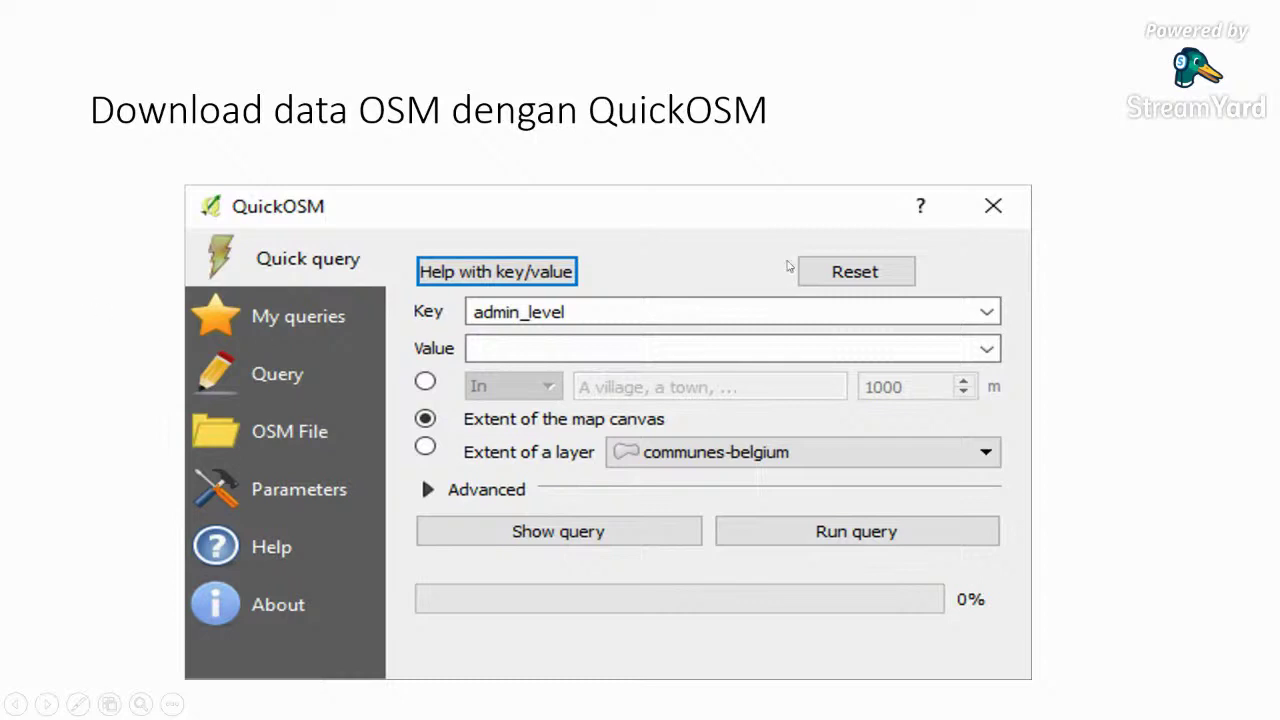
# End the slide show at the QuickOSM download slide and switch to QGIS
pyautogui.click(790, 265)
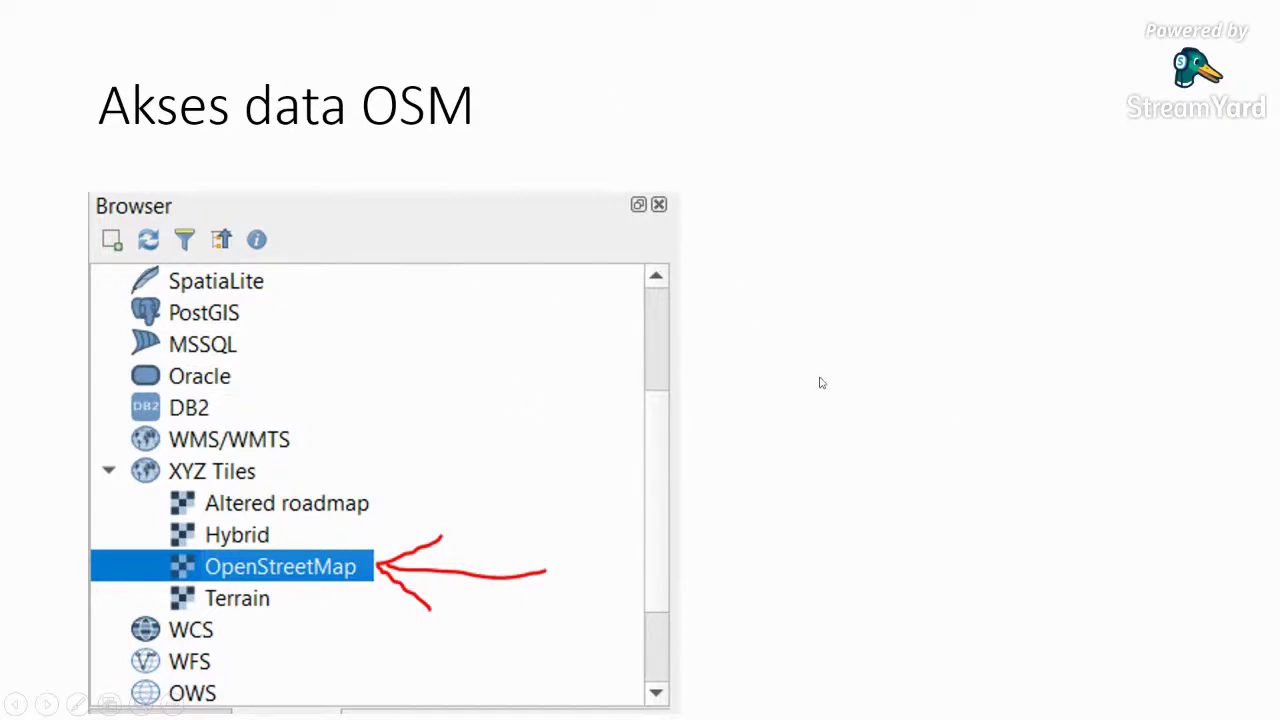
pyautogui.press('Right')
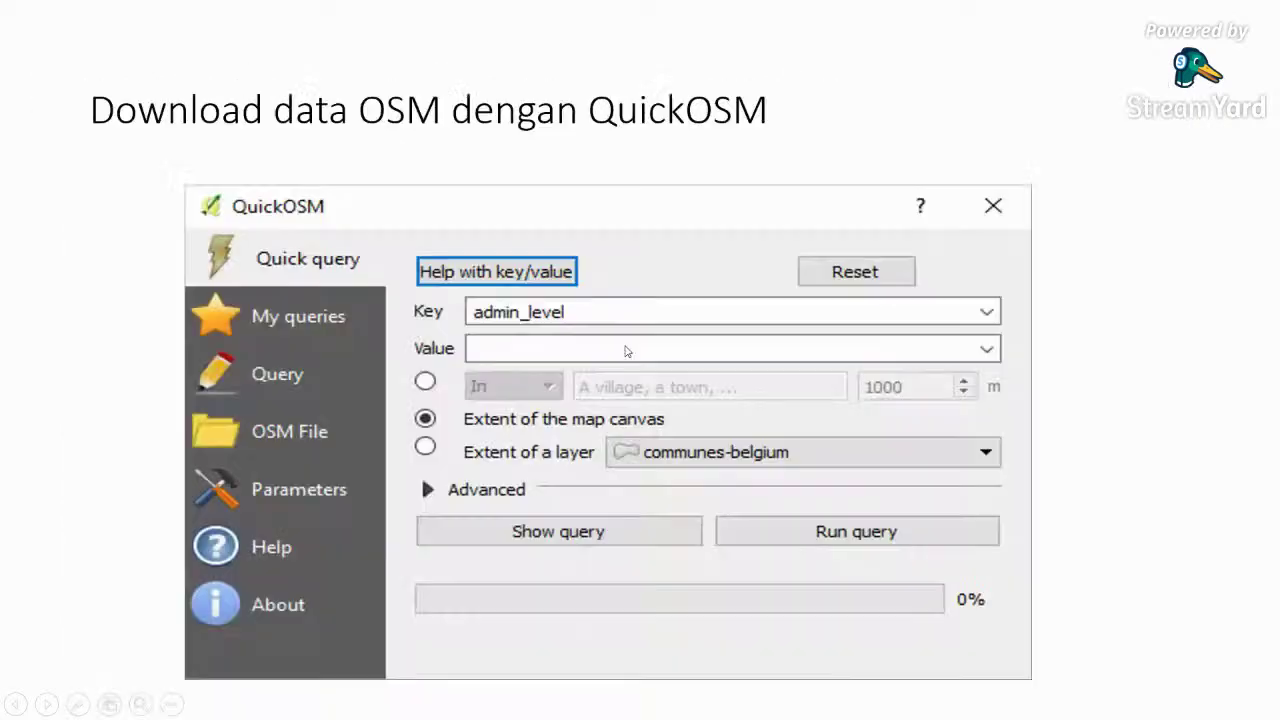
pyautogui.press('Escape')
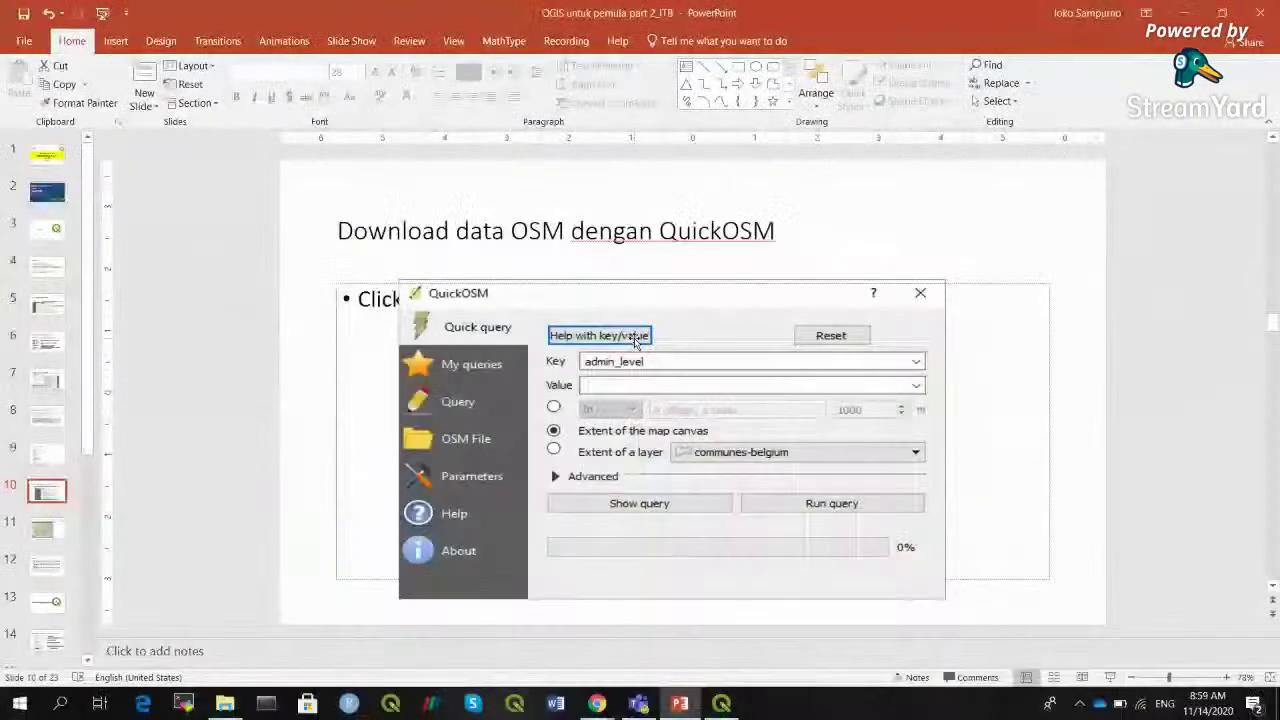
pyautogui.click(720, 704)
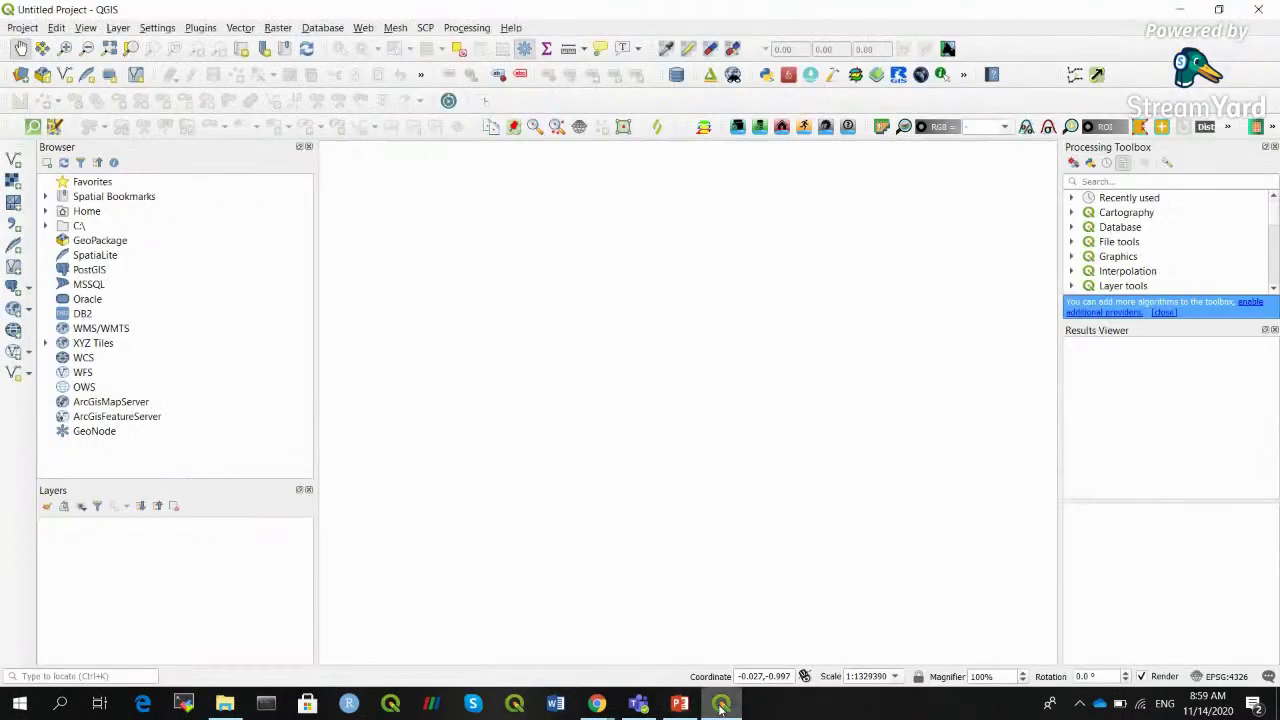
# Expand the XYZ Tiles connections in the browser and select the OpenStreetMap entry
pyautogui.click(46, 343)
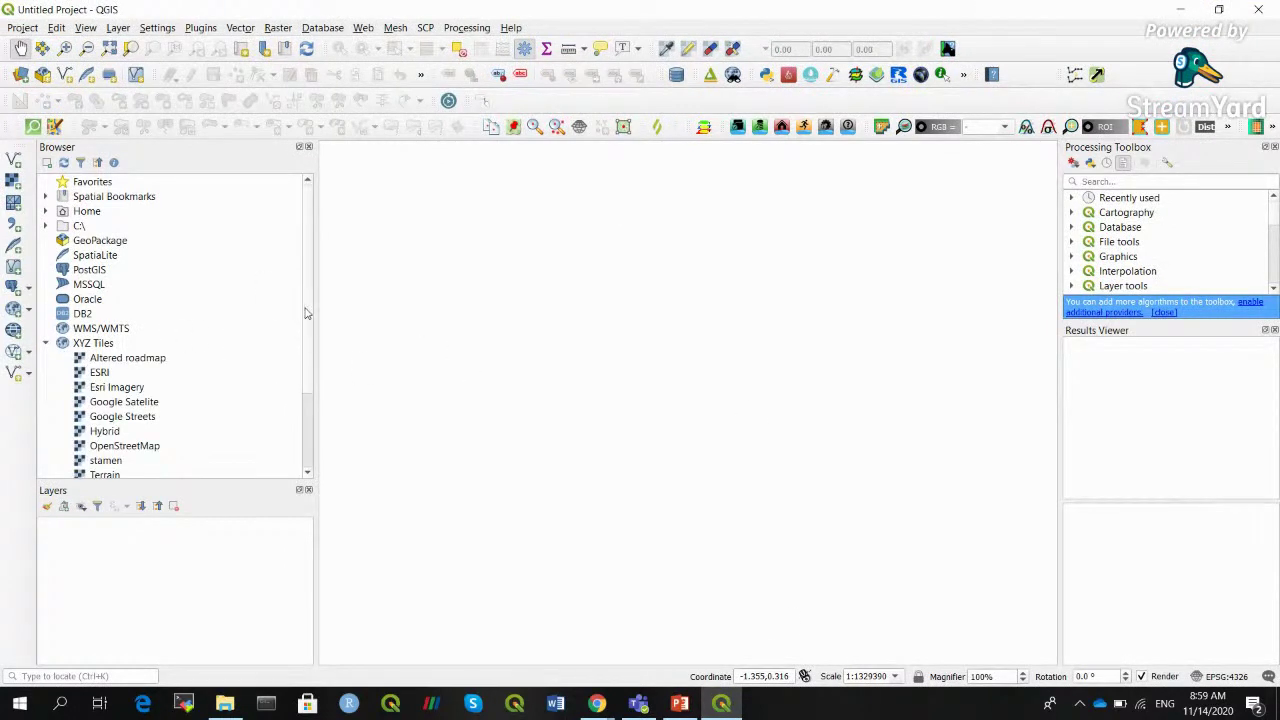
pyautogui.moveTo(307, 313); pyautogui.dragTo(312, 374)
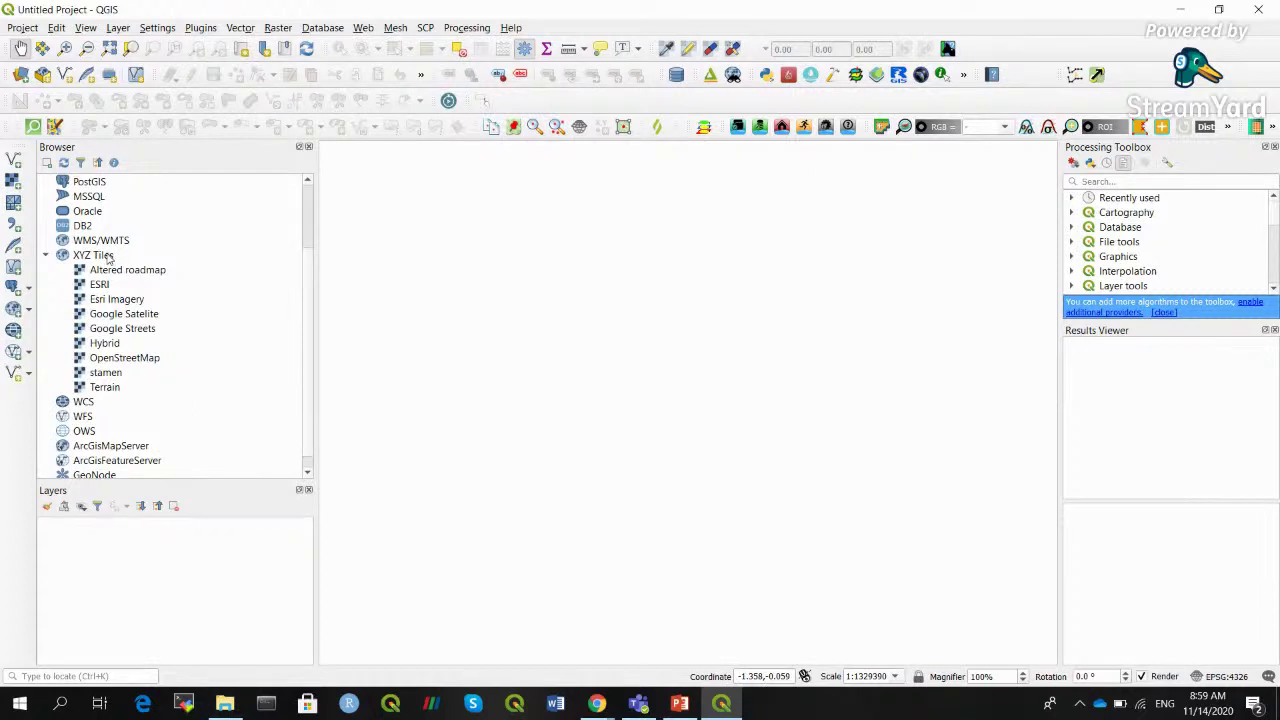
pyautogui.click(133, 361)
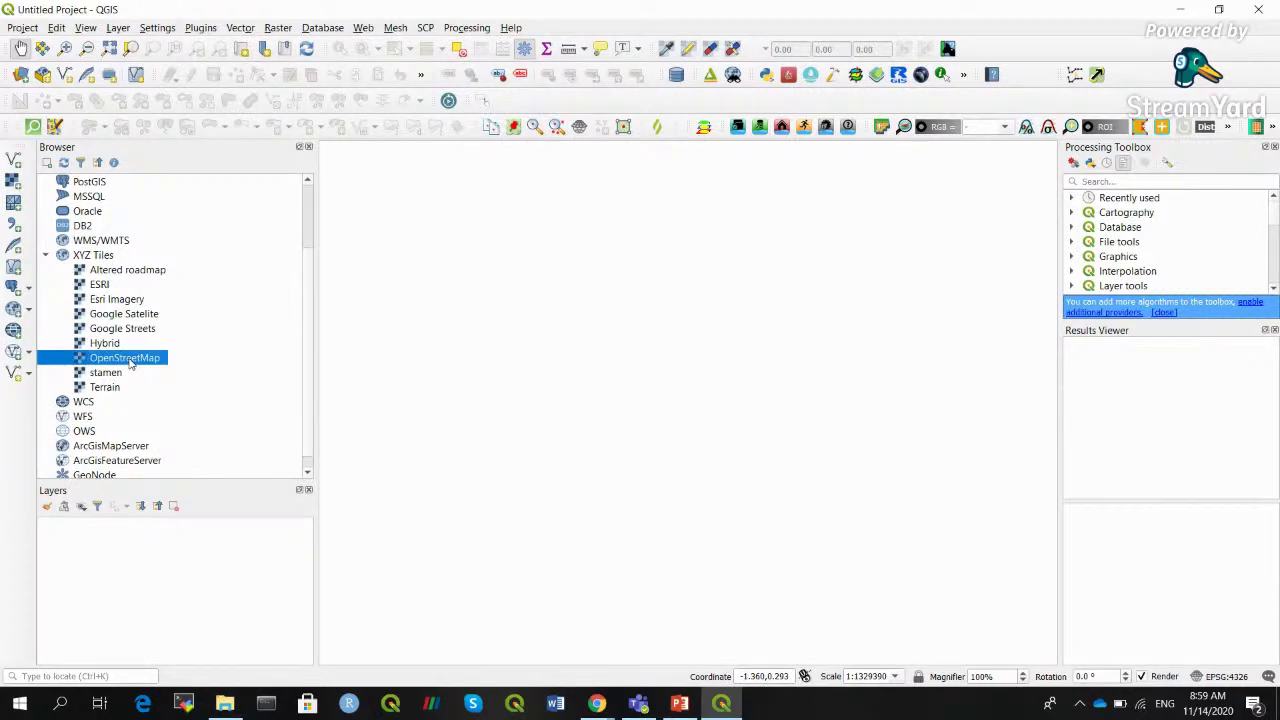
pyautogui.rightClick(93, 257)
pyautogui.click(116, 265)
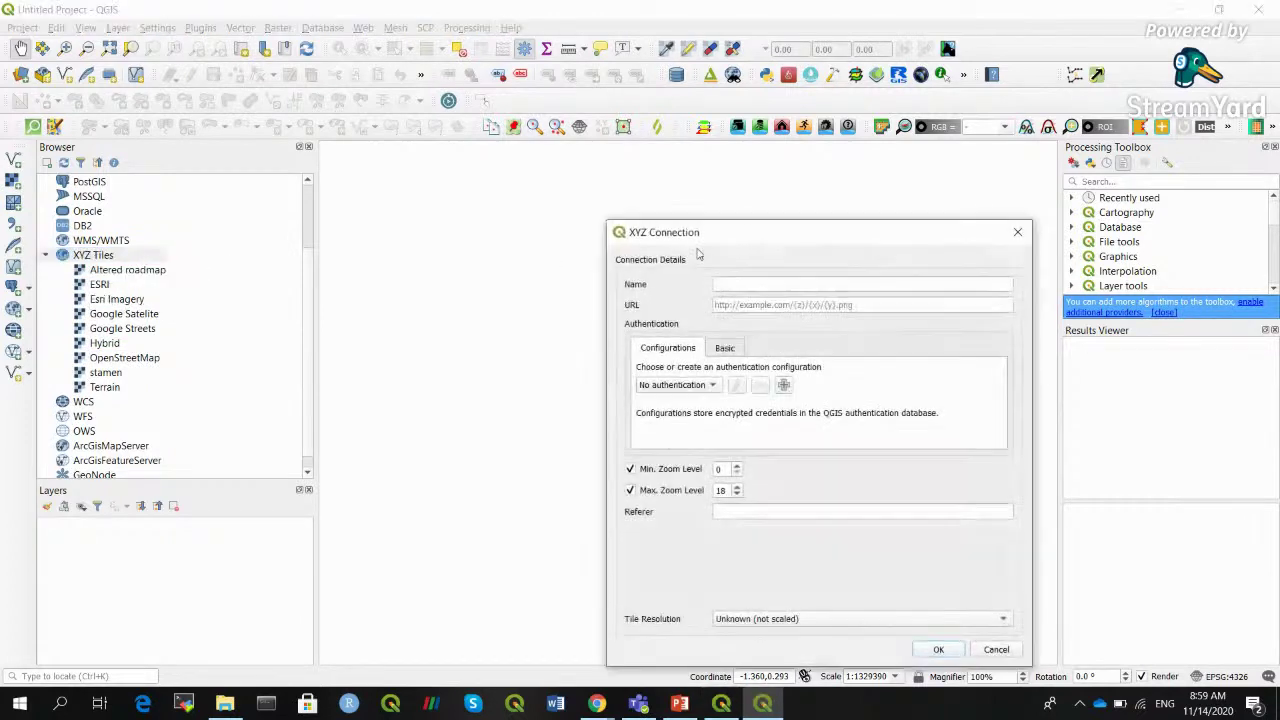
pyautogui.click(745, 311)
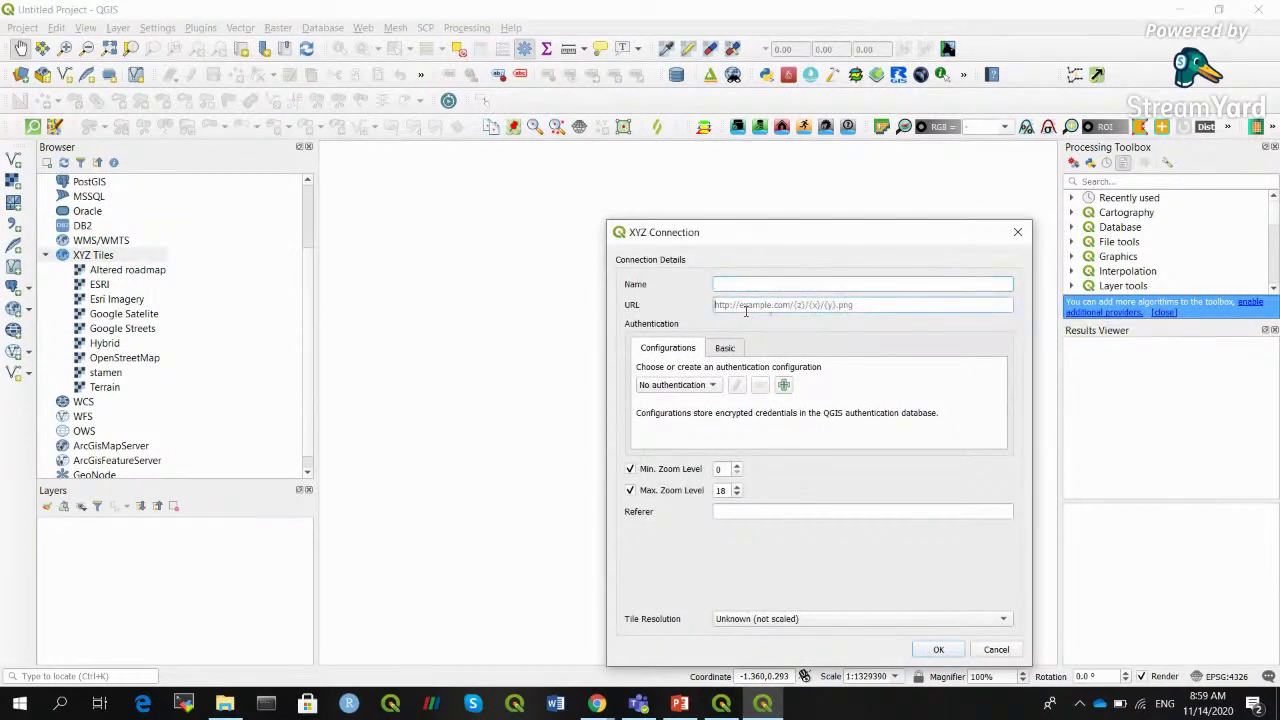
pyautogui.click(897, 305)
pyautogui.click(1017, 232)
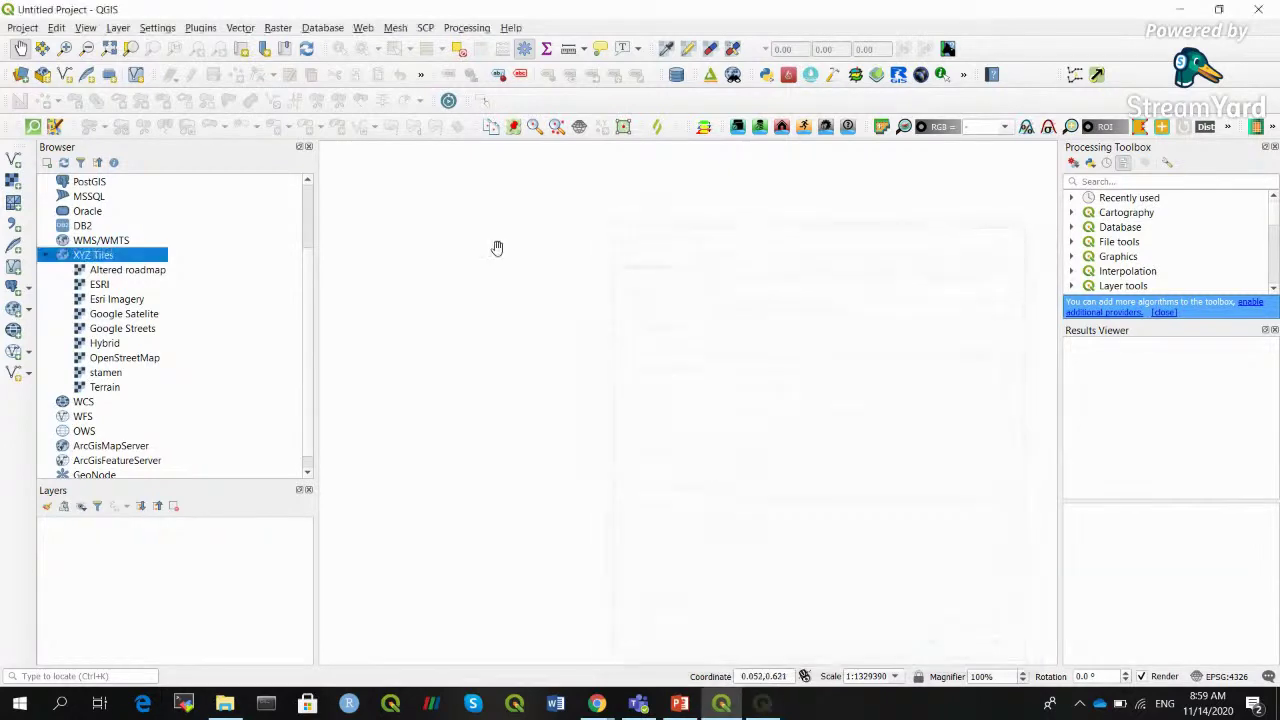
# Add the OpenStreetMap tile layer to the project and frame the map on the city of Bandung
pyautogui.doubleClick(142, 362)
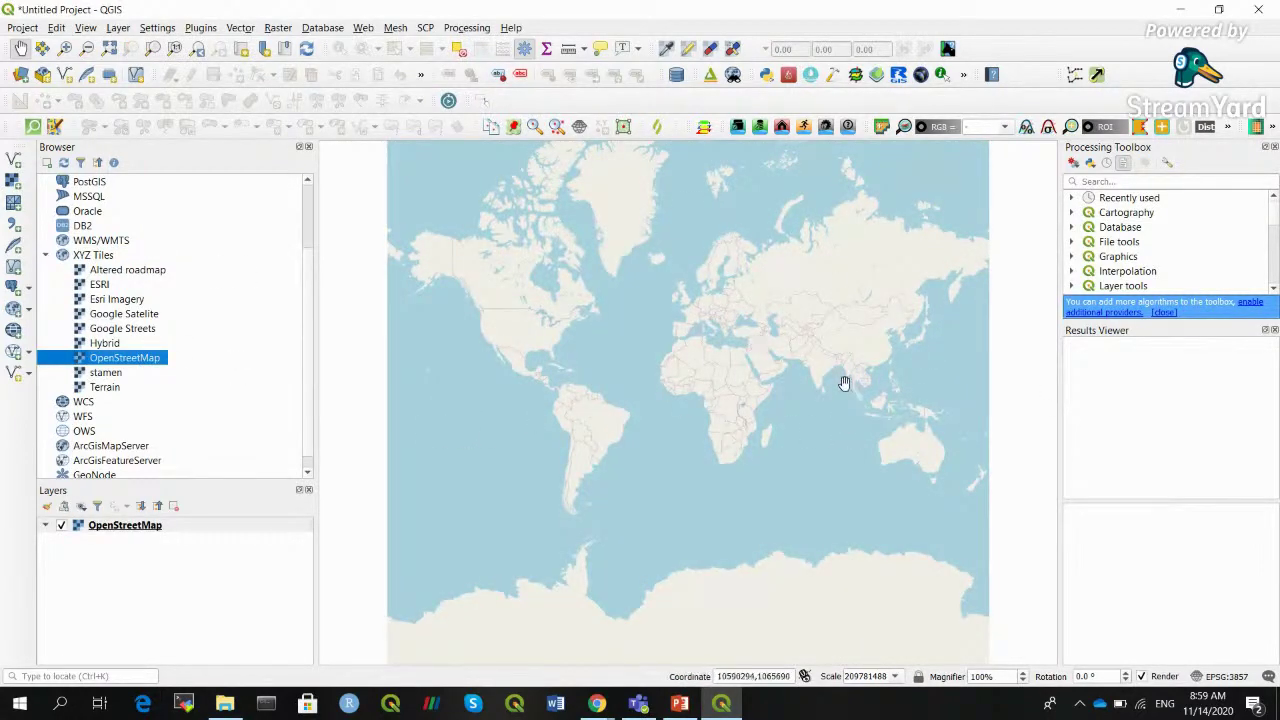
pyautogui.click(65, 48)
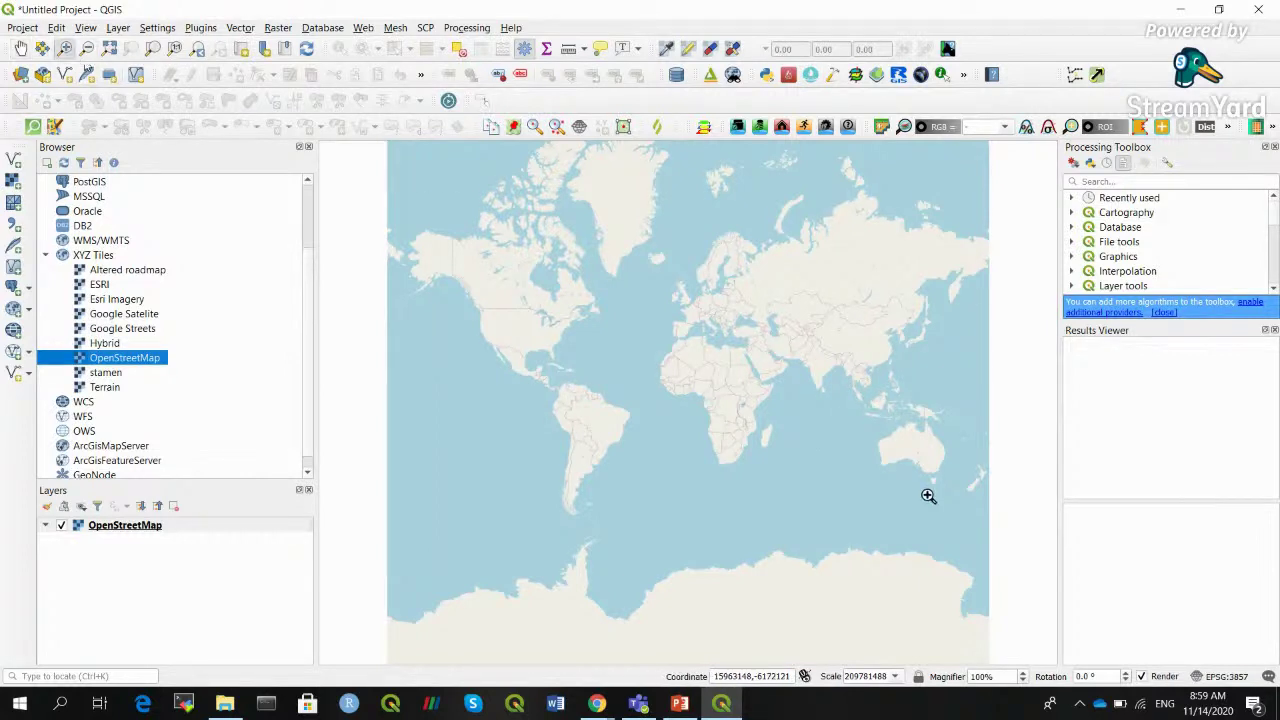
pyautogui.moveTo(862, 404); pyautogui.dragTo(889, 430)
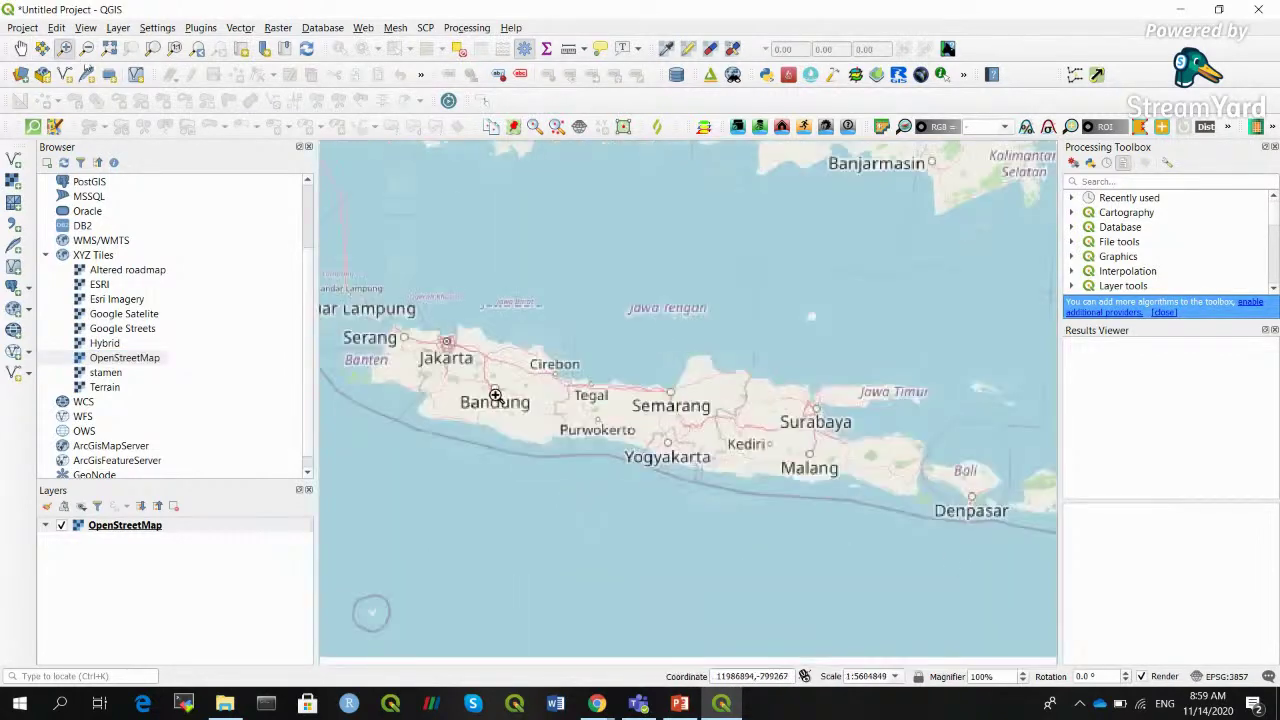
pyautogui.moveTo(466, 354); pyautogui.dragTo(518, 418)
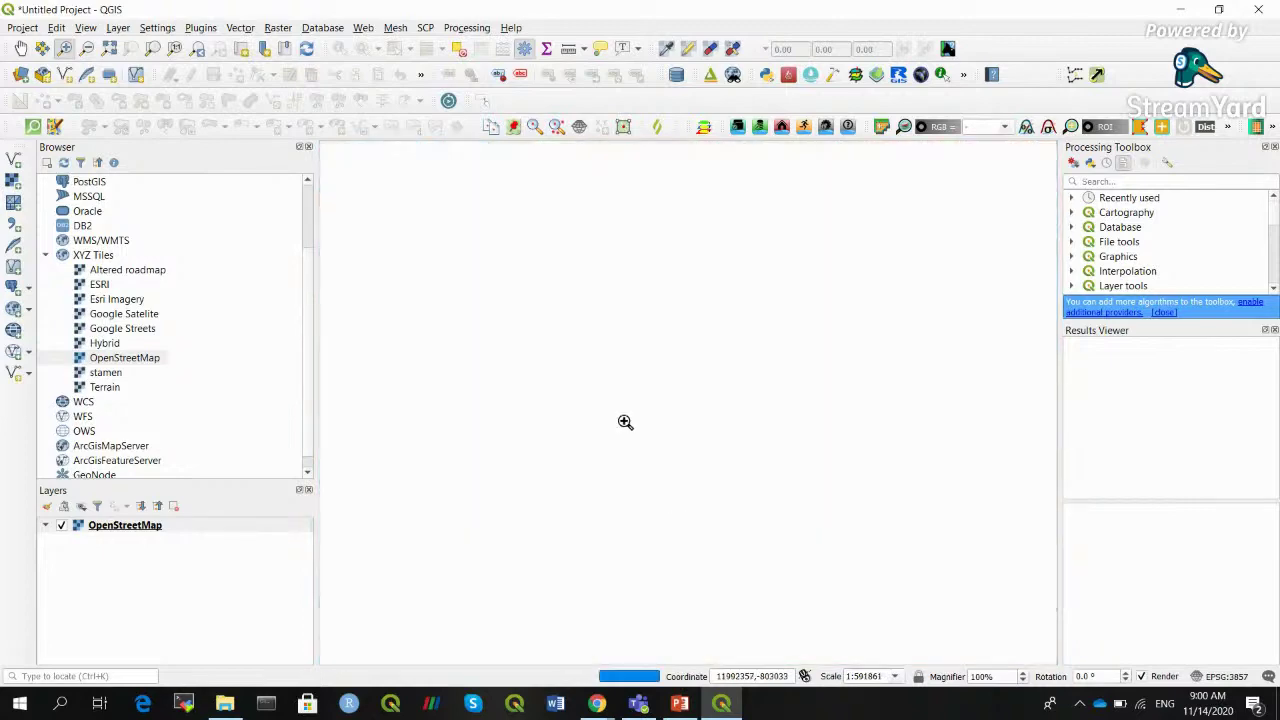
pyautogui.moveTo(506, 228); pyautogui.dragTo(670, 366)
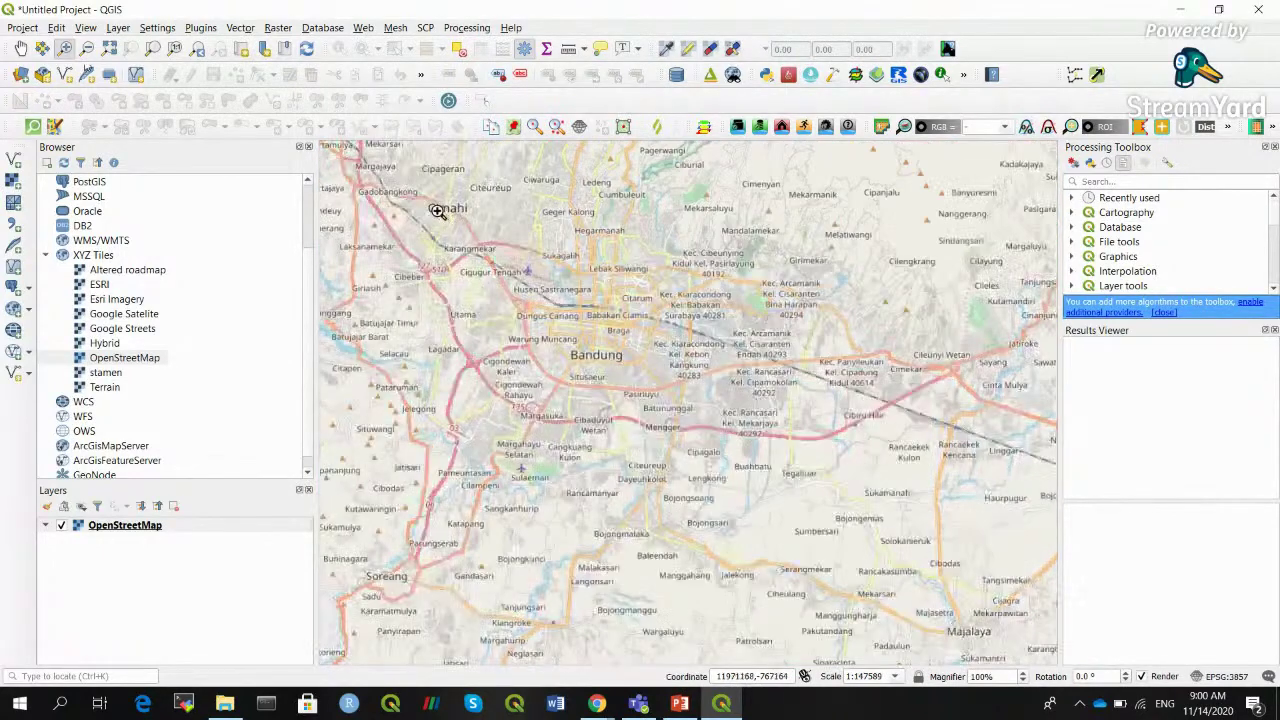
pyautogui.moveTo(438, 205); pyautogui.dragTo(709, 482)
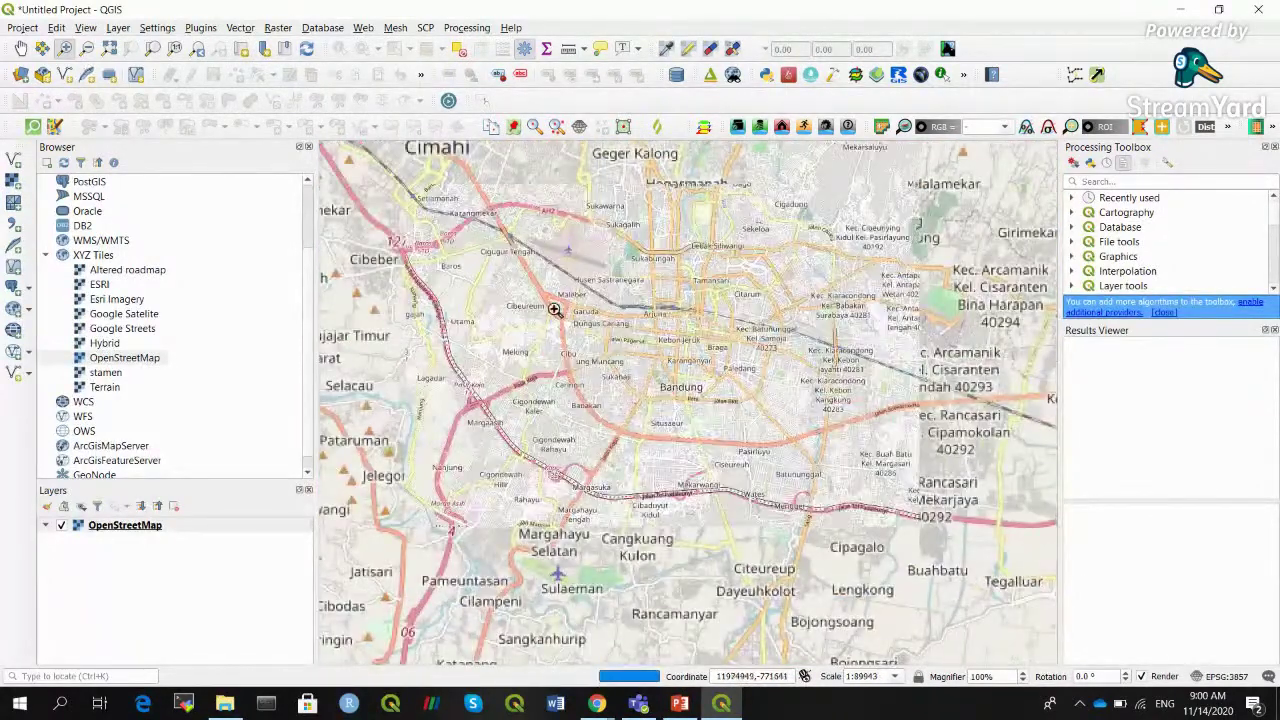
pyautogui.moveTo(516, 214); pyautogui.dragTo(852, 486)
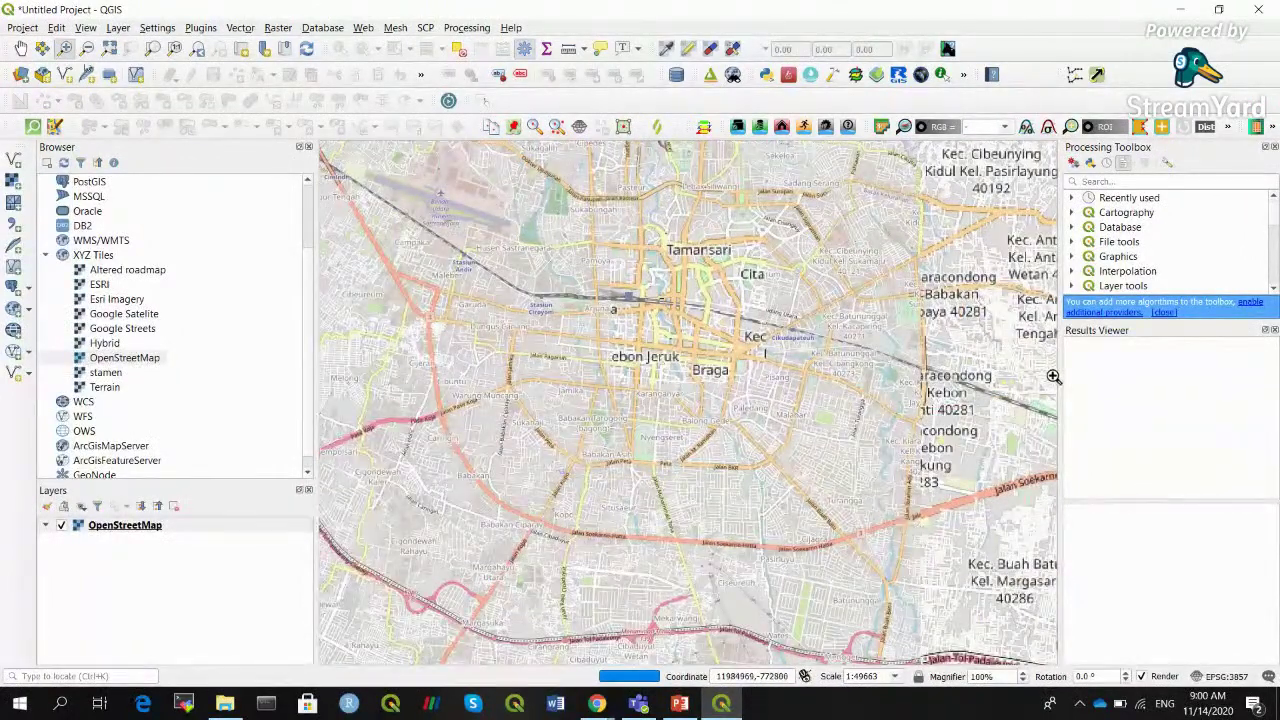
pyautogui.moveTo(468, 221); pyautogui.dragTo(836, 486)
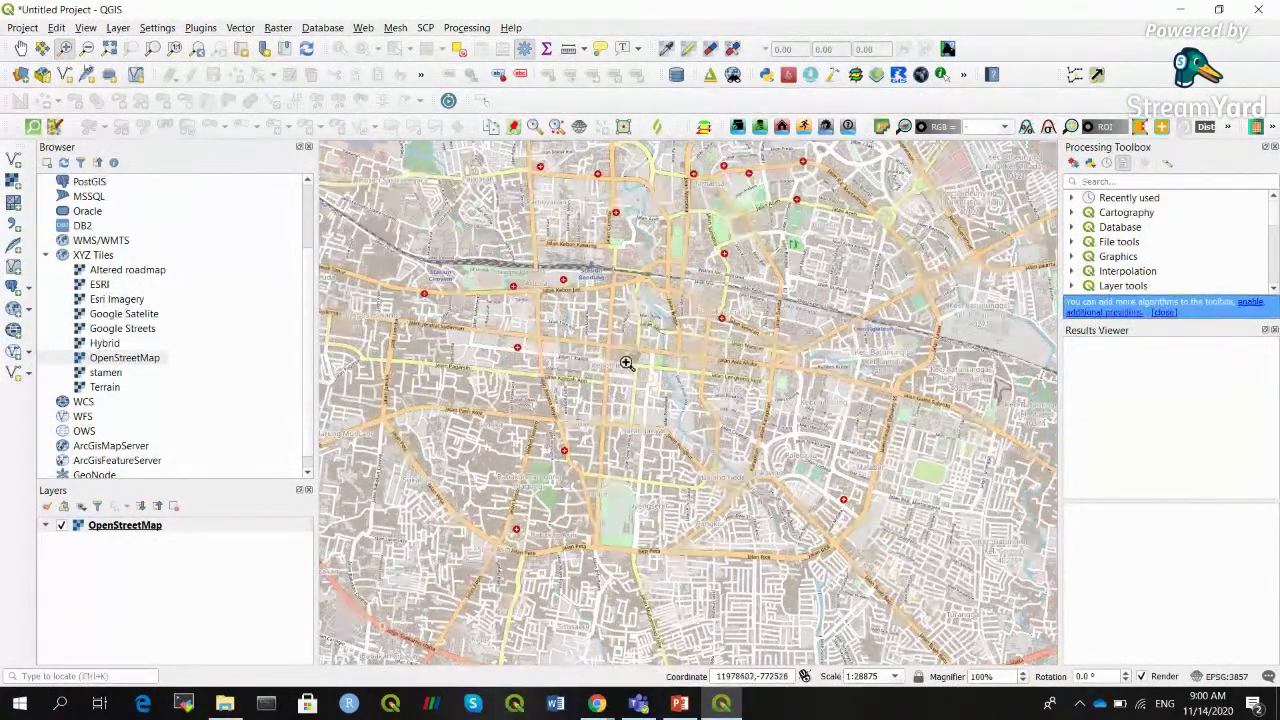
pyautogui.click(87, 48)
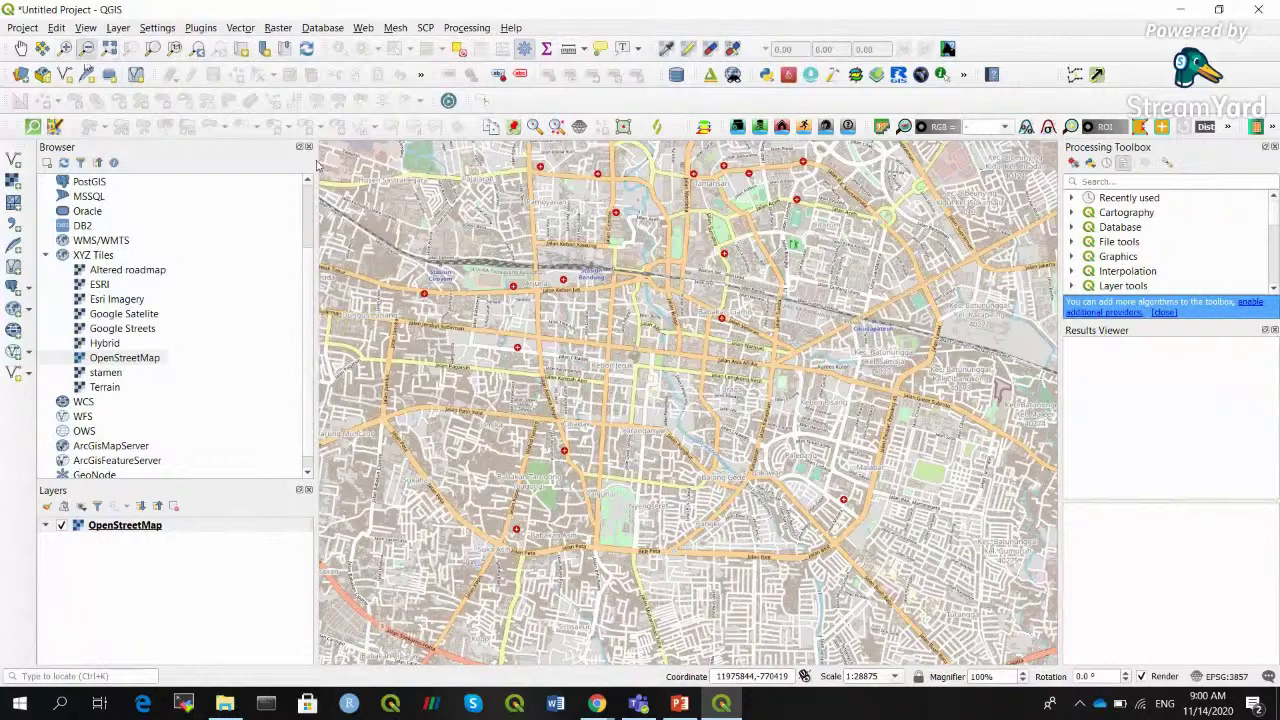
pyautogui.click(720, 430)
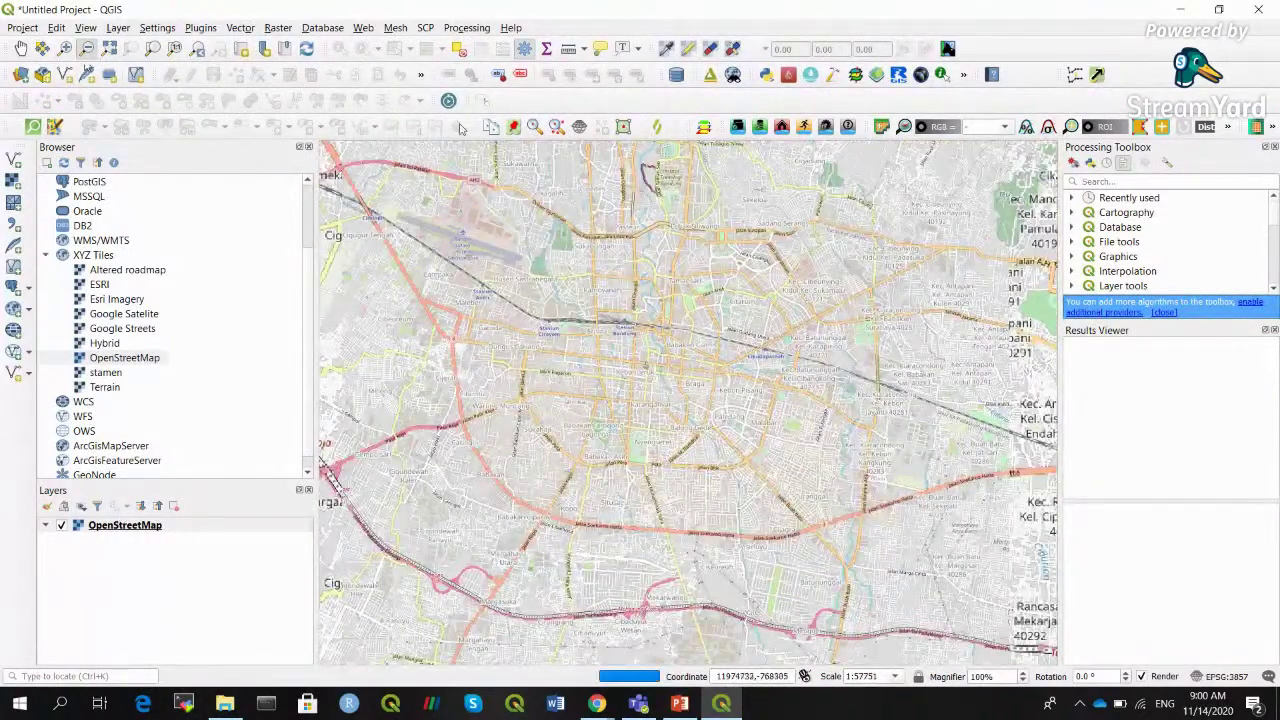
# Open QuickOSM and set up a quick query with the key amenity and the value fuel
pyautogui.click(200, 28)
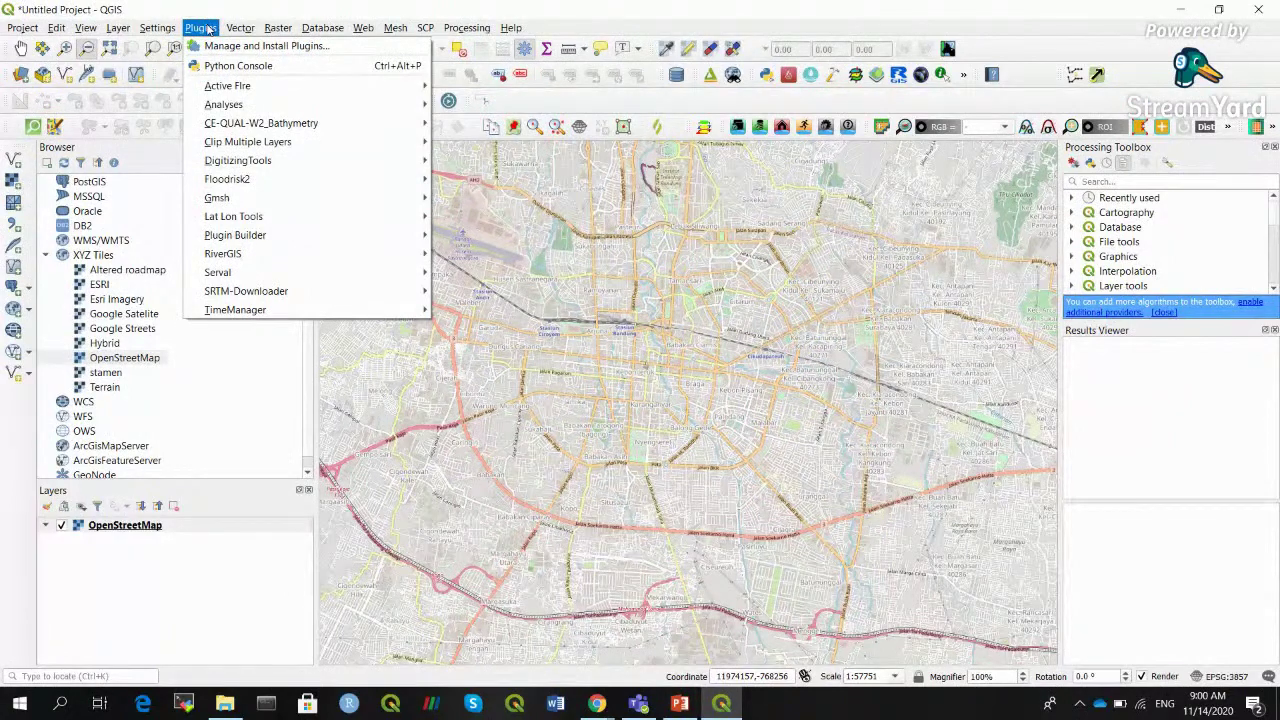
pyautogui.moveTo(240, 28)
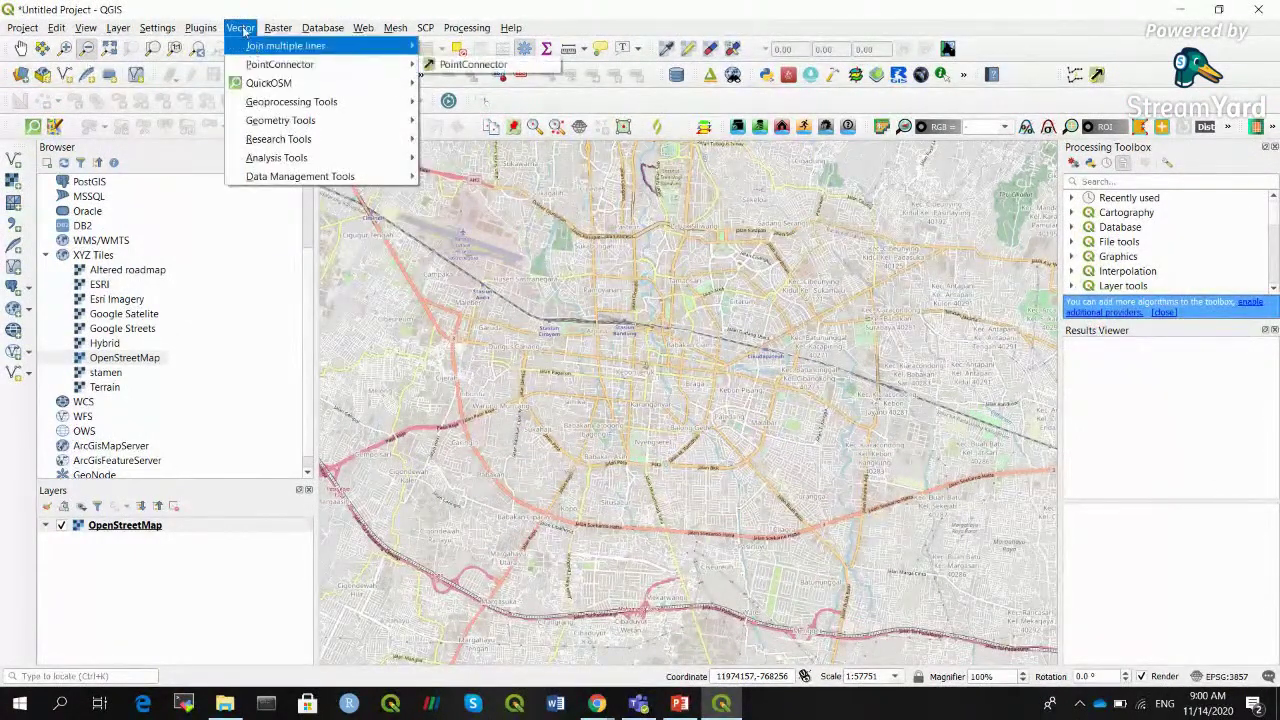
pyautogui.moveTo(299, 83)
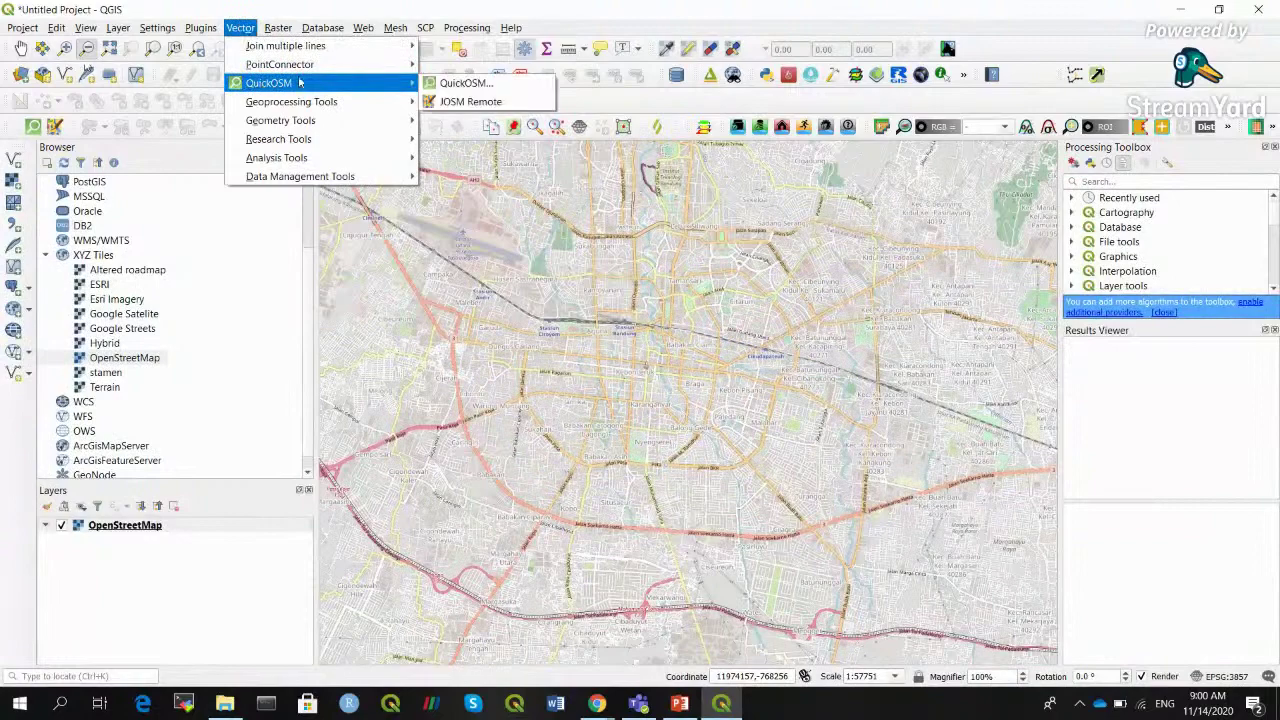
pyautogui.click(440, 85)
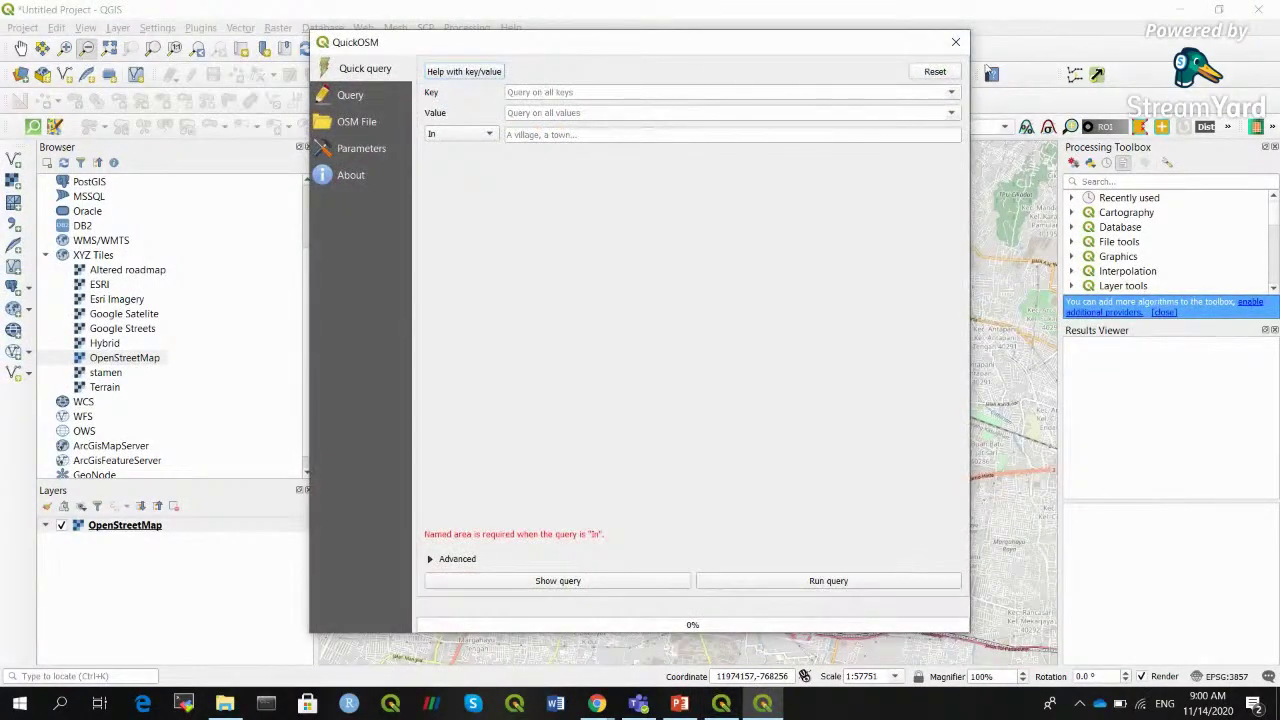
pyautogui.click(953, 93)
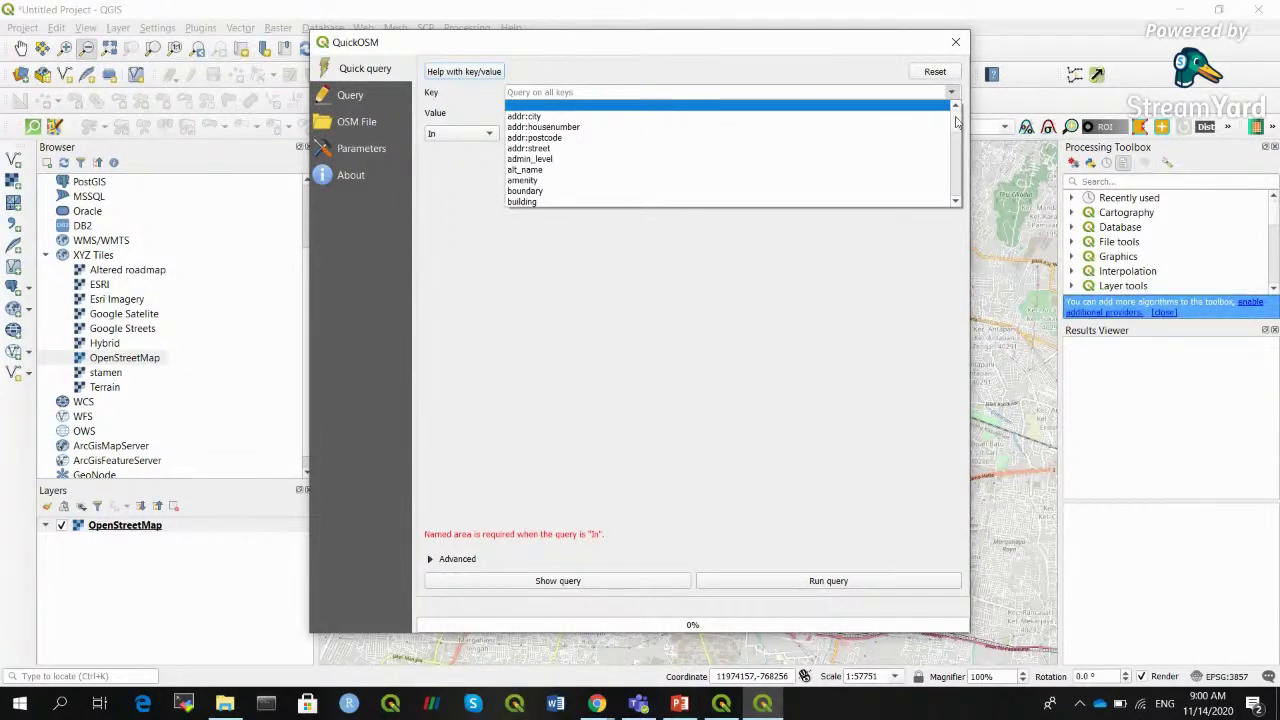
pyautogui.click(795, 182)
pyautogui.click(952, 114)
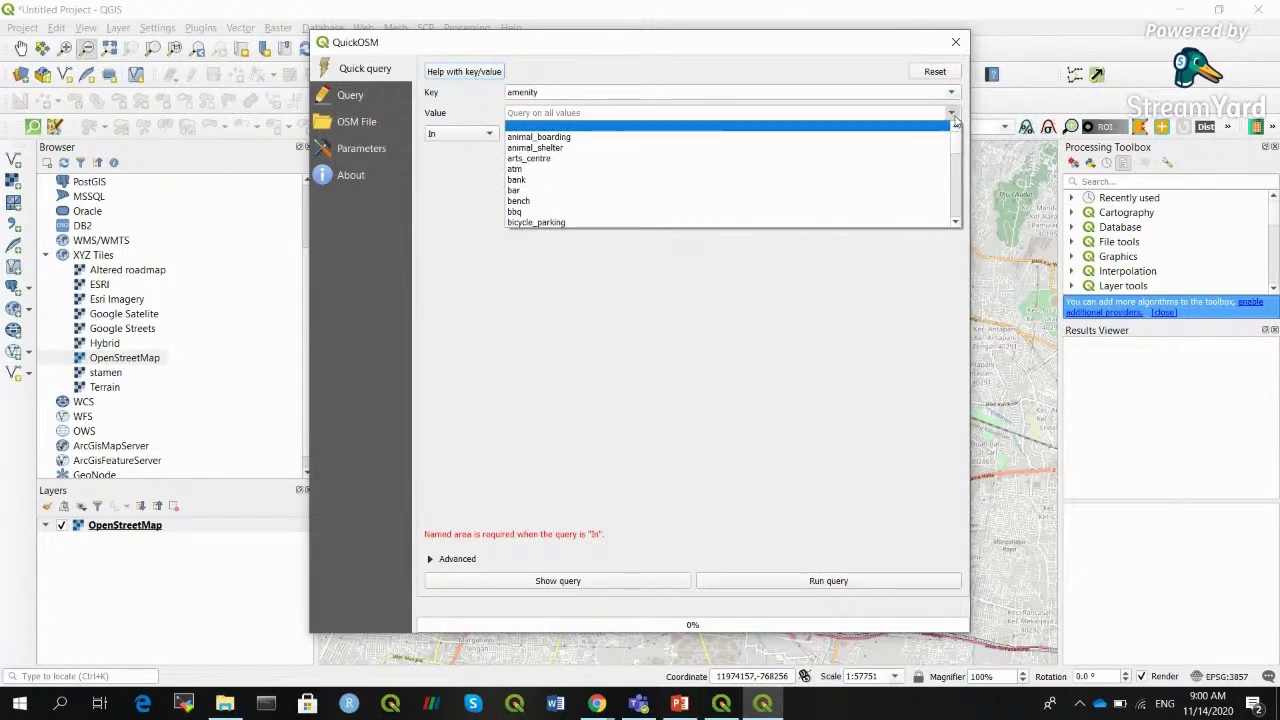
pyautogui.moveTo(960, 130); pyautogui.dragTo(958, 171)
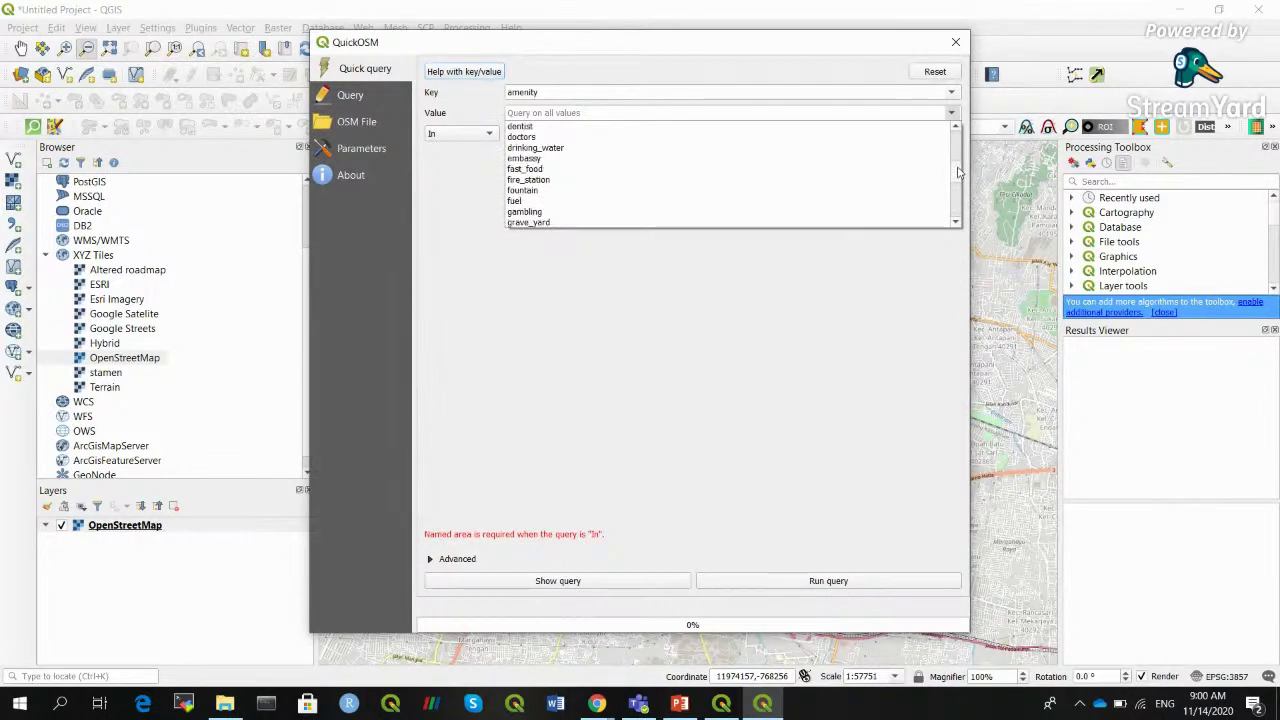
pyautogui.click(718, 199)
# Try to run the amenity fuel query in the place bandung after reviewing the advanced options
pyautogui.click(527, 135)
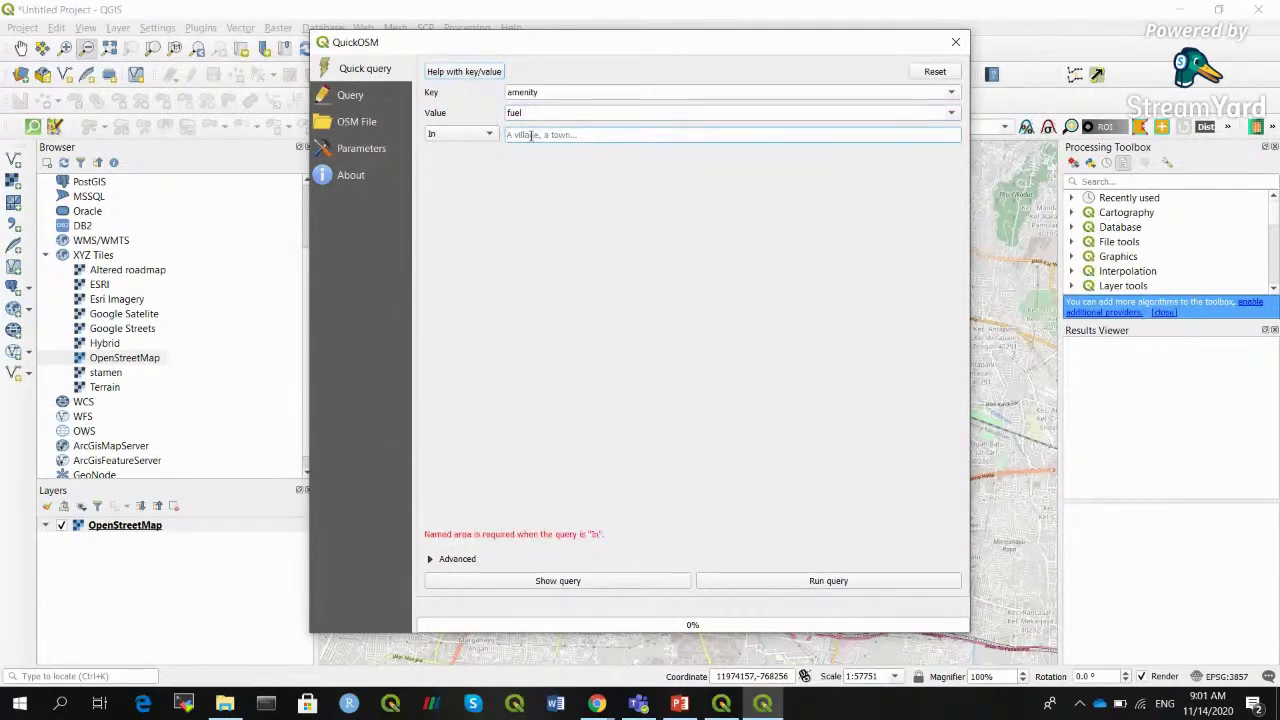
pyautogui.write('bandung')
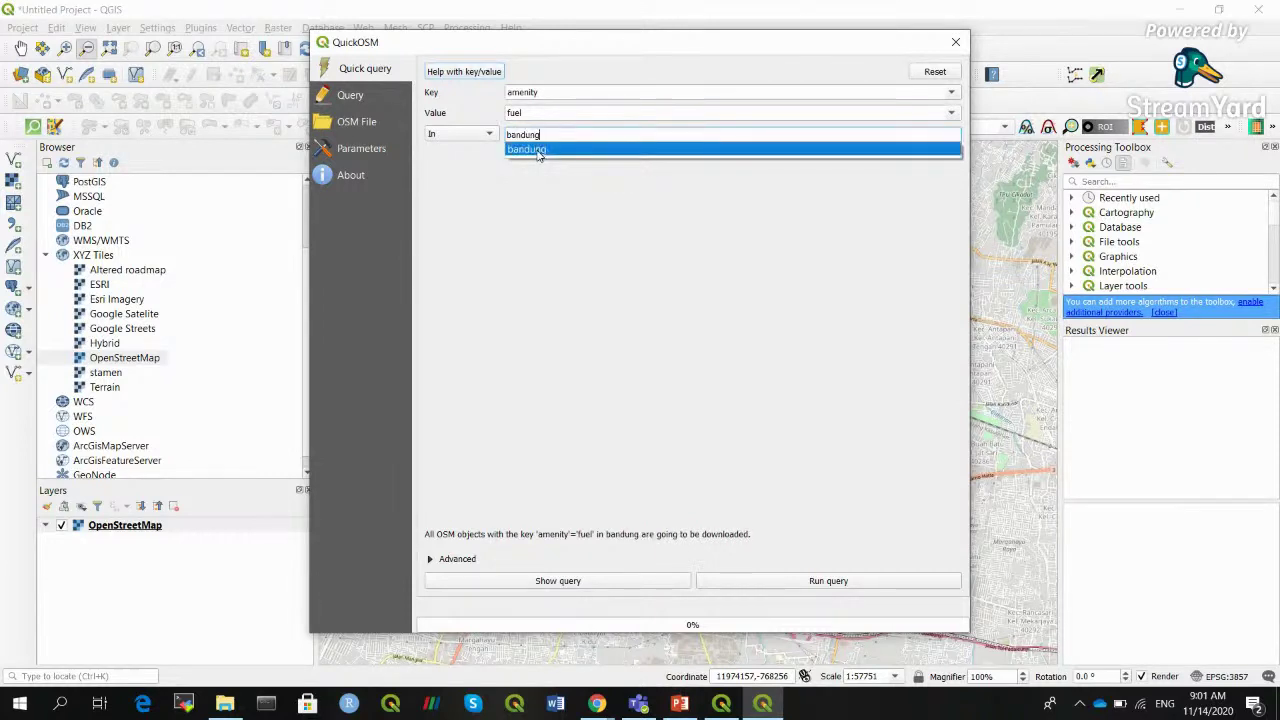
pyautogui.click(538, 150)
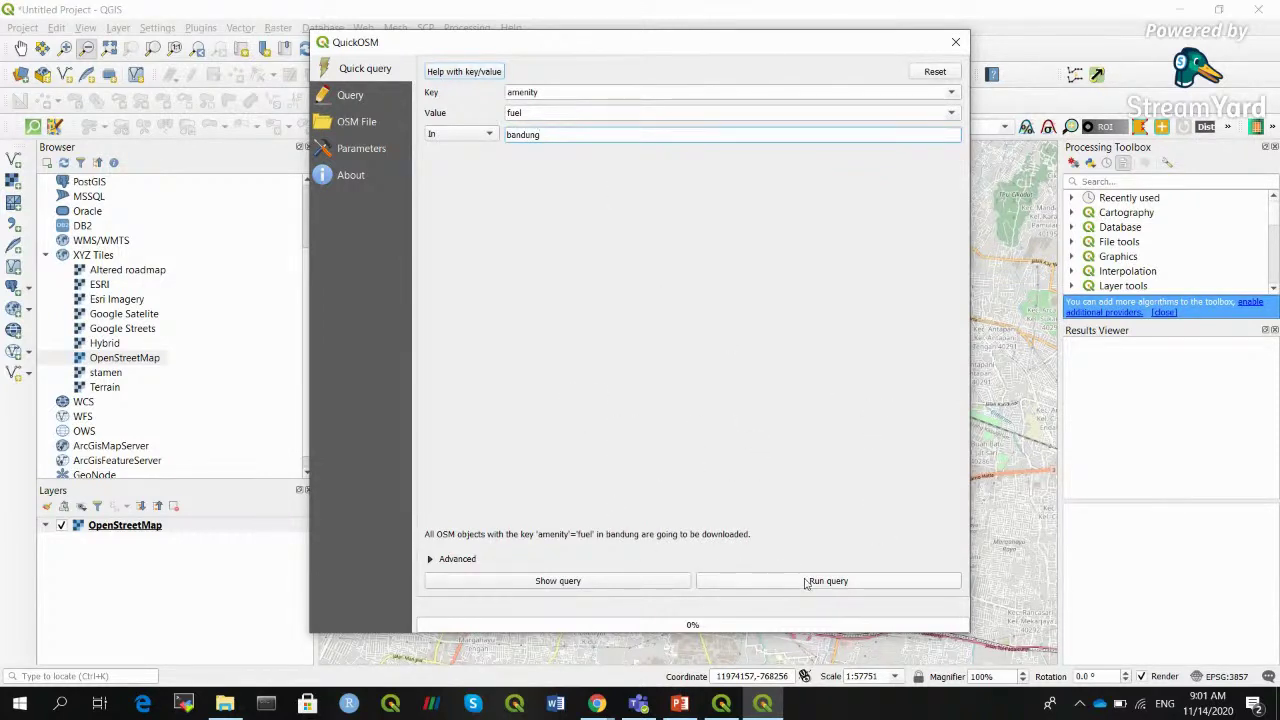
pyautogui.click(441, 560)
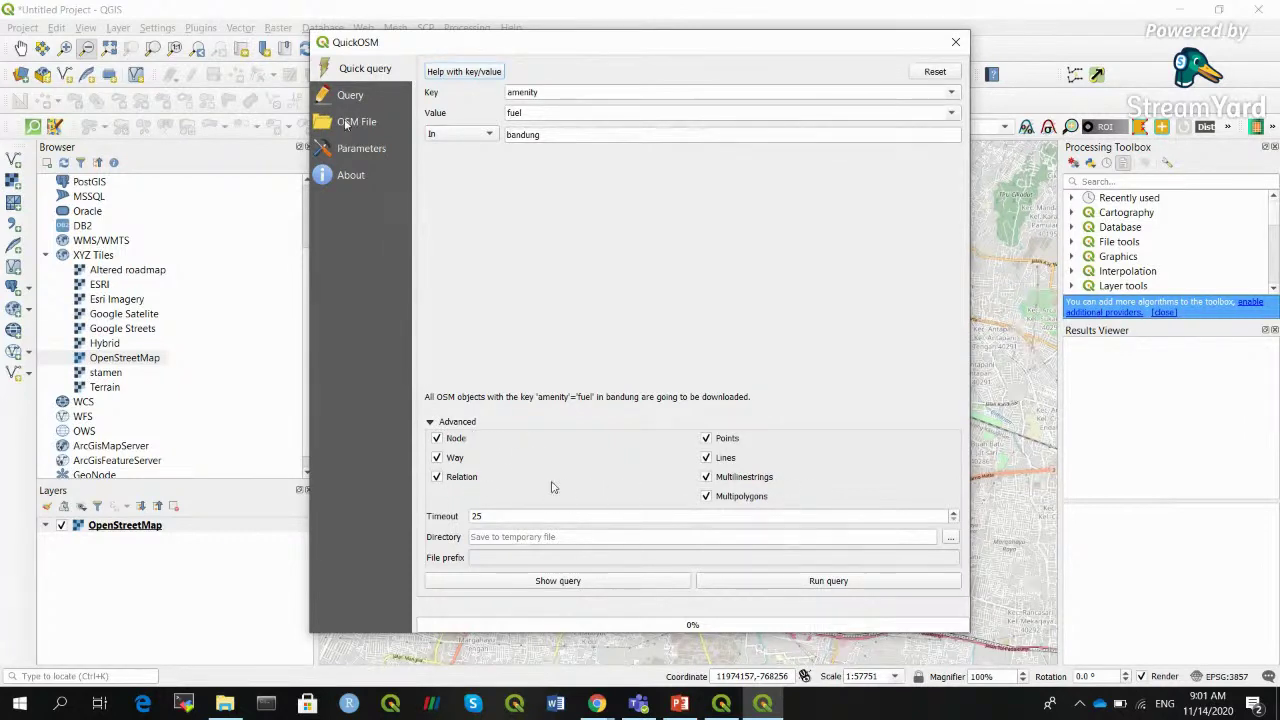
pyautogui.click(431, 422)
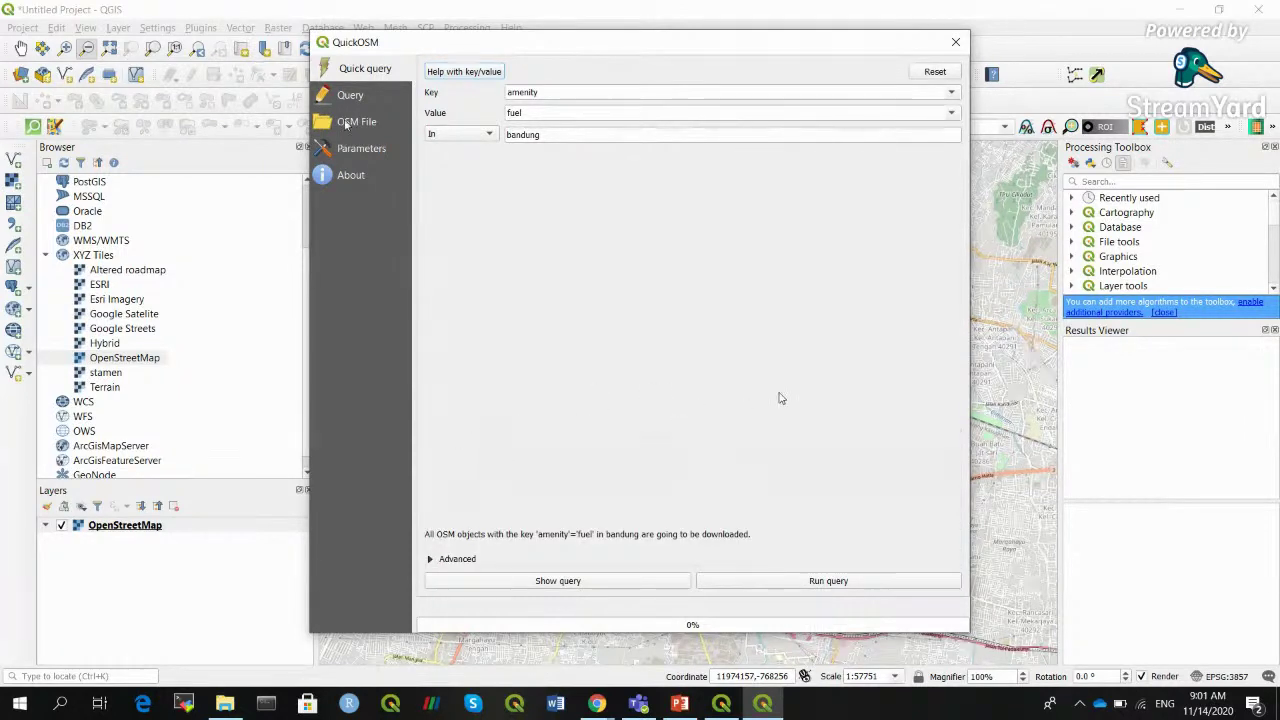
pyautogui.click(827, 581)
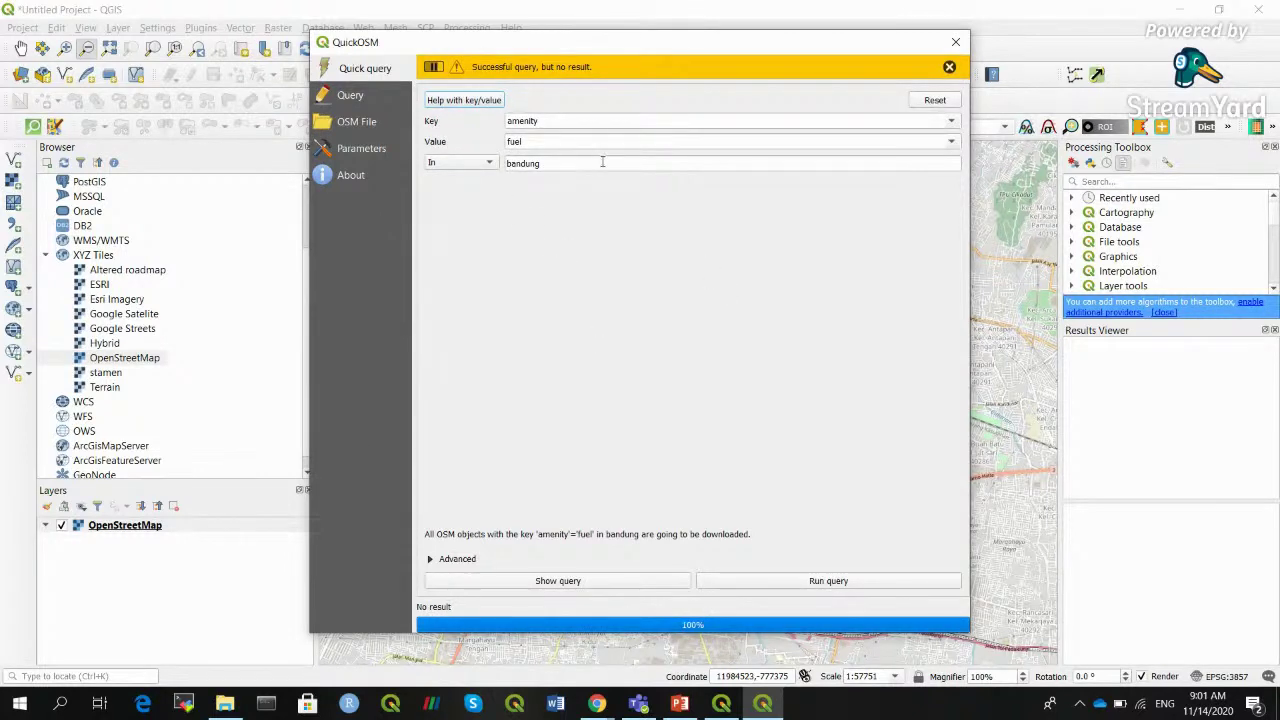
# Change the query place to jakarta and run the amenity fuel query
pyautogui.moveTo(602, 162); pyautogui.dragTo(466, 160)
pyautogui.write('jakarta')
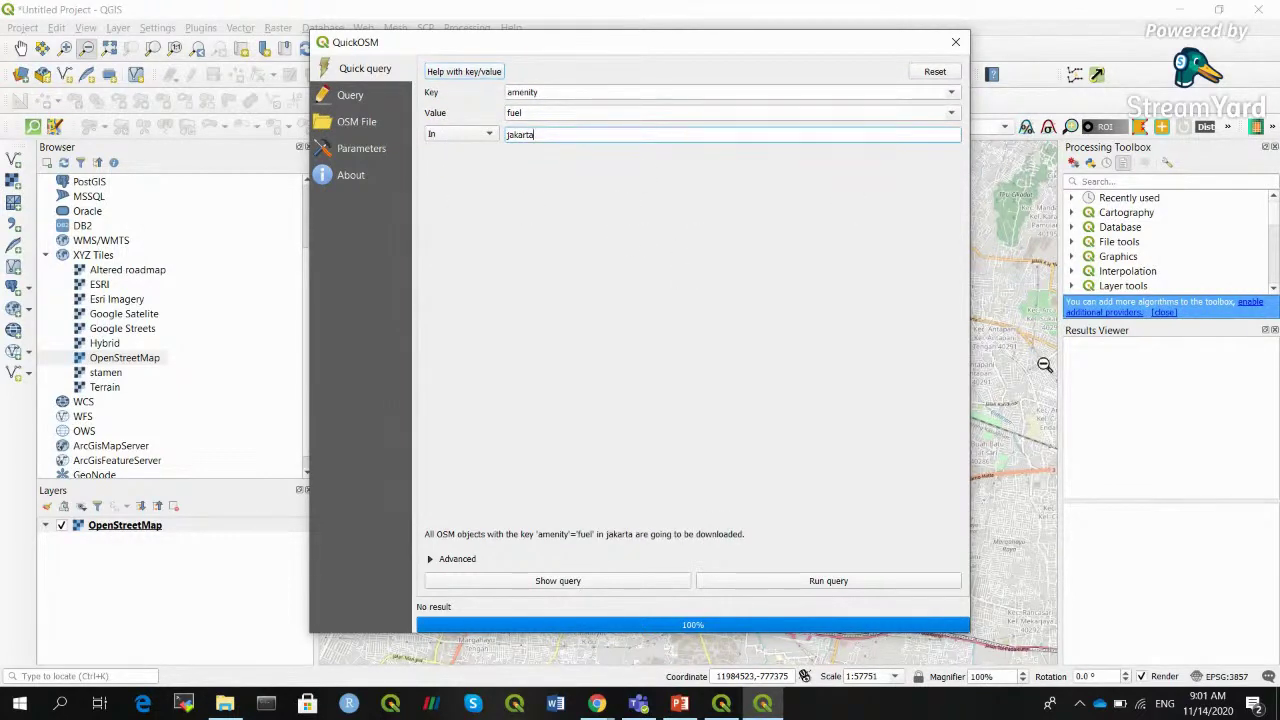
pyautogui.click(832, 580)
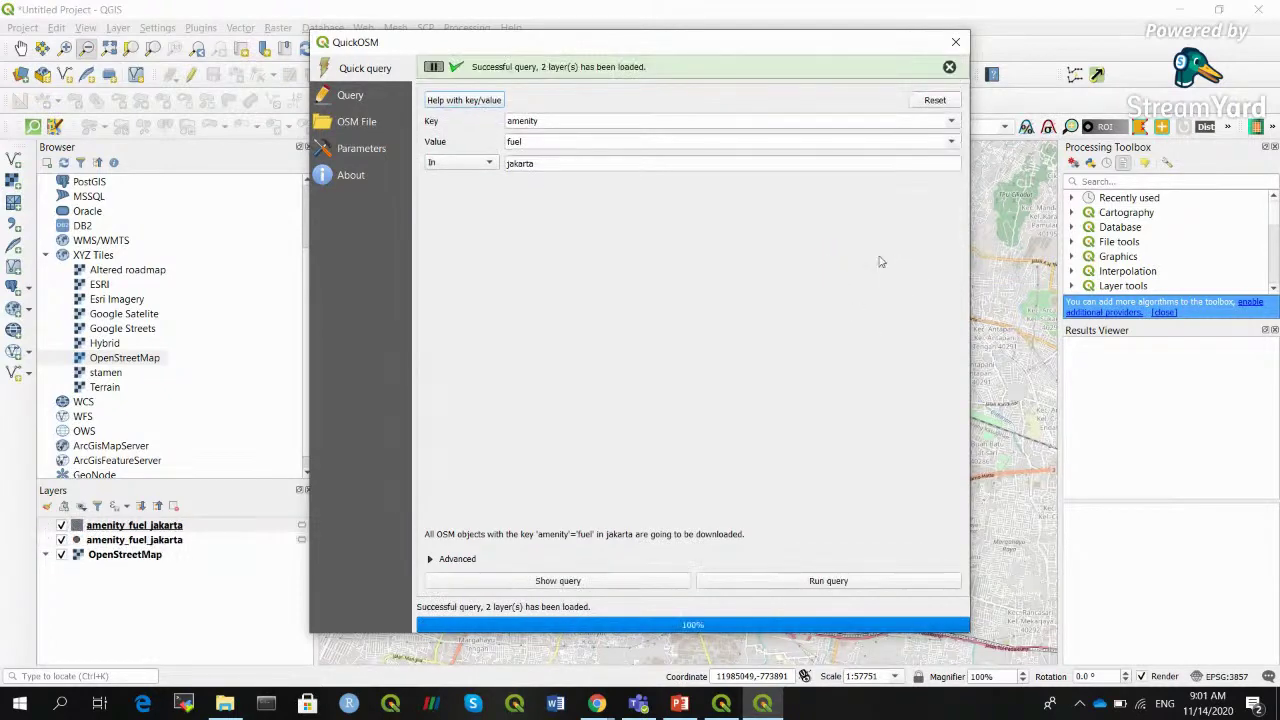
# Show only the fuel station points, hiding the OpenStreetMap and polygon fuel layers, and frame the map on the full extent
pyautogui.click(955, 42)
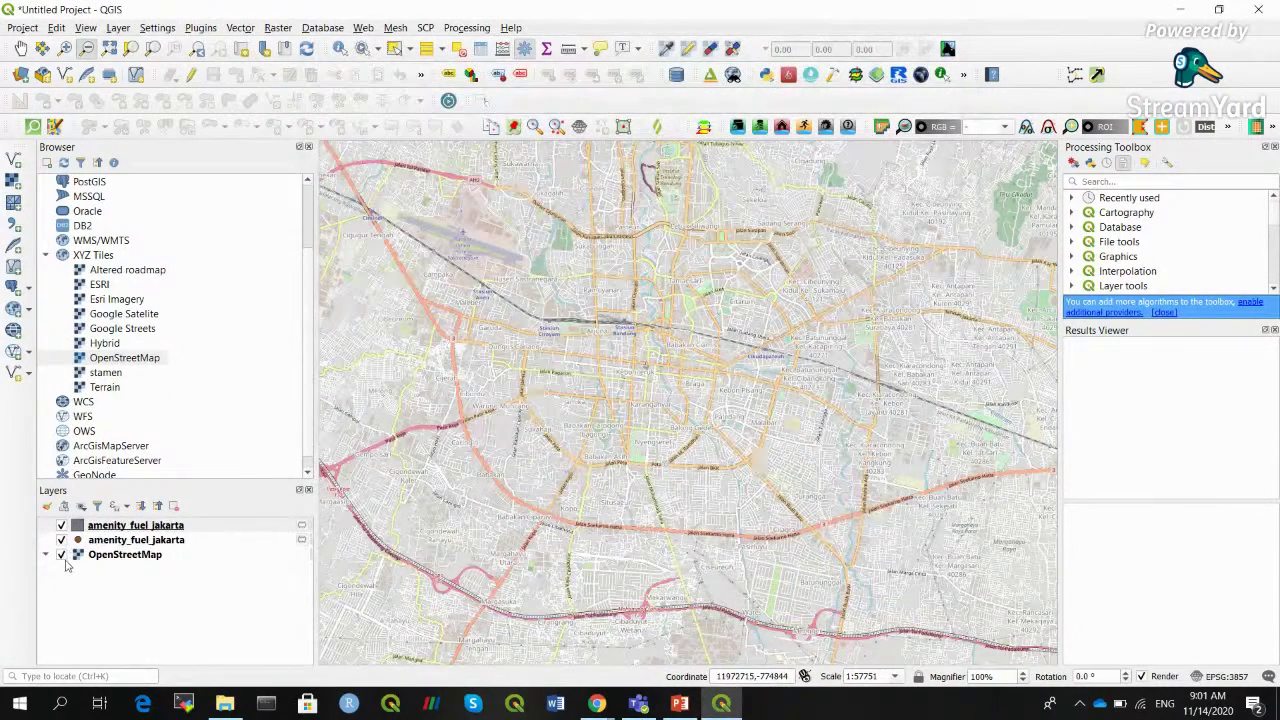
pyautogui.click(61, 554)
pyautogui.click(116, 527)
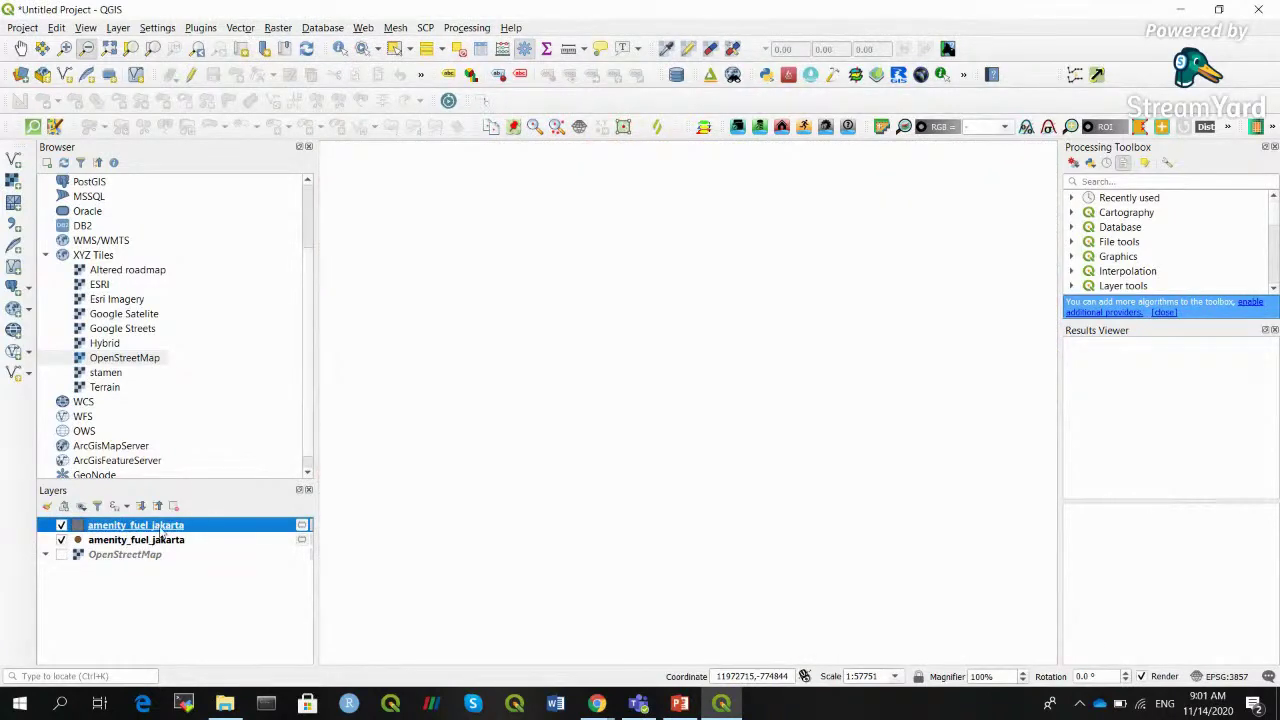
pyautogui.click(165, 541)
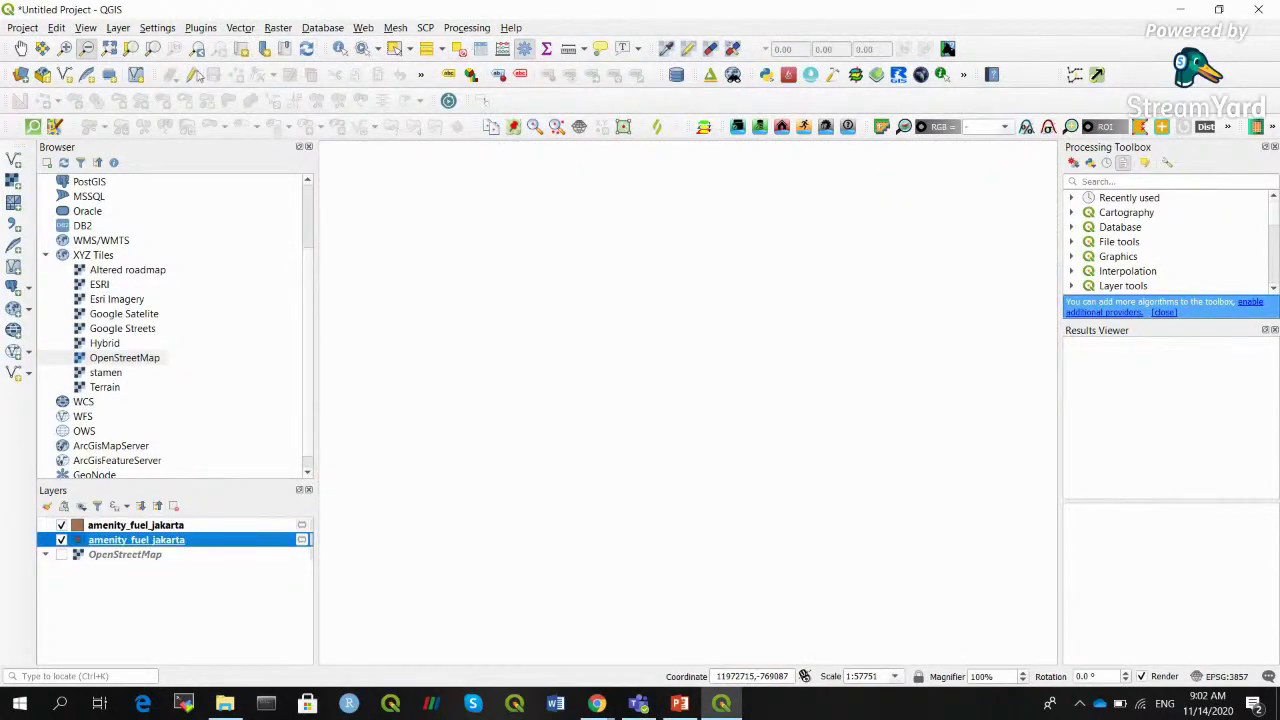
pyautogui.click(109, 48)
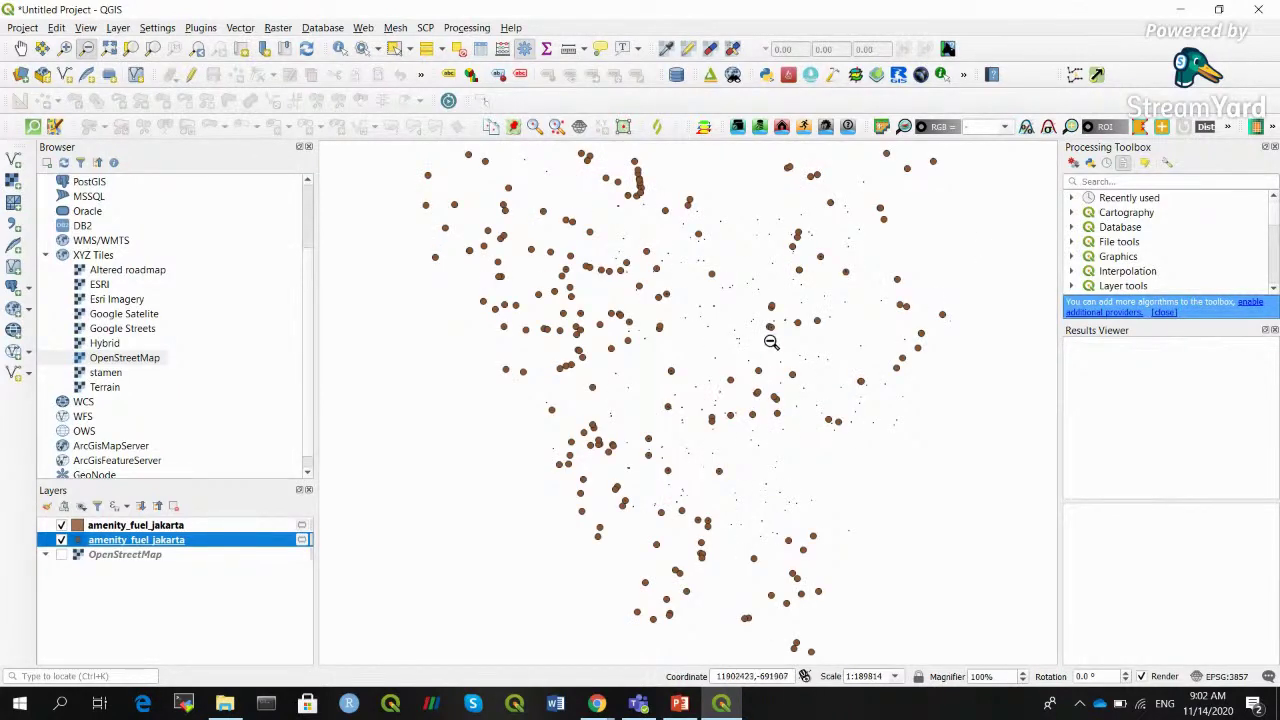
pyautogui.click(61, 525)
pyautogui.click(65, 48)
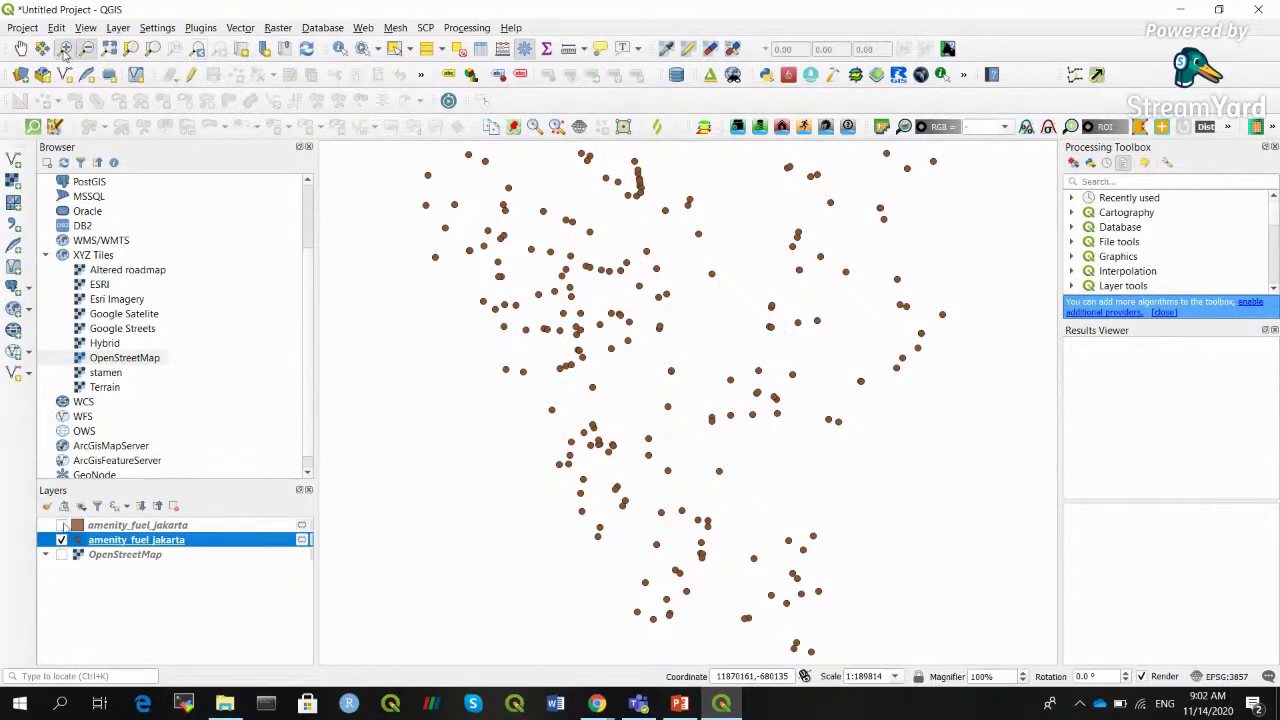
# Review the attribute table of the fuel point layer, sorted by operator in descending order
pyautogui.click(480, 48)
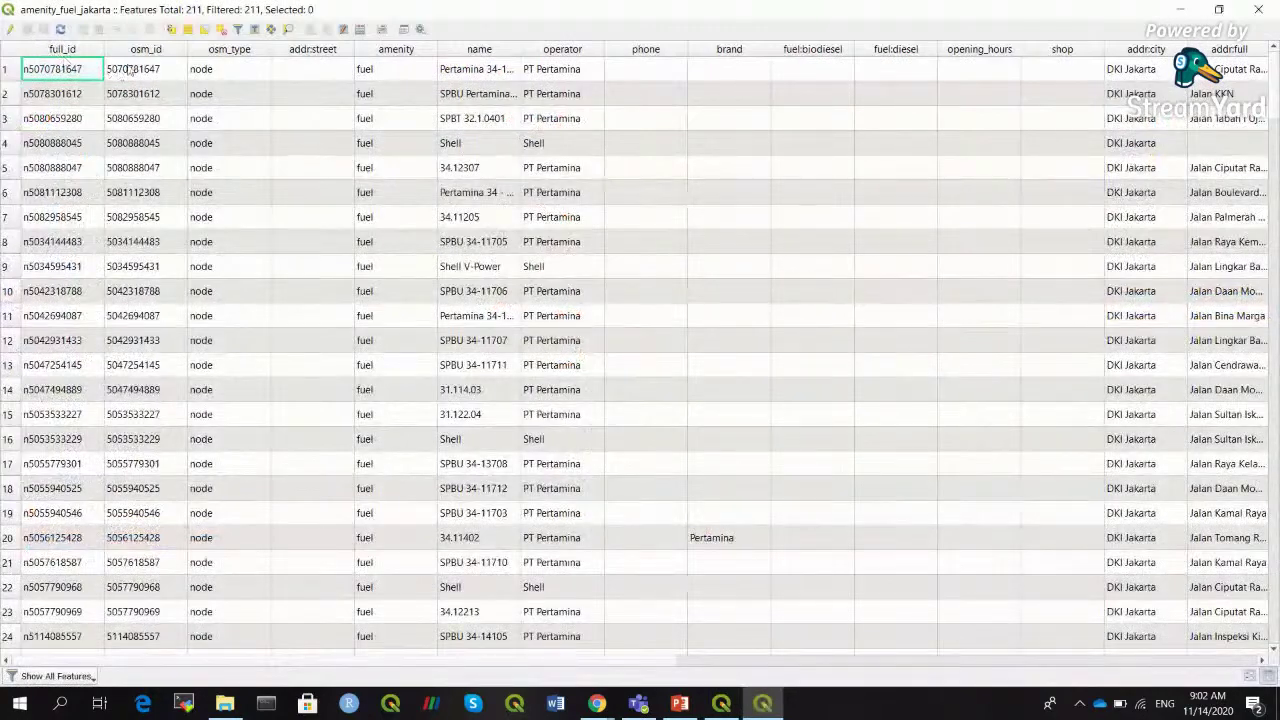
pyautogui.click(562, 50)
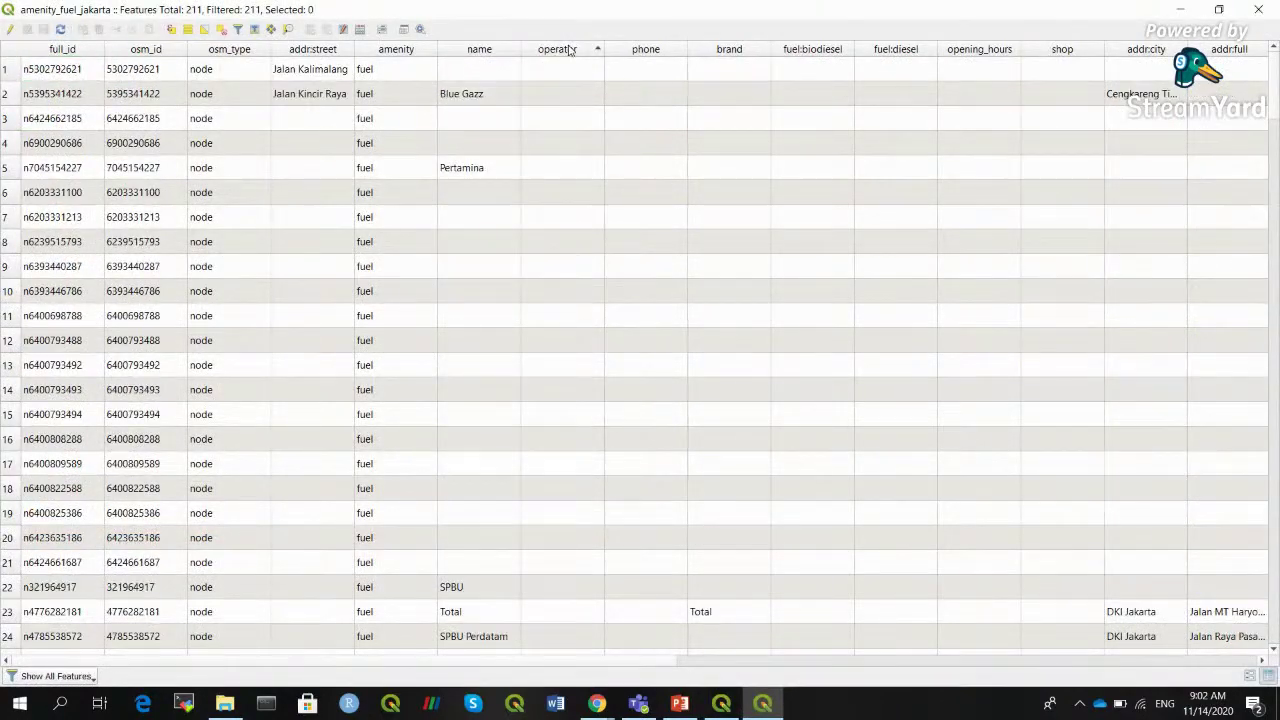
pyautogui.click(570, 50)
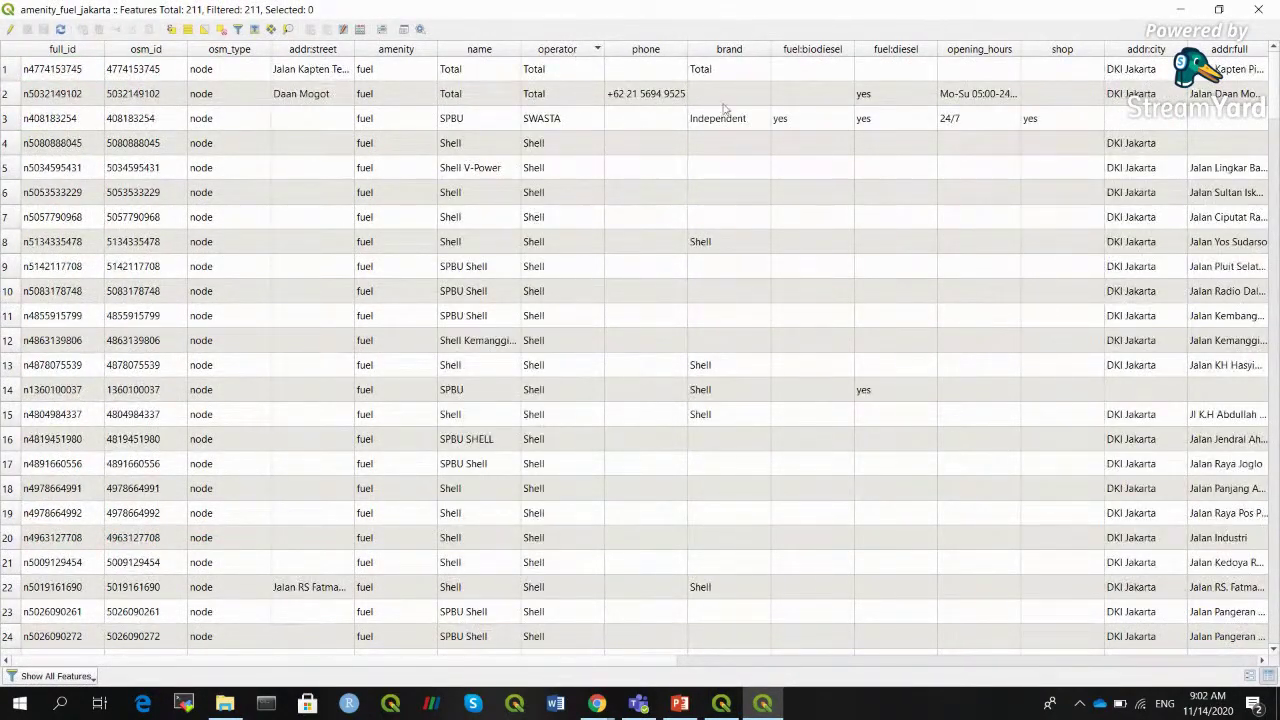
pyautogui.moveTo(1275, 88)
pyautogui.mouseDown()
pyautogui.moveTo(1275, 240)
pyautogui.moveTo(1275, 90)
pyautogui.mouseUp()
pyautogui.click(1181, 10)
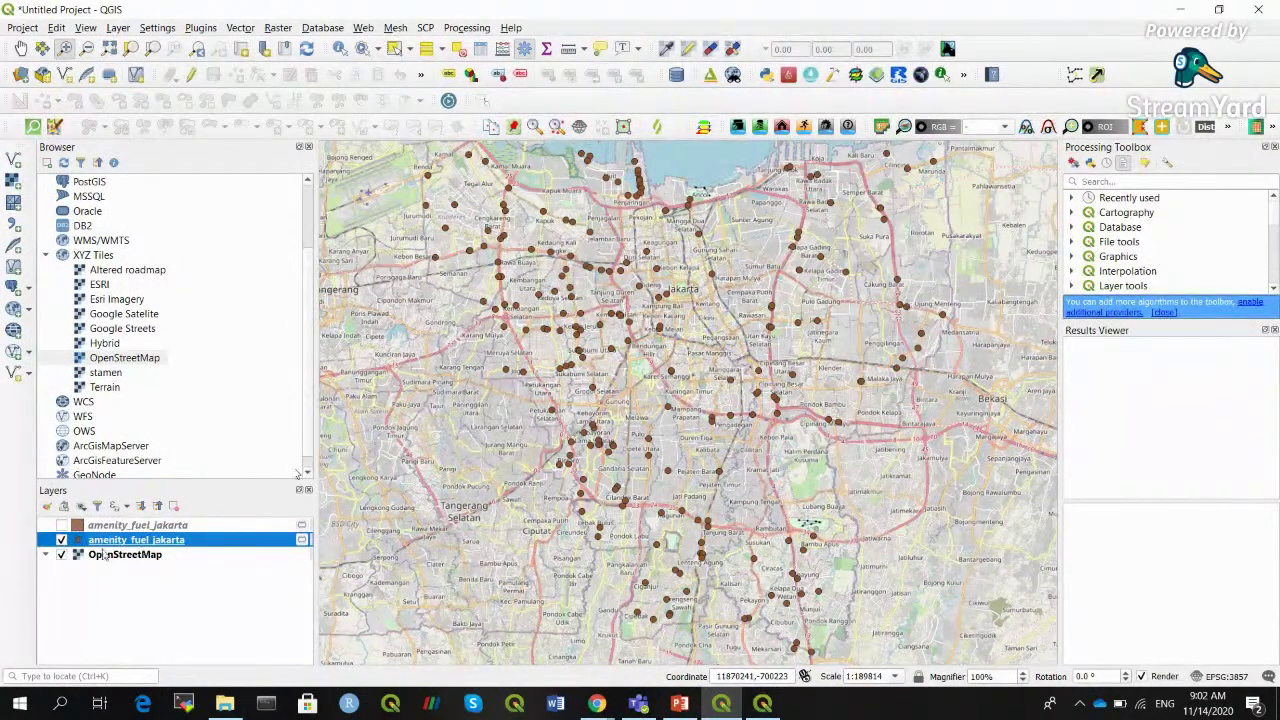
# Compare the fuel points with and without the OpenStreetMap base map, leaving the base map hidden
pyautogui.click(62, 555)
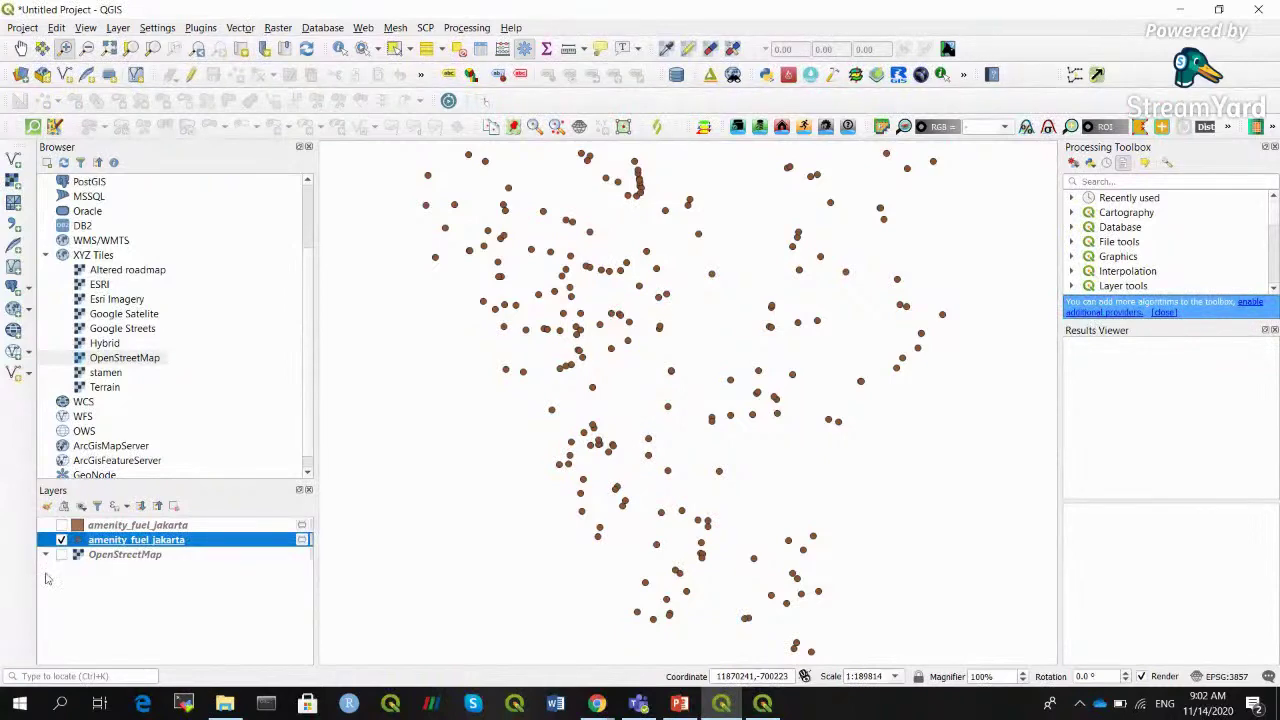
pyautogui.click(62, 555)
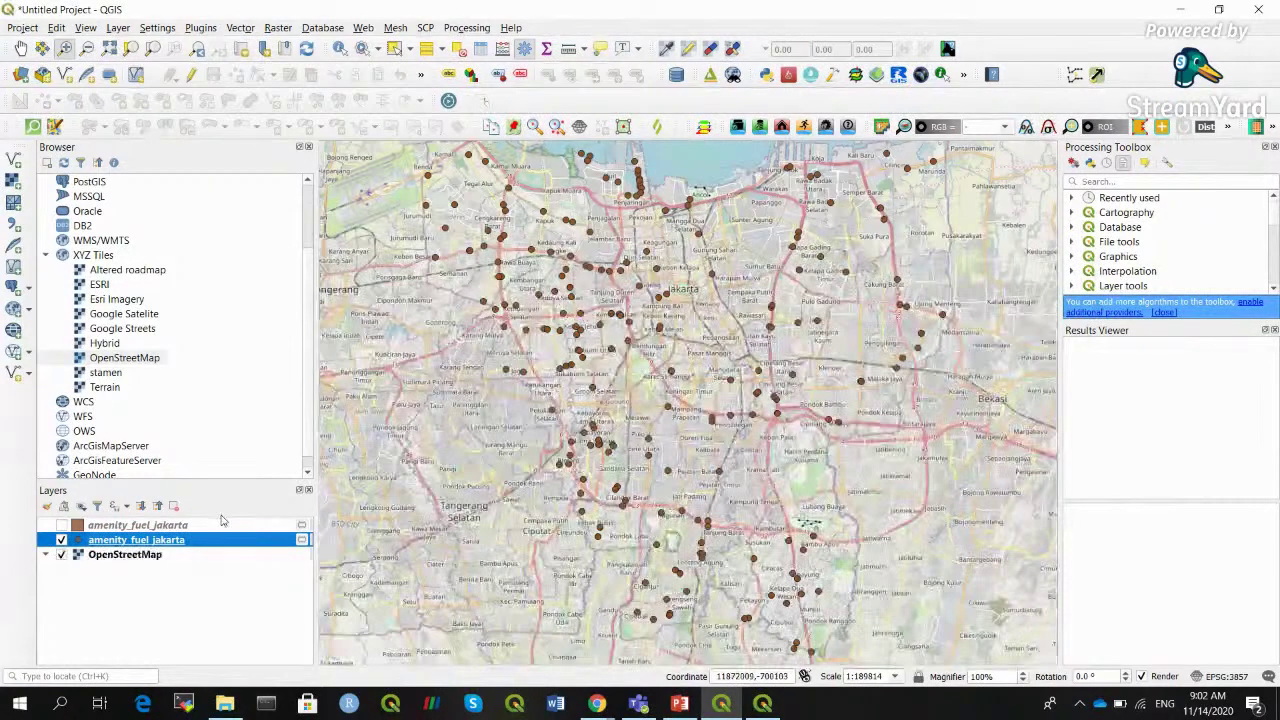
pyautogui.click(62, 555)
# Set up an ESRI Shapefile export of the fuel point layer as stasiun_BBM_Jakarta in the Intro_to_QGIS_SCSEGITB folder
pyautogui.rightClick(102, 540)
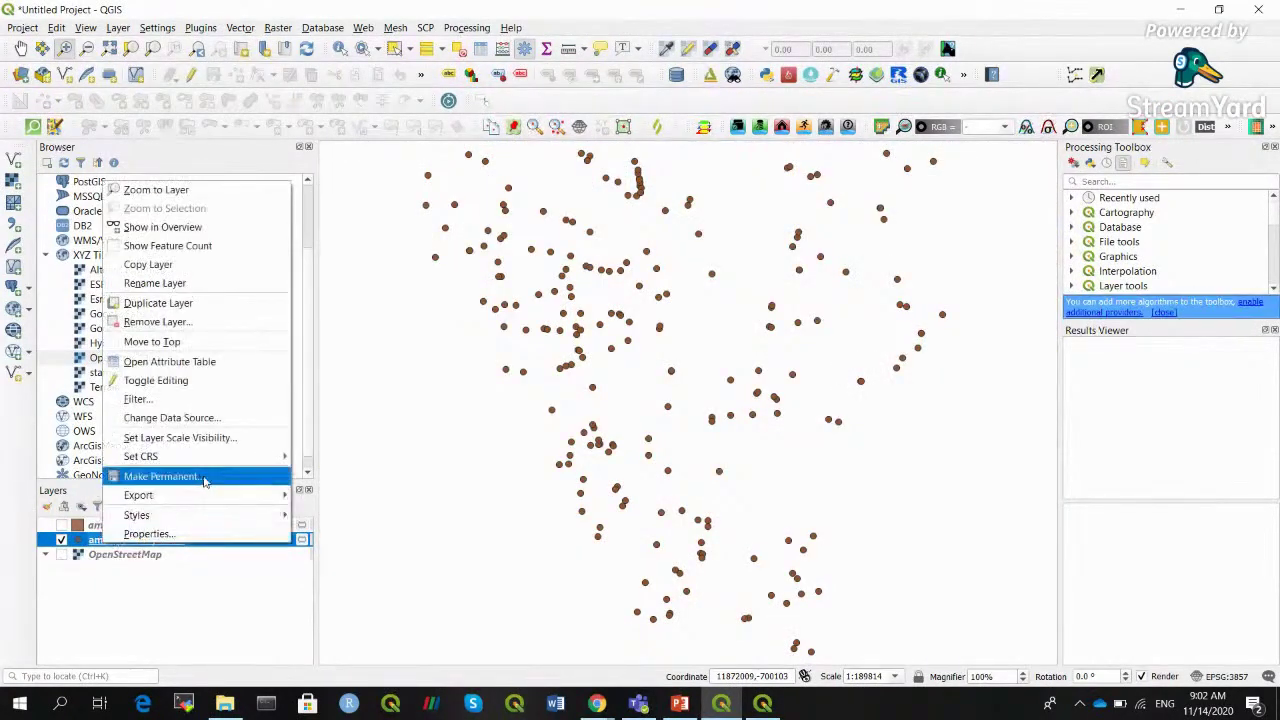
pyautogui.moveTo(250, 494)
pyautogui.click(330, 494)
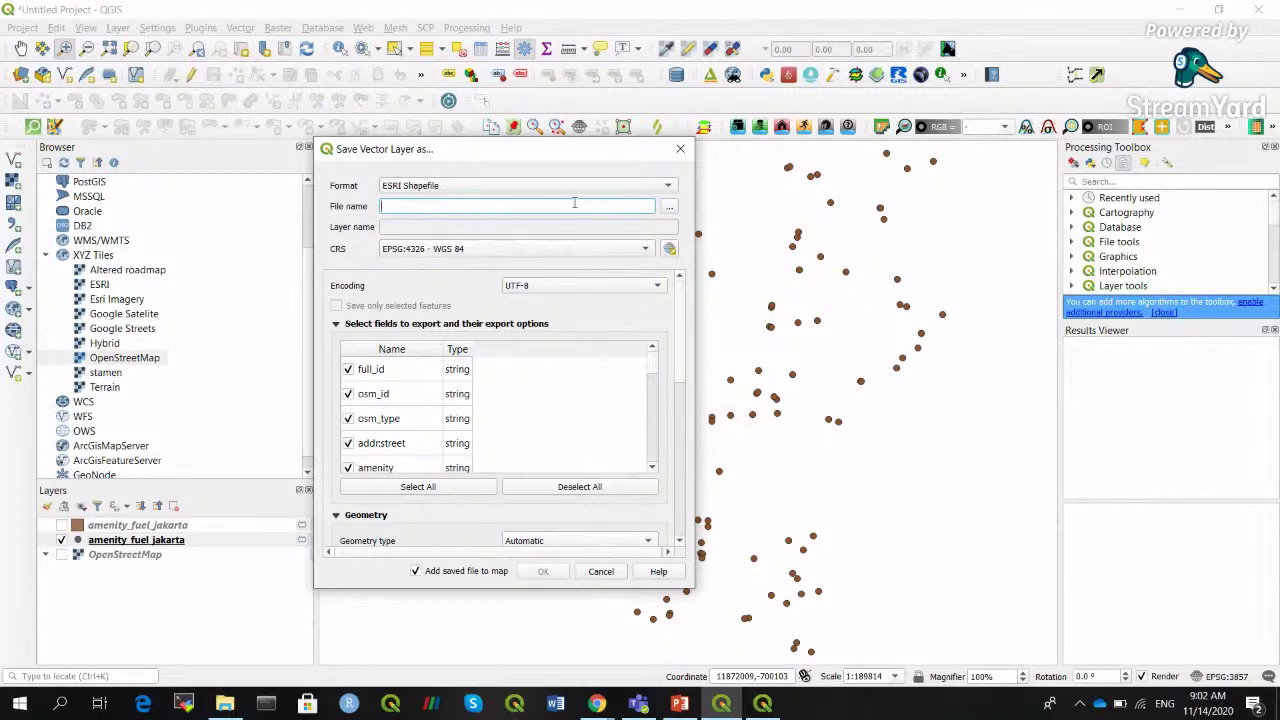
pyautogui.moveTo(478, 141); pyautogui.dragTo(483, 86)
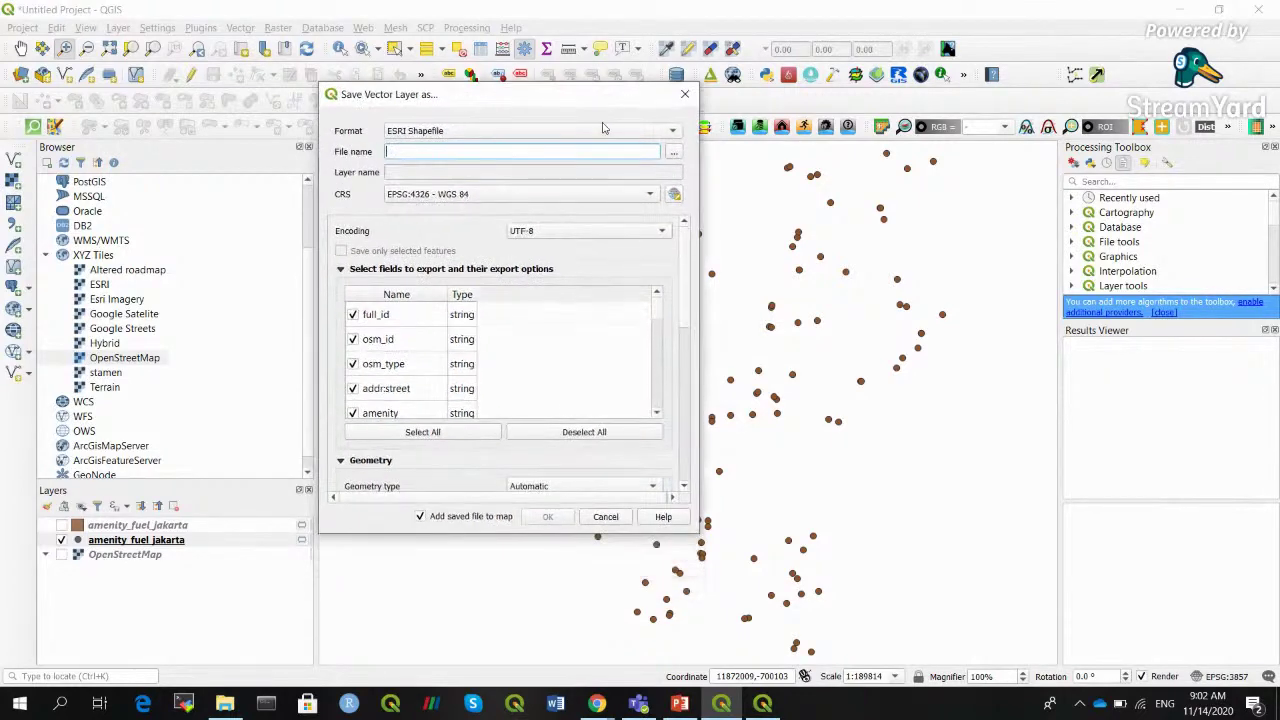
pyautogui.click(674, 152)
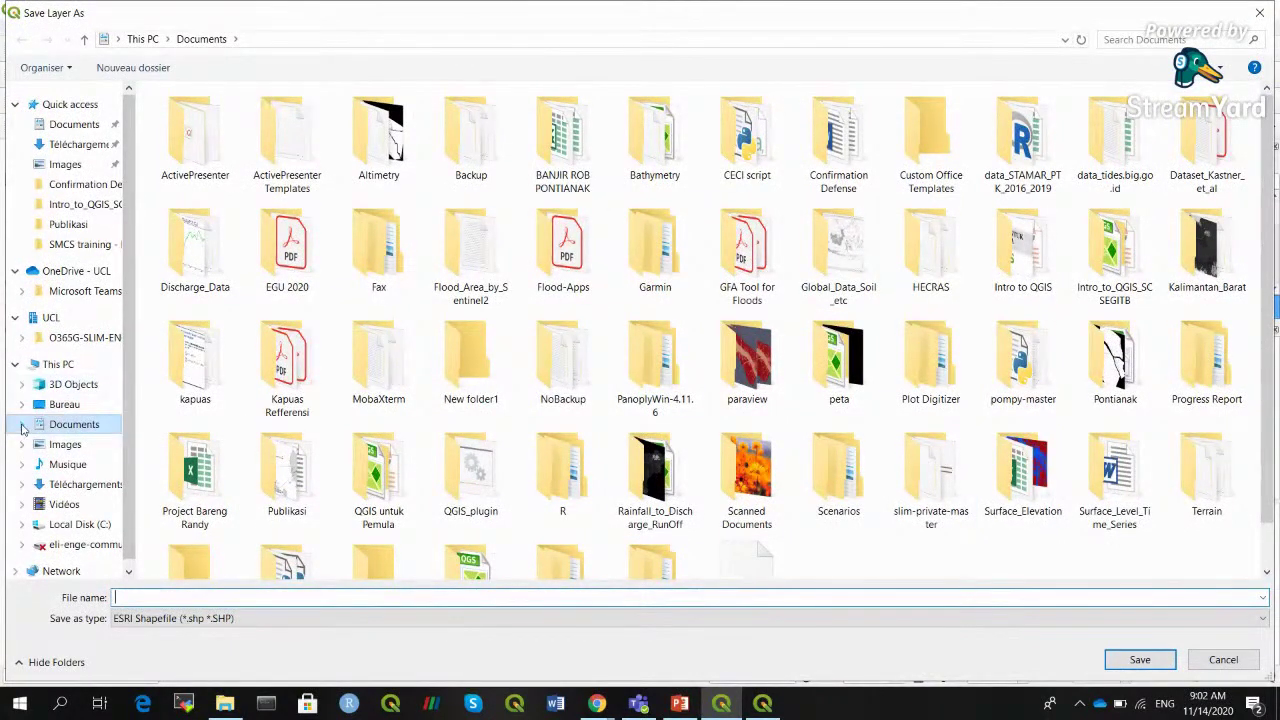
pyautogui.click(1115, 250)
pyautogui.click(1140, 659)
pyautogui.click(249, 596)
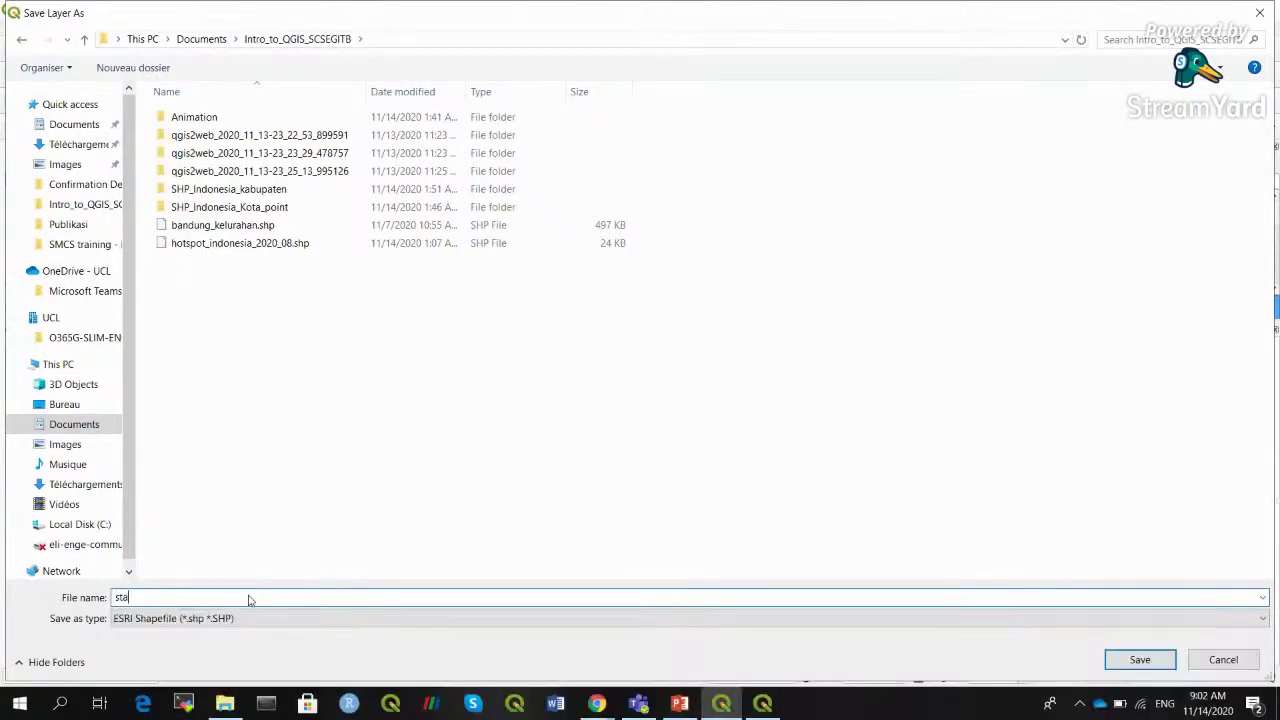
pyautogui.write('stasiun_BBM_Jakarta')
pyautogui.press('Return')
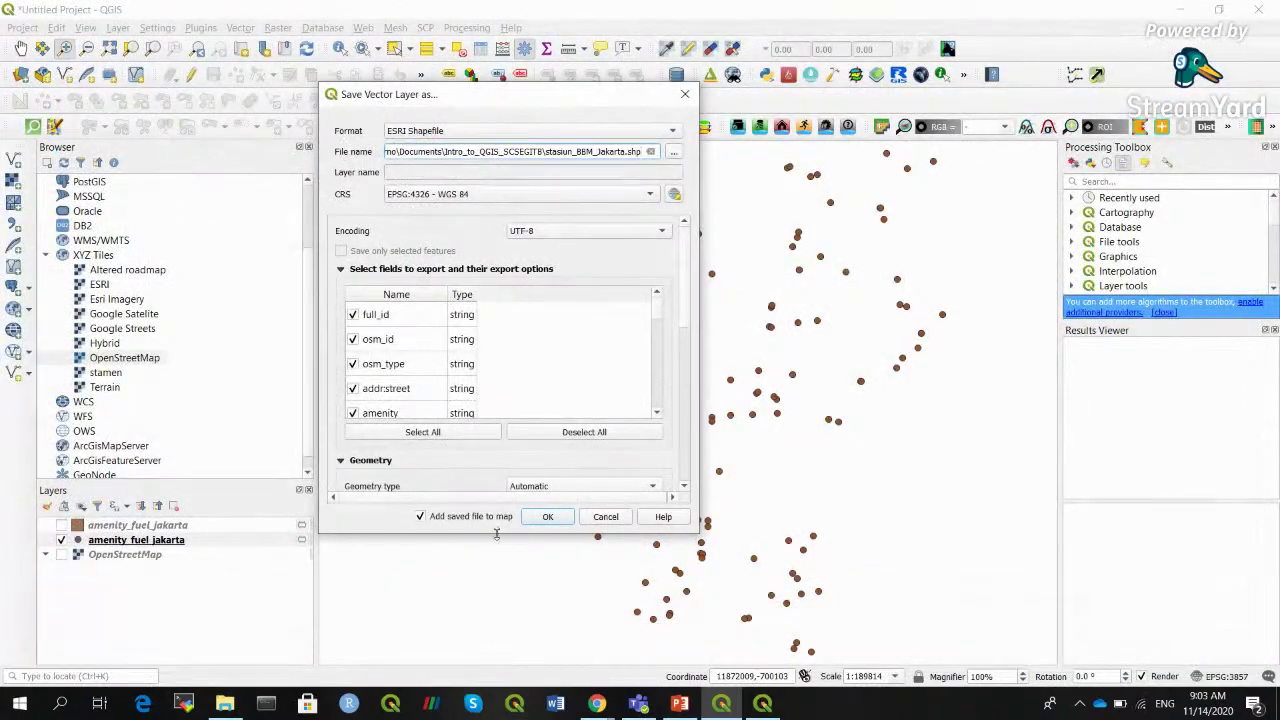
# Check the list of fields to export and save the shapefile with all fields, adding it to the map
pyautogui.moveTo(655, 311)
pyautogui.mouseDown()
pyautogui.moveTo(667, 416)
pyautogui.moveTo(658, 295)
pyautogui.mouseUp()
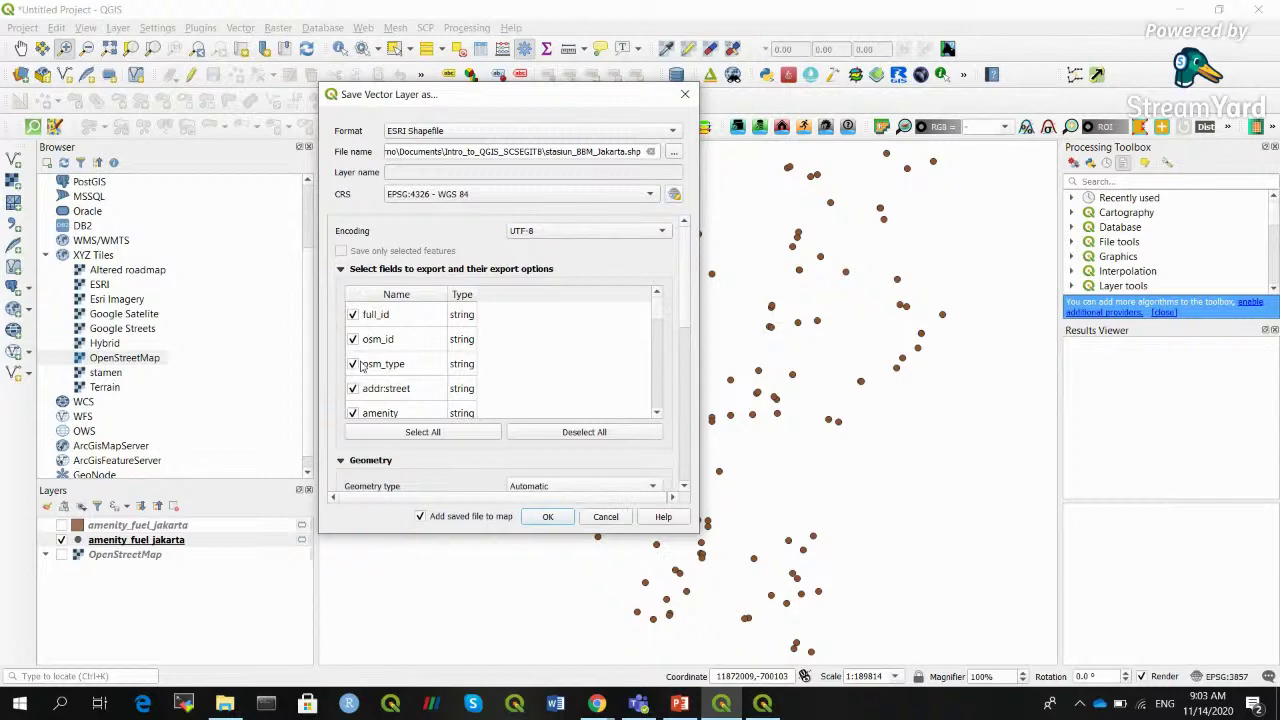
pyautogui.moveTo(659, 310); pyautogui.dragTo(668, 404)
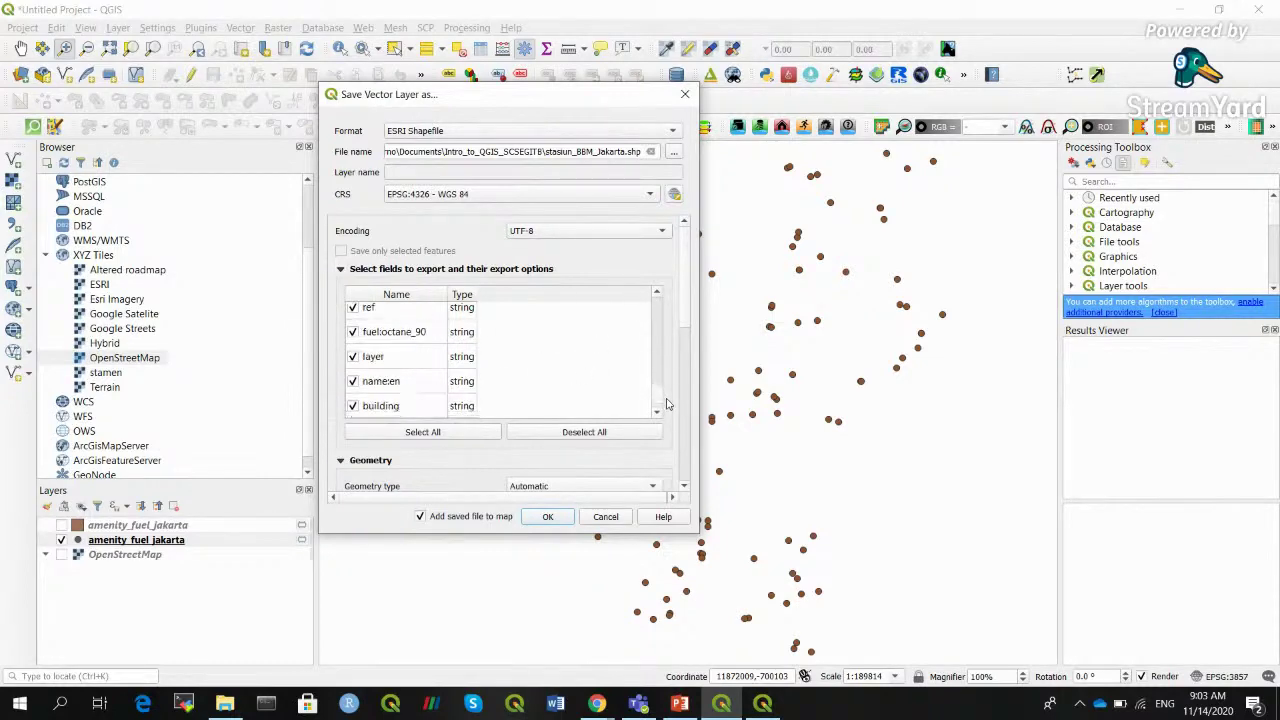
pyautogui.click(548, 517)
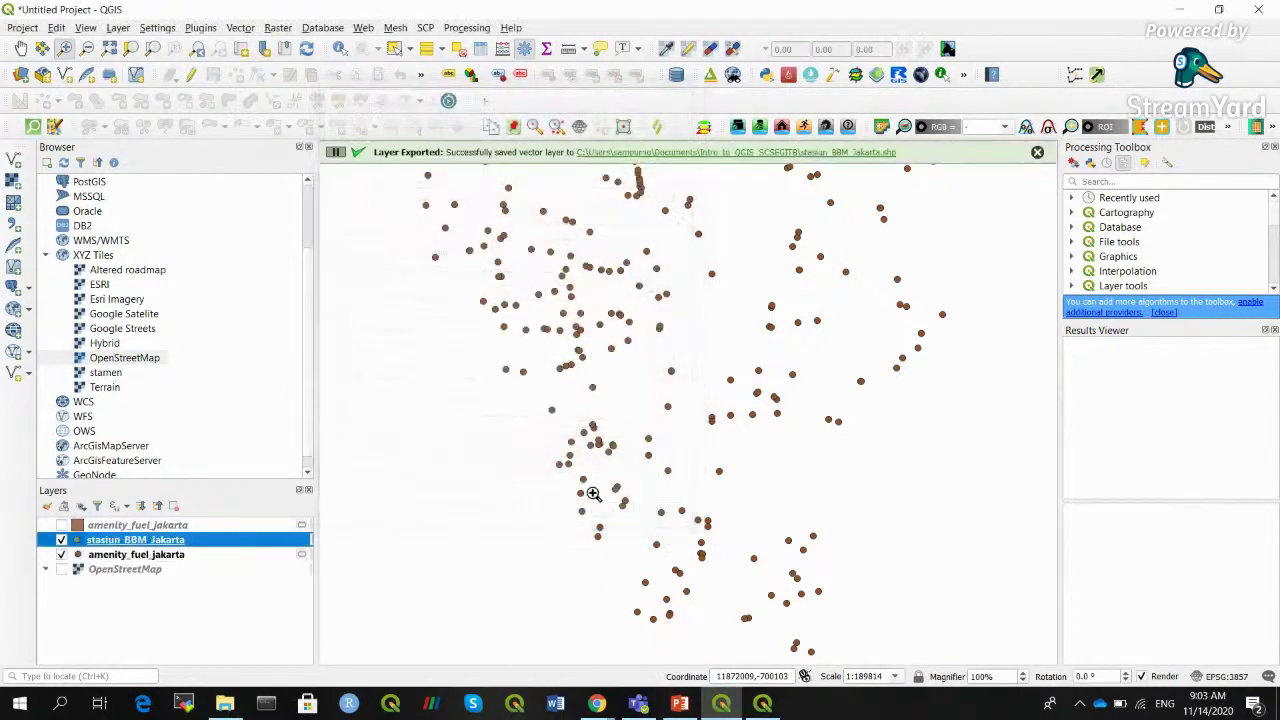
# Remove the temporary amenity_fuel_jakarta point layer from the project
pyautogui.click(113, 558)
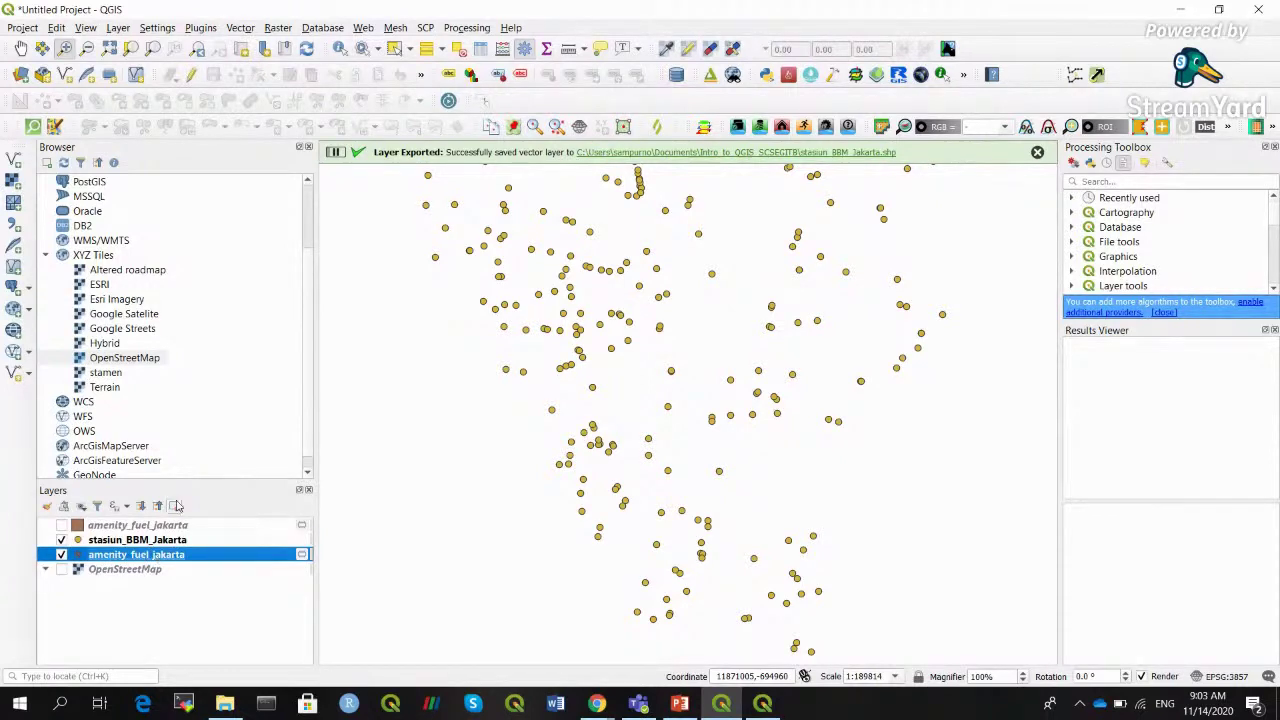
pyautogui.click(173, 506)
pyautogui.click(632, 369)
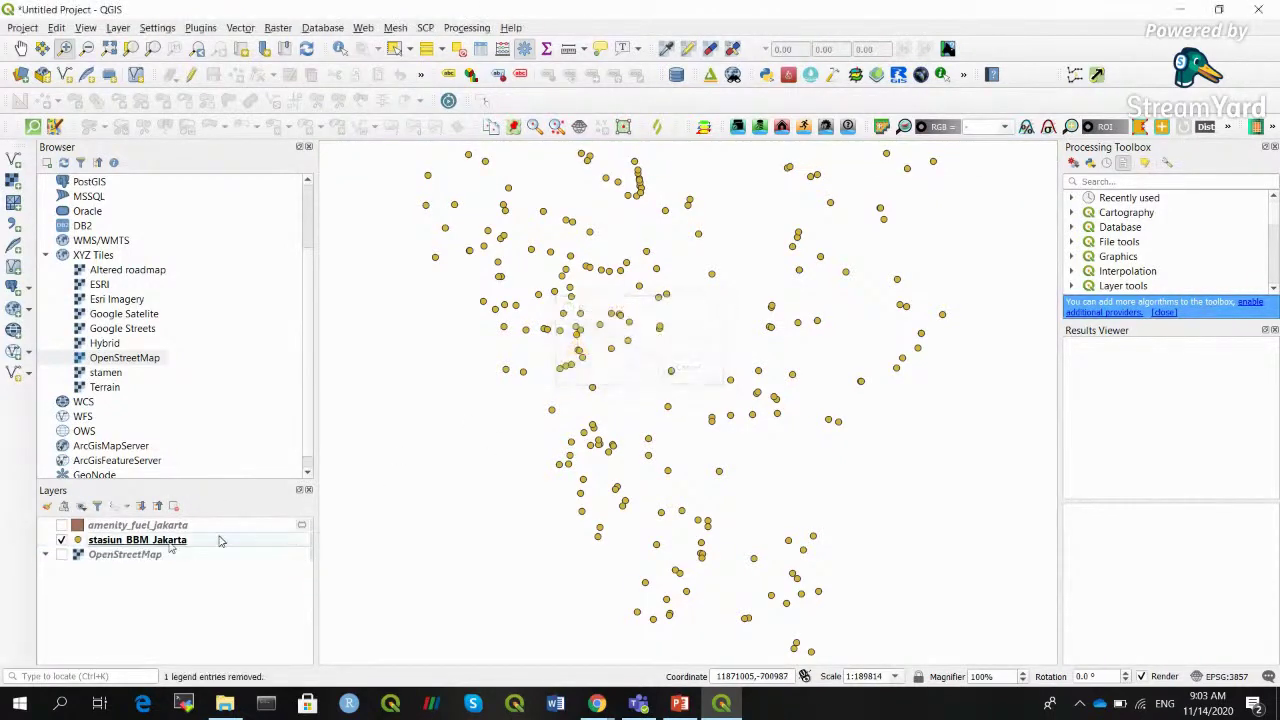
# Style the stasiun_BBM_Jakarta layer with the topo pop capital marker symbol
pyautogui.click(170, 541)
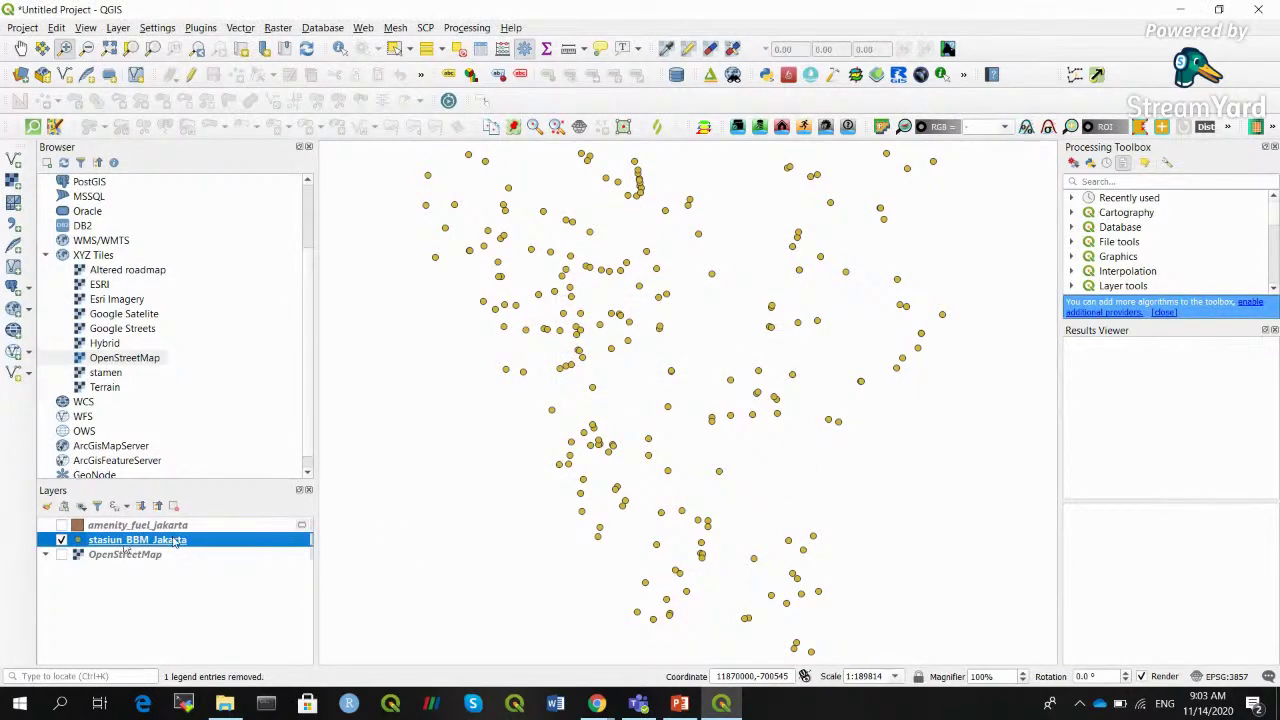
pyautogui.rightClick(175, 541)
pyautogui.click(209, 527)
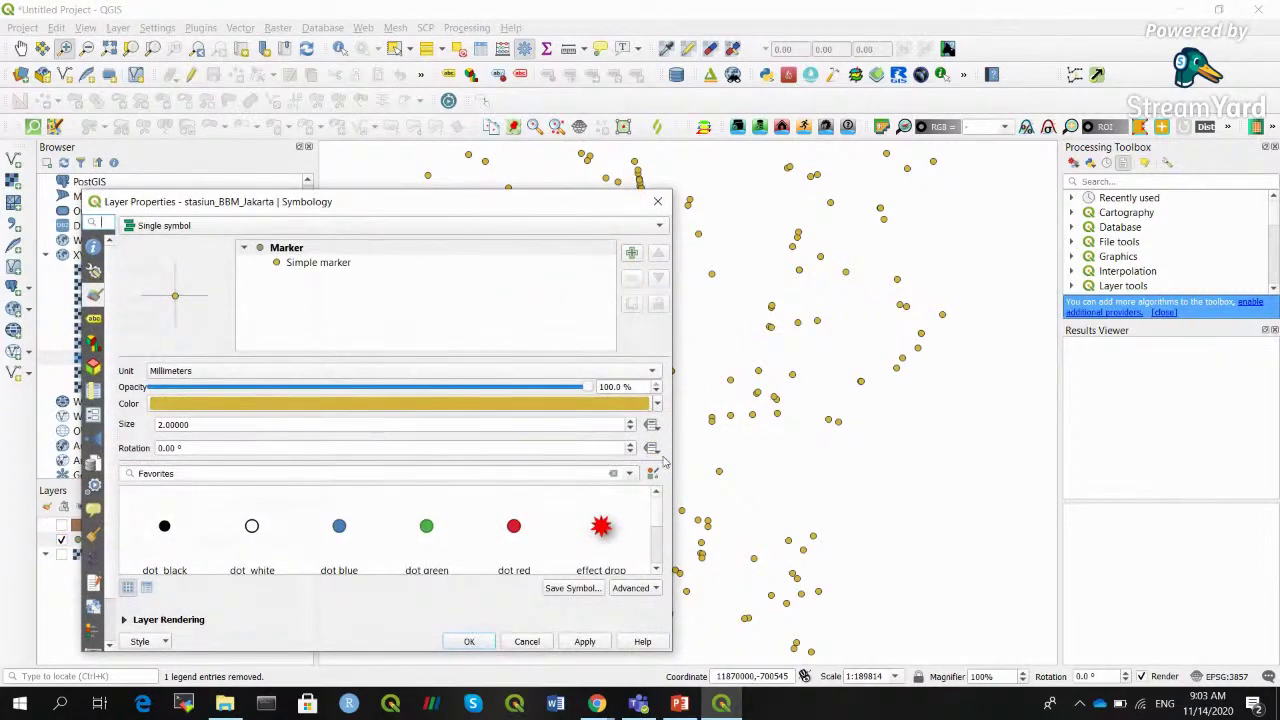
pyautogui.scroll(-2, 649, 518)
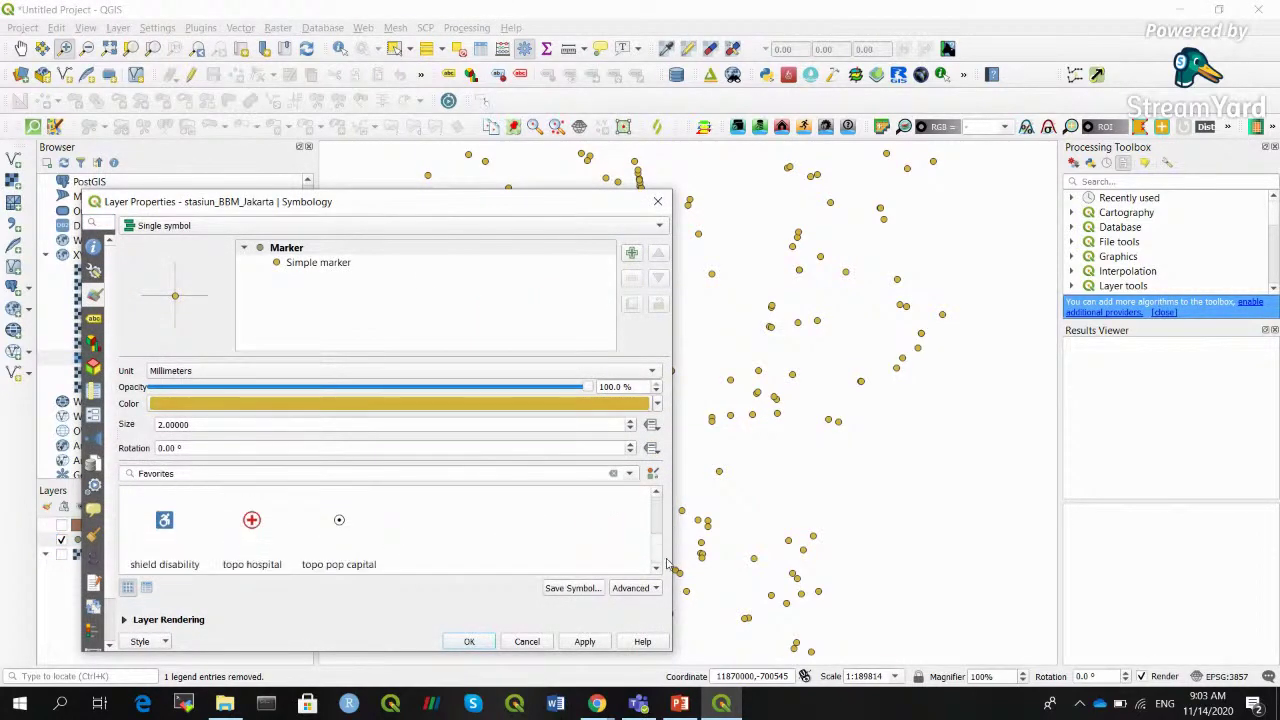
pyautogui.scroll(2, 668, 565)
pyautogui.scroll(-2, 670, 562)
pyautogui.click(338, 522)
pyautogui.click(585, 641)
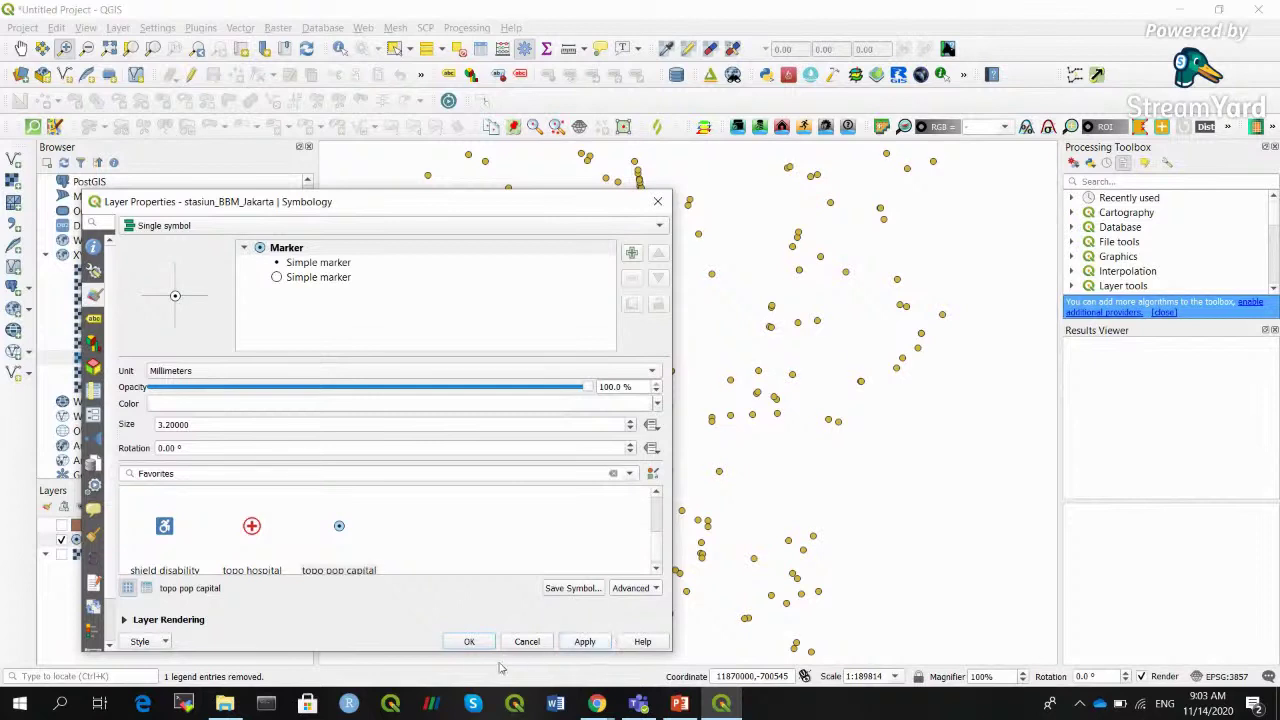
pyautogui.click(469, 641)
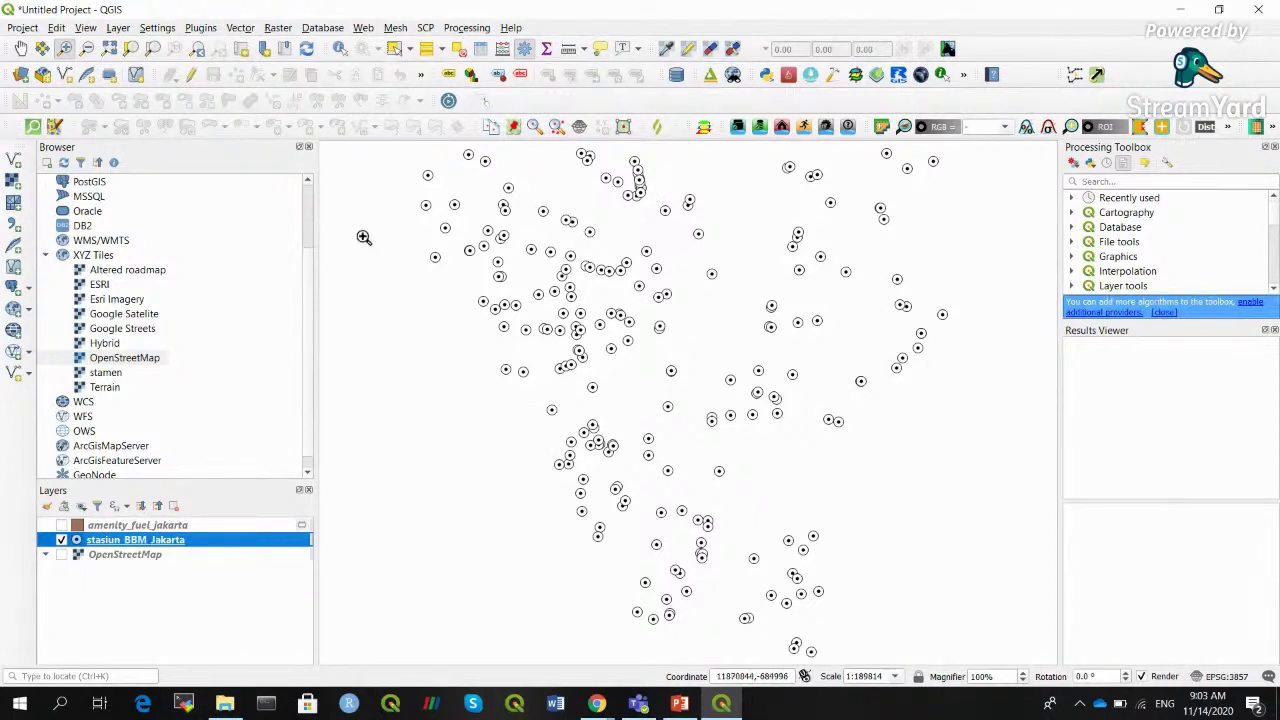
# Inspect the polygon amenity_fuel_jakarta layer on the map and in its attribute table, and remove it from the project
pyautogui.click(157, 526)
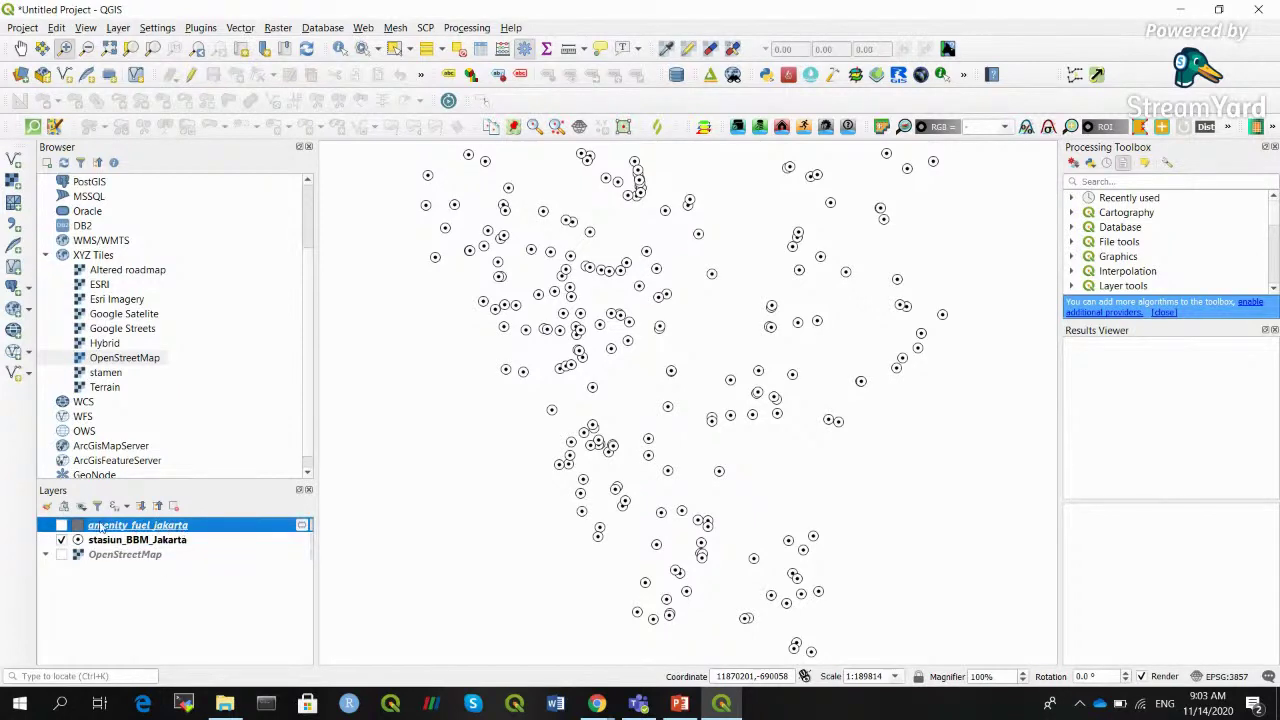
pyautogui.click(62, 525)
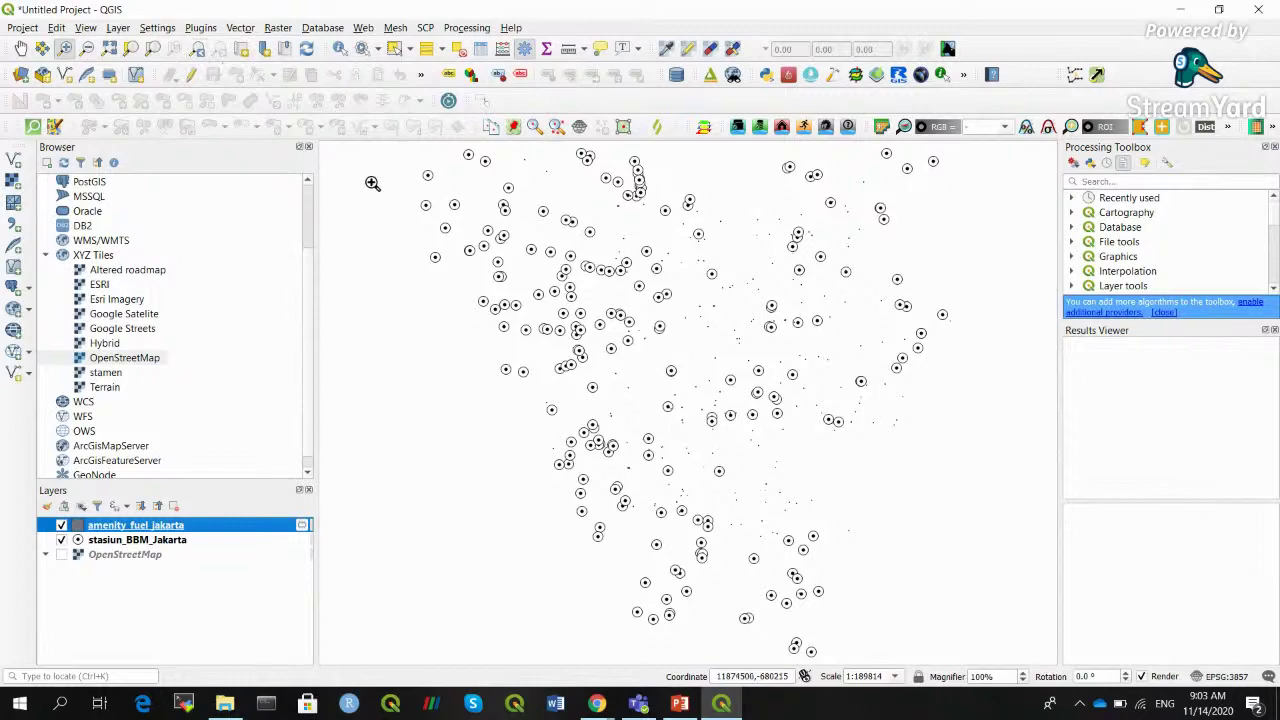
pyautogui.click(481, 49)
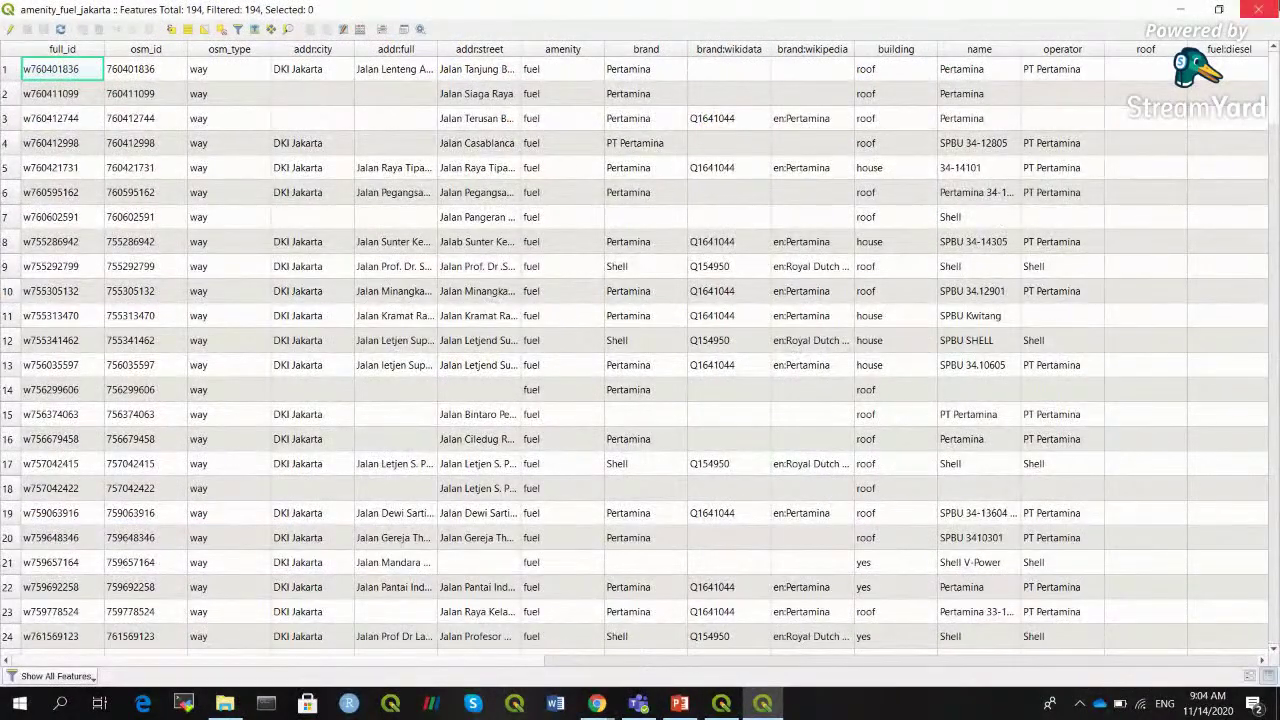
pyautogui.click(1262, 8)
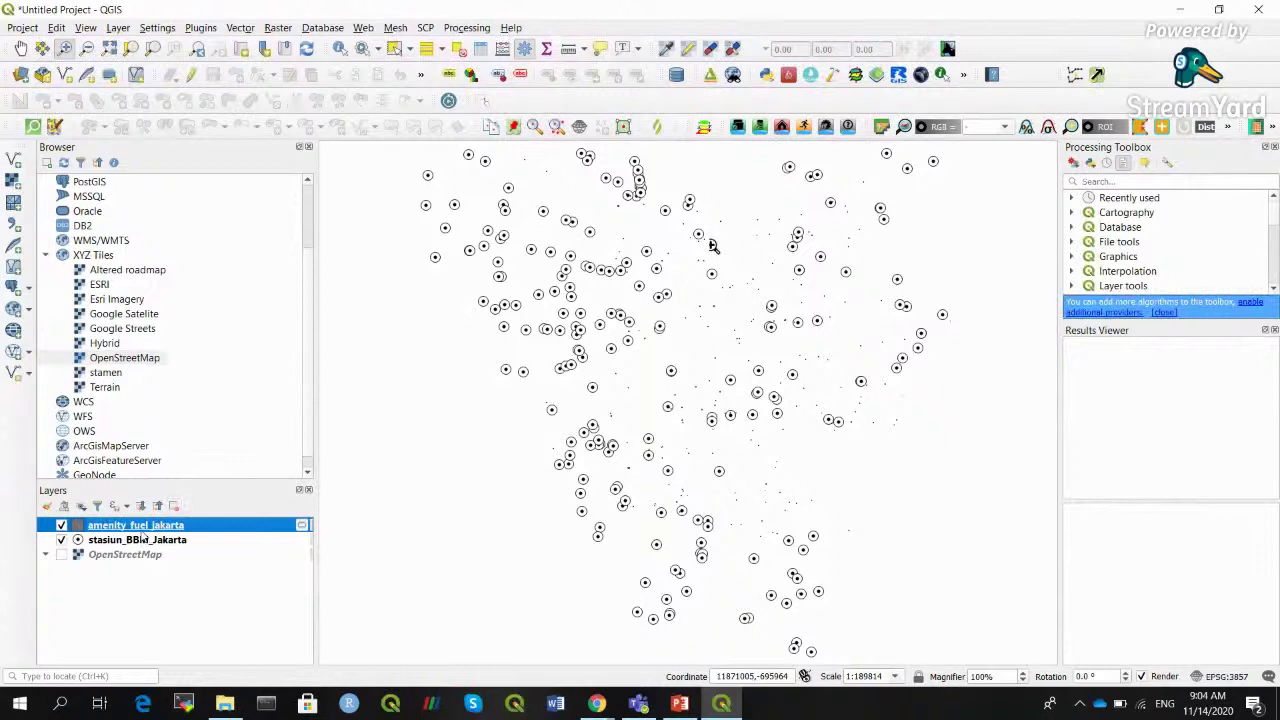
pyautogui.click(174, 507)
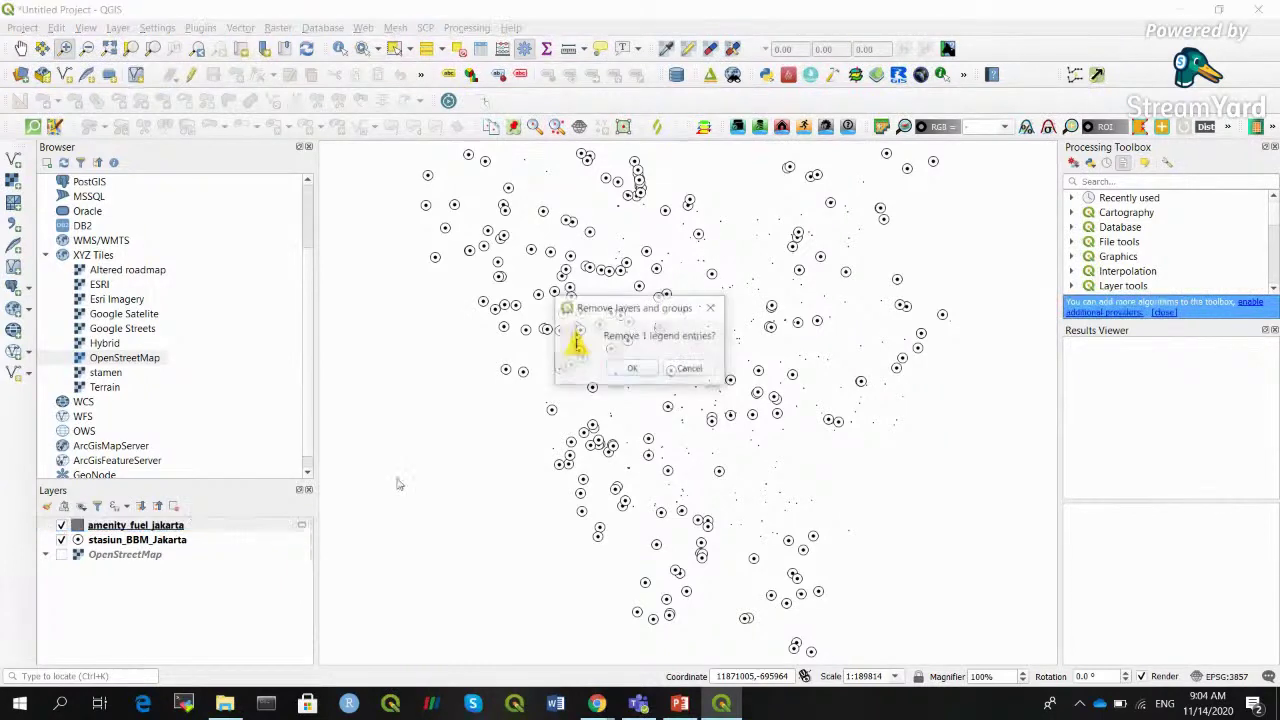
pyautogui.click(655, 370)
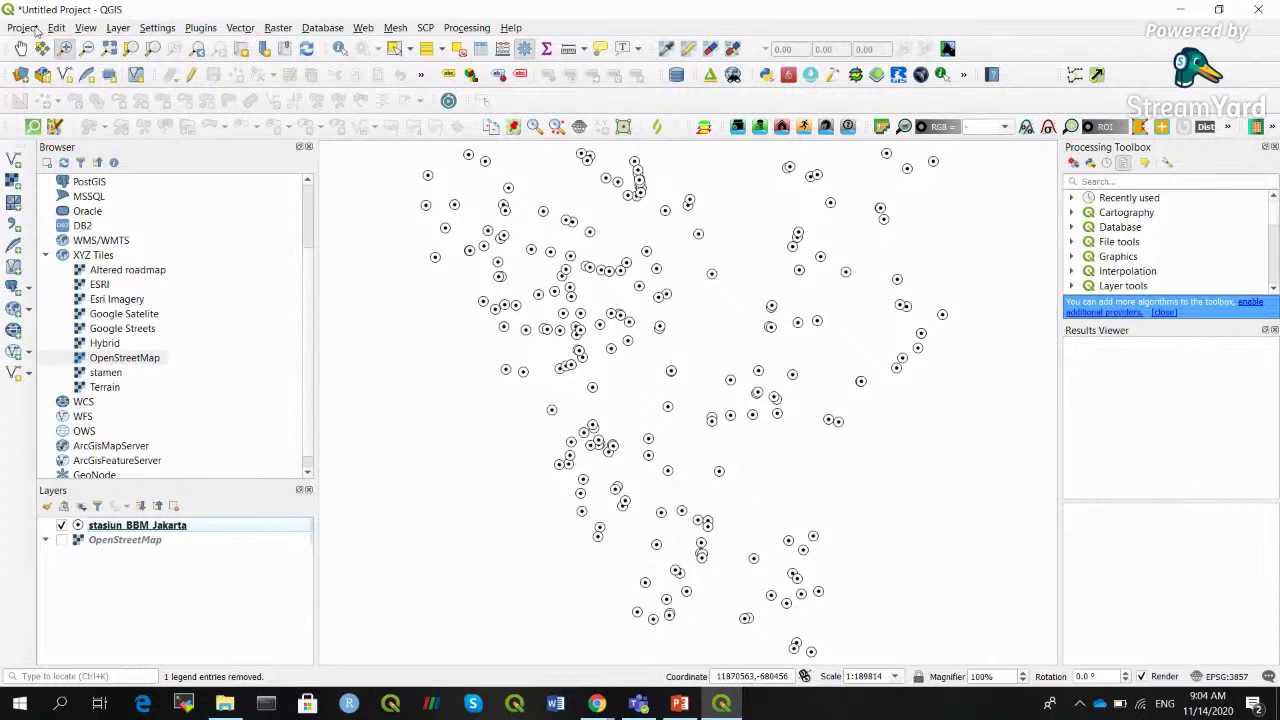
# Open a new QuickOSM quick query
pyautogui.click(206, 30)
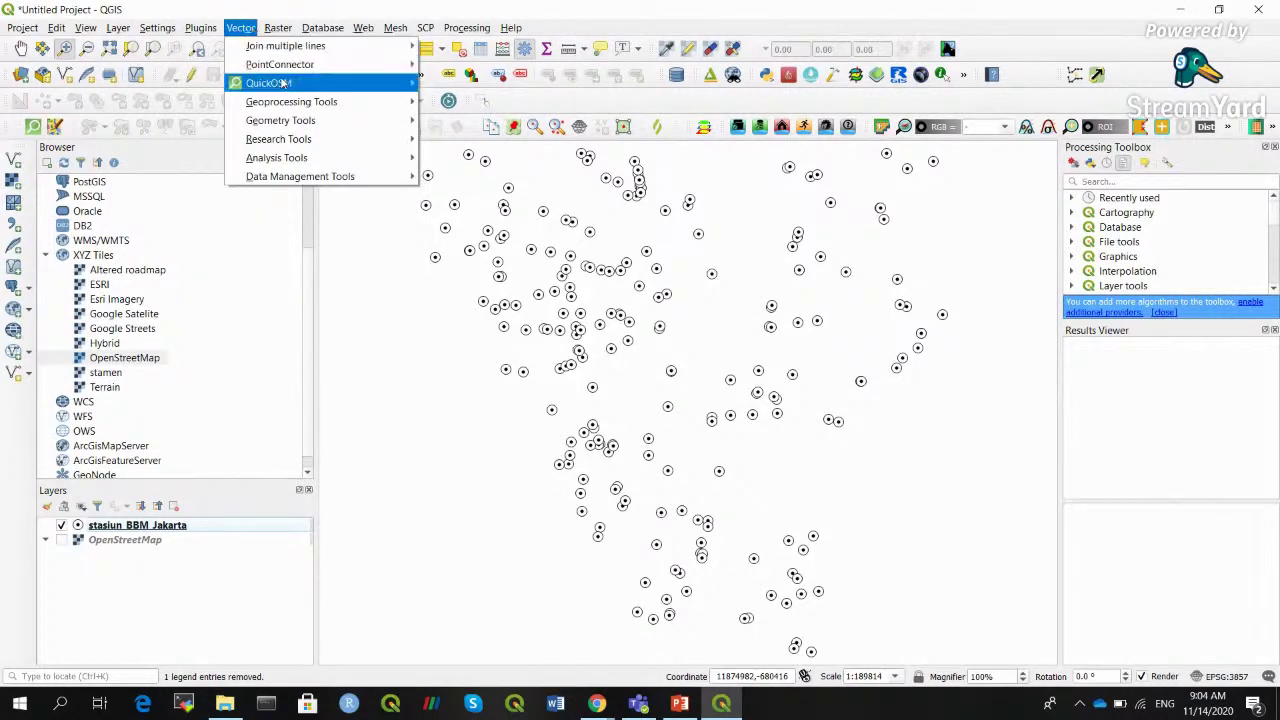
pyautogui.moveTo(300, 83)
pyautogui.click(440, 84)
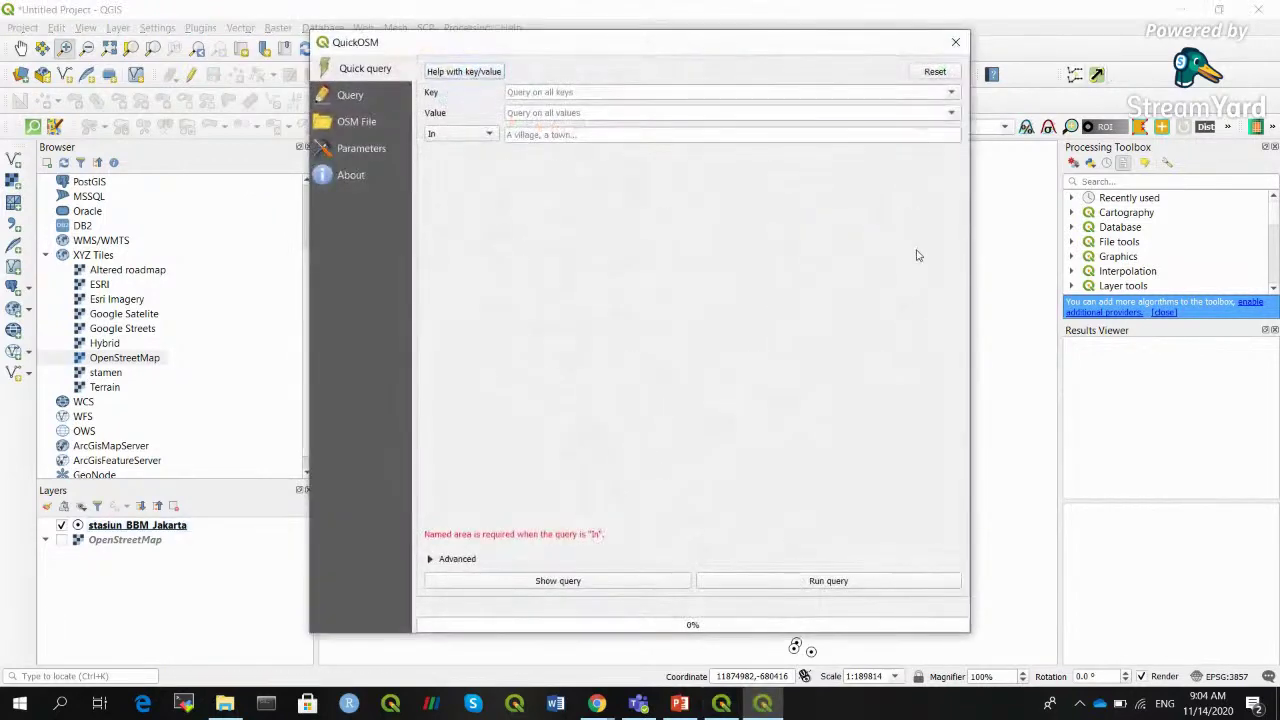
# Set the quick query to key highway and value primary in jakarta
pyautogui.click(953, 94)
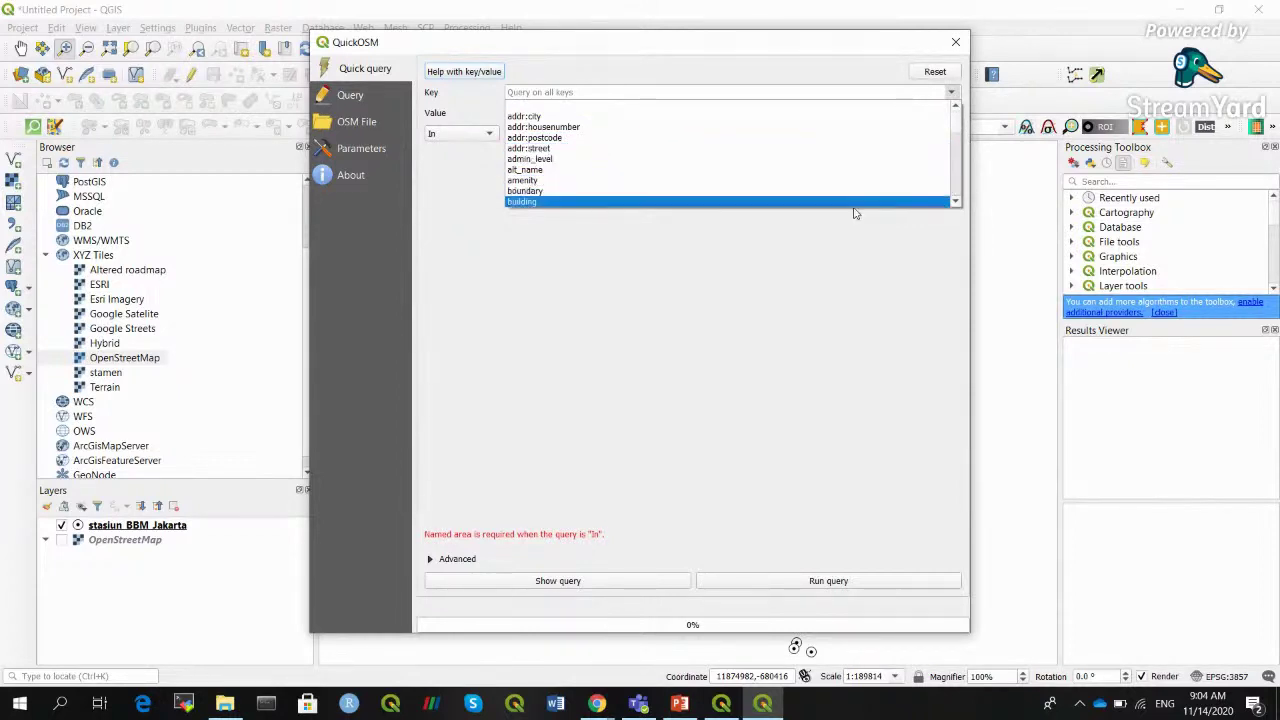
pyautogui.scroll(-5, 957, 147)
pyautogui.scroll(1, 957, 147)
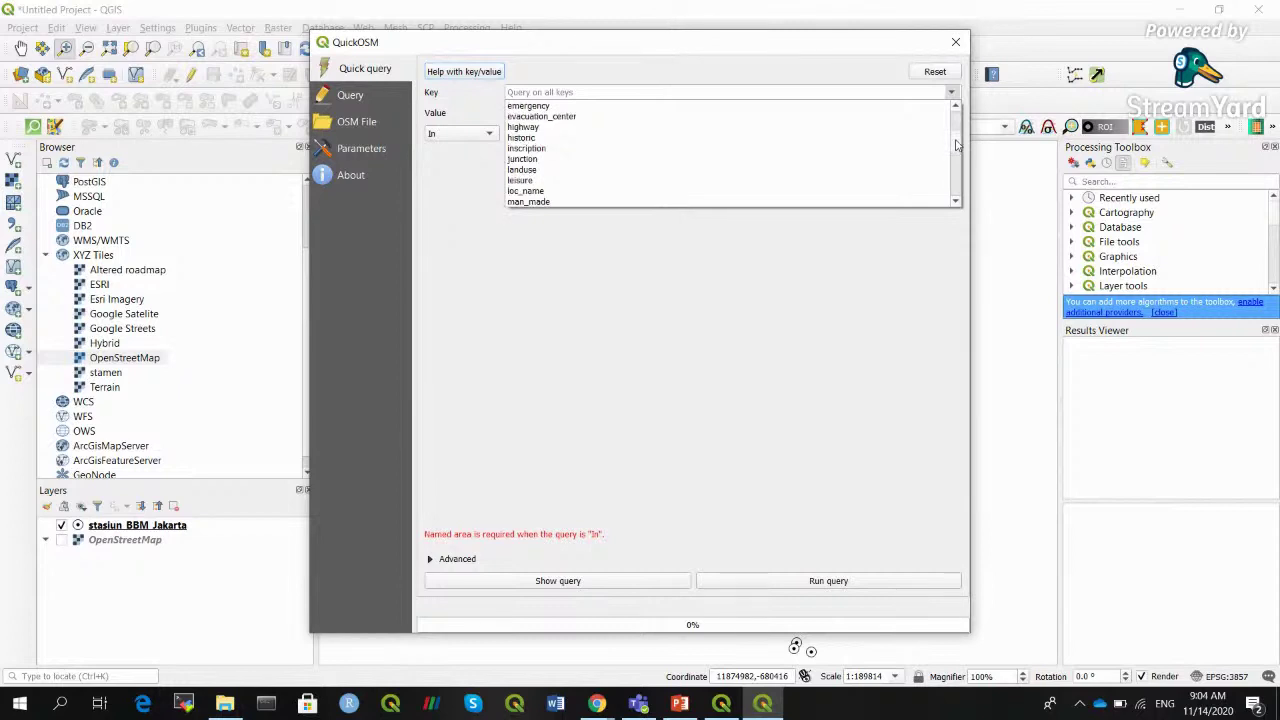
pyautogui.click(661, 128)
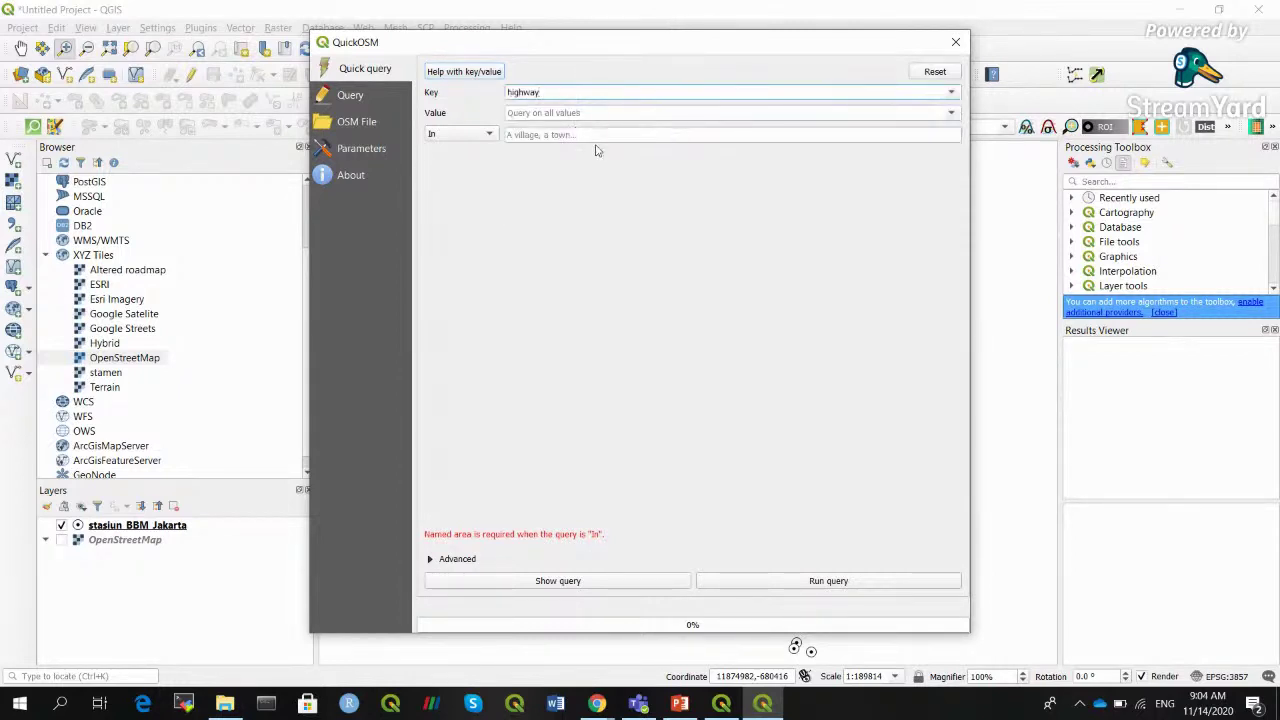
pyautogui.click(951, 112)
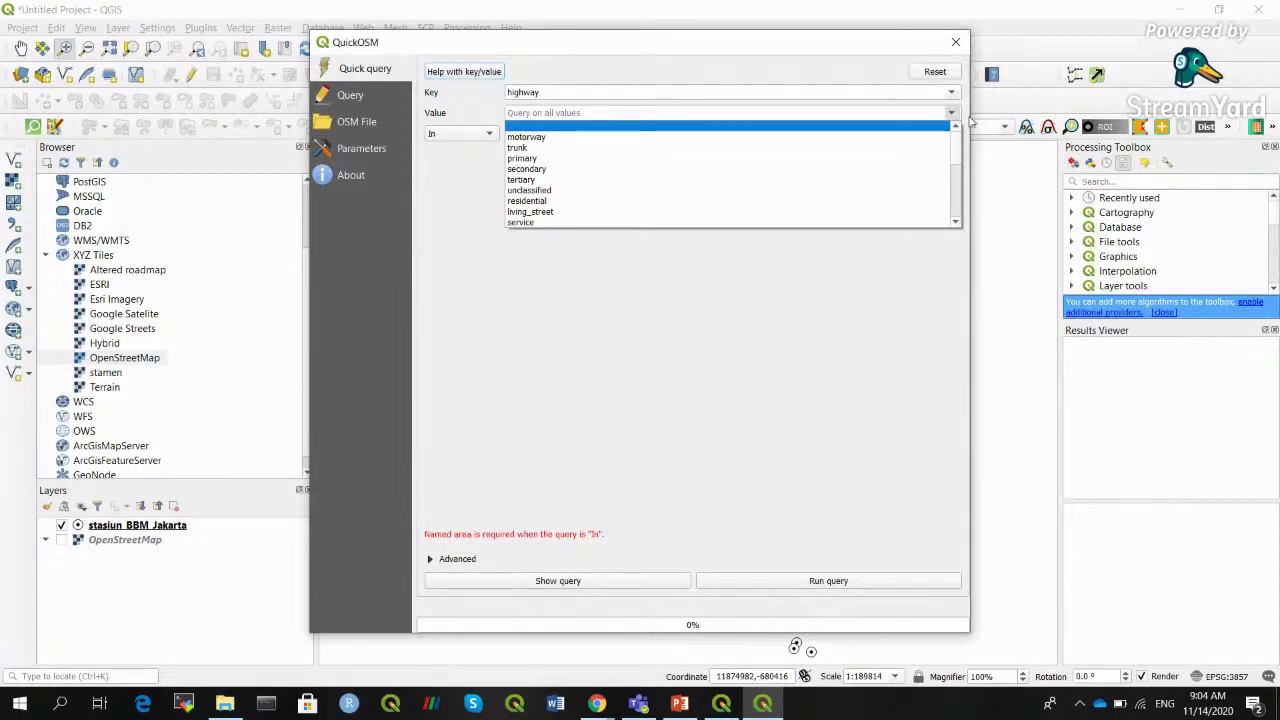
pyautogui.click(910, 164)
pyautogui.click(564, 136)
pyautogui.write('jakarta')
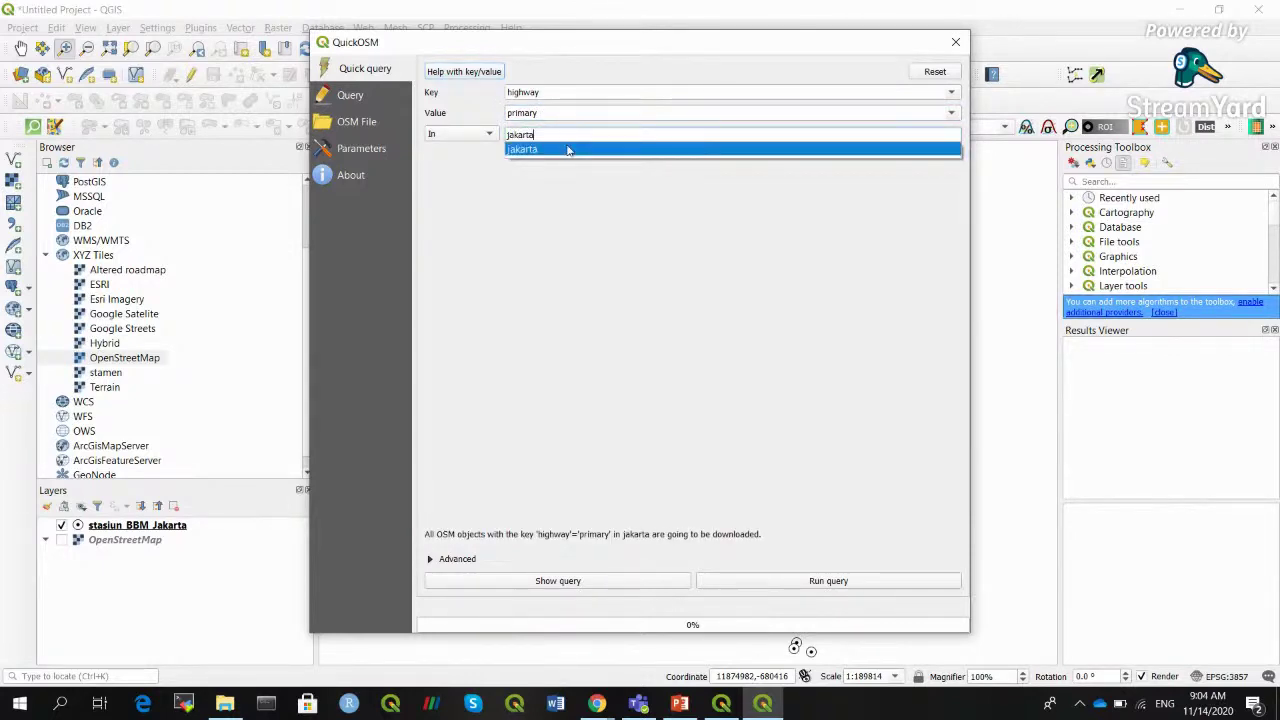
pyautogui.click(566, 149)
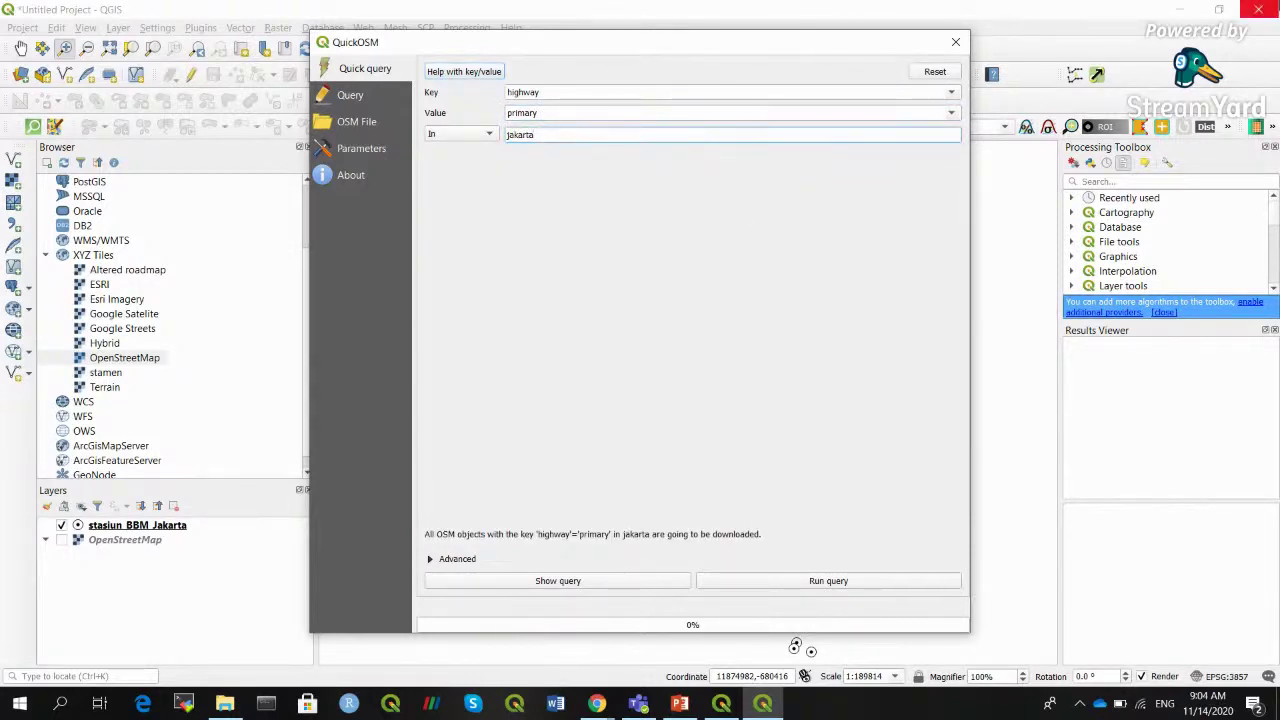
# Run the primary highway query for Jakarta and close the QuickOSM dialog once the layers load
pyautogui.click(852, 586)
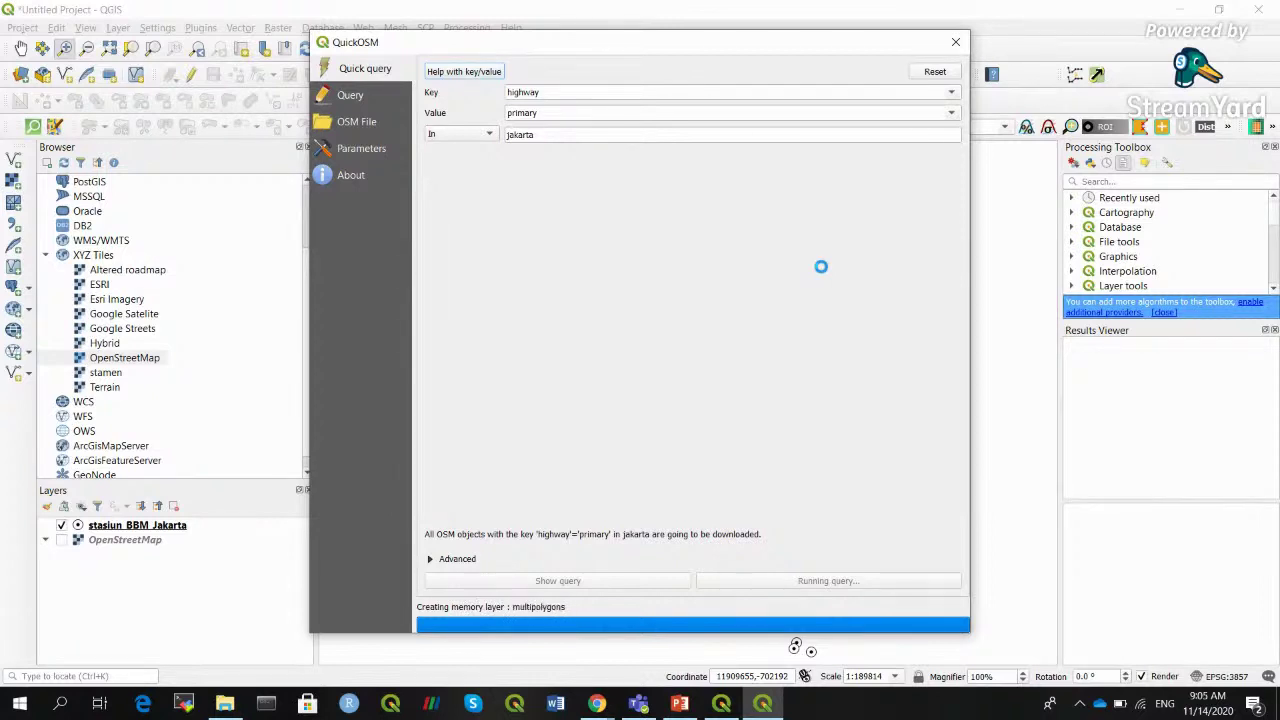
pyautogui.click(956, 44)
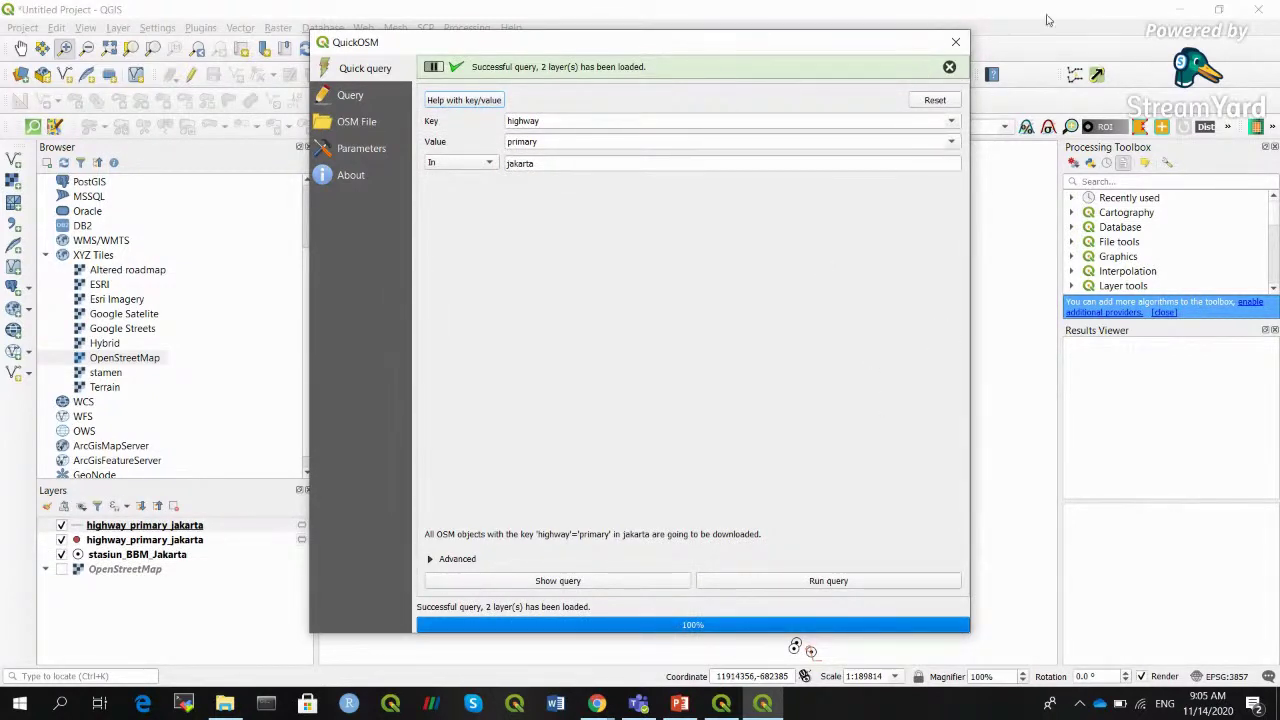
pyautogui.click(957, 43)
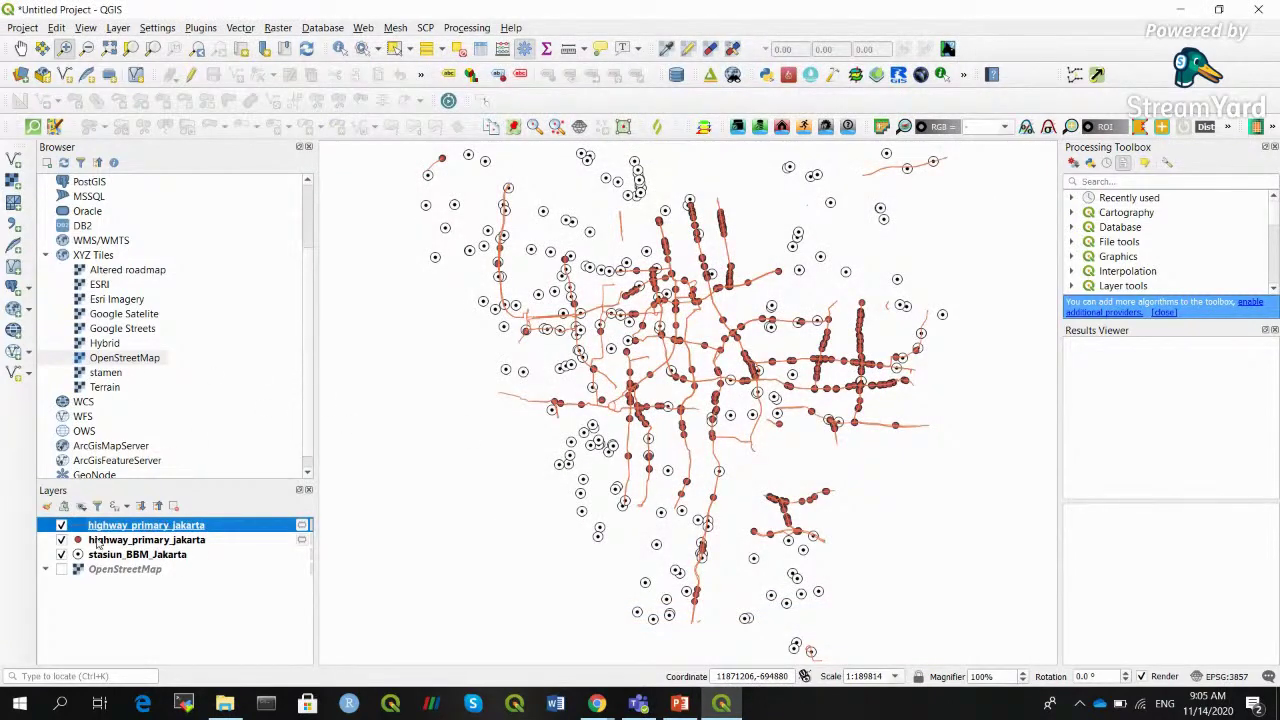
# Compare the line and point highway_primary_jakarta layers on the map, and hide the point layer
pyautogui.click(61, 525)
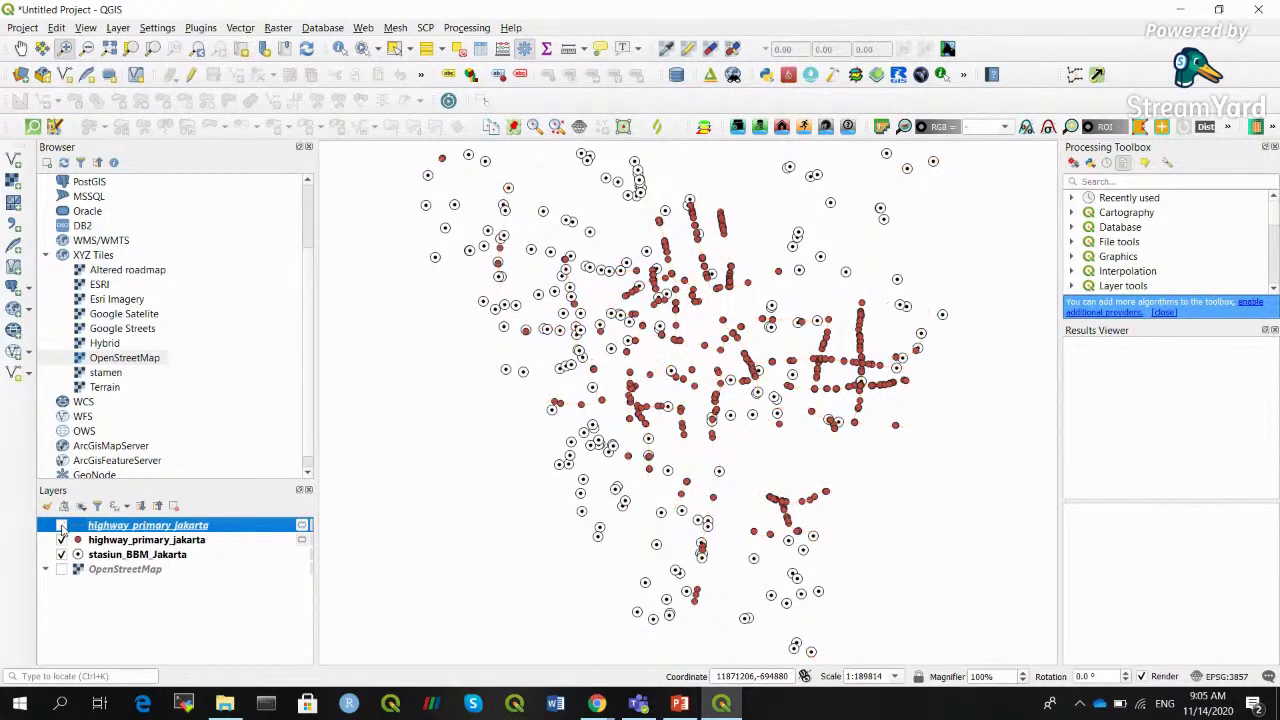
pyautogui.click(61, 525)
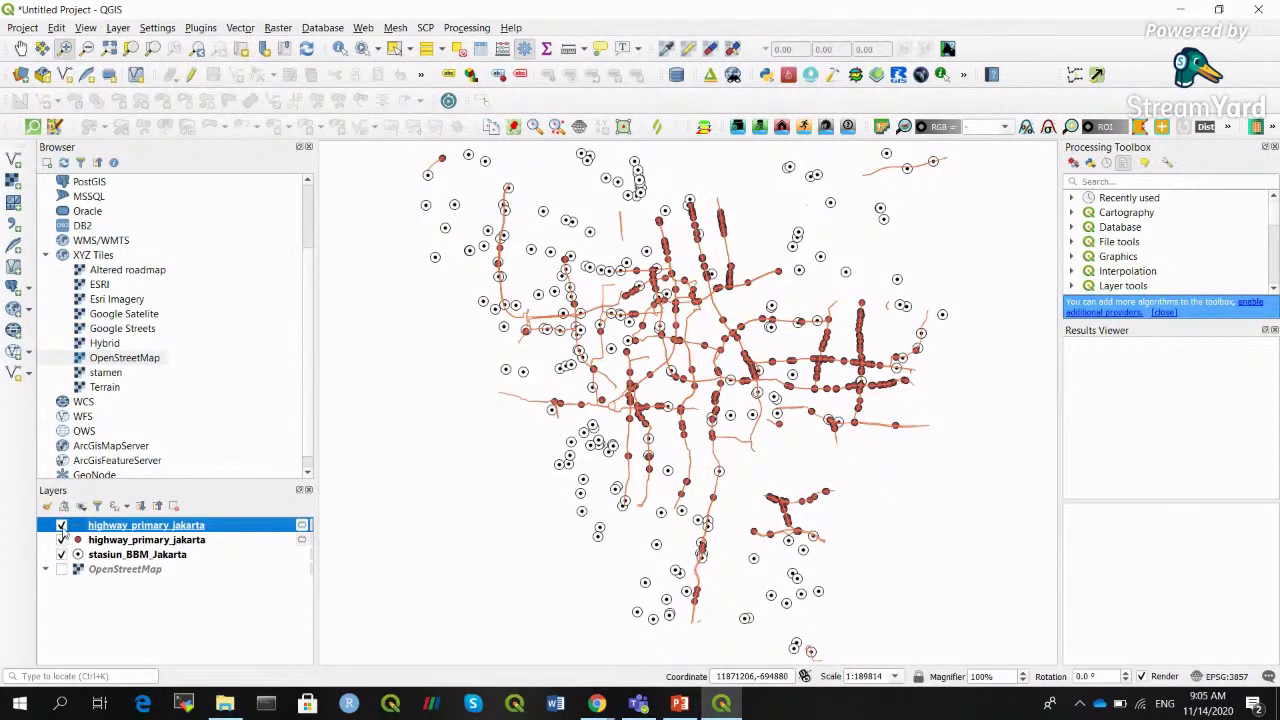
pyautogui.click(61, 525)
pyautogui.doubleClick(147, 525)
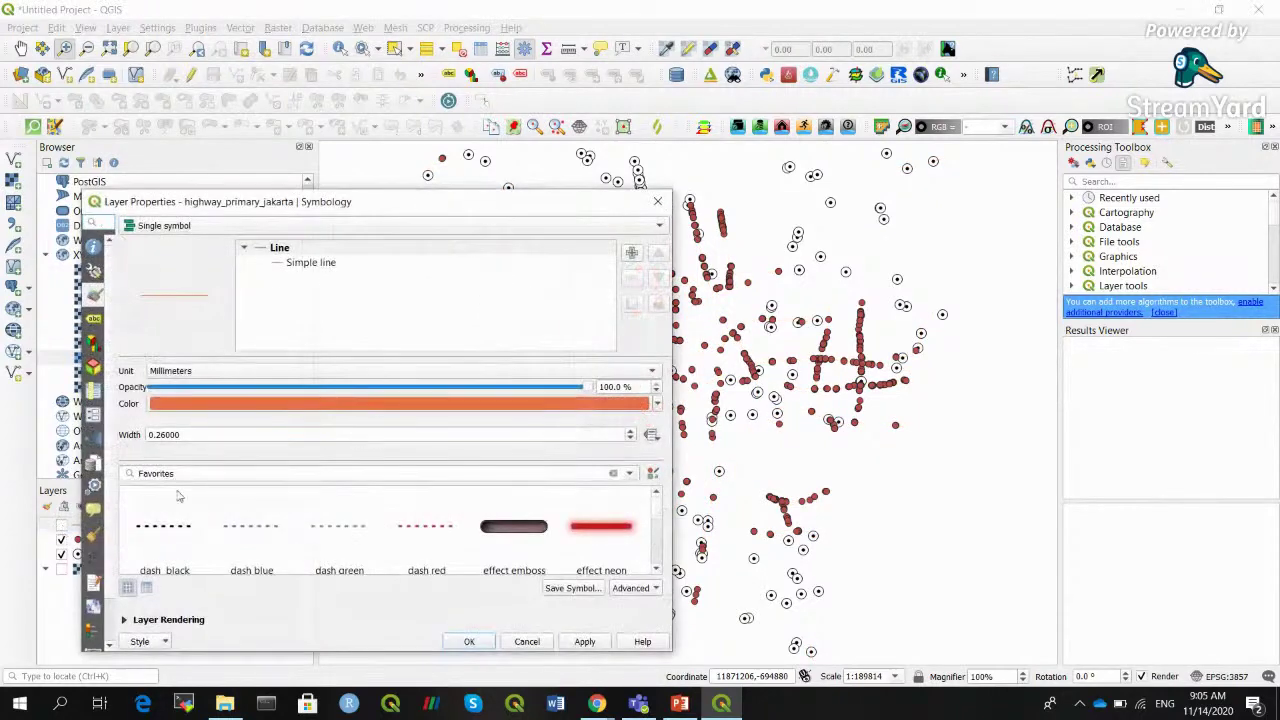
pyautogui.click(61, 525)
pyautogui.click(61, 539)
# Export the highway_primary_jakarta line layer as an ESRI Shapefile named jalan_tol_jakarta in the Intro_to_QGIS_SCSEGITB folder
pyautogui.rightClick(116, 531)
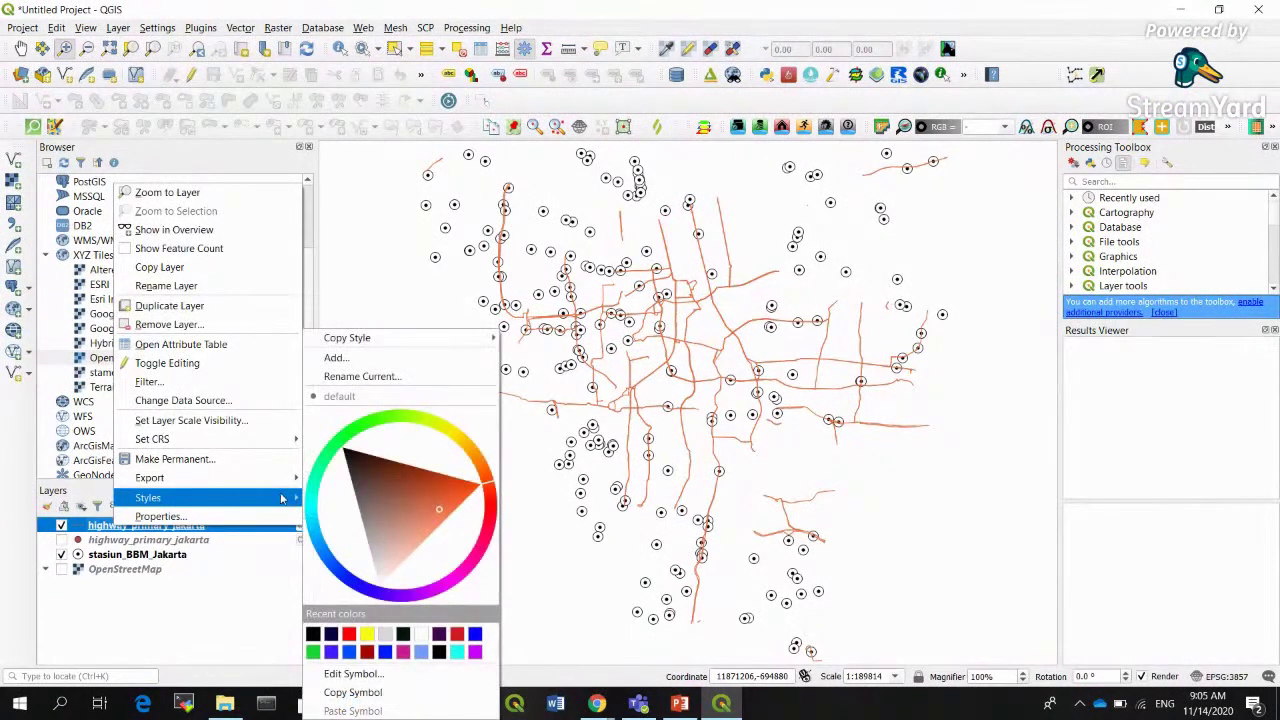
pyautogui.moveTo(278, 479)
pyautogui.click(328, 481)
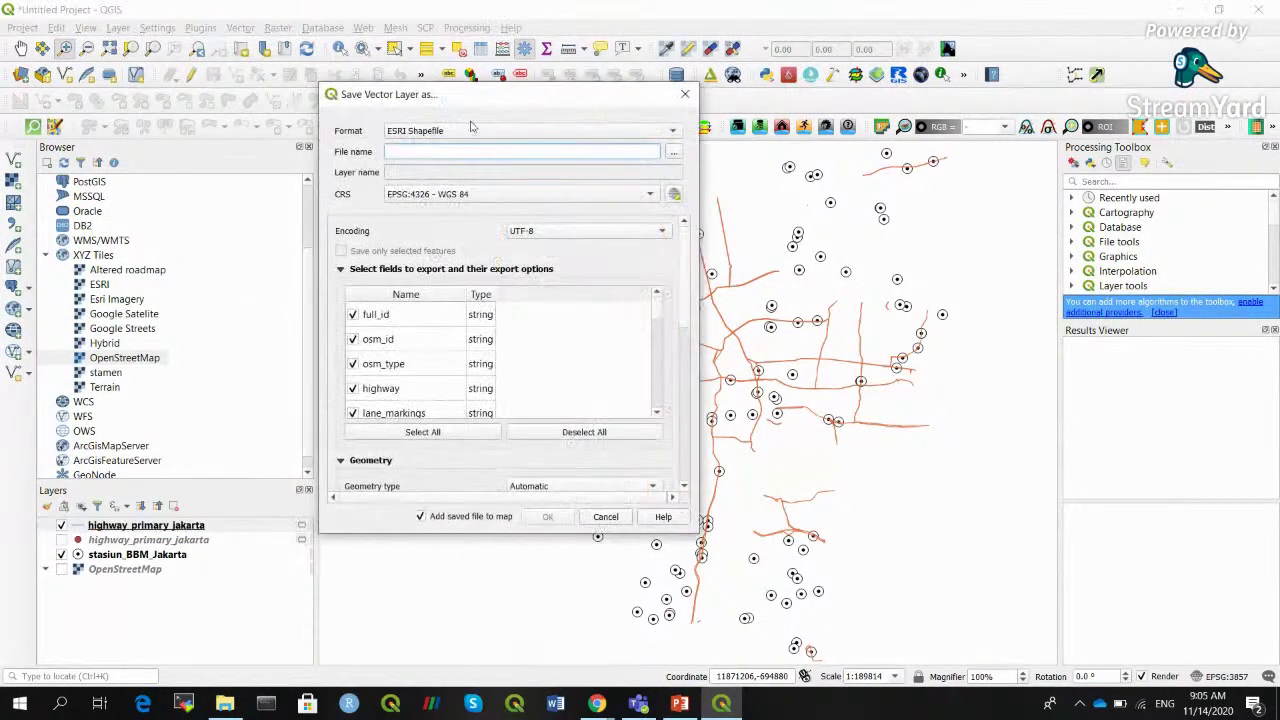
pyautogui.click(673, 153)
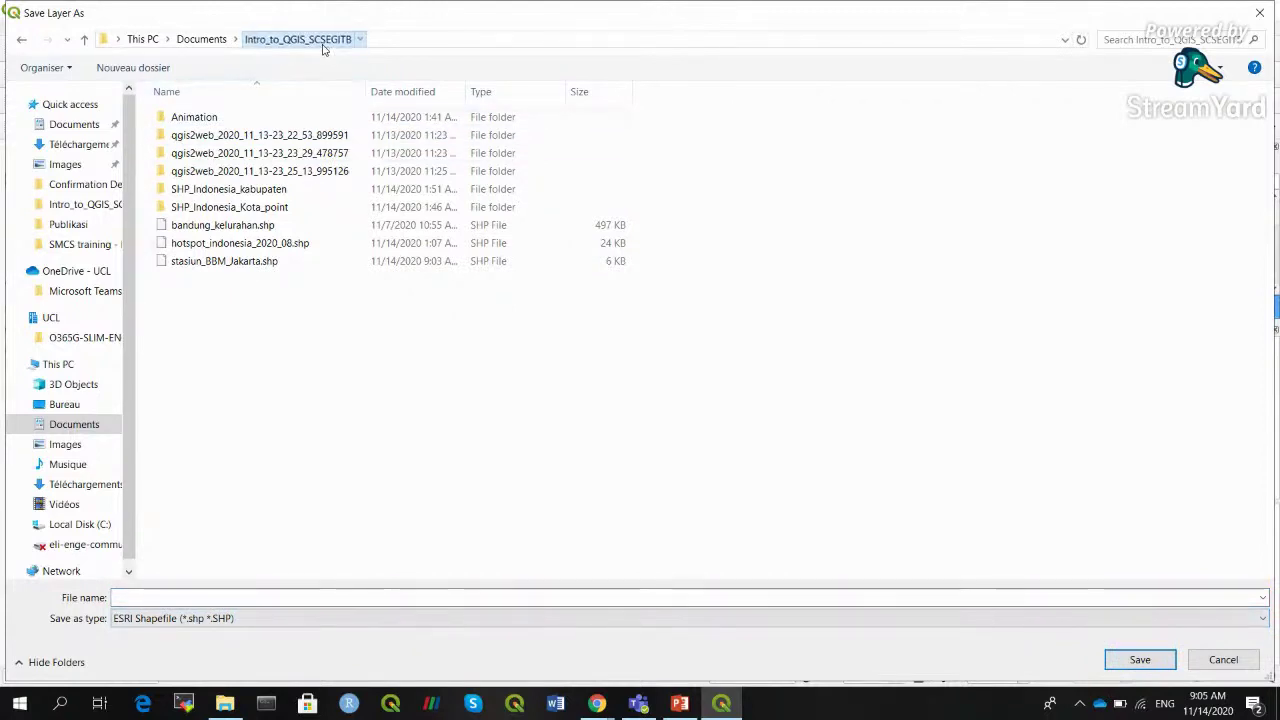
pyautogui.click(263, 597)
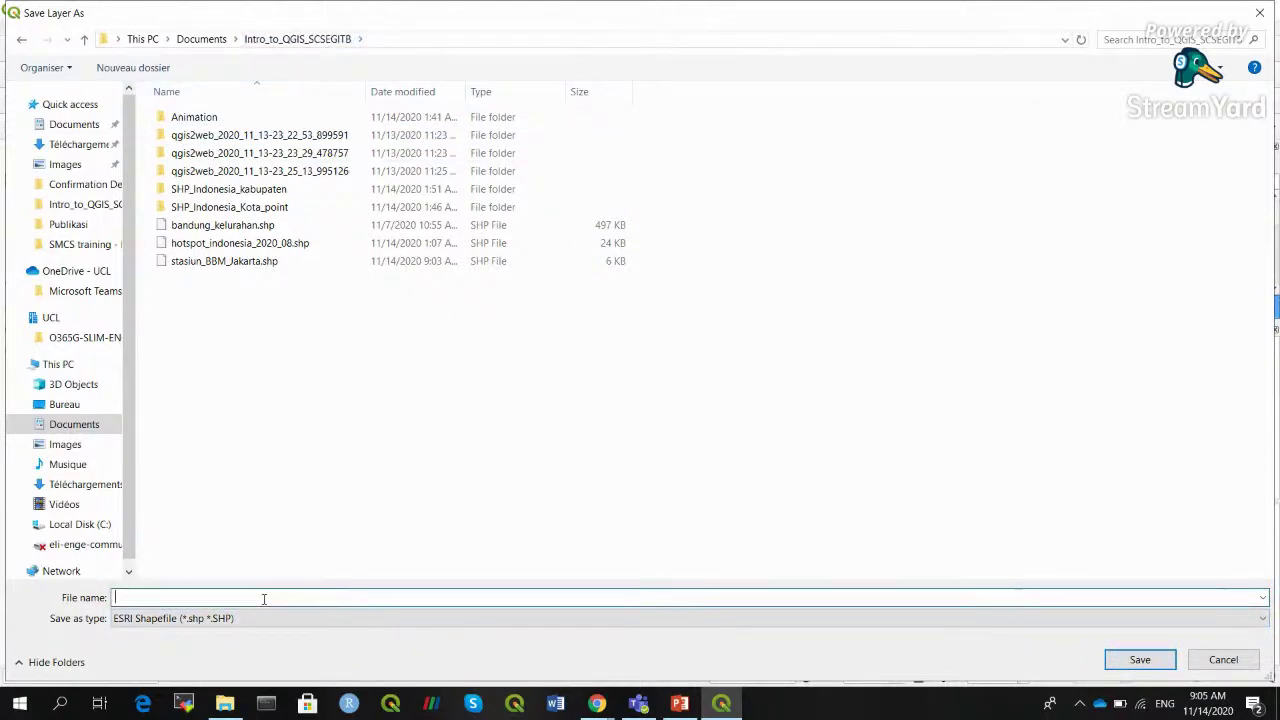
pyautogui.write('h')
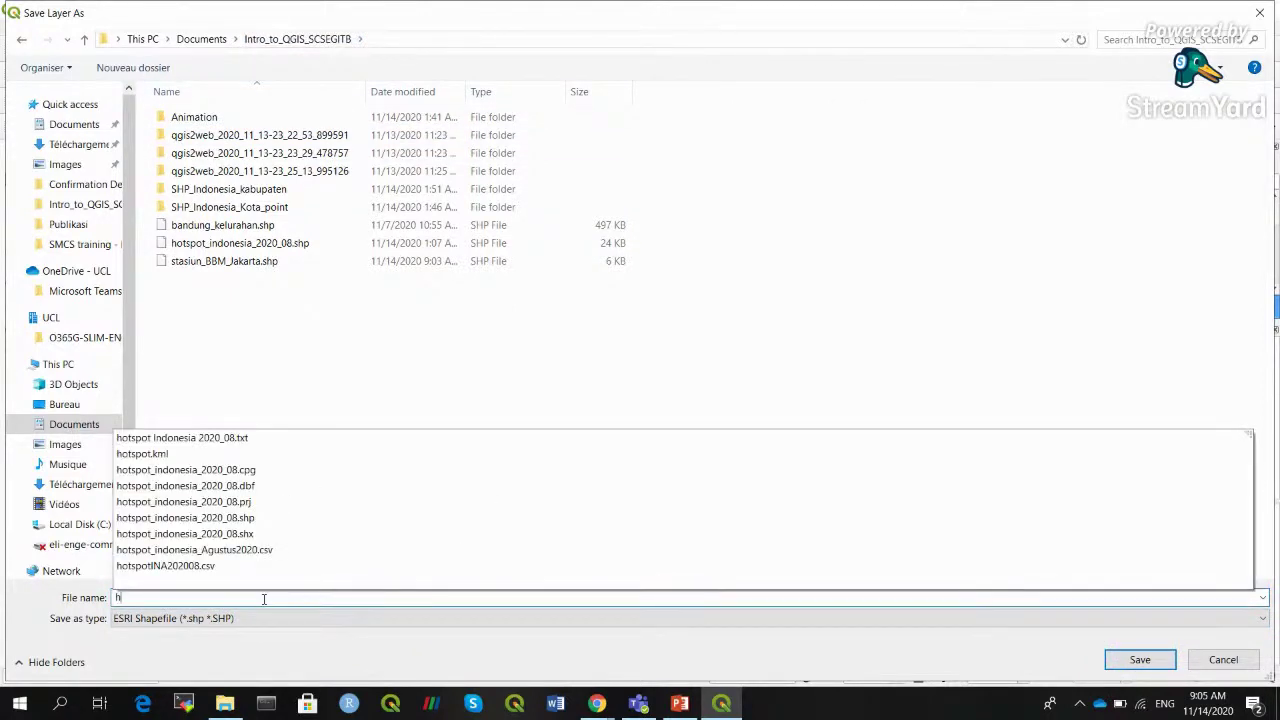
pyautogui.write('igh')
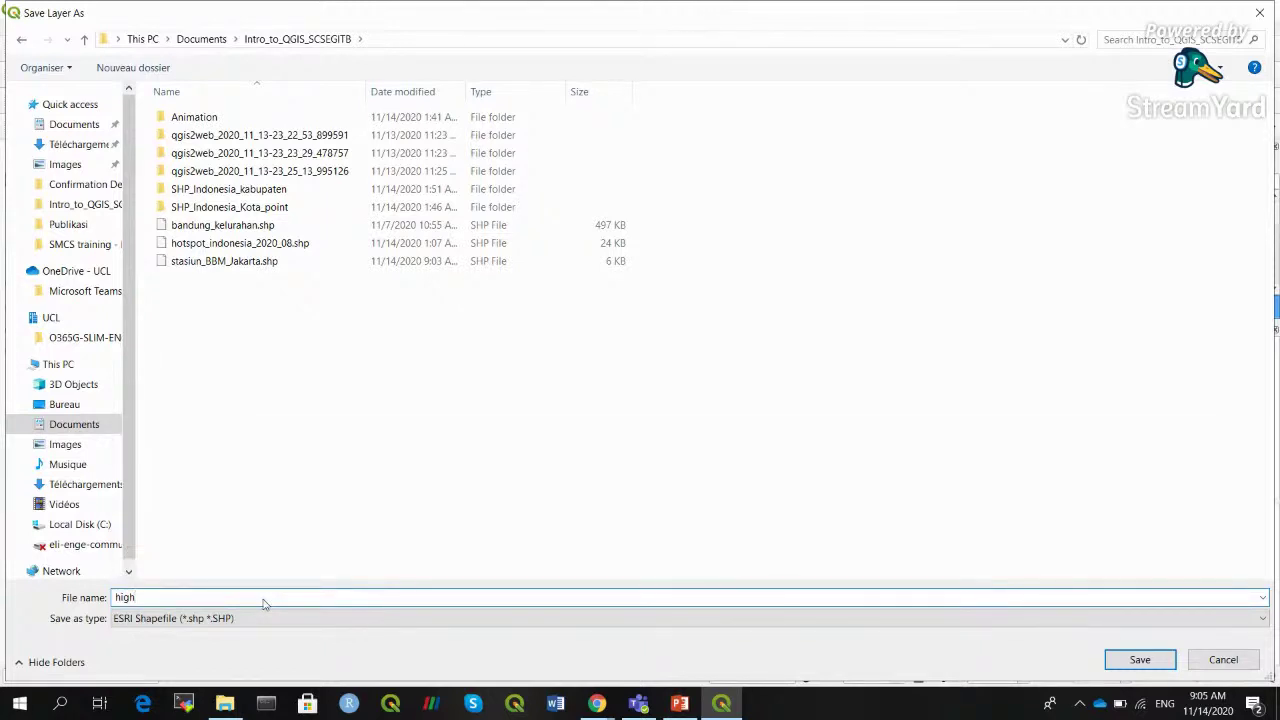
pyautogui.press('BackSpace')
pyautogui.press('BackSpace')
pyautogui.write('jalan_tol_jakarta')
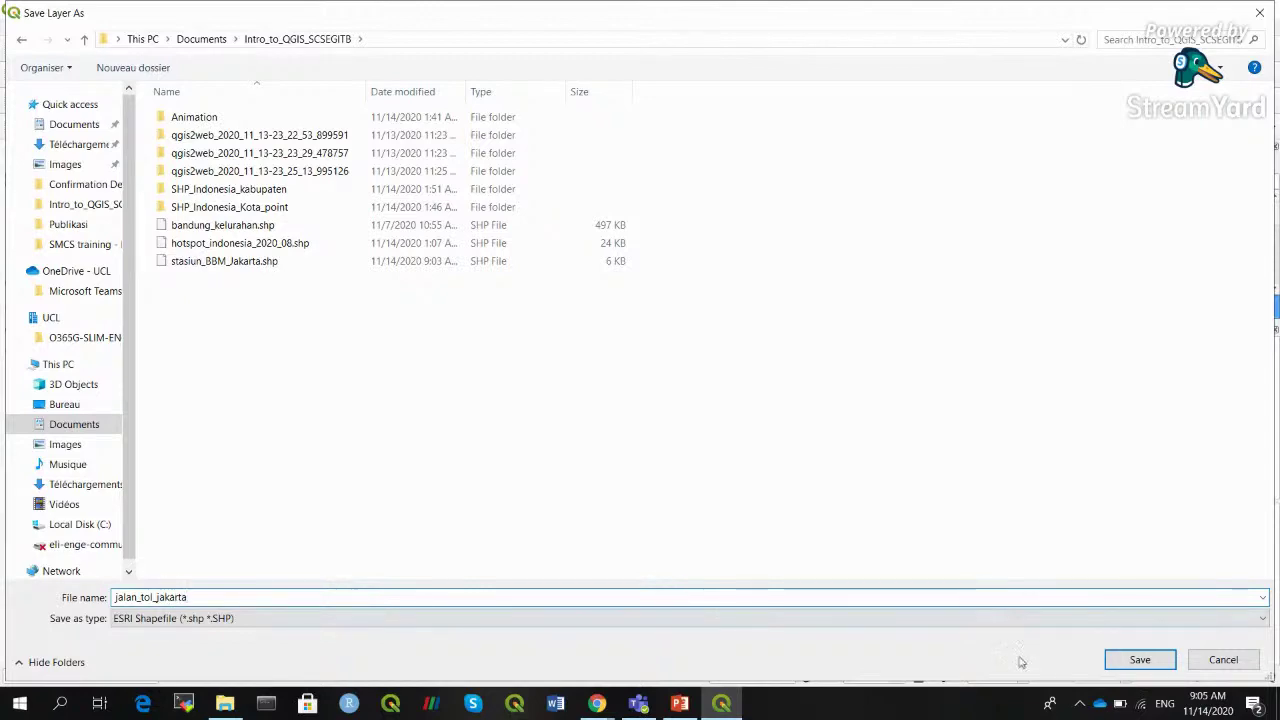
pyautogui.click(1140, 659)
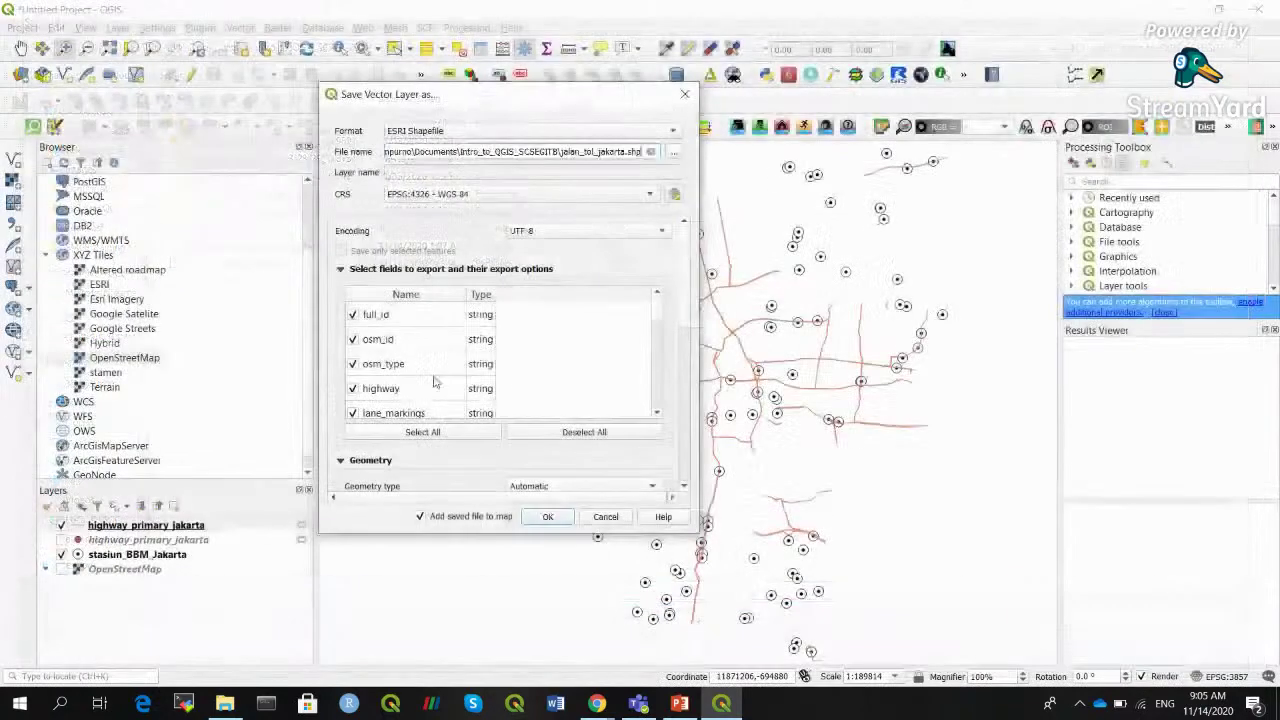
pyautogui.click(548, 517)
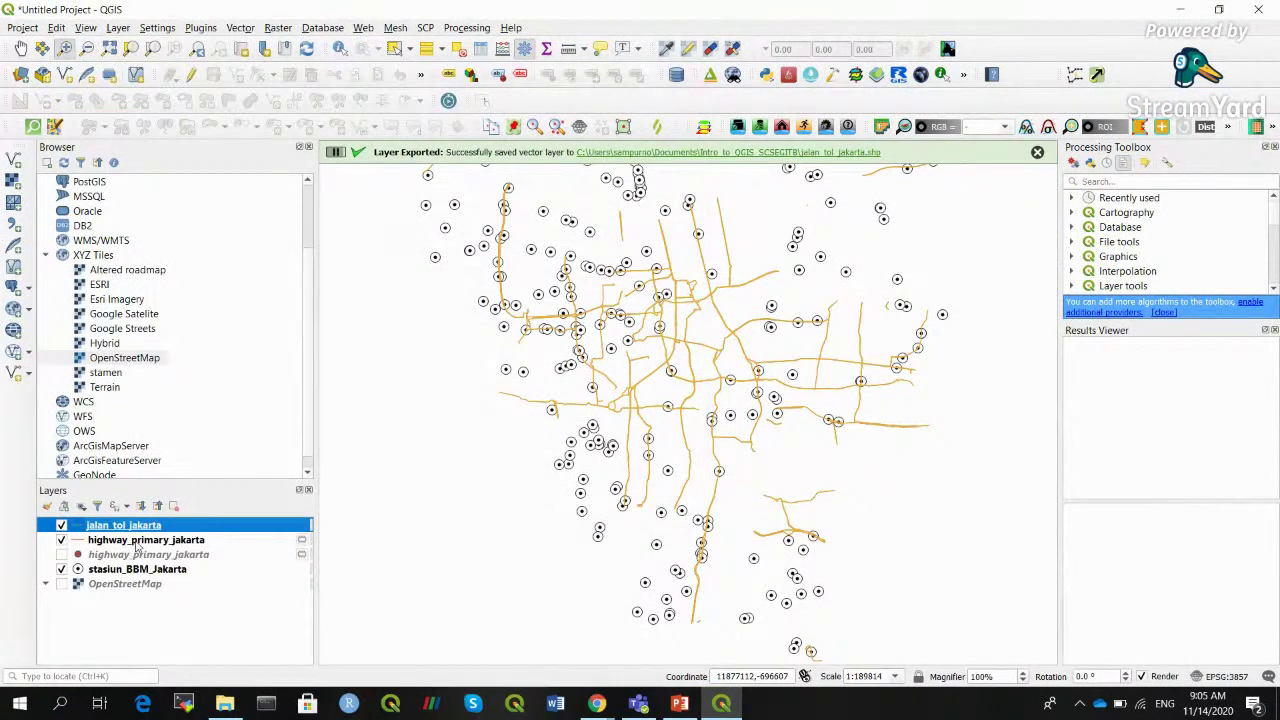
# Remove the temporary line and point highway_primary_jakarta layers from the project
pyautogui.click(137, 541)
pyautogui.click(175, 507)
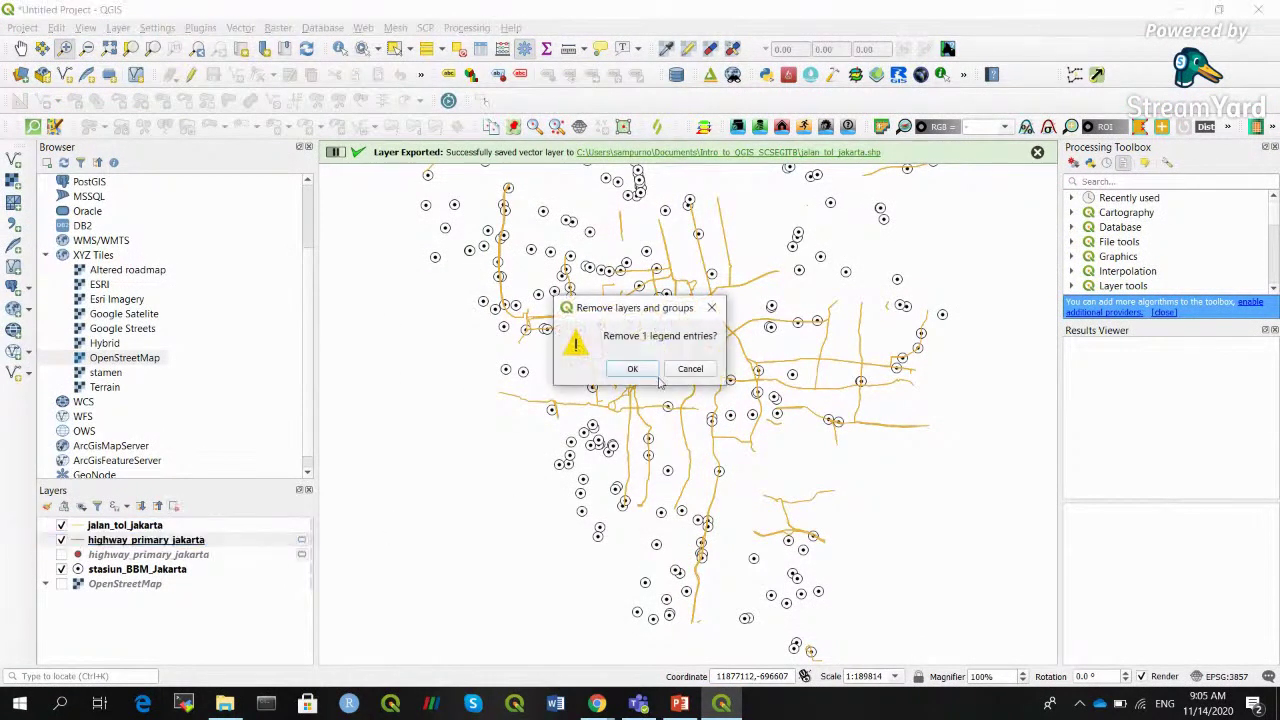
pyautogui.click(634, 370)
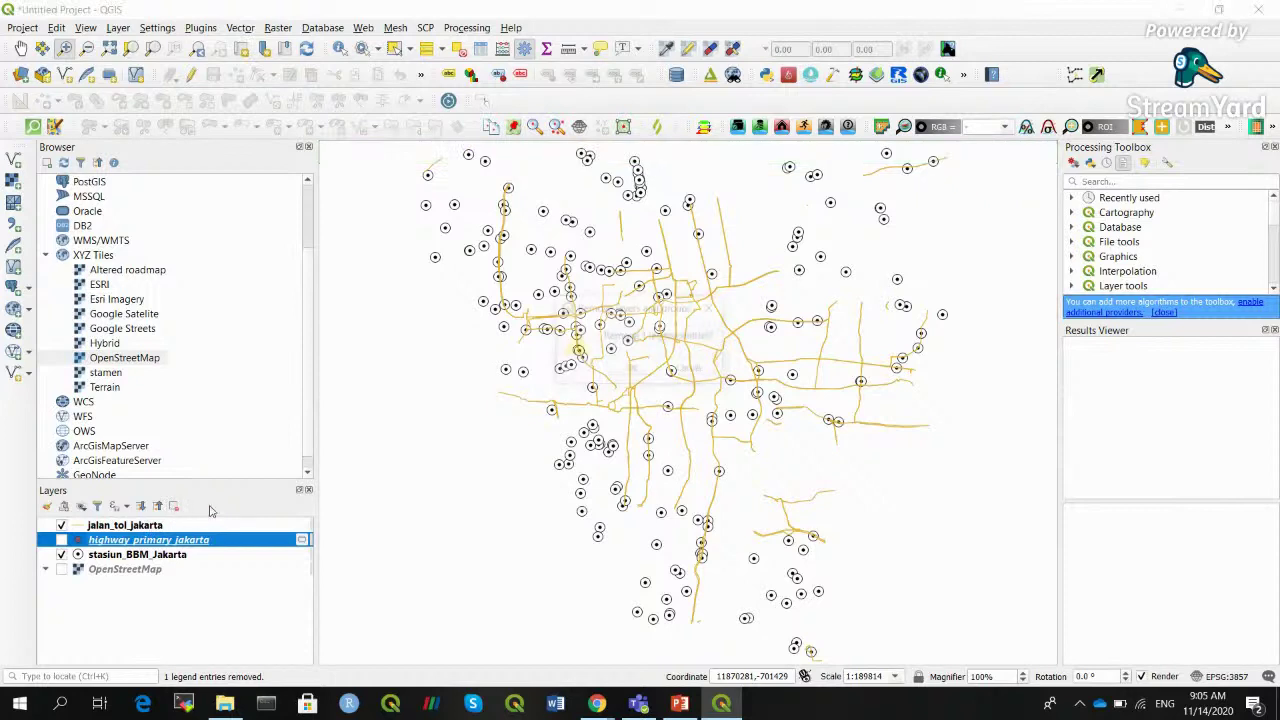
pyautogui.click(173, 507)
pyautogui.click(634, 370)
# Examine the road attributes in the jalan_tol_jakarta layer's attribute table, and close the table
pyautogui.click(147, 538)
pyautogui.click(147, 526)
pyautogui.click(484, 52)
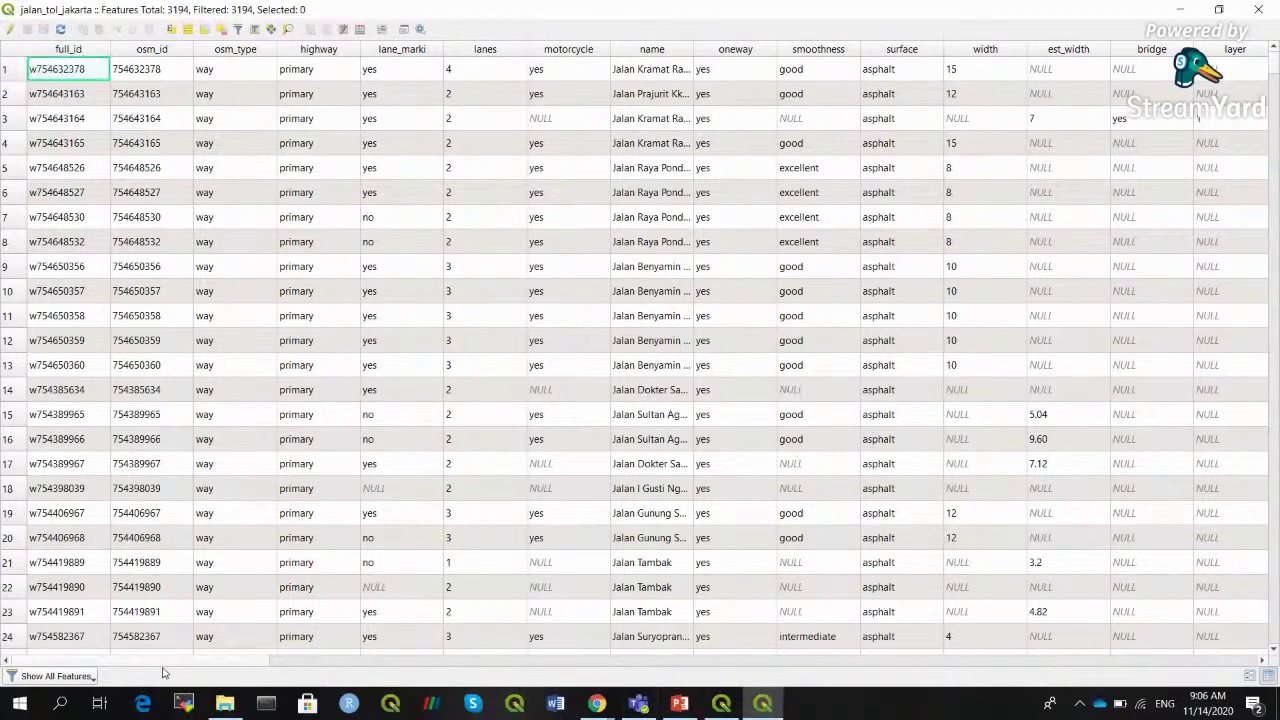
pyautogui.moveTo(288, 665); pyautogui.dragTo(53, 662)
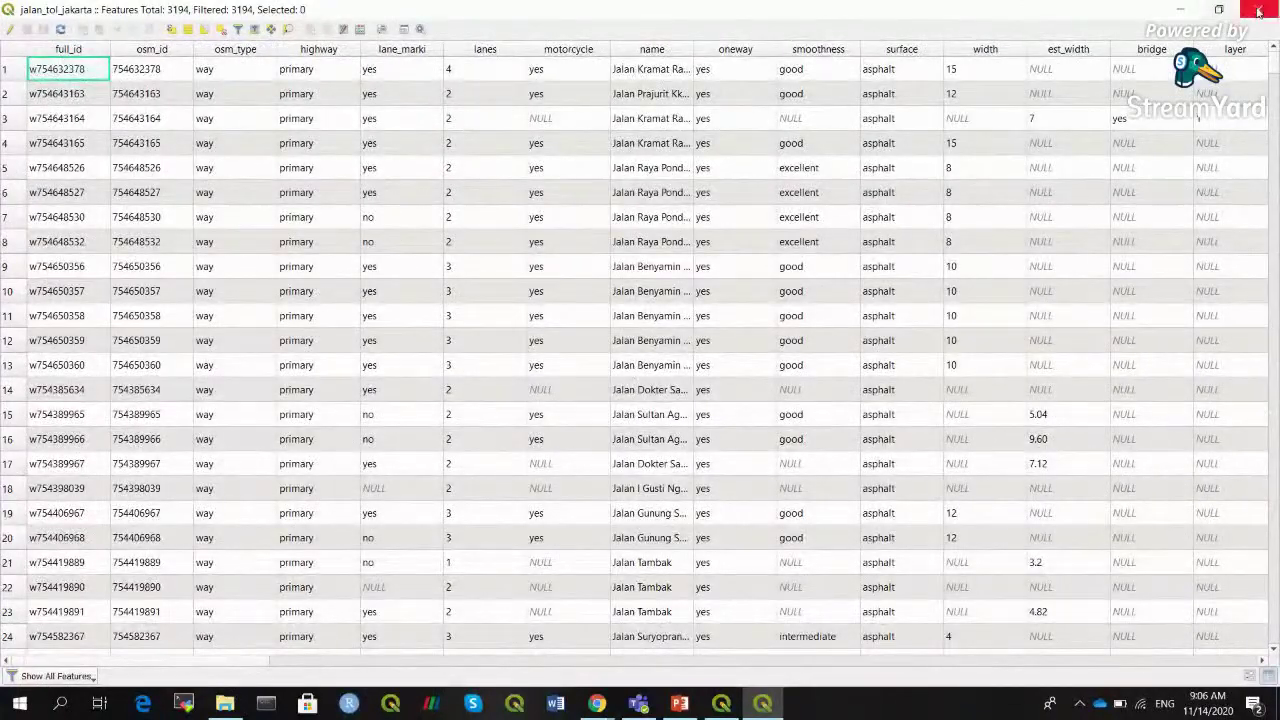
pyautogui.click(1258, 9)
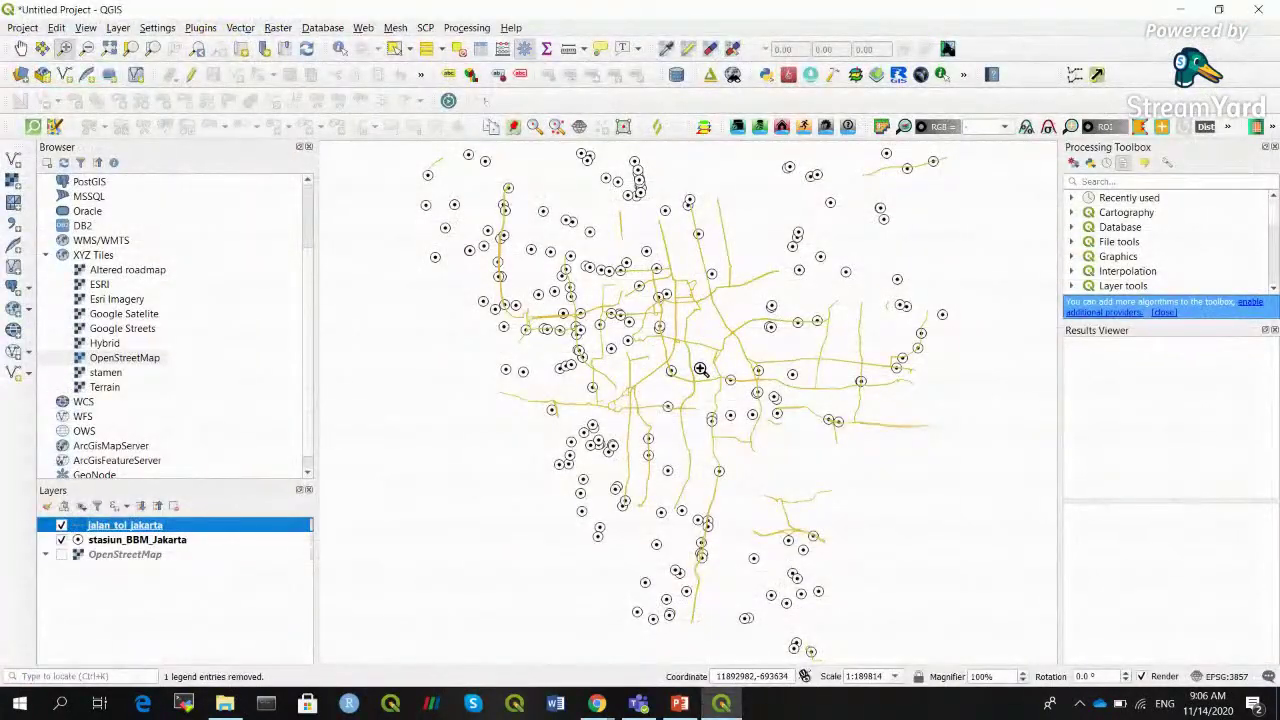
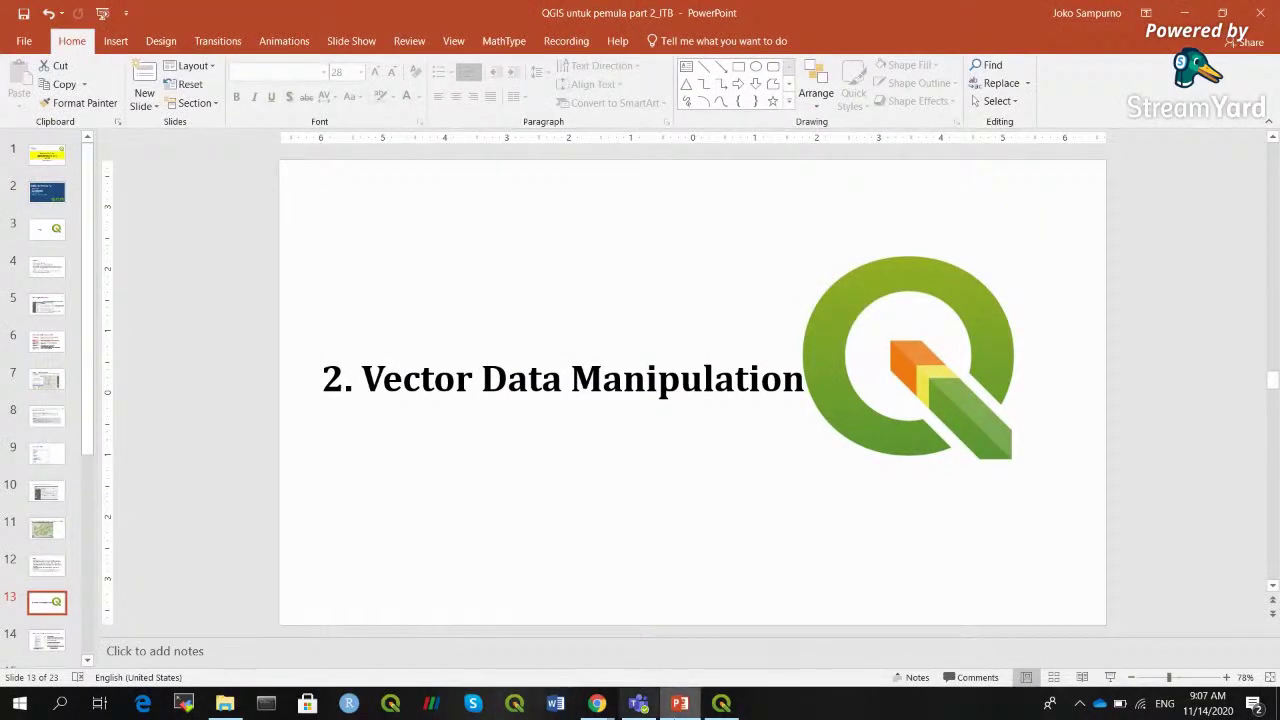
# Switch back to QGIS and open the SRTM Downloader plugin
pyautogui.click(721, 704)
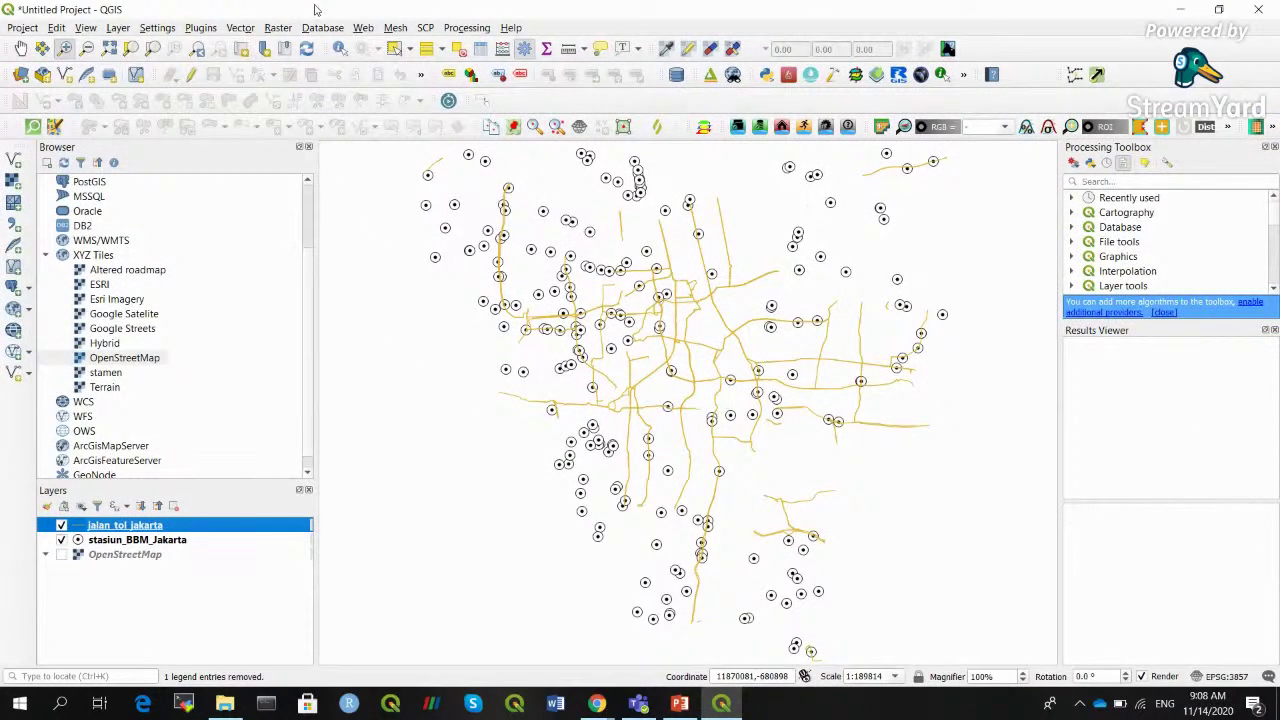
pyautogui.click(201, 28)
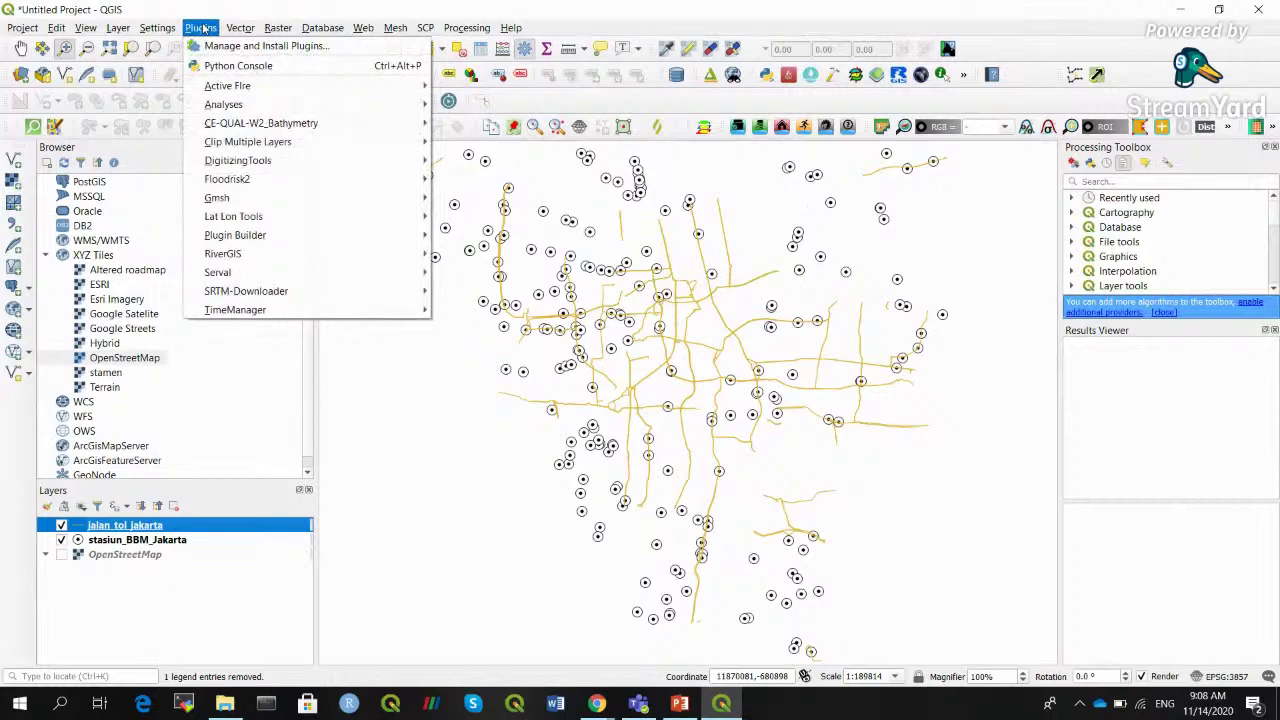
pyautogui.moveTo(257, 294)
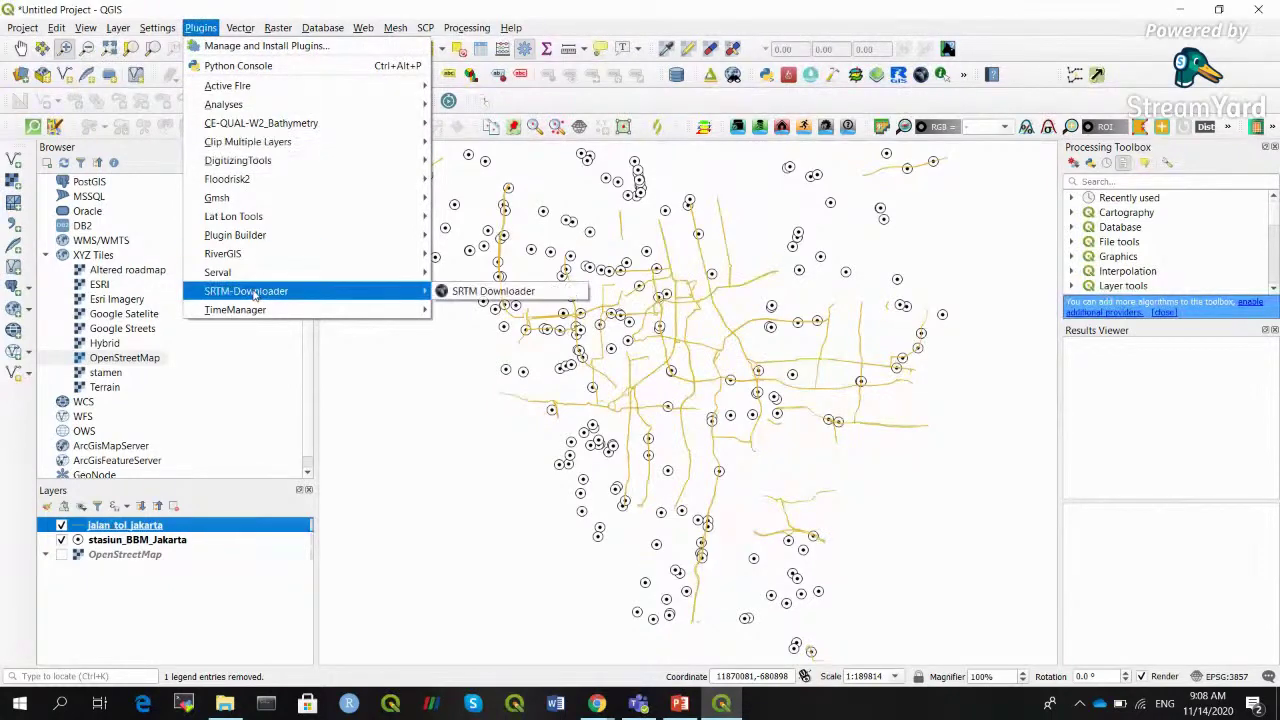
pyautogui.click(490, 291)
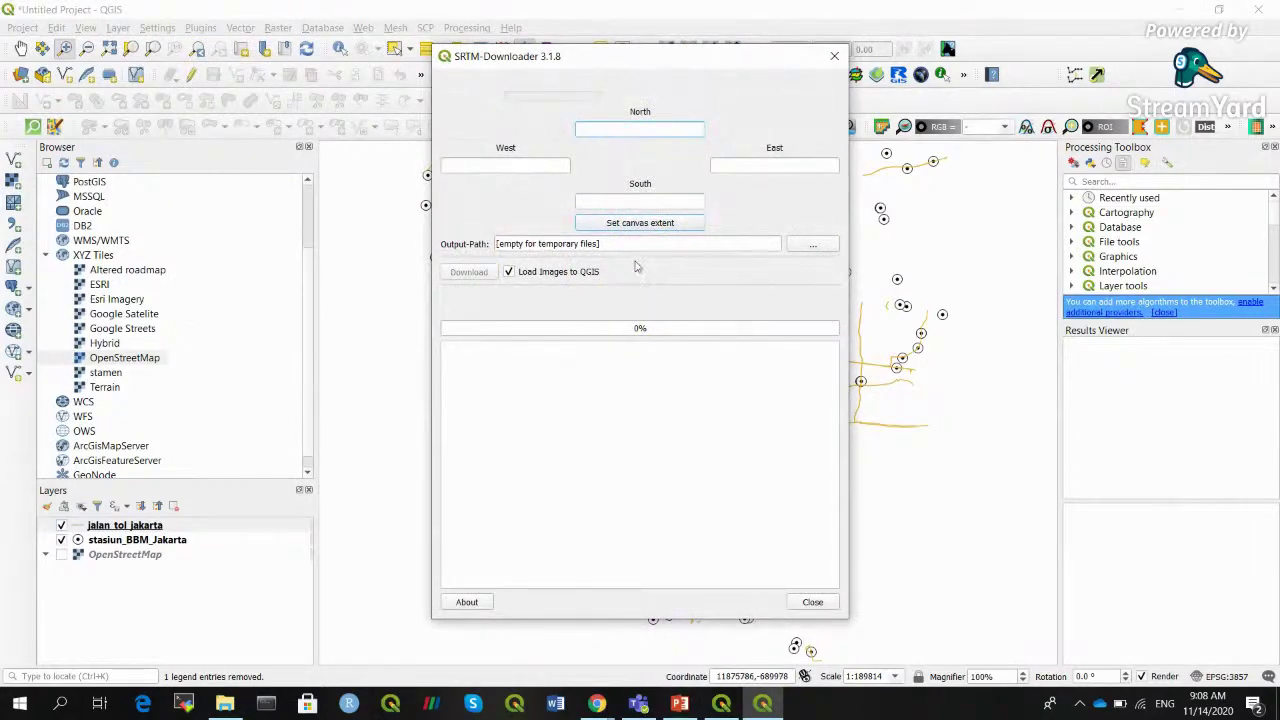
# Move the SRTM-Downloader dialog aside to uncover the map canvas
pyautogui.moveTo(632, 67); pyautogui.dragTo(533, 120)
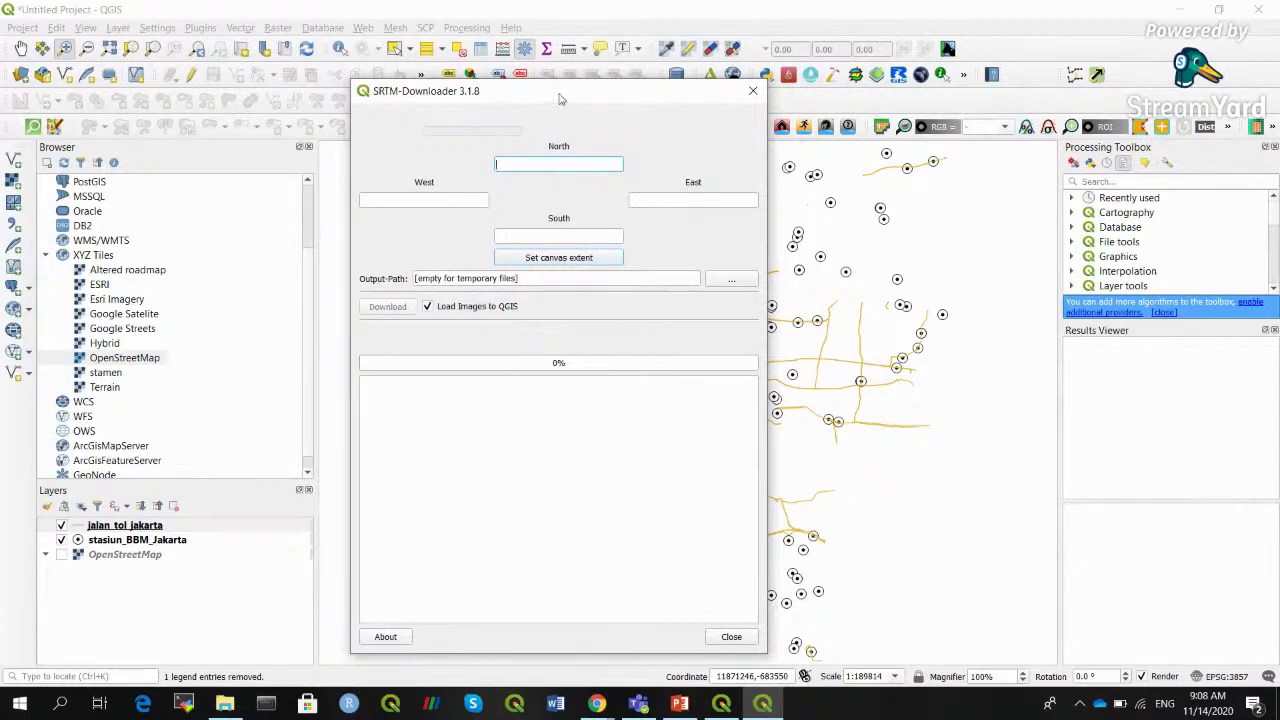
pyautogui.moveTo(614, 100); pyautogui.dragTo(476, 74)
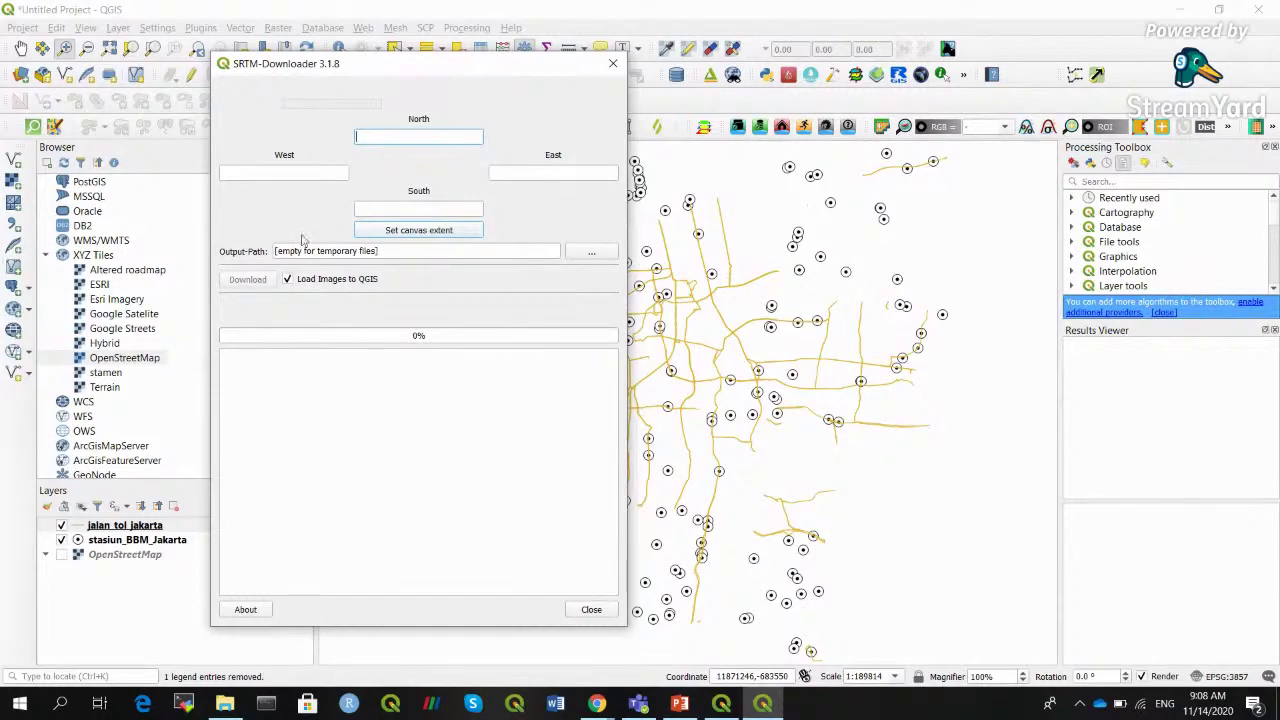
pyautogui.moveTo(417, 68); pyautogui.dragTo(291, 82)
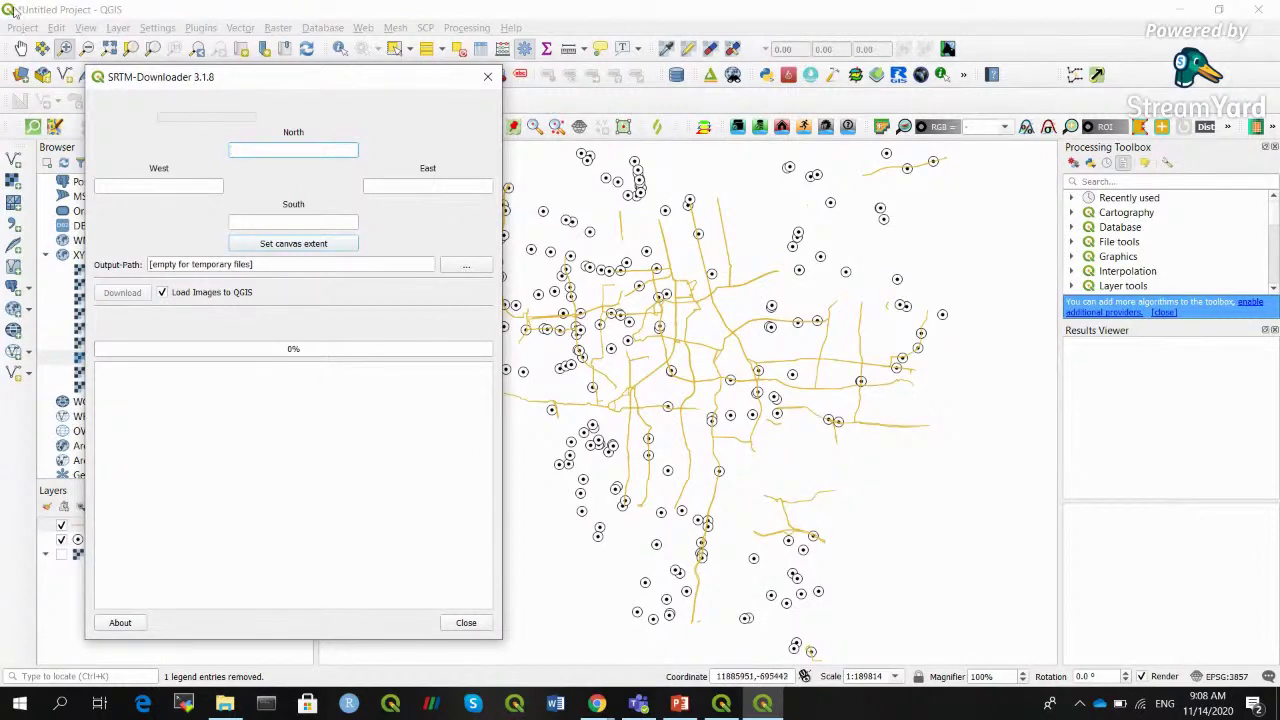
pyautogui.moveTo(282, 83); pyautogui.dragTo(135, 88)
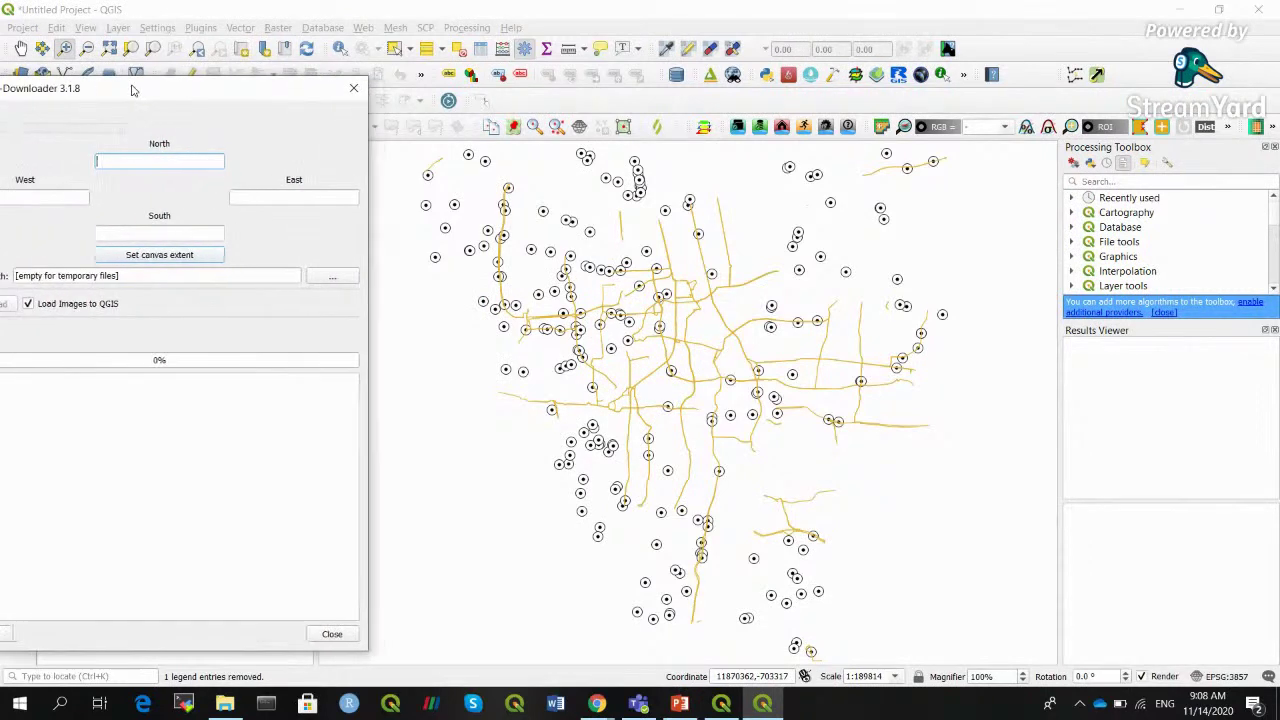
# Set the SRTM download bounds from the canvas extent and reposition the SRTM-Downloader dialog beside the map
pyautogui.moveTo(229, 91); pyautogui.dragTo(548, 73)
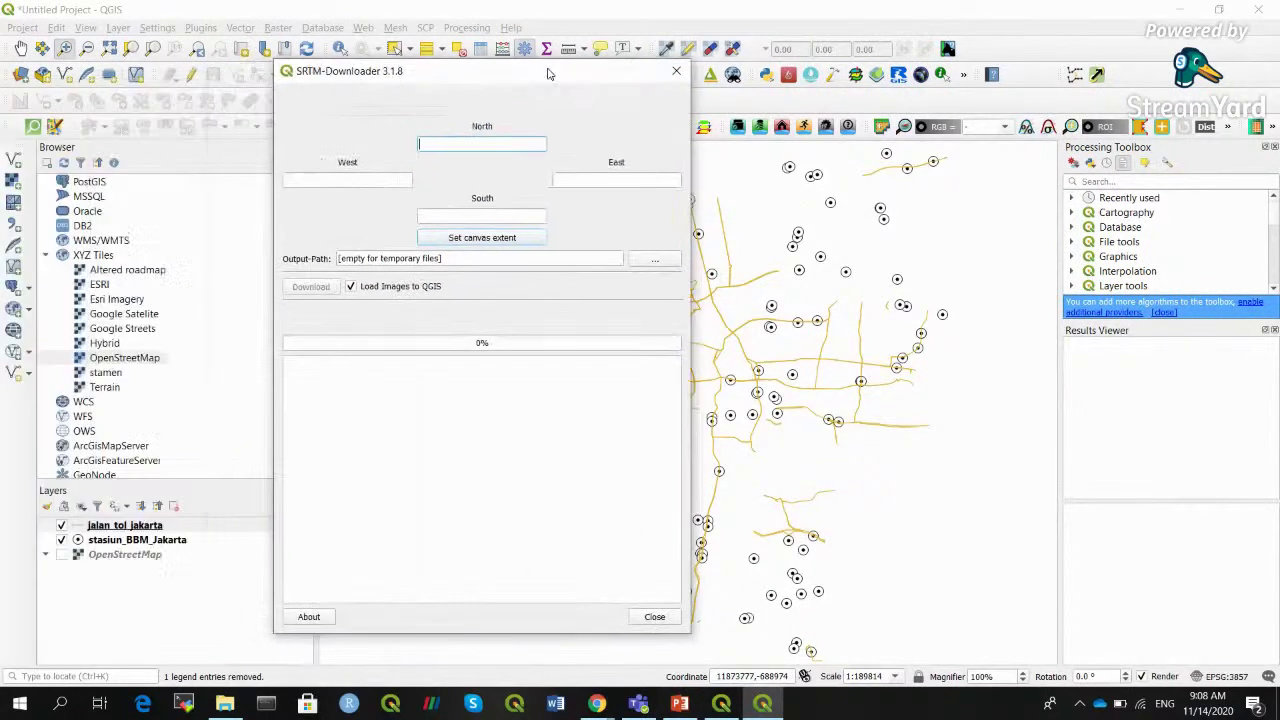
pyautogui.click(497, 245)
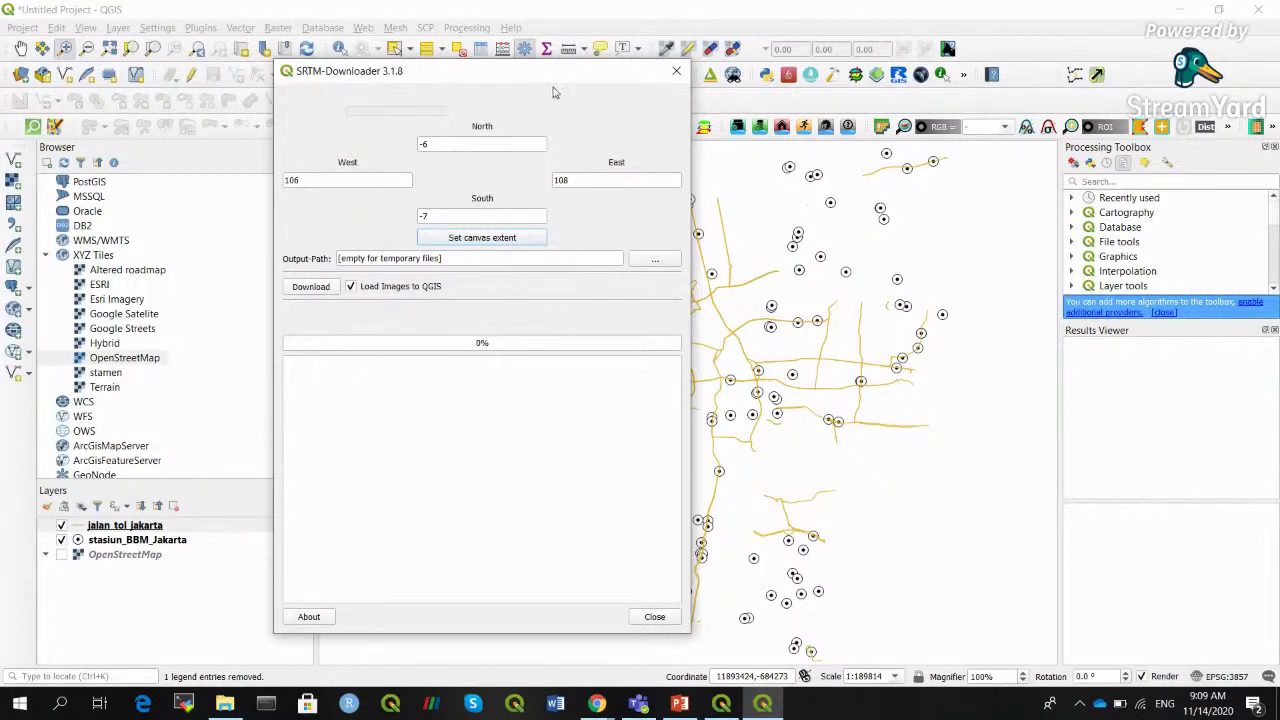
pyautogui.moveTo(483, 83); pyautogui.dragTo(293, 77)
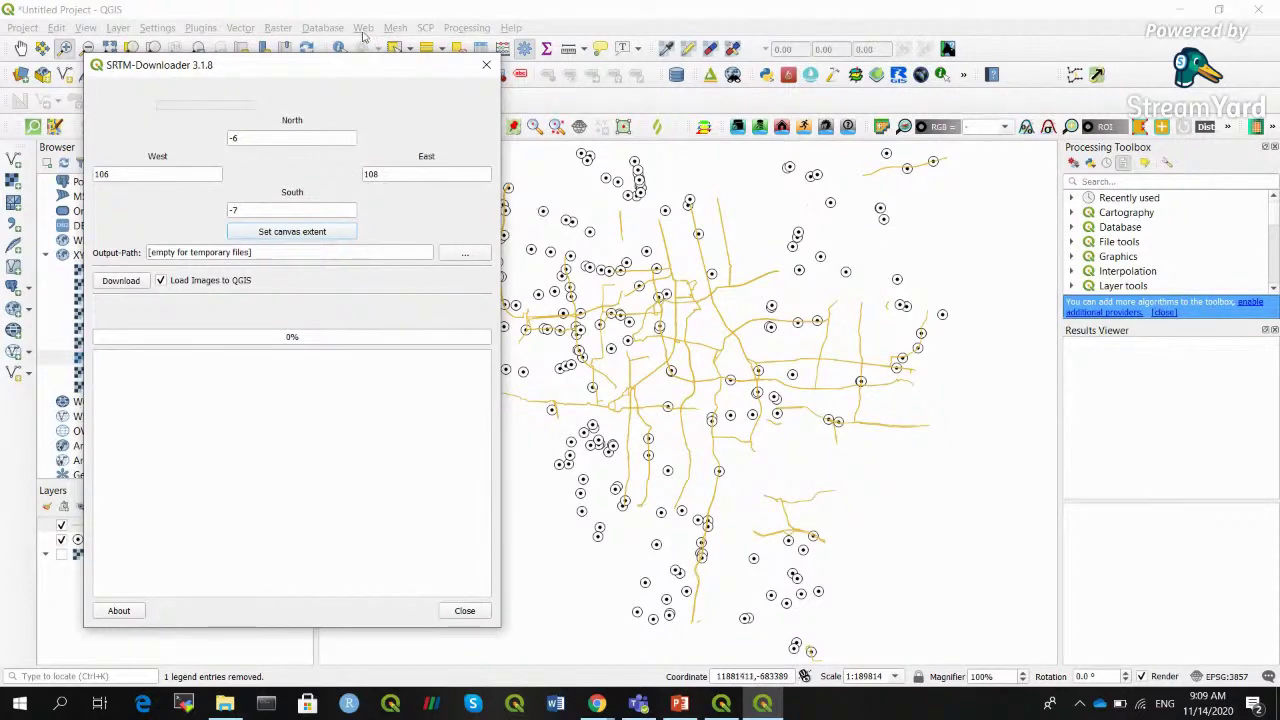
pyautogui.moveTo(316, 64); pyautogui.dragTo(330, 56)
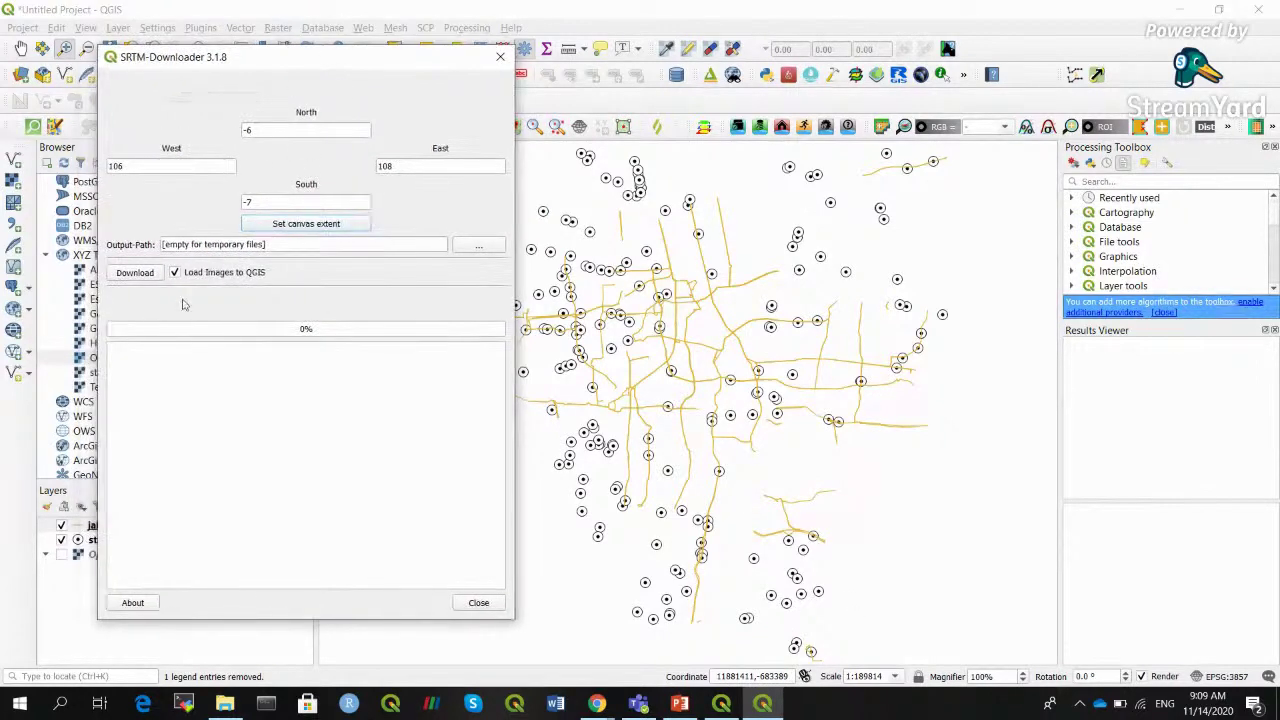
# Download the SRTM images for these bounds, logging in to Earthdata with the account username and password, save the credentials, and close the downloader
pyautogui.click(136, 277)
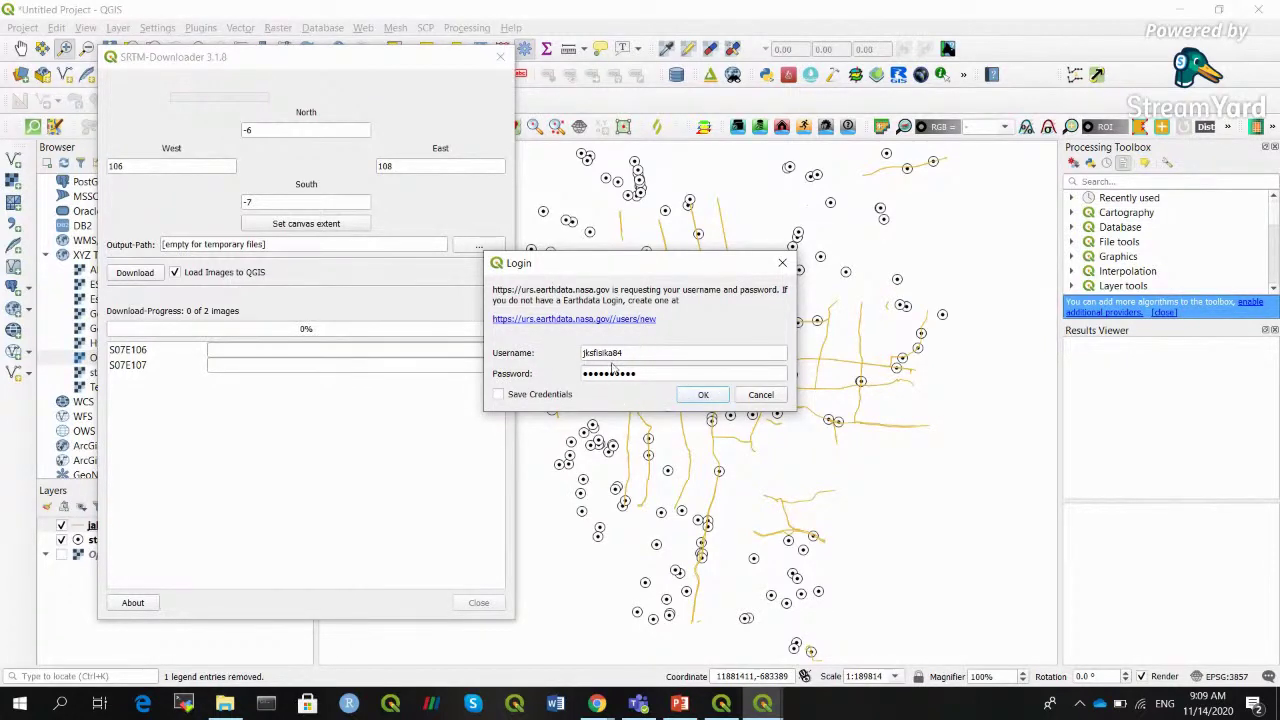
pyautogui.click(498, 394)
pyautogui.click(700, 395)
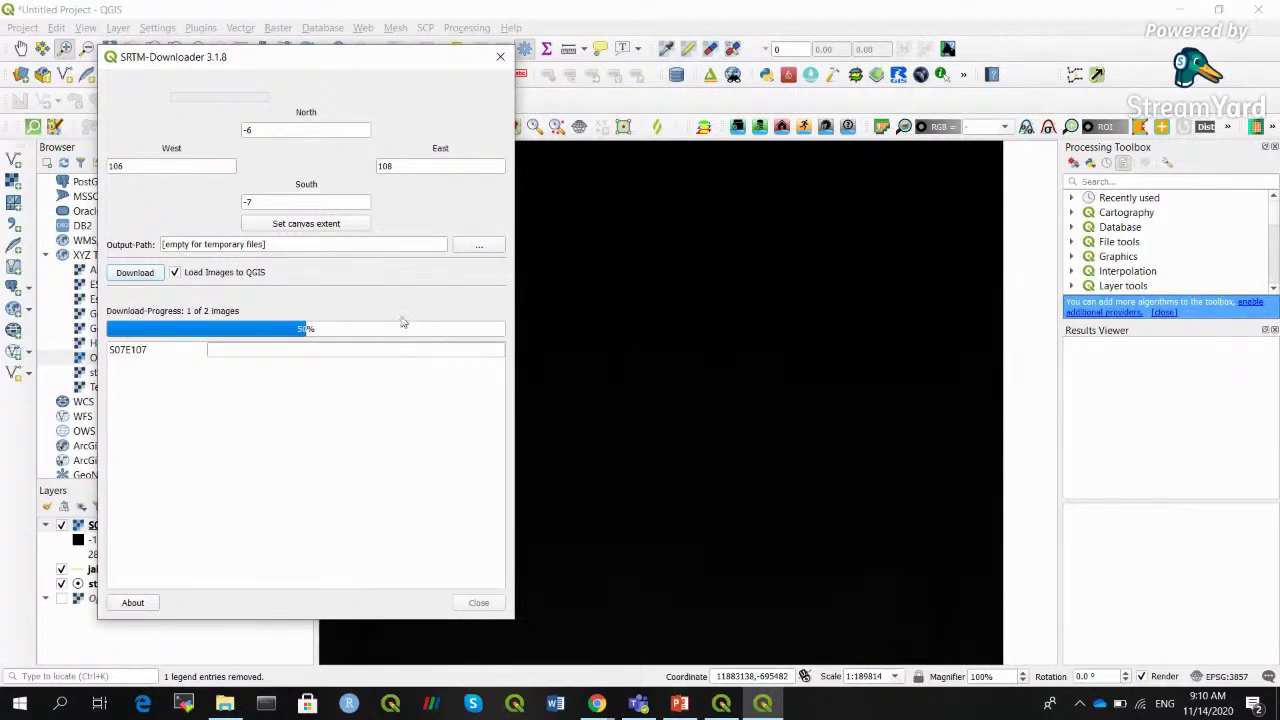
pyautogui.click(500, 56)
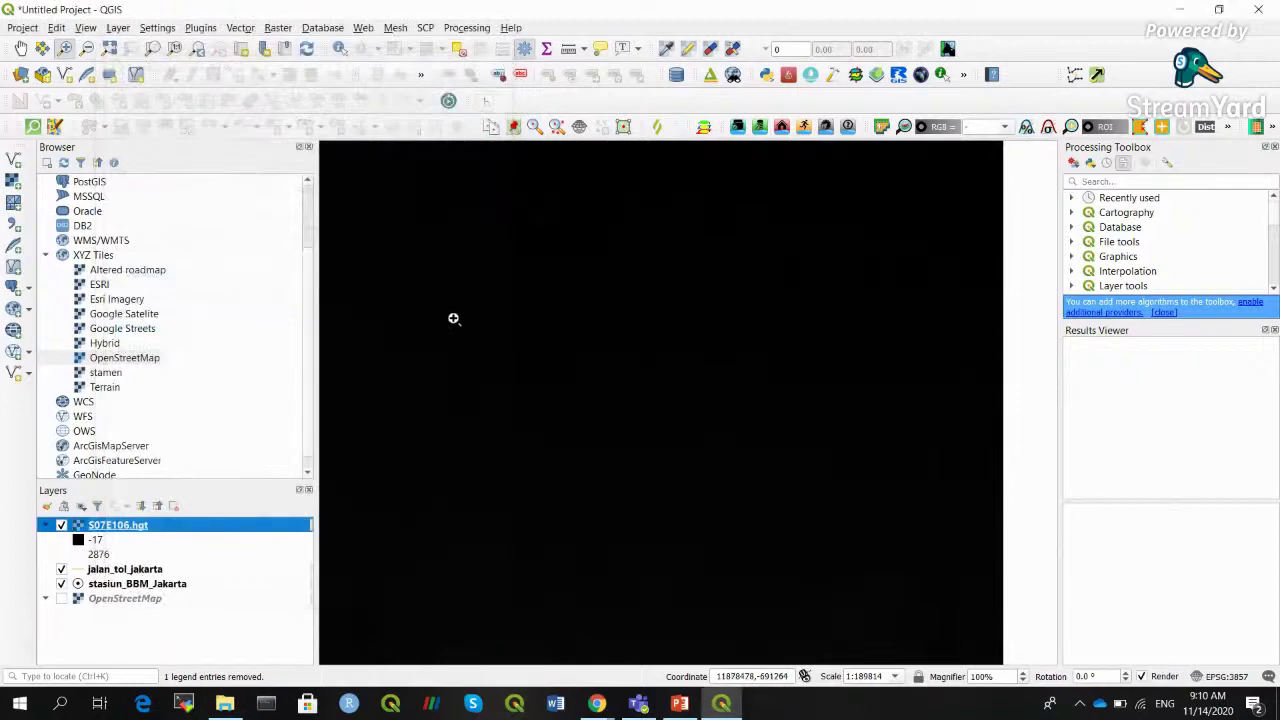
# Toggle the S07E106.hgt layer off and on, move it below stasiun_BBM_Jakarta, and show the full map extent
pyautogui.click(61, 525)
pyautogui.click(61, 525)
pyautogui.moveTo(128, 526); pyautogui.dragTo(137, 596)
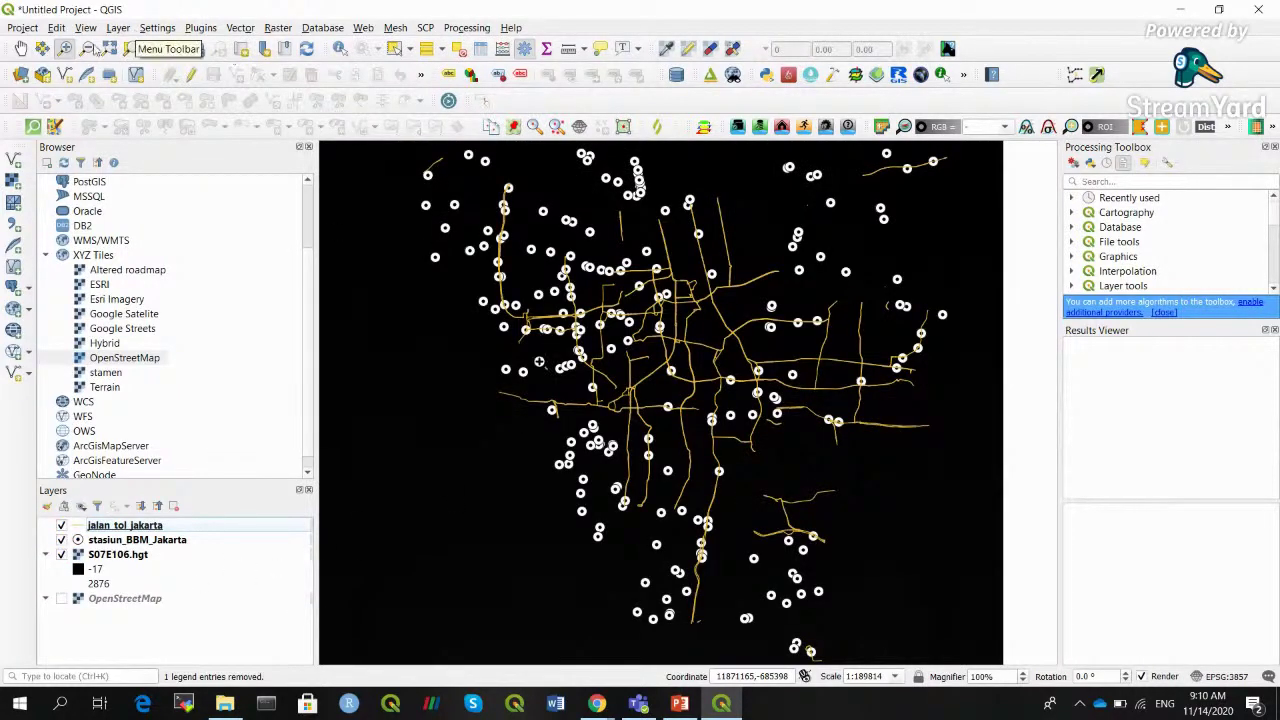
pyautogui.click(109, 48)
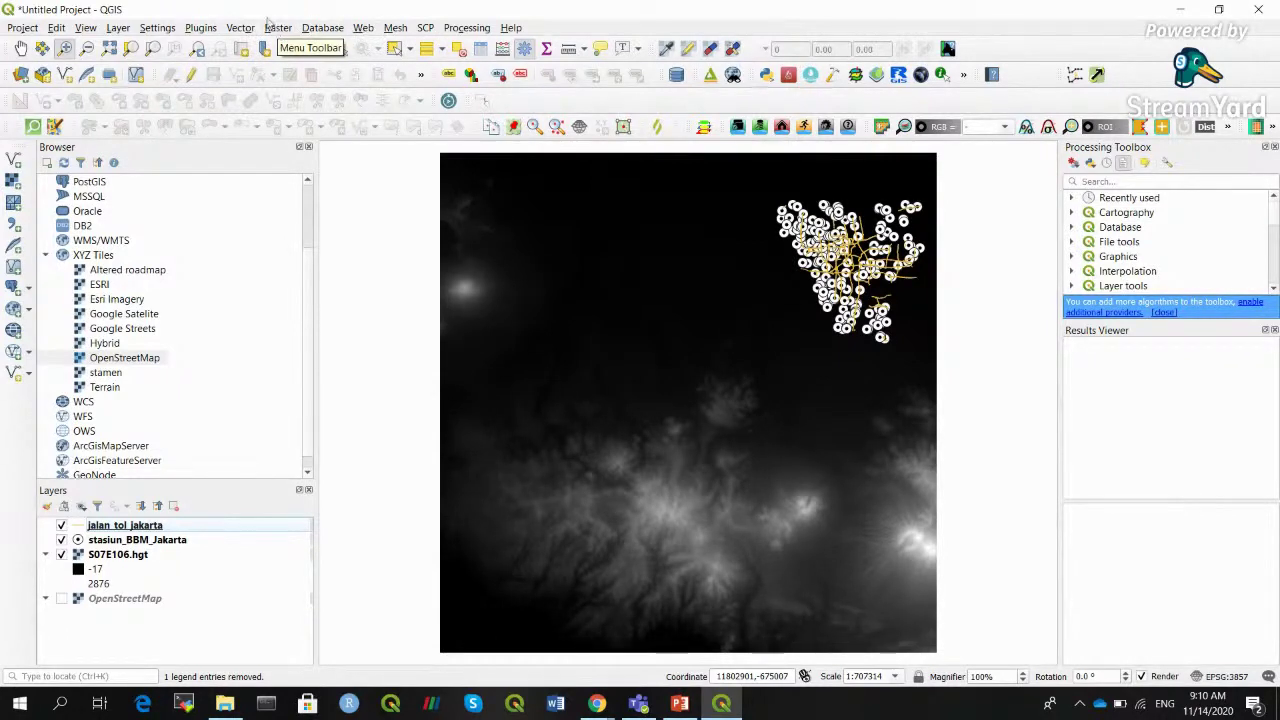
# Reopen the SRTM Downloader and set the bounds to north -5, south -6, west 107 and east 108
pyautogui.click(201, 28)
pyautogui.moveTo(340, 291)
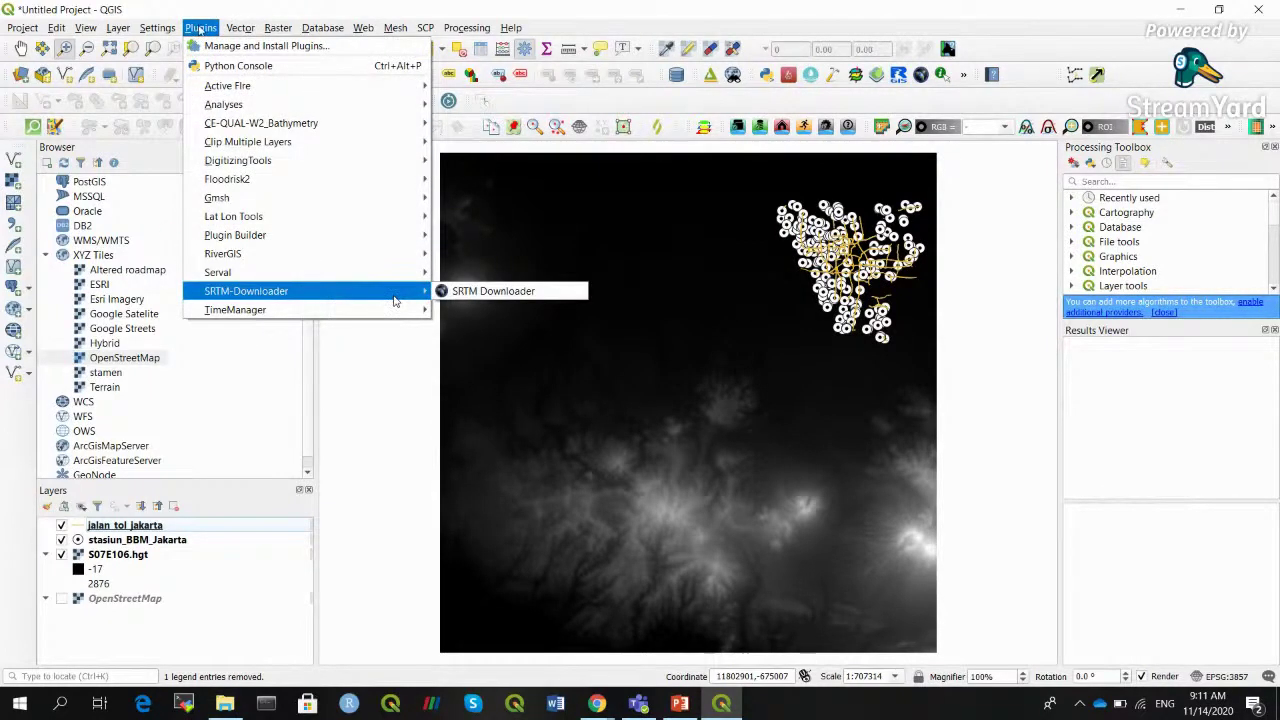
pyautogui.click(475, 292)
pyautogui.click(648, 224)
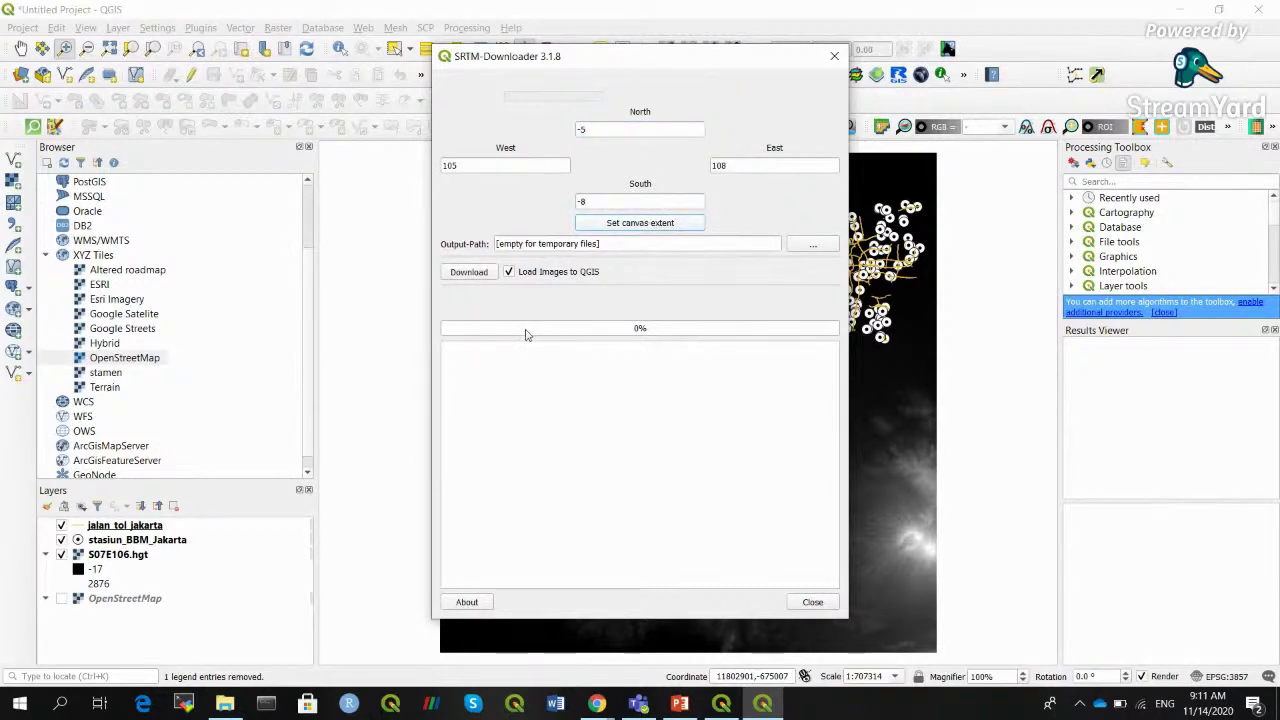
pyautogui.doubleClick(452, 167)
pyautogui.click(590, 202)
# Download the S06E107 tile into the project, accepting the Earthdata login, and close the downloader
pyautogui.click(484, 278)
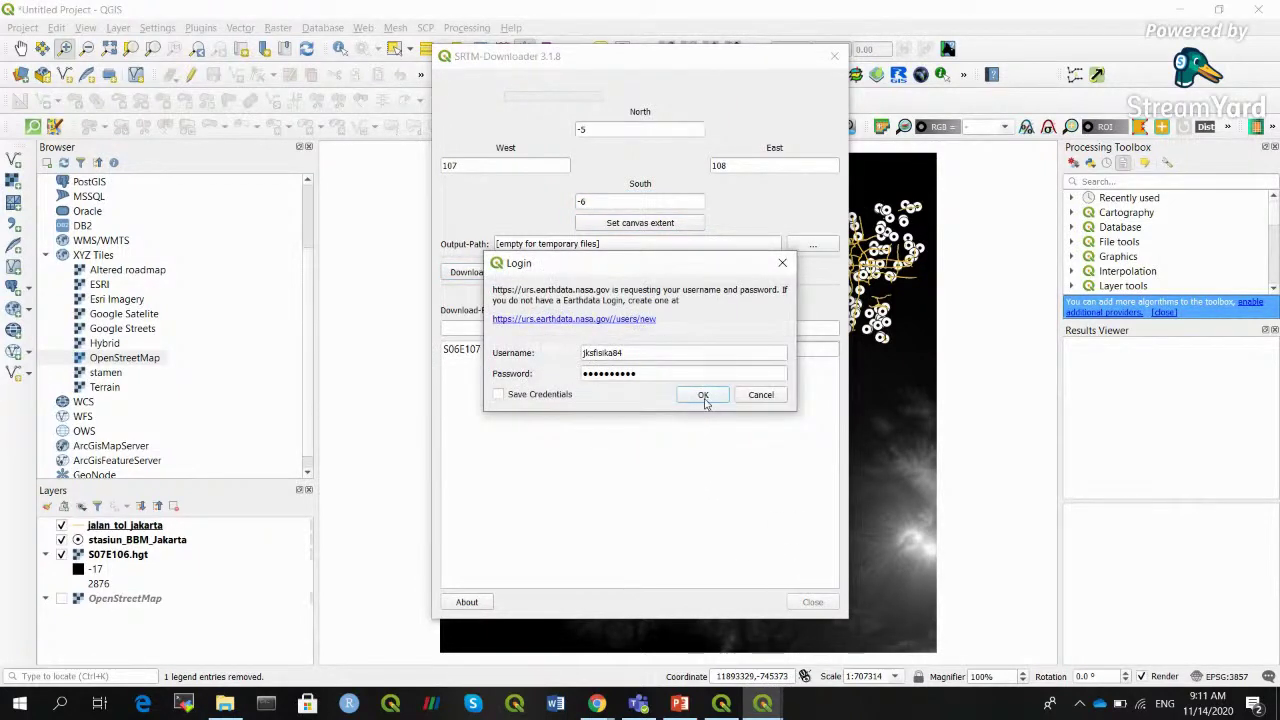
pyautogui.click(702, 396)
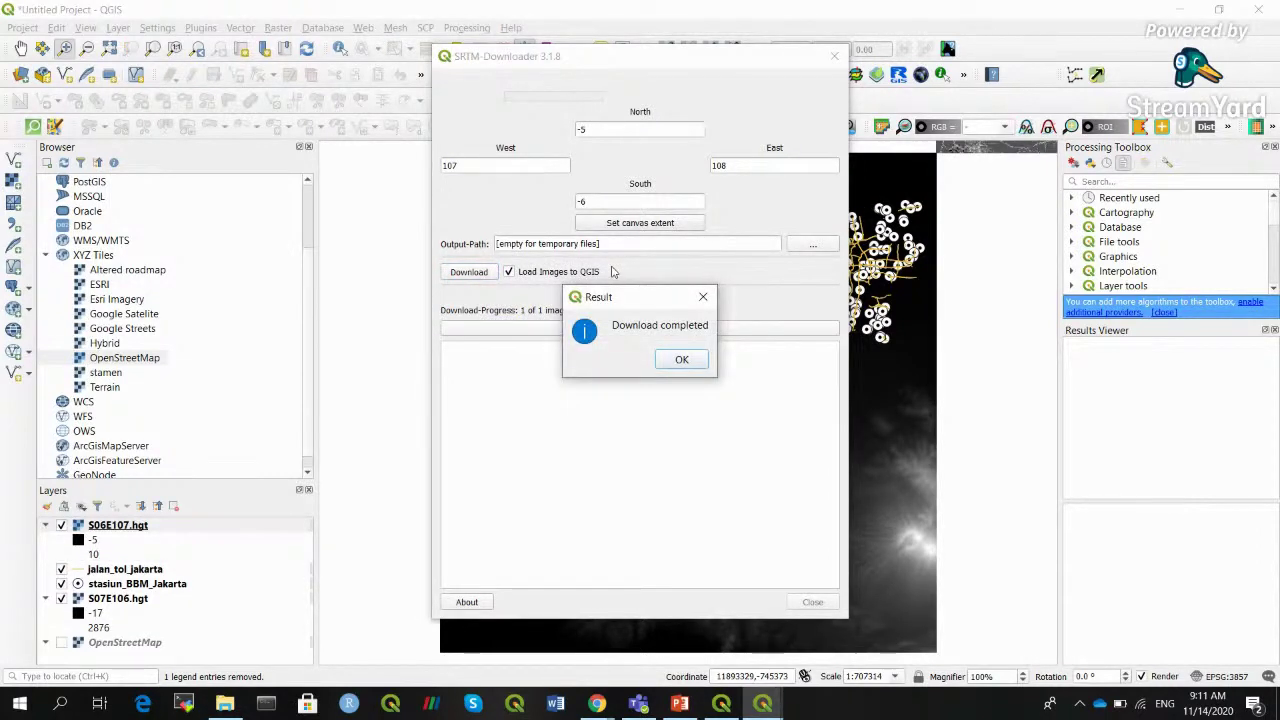
pyautogui.click(684, 361)
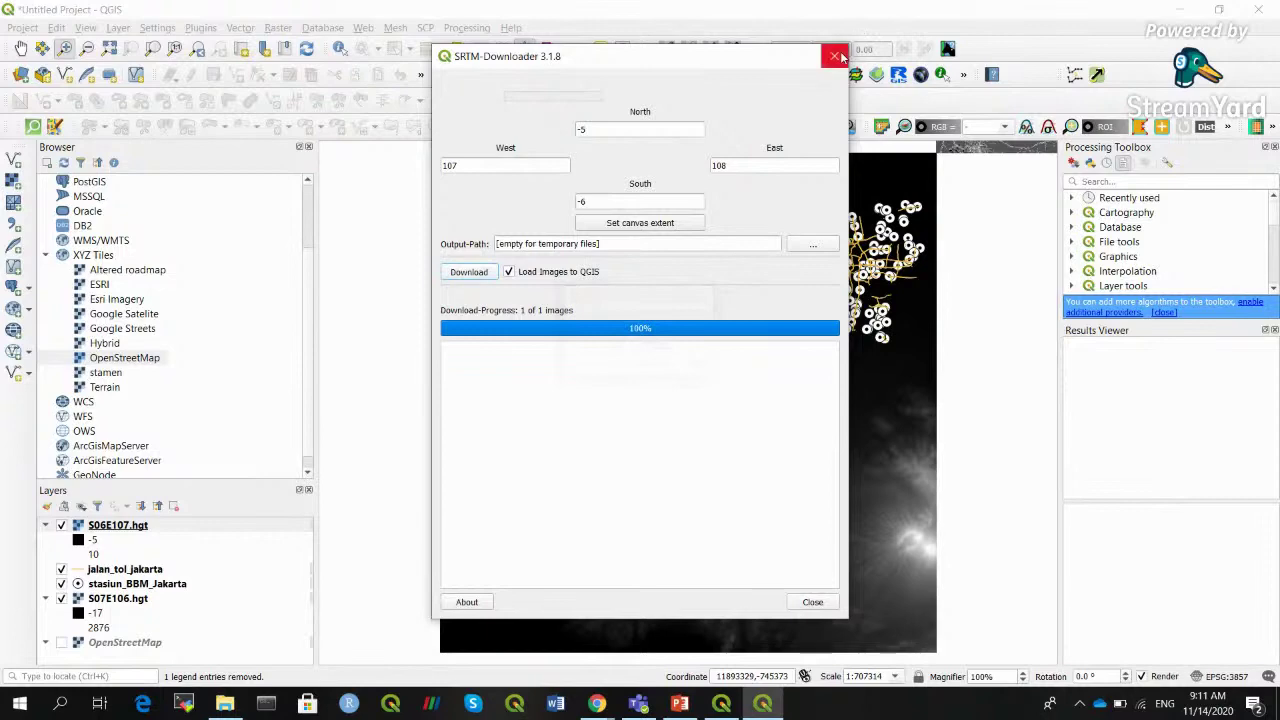
pyautogui.click(834, 56)
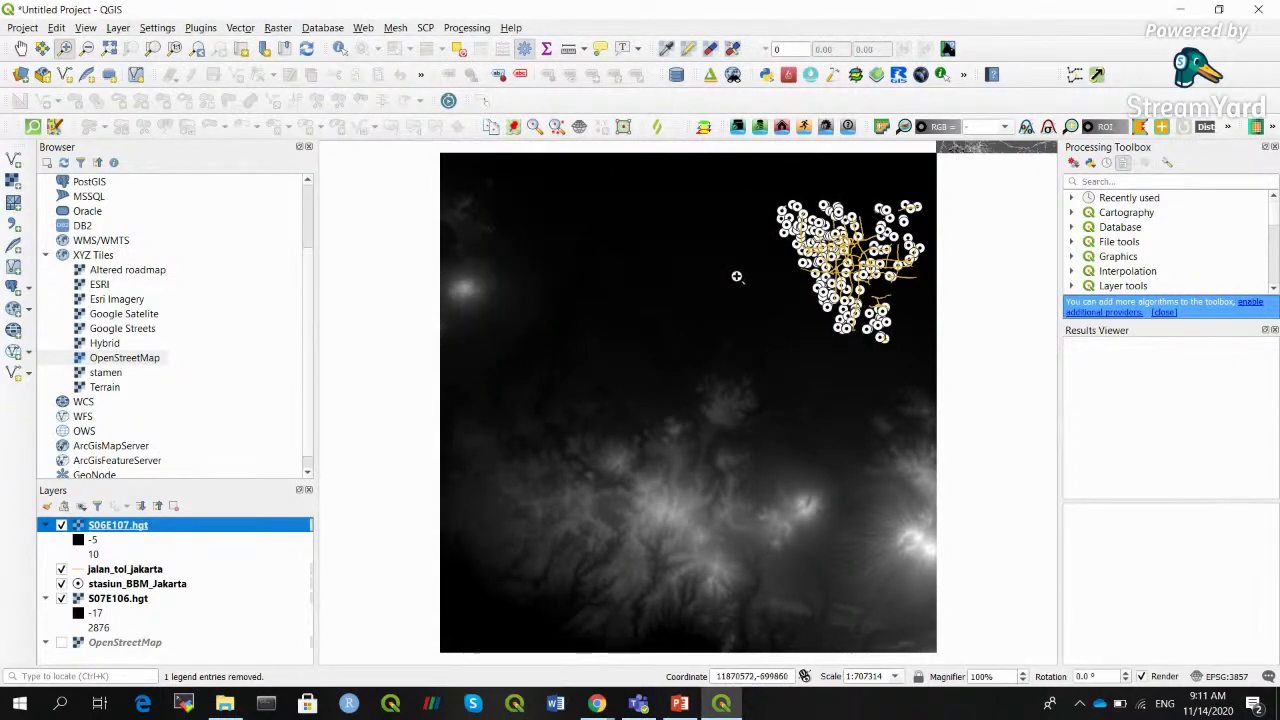
# Check the tile positions on the map, and set new SRTM Downloader bounds of north -7, south -8, west 107 and east 108
pyautogui.click(21, 48)
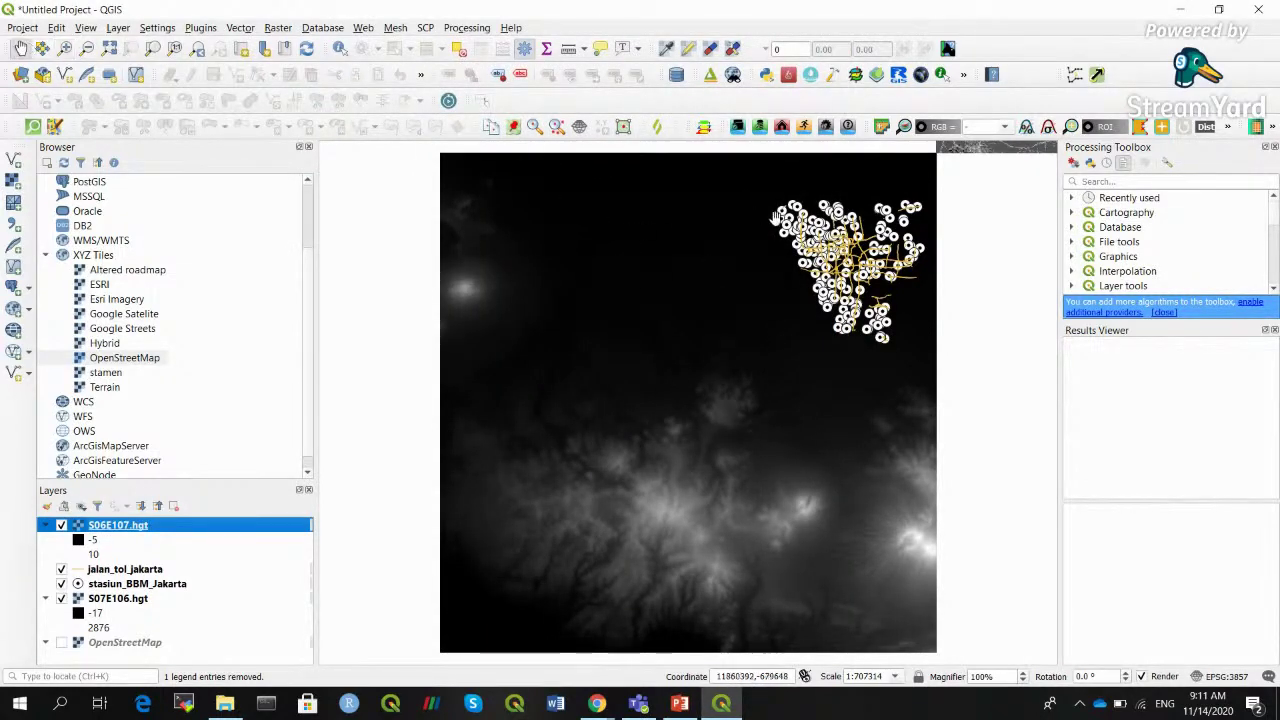
pyautogui.moveTo(780, 223); pyautogui.dragTo(650, 503)
pyautogui.moveTo(823, 557); pyautogui.dragTo(769, 397)
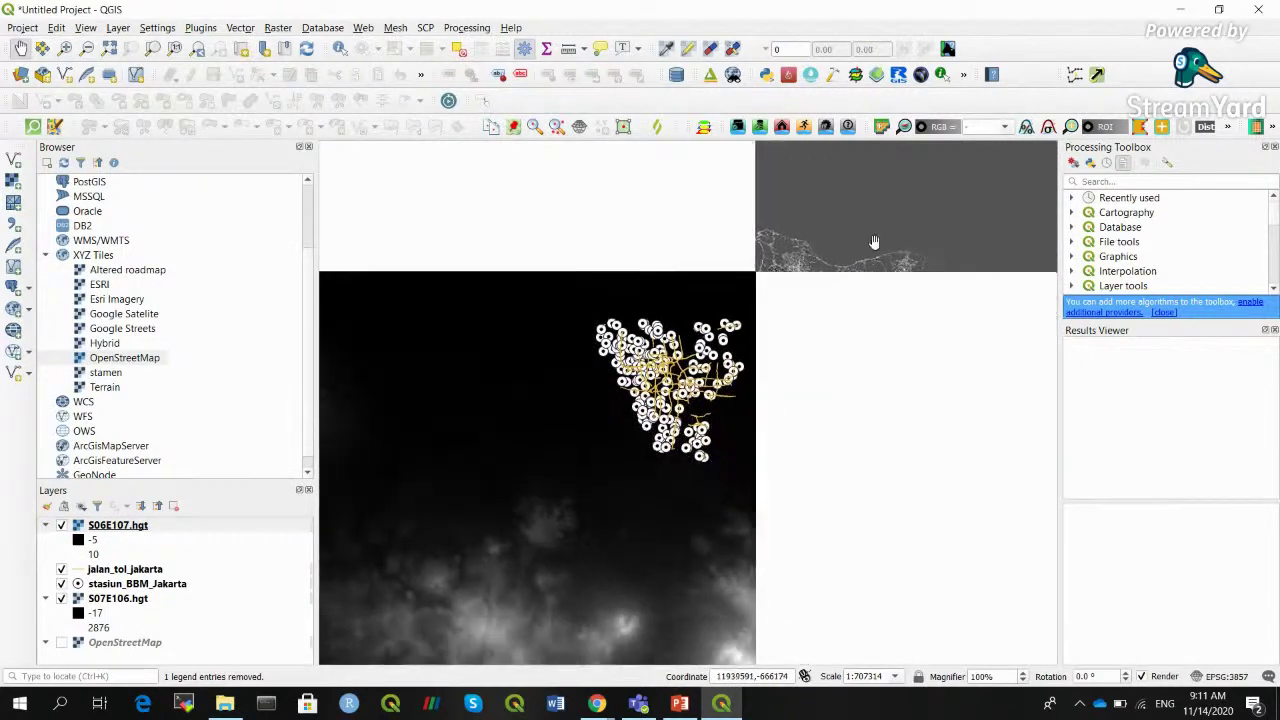
pyautogui.moveTo(868, 237); pyautogui.dragTo(916, 186)
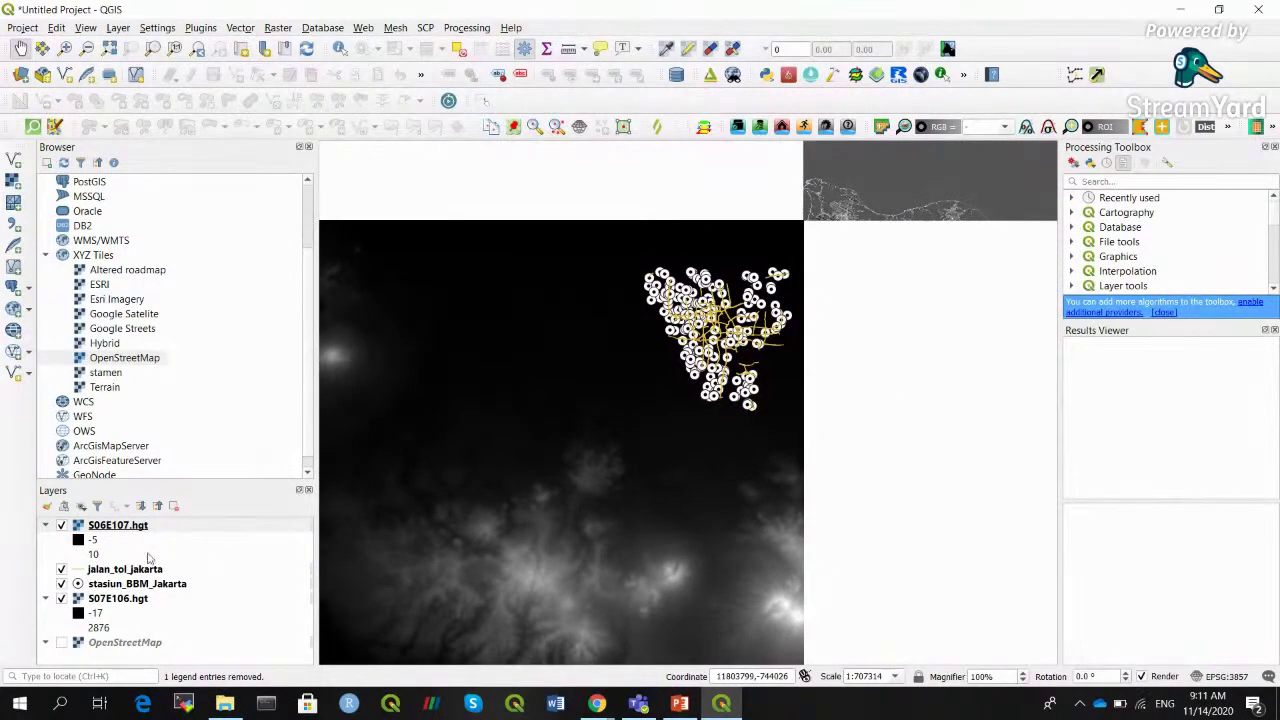
pyautogui.click(280, 28)
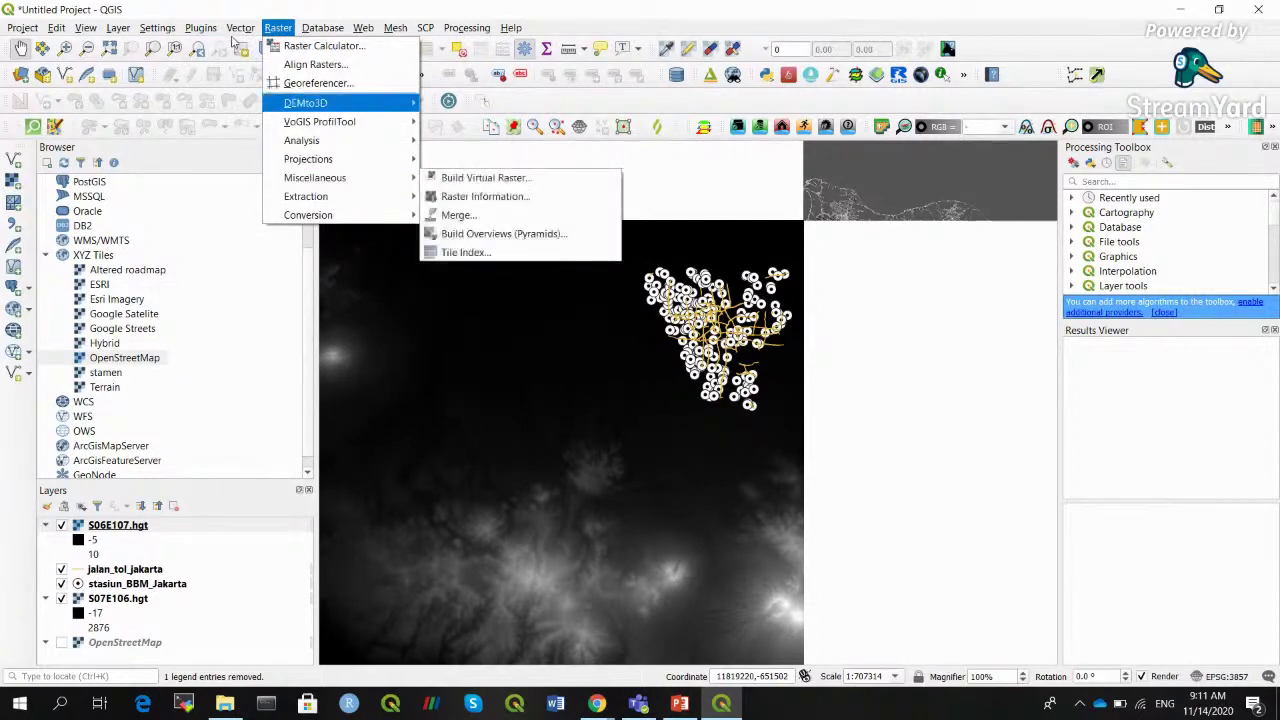
pyautogui.moveTo(200, 27)
pyautogui.moveTo(340, 292)
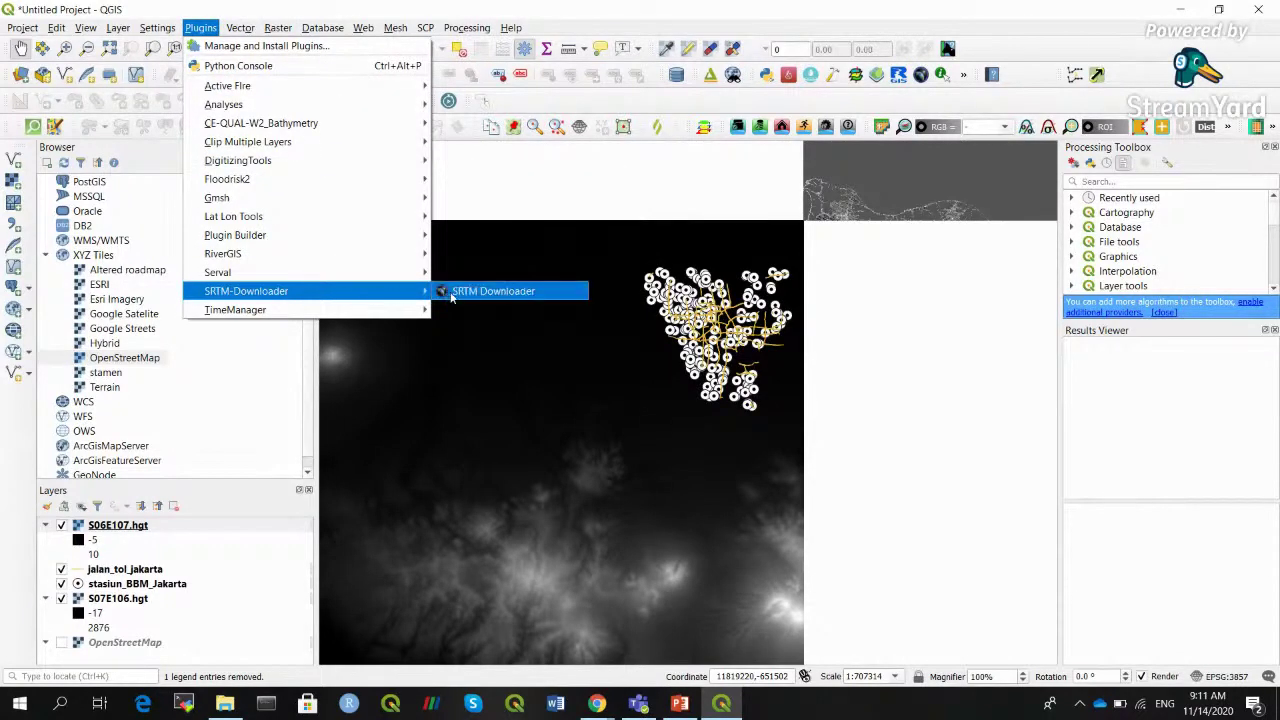
pyautogui.click(493, 291)
pyautogui.click(630, 224)
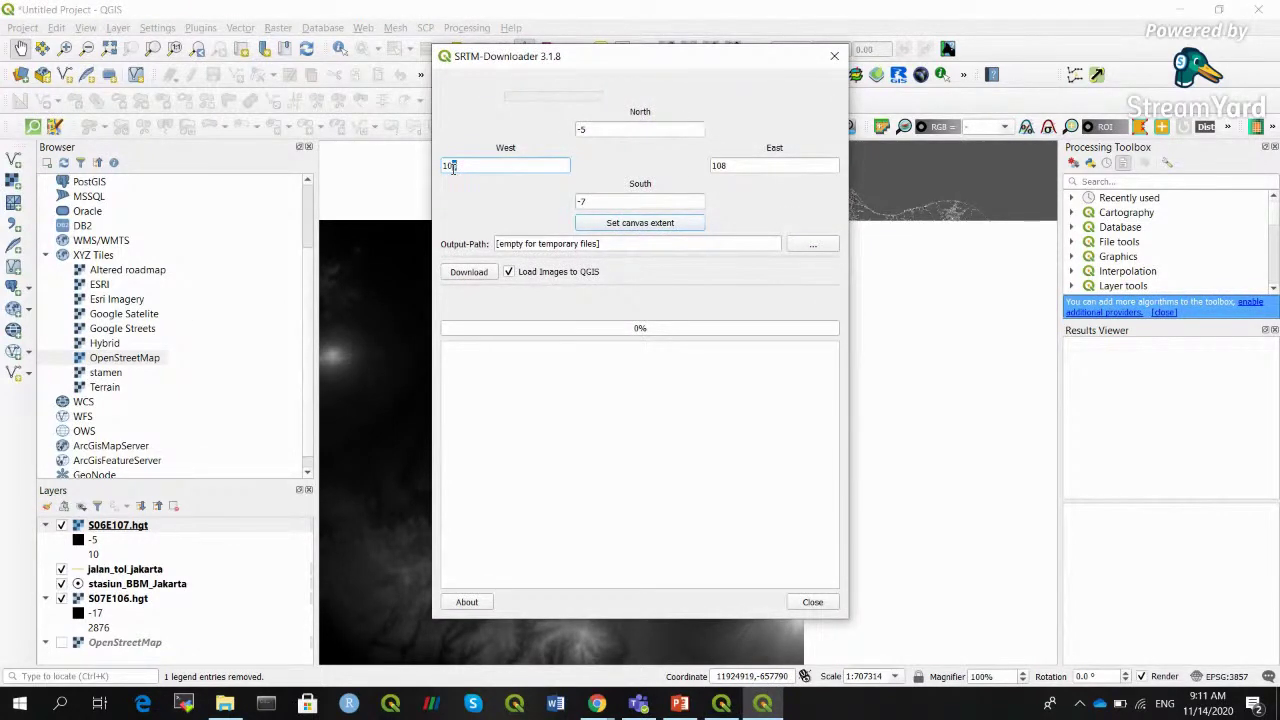
pyautogui.moveTo(593, 130); pyautogui.dragTo(583, 131)
# Download the S08E107 tile into the project, accepting the Earthdata login, and close the downloader
pyautogui.click(485, 274)
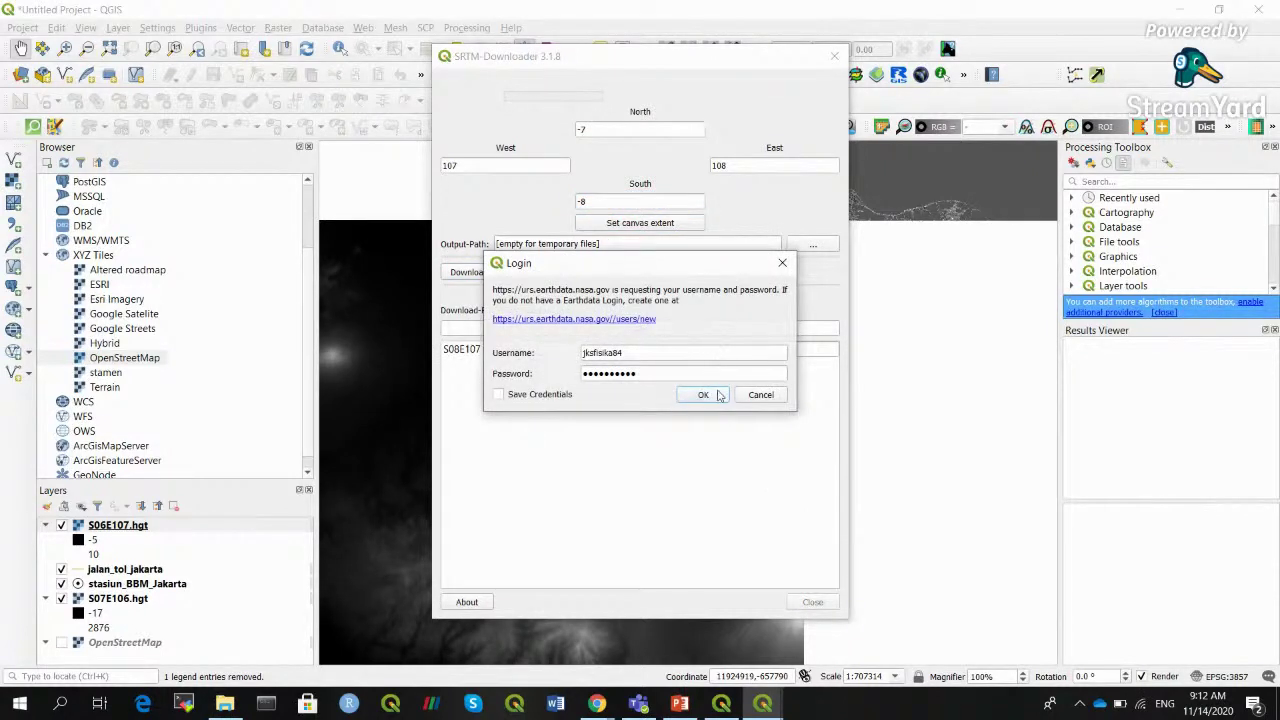
pyautogui.click(704, 395)
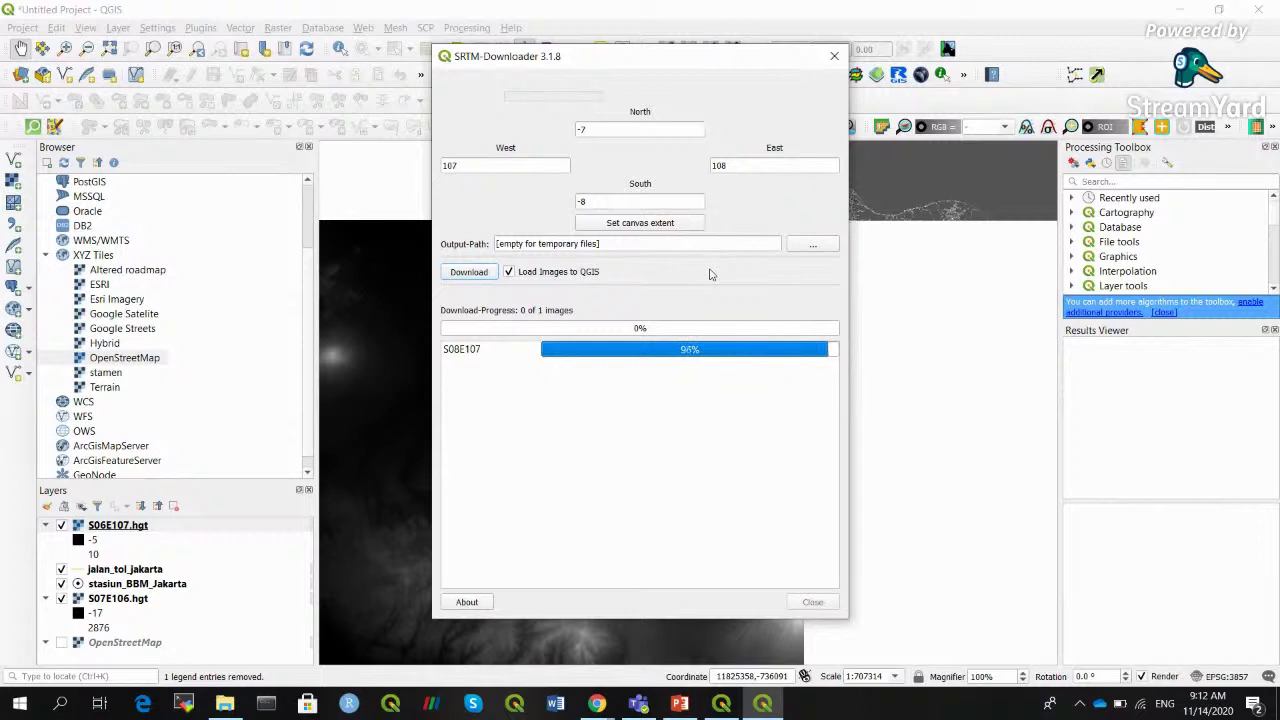
pyautogui.click(681, 360)
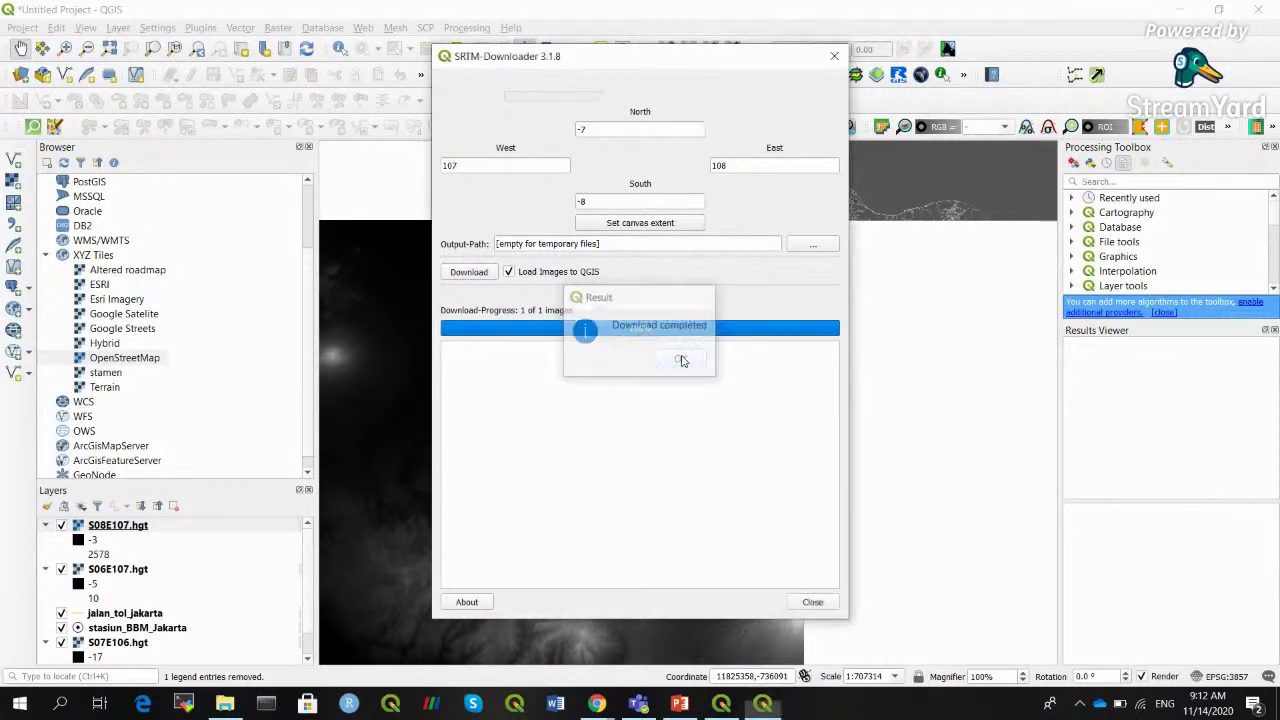
pyautogui.click(834, 56)
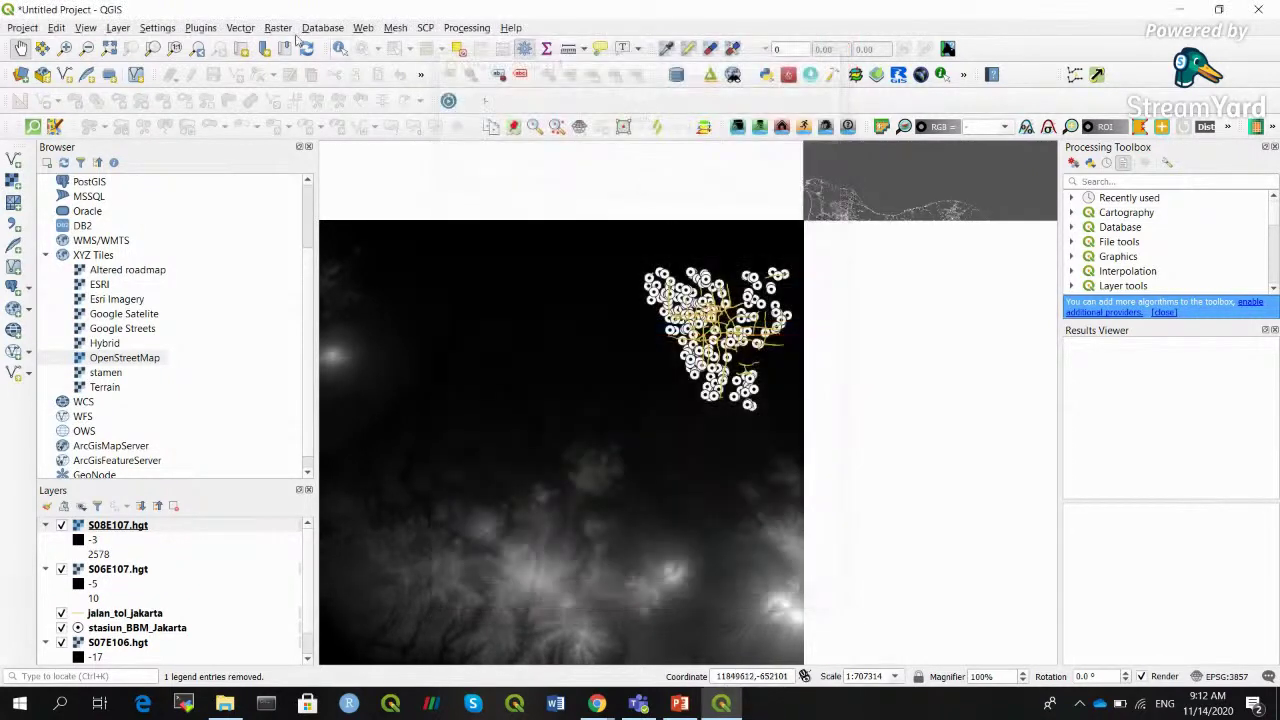
# Reopen the SRTM Downloader and set the bounds to north -6, south -7, west 107 and east 108 for the missing tile
pyautogui.click(87, 48)
pyautogui.click(860, 455)
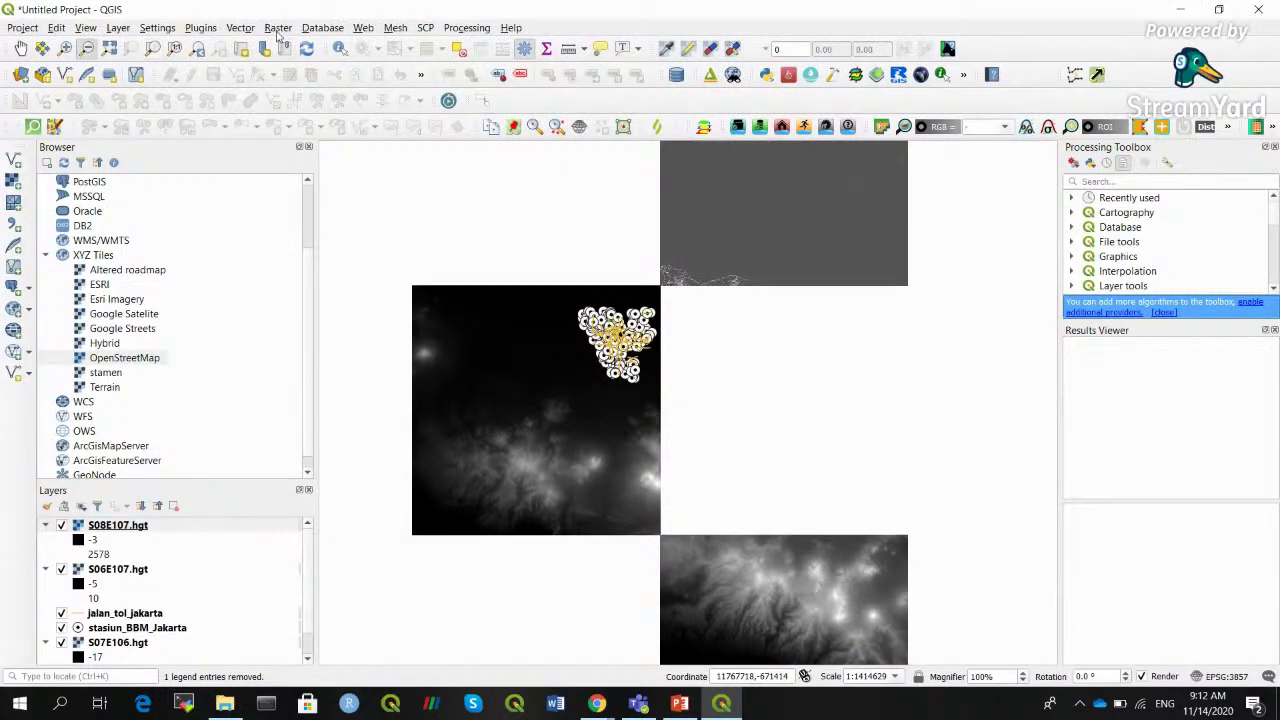
pyautogui.click(193, 30)
pyautogui.moveTo(296, 316)
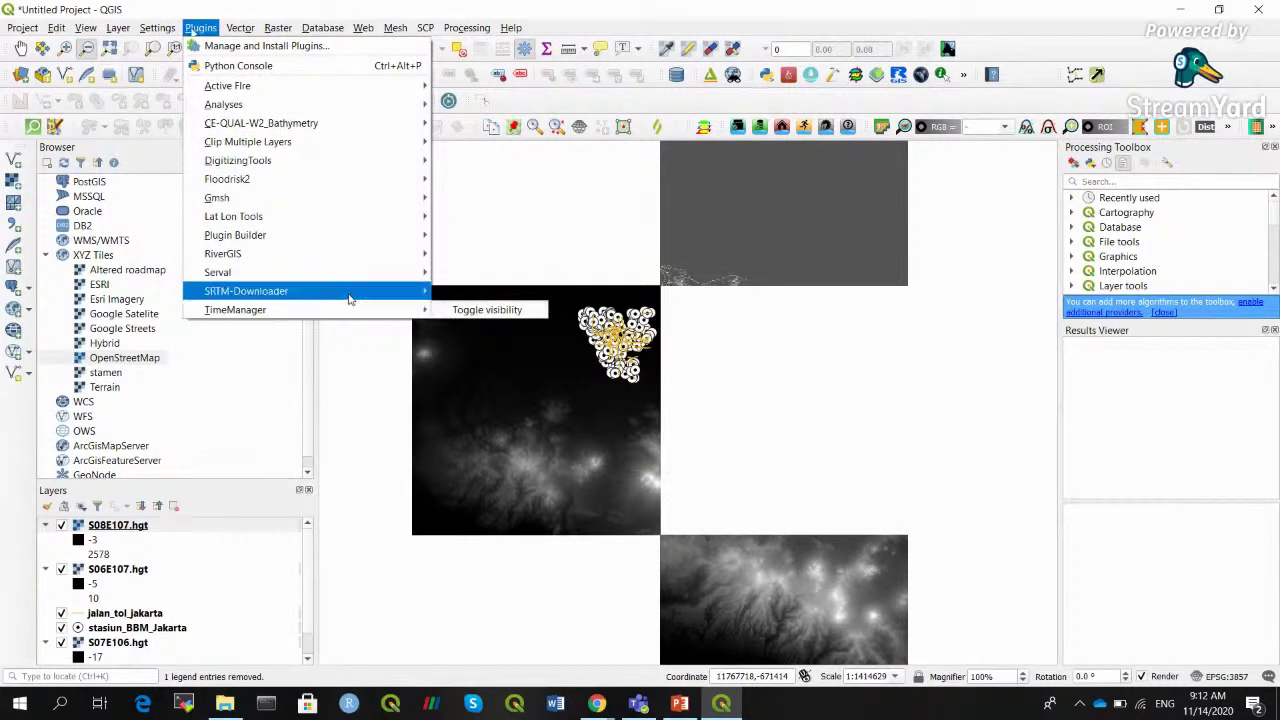
pyautogui.moveTo(358, 301)
pyautogui.click(460, 291)
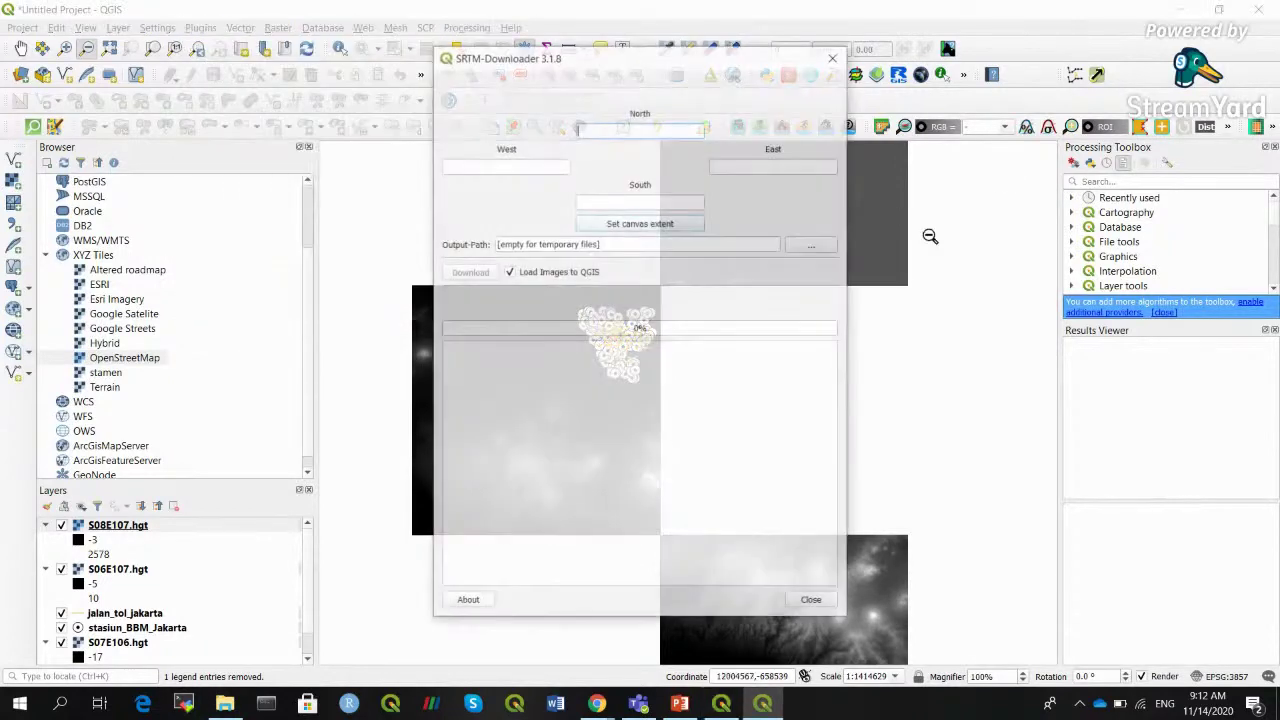
pyautogui.click(650, 224)
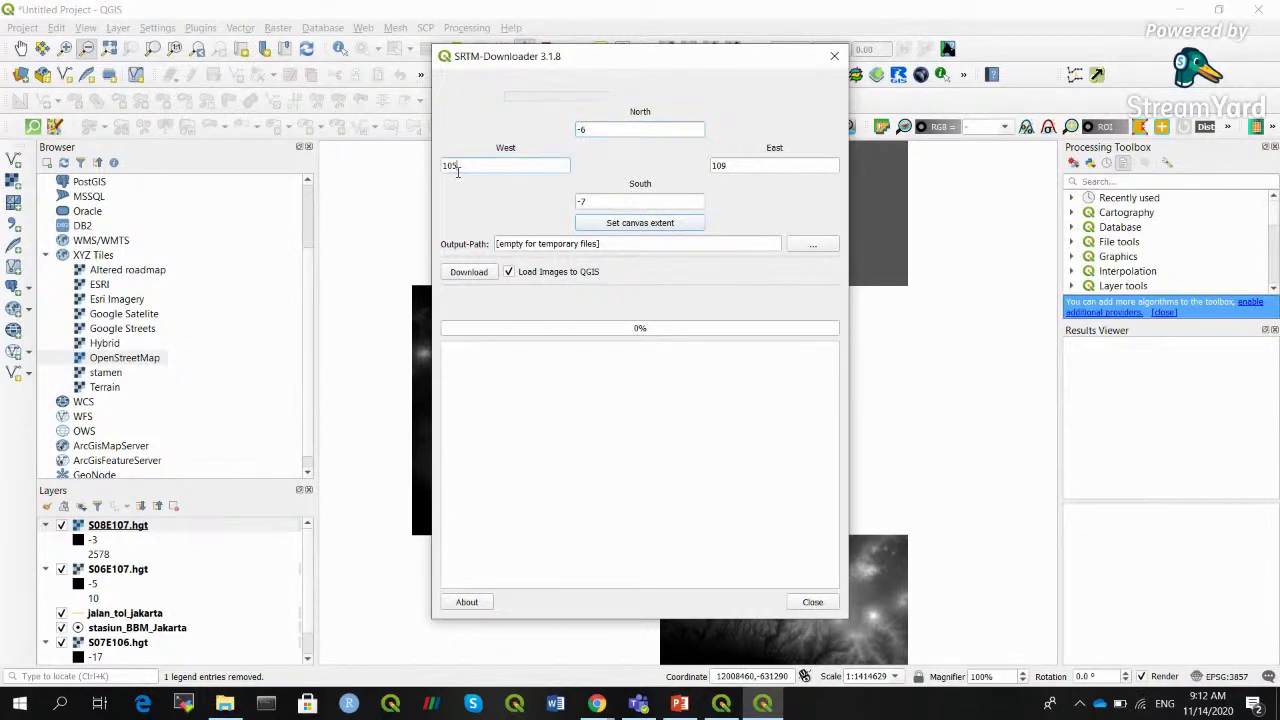
pyautogui.click(722, 166)
pyautogui.write('8')
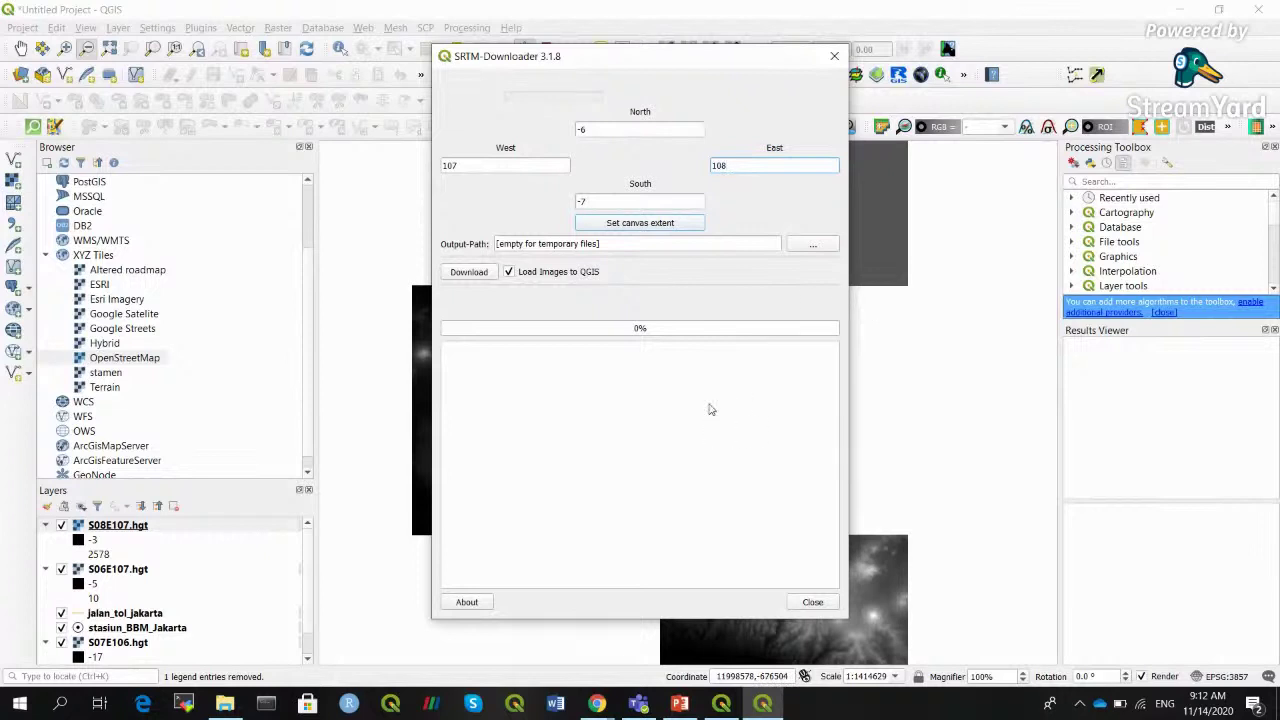
# Download the S07E107 tile into the project, accepting the Earthdata login, and close the downloader
pyautogui.click(479, 276)
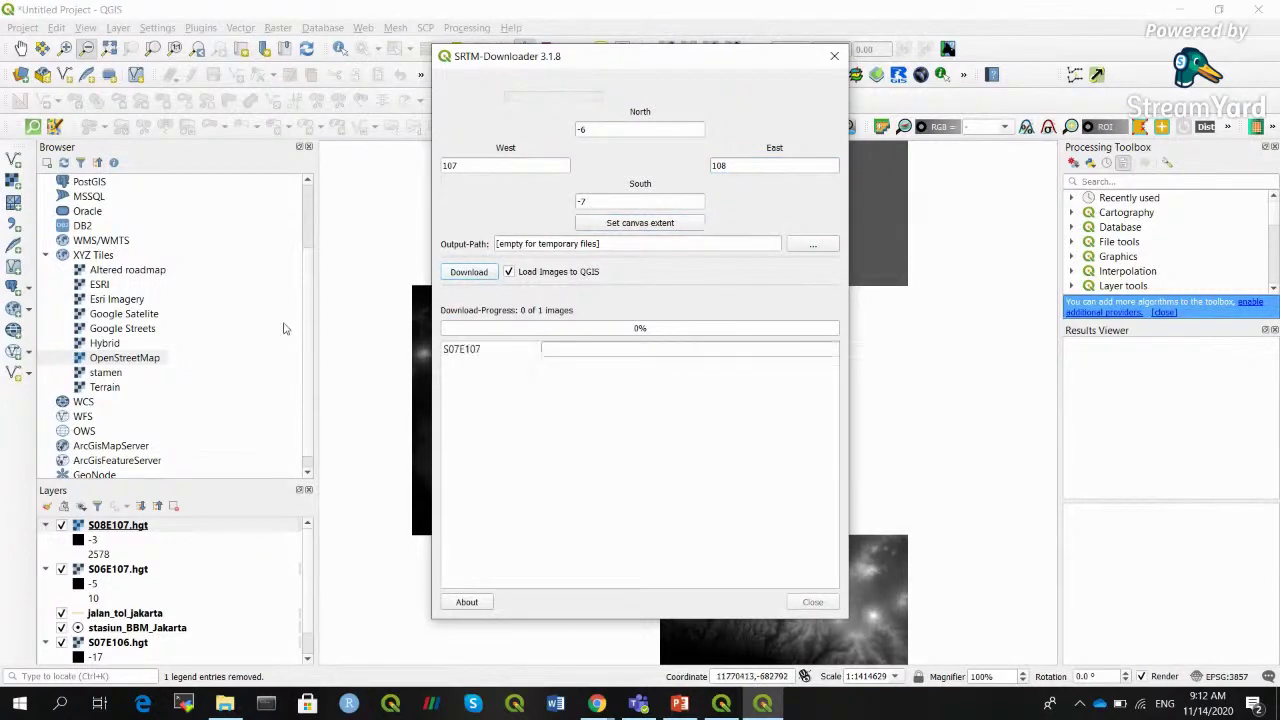
pyautogui.click(703, 394)
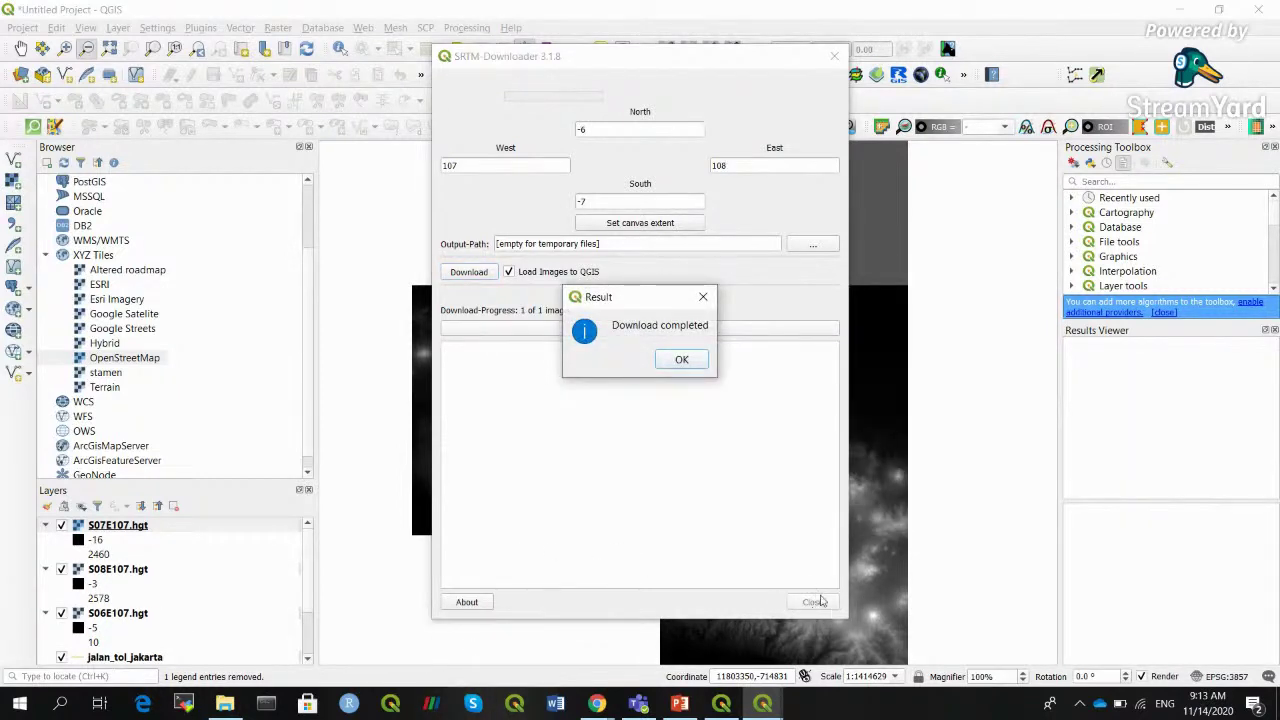
pyautogui.click(681, 360)
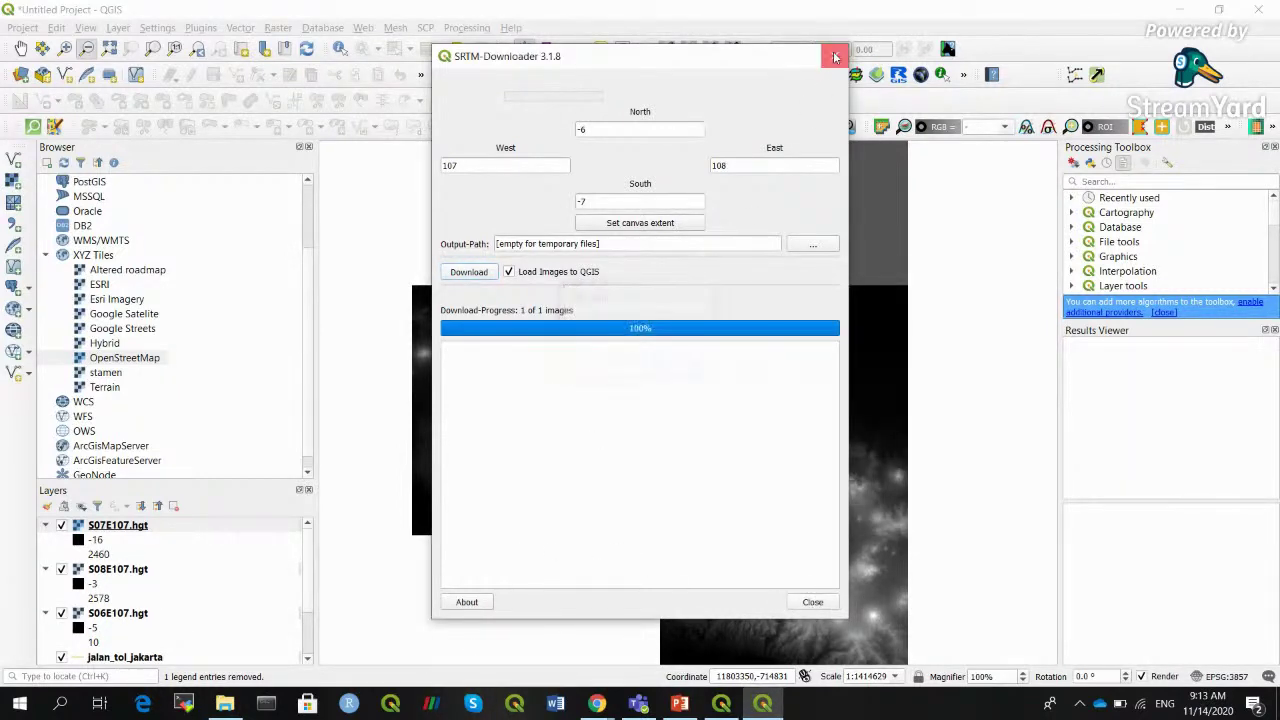
pyautogui.click(834, 56)
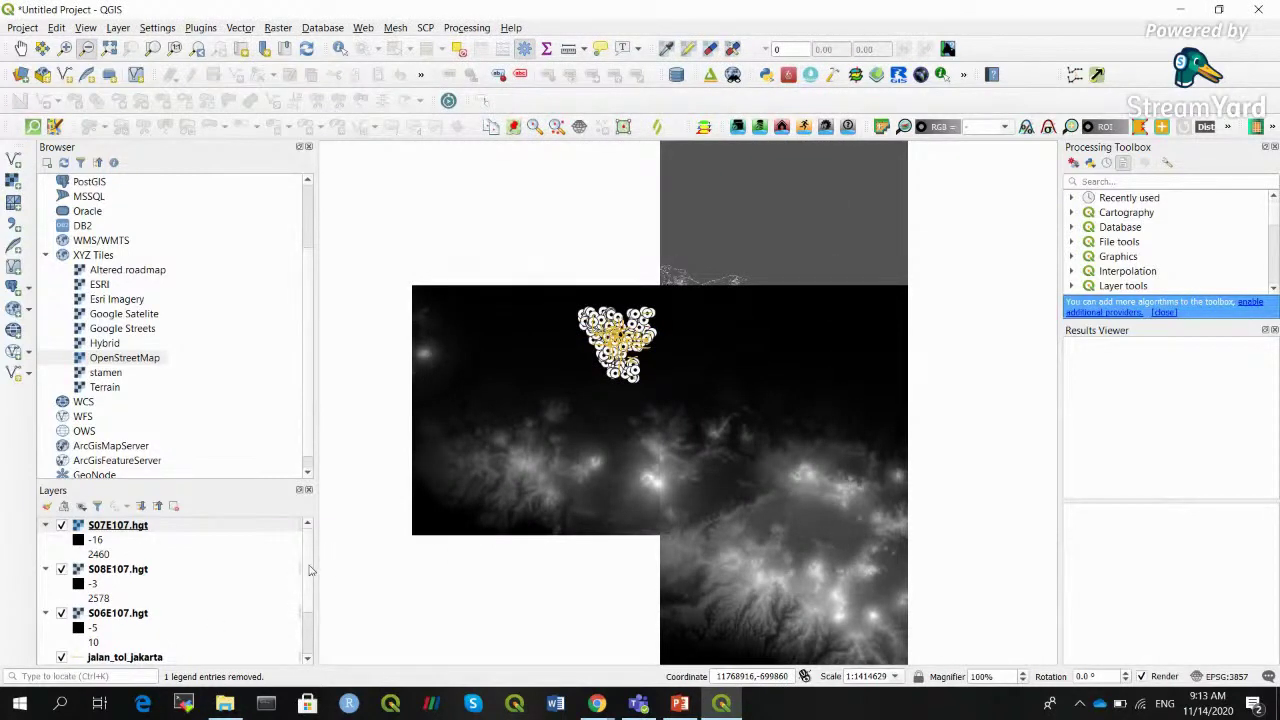
# Collapse the legends of the S07E107, S08E107 and S06E107 elevation tiles in the layer list
pyautogui.scroll(-2, 308, 620)
pyautogui.click(150, 613)
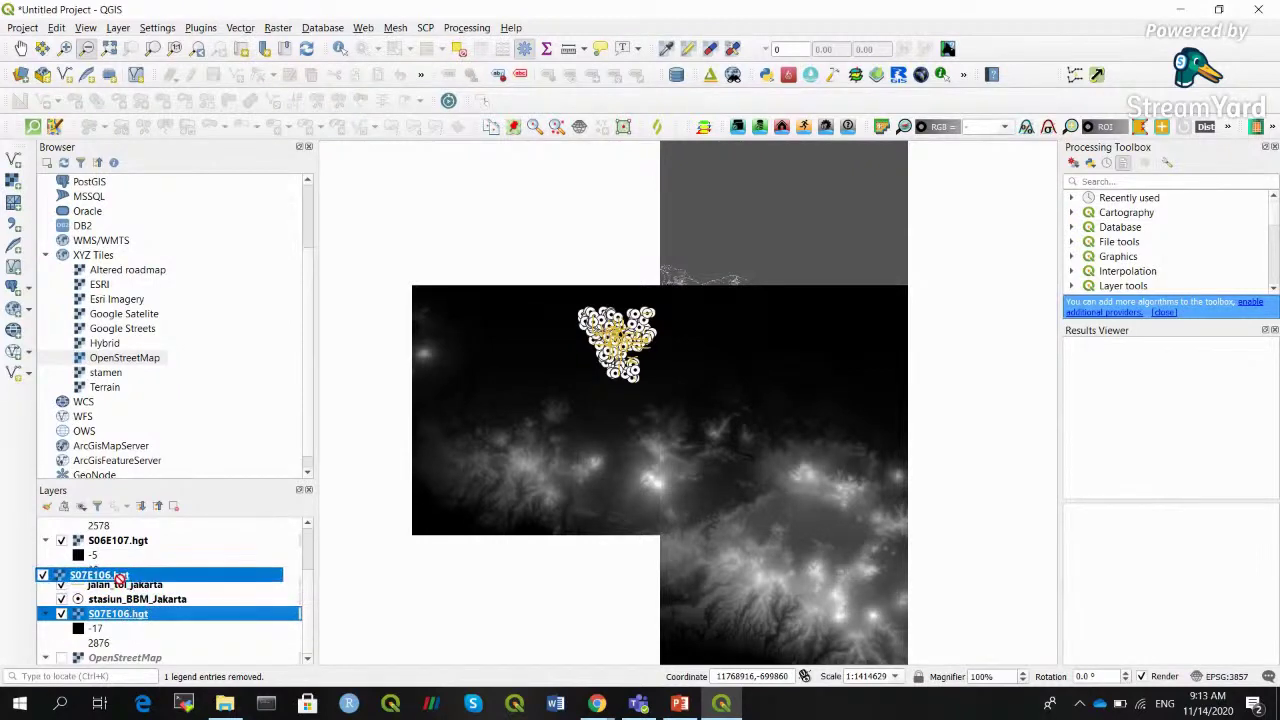
pyautogui.scroll(2, 308, 600)
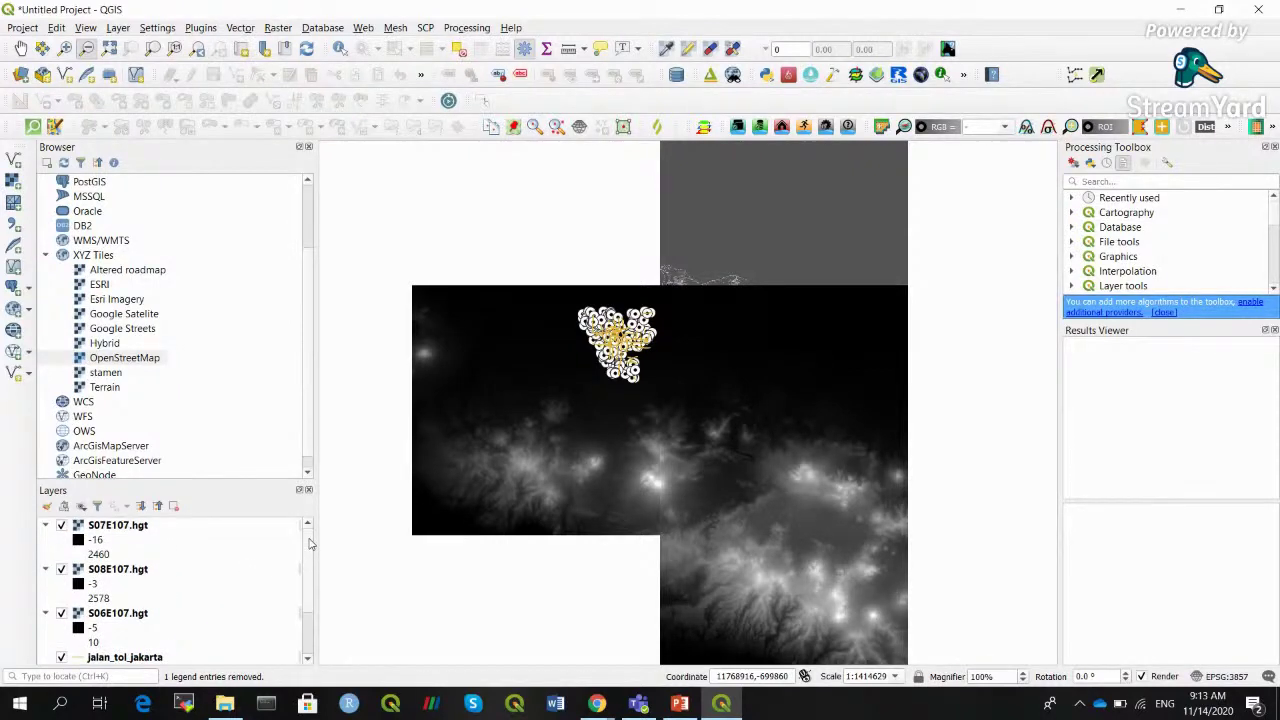
pyautogui.click(45, 525)
pyautogui.click(45, 540)
pyautogui.click(46, 555)
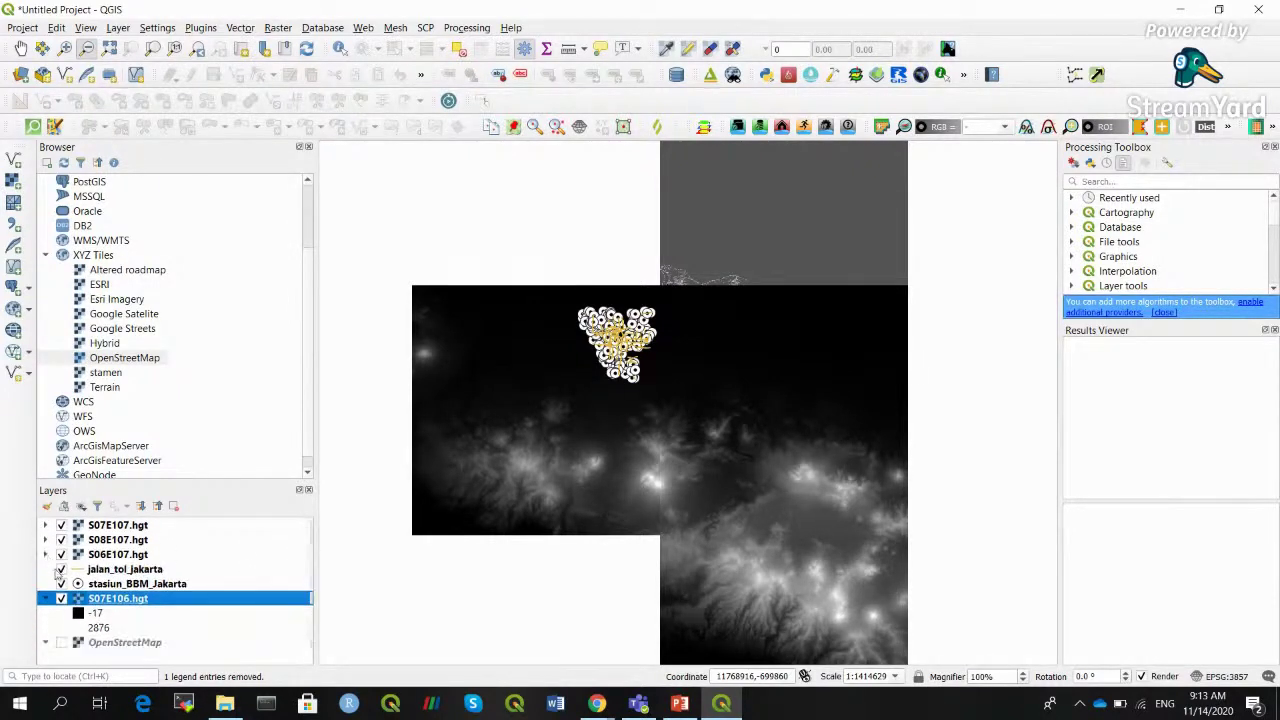
# Move the jalan_tol_jakarta and stasiun_BBM_Jakarta layers above all the elevation tiles, with the roads first
pyautogui.click(117, 570)
pyautogui.moveTo(117, 570); pyautogui.dragTo(118, 522)
pyautogui.moveTo(122, 586); pyautogui.dragTo(130, 541)
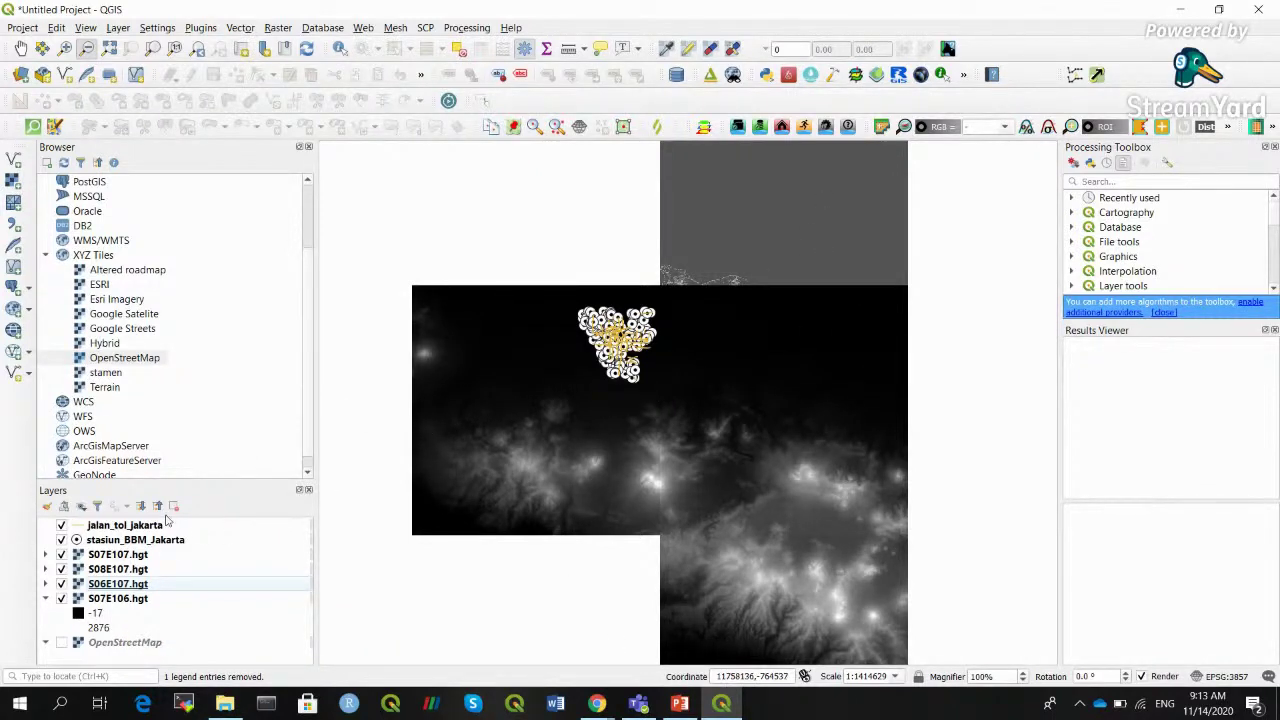
# Render the S07E107 tile as singleband pseudocolor with the Viridis color ramp
pyautogui.rightClick(112, 556)
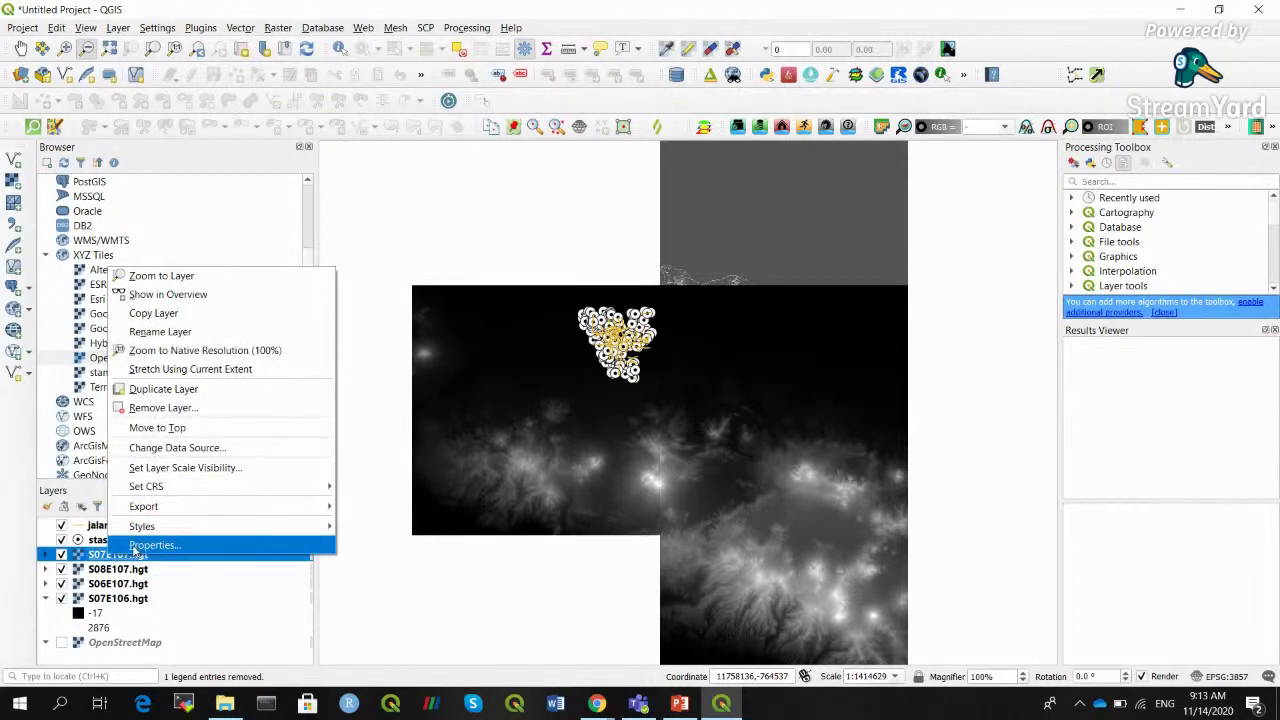
pyautogui.click(145, 545)
pyautogui.moveTo(340, 72); pyautogui.dragTo(500, 33)
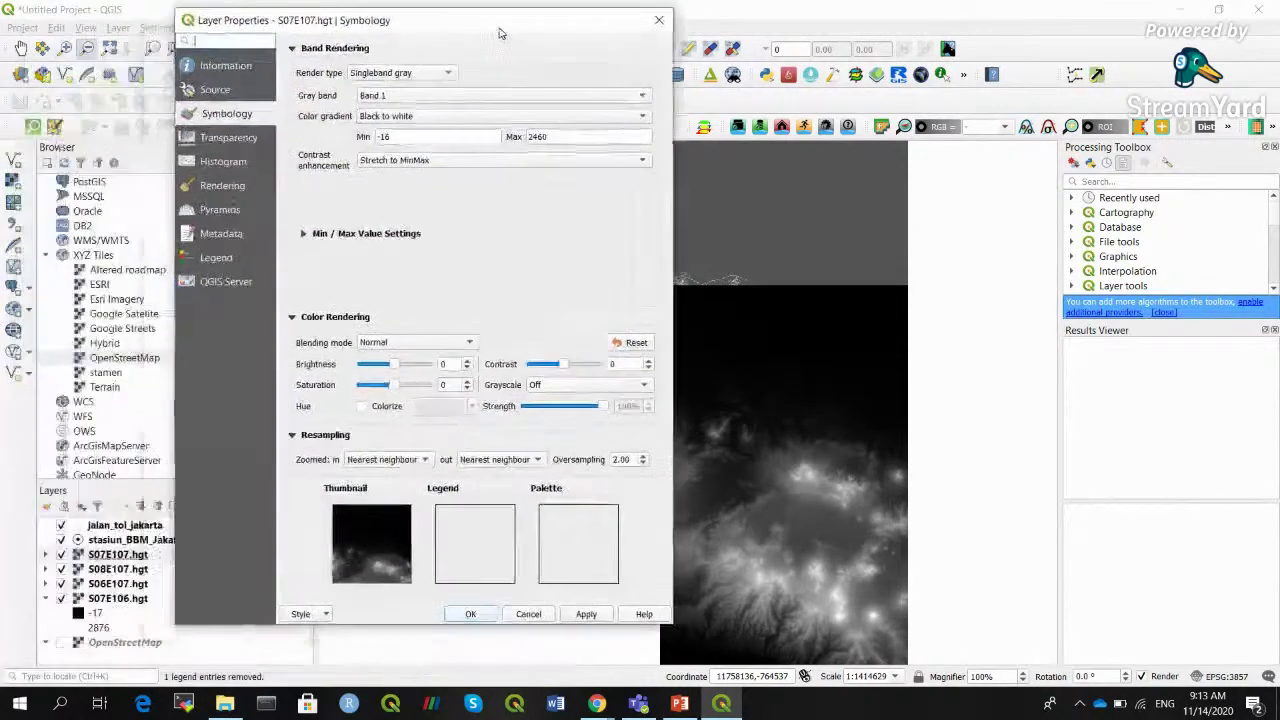
pyautogui.click(400, 72)
pyautogui.click(395, 89)
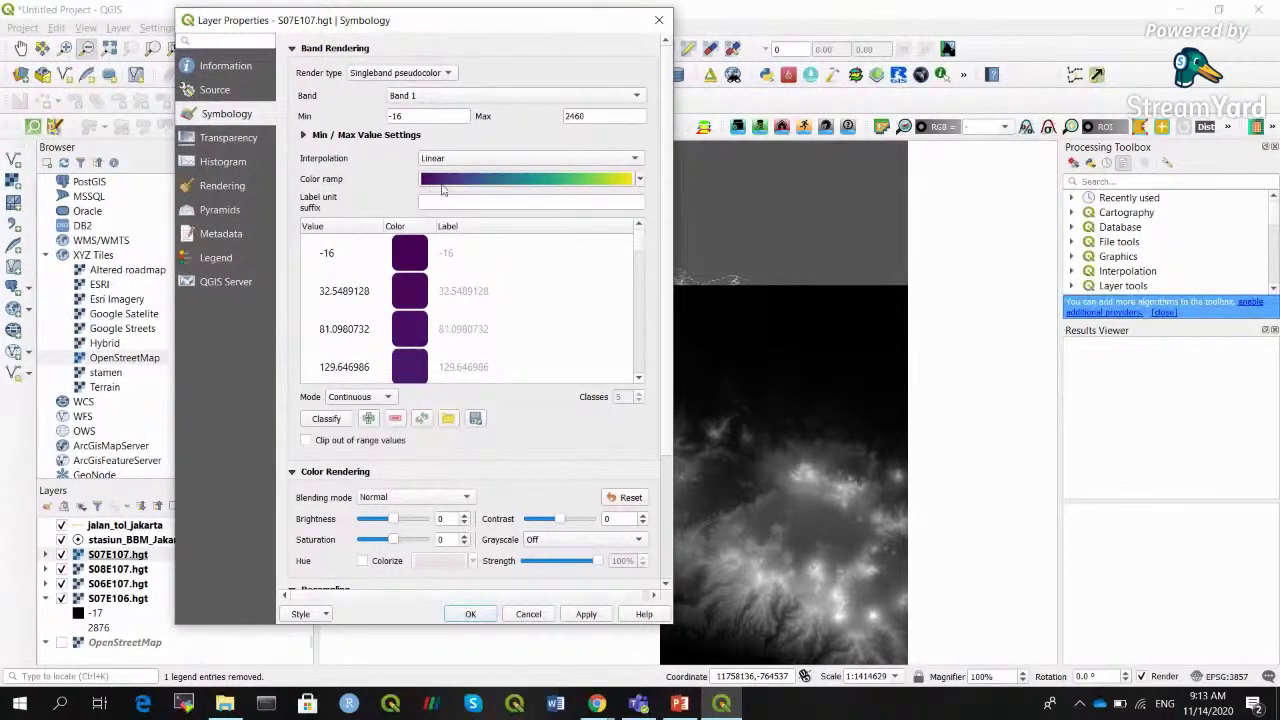
pyautogui.click(443, 182)
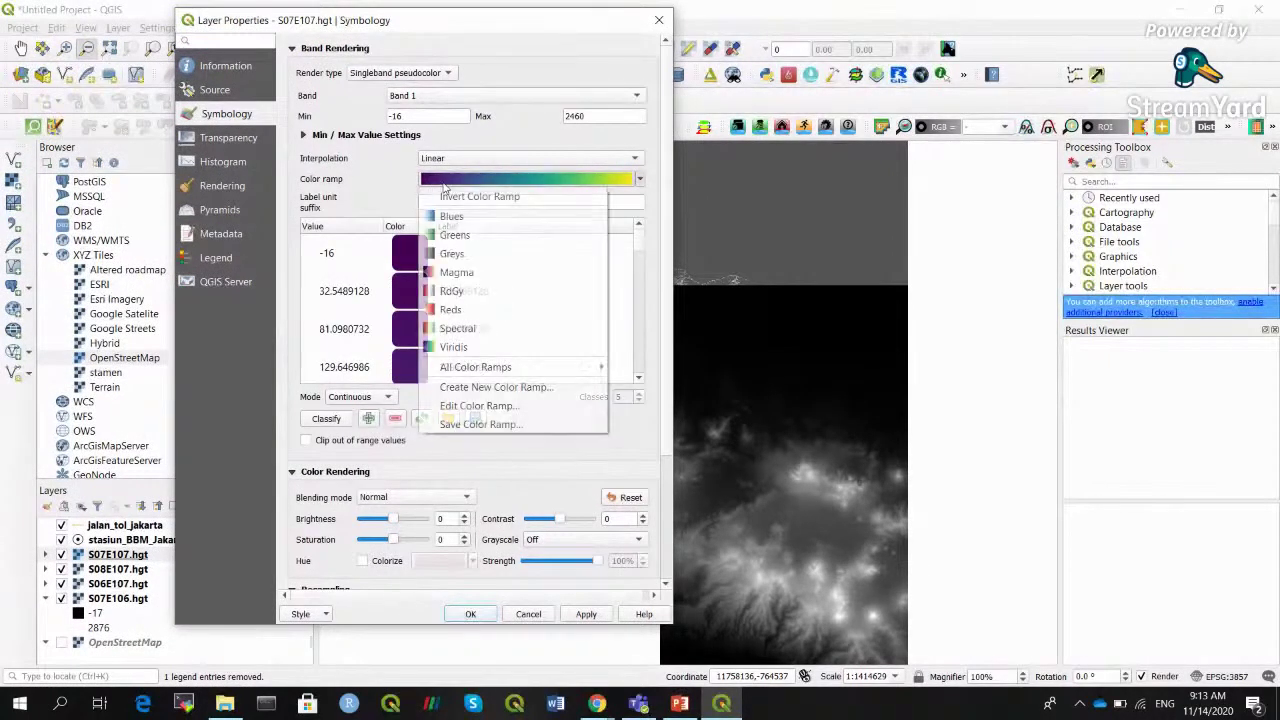
pyautogui.click(455, 347)
pyautogui.click(586, 614)
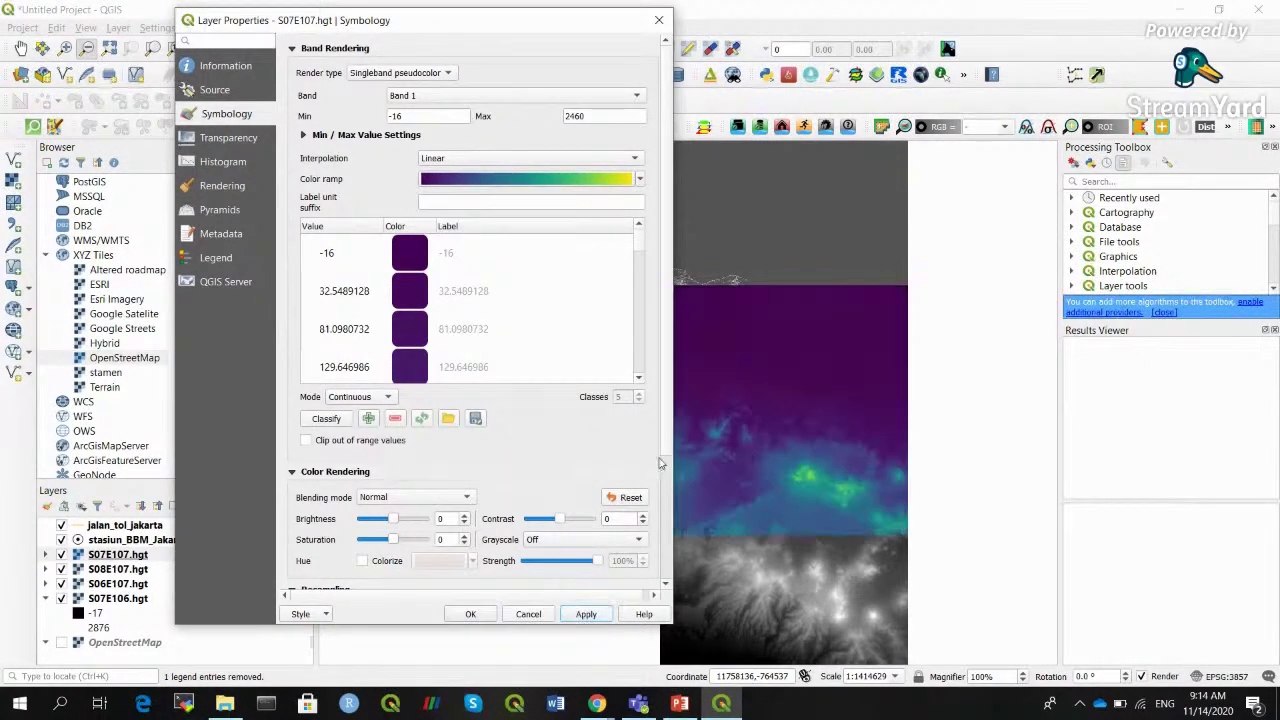
pyautogui.click(470, 614)
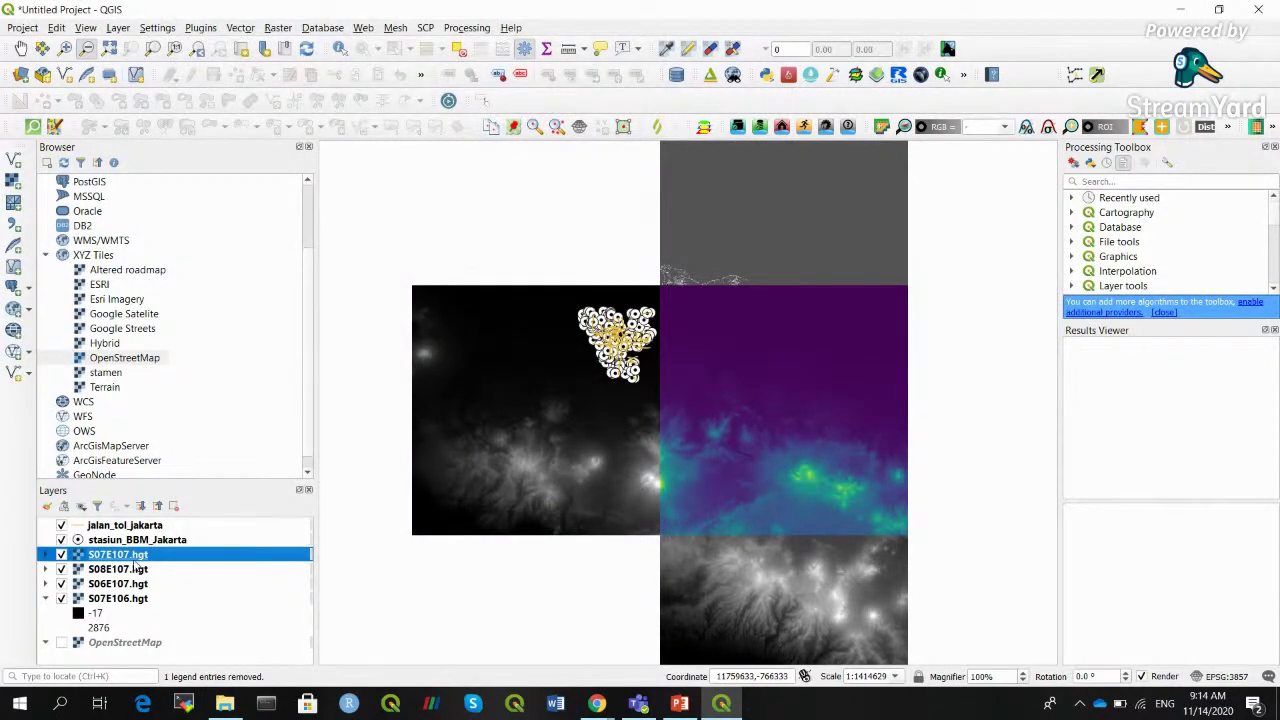
# Copy the S07E107 tile's style and paste it onto the S08E107 tile
pyautogui.rightClick(135, 558)
pyautogui.moveTo(250, 531)
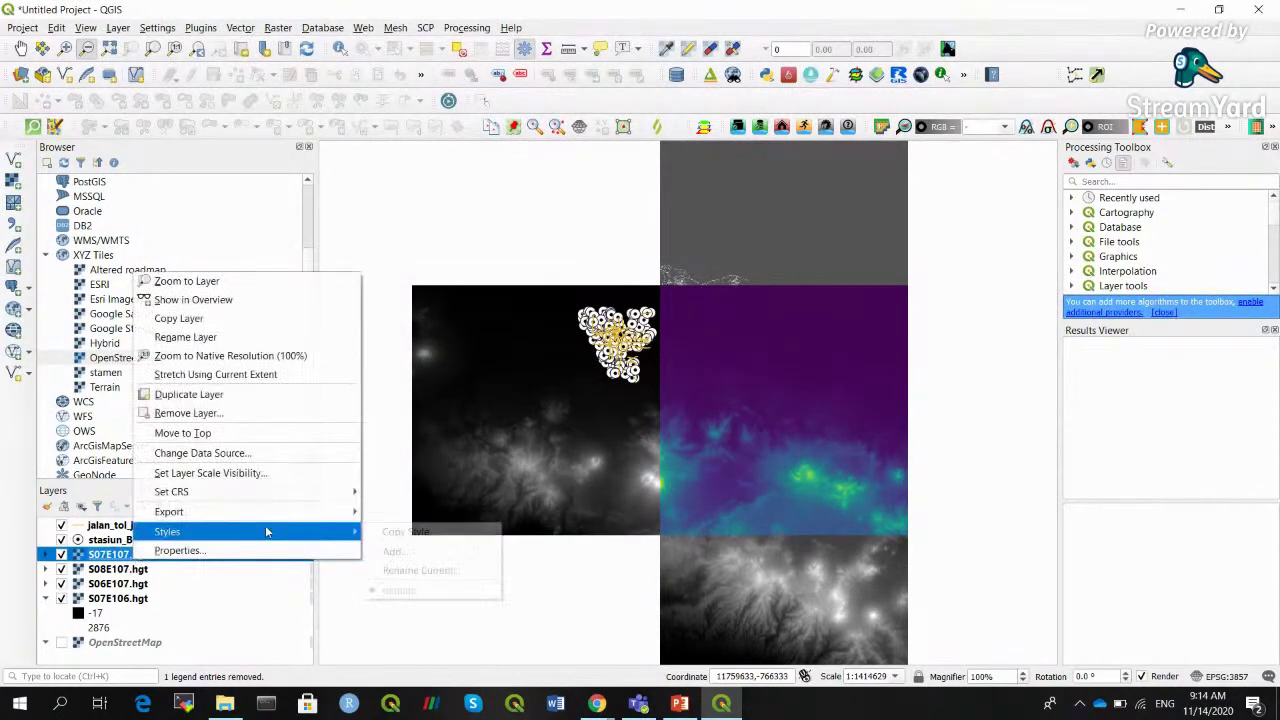
pyautogui.click(392, 532)
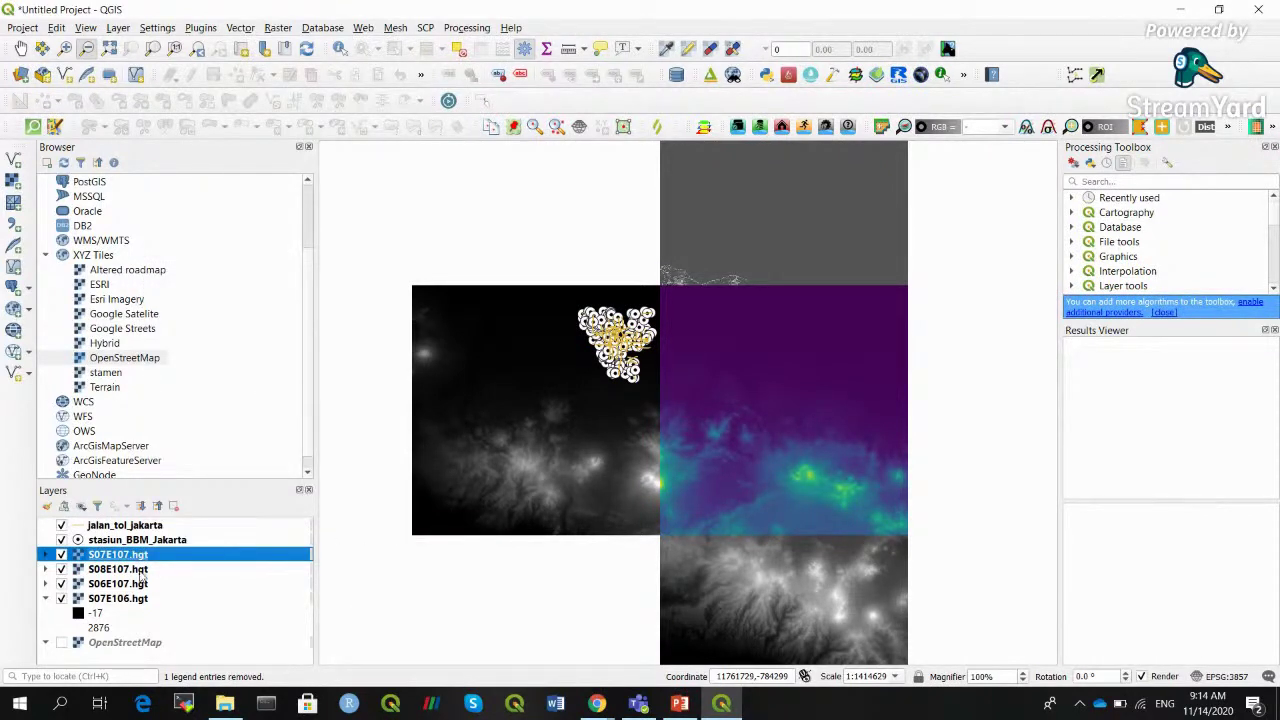
pyautogui.click(143, 570)
pyautogui.rightClick(140, 570)
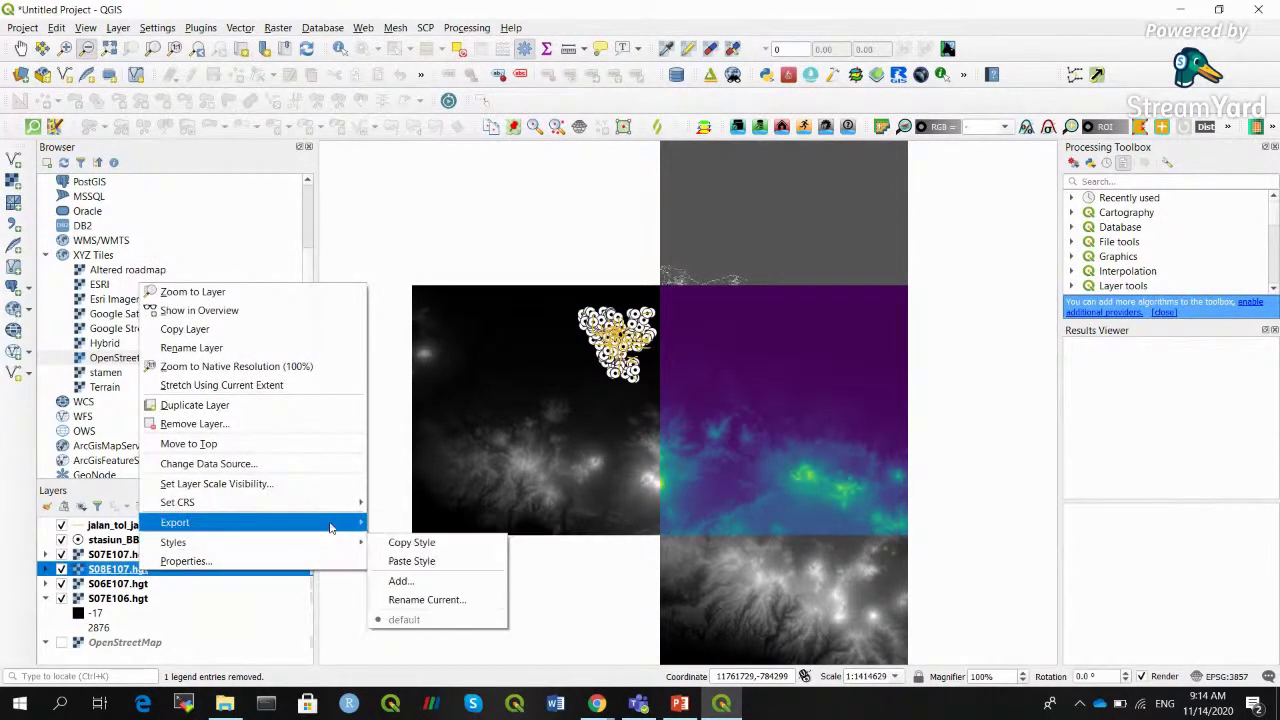
pyautogui.moveTo(333, 530)
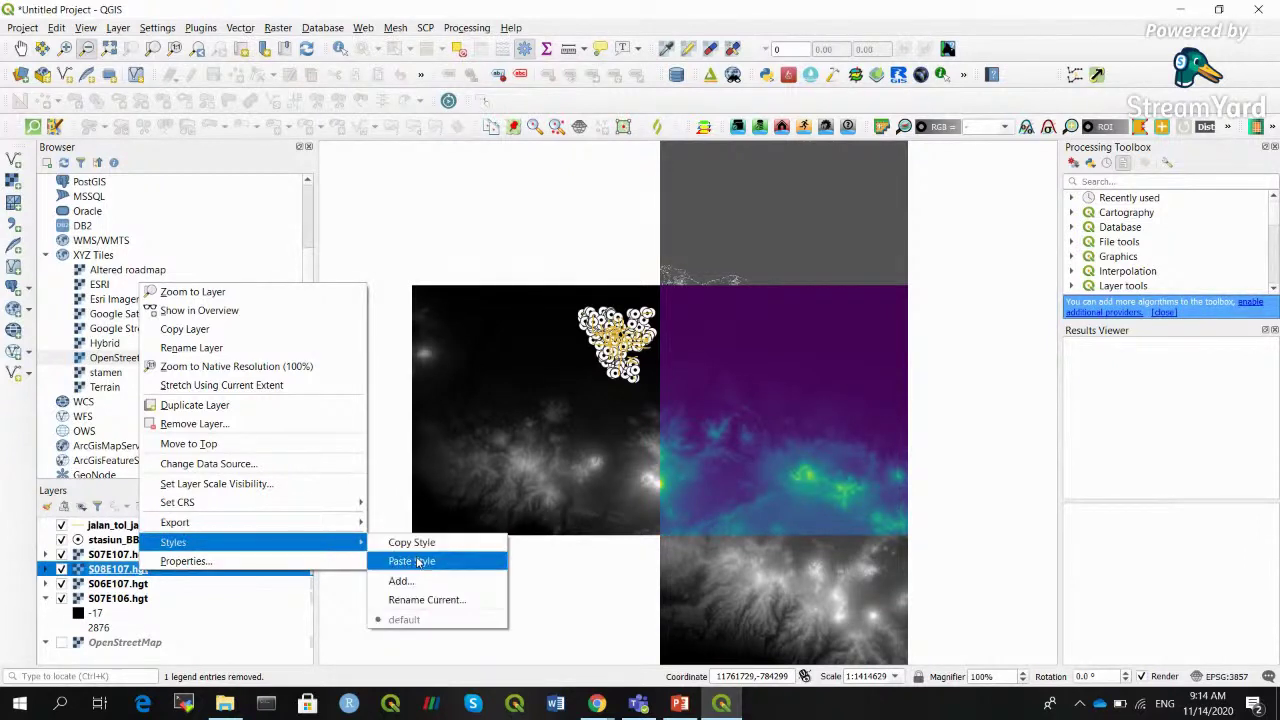
pyautogui.click(412, 560)
# Paste the copied pseudocolor style onto the S06E107 and S07E106 tiles
pyautogui.click(145, 585)
pyautogui.rightClick(145, 585)
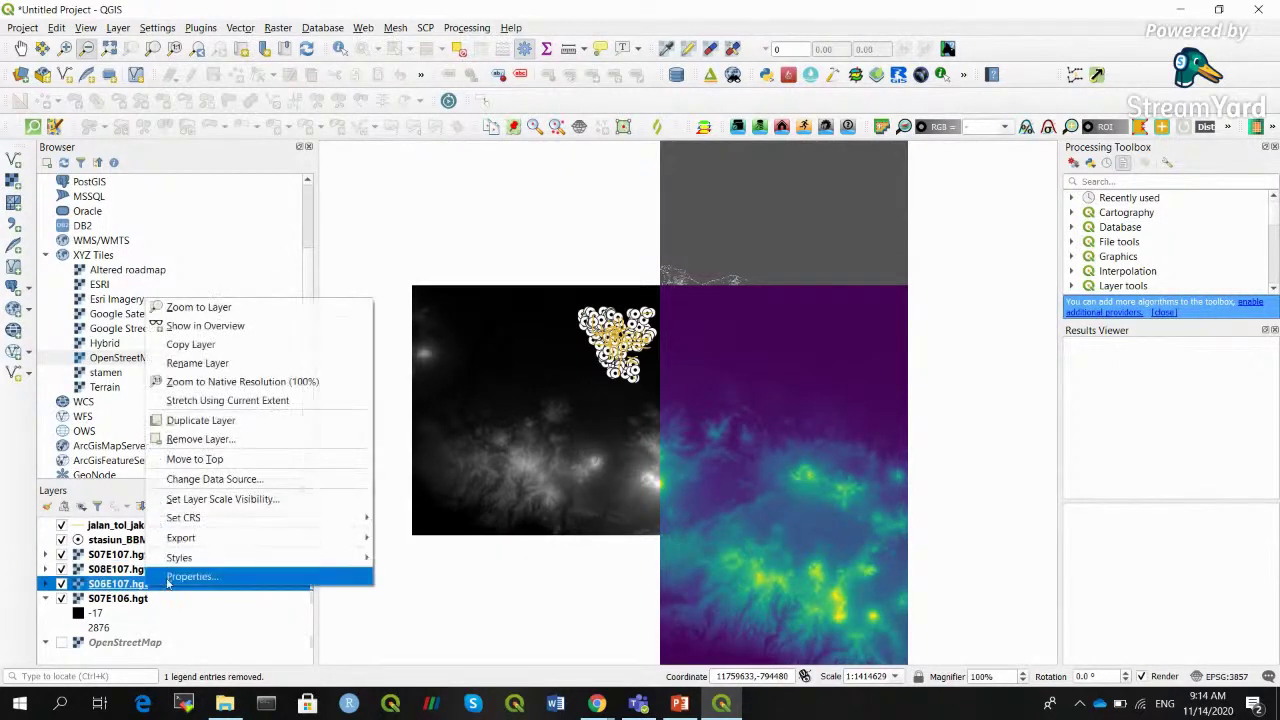
pyautogui.moveTo(220, 557)
pyautogui.click(432, 574)
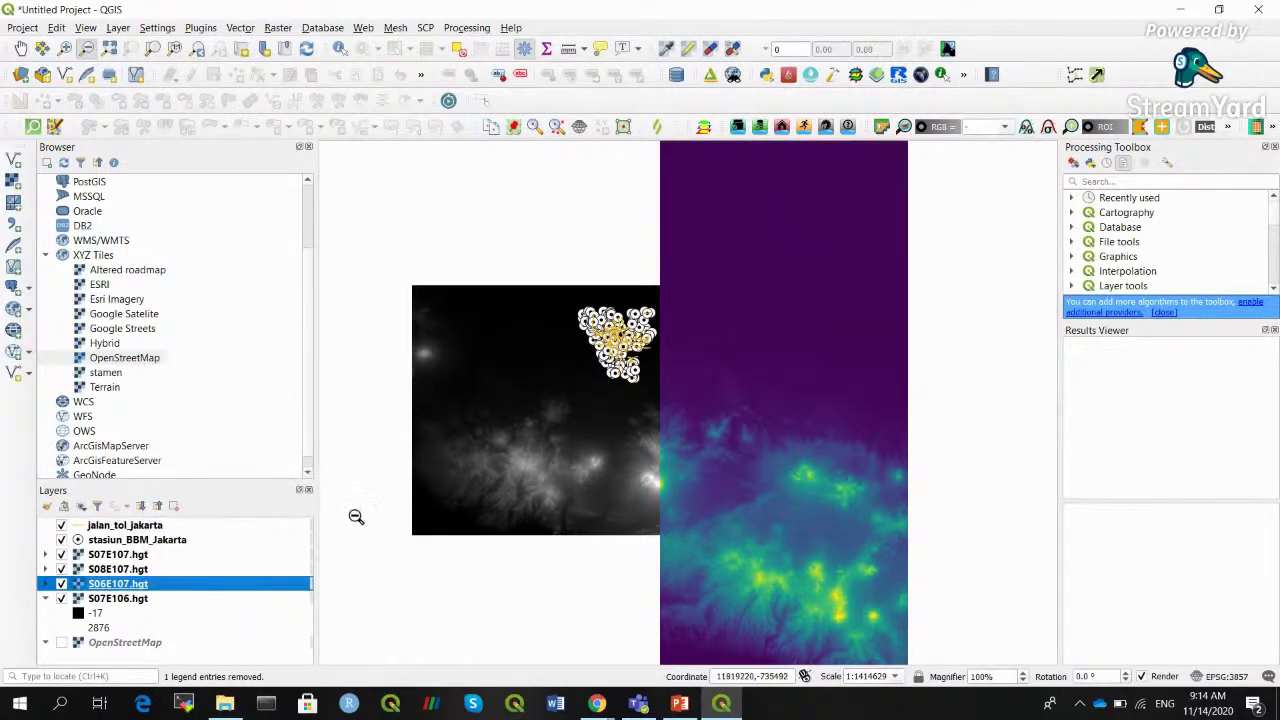
pyautogui.click(130, 598)
pyautogui.rightClick(130, 598)
pyautogui.moveTo(220, 567)
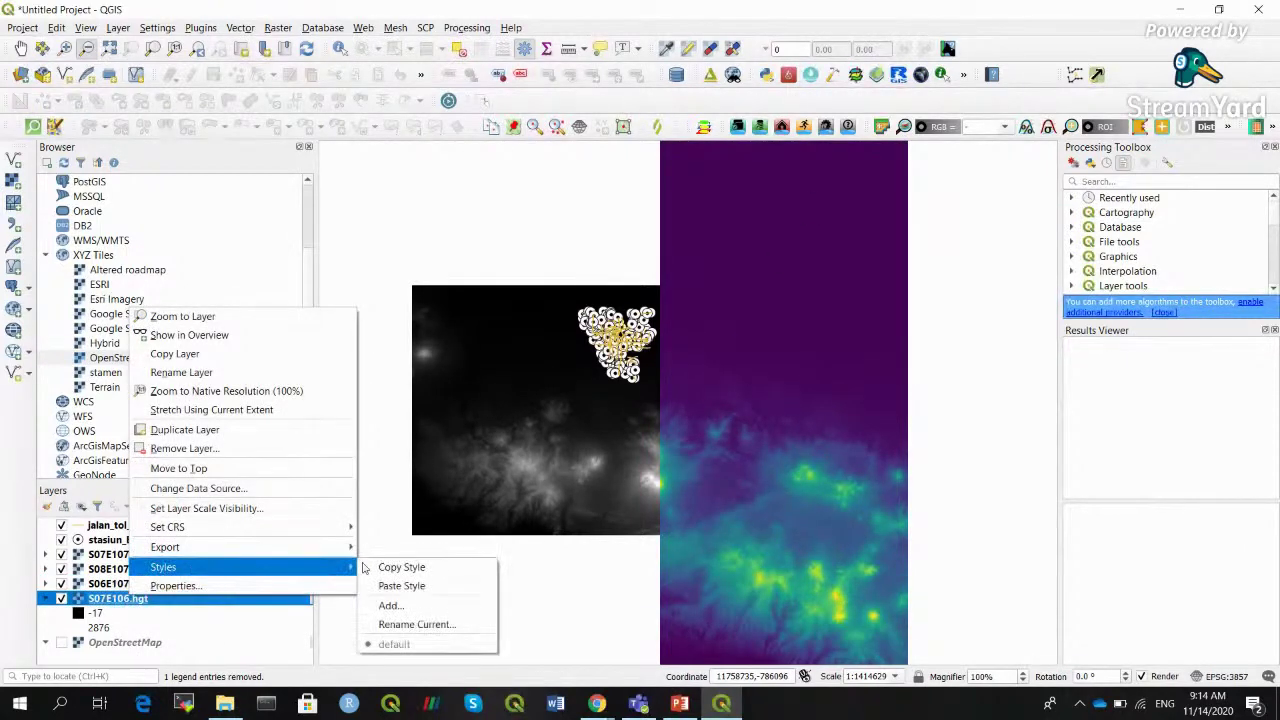
pyautogui.click(410, 586)
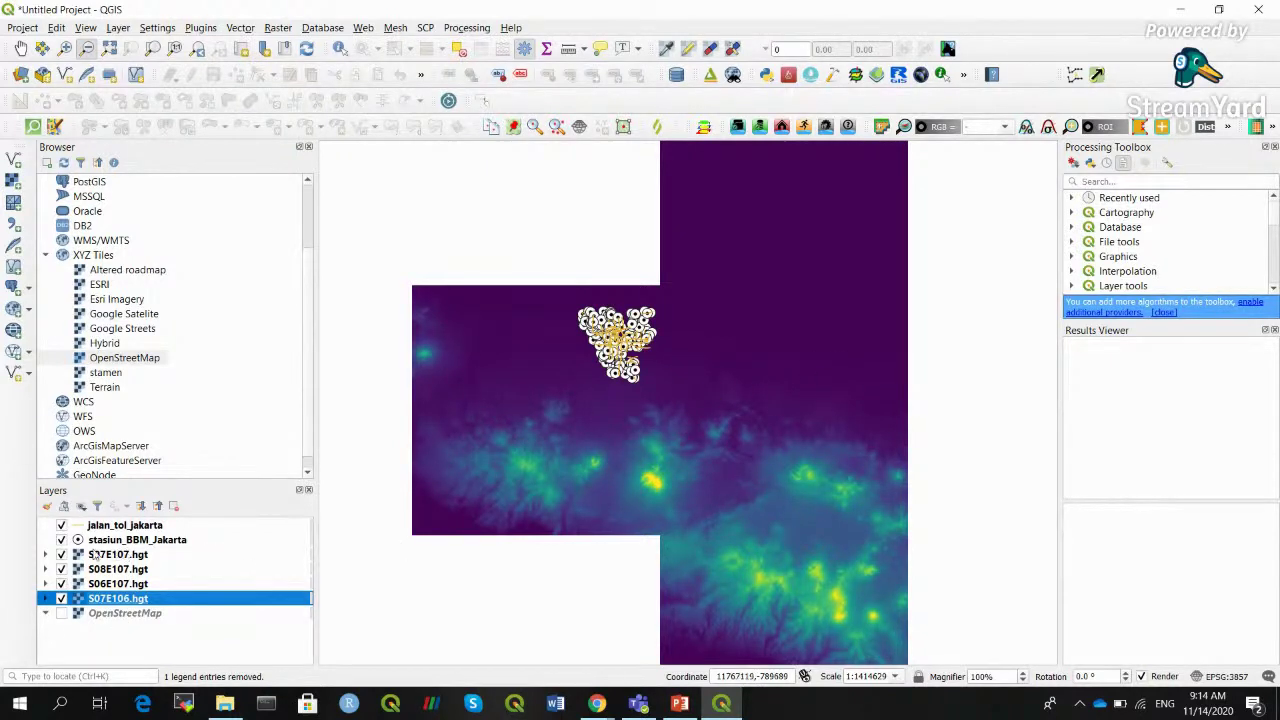
# Expand the S07E107 legend to review its classes, and reclassify the tile by equal interval into 10 classes
pyautogui.click(45, 555)
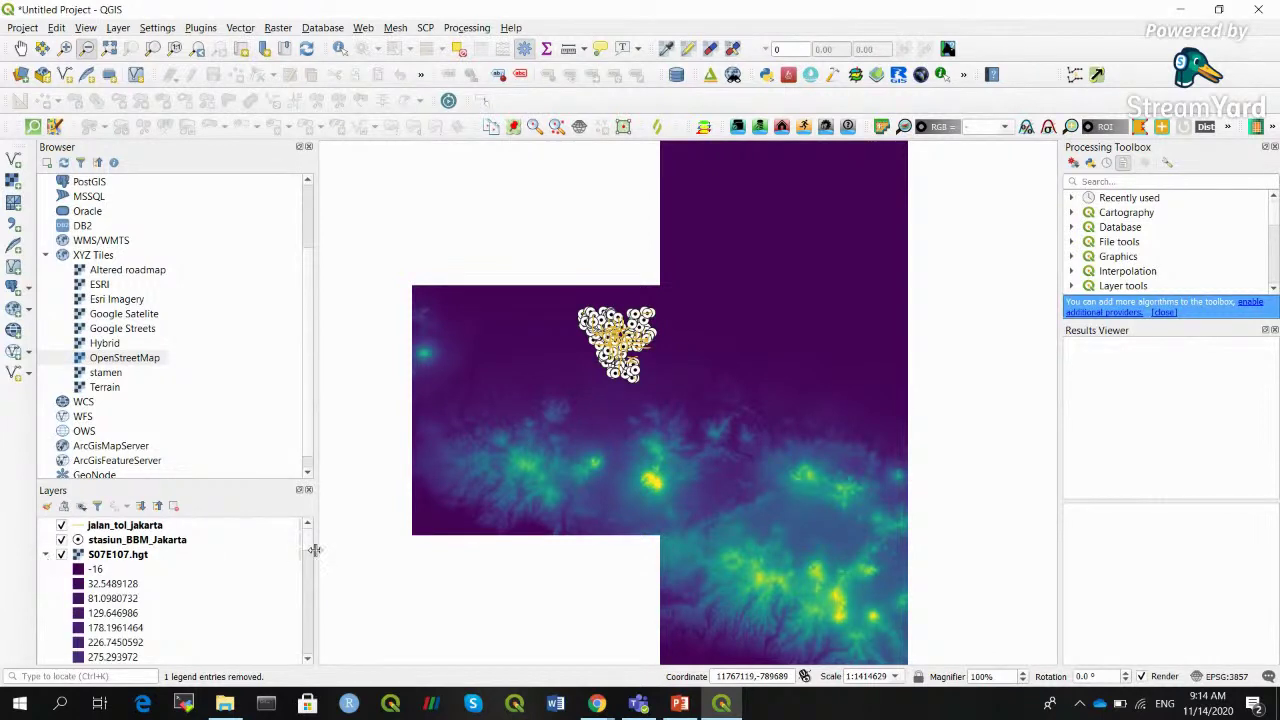
pyautogui.scroll(-4, 310, 552)
pyautogui.scroll(-7, 311, 573)
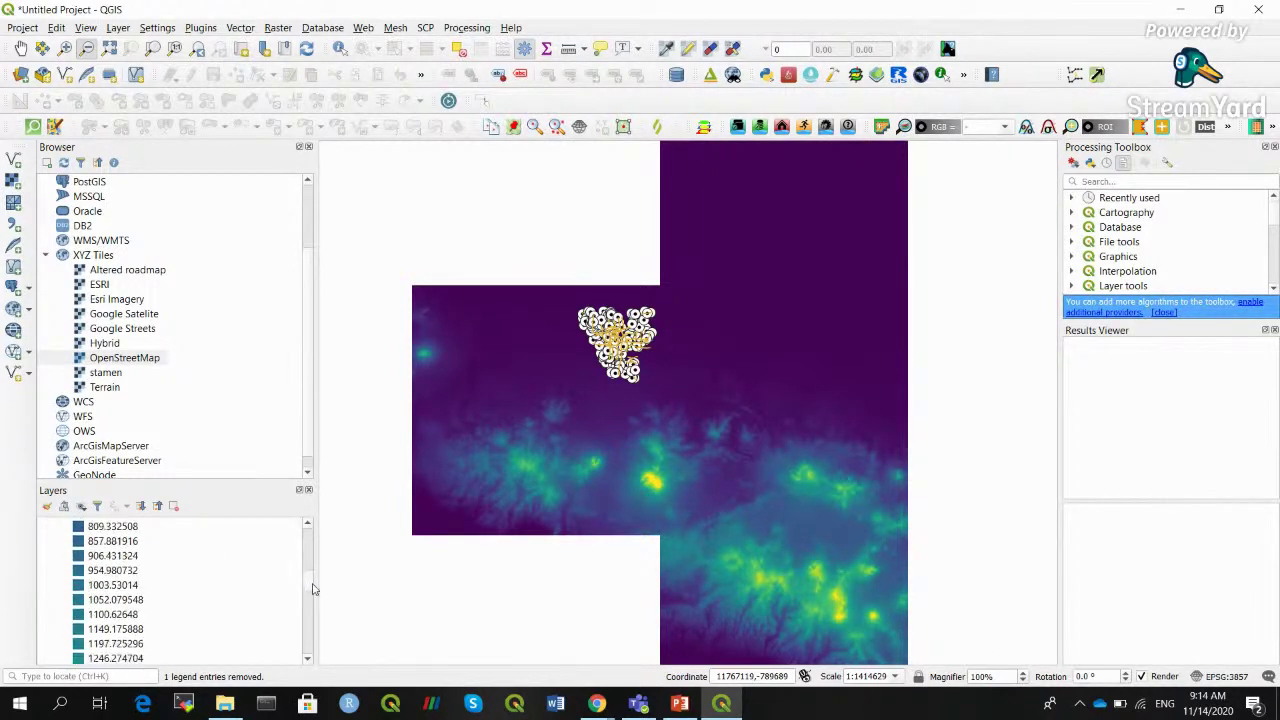
pyautogui.scroll(8, 312, 569)
pyautogui.moveTo(312, 569); pyautogui.dragTo(310, 549)
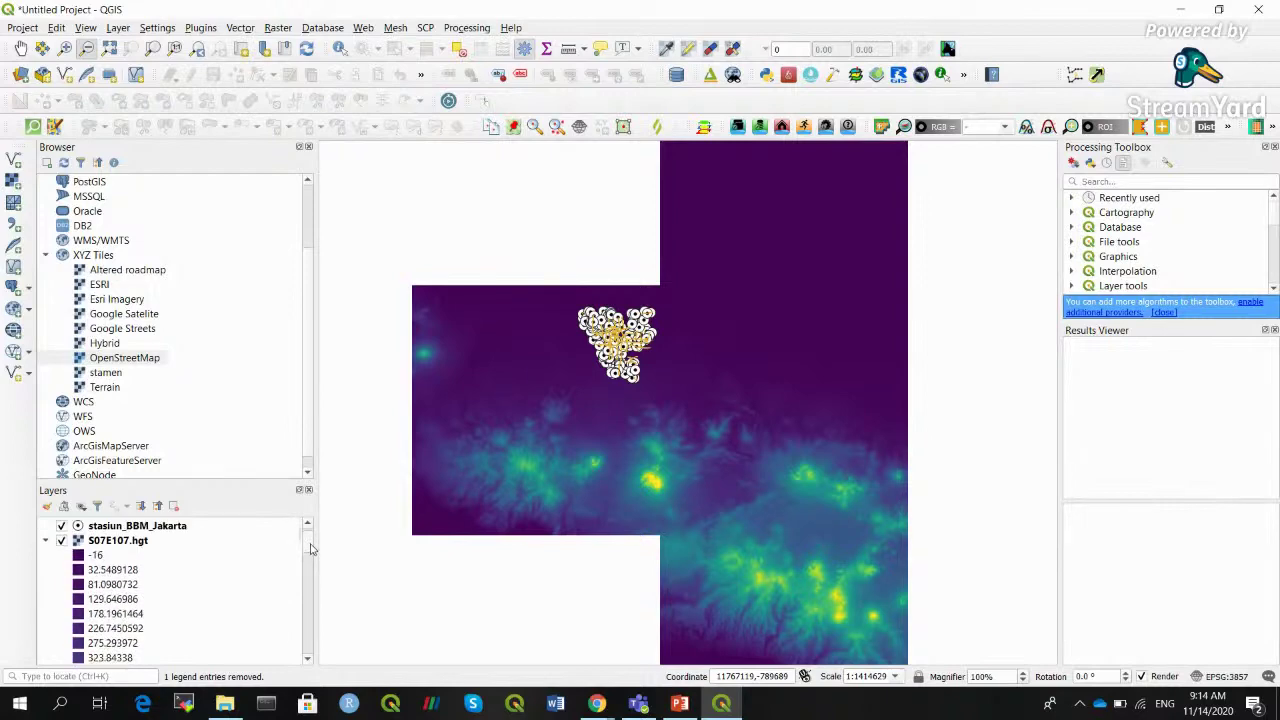
pyautogui.rightClick(137, 545)
pyautogui.click(165, 529)
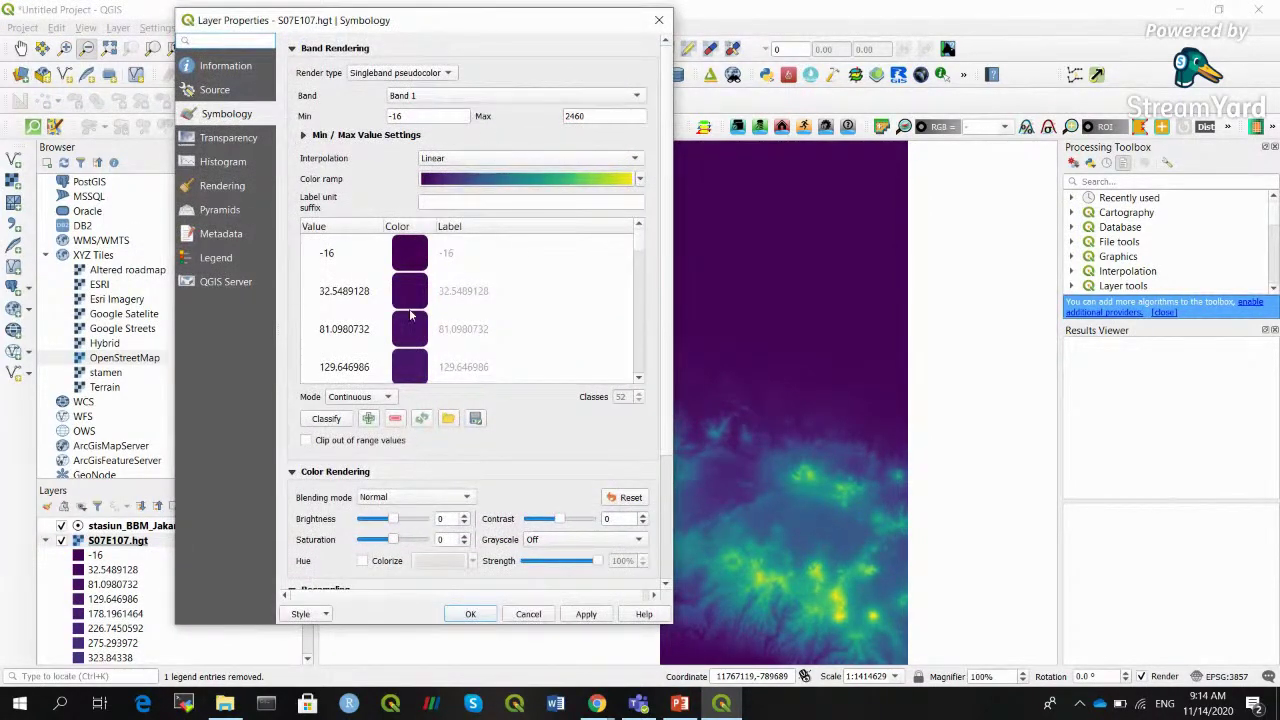
pyautogui.click(362, 395)
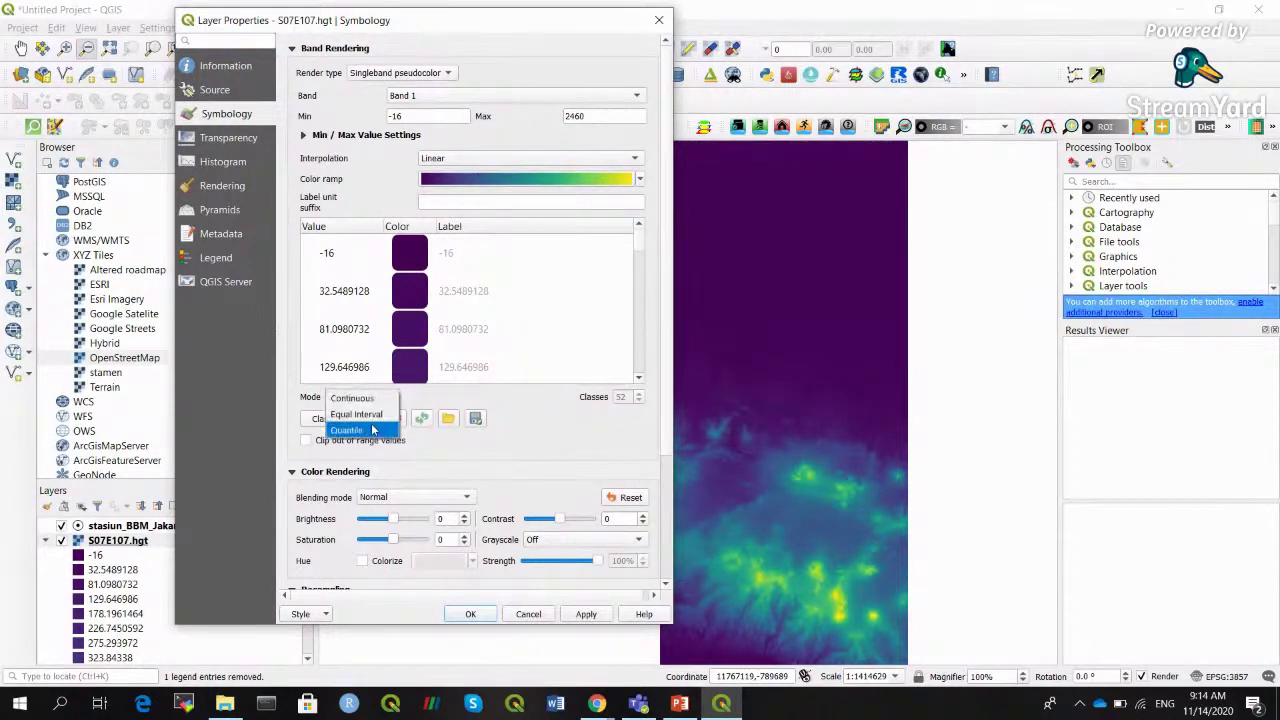
pyautogui.click(376, 415)
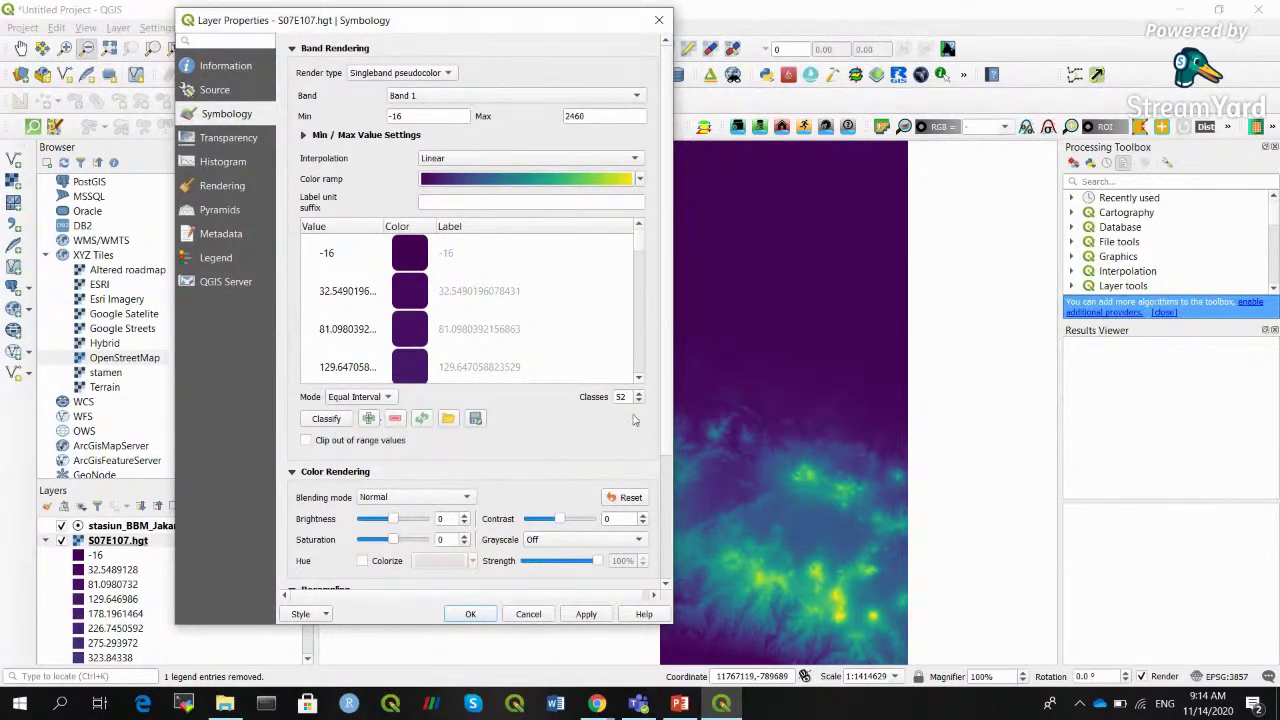
pyautogui.write('10')
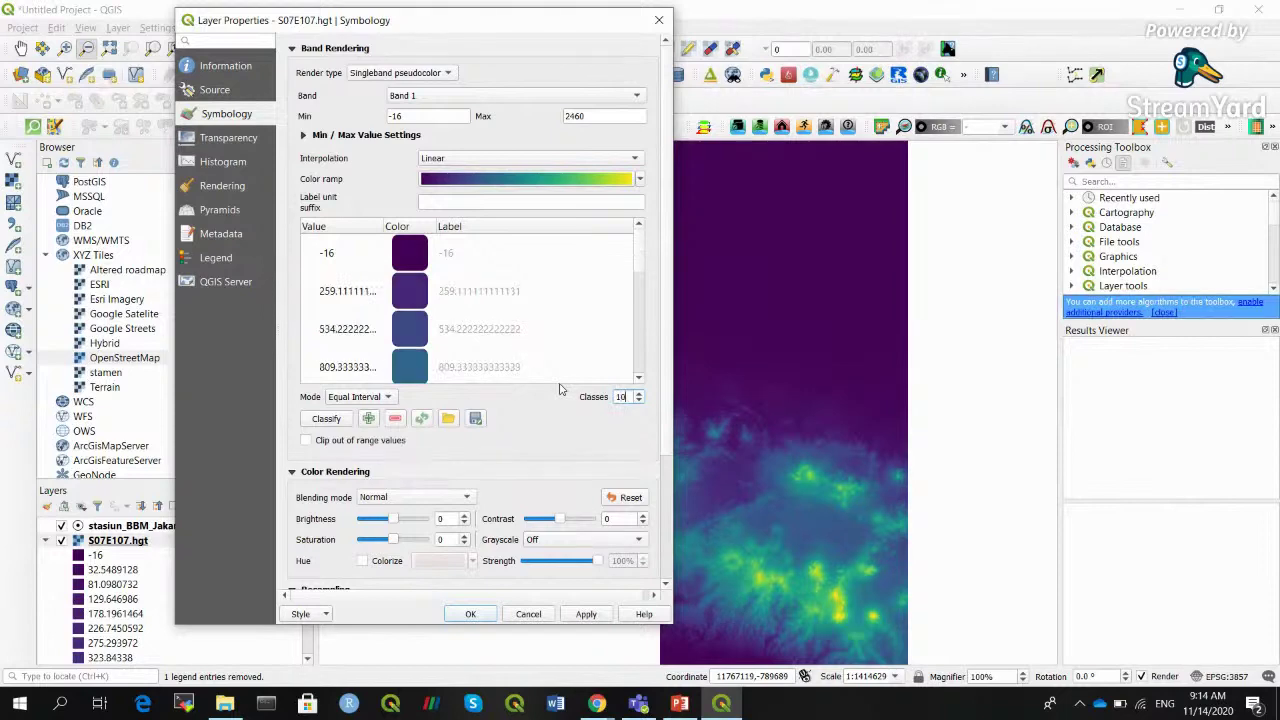
pyautogui.click(586, 614)
pyautogui.click(470, 614)
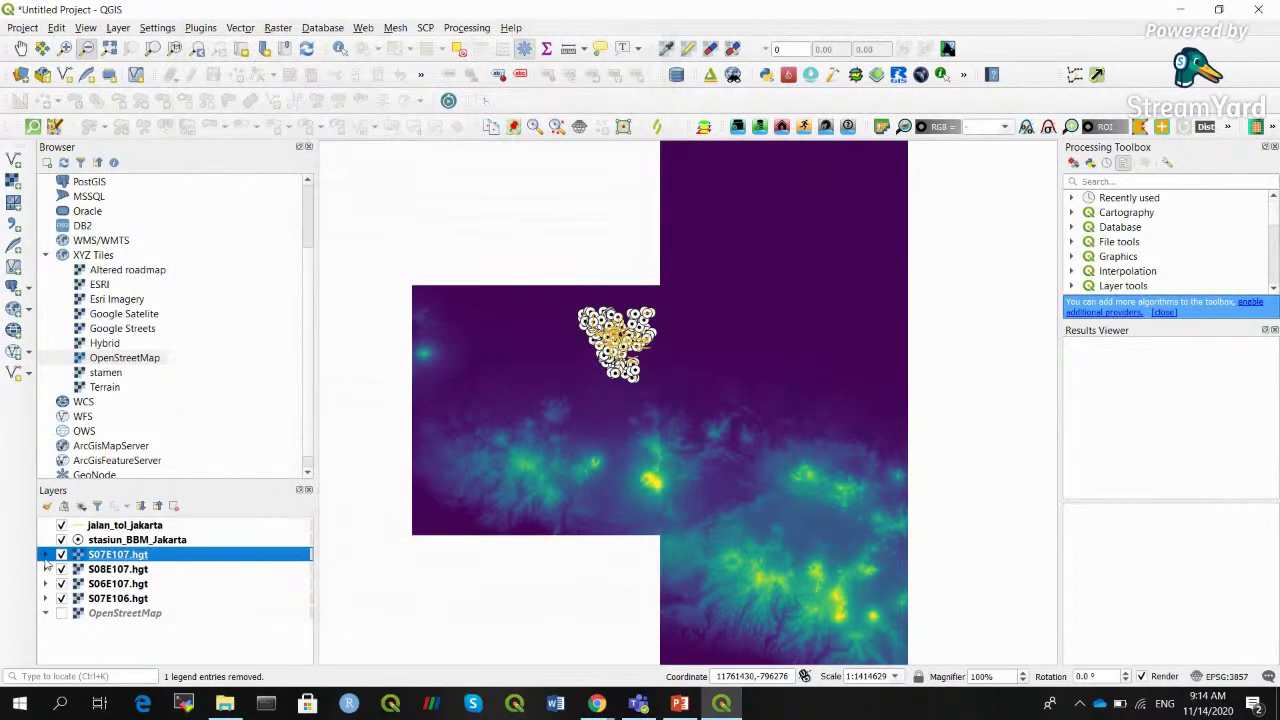
# Reduce the S07E107 tile's classification to 9 classes and check the class values in its expanded legend
pyautogui.click(45, 554)
pyautogui.rightClick(152, 556)
pyautogui.click(196, 542)
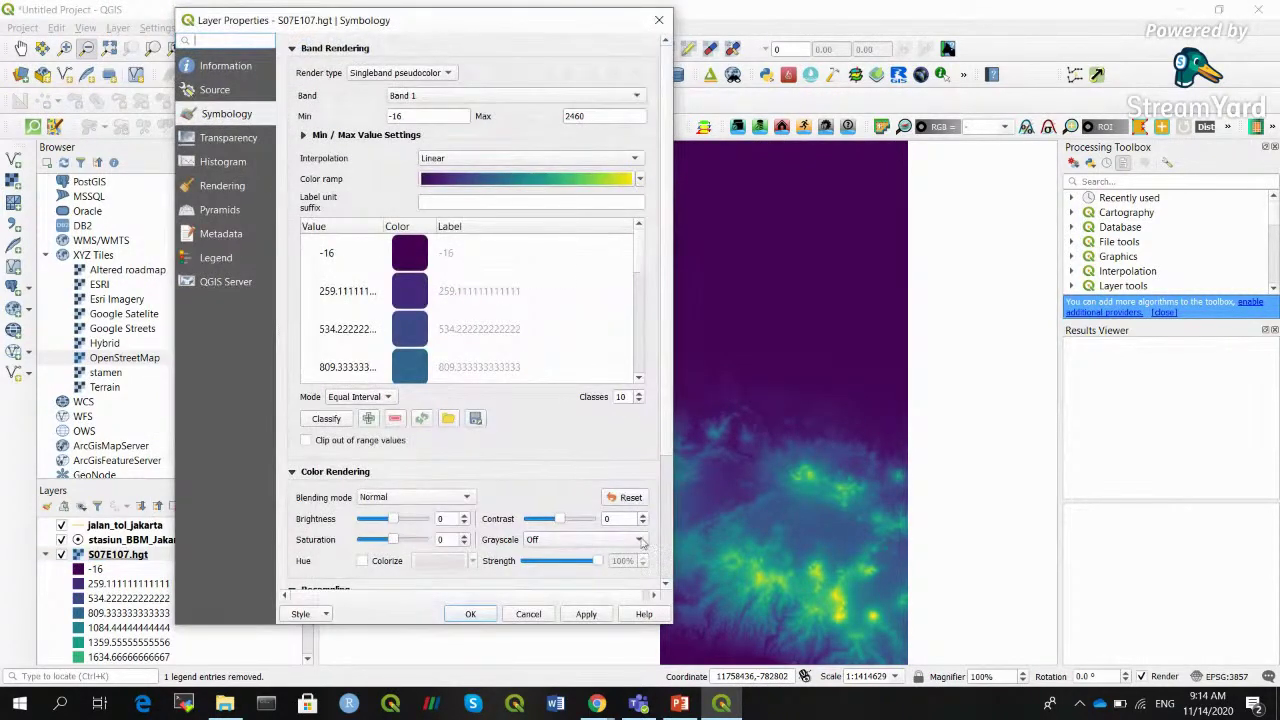
pyautogui.click(638, 401)
pyautogui.click(638, 401)
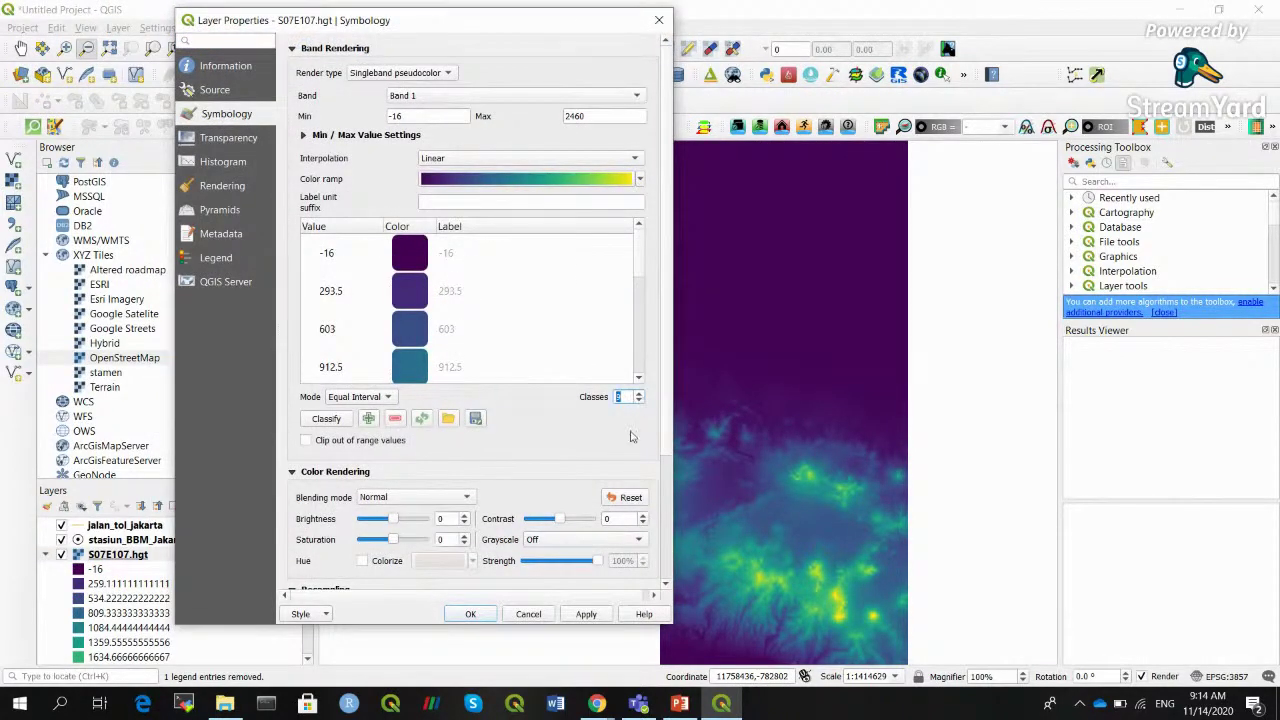
pyautogui.click(584, 614)
pyautogui.click(470, 614)
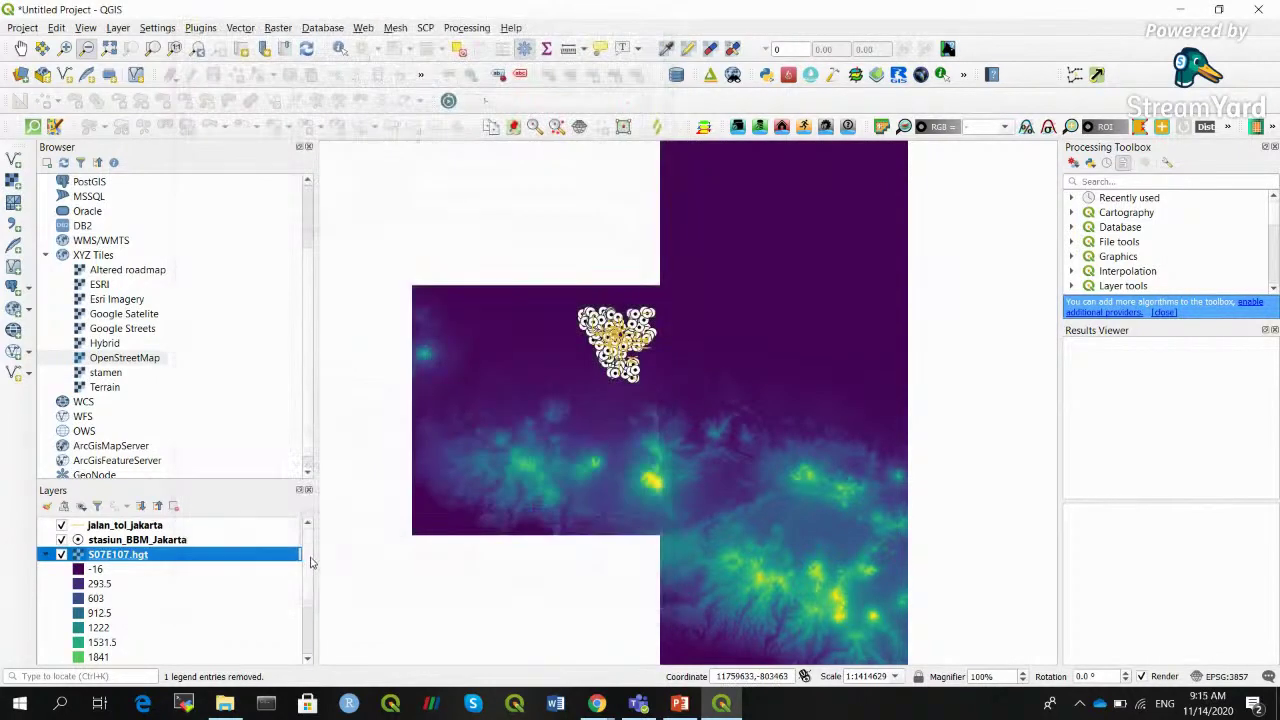
pyautogui.scroll(-5, 310, 565)
pyautogui.scroll(4, 312, 570)
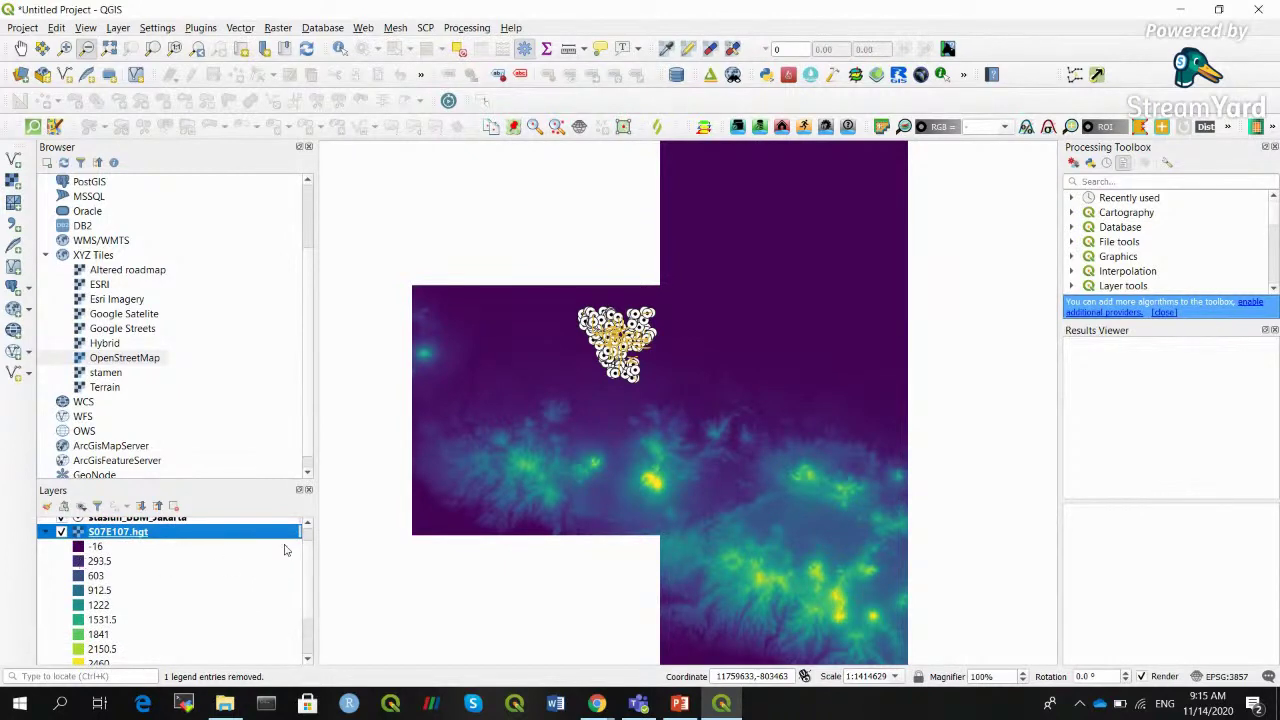
pyautogui.scroll(1, 310, 568)
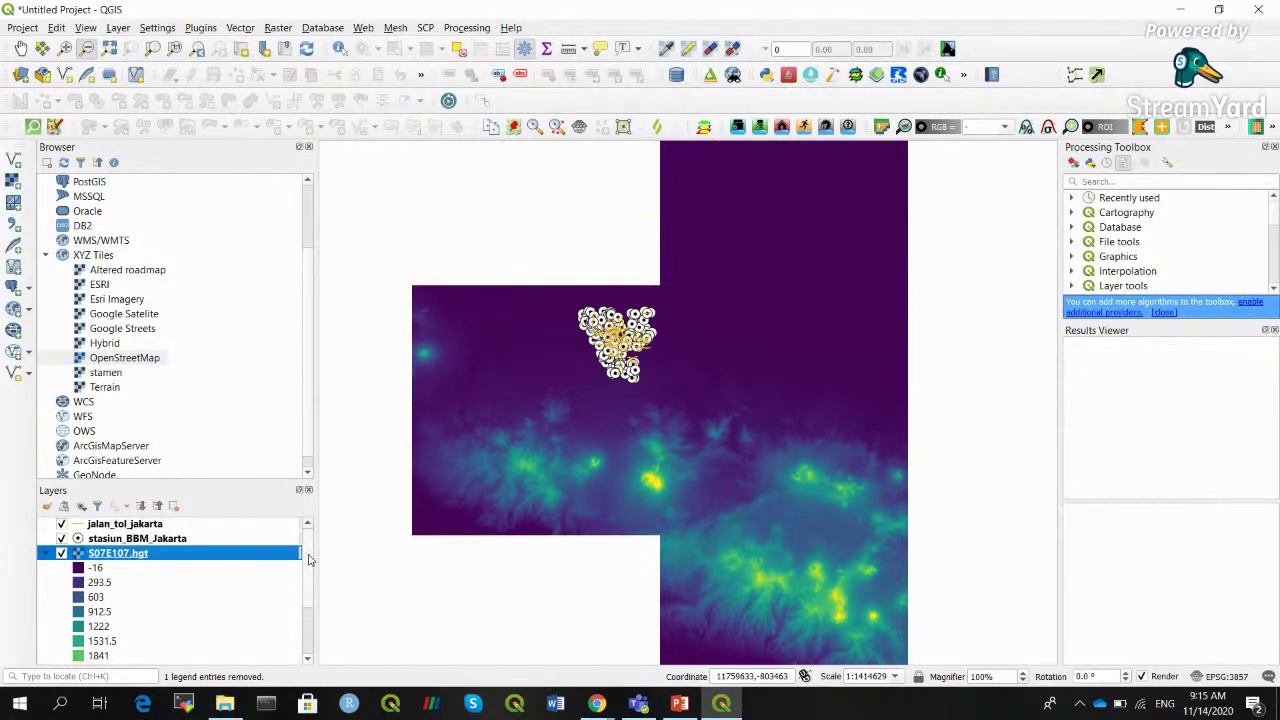
pyautogui.scroll(-1, 310, 565)
pyautogui.scroll(-2, 310, 577)
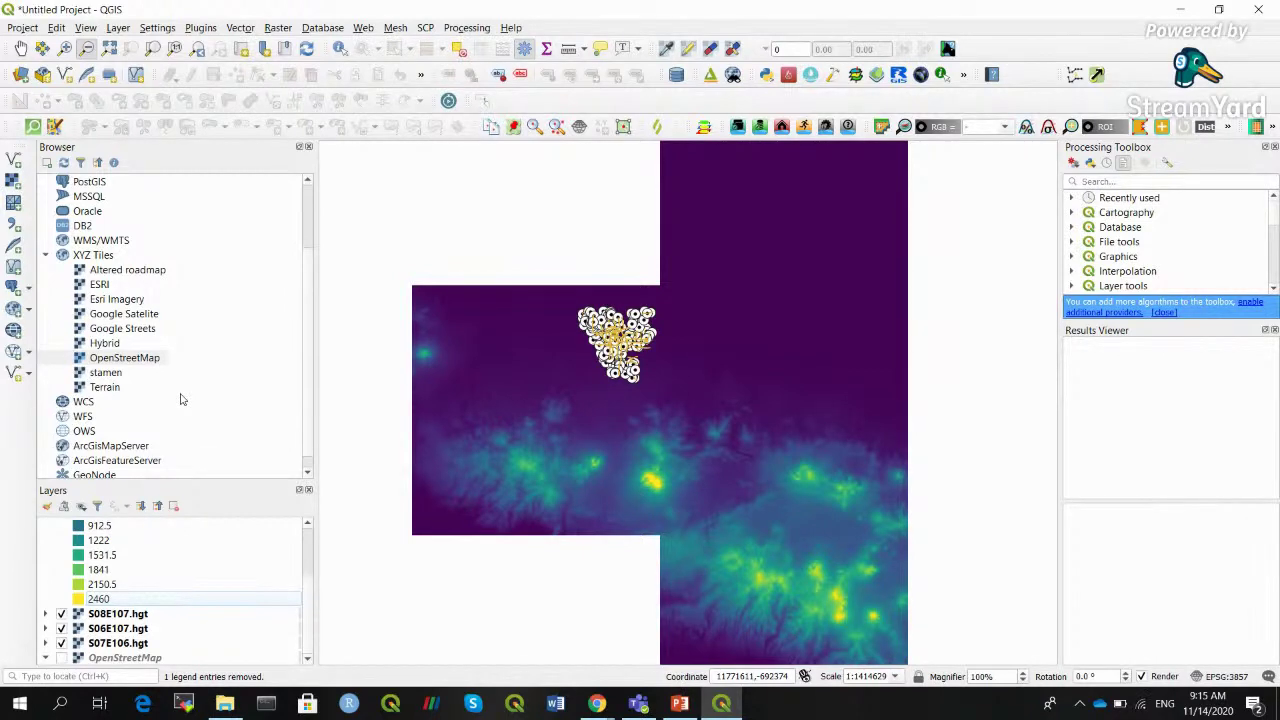
# Switch to the PowerPoint presentation and start the slide show from slide 13, "2. Vector Data Manipulation"
pyautogui.click(681, 703)
pyautogui.moveTo(89, 400); pyautogui.dragTo(87, 470)
pyautogui.click(47, 437)
pyautogui.click(47, 472)
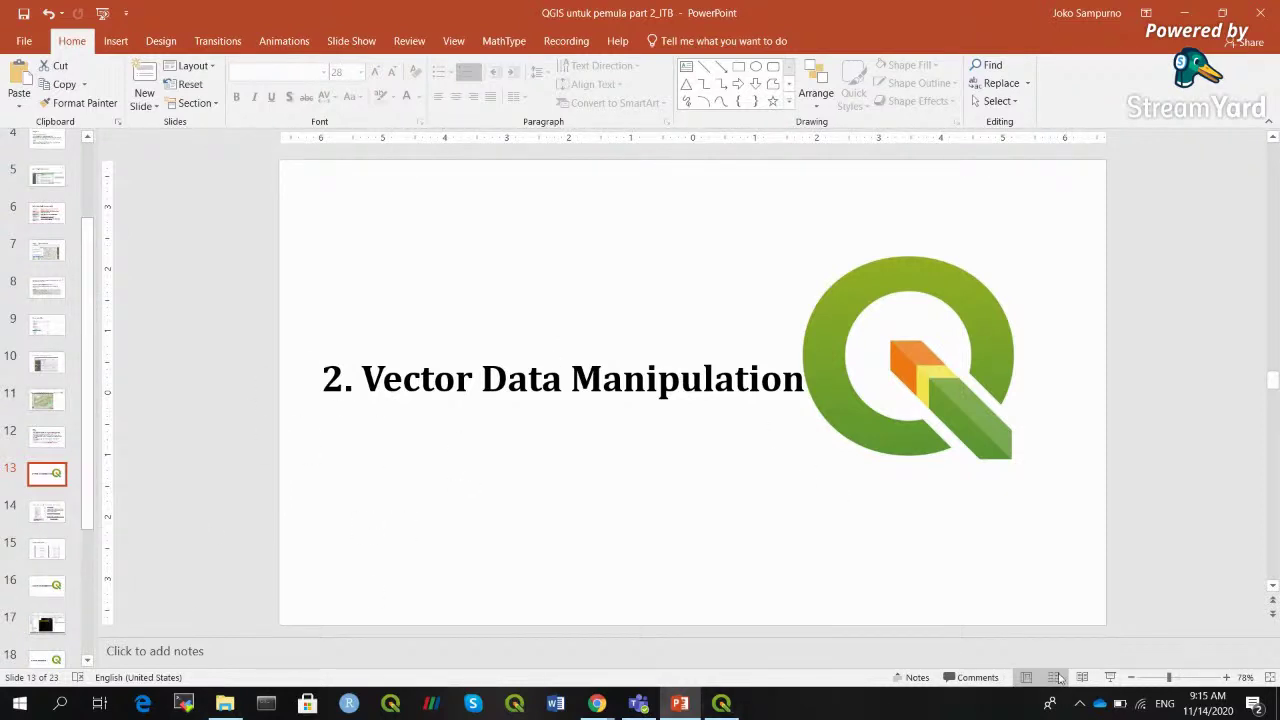
pyautogui.click(1110, 677)
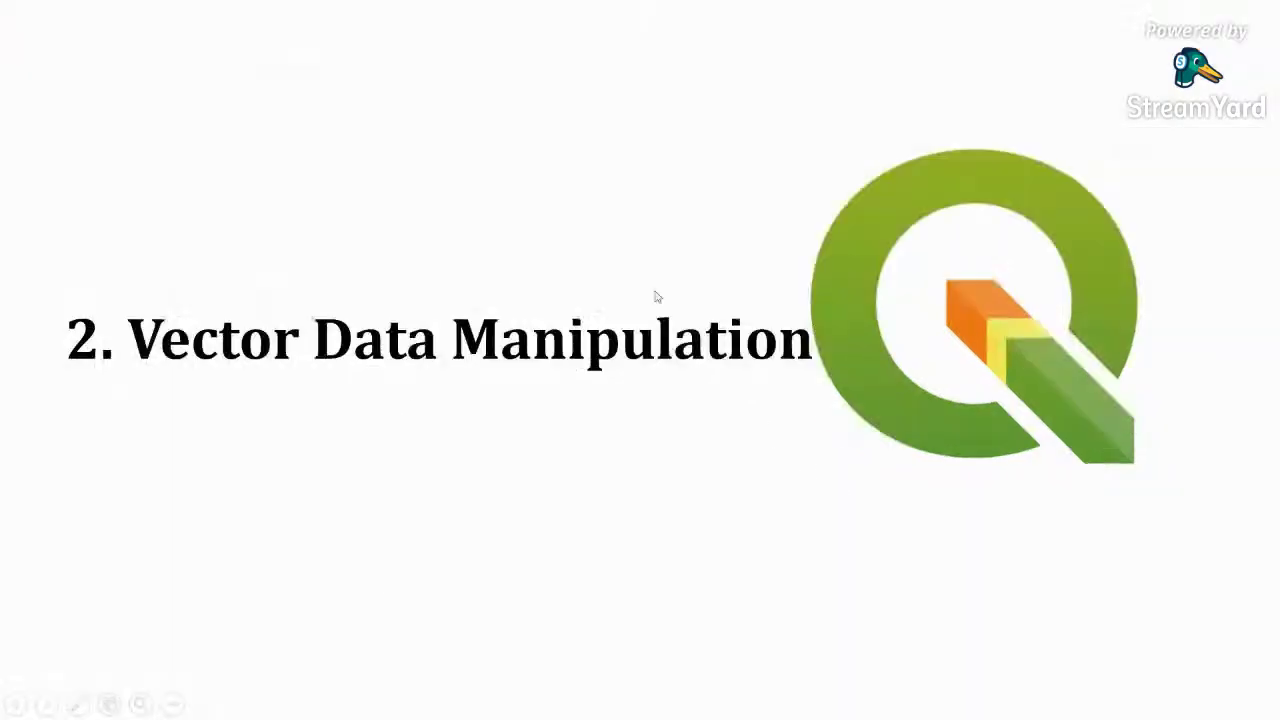
# Advance the slide show to the slide about Toggle Editing and the digitizing toolbars
pyautogui.click(610, 435)
pyautogui.press('Left')
pyautogui.click(610, 435)
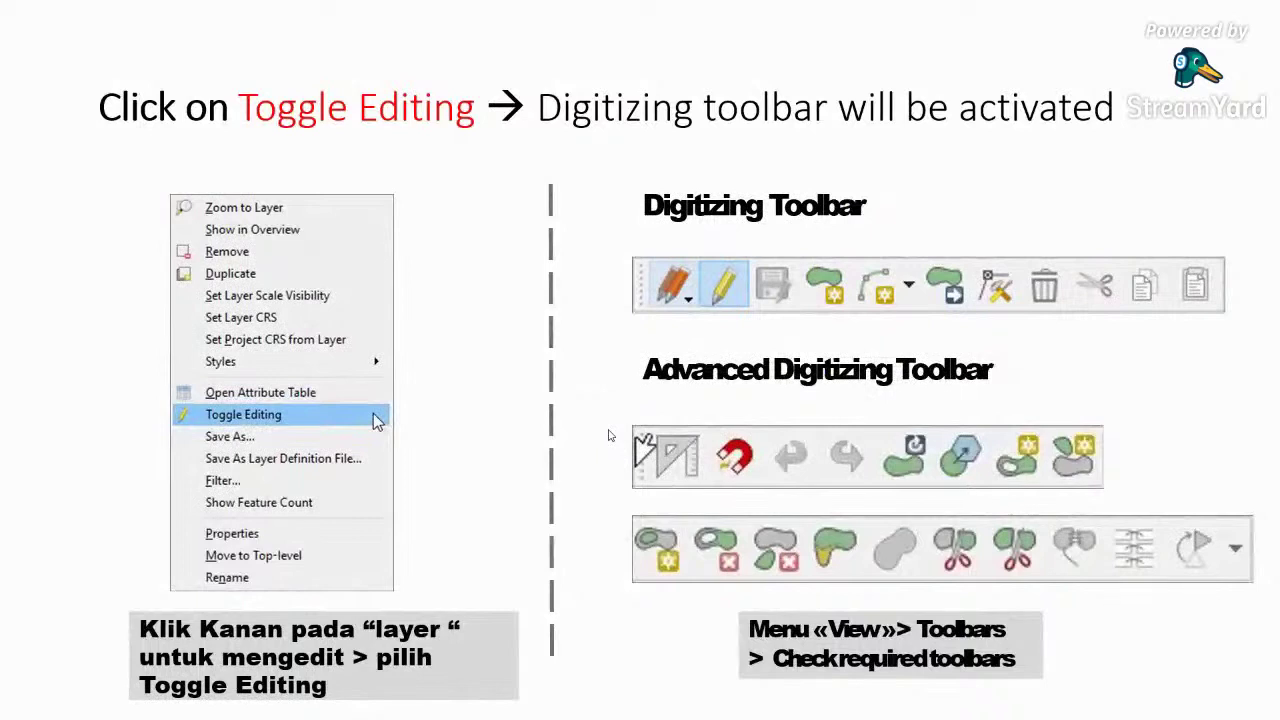
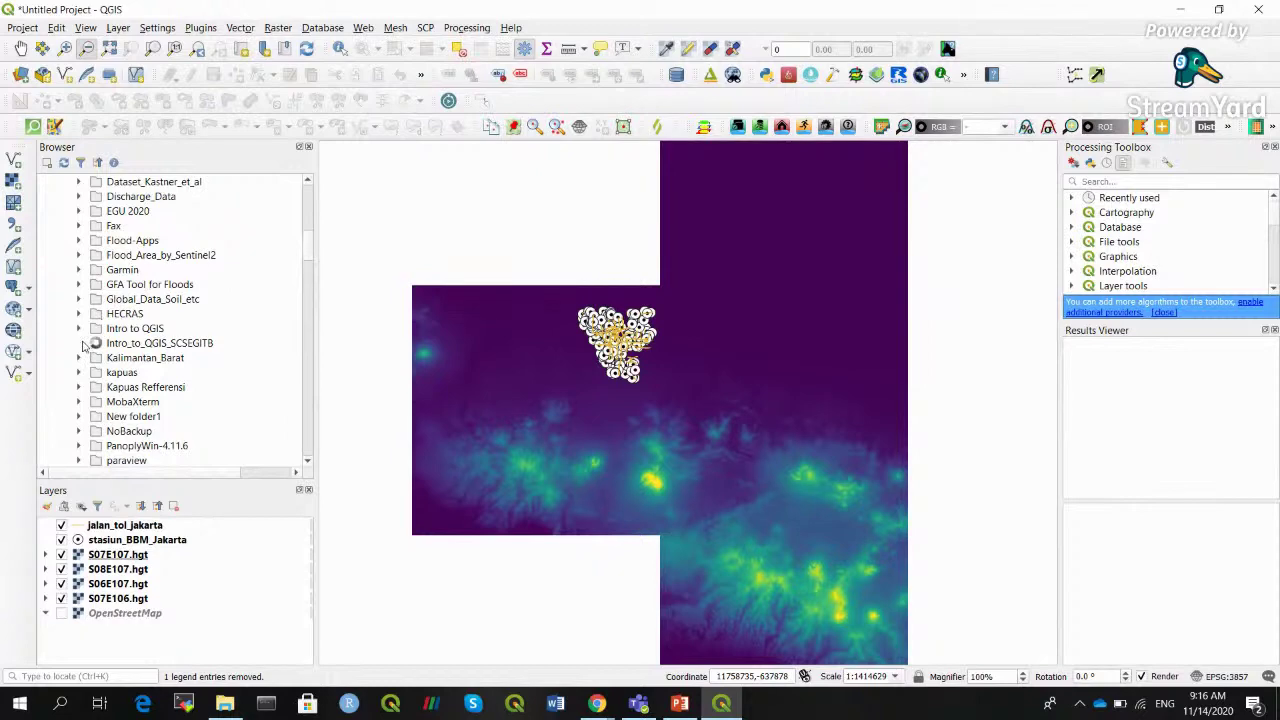
# Add the INDONESIA_KAB shapefile from SHP_Indonesia_kabupaten.zip to the map
pyautogui.moveTo(310, 245); pyautogui.dragTo(310, 285)
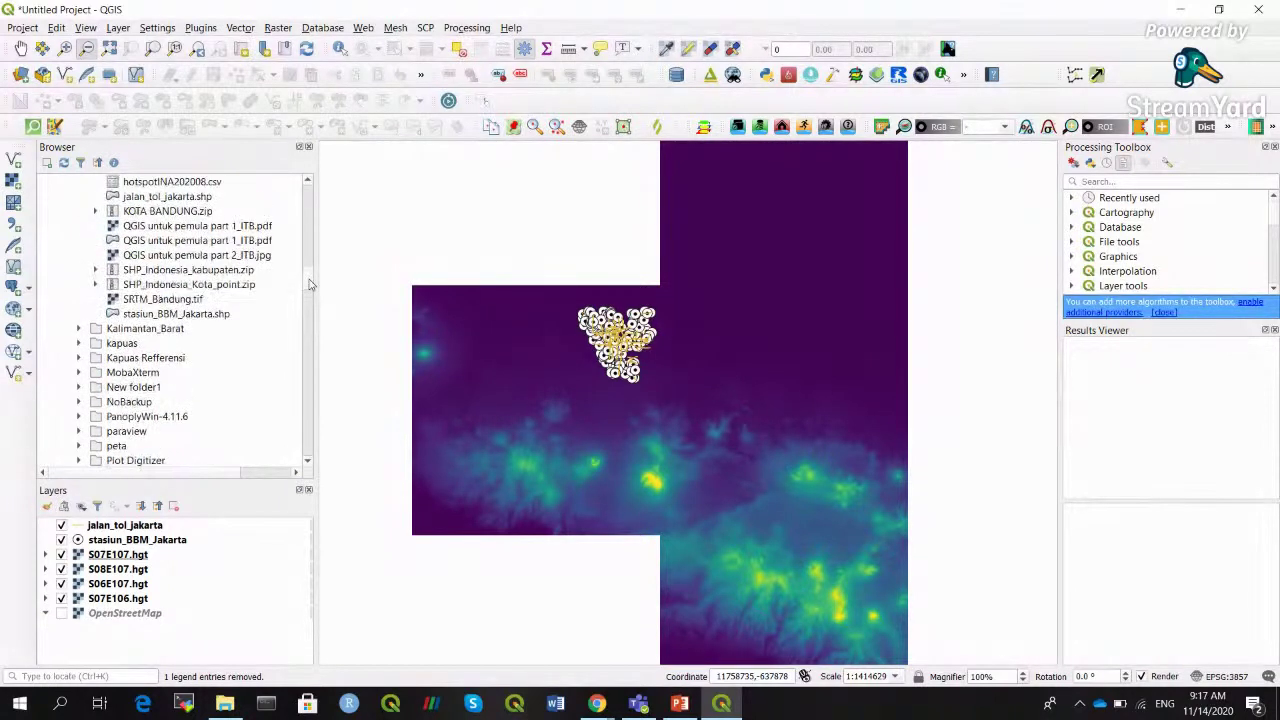
pyautogui.click(96, 270)
pyautogui.click(190, 285)
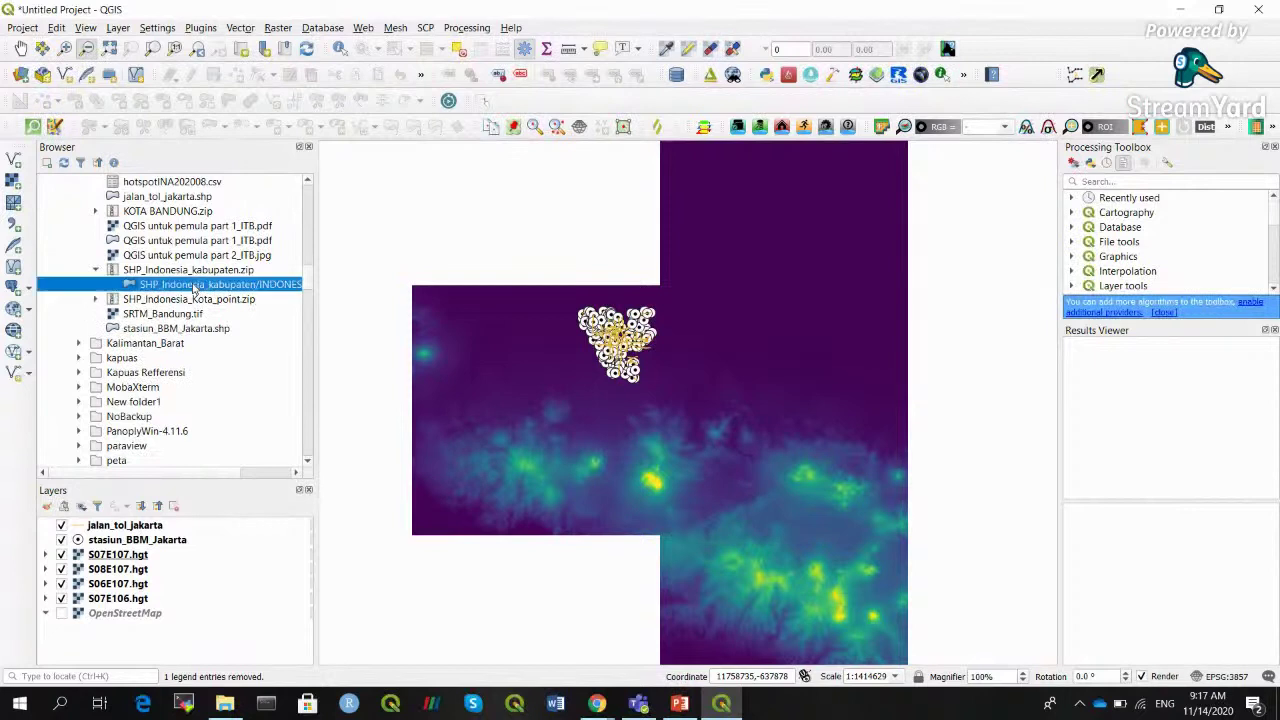
pyautogui.moveTo(175, 287); pyautogui.dragTo(520, 325)
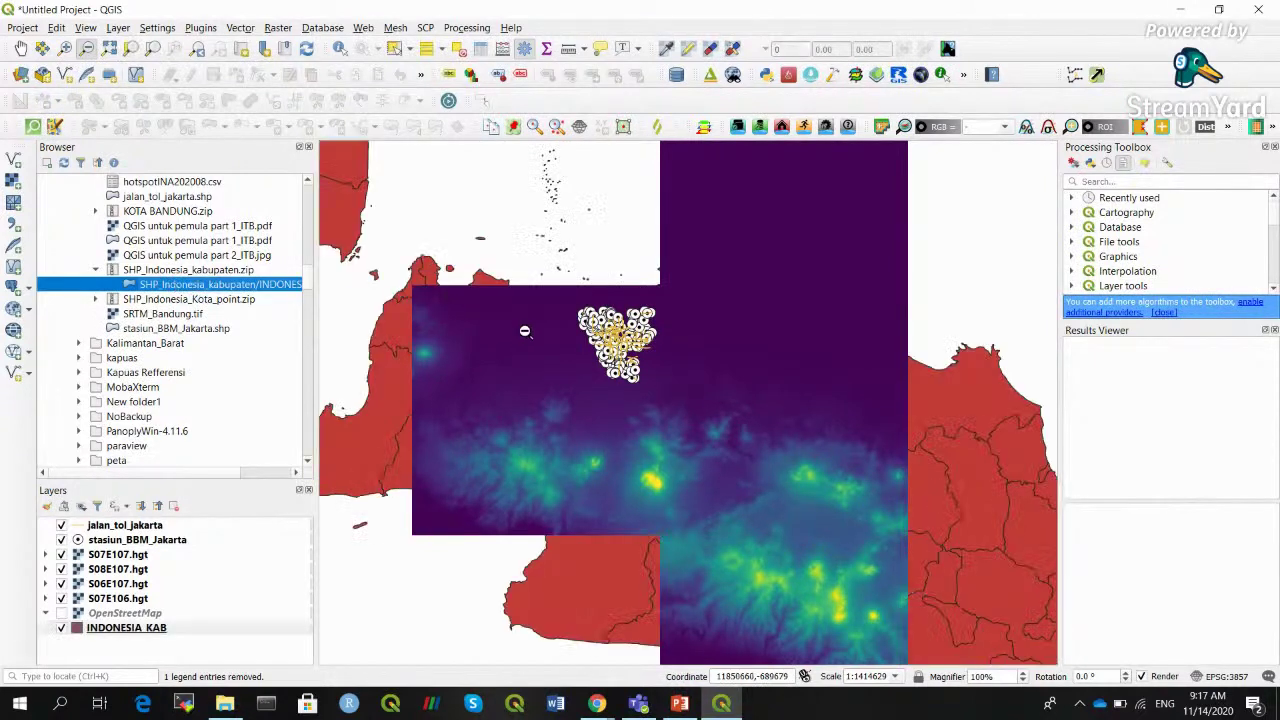
# Add IND_KOT_point.shp from SHP_Indonesia_Kota_point.zip to the map, widening the browser area to read the full file names
pyautogui.click(96, 300)
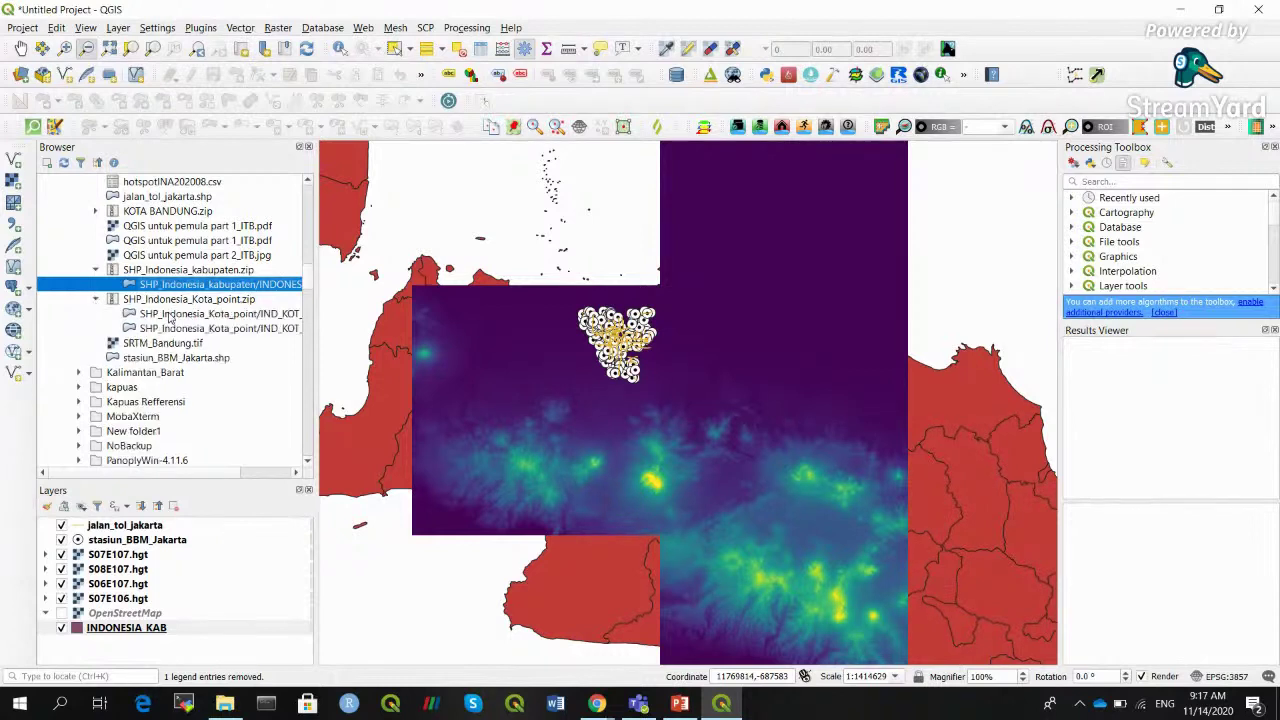
pyautogui.click(170, 316)
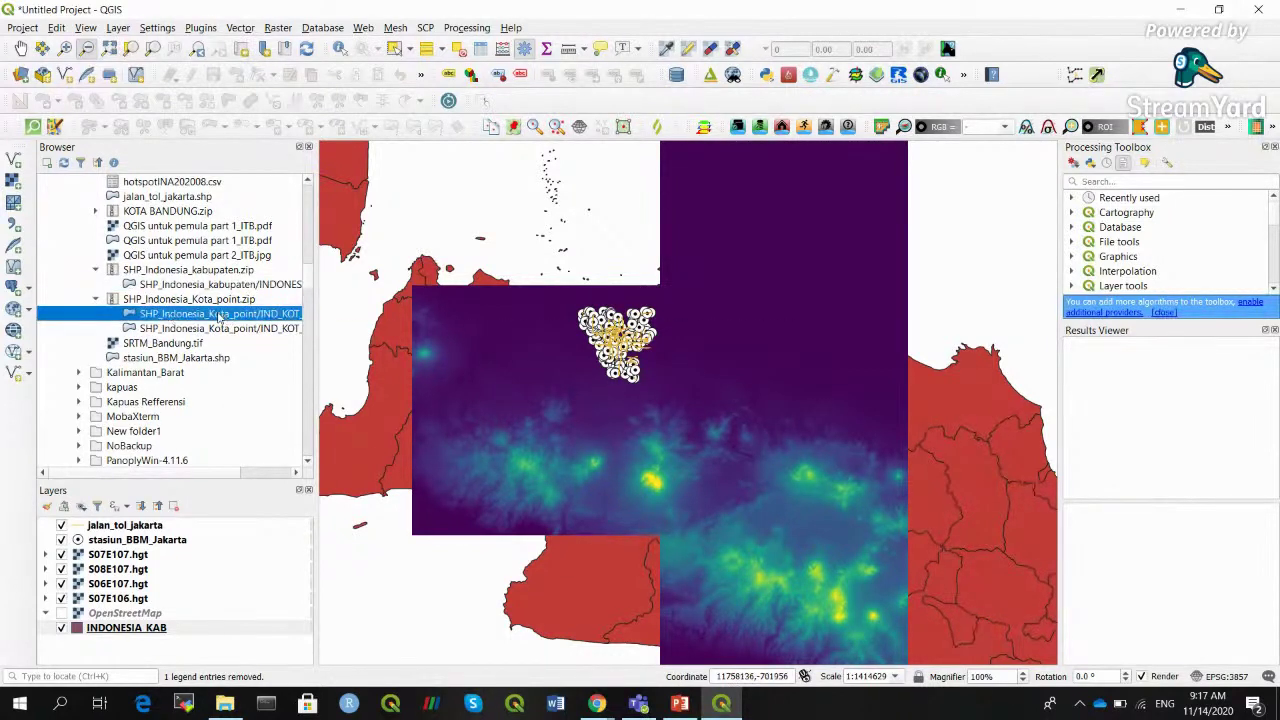
pyautogui.moveTo(314, 260); pyautogui.dragTo(378, 258)
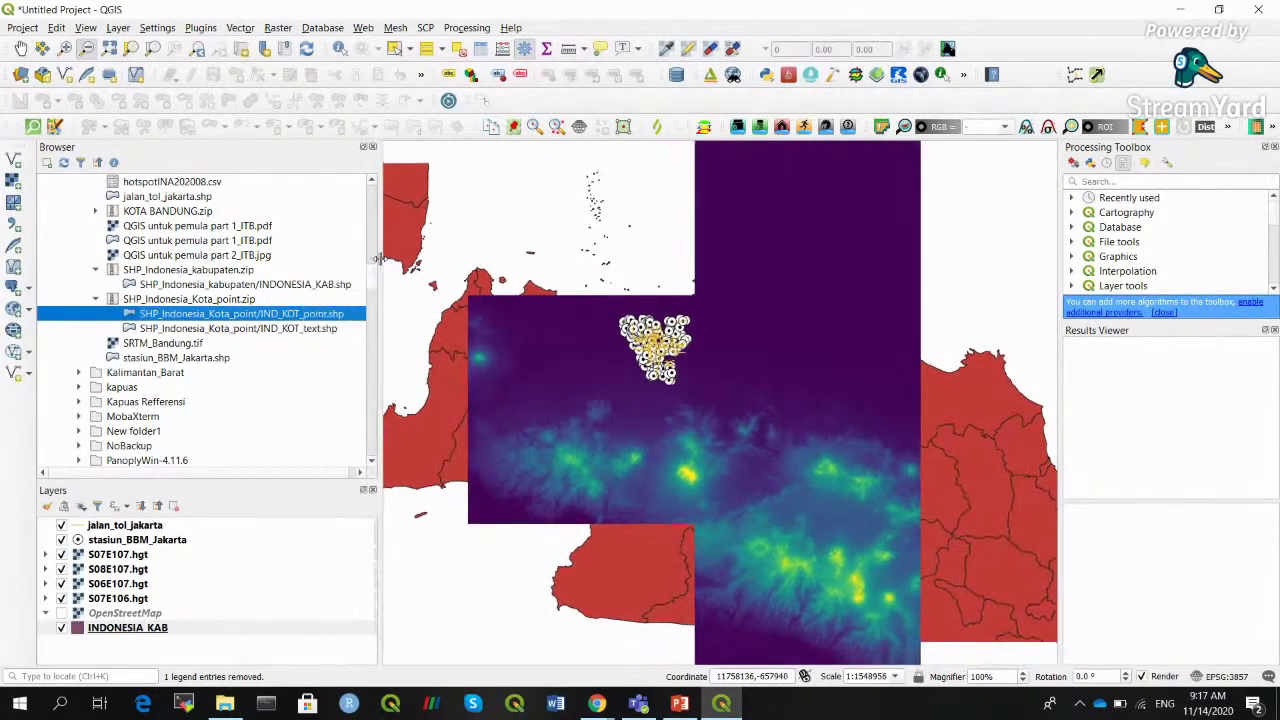
pyautogui.moveTo(282, 314); pyautogui.dragTo(622, 328)
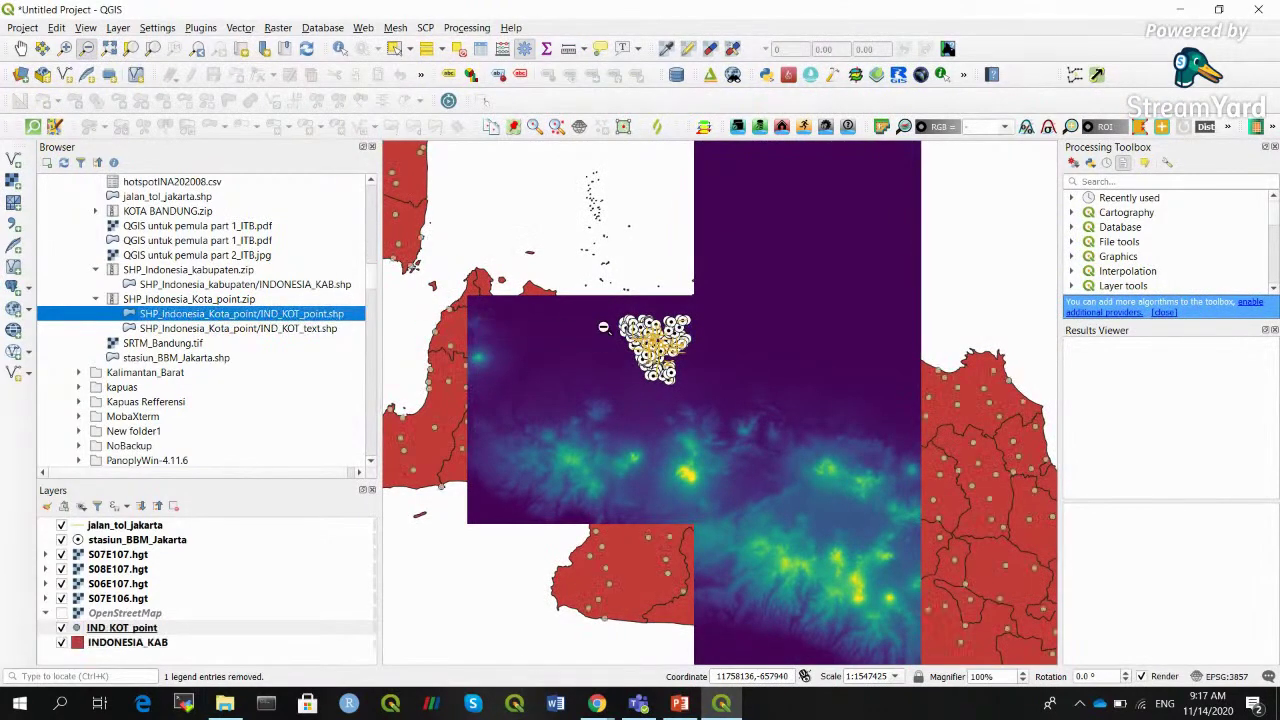
# Move IND_KOT_point directly above stasiun_BBM_Jakarta and INDONESIA_KAB above the SRTM tiles in the layer order
pyautogui.click(157, 630)
pyautogui.moveTo(157, 632); pyautogui.dragTo(165, 541)
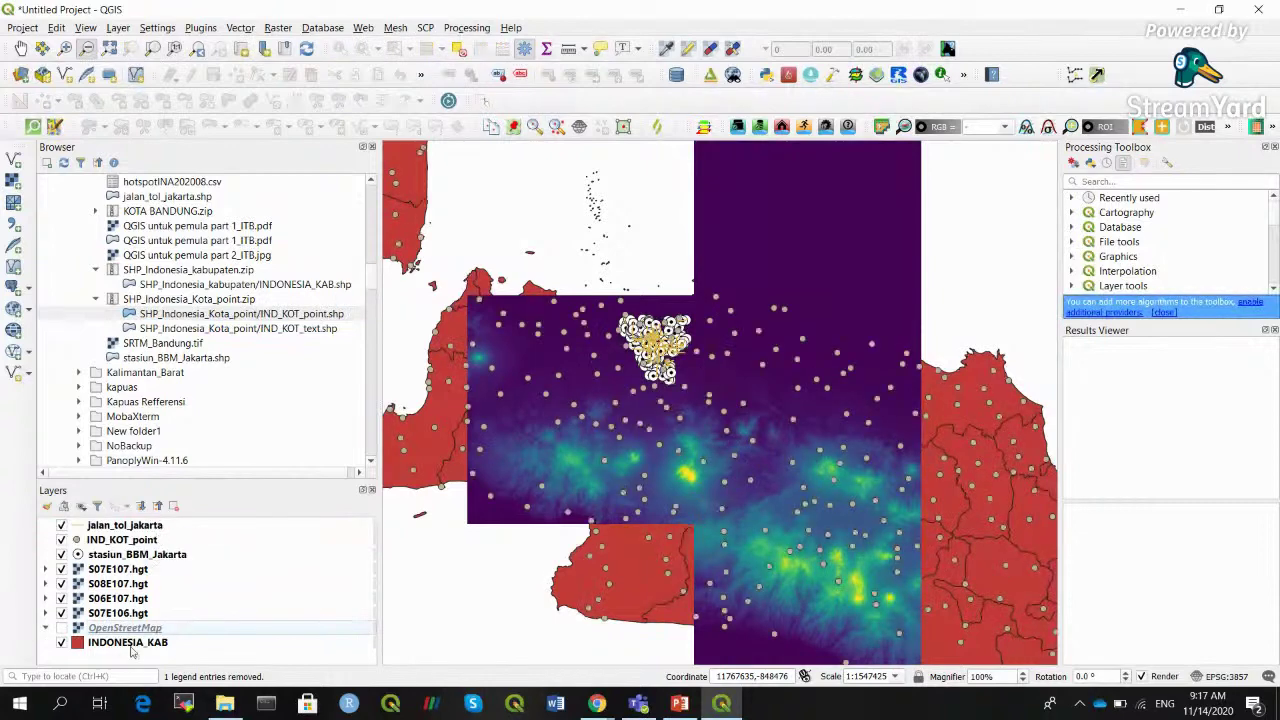
pyautogui.moveTo(128, 645); pyautogui.dragTo(122, 562)
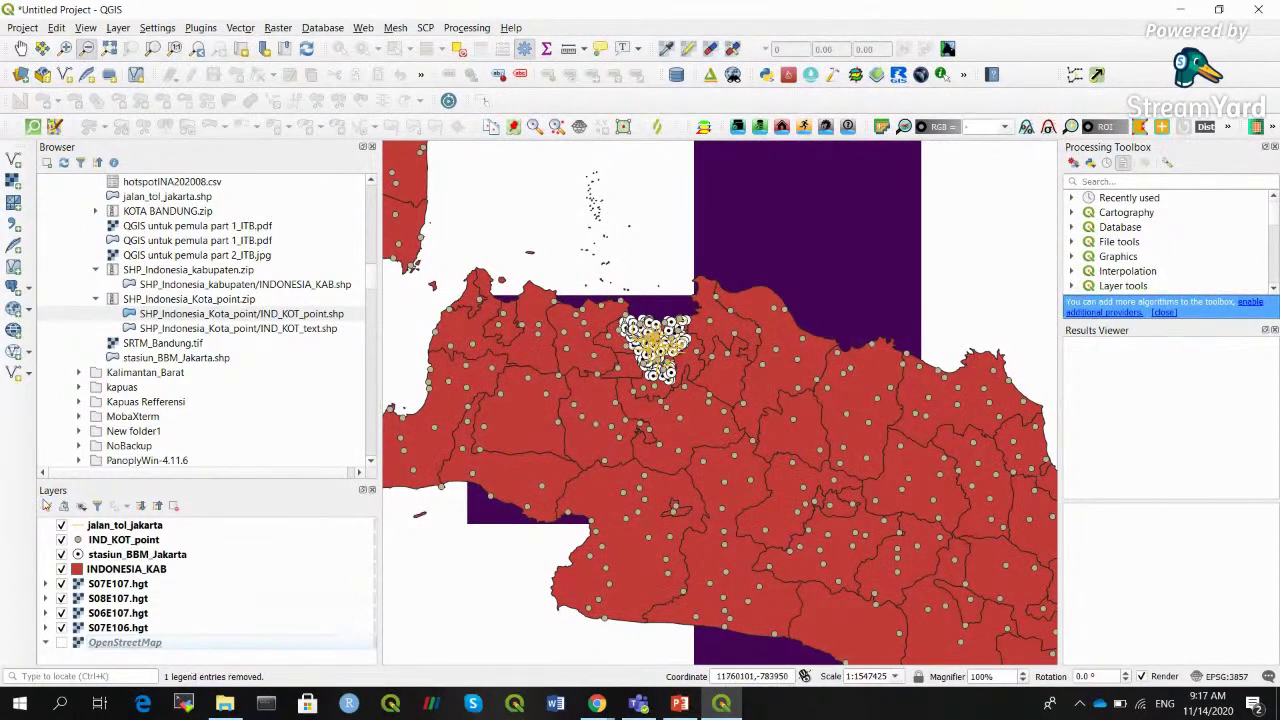
# Reorder the point layers so that stasiun_BBM_Jakarta lies above IND_KOT_point
pyautogui.click(138, 527)
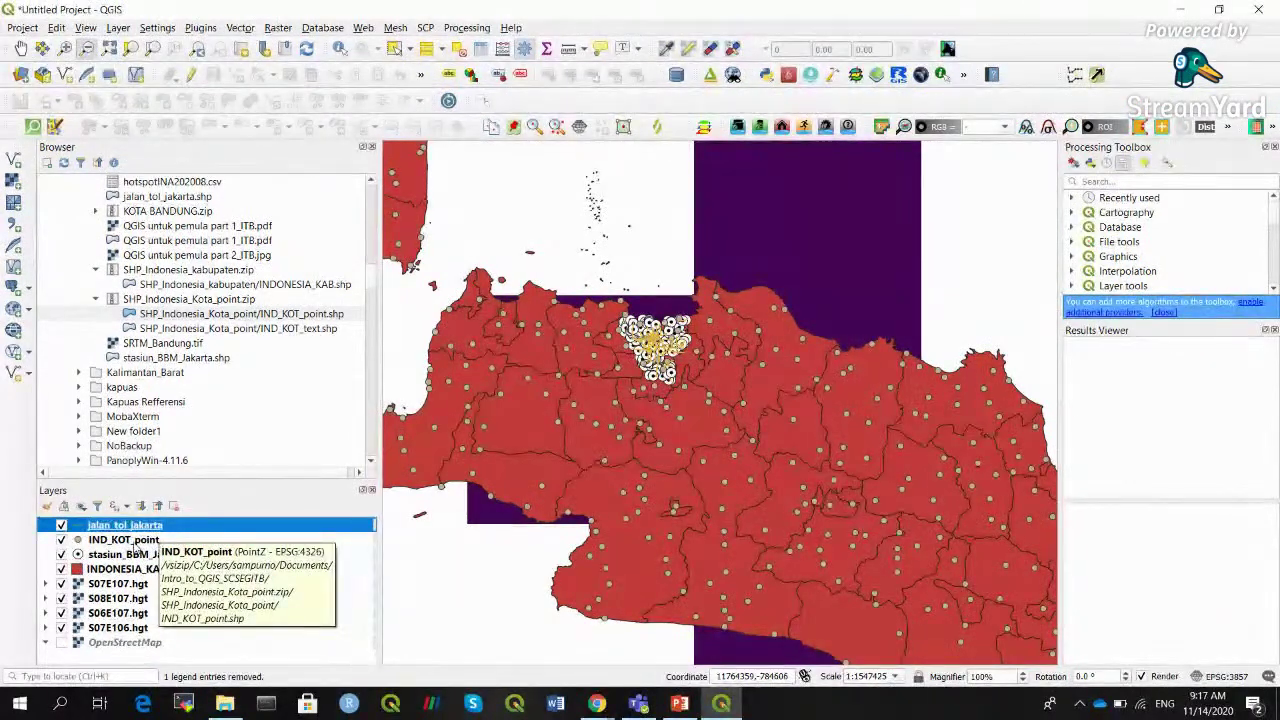
pyautogui.click(145, 541)
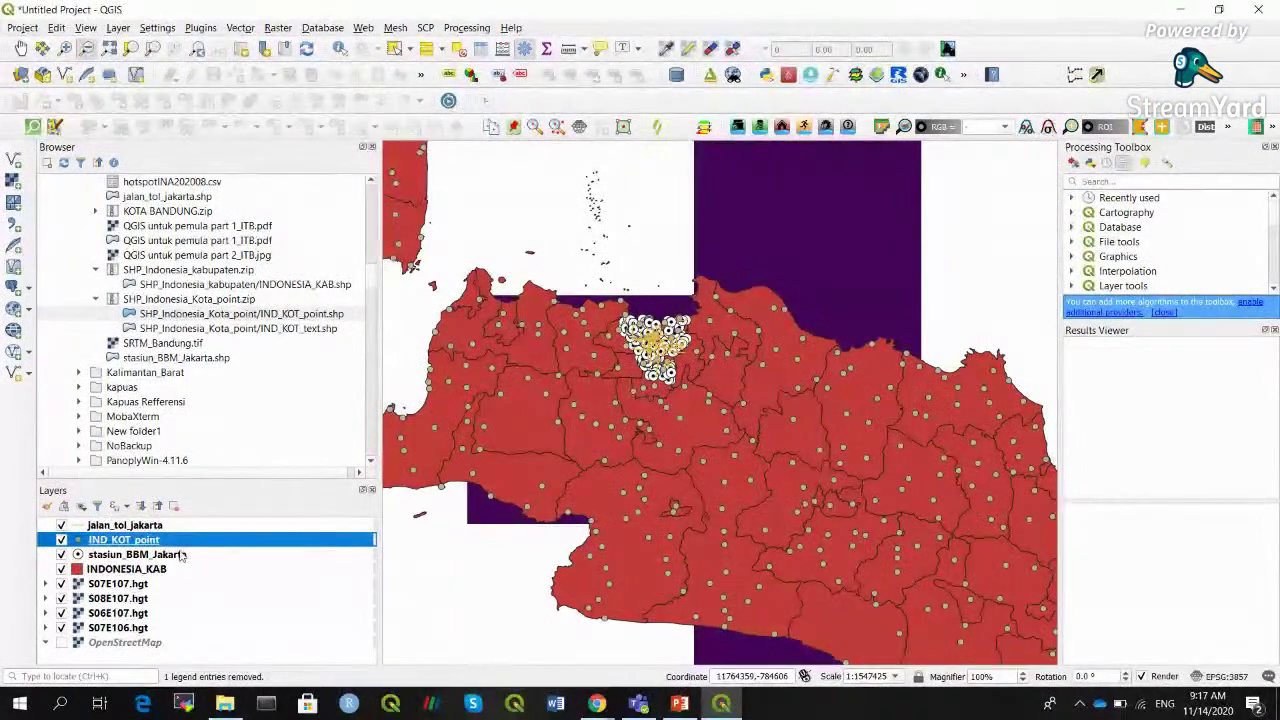
pyautogui.click(174, 554)
pyautogui.moveTo(157, 541); pyautogui.dragTo(165, 576)
pyautogui.click(308, 540)
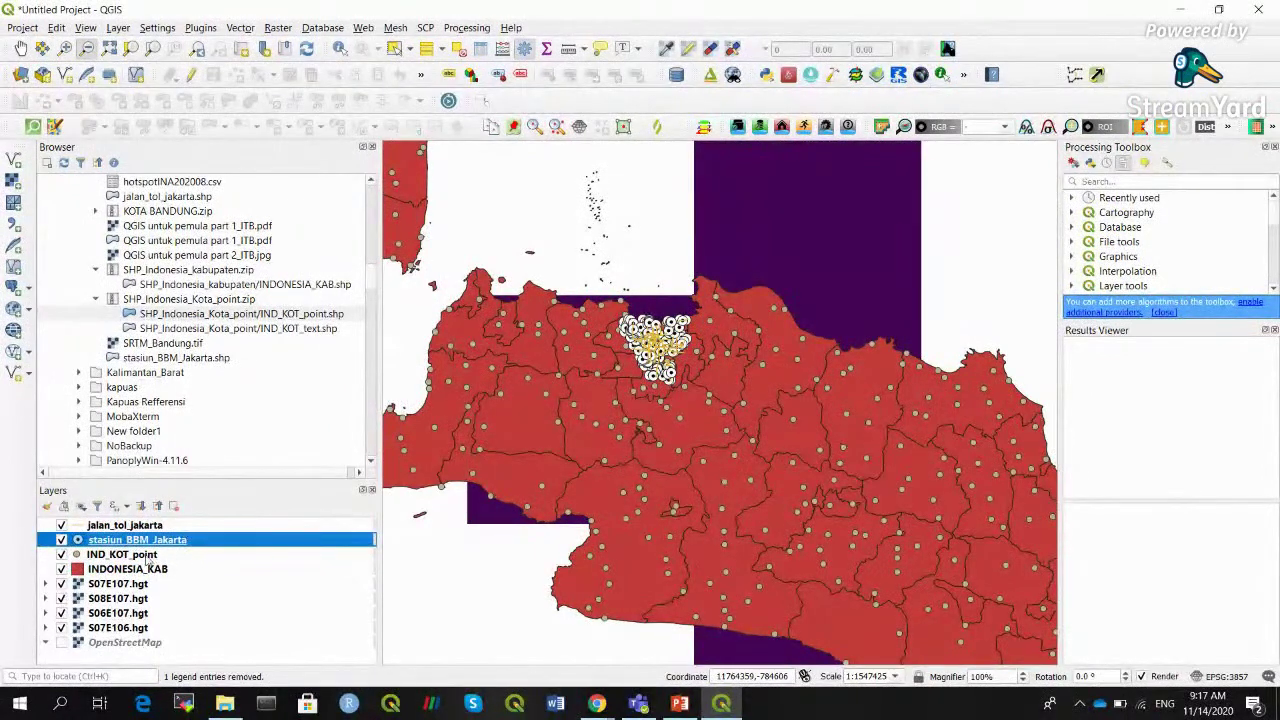
# Open the attribute table of IND_KOT_point, review its fields, and close it
pyautogui.click(148, 559)
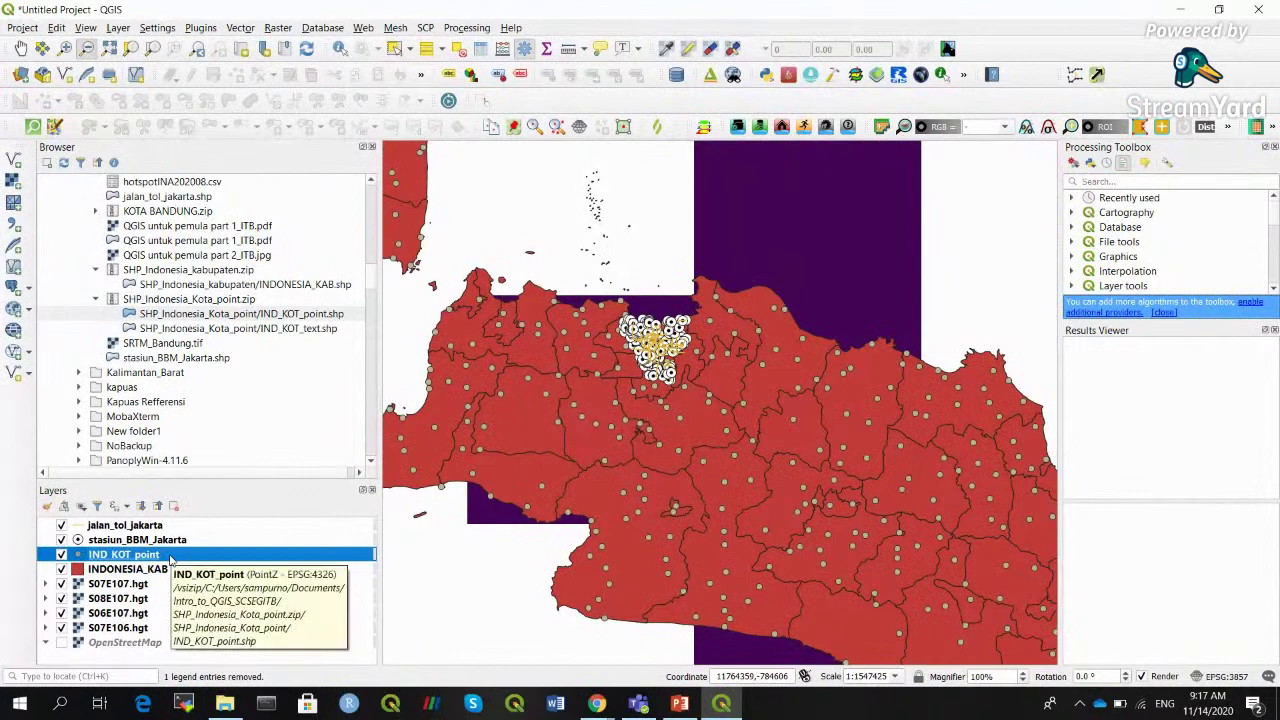
pyautogui.click(163, 568)
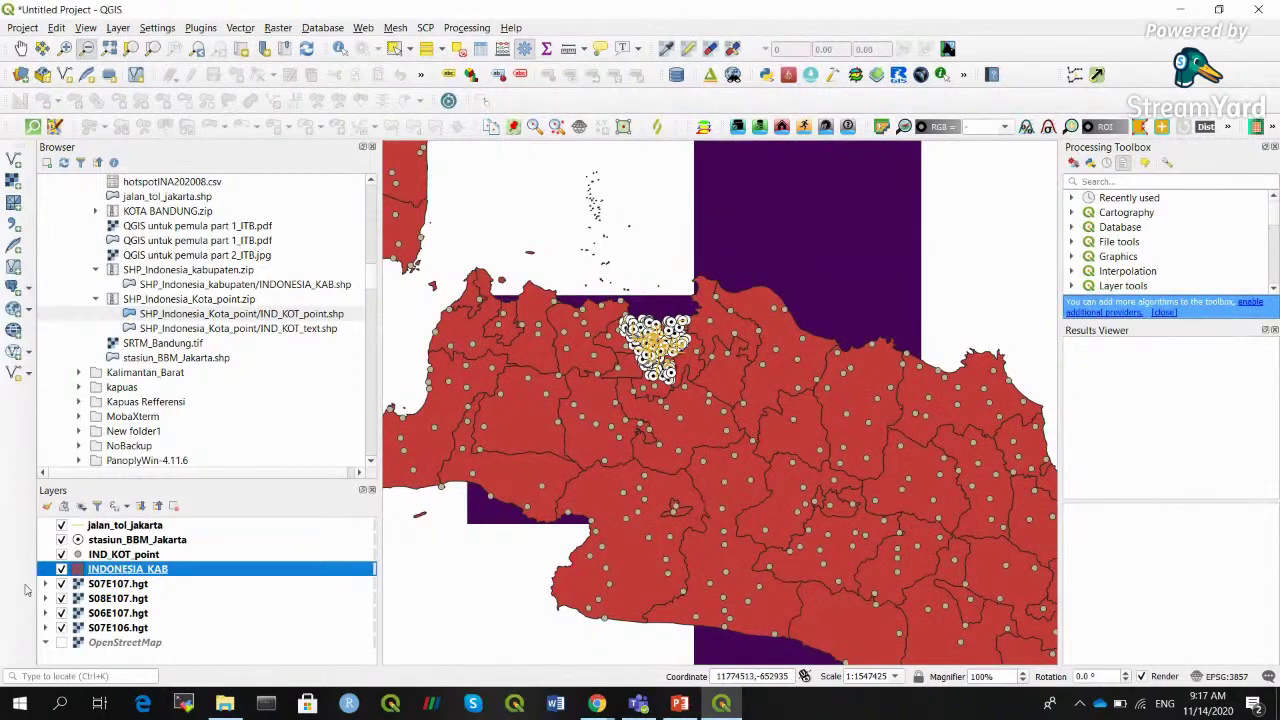
pyautogui.click(100, 554)
pyautogui.click(480, 49)
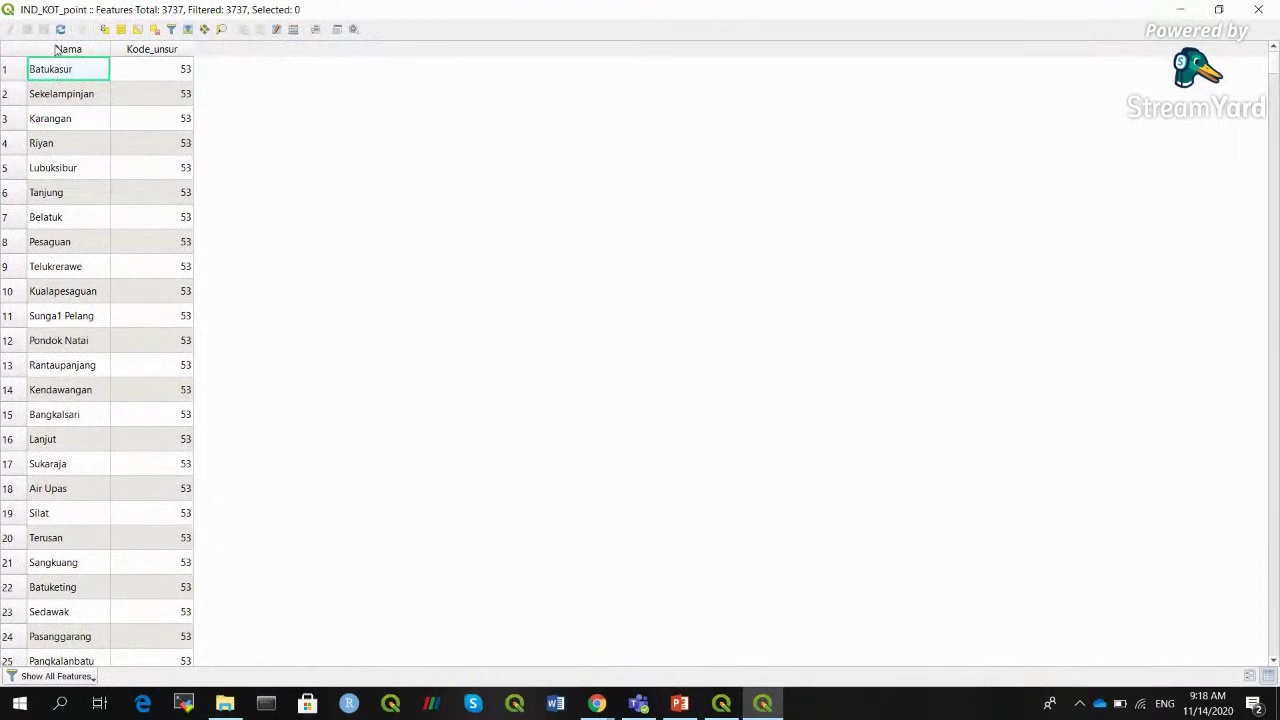
pyautogui.click(1272, 8)
# Examine the district attributes in the INDONESIA_KAB attribute table and close it
pyautogui.press('Down')
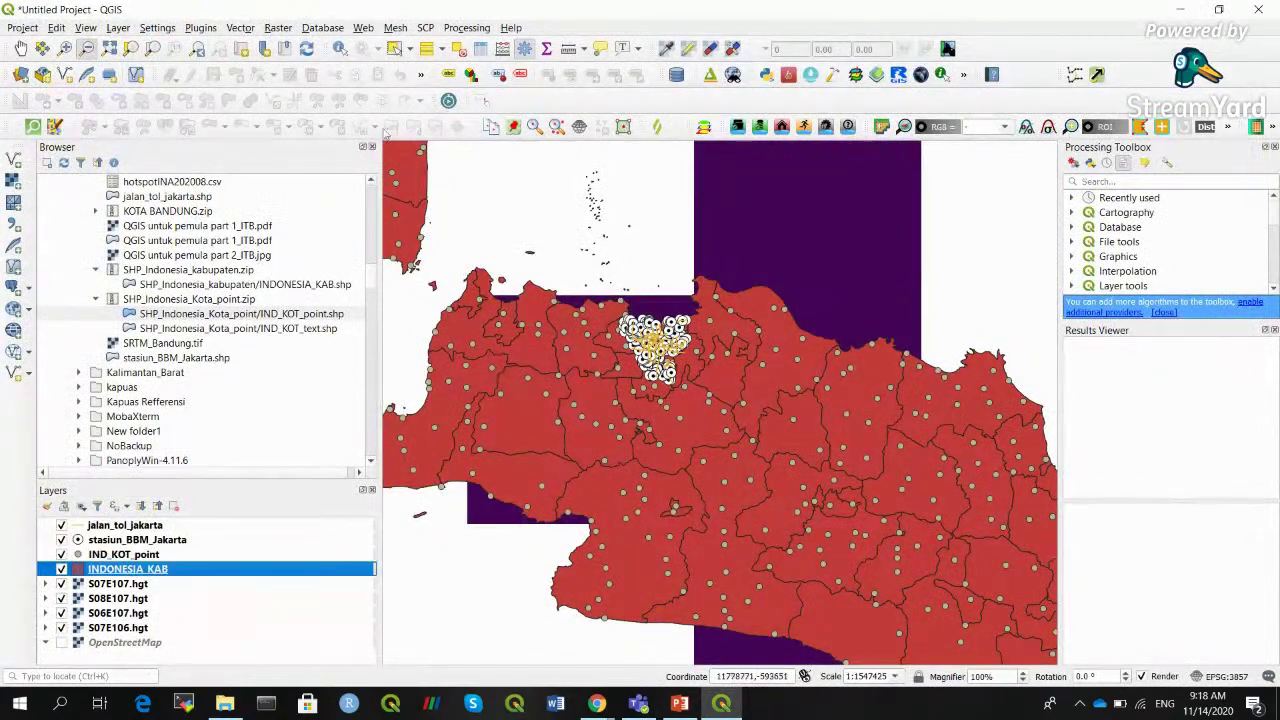
pyautogui.click(481, 48)
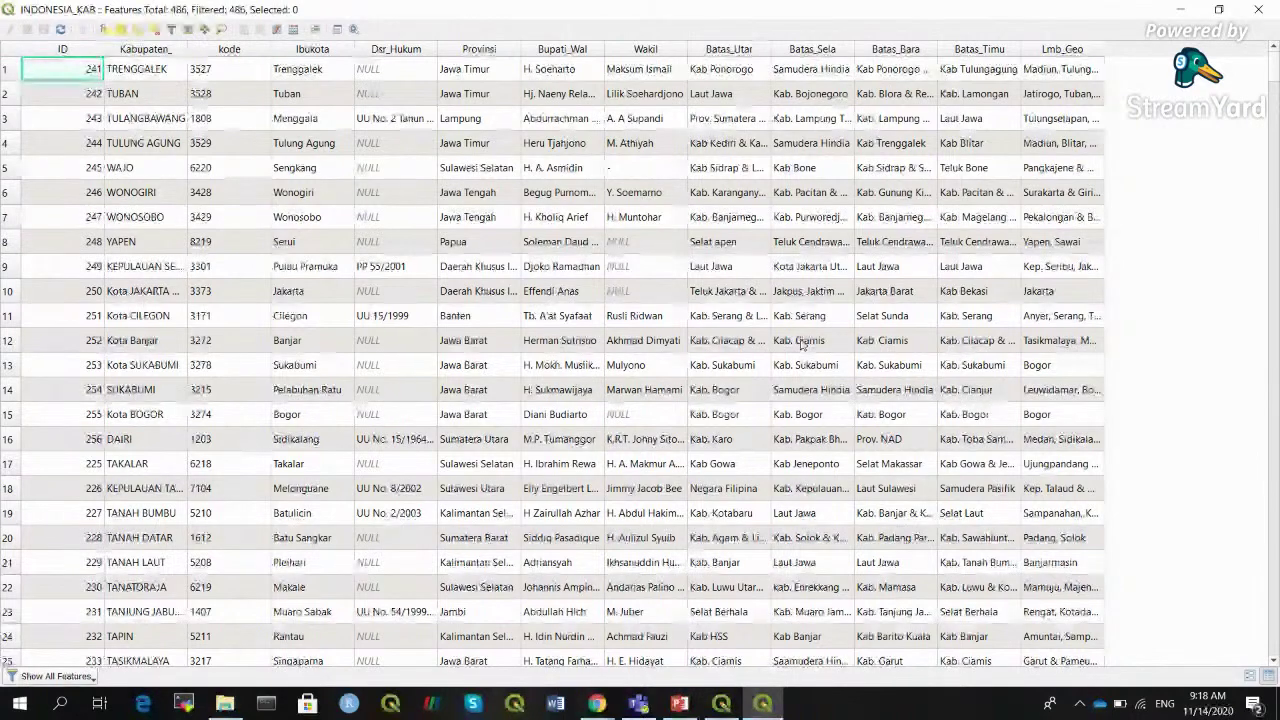
pyautogui.click(1258, 9)
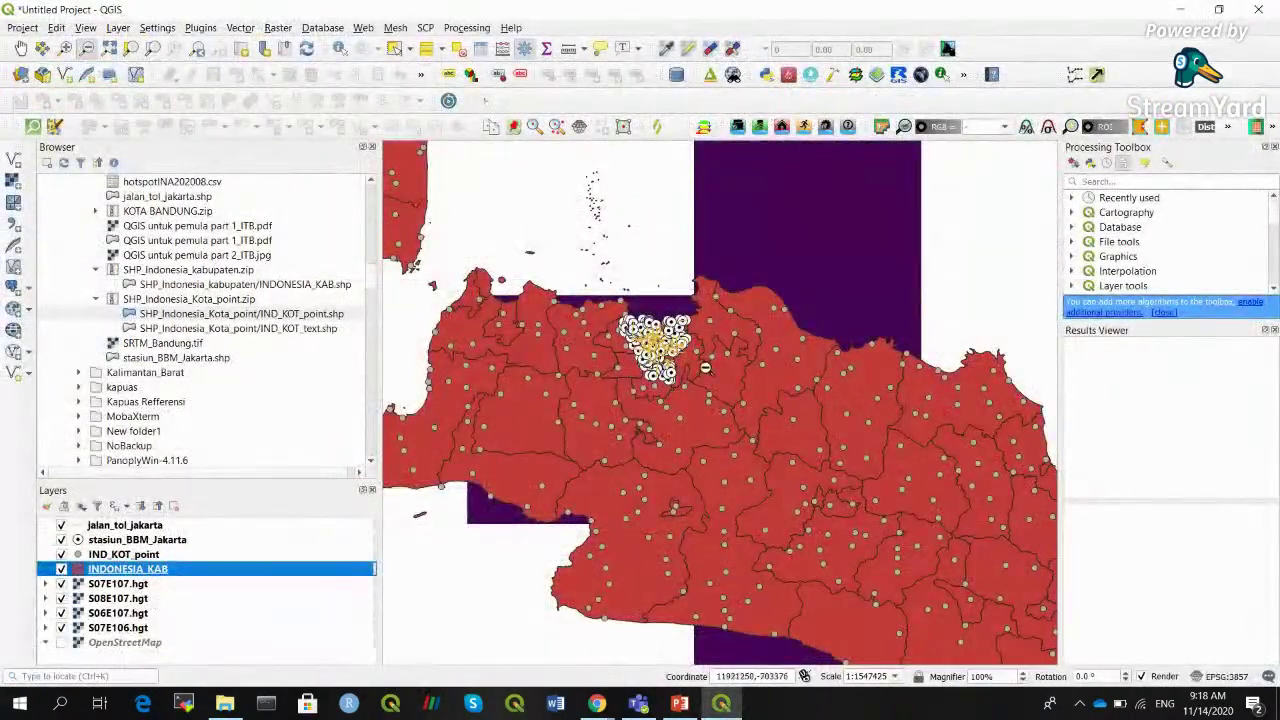
# Focus the map on the Jakarta area and hide the jalan_tol_jakarta, stasiun_BBM_Jakarta and IND_KOT_point layers
pyautogui.click(64, 48)
pyautogui.moveTo(606, 264); pyautogui.dragTo(766, 508)
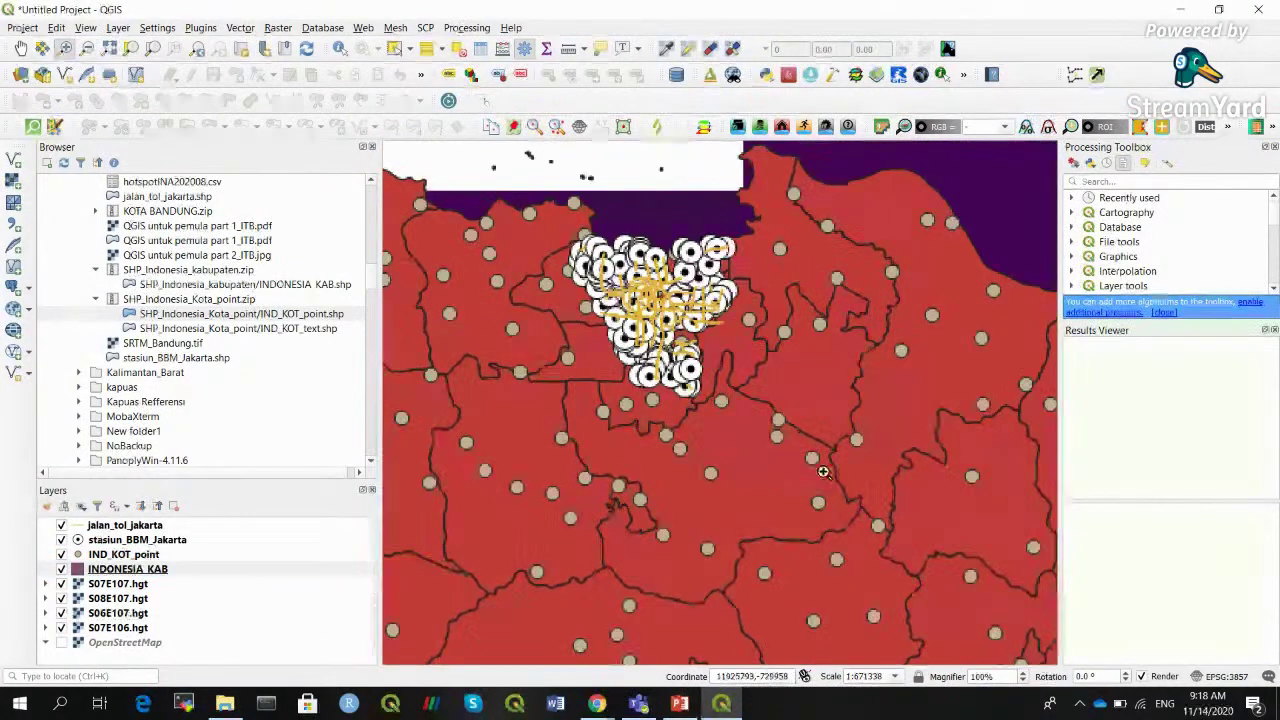
pyautogui.moveTo(526, 200); pyautogui.dragTo(836, 504)
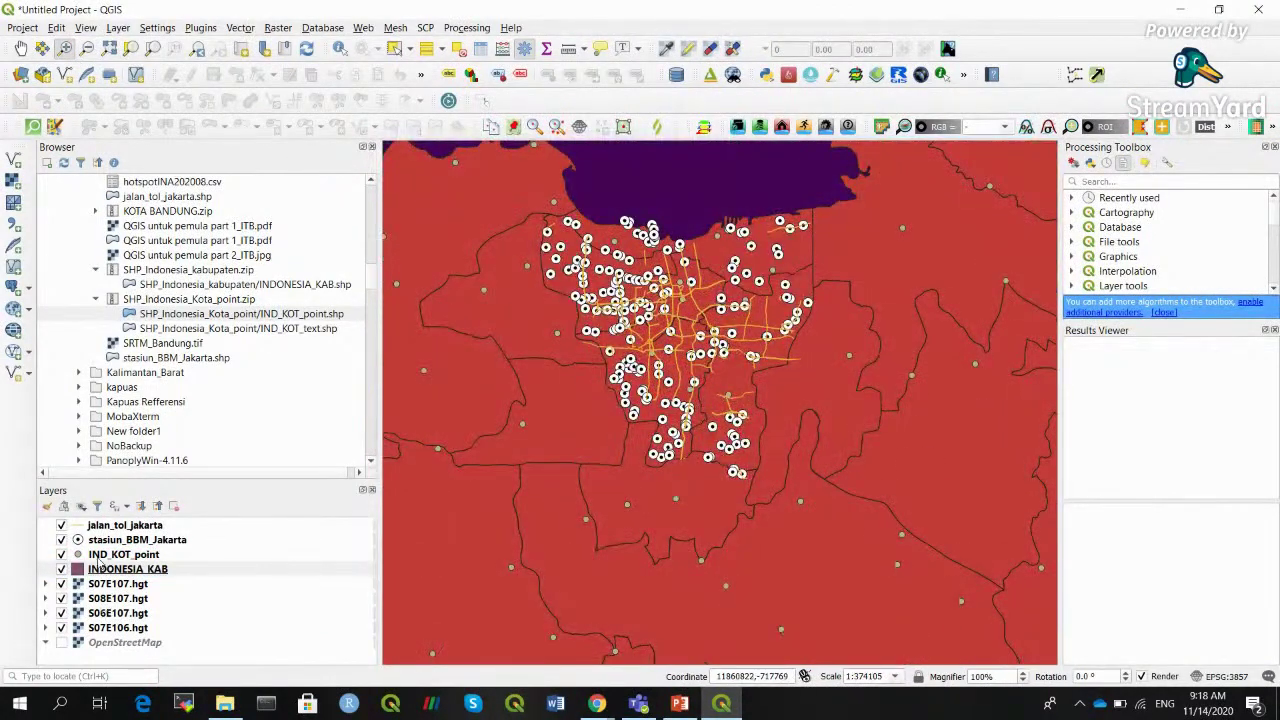
pyautogui.click(61, 525)
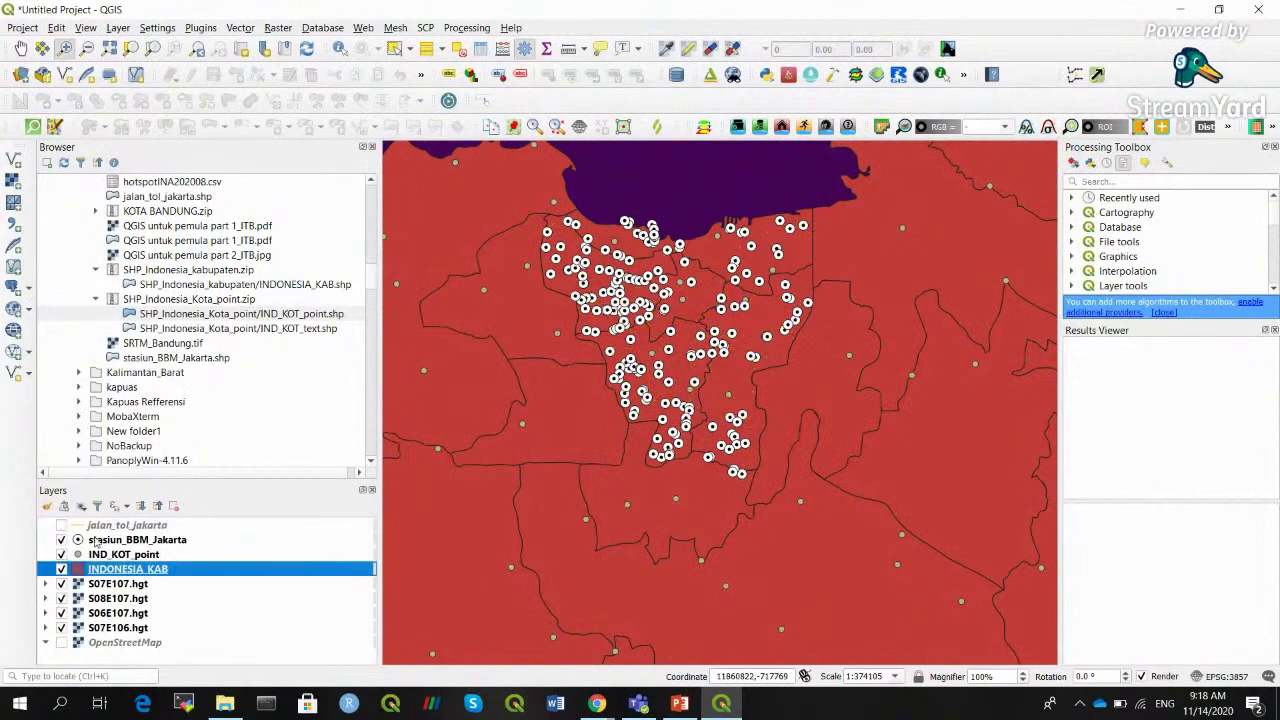
pyautogui.click(61, 540)
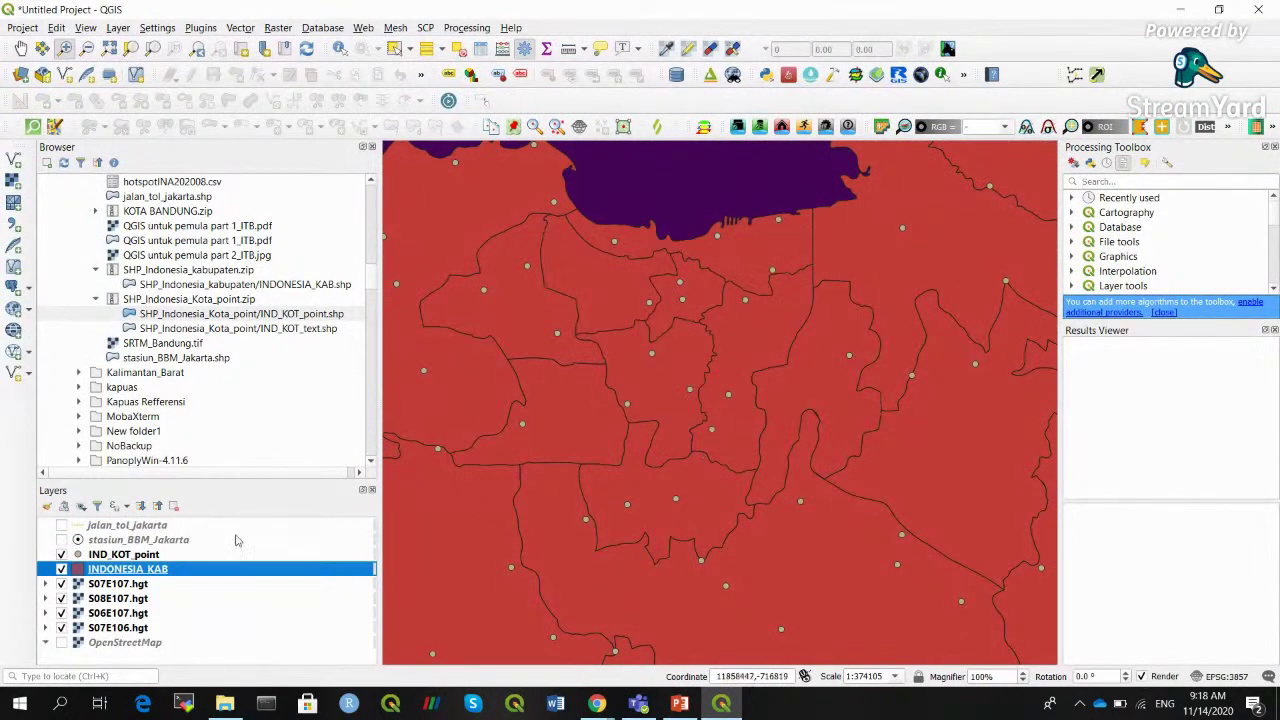
pyautogui.click(61, 554)
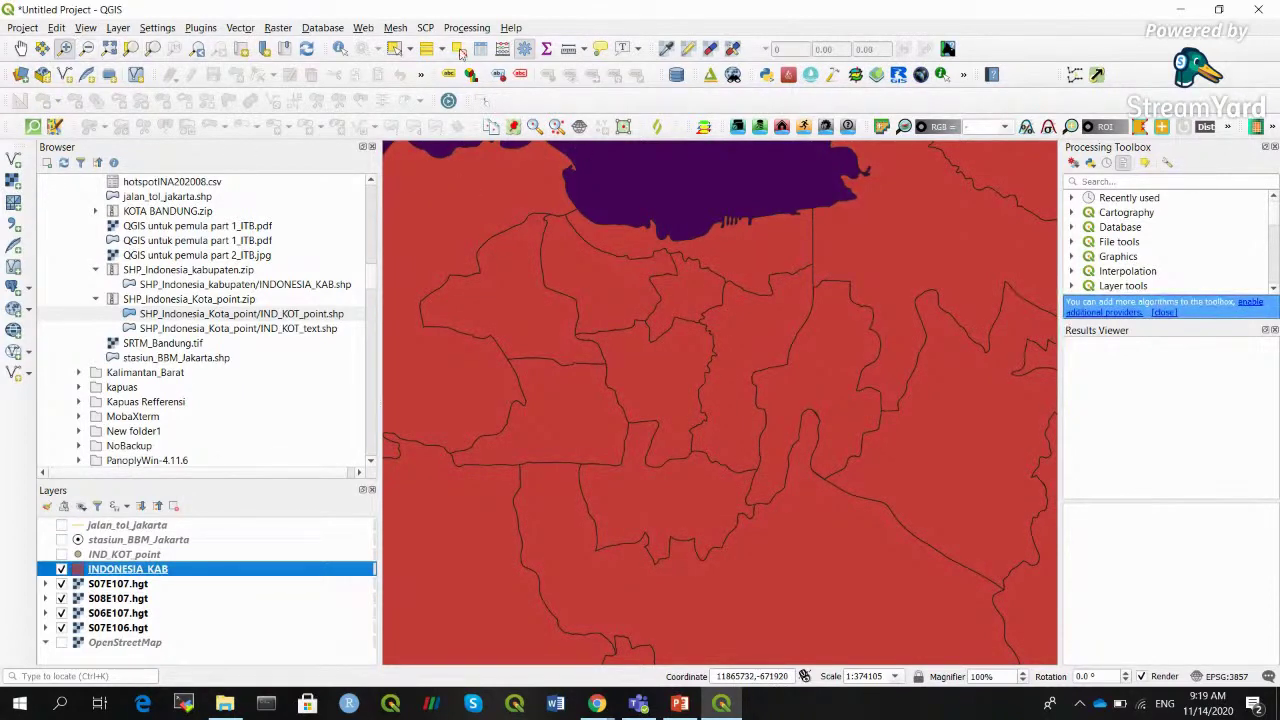
# Select the nine adjoining INDONESIA_KAB polygons covering Jakarta, Tangerang, Tangerang Selatan, Depok and Bekasi
pyautogui.click(395, 50)
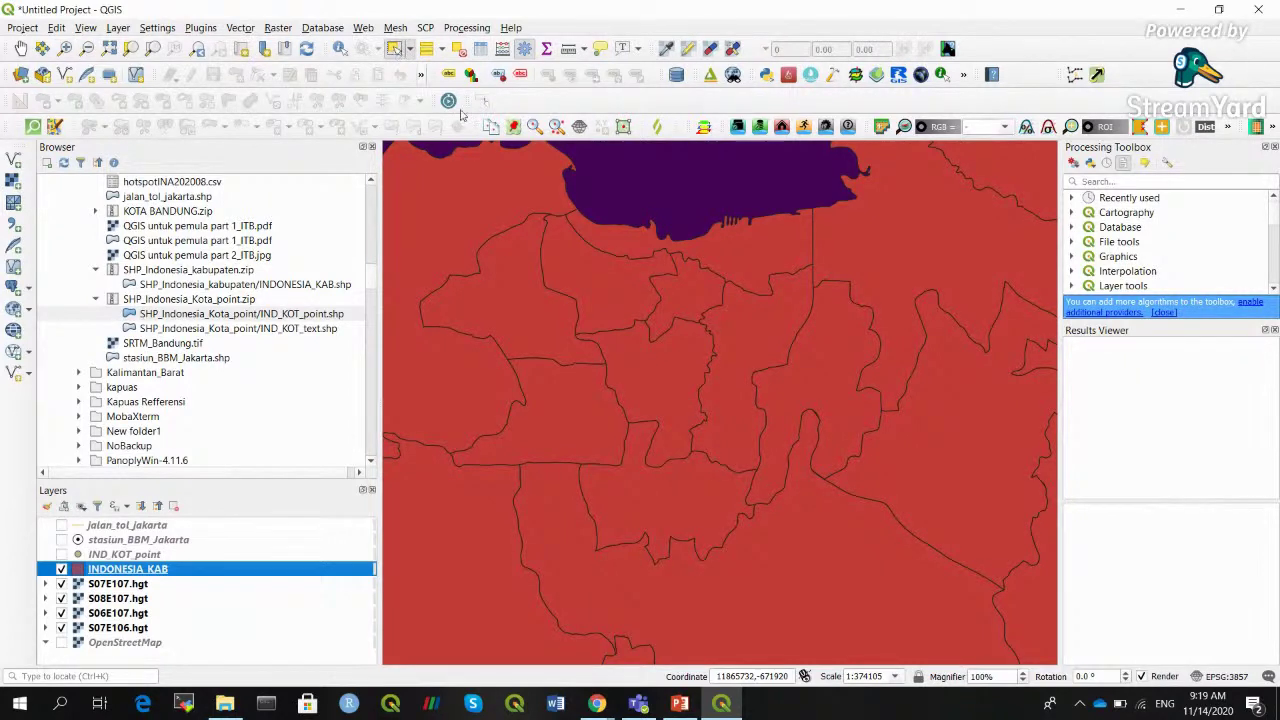
pyautogui.click(518, 294)
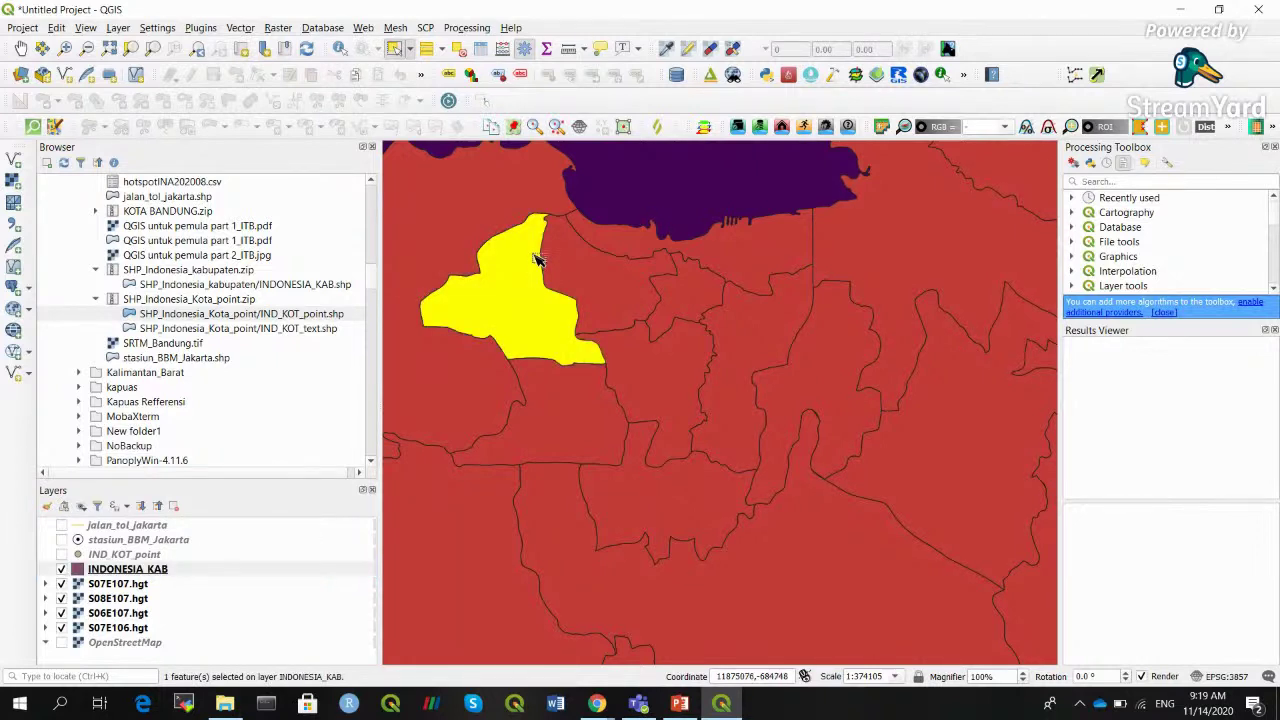
pyautogui.keyDown('shift'); pyautogui.click(594, 283); pyautogui.keyUp('shift')
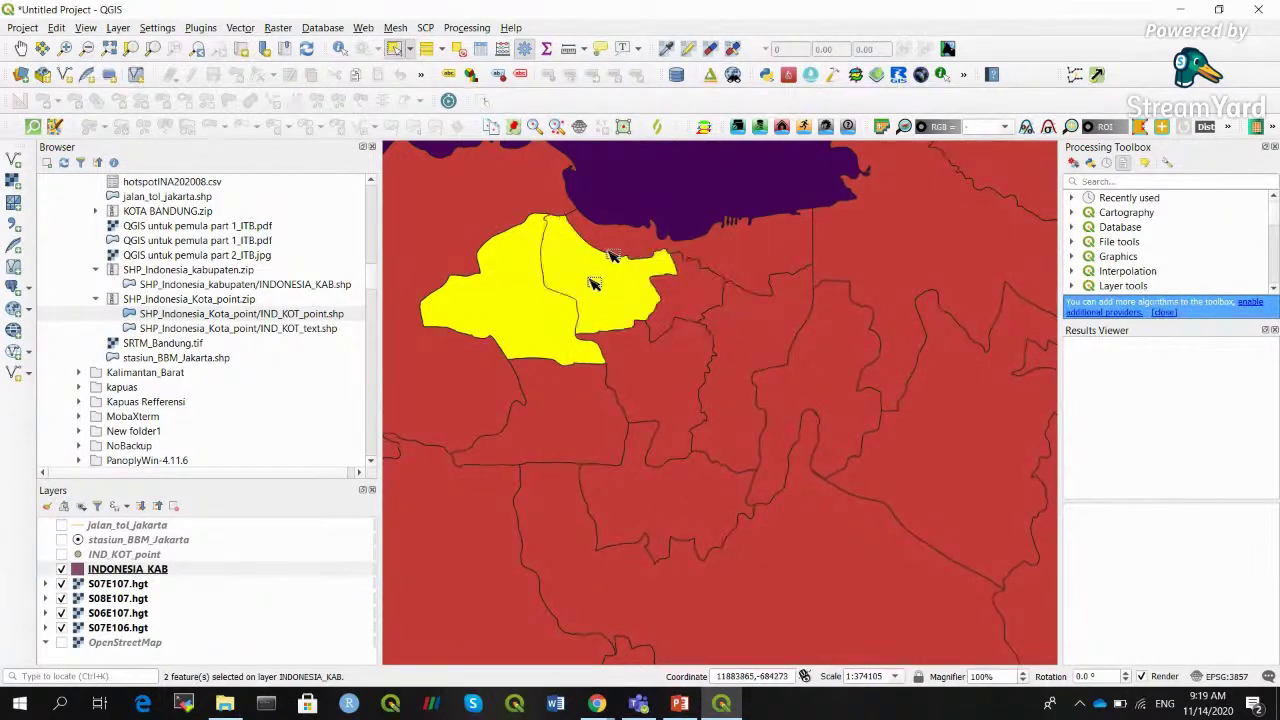
pyautogui.keyDown('shift'); pyautogui.click(610, 237); pyautogui.keyUp('shift')
pyautogui.keyDown('shift'); pyautogui.click(682, 250); pyautogui.keyUp('shift')
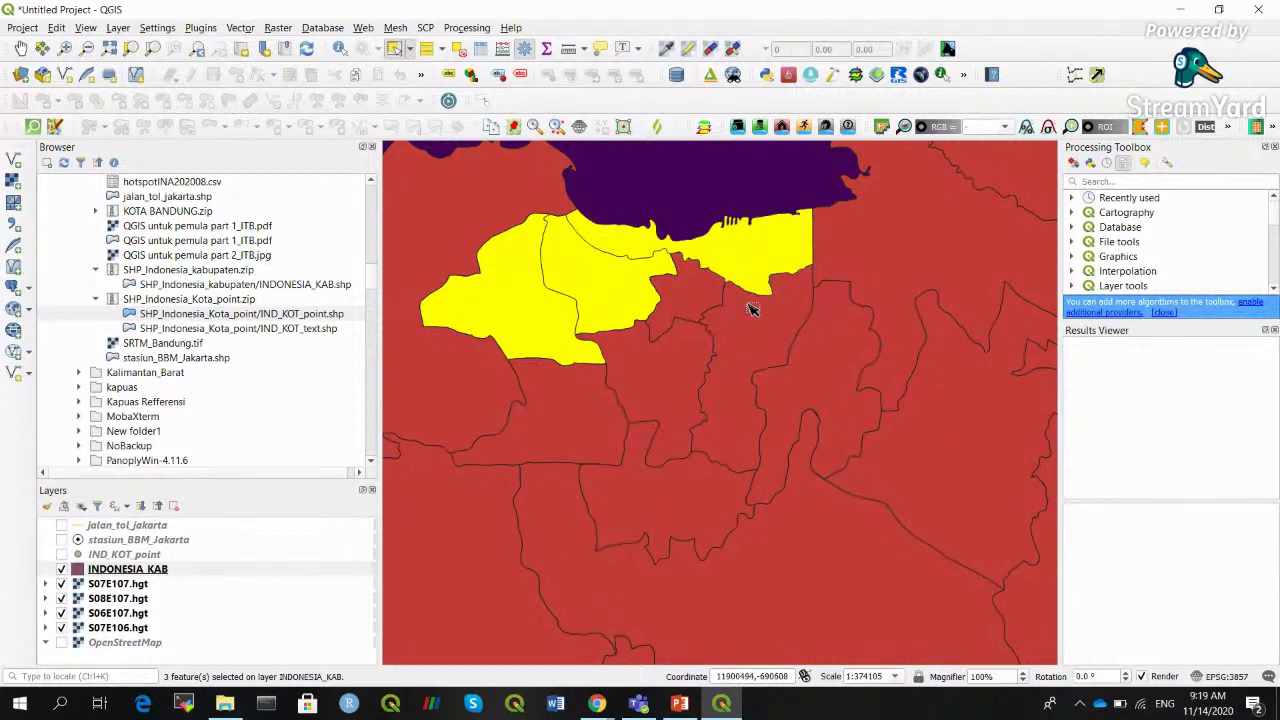
pyautogui.keyDown('shift'); pyautogui.click(707, 302); pyautogui.keyUp('shift')
pyautogui.keyDown('shift'); pyautogui.click(689, 309); pyautogui.keyUp('shift')
pyautogui.keyDown('shift'); pyautogui.click(678, 378); pyautogui.keyUp('shift')
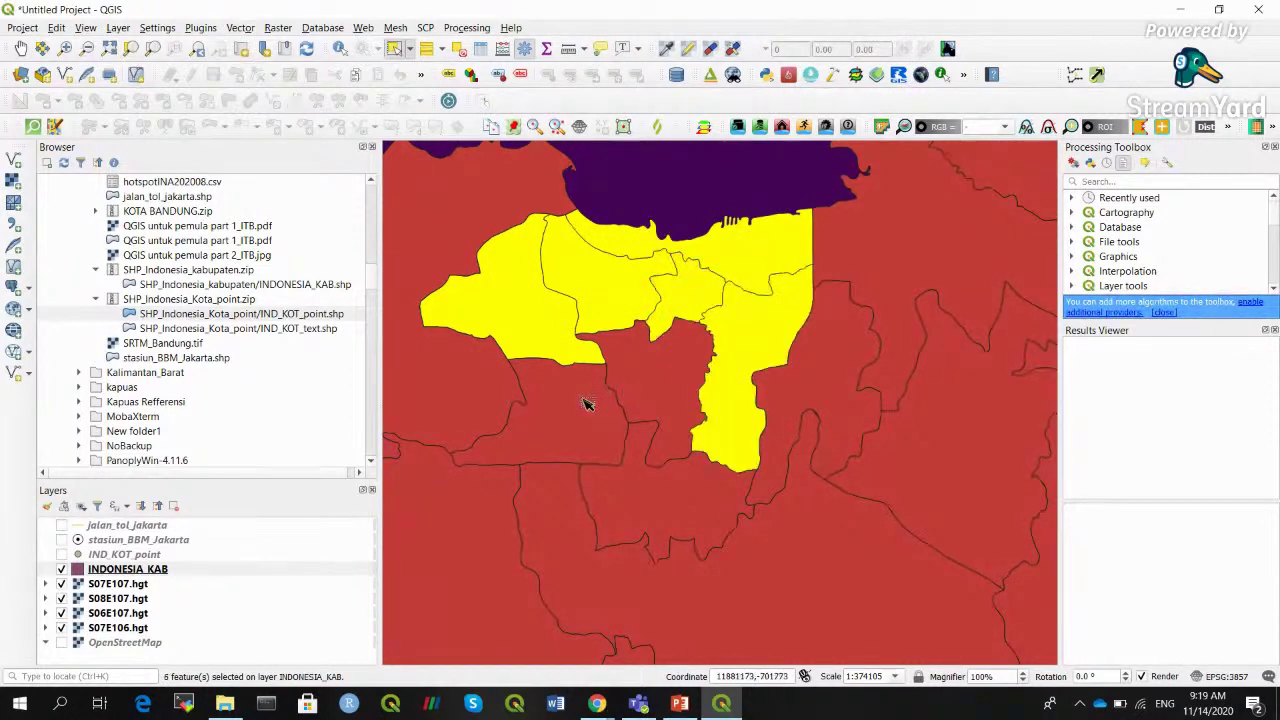
pyautogui.keyDown('shift'); pyautogui.click(589, 406); pyautogui.keyUp('shift')
pyautogui.keyDown('shift'); pyautogui.click(651, 491); pyautogui.keyUp('shift')
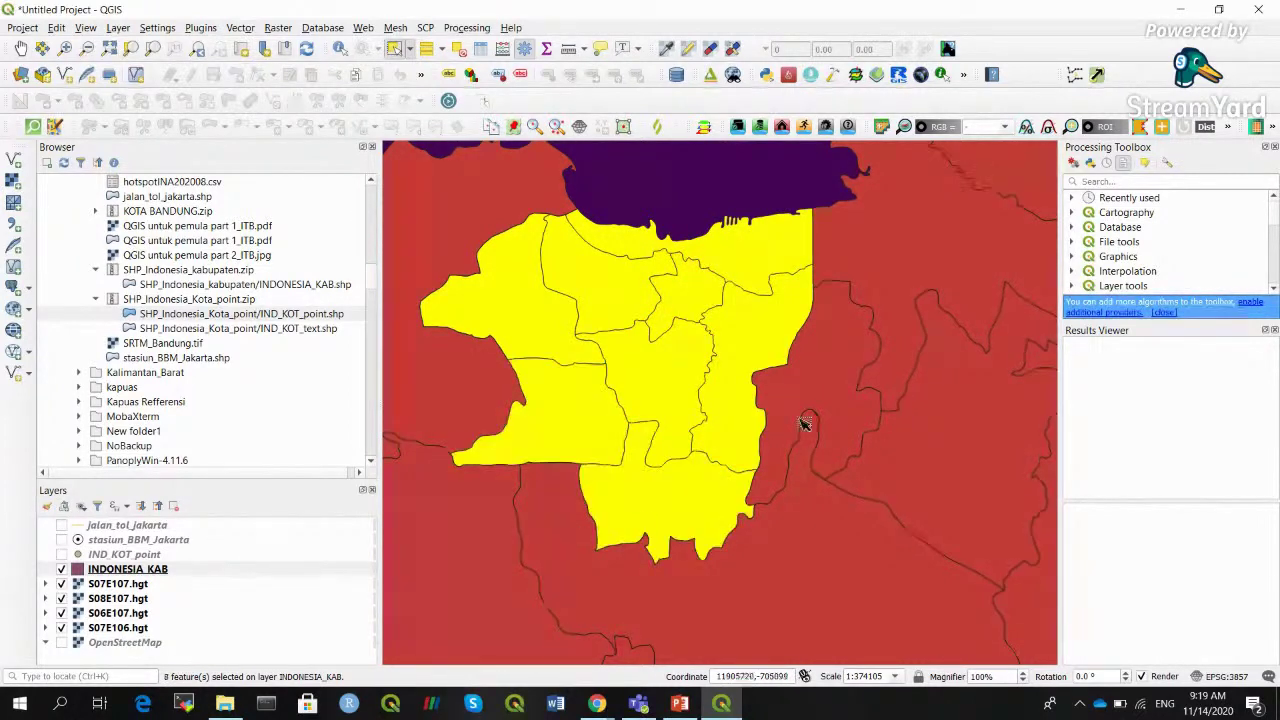
pyautogui.keyDown('shift'); pyautogui.click(840, 350); pyautogui.keyUp('shift')
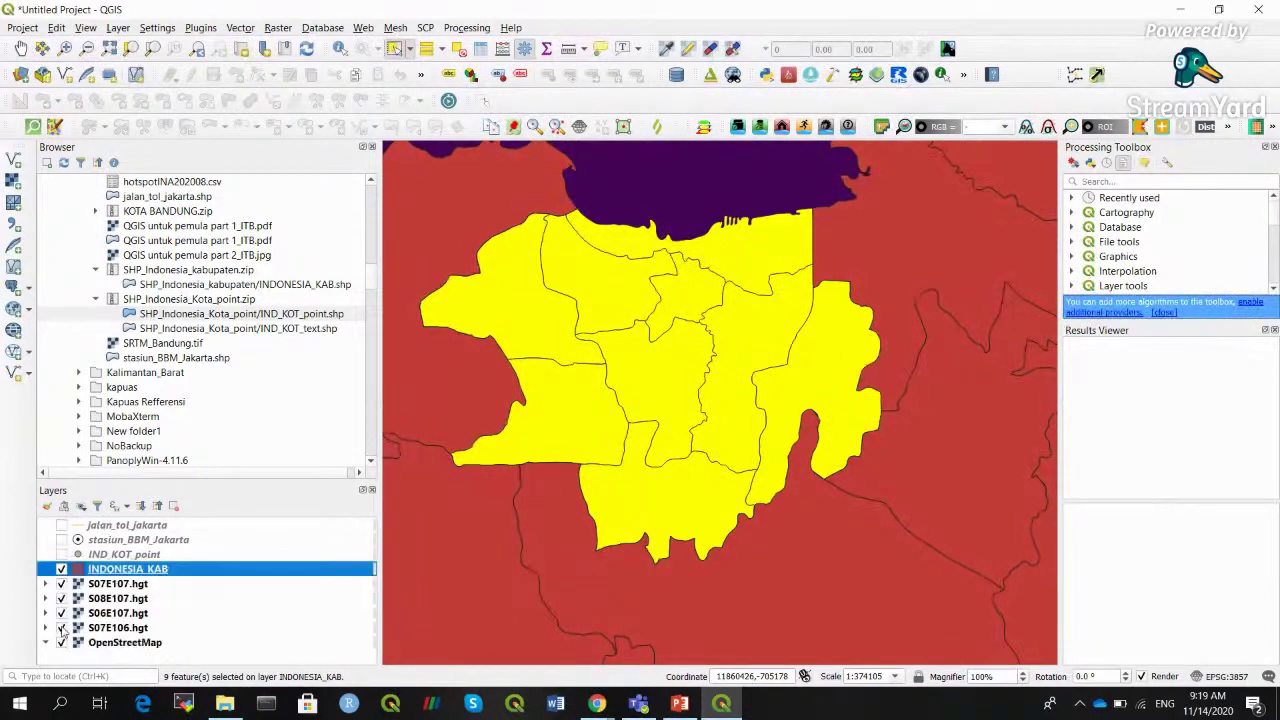
# Hide the four SRTM tiles and the INDONESIA_KAB layer so the OpenStreetMap basemap can be compared with the selected area
pyautogui.click(61, 627)
pyautogui.click(61, 613)
pyautogui.click(61, 598)
pyautogui.click(61, 583)
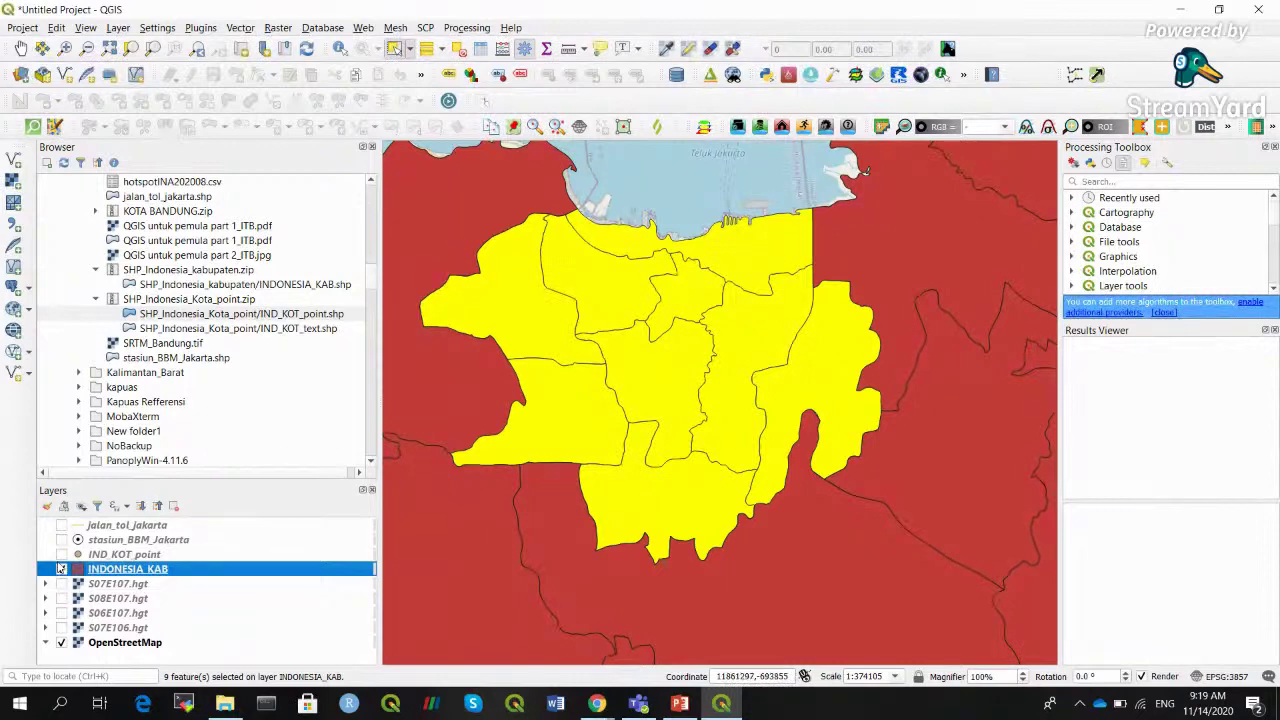
pyautogui.click(61, 569)
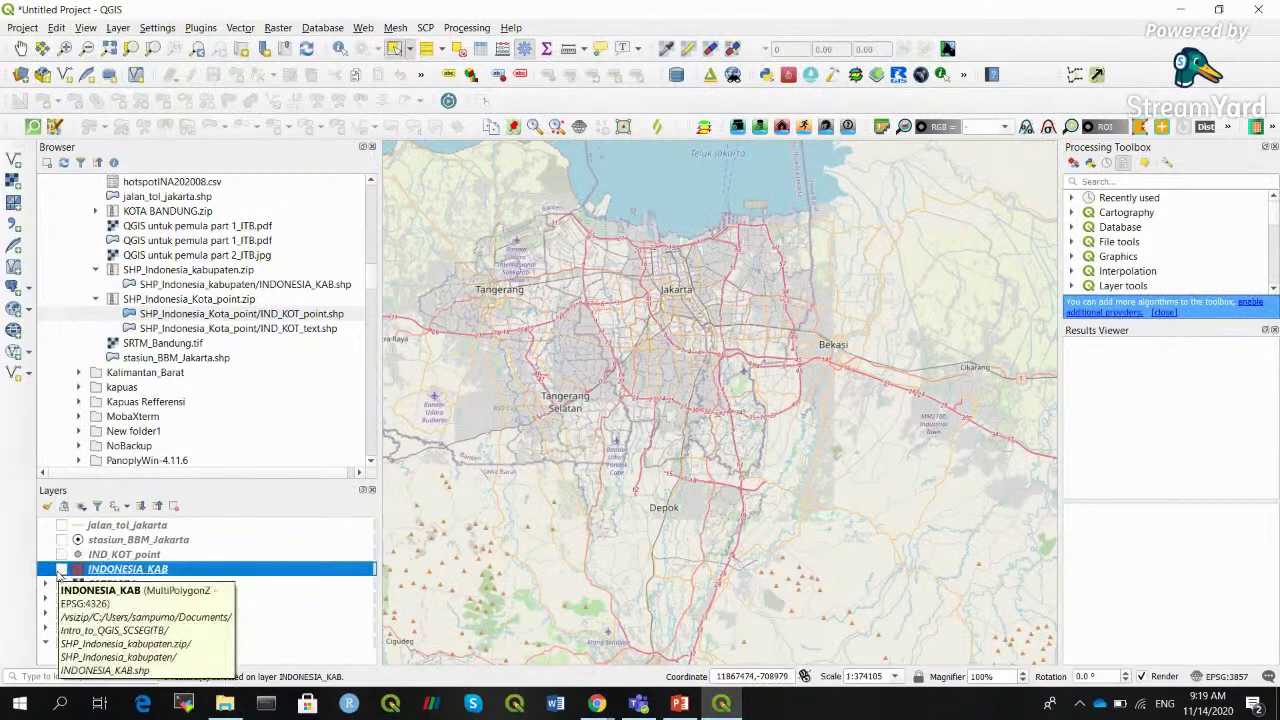
# Show INDONESIA_KAB to remove the Bekasi polygon from the selection, and hide the layer again
pyautogui.click(61, 569)
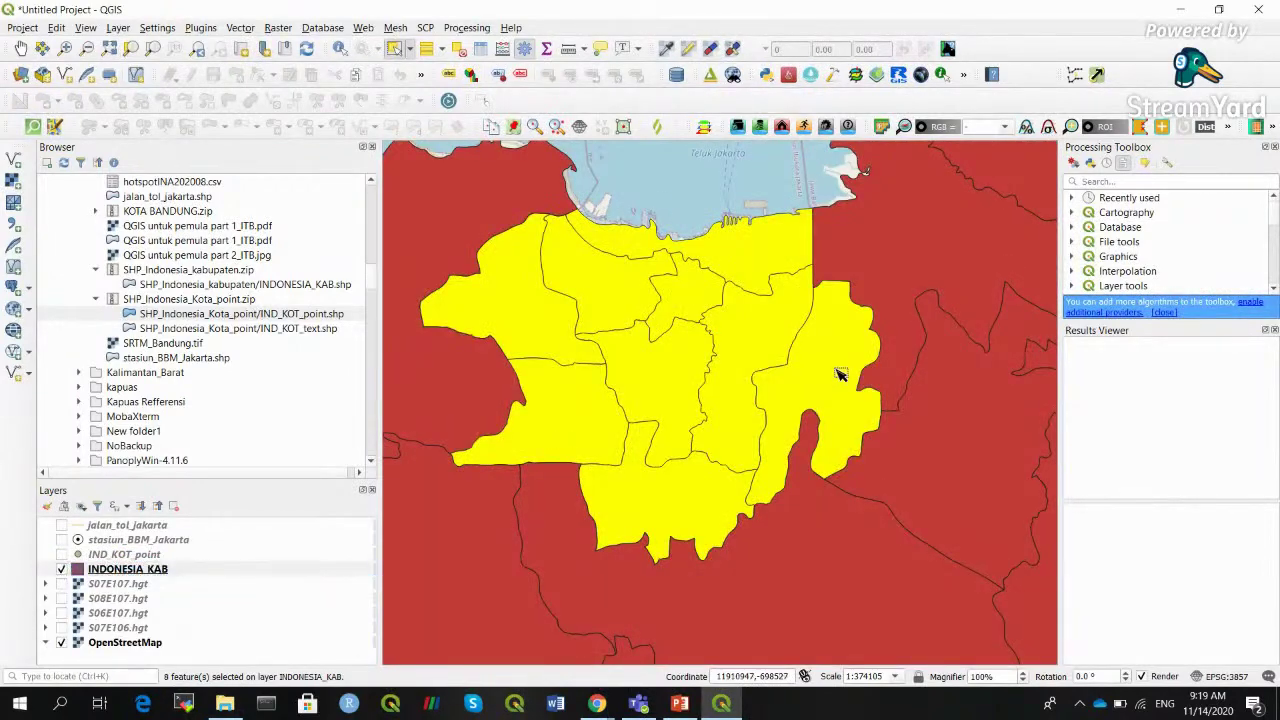
pyautogui.keyDown('ctrl'); pyautogui.click(838, 376); pyautogui.keyUp('ctrl')
pyautogui.click(61, 569)
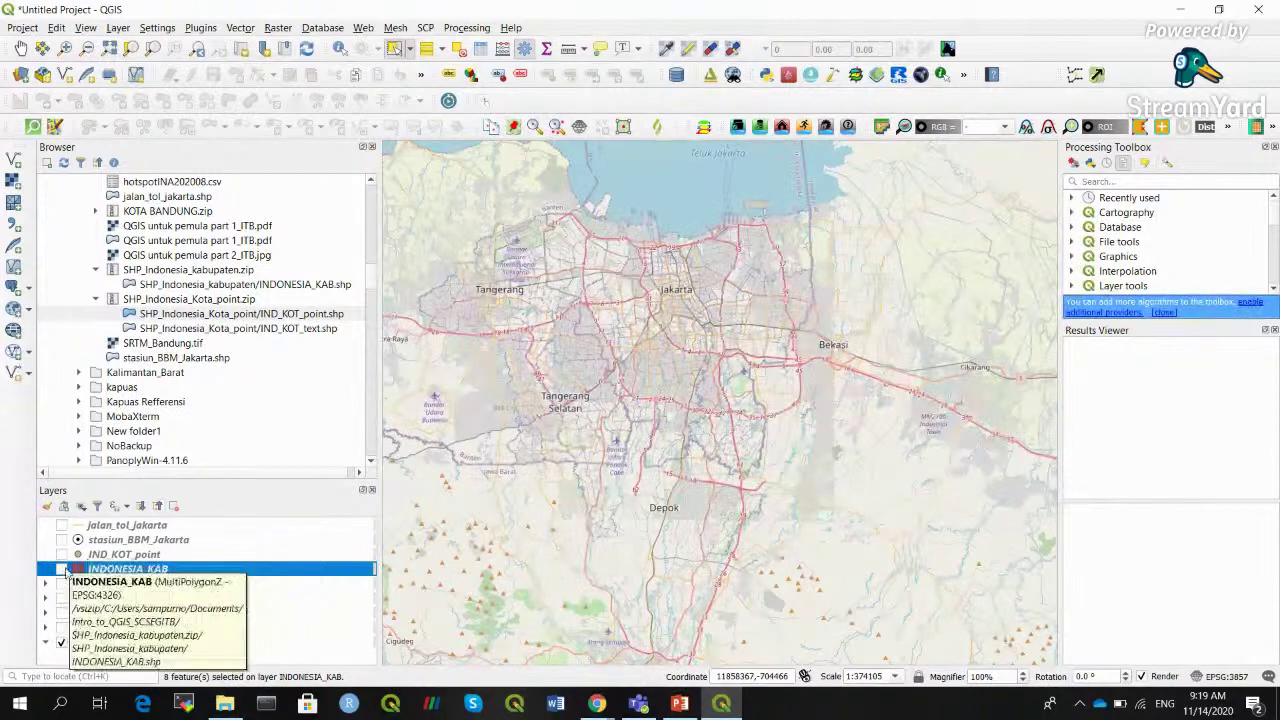
# Show INDONESIA_KAB and remove the Tangerang, Tangerang Selatan and Depok polygons from the selection, keeping only the Jakarta districts
pyautogui.click(61, 569)
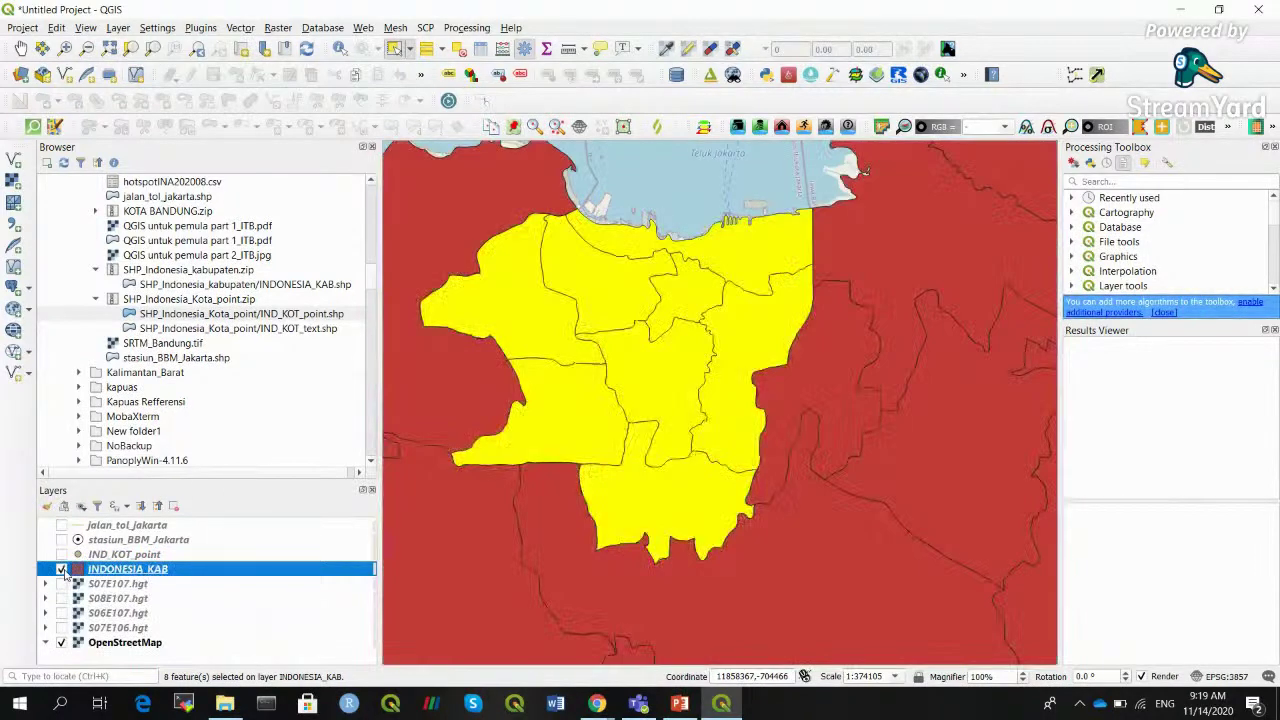
pyautogui.keyDown('ctrl'); pyautogui.click(546, 346); pyautogui.keyUp('ctrl')
pyautogui.keyDown('ctrl'); pyautogui.click(548, 394); pyautogui.keyUp('ctrl')
pyautogui.keyDown('ctrl'); pyautogui.click(690, 476); pyautogui.keyUp('ctrl')
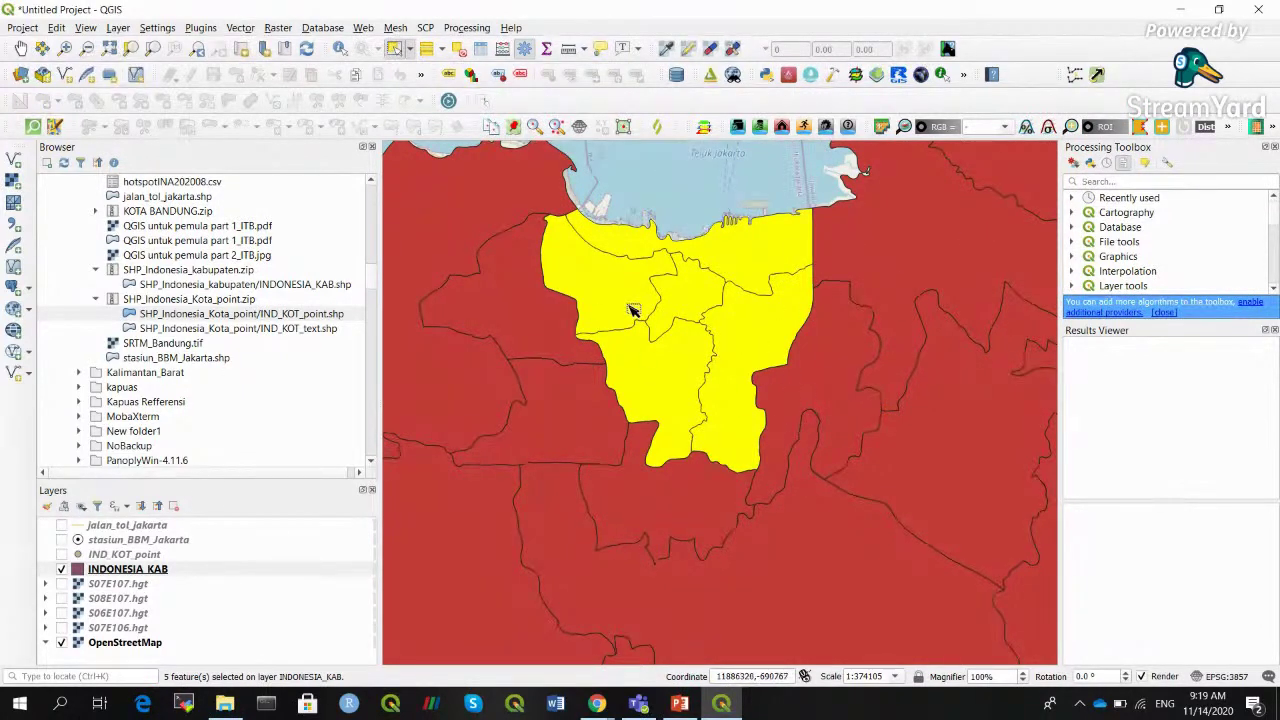
# Copy the selected Jakarta polygons and paste them as a new ESRI Shapefile layer named jabodetabek in the Intro_to_QGIS_SCSEGITB folder
pyautogui.click(57, 27)
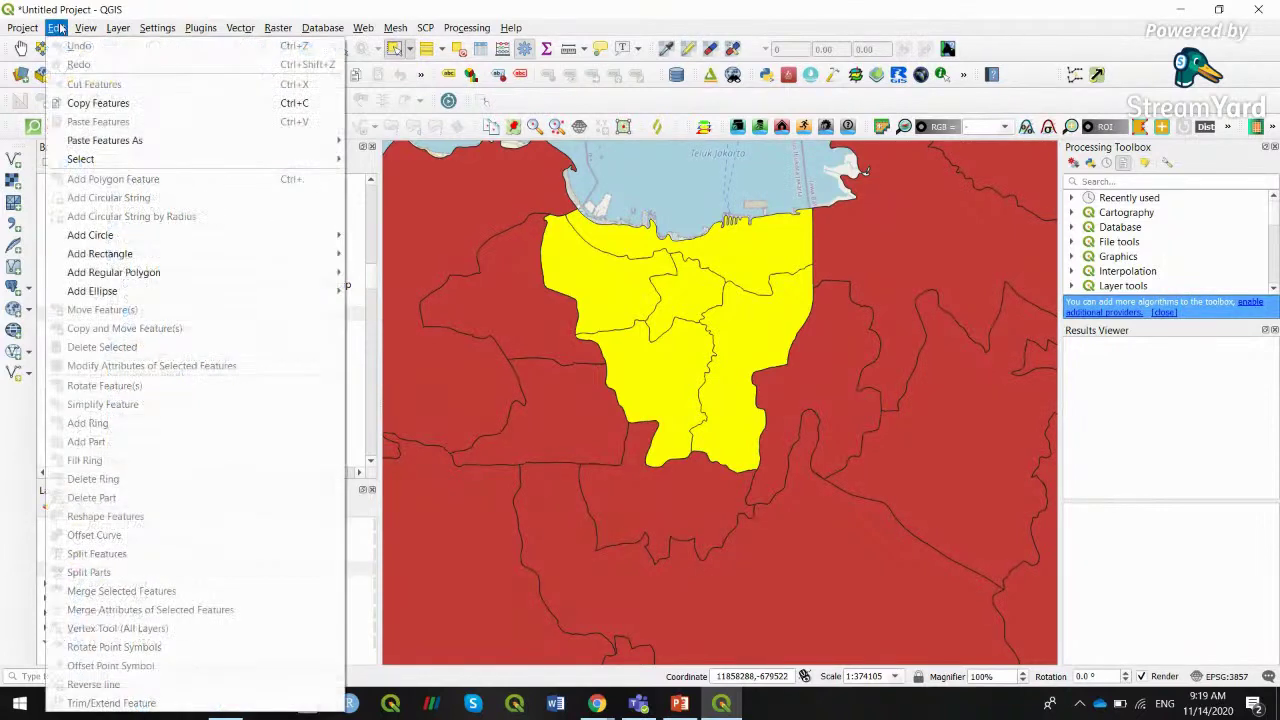
pyautogui.click(126, 106)
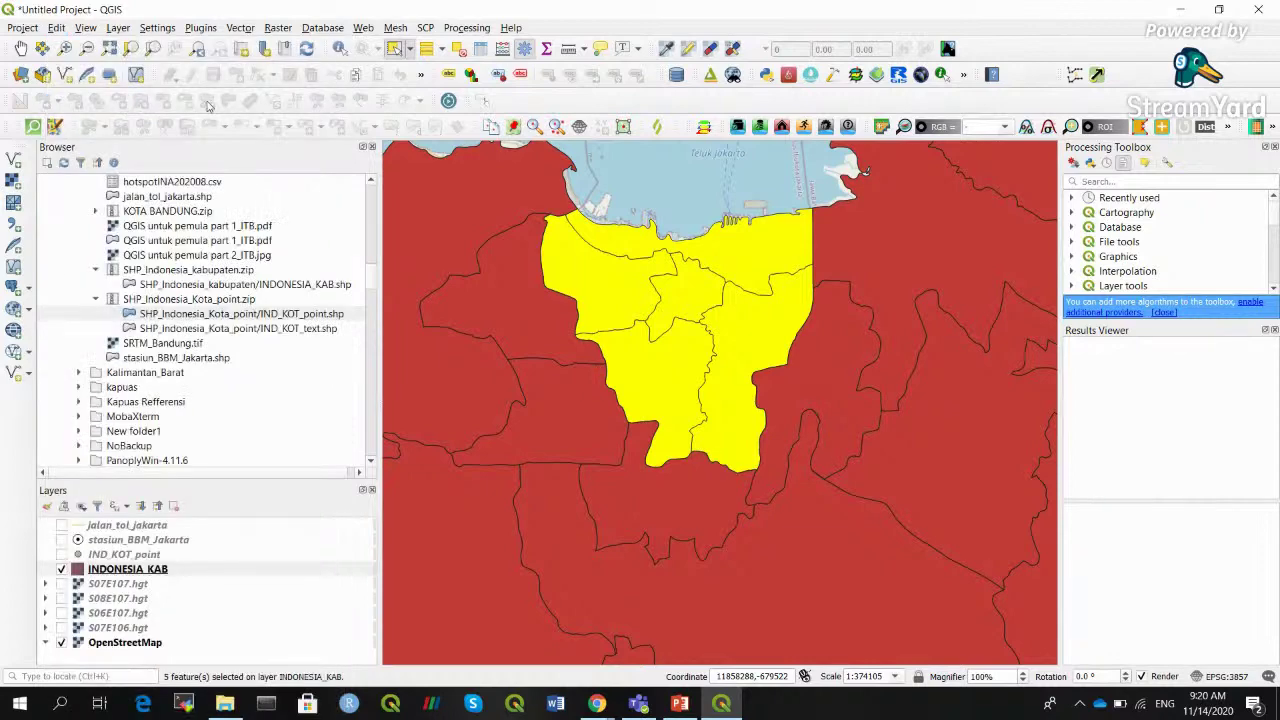
pyautogui.click(57, 27)
pyautogui.moveTo(149, 141)
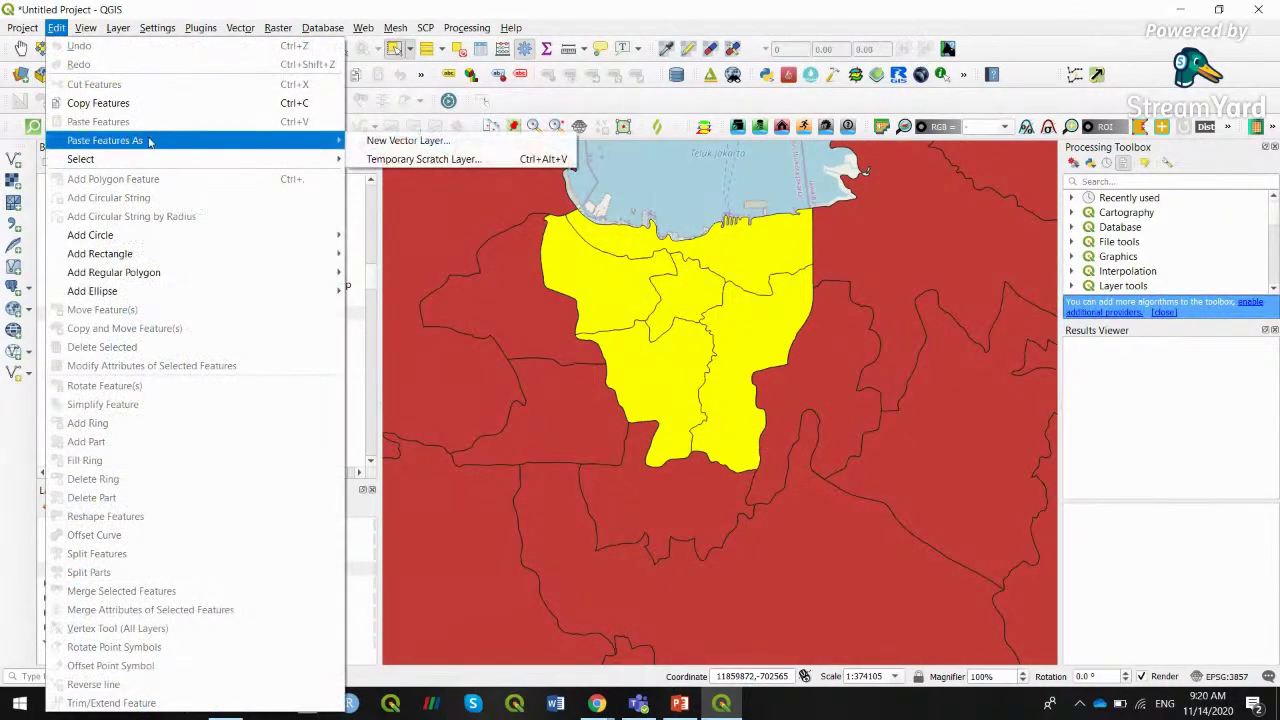
pyautogui.click(400, 141)
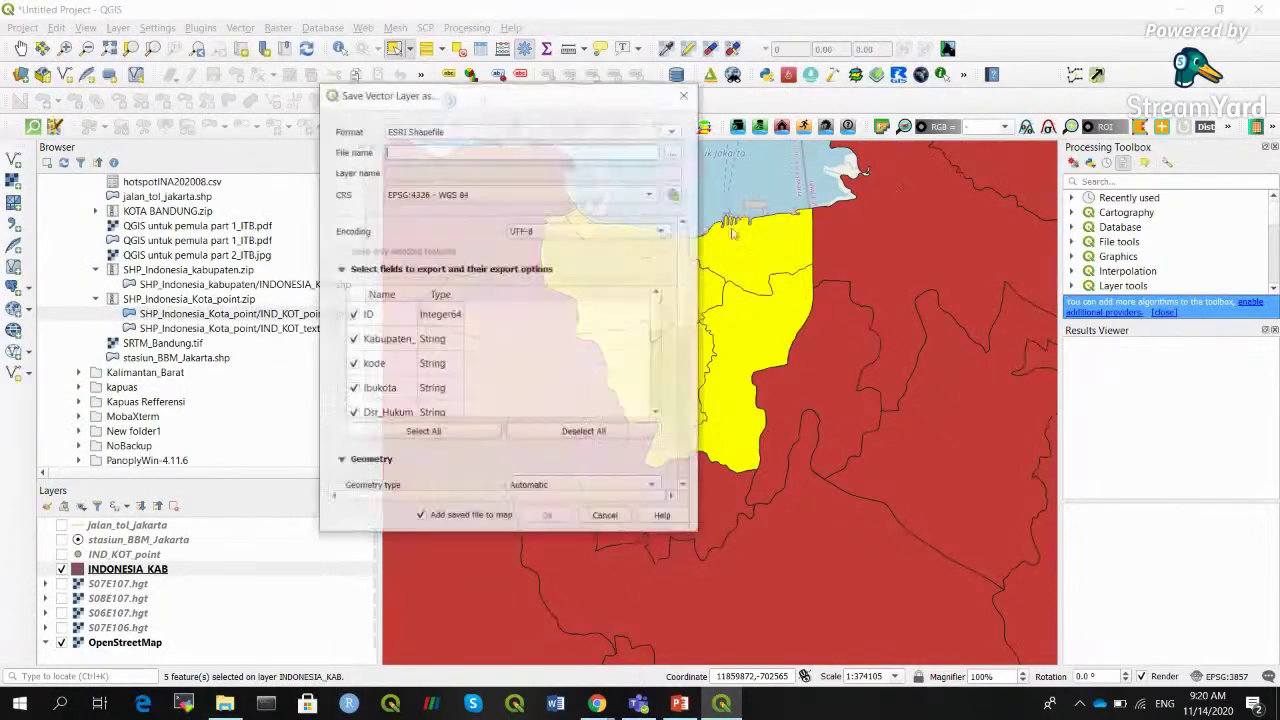
pyautogui.click(674, 152)
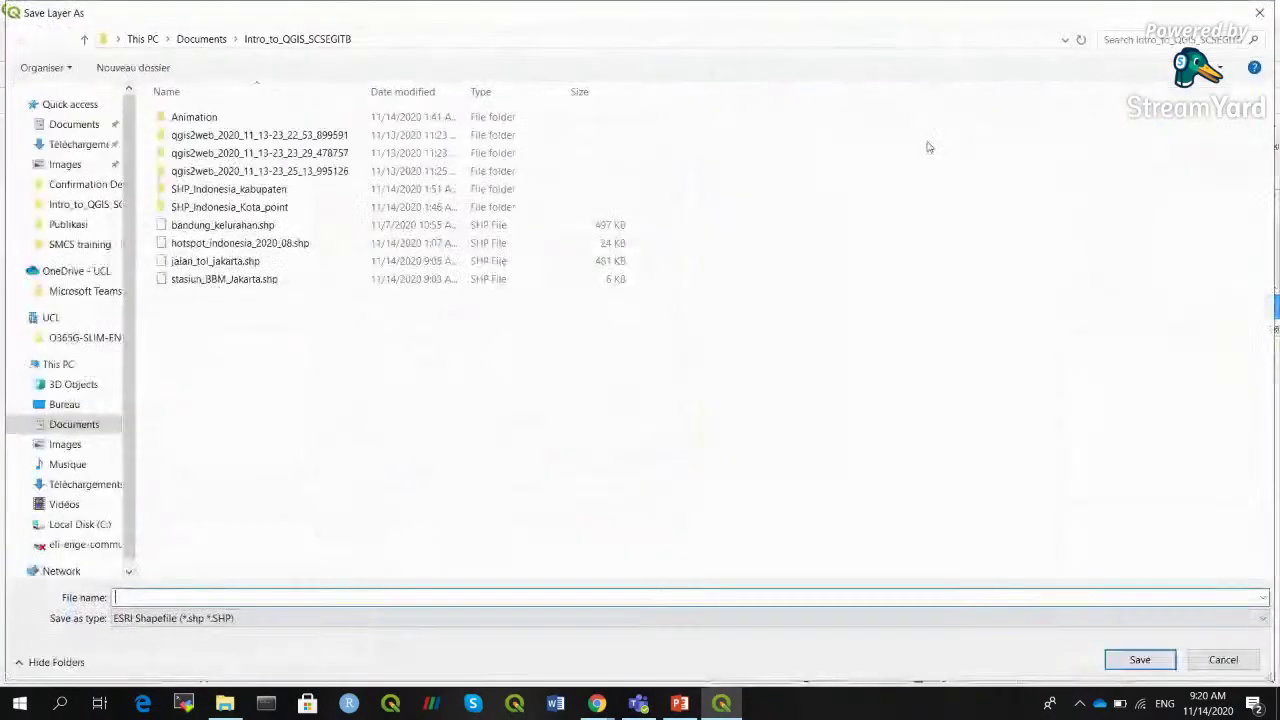
pyautogui.click(1224, 659)
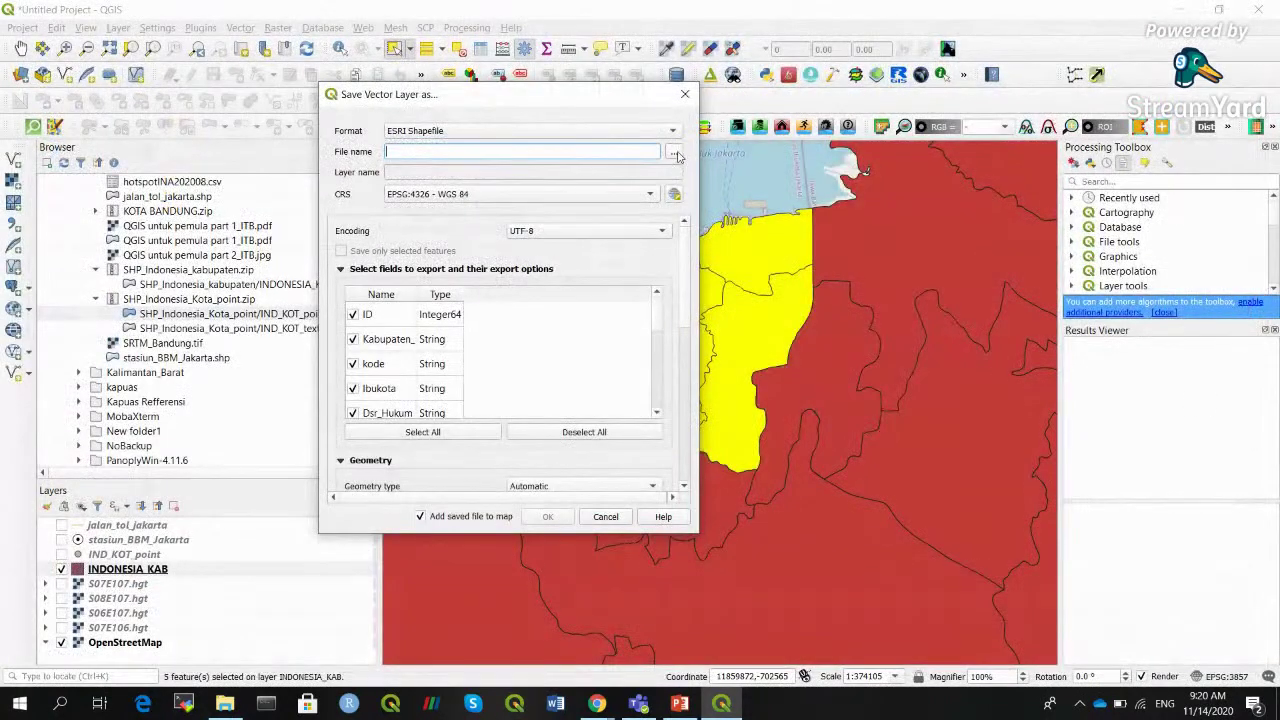
pyautogui.click(675, 153)
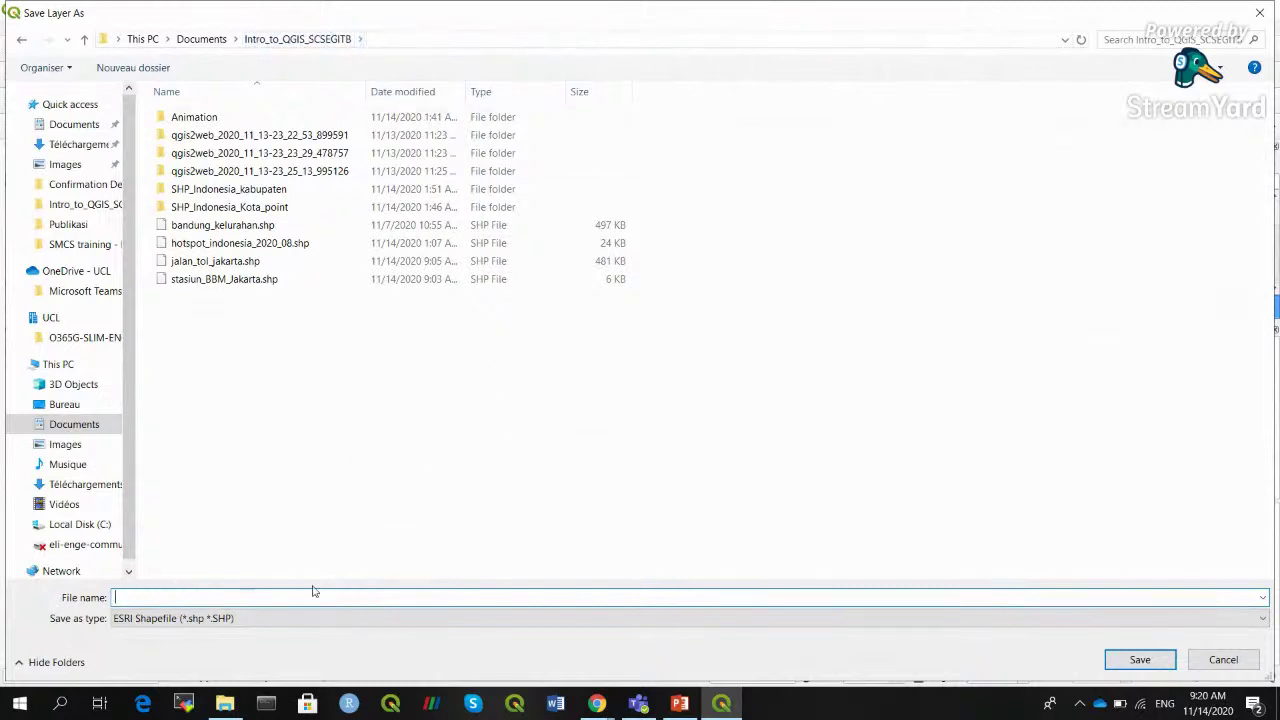
pyautogui.write('jabodetabek')
pyautogui.click(1139, 659)
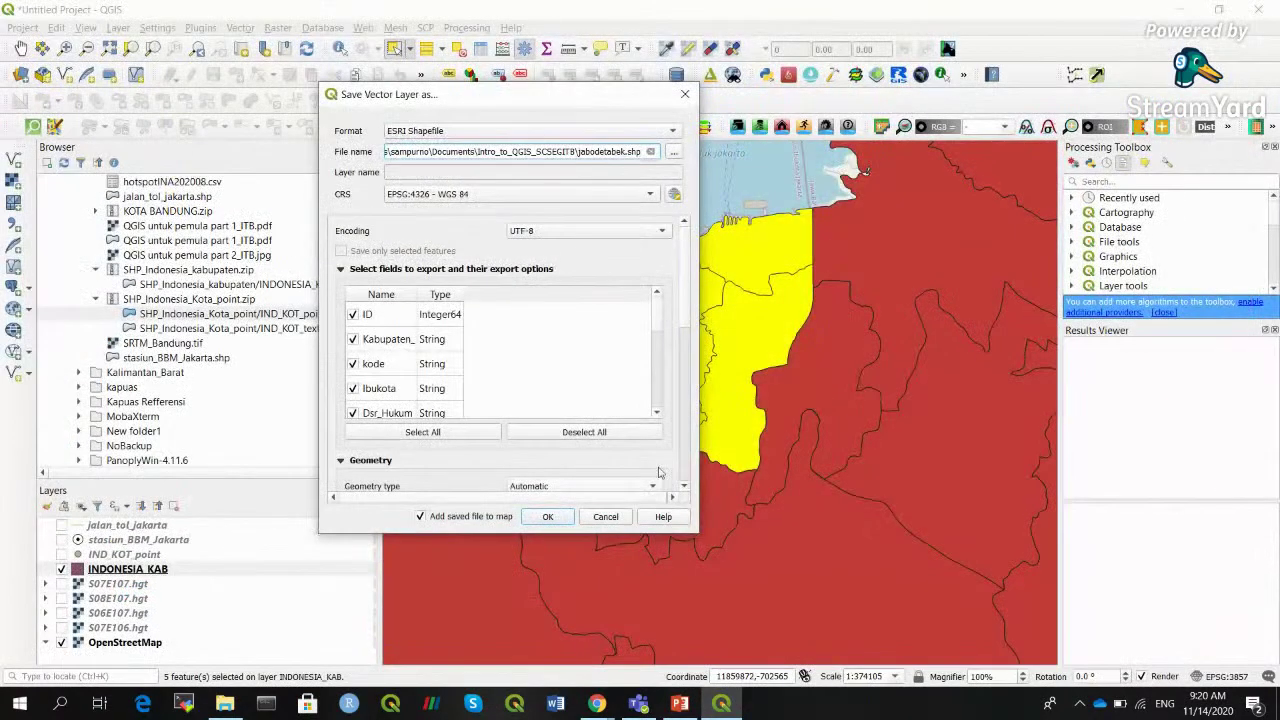
pyautogui.click(547, 517)
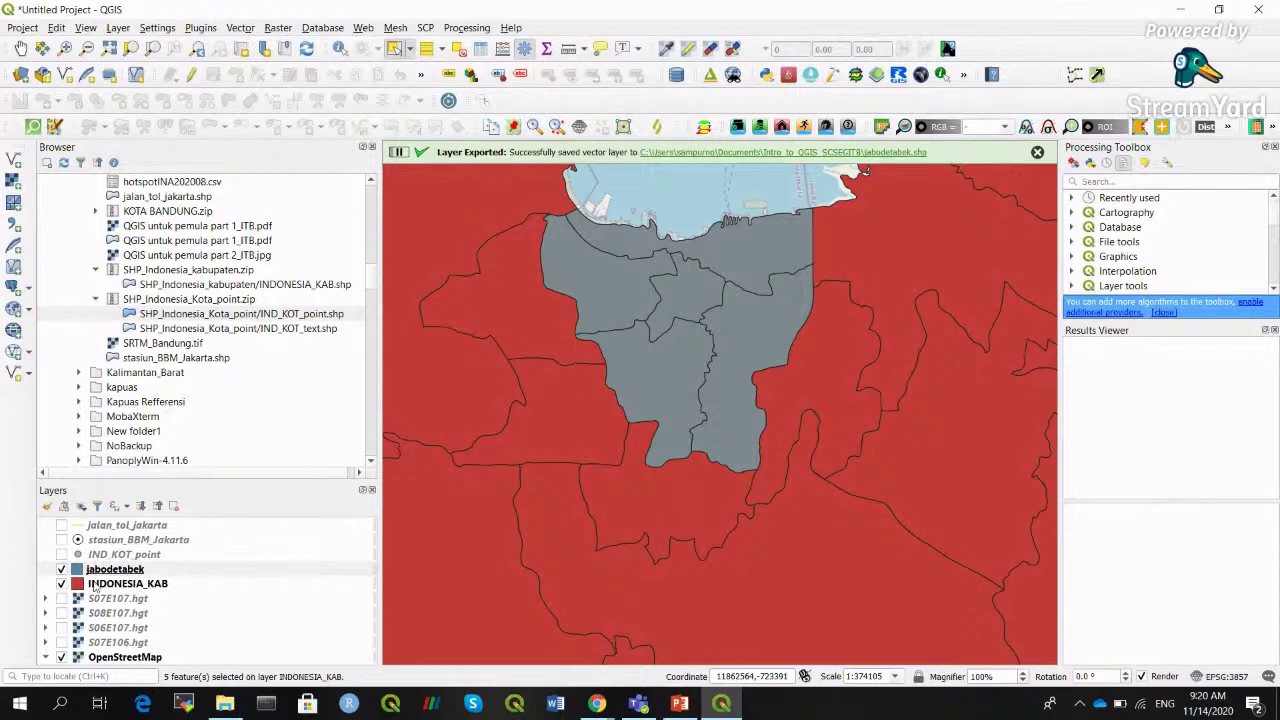
# Hide INDONESIA_KAB and show the IND_KOT_point, stasiun_BBM_Jakarta and jalan_tol_jakarta layers over jabodetabek
pyautogui.click(62, 584)
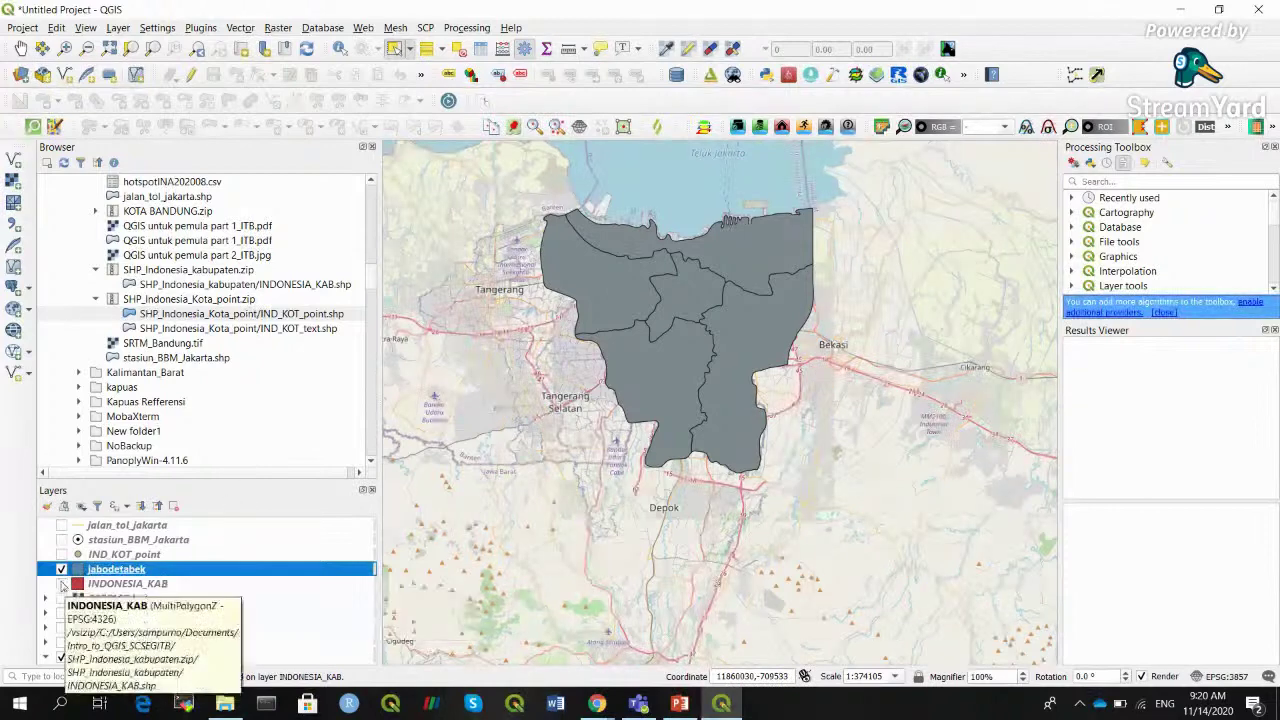
pyautogui.click(61, 584)
pyautogui.click(61, 584)
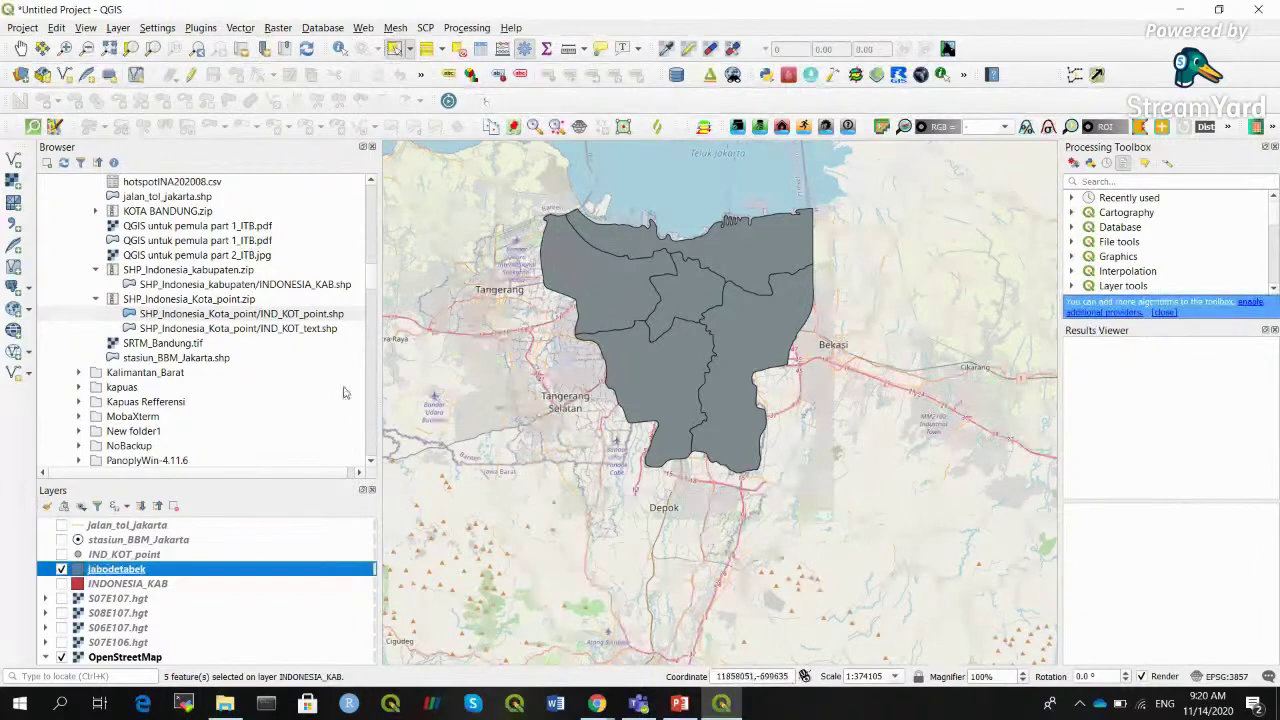
pyautogui.click(61, 554)
pyautogui.click(61, 539)
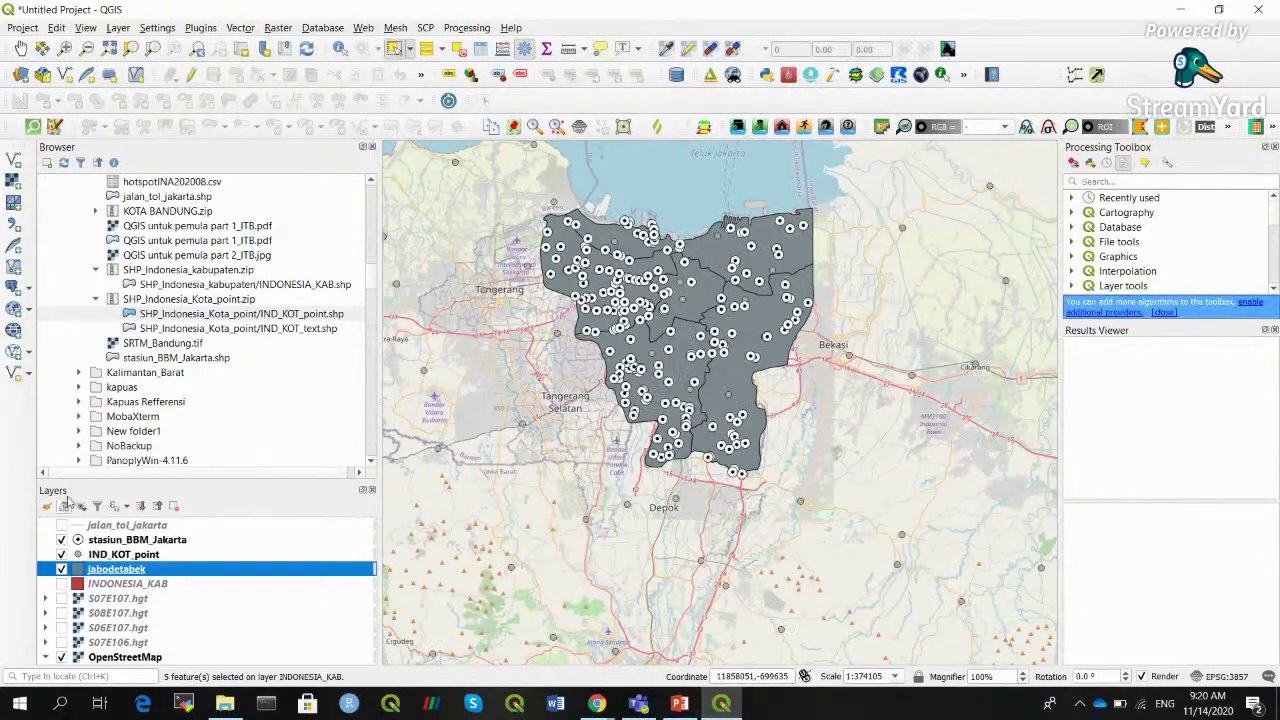
pyautogui.click(61, 525)
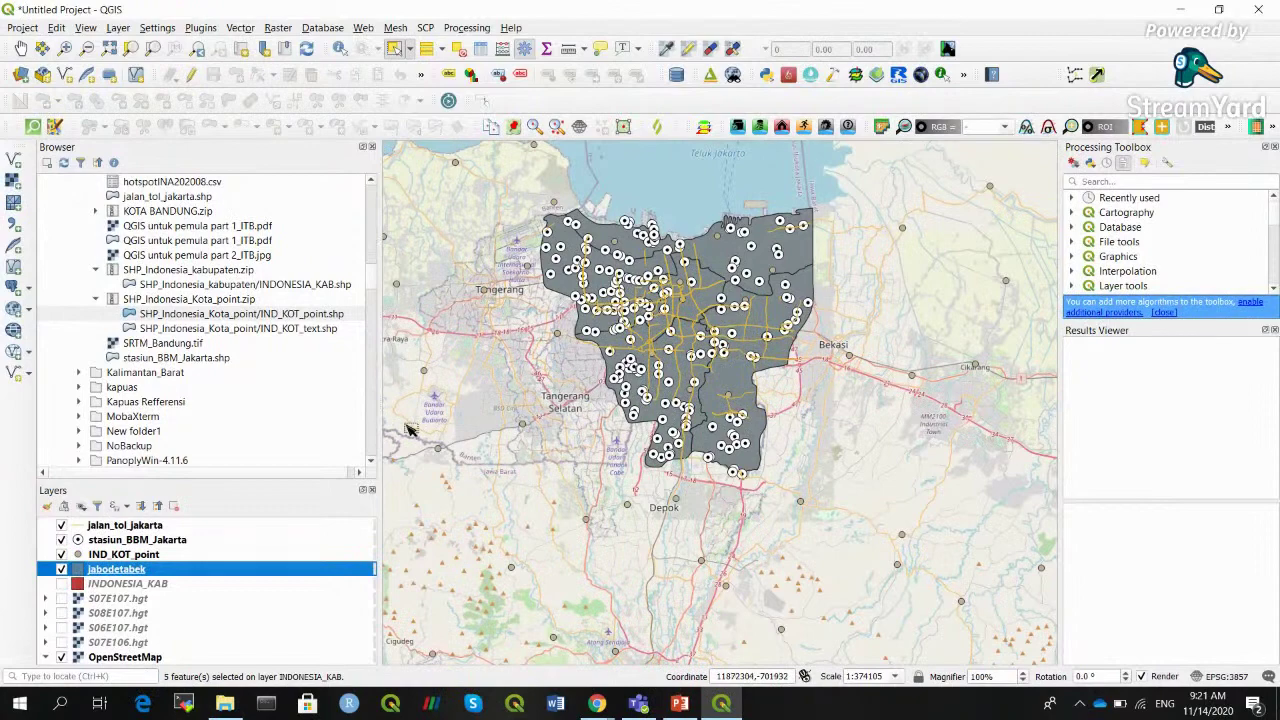
# Examine the jabodetabek attribute table with the Kabupaten_ column widened to read the full district names, and close it
pyautogui.click(481, 50)
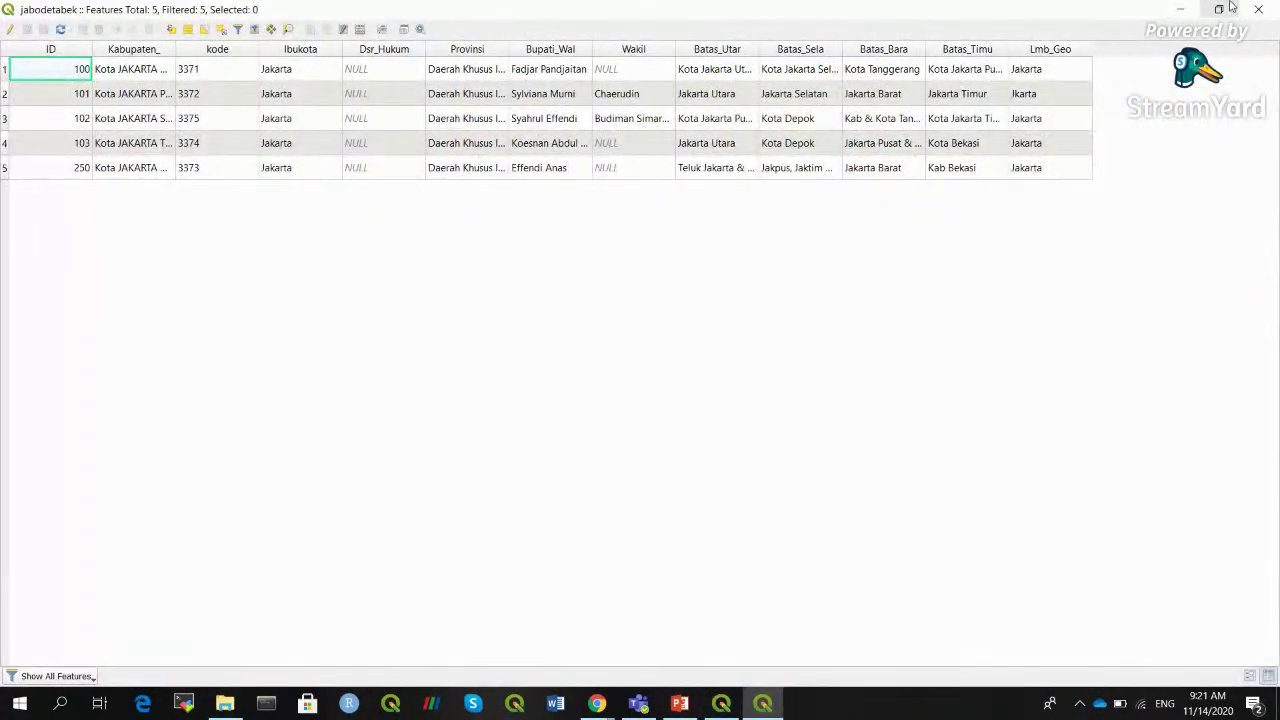
pyautogui.click(1230, 8)
pyautogui.moveTo(447, 60); pyautogui.dragTo(1278, 60)
pyautogui.moveTo(1000, 8); pyautogui.dragTo(830, 62)
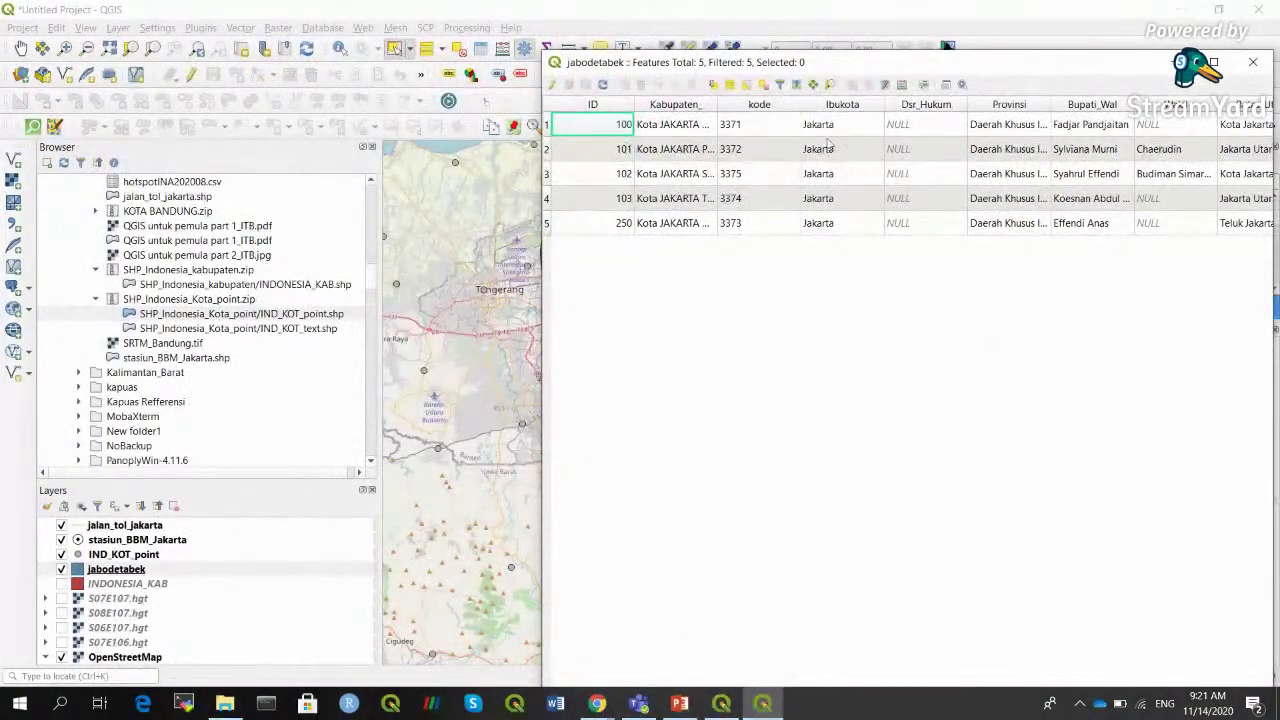
pyautogui.moveTo(719, 104); pyautogui.dragTo(955, 105)
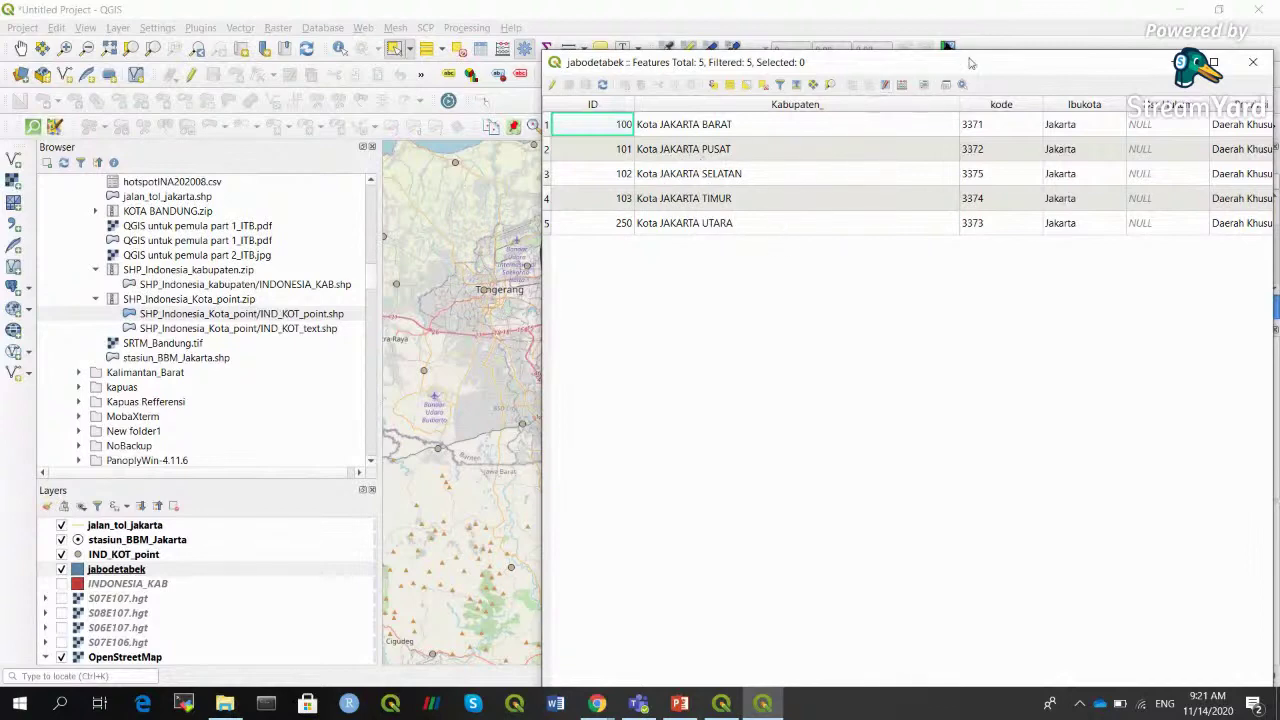
pyautogui.moveTo(970, 64); pyautogui.dragTo(617, 312)
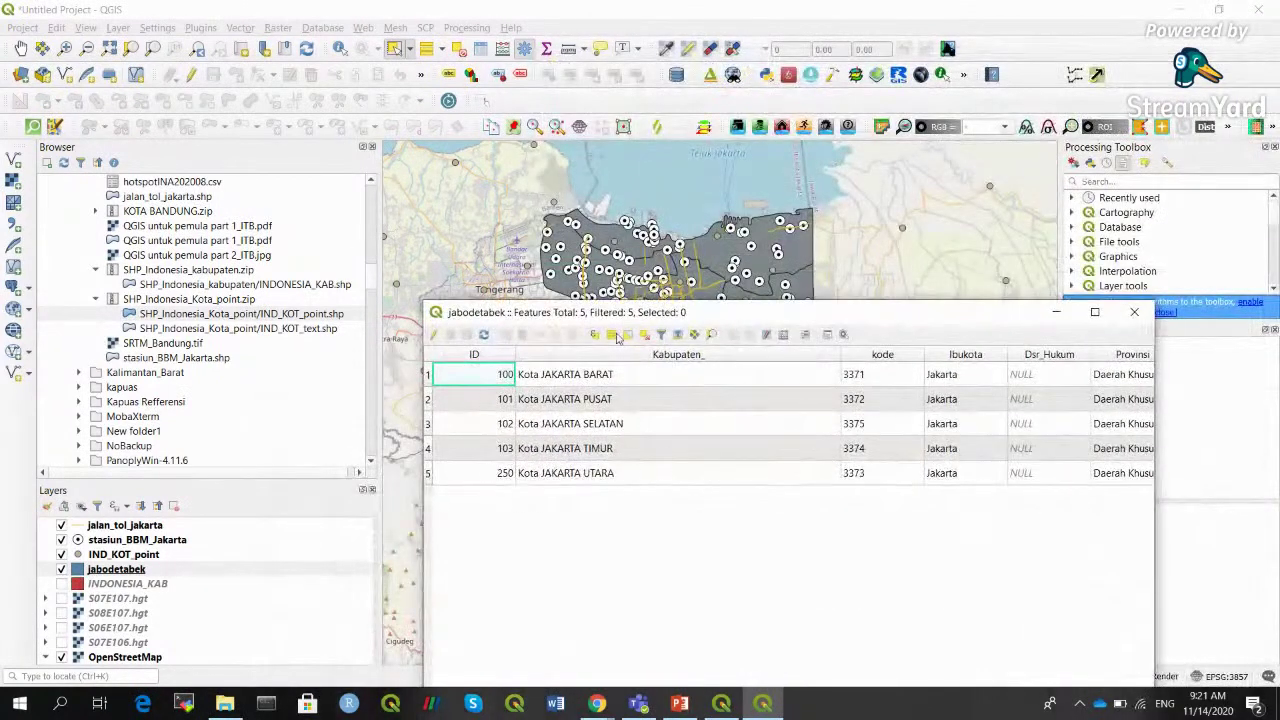
pyautogui.click(1134, 312)
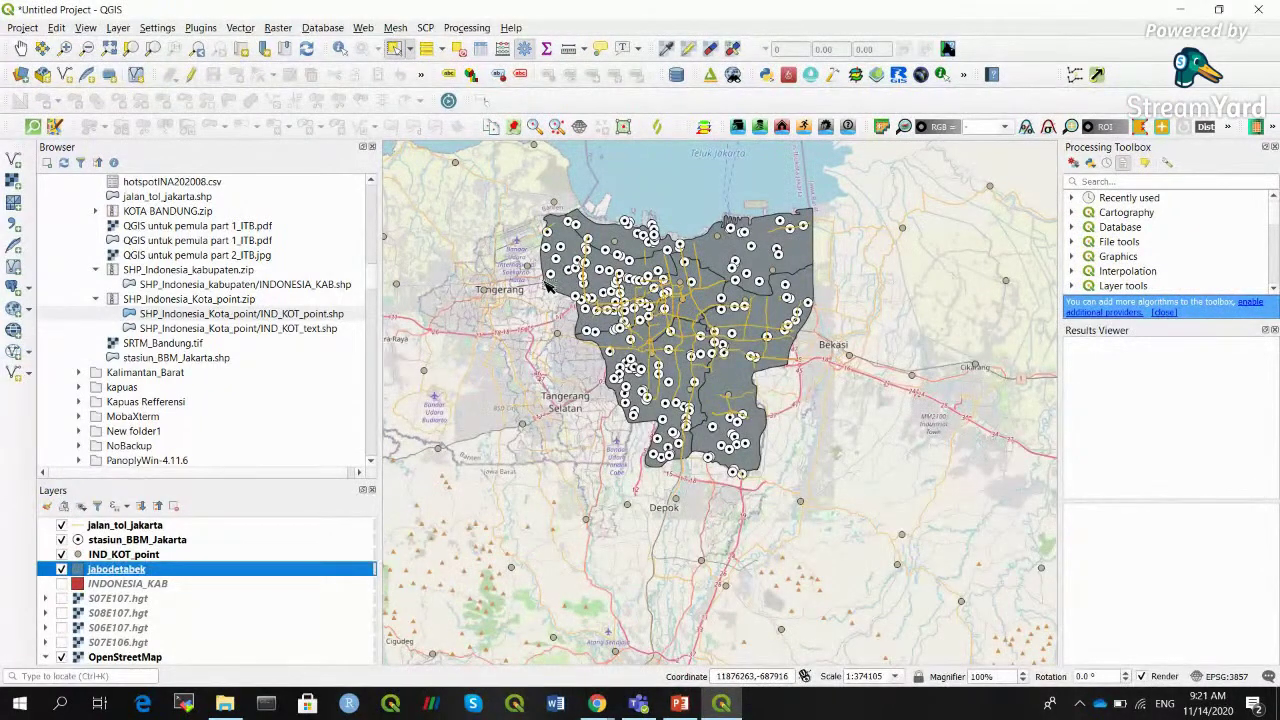
# Dissolve the jabodetabek layer into a single feature in a temporary layer, with no dissolve field
pyautogui.click(240, 27)
pyautogui.moveTo(287, 104)
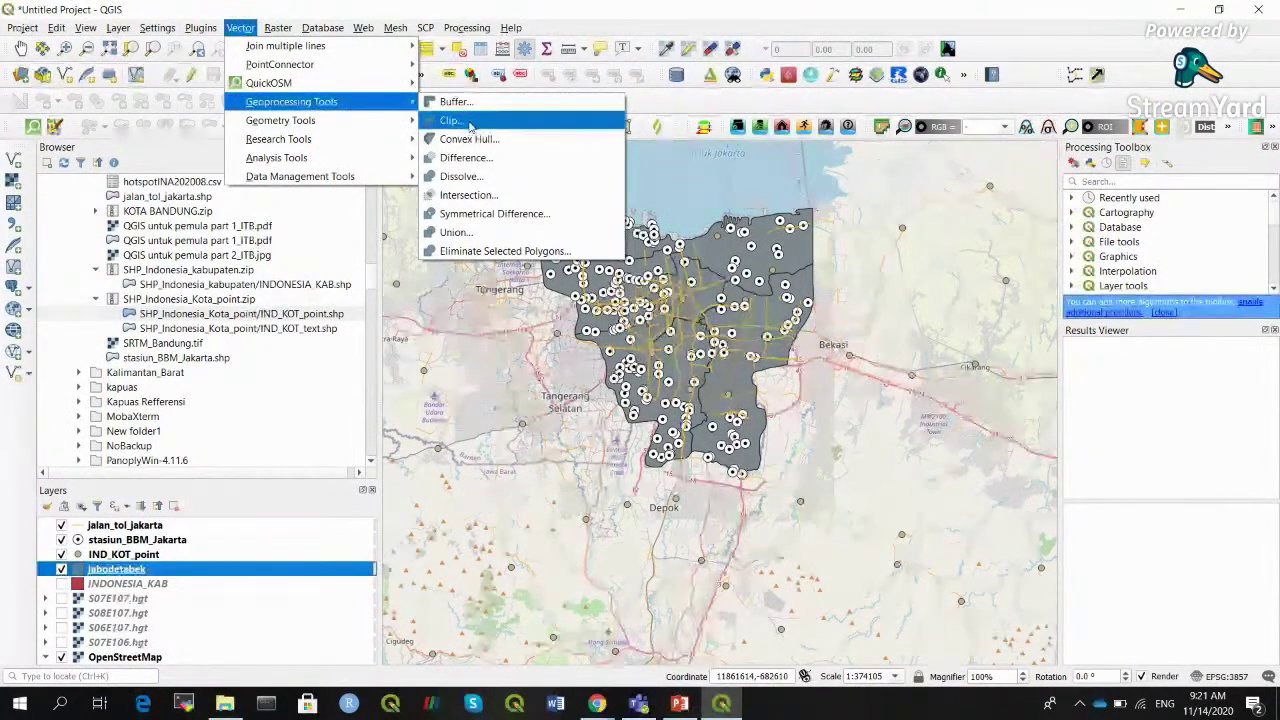
pyautogui.moveTo(410, 120)
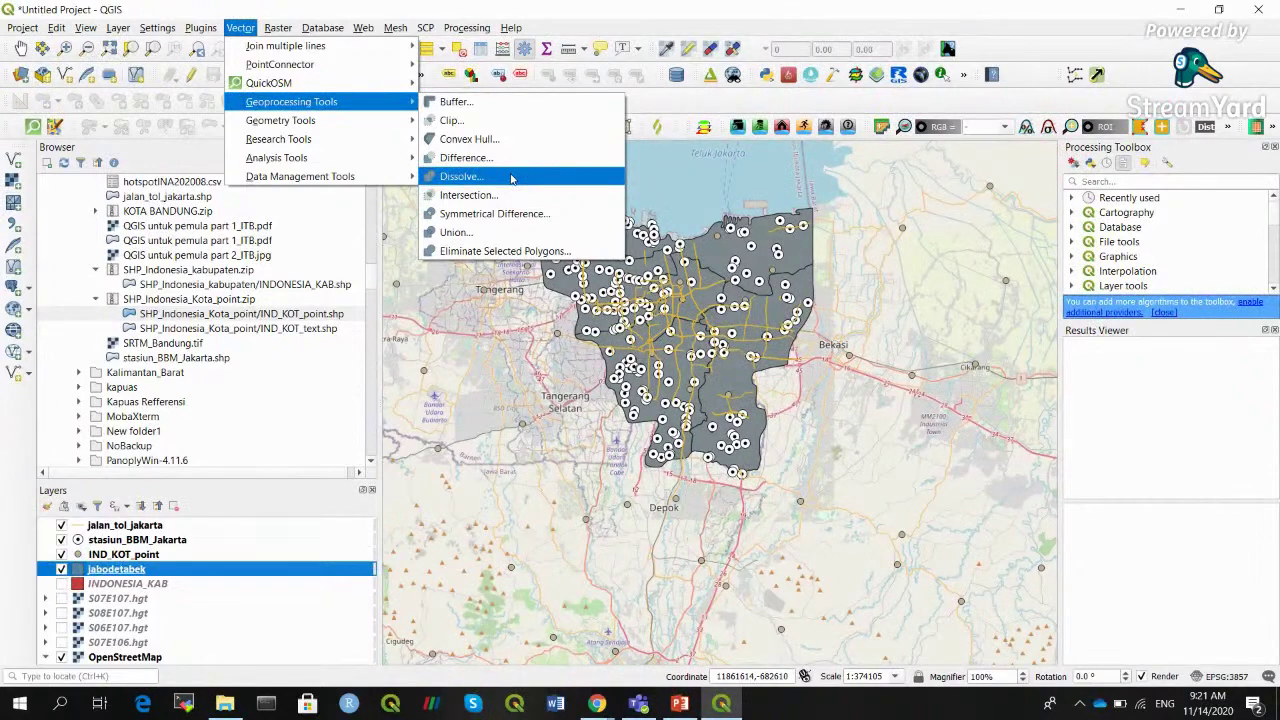
pyautogui.click(511, 178)
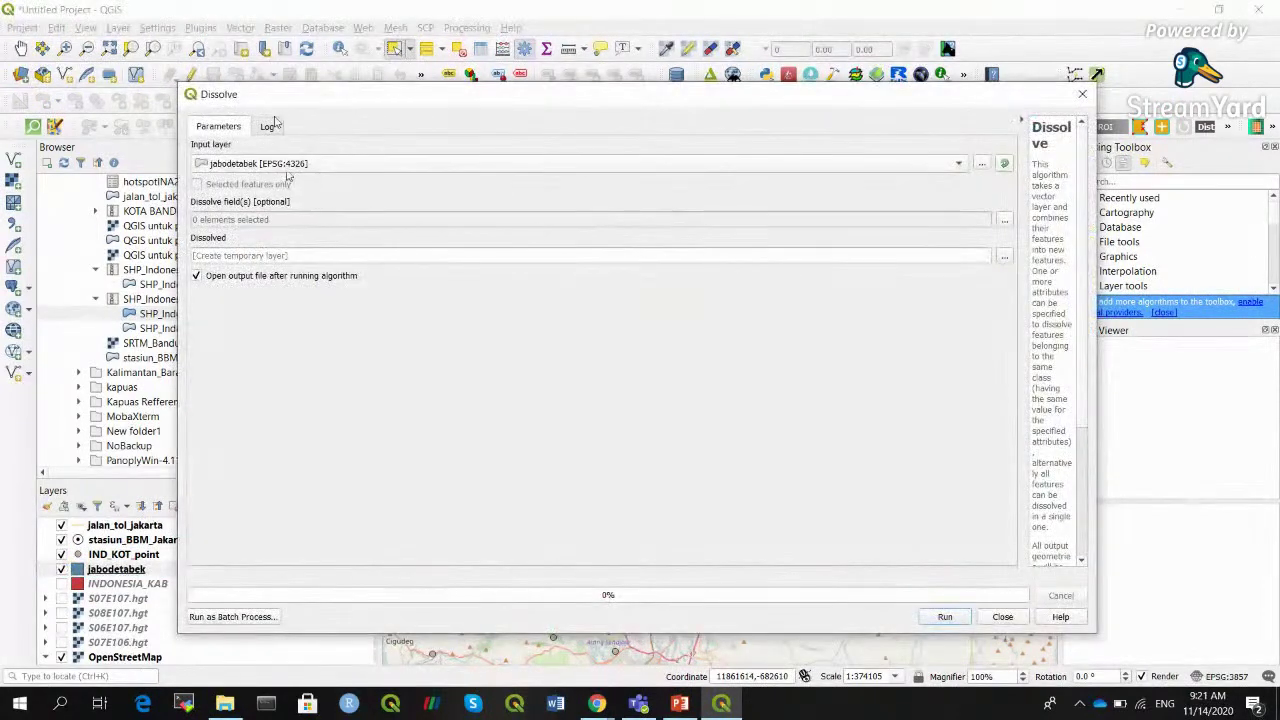
pyautogui.moveTo(356, 92); pyautogui.dragTo(419, 94)
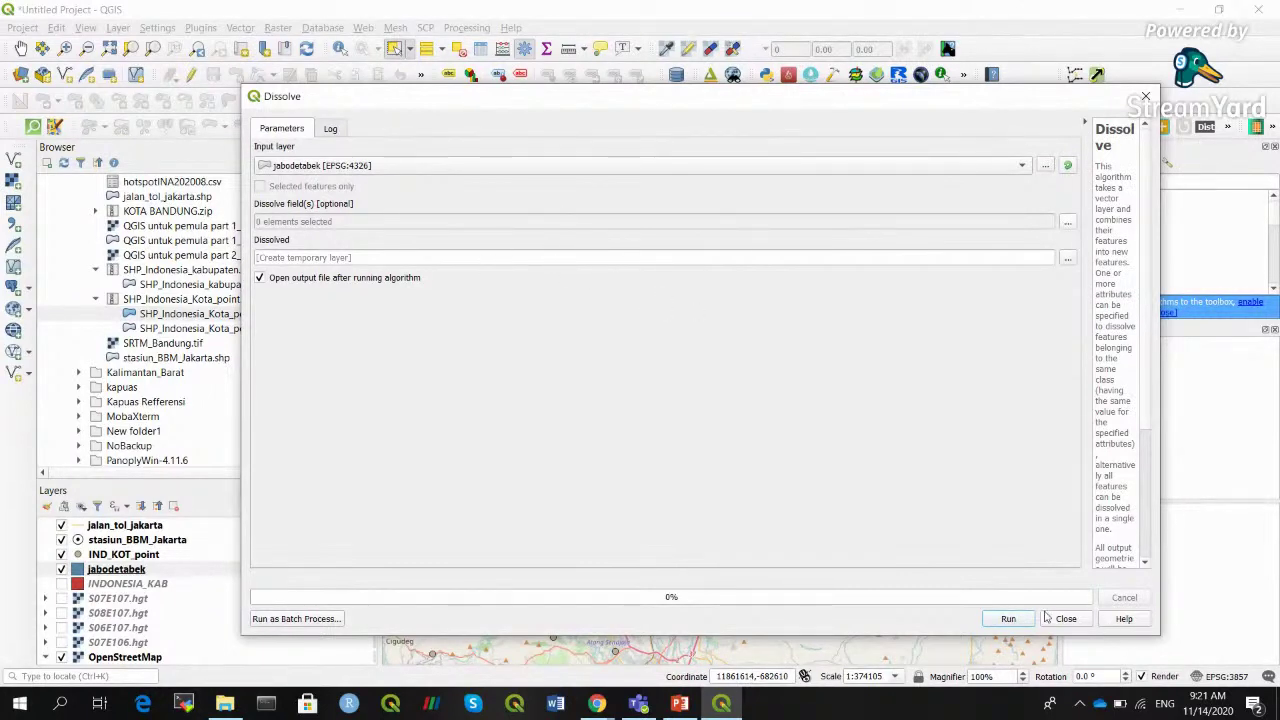
pyautogui.click(1010, 619)
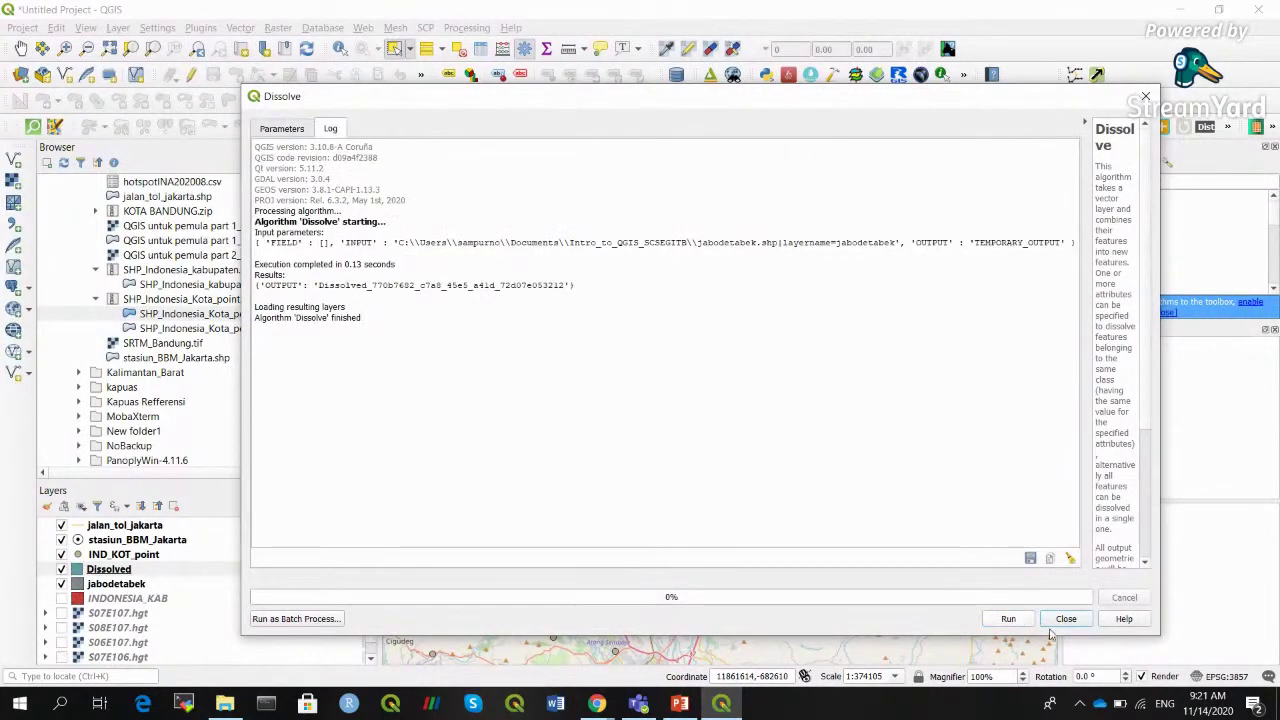
pyautogui.click(1066, 620)
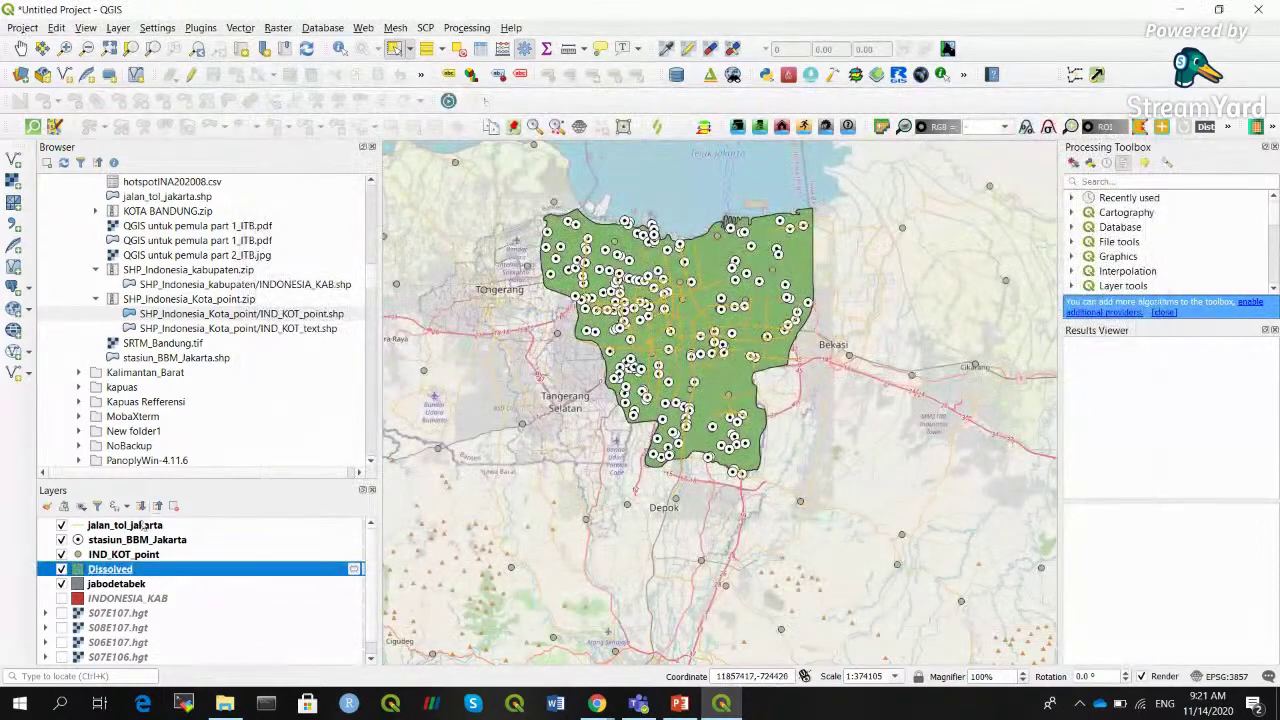
# Hide the jabodetabek, stasiun_BBM_Jakarta and jalan_tol_jakarta layers
pyautogui.click(61, 584)
pyautogui.click(61, 540)
pyautogui.click(61, 526)
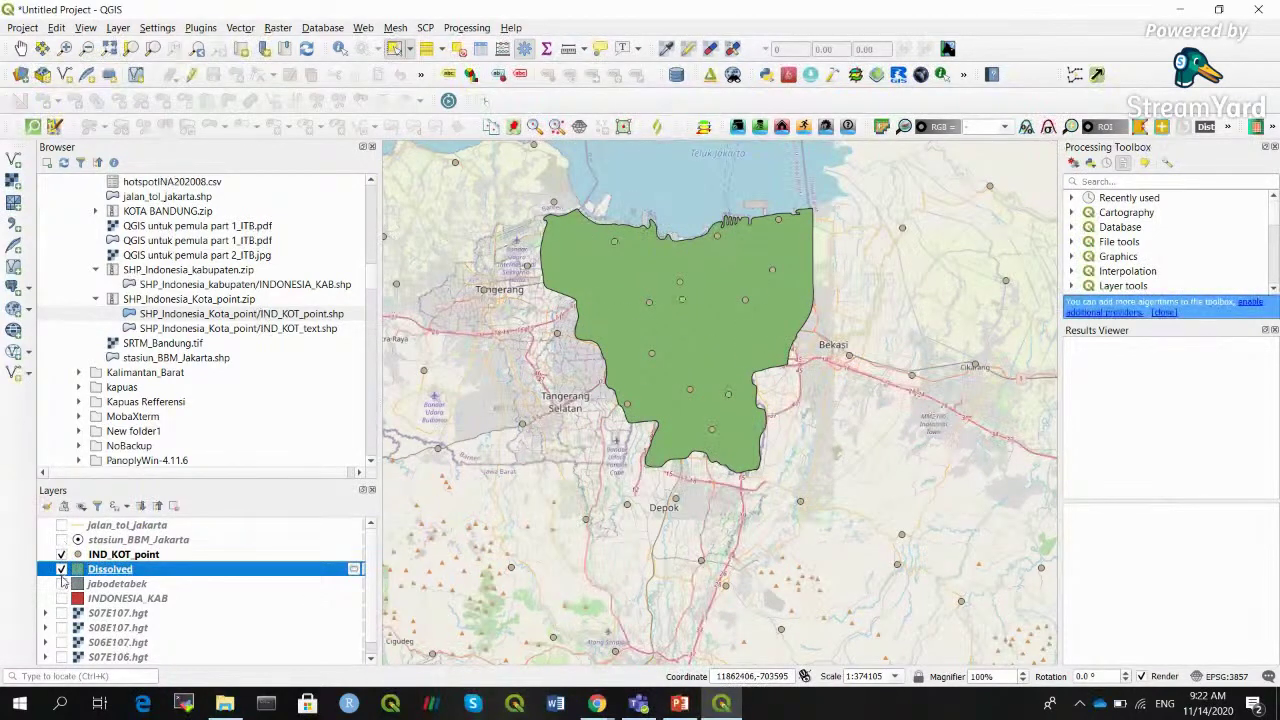
# Compare the Dissolved layer with jabodetabek on the map and examine the Dissolved layer's attribute table
pyautogui.click(61, 583)
pyautogui.click(61, 569)
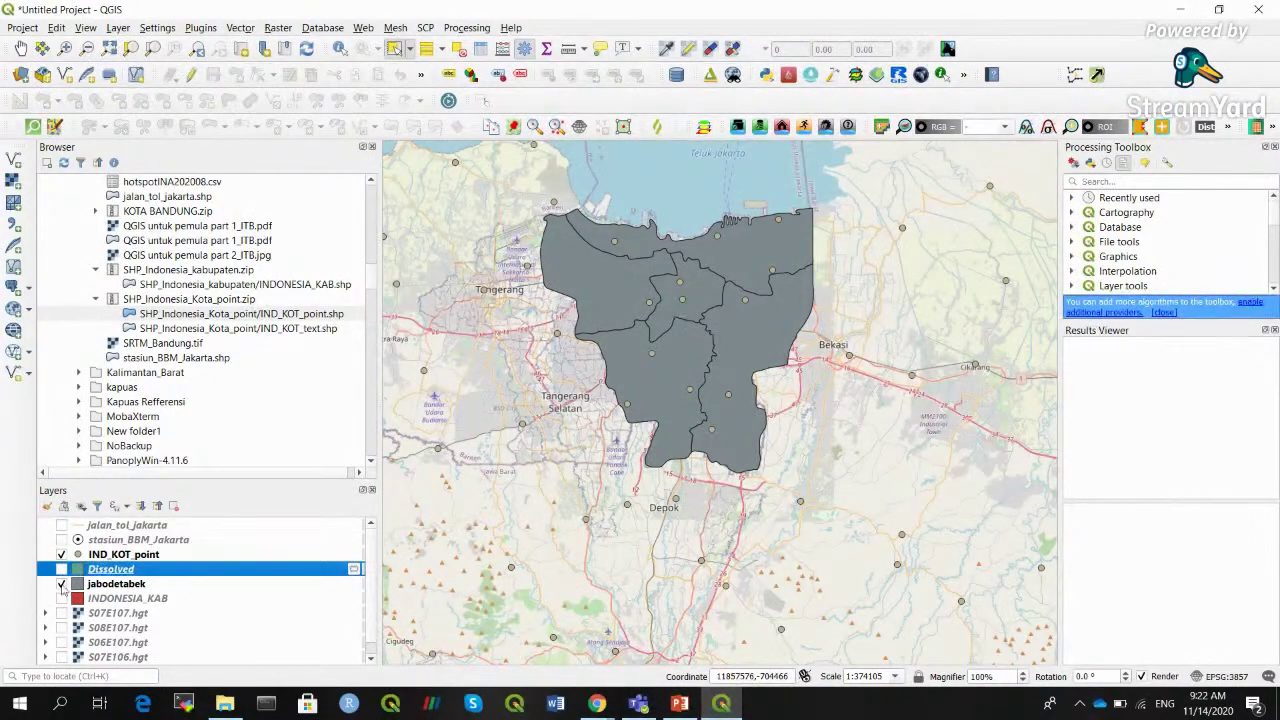
pyautogui.click(61, 569)
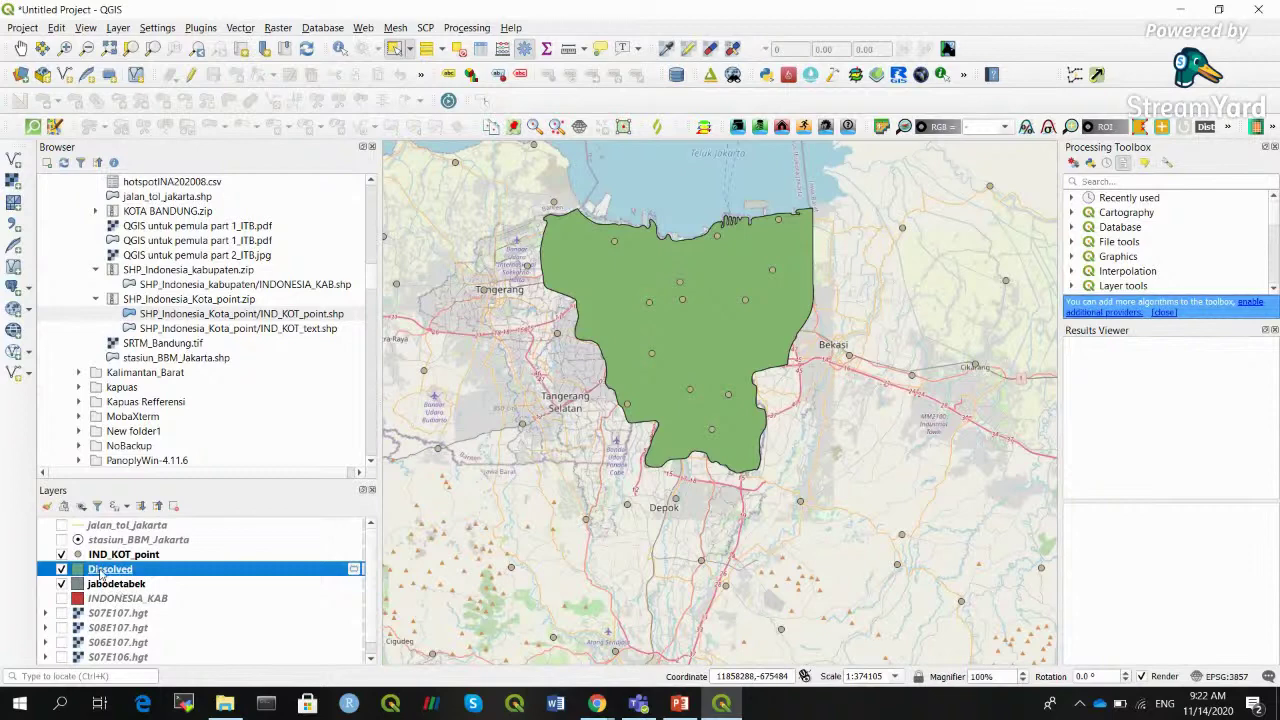
pyautogui.click(481, 48)
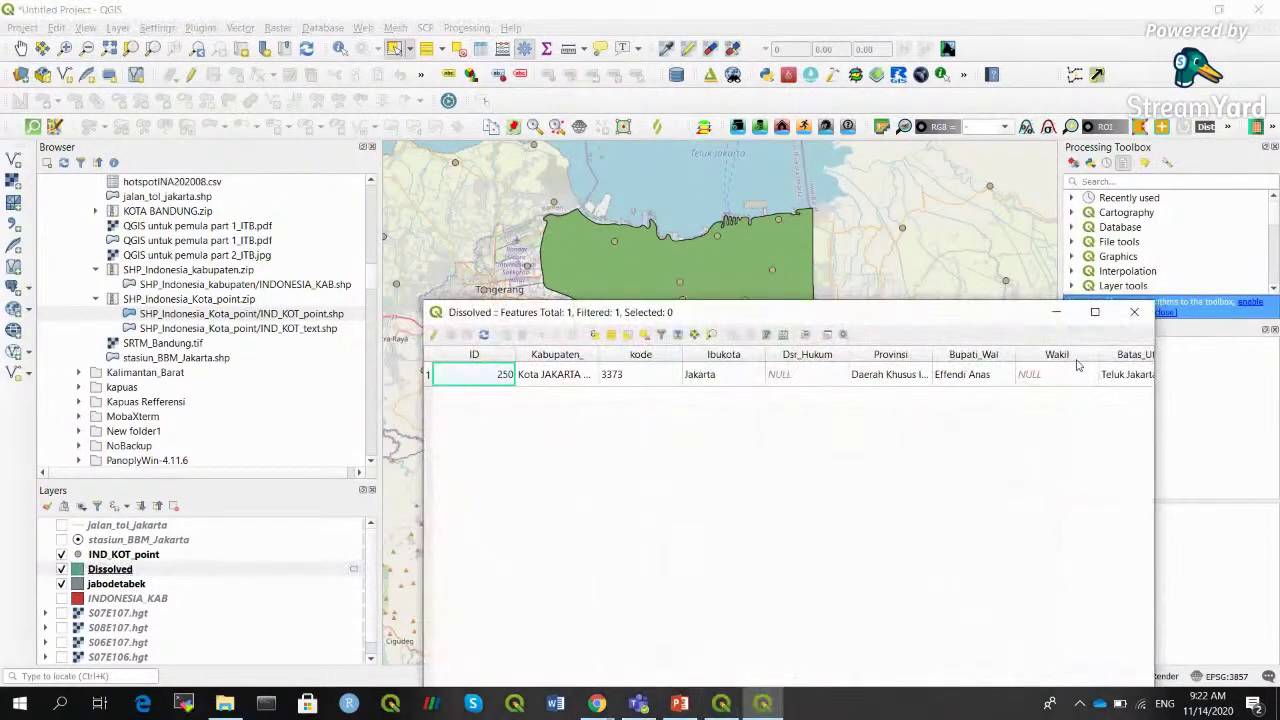
pyautogui.click(1134, 312)
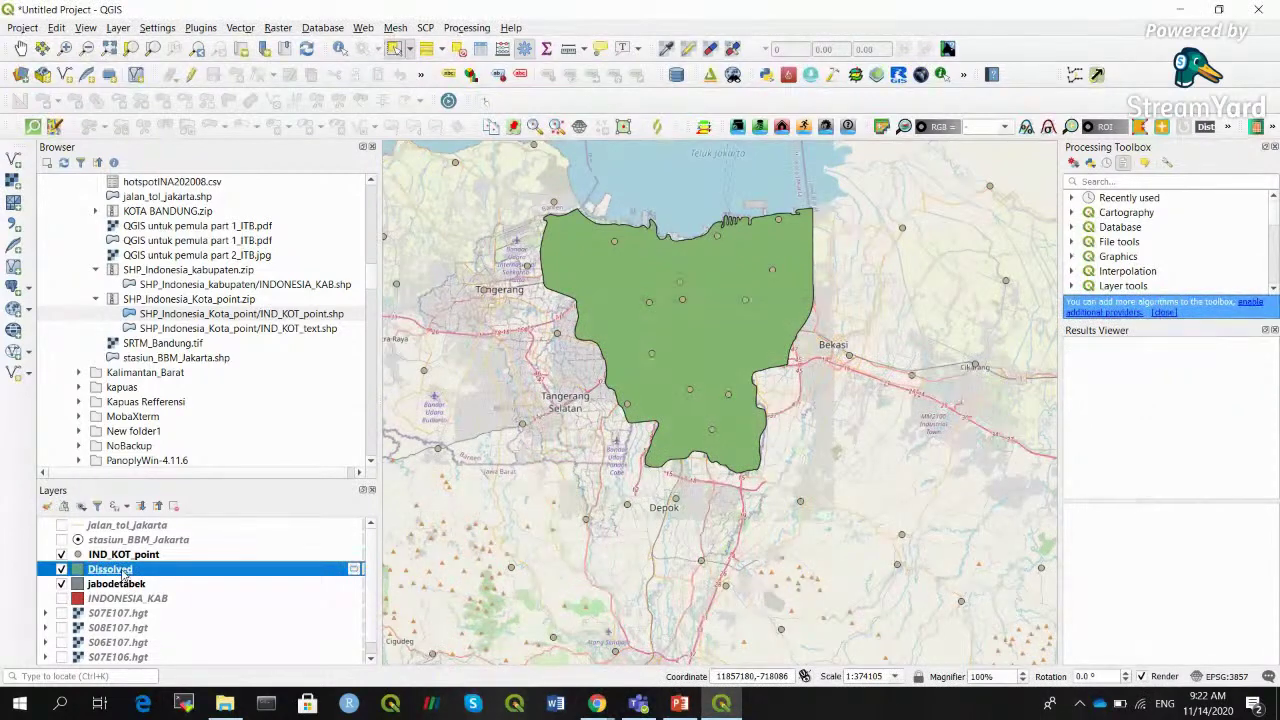
# Export the Dissolved layer as an ESRI Shapefile named jakarta in the Intro_to_QGIS_SCSEGITB folder, with CRS EPSG:4326
pyautogui.rightClick(124, 578)
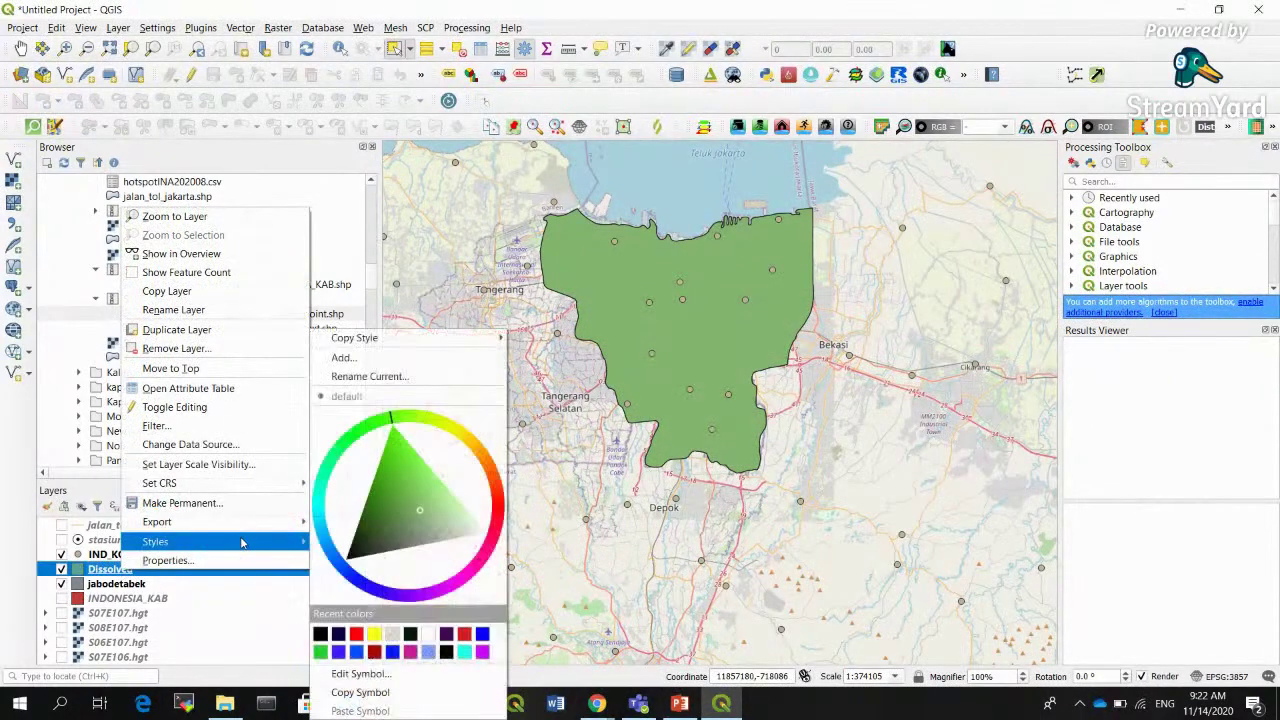
pyautogui.moveTo(290, 521)
pyautogui.click(337, 524)
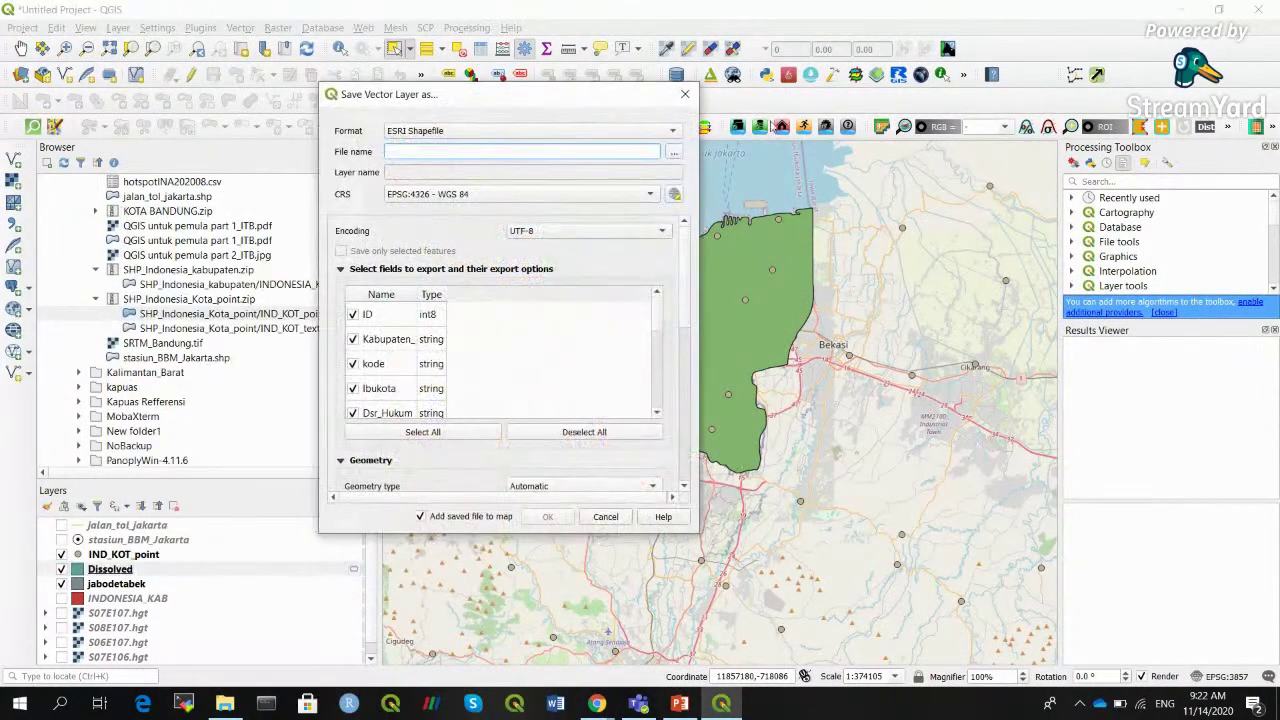
pyautogui.click(675, 150)
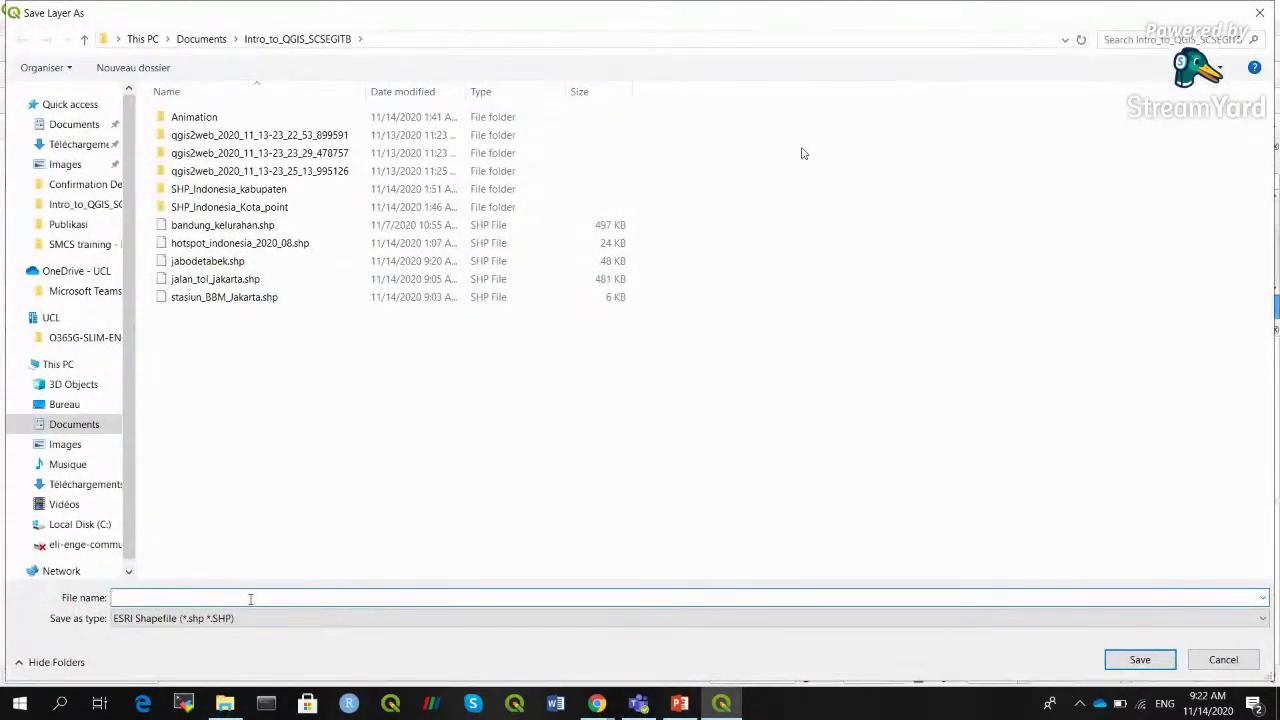
pyautogui.write('jakarta')
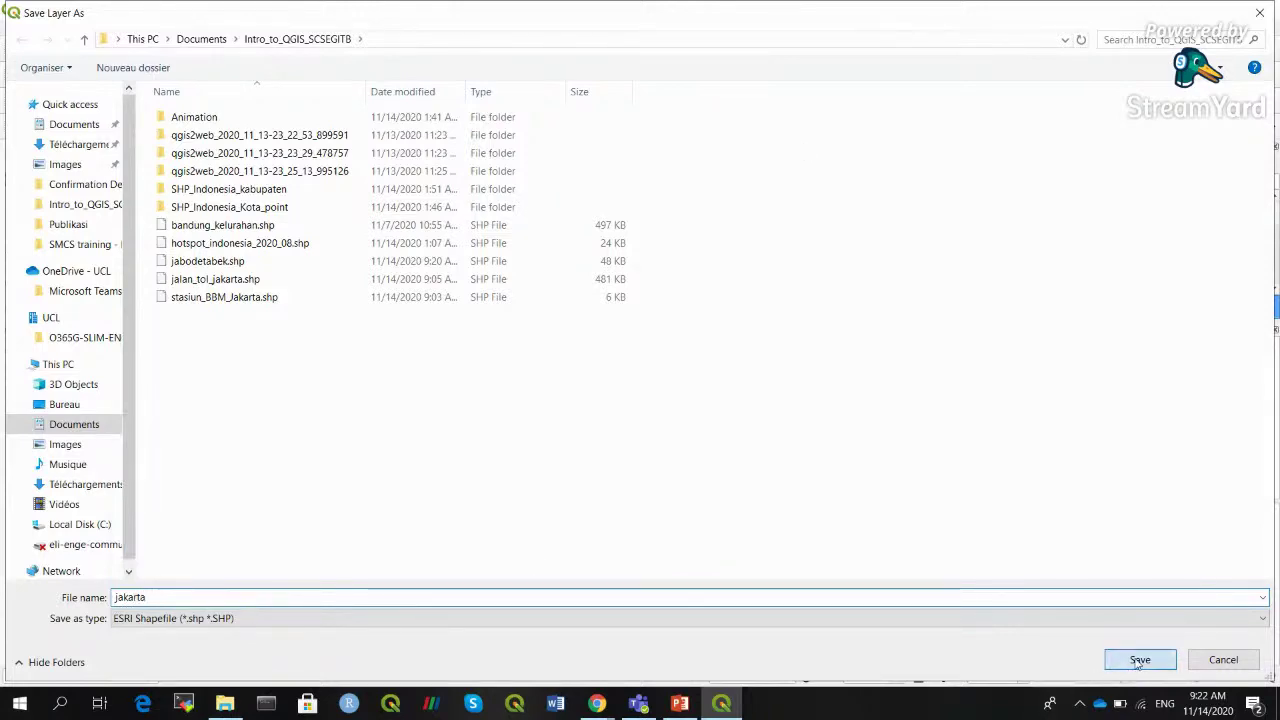
pyautogui.press('Return')
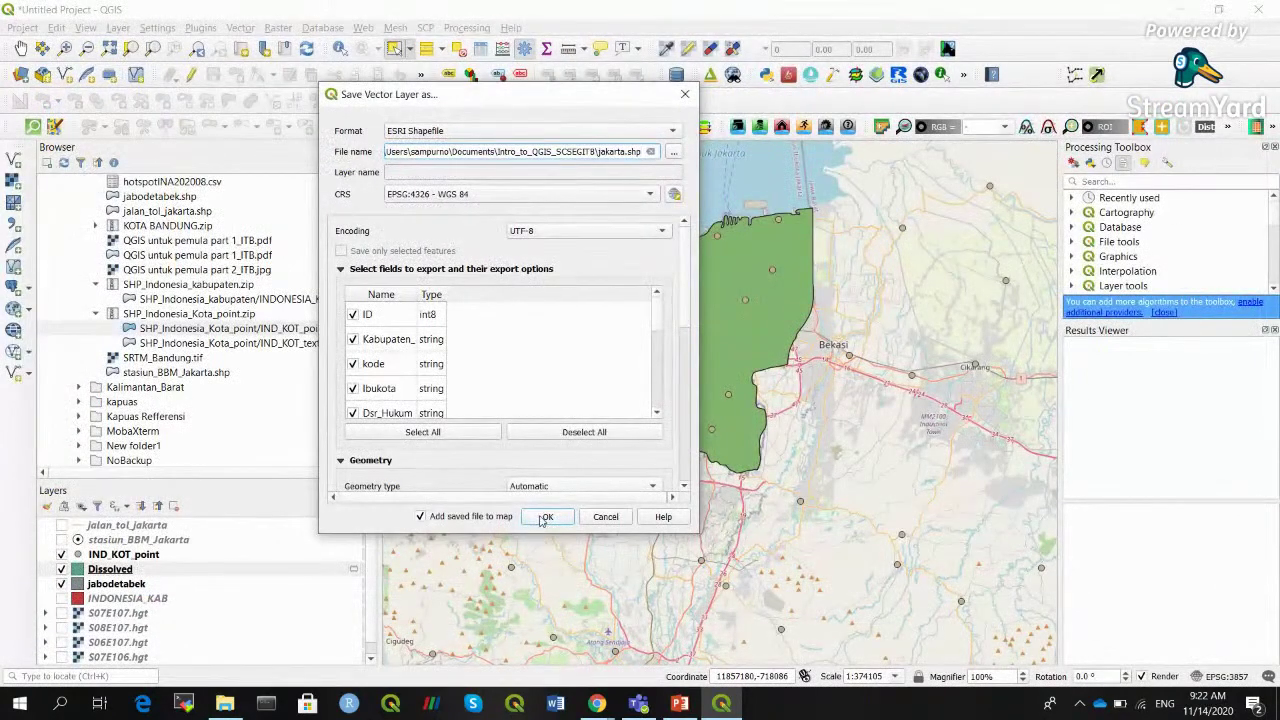
pyautogui.click(546, 517)
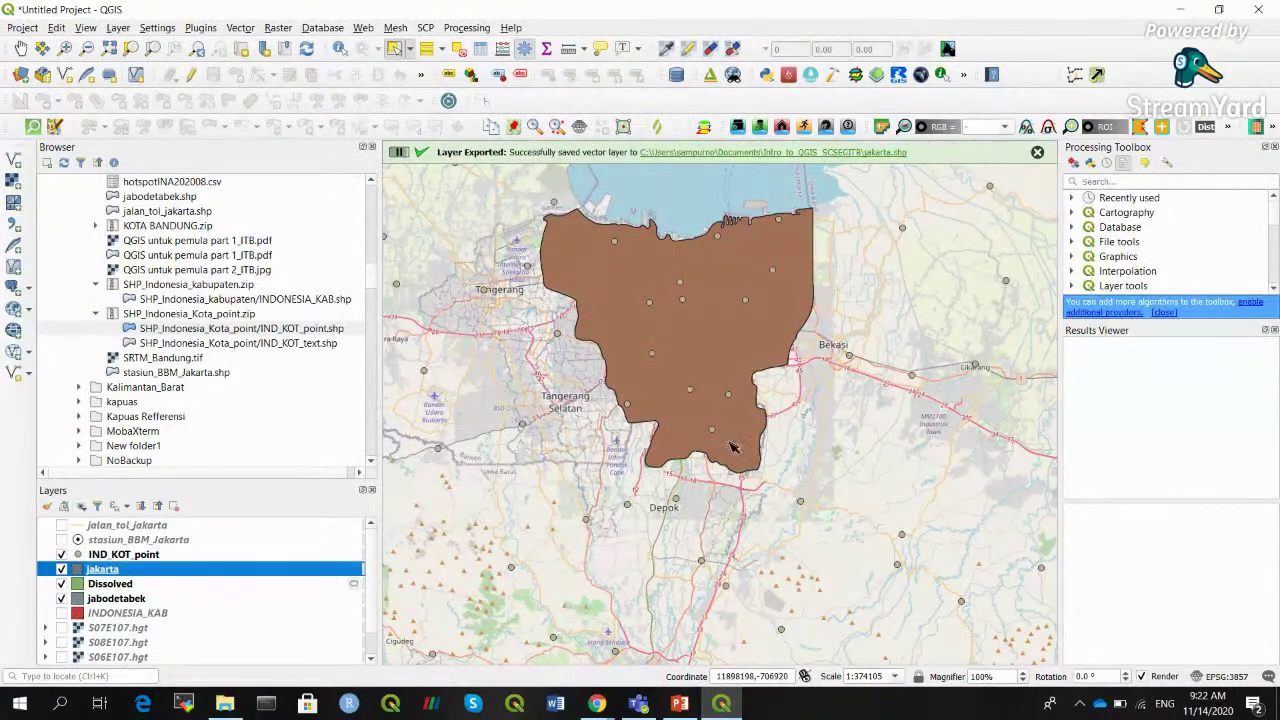
# Remove the temporary Dissolved layer from the project and compare the jakarta layer with jabodetabek on the map
pyautogui.click(126, 587)
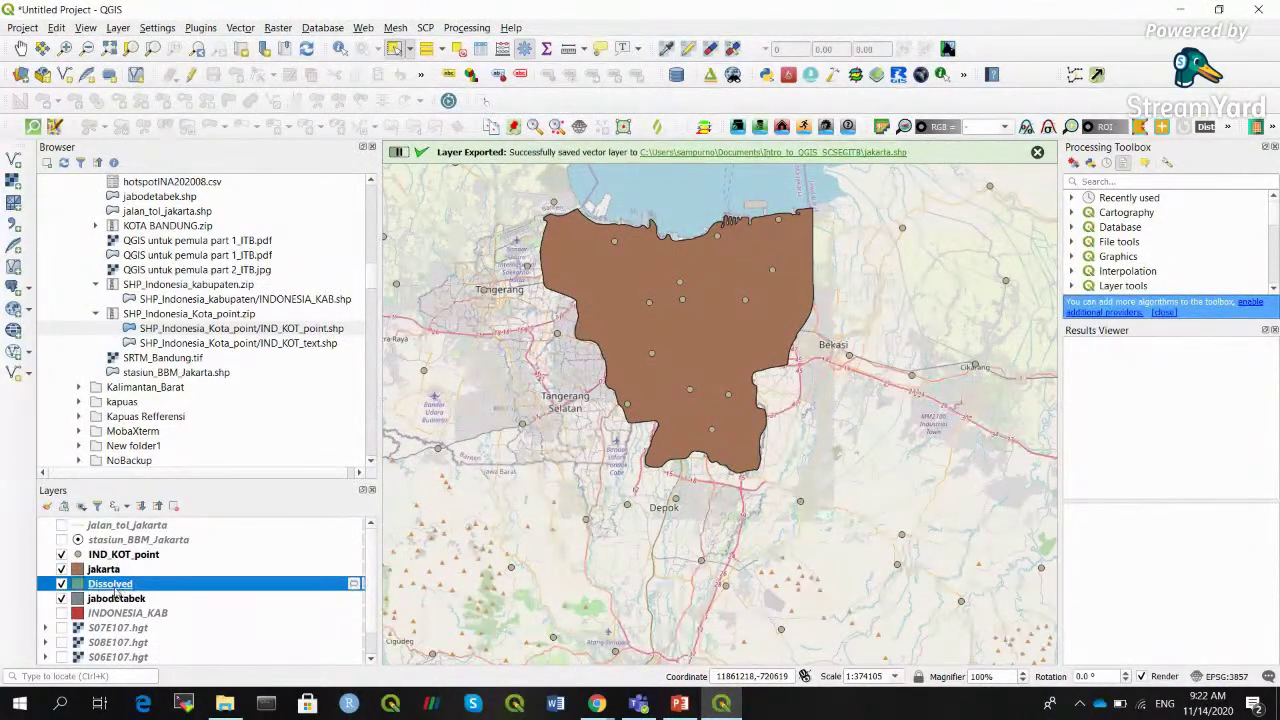
pyautogui.click(173, 506)
pyautogui.press('Escape')
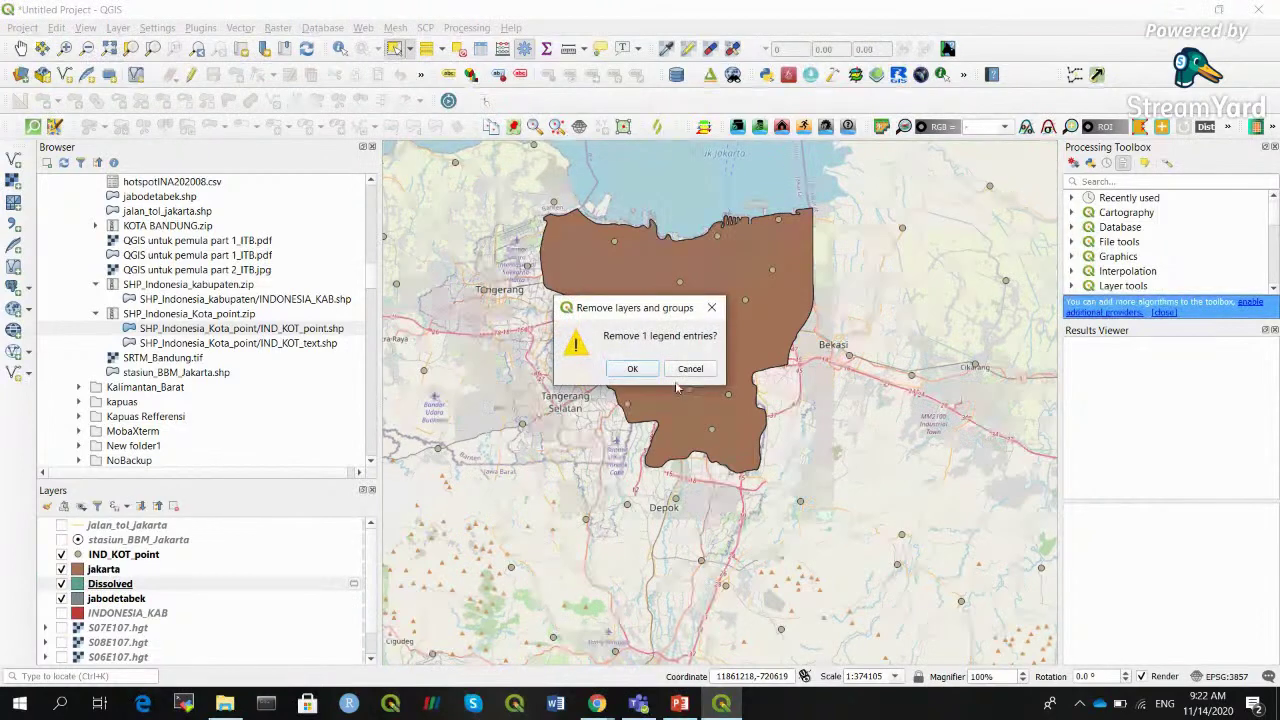
pyautogui.press('Return')
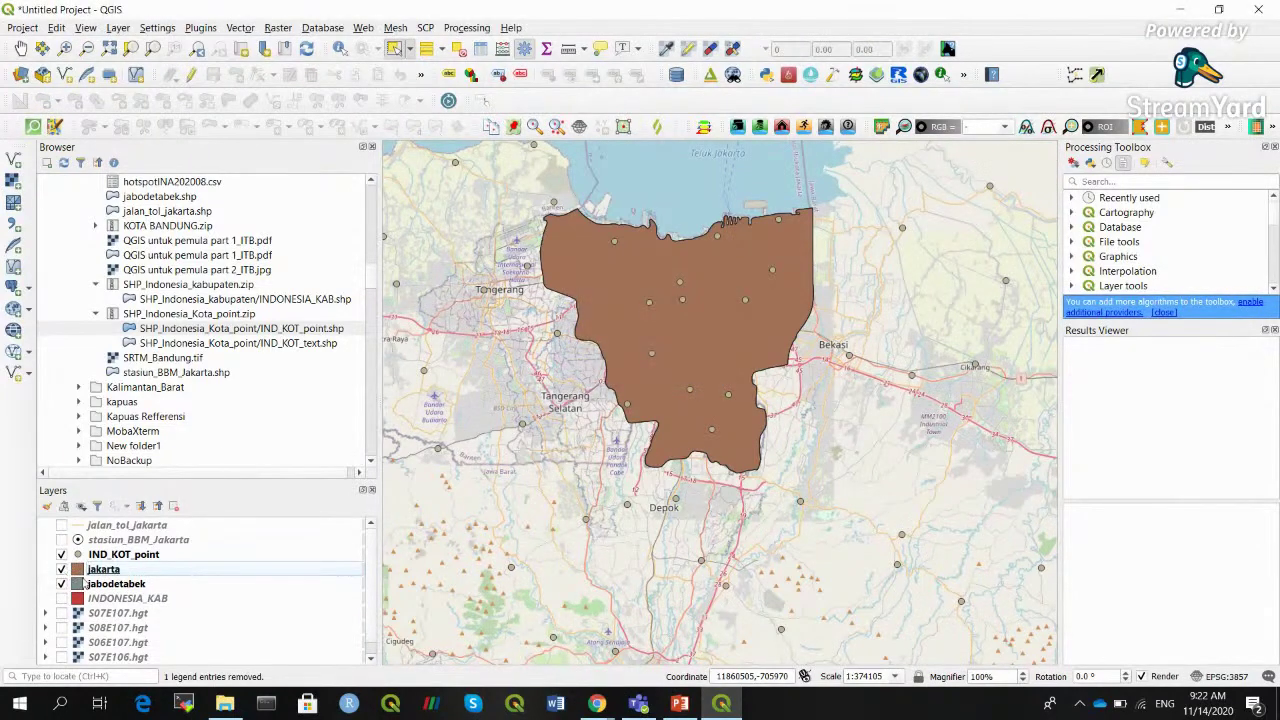
pyautogui.click(61, 570)
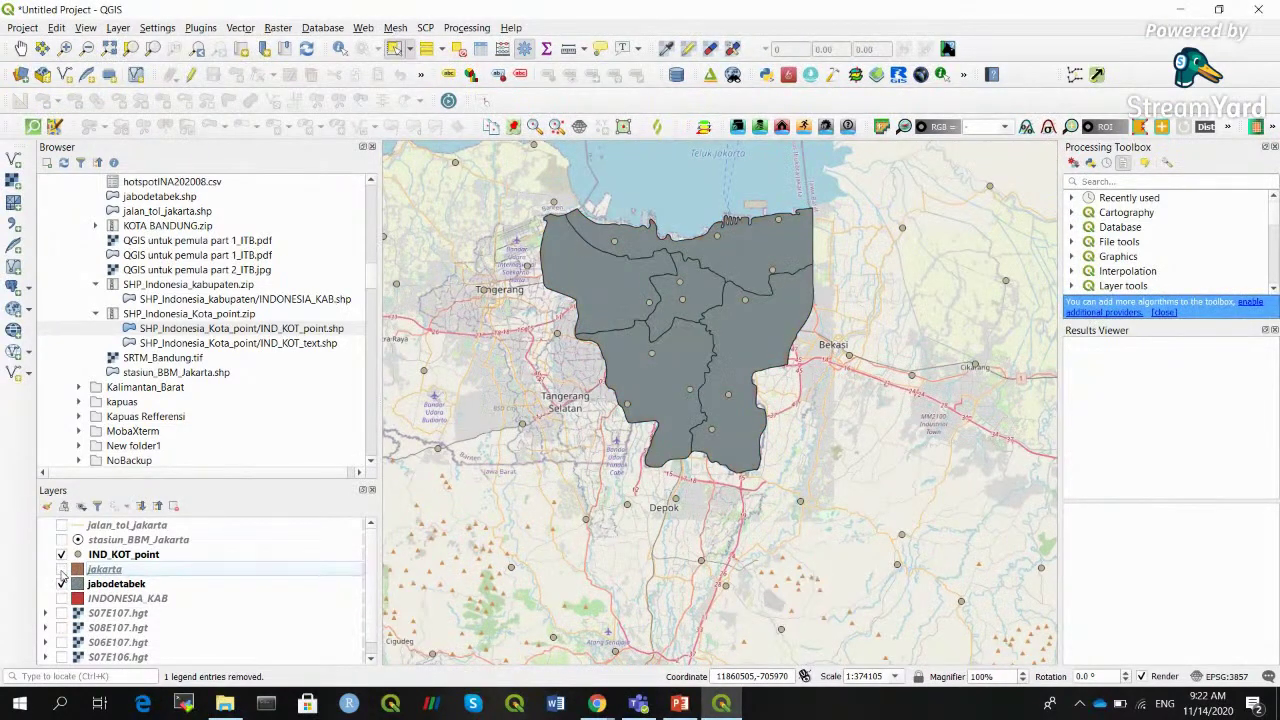
pyautogui.click(61, 569)
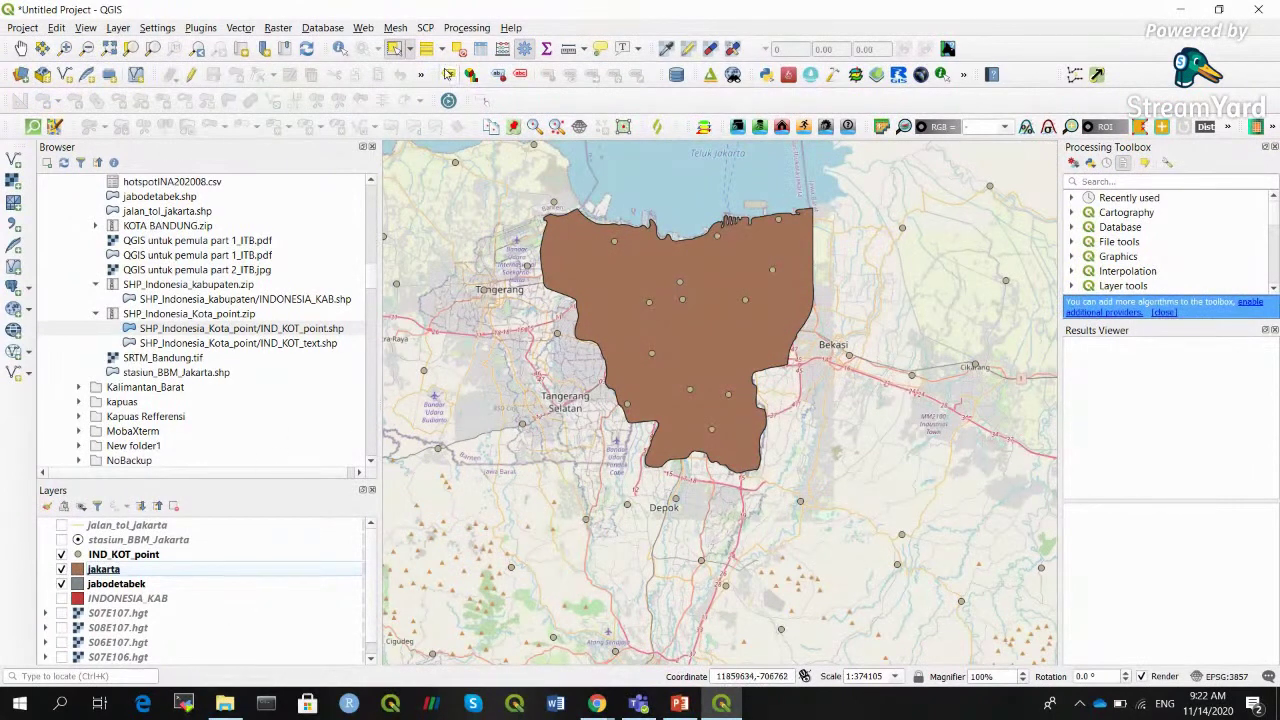
# Convert the jakarta polygon layer to a temporary line layer with Polygons to Lines
pyautogui.click(241, 29)
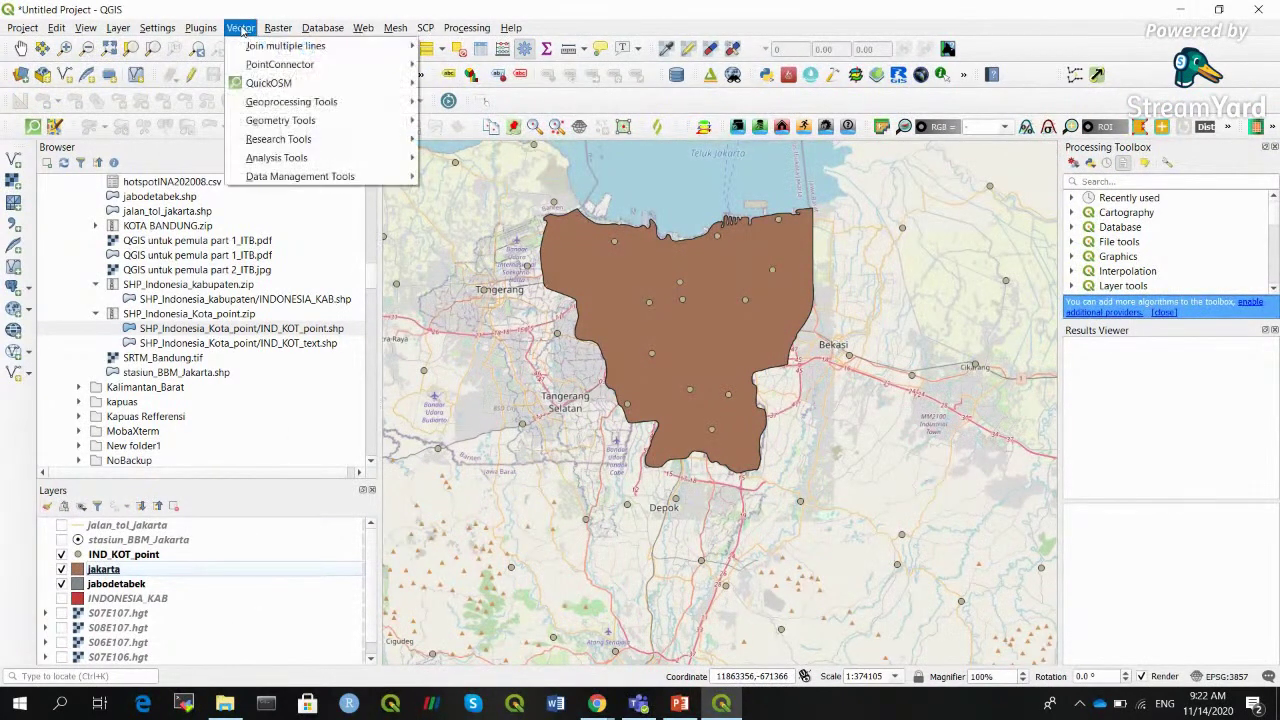
pyautogui.moveTo(370, 124)
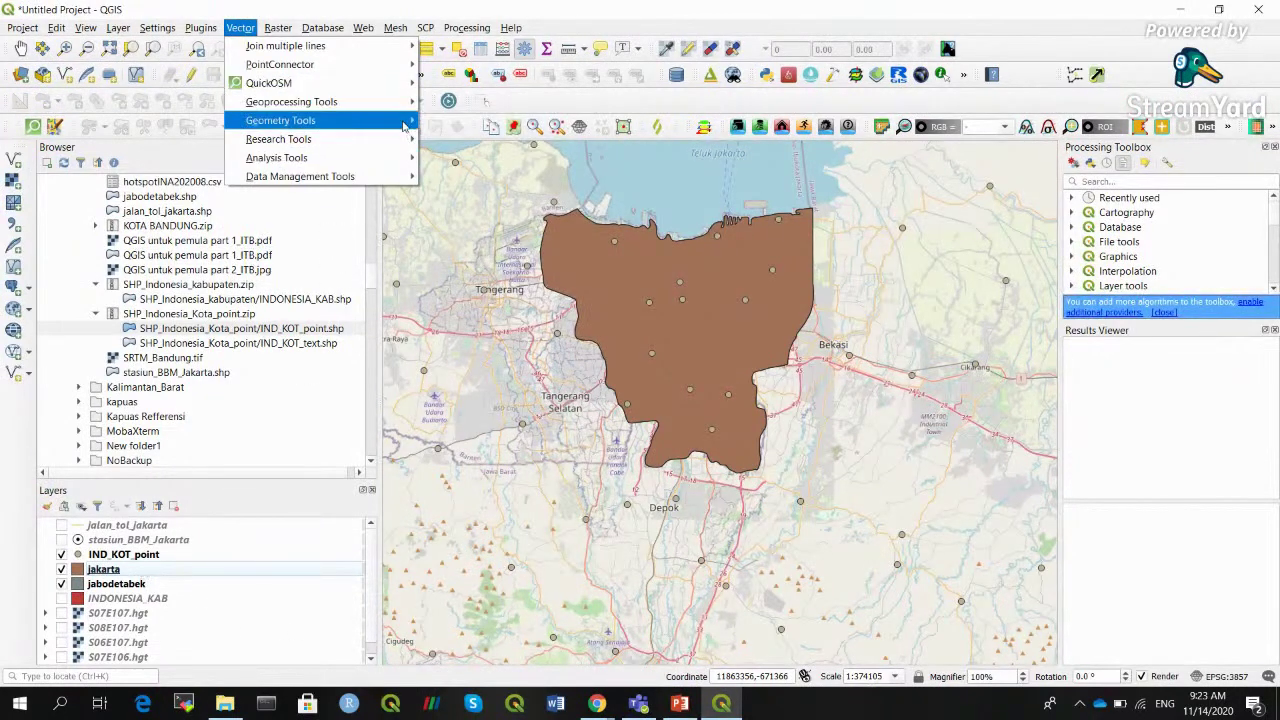
pyautogui.moveTo(404, 124)
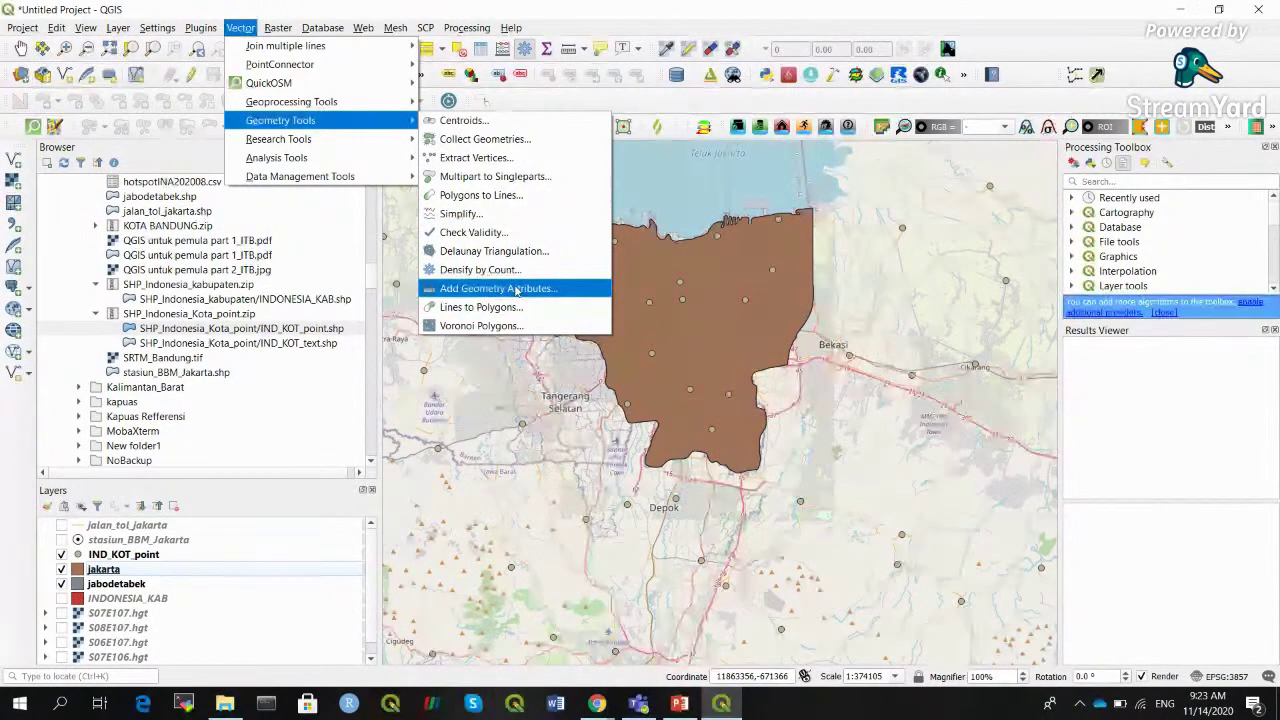
pyautogui.click(507, 197)
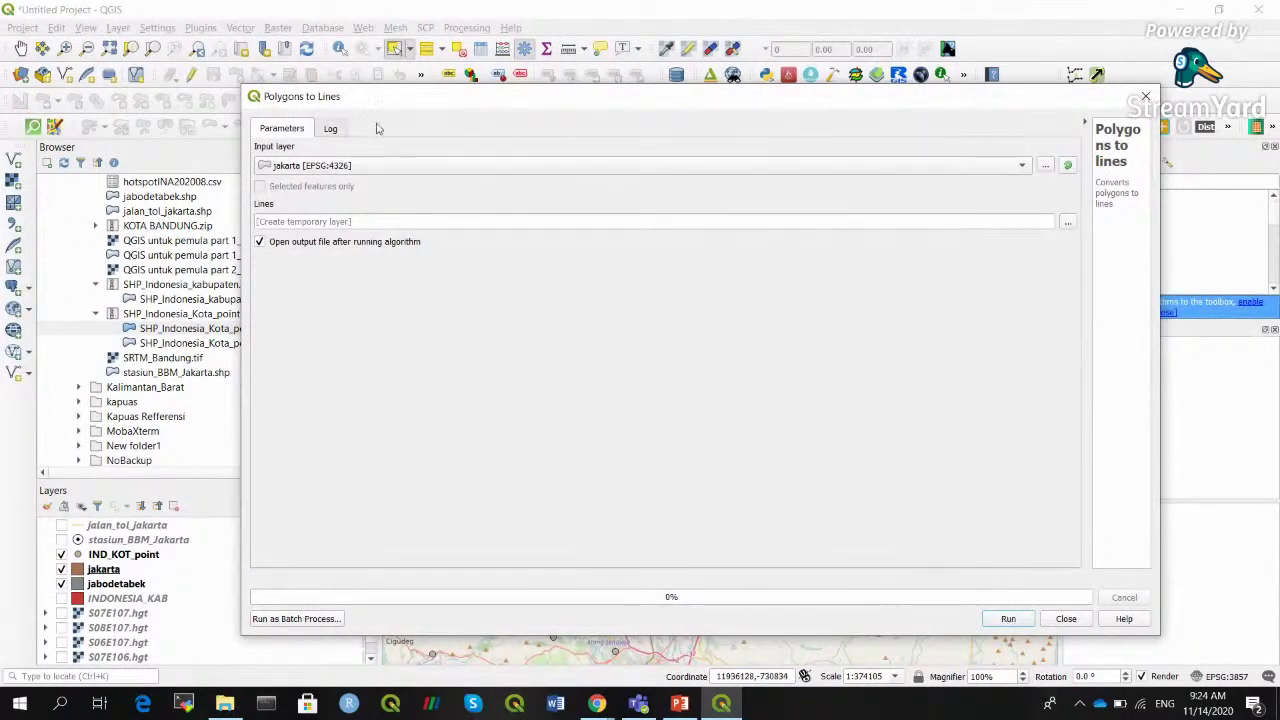
pyautogui.click(394, 166)
pyautogui.click(394, 166)
pyautogui.click(394, 168)
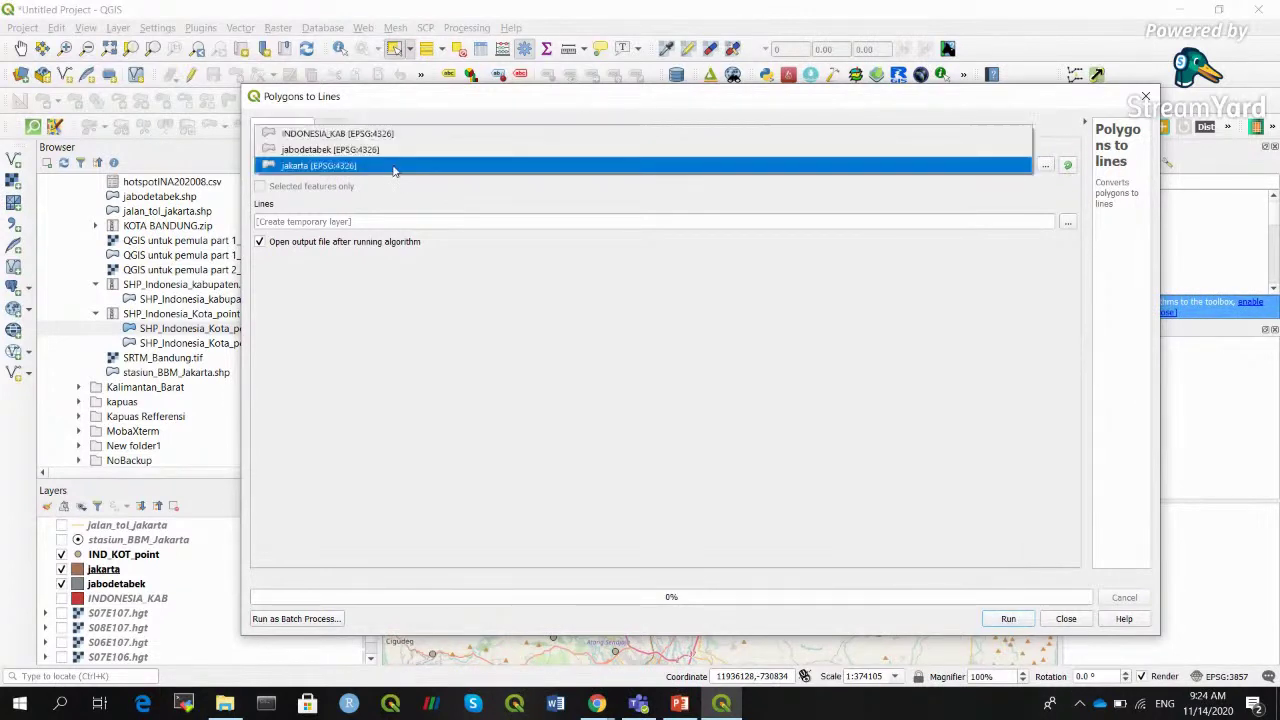
pyautogui.click(940, 170)
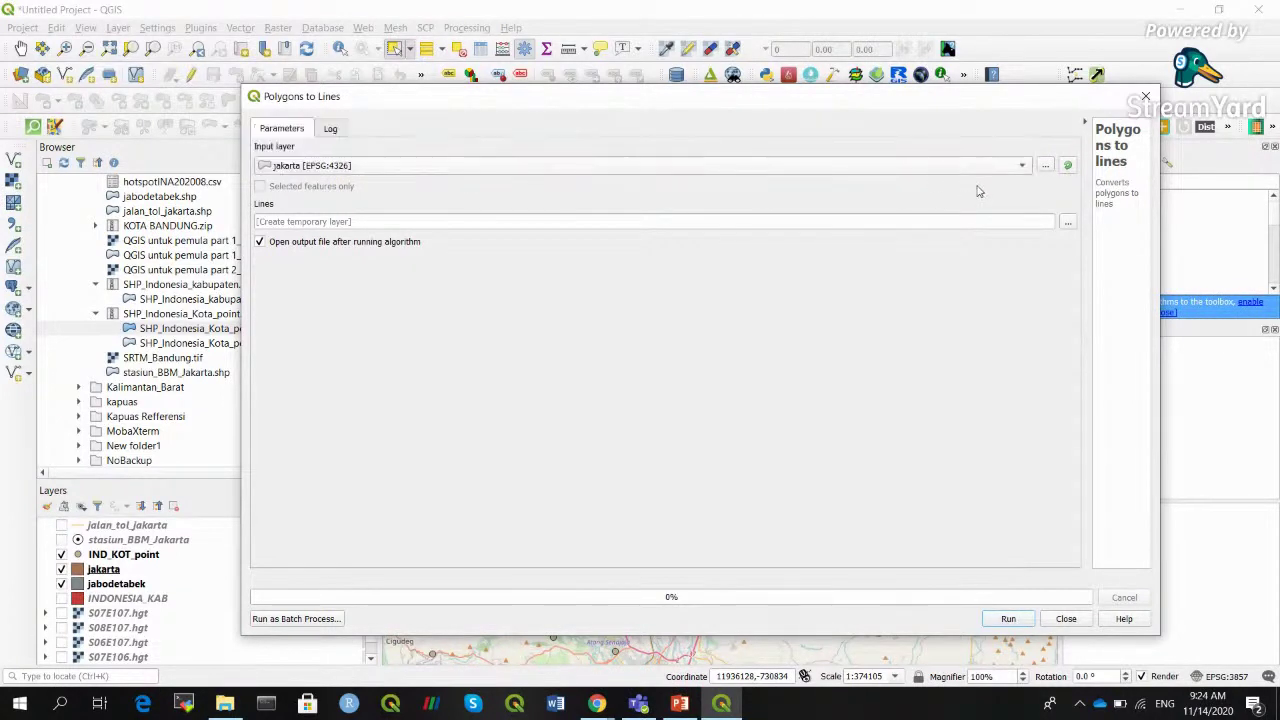
pyautogui.click(1010, 618)
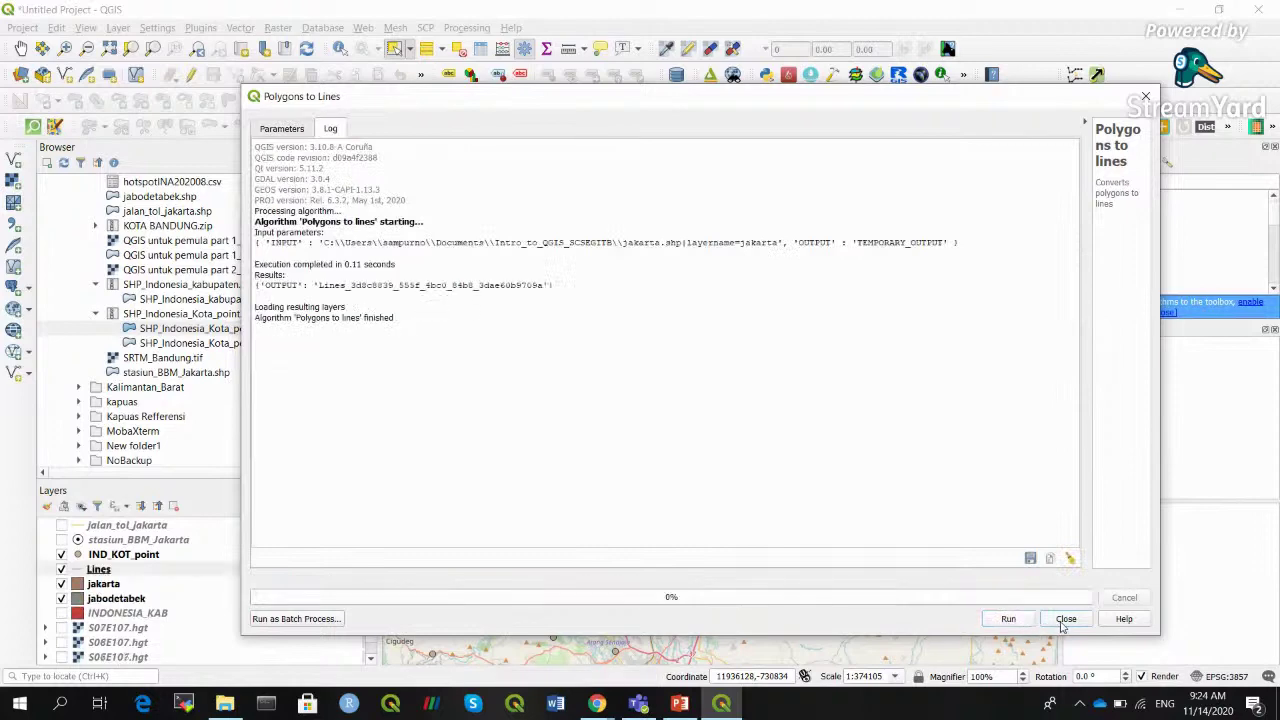
pyautogui.click(1066, 619)
# Hide the jakarta, jabodetabek, OpenStreetMap and IND_KOT_point layers so that only the Lines layer is displayed
pyautogui.click(61, 584)
pyautogui.click(61, 598)
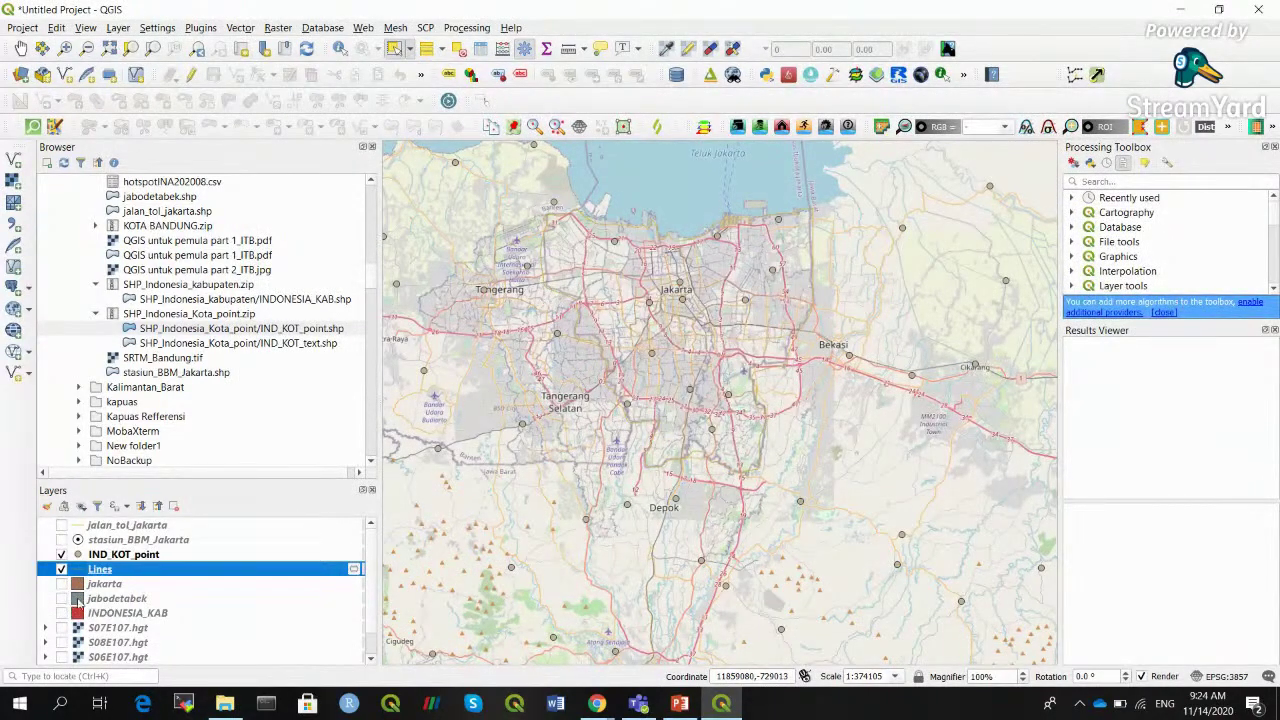
pyautogui.scroll(-1, 100, 620)
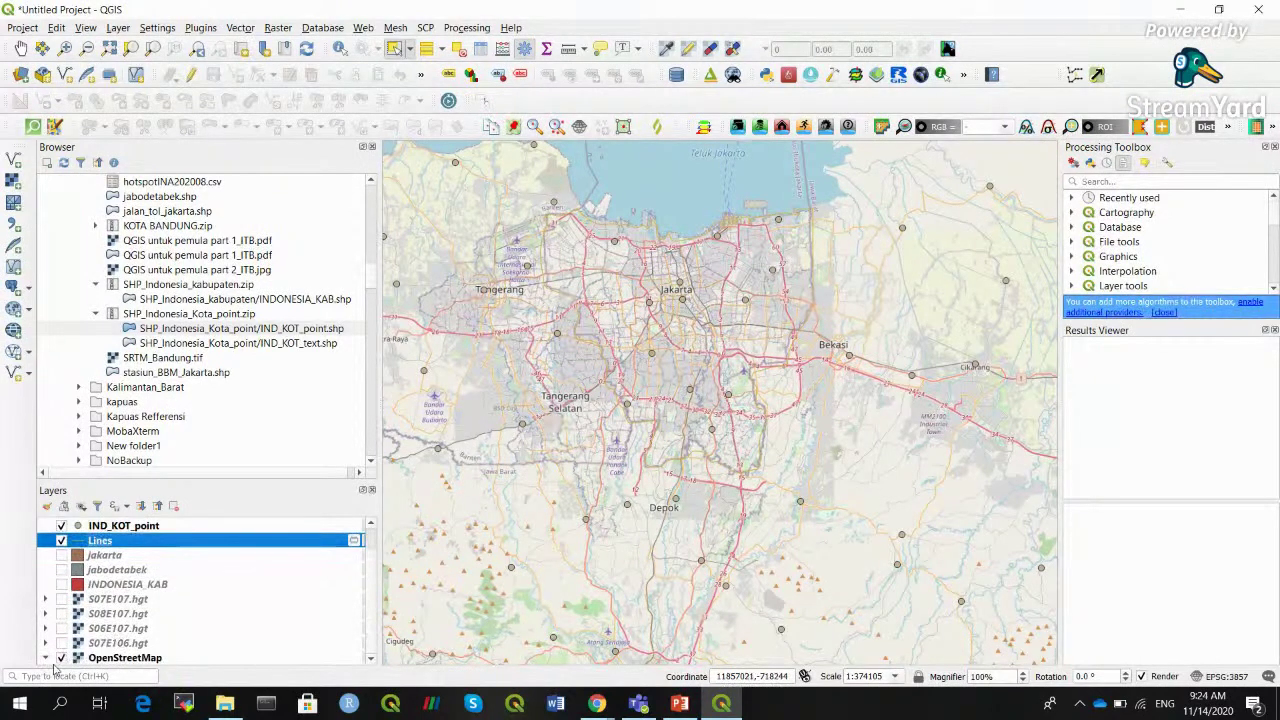
pyautogui.click(61, 658)
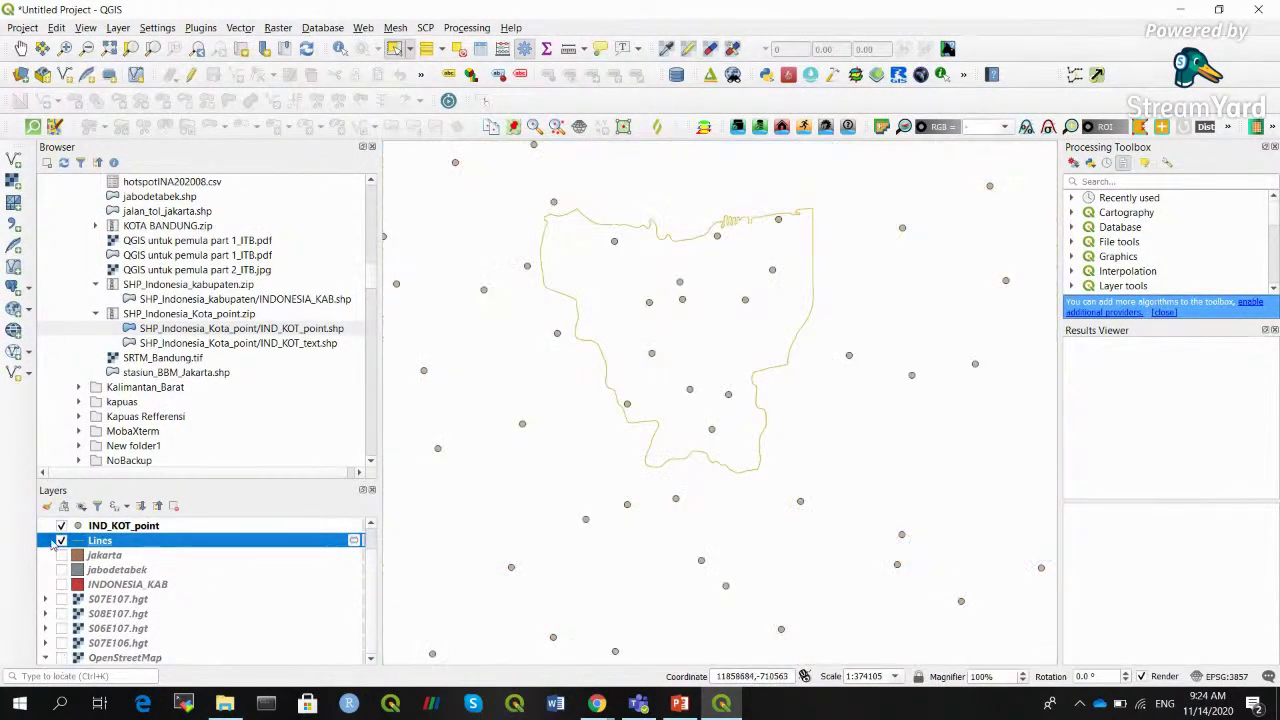
pyautogui.click(61, 526)
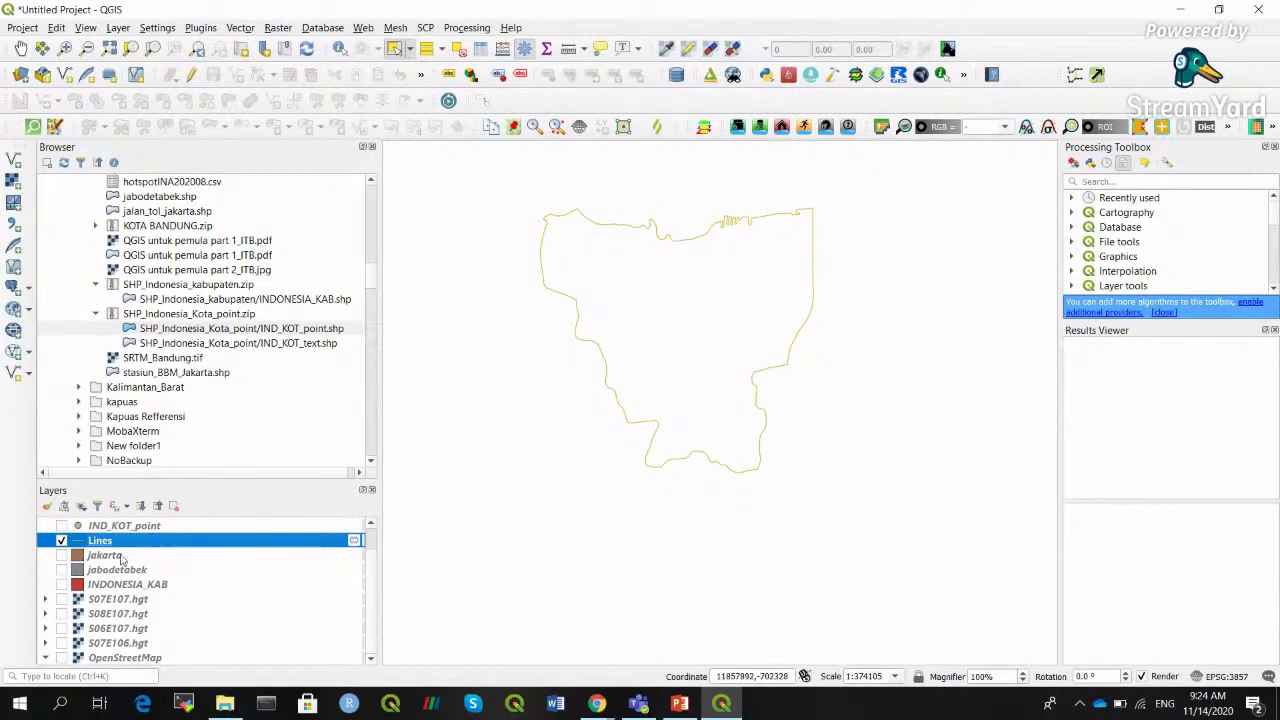
# Compare the jakarta polygon with the Lines outline on the map and look through the available vector geometry tools
pyautogui.click(62, 556)
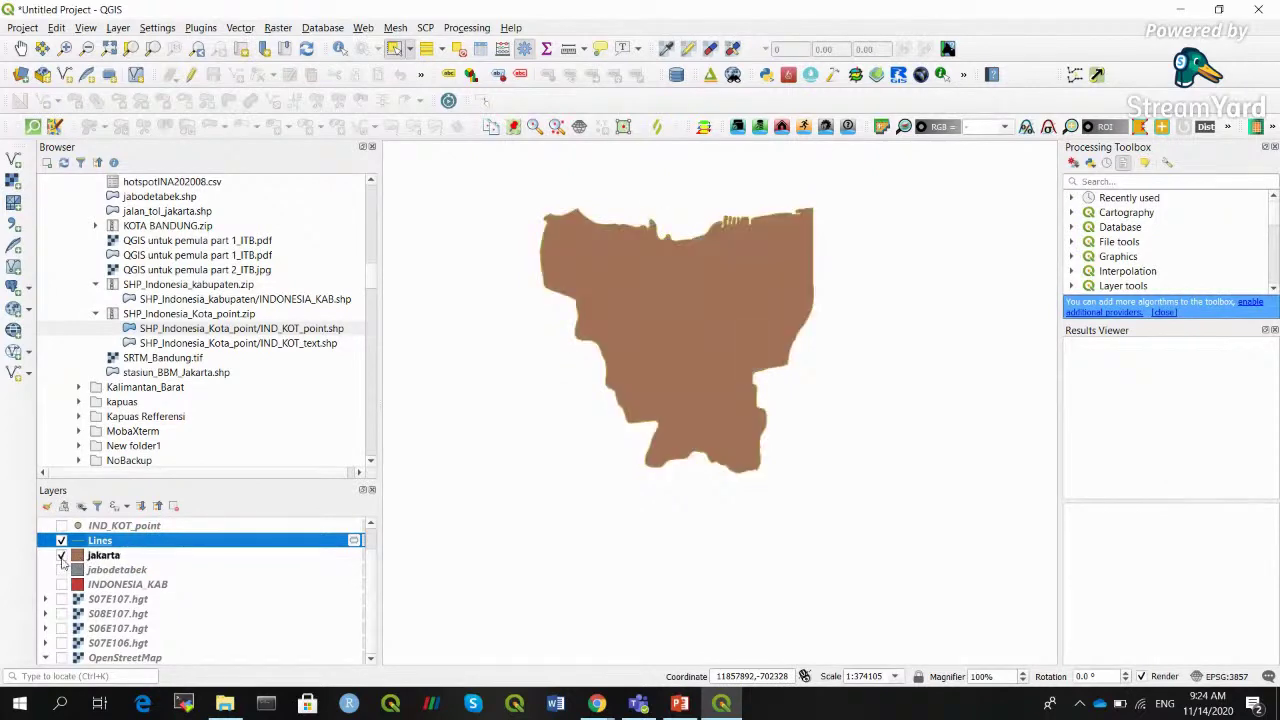
pyautogui.click(62, 556)
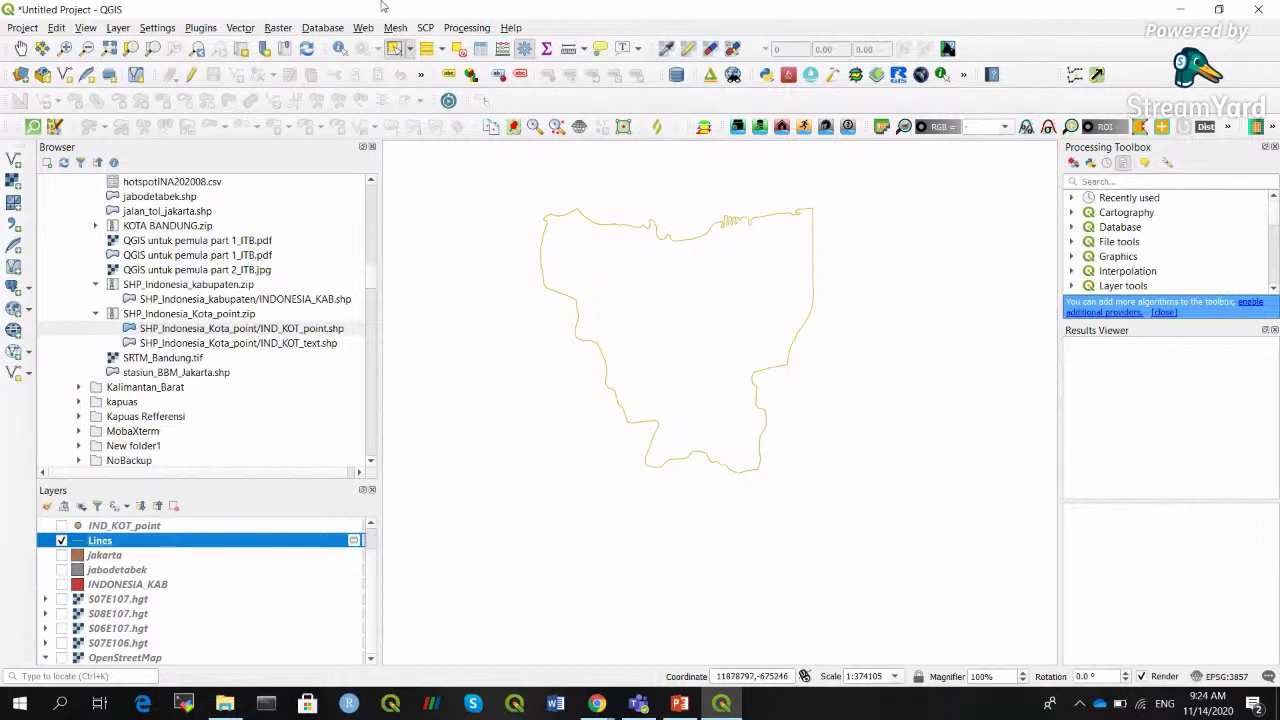
pyautogui.click(245, 27)
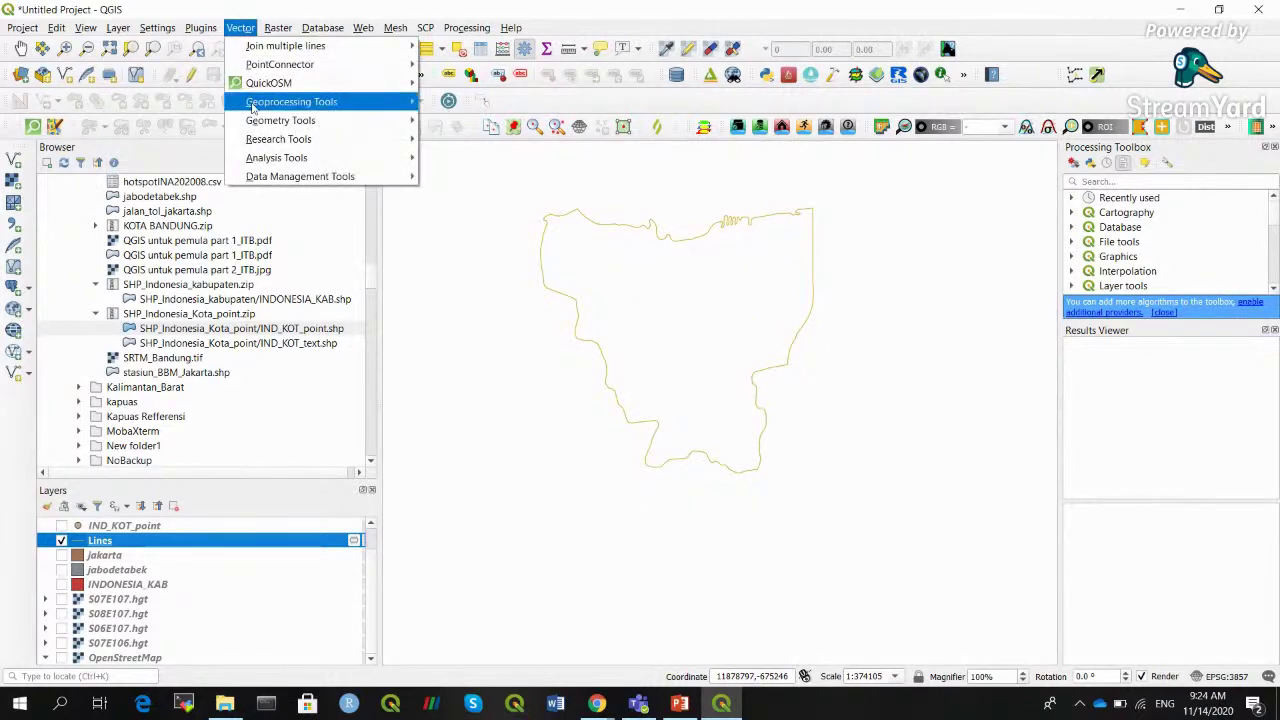
pyautogui.moveTo(370, 160)
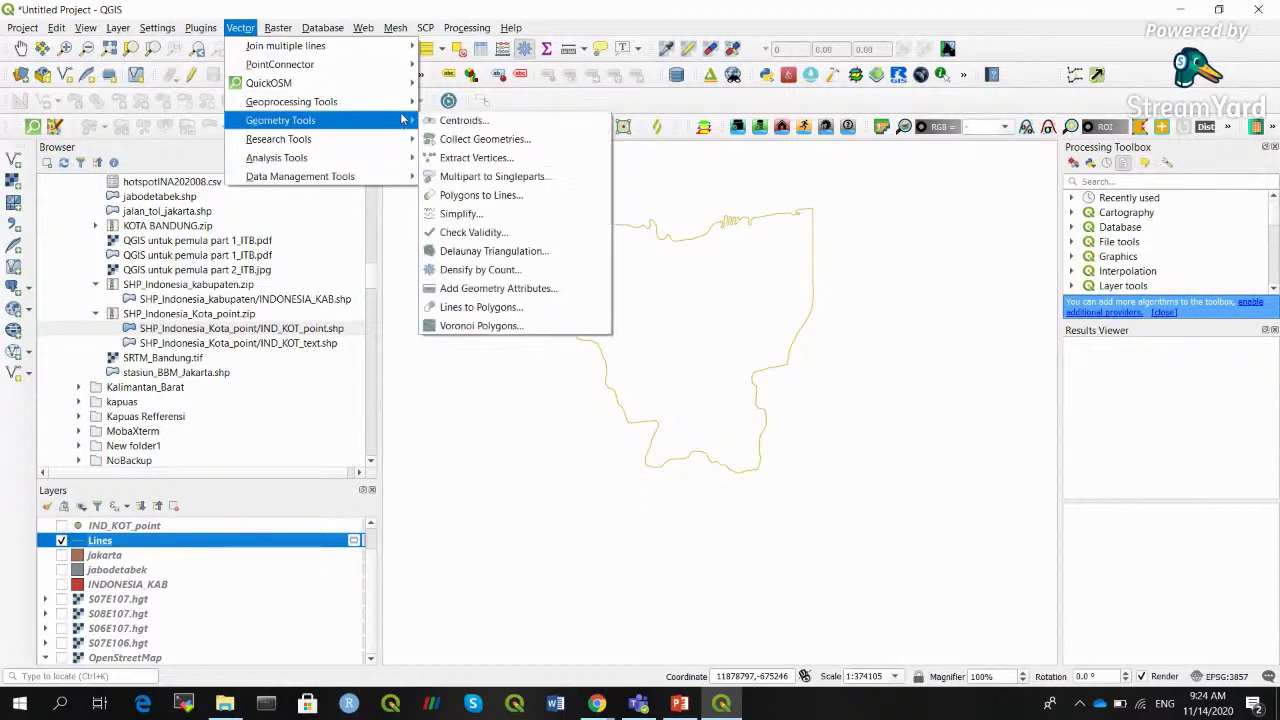
pyautogui.click(659, 22)
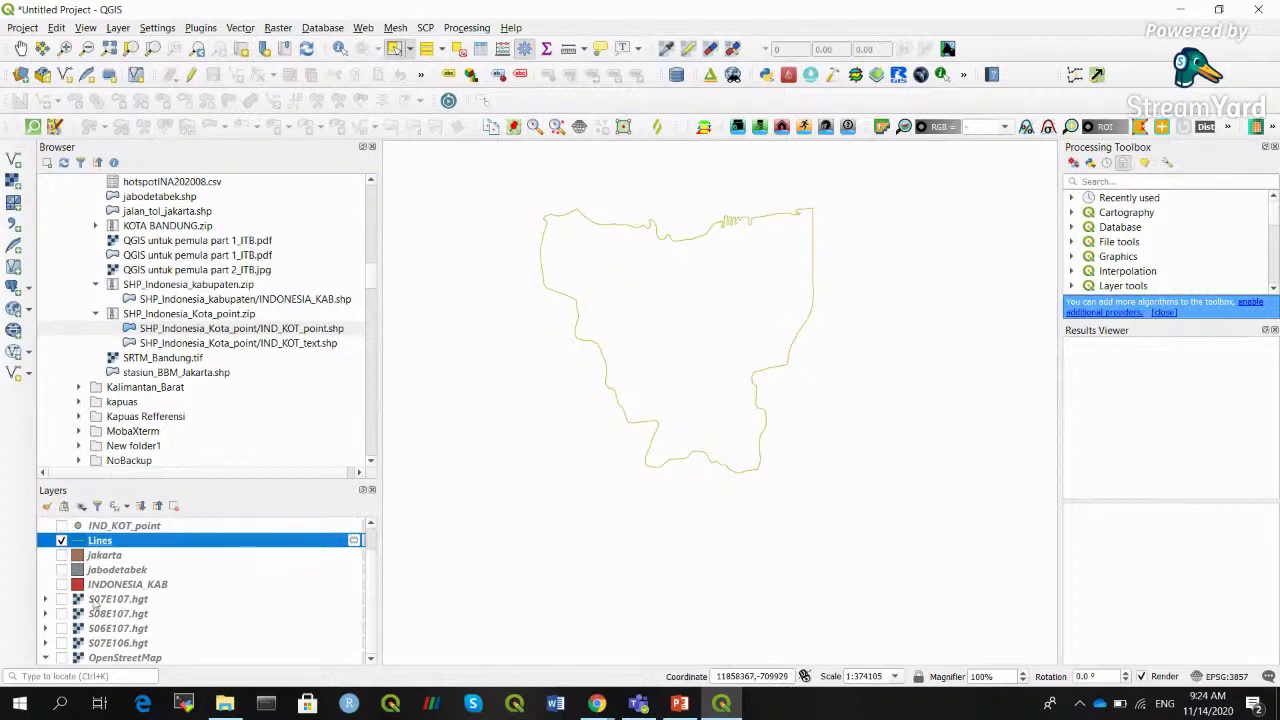
pyautogui.click(63, 557)
pyautogui.click(63, 557)
pyautogui.click(62, 556)
# Switch to PowerPoint, view the Raster Data Manipulation slide and the following raster menu slide, and return to QGIS
pyautogui.click(680, 704)
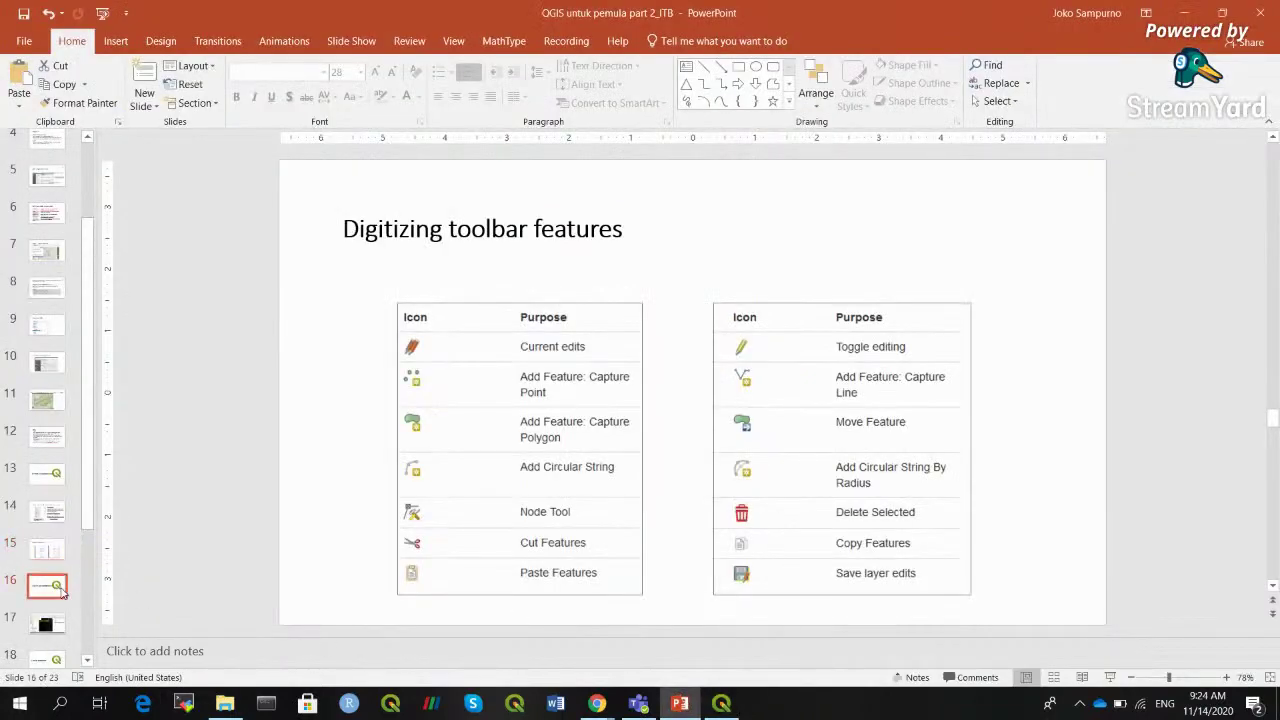
pyautogui.click(60, 588)
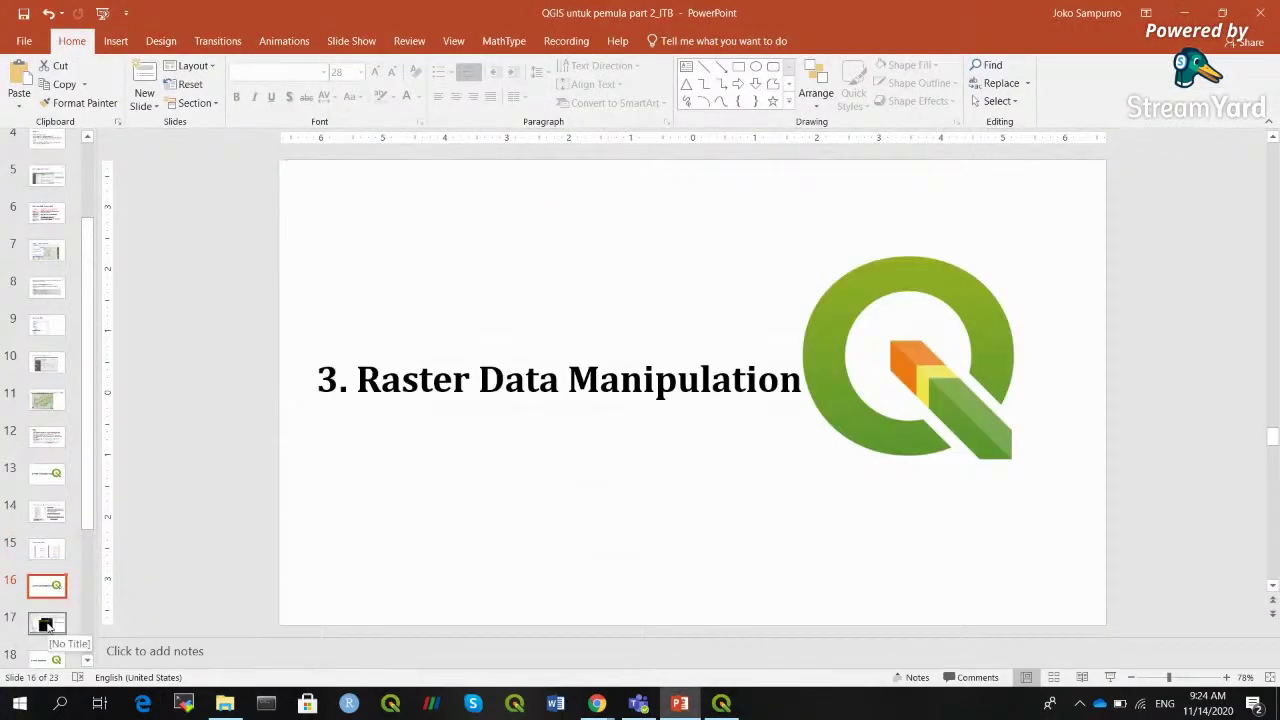
pyautogui.click(45, 625)
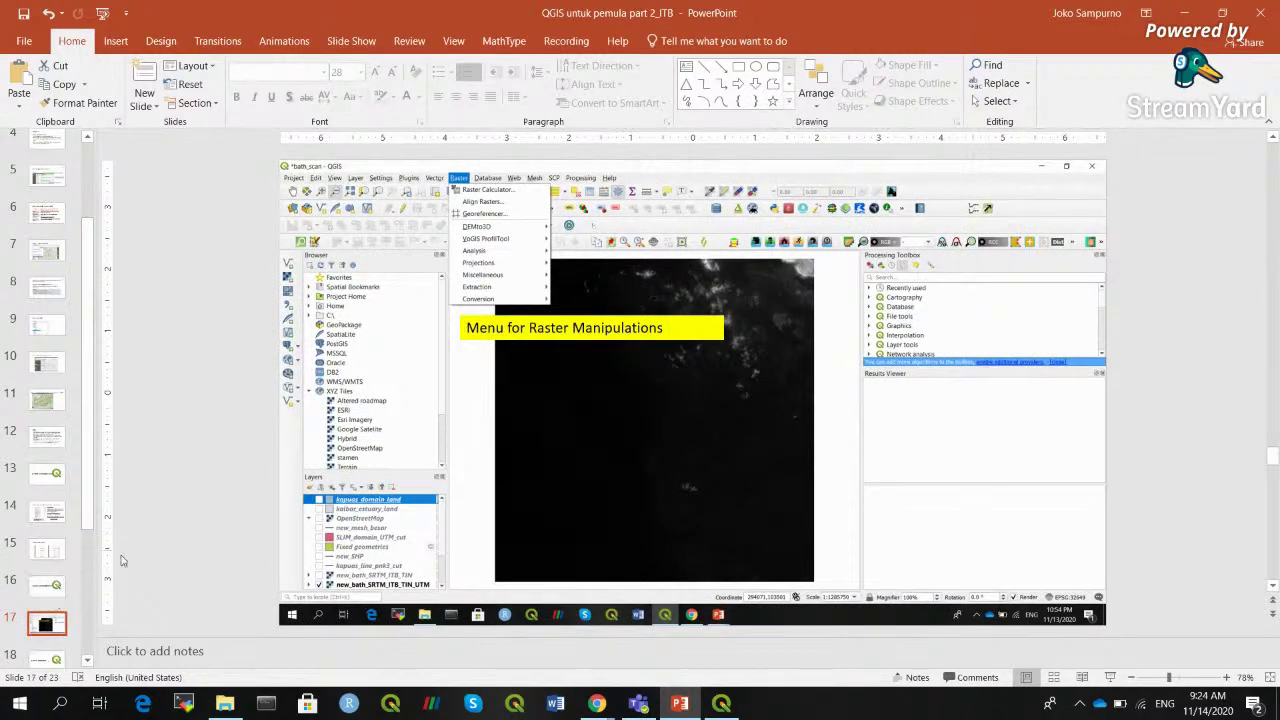
pyautogui.click(1177, 13)
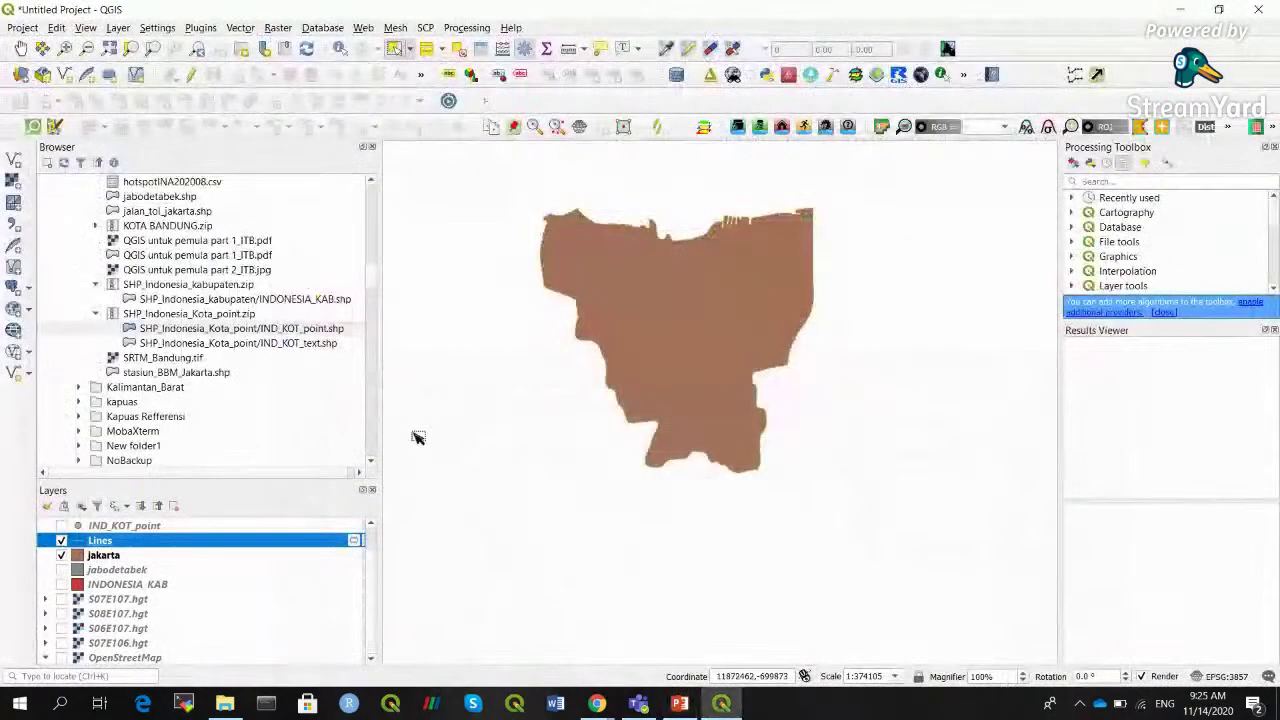
# Hide the jakarta layer and display the S07E107, S08E107, S06E107 and S07E106 SRTM tiles in full beneath the Lines outline
pyautogui.click(61, 556)
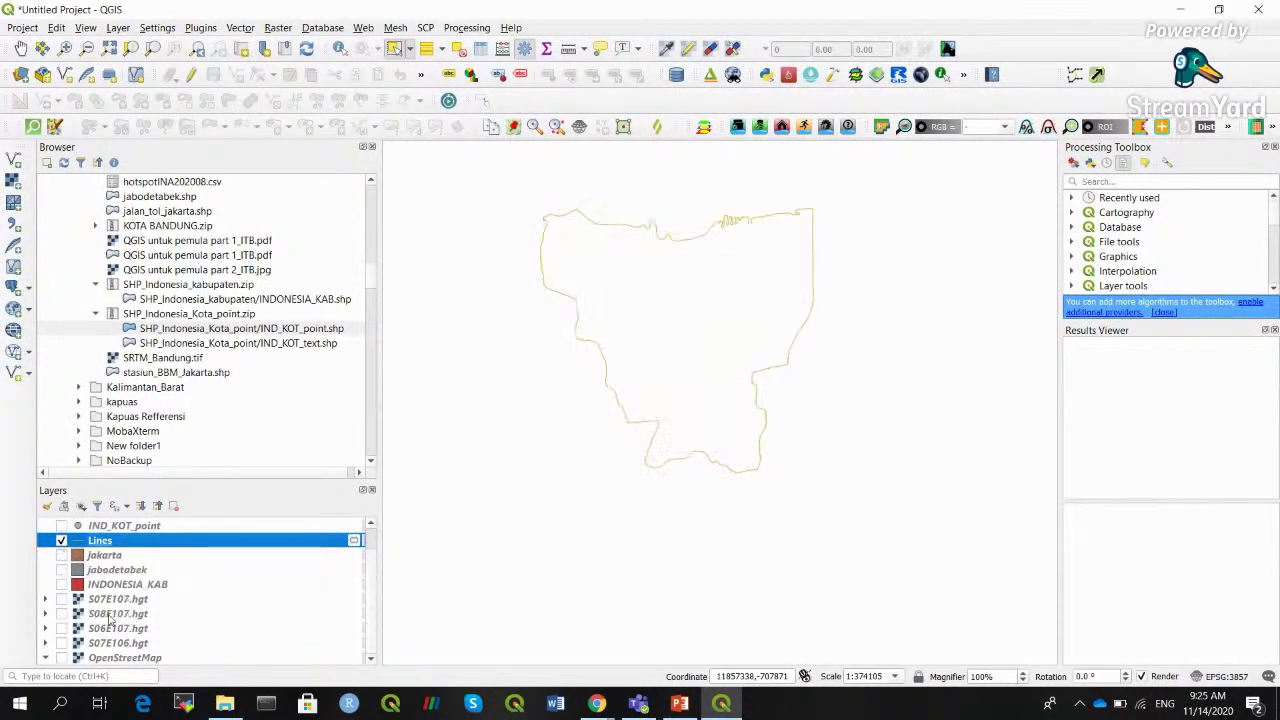
pyautogui.click(61, 599)
pyautogui.click(61, 614)
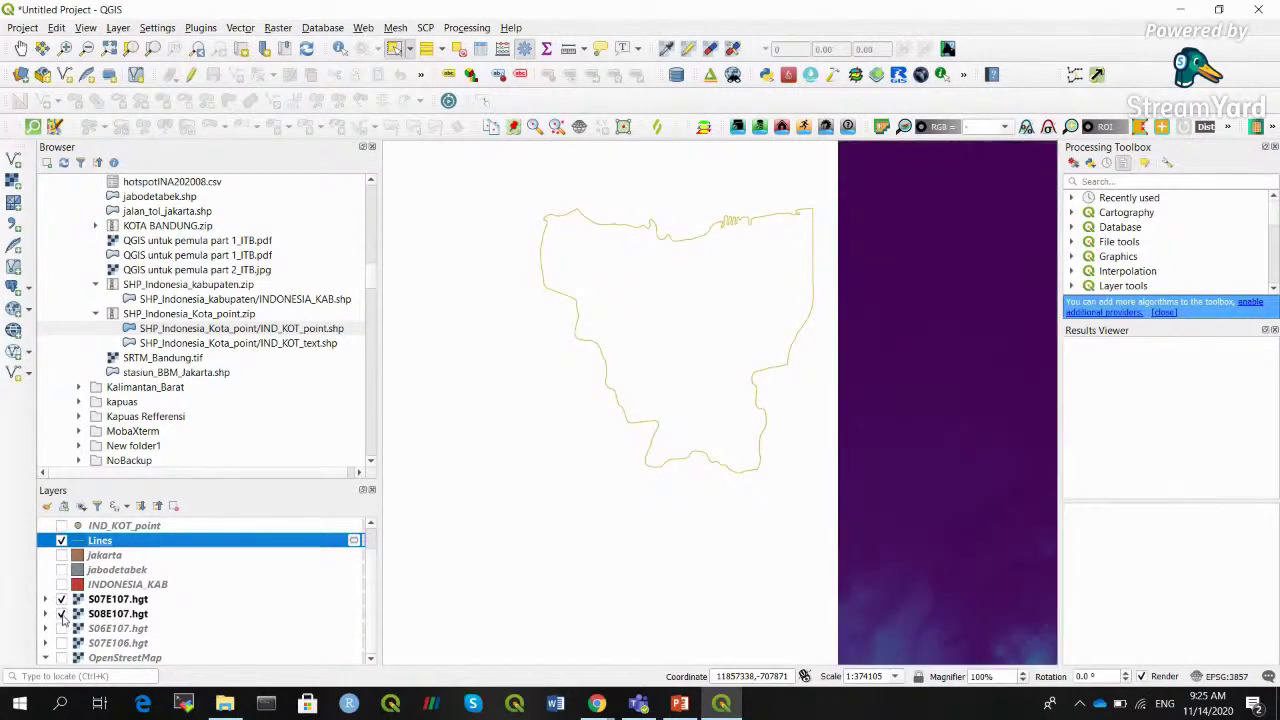
pyautogui.click(61, 628)
pyautogui.click(61, 643)
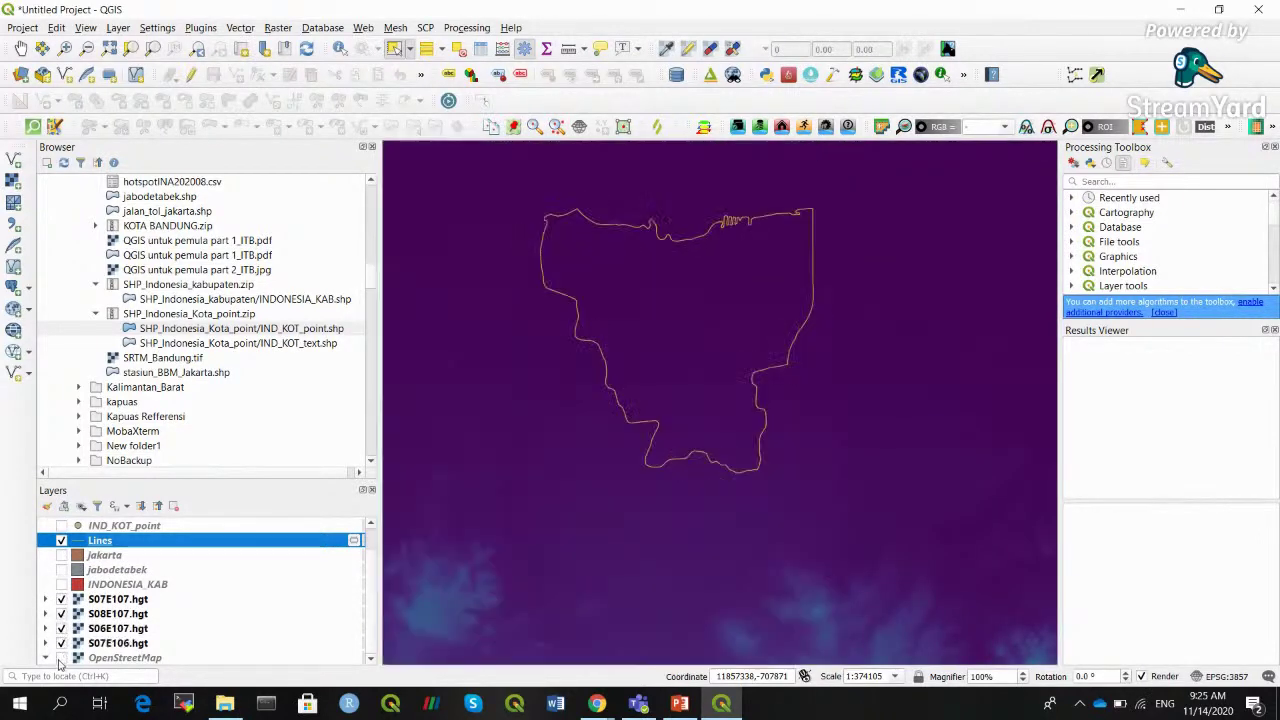
pyautogui.click(61, 658)
pyautogui.scroll(1, 375, 545)
pyautogui.click(110, 48)
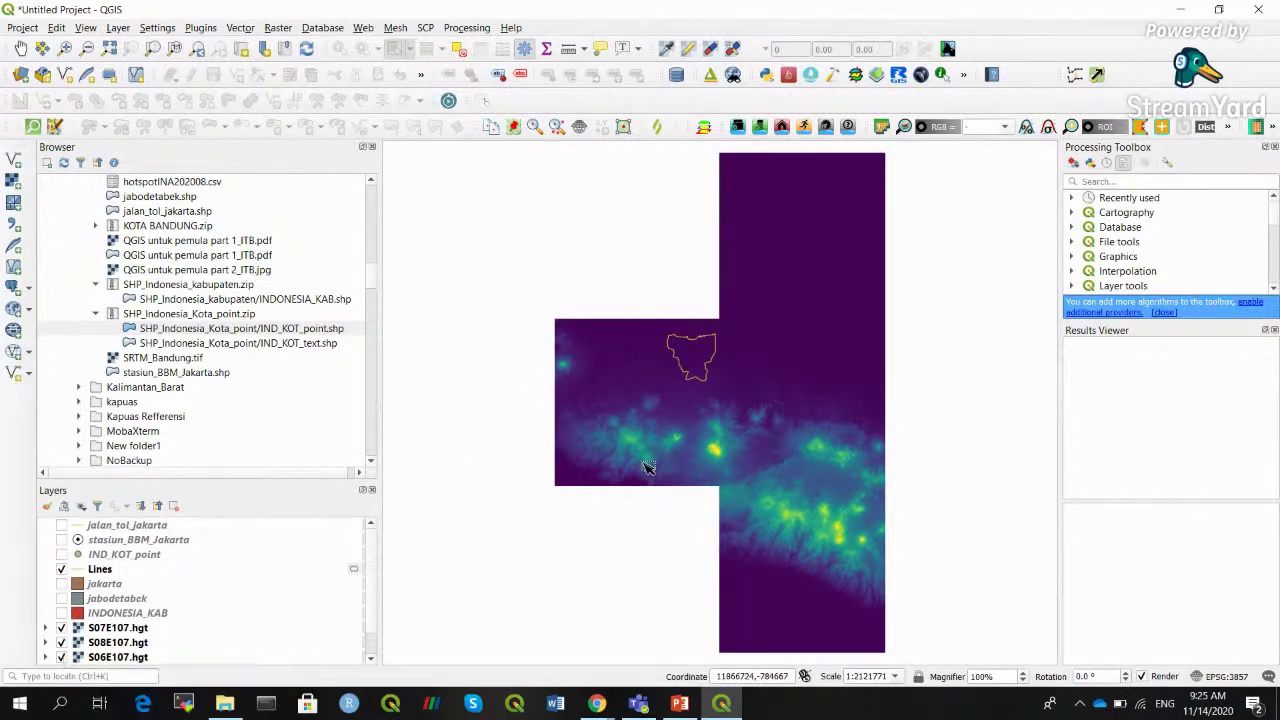
# Go through the S07E107, S08E107, S06E107 and S07E106 SRTM tiles in the layer list one by one
pyautogui.scroll(-1, 377, 549)
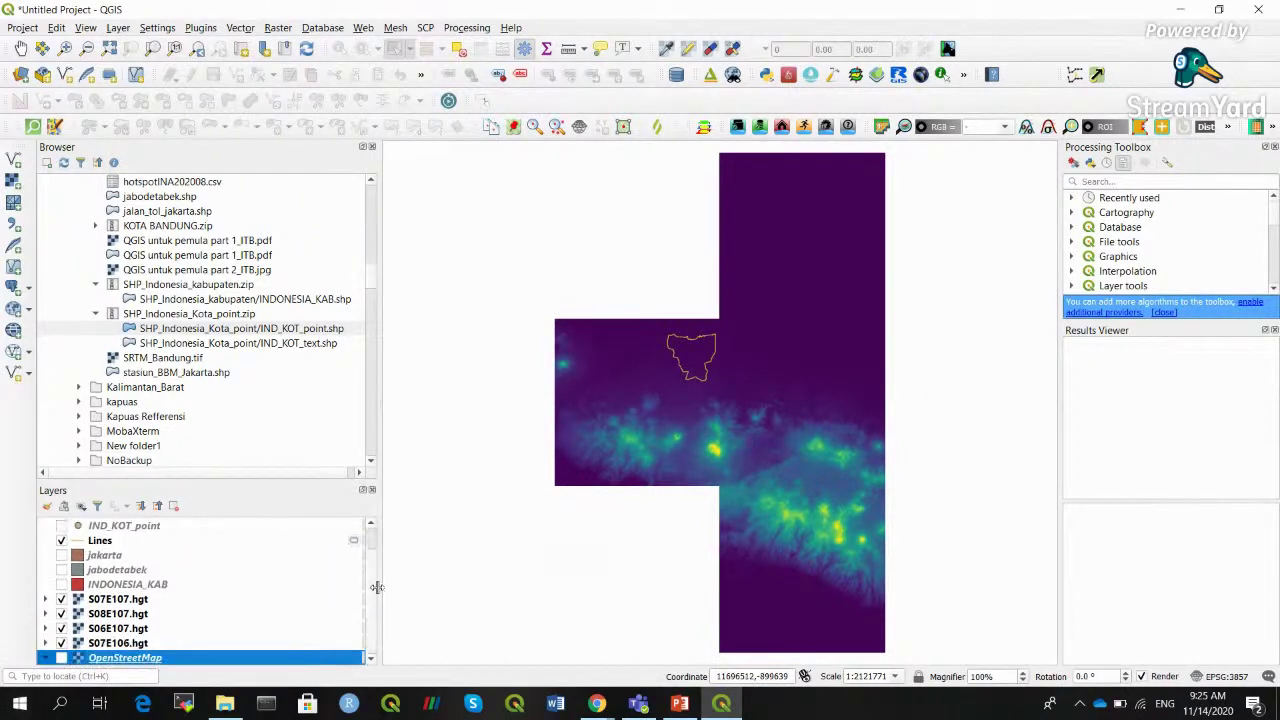
pyautogui.click(105, 629)
pyautogui.click(112, 599)
pyautogui.click(112, 613)
pyautogui.click(114, 628)
pyautogui.click(114, 644)
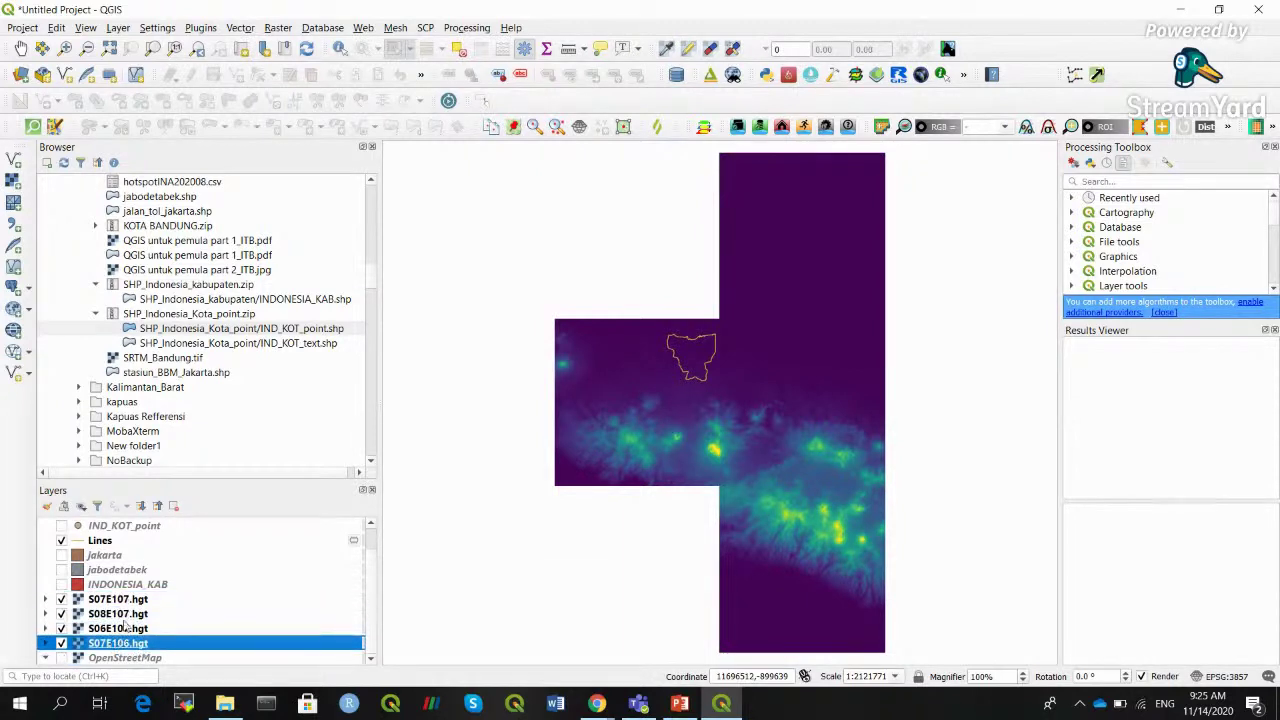
pyautogui.click(121, 613)
pyautogui.click(120, 598)
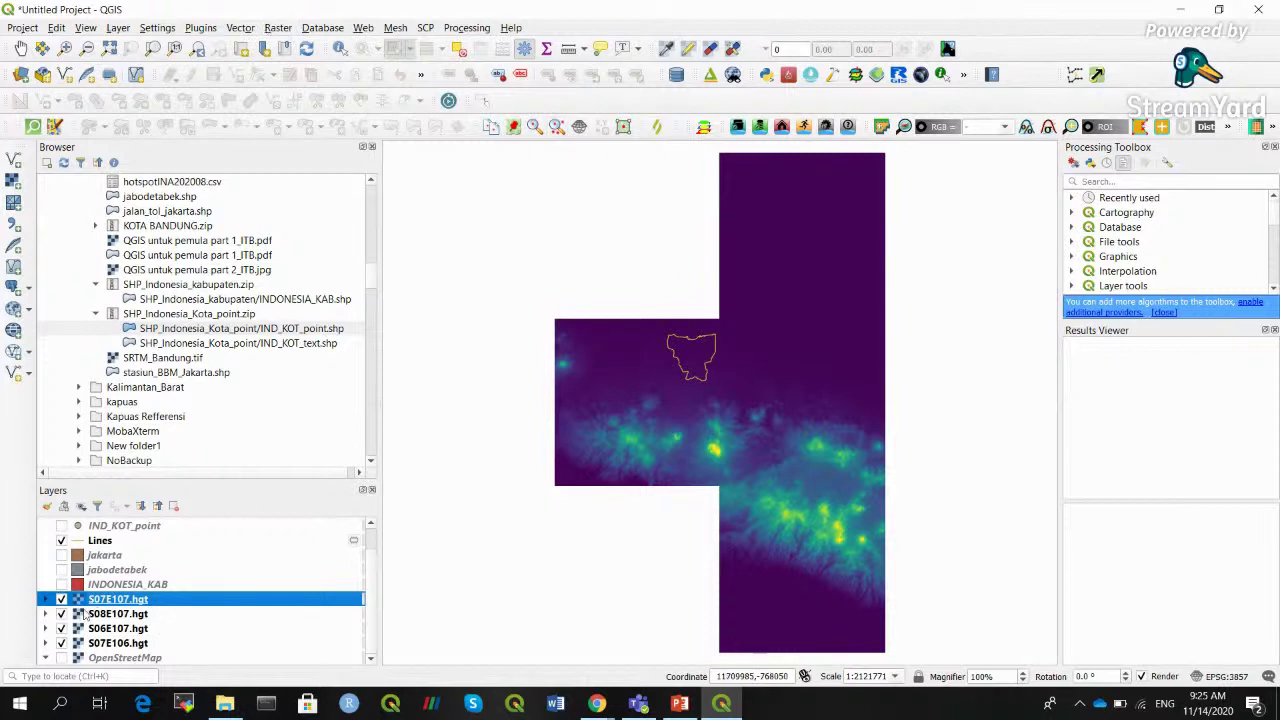
pyautogui.click(276, 28)
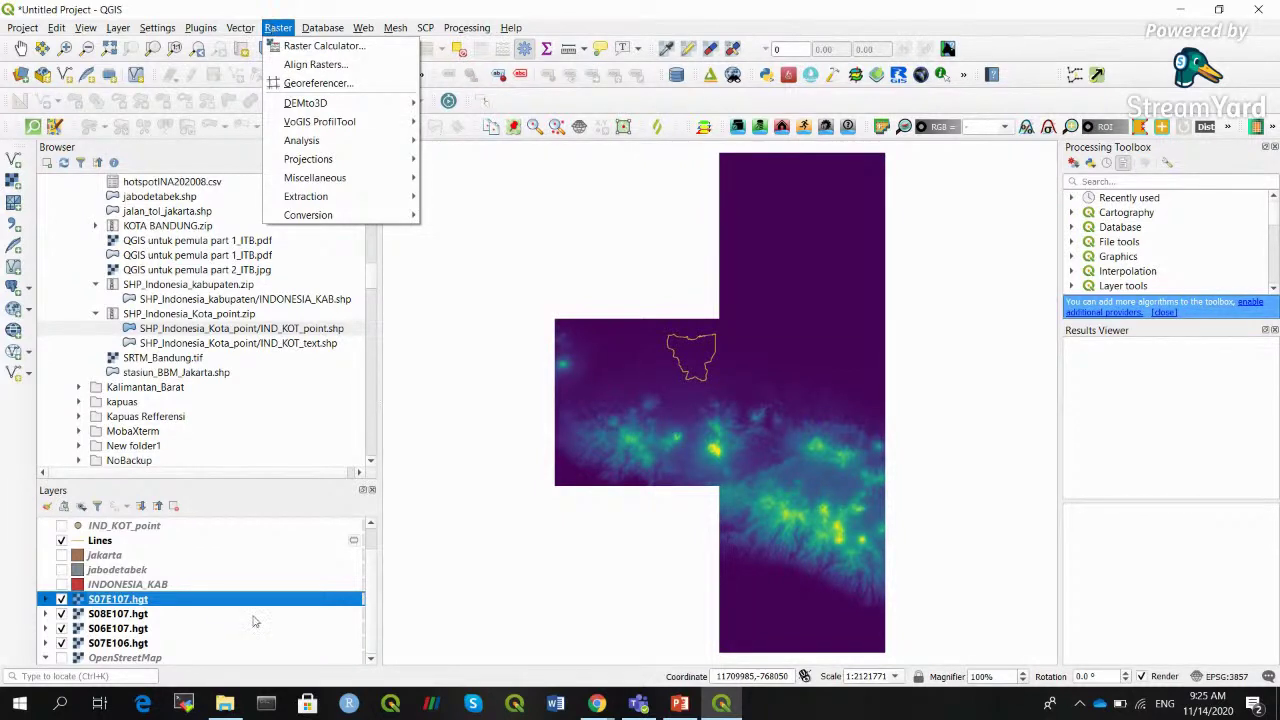
pyautogui.click(60, 618)
pyautogui.click(60, 618)
pyautogui.click(60, 618)
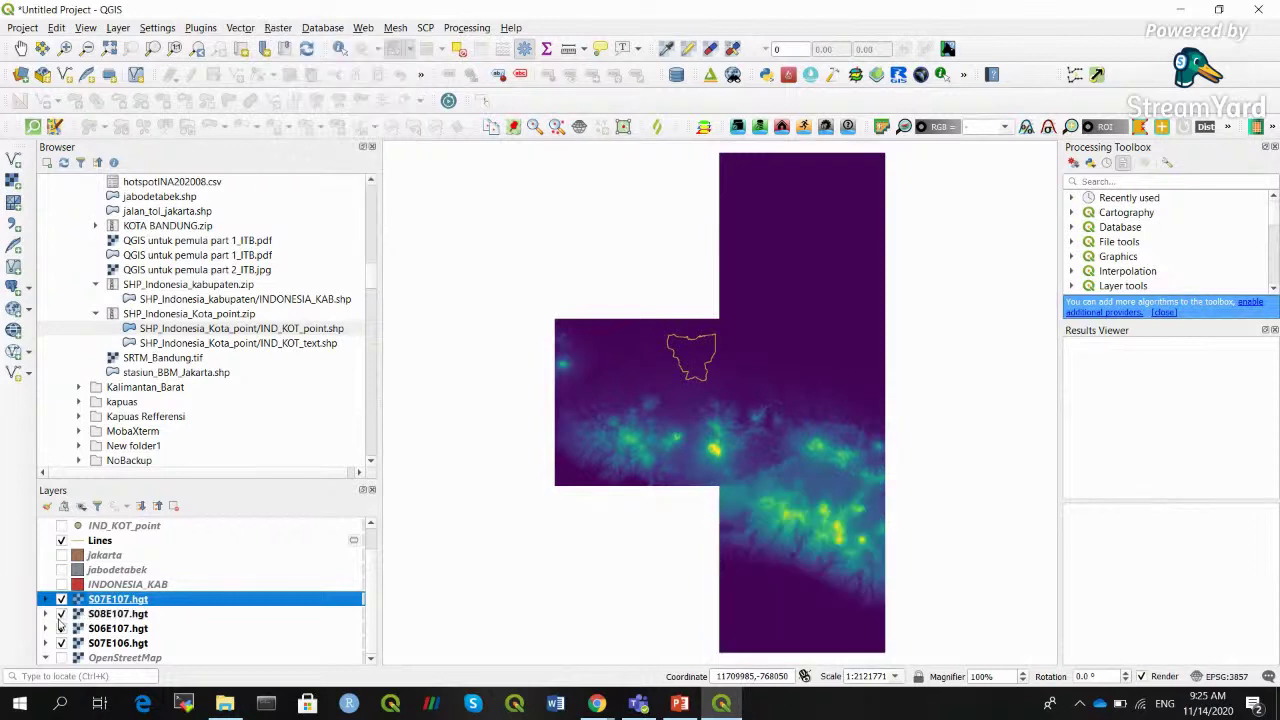
# Merge the S06E107, S07E106, S07E107 and S08E107 tiles into one temporary raster with Float32 output data type
pyautogui.click(281, 29)
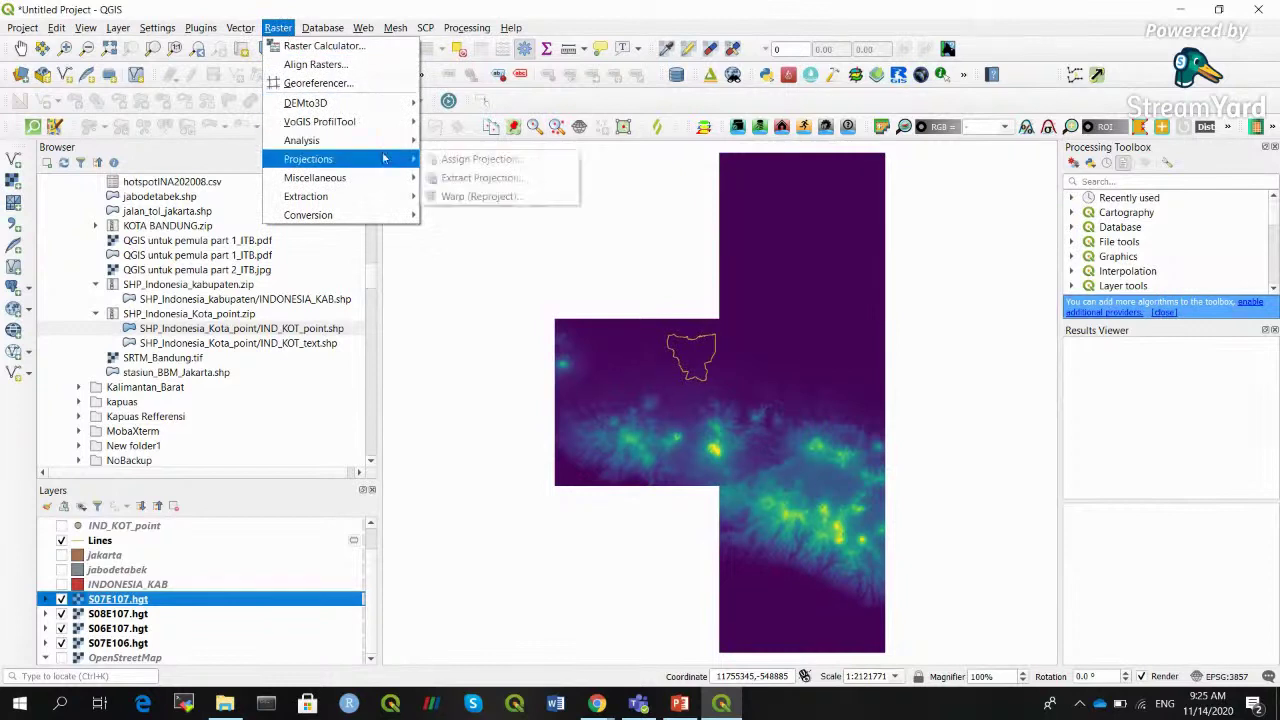
pyautogui.moveTo(397, 160)
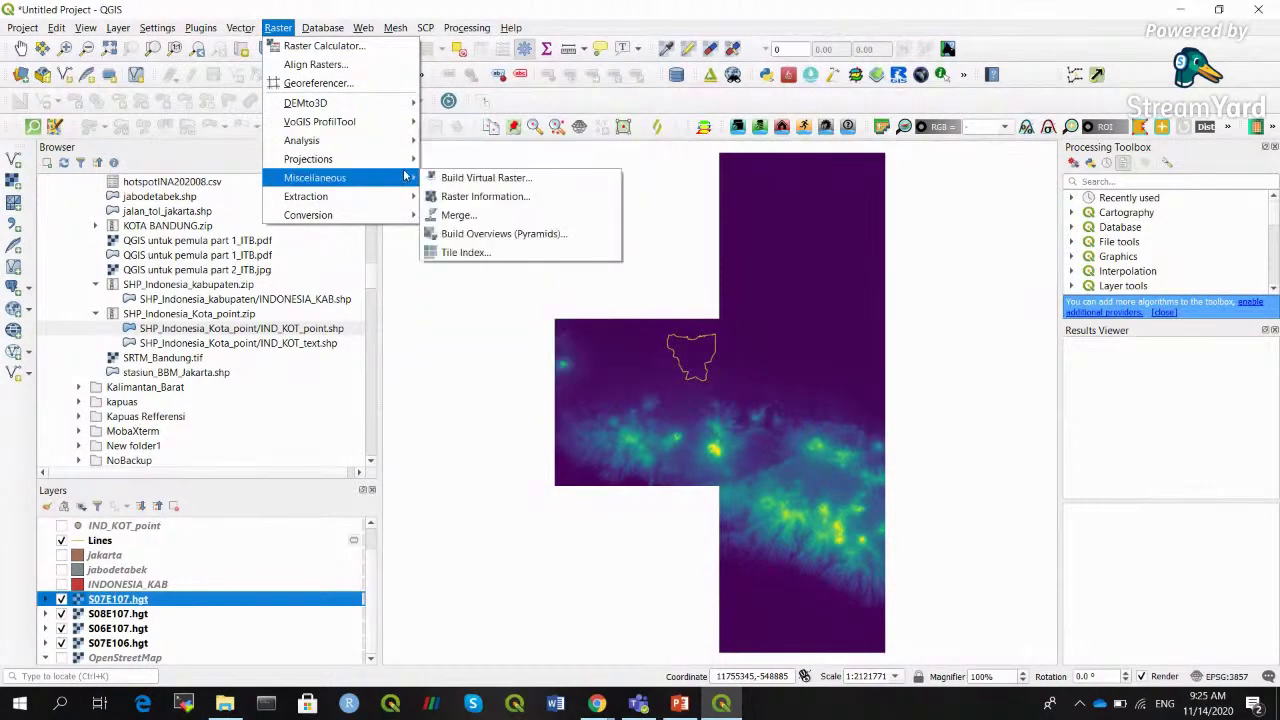
pyautogui.click(459, 215)
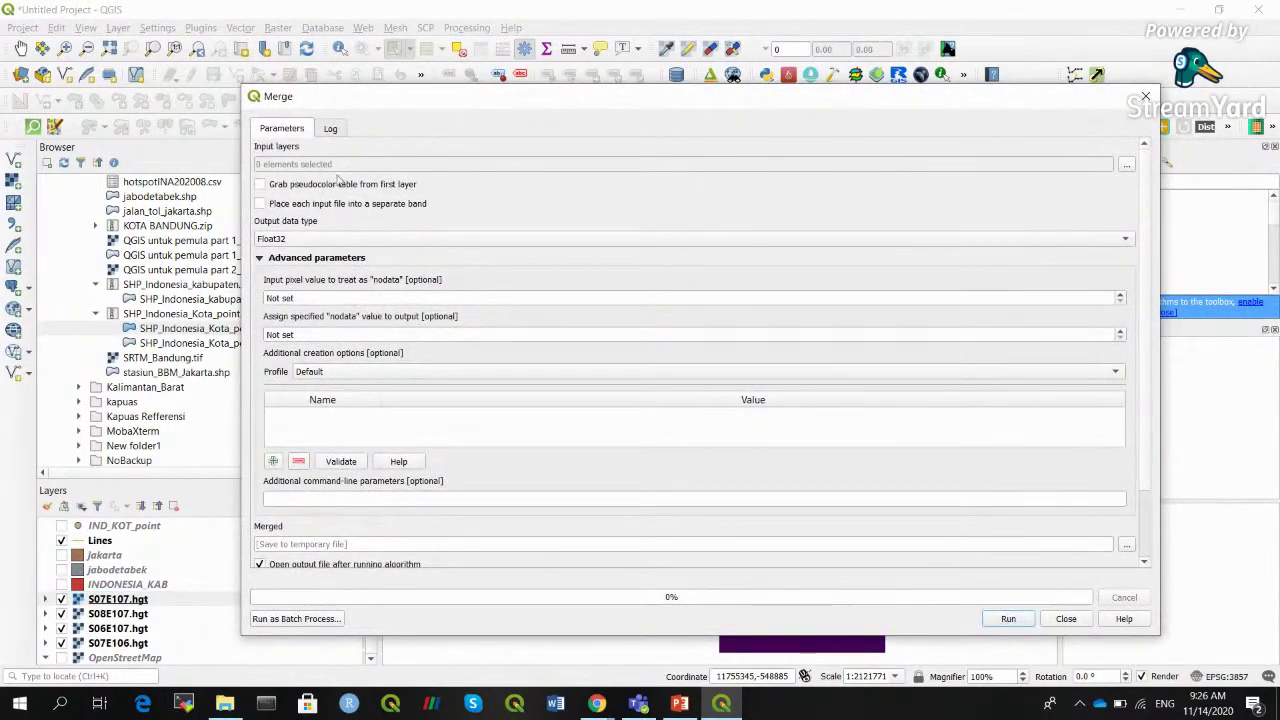
pyautogui.click(1127, 165)
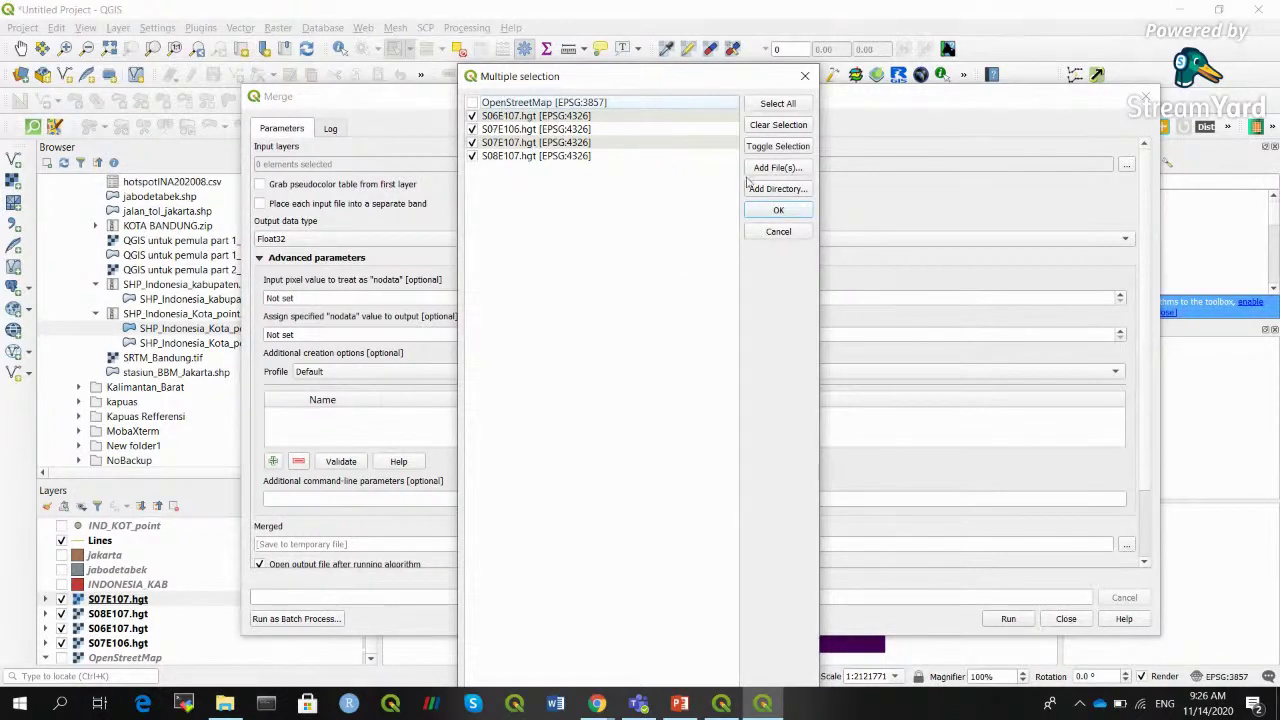
pyautogui.click(778, 210)
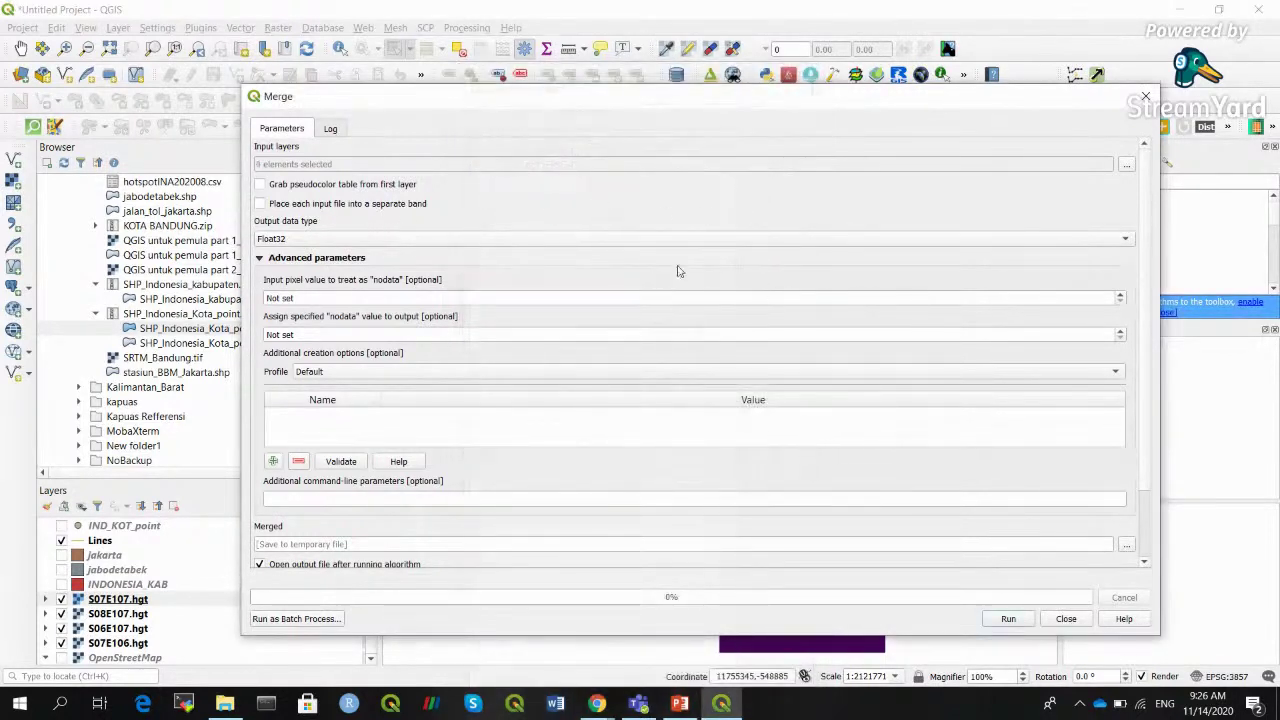
pyautogui.moveTo(1147, 170); pyautogui.dragTo(1143, 325)
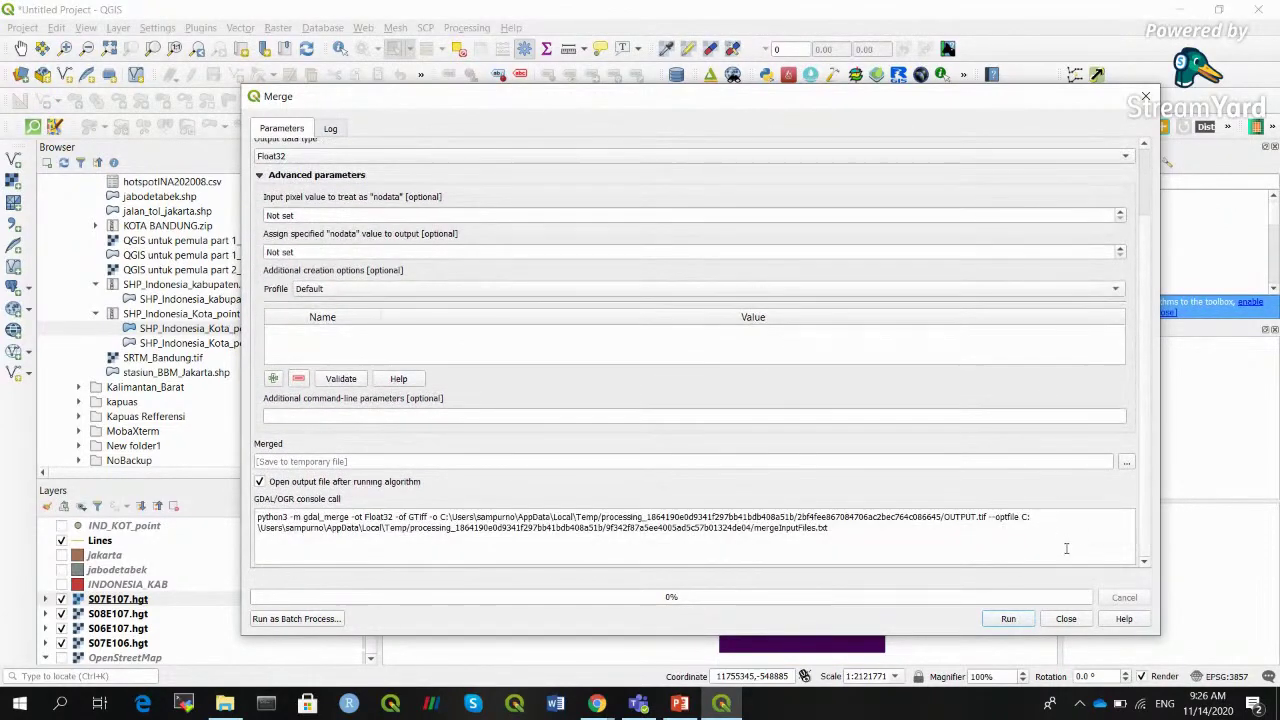
pyautogui.click(1008, 619)
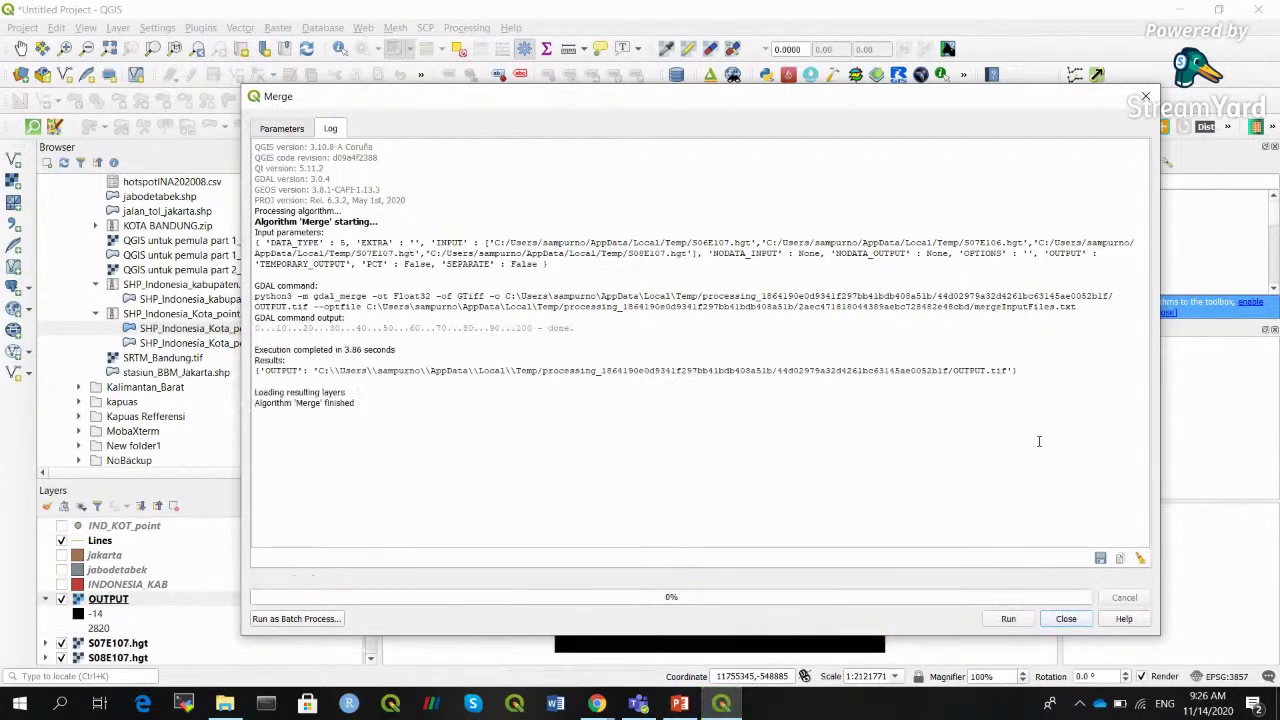
pyautogui.click(1066, 619)
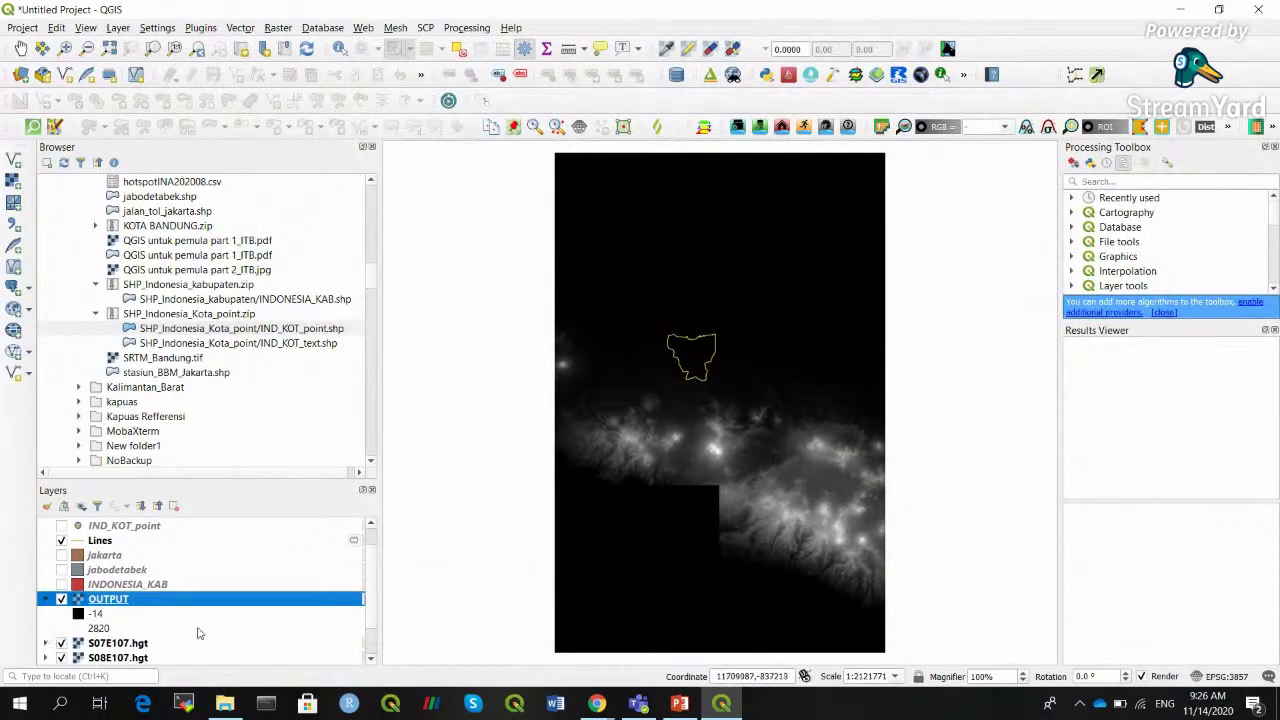
# Identify the pixel value of the merged OUTPUT raster in its empty southwest area and enlarge the results for reading
pyautogui.scroll(-2, 372, 562)
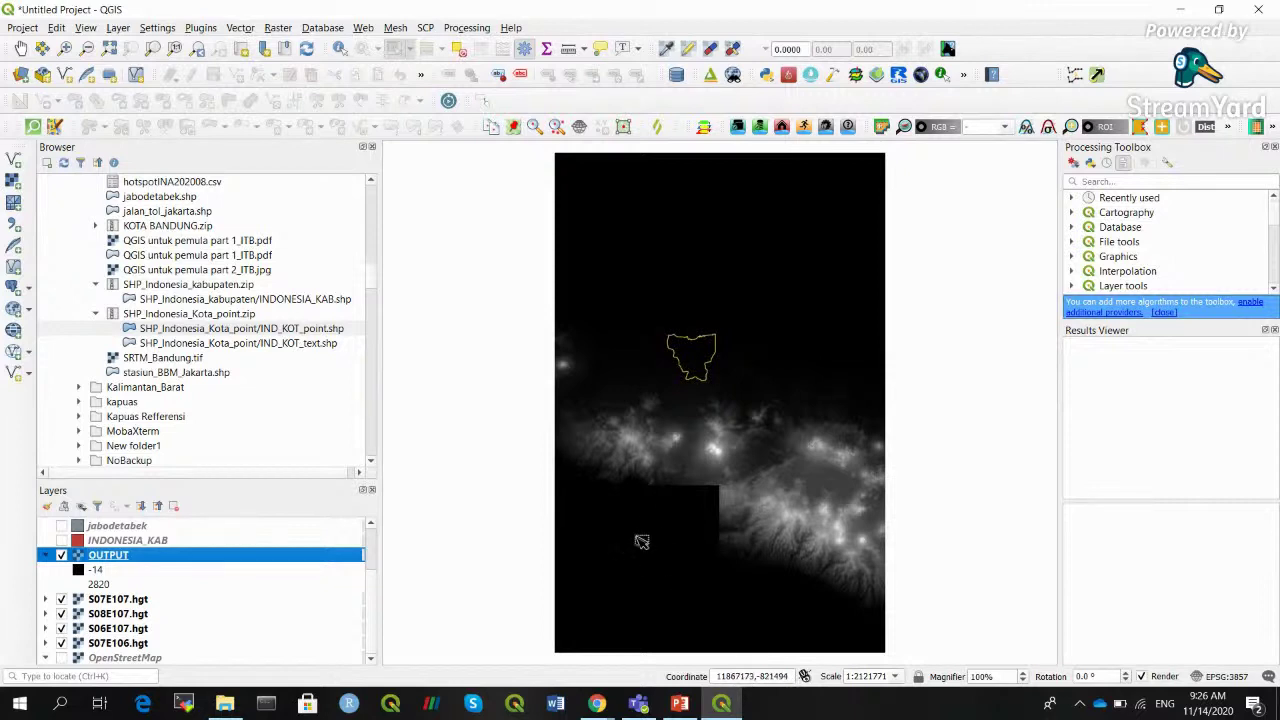
pyautogui.click(341, 48)
pyautogui.click(664, 534)
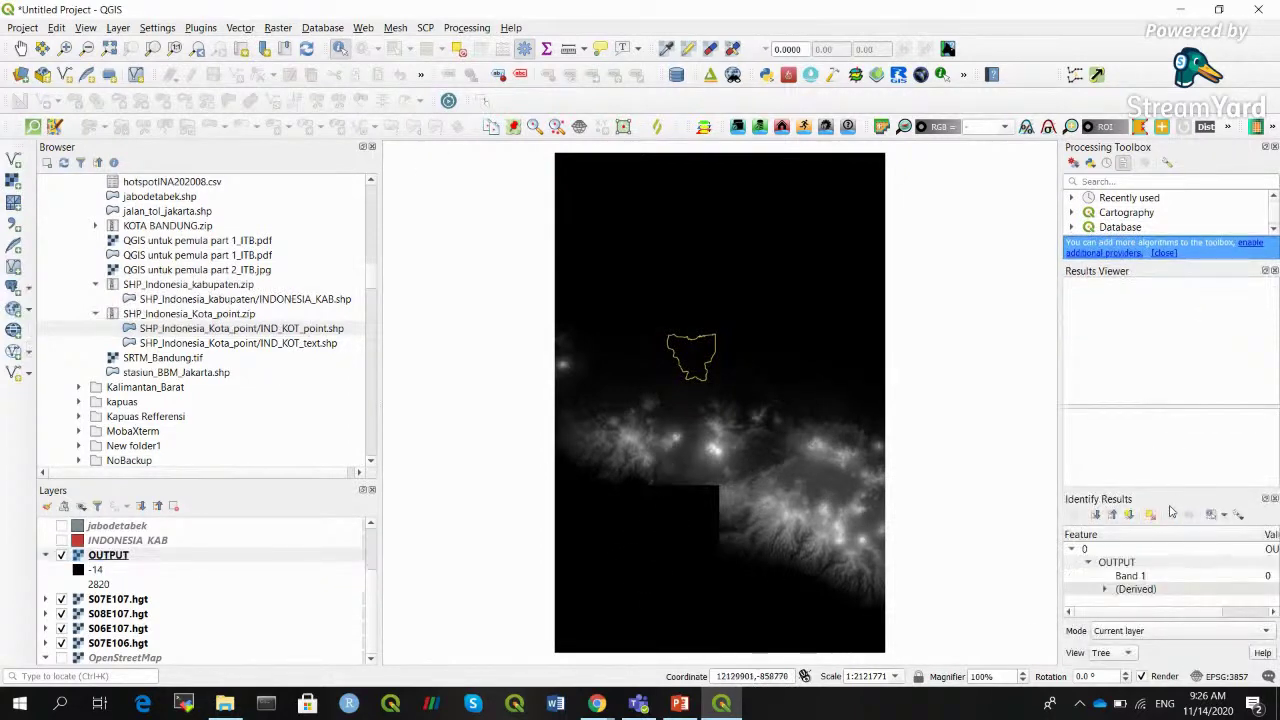
pyautogui.moveTo(1171, 488); pyautogui.dragTo(1144, 306)
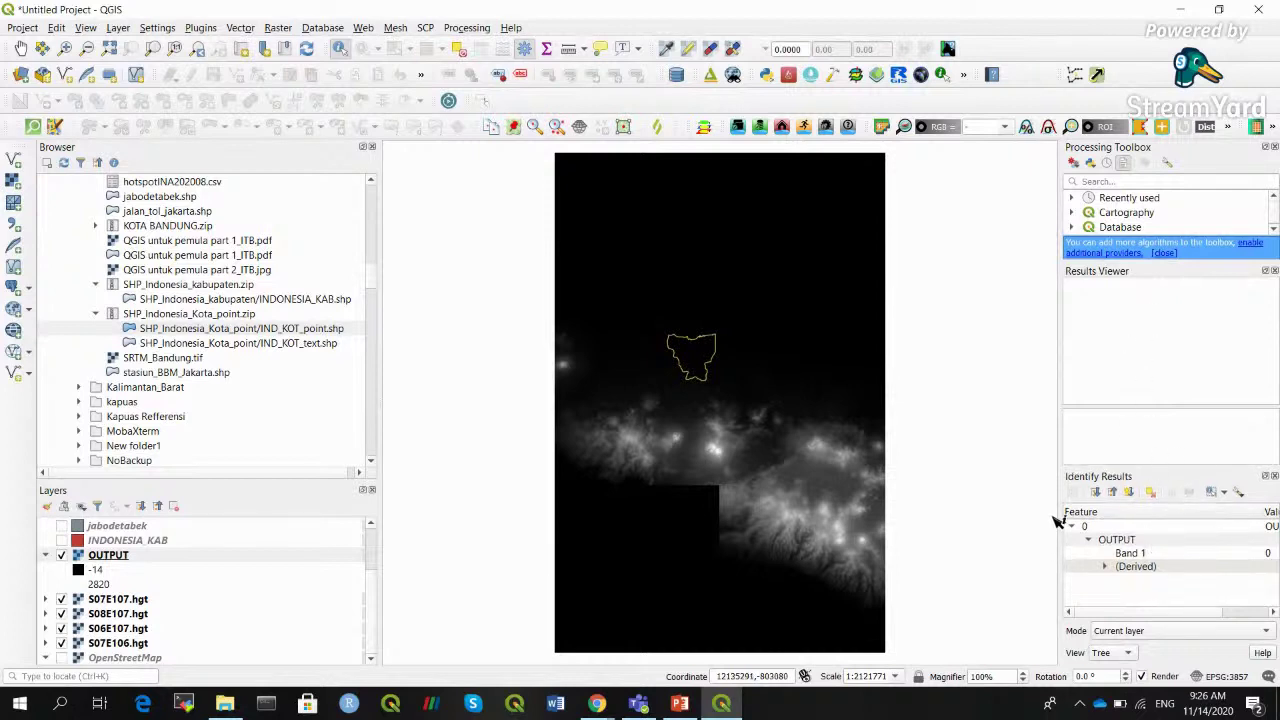
pyautogui.moveTo(1062, 514); pyautogui.dragTo(926, 512)
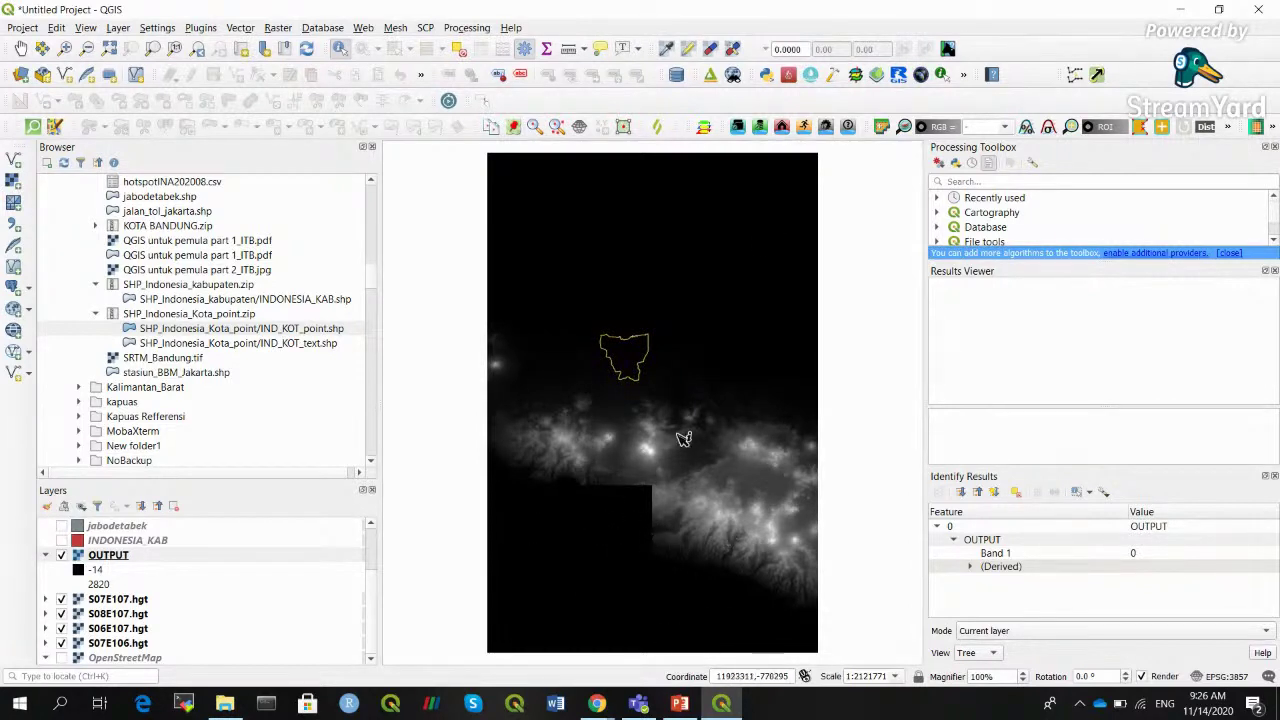
# Change the OUTPUT layer's symbology render type to Singleband pseudocolor
pyautogui.rightClick(118, 562)
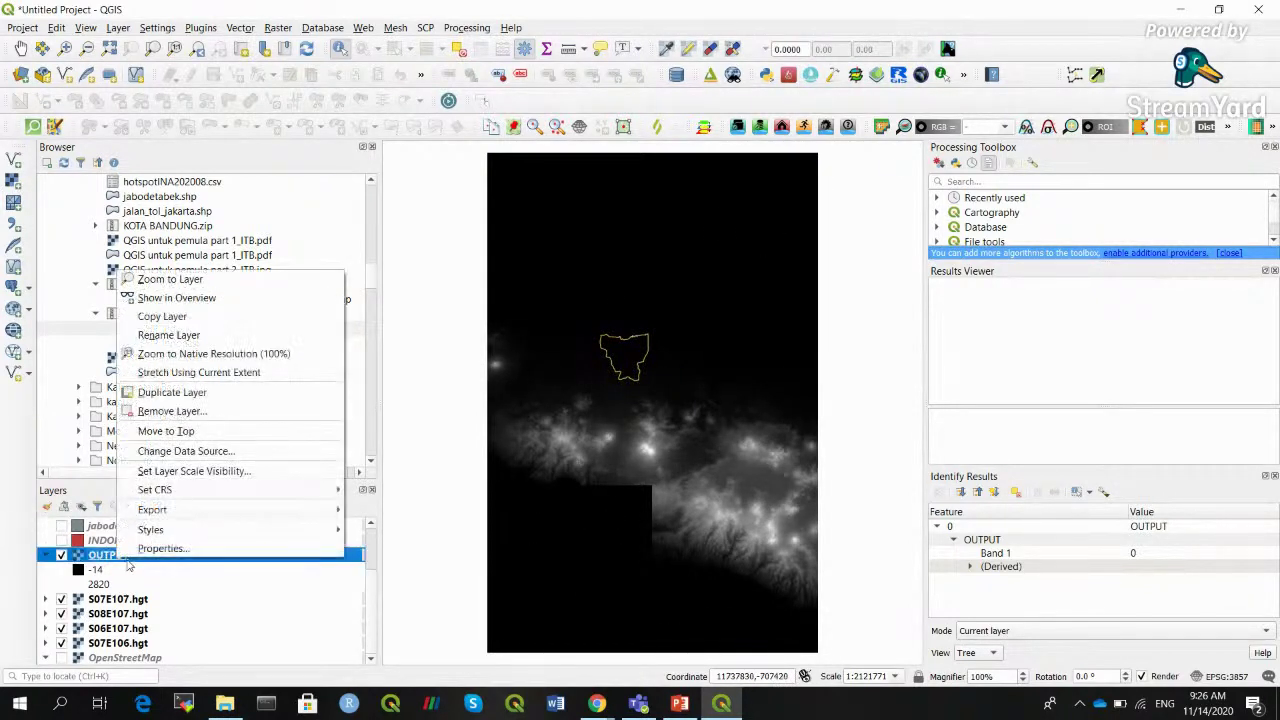
pyautogui.click(150, 549)
pyautogui.click(365, 74)
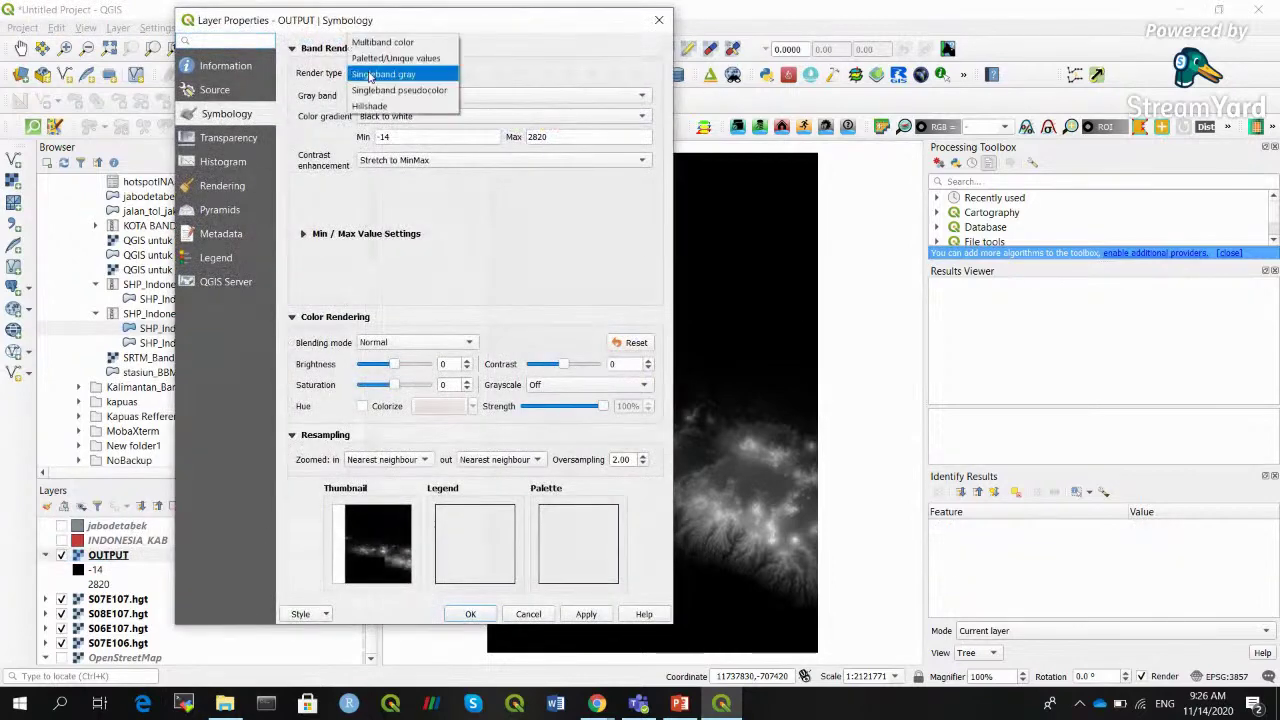
pyautogui.click(395, 88)
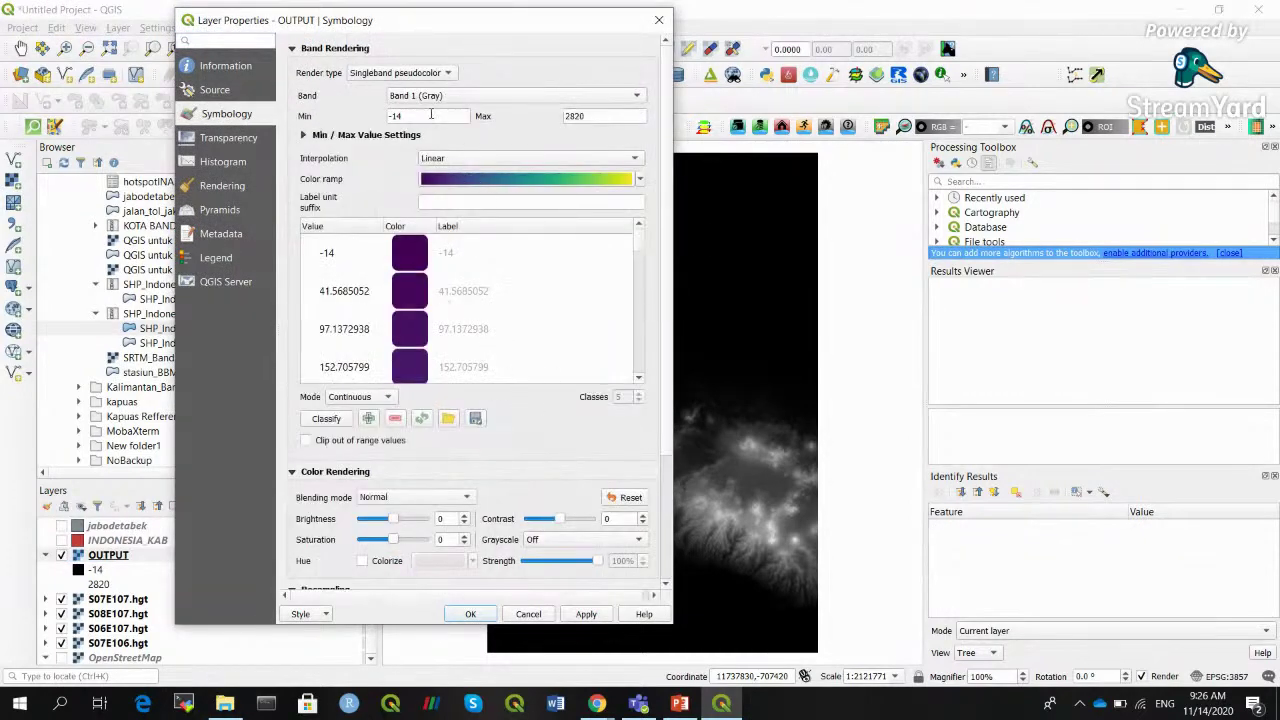
# Set the pseudocolor range of the OUTPUT layer to a minimum of 0 and a maximum of 100
pyautogui.doubleClick(565, 116)
pyautogui.click(445, 116)
pyautogui.moveTo(430, 117); pyautogui.dragTo(338, 117)
pyautogui.write('0')
pyautogui.moveTo(600, 116); pyautogui.dragTo(562, 116)
pyautogui.write('100')
# Classify the OUTPUT colour ramp in Equal Interval mode and apply the symbology
pyautogui.click(358, 397)
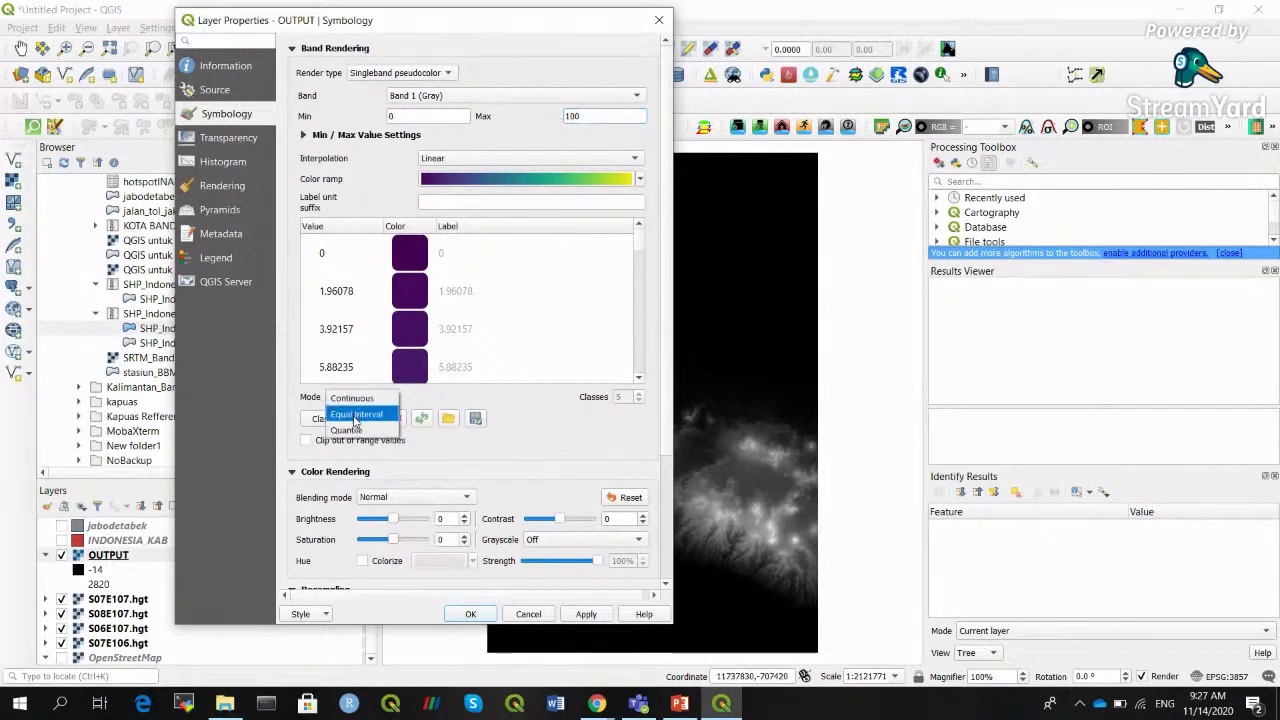
pyautogui.click(357, 413)
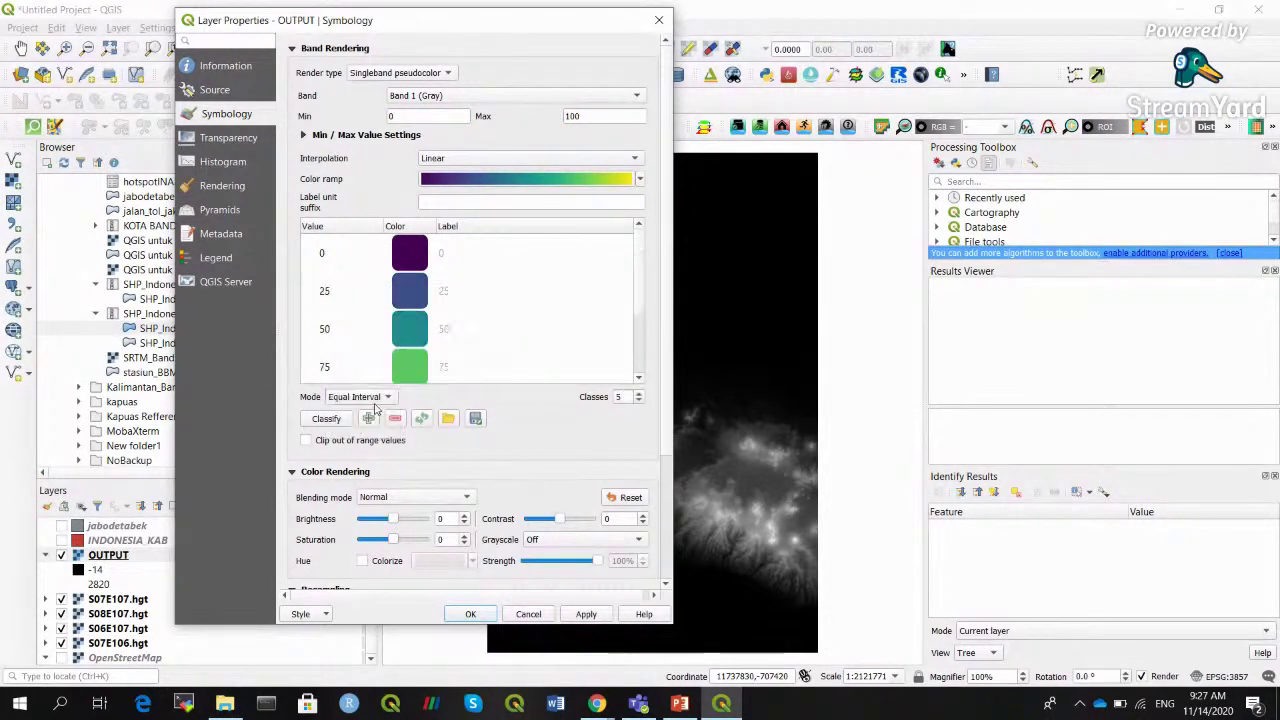
pyautogui.click(586, 613)
pyautogui.click(467, 614)
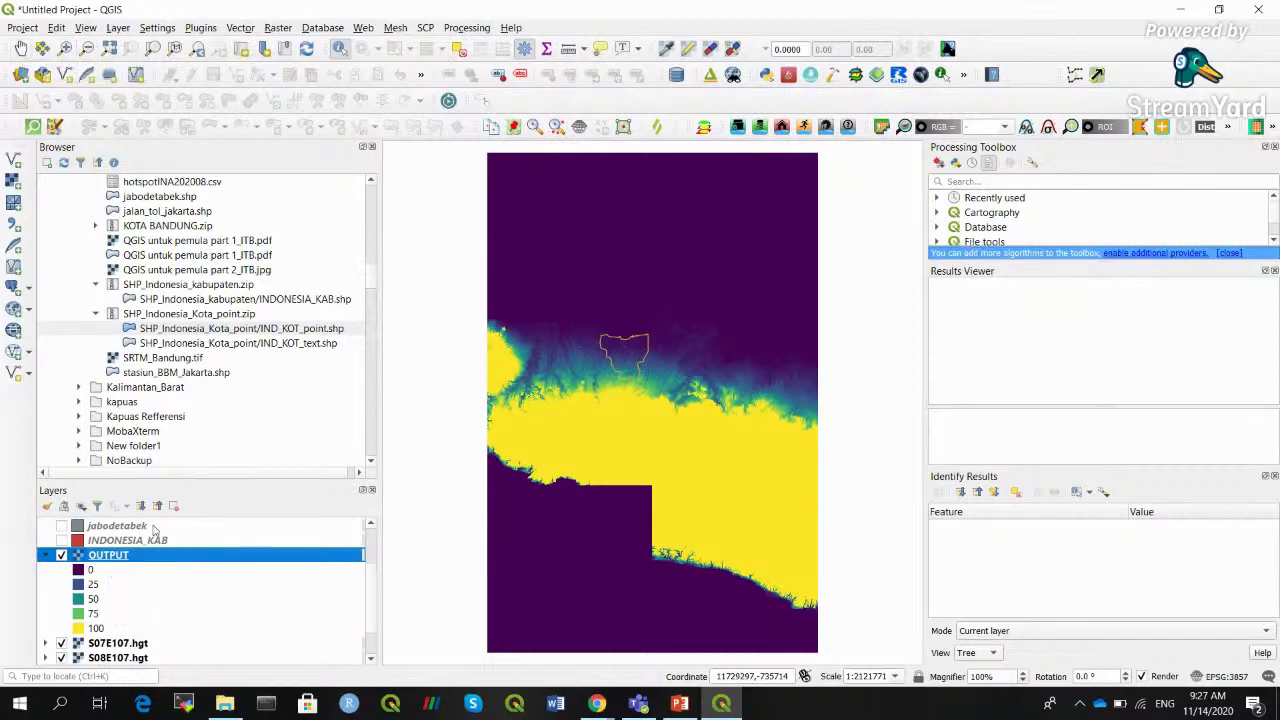
# Examine the recoloured OUTPUT raster around the Lines outline, first up close and then with its wider surroundings
pyautogui.rightClick(138, 556)
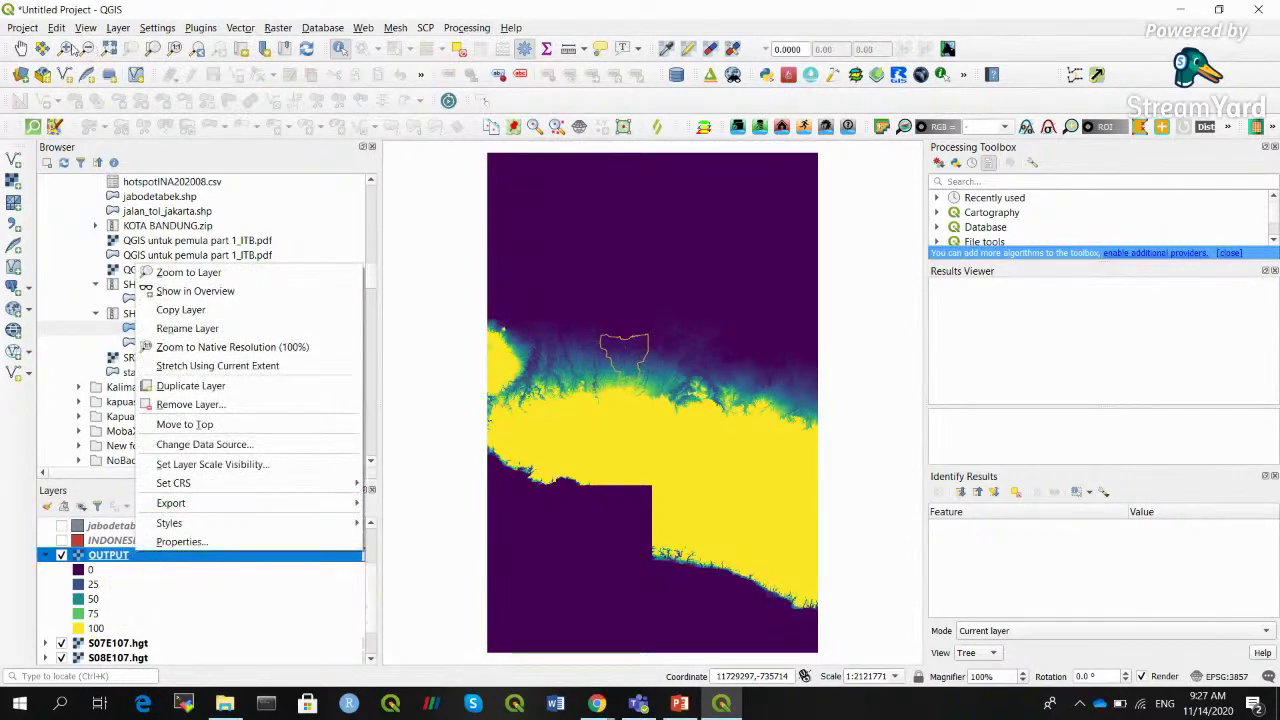
pyautogui.click(72, 50)
pyautogui.moveTo(569, 300); pyautogui.dragTo(728, 458)
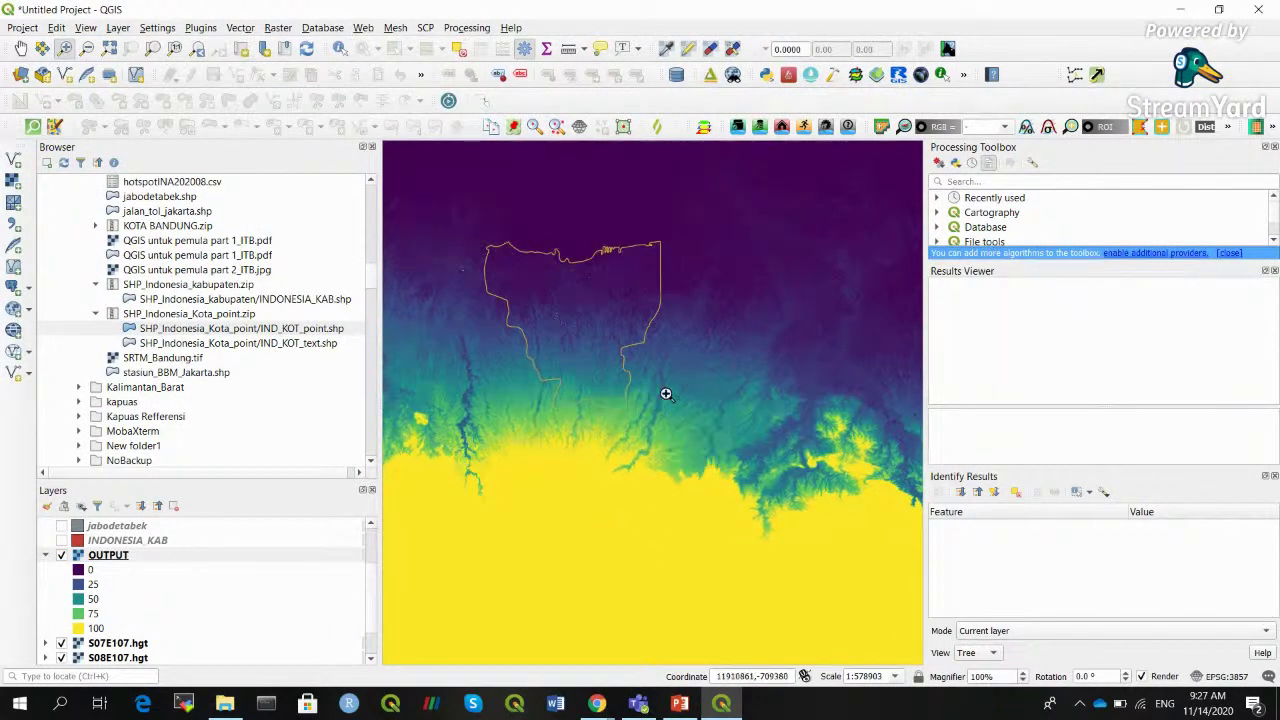
pyautogui.click(87, 48)
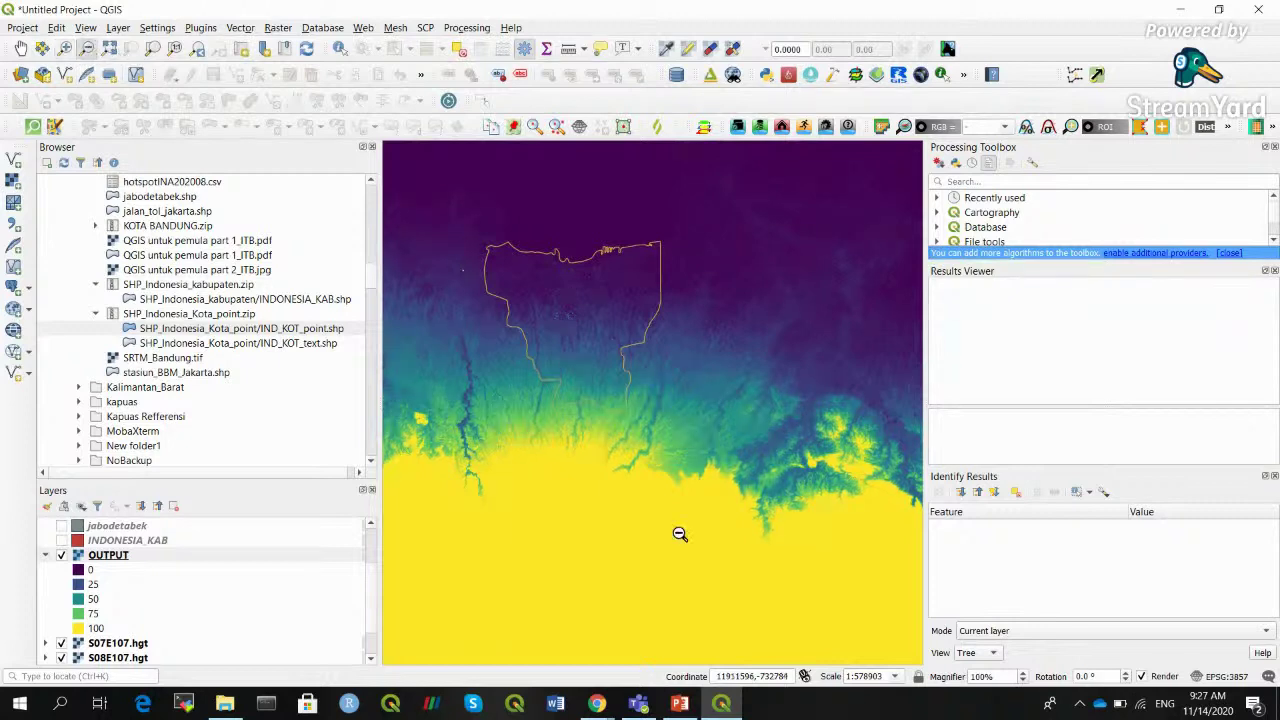
pyautogui.click(679, 534)
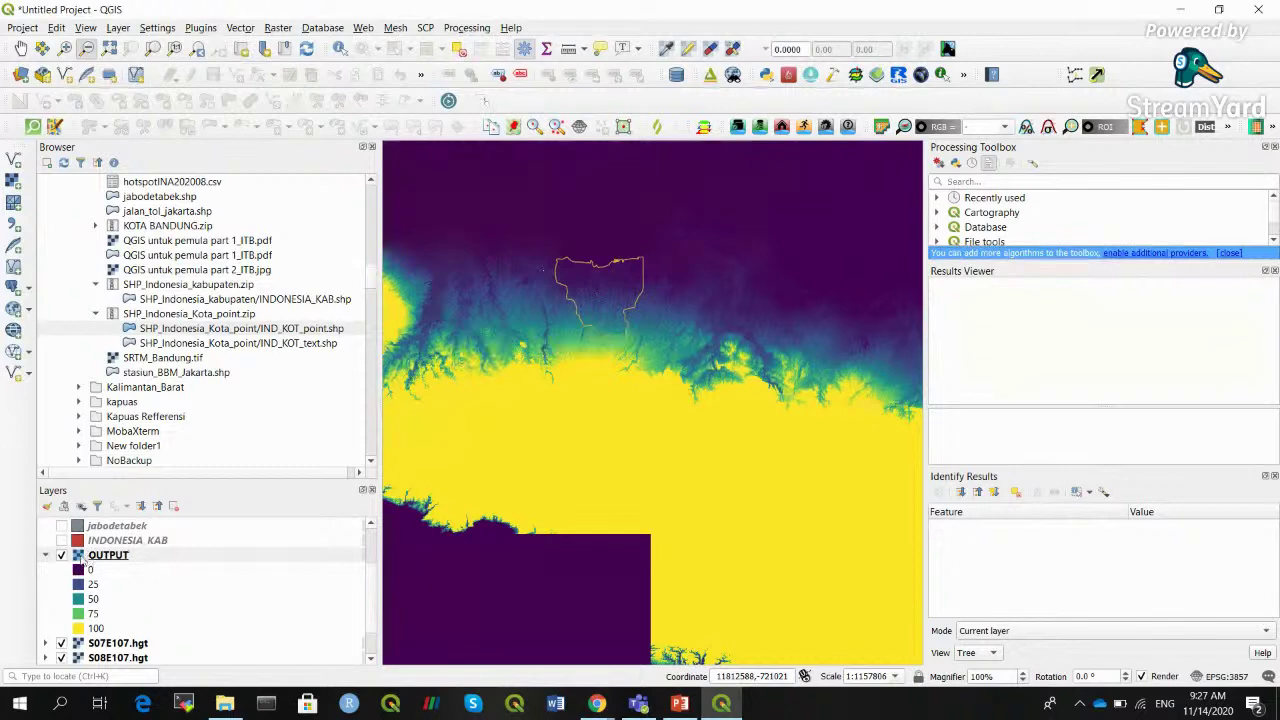
# Collapse the OUTPUT layer's legend so that the SRTM tile layers below it fit in the layer list
pyautogui.click(44, 557)
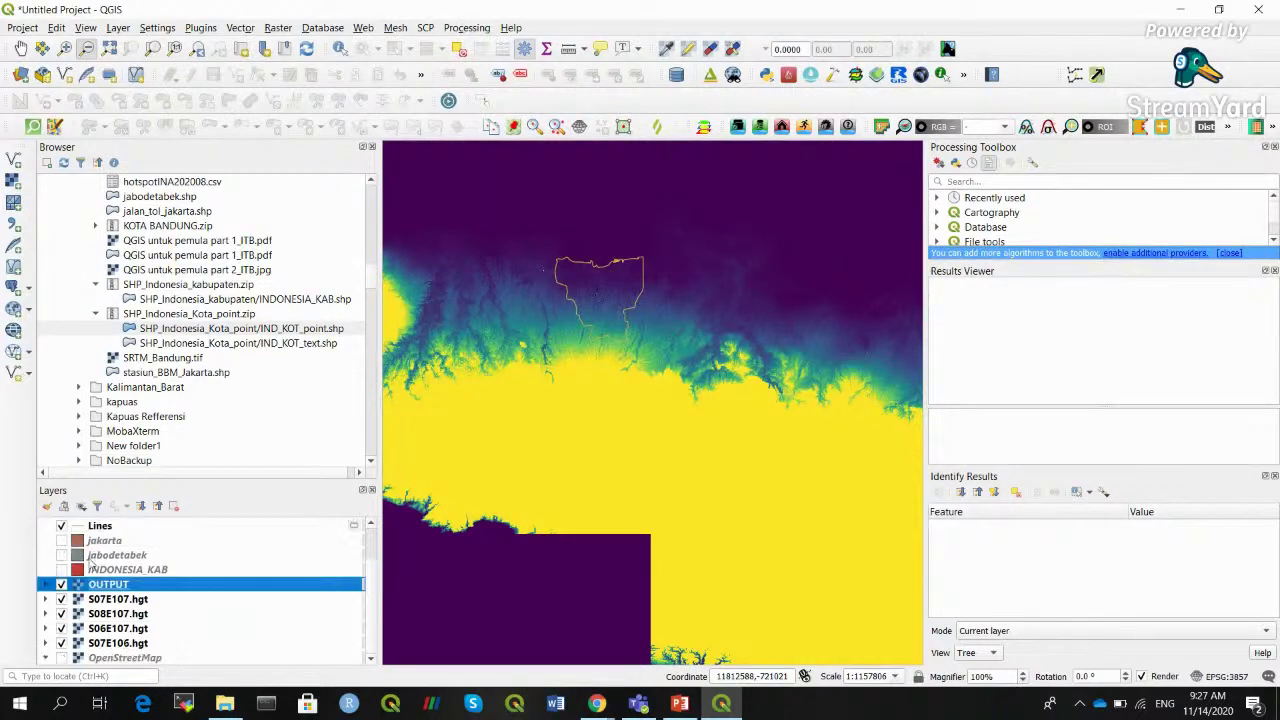
pyautogui.click(45, 585)
pyautogui.scroll(-3, 368, 560)
pyautogui.scroll(2, 200, 580)
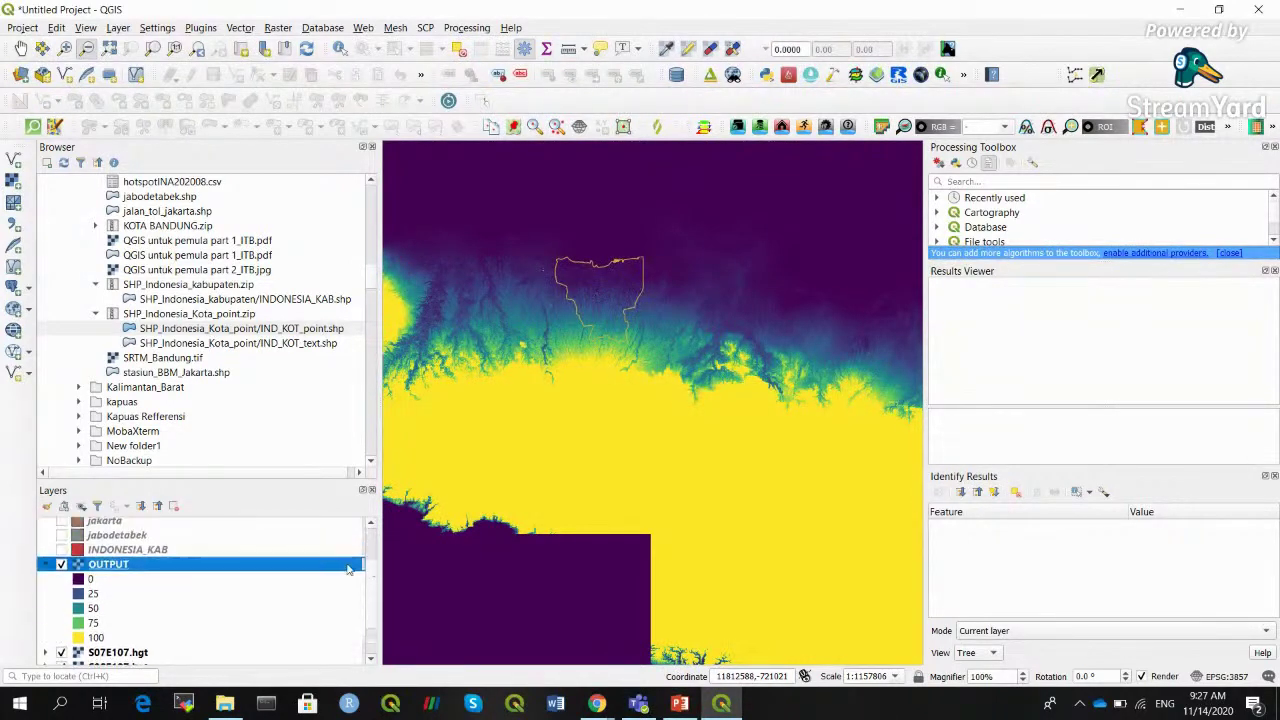
pyautogui.click(45, 566)
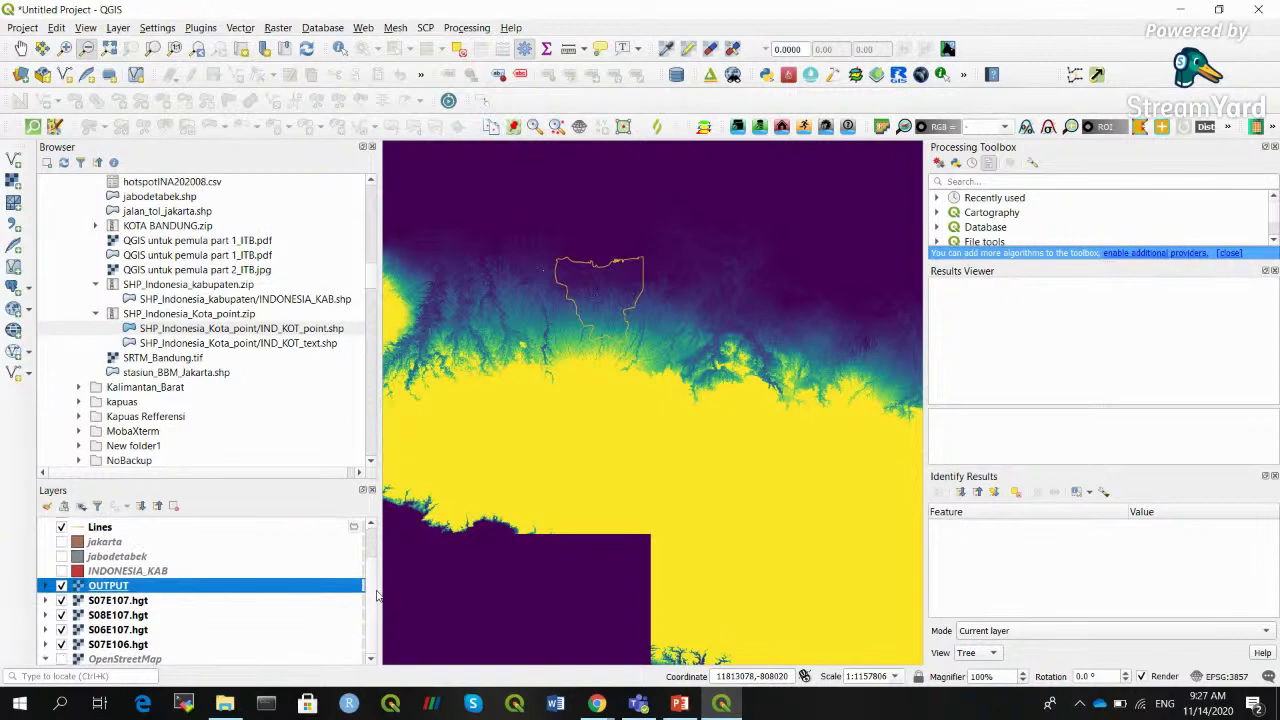
# Look at the export options available for the OUTPUT layer
pyautogui.rightClick(145, 586)
pyautogui.moveTo(329, 541)
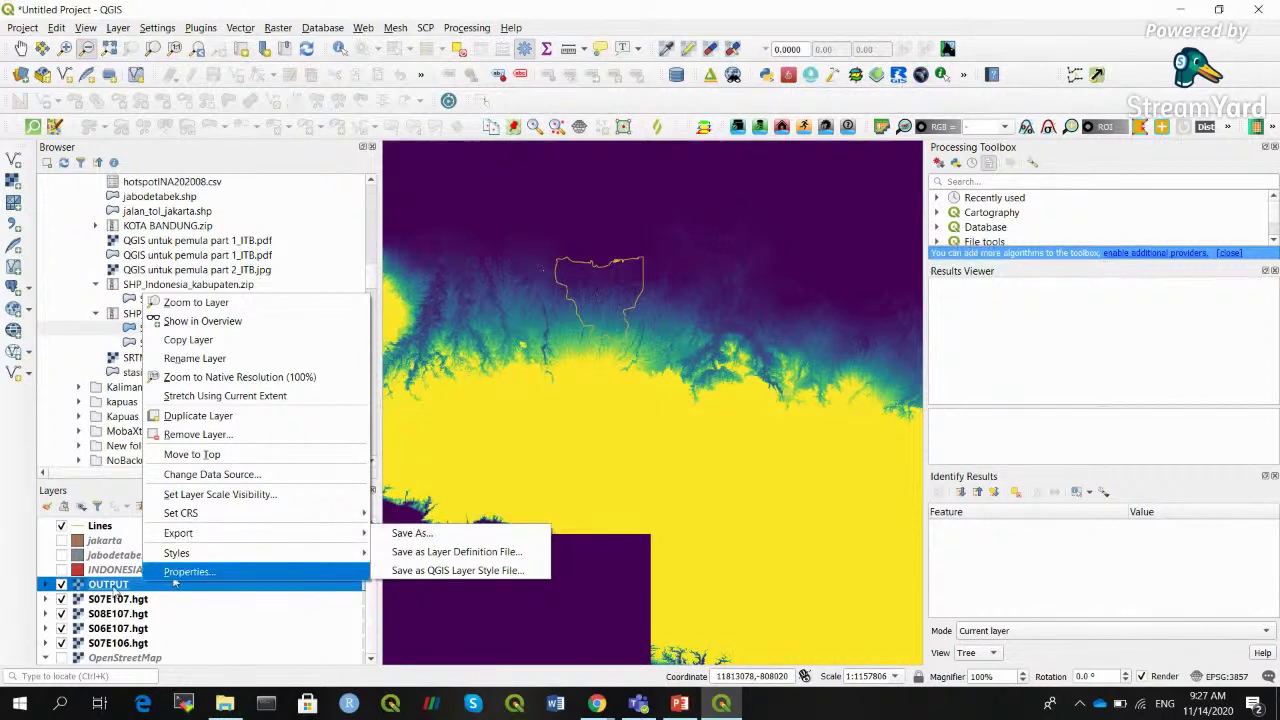
pyautogui.click(116, 592)
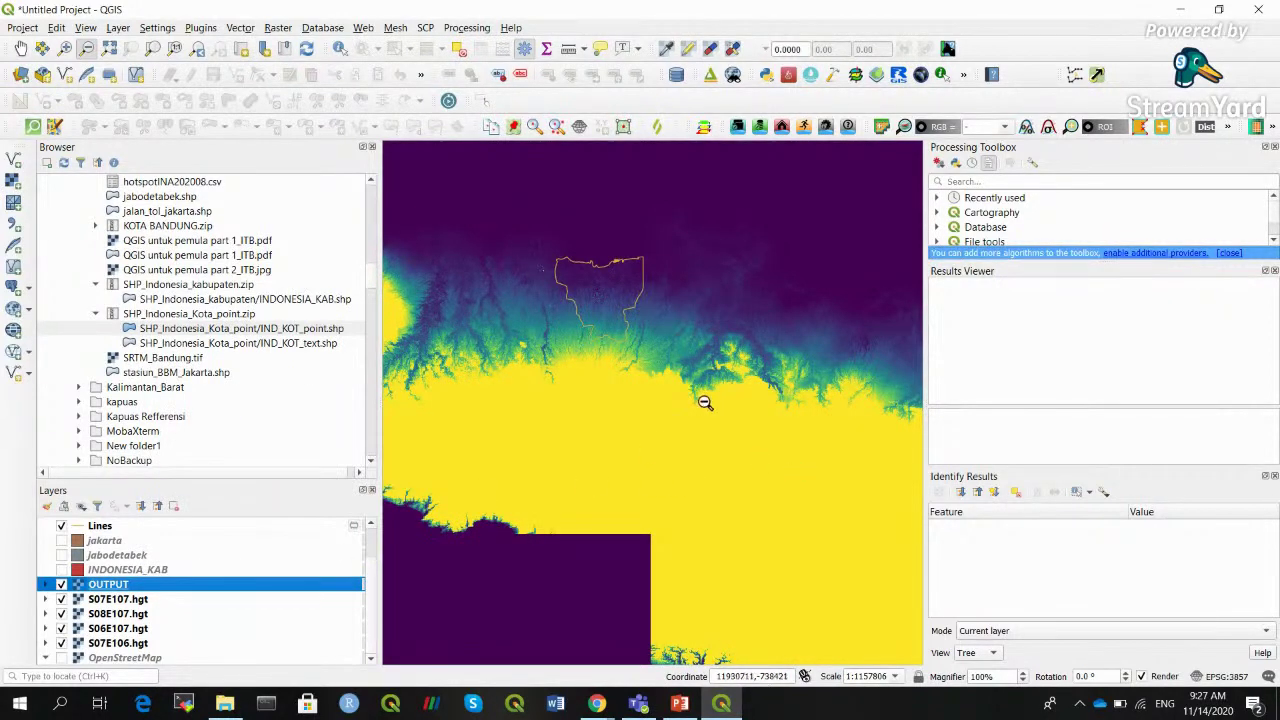
# Hide the S07E107, S08E107, S06E107 and S07E106 tiles, leaving the OUTPUT raster displayed beneath the Lines outline
pyautogui.click(64, 48)
pyautogui.moveTo(508, 228); pyautogui.dragTo(709, 418)
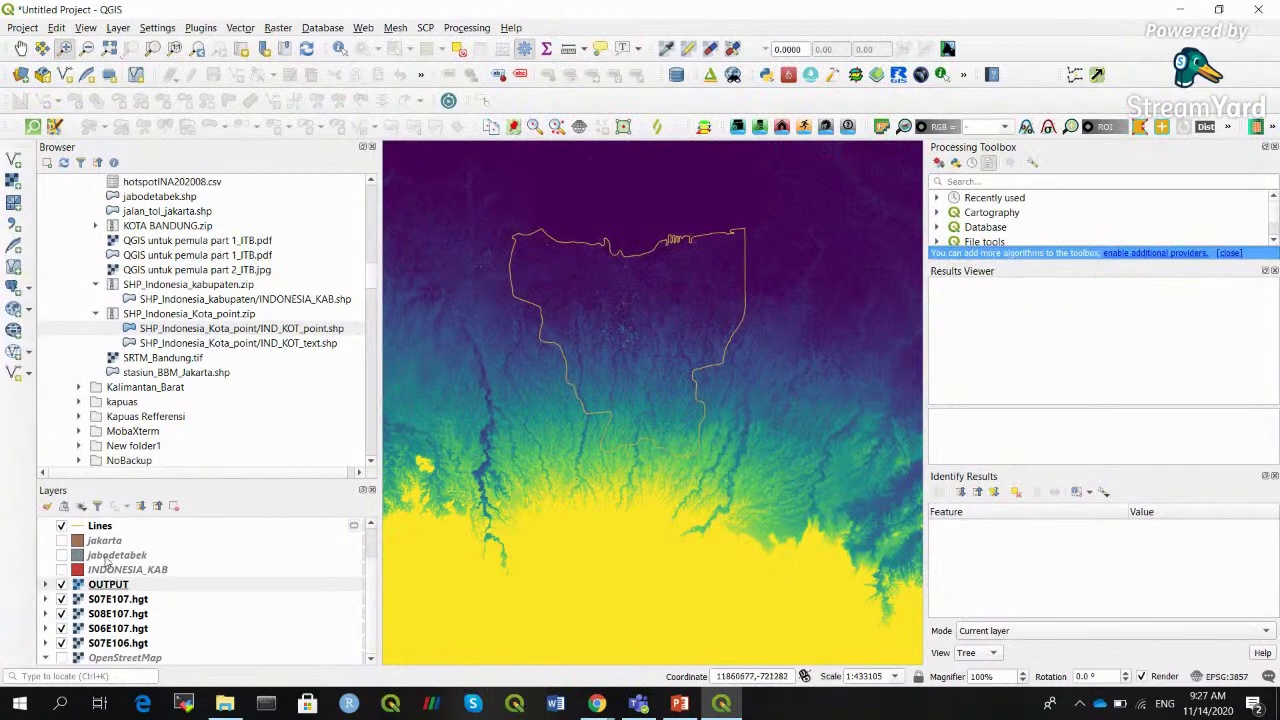
pyautogui.click(62, 599)
pyautogui.click(62, 614)
pyautogui.click(62, 628)
pyautogui.click(62, 643)
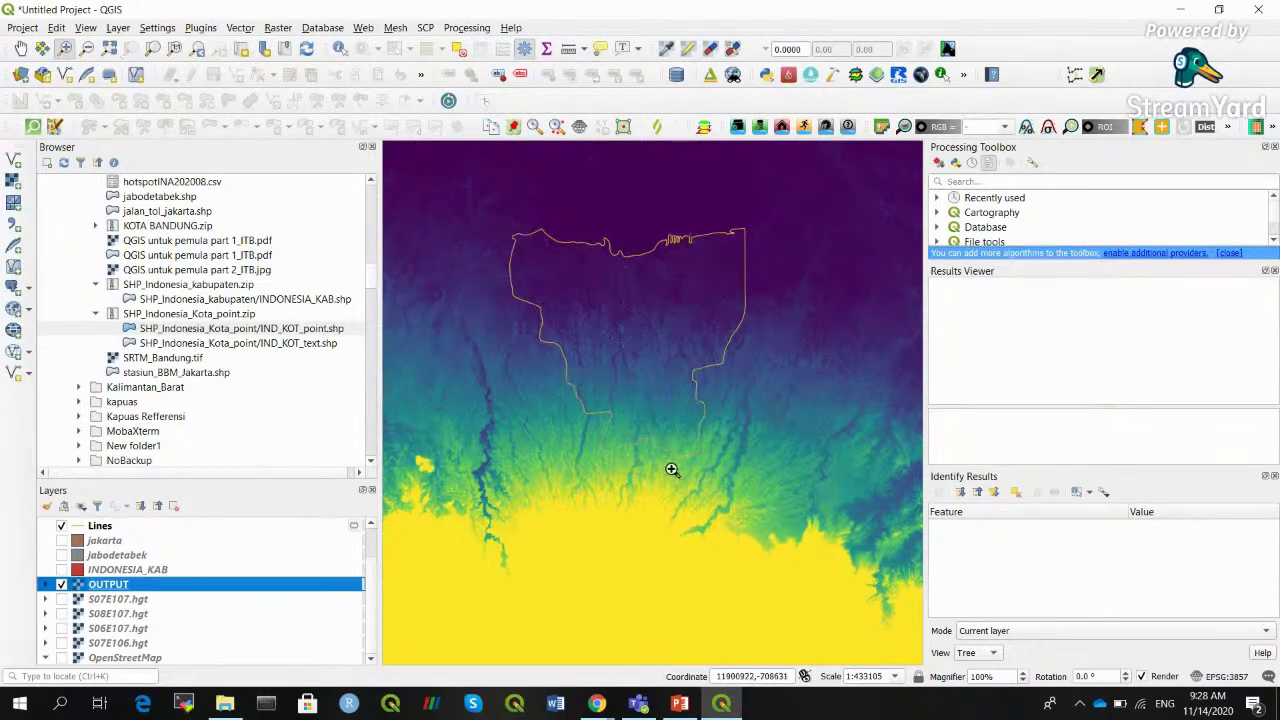
# Clip the OUTPUT raster by mask layer, using jakarta as the mask and leaving the other parameters at their defaults
pyautogui.click(279, 28)
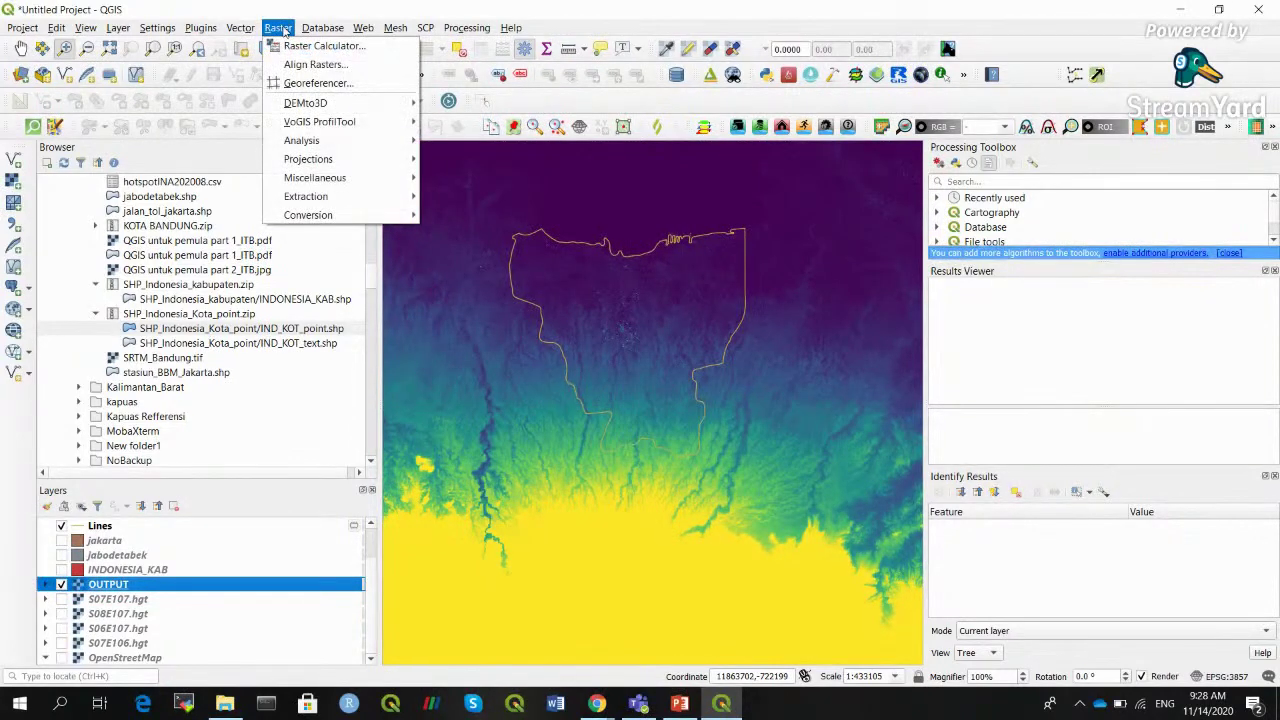
pyautogui.moveTo(400, 198)
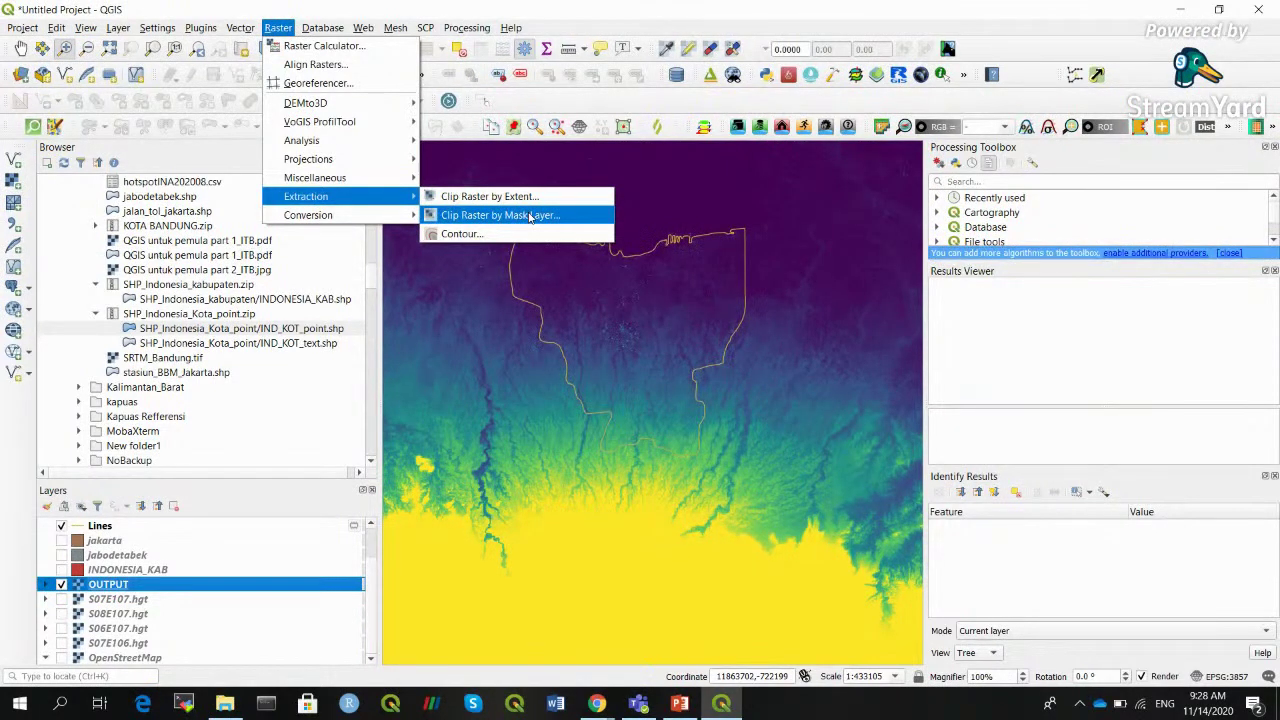
pyautogui.click(531, 217)
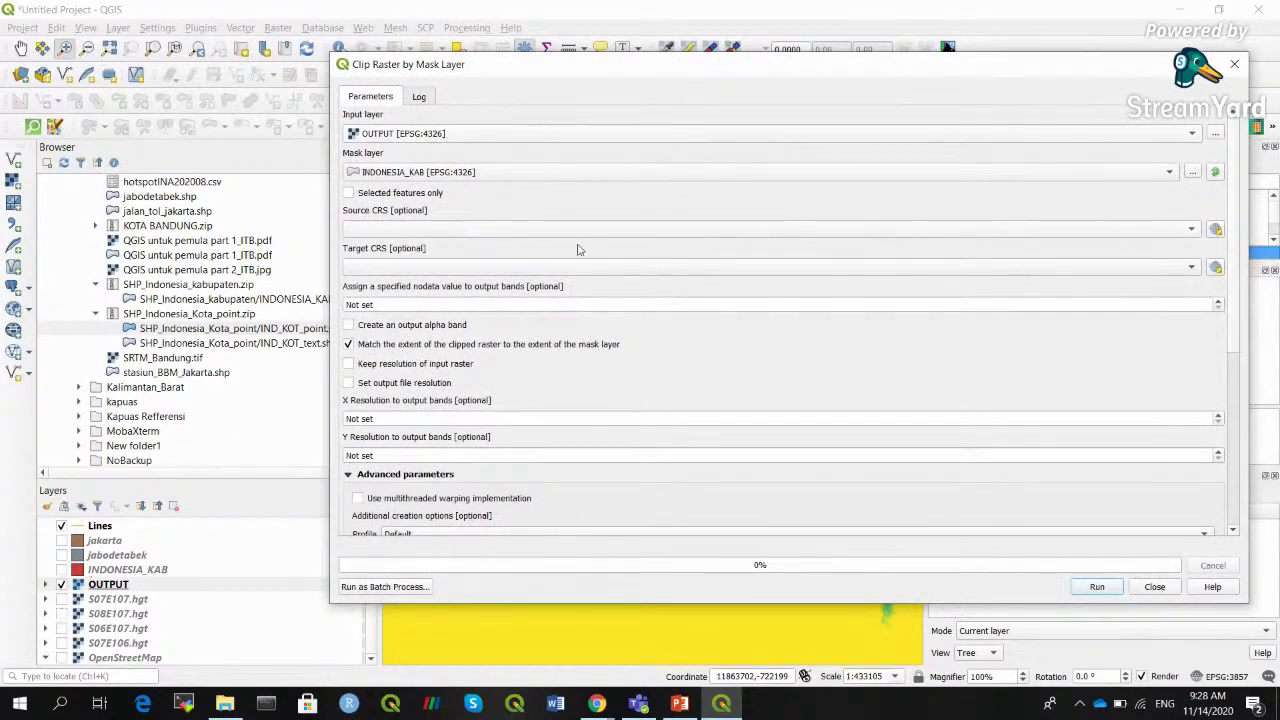
pyautogui.click(540, 172)
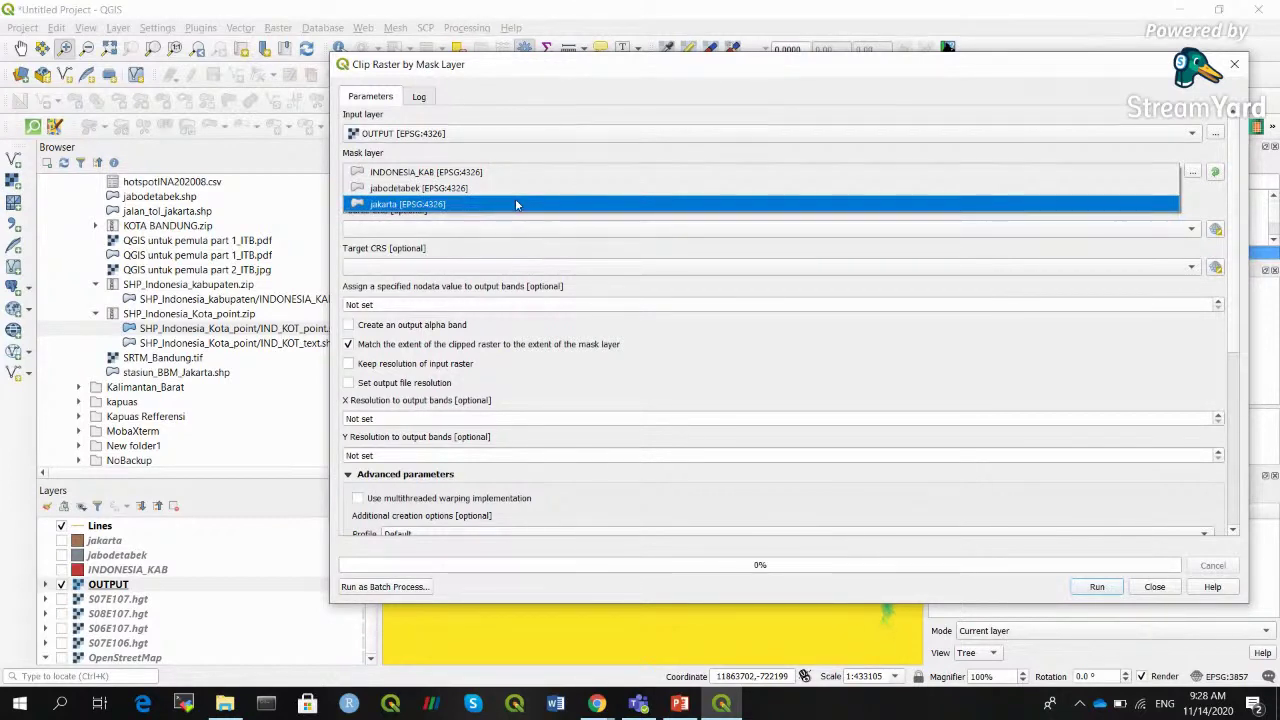
pyautogui.click(516, 204)
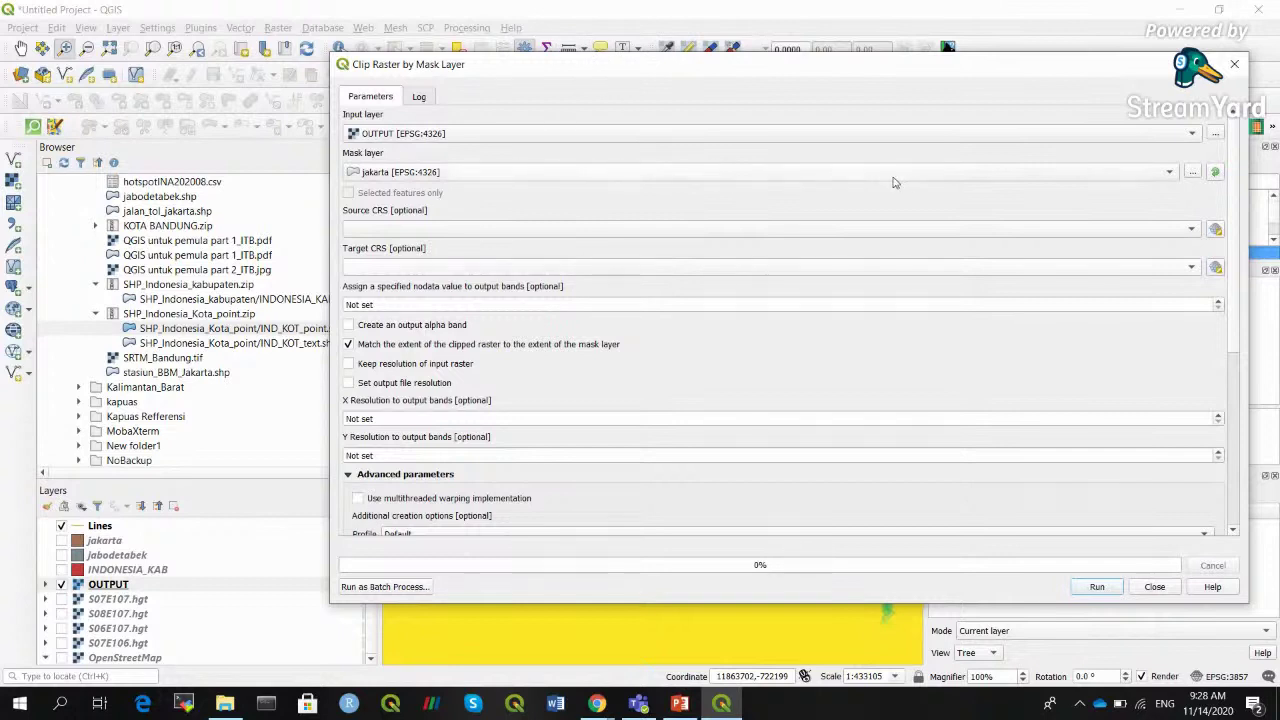
pyautogui.click(1100, 587)
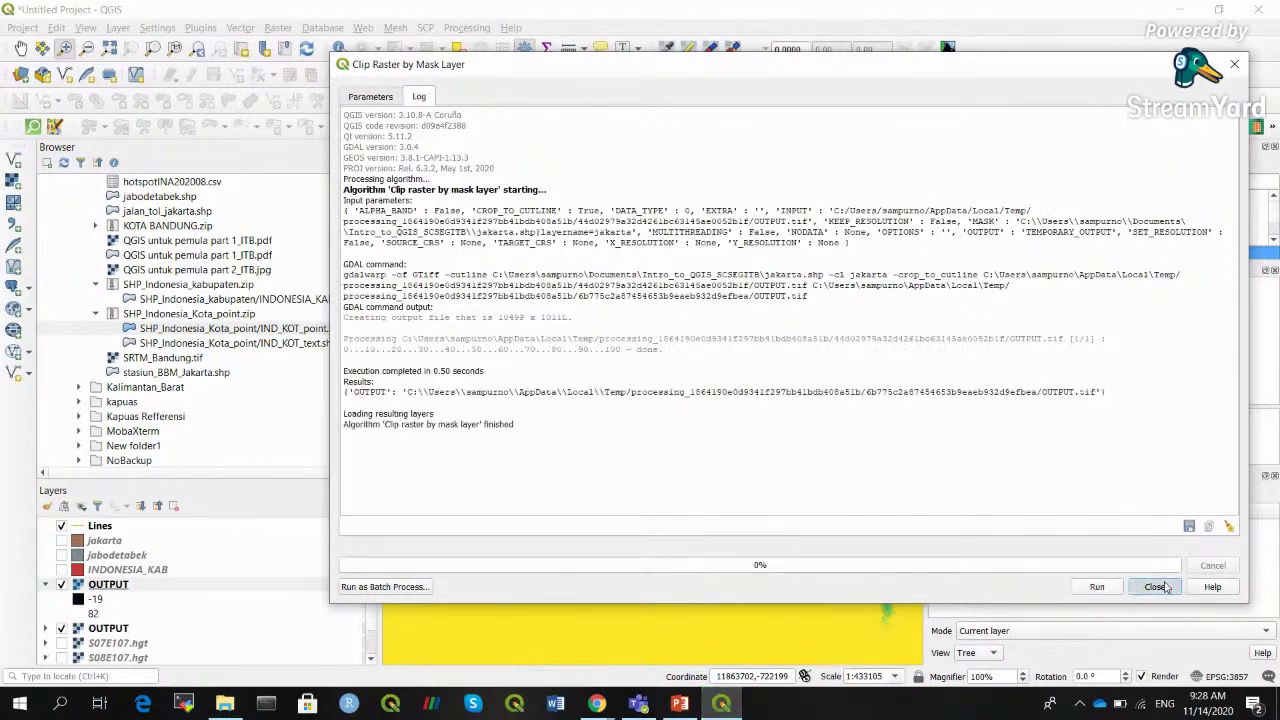
pyautogui.click(1154, 587)
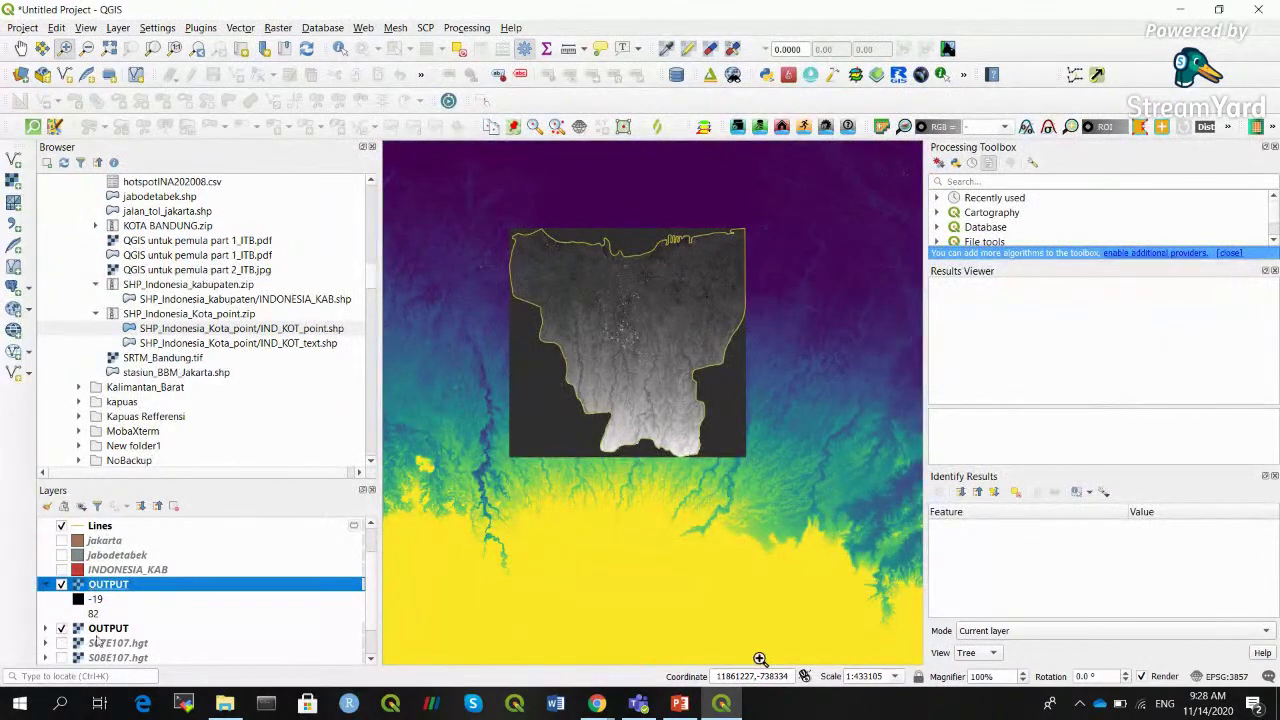
# Hide the unclipped OUTPUT raster and identify the pixel value of the clipped raster's dark area outside the Lines outline
pyautogui.click(61, 629)
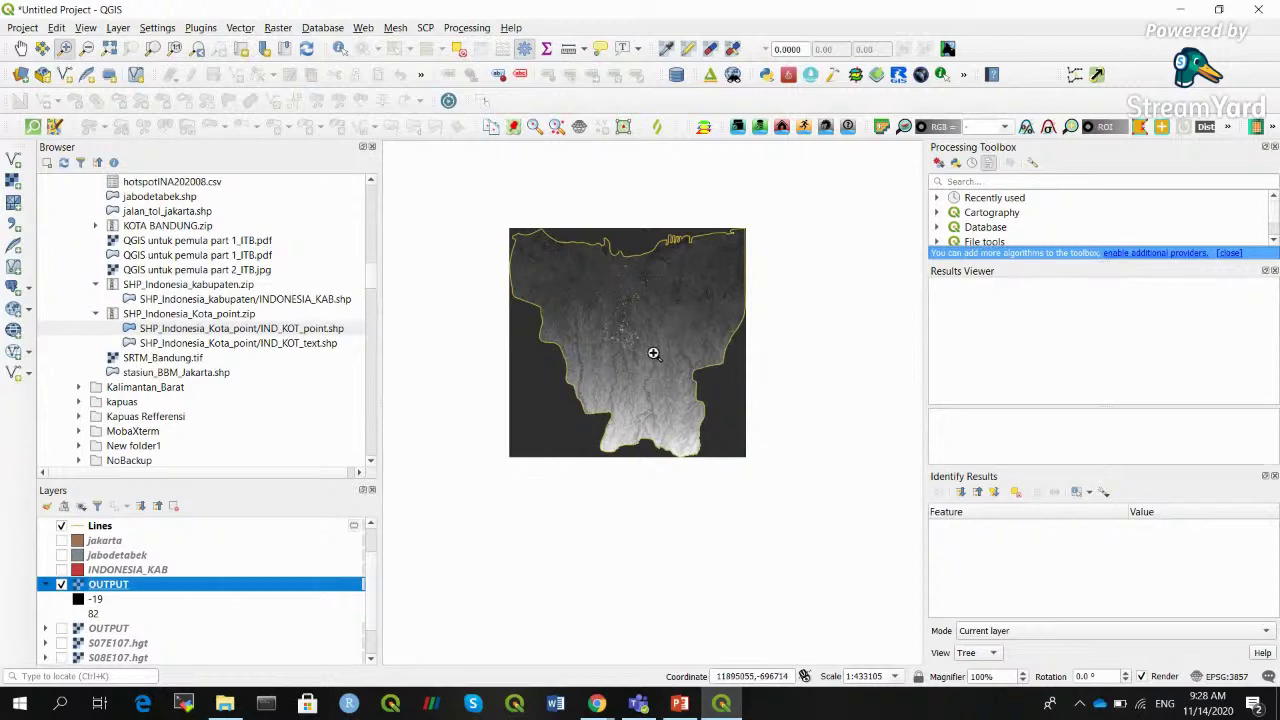
pyautogui.click(339, 49)
pyautogui.click(558, 412)
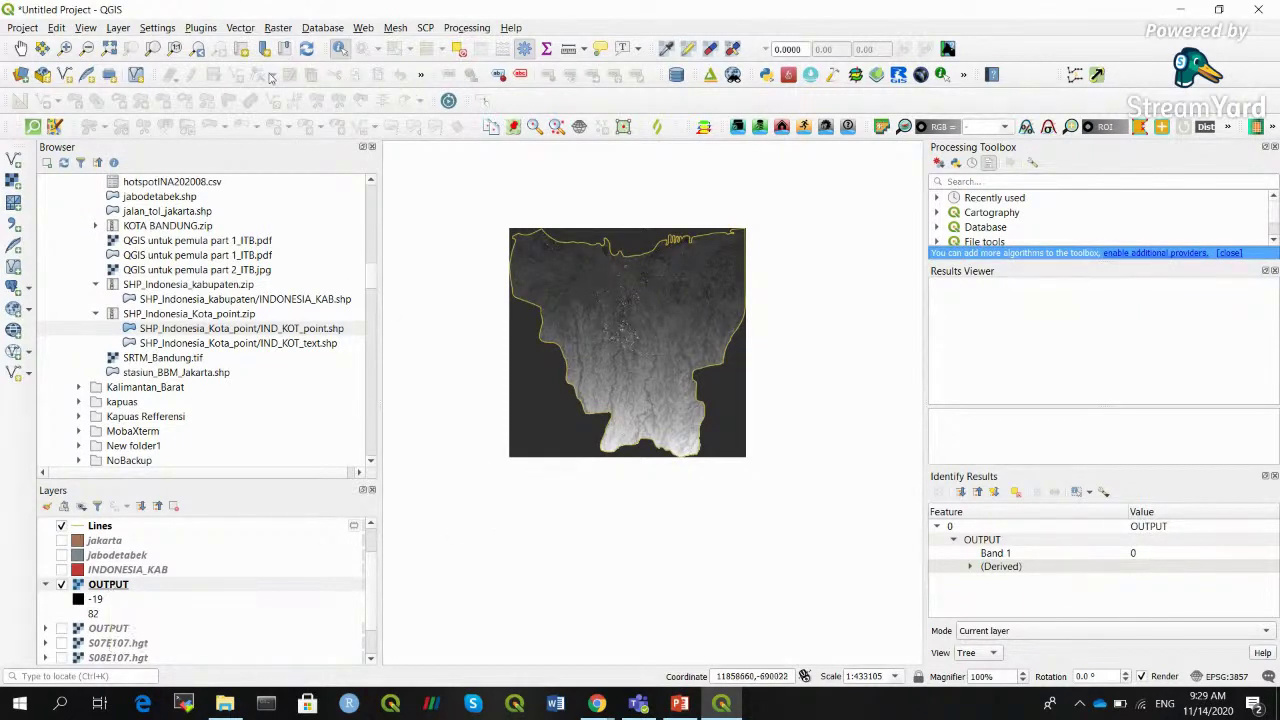
# Render the clipped OUTPUT raster as singleband pseudocolor with a minimum value of 0
pyautogui.rightClick(113, 585)
pyautogui.click(135, 570)
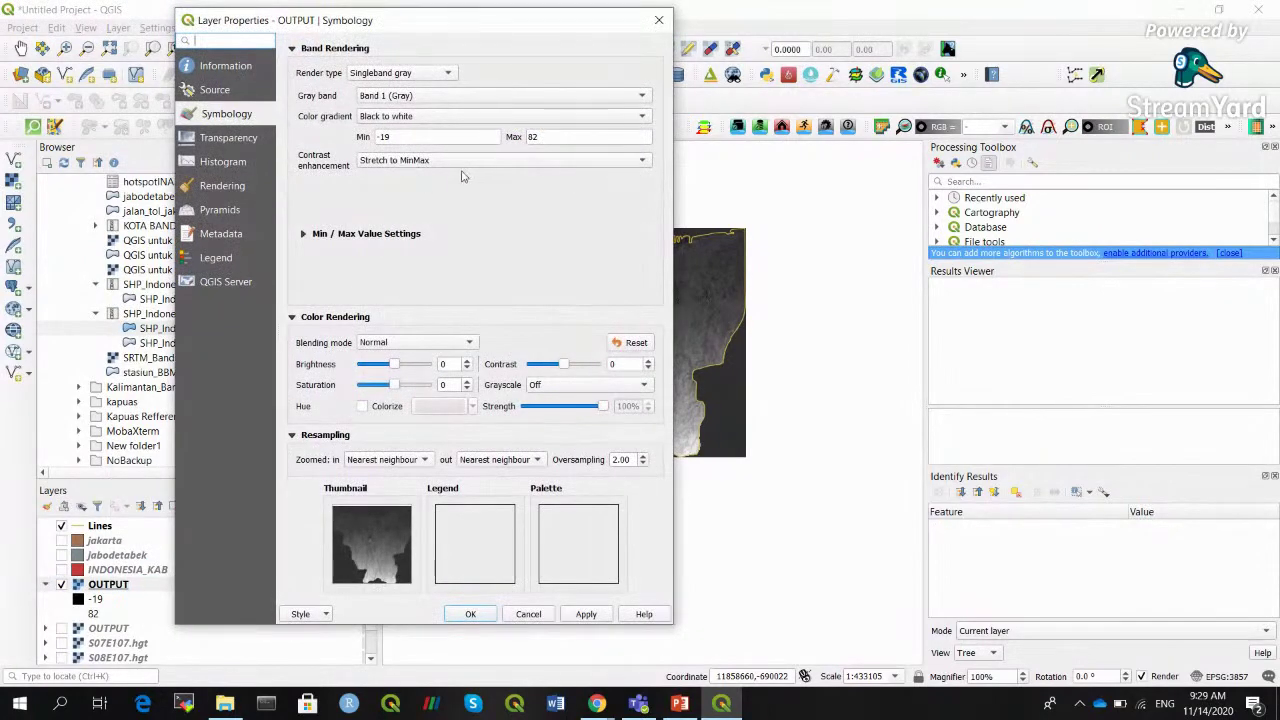
pyautogui.click(428, 137)
pyautogui.write('0')
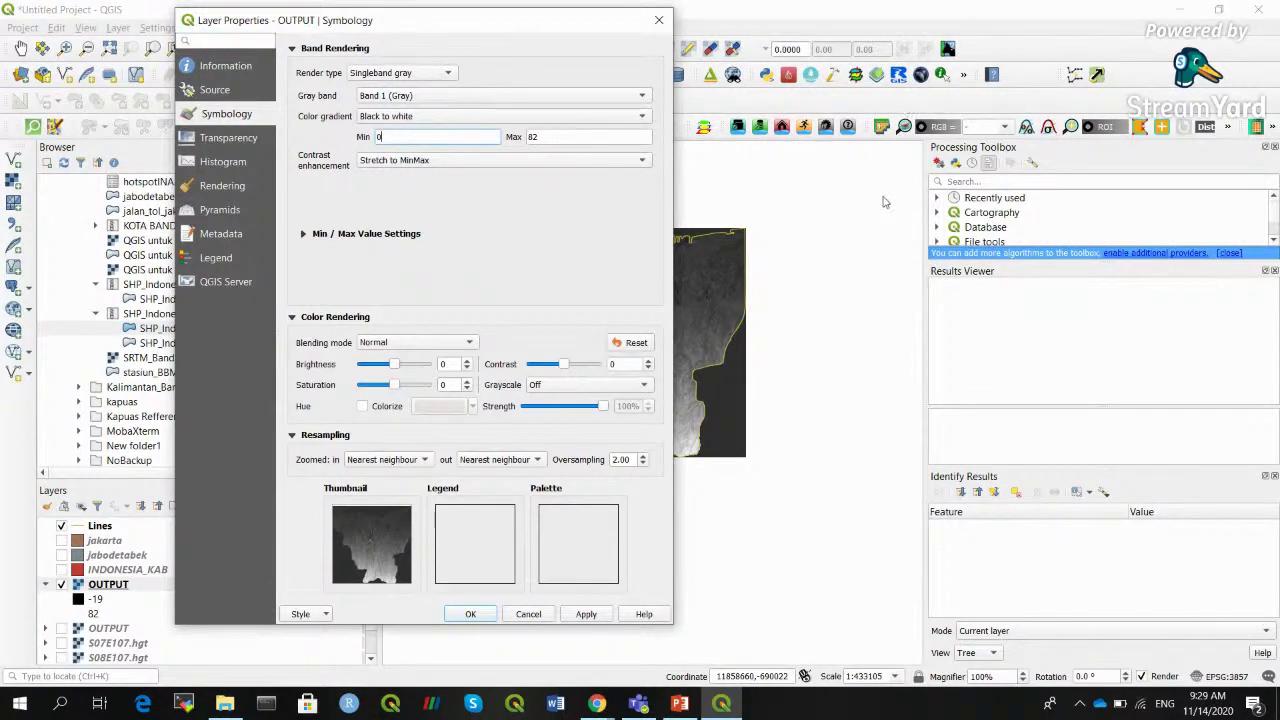
pyautogui.click(398, 75)
pyautogui.click(403, 91)
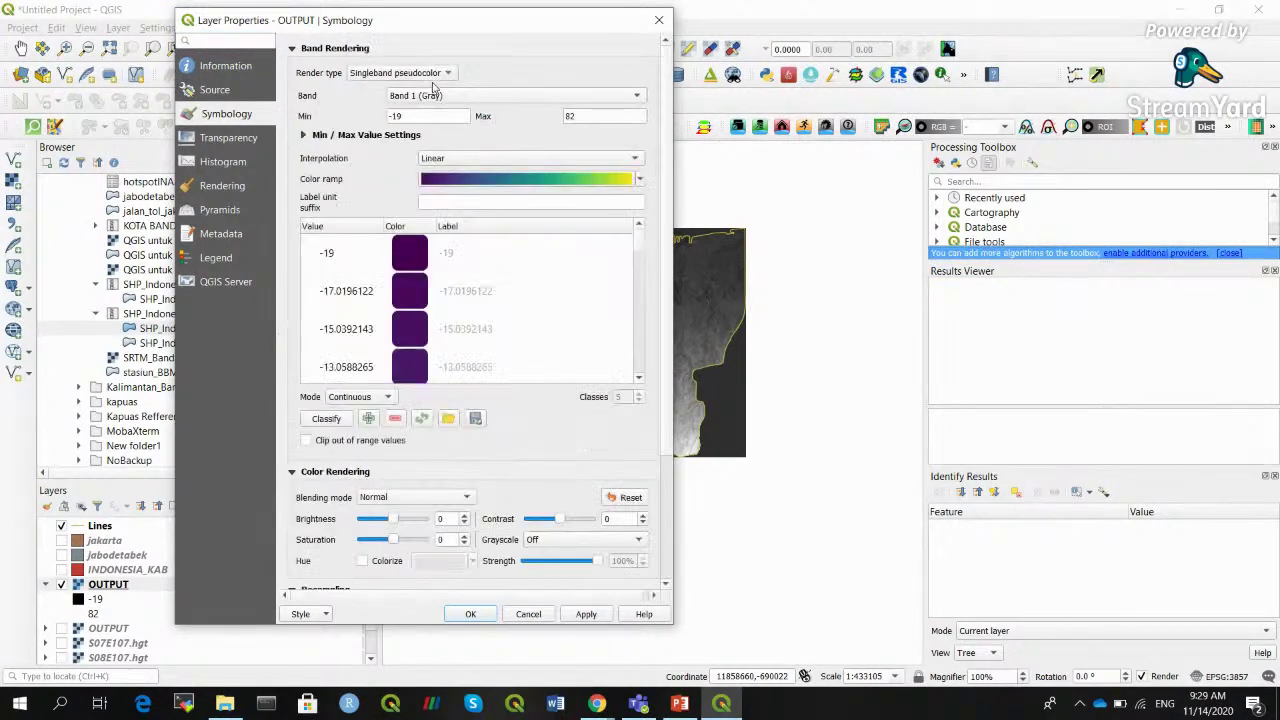
pyautogui.doubleClick(417, 116)
pyautogui.write('0')
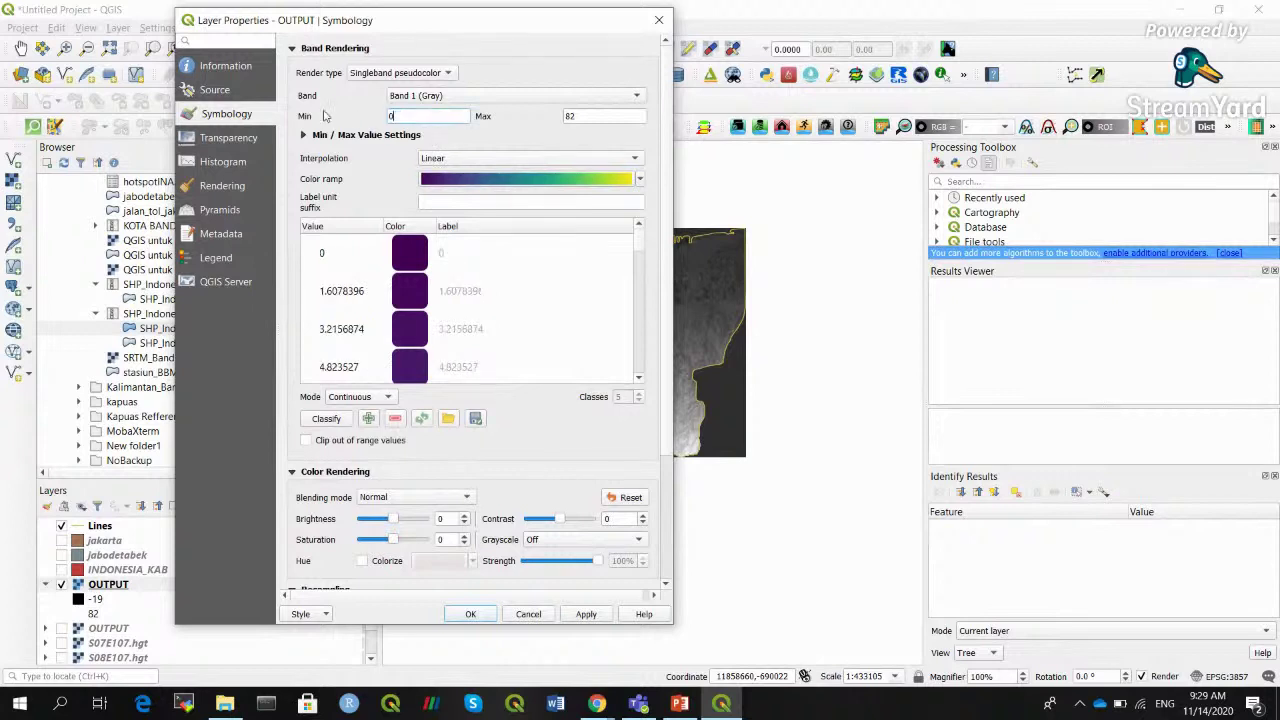
# Classify the clipped OUTPUT raster's colour ramp in Equal Interval mode with 5 classes and apply the style
pyautogui.click(350, 397)
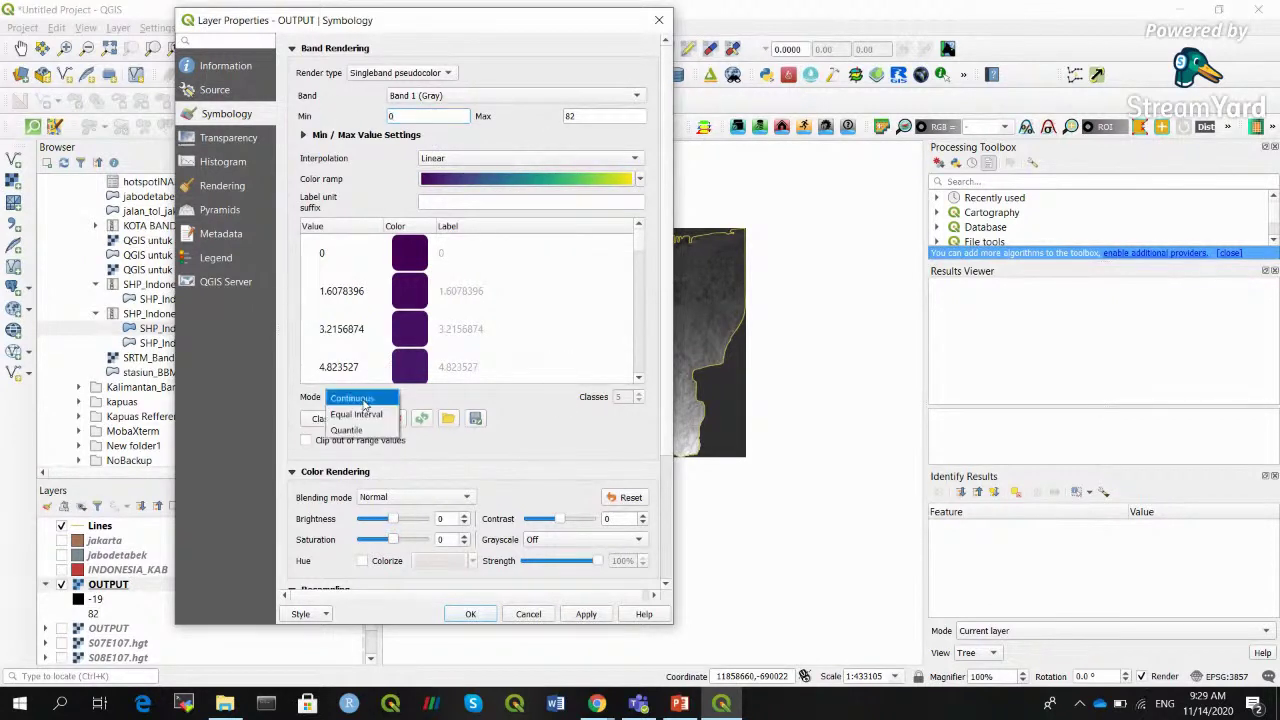
pyautogui.click(365, 414)
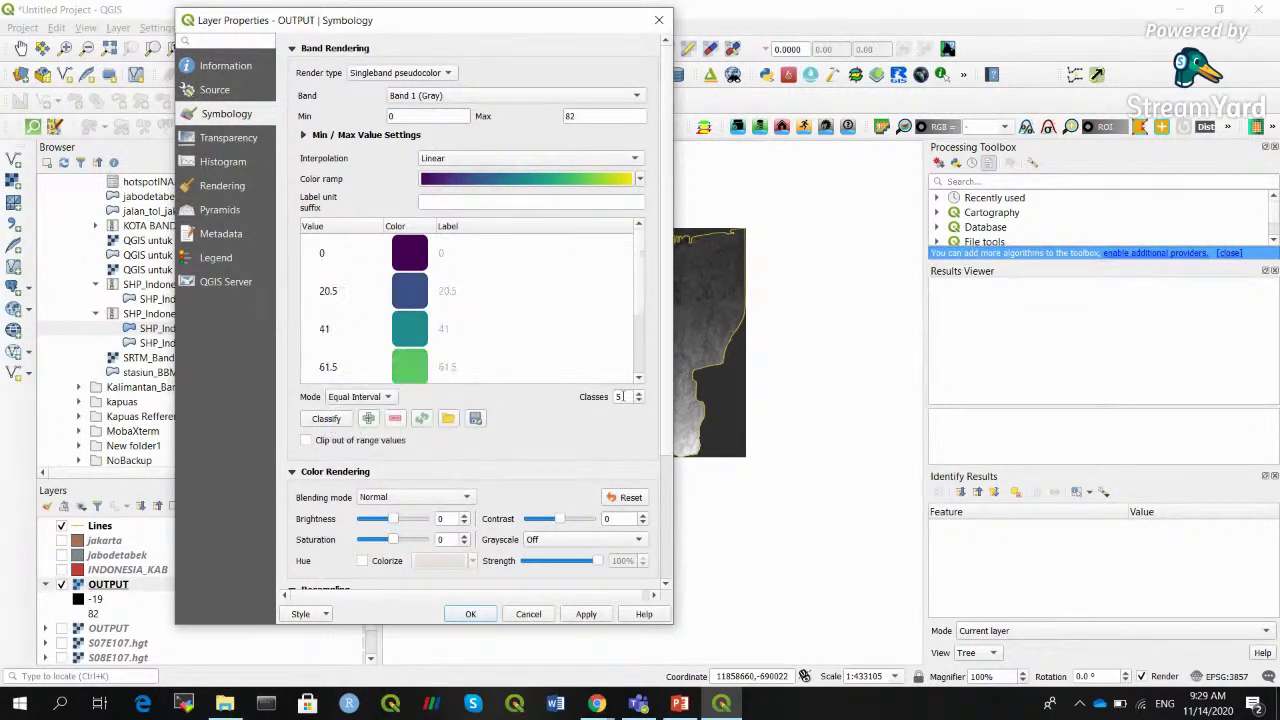
pyautogui.click(585, 614)
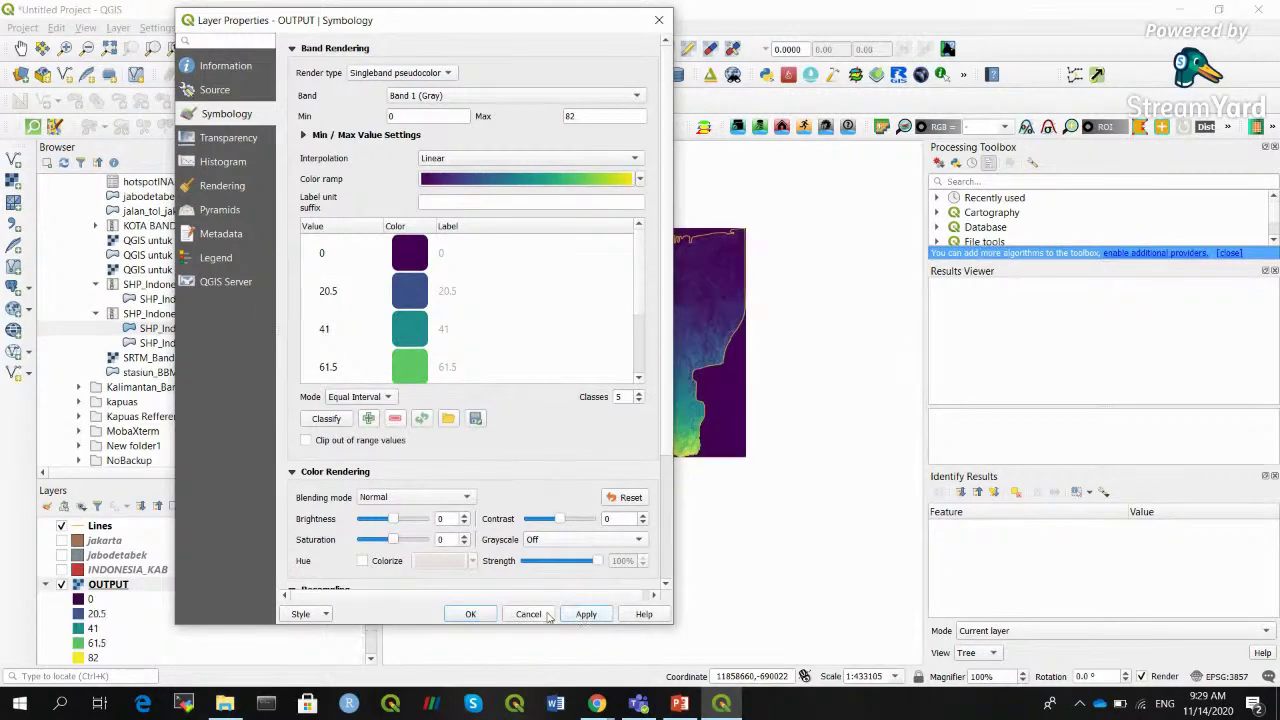
pyautogui.click(478, 614)
# Make pixels of value 0 fully transparent in the clipped OUTPUT raster by sampling the background outside the Jakarta outline
pyautogui.rightClick(116, 593)
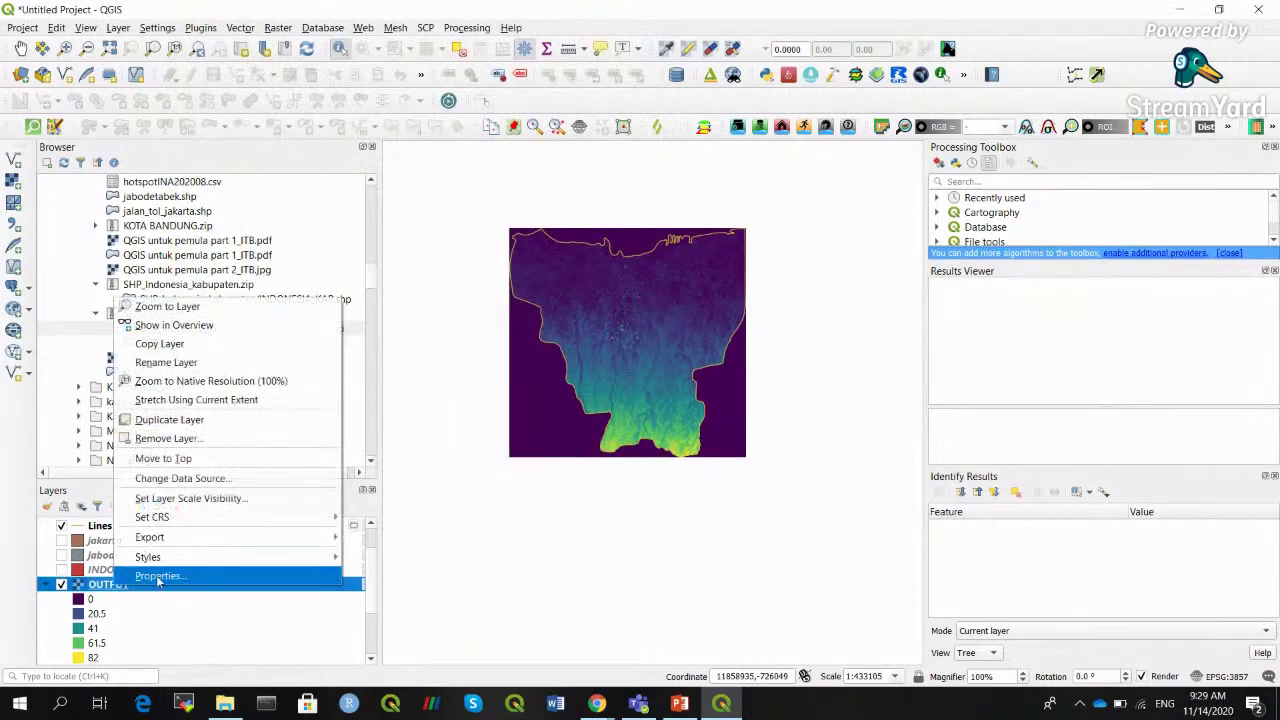
pyautogui.click(160, 576)
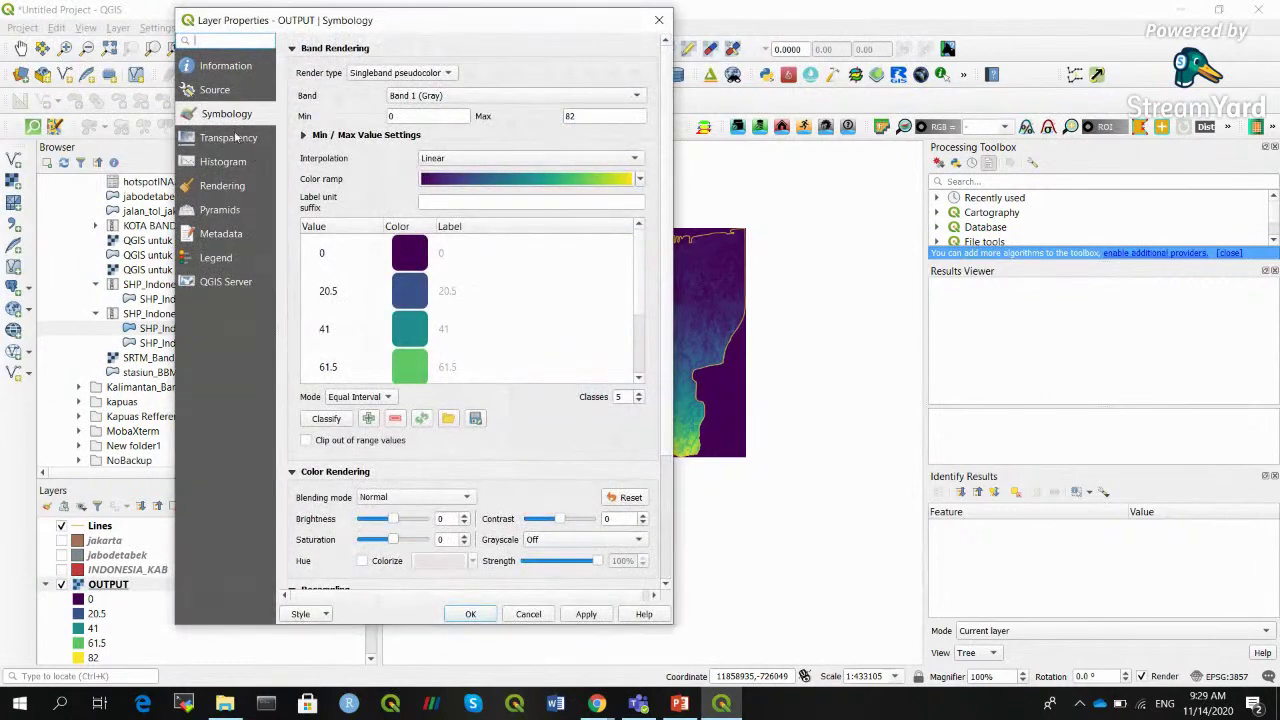
pyautogui.click(236, 138)
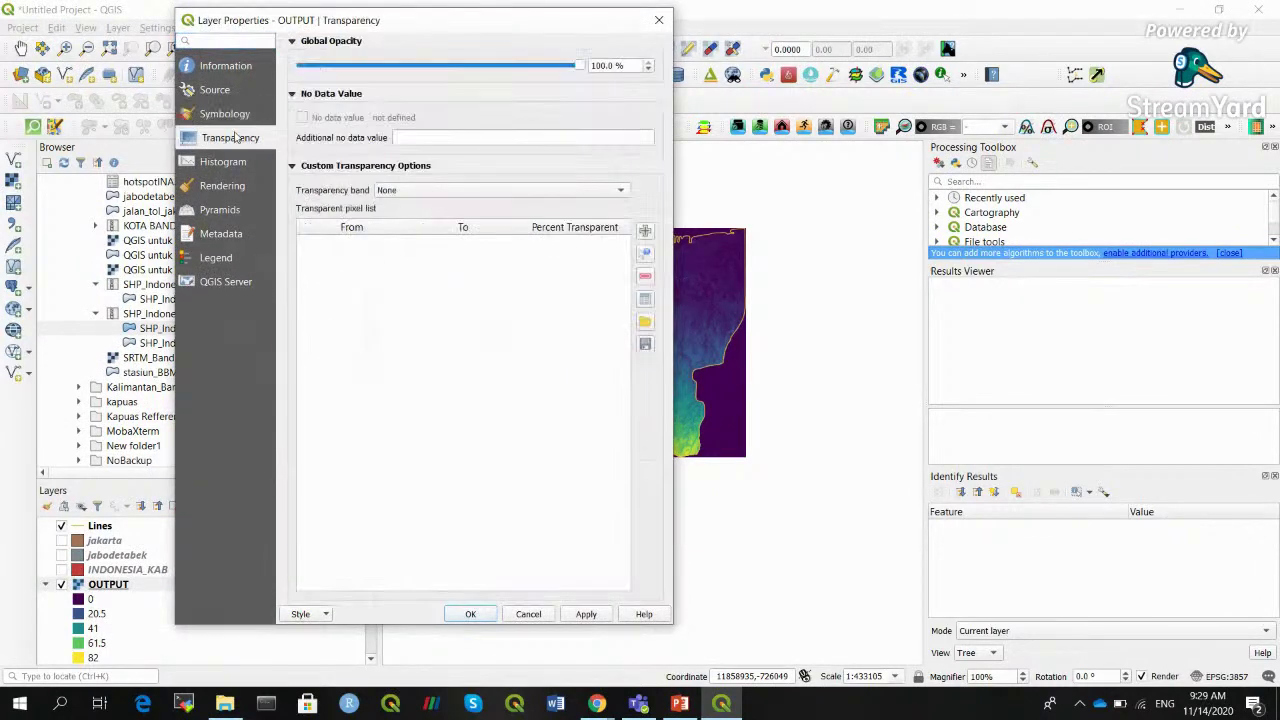
pyautogui.click(645, 257)
pyautogui.click(527, 408)
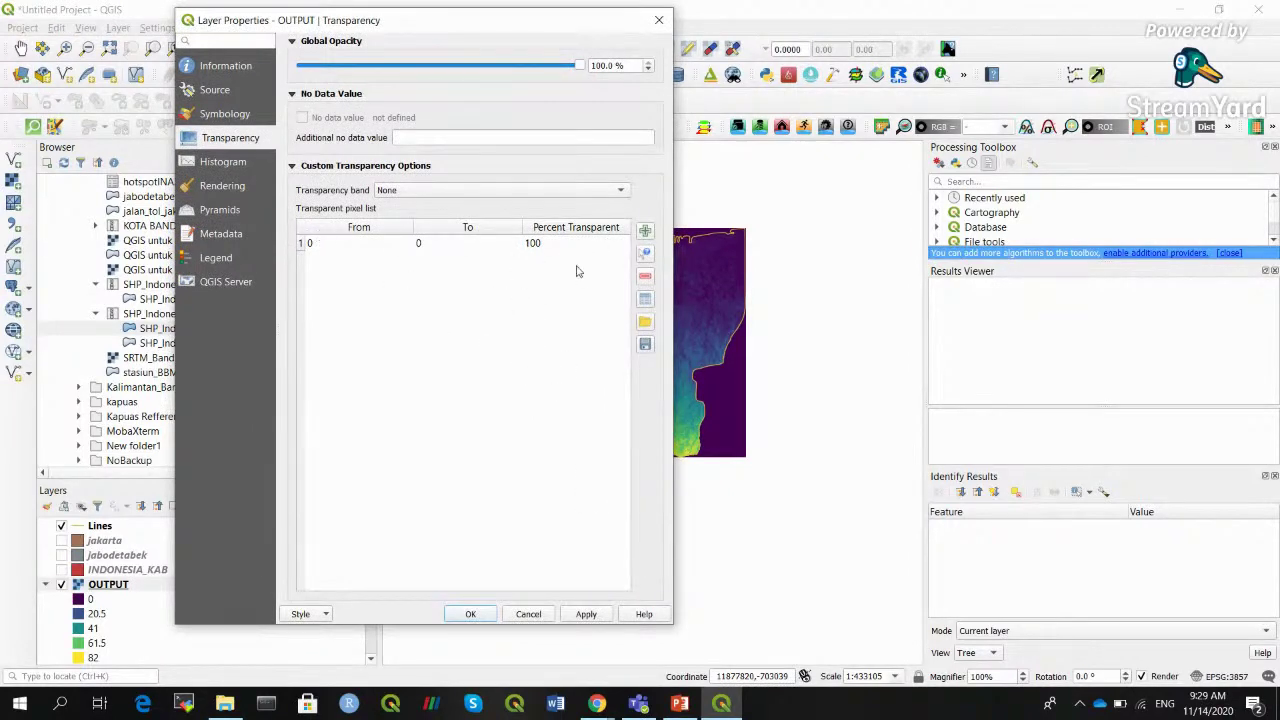
pyautogui.click(586, 614)
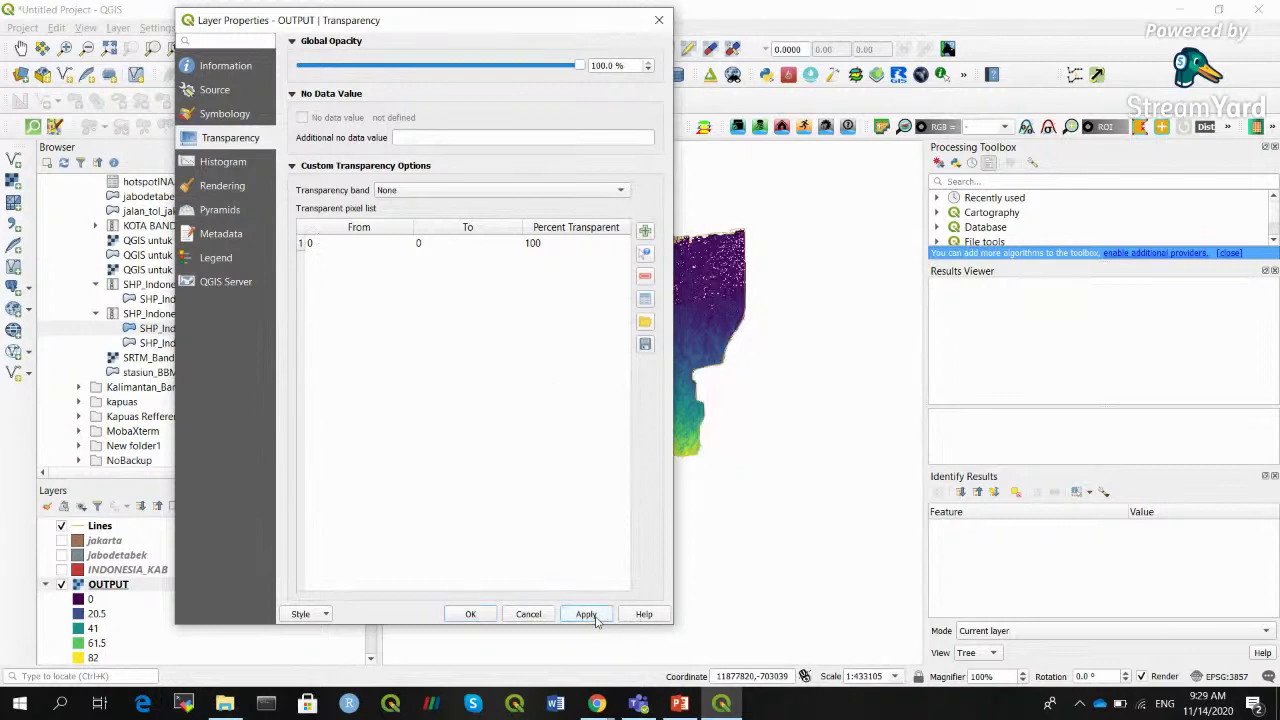
# Extend the transparent pixel range of the clipped OUTPUT raster to run from -18 to 0 and apply it
pyautogui.doubleClick(318, 243)
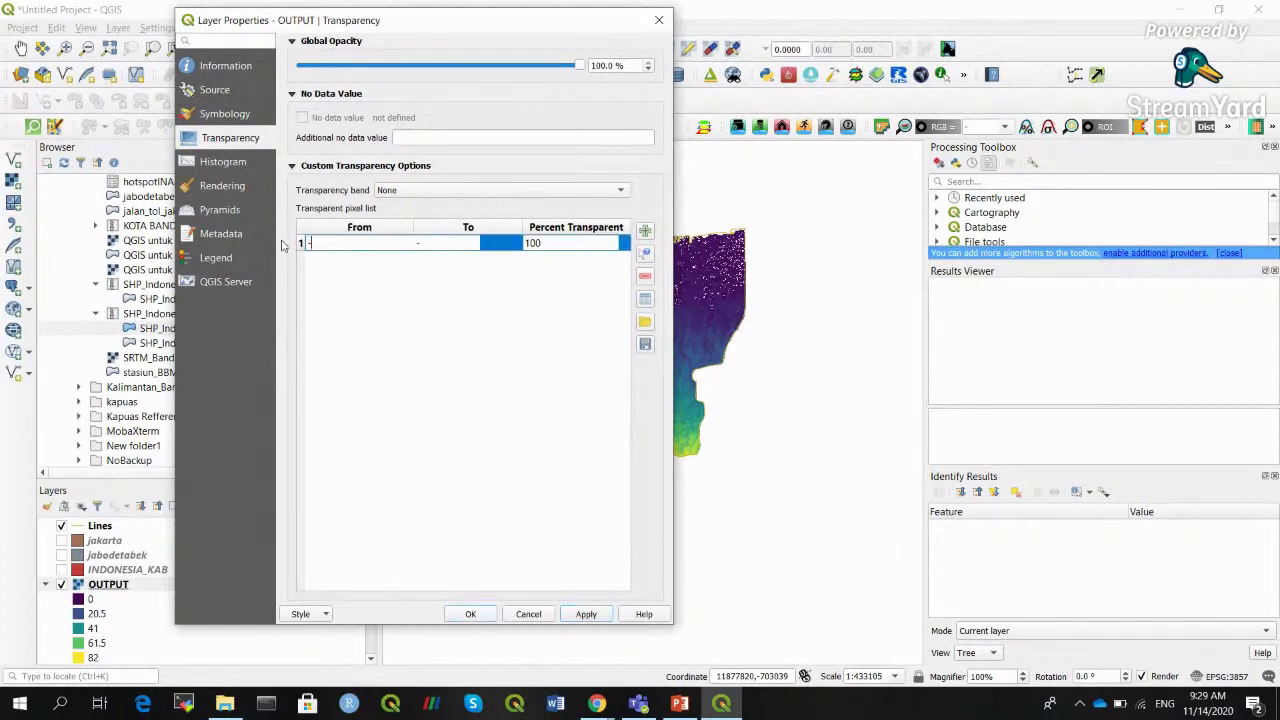
pyautogui.doubleClick(463, 243)
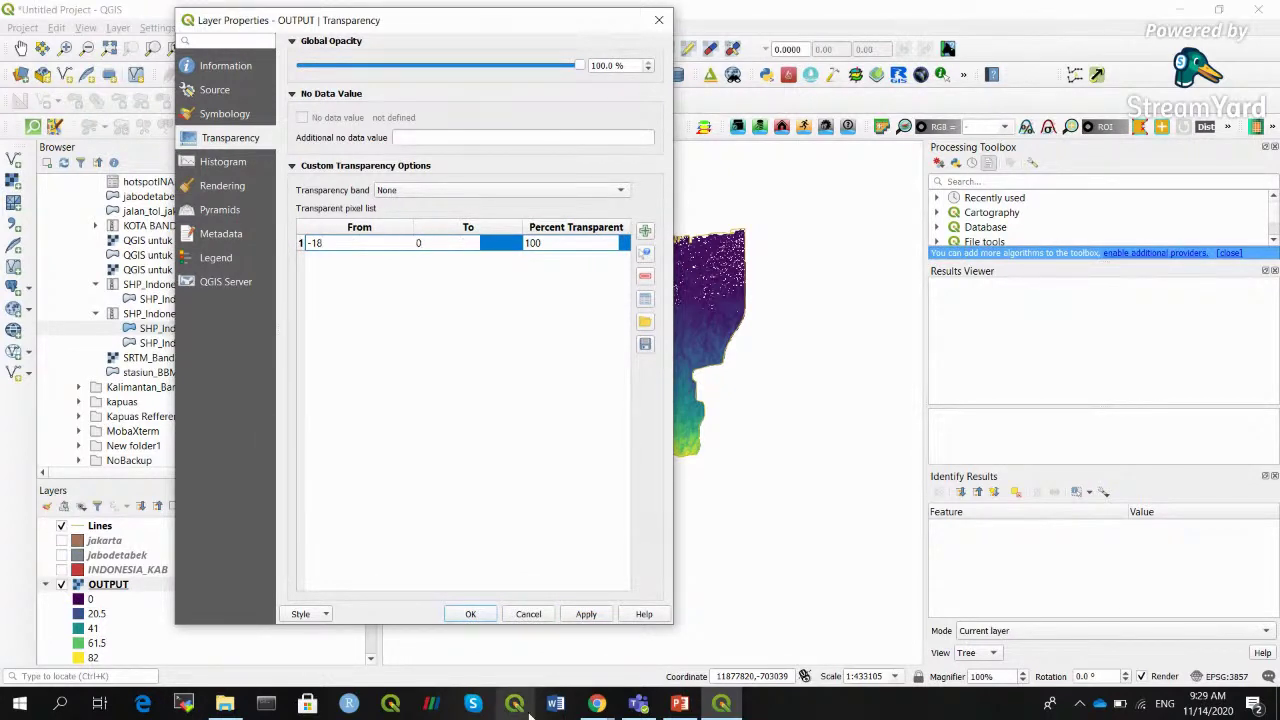
pyautogui.click(586, 614)
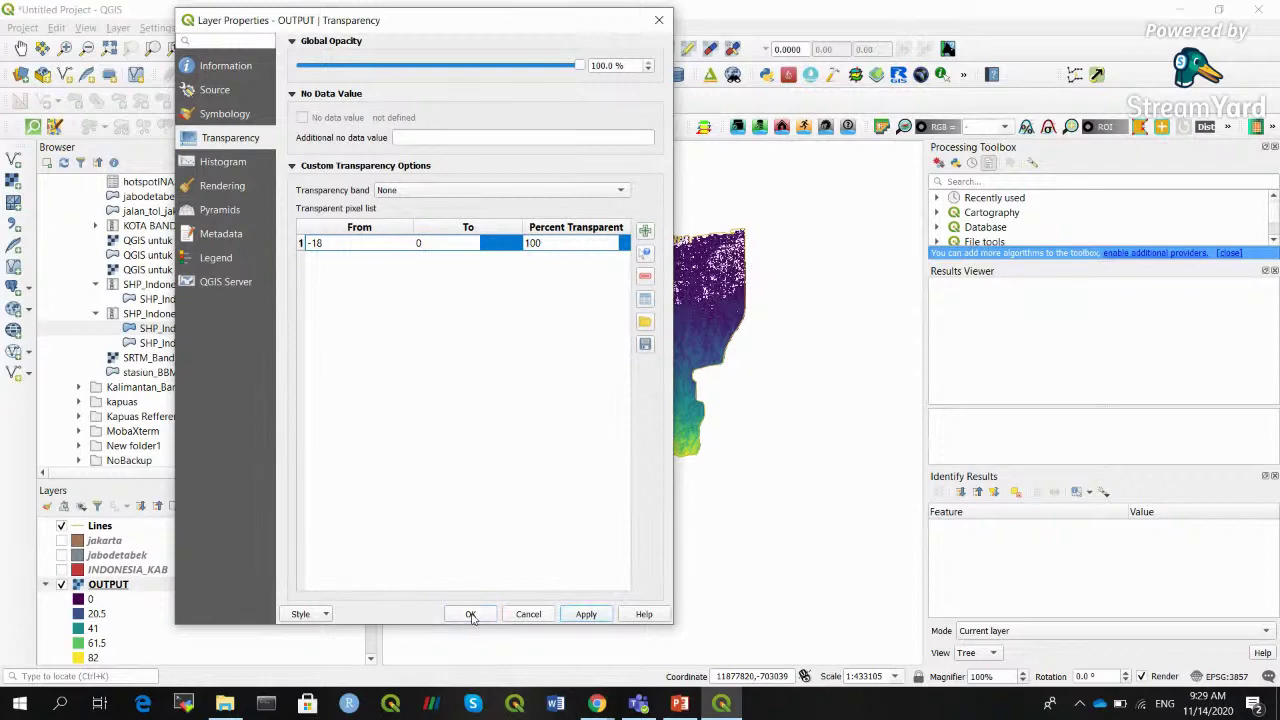
pyautogui.click(470, 614)
# Examine the transparent gaps along the northern coast of the clipped raster up close, then view the whole raster
pyautogui.click(64, 48)
pyautogui.moveTo(470, 194); pyautogui.dragTo(810, 514)
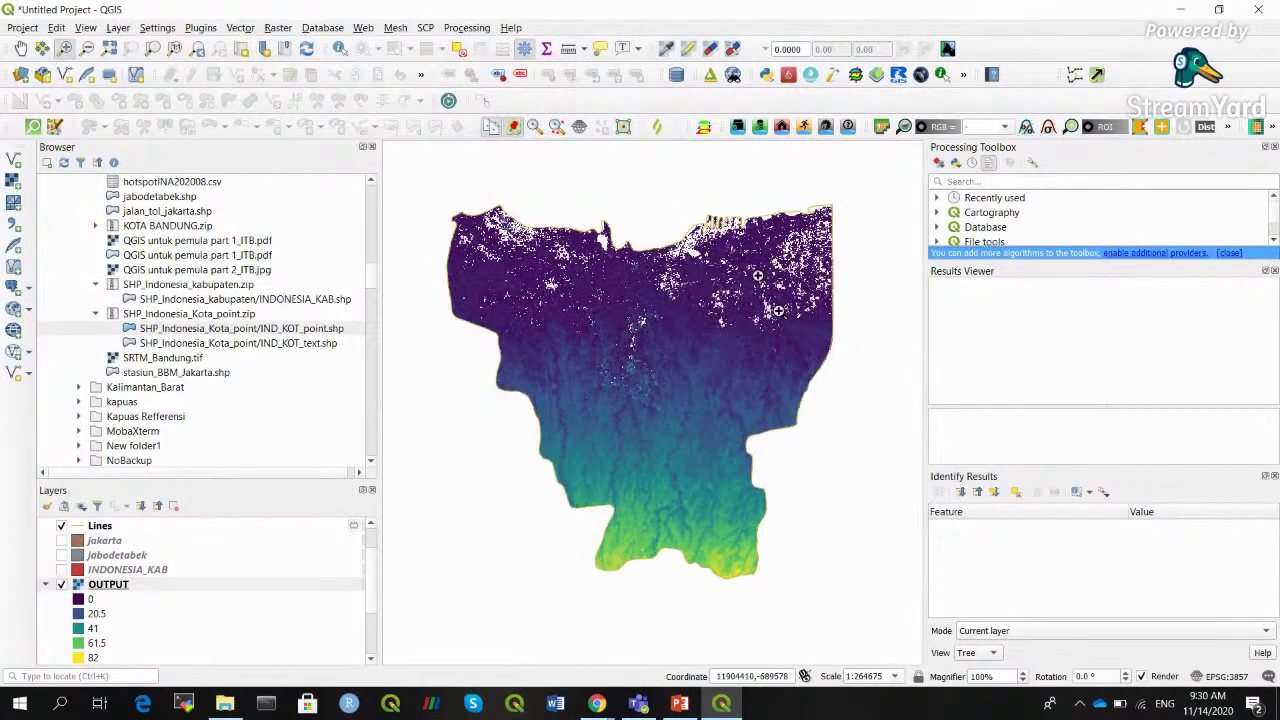
pyautogui.moveTo(518, 210); pyautogui.dragTo(578, 268)
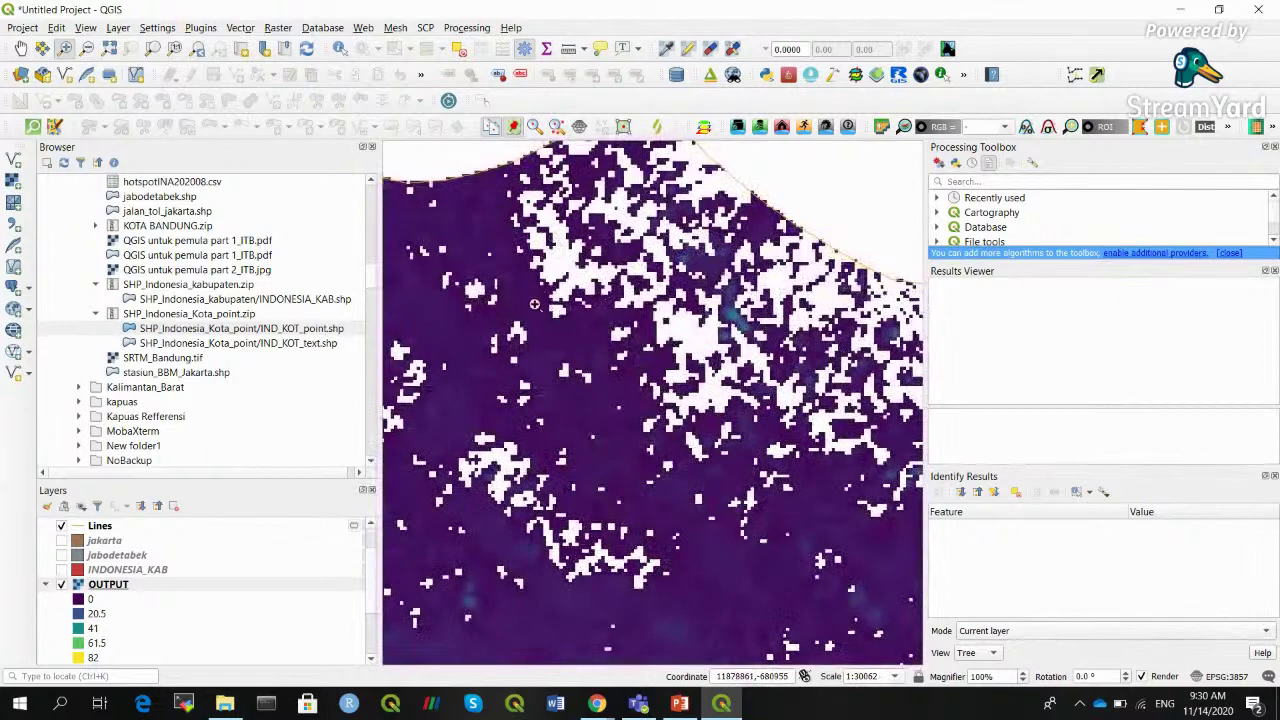
pyautogui.click(87, 48)
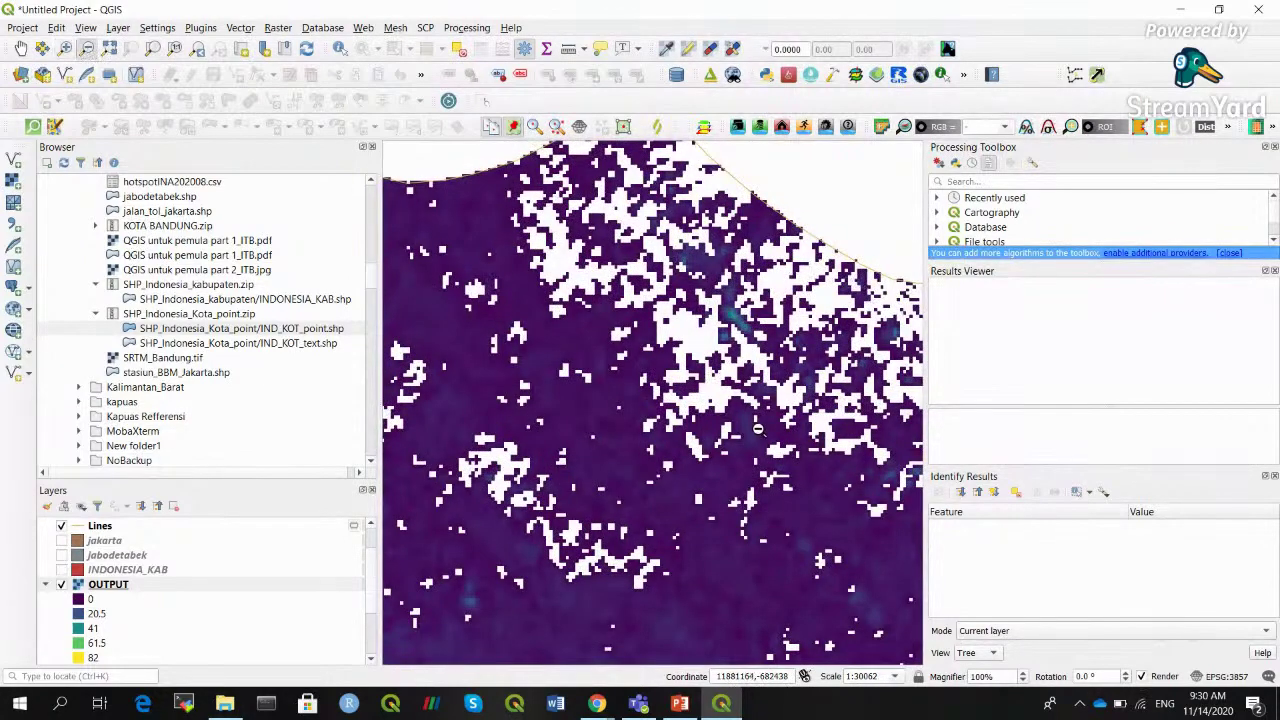
pyautogui.click(760, 430)
pyautogui.click(800, 569)
pyautogui.click(852, 616)
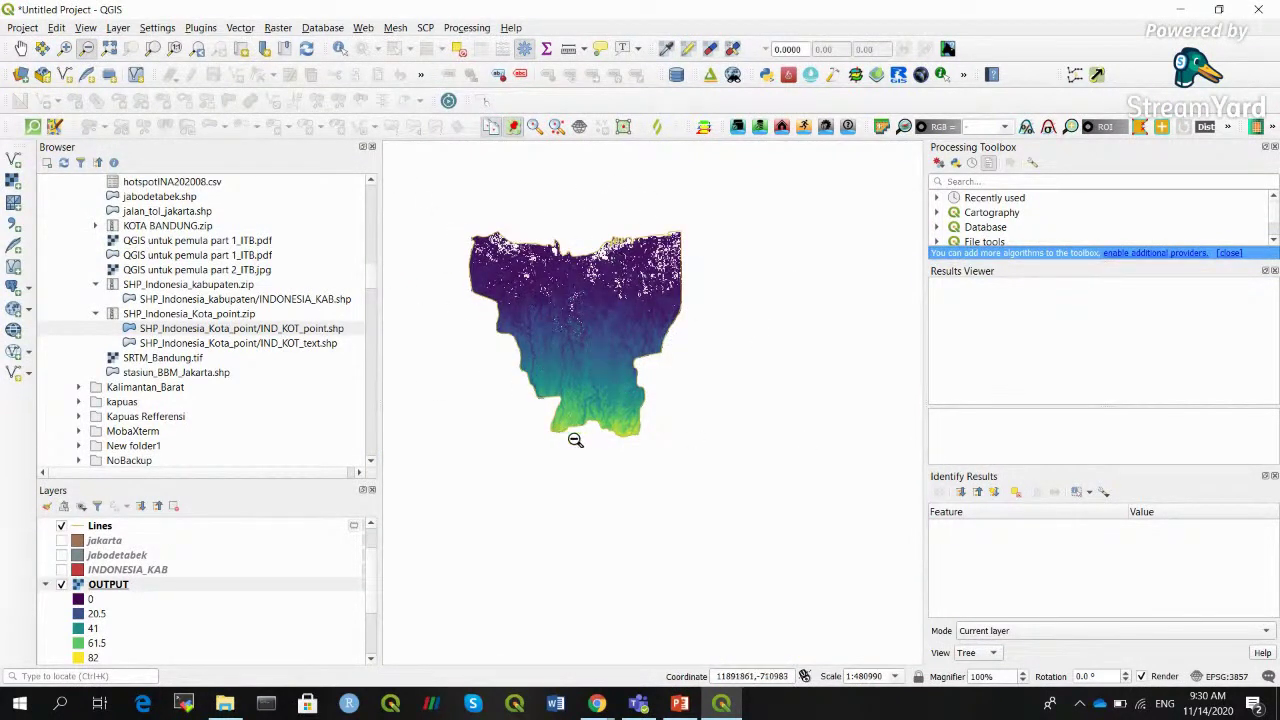
# Start saving the clipped OUTPUT raster as a raw-data GeoTIFF, with the Intro_to_QGIS_SCSEGITB folder as destination
pyautogui.rightClick(116, 589)
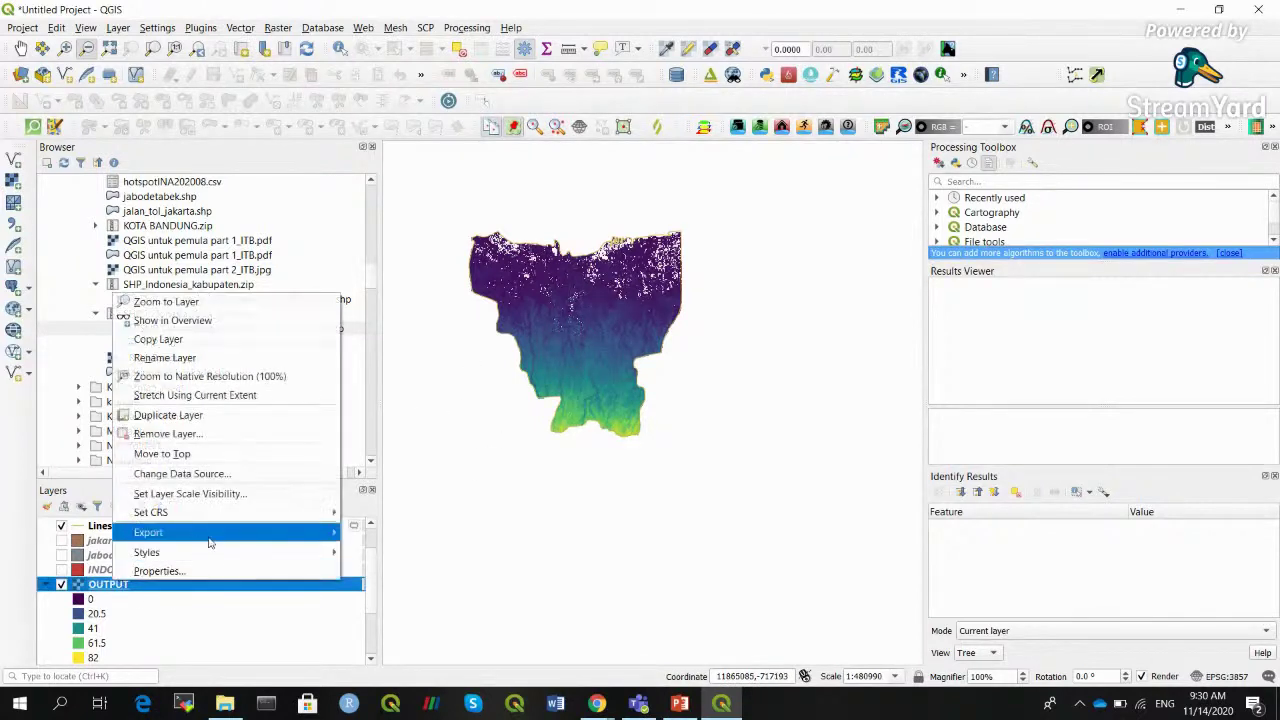
pyautogui.moveTo(265, 533)
pyautogui.click(369, 532)
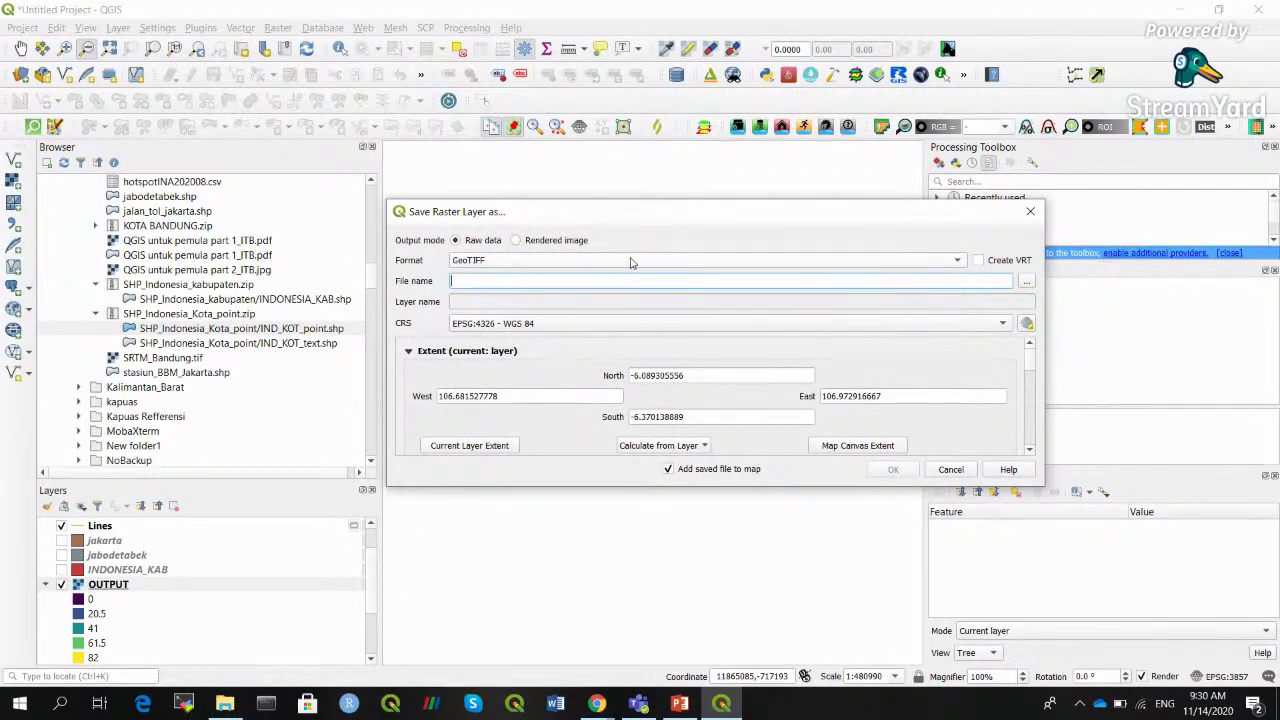
pyautogui.click(1027, 282)
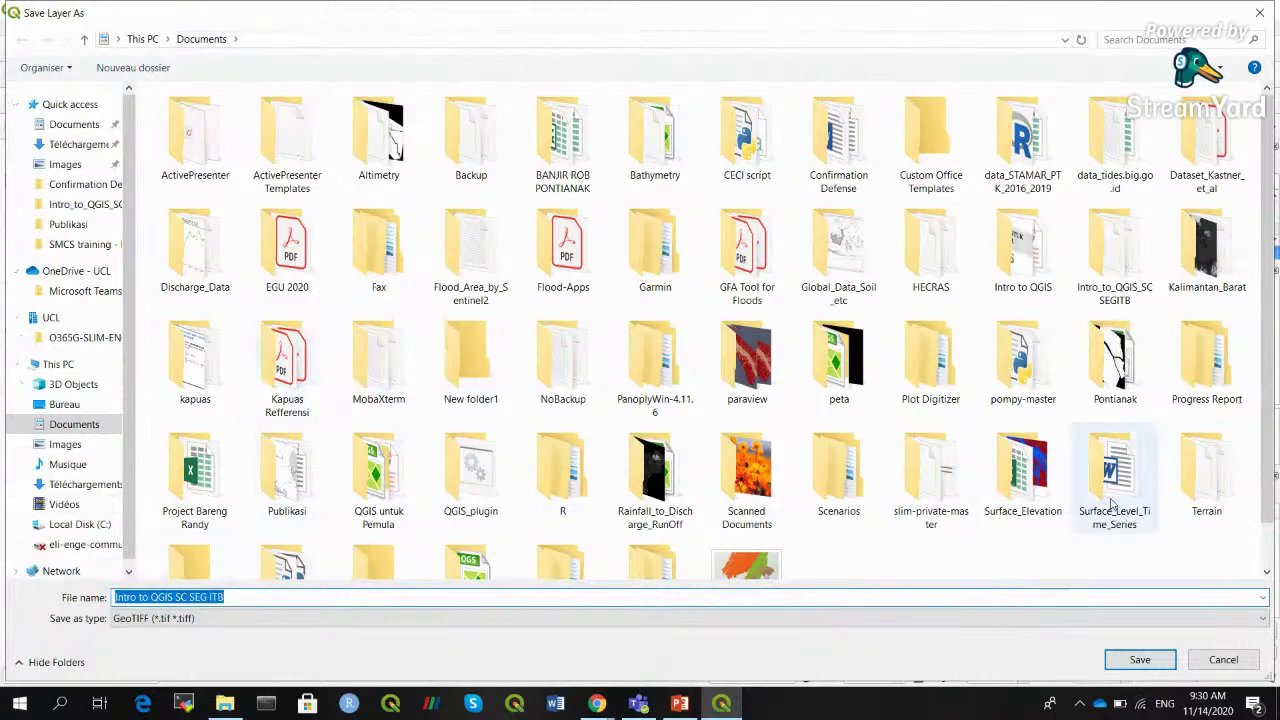
pyautogui.click(1128, 274)
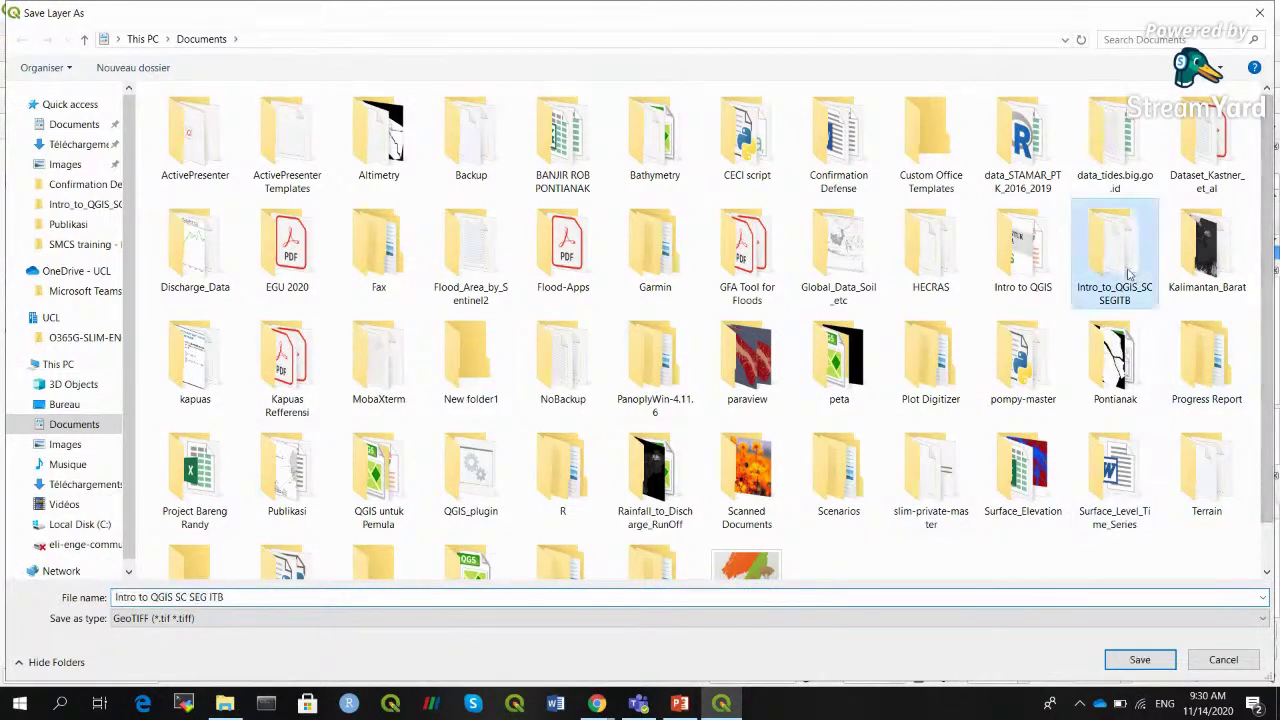
pyautogui.doubleClick(1128, 274)
# Name the exported raster file SRTM_Jakarta and confirm the file location
pyautogui.click(241, 598)
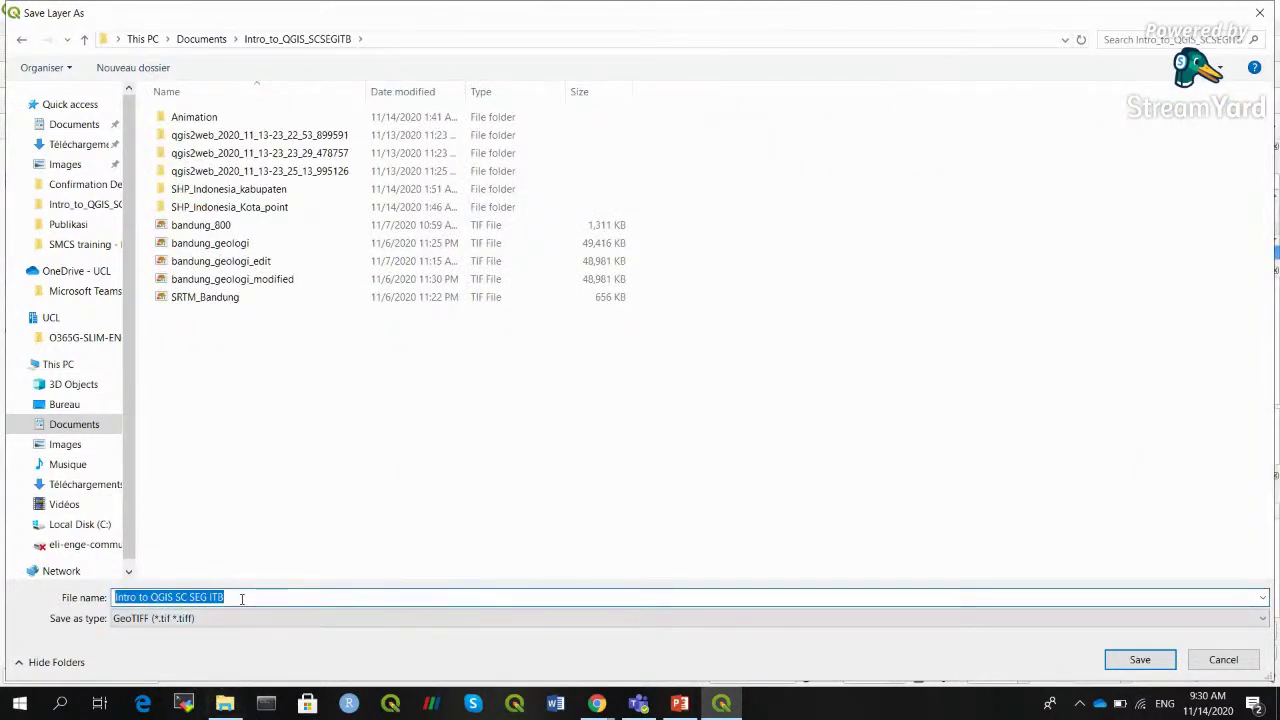
pyautogui.write('DEM_Jakarta')
pyautogui.moveTo(137, 597); pyautogui.dragTo(114, 597)
pyautogui.write('SRTM_Jakarta')
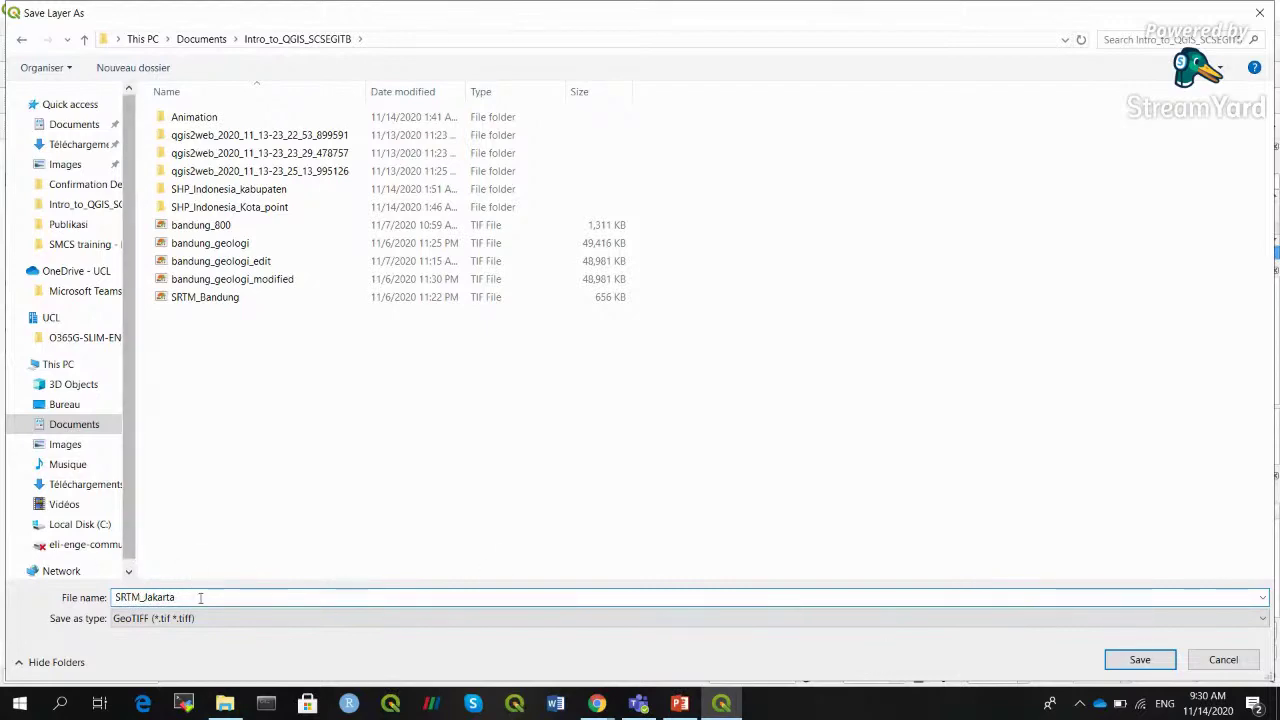
pyautogui.click(1140, 659)
# Enable No data values in the raster export settings and add a row for a value range
pyautogui.moveTo(779, 211); pyautogui.dragTo(741, 259)
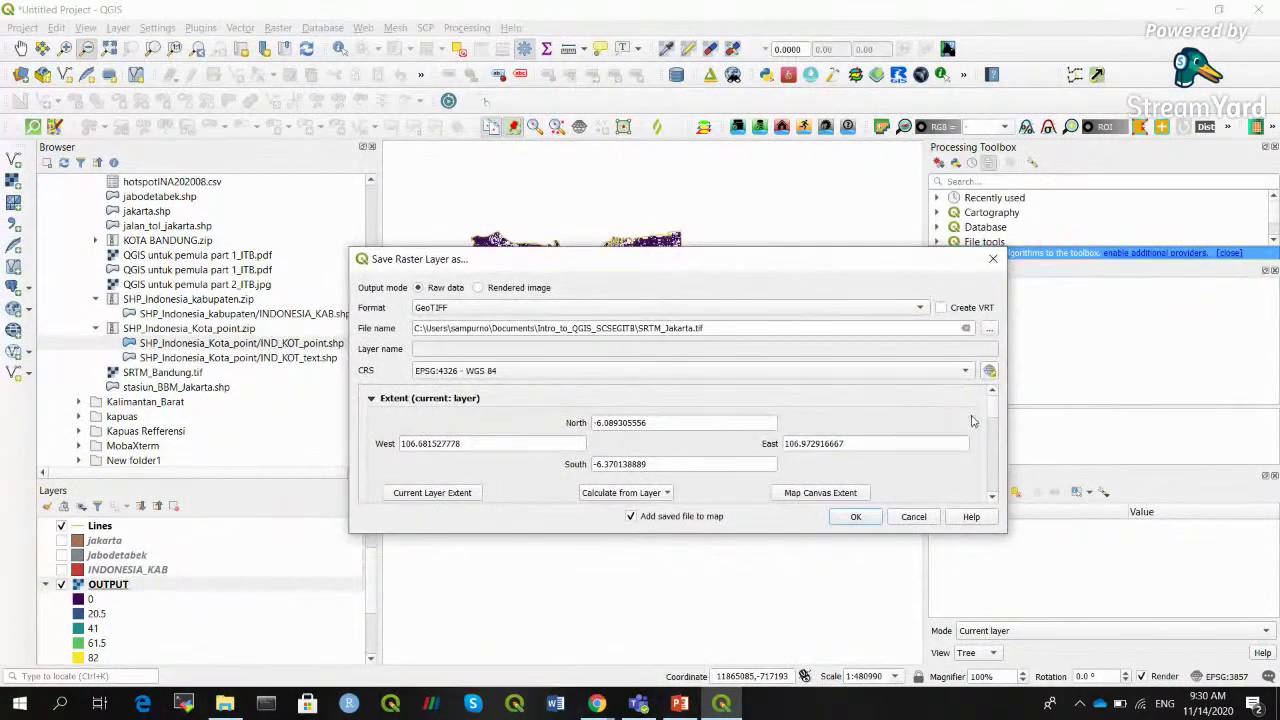
pyautogui.scroll(-3, 993, 407)
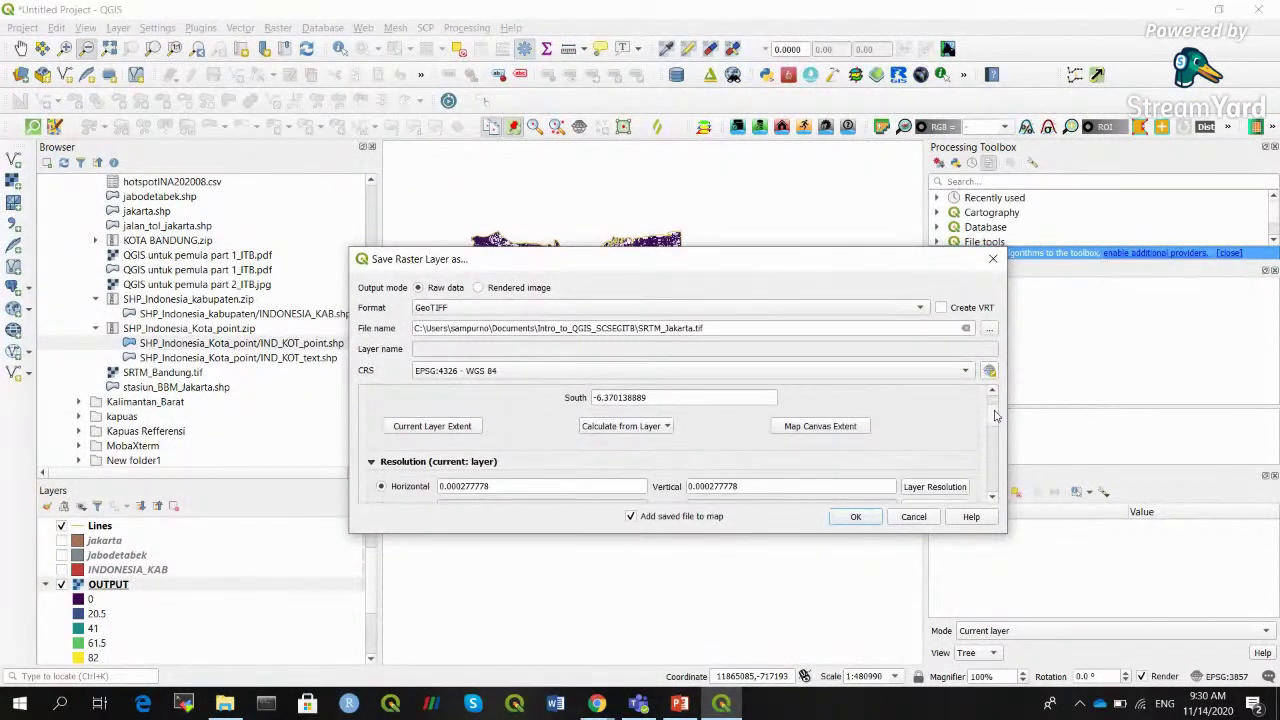
pyautogui.moveTo(993, 413); pyautogui.dragTo(997, 448)
pyautogui.scroll(4, 997, 450)
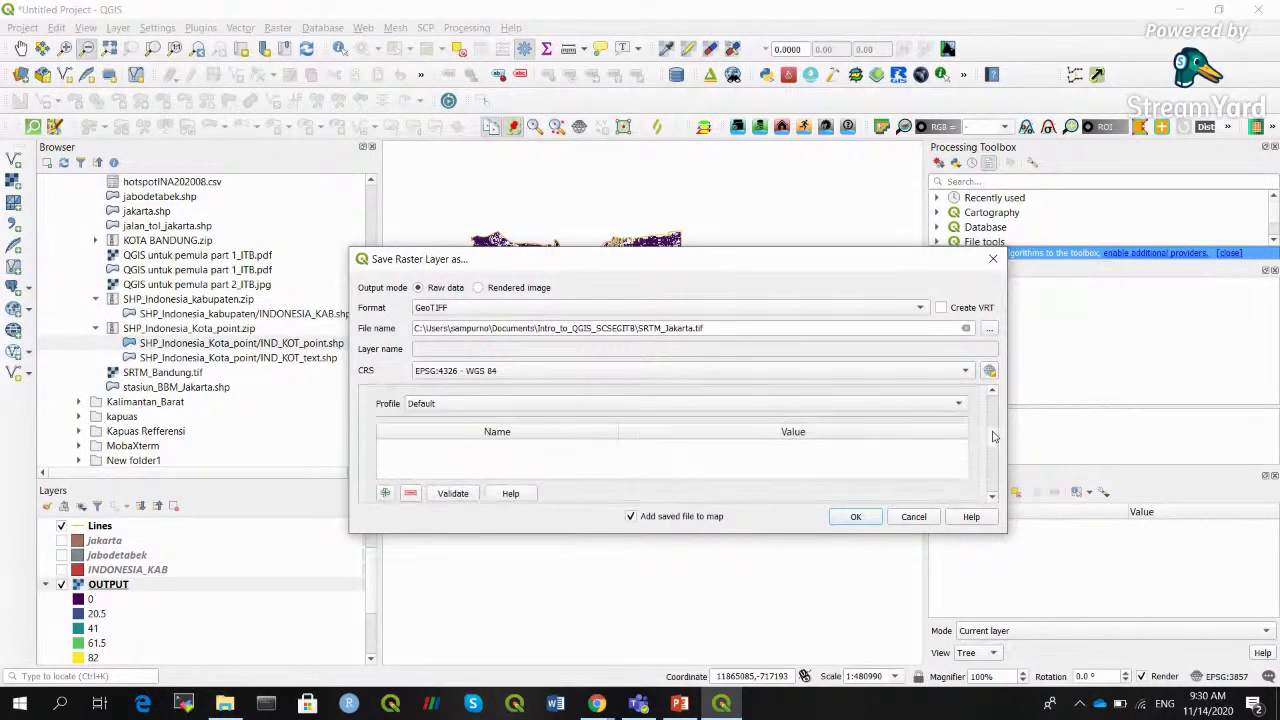
pyautogui.moveTo(995, 433); pyautogui.dragTo(1000, 459)
pyautogui.scroll(-5, 660, 436)
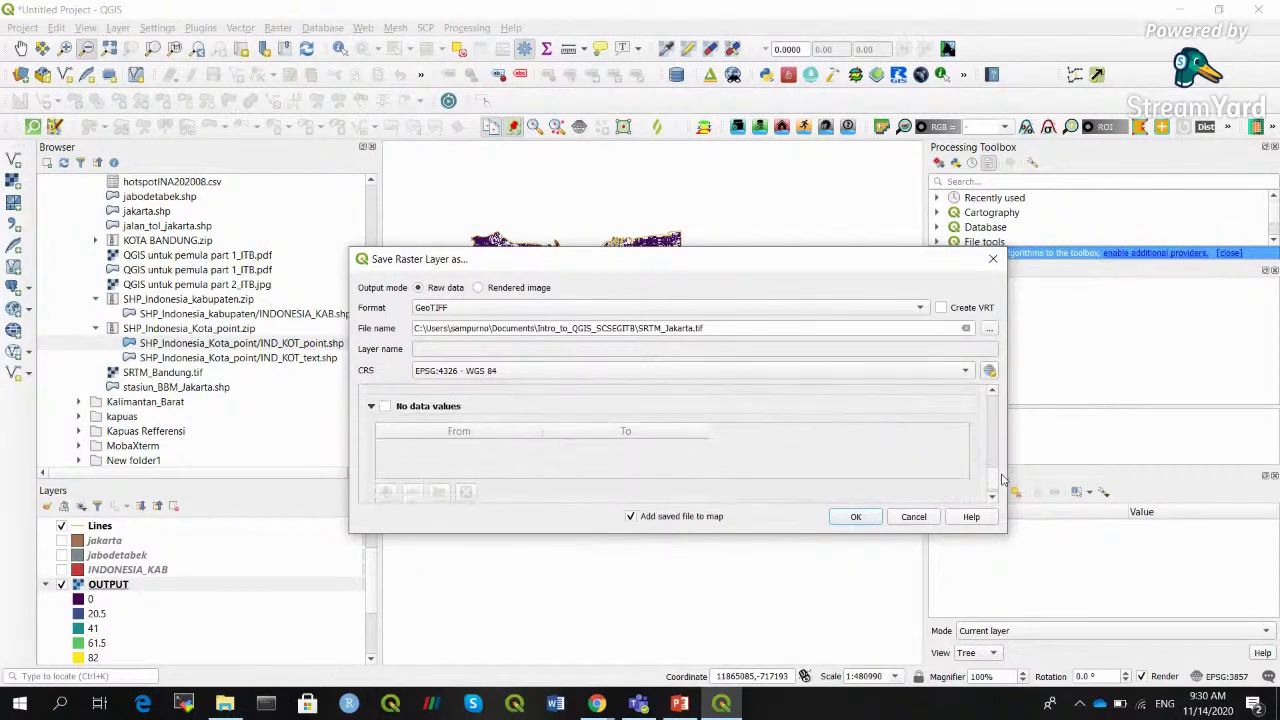
pyautogui.click(389, 397)
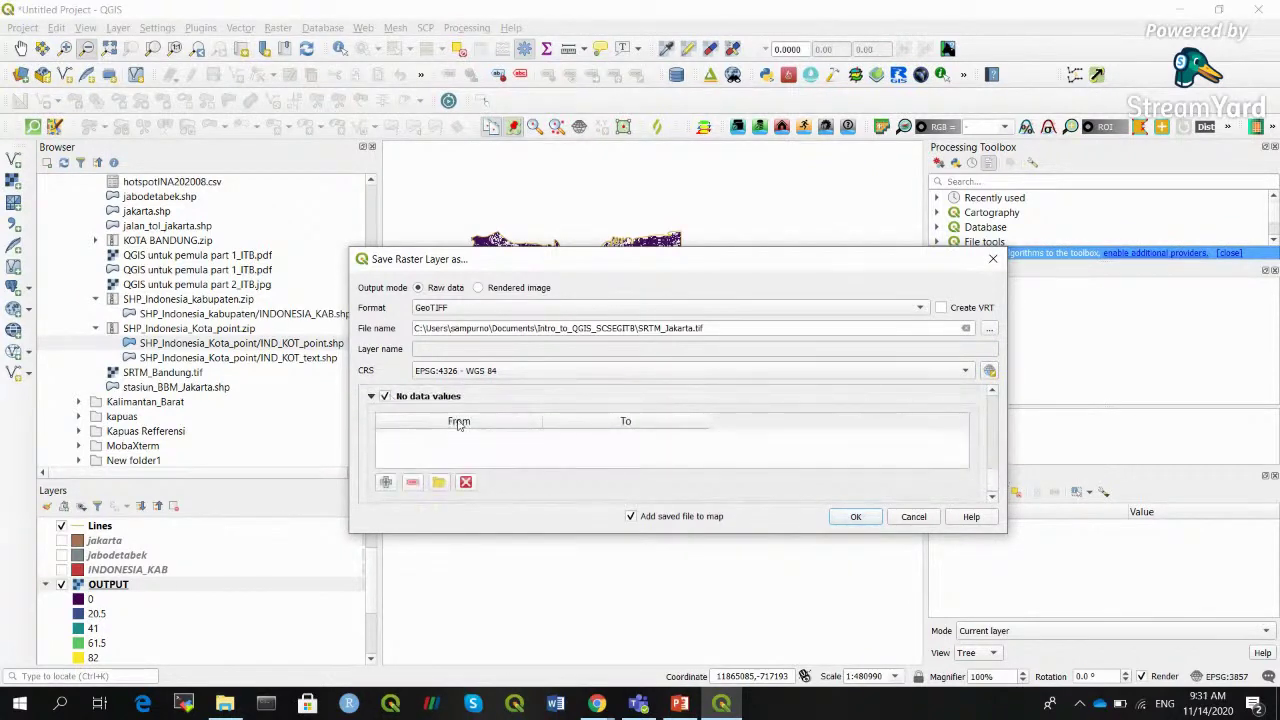
pyautogui.click(385, 483)
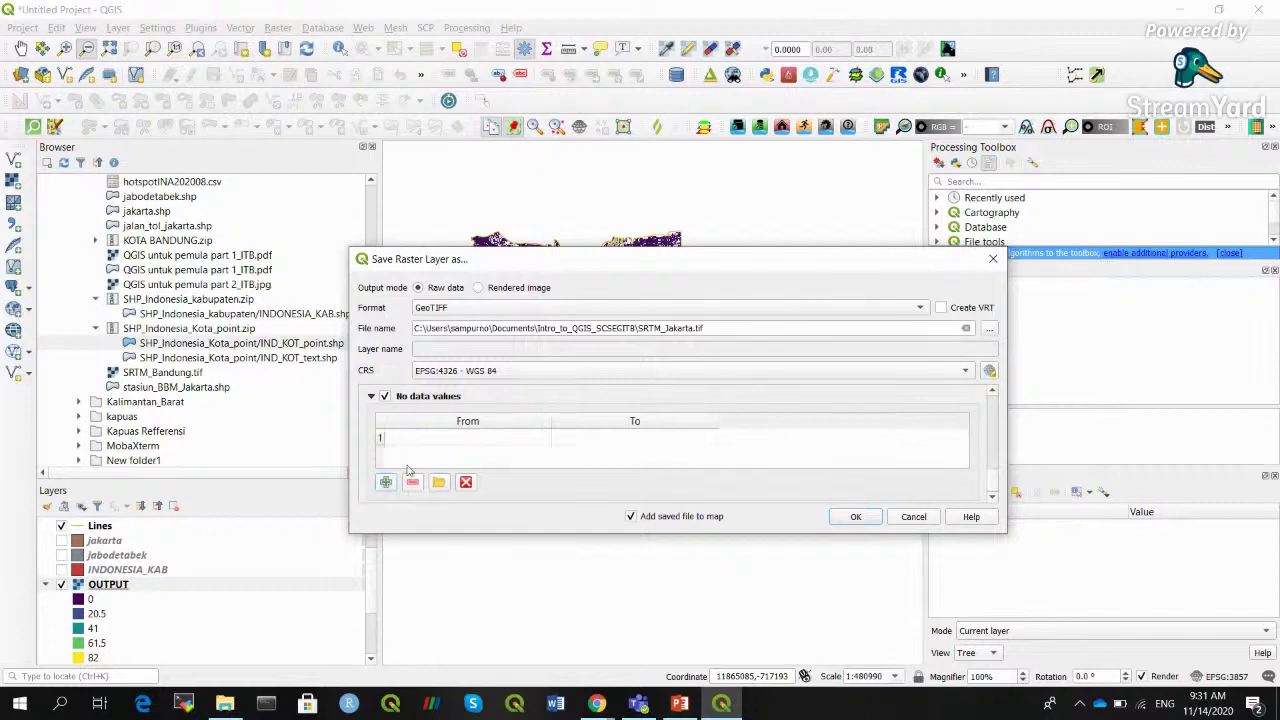
# Define 0 as a no-data value and export the raster as the GeoTIFF SRTM_Jakarta.tif in EPSG:4326
pyautogui.doubleClick(430, 438)
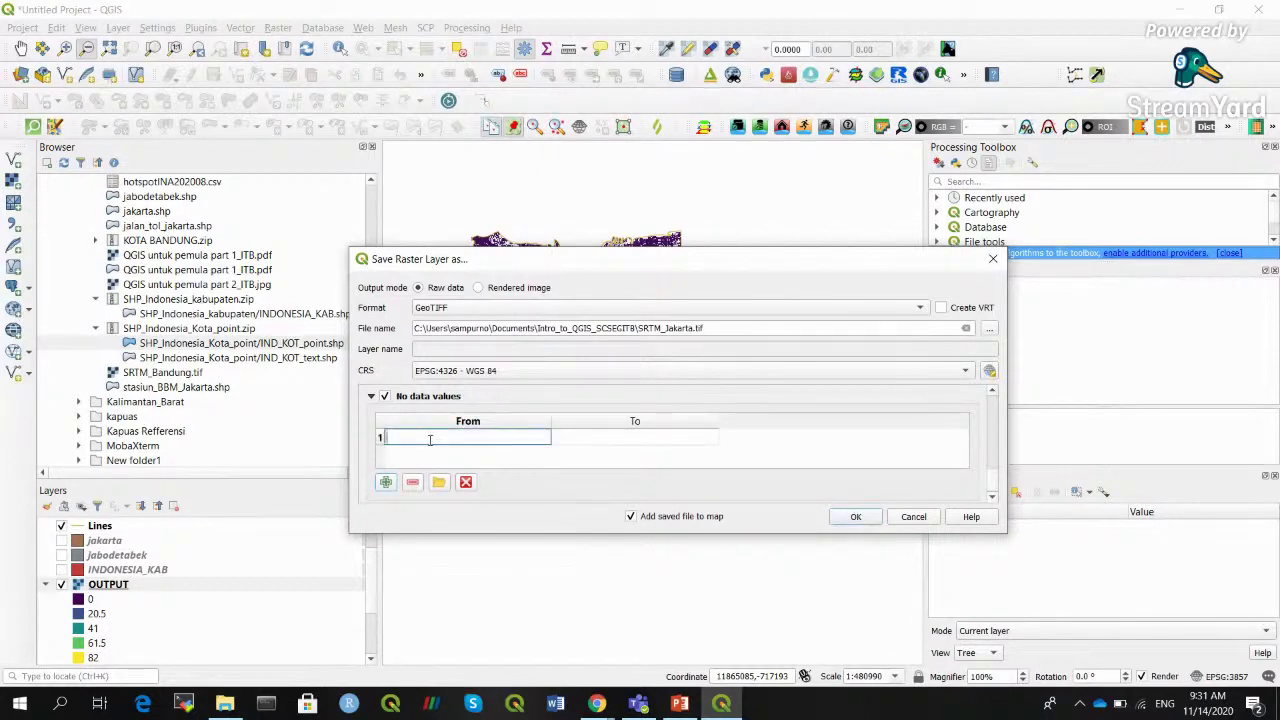
pyautogui.doubleClick(577, 443)
pyautogui.click(855, 517)
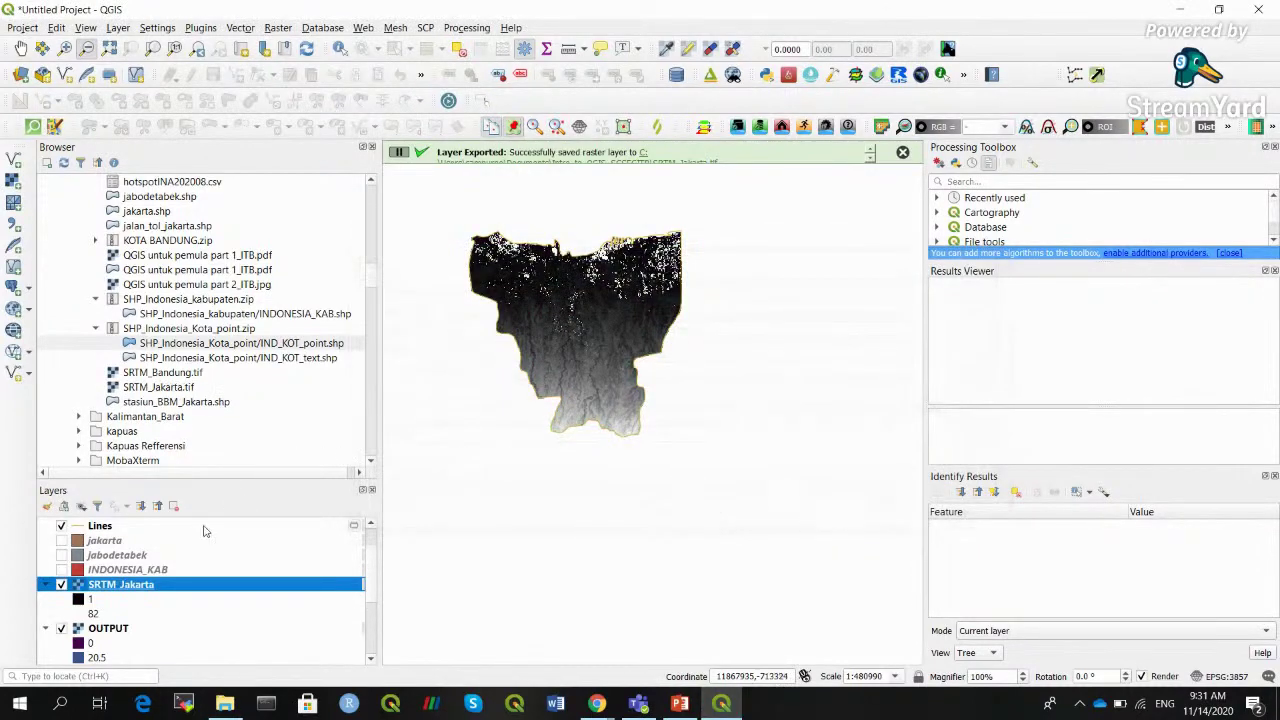
# Remove the OUTPUT raster layer listed directly below SRTM_Jakarta from the project
pyautogui.click(105, 627)
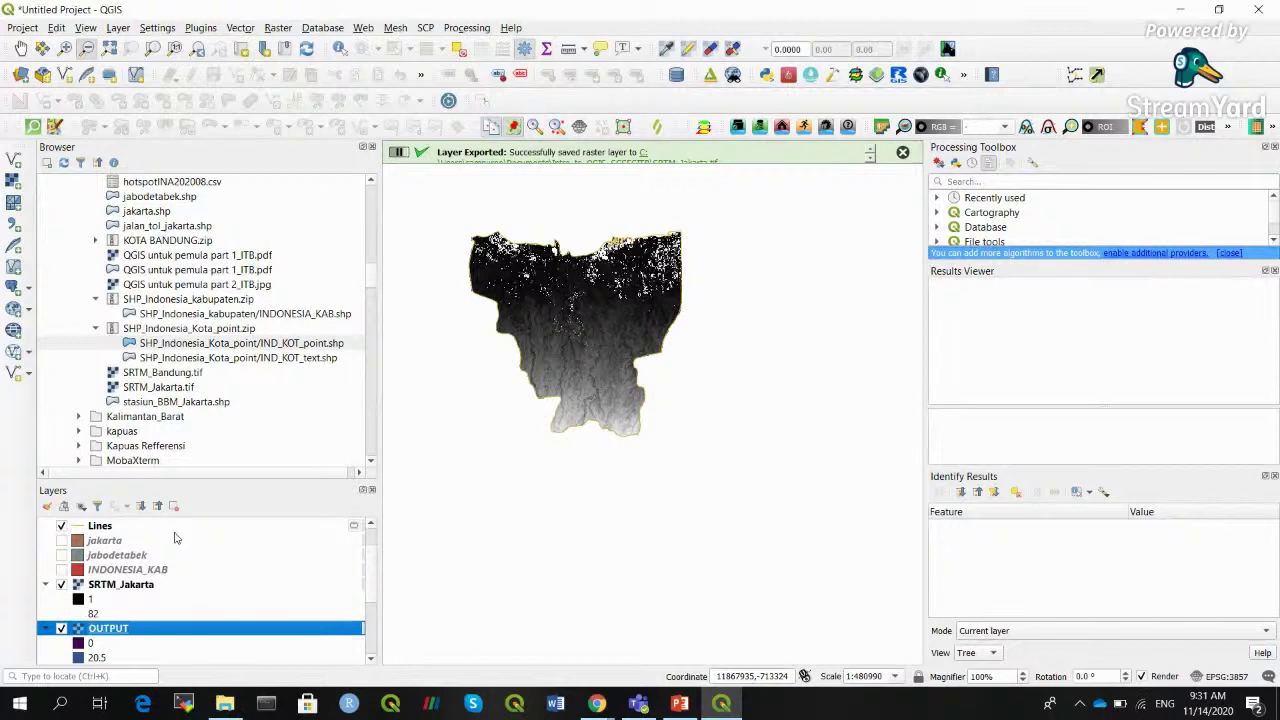
pyautogui.click(173, 506)
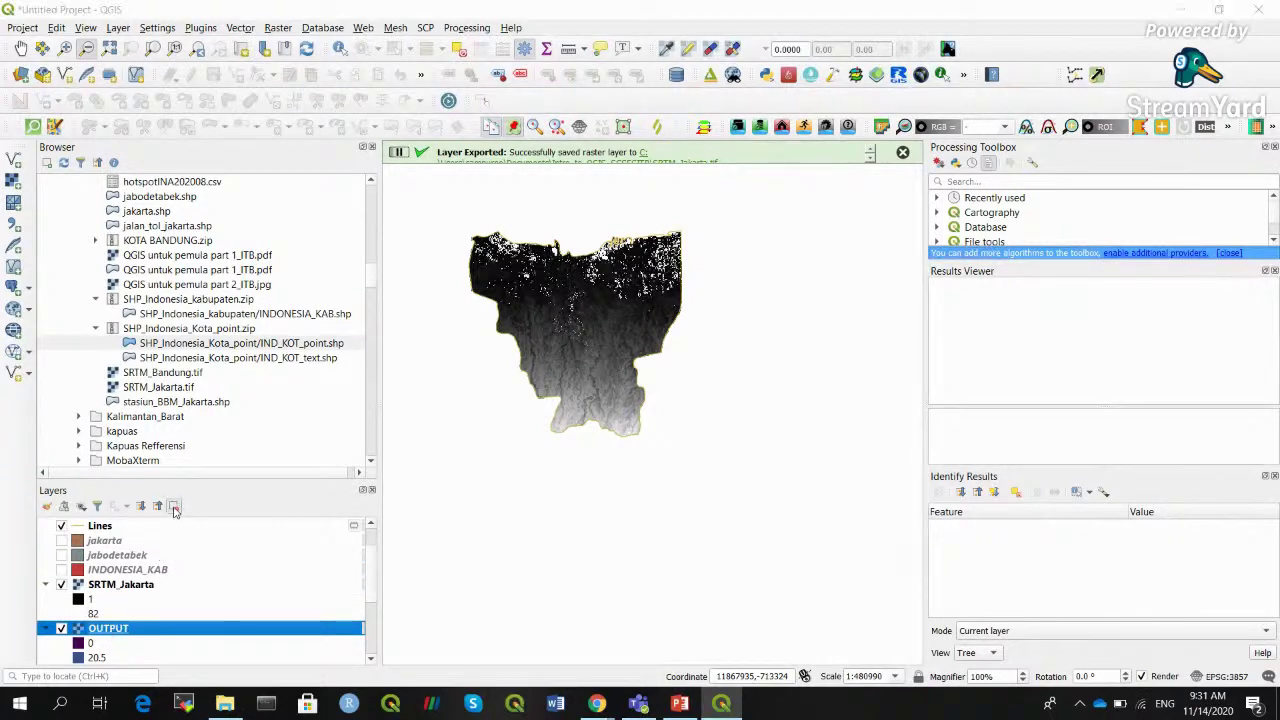
pyautogui.click(632, 369)
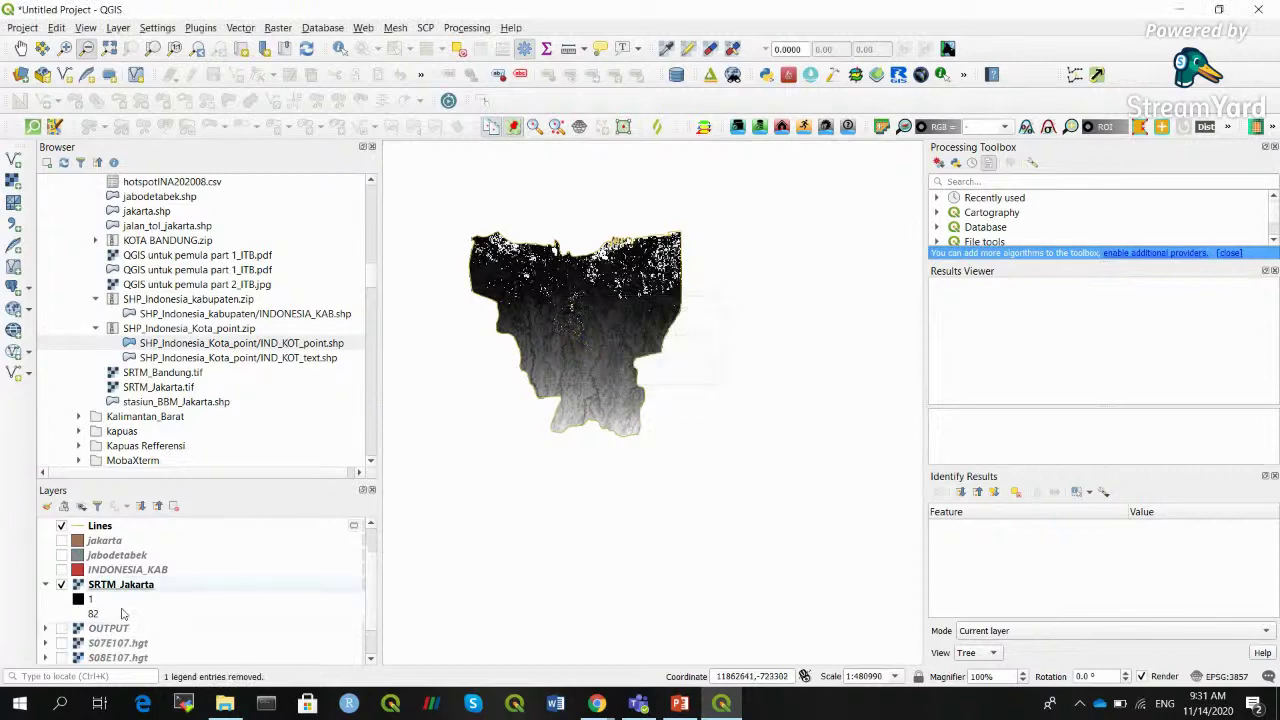
# Change the symbology render type of the SRTM_Jakarta layer to Singleband pseudocolor
pyautogui.rightClick(170, 584)
pyautogui.click(165, 569)
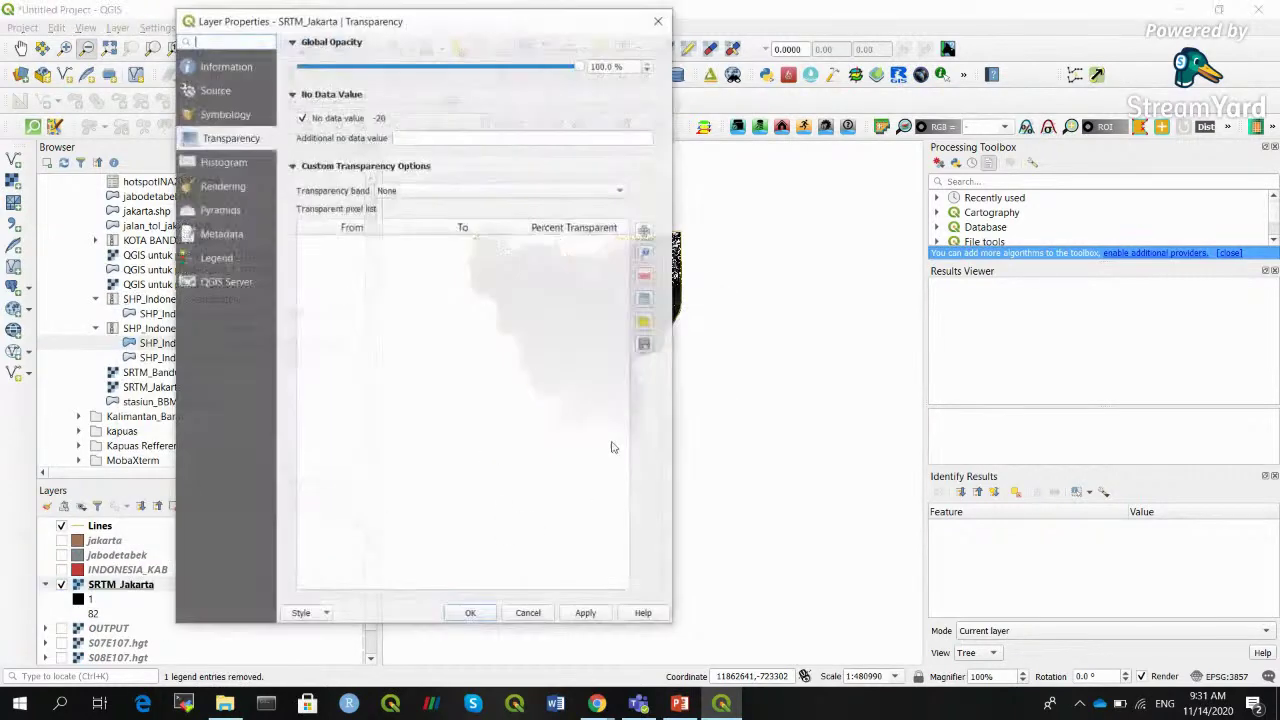
pyautogui.click(240, 114)
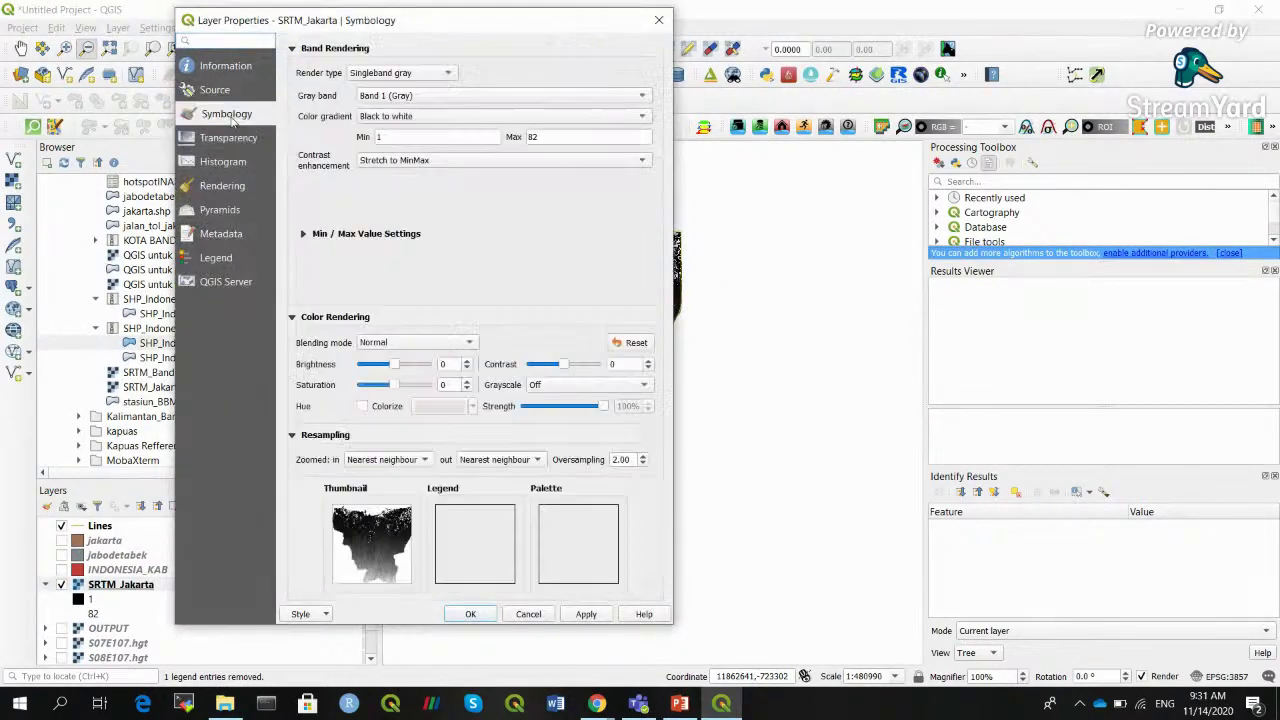
pyautogui.write('0')
pyautogui.press('Tab')
pyautogui.click(398, 73)
pyautogui.click(393, 92)
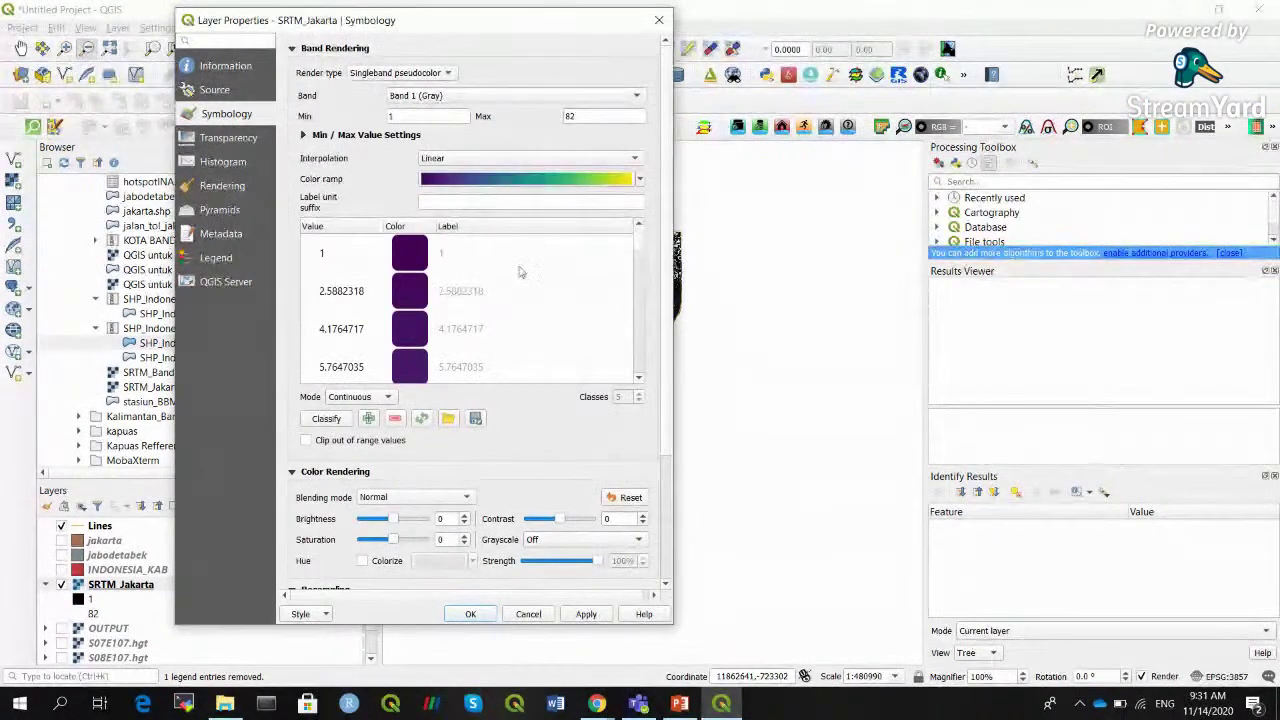
# Classify the SRTM_Jakarta colors in Equal Interval mode and apply the symbology
pyautogui.click(380, 398)
pyautogui.click(356, 414)
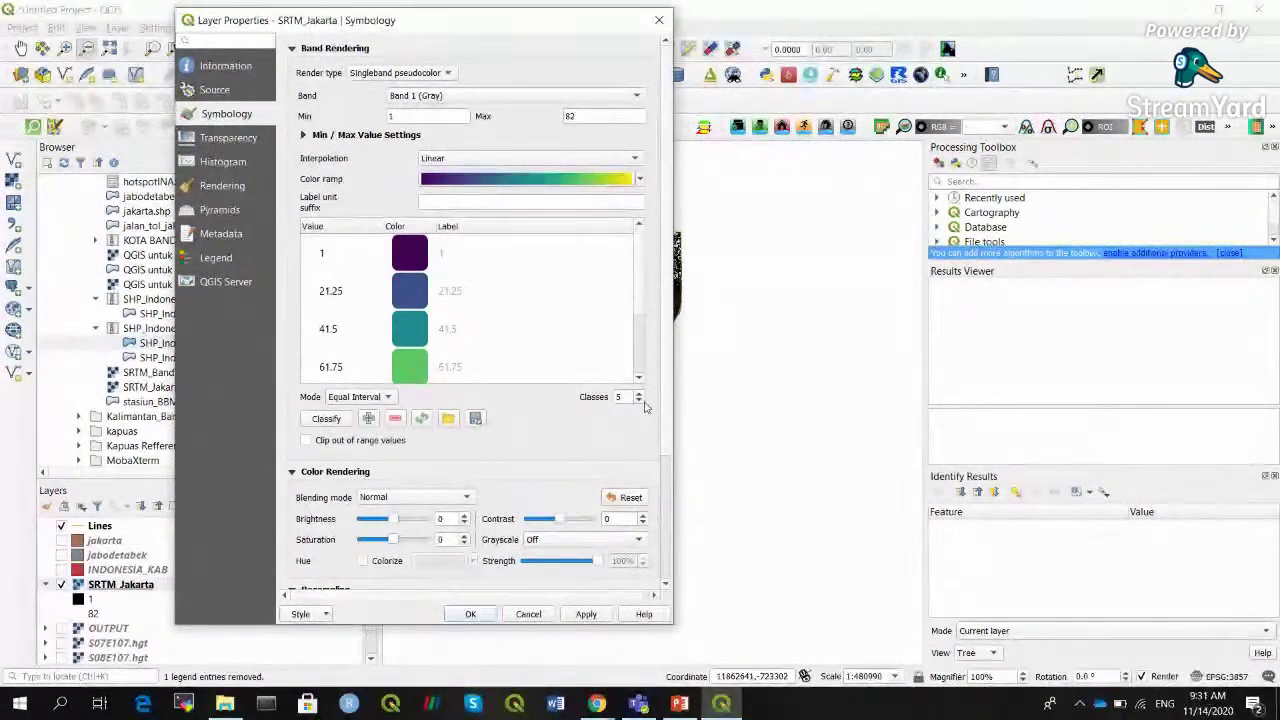
pyautogui.click(585, 614)
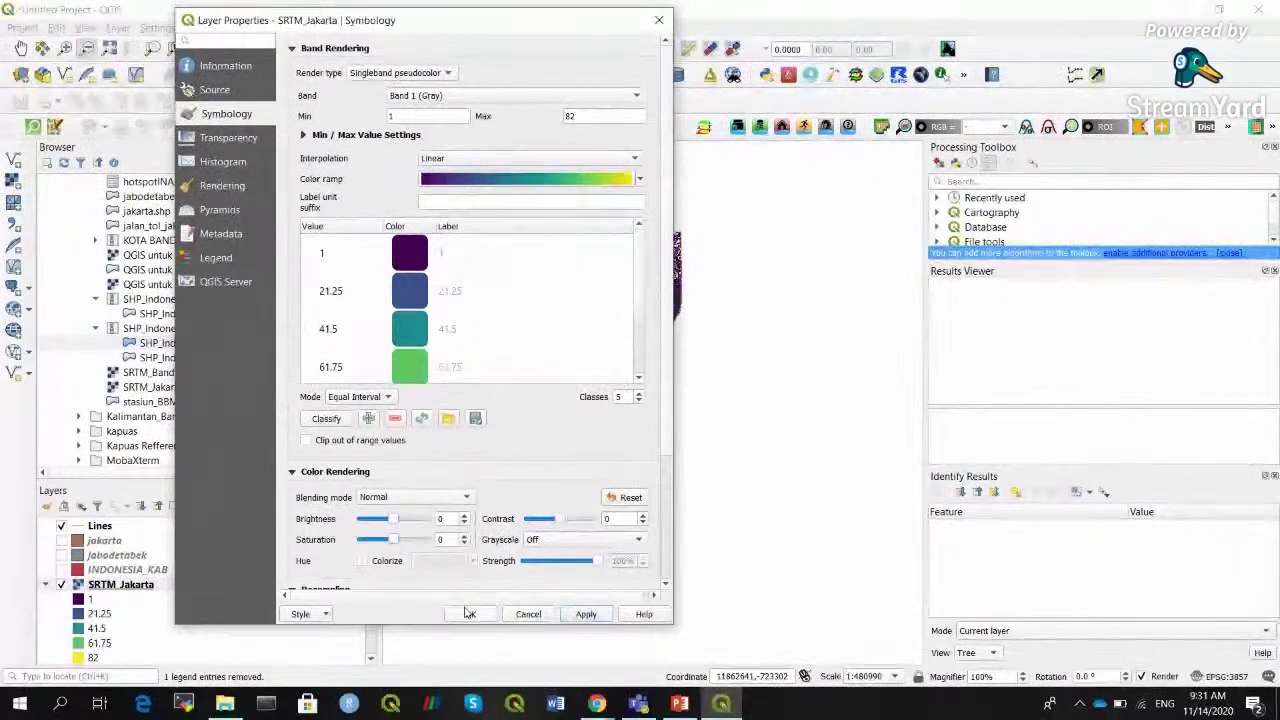
pyautogui.click(469, 613)
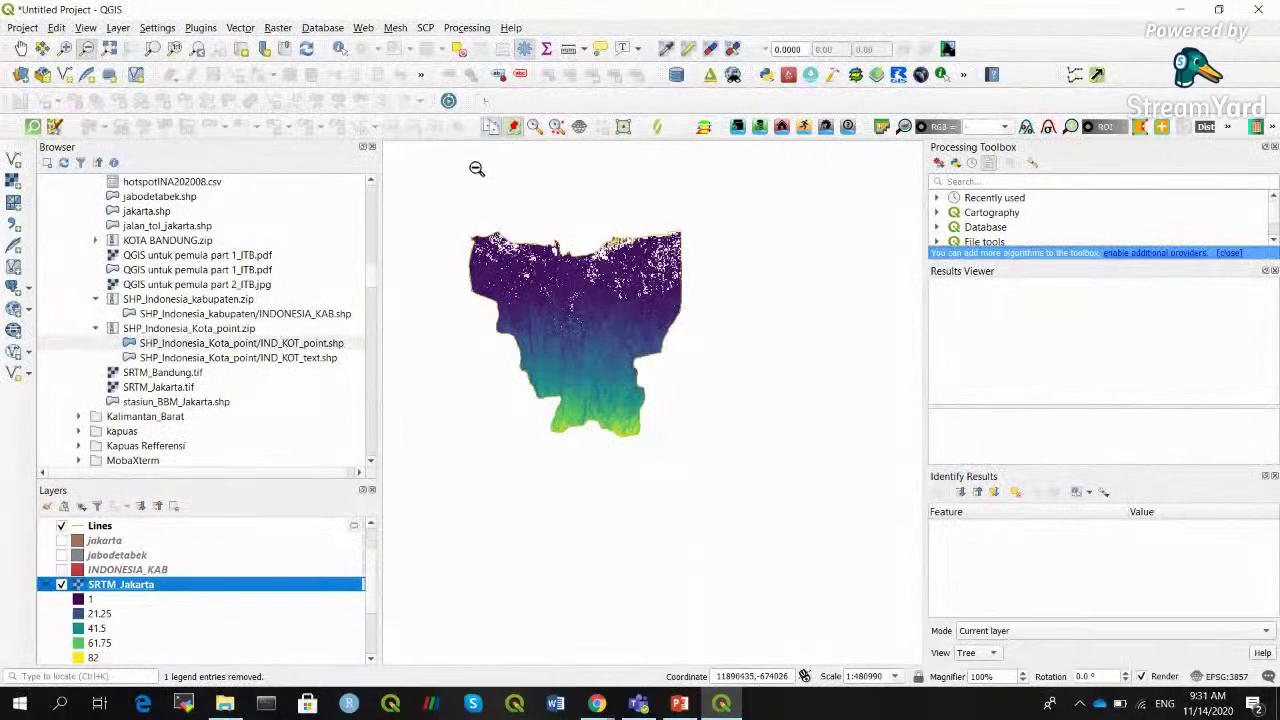
# Identify the SRTM_Jakarta raster value inside one of the white gaps near the northern coastline
pyautogui.click(64, 48)
pyautogui.moveTo(498, 207); pyautogui.dragTo(638, 272)
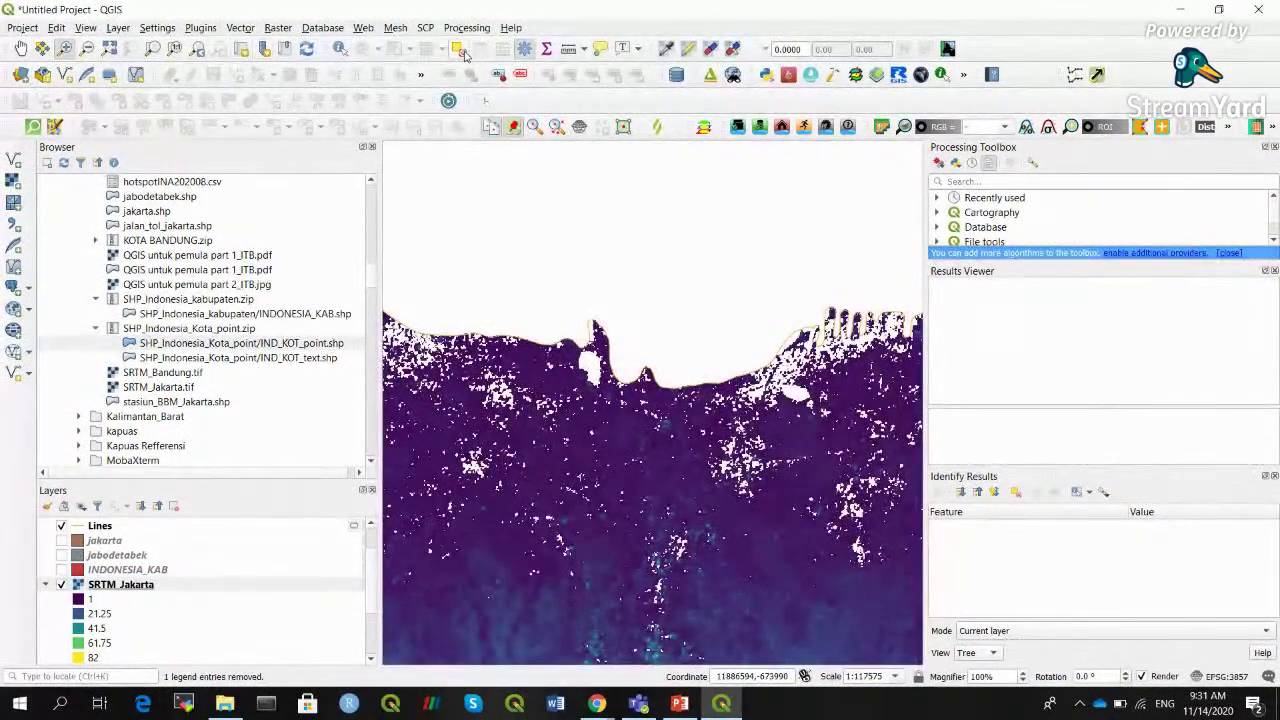
pyautogui.click(338, 48)
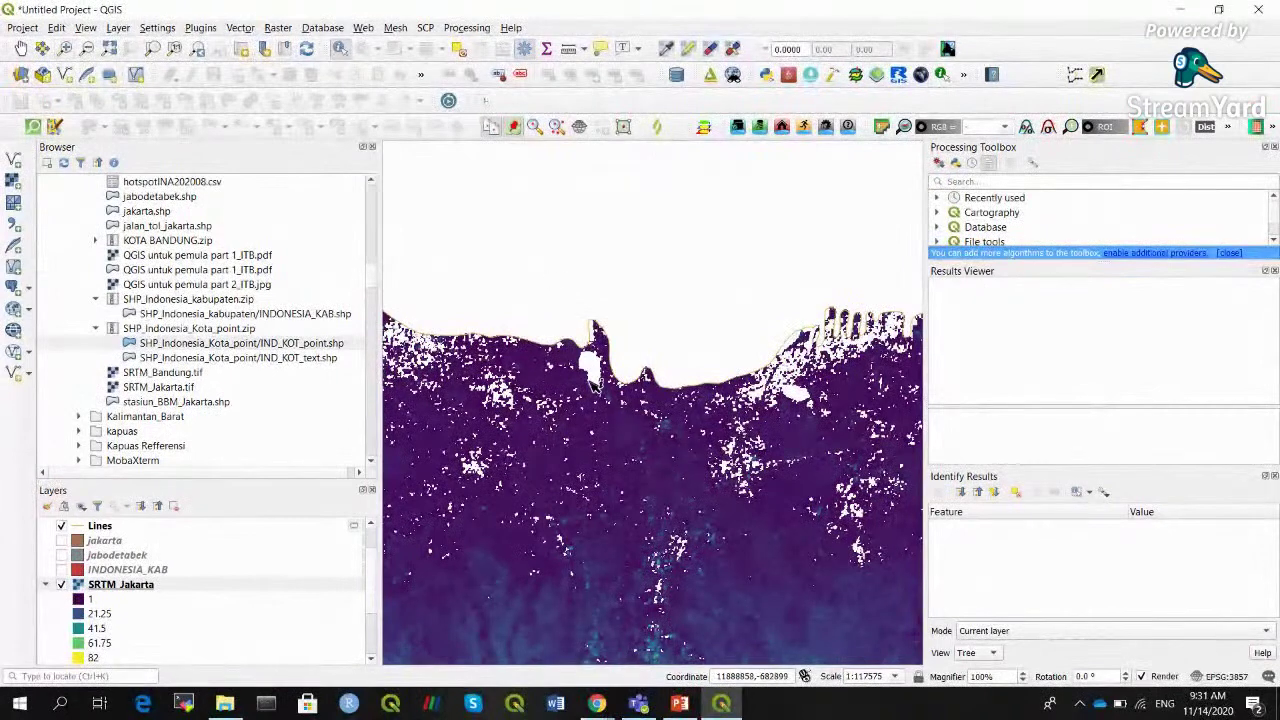
pyautogui.click(512, 400)
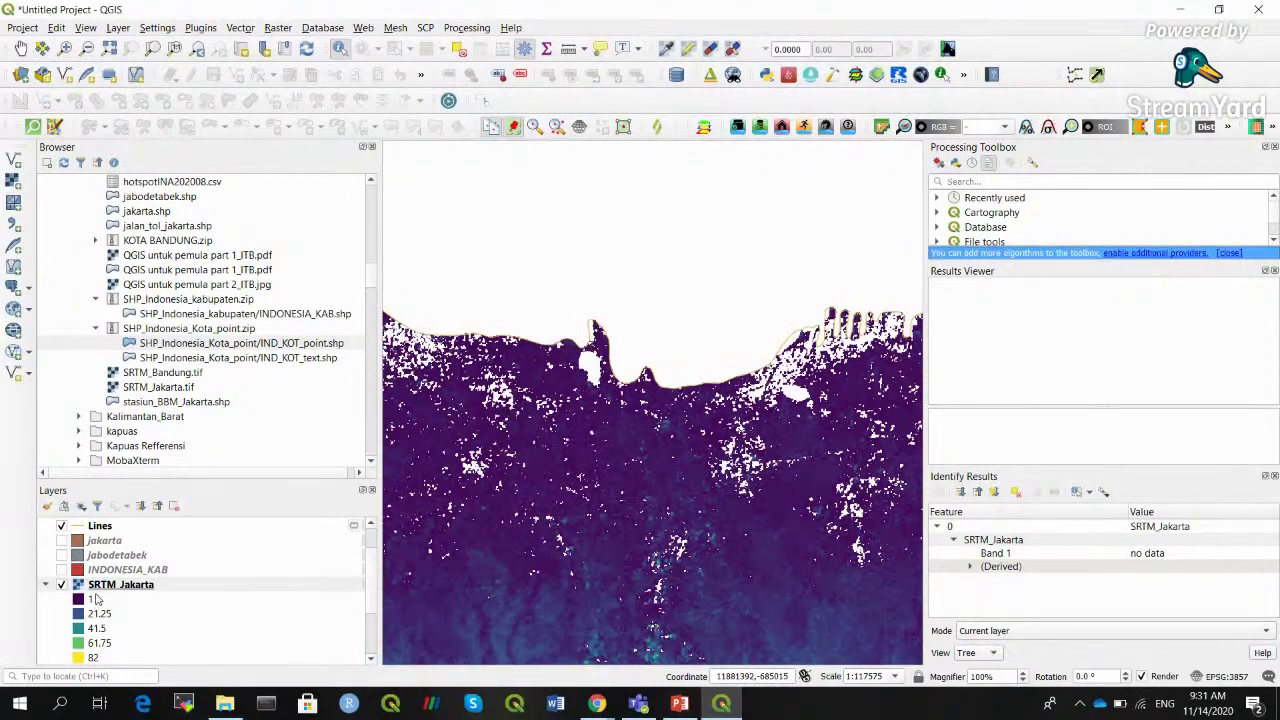
# Tidy the workspace by collapsing the SRTM_Jakarta legend, narrowing the Browser, and closing Identify Results and Results Viewer
pyautogui.click(44, 585)
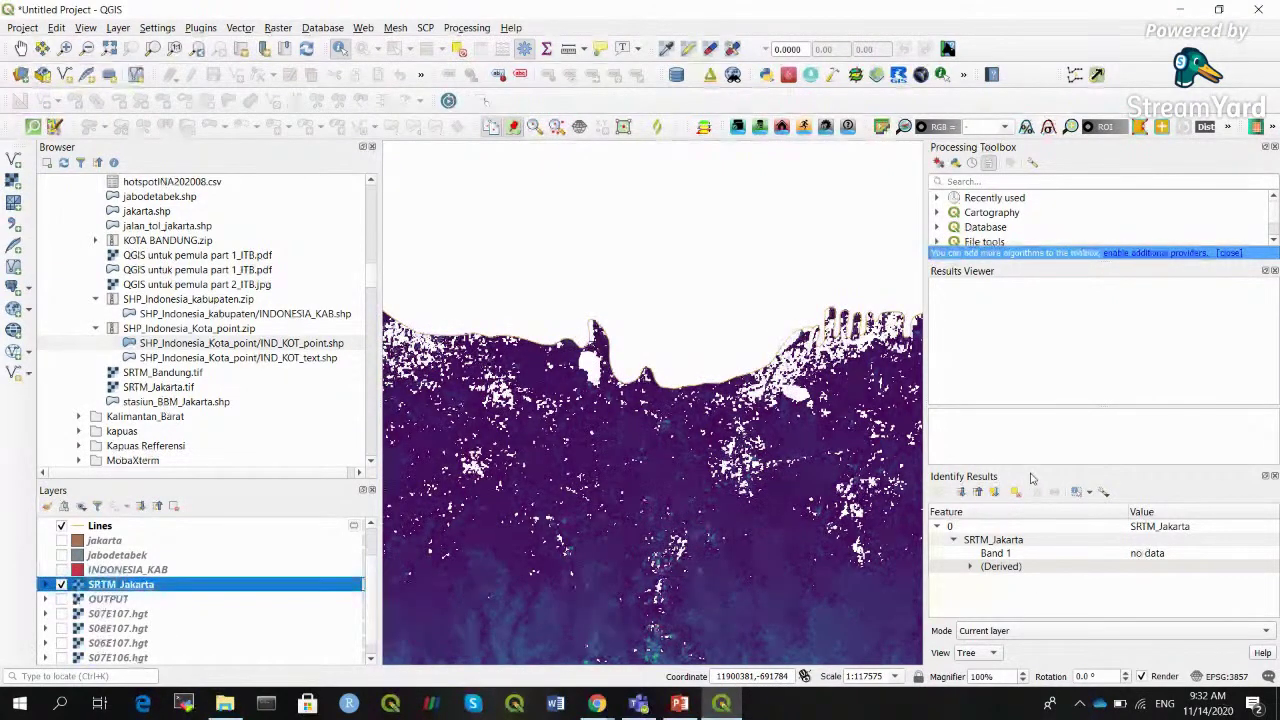
pyautogui.click(87, 48)
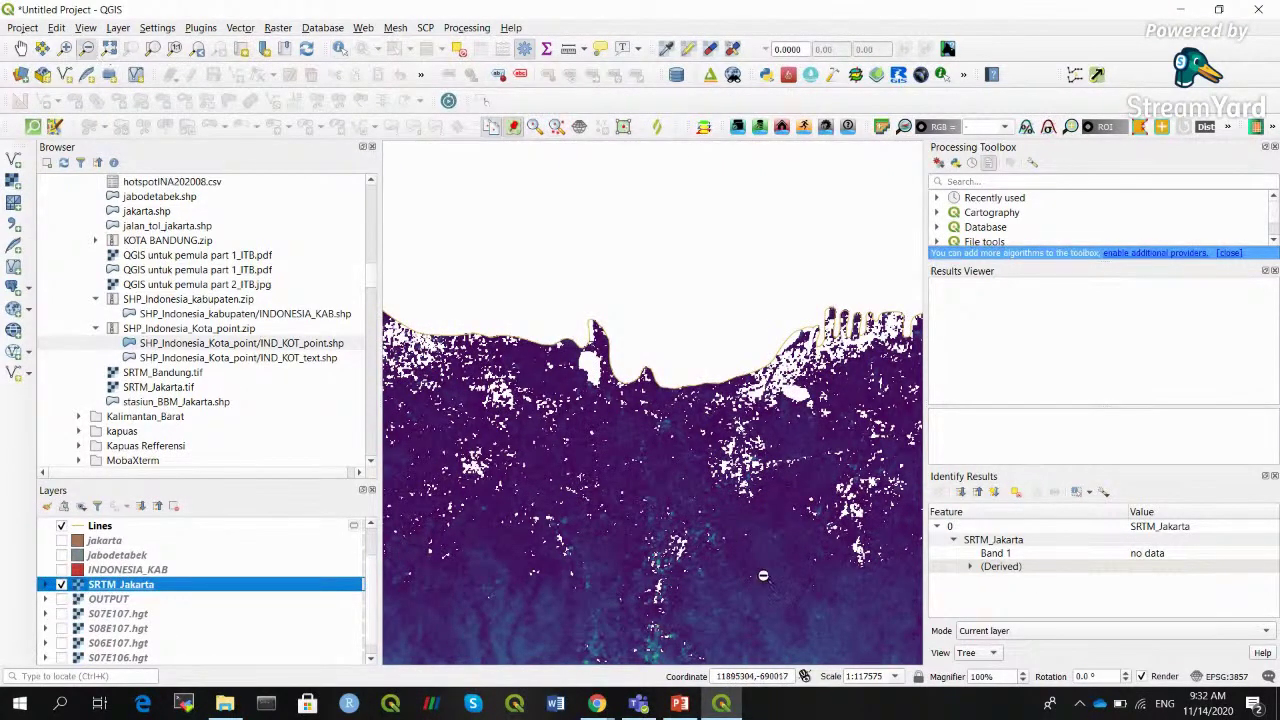
pyautogui.click(850, 404)
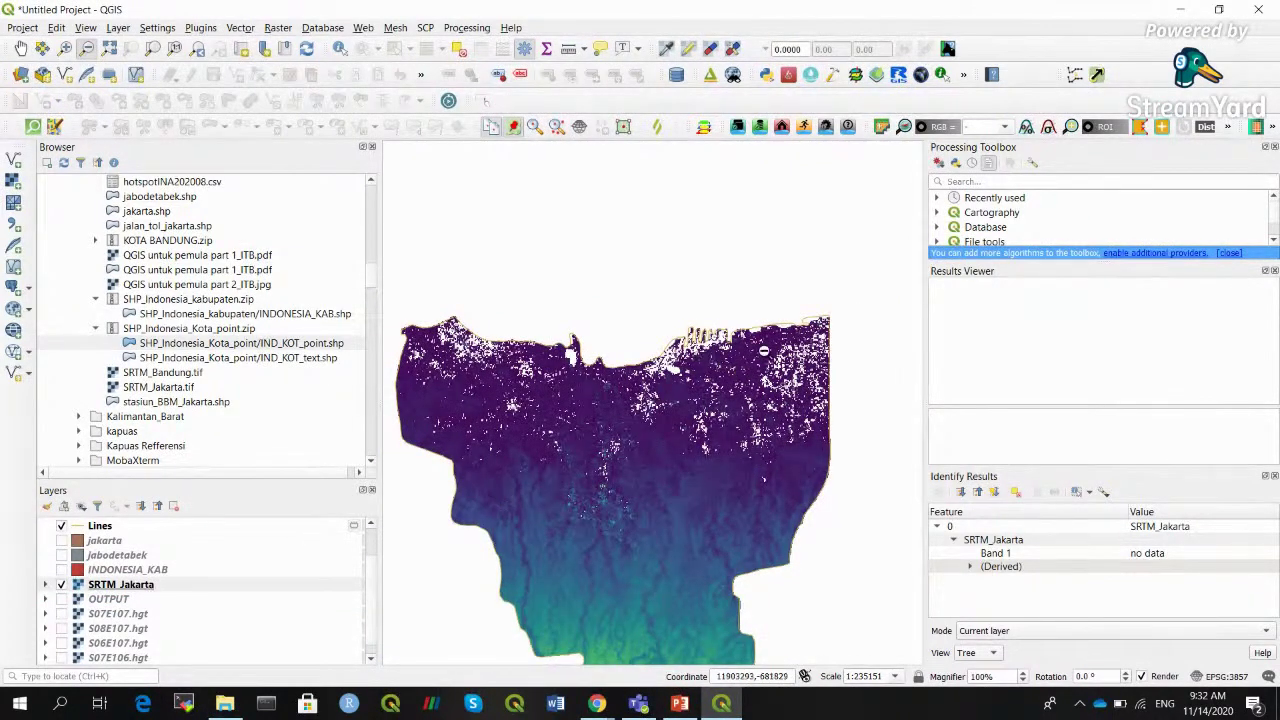
pyautogui.click(1026, 183)
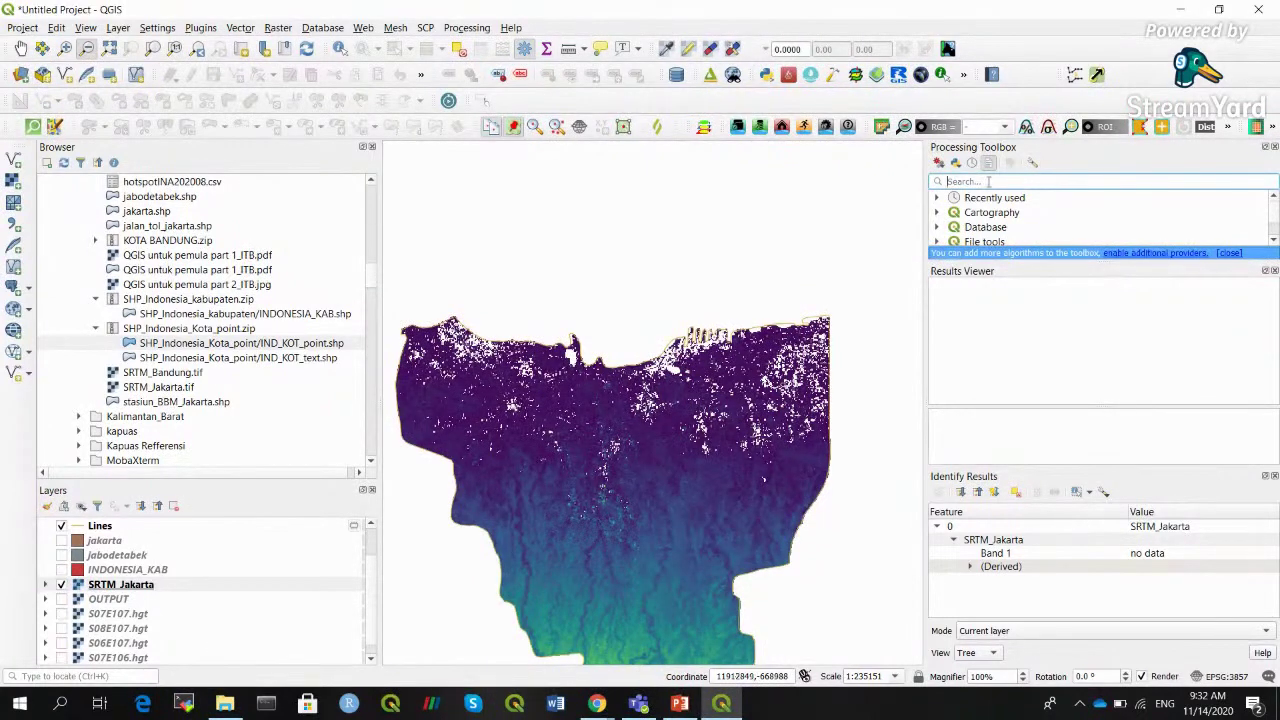
pyautogui.moveTo(380, 192); pyautogui.dragTo(278, 192)
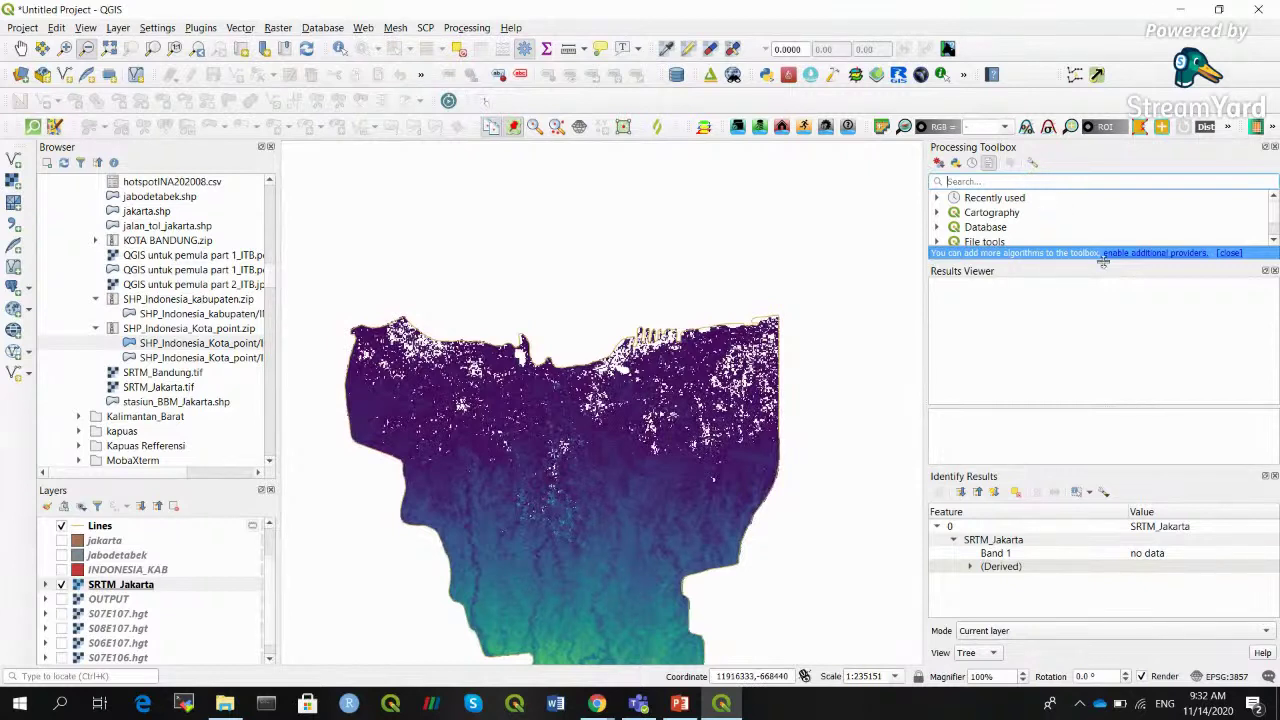
pyautogui.click(1274, 477)
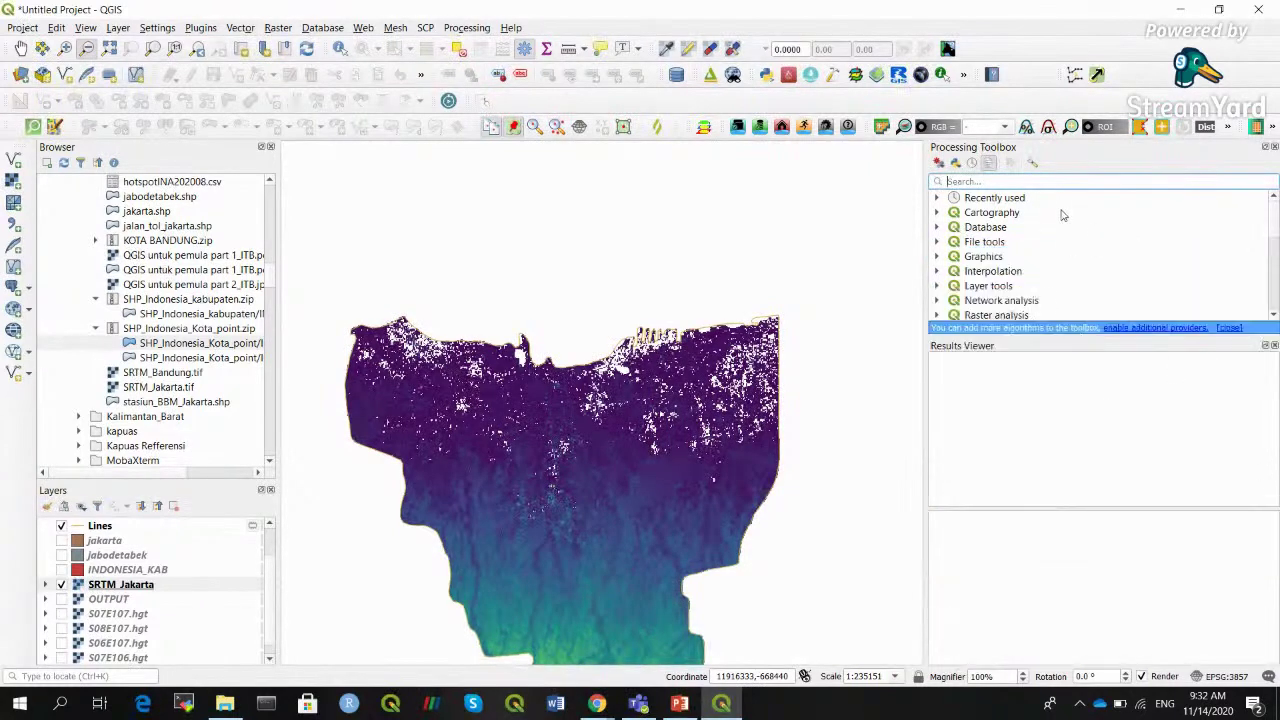
pyautogui.click(1274, 345)
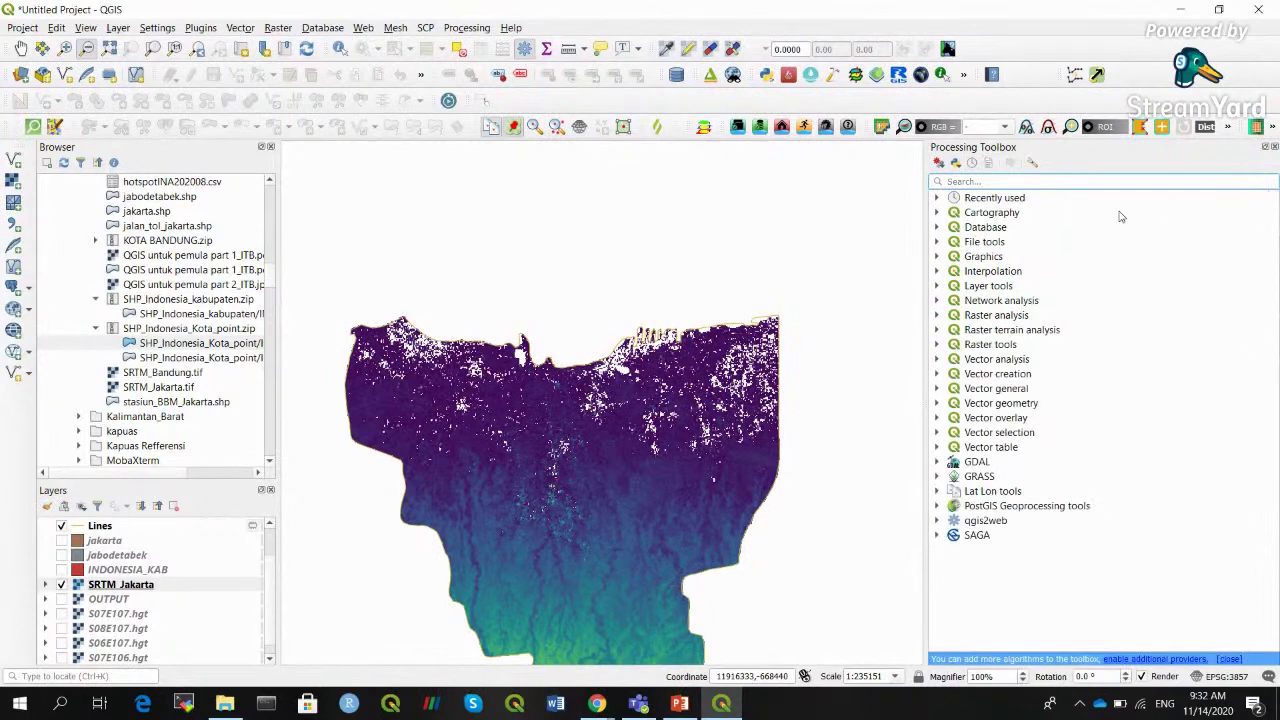
# Search the processing algorithms for "no data" and open GDAL's Fill nodata tool
pyautogui.write('no')
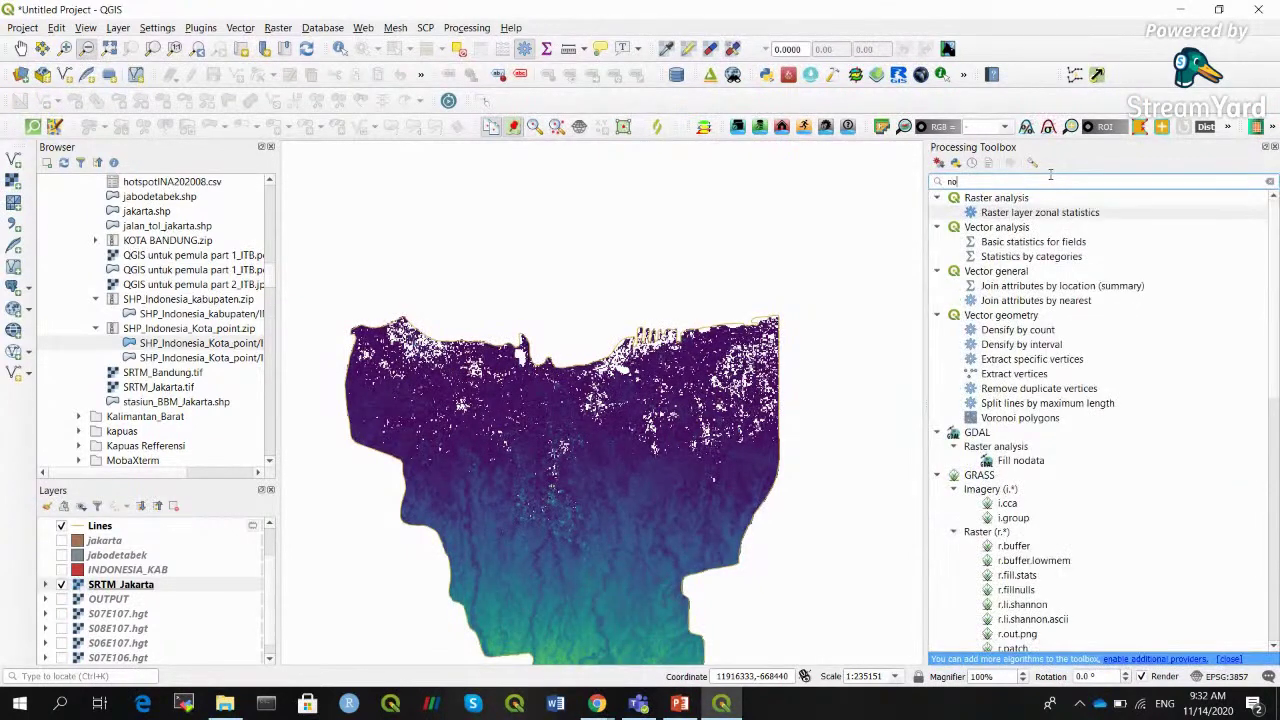
pyautogui.write(' data')
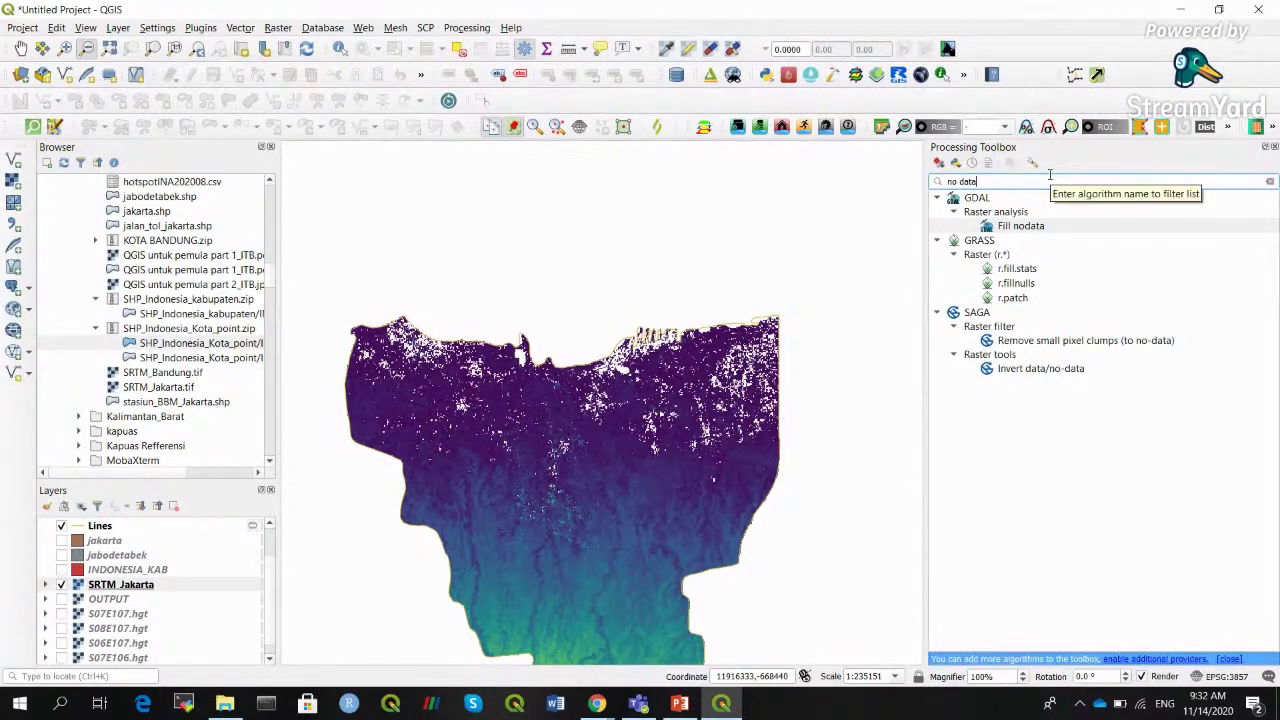
pyautogui.doubleClick(1040, 227)
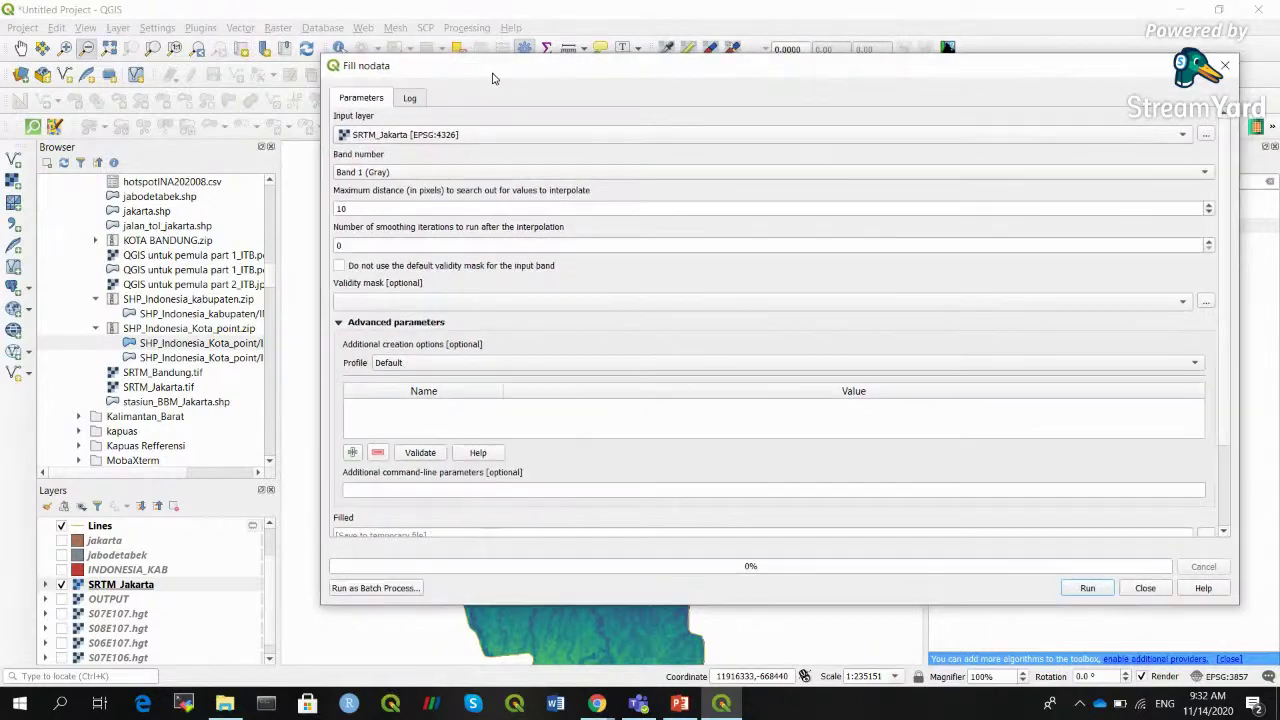
# Run Fill nodata on Band 1 of SRTM_Jakarta with a maximum search distance of 10 pixels, saving to a temporary file
pyautogui.moveTo(506, 76); pyautogui.dragTo(322, 100)
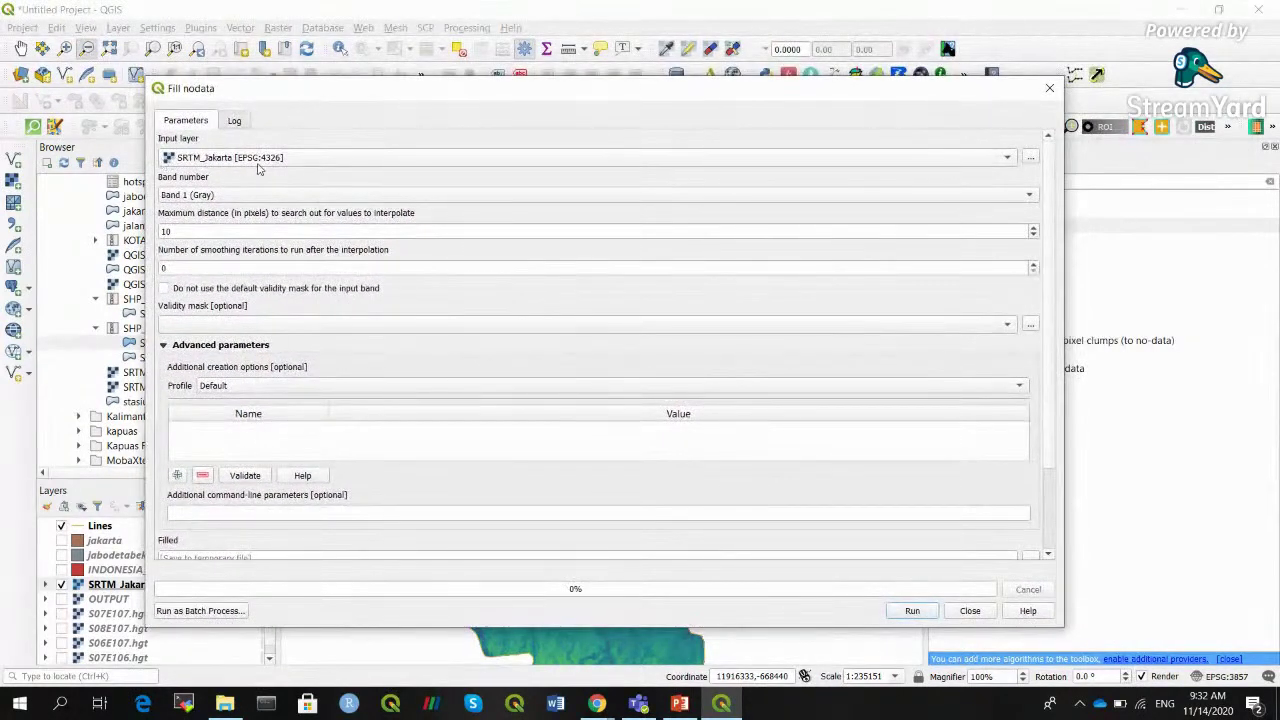
pyautogui.click(189, 197)
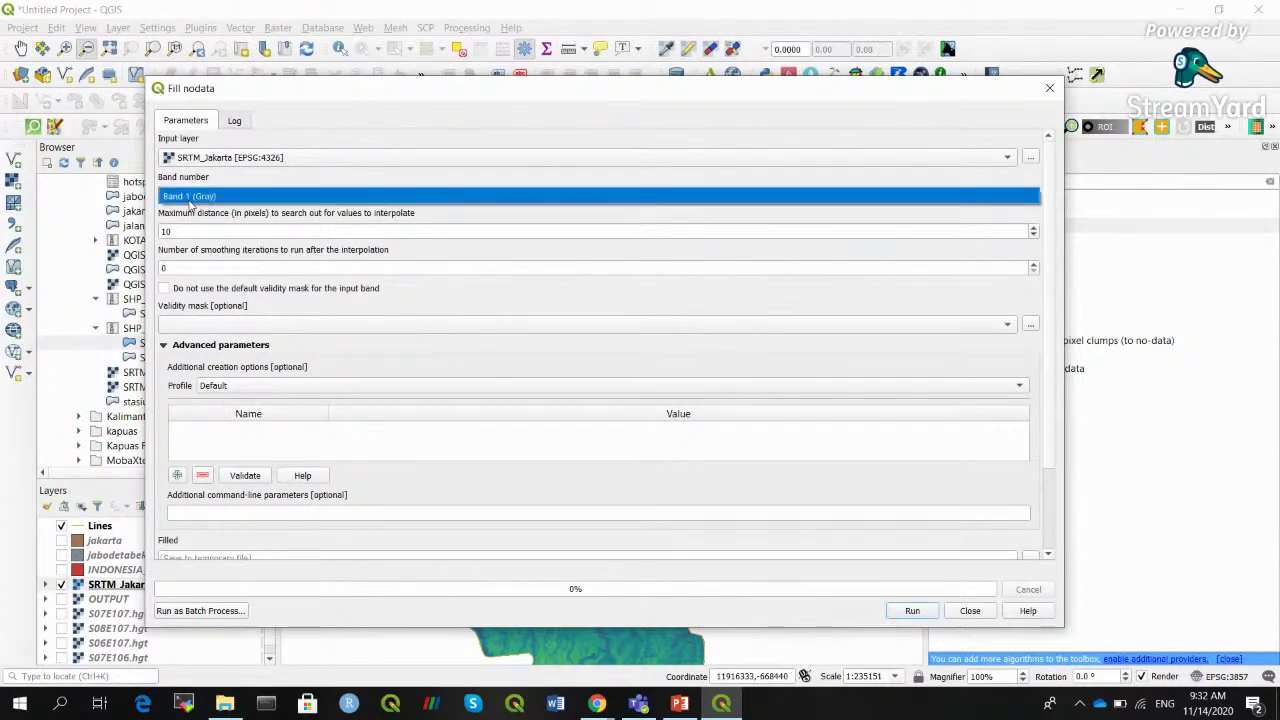
pyautogui.click(324, 206)
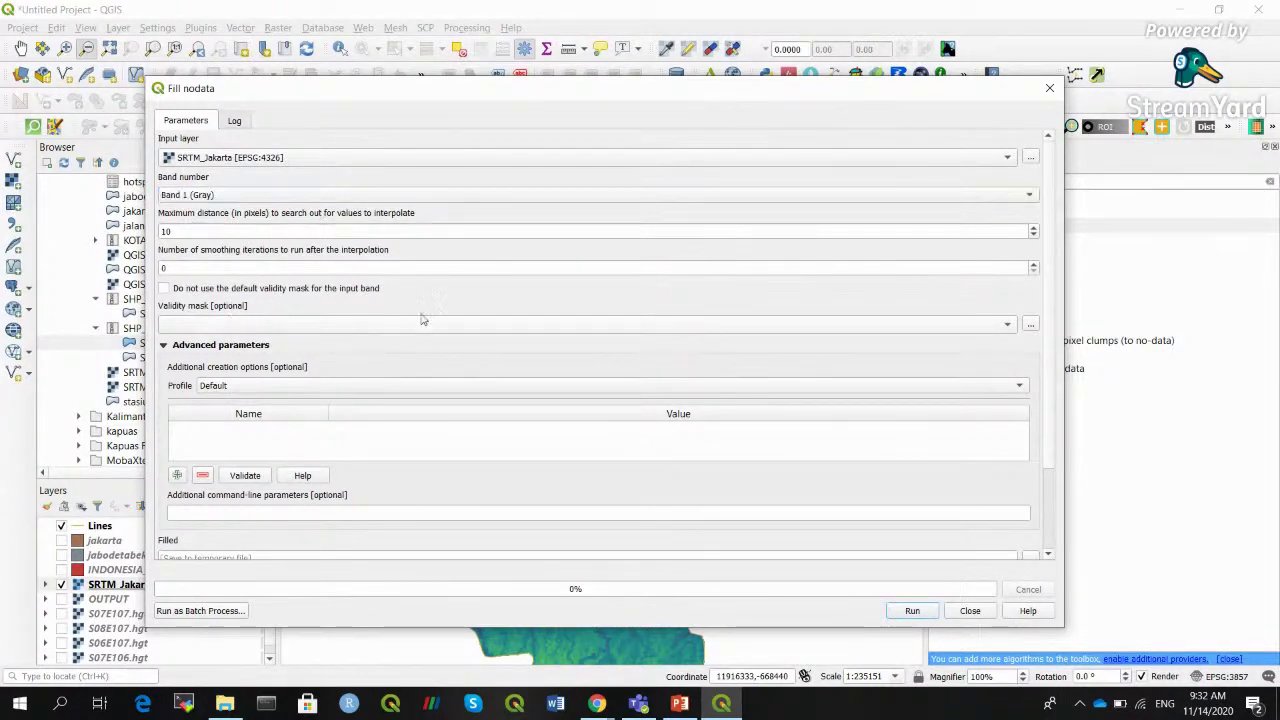
pyautogui.click(912, 611)
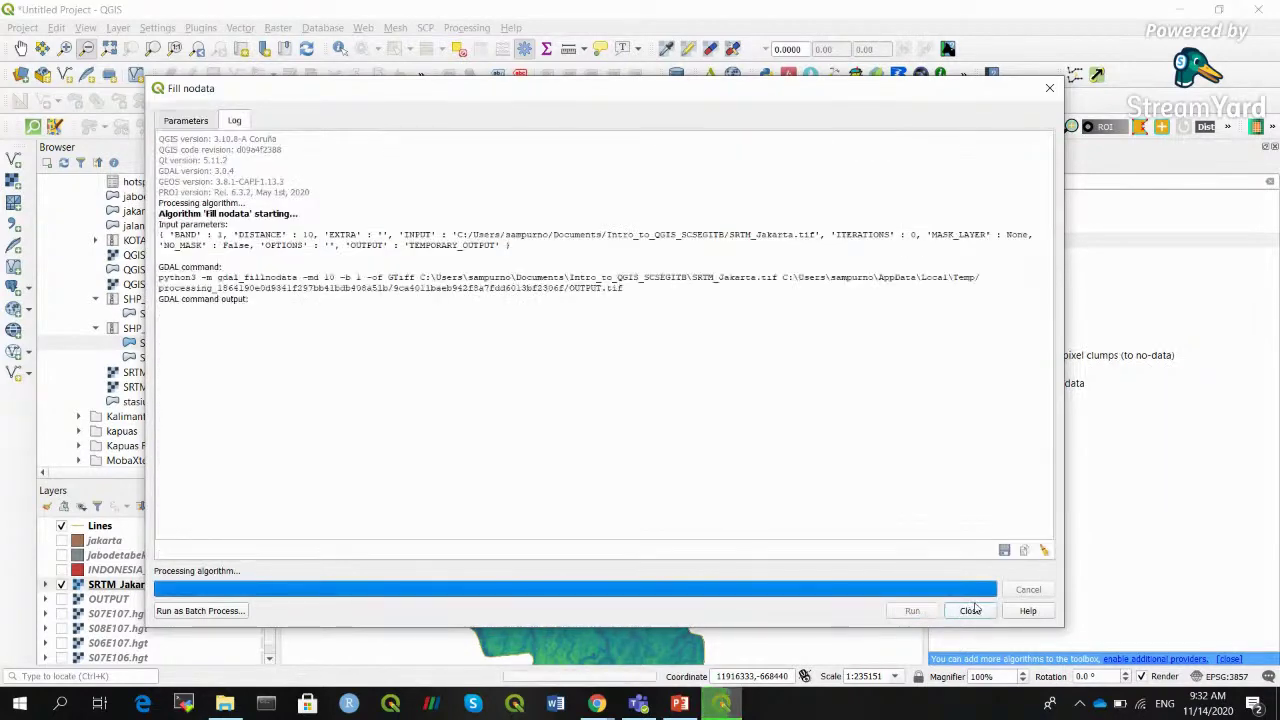
pyautogui.click(970, 610)
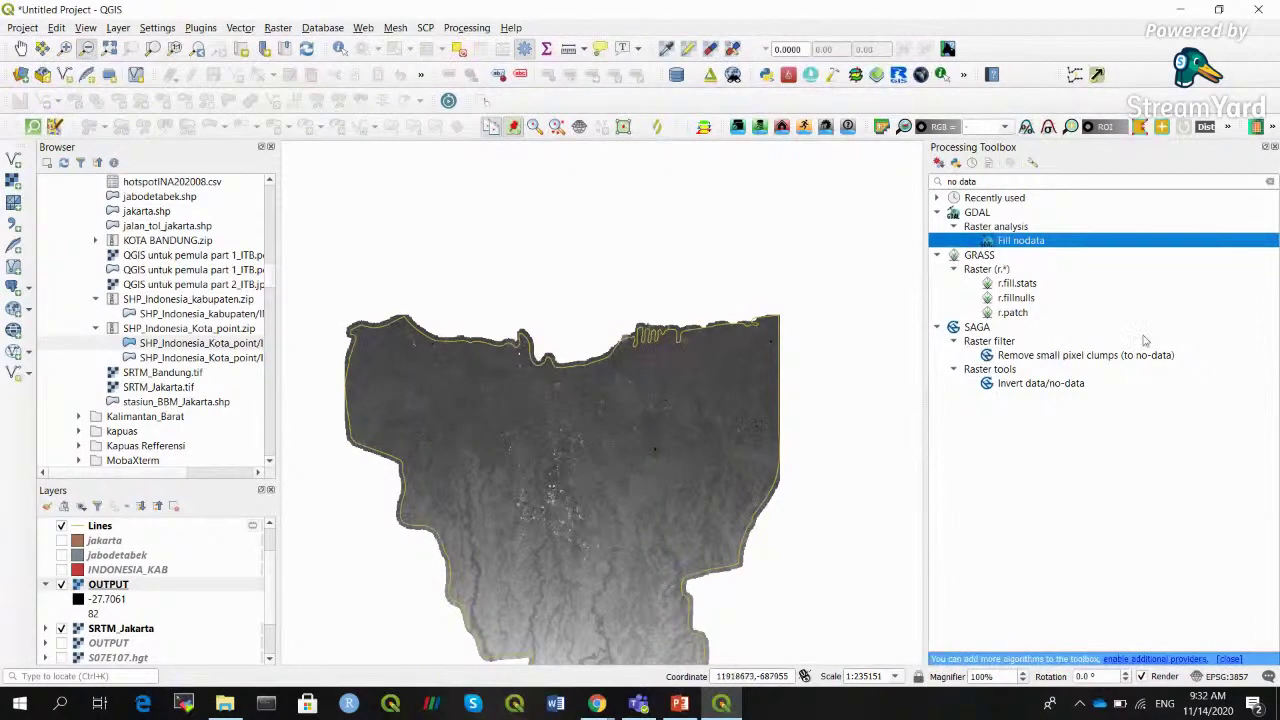
# Run Fill nodata again on the filled OUTPUT layer with a maximum search distance of 4 pixels
pyautogui.doubleClick(1038, 247)
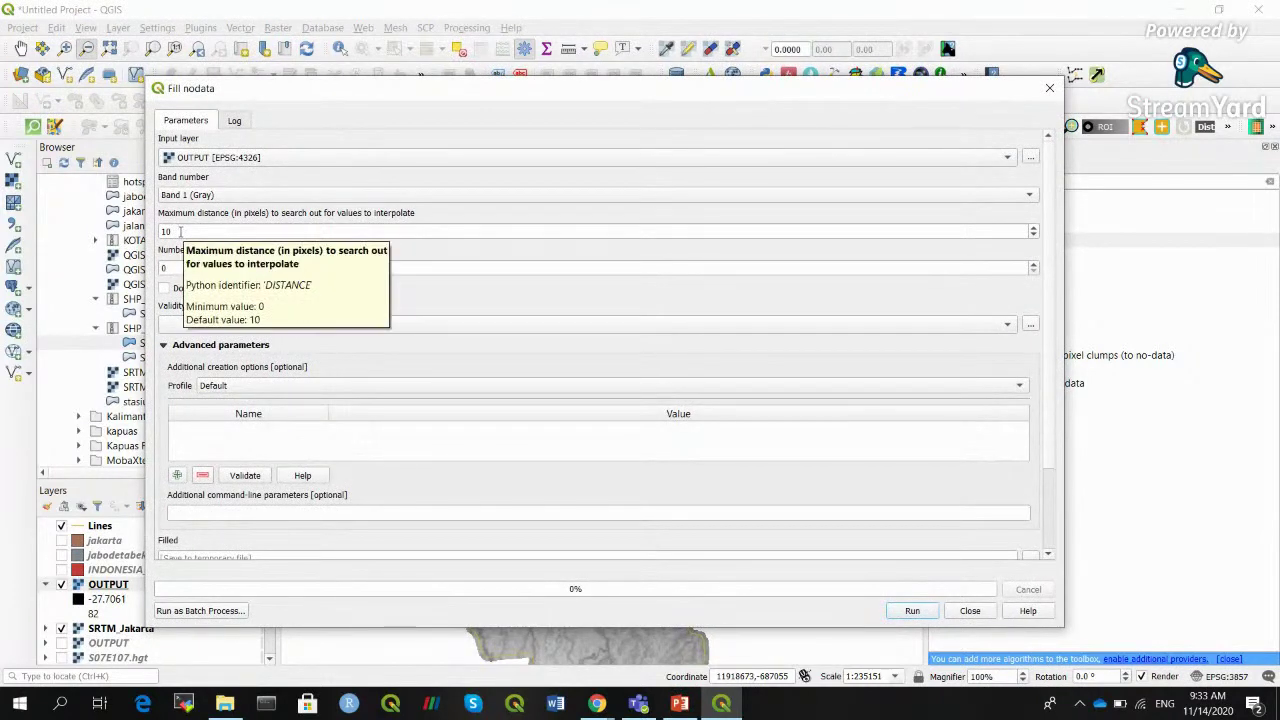
pyautogui.moveTo(180, 231); pyautogui.dragTo(155, 231)
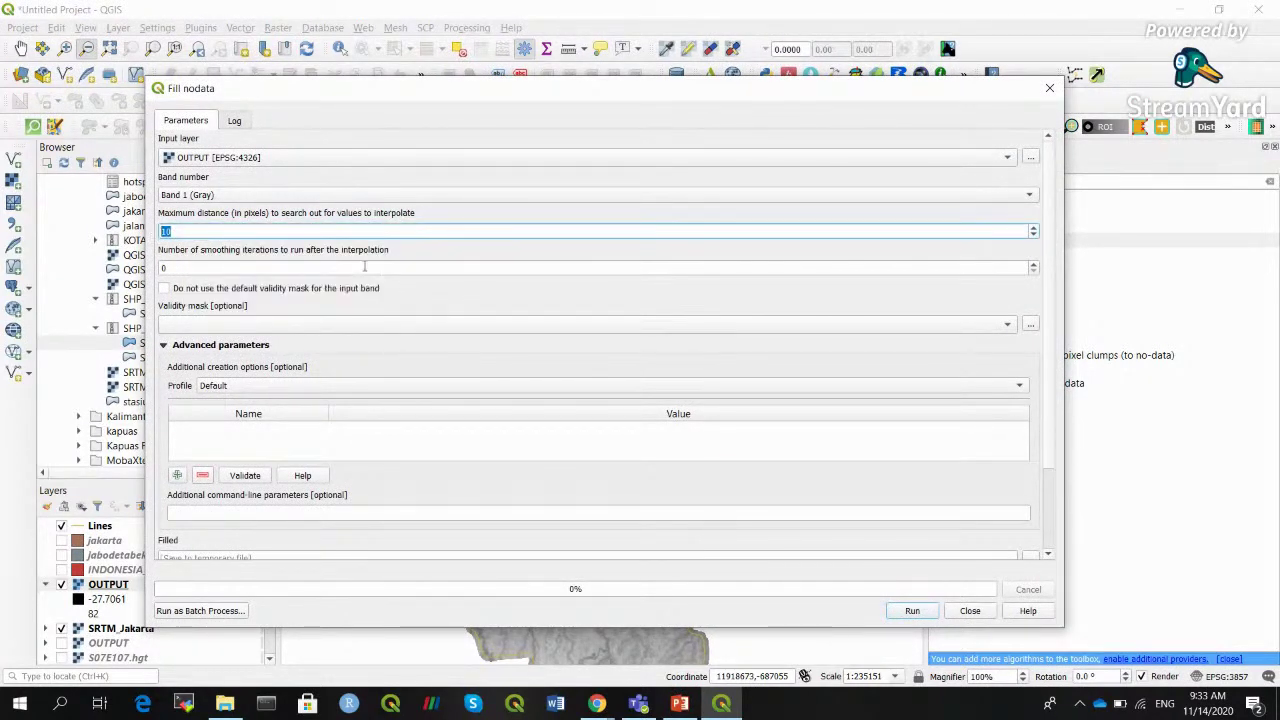
pyautogui.write('4')
pyautogui.click(910, 610)
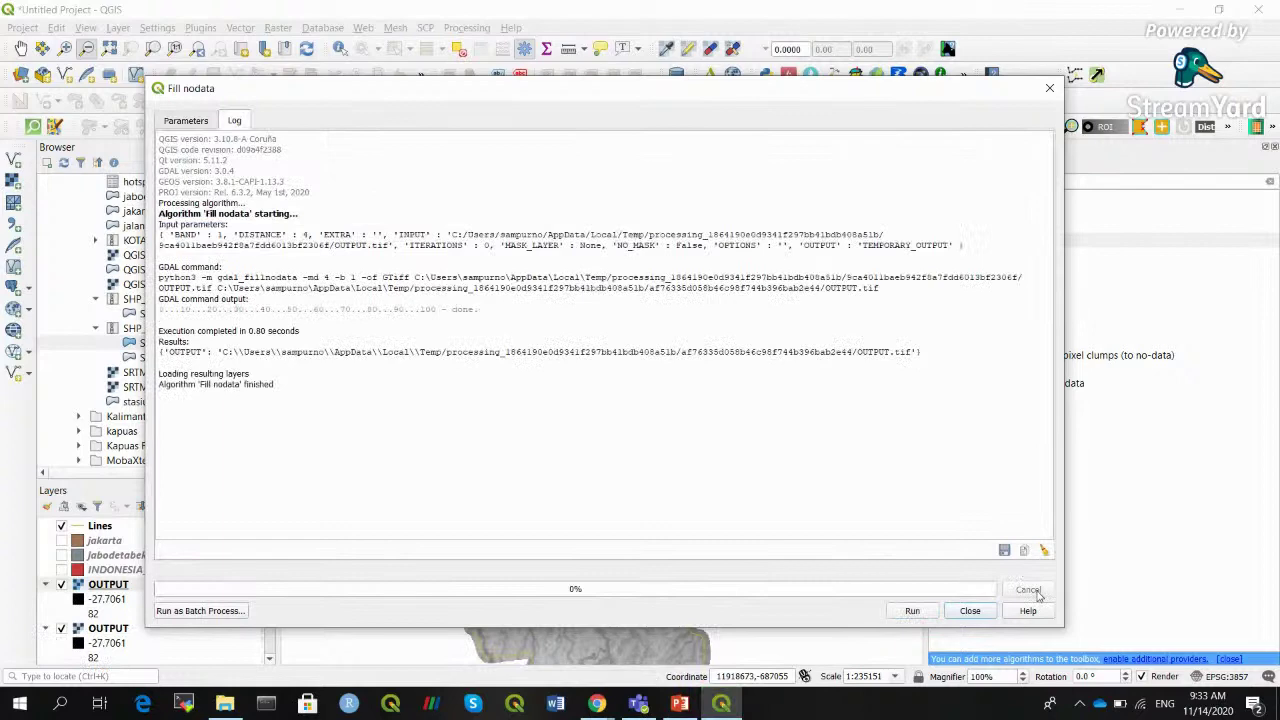
pyautogui.click(970, 610)
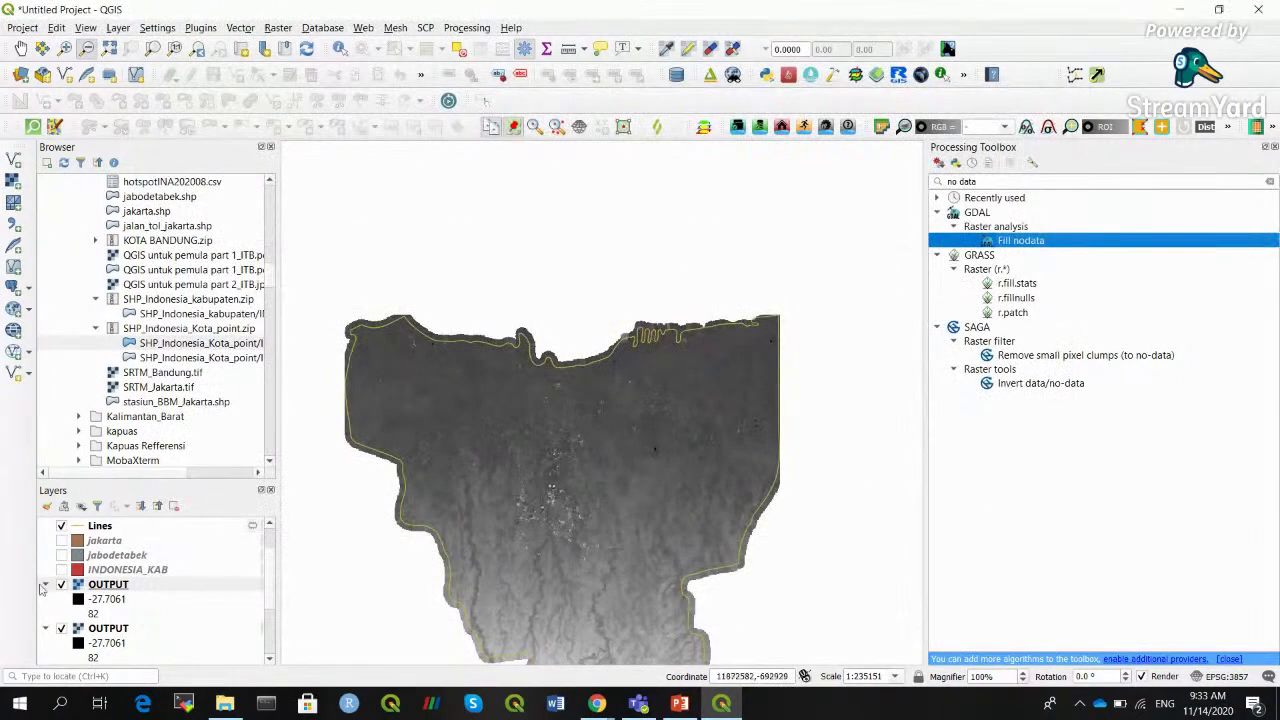
# Hide both filled OUTPUT layers to expose the SRTM_Jakarta layer beneath them
pyautogui.click(60, 629)
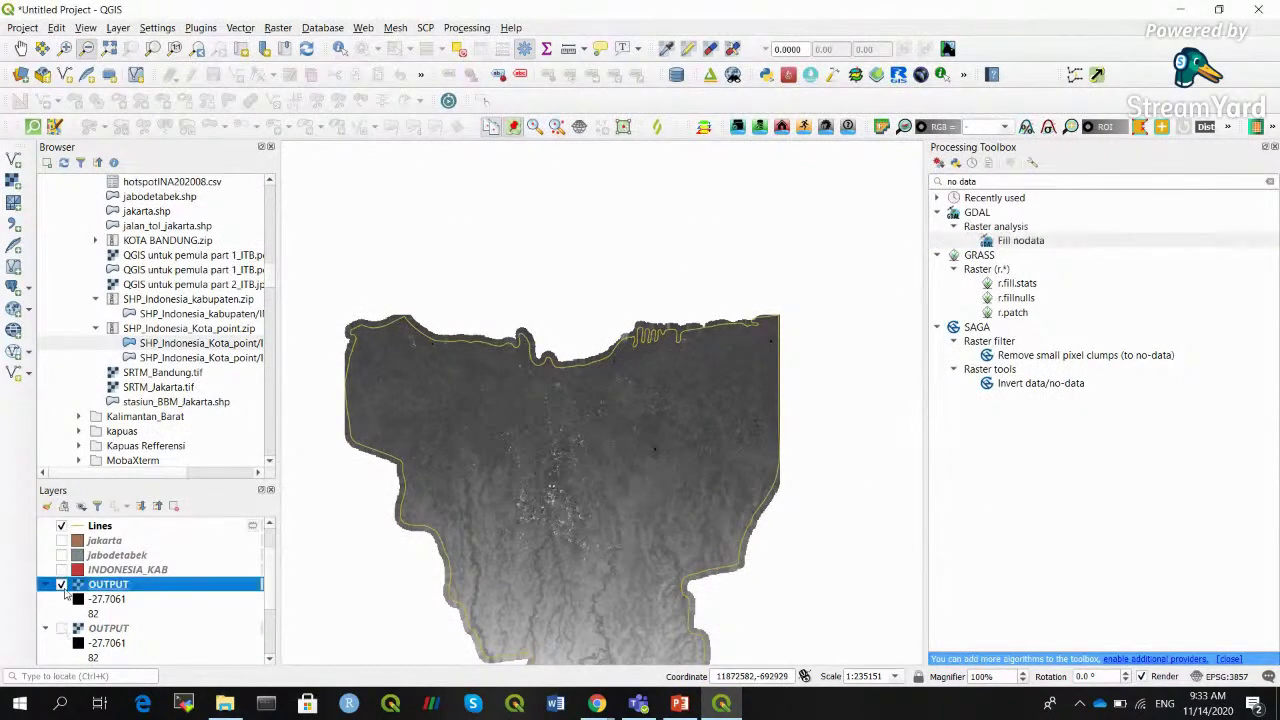
pyautogui.click(61, 585)
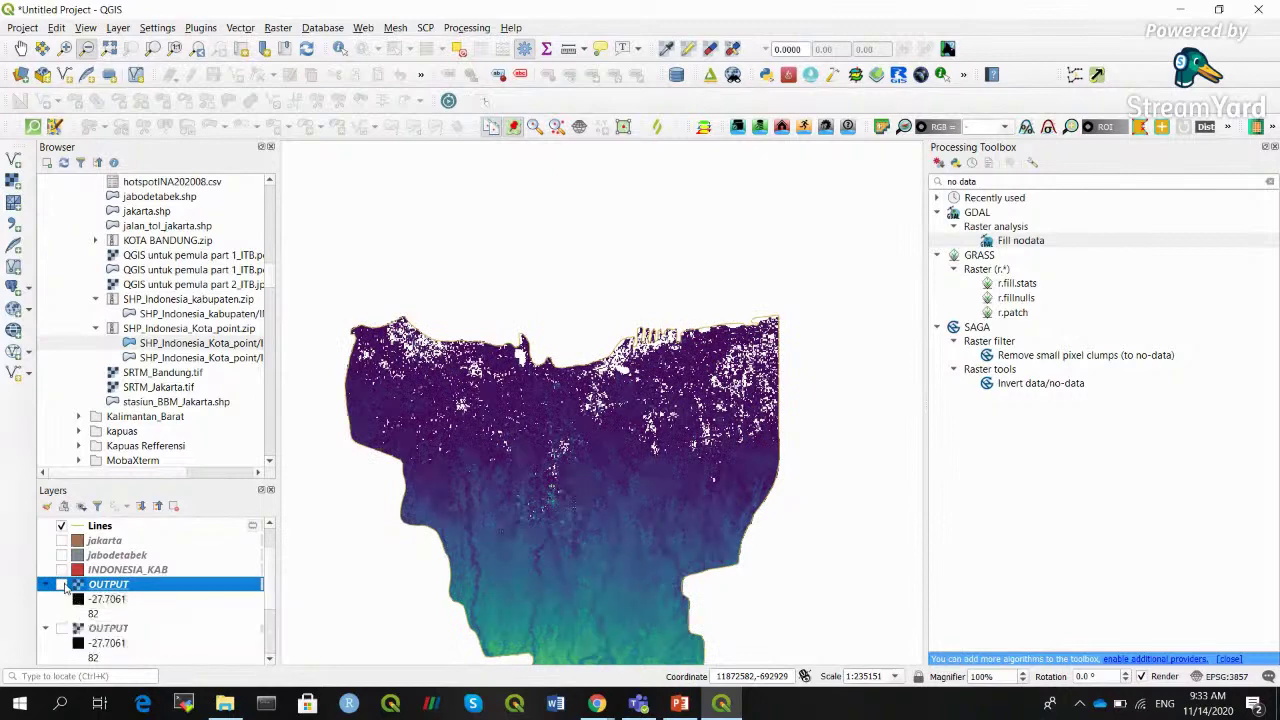
# Compare the two filled OUTPUT layers with the original raster by toggling their visibility
pyautogui.click(61, 585)
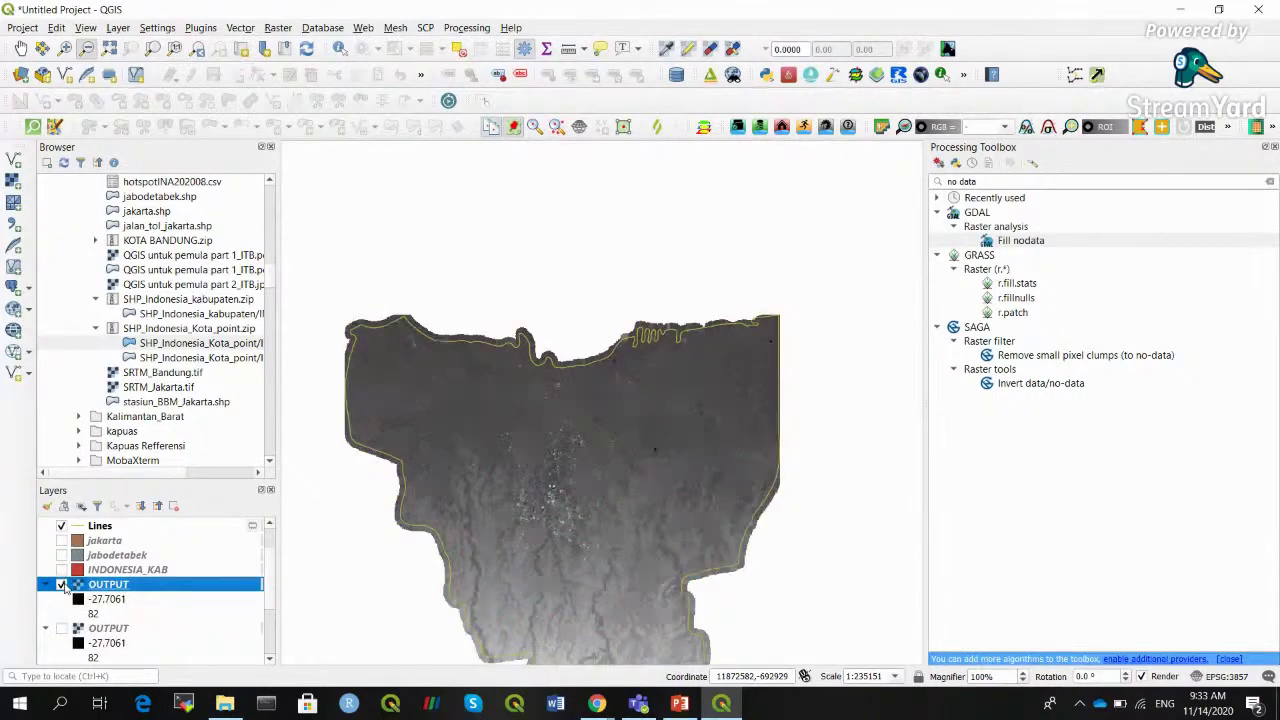
pyautogui.click(61, 585)
pyautogui.click(61, 585)
pyautogui.click(61, 629)
pyautogui.click(61, 585)
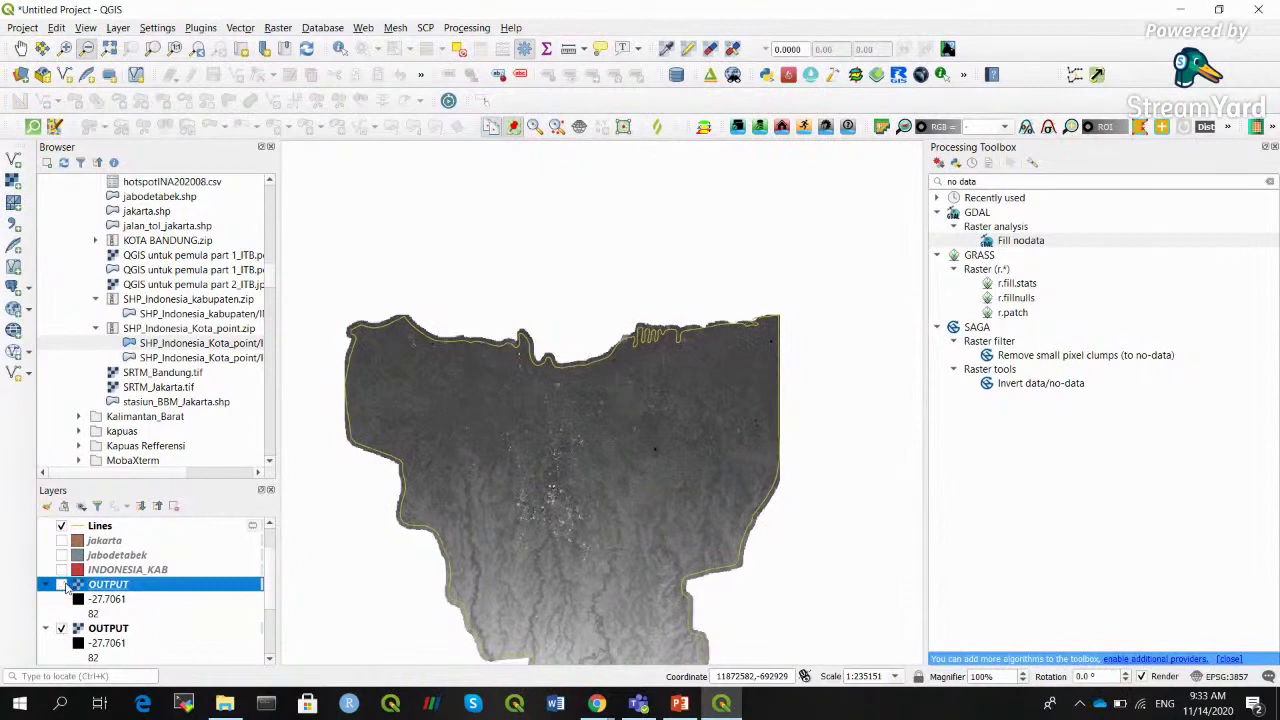
pyautogui.click(61, 585)
# Inspect the remaining gap near Jakarta's north coast with the lower OUTPUT layer alone and with the upper OUTPUT layer shown over it
pyautogui.moveTo(510, 346); pyautogui.dragTo(539, 361)
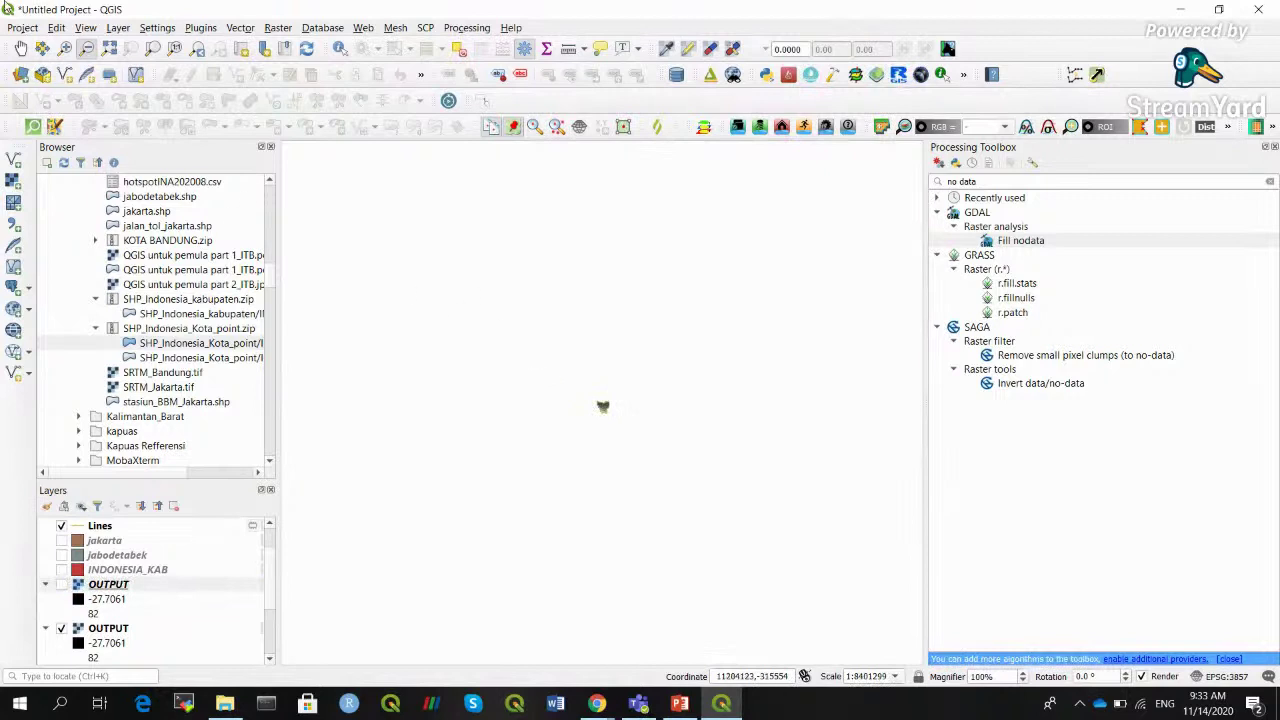
pyautogui.click(110, 50)
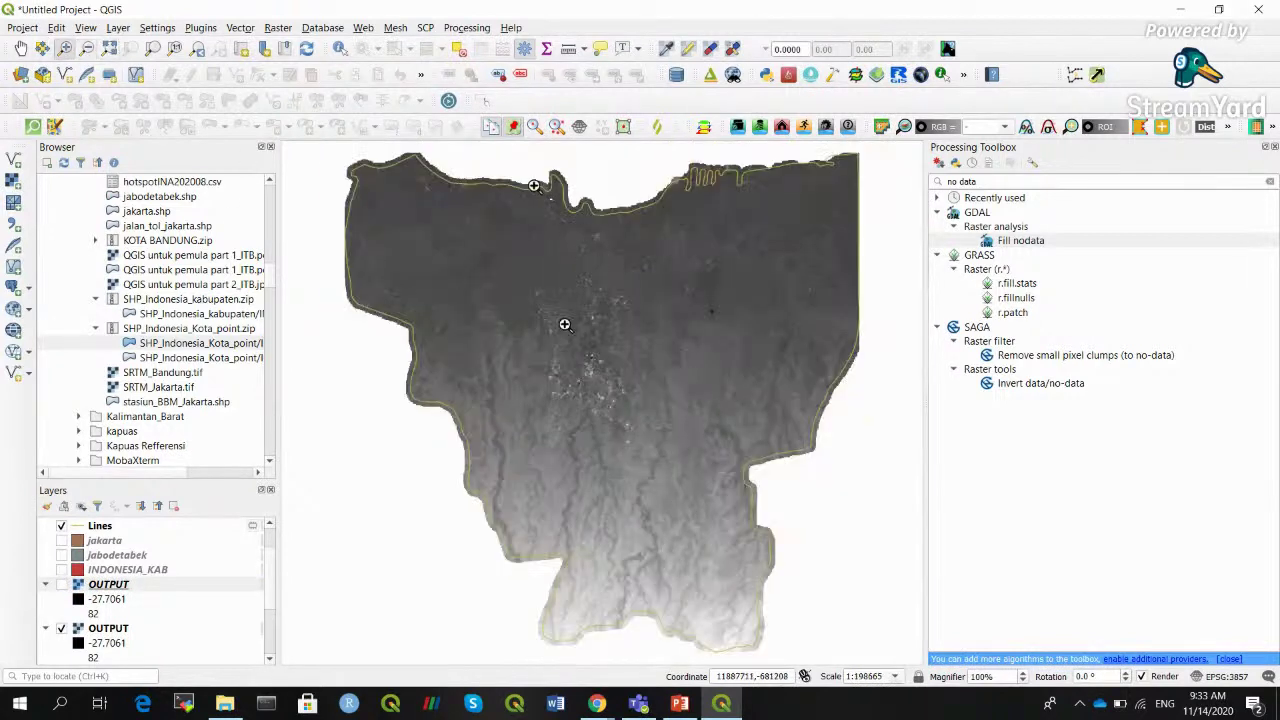
pyautogui.moveTo(528, 178); pyautogui.dragTo(602, 240)
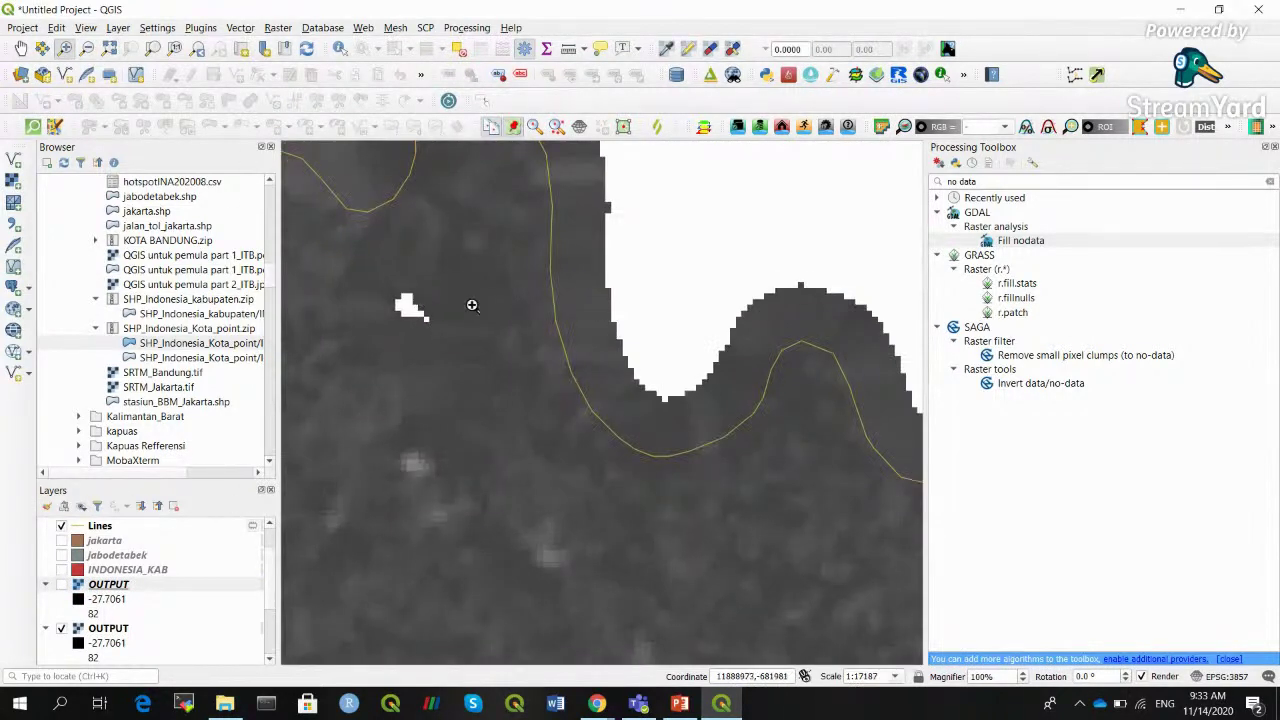
pyautogui.click(62, 584)
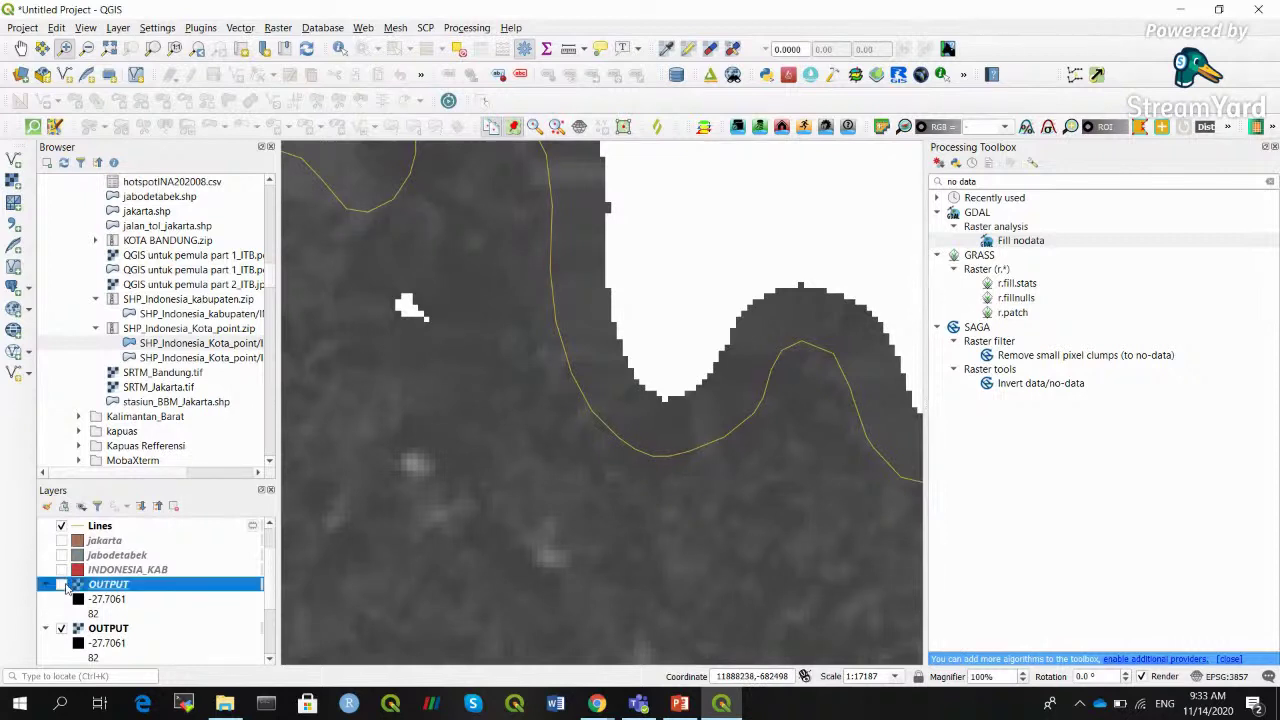
pyautogui.click(64, 634)
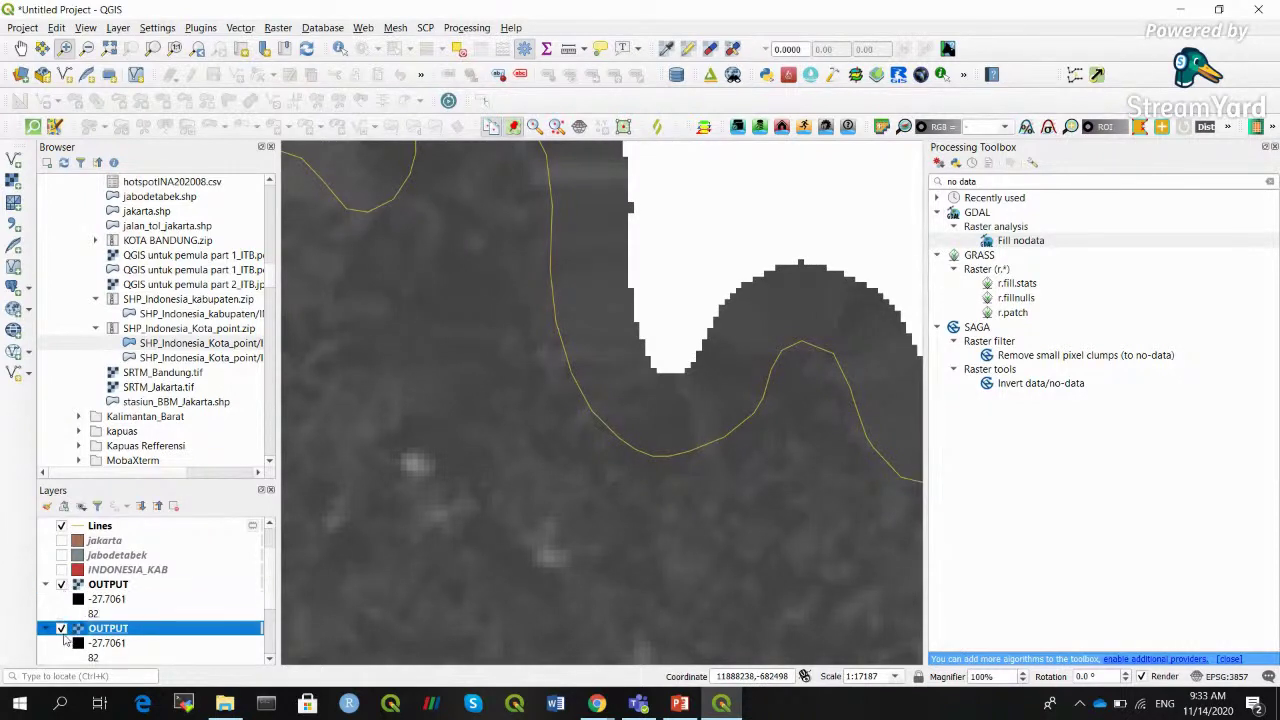
# Hide the lower OUTPUT layer, keeping the upper OUTPUT layer visible over the whole Jakarta area
pyautogui.click(88, 50)
pyautogui.click(709, 346)
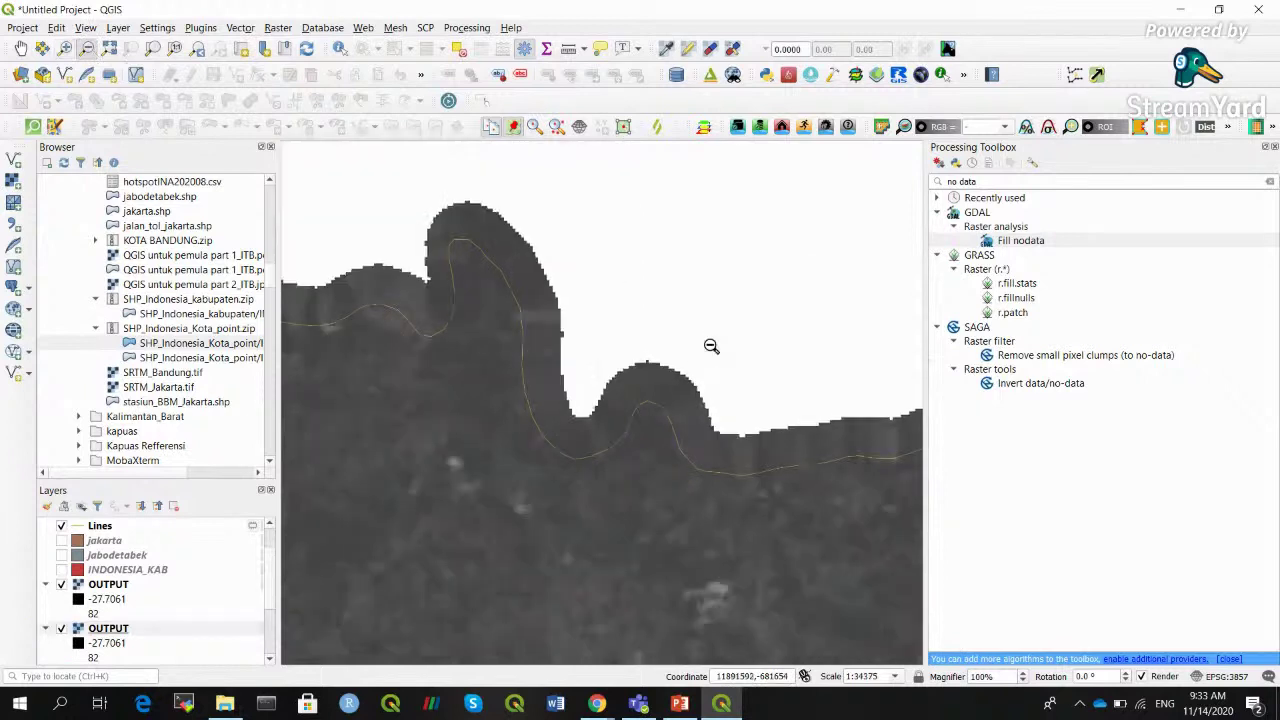
pyautogui.click(707, 430)
pyautogui.click(680, 505)
pyautogui.click(670, 496)
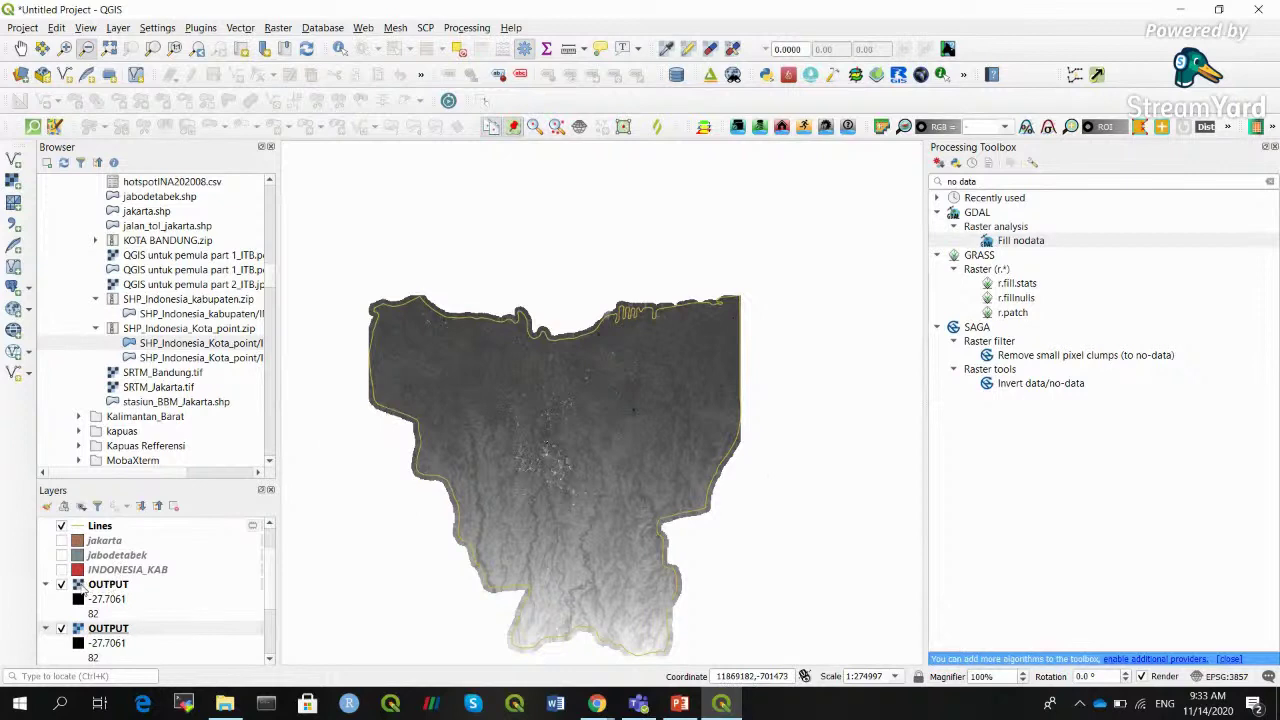
pyautogui.click(63, 630)
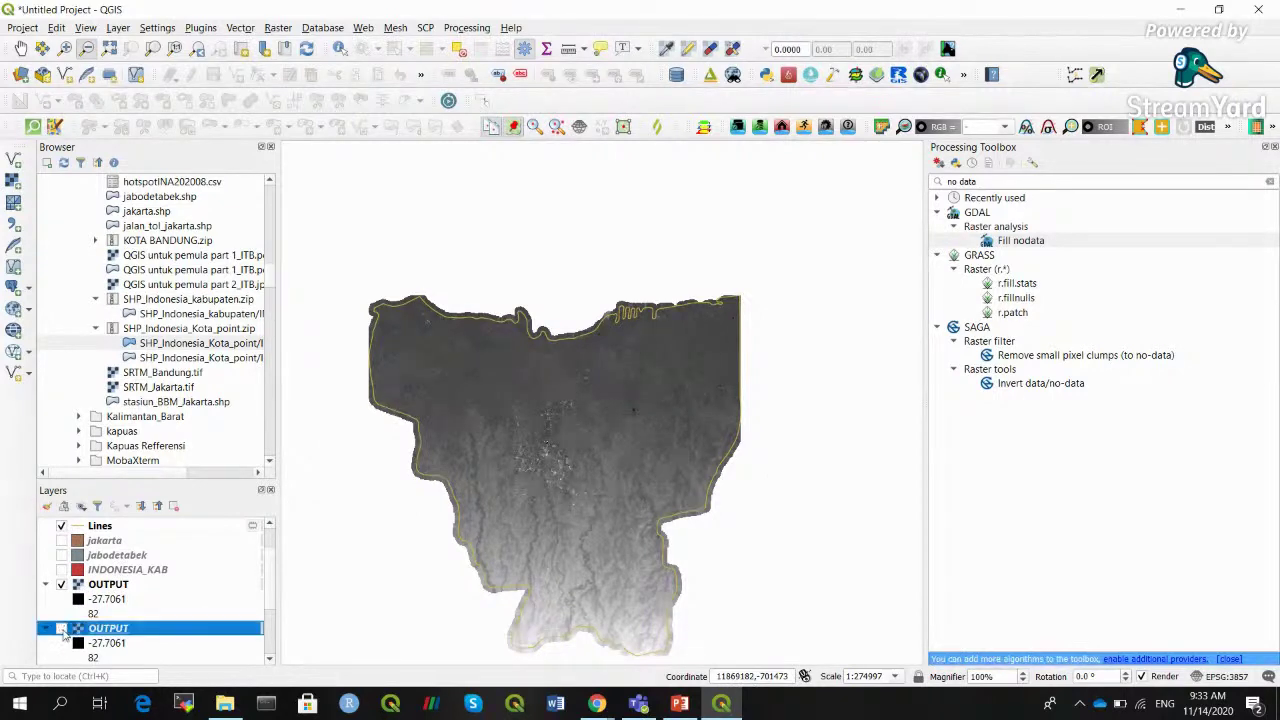
# Export the upper OUTPUT layer as a raw-data GeoTIFF named SRTM_Jakarta_v2 in the Intro_to_QGIS_SCSEGITB folder, using EPSG:4326
pyautogui.click(112, 588)
pyautogui.rightClick(112, 588)
pyautogui.moveTo(285, 540)
pyautogui.click(375, 538)
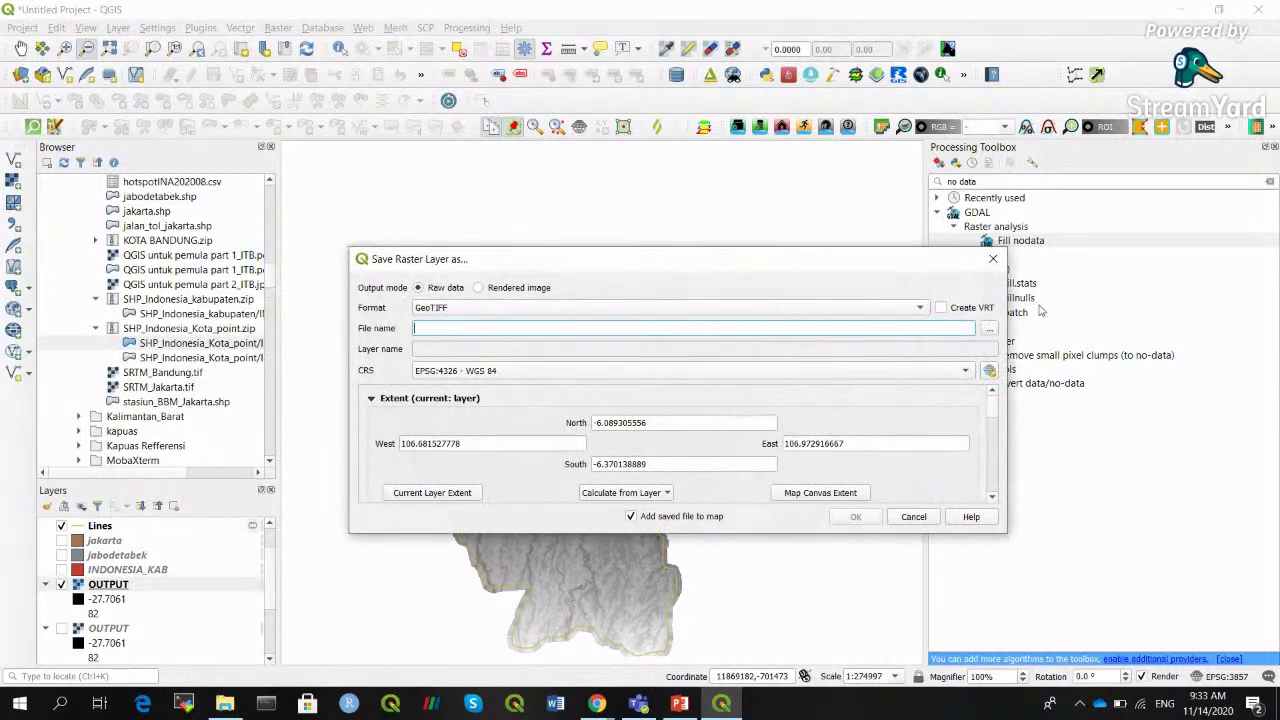
pyautogui.click(990, 330)
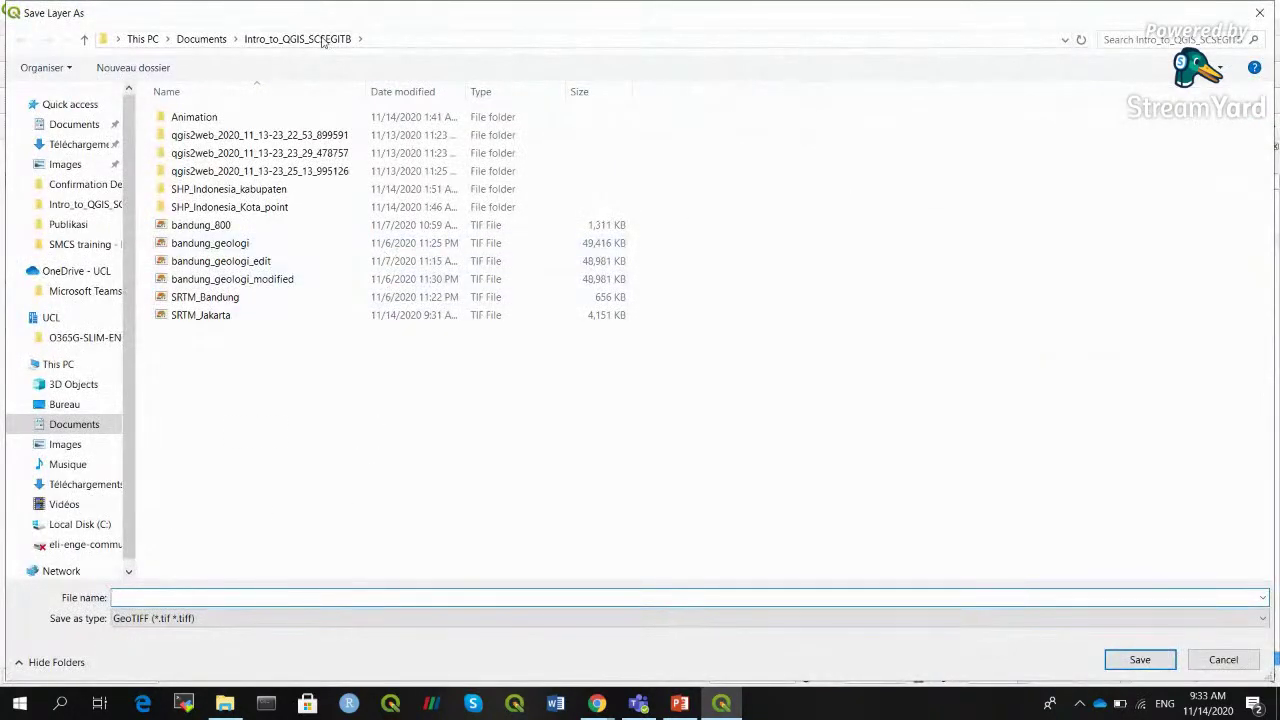
pyautogui.click(200, 315)
pyautogui.click(220, 598)
pyautogui.click(224, 598)
pyautogui.write('_v2')
pyautogui.press('Return')
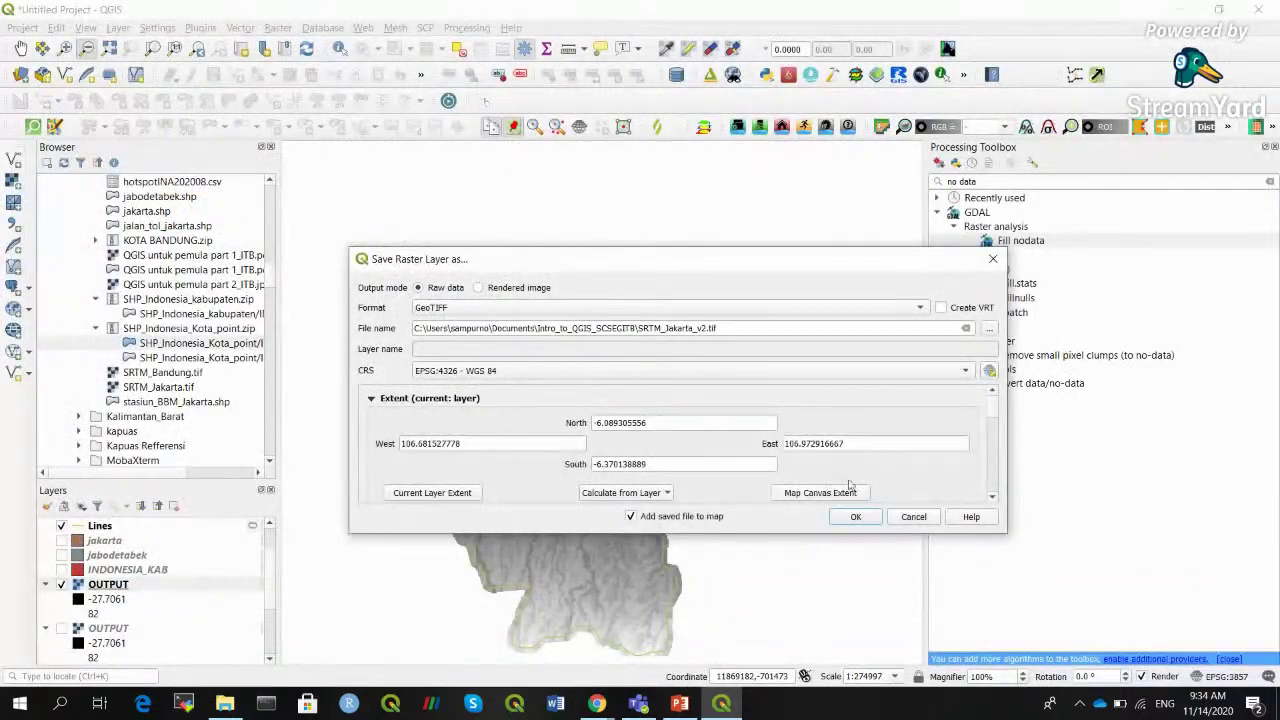
pyautogui.click(855, 516)
# Remove the two temporary filled OUTPUT layers between SRTM_Jakarta_v2 and SRTM_Jakarta from the project
pyautogui.click(118, 630)
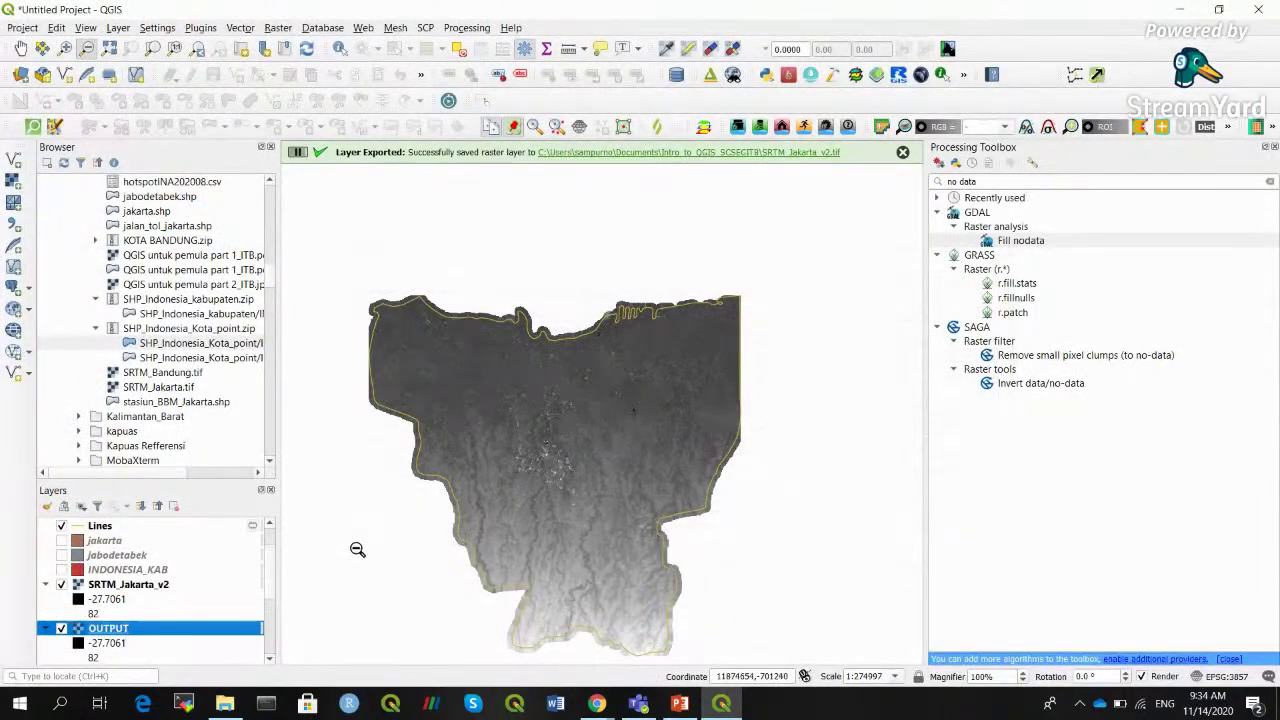
pyautogui.scroll(-2, 277, 590)
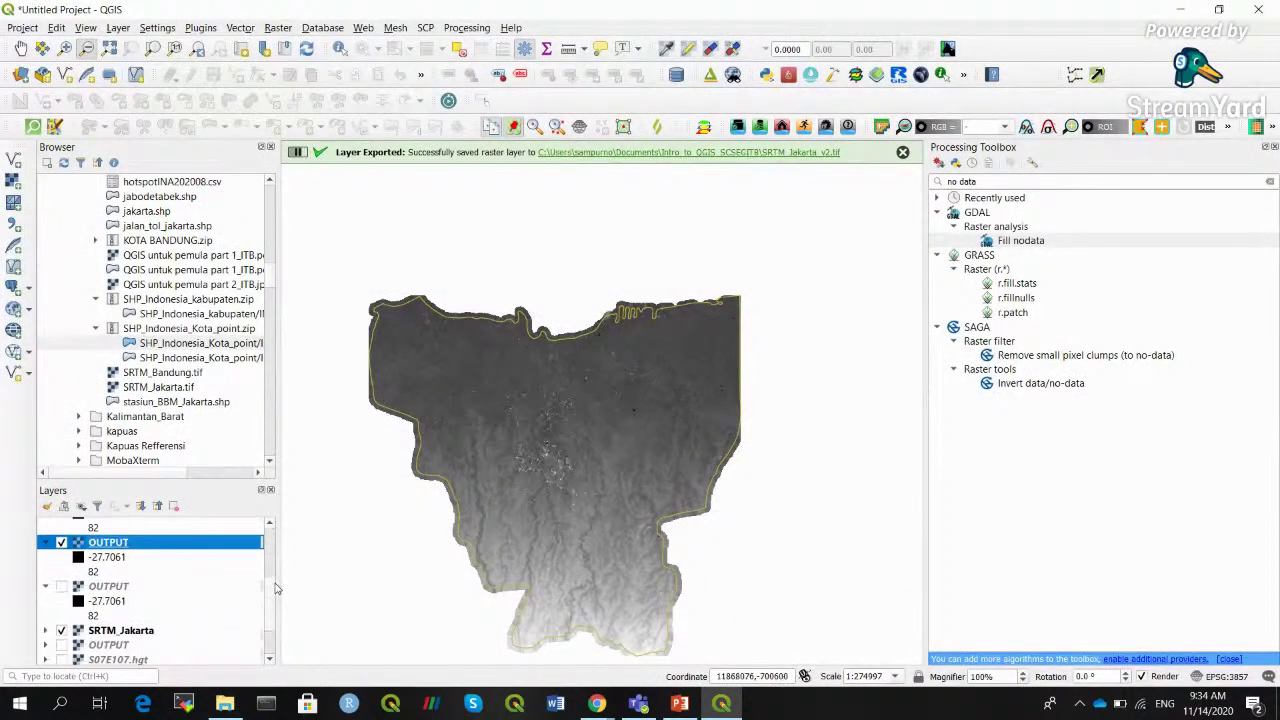
pyautogui.keyDown('ctrl'); pyautogui.click(104, 587); pyautogui.keyUp('ctrl')
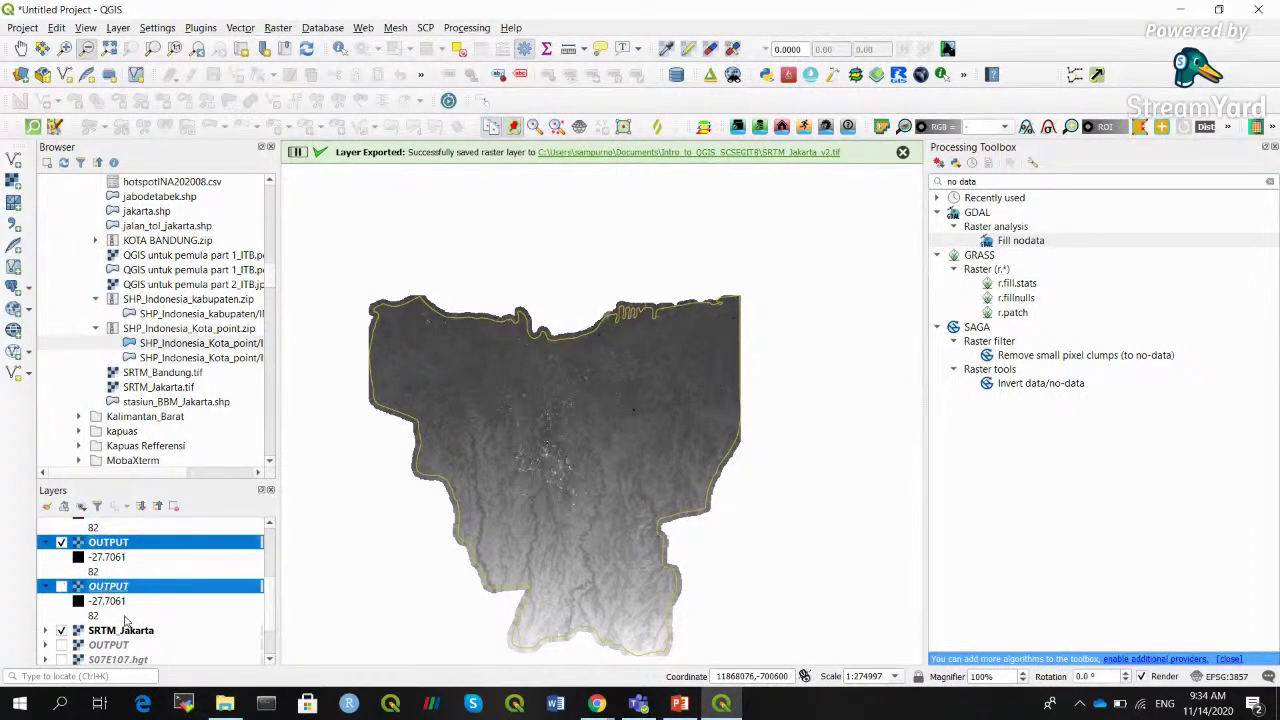
pyautogui.click(174, 506)
pyautogui.click(633, 367)
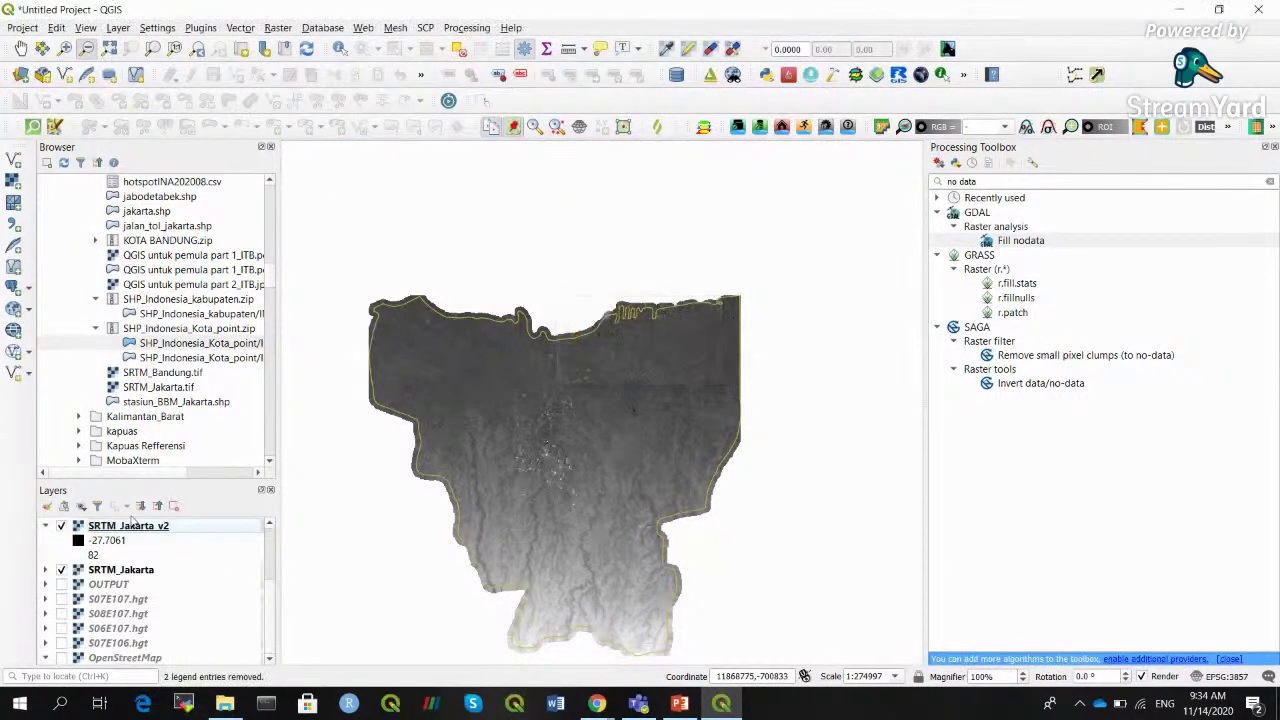
# Compare SRTM_Jakarta_v2 with the original SRTM_Jakarta by switching the filled layer off and on
pyautogui.scroll(2, 271, 590)
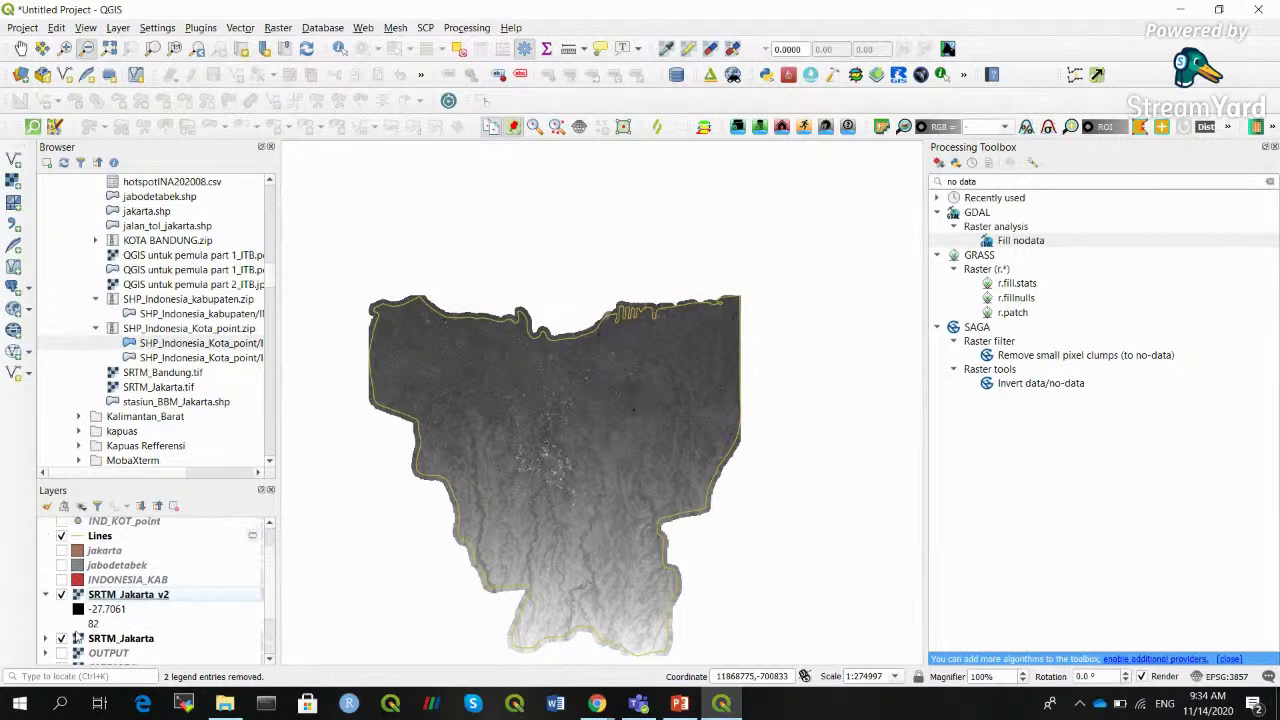
pyautogui.click(61, 595)
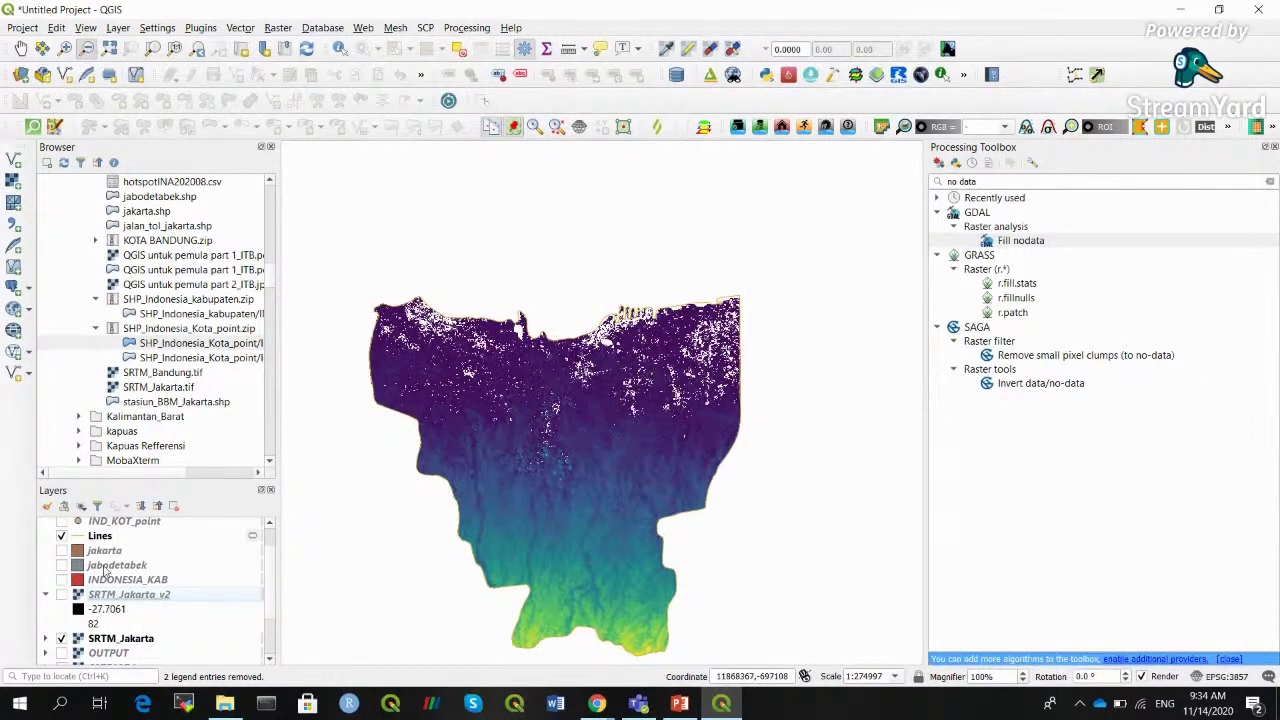
pyautogui.click(61, 595)
# Render SRTM_Jakarta_v2 as singleband pseudocolor with linear interpolation, and hide the original SRTM_Jakarta layer
pyautogui.rightClick(125, 595)
pyautogui.click(460, 415)
pyautogui.click(440, 74)
pyautogui.click(427, 90)
pyautogui.click(586, 614)
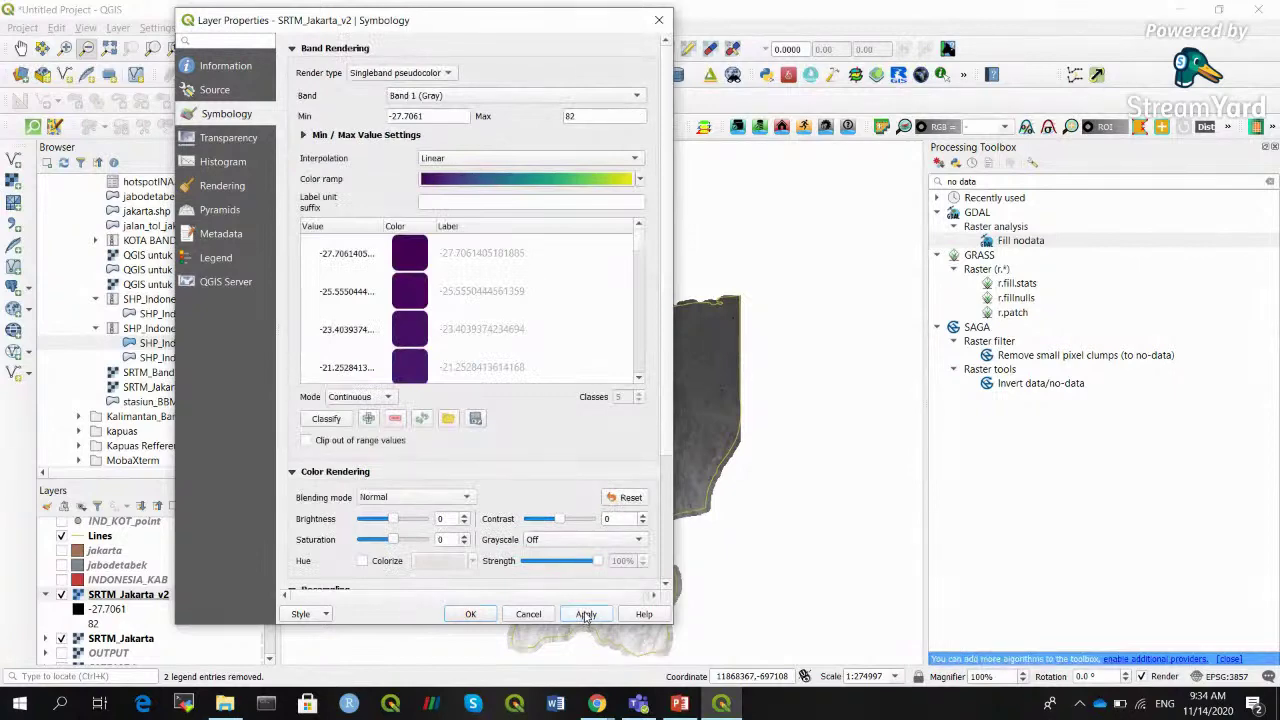
pyautogui.click(469, 614)
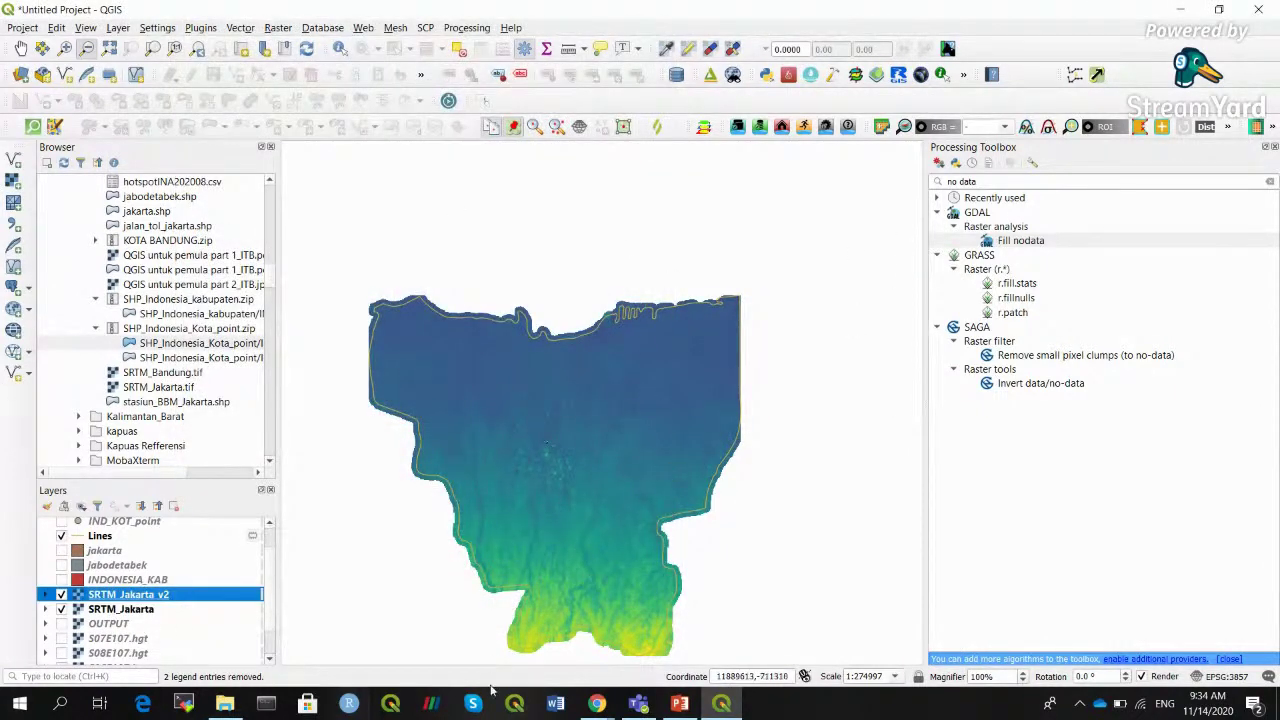
pyautogui.click(62, 609)
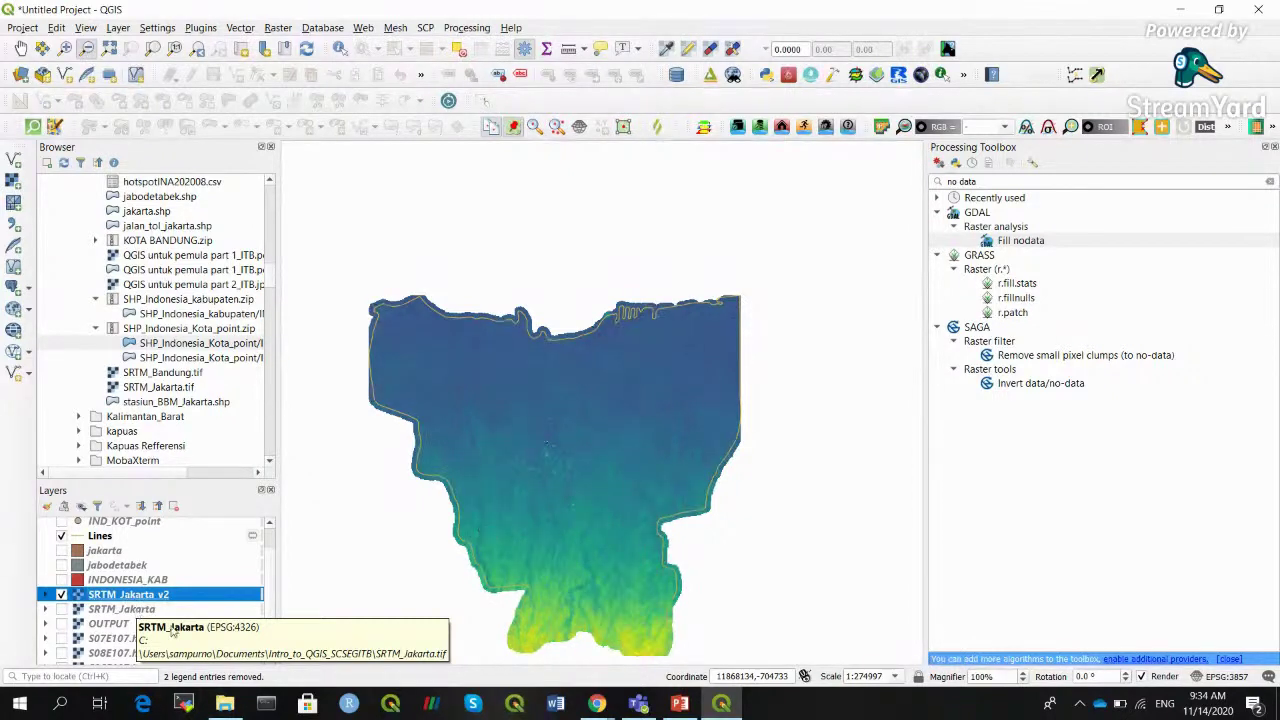
# Run the Slope analysis on Band 1 of SRTM_Jakarta_v2 with a vertical ratio of 1, saving to a temporary file
pyautogui.click(272, 27)
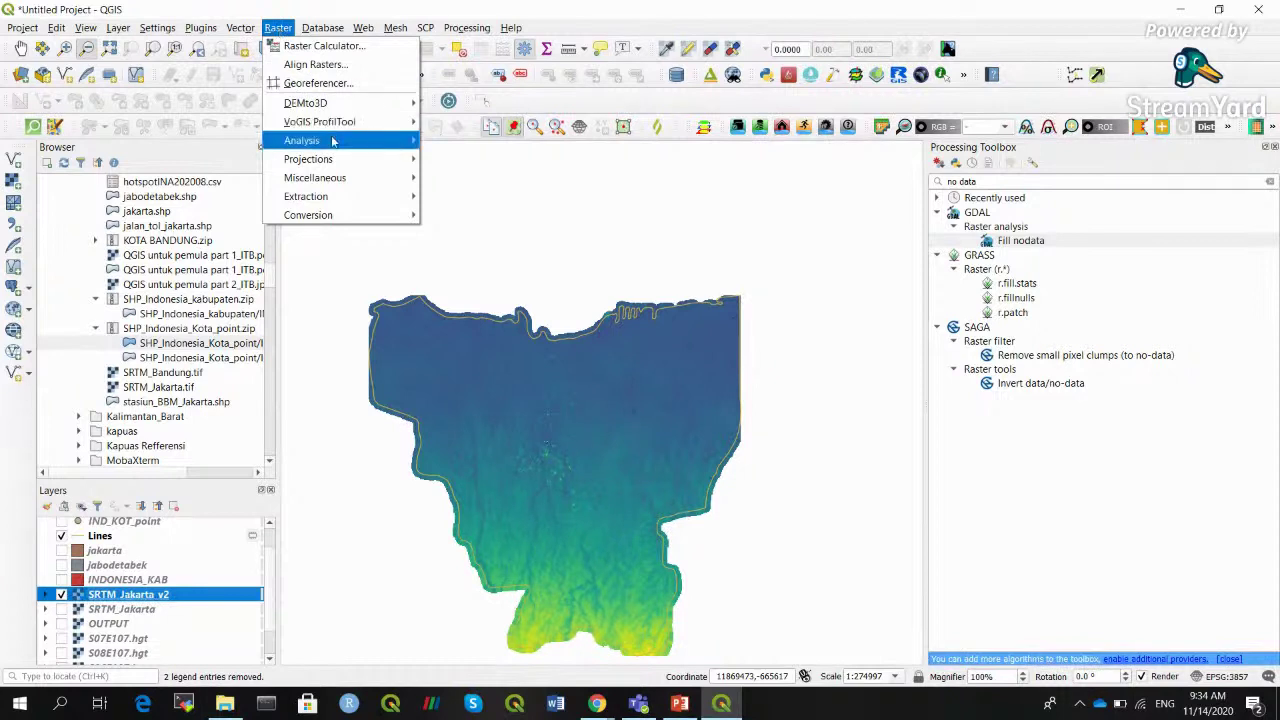
pyautogui.moveTo(333, 141)
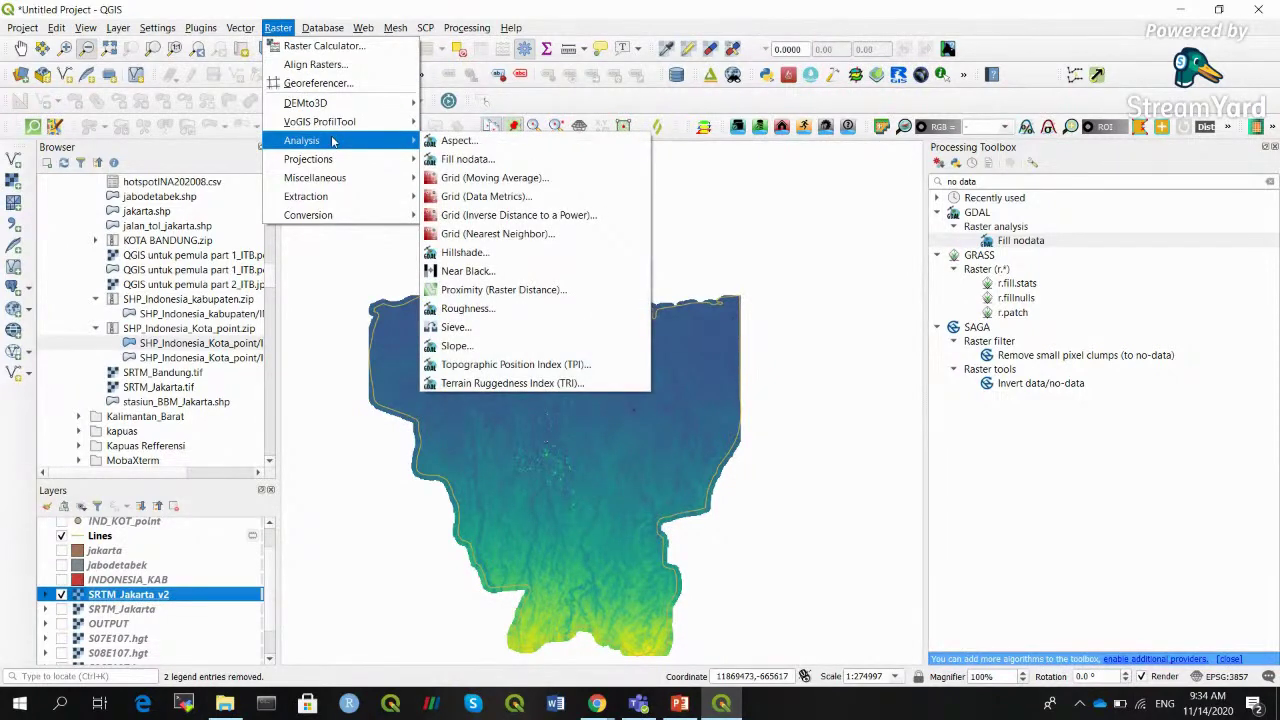
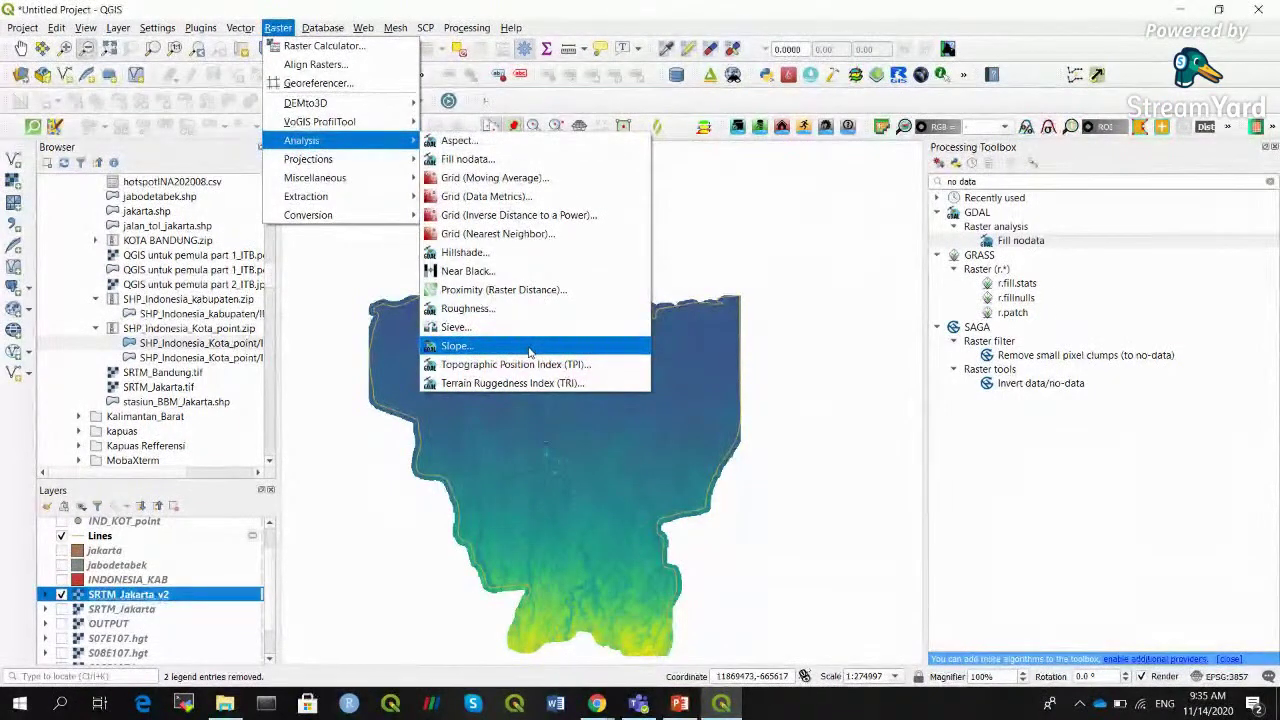
pyautogui.click(529, 348)
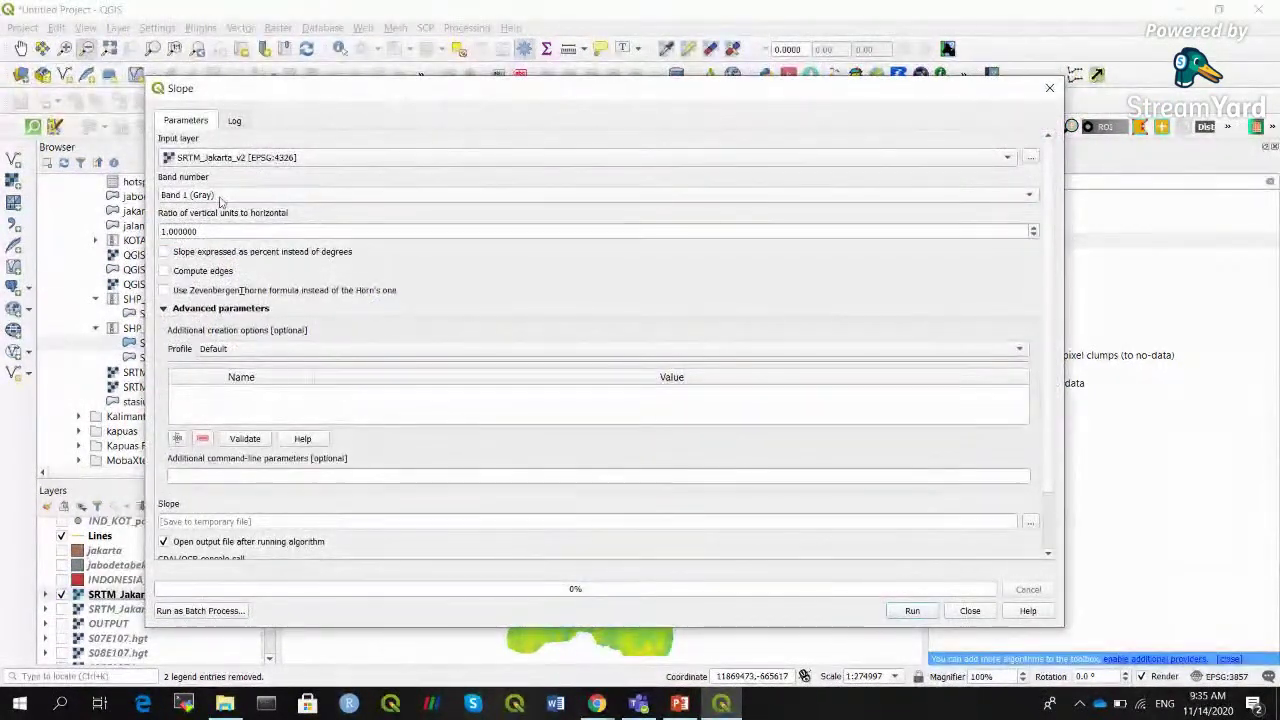
pyautogui.click(910, 609)
pyautogui.click(988, 611)
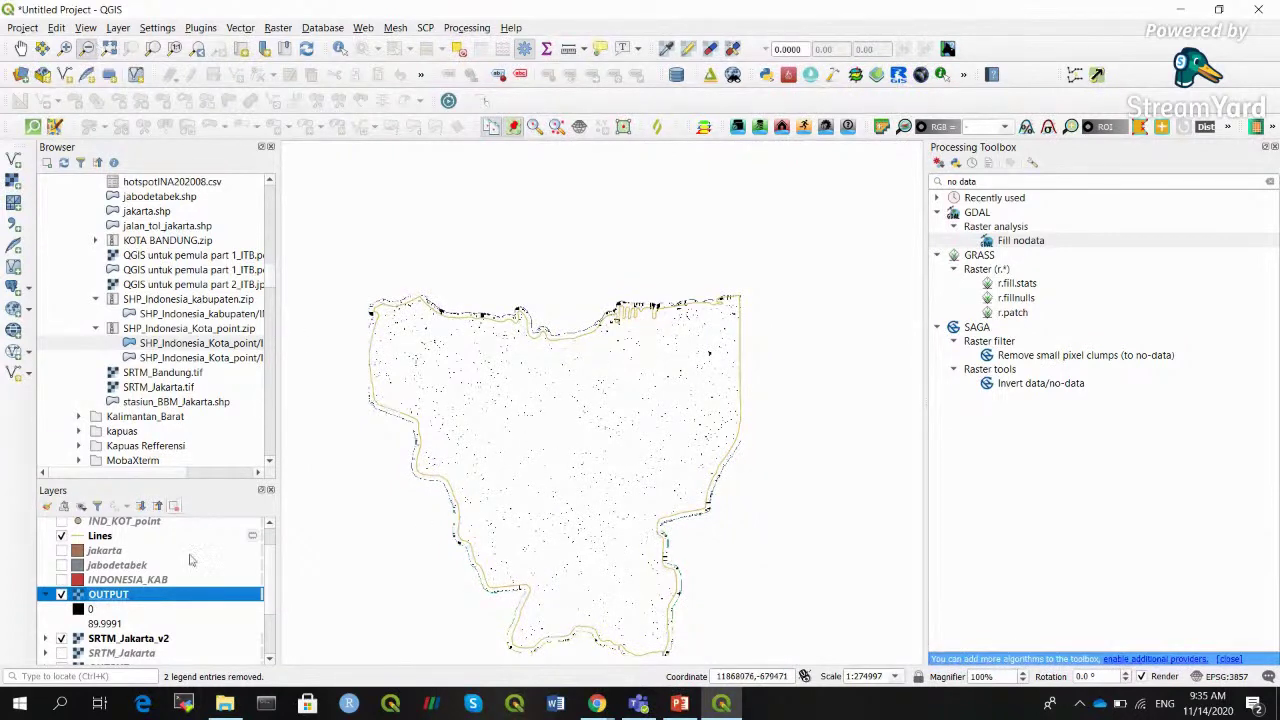
# Render the slope OUTPUT layer as singleband pseudocolor with a maximum value of 15
pyautogui.rightClick(110, 600)
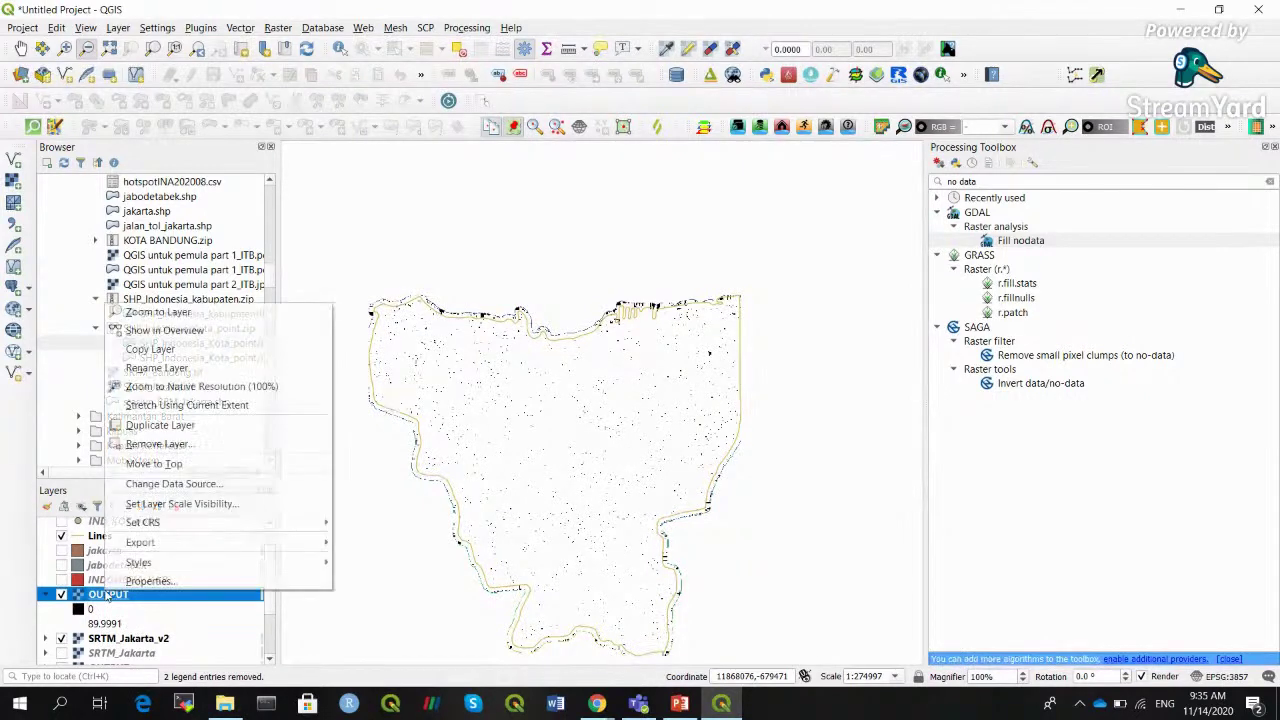
pyautogui.click(132, 585)
pyautogui.click(408, 75)
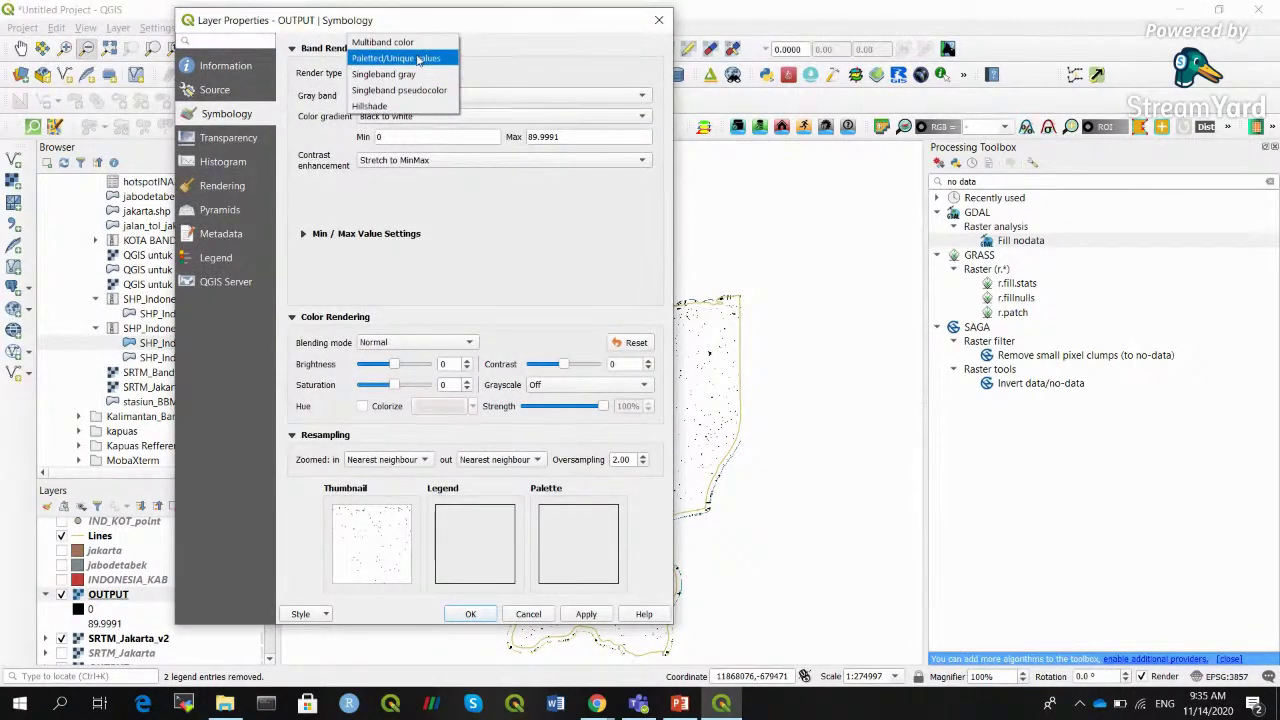
pyautogui.click(426, 96)
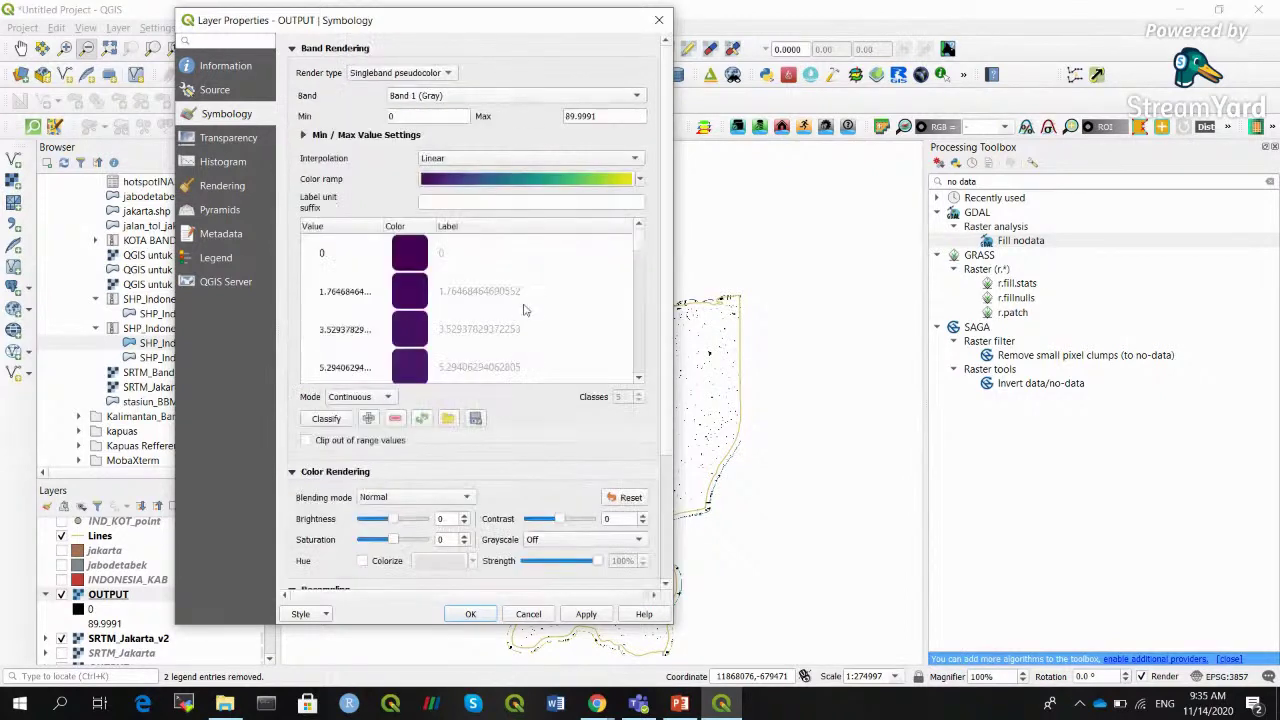
pyautogui.moveTo(614, 116); pyautogui.dragTo(491, 121)
pyautogui.write('15')
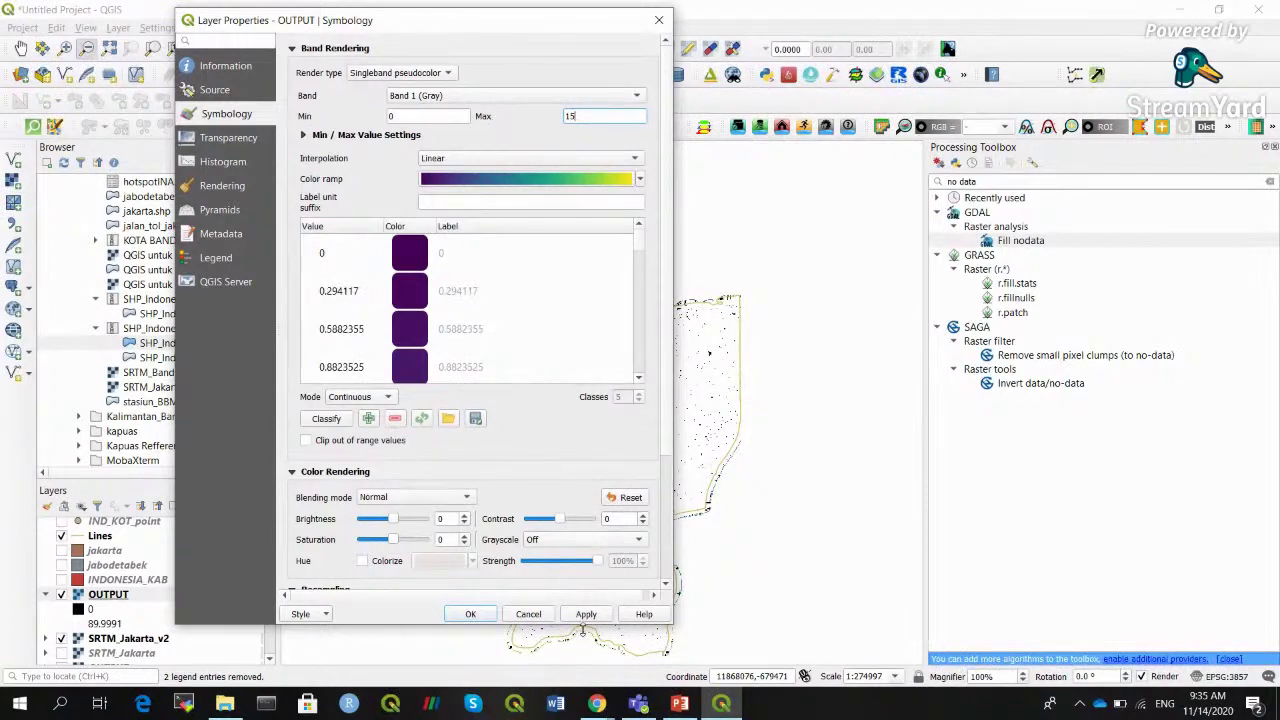
pyautogui.click(586, 615)
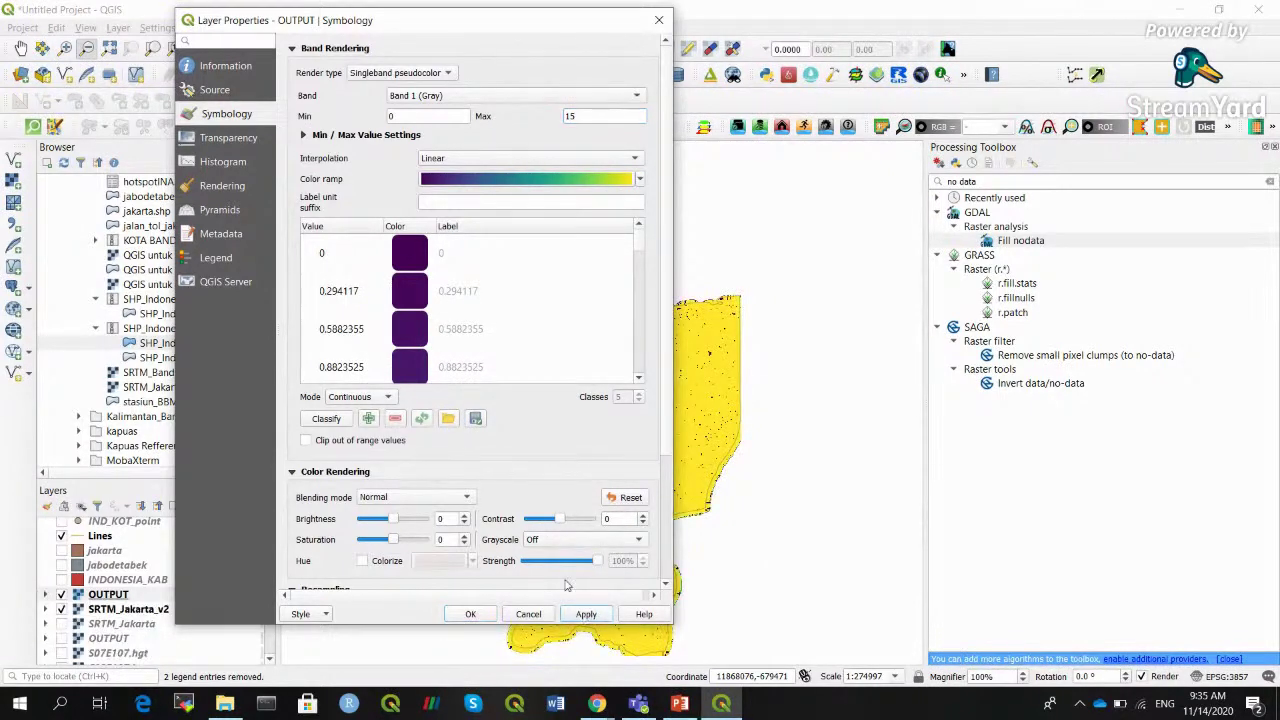
pyautogui.click(471, 613)
# Set the maximum value of the Jakarta slope layer's pseudocolor rendering to 2
pyautogui.click(46, 594)
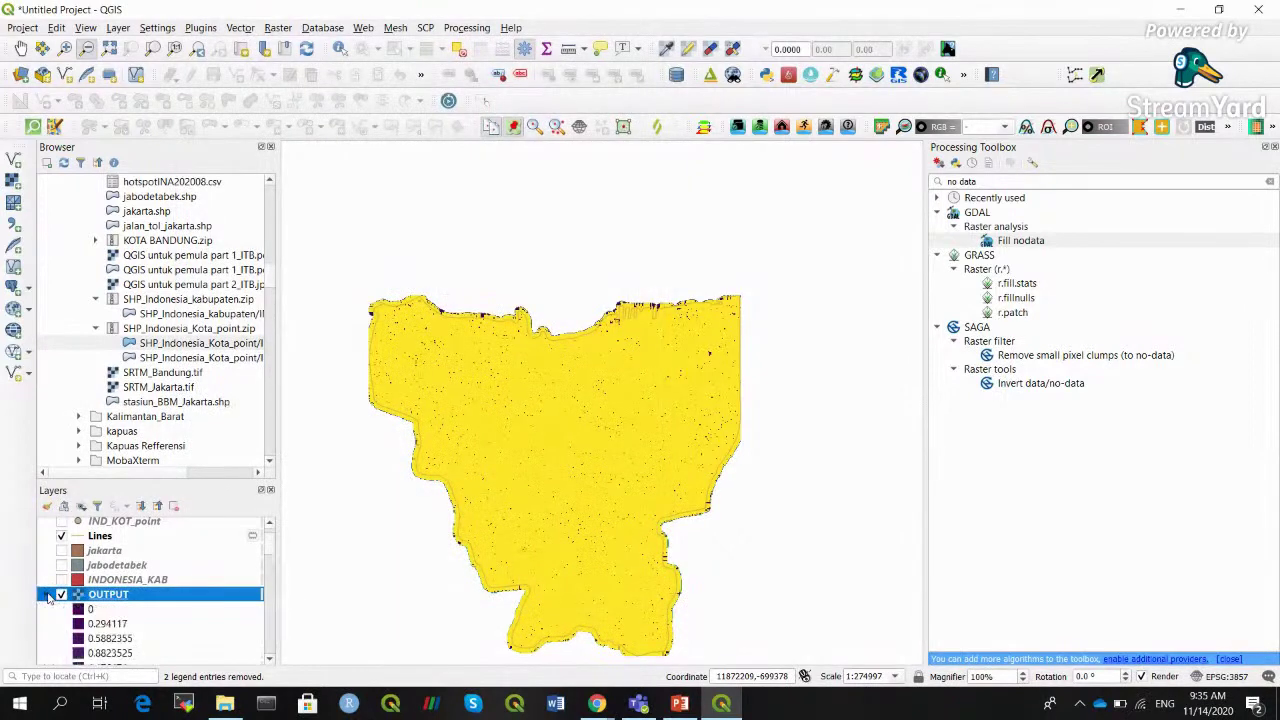
pyautogui.scroll(-4, 266, 541)
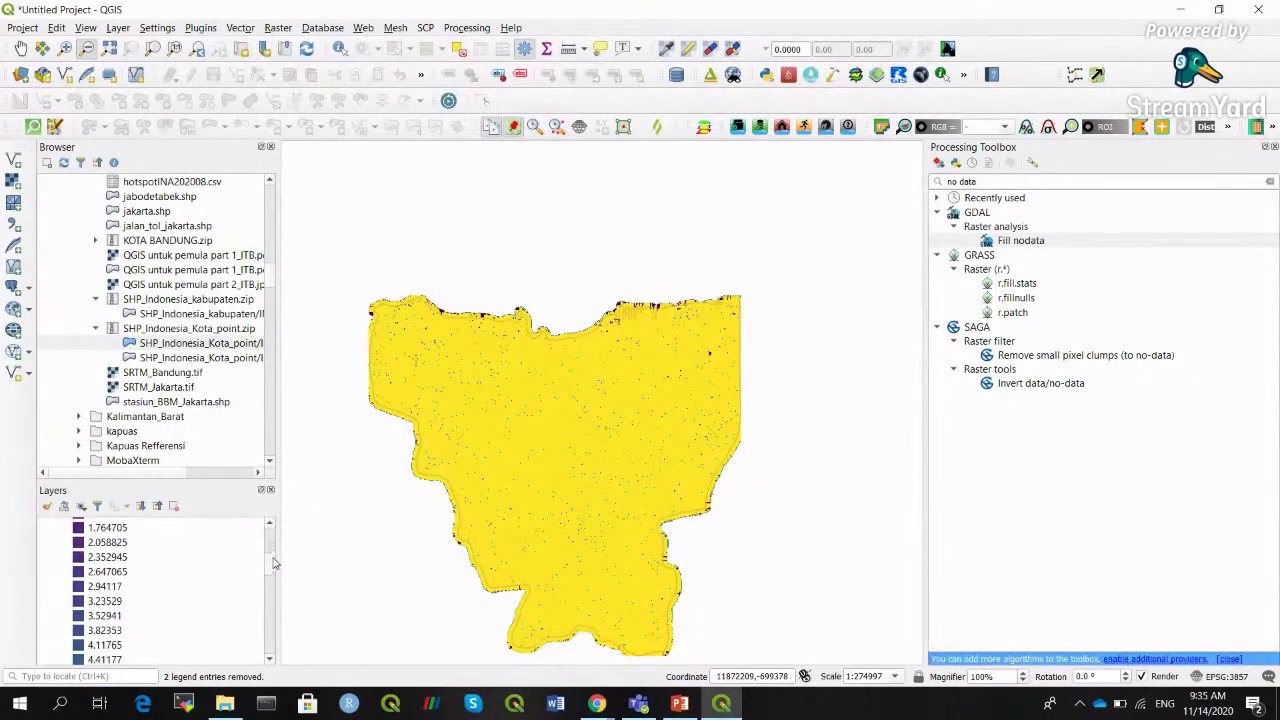
pyautogui.scroll(4, 270, 560)
pyautogui.rightClick(92, 630)
pyautogui.click(146, 618)
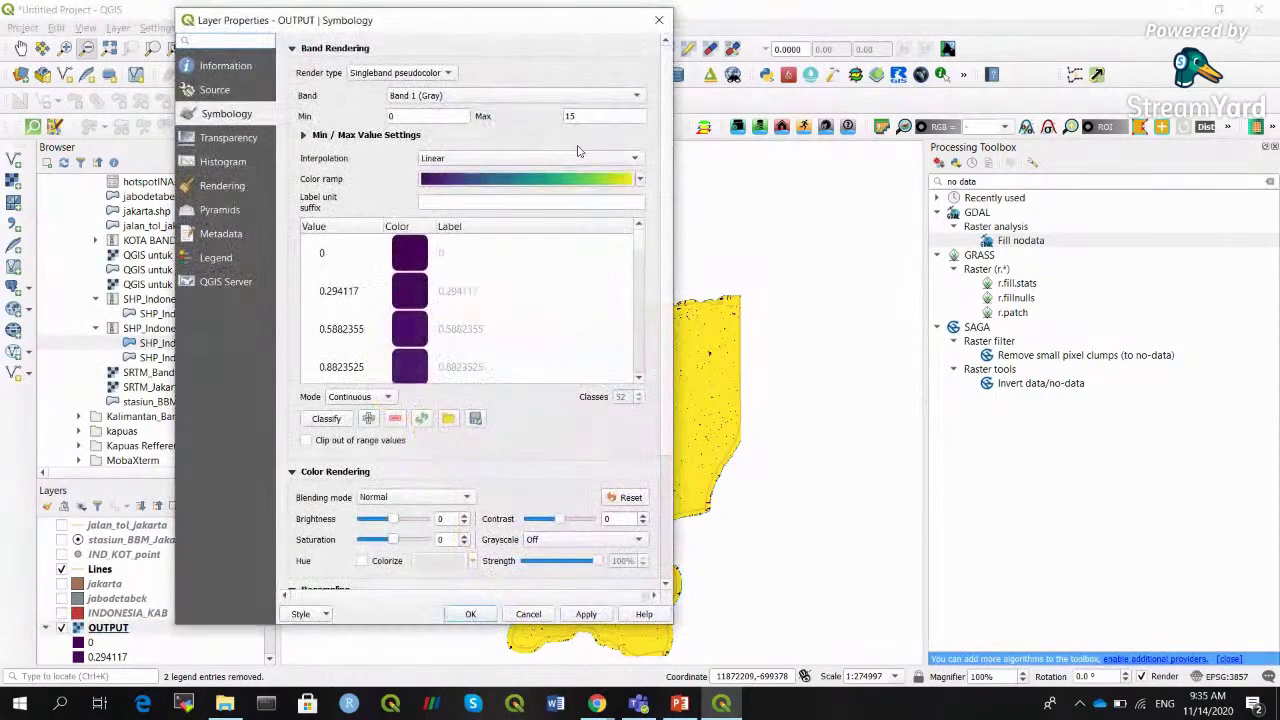
pyautogui.doubleClick(580, 116)
pyautogui.write('2')
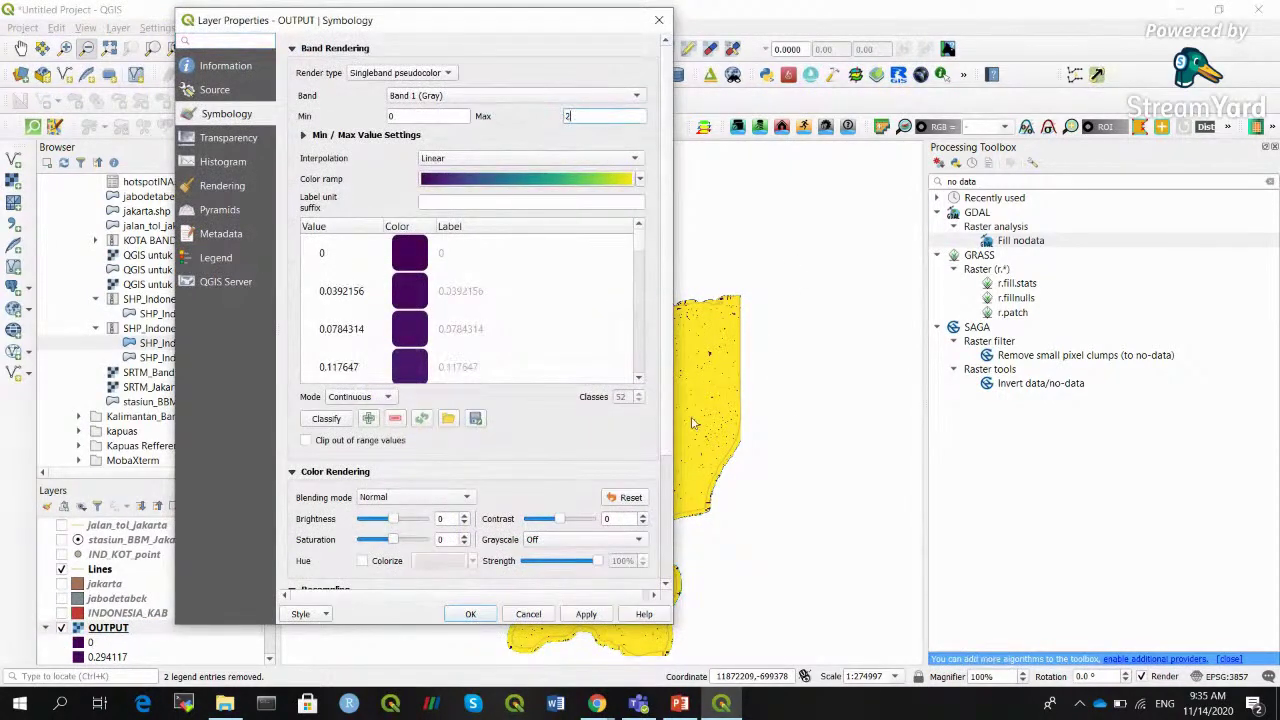
pyautogui.click(588, 617)
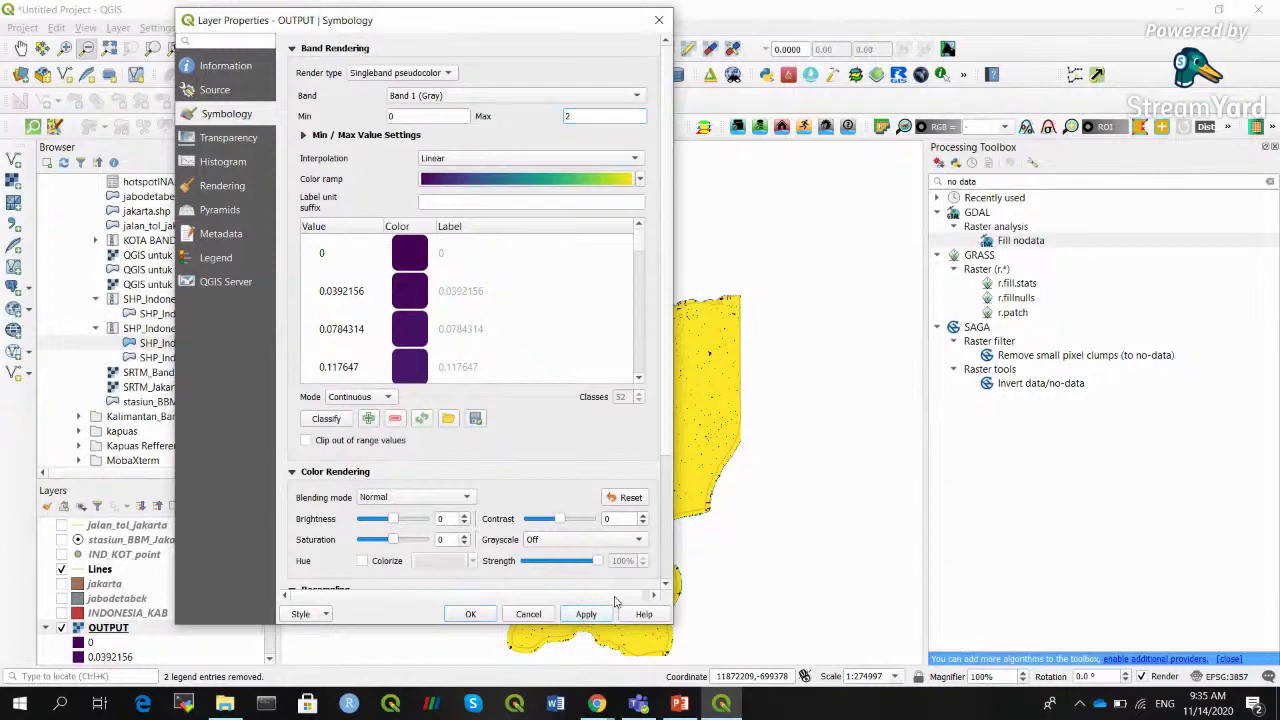
pyautogui.click(470, 614)
# Check the S06E107.hgt tile by switching it on and off, and display the S07E107.hgt tile
pyautogui.scroll(-10, 267, 545)
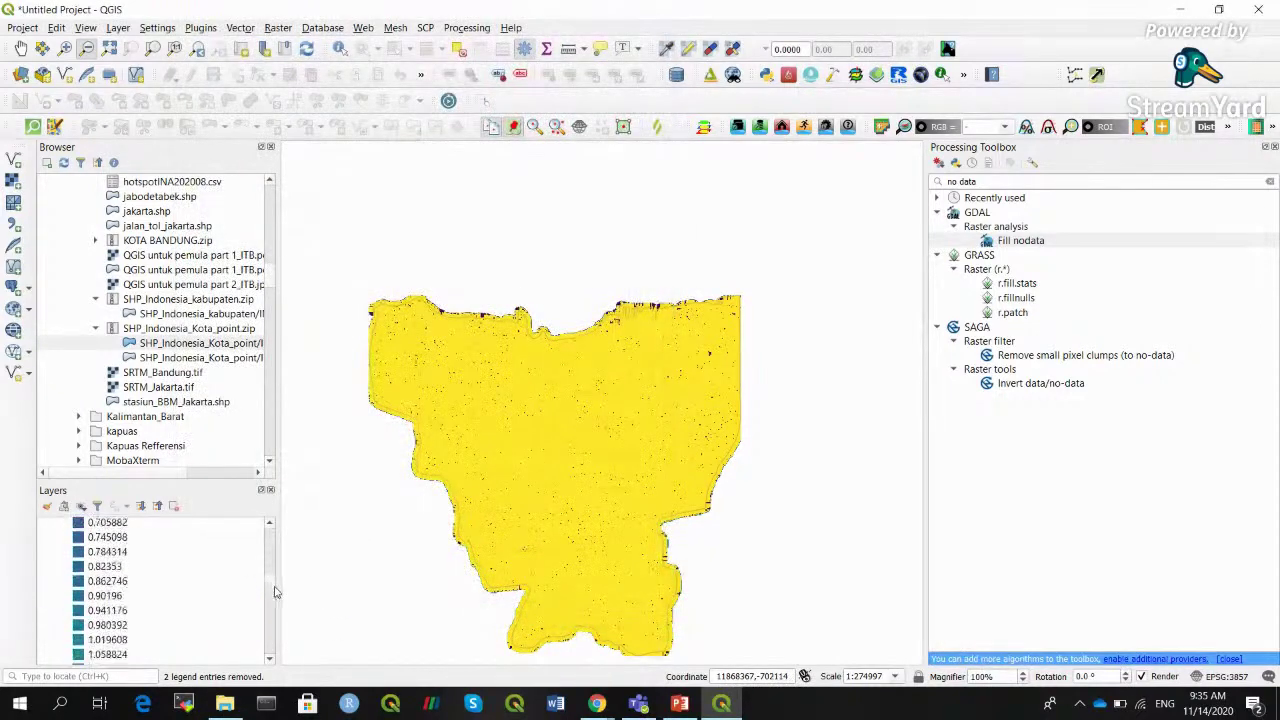
pyautogui.scroll(15, 267, 538)
pyautogui.scroll(-2, 270, 548)
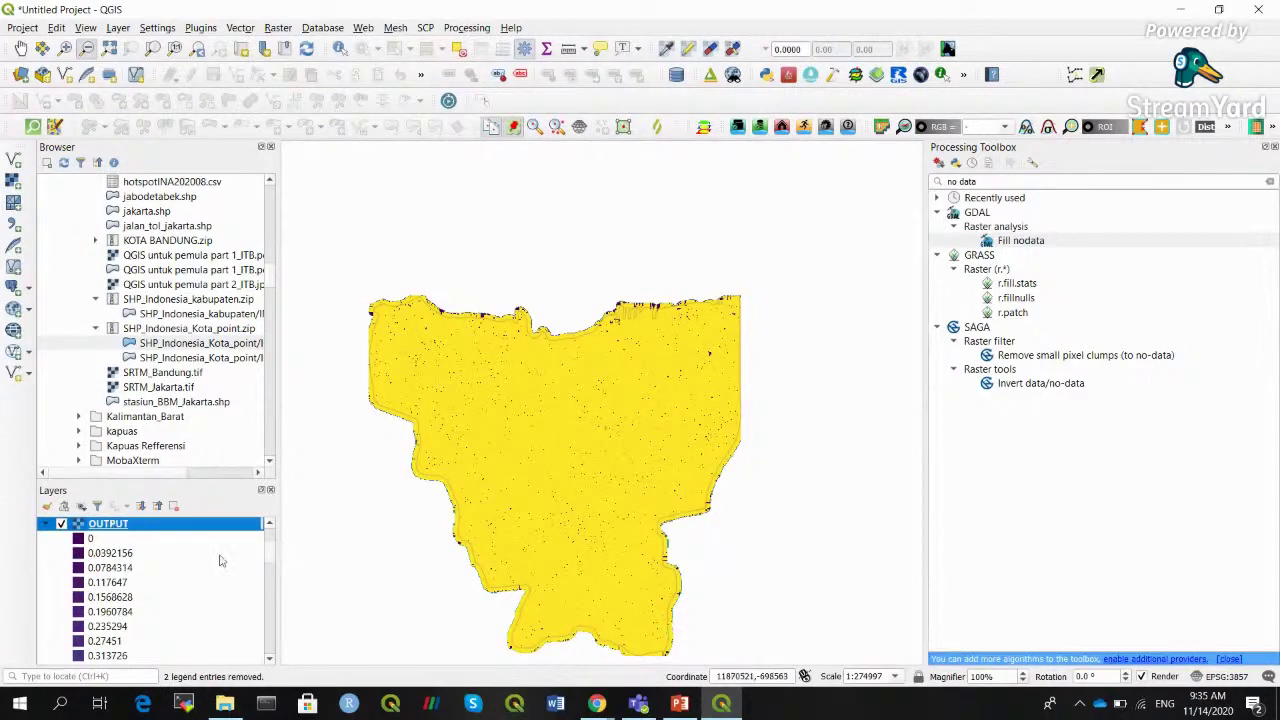
pyautogui.scroll(-15, 272, 565)
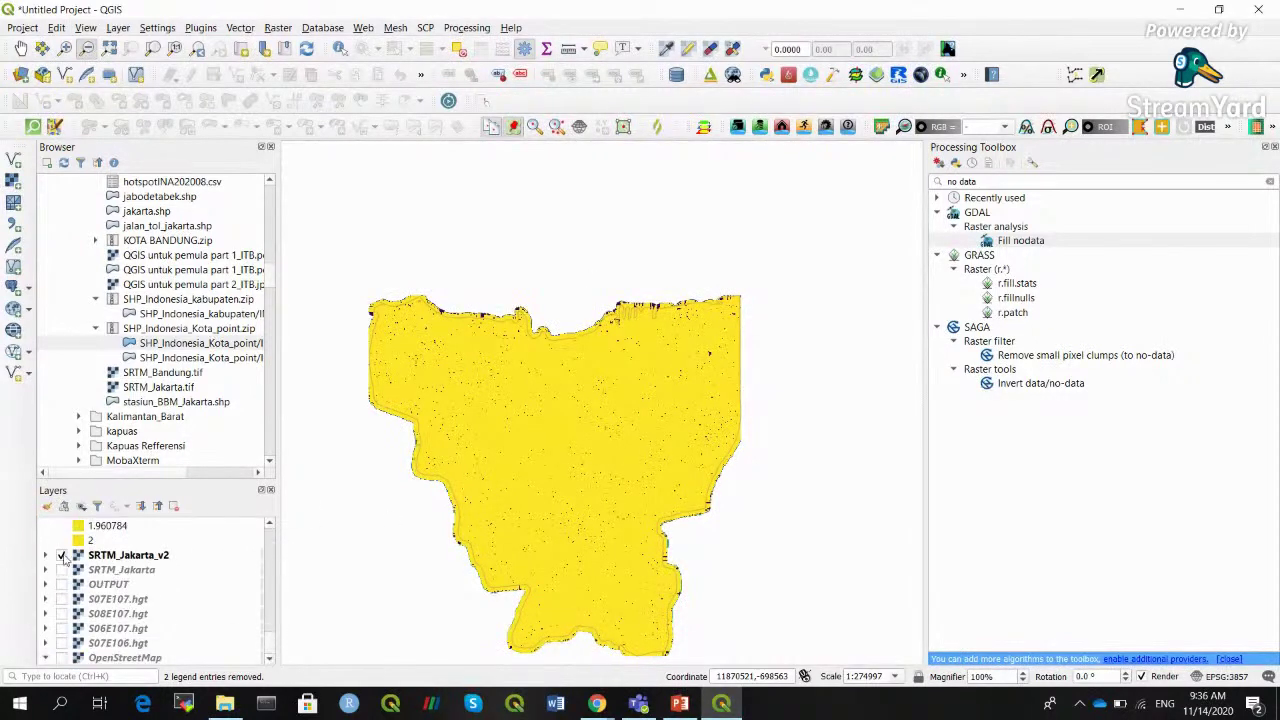
pyautogui.click(61, 628)
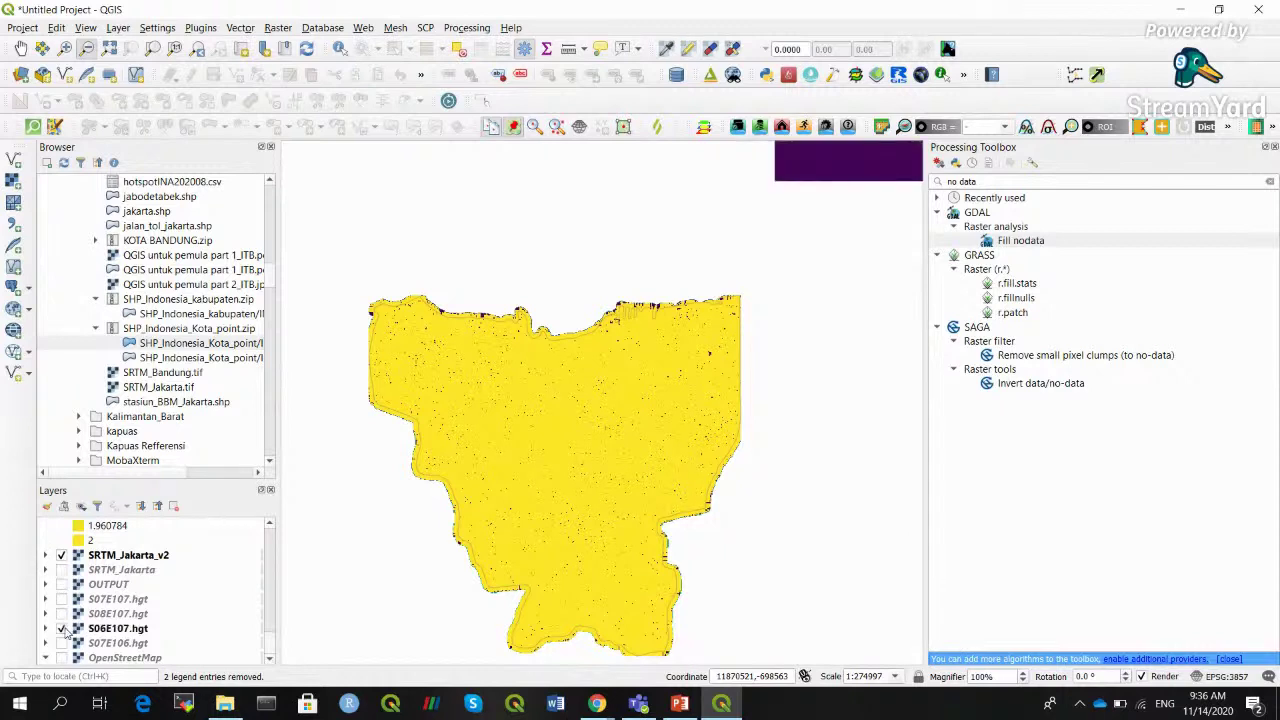
pyautogui.click(61, 628)
pyautogui.click(61, 599)
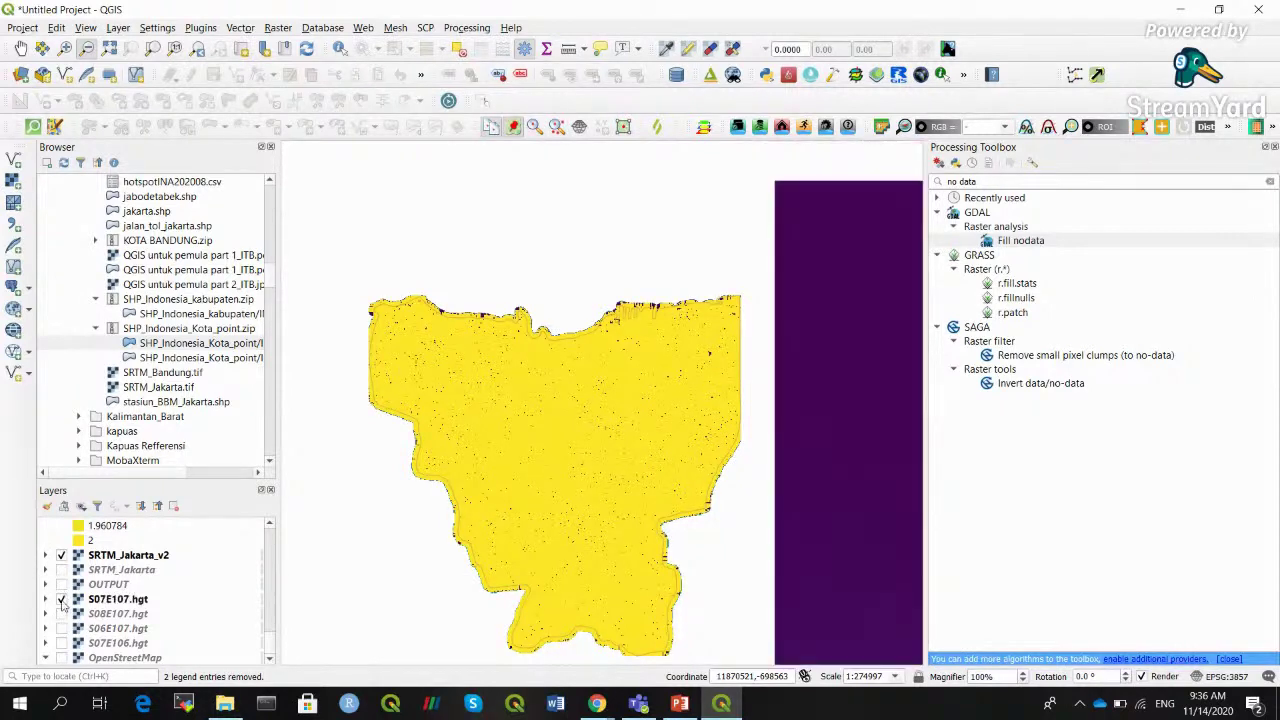
# Zoom out to view the full S07E107.hgt tile, display S08E107.hgt, and hide S07E107.hgt
pyautogui.click(87, 49)
pyautogui.click(446, 323)
pyautogui.click(866, 530)
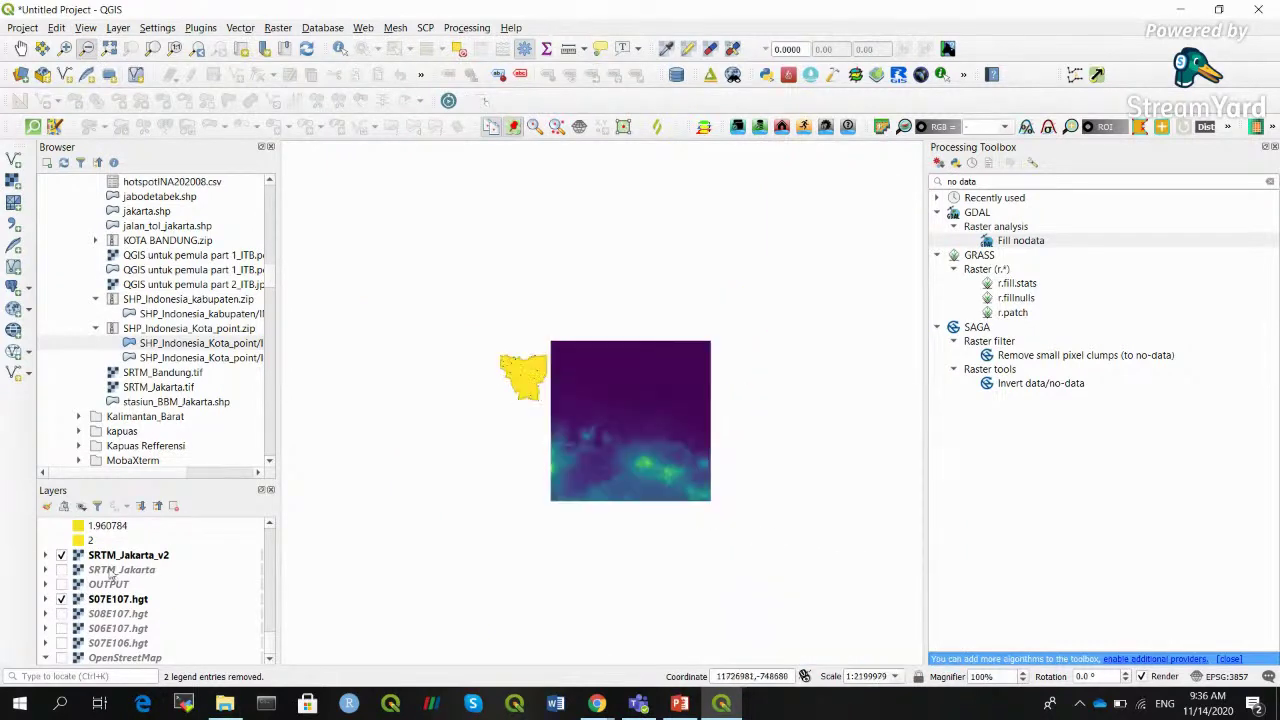
pyautogui.click(61, 614)
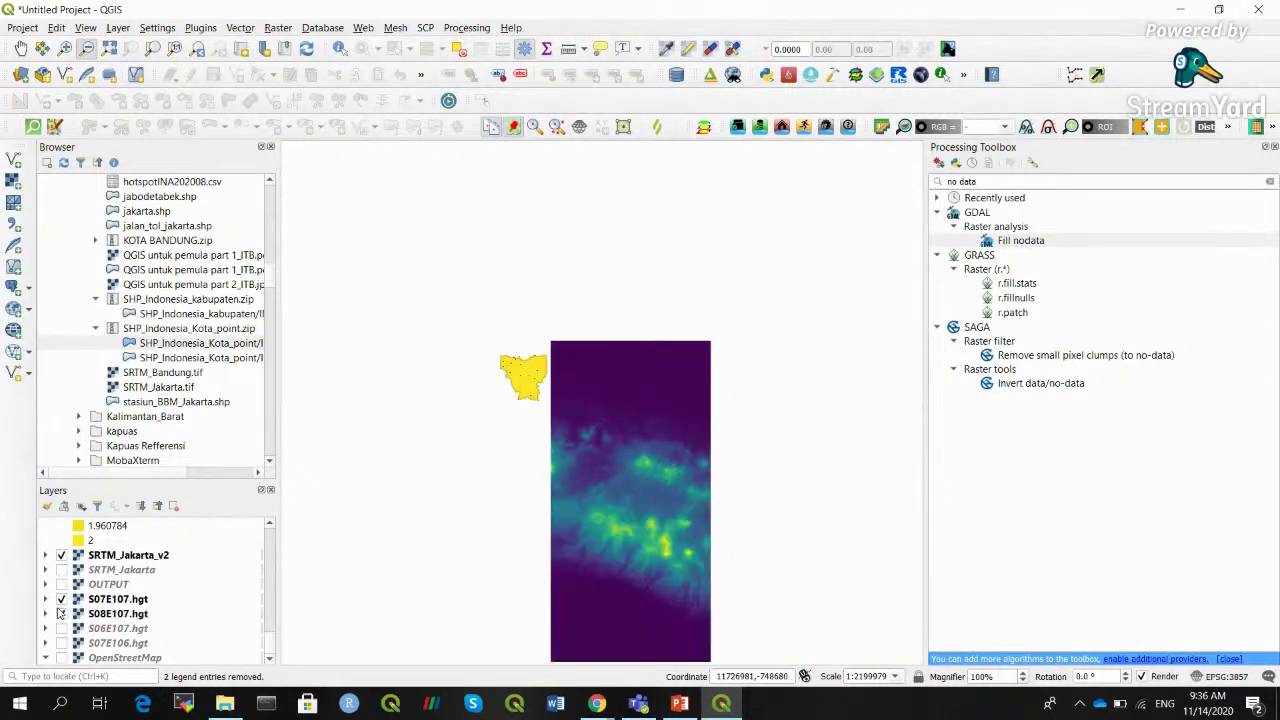
pyautogui.click(61, 599)
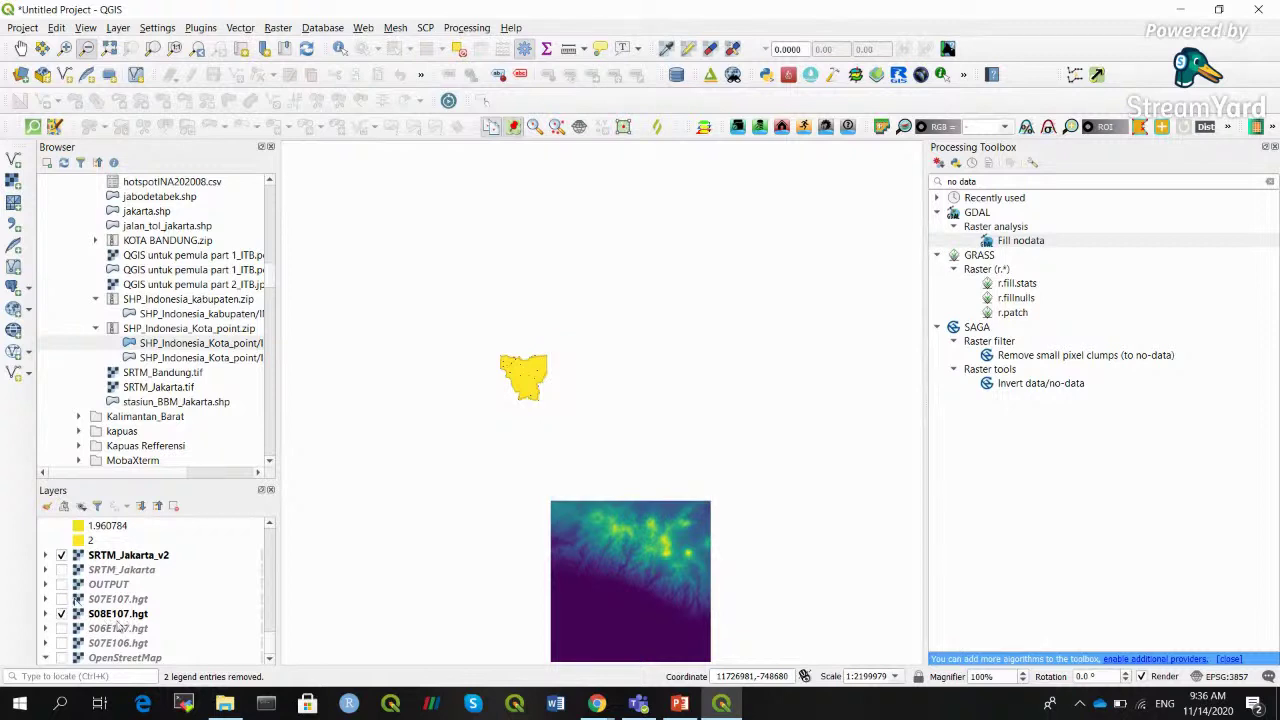
# Run the Slope analysis on Band 1 of S08E107.hgt with a vertical ratio of 1, saving to a temporary file
pyautogui.click(128, 614)
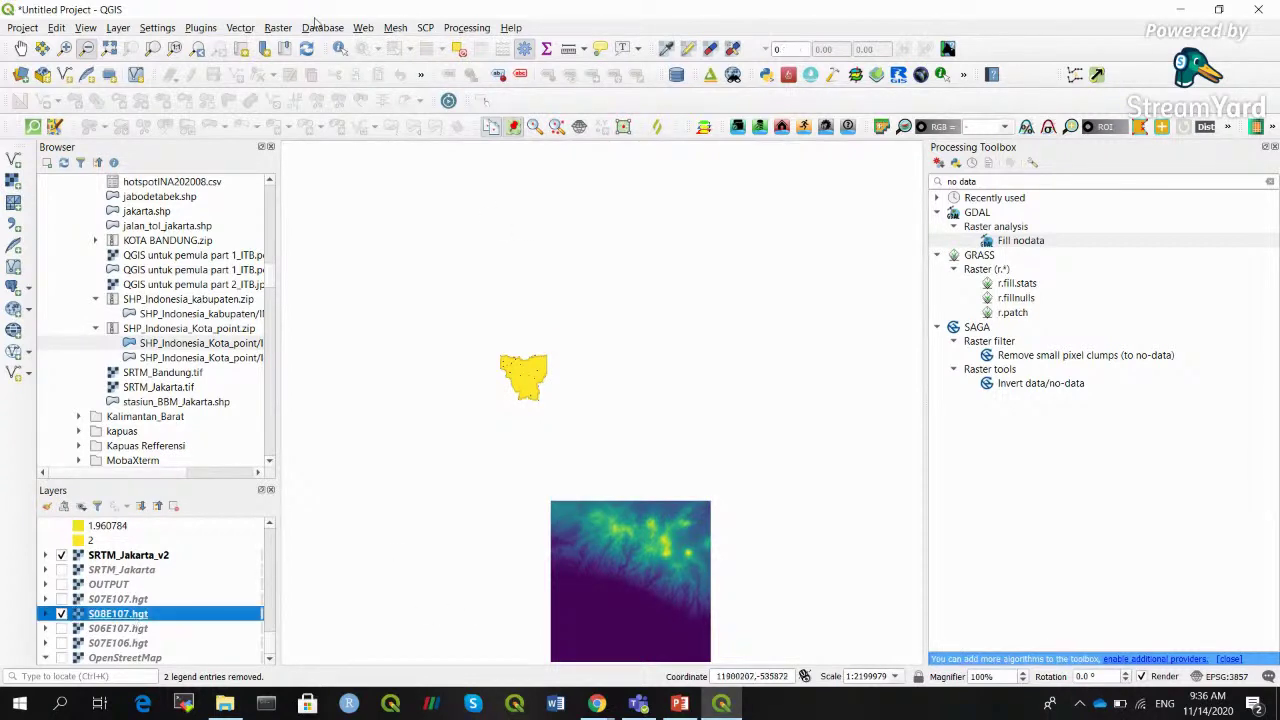
pyautogui.click(277, 28)
pyautogui.moveTo(400, 142)
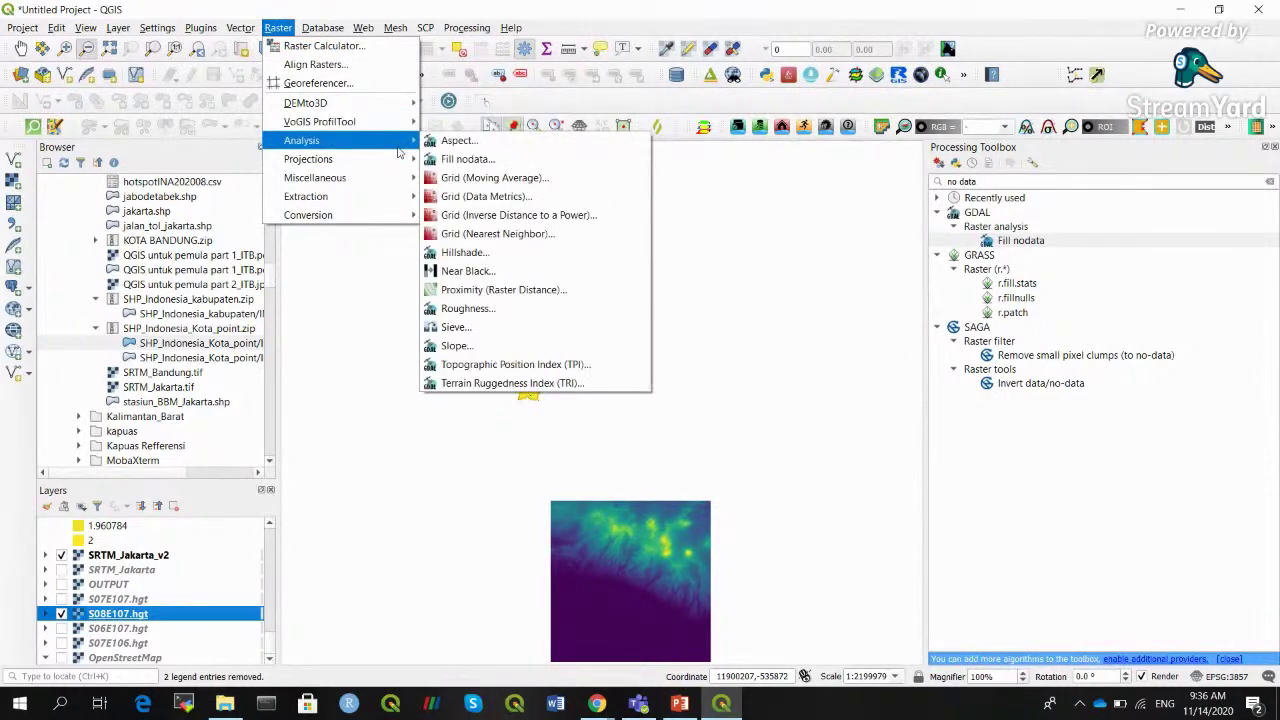
pyautogui.click(468, 346)
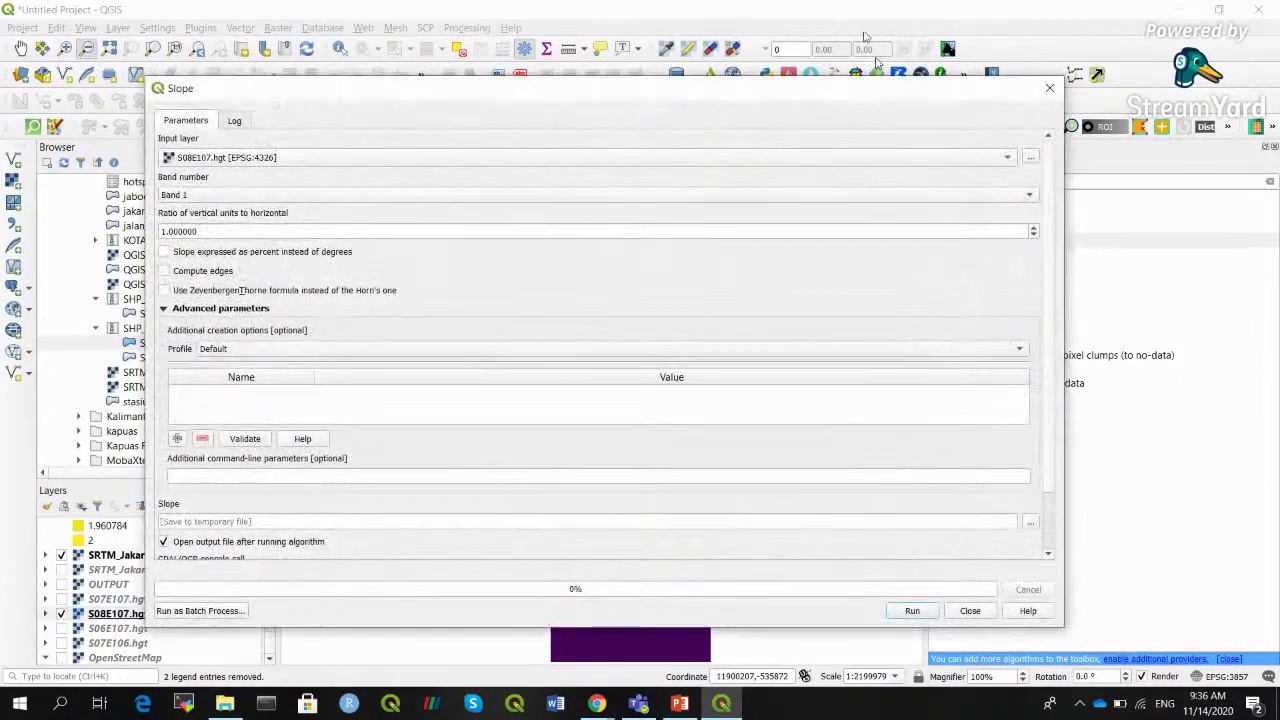
pyautogui.moveTo(412, 96); pyautogui.dragTo(541, 100)
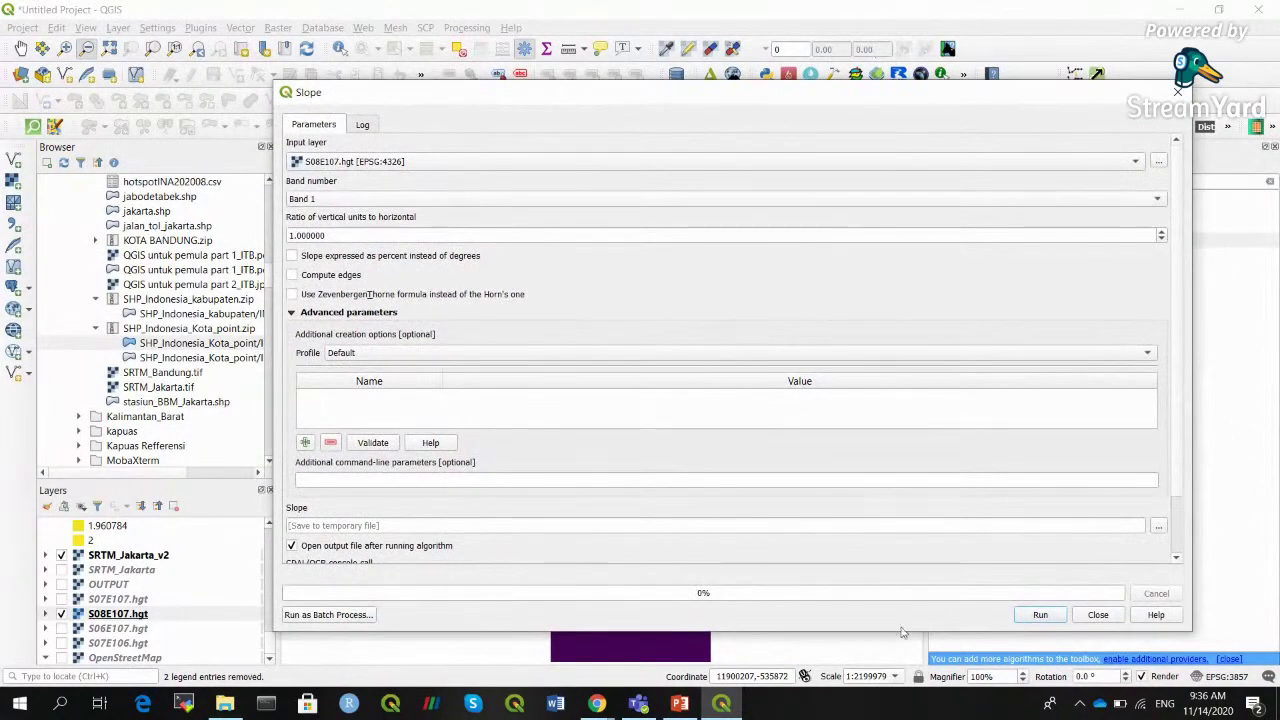
pyautogui.click(1057, 620)
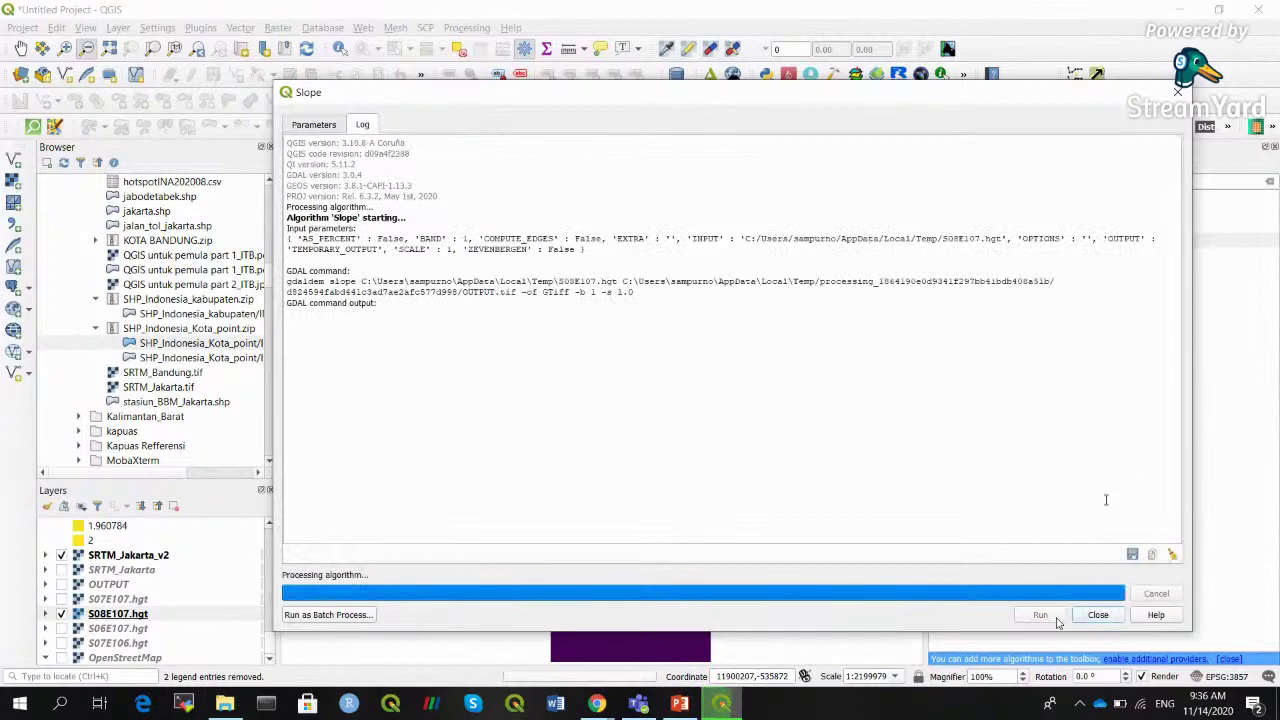
pyautogui.click(1098, 614)
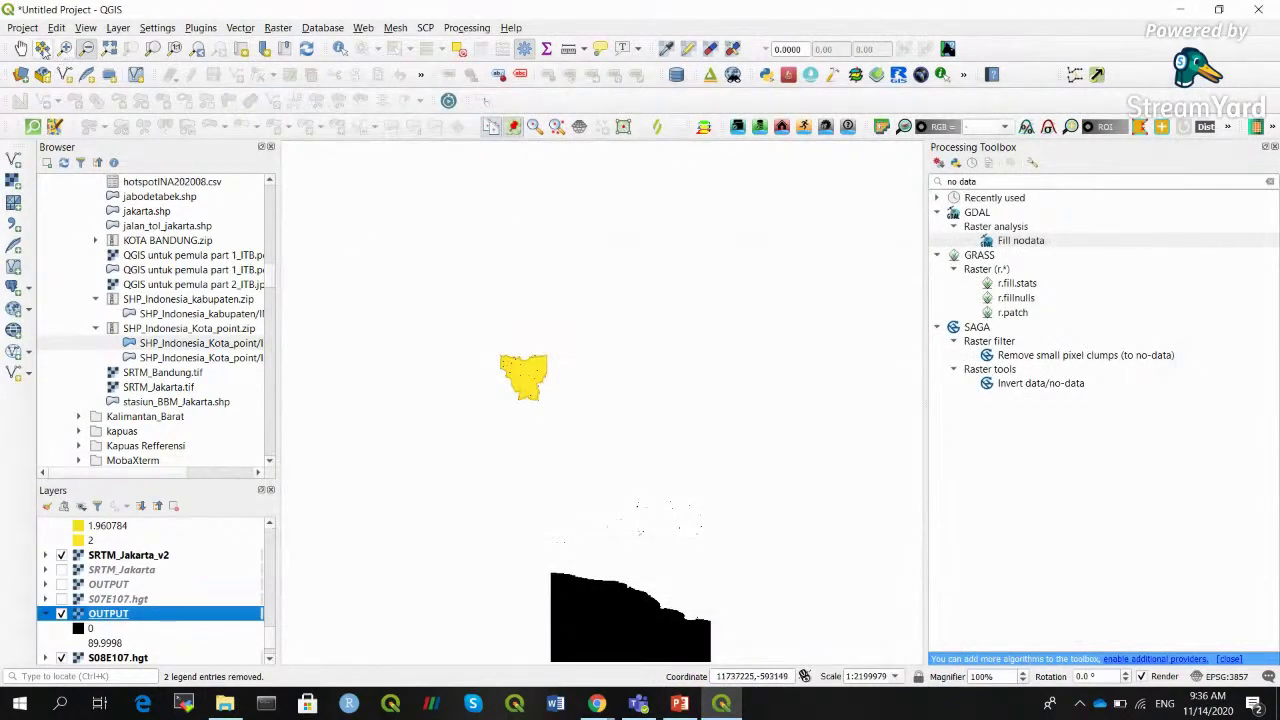
# Configure the S08E107.hgt slope layer as singleband pseudocolor in equal interval mode with 3 classes
pyautogui.click(20, 48)
pyautogui.moveTo(739, 443); pyautogui.dragTo(651, 251)
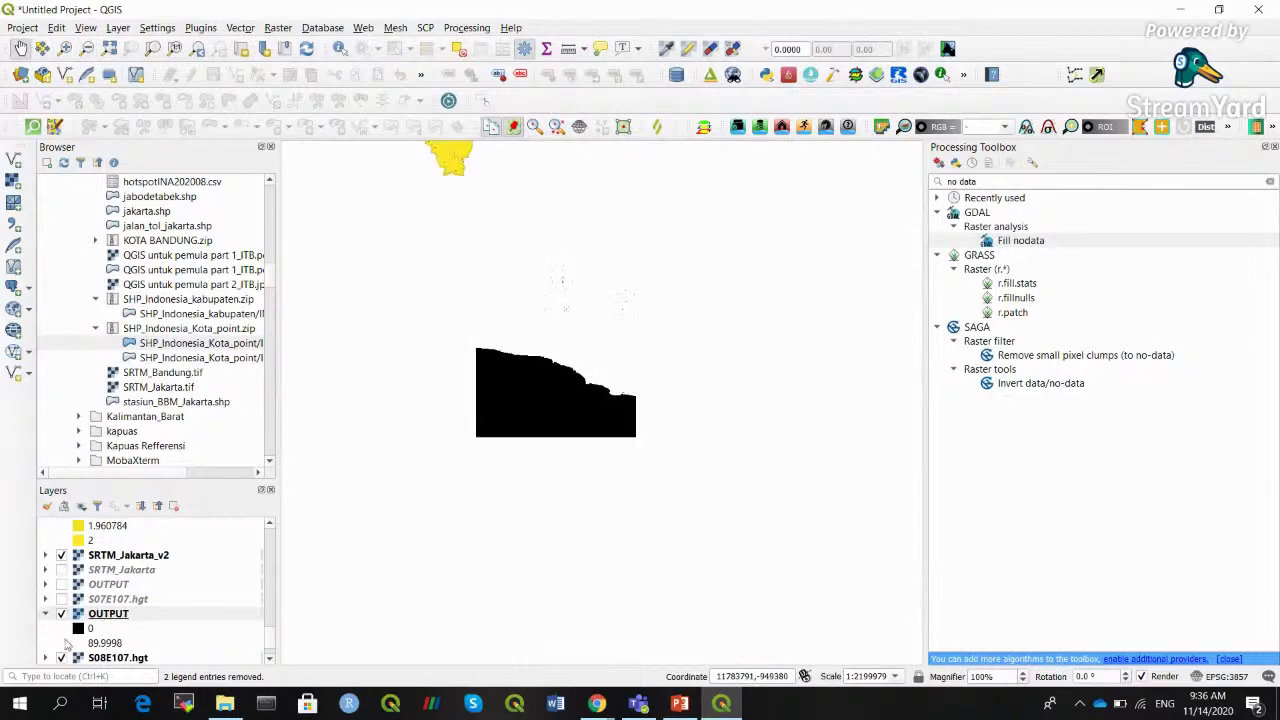
pyautogui.rightClick(106, 616)
pyautogui.click(140, 600)
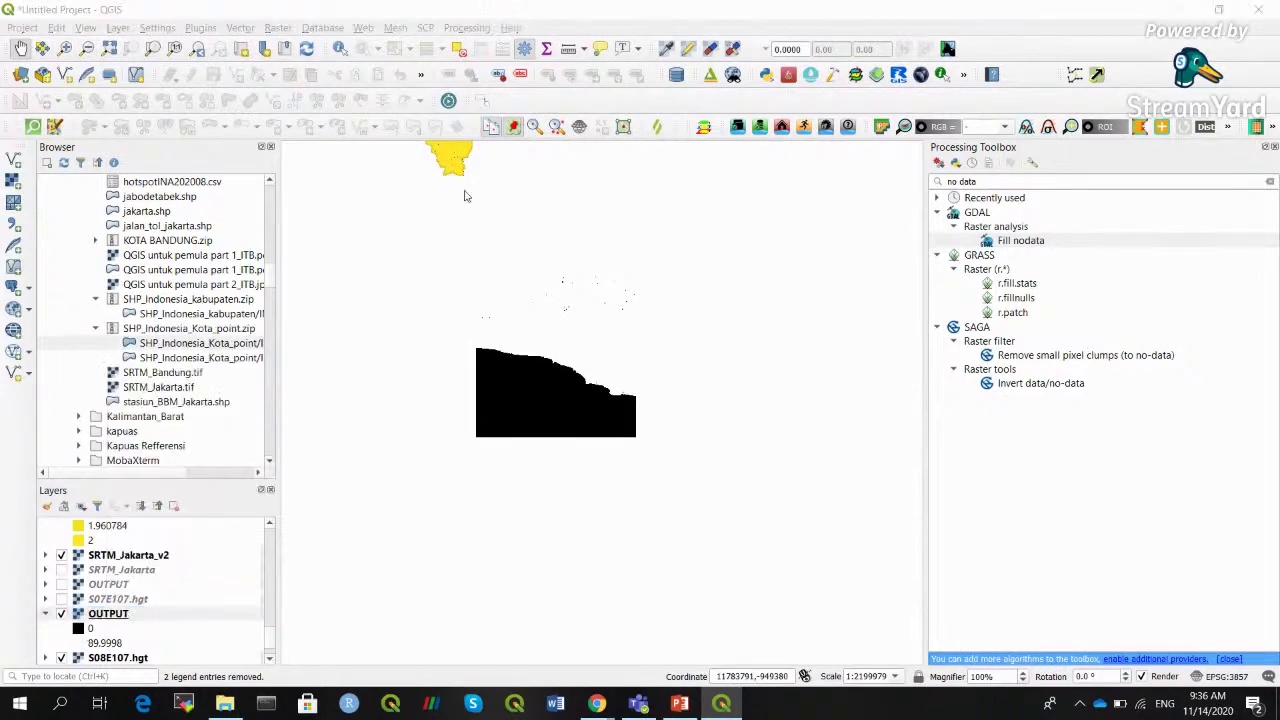
pyautogui.click(430, 74)
pyautogui.click(430, 87)
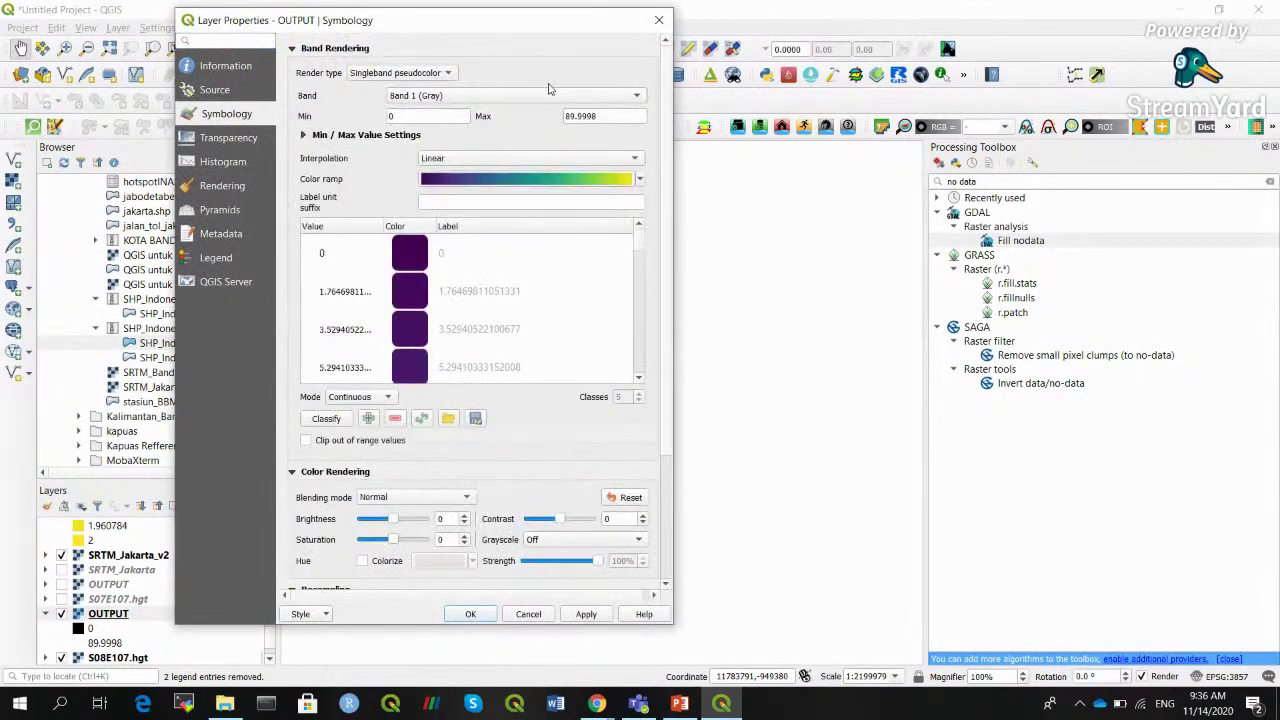
pyautogui.click(360, 397)
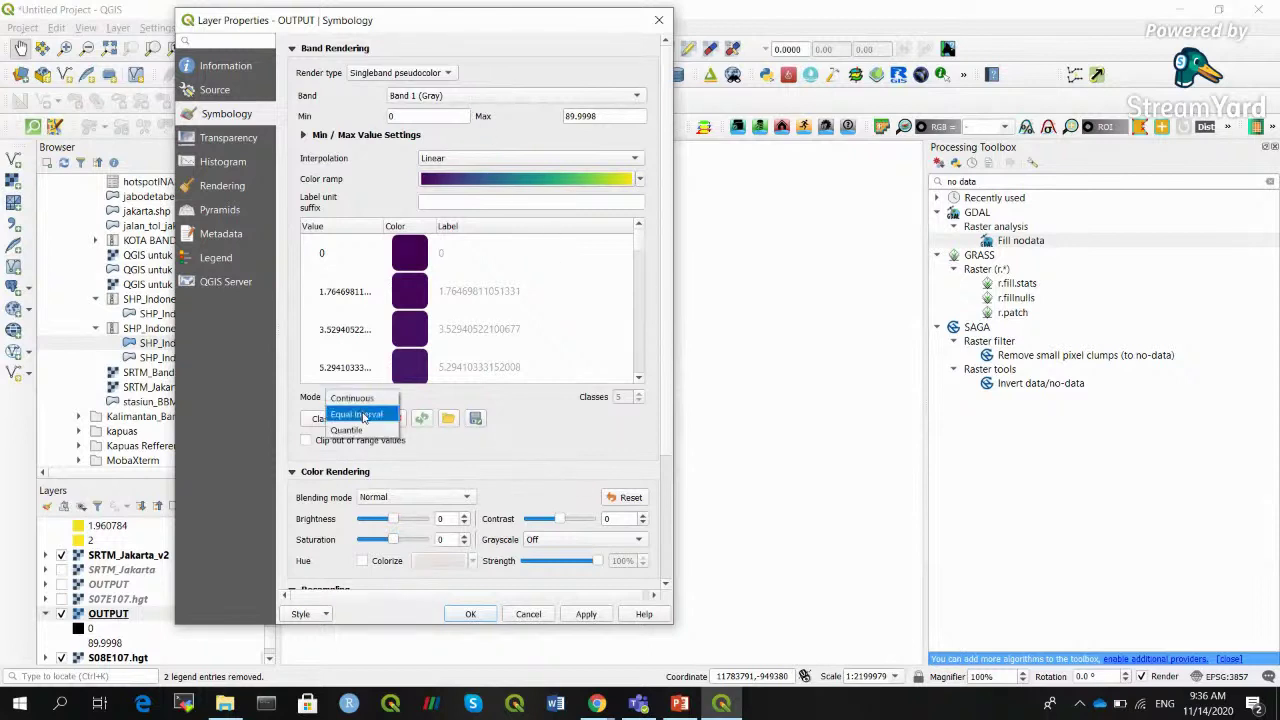
pyautogui.click(385, 412)
pyautogui.click(639, 401)
pyautogui.click(638, 401)
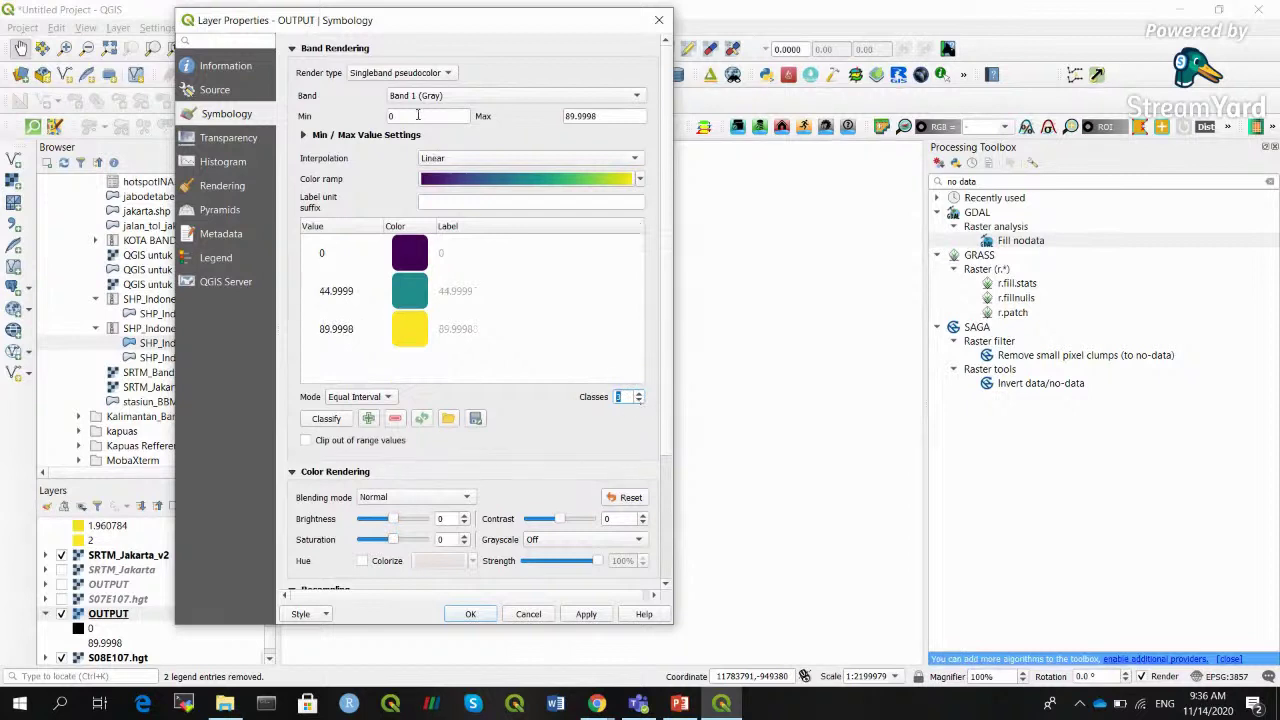
# Set the S08E107.hgt slope rendering to a maximum of 90 with 6 classes and apply it
pyautogui.doubleClick(580, 117)
pyautogui.write('90')
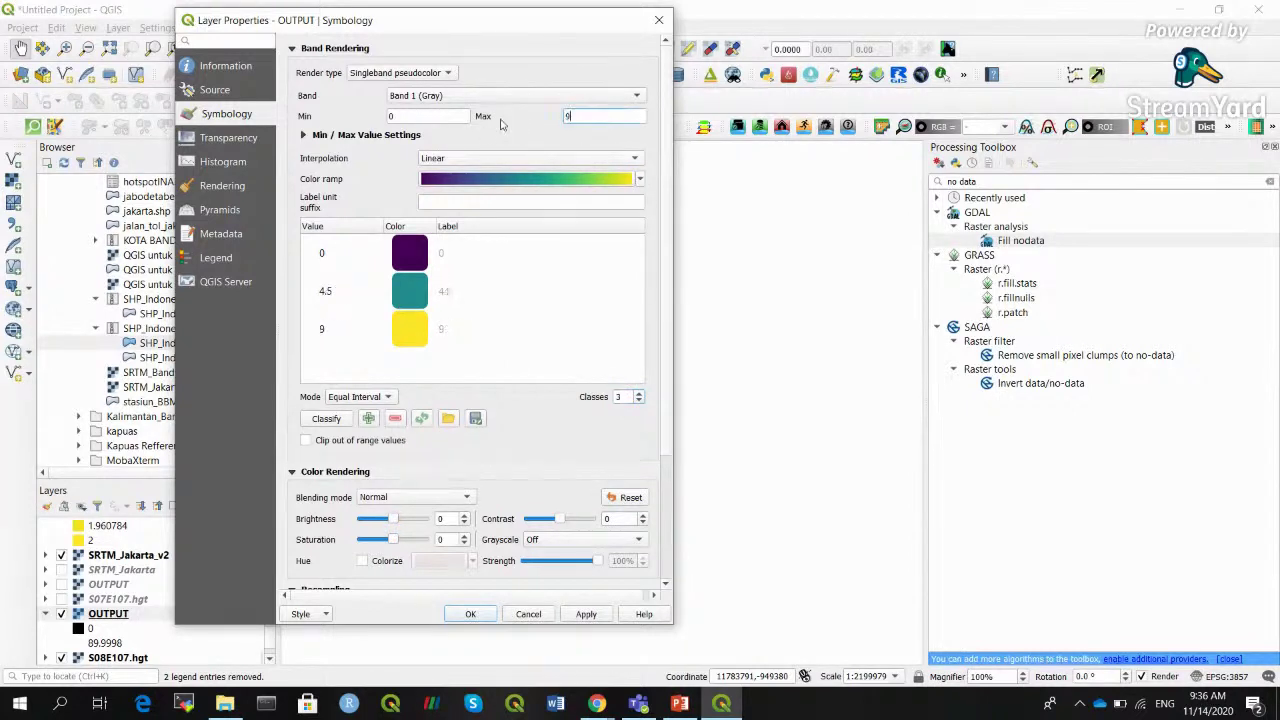
pyautogui.click(638, 393)
pyautogui.click(638, 393)
pyautogui.click(638, 393)
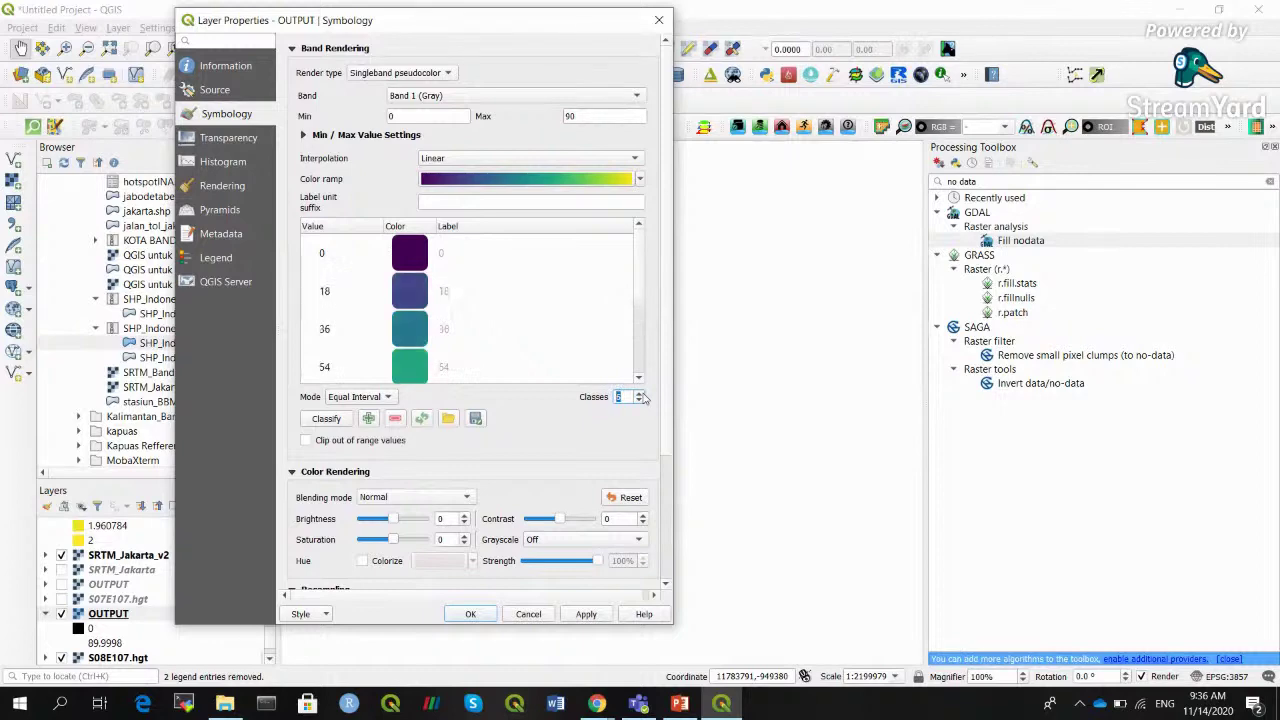
pyautogui.click(586, 614)
pyautogui.click(470, 614)
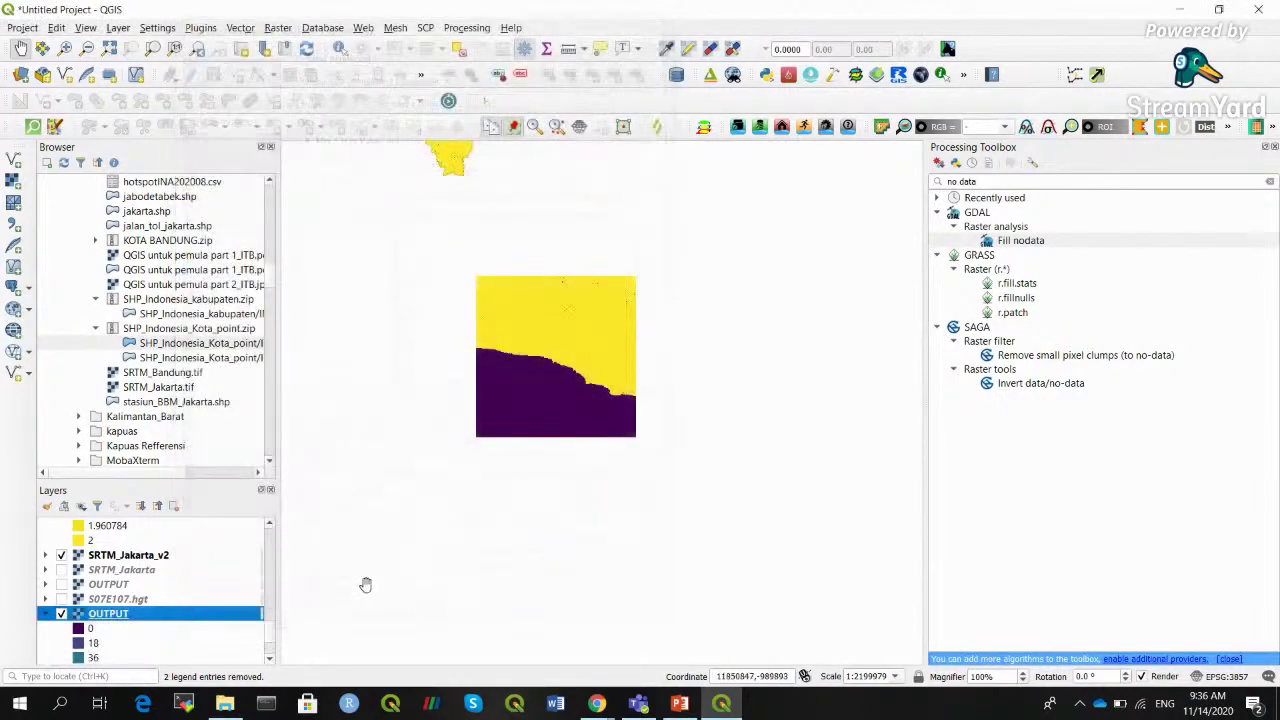
# Compare the S08E107.hgt slope layer with its source tile by toggling its visibility, and remove the slope layer
pyautogui.scroll(-2, 268, 638)
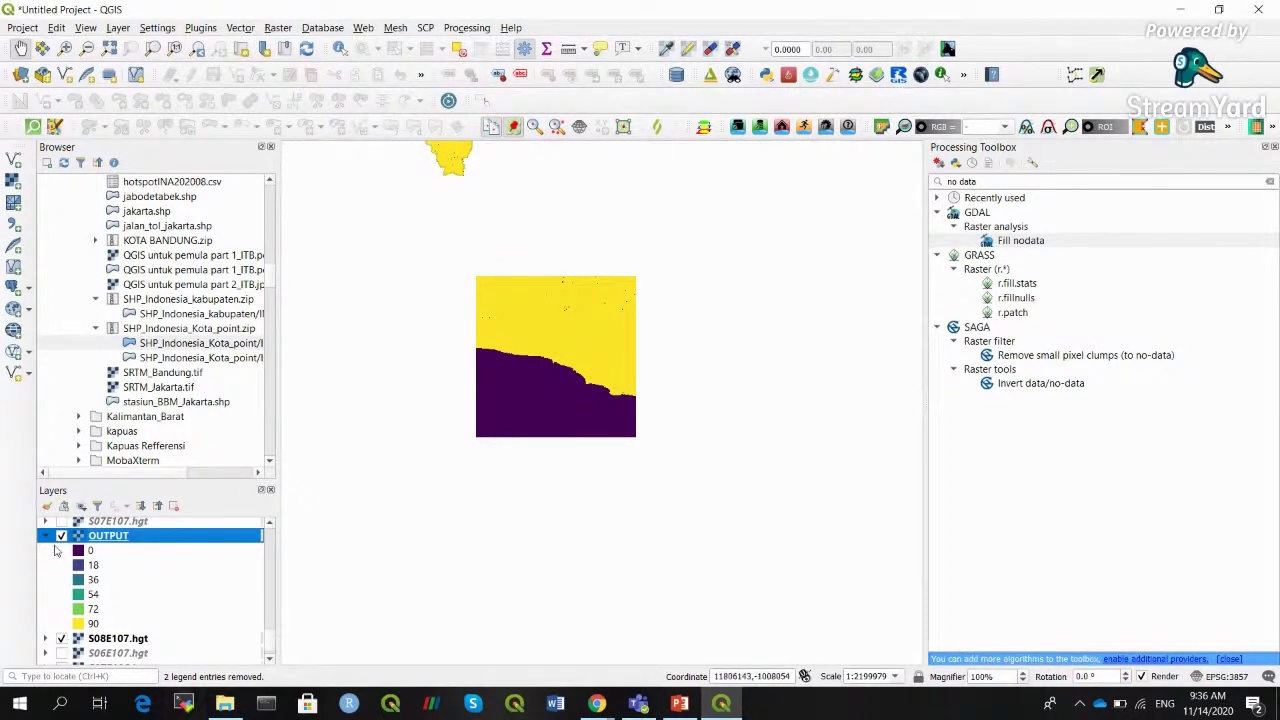
pyautogui.click(61, 537)
pyautogui.click(61, 537)
pyautogui.click(173, 505)
pyautogui.click(650, 372)
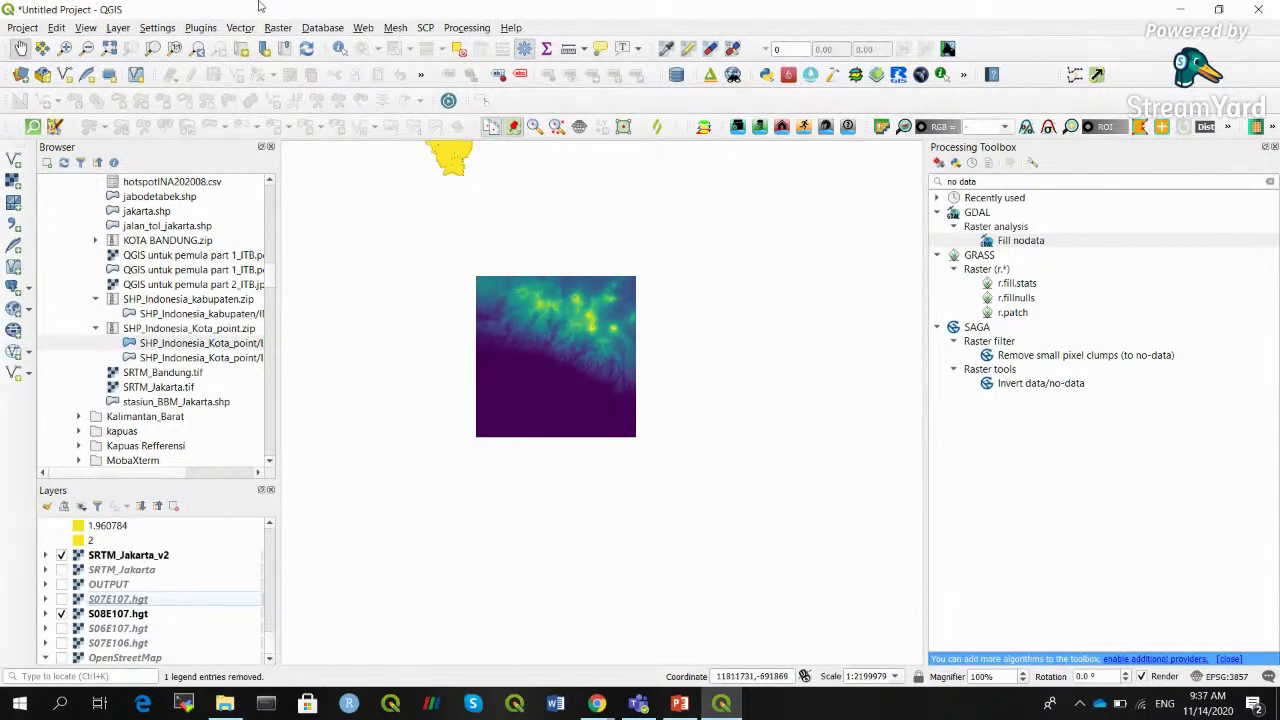
# Run the Hillshade analysis on Band 1 of S07E107.hgt with Z factor 1, scale 1, azimuth 315 and altitude 45, saving to a temporary file
pyautogui.click(278, 27)
pyautogui.moveTo(360, 140)
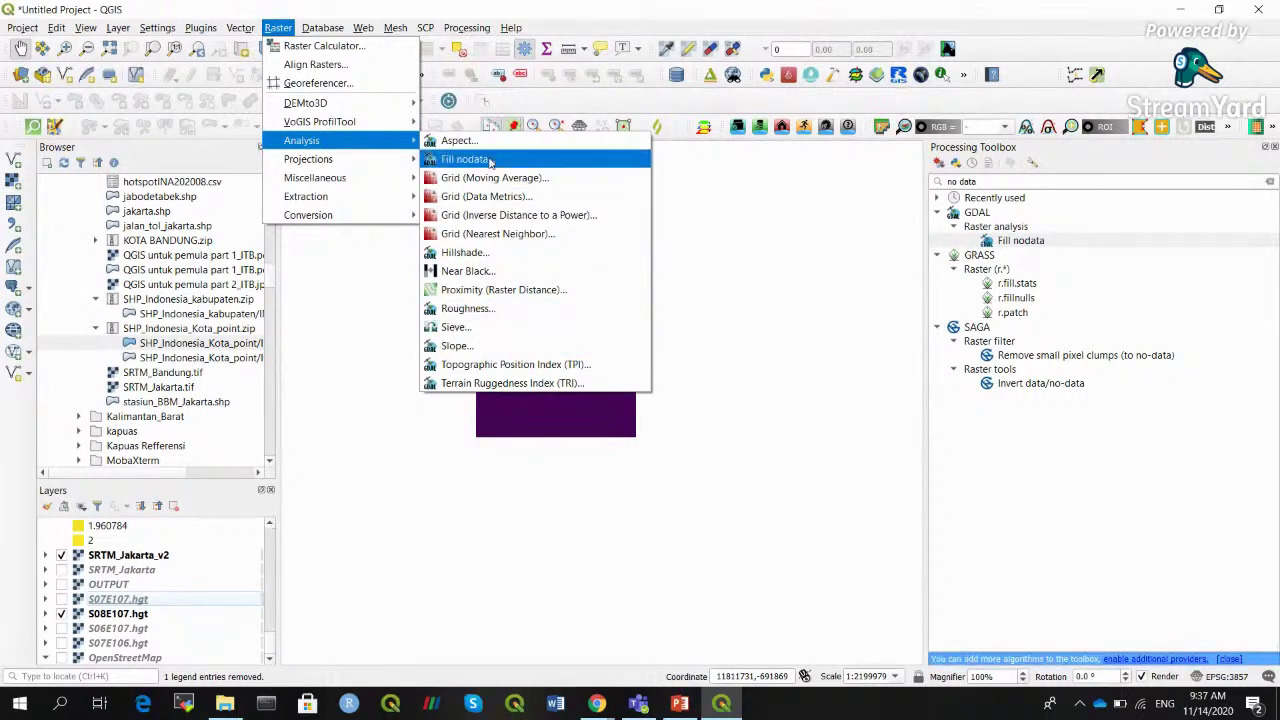
pyautogui.click(493, 256)
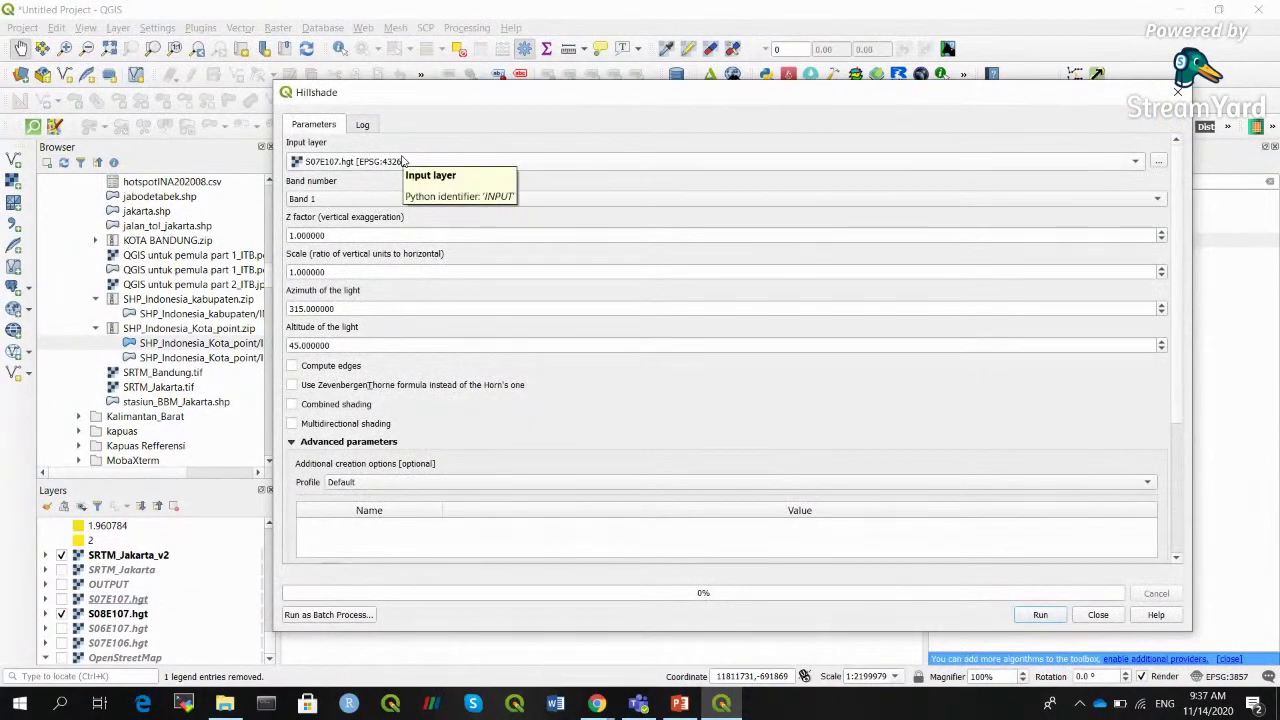
pyautogui.click(1045, 616)
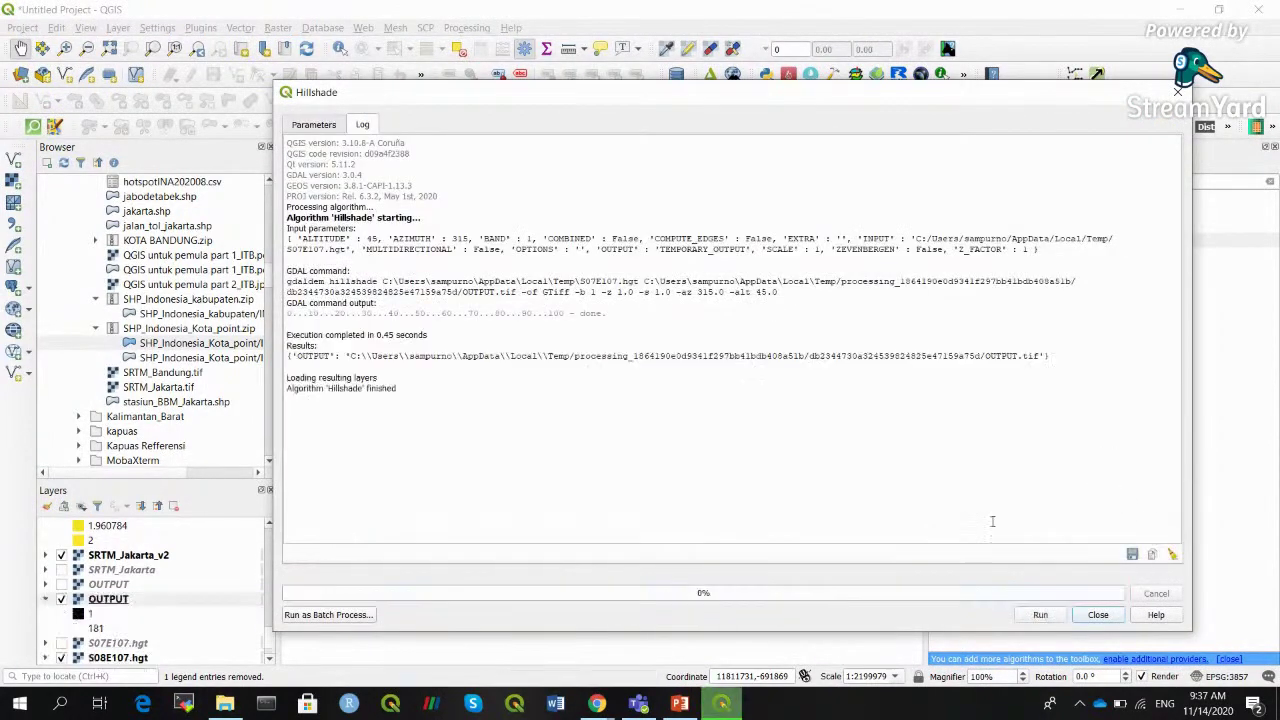
pyautogui.click(1098, 615)
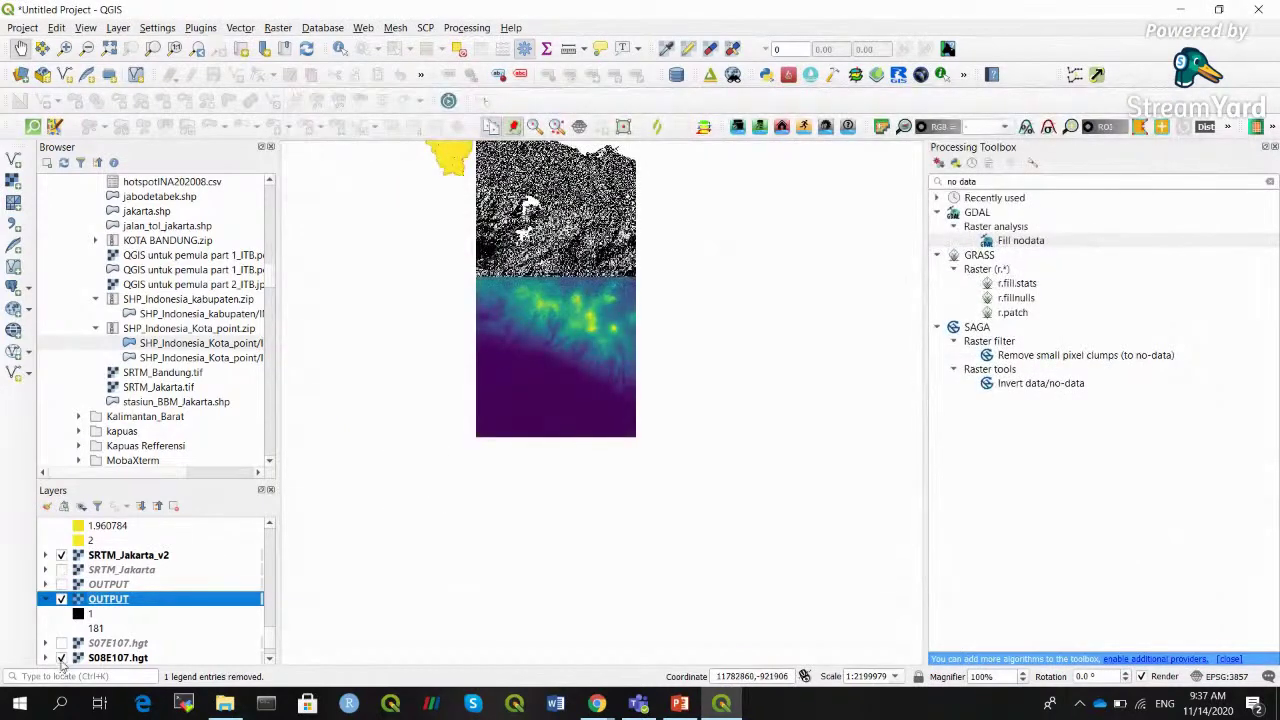
# Hide the S08E107.hgt and SRTM_Jakarta_v2 layers and zoom in on the hillshade's mountainous area
pyautogui.click(61, 658)
pyautogui.click(61, 555)
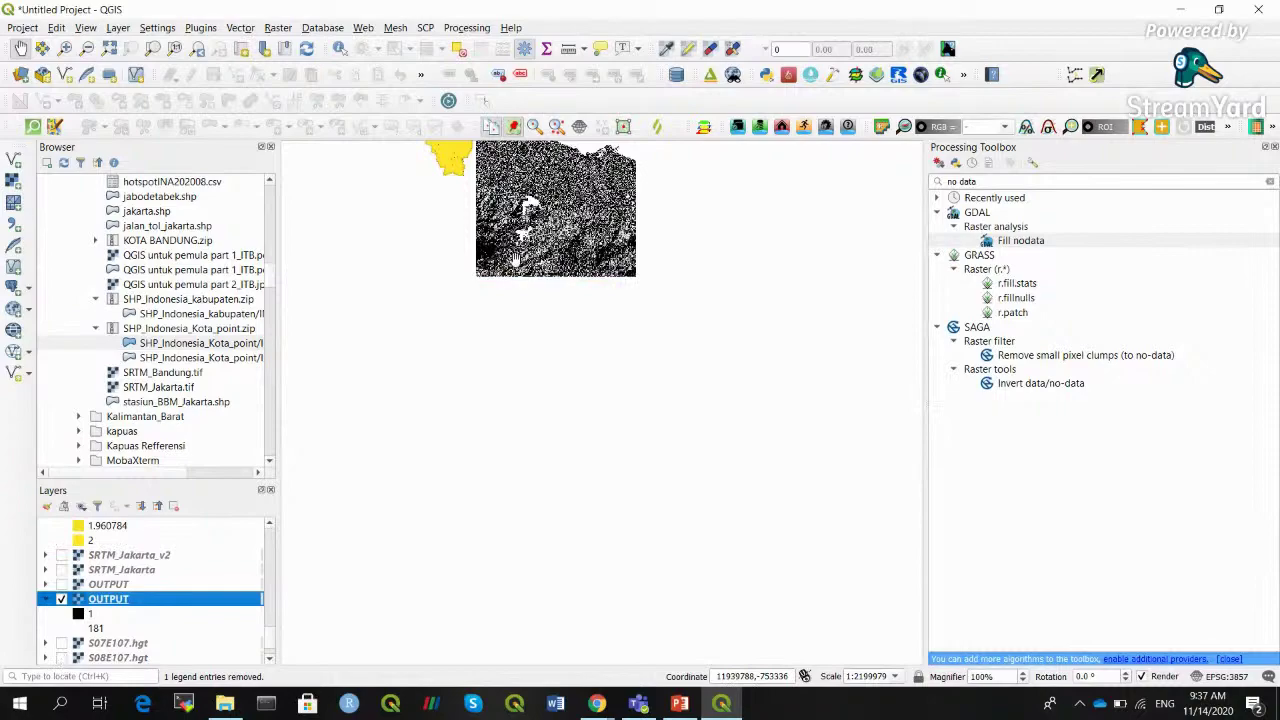
pyautogui.click(66, 48)
pyautogui.moveTo(530, 204); pyautogui.dragTo(590, 252)
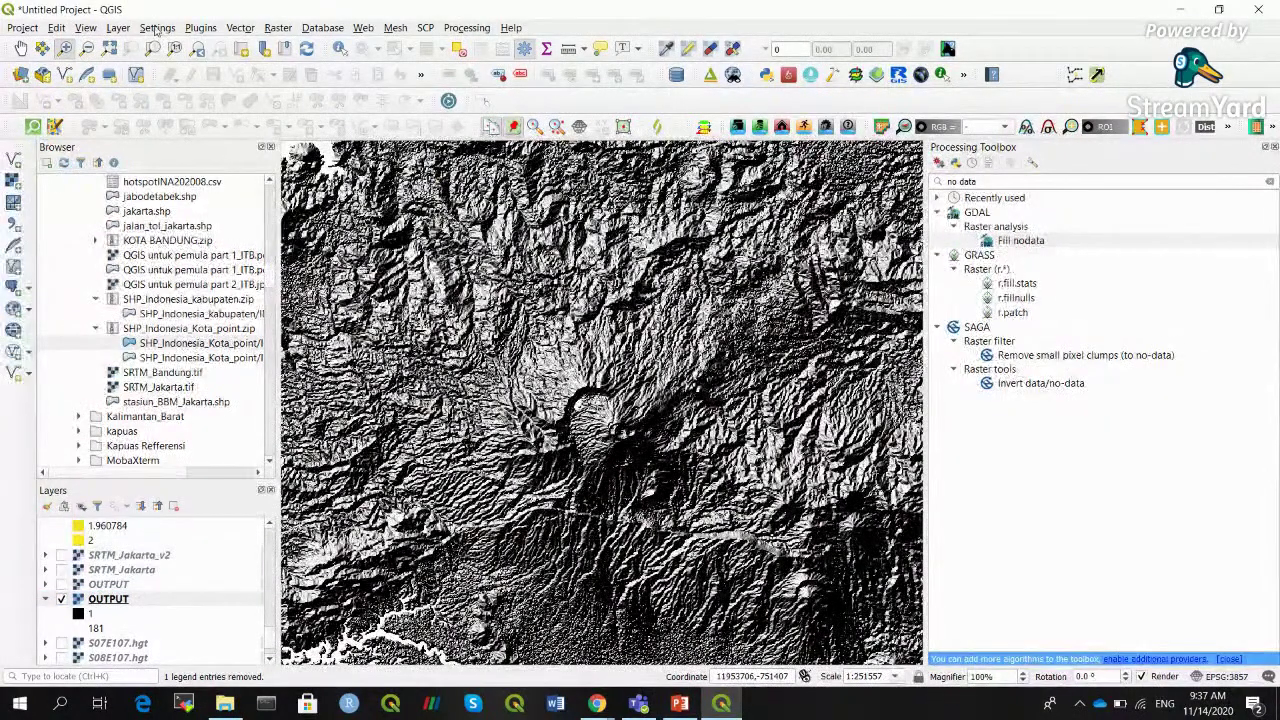
# Examine the S07E107.hgt hillshade around the crater and mountain ridges, collapse its legend, and view the whole tile
pyautogui.click(20, 48)
pyautogui.moveTo(750, 620); pyautogui.dragTo(540, 410)
pyautogui.moveTo(470, 275); pyautogui.dragTo(568, 349)
pyautogui.moveTo(482, 279); pyautogui.dragTo(576, 356)
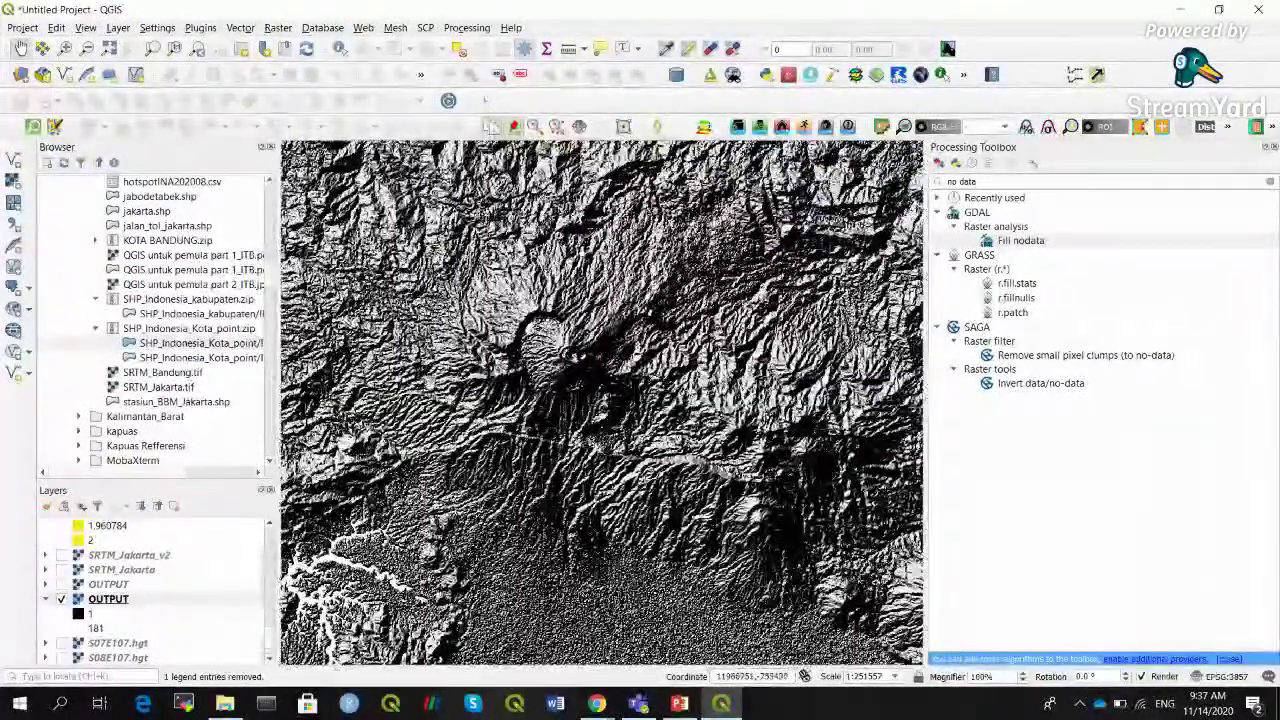
pyautogui.click(45, 600)
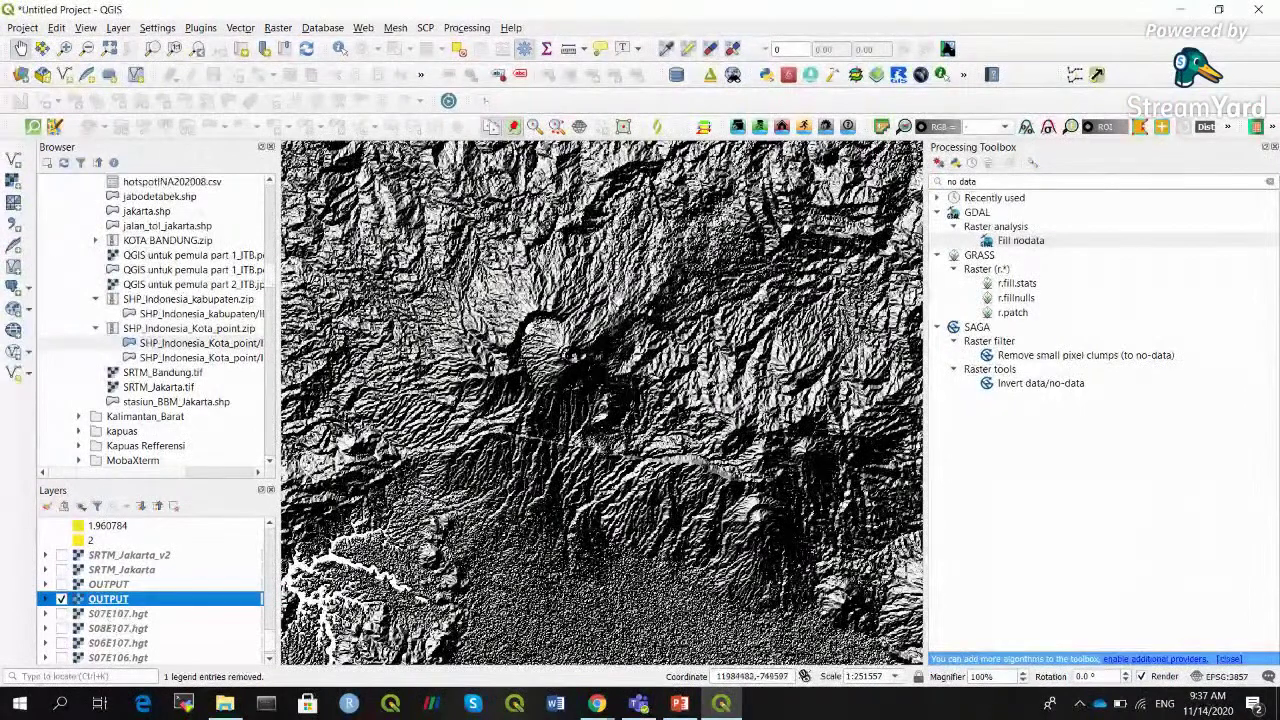
pyautogui.click(87, 48)
pyautogui.click(388, 531)
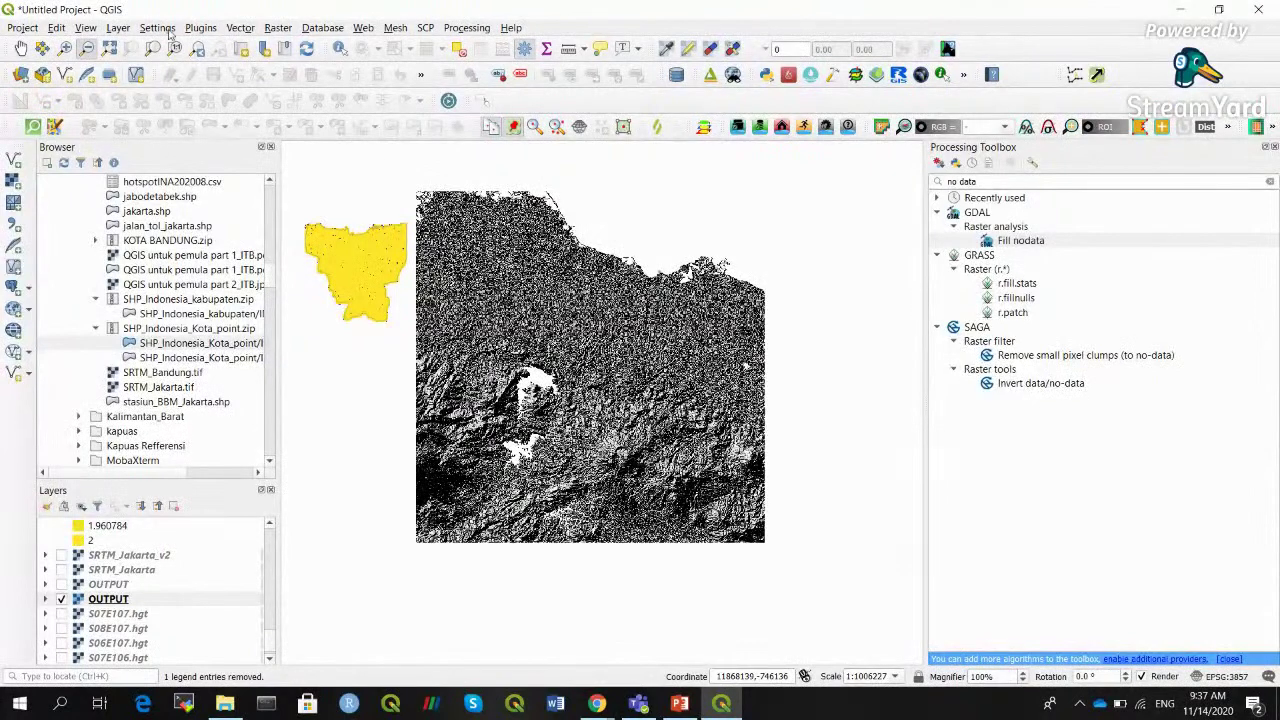
# Run the Hillshade analysis on Band 1 of SRTM_Jakarta_v2 with Z factor 1, scale 1, azimuth 315 and altitude 45, to a temporary output
pyautogui.click(272, 29)
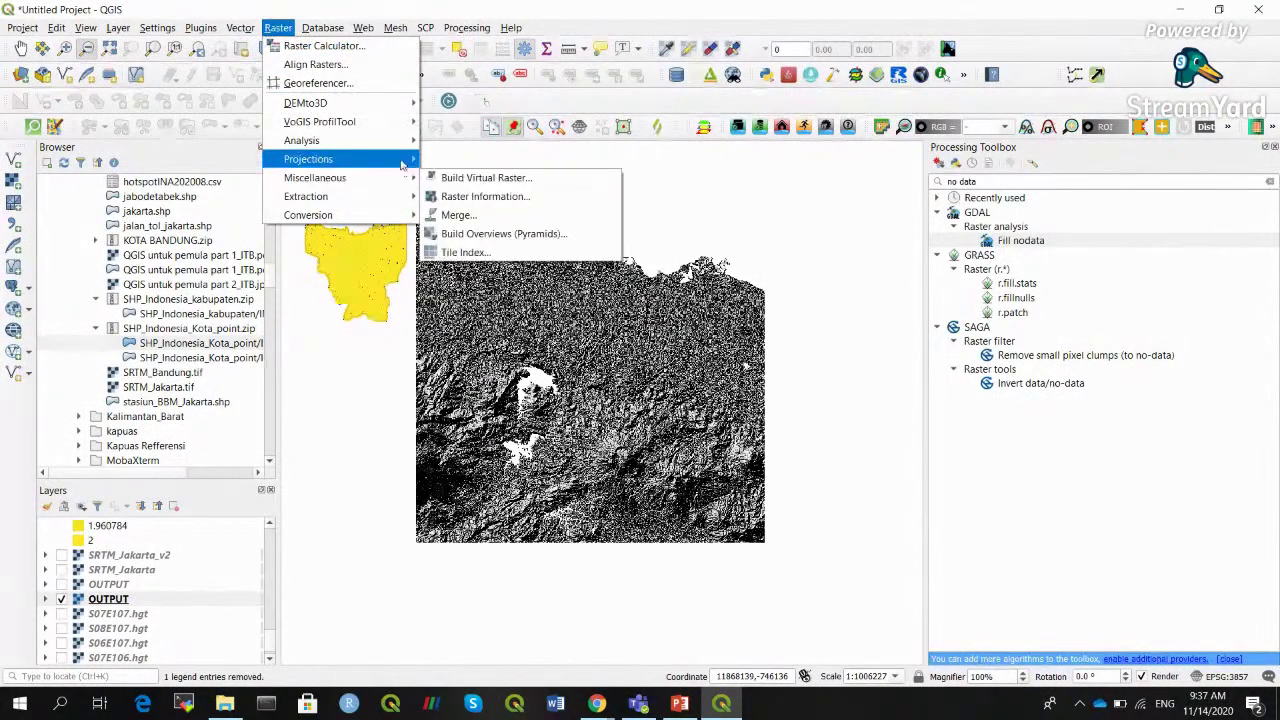
pyautogui.moveTo(403, 148)
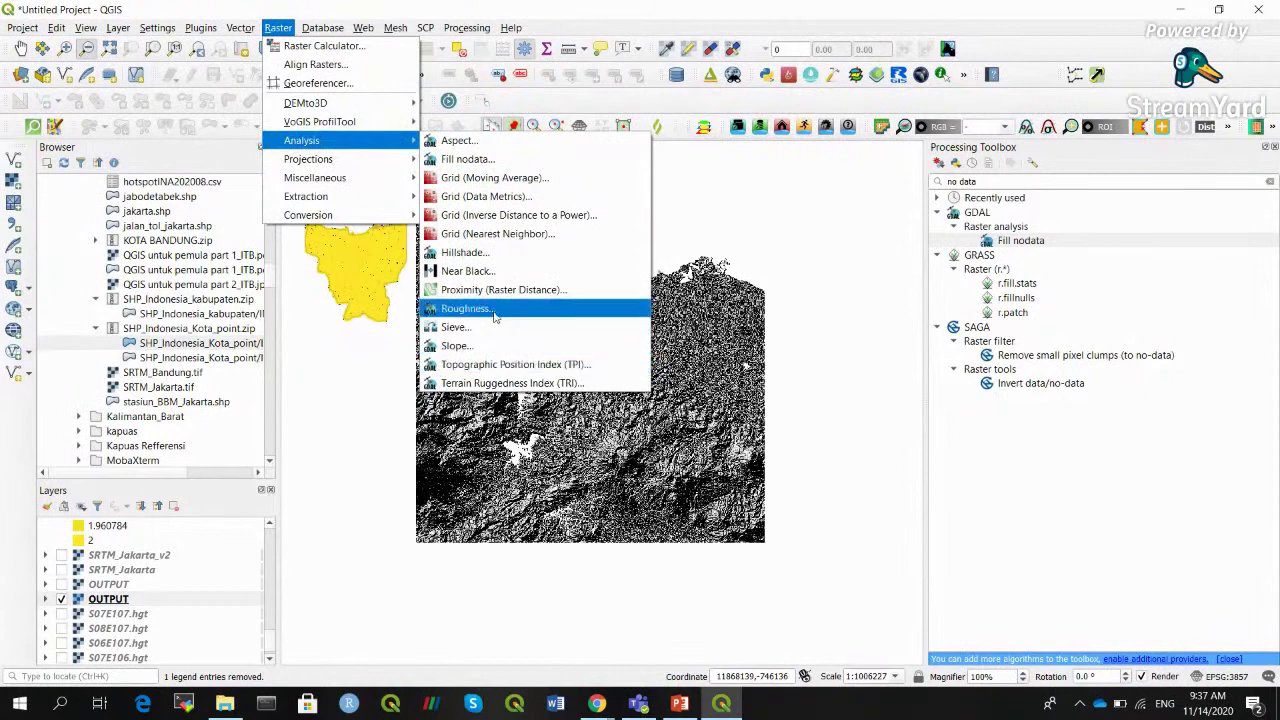
pyautogui.click(470, 252)
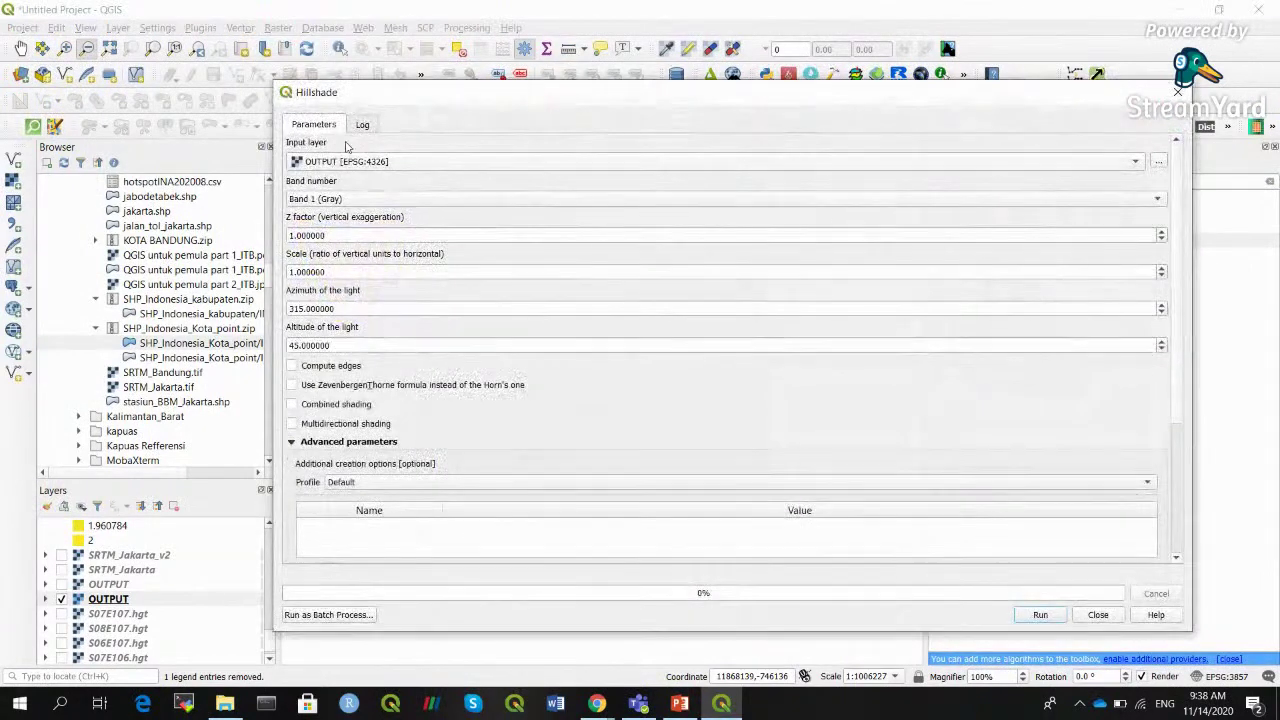
pyautogui.click(365, 160)
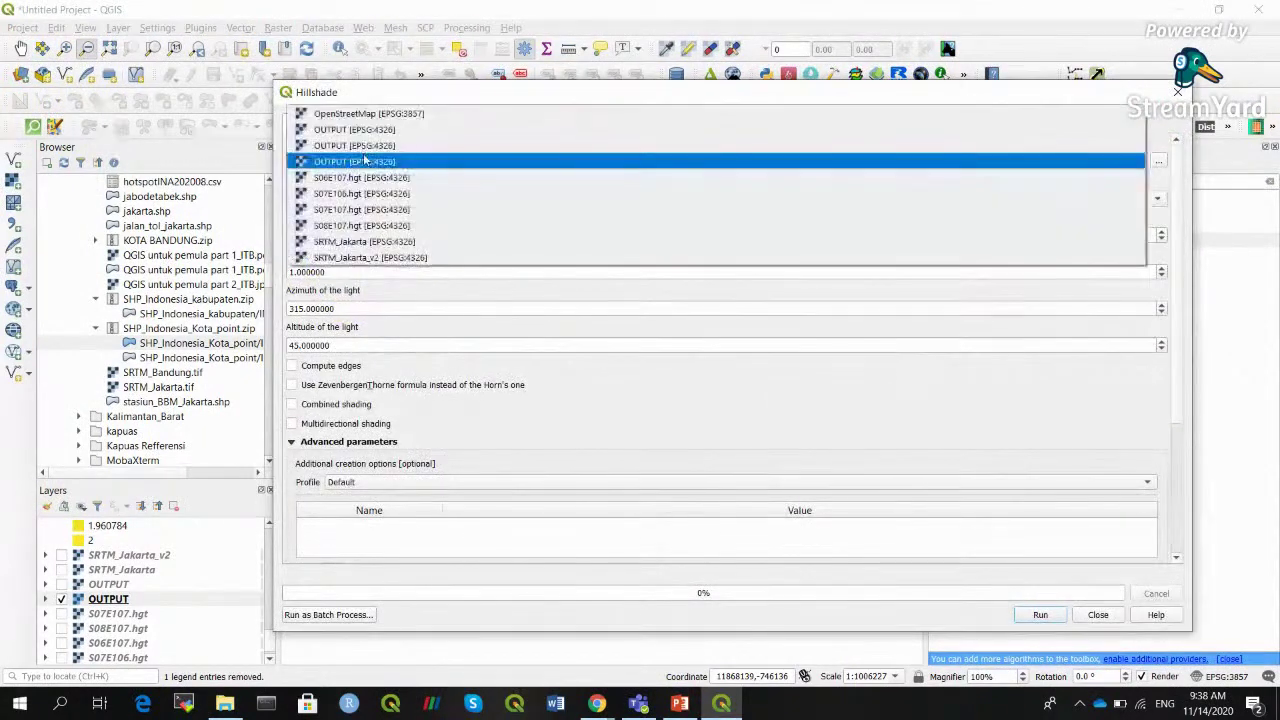
pyautogui.click(410, 257)
pyautogui.click(1040, 614)
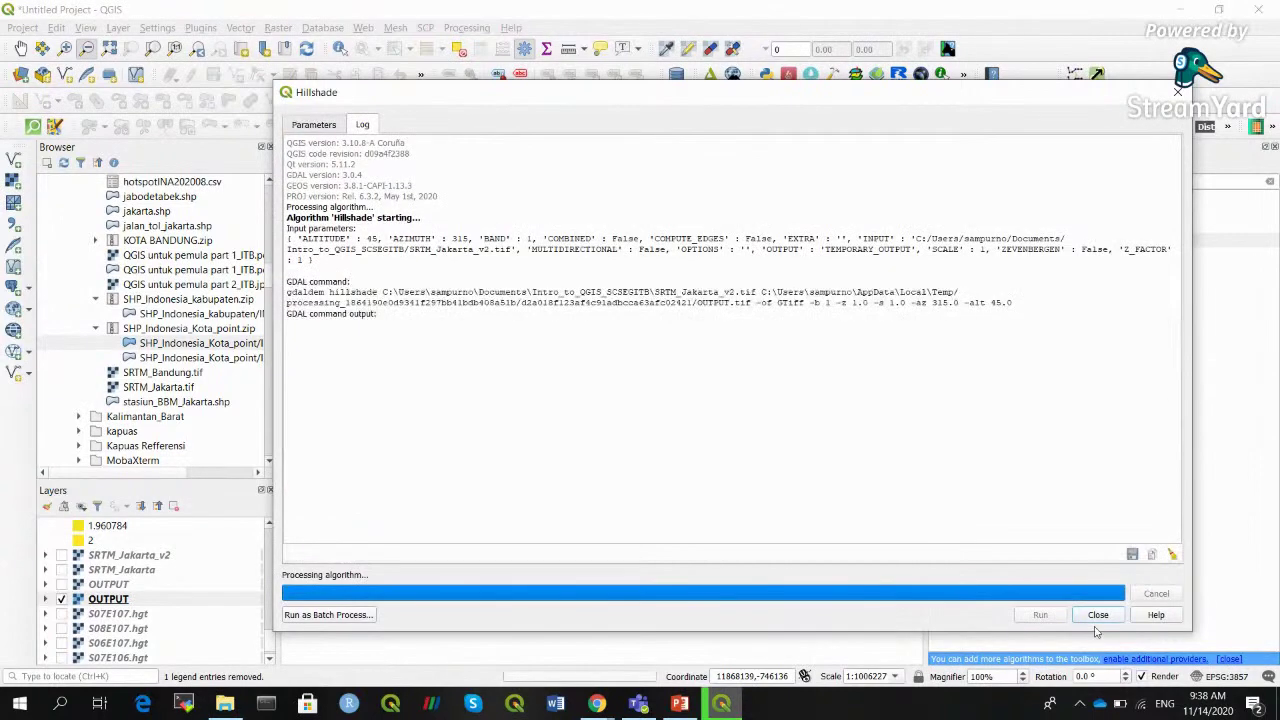
pyautogui.click(1097, 614)
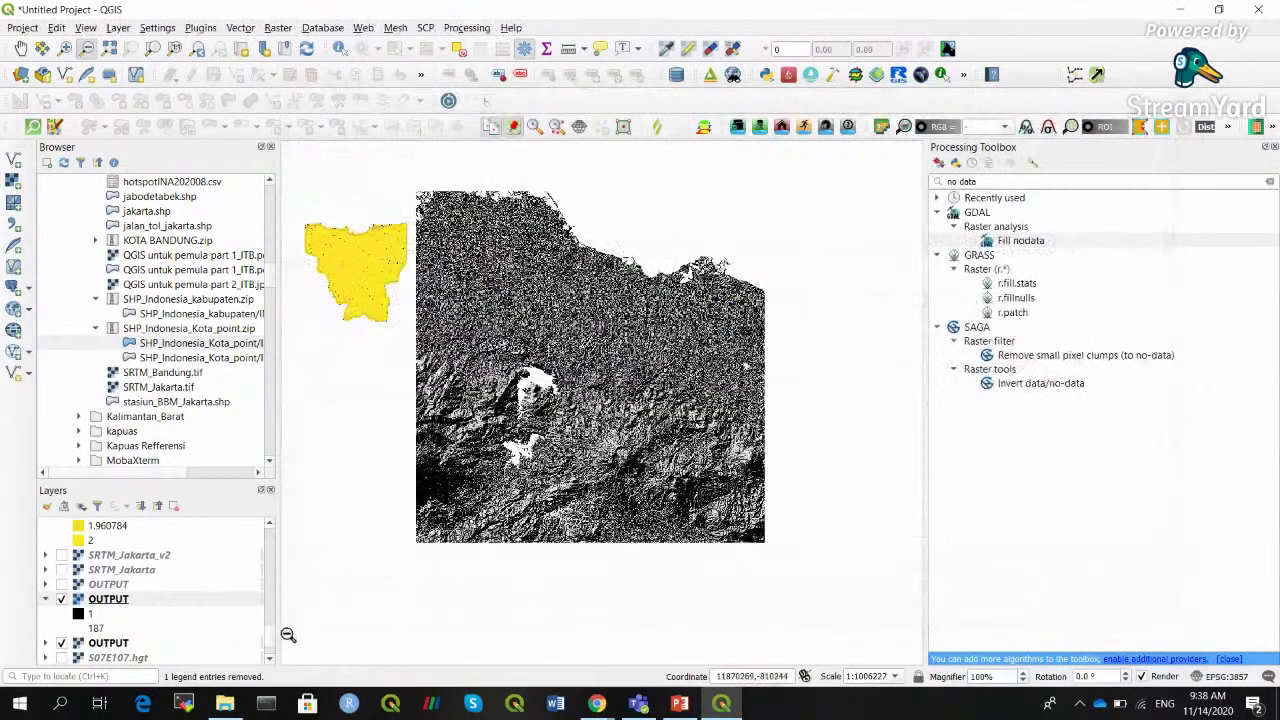
# Hide the S07E107.hgt hillshade and the yellow OUTPUT layer covering Jakarta, and collapse the yellow layer's legend
pyautogui.scroll(5, 273, 573)
pyautogui.scroll(5, 271, 555)
pyautogui.scroll(-10, 262, 590)
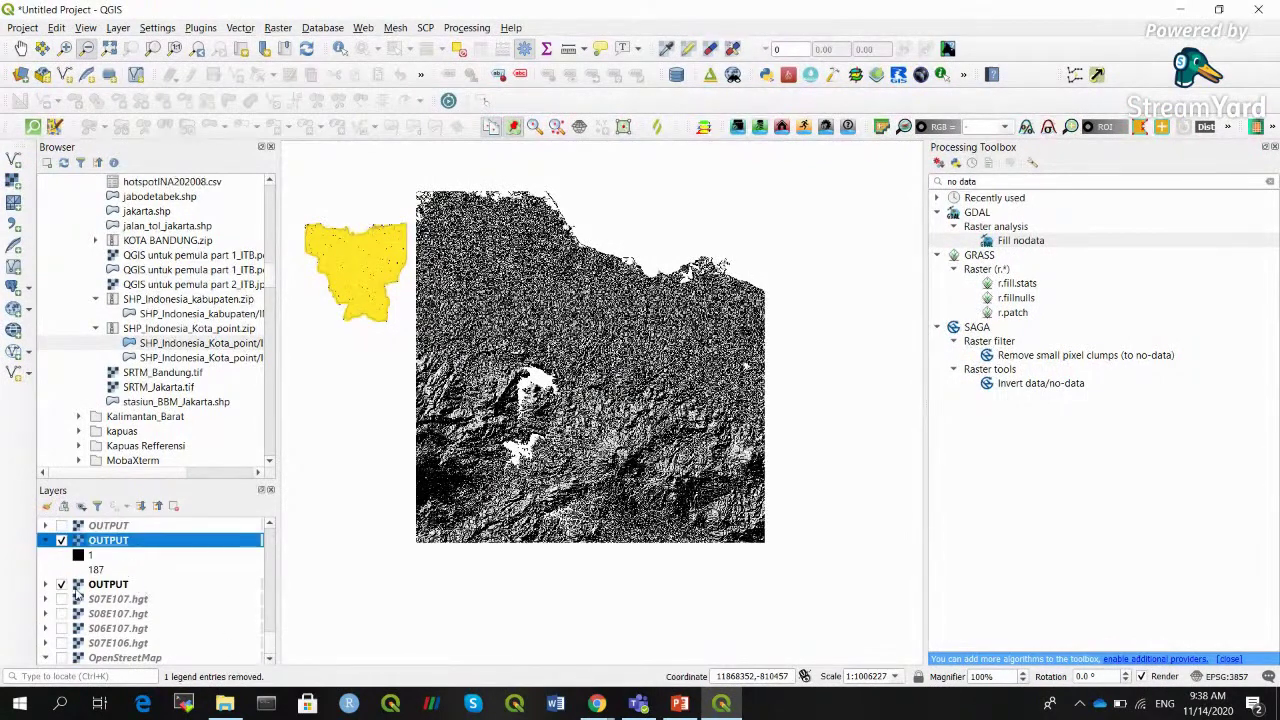
pyautogui.click(61, 585)
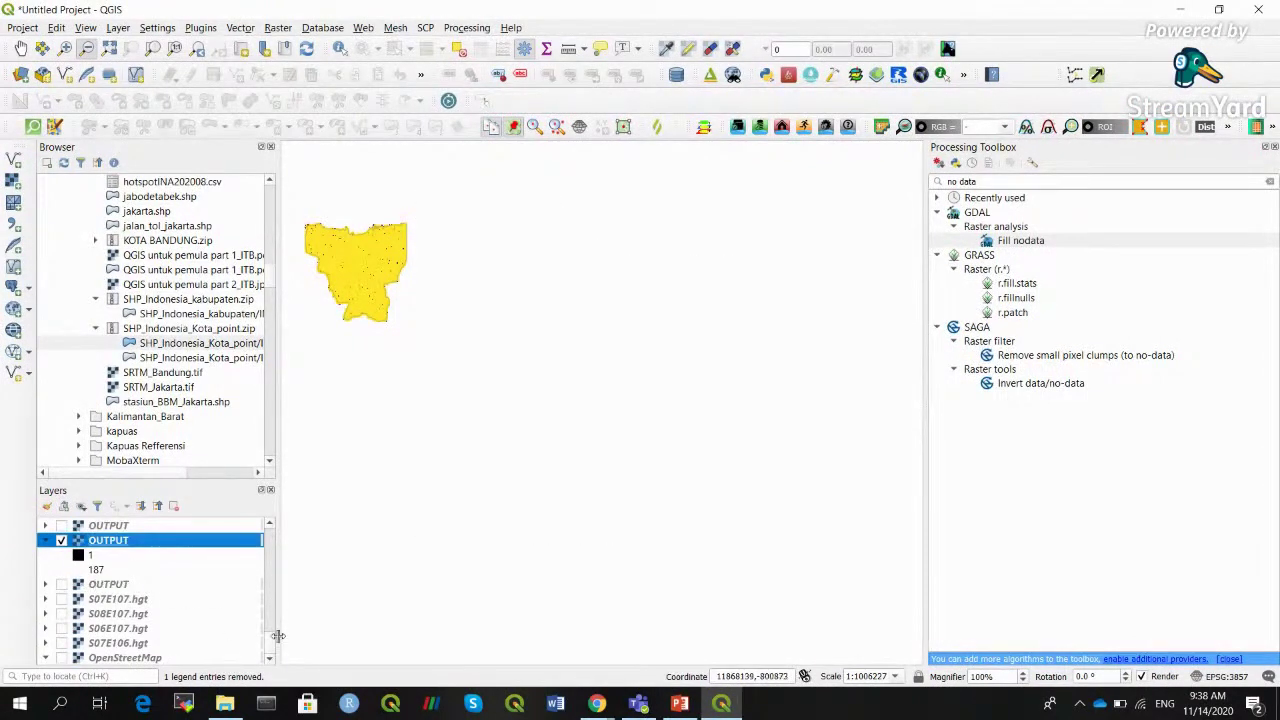
pyautogui.moveTo(274, 644); pyautogui.dragTo(277, 517)
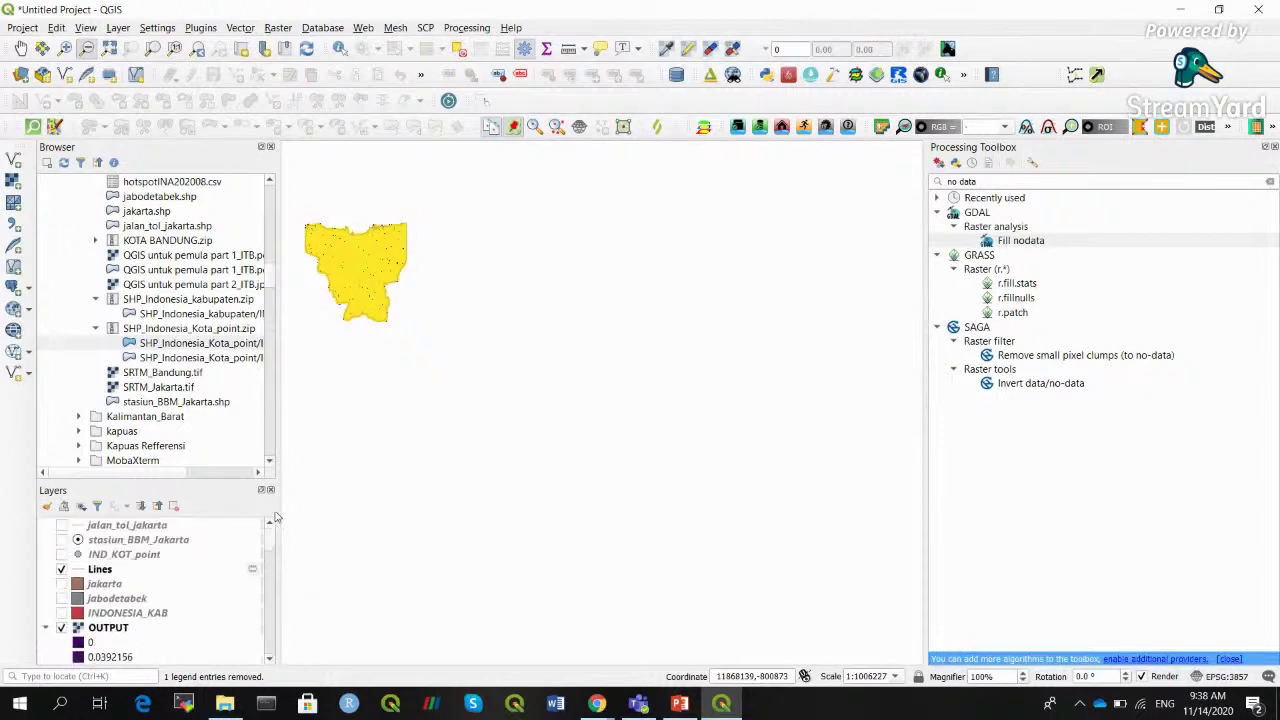
pyautogui.click(61, 628)
pyautogui.click(45, 628)
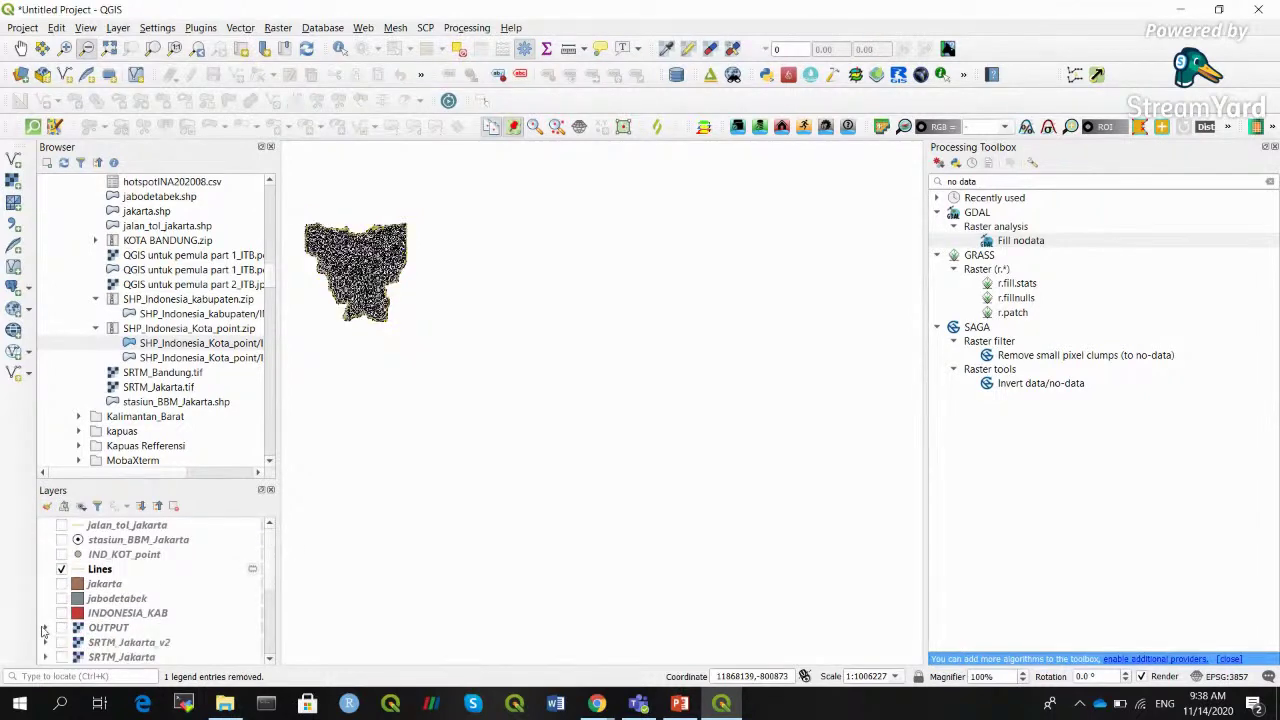
# Examine the Jakarta hillshade up close, from its pixel texture to its northwestern and southern edges
pyautogui.click(65, 50)
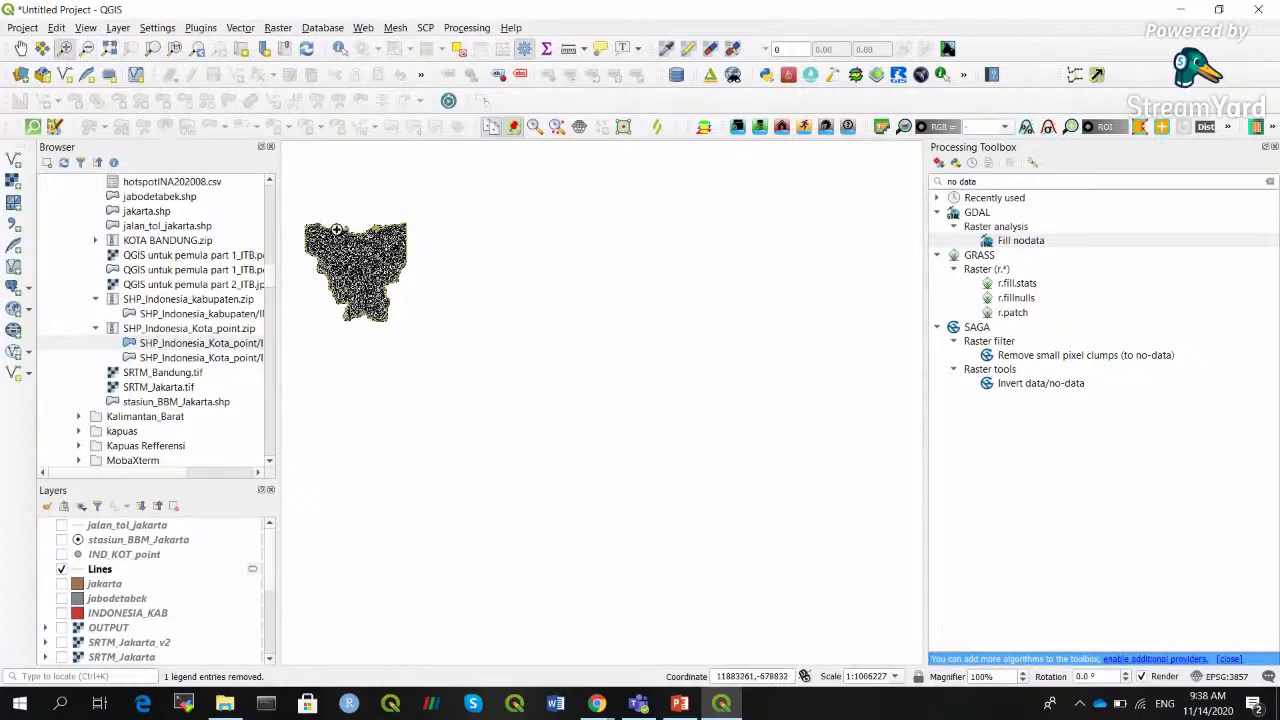
pyautogui.moveTo(345, 238); pyautogui.dragTo(474, 348)
pyautogui.click(20, 48)
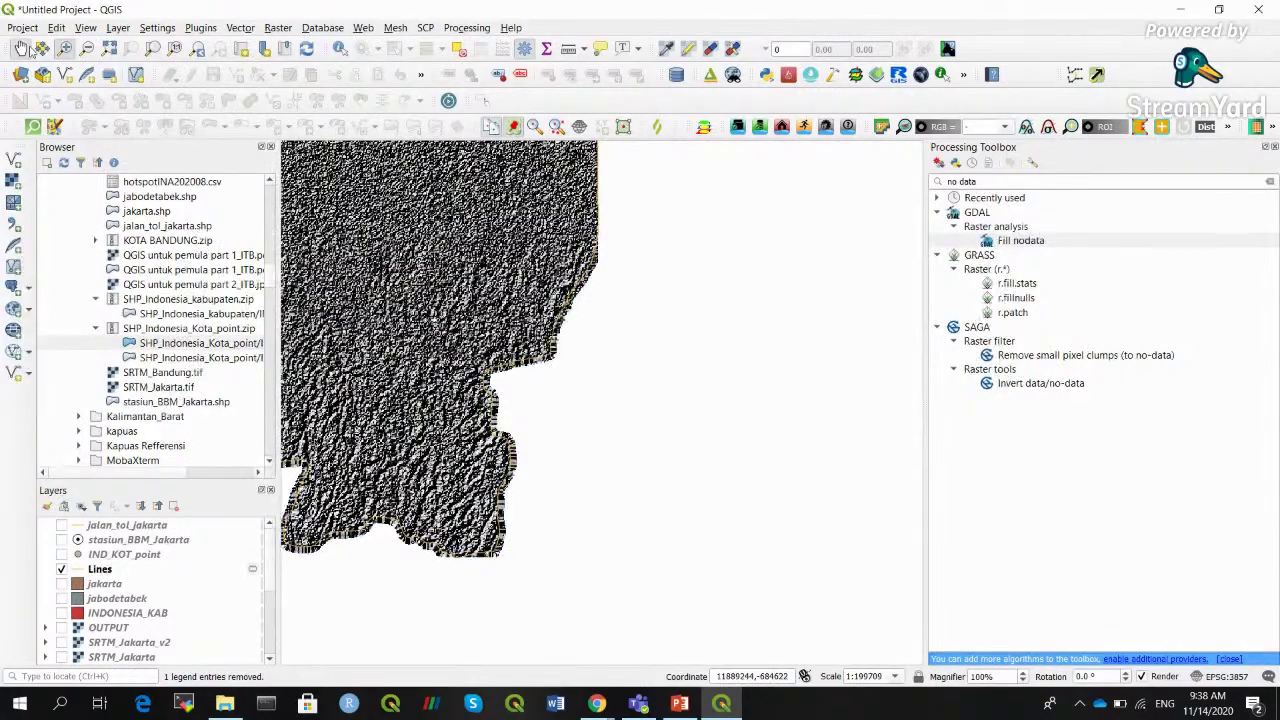
pyautogui.moveTo(449, 458); pyautogui.dragTo(664, 508)
pyautogui.moveTo(740, 320); pyautogui.dragTo(702, 332)
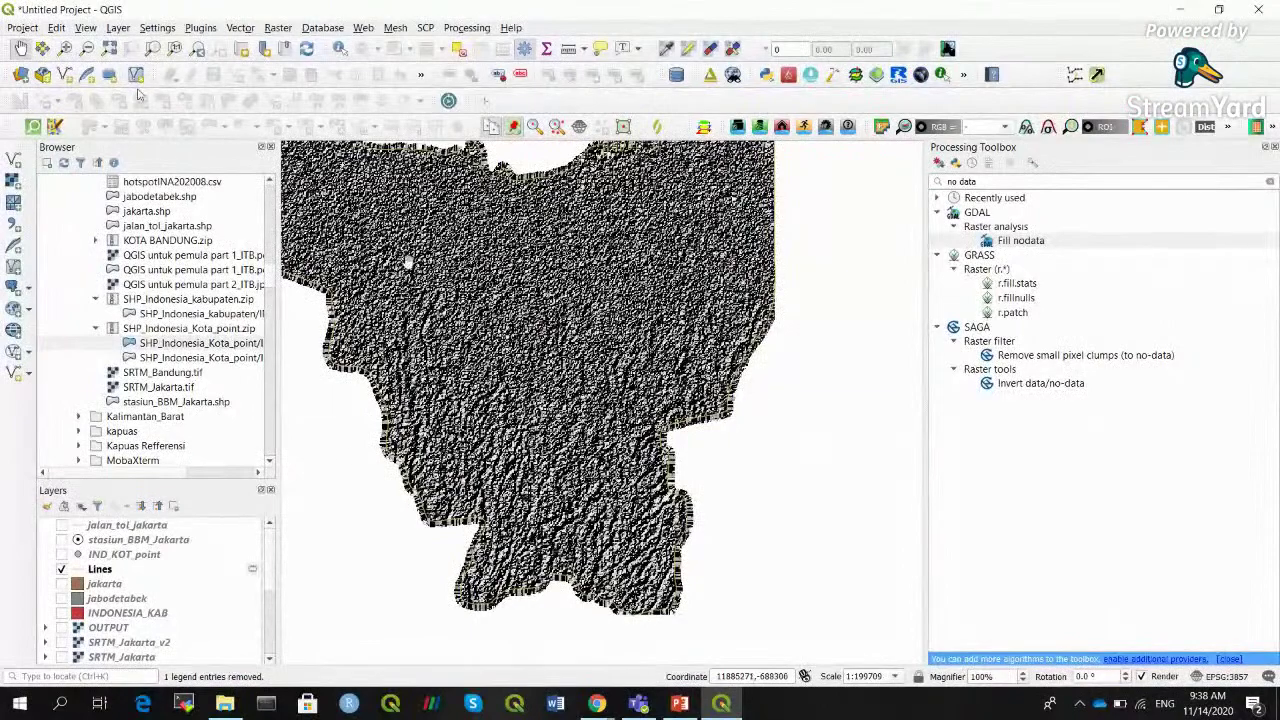
pyautogui.click(65, 49)
pyautogui.moveTo(400, 236); pyautogui.dragTo(504, 320)
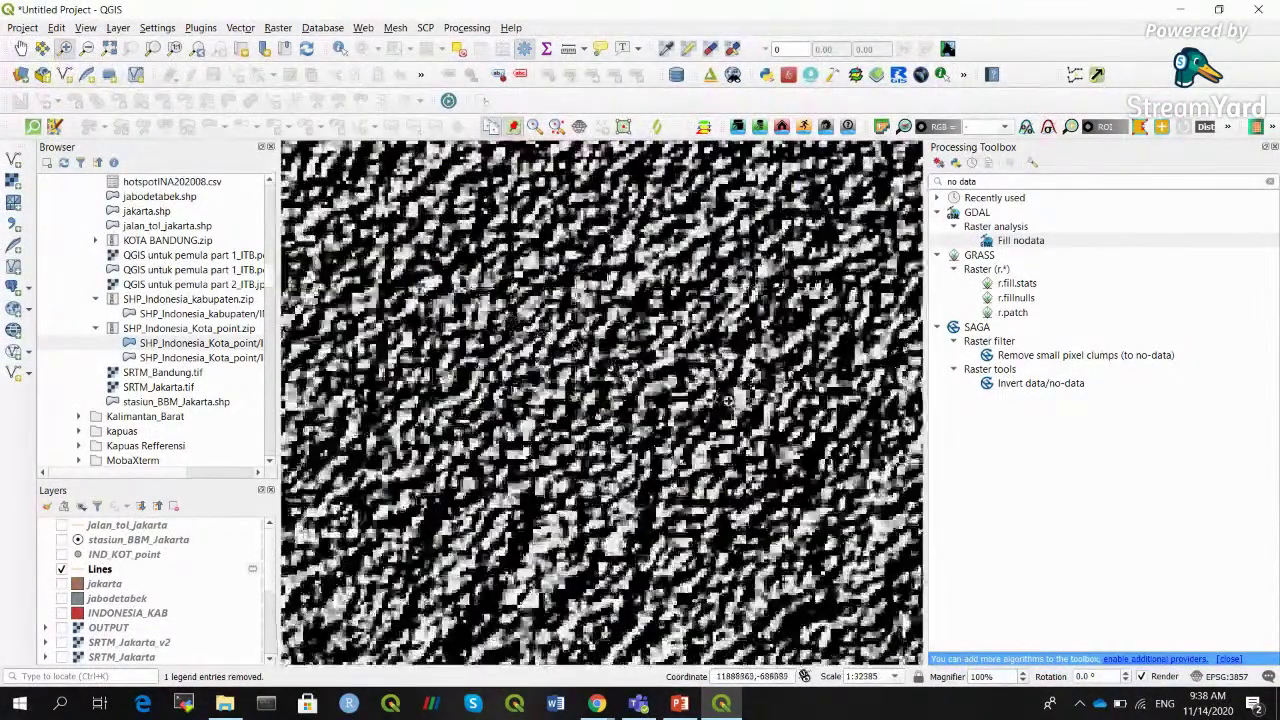
pyautogui.click(88, 50)
pyautogui.click(466, 419)
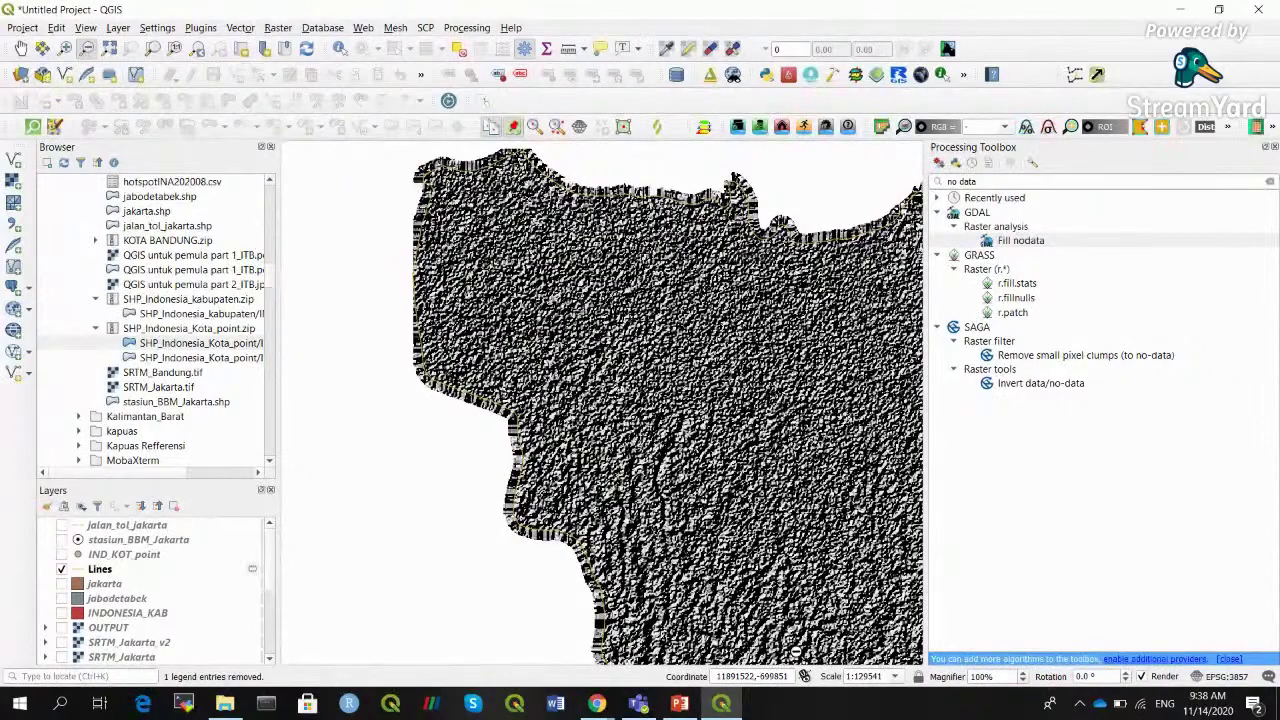
pyautogui.click(20, 48)
pyautogui.moveTo(760, 522); pyautogui.dragTo(461, 331)
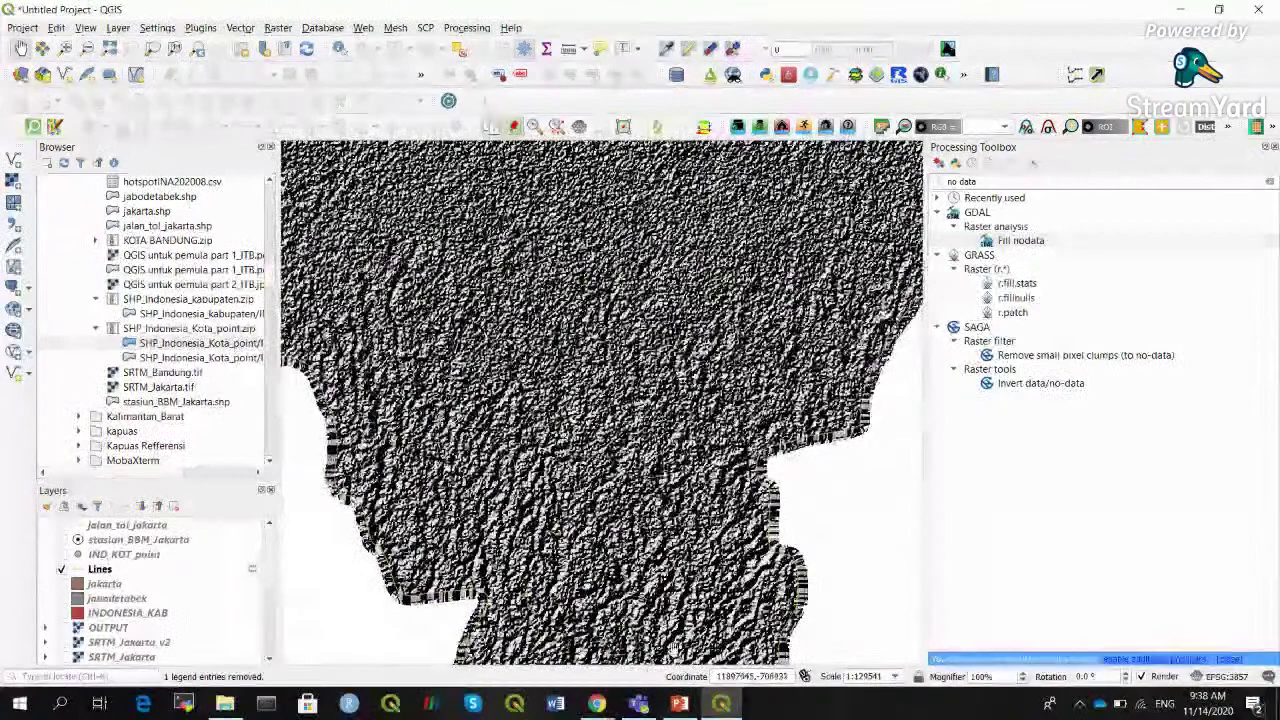
# Switch to the PowerPoint presentation, view slides 18 and 19 on print layout maps, and return to QGIS
pyautogui.click(680, 703)
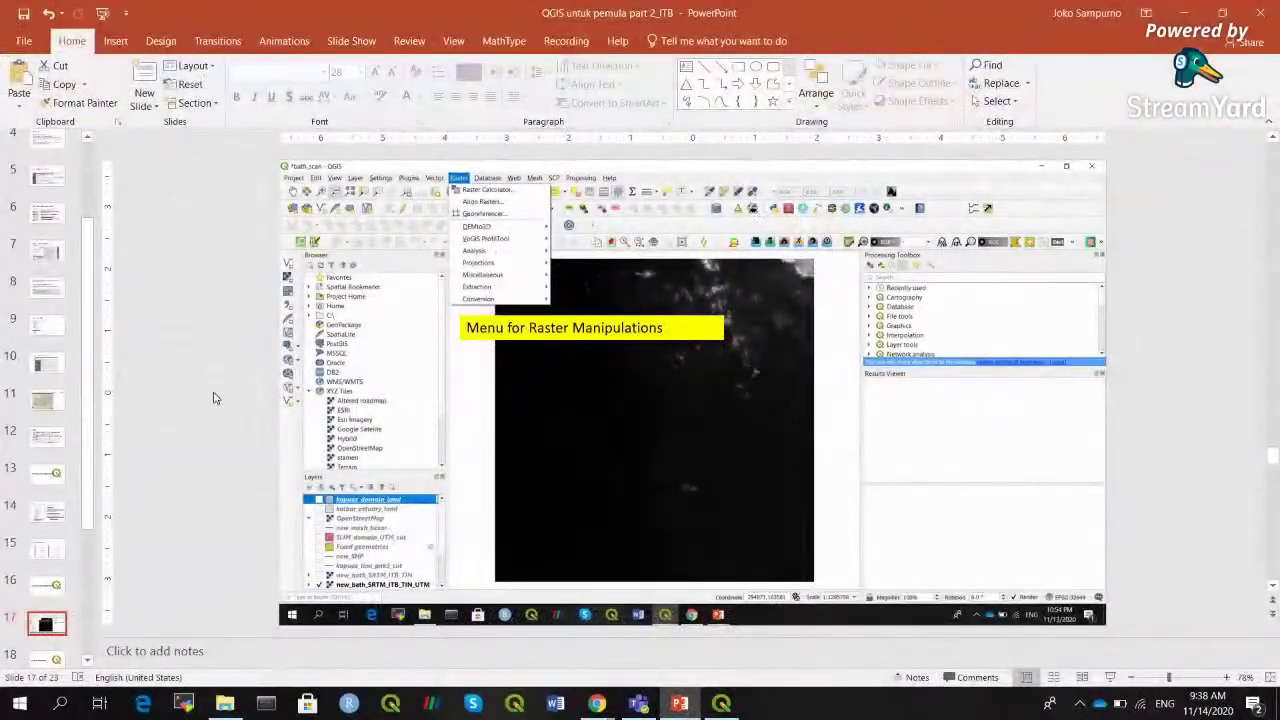
pyautogui.scroll(-3, 85, 505)
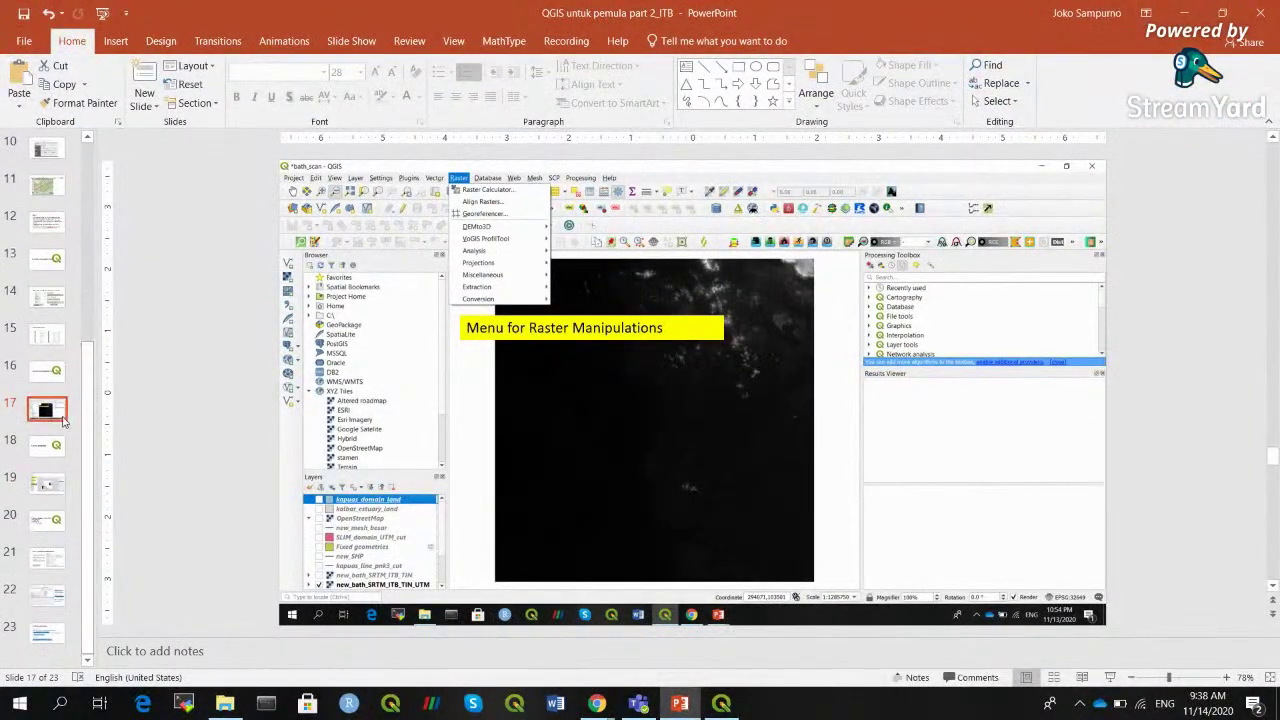
pyautogui.press('Down')
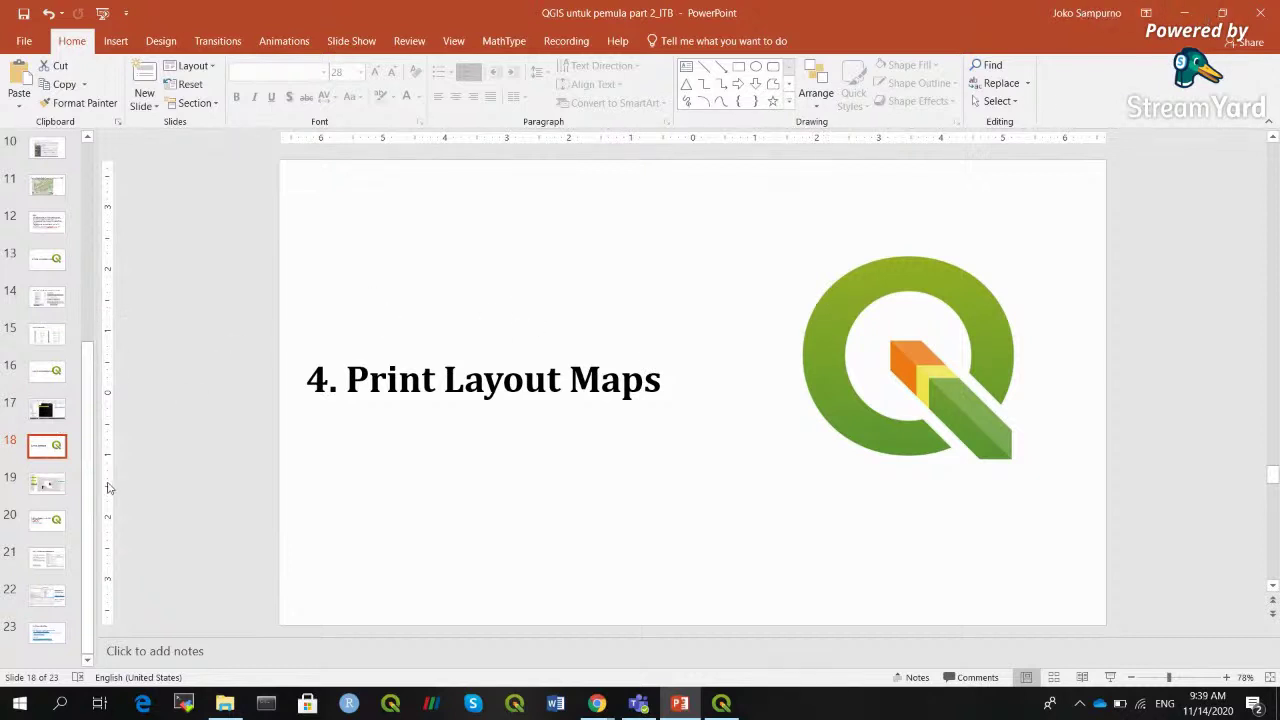
pyautogui.click(48, 490)
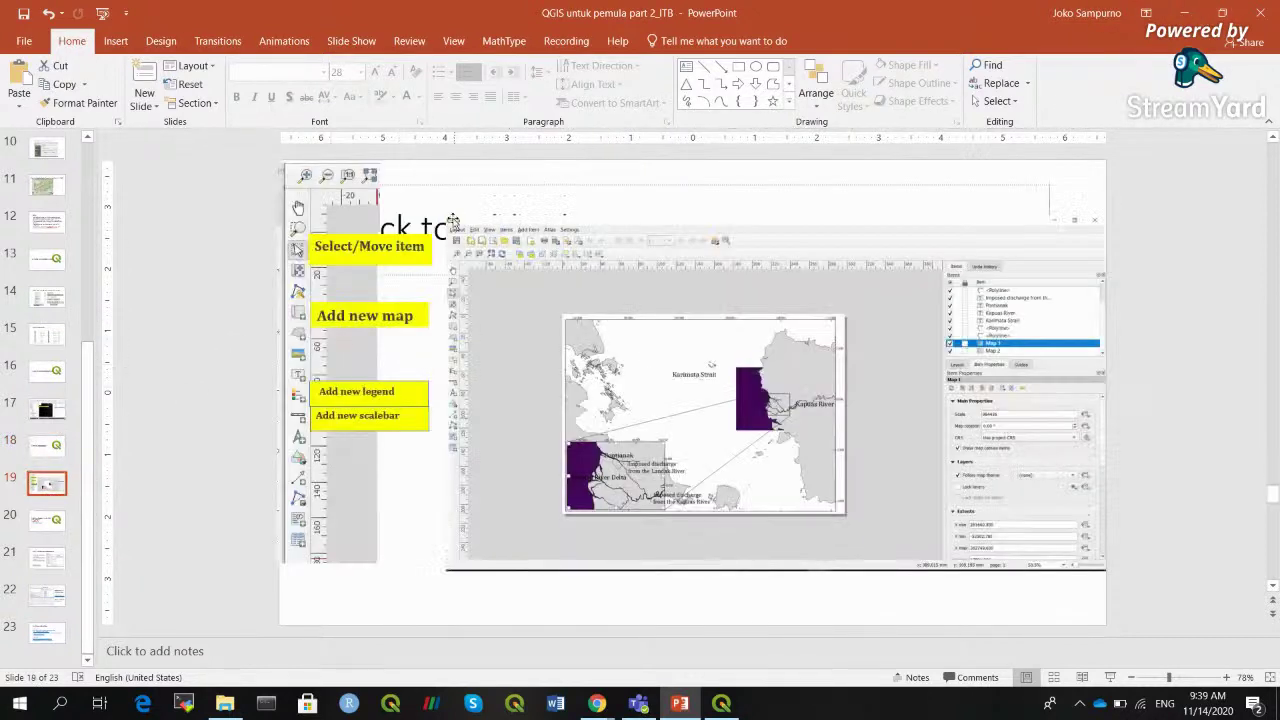
pyautogui.click(1182, 16)
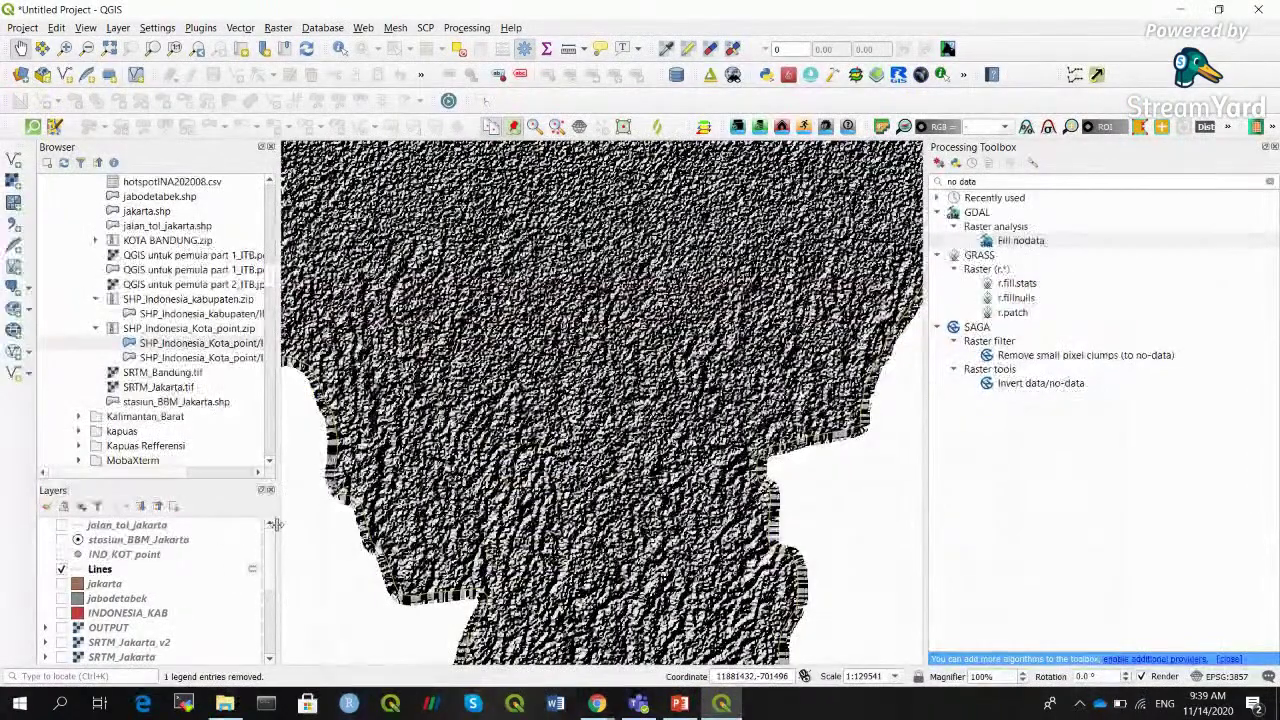
# Make the IND_KOT_point, stasiun_BBM_Jakarta, jalan_tol_jakarta and jakarta layers visible on the map
pyautogui.click(61, 553)
pyautogui.click(61, 539)
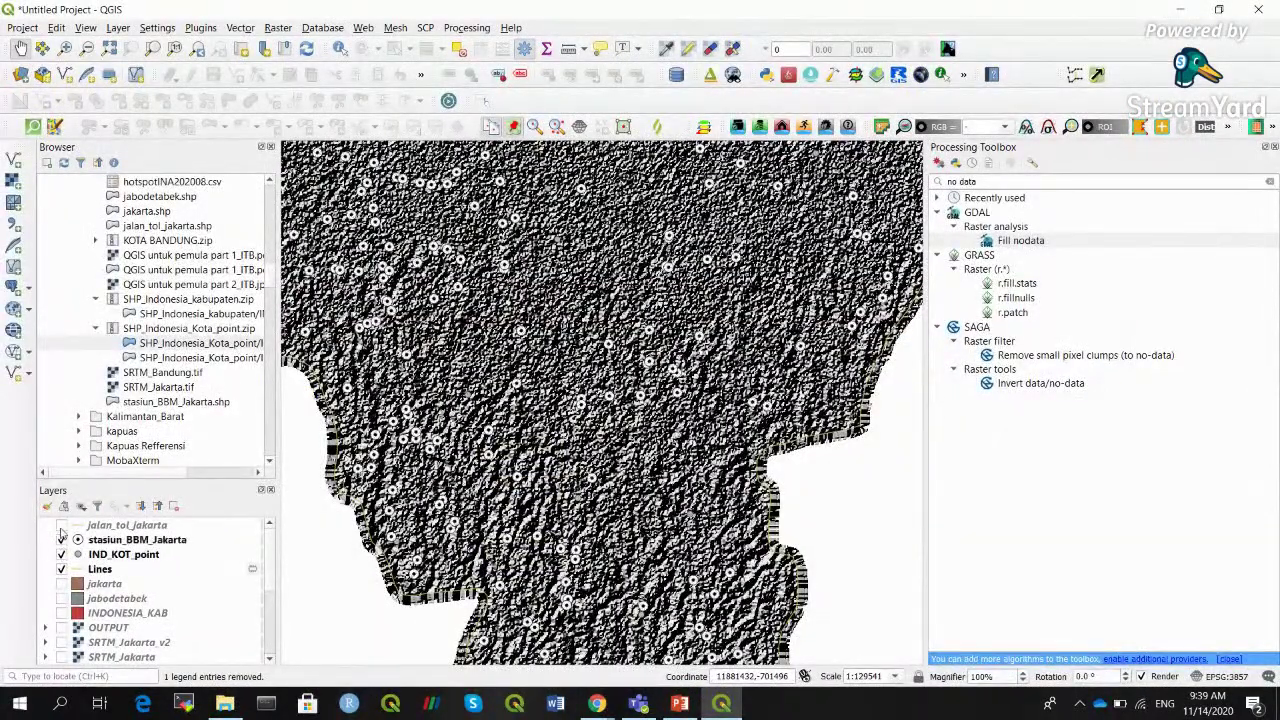
pyautogui.click(61, 525)
pyautogui.click(61, 583)
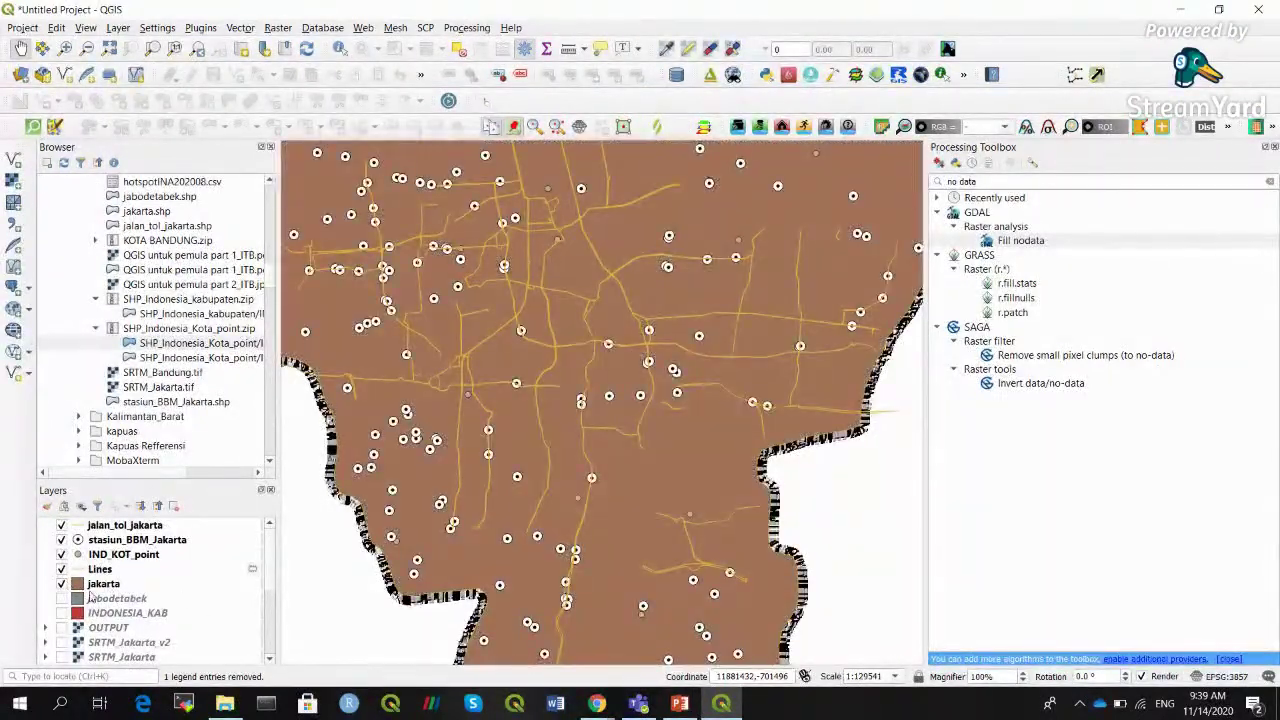
# Export the Jakarta hillshade as raw GeoTIFF data in EPSG:4326 named hillshade_jakarta to the Intro_to_QGIS_SCSEGITB folder, adding it to the map
pyautogui.scroll(-3, 266, 567)
pyautogui.click(61, 540)
pyautogui.rightClick(140, 540)
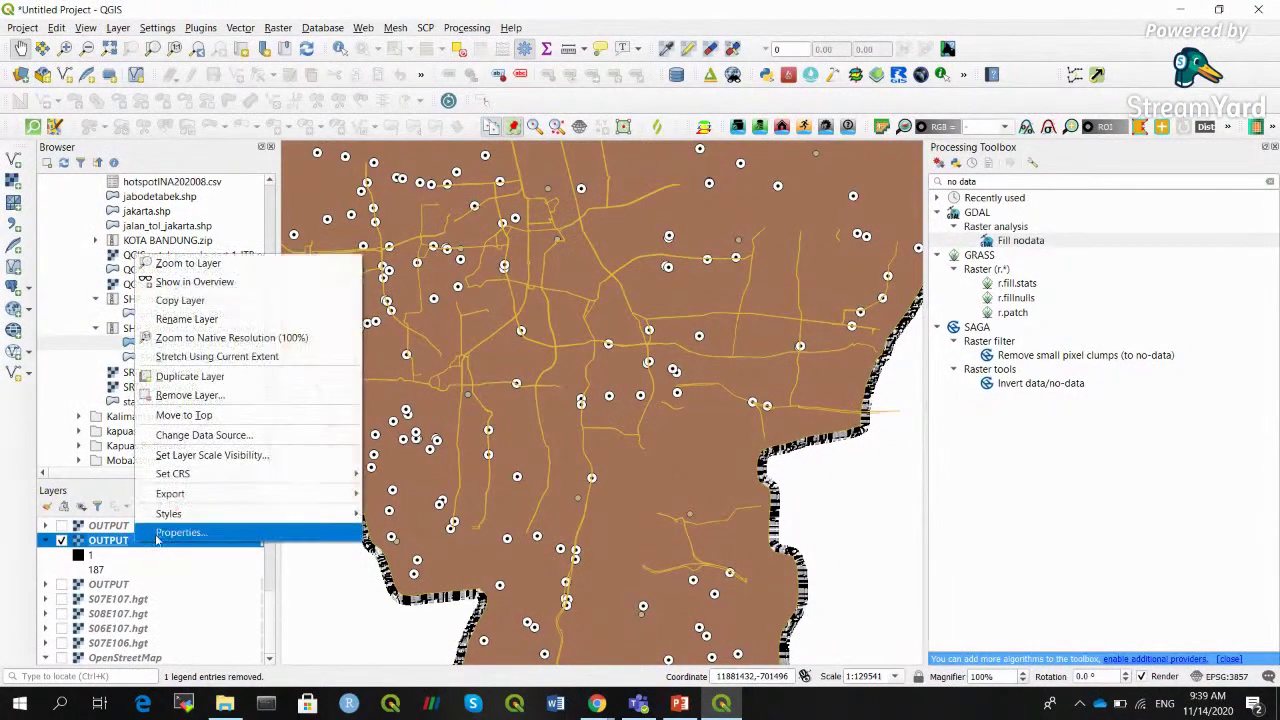
pyautogui.moveTo(305, 494)
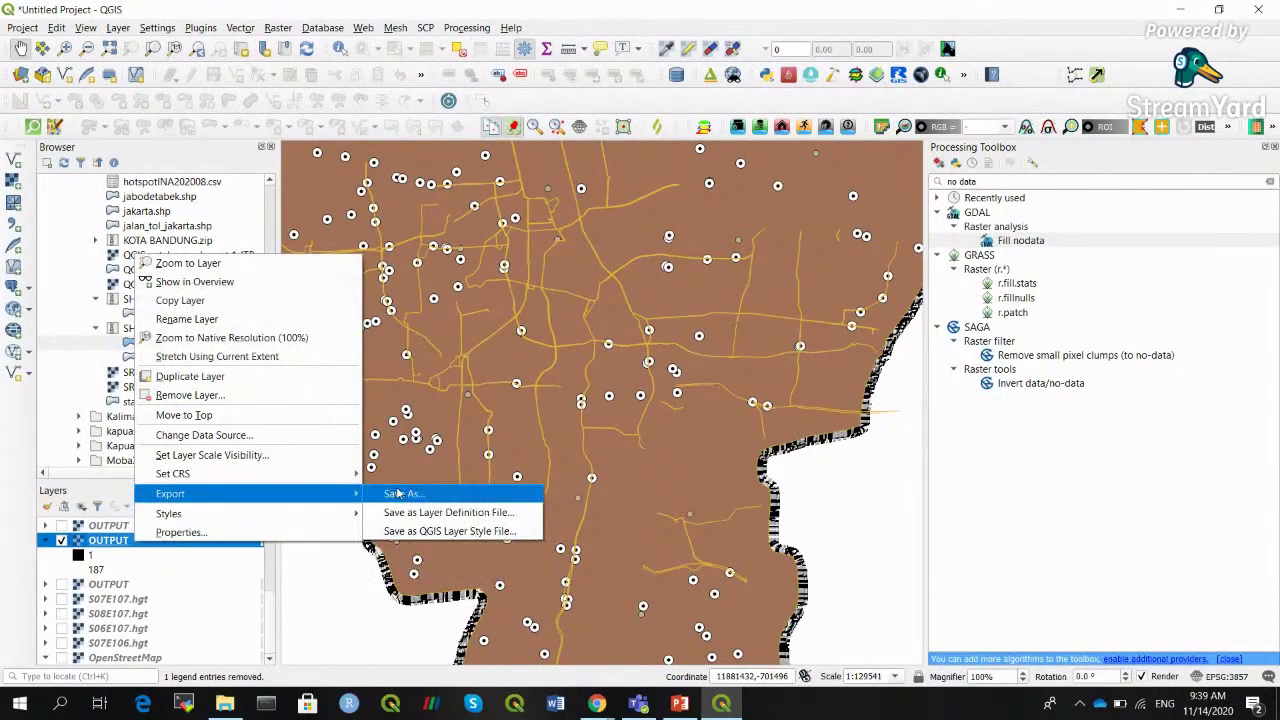
pyautogui.click(398, 494)
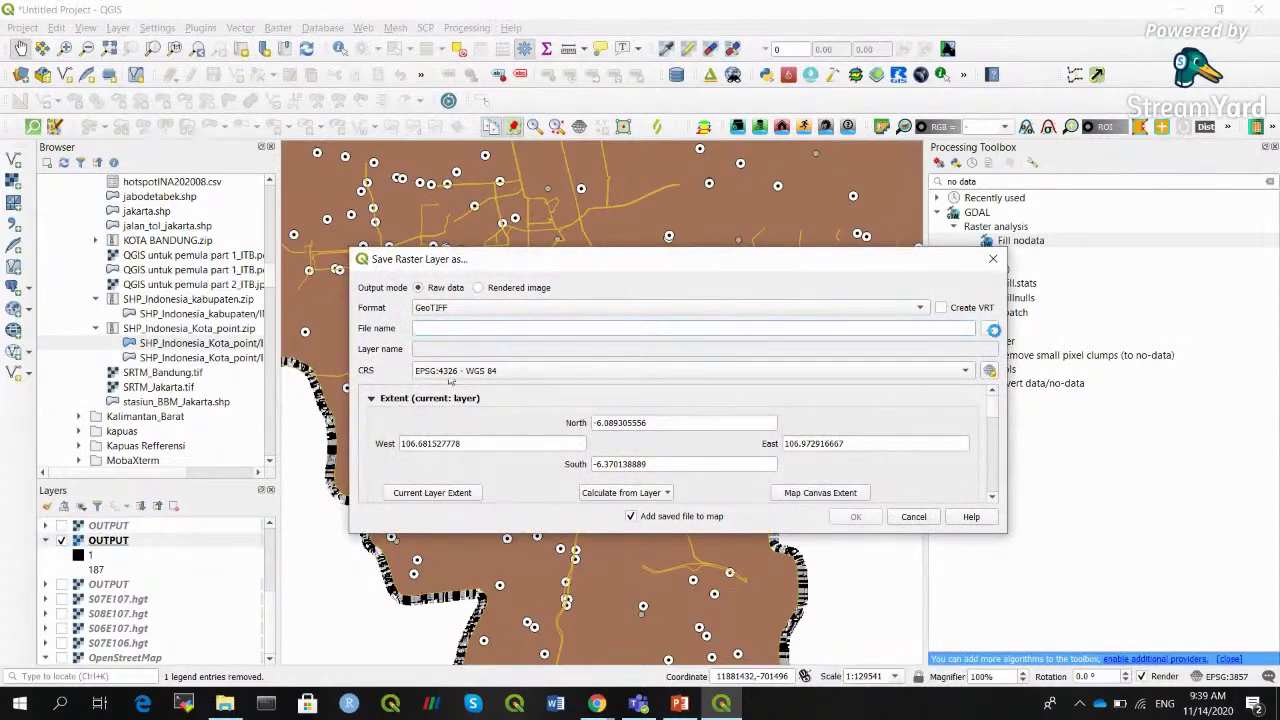
pyautogui.click(989, 329)
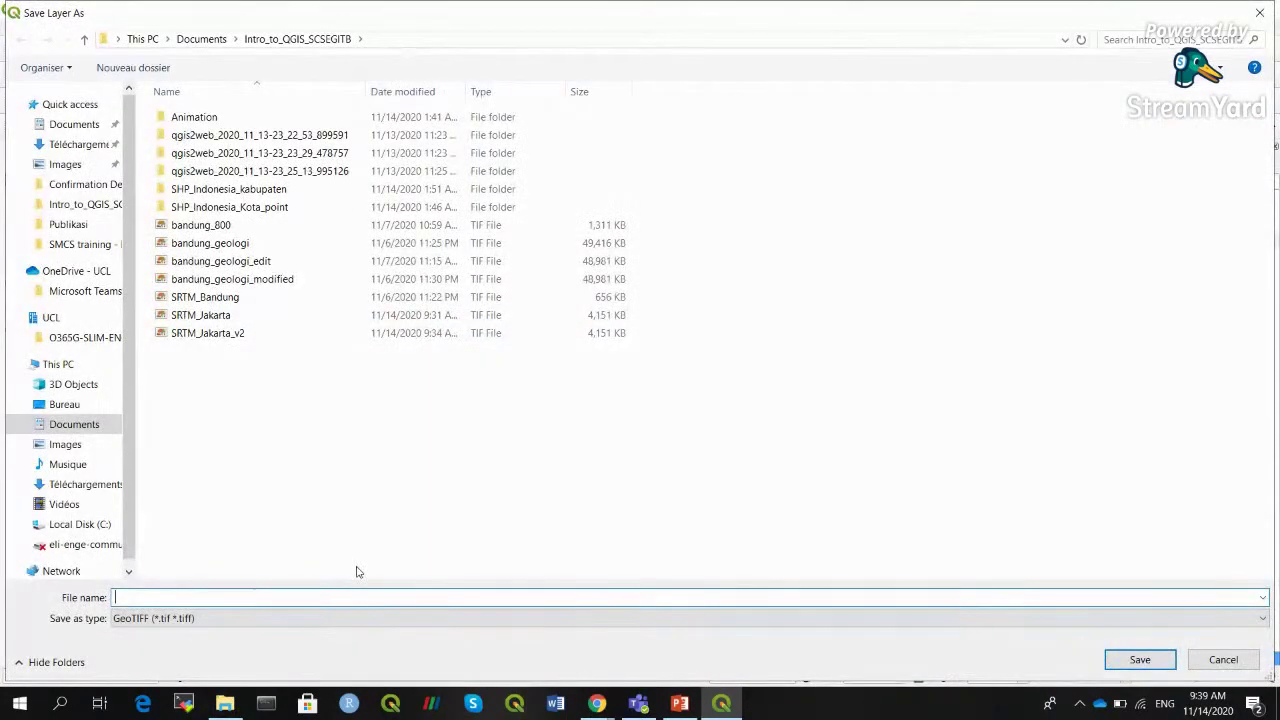
pyautogui.write('h')
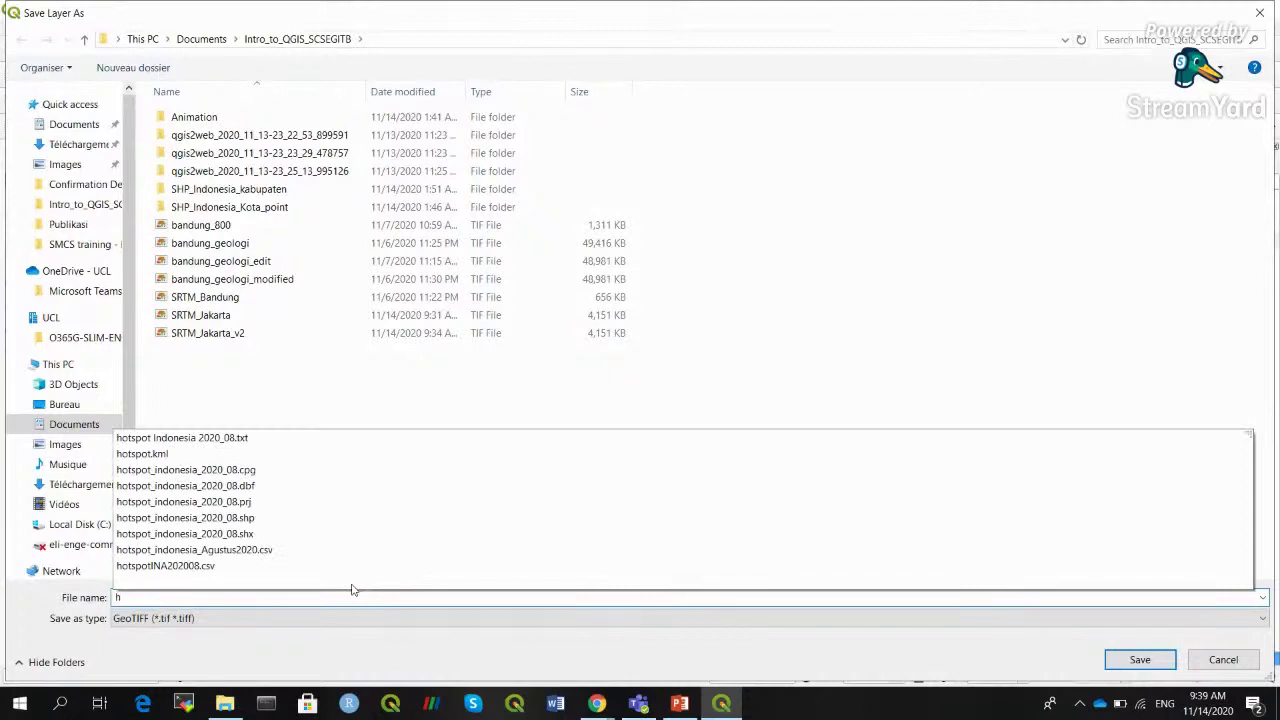
pyautogui.write('illshade_jakarta')
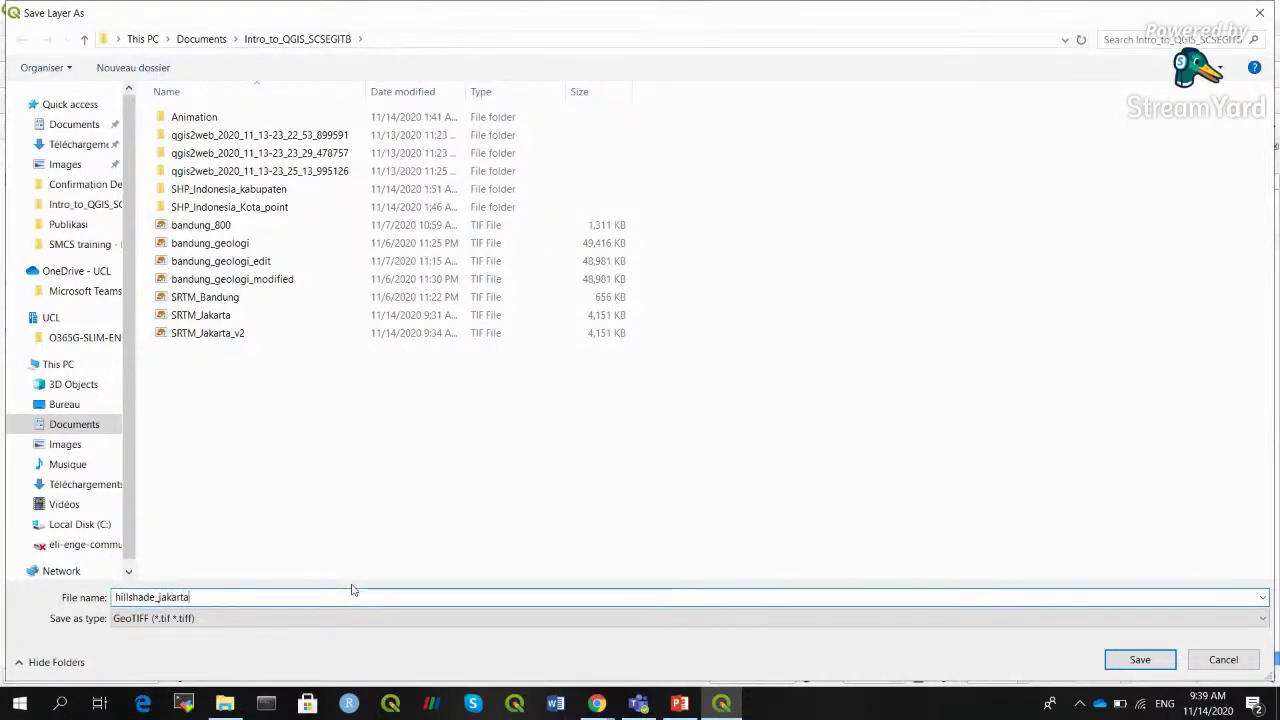
pyautogui.click(1140, 659)
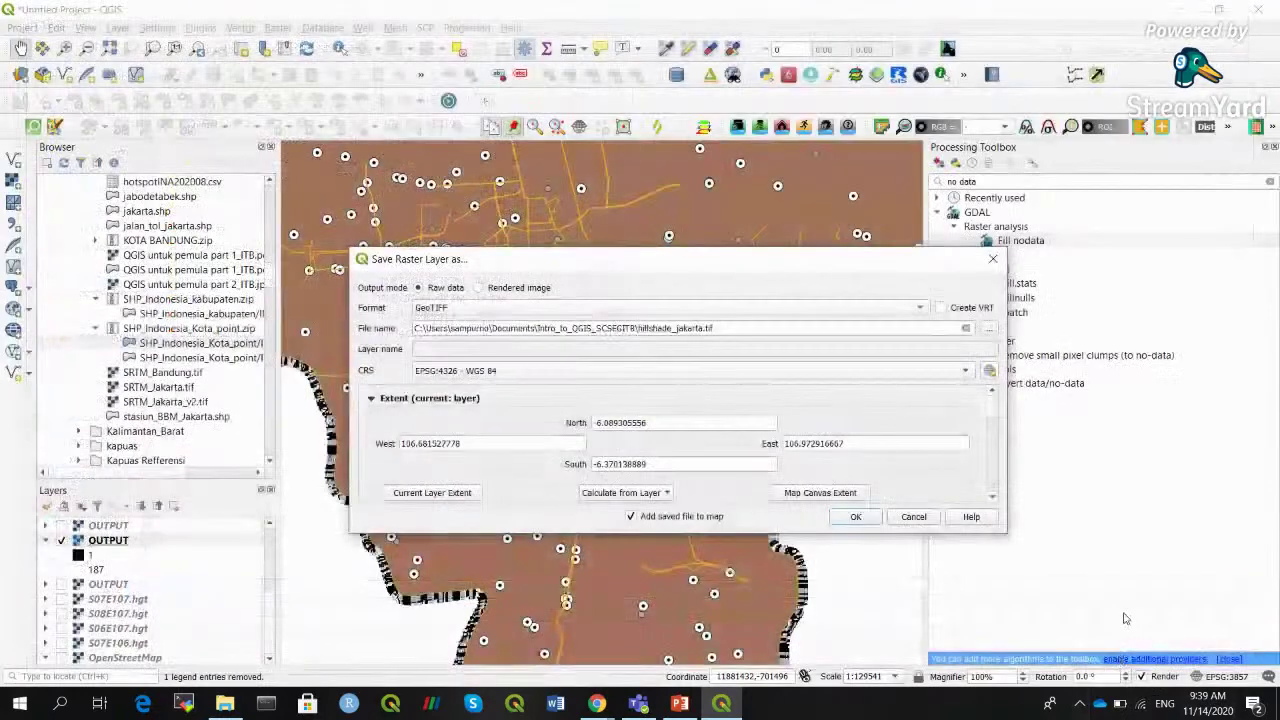
pyautogui.click(855, 516)
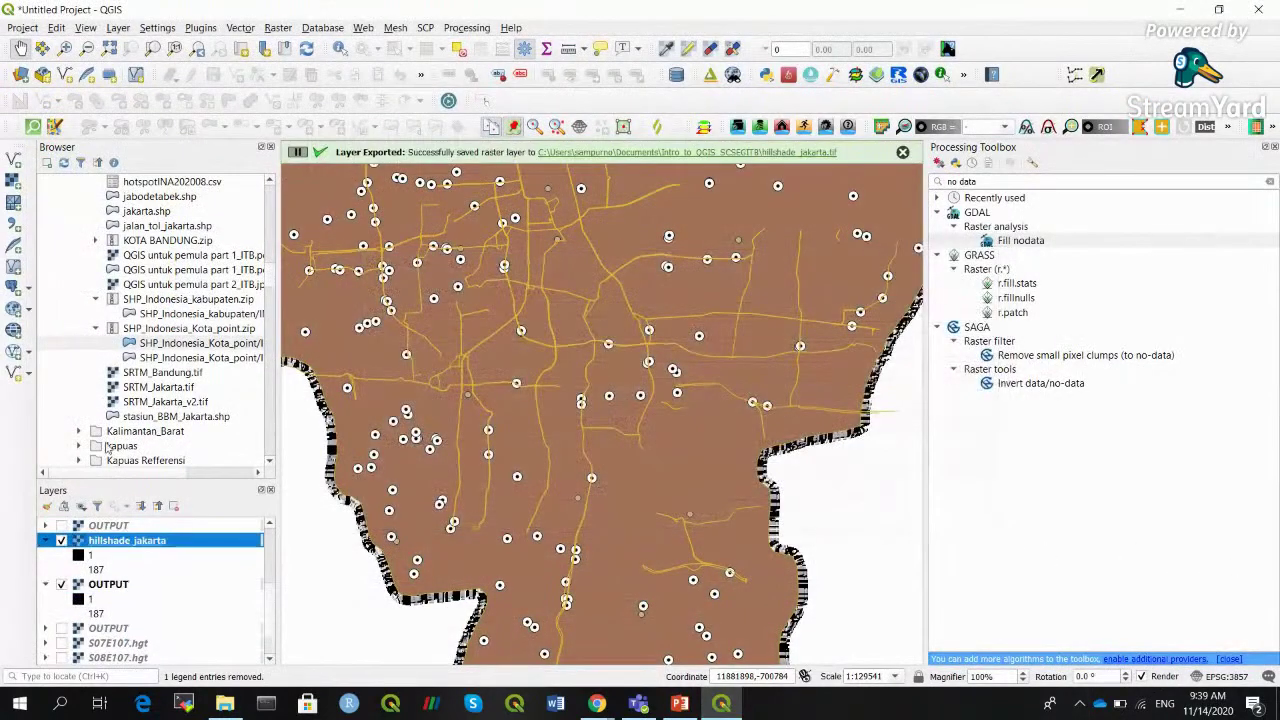
# Remove the OUTPUT raster directly beneath hillshade_jakarta from the project
pyautogui.click(117, 586)
pyautogui.click(173, 507)
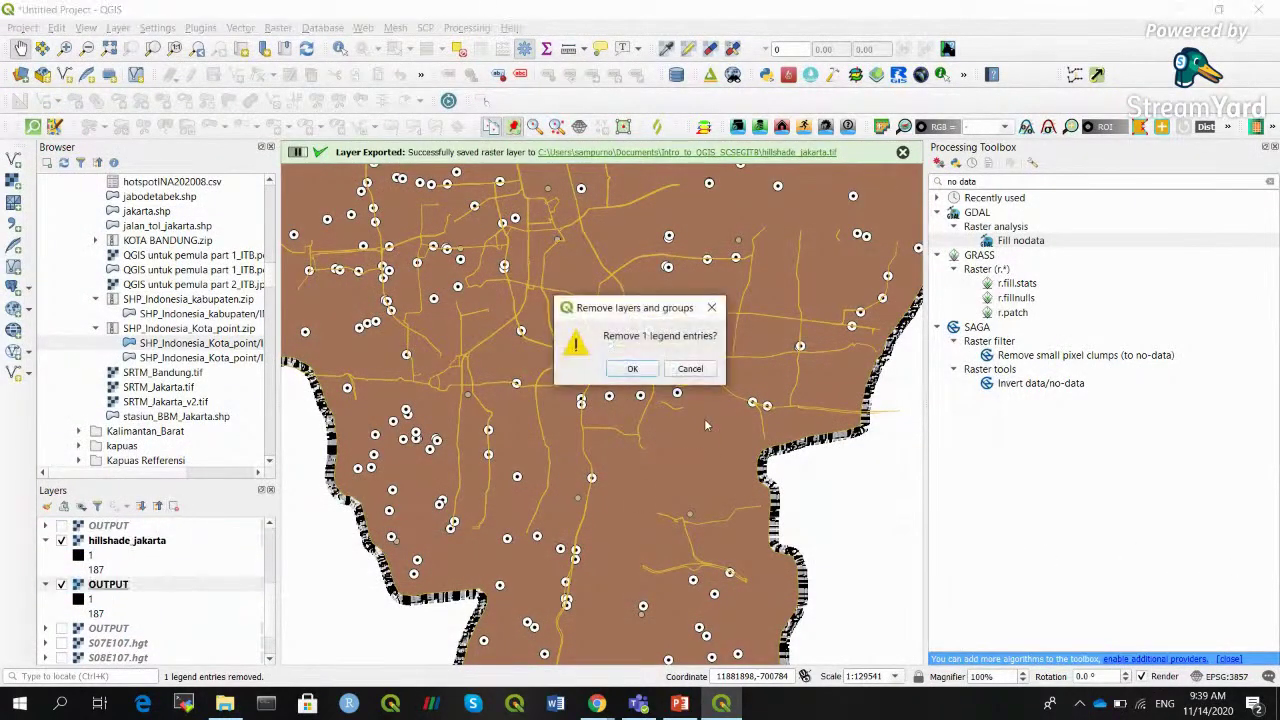
pyautogui.click(620, 369)
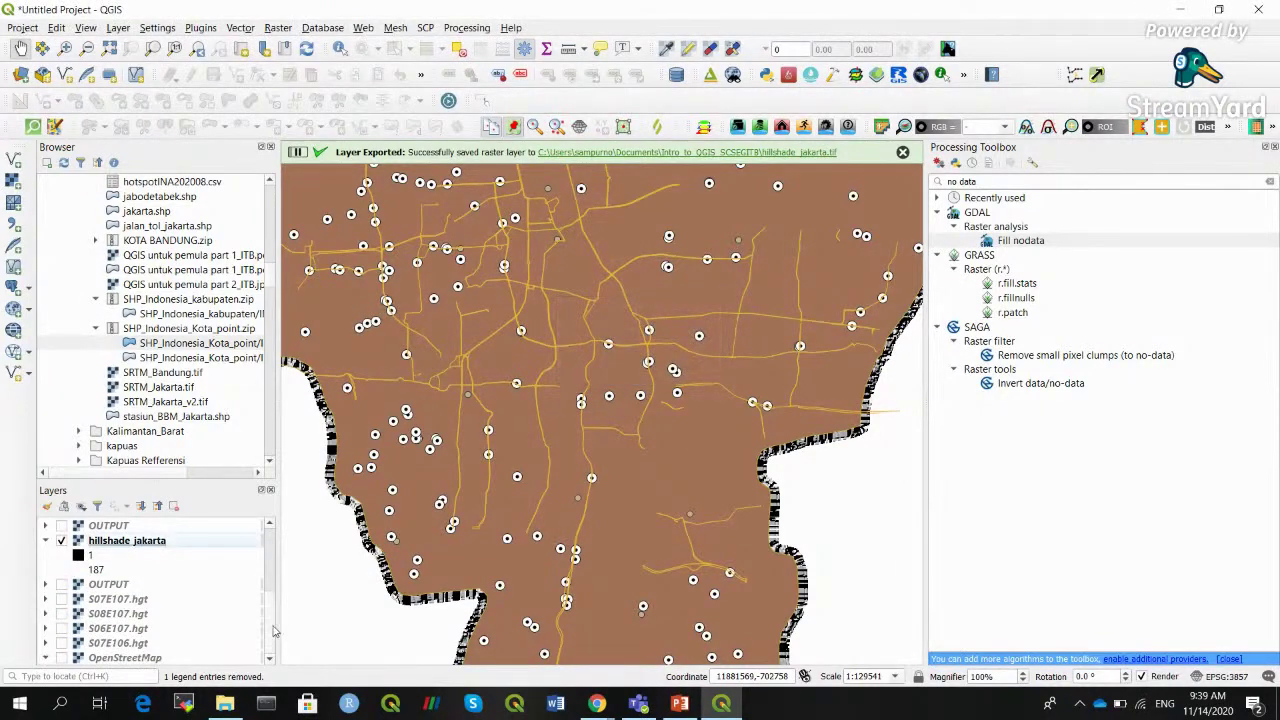
# Move hillshade_jakarta directly below the jakarta layer and hide the jakarta layer so the hillshade shows
pyautogui.scroll(3, 170, 610)
pyautogui.scroll(-1, 160, 640)
pyautogui.moveTo(160, 640); pyautogui.dragTo(130, 548)
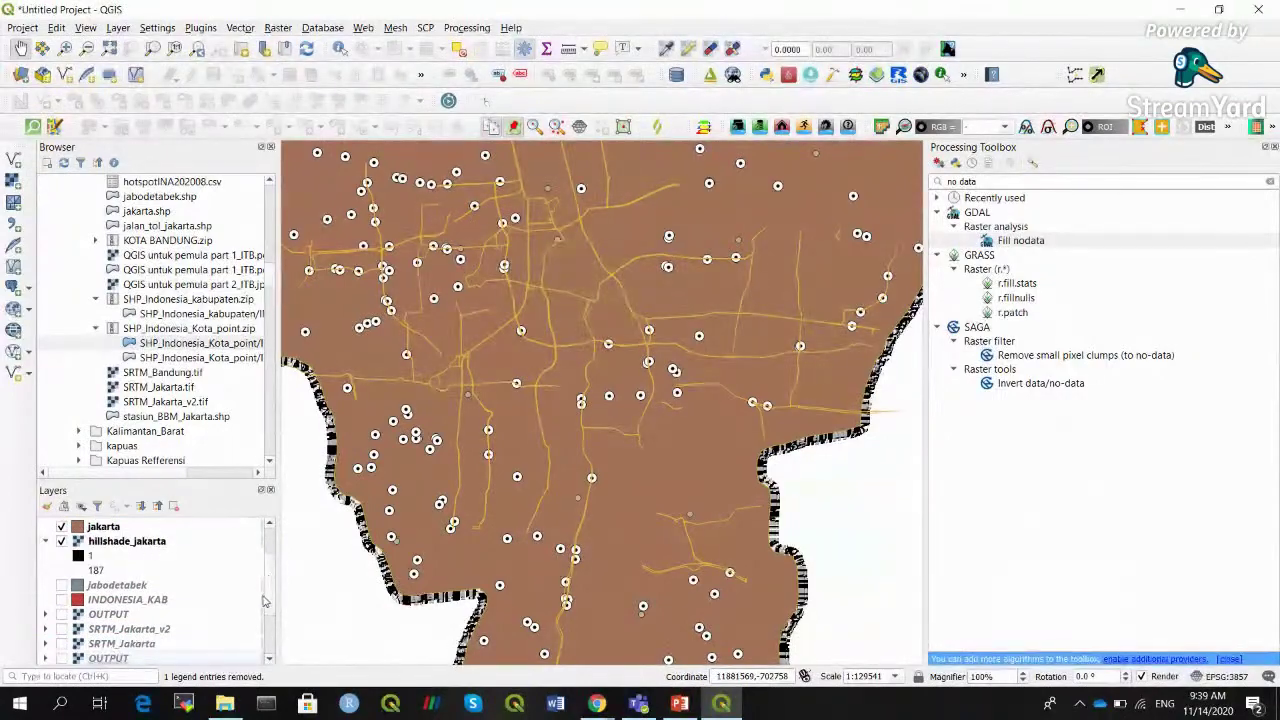
pyautogui.scroll(2, 265, 600)
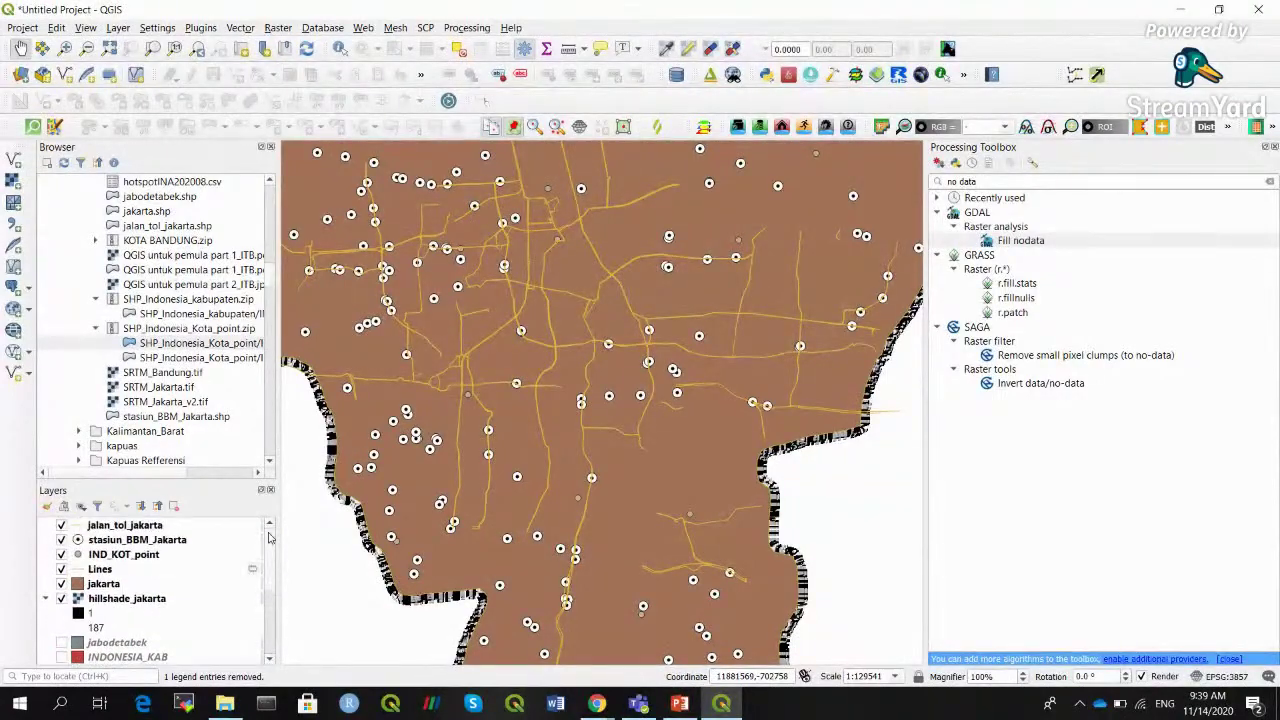
pyautogui.click(61, 583)
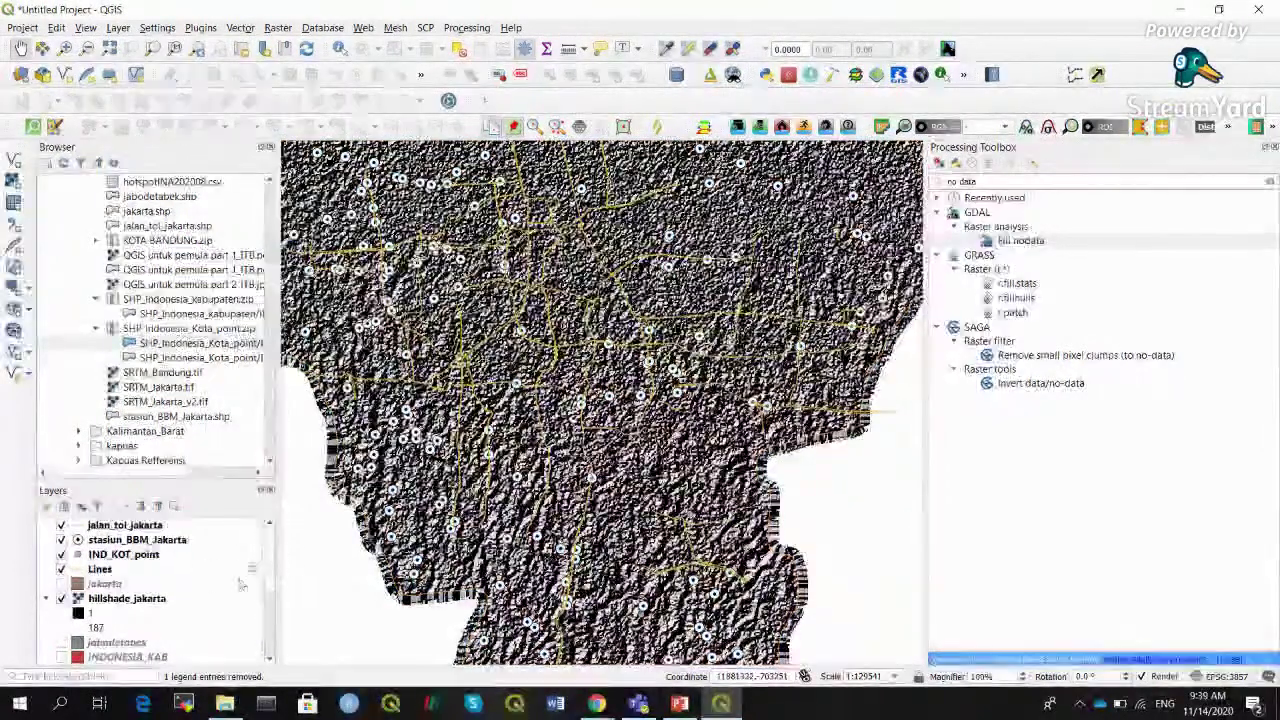
# Apply the dot red preset symbol to the stasiun_BBM_Jakarta layer
pyautogui.rightClick(96, 540)
pyautogui.click(140, 533)
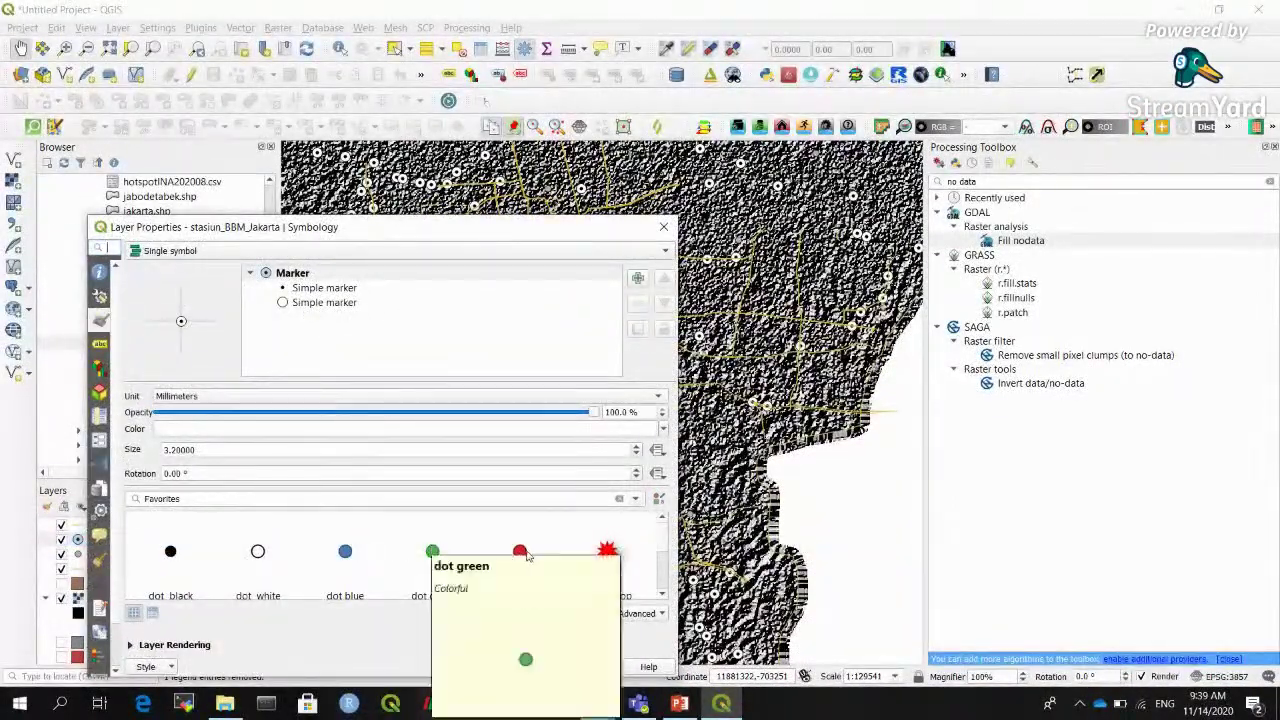
pyautogui.click(519, 551)
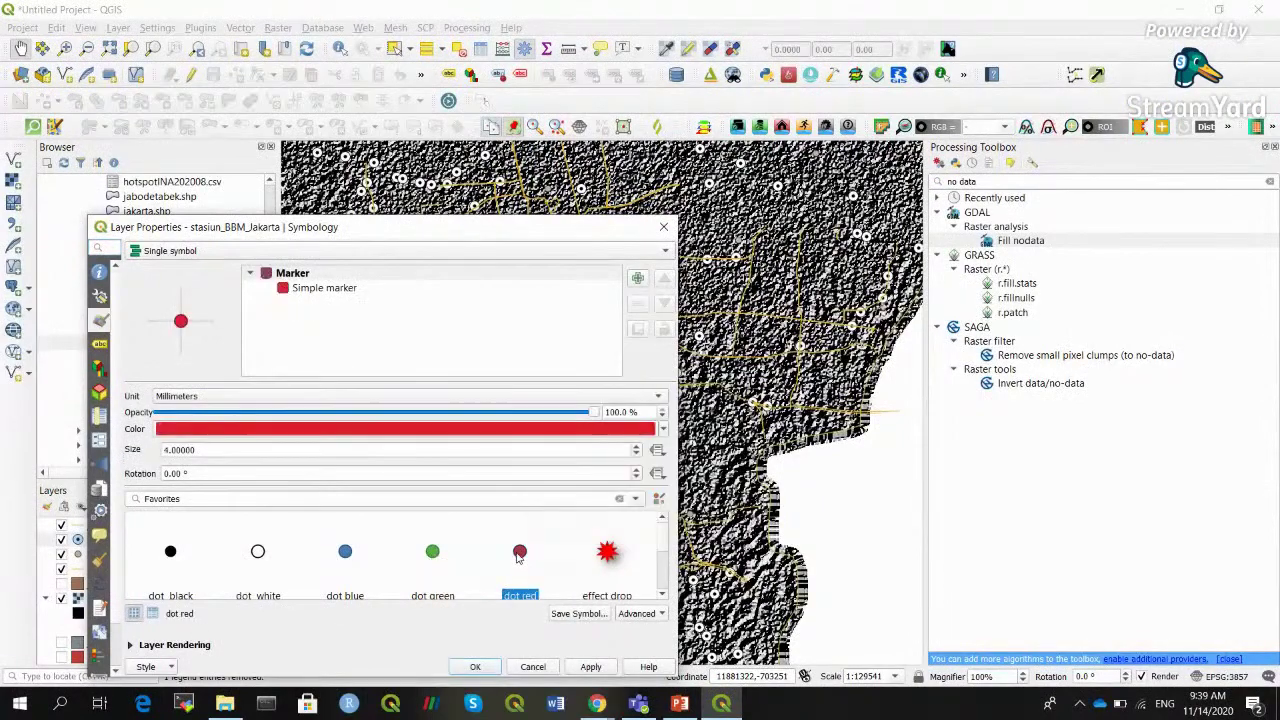
pyautogui.click(590, 666)
pyautogui.click(474, 666)
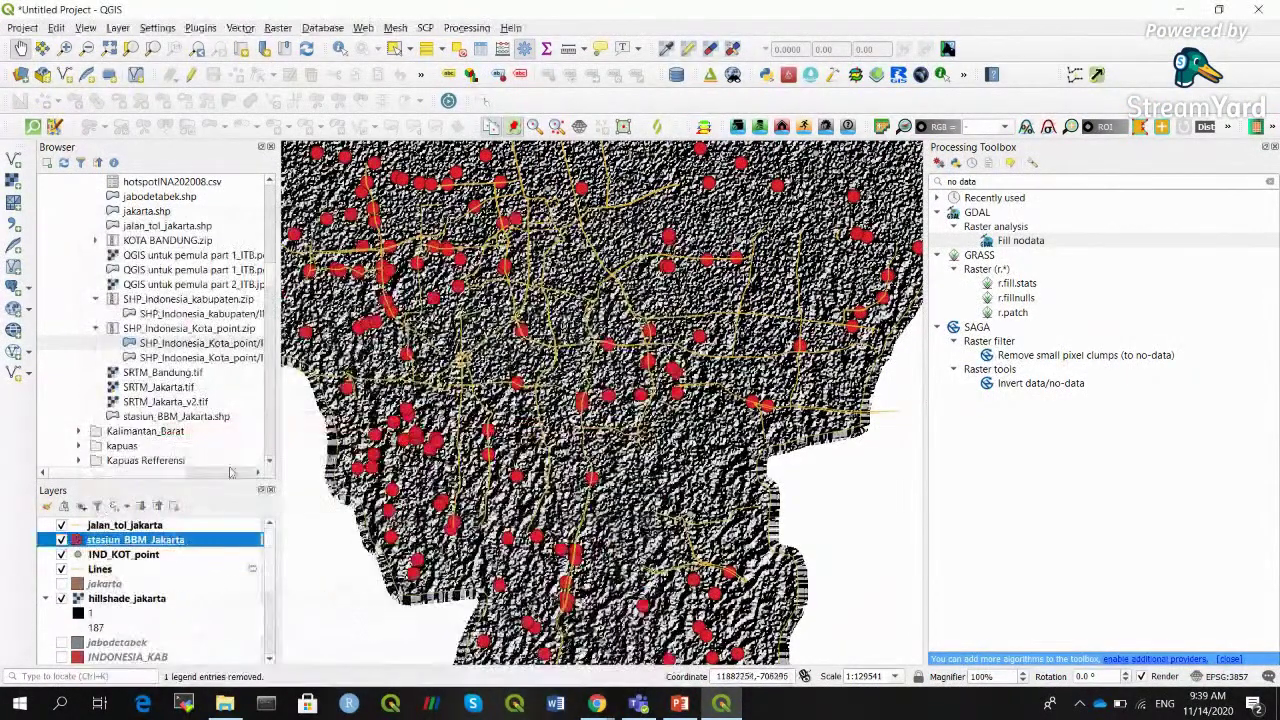
# Hide the IND_KOT_point layer and fit the map view to the Jakarta layers
pyautogui.click(108, 50)
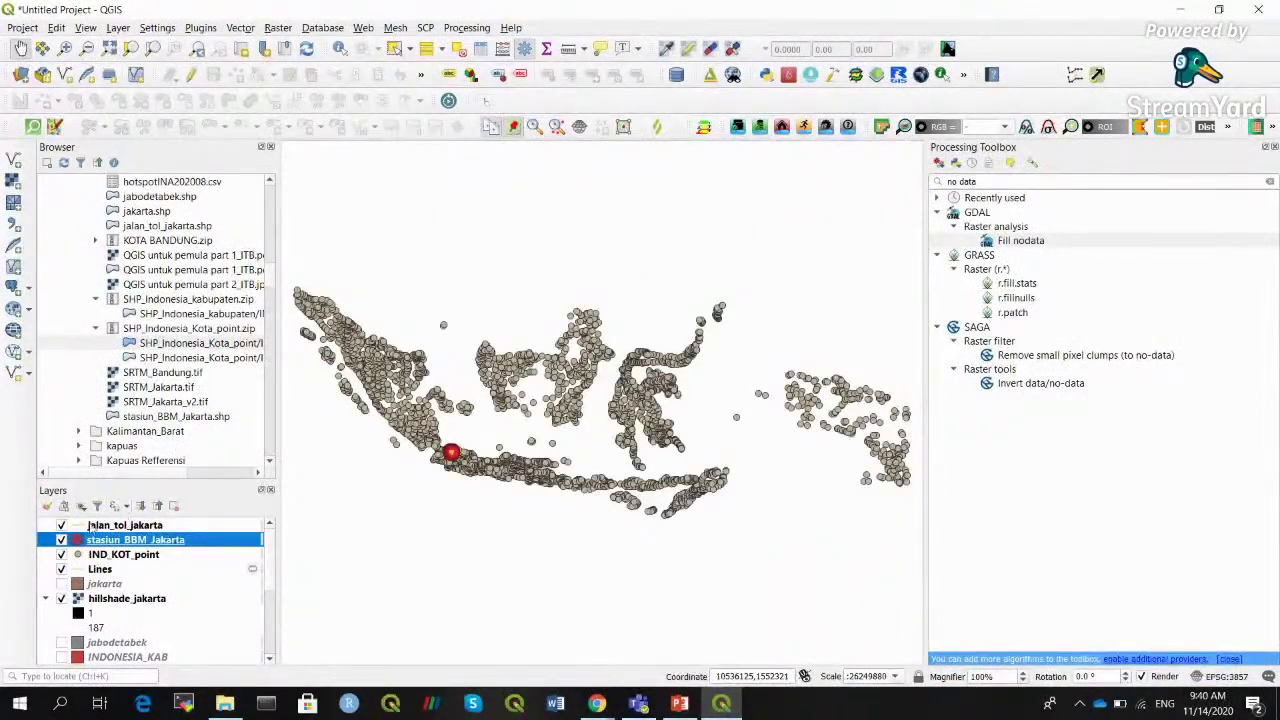
pyautogui.click(61, 555)
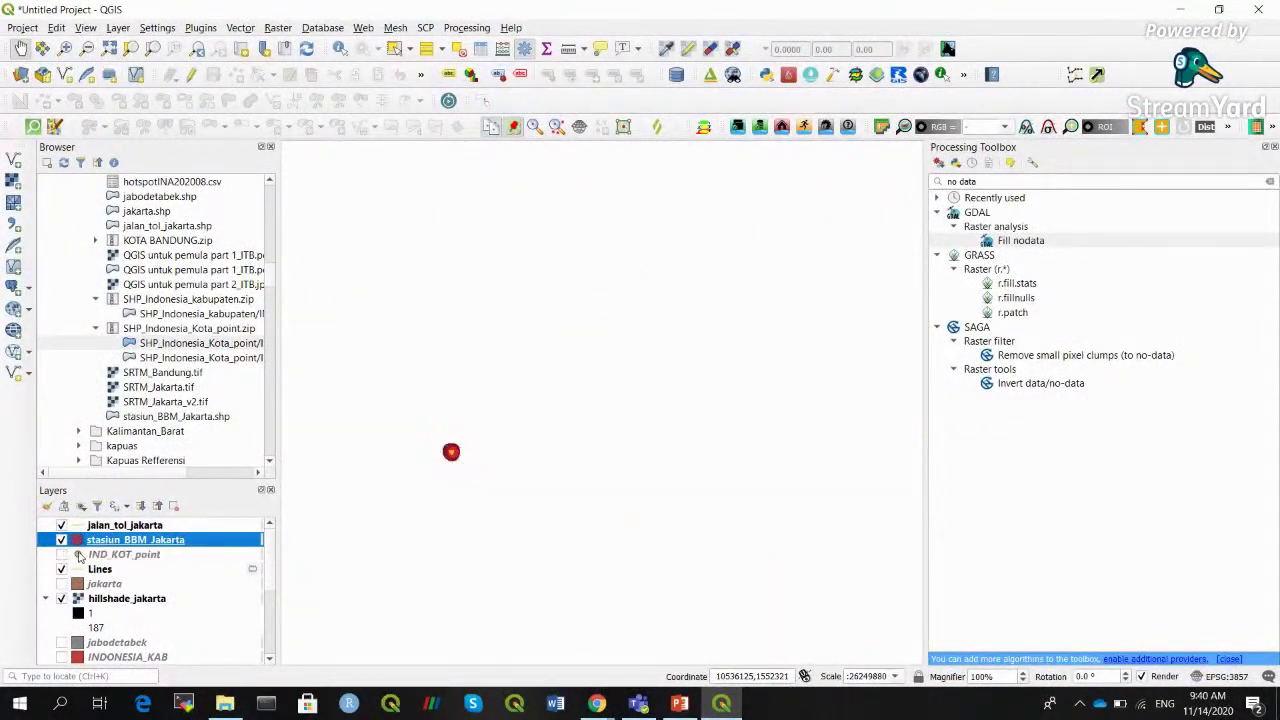
pyautogui.click(64, 48)
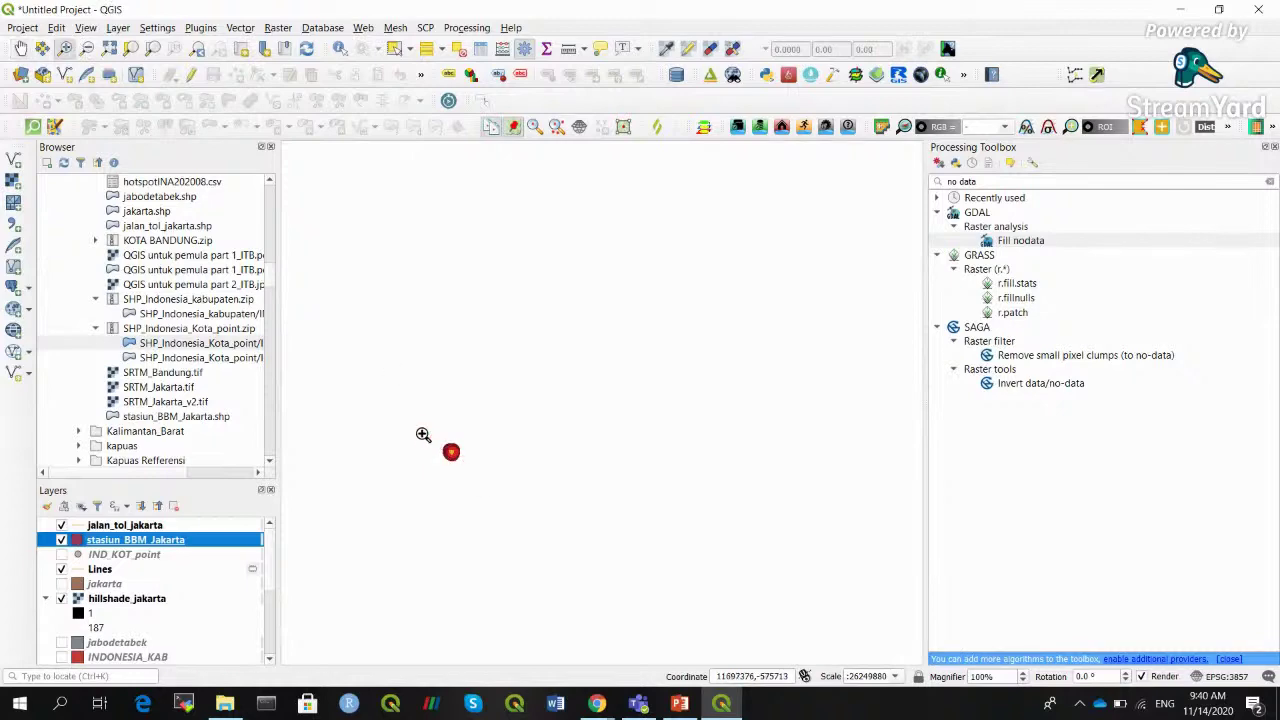
pyautogui.moveTo(420, 432); pyautogui.dragTo(464, 464)
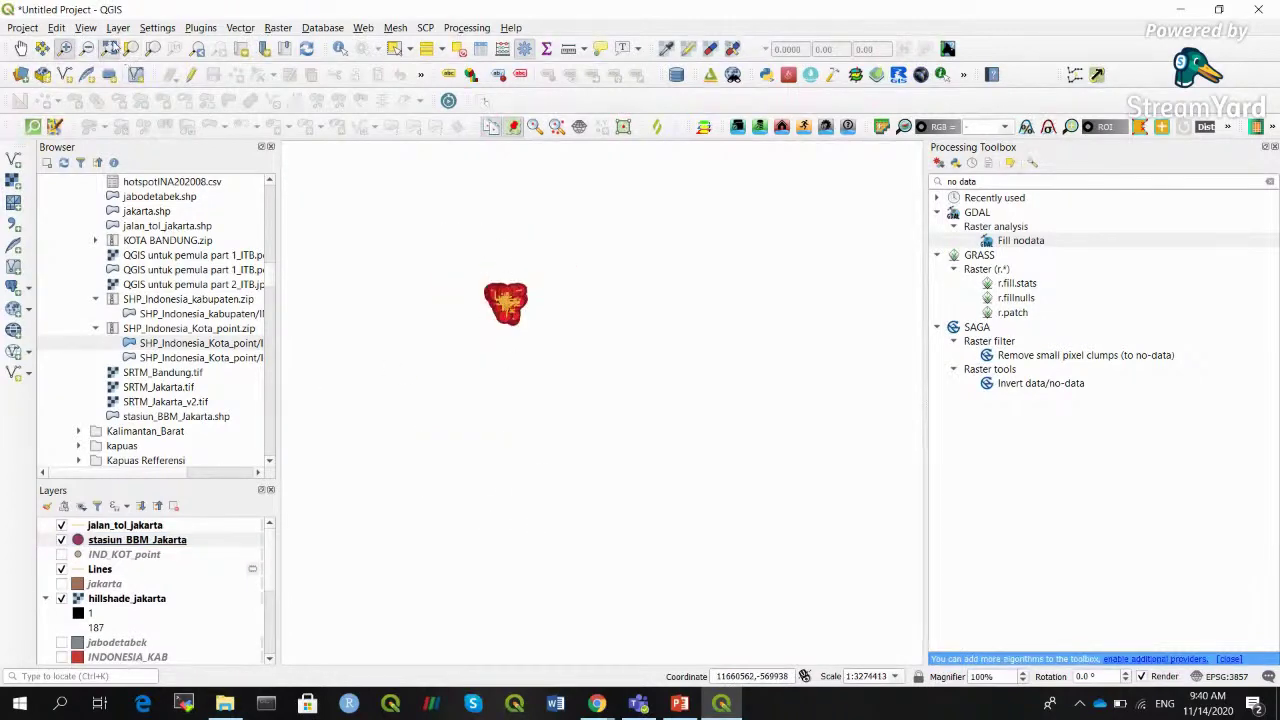
pyautogui.click(111, 48)
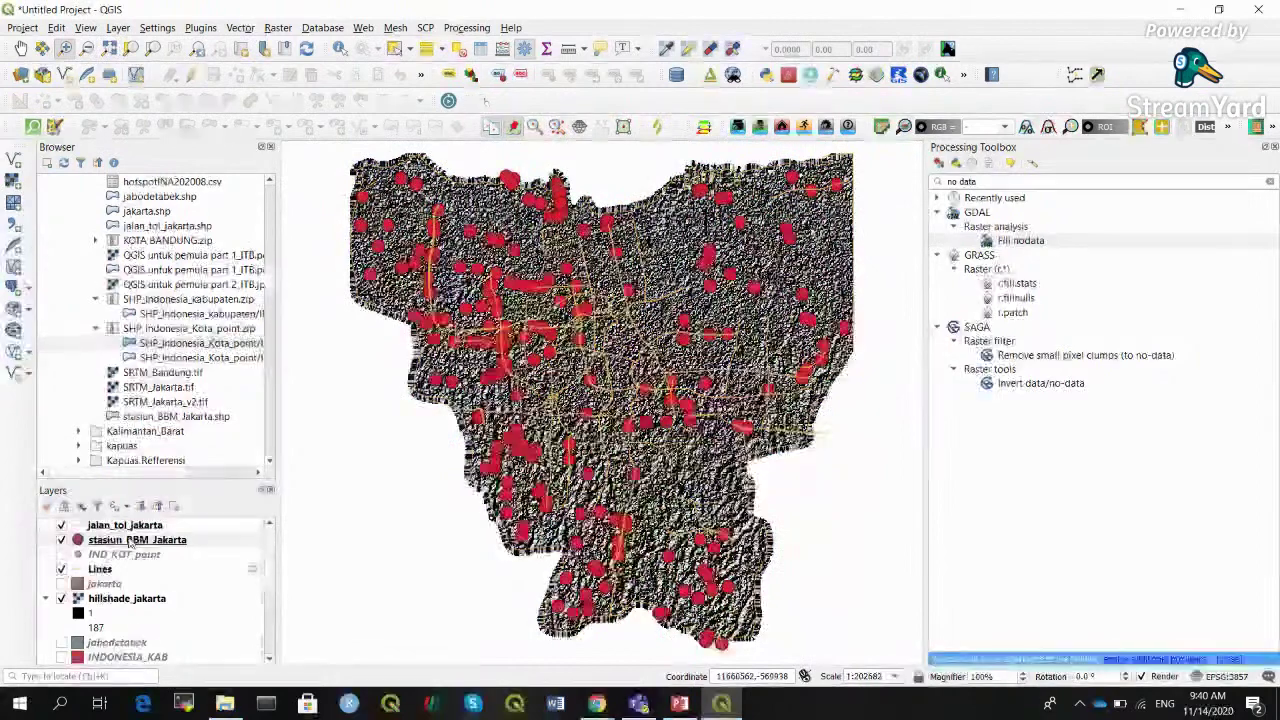
# Set the marker size of the stasiun_BBM_Jakarta layer to 2 millimetres
pyautogui.rightClick(115, 542)
pyautogui.click(150, 531)
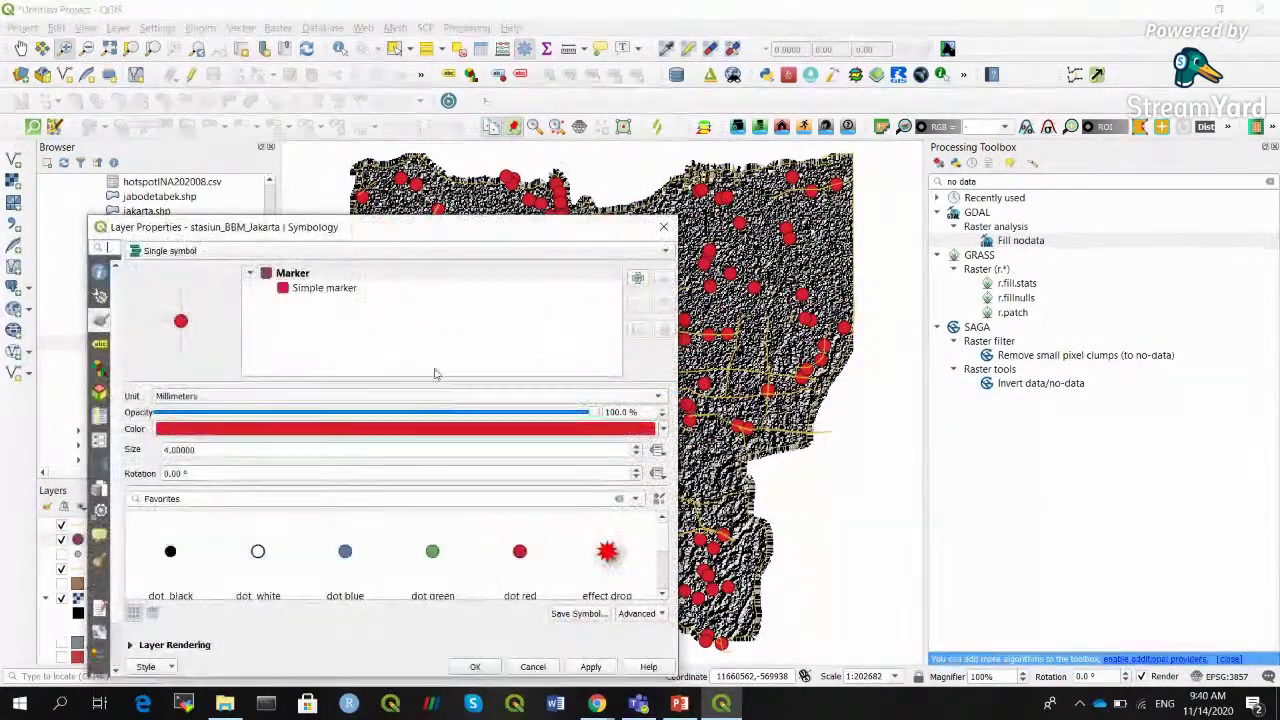
pyautogui.click(634, 458)
pyautogui.click(634, 458)
pyautogui.click(634, 458)
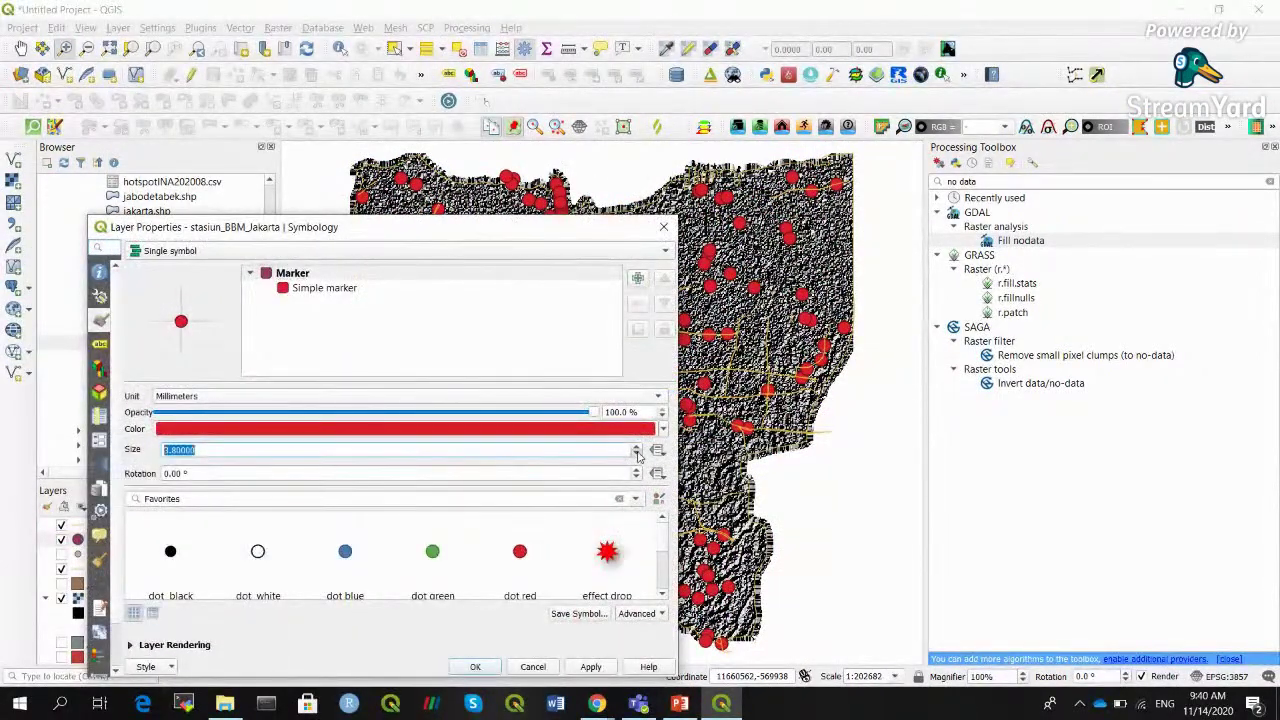
pyautogui.moveTo(167, 450); pyautogui.dragTo(164, 450)
pyautogui.write('2')
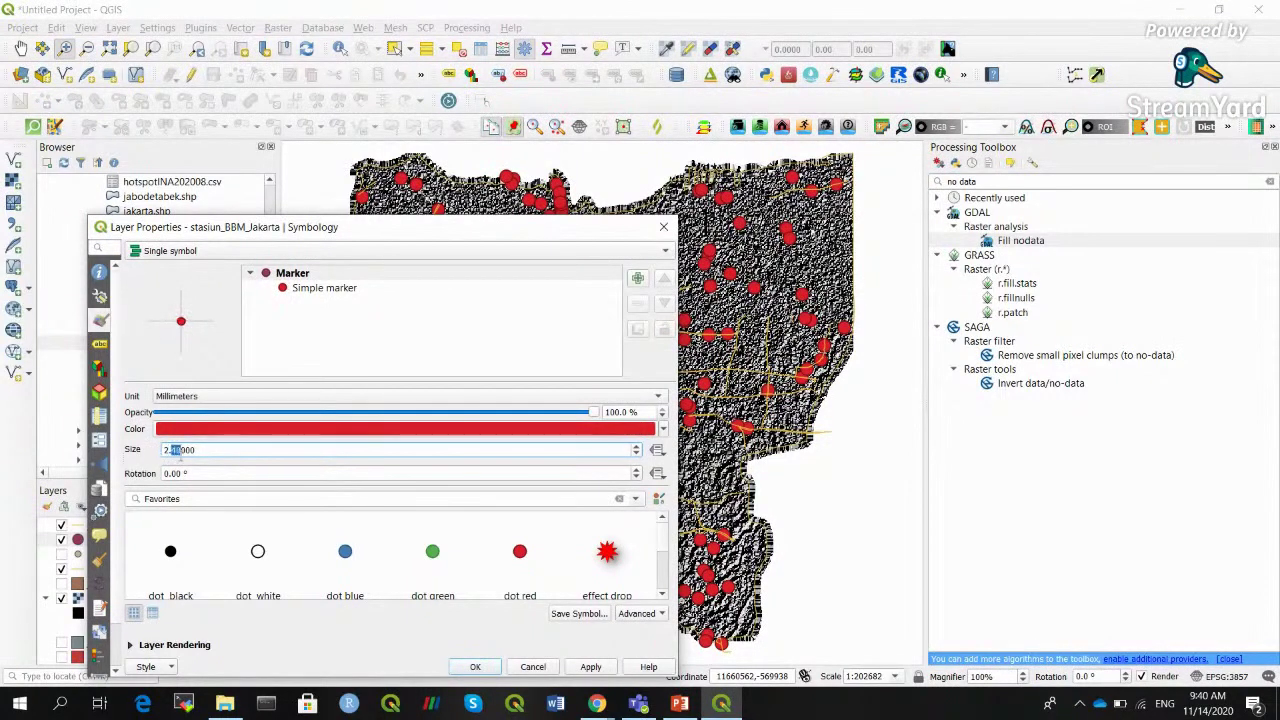
pyautogui.moveTo(172, 450); pyautogui.dragTo(180, 451)
pyautogui.write('0')
pyautogui.click(475, 667)
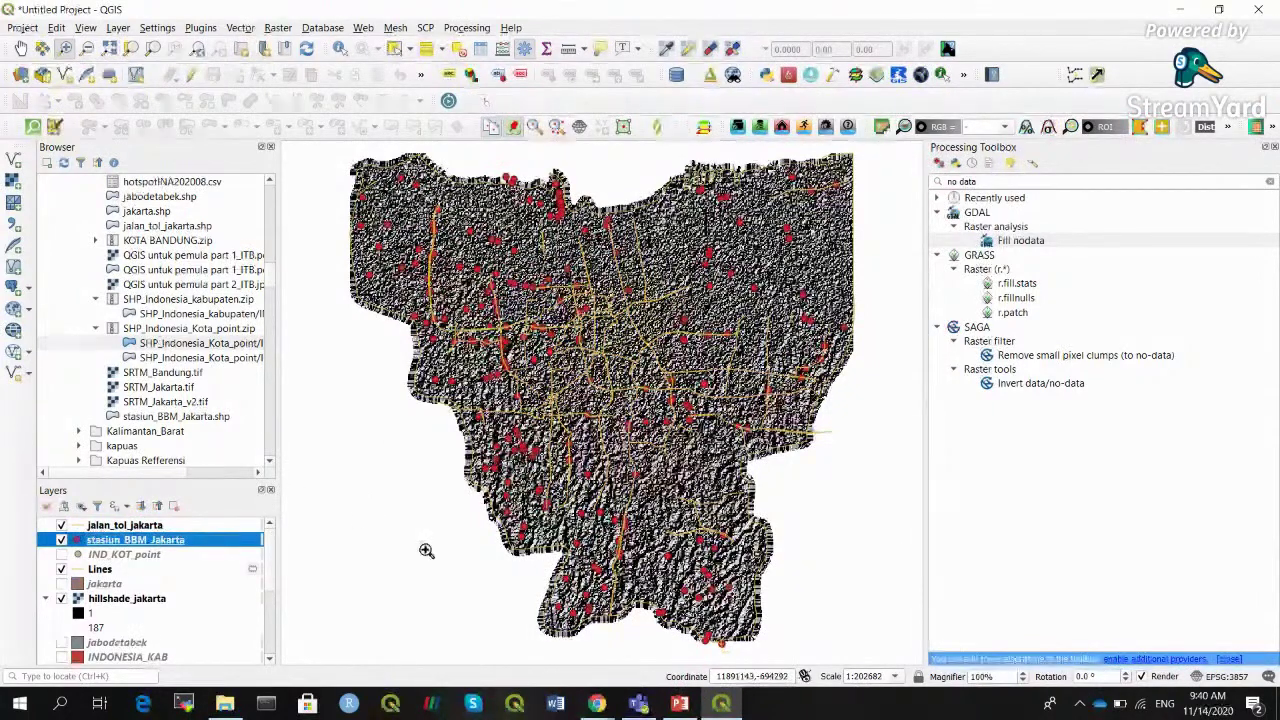
# Open the symbology settings of the Lines layer
pyautogui.click(99, 569)
pyautogui.rightClick(100, 574)
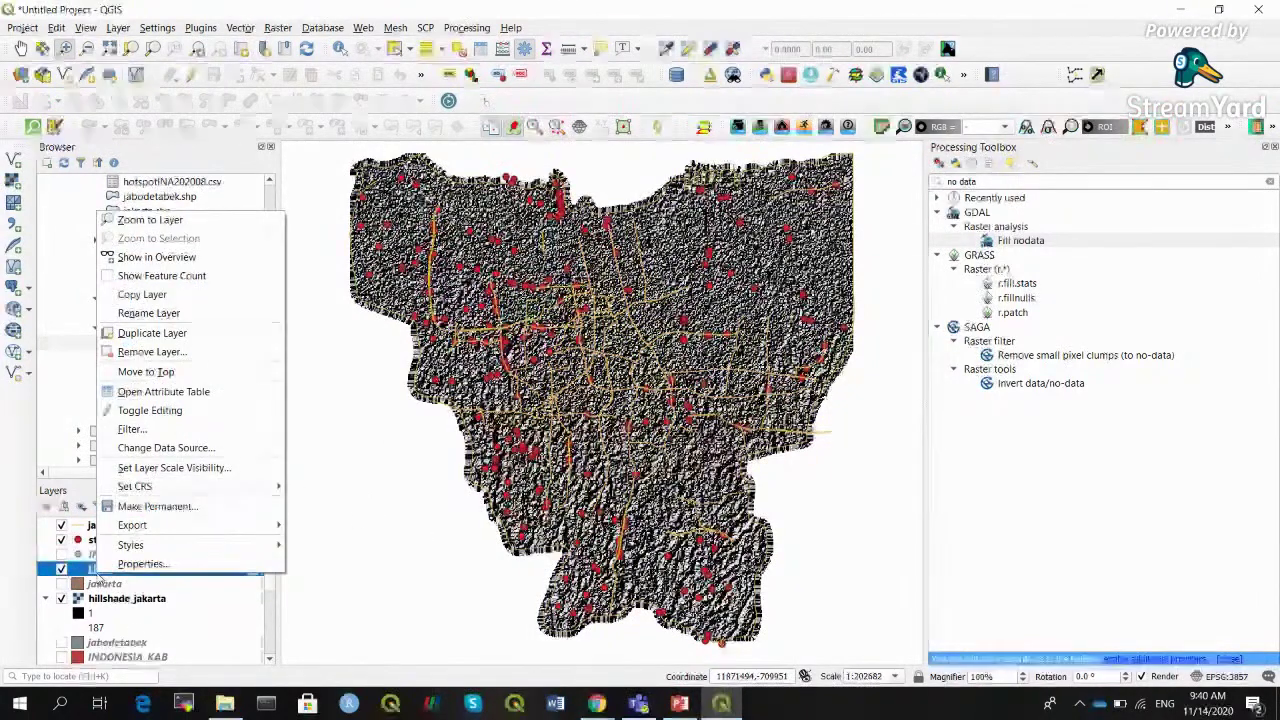
pyautogui.click(150, 562)
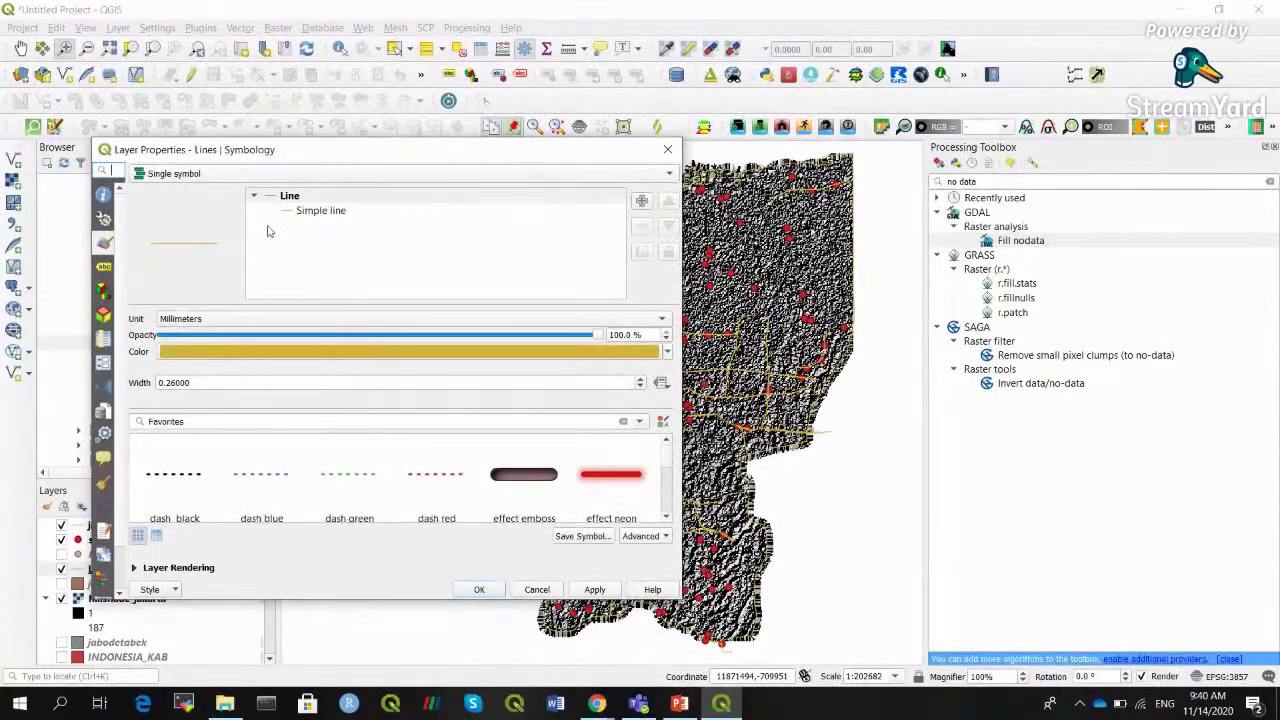
# Set the Lines layer's colour to red, #ff0000
pyautogui.click(543, 353)
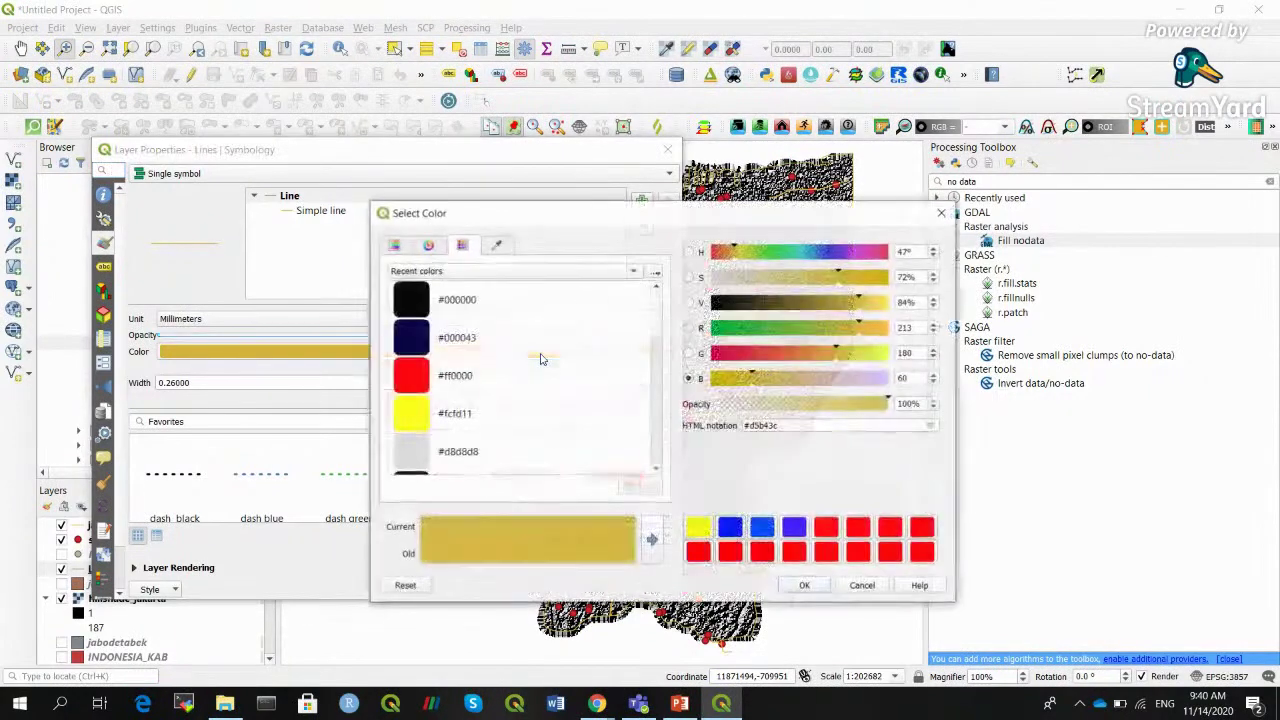
pyautogui.click(430, 376)
pyautogui.click(808, 586)
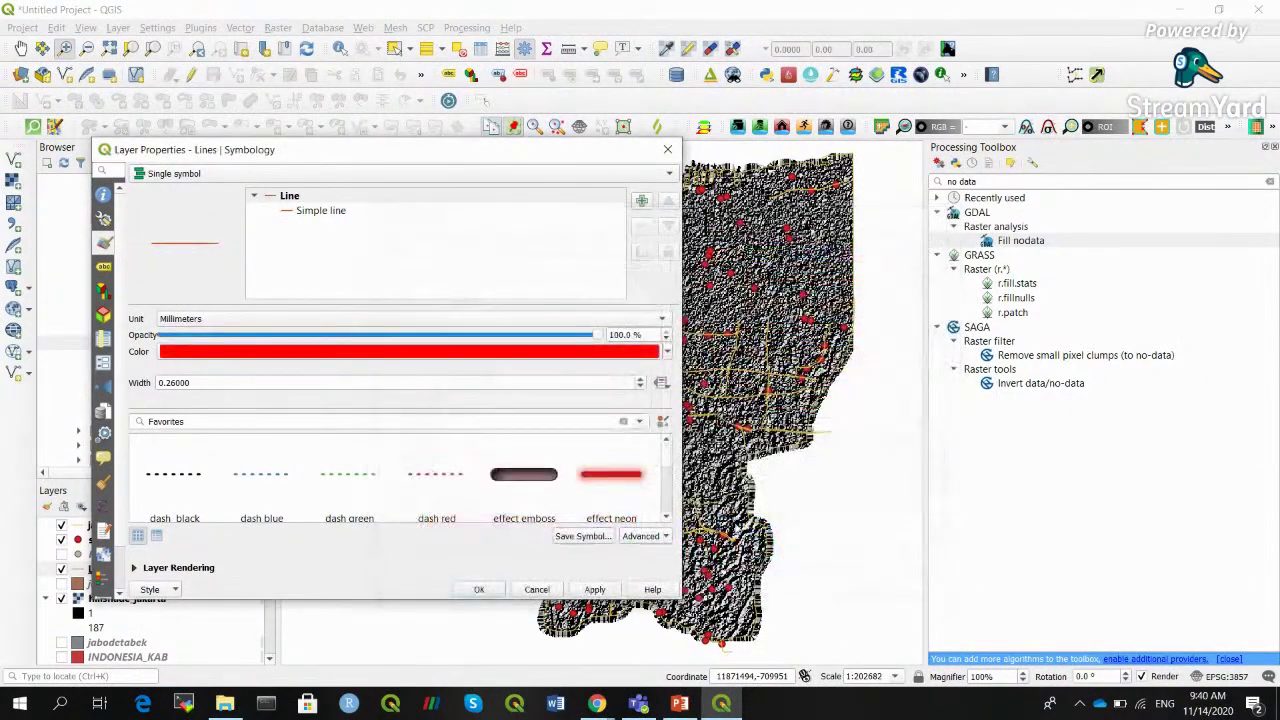
# Set the Lines layer's colour to the recent blue #004cff and confirm the layer's symbology
pyautogui.click(585, 352)
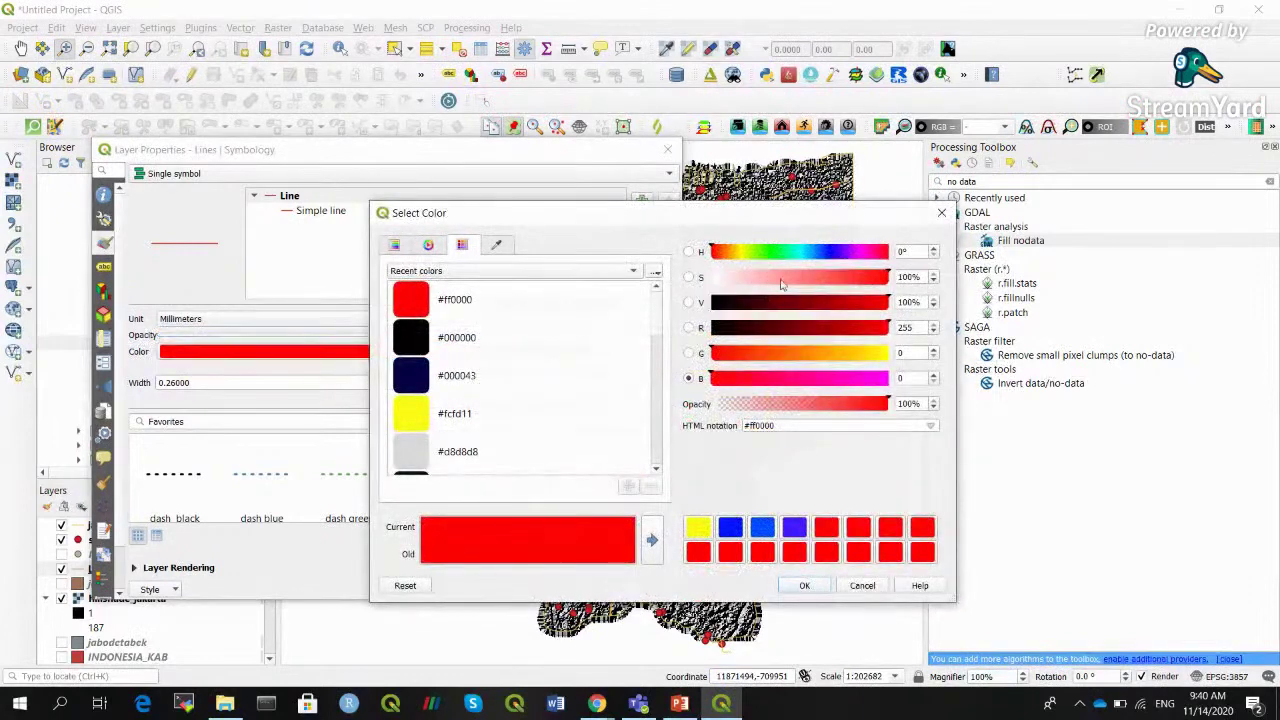
pyautogui.scroll(-5, 409, 415)
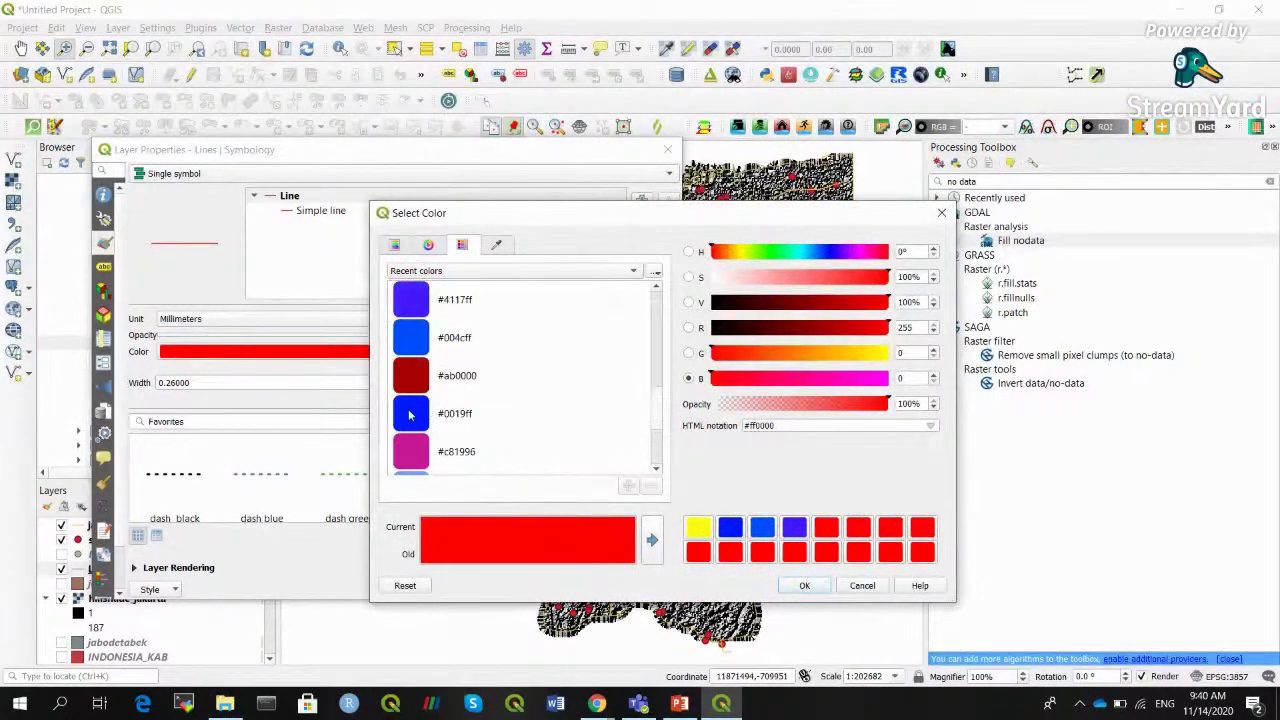
pyautogui.click(418, 339)
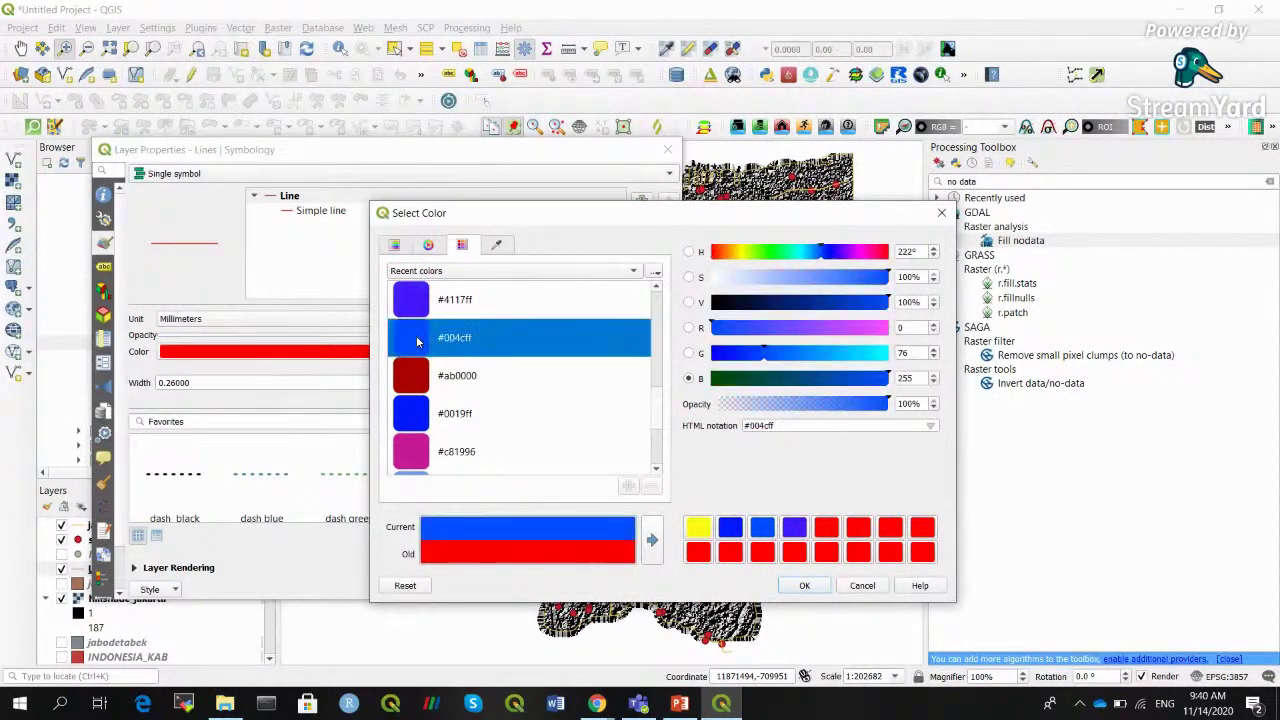
pyautogui.click(796, 586)
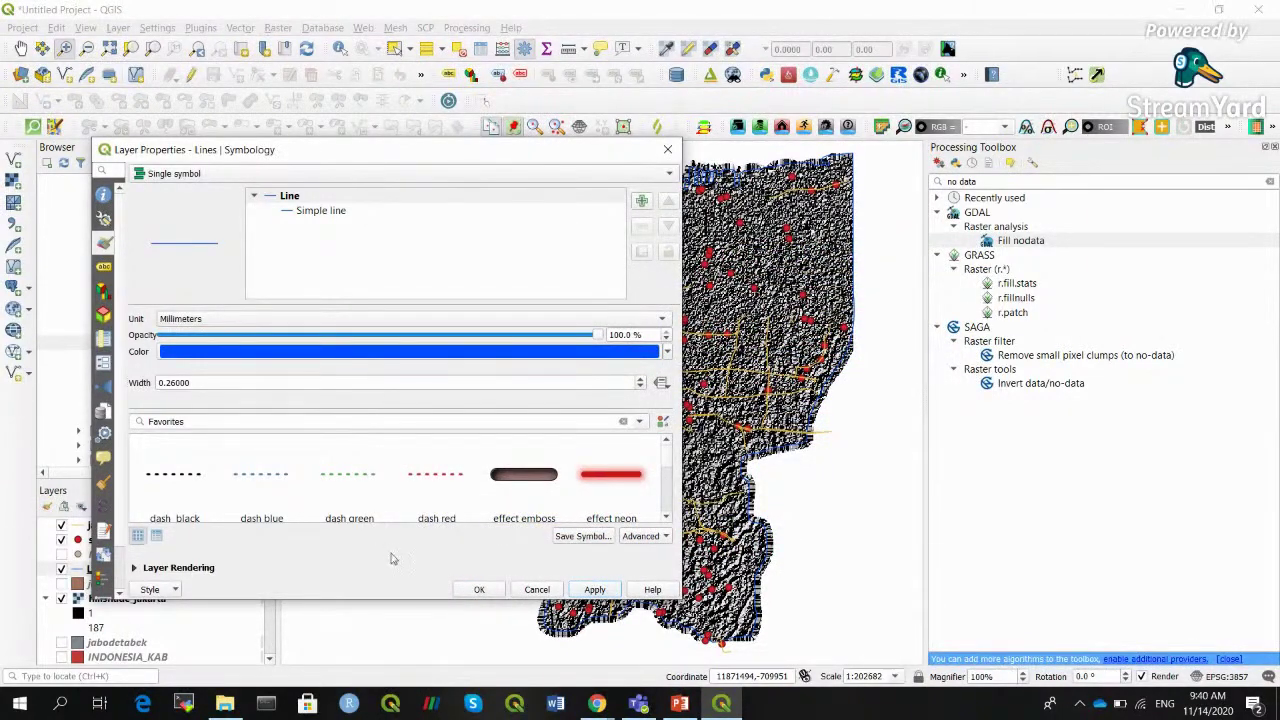
pyautogui.click(479, 590)
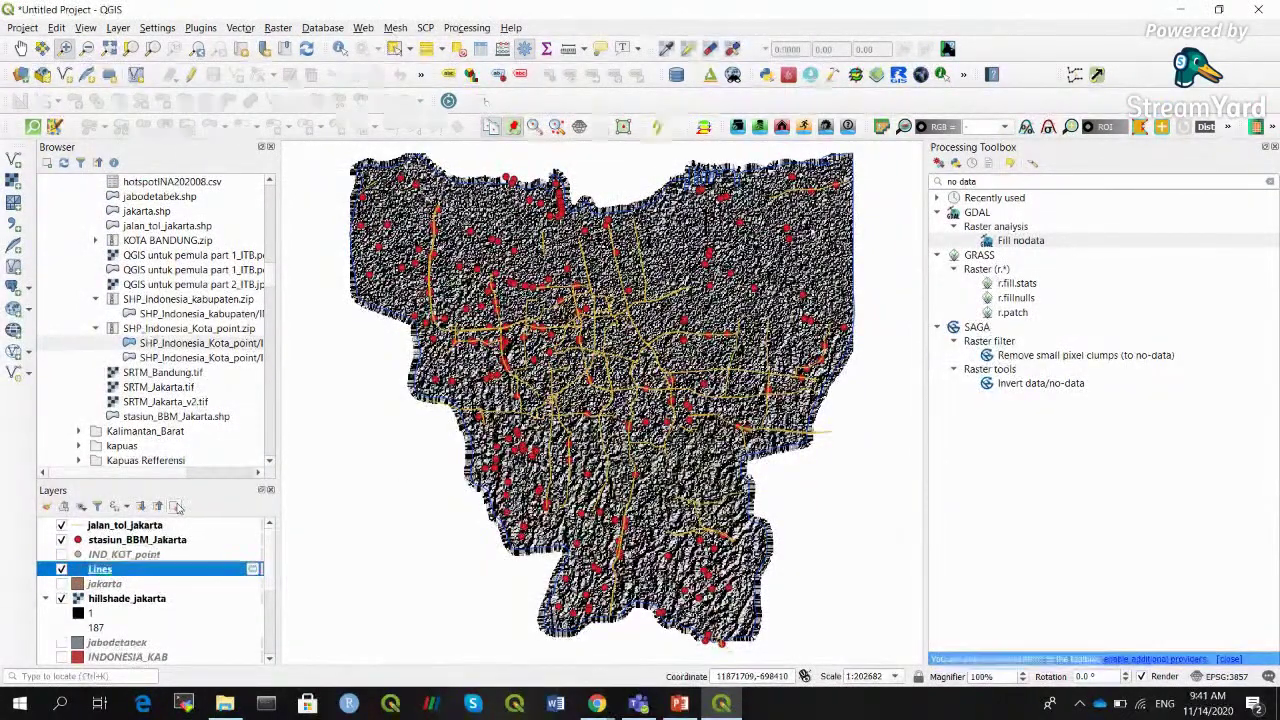
# Set the line colour of the jalan_tol_jakarta layer to the recent green #18d72b
pyautogui.click(126, 526)
pyautogui.rightClick(126, 526)
pyautogui.click(150, 510)
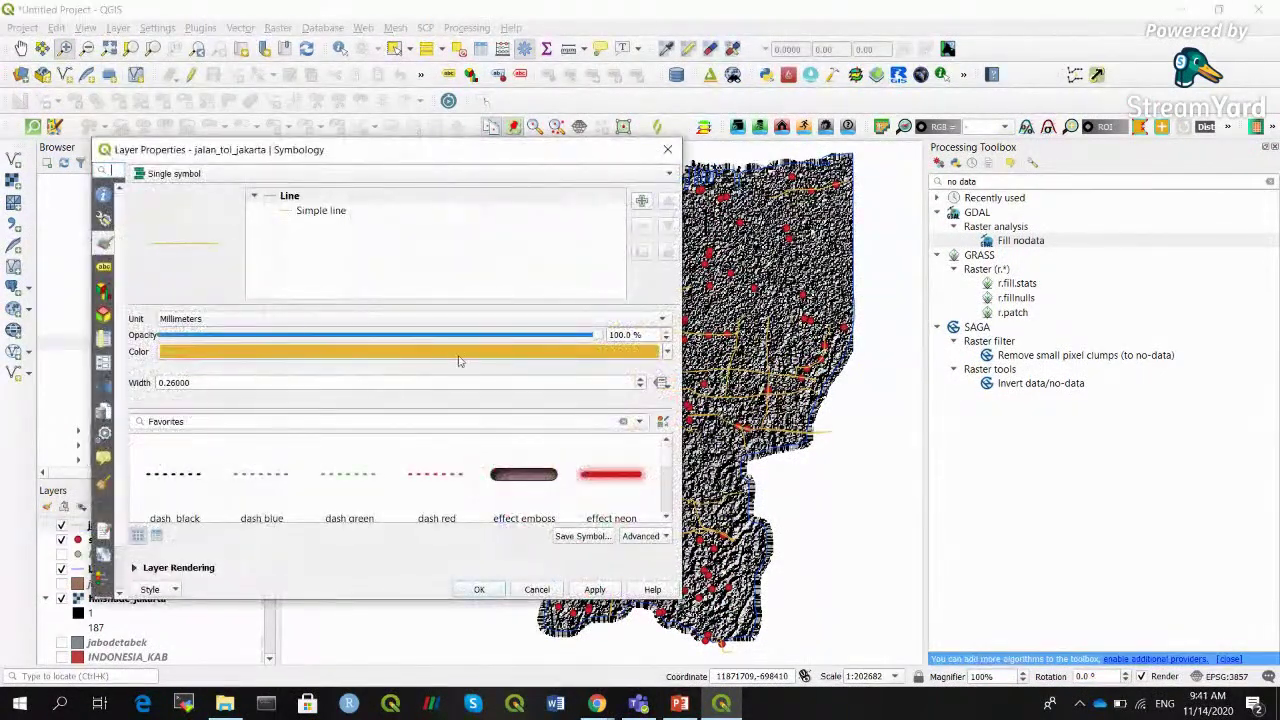
pyautogui.click(606, 350)
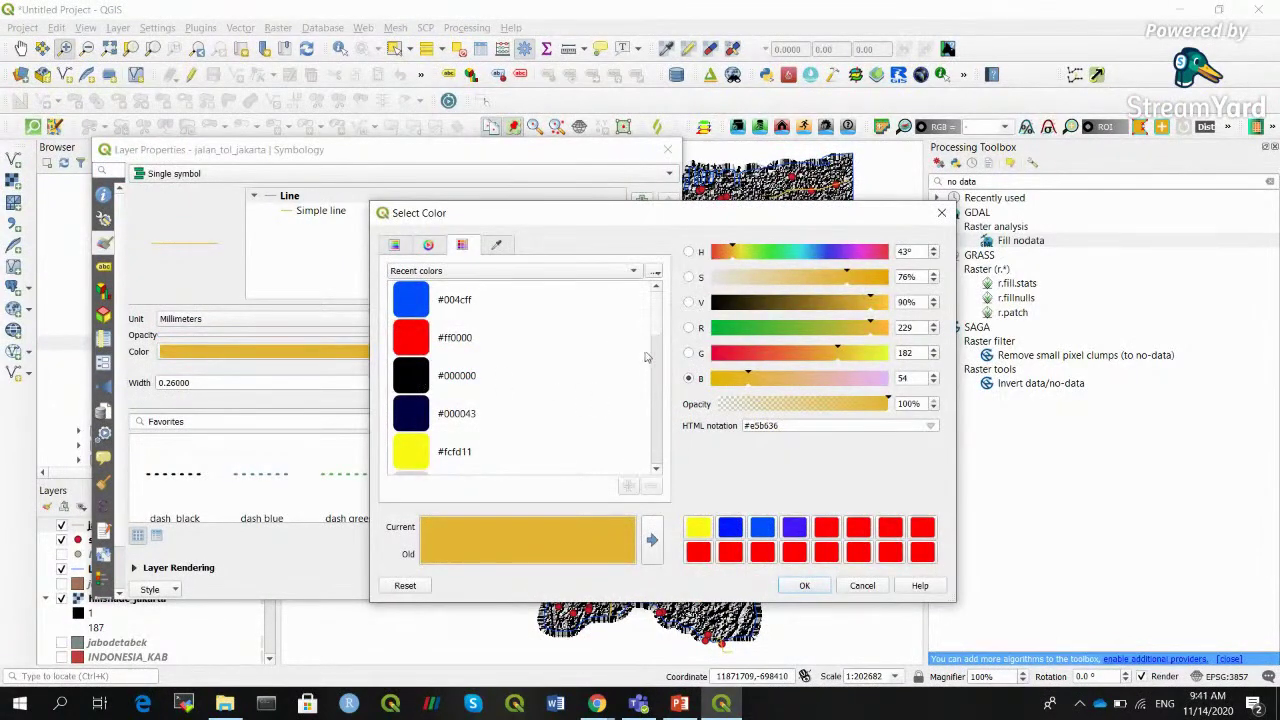
pyautogui.moveTo(655, 320); pyautogui.dragTo(658, 397)
pyautogui.click(419, 383)
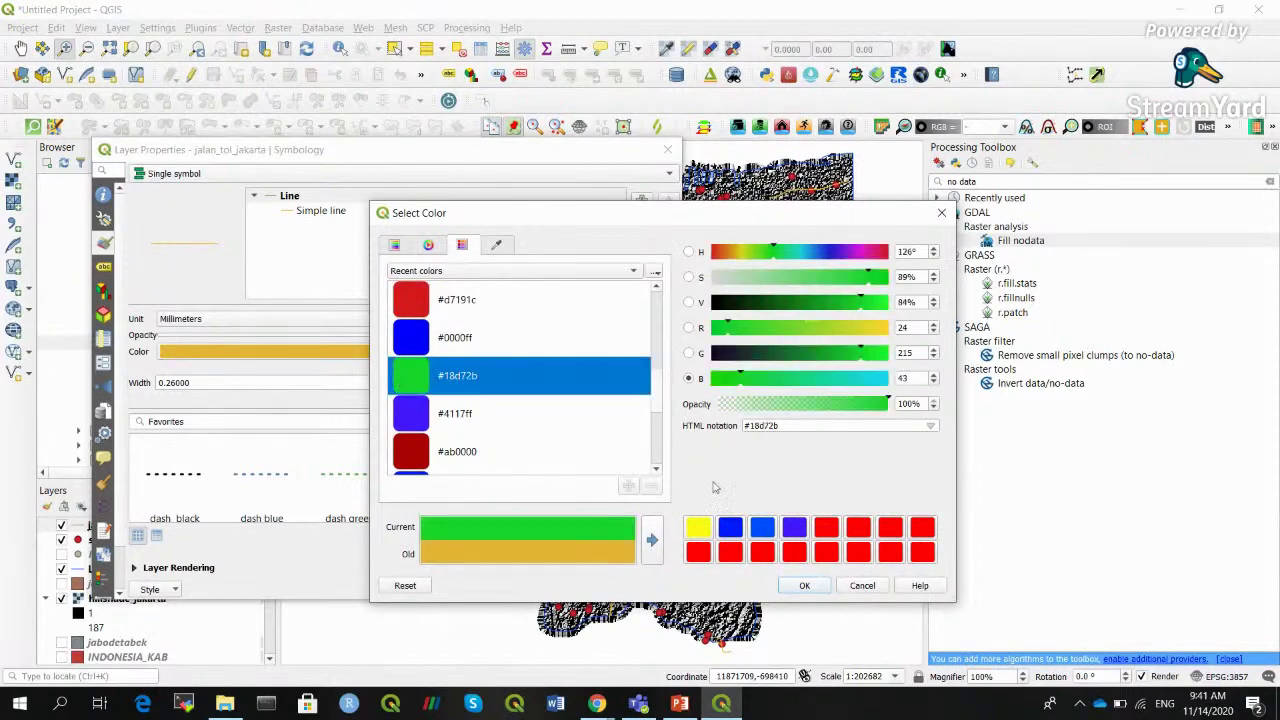
pyautogui.click(801, 585)
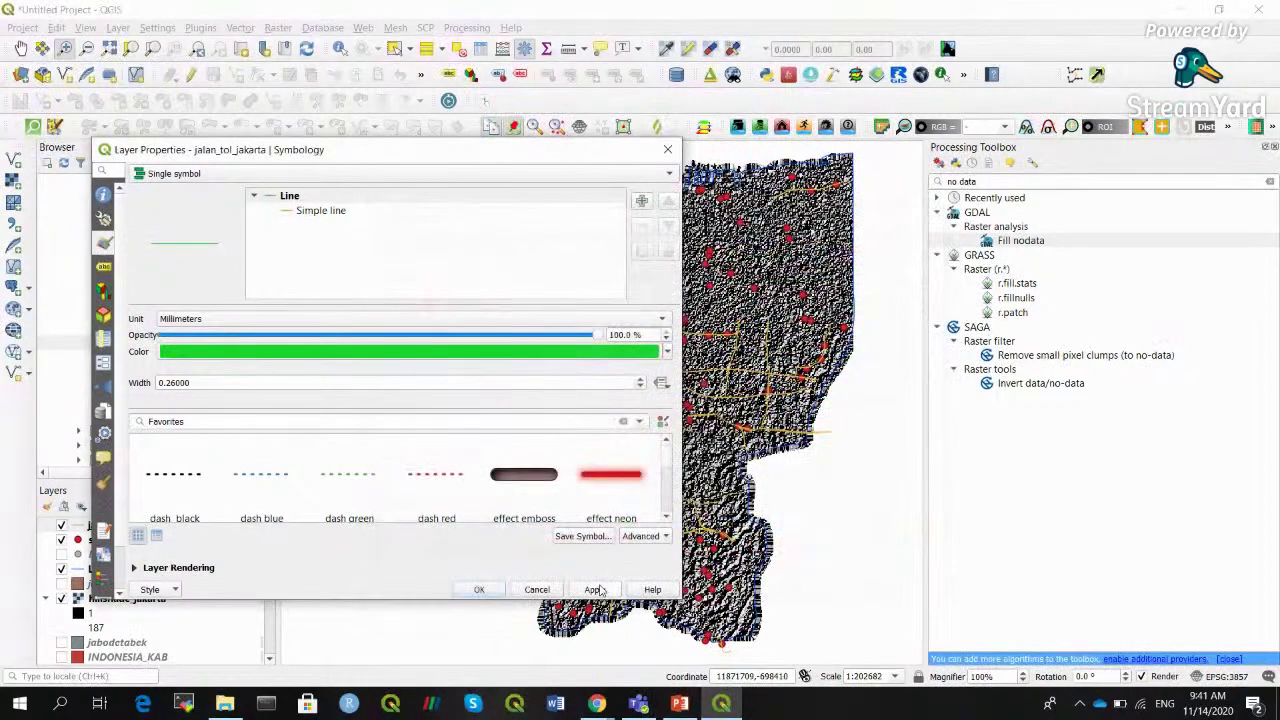
pyautogui.click(479, 590)
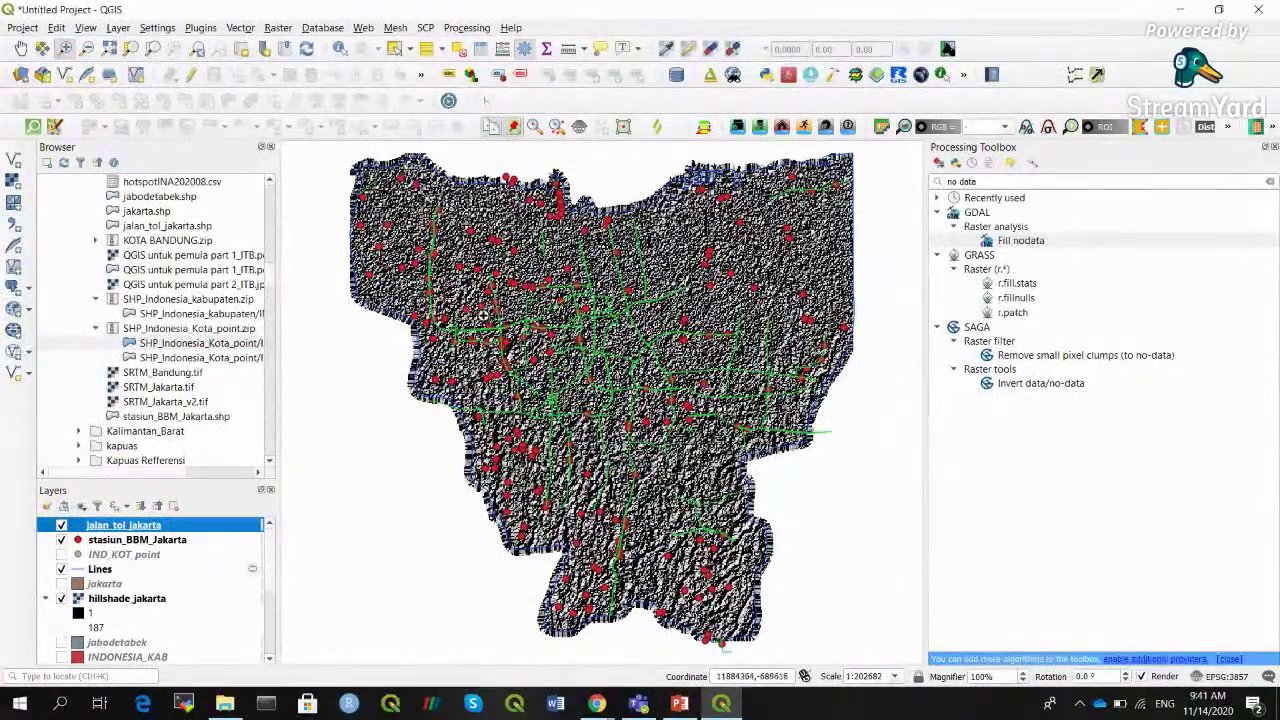
# Turn on single labels using the name field for the stasiun_BBM_Jakarta layer and apply them to the map
pyautogui.click(117, 541)
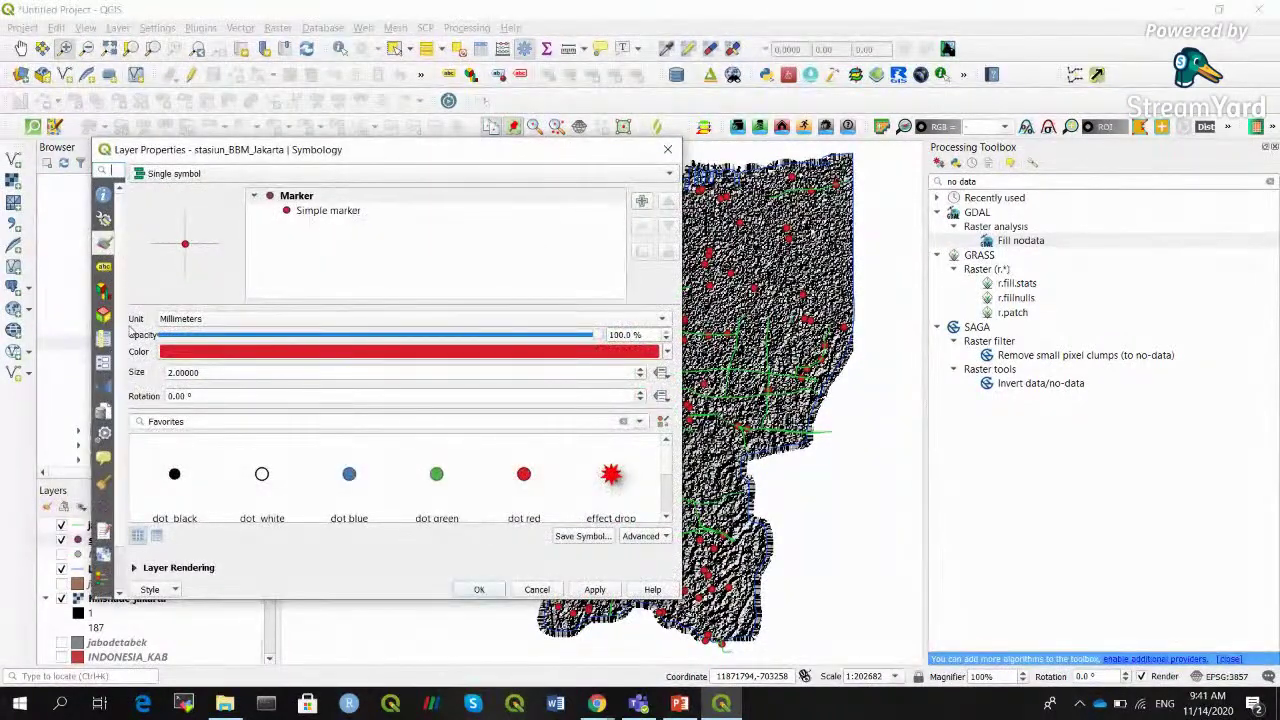
pyautogui.click(104, 268)
pyautogui.click(200, 175)
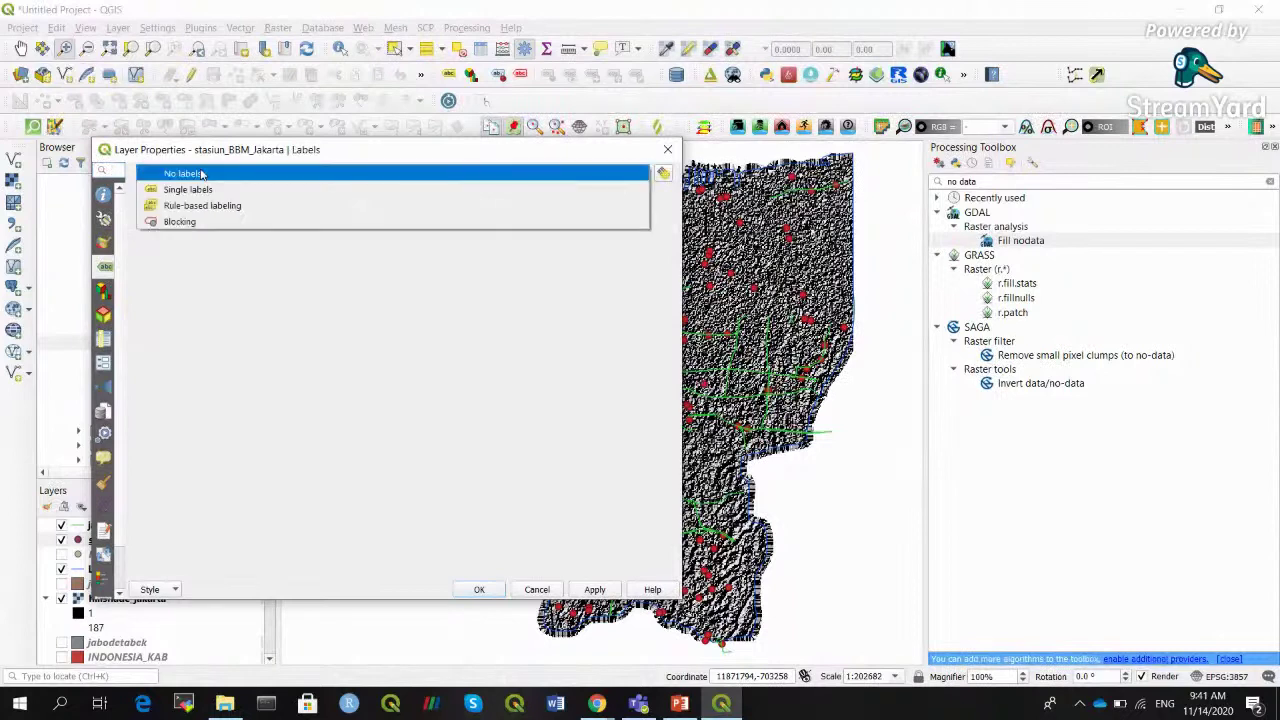
pyautogui.click(185, 189)
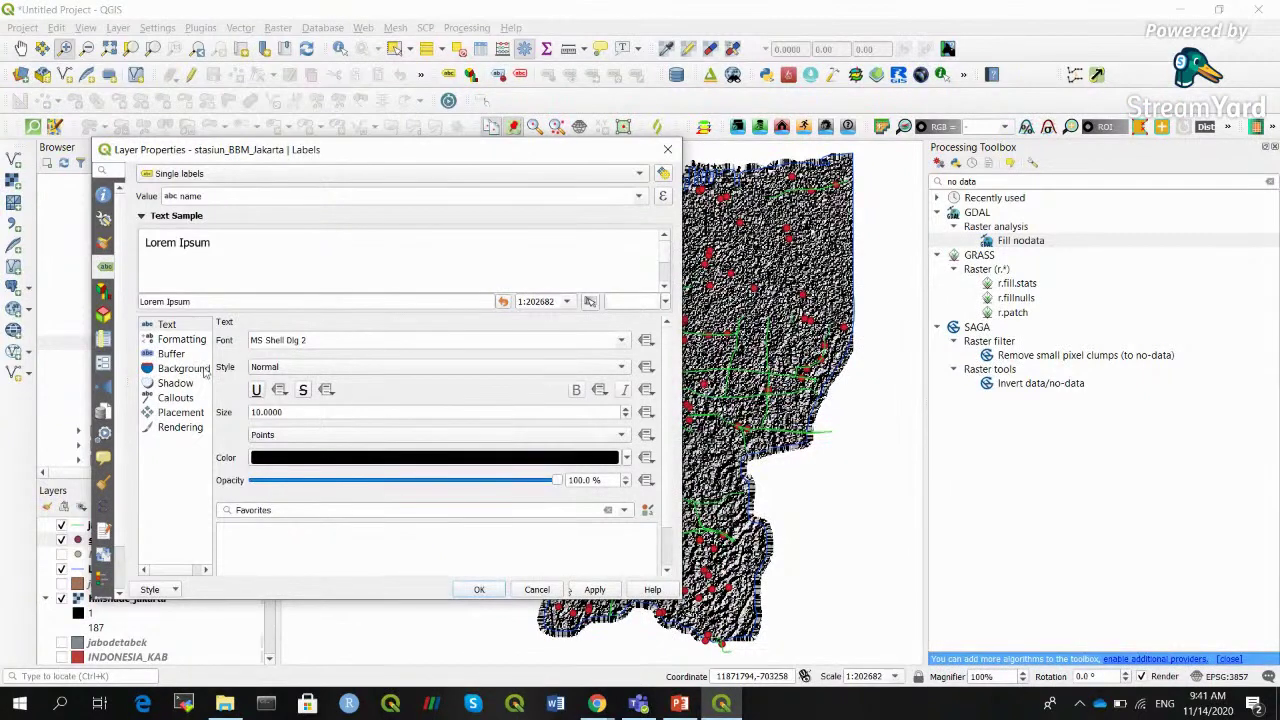
pyautogui.click(594, 590)
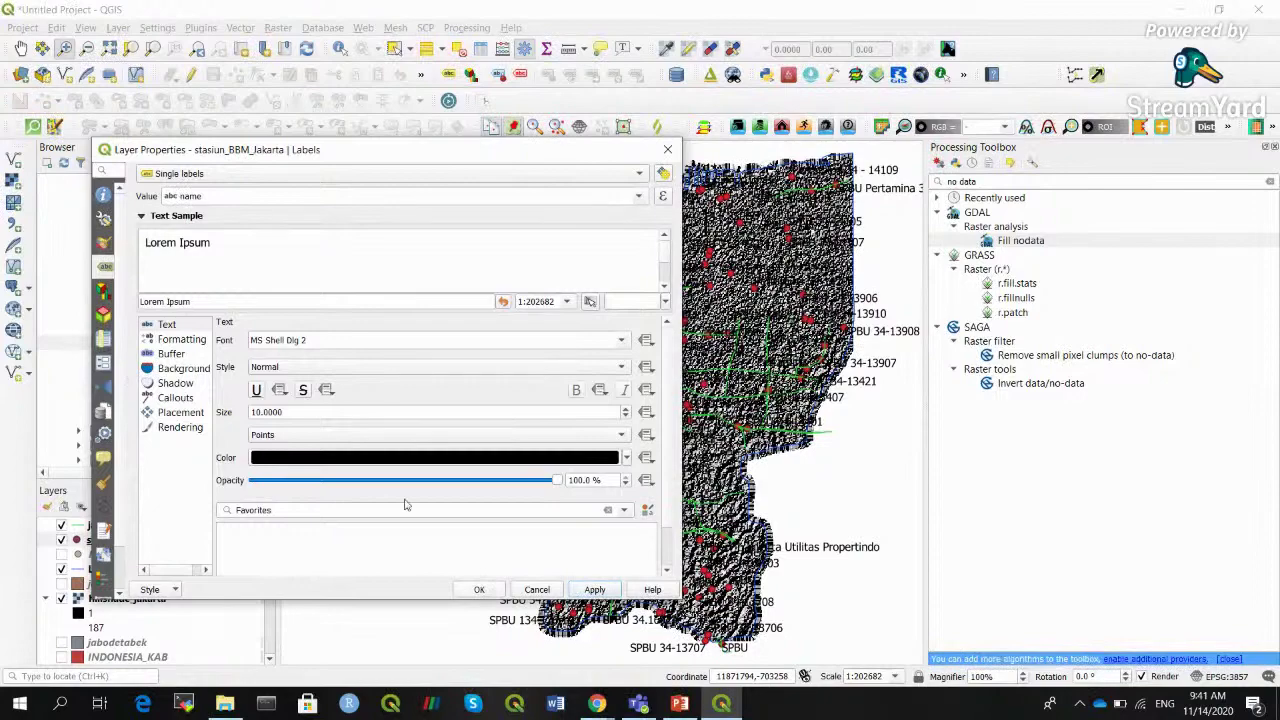
# Confirm the station labels, hide the hillshade_jakarta layer, and examine how the fuel station names display at several map scales
pyautogui.click(479, 590)
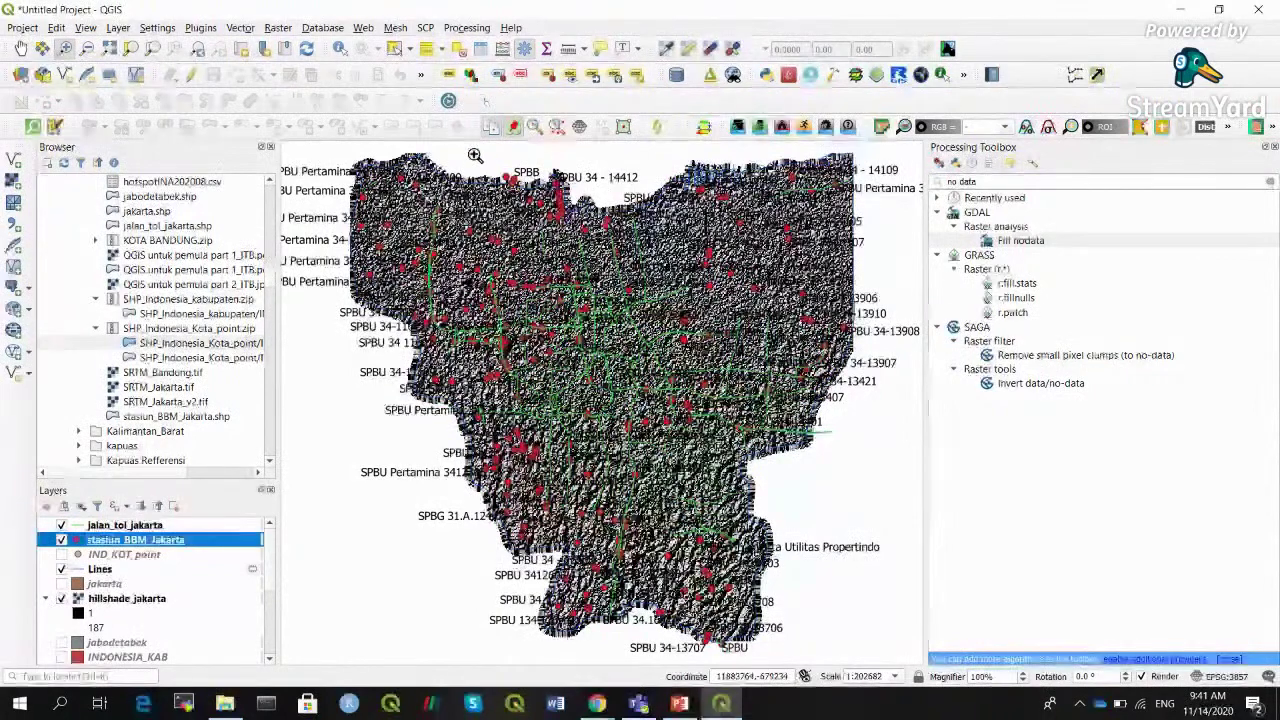
pyautogui.moveTo(470, 152); pyautogui.dragTo(580, 248)
pyautogui.moveTo(490, 251); pyautogui.dragTo(612, 340)
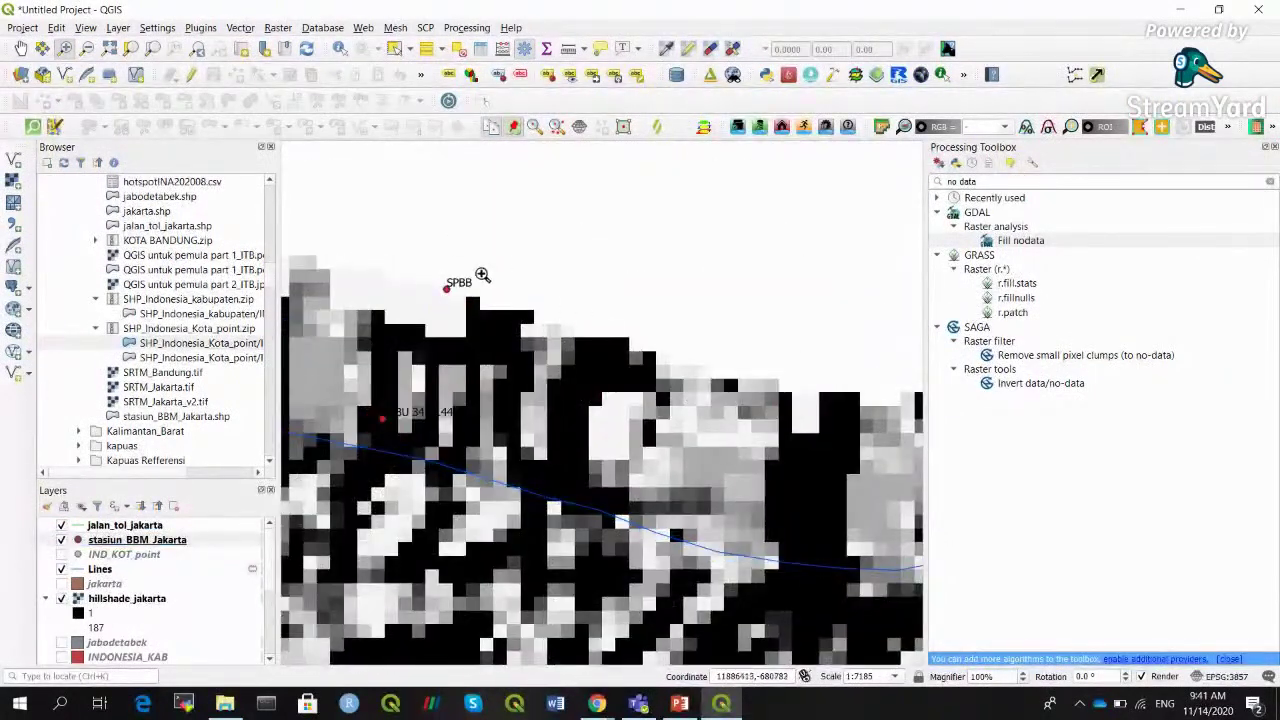
pyautogui.click(61, 598)
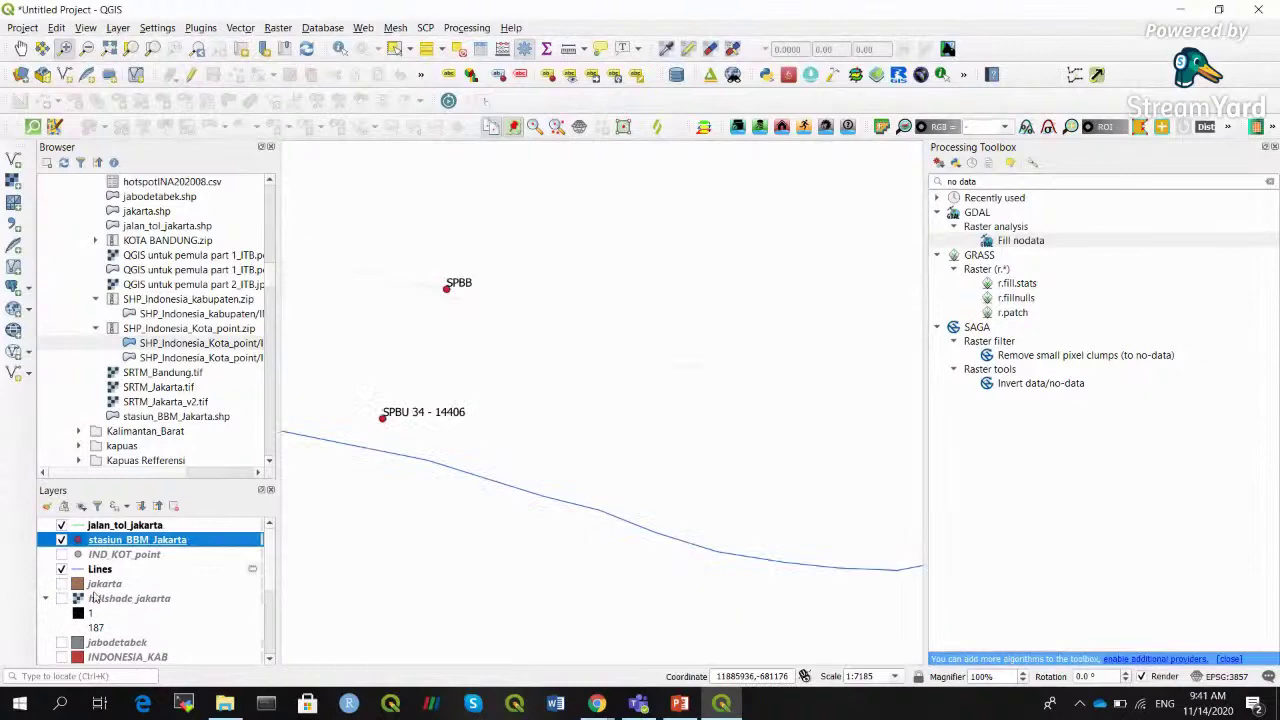
pyautogui.click(87, 48)
pyautogui.click(490, 435)
pyautogui.click(540, 470)
pyautogui.click(650, 506)
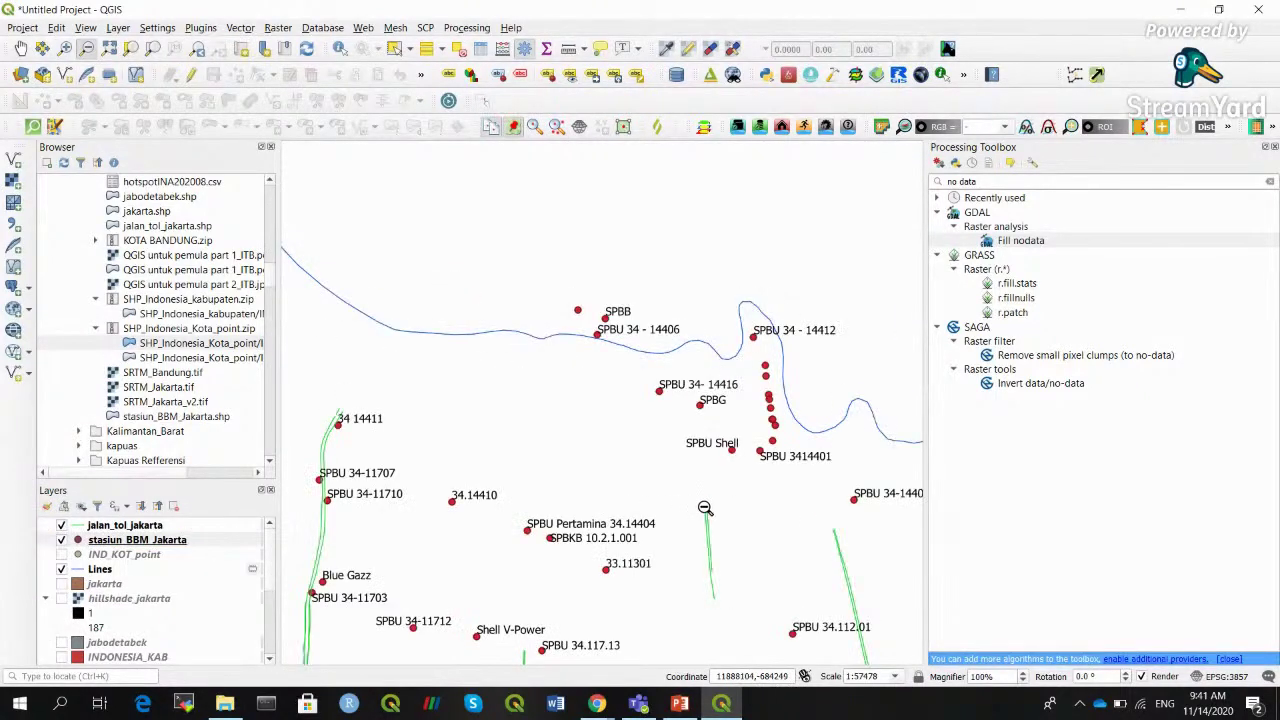
pyautogui.click(705, 508)
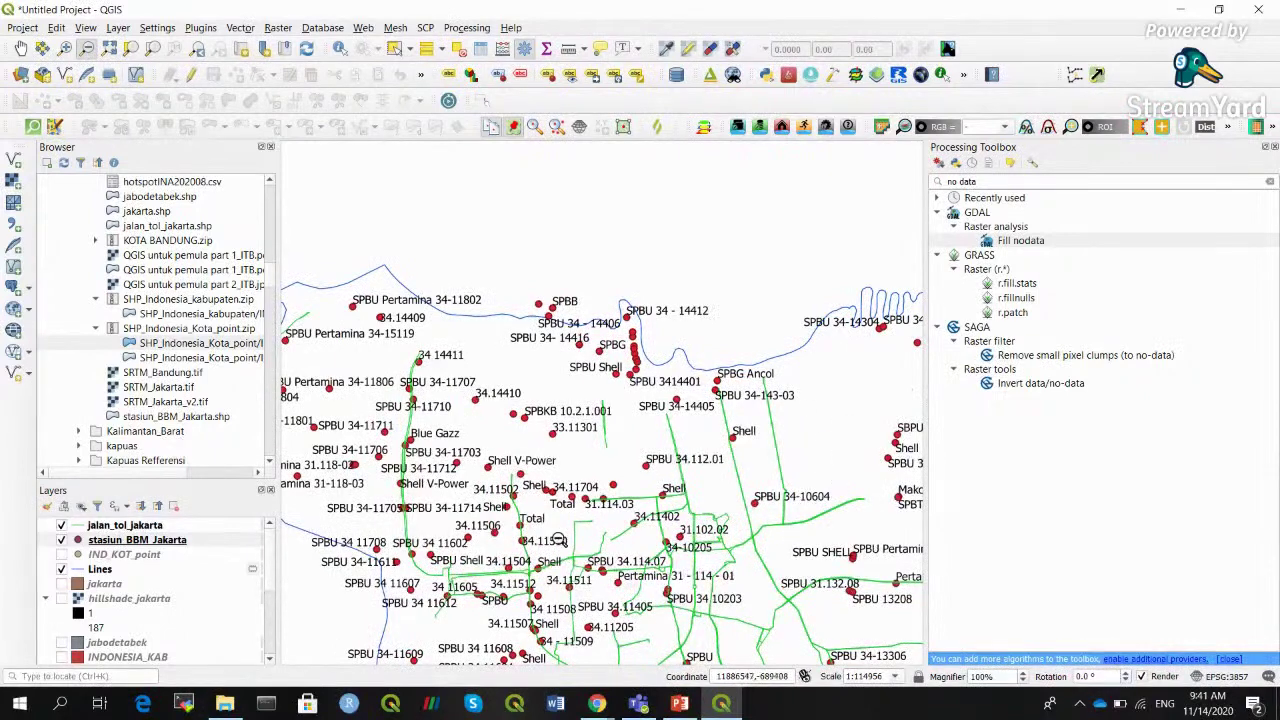
pyautogui.click(798, 567)
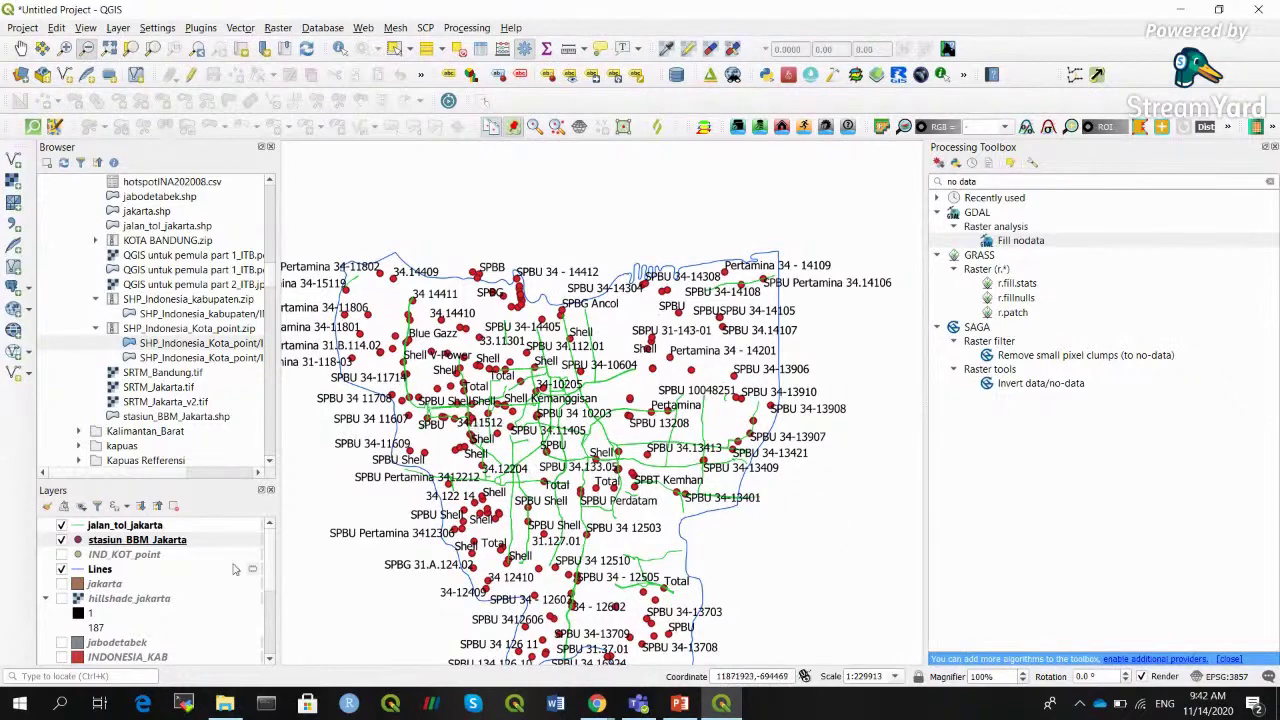
# Switch the stasiun_BBM_Jakarta layer's labelling to No labels and confirm
pyautogui.rightClick(160, 547)
pyautogui.press('Escape')
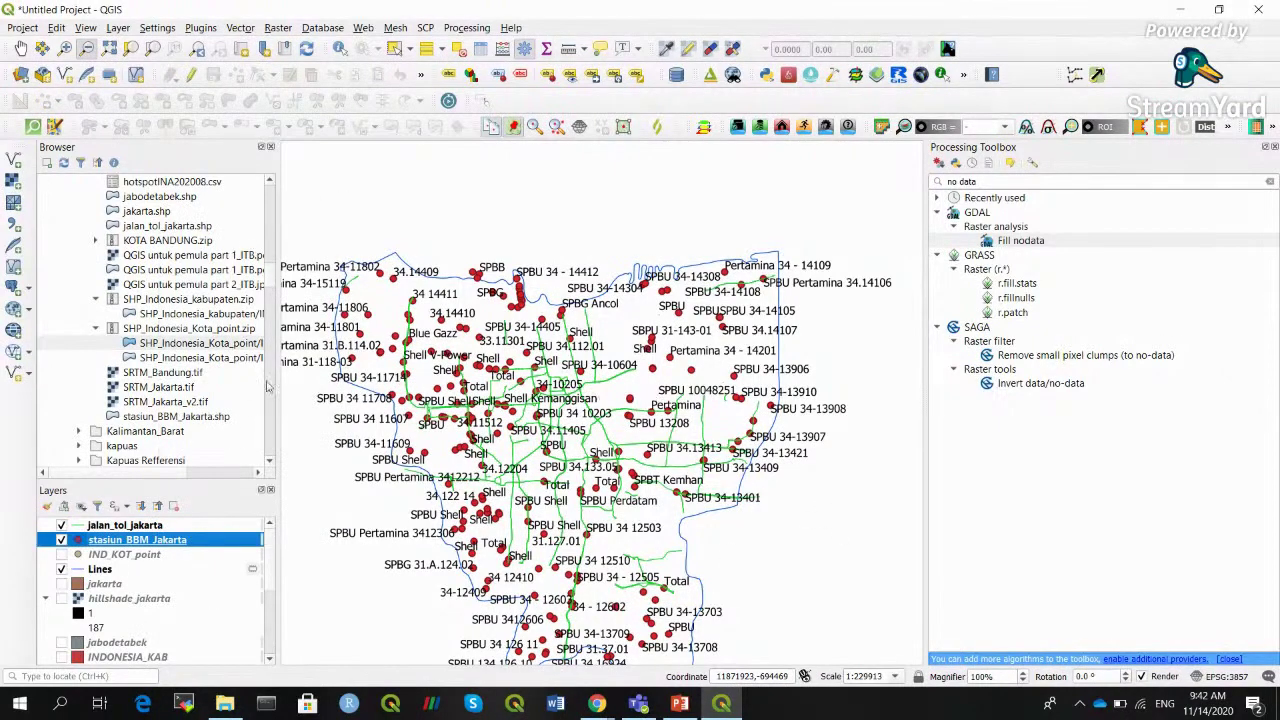
pyautogui.doubleClick(125, 540)
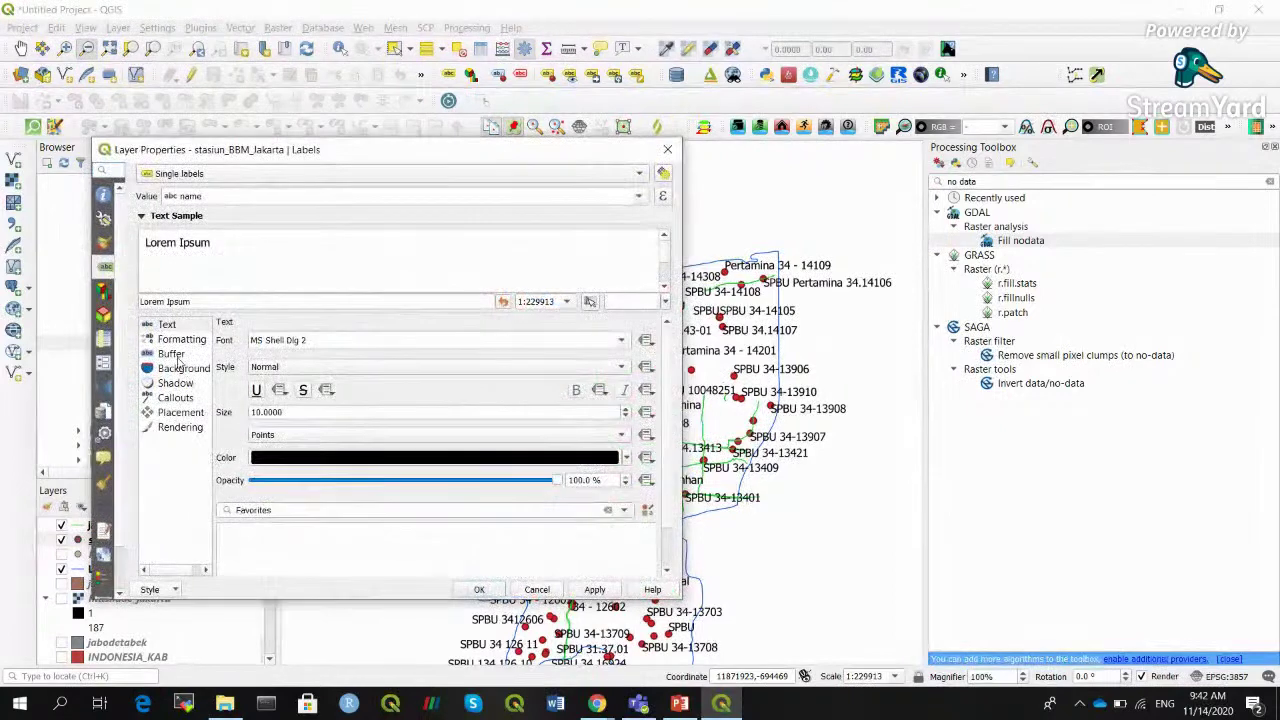
pyautogui.click(635, 176)
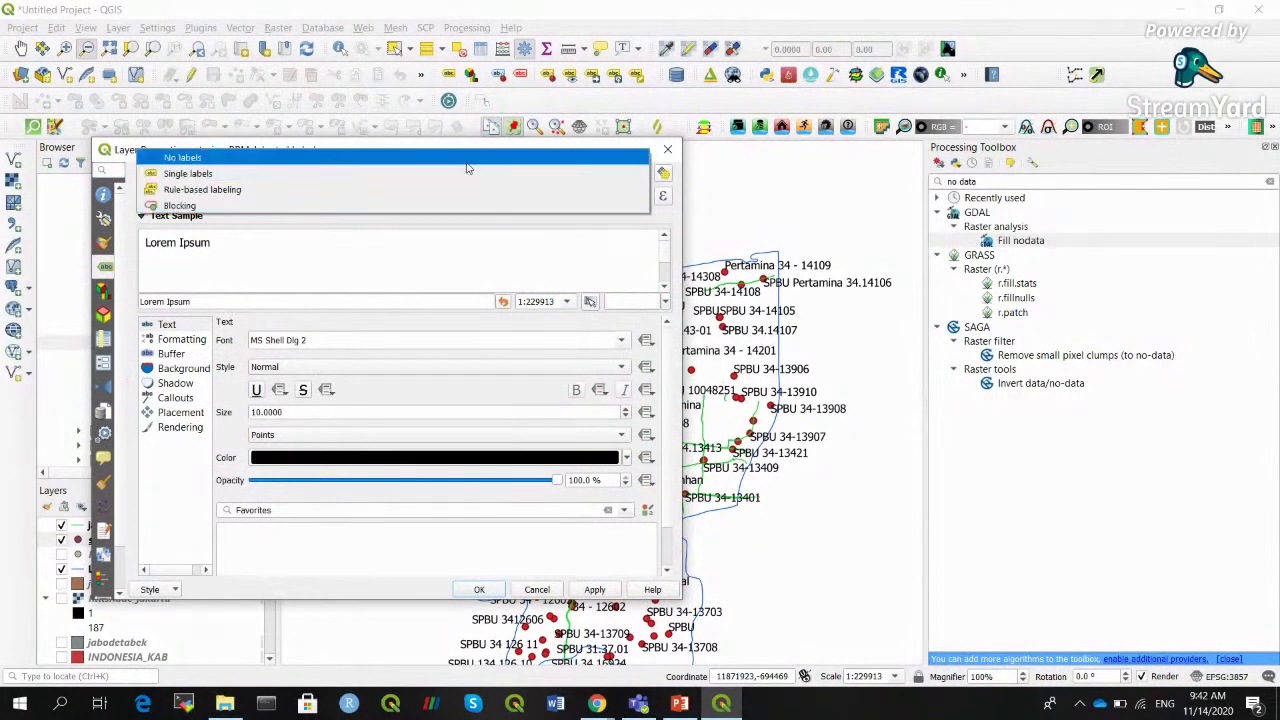
pyautogui.click(466, 168)
pyautogui.click(480, 590)
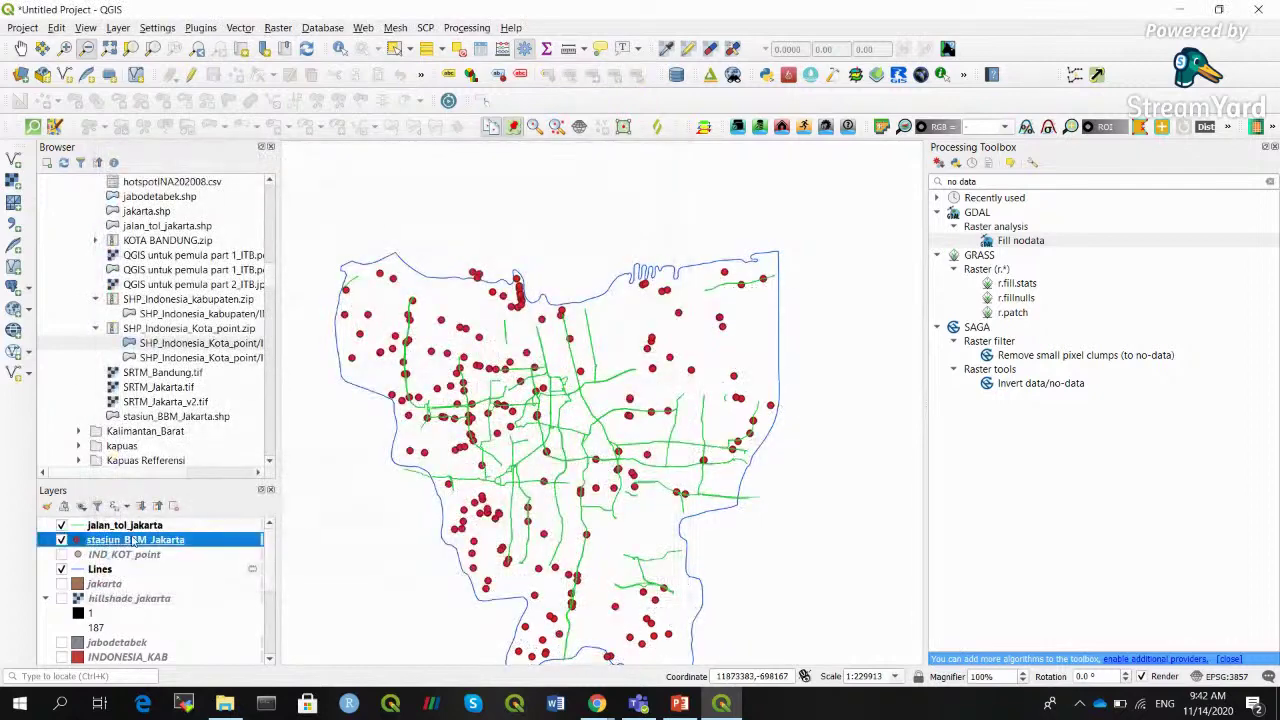
# Make the hillshade_jakarta layer visible again beneath the roads and fuel stations
pyautogui.click(20, 48)
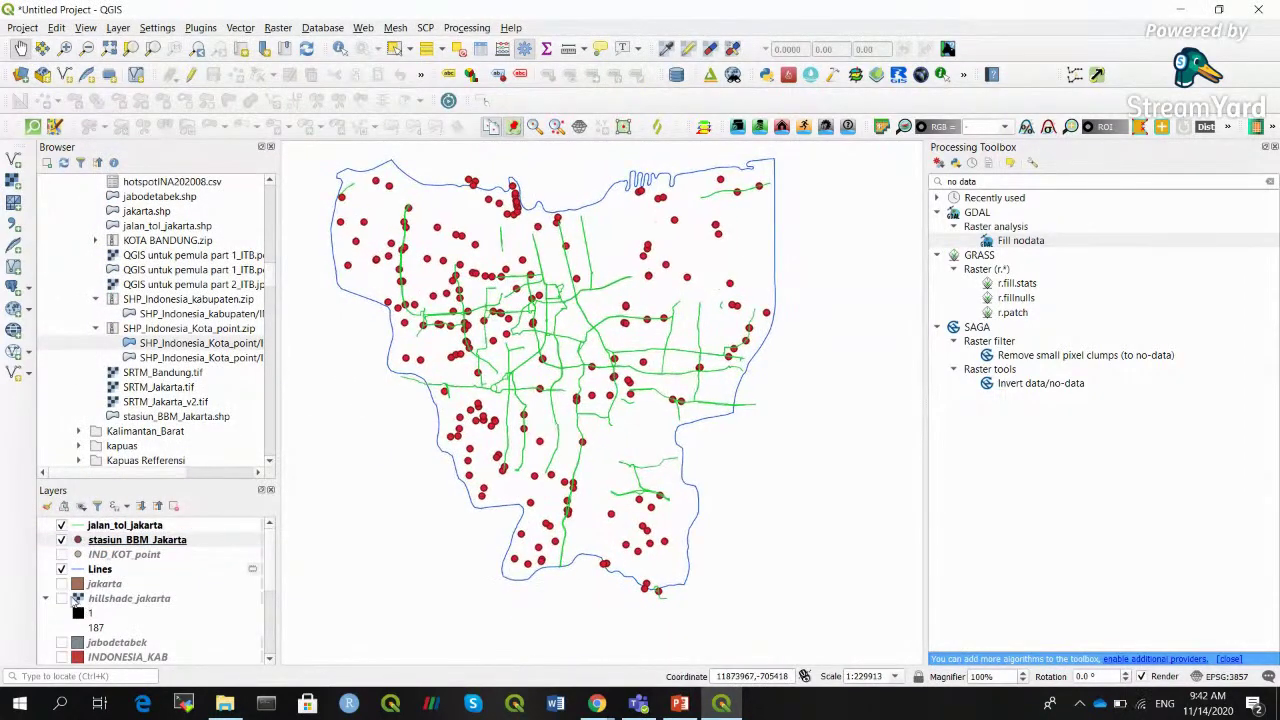
pyautogui.click(62, 598)
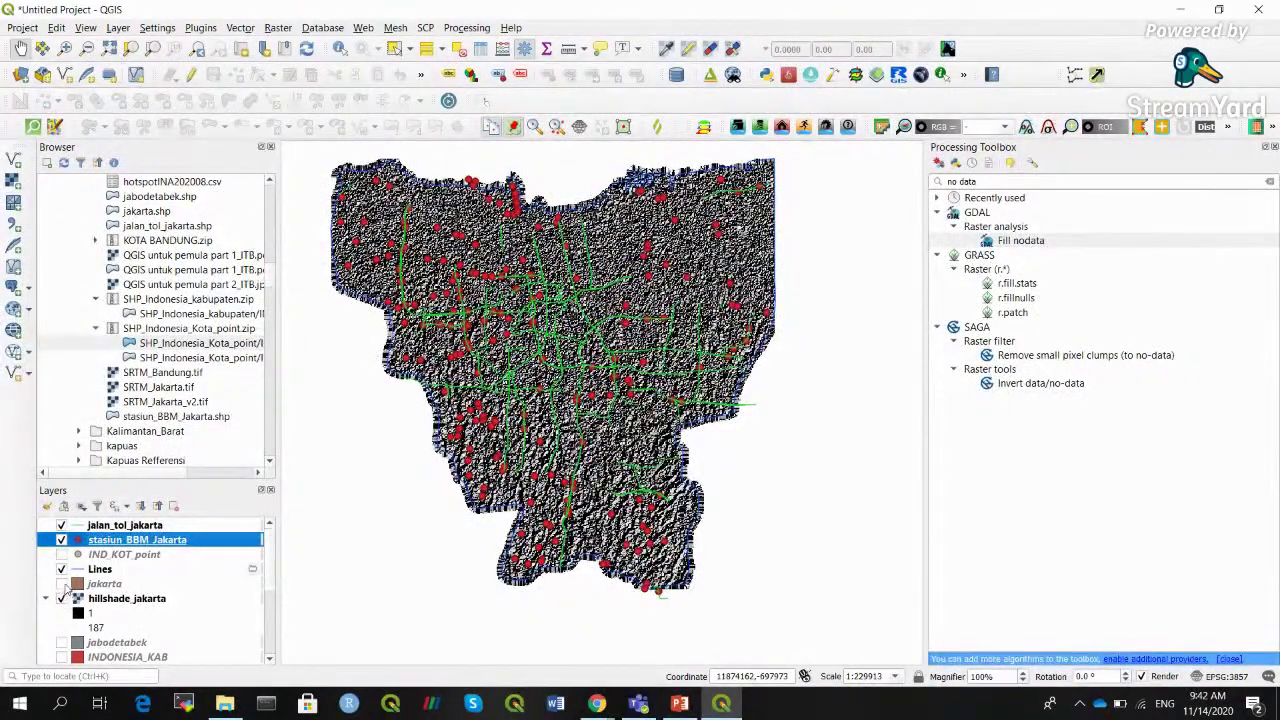
pyautogui.click(62, 584)
pyautogui.doubleClick(100, 540)
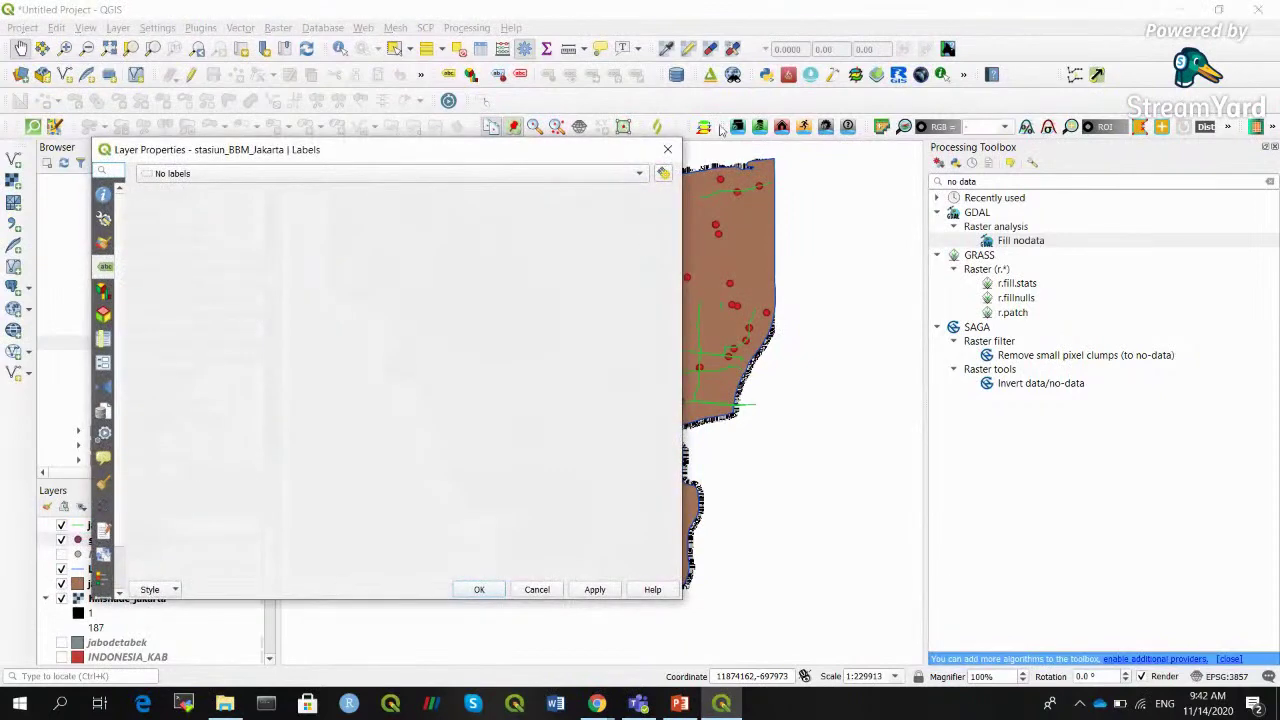
pyautogui.click(668, 149)
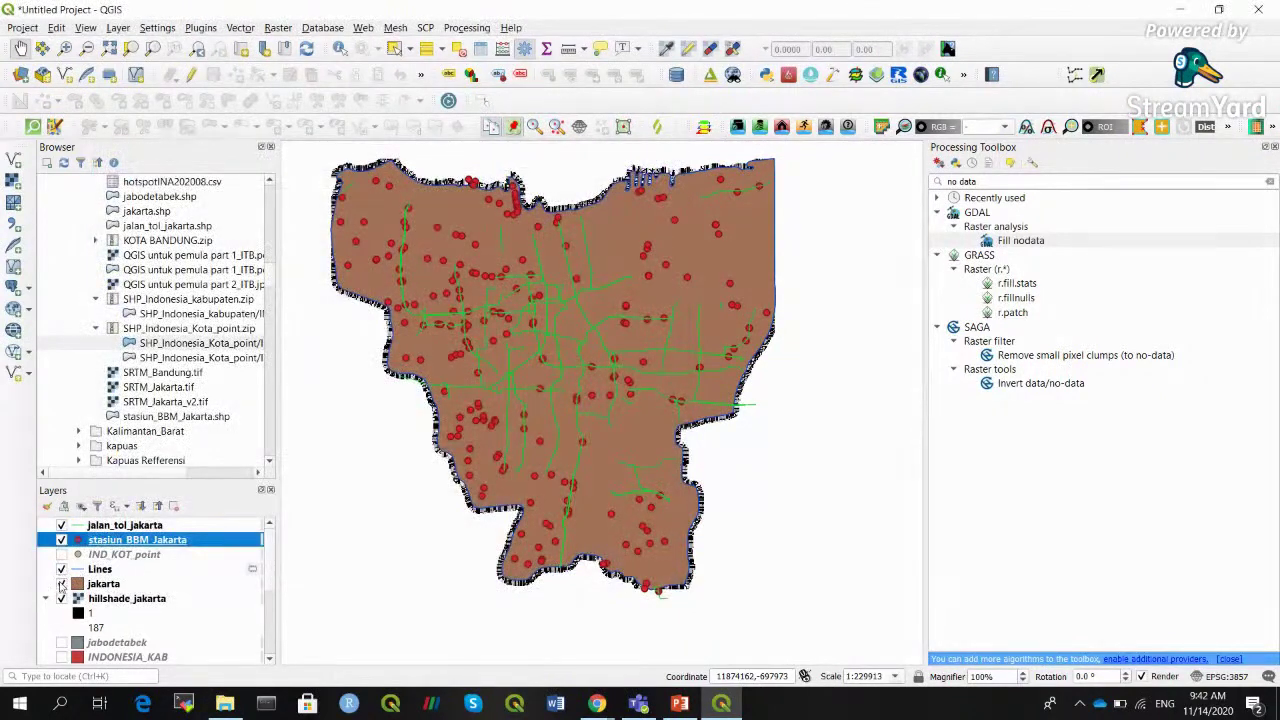
pyautogui.click(62, 584)
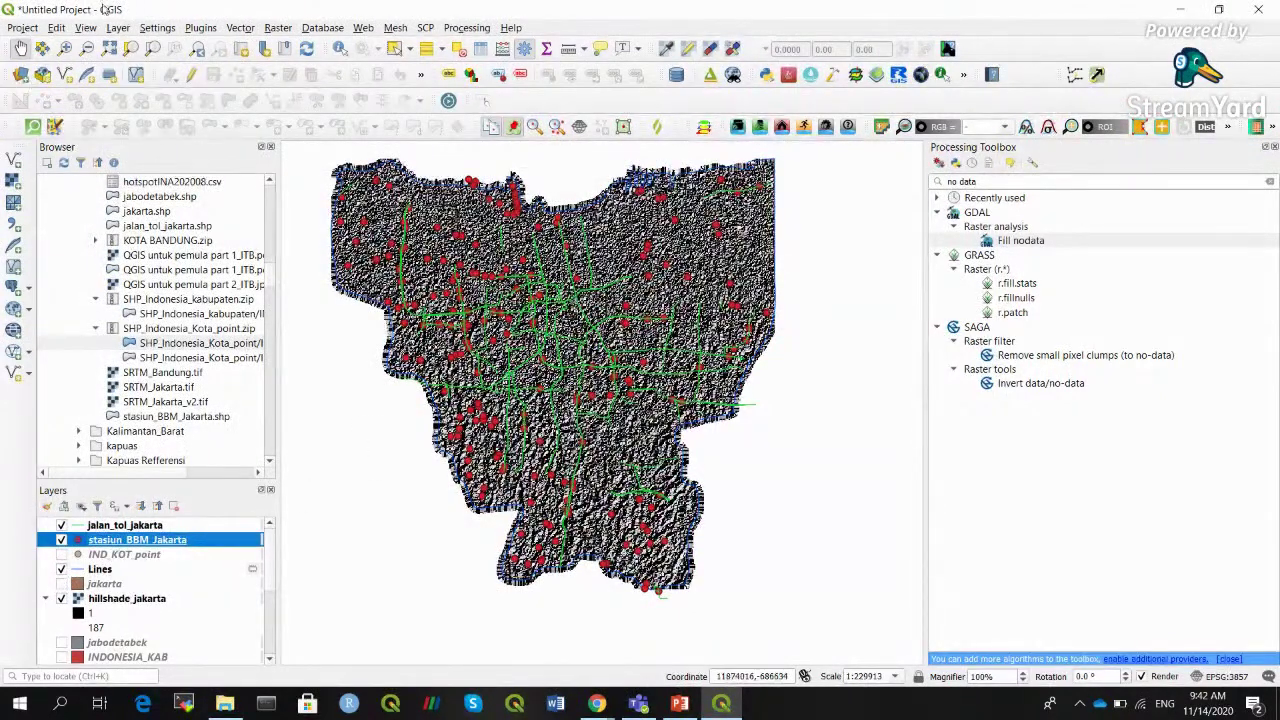
# Create a new print layout titled print1 and maximize its window
pyautogui.click(20, 28)
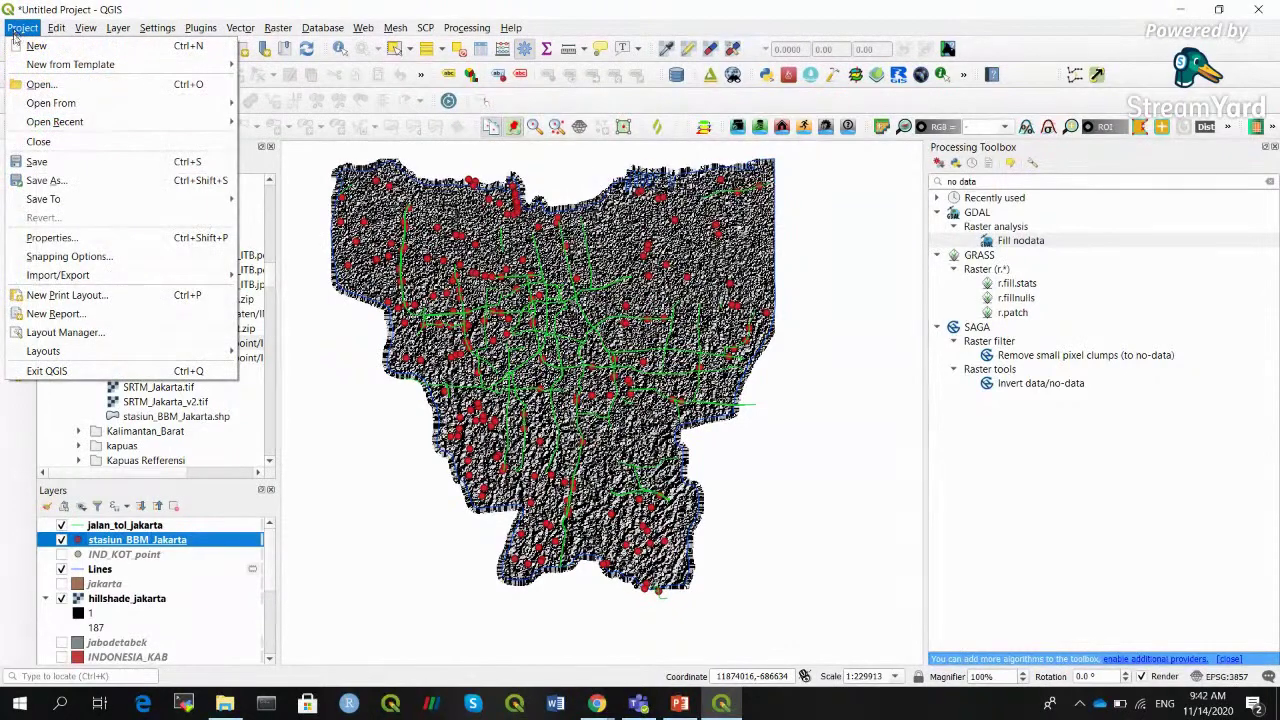
pyautogui.click(81, 300)
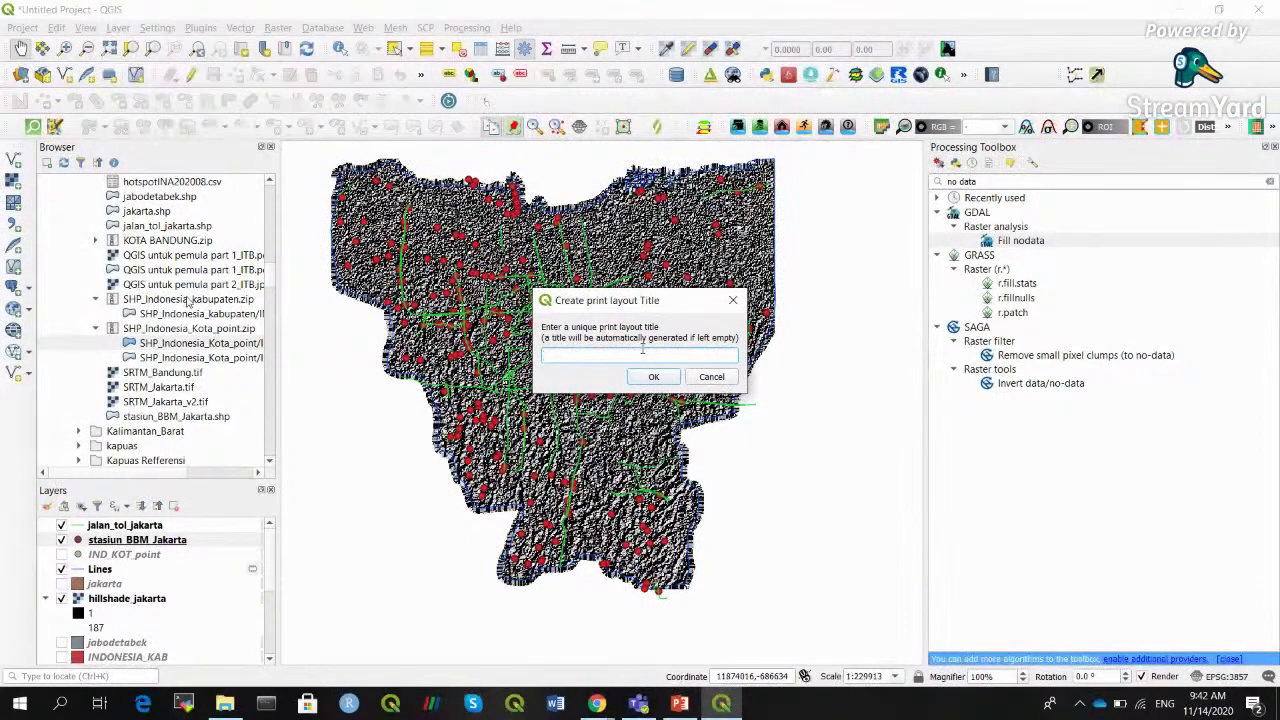
pyautogui.write('print1')
pyautogui.click(654, 376)
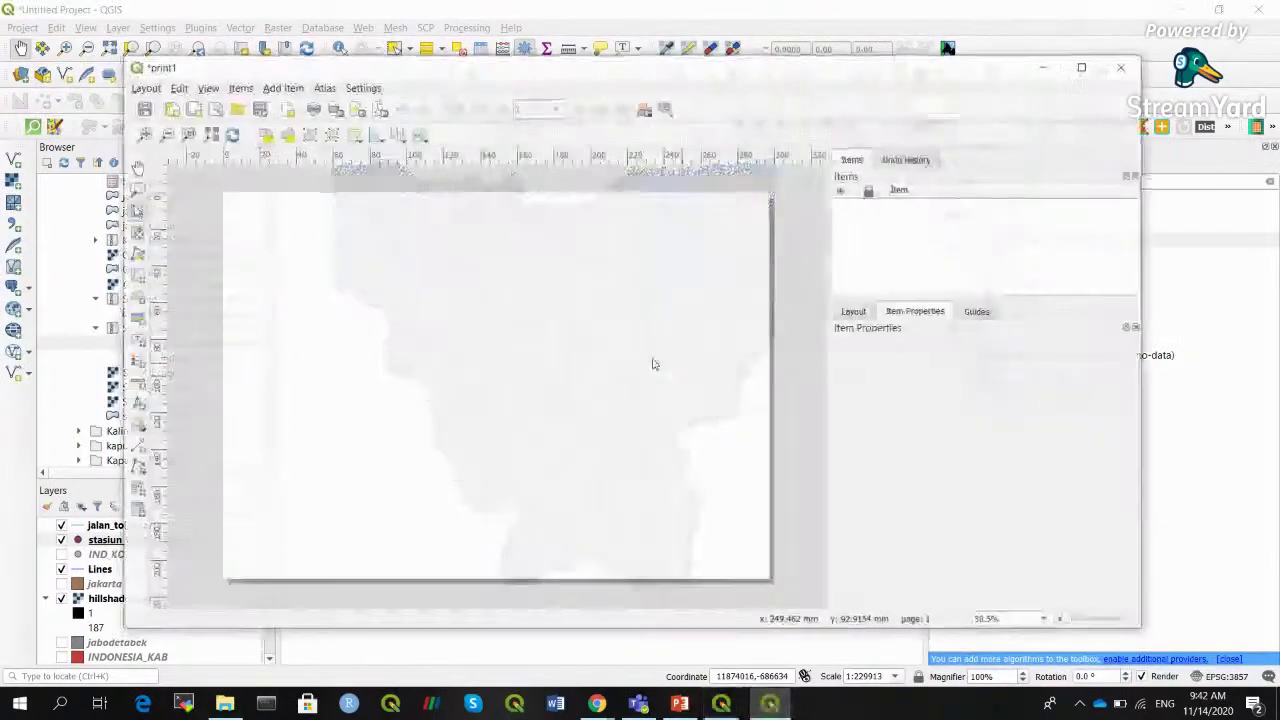
pyautogui.click(1082, 66)
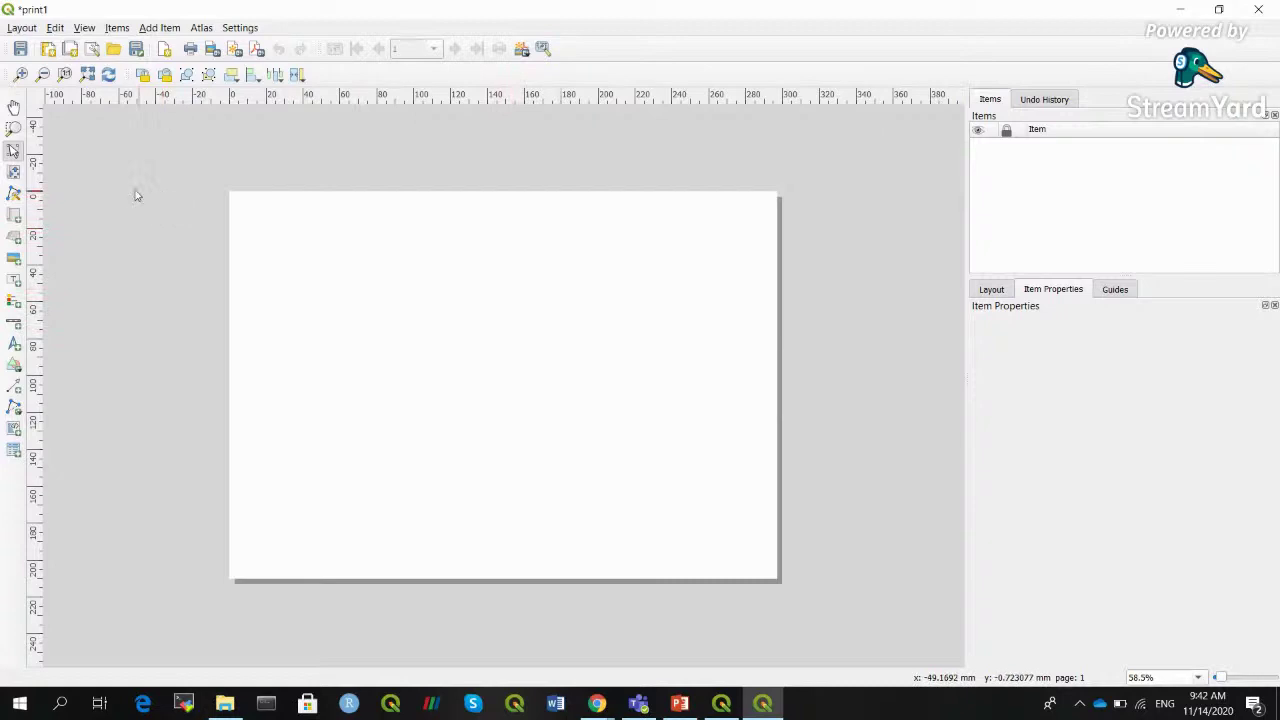
# Add a map item about 203 mm high covering almost the whole page, and compare it with the main map canvas
pyautogui.click(15, 215)
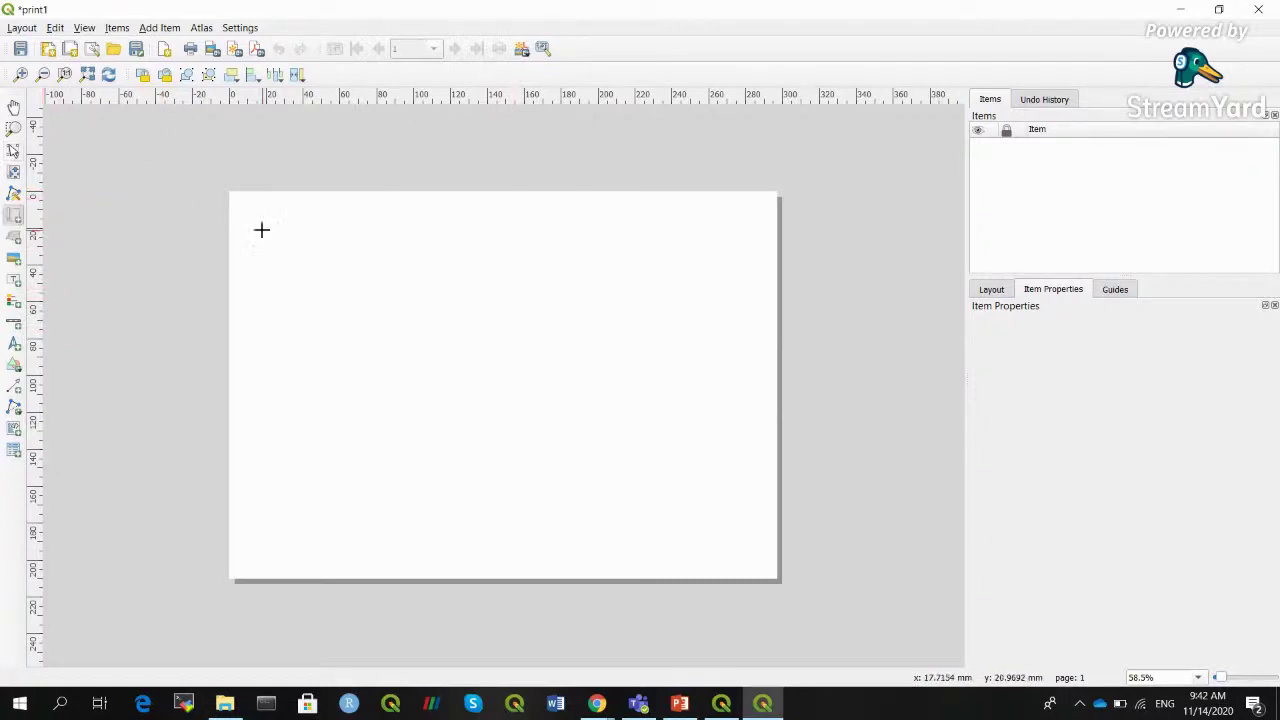
pyautogui.moveTo(235, 200); pyautogui.dragTo(771, 574)
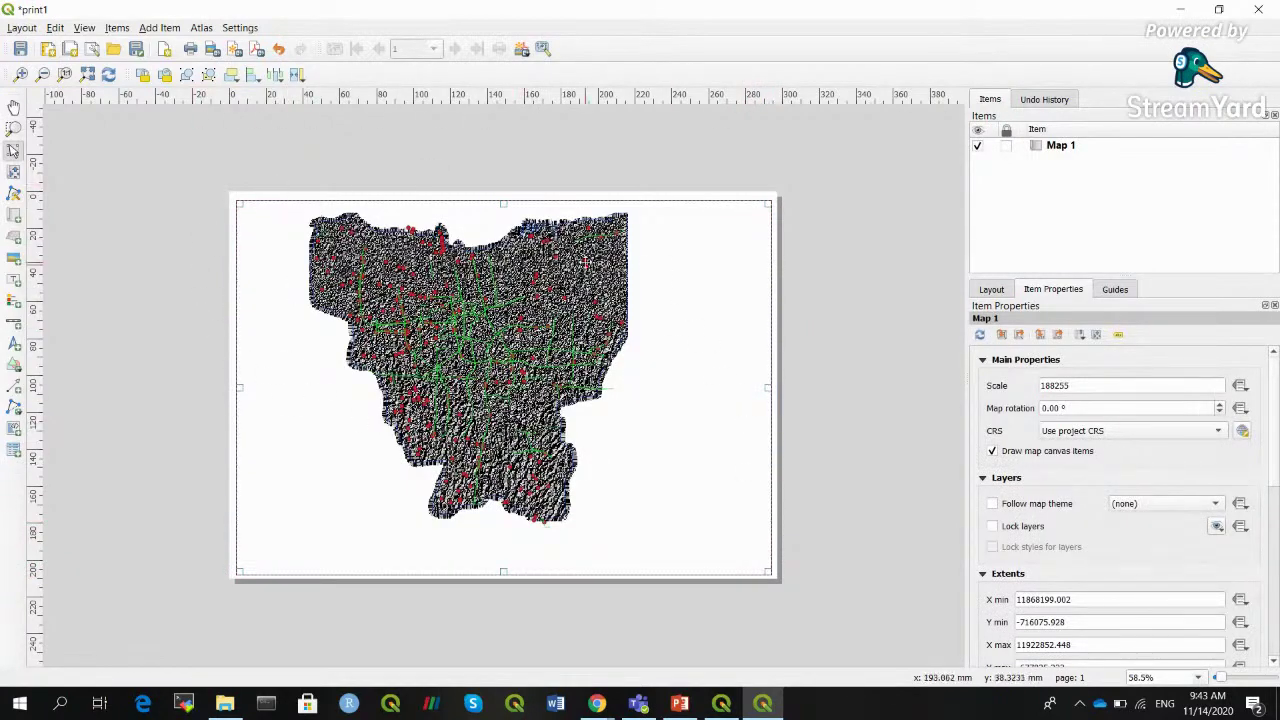
pyautogui.click(721, 703)
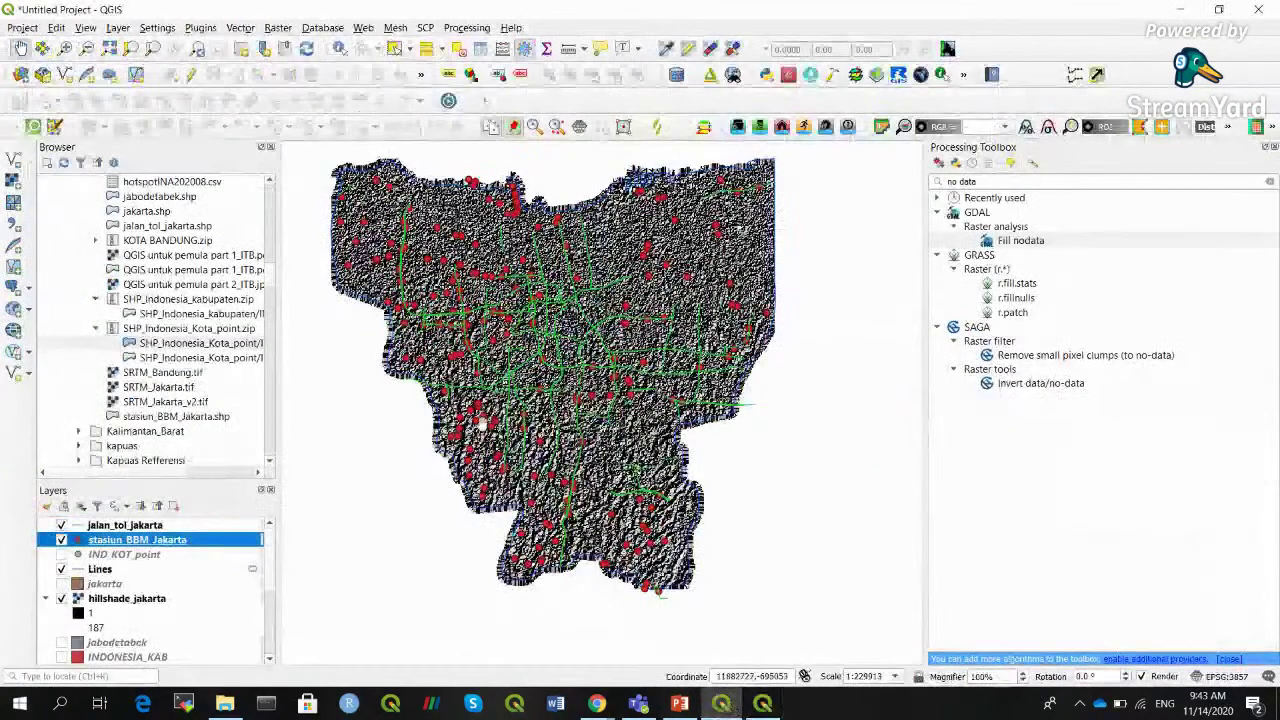
pyautogui.click(762, 703)
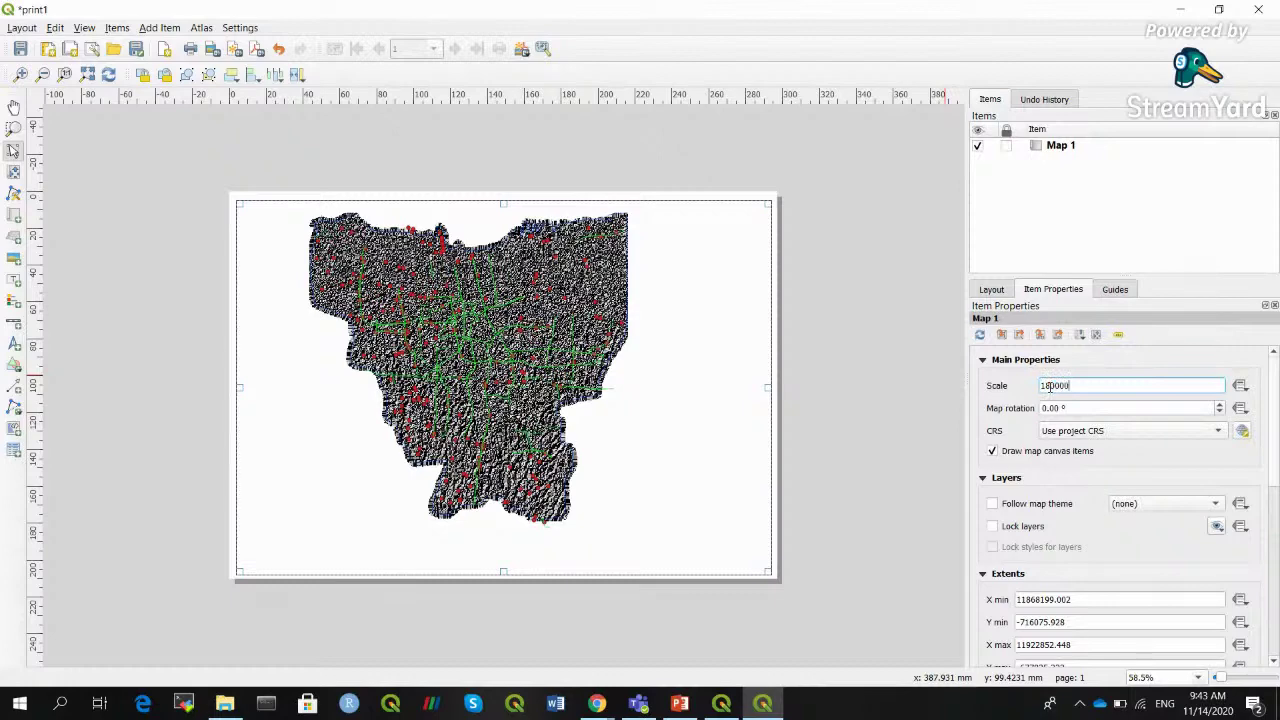
# Set the map item's scale to 180000 and shift its content so Jakarta sits towards the left of the page
pyautogui.press('Return')
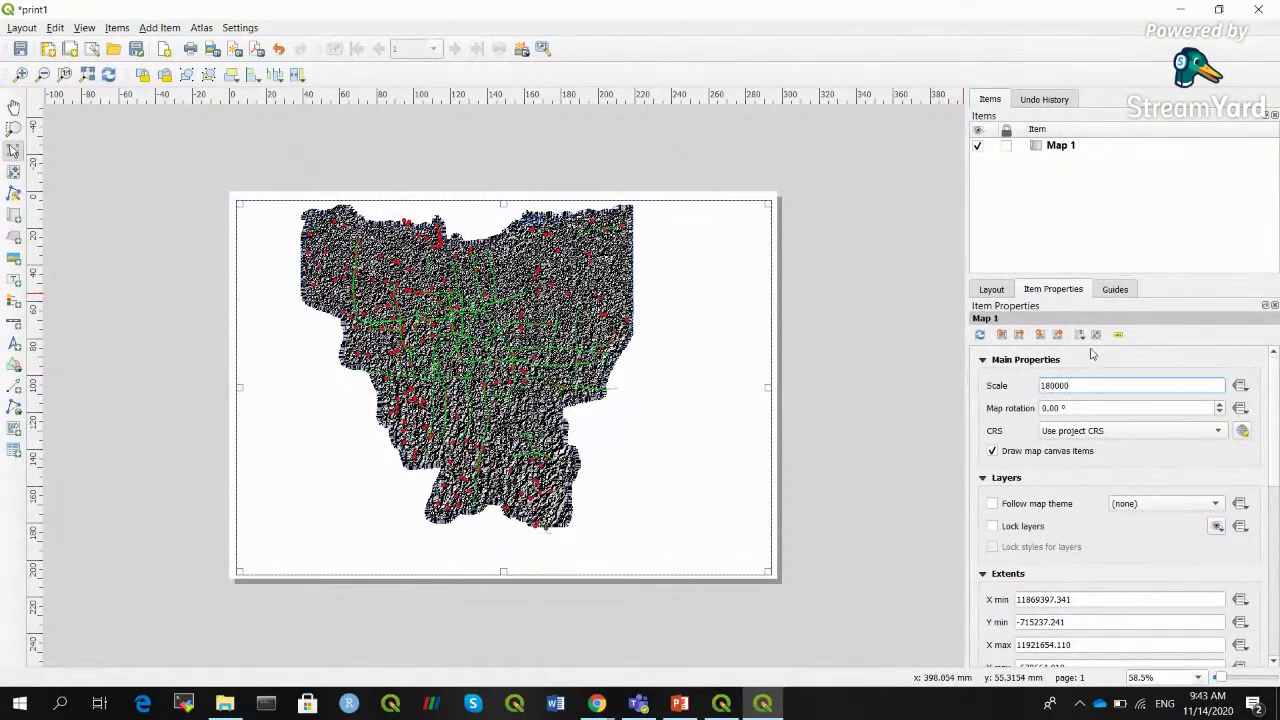
pyautogui.moveTo(313, 273); pyautogui.dragTo(324, 274)
pyautogui.click(14, 172)
pyautogui.moveTo(339, 241); pyautogui.dragTo(337, 269)
pyautogui.moveTo(449, 332); pyautogui.dragTo(430, 334)
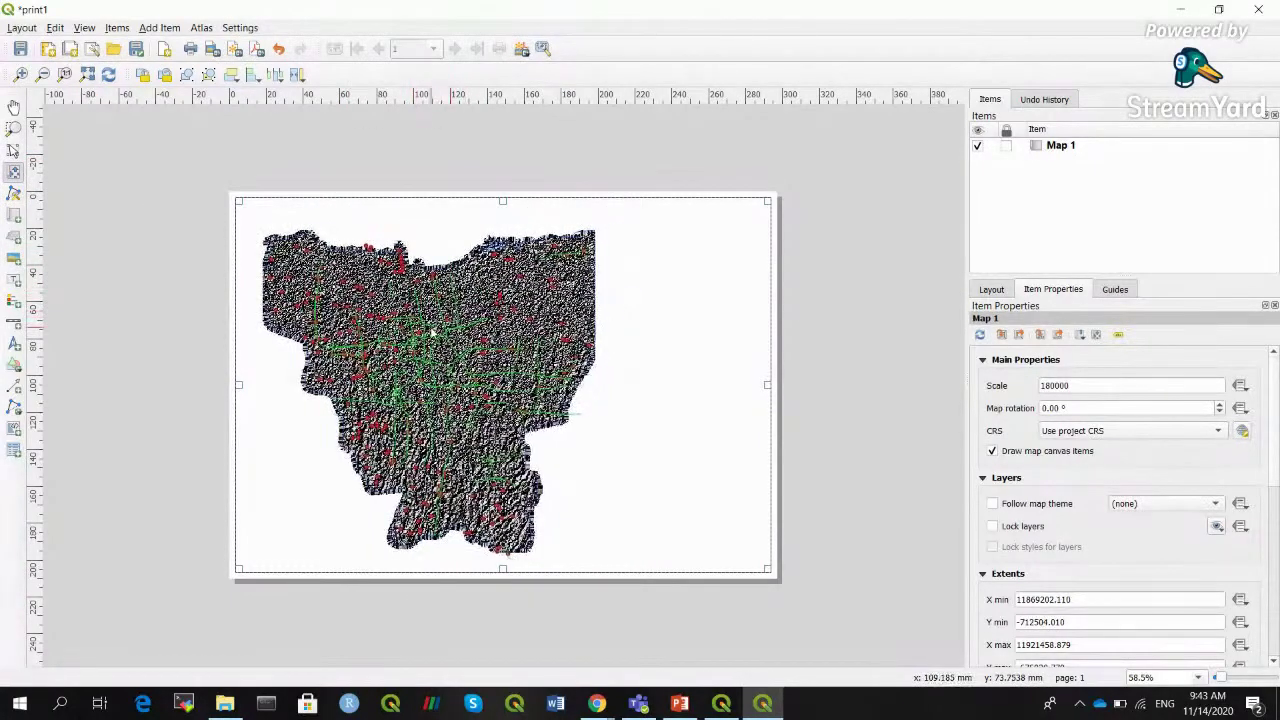
# Narrow the map item to about 205 mm from its right edge and set its scale to 150000
pyautogui.click(14, 150)
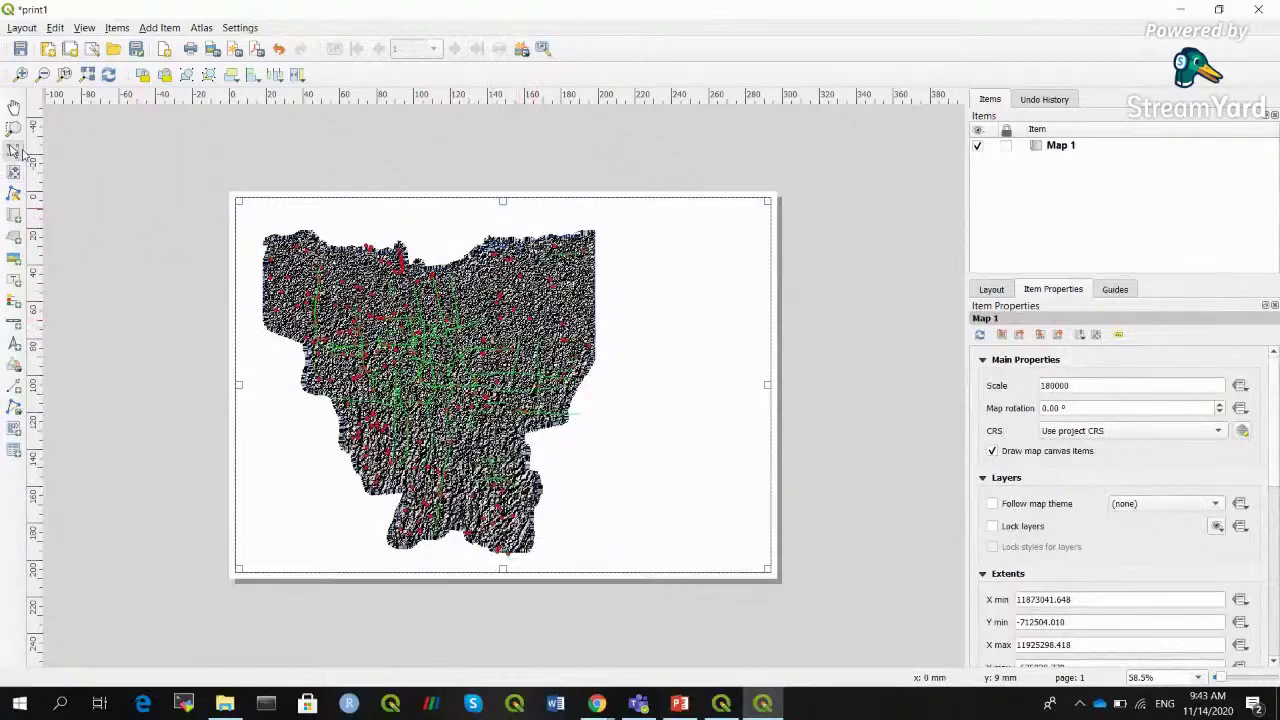
pyautogui.moveTo(767, 384); pyautogui.dragTo(610, 384)
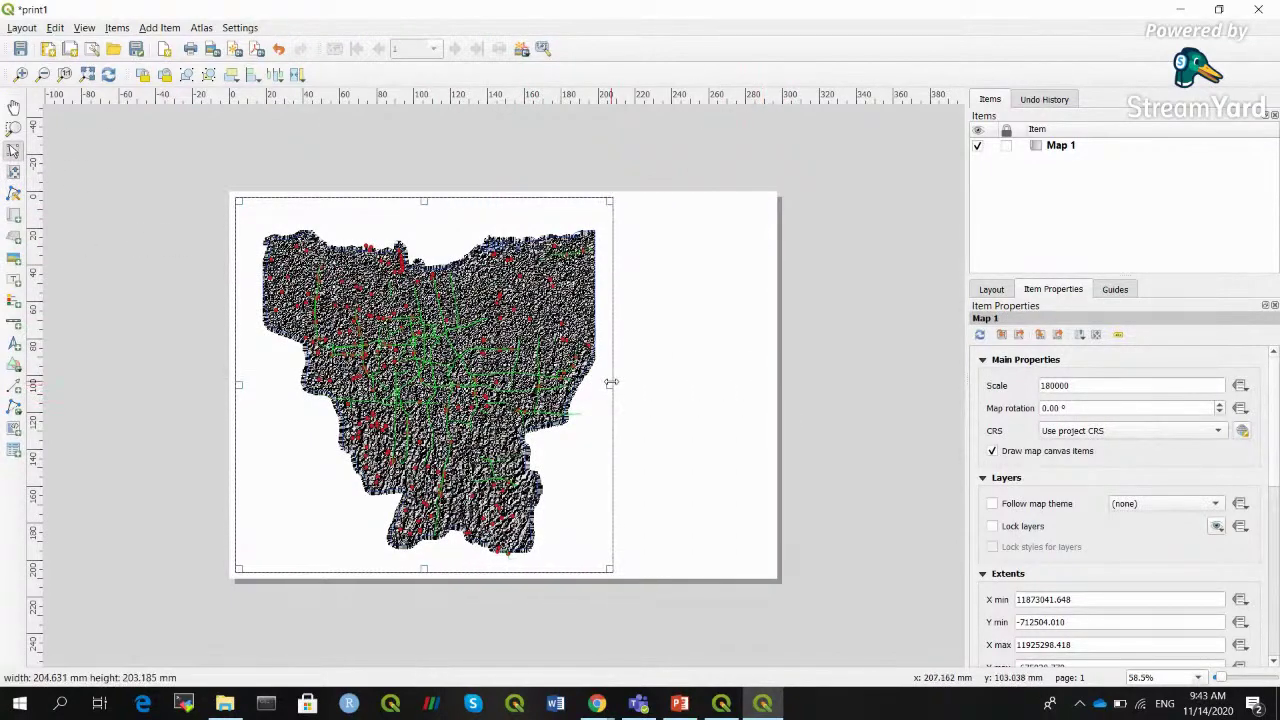
pyautogui.moveTo(1080, 385); pyautogui.dragTo(1017, 388)
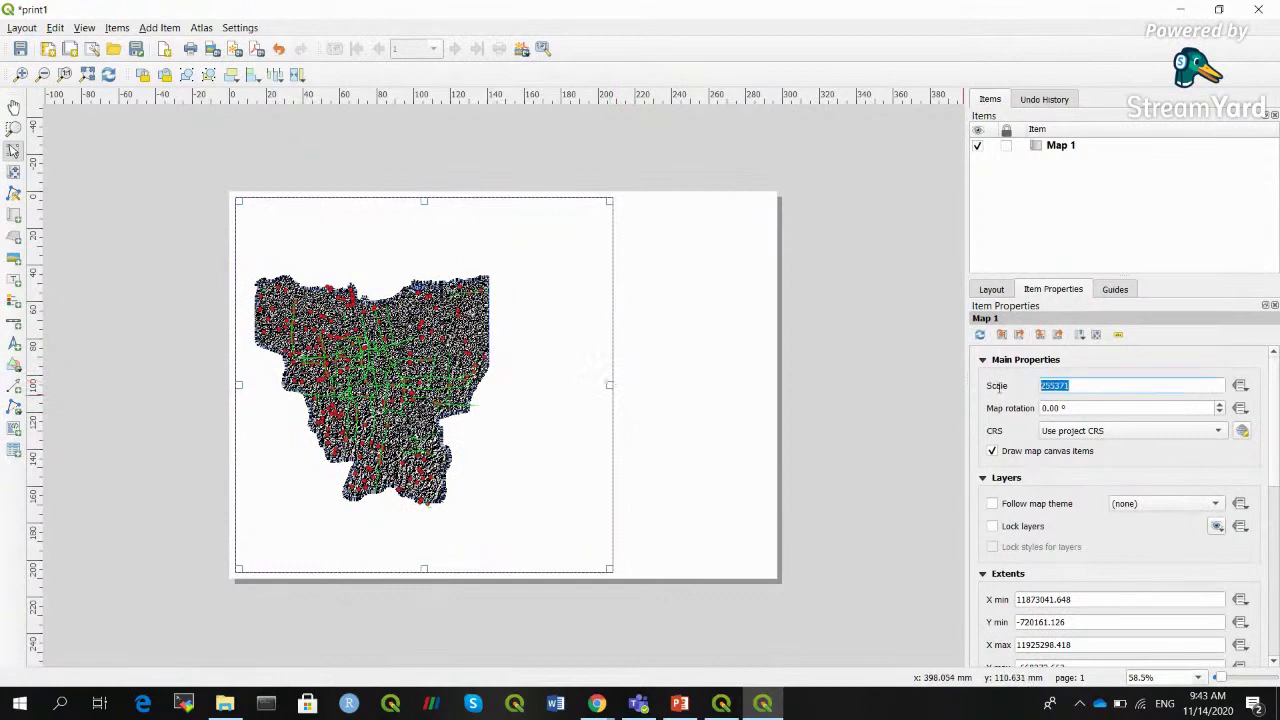
pyautogui.write('150000')
pyautogui.press('Return')
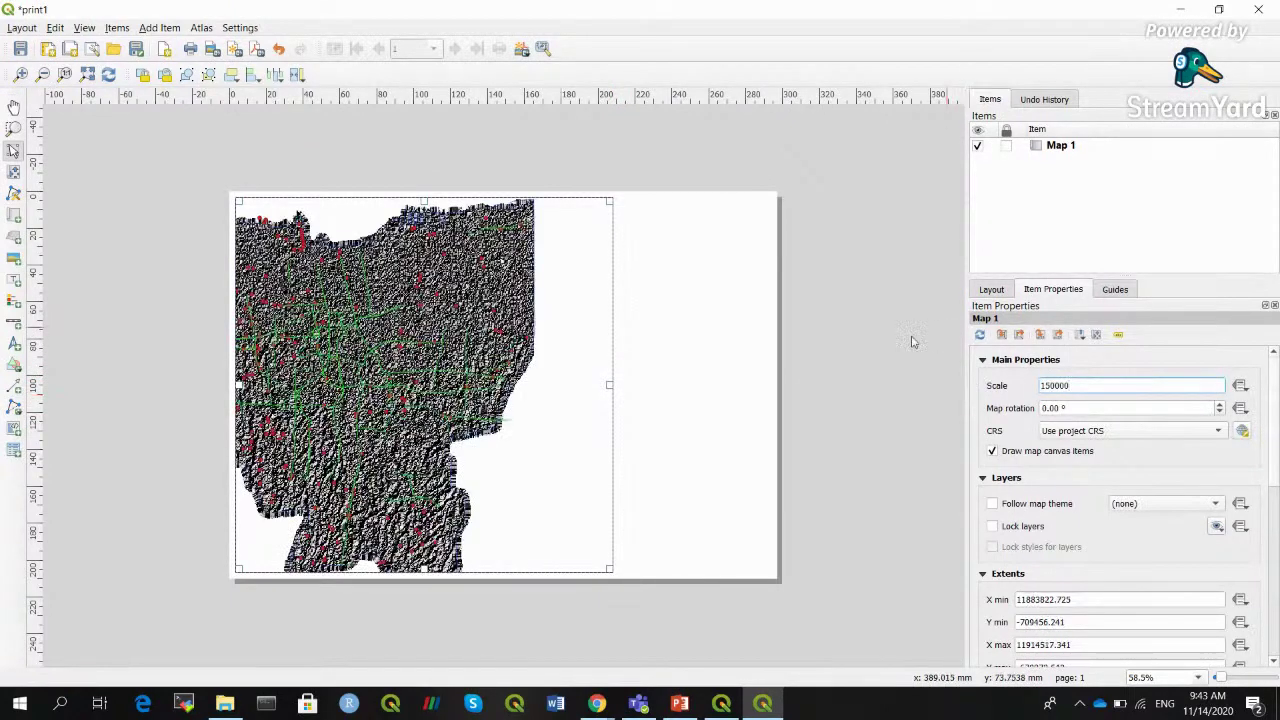
# Move the map content to centre Jakarta within the frame and set the map scale to 170000
pyautogui.click(13, 171)
pyautogui.moveTo(396, 343); pyautogui.dragTo(444, 343)
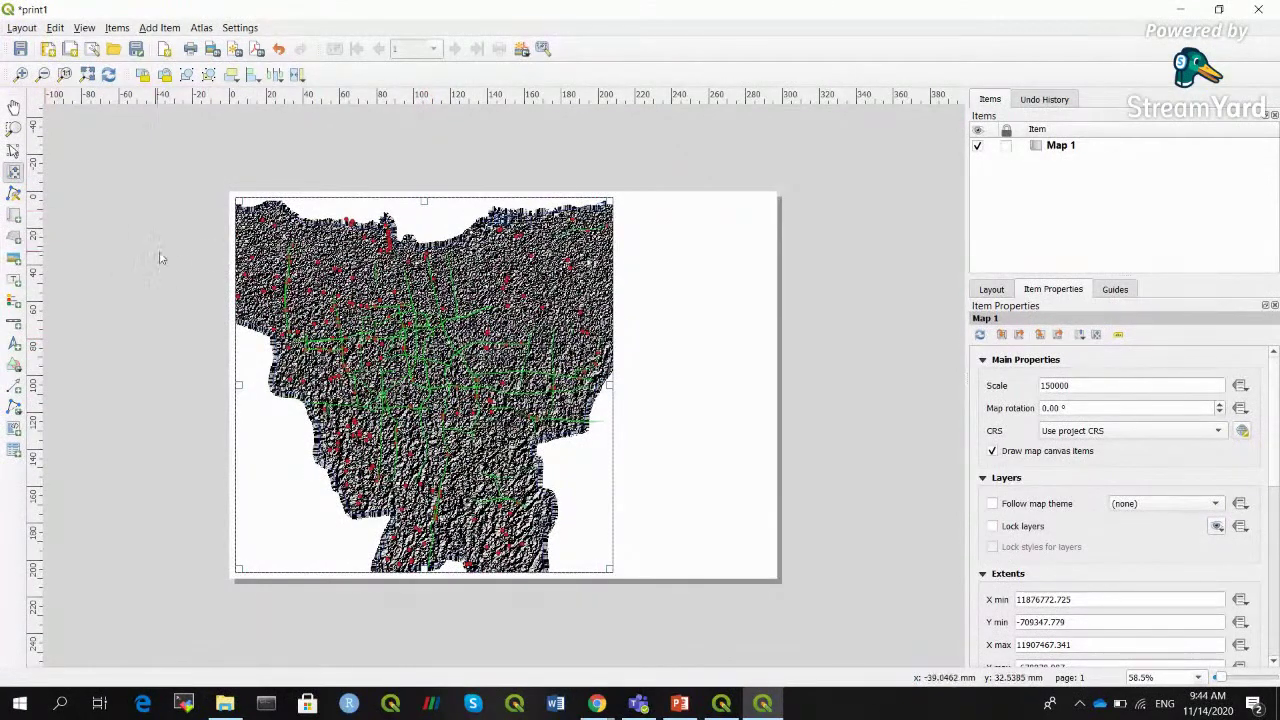
pyautogui.click(1044, 386)
pyautogui.press('Return')
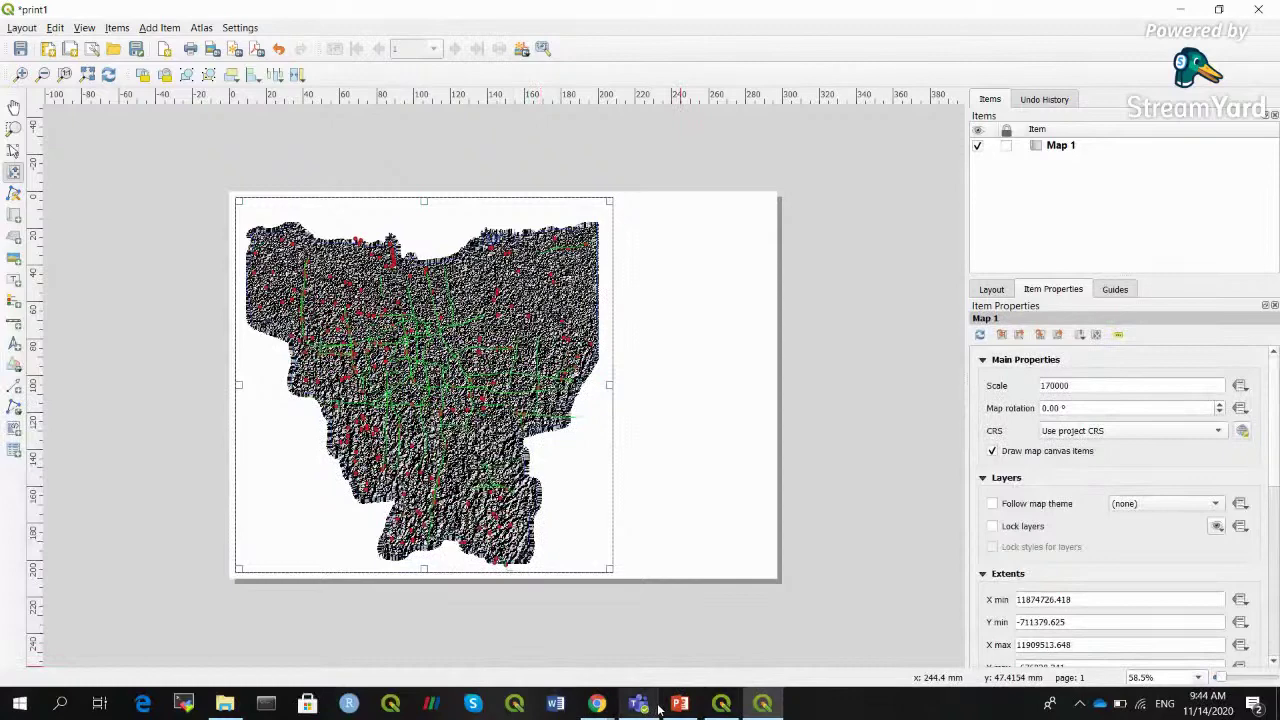
# In the main QGIS window, hide the hillshade_jakarta layer, collapse its legend, and show the SRTM_Jakarta_v2 layer instead
pyautogui.click(720, 703)
pyautogui.click(61, 598)
pyautogui.click(45, 598)
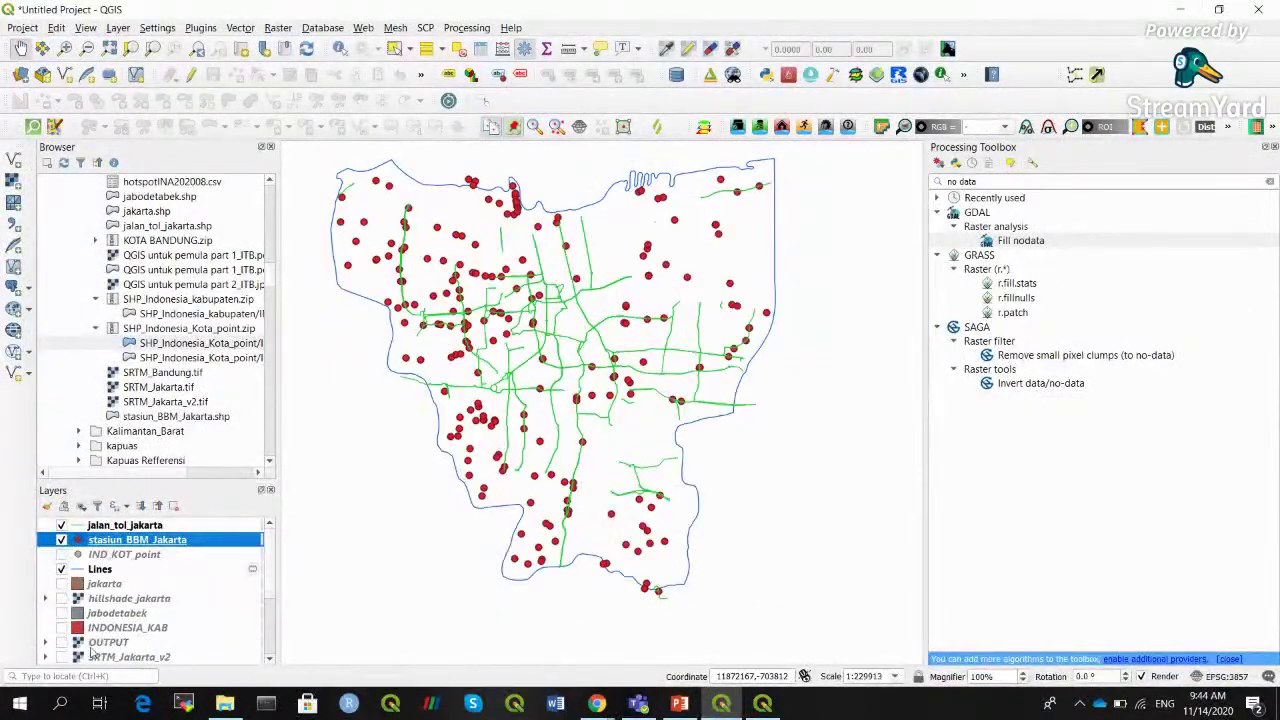
pyautogui.click(61, 657)
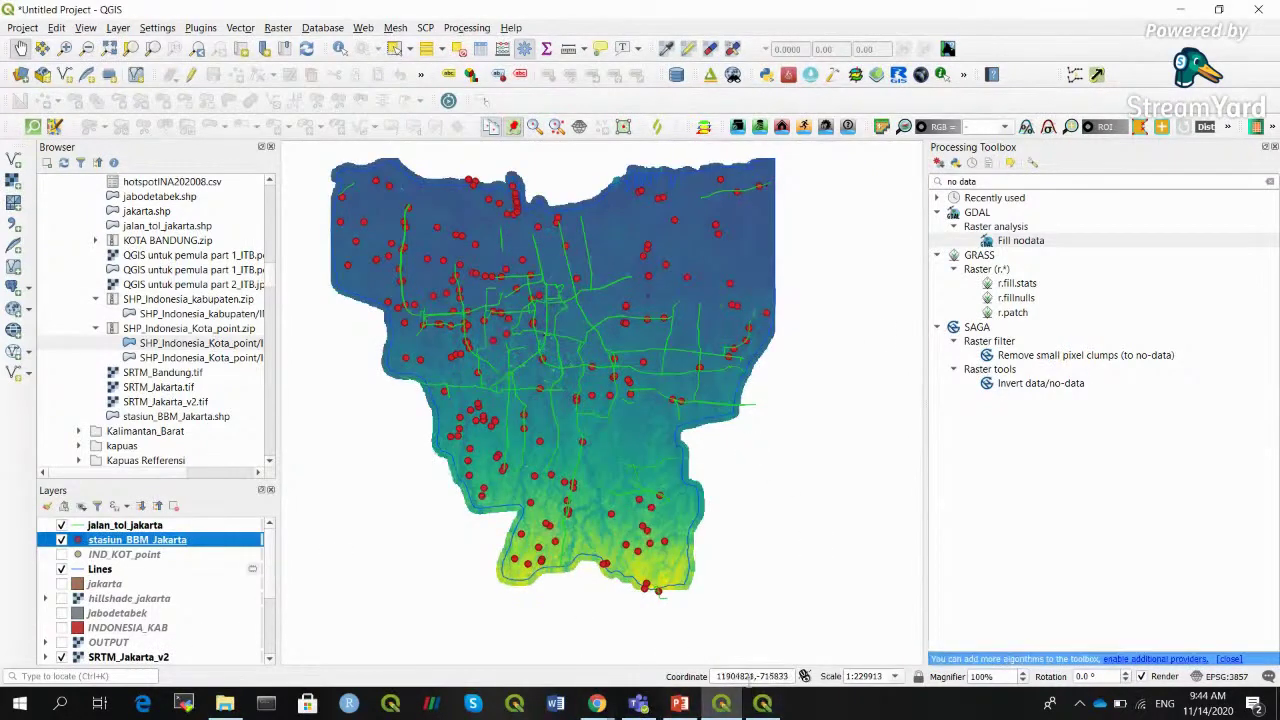
# Return to the print1 layout and nudge the map item slightly so it redraws with the SRTM_Jakarta_v2 layer
pyautogui.click(762, 703)
pyautogui.click(13, 150)
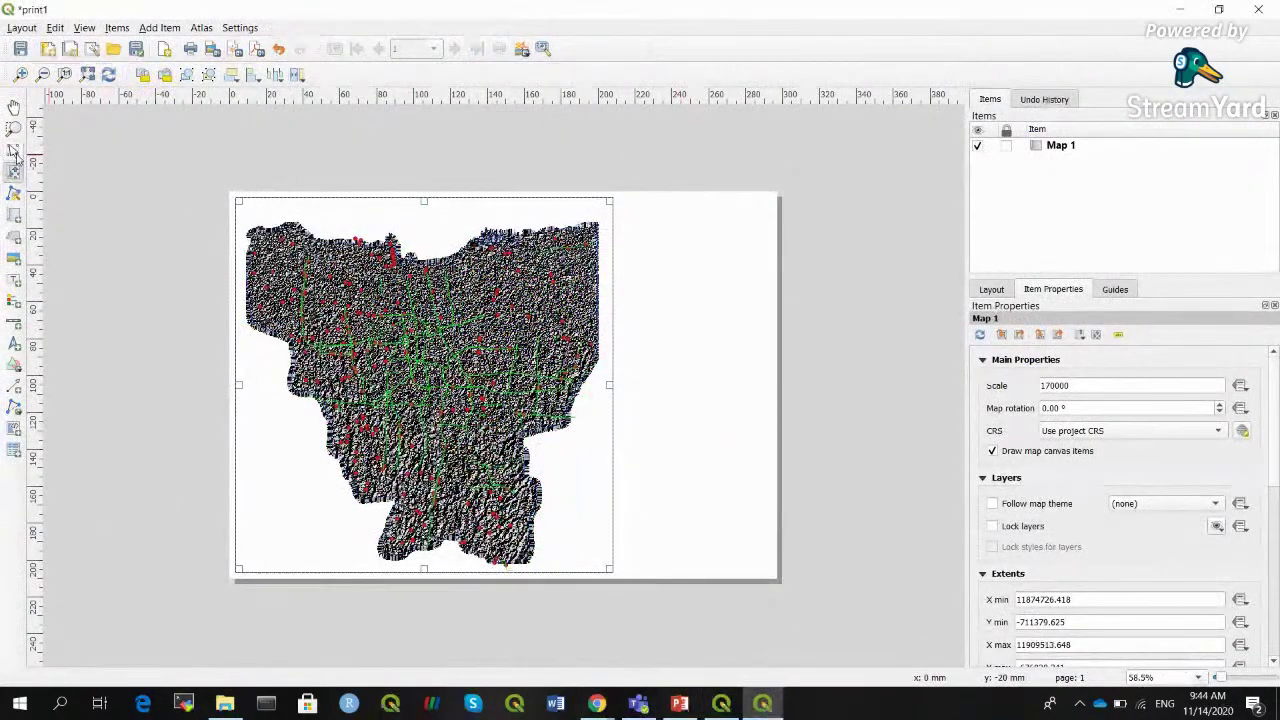
pyautogui.moveTo(357, 316); pyautogui.dragTo(355, 316)
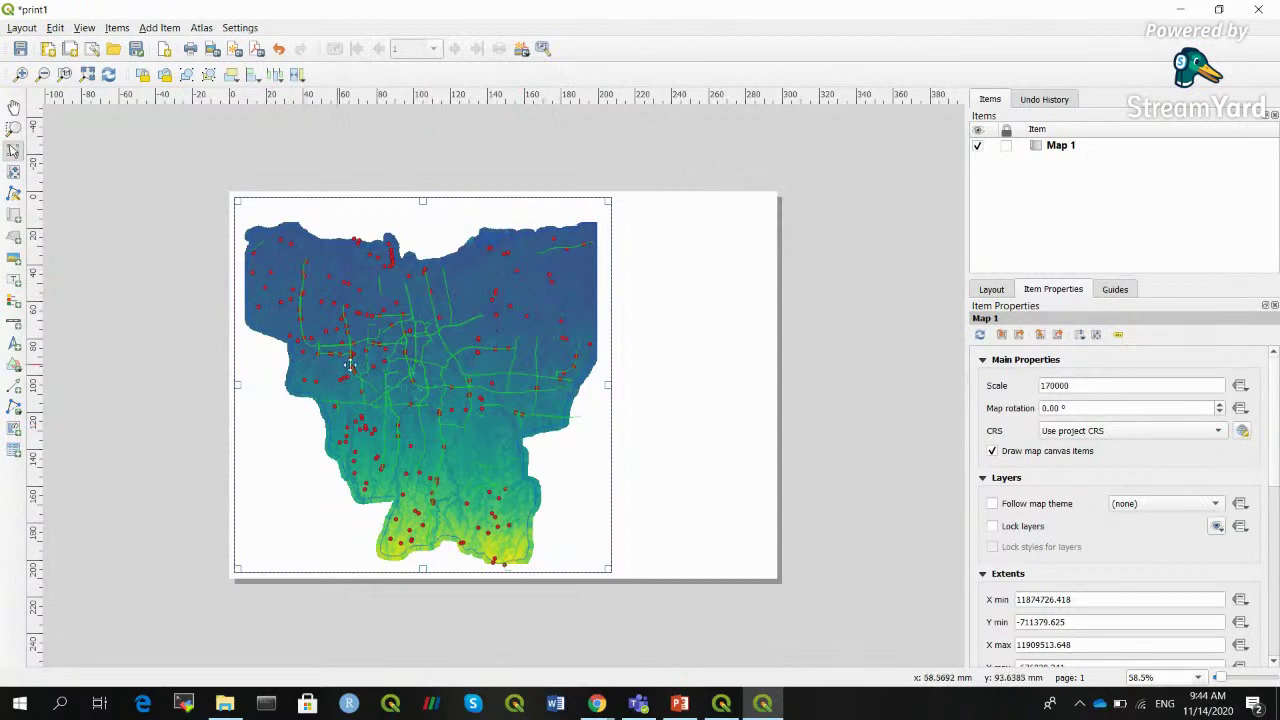
pyautogui.click(645, 355)
pyautogui.click(457, 355)
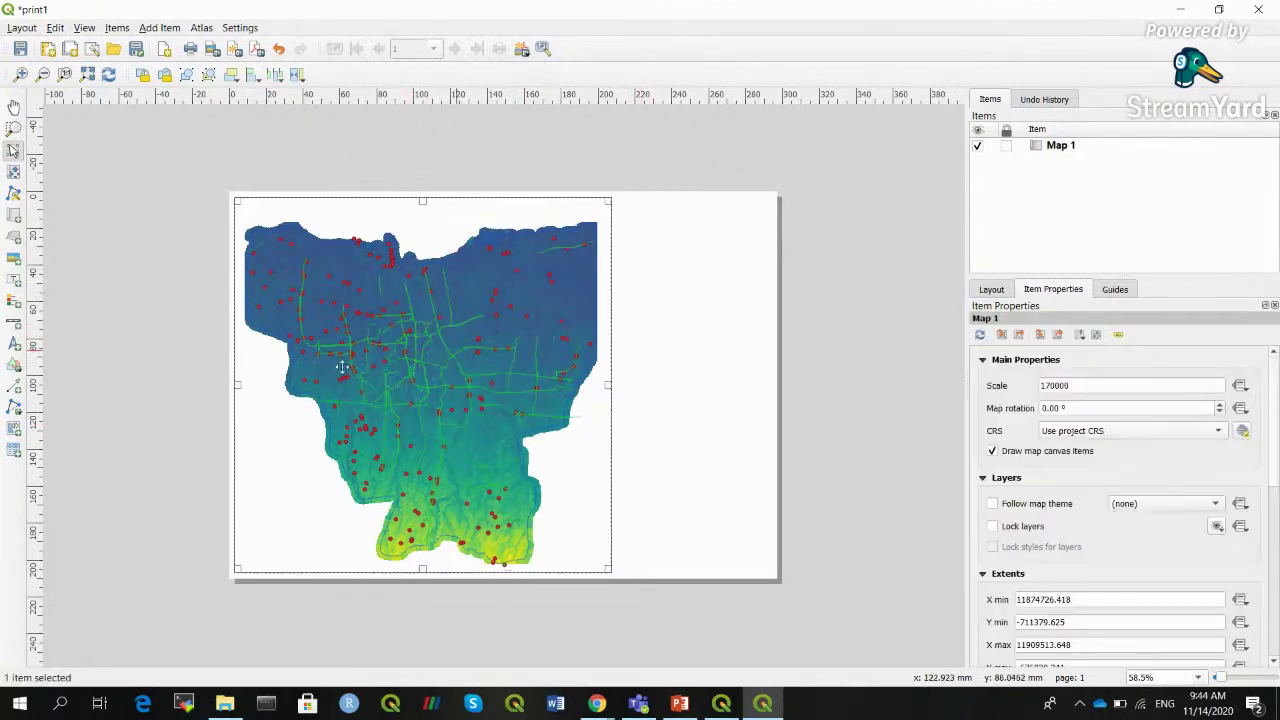
pyautogui.click(13, 302)
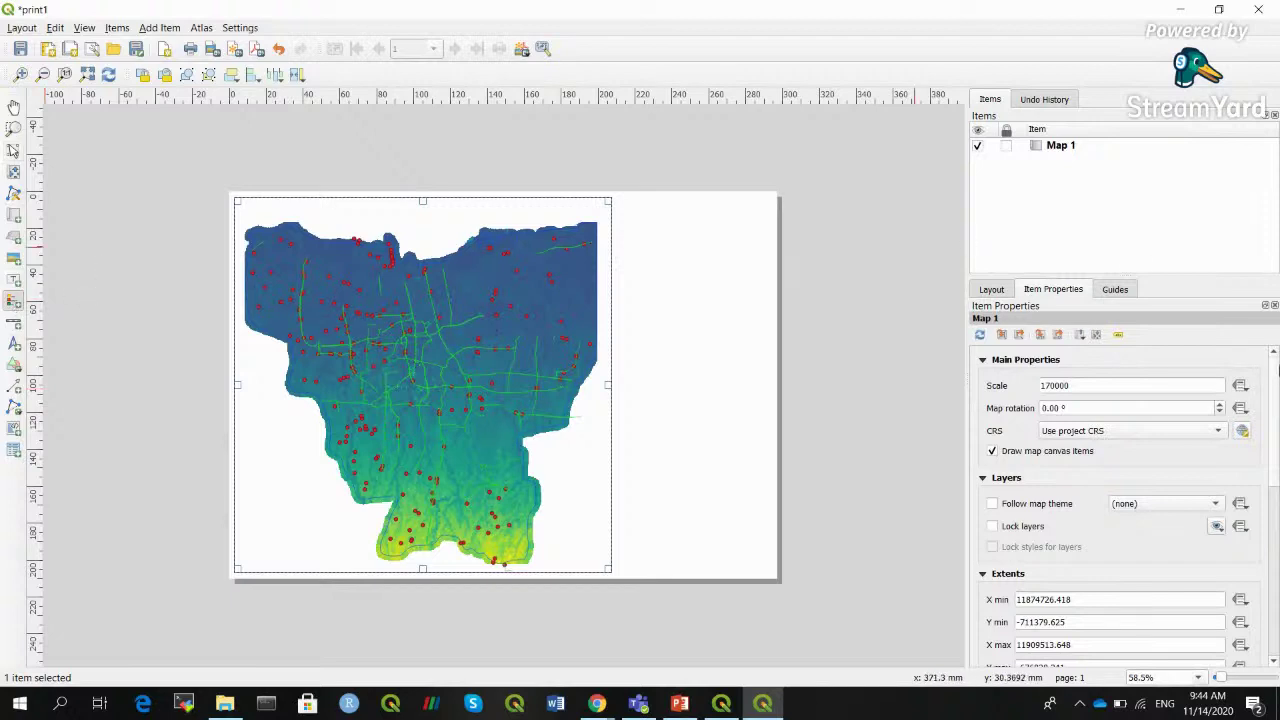
pyautogui.click(14, 150)
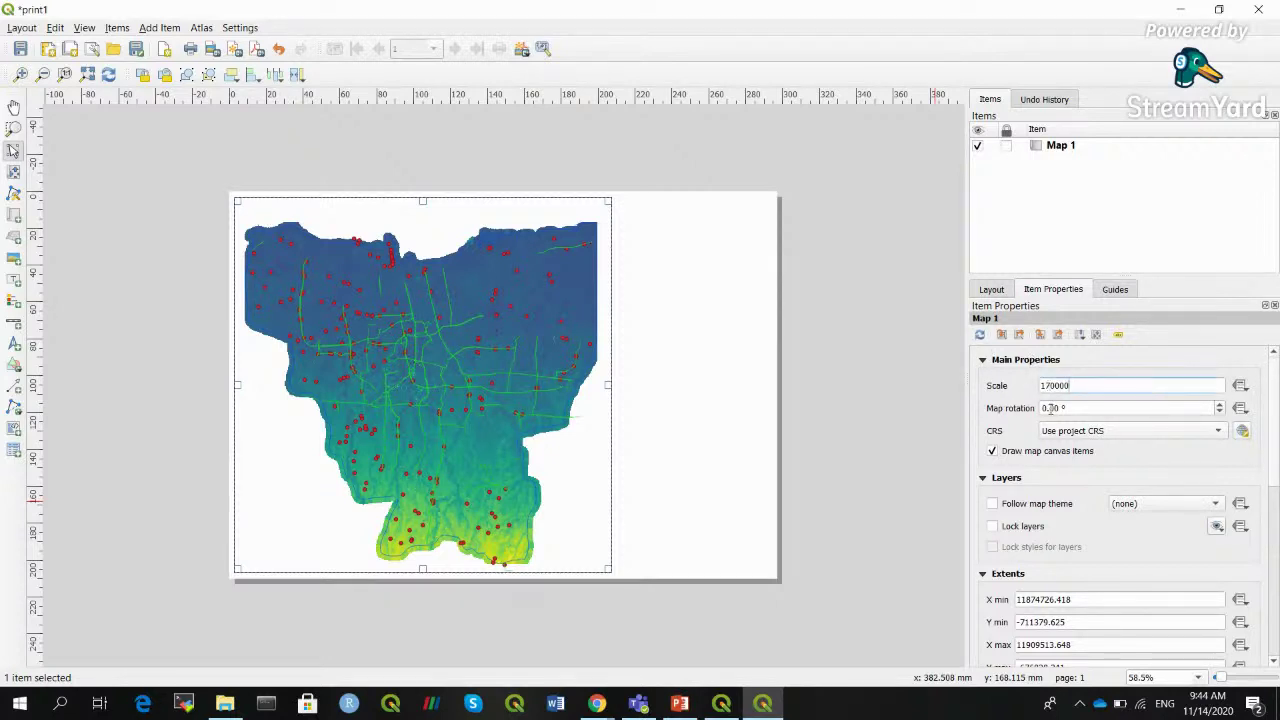
# Set the CRS of Map 1 to EPSG:4326 - WGS 84
pyautogui.click(1148, 431)
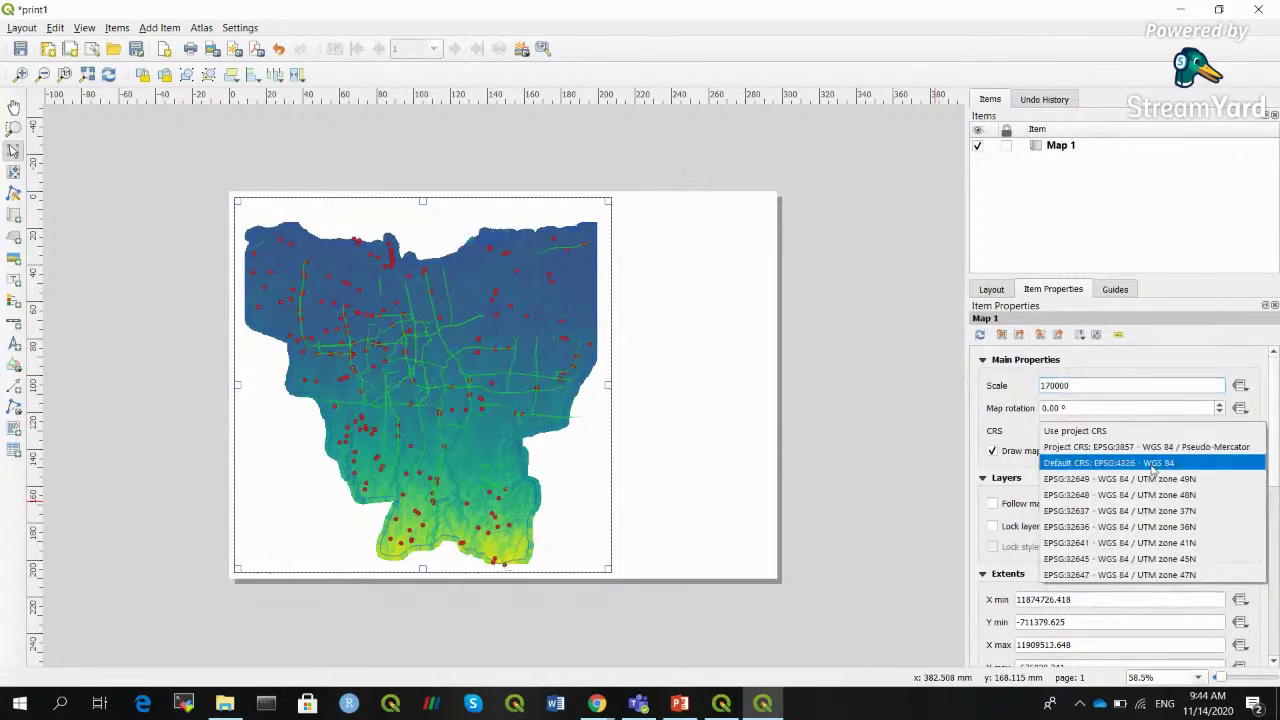
pyautogui.click(1153, 463)
pyautogui.scroll(-2, 1276, 418)
pyautogui.scroll(2, 1277, 420)
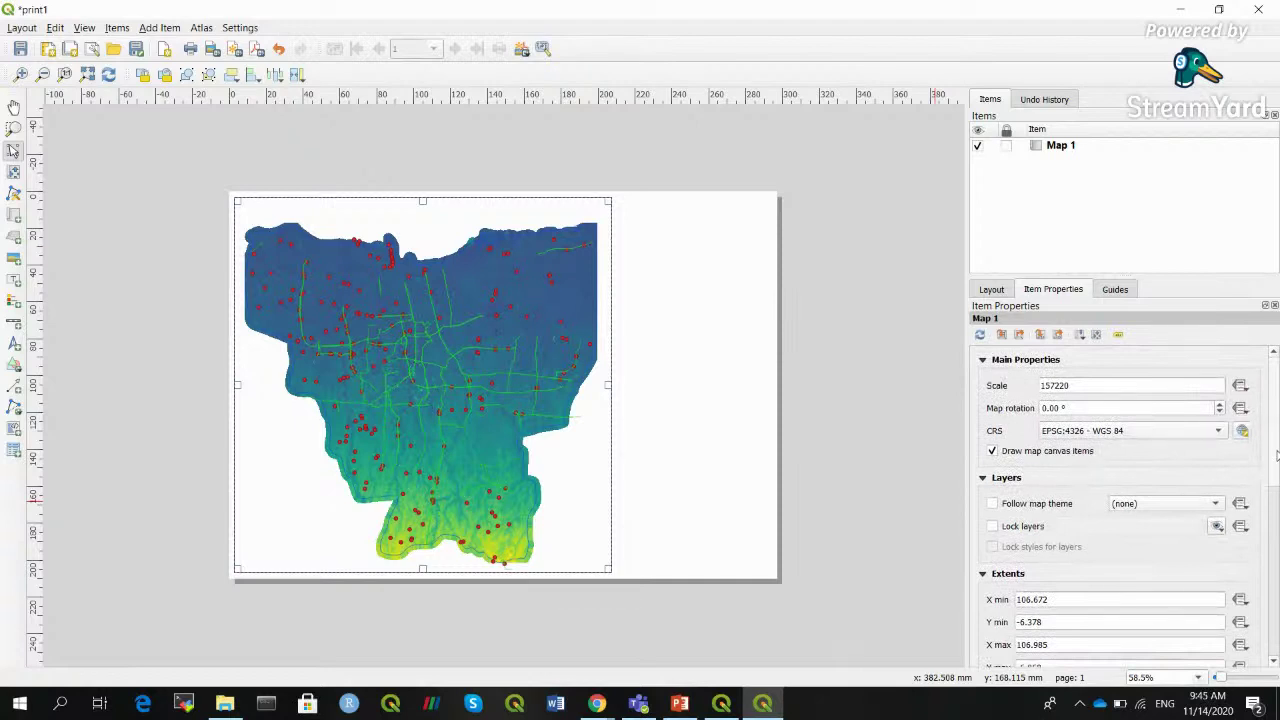
# Add a grid to Map 1 and open its grid properties for modification
pyautogui.scroll(-2, 1277, 460)
pyautogui.scroll(1, 1277, 475)
pyautogui.scroll(-3, 1278, 483)
pyautogui.scroll(-1, 1278, 540)
pyautogui.scroll(2, 1278, 545)
pyautogui.scroll(-3, 1278, 555)
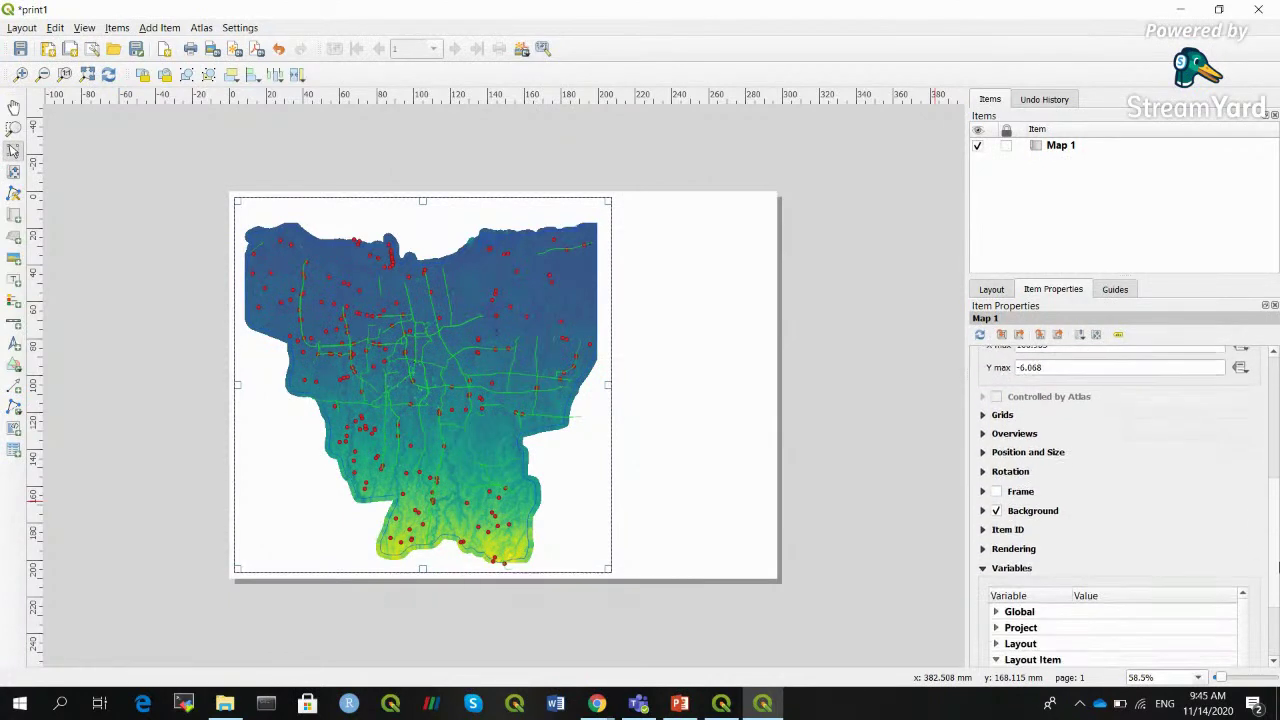
pyautogui.scroll(-1, 1277, 570)
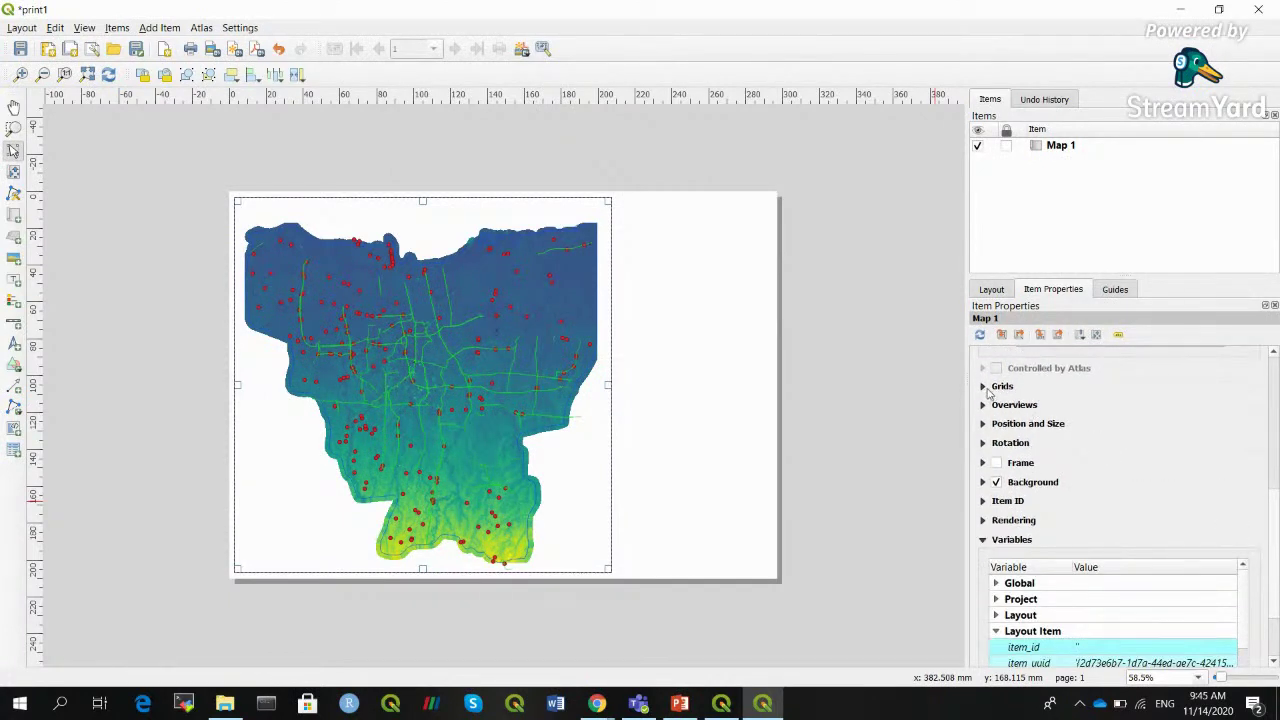
pyautogui.click(983, 387)
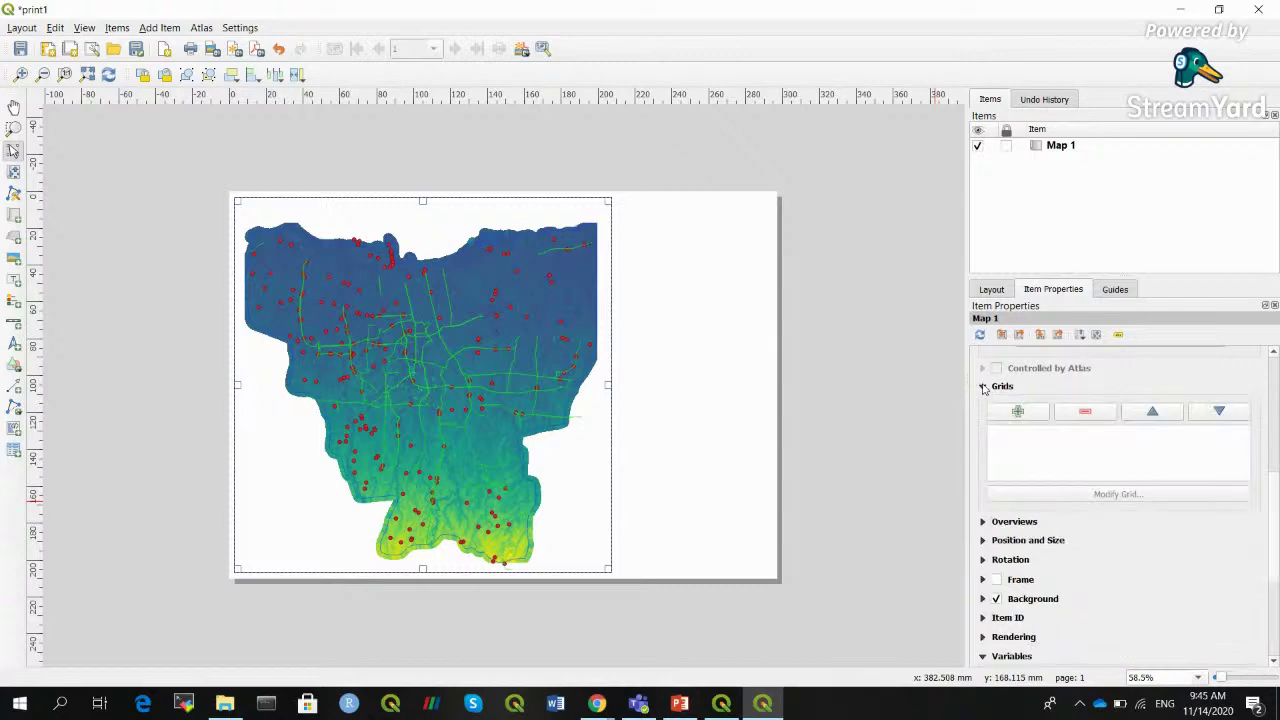
pyautogui.click(1017, 413)
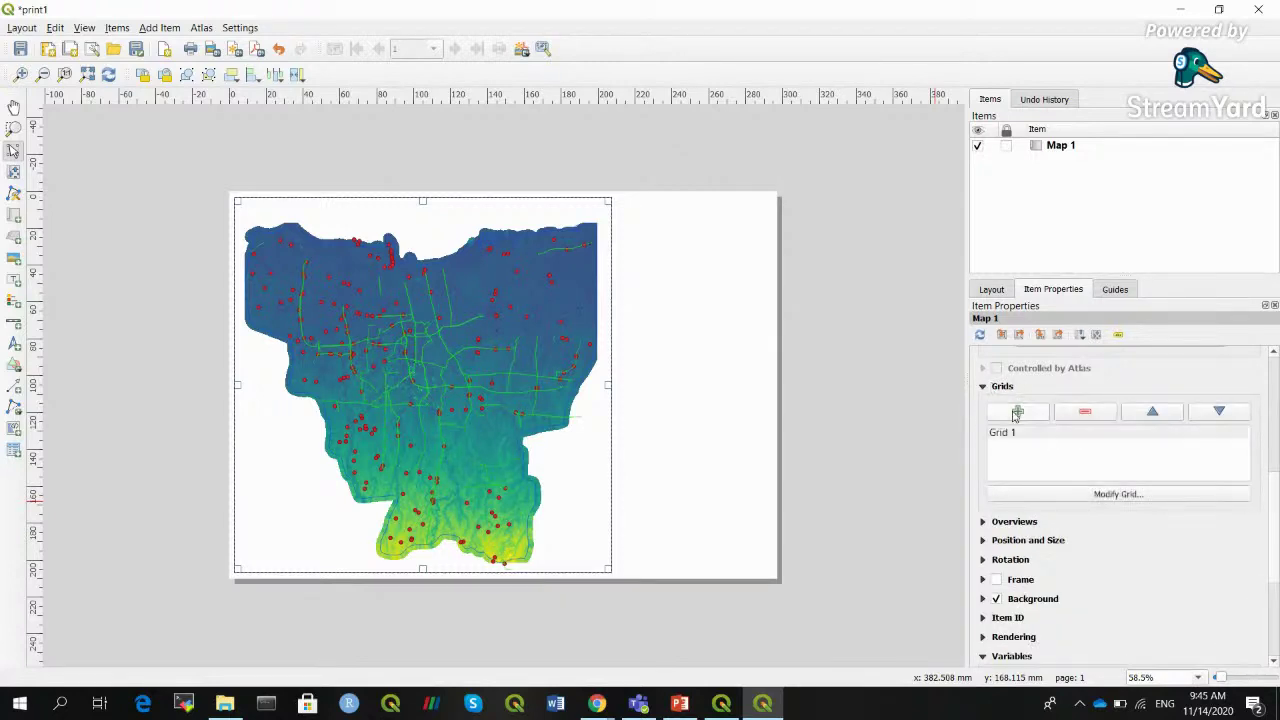
pyautogui.click(1014, 433)
pyautogui.click(1099, 496)
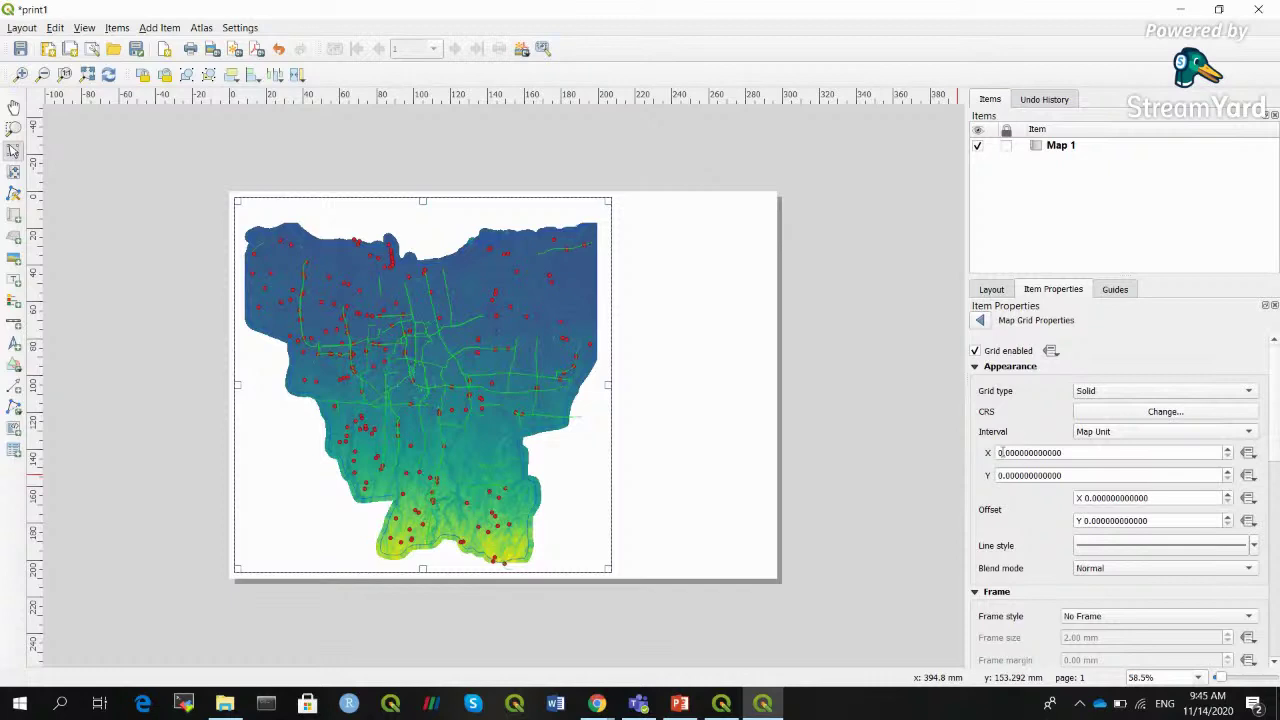
# Set the grid's X and Y intervals to 0.5 map units
pyautogui.click(1007, 452)
pyautogui.write('5')
pyautogui.write('5')
pyautogui.click(1116, 497)
pyautogui.scroll(-1, 1277, 441)
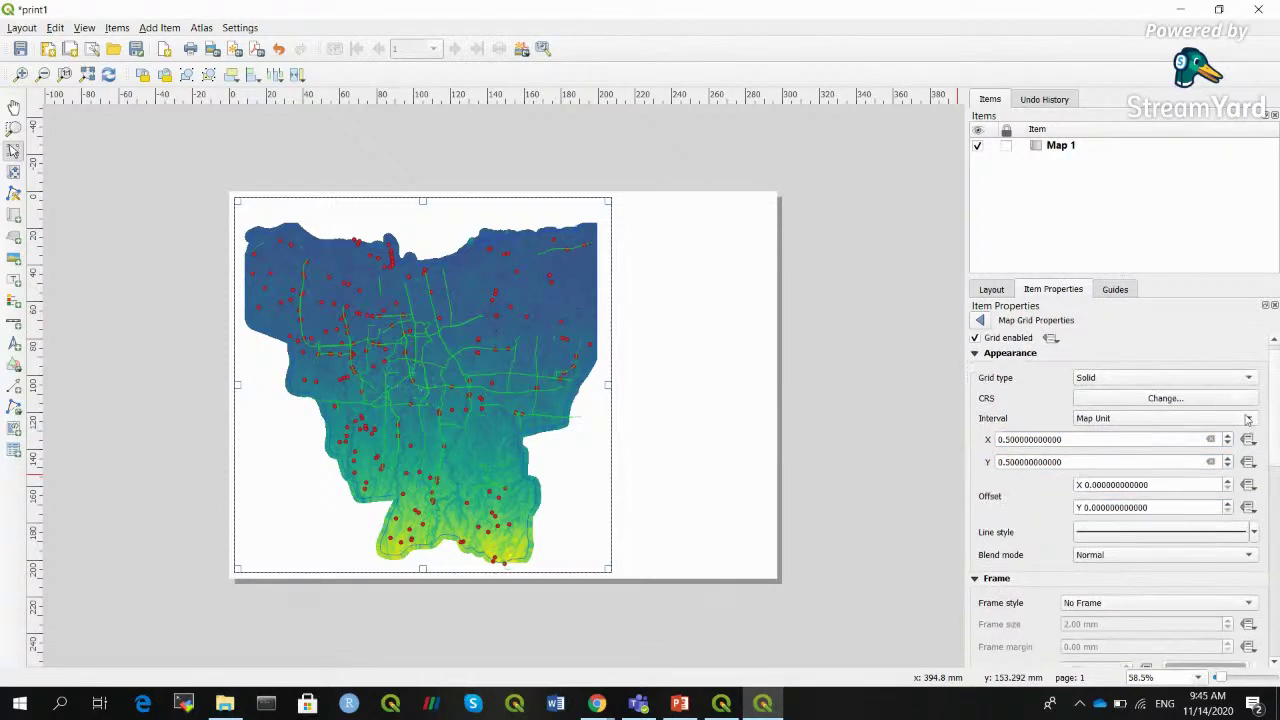
# Set the grid's X and Y intervals to 0.1 map units
pyautogui.click(1006, 439)
pyautogui.click(1007, 462)
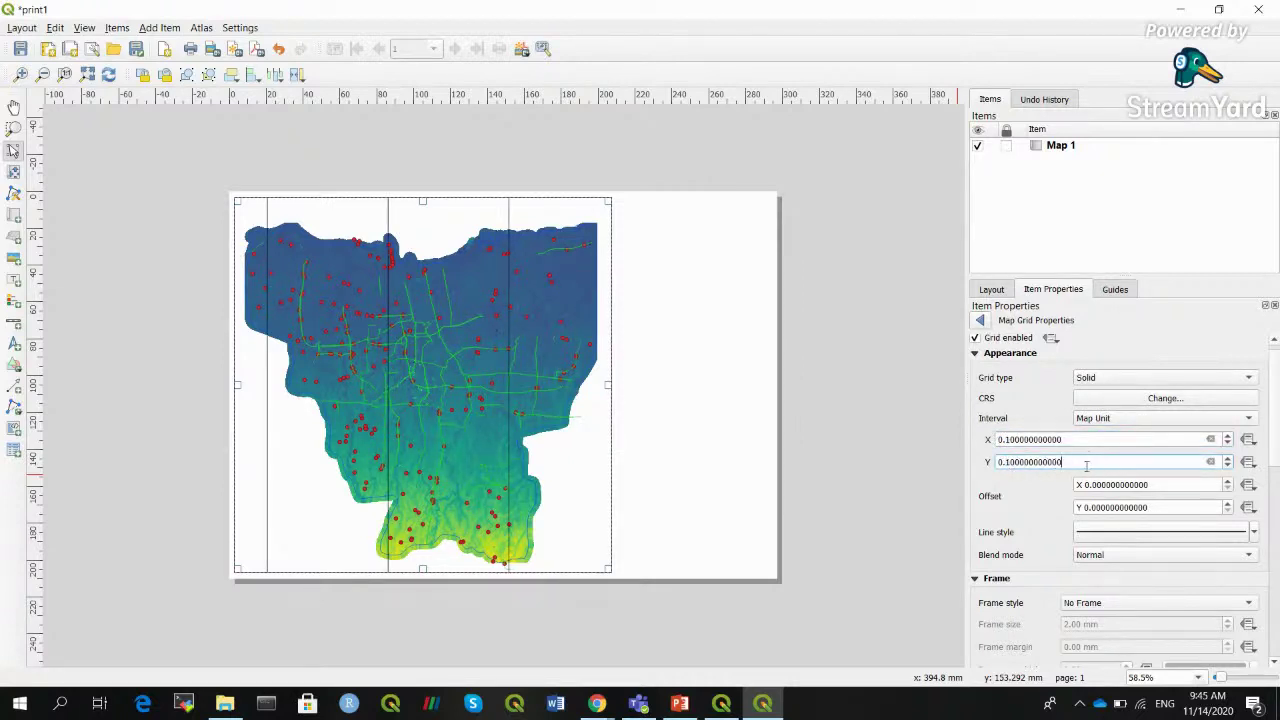
pyautogui.click(1110, 439)
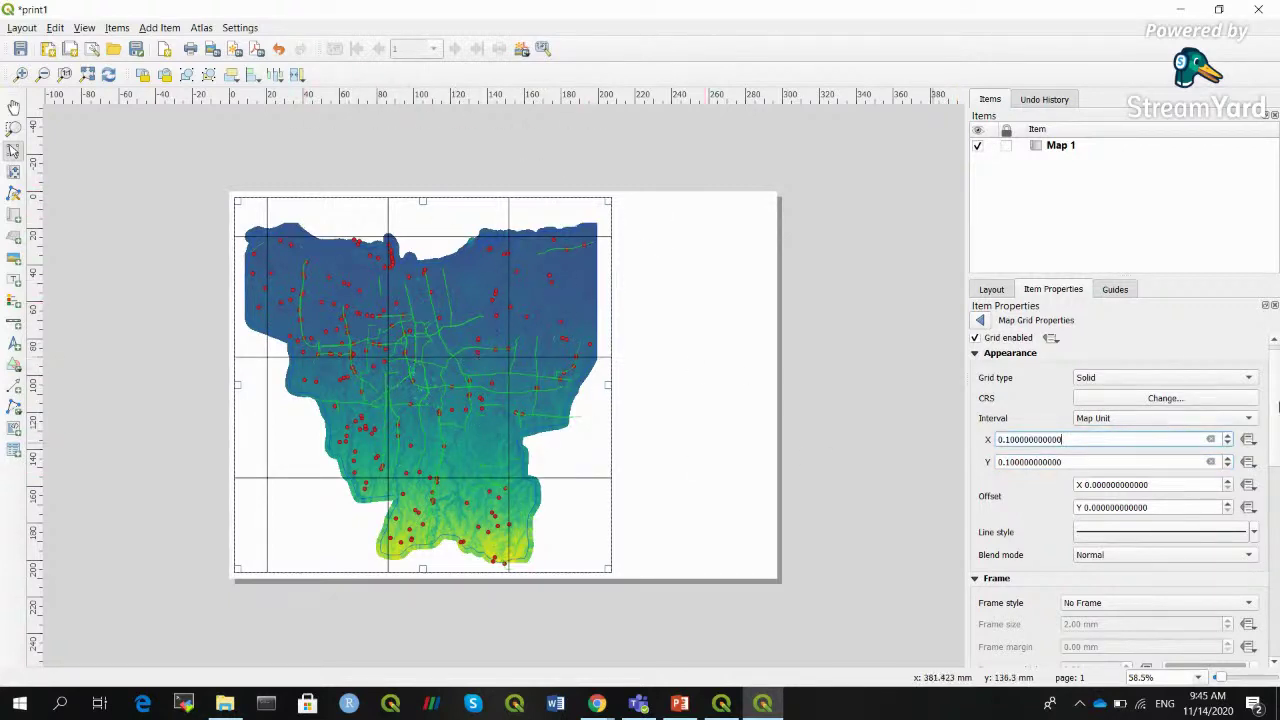
# Try the Cross, Markers and Frame and annotations only grid types, and return the grid type to Solid
pyautogui.click(1254, 378)
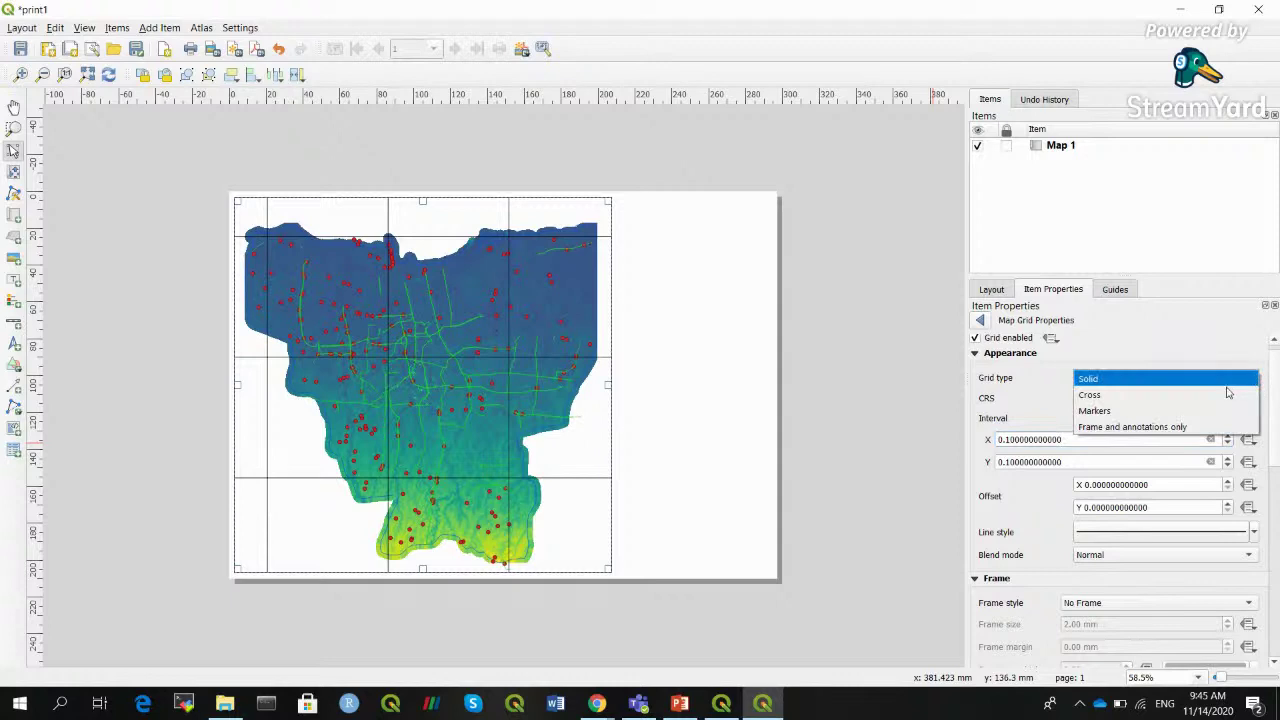
pyautogui.click(1226, 394)
pyautogui.click(1229, 376)
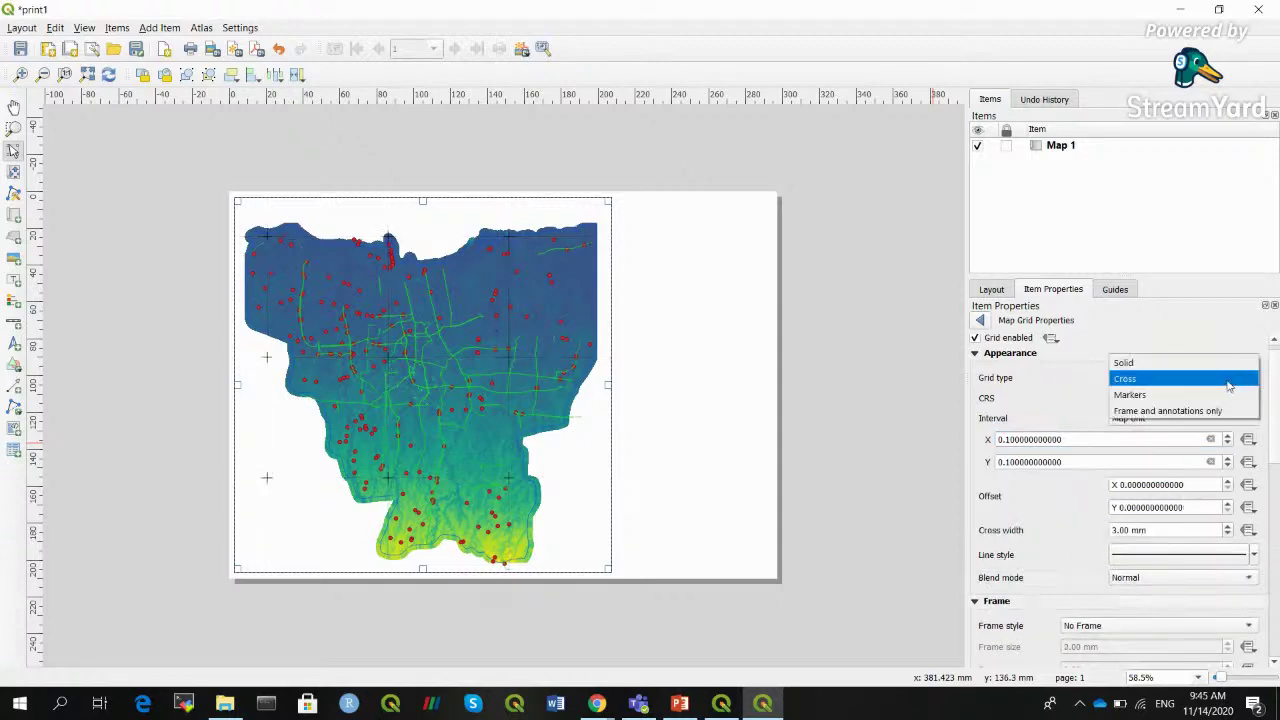
pyautogui.click(1222, 398)
pyautogui.click(1131, 376)
pyautogui.click(1135, 395)
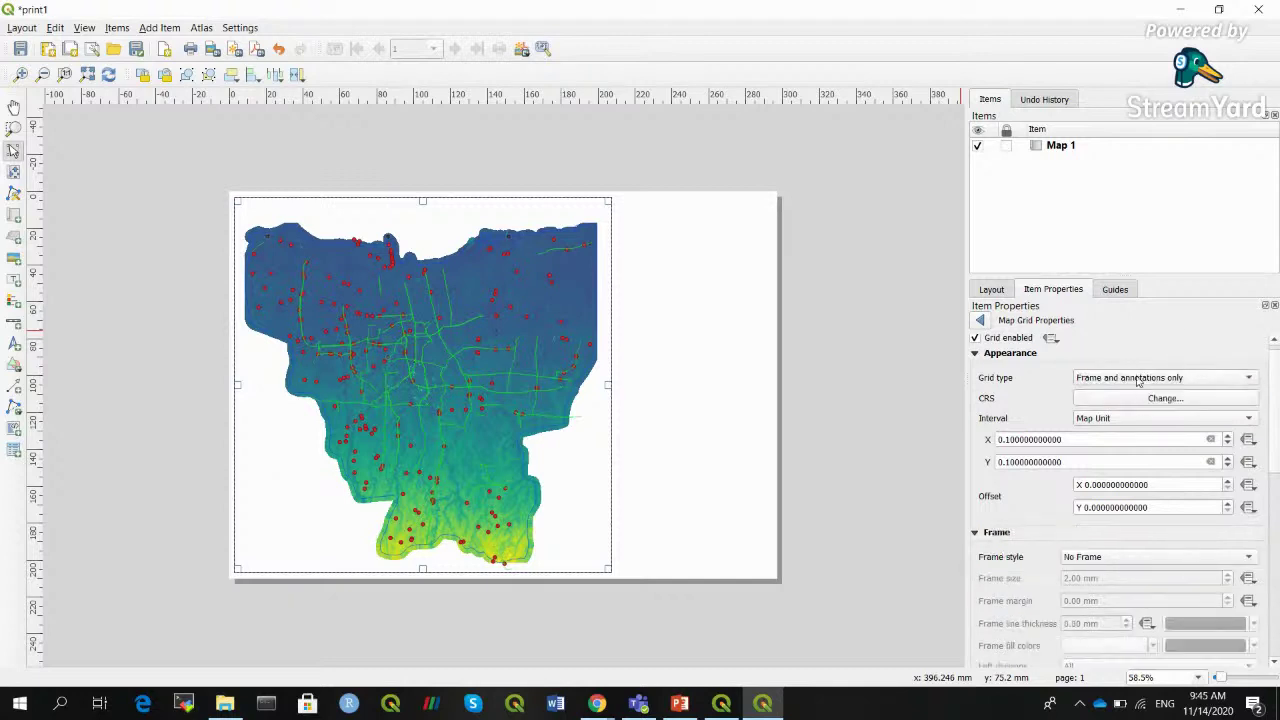
pyautogui.click(1163, 377)
pyautogui.click(1152, 346)
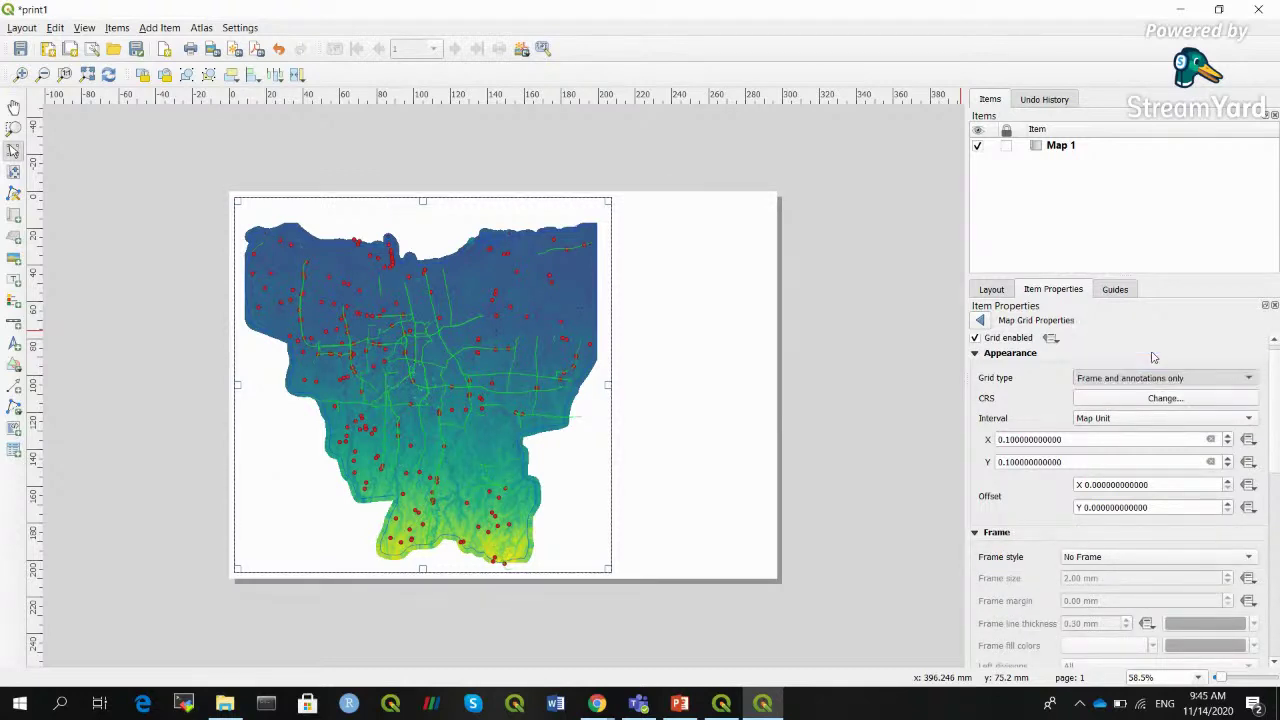
pyautogui.click(1140, 373)
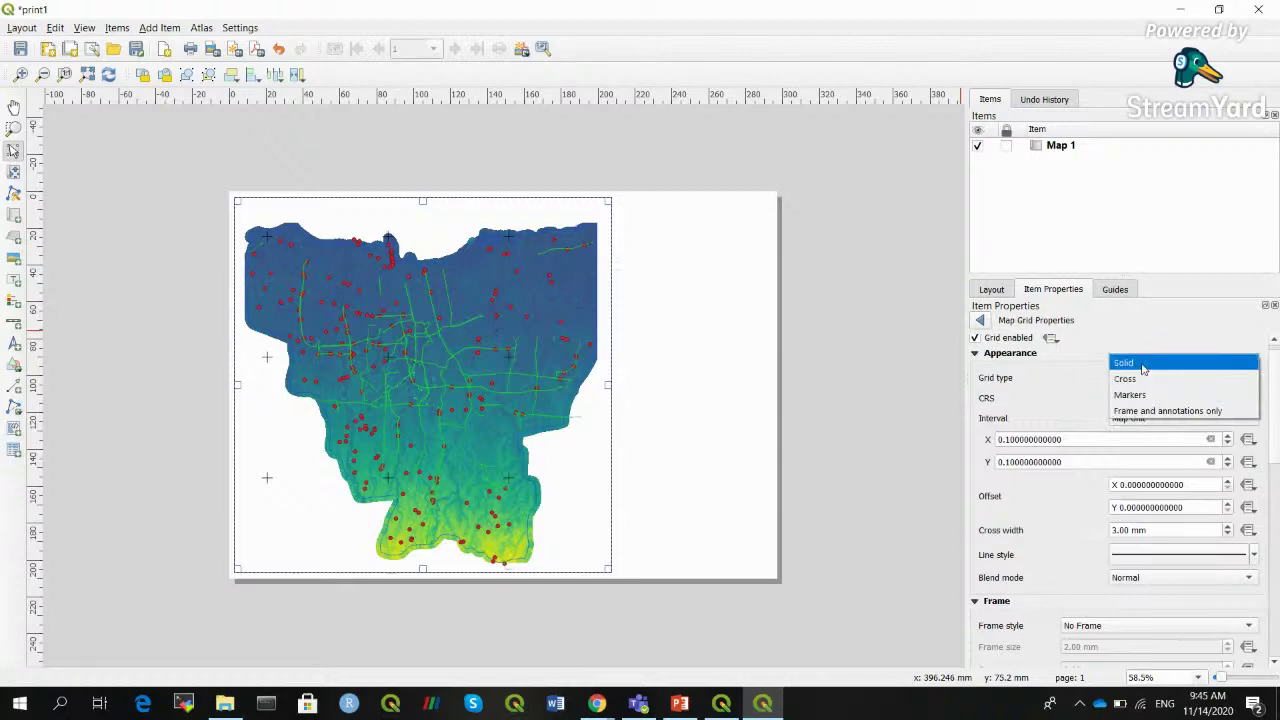
pyautogui.click(1142, 358)
# Apply the dash black favourite symbol to the grid lines, widen the item properties area and return to the grid settings
pyautogui.click(1142, 530)
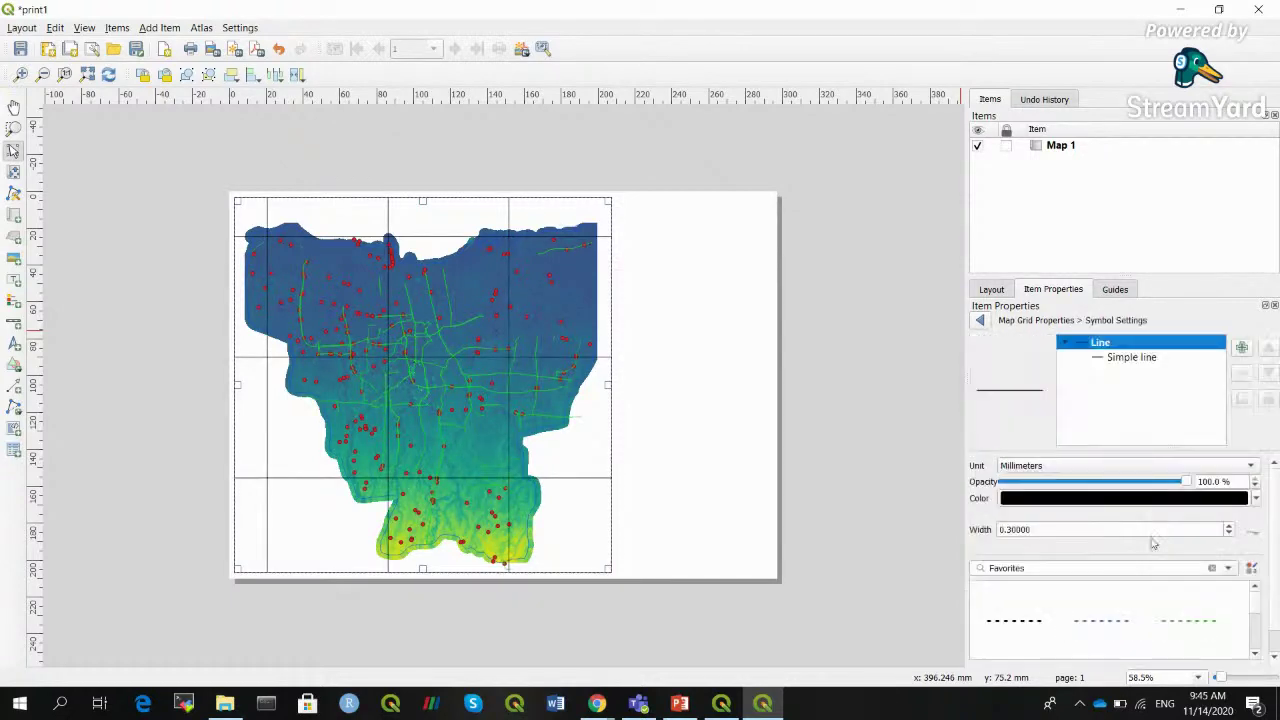
pyautogui.click(1190, 621)
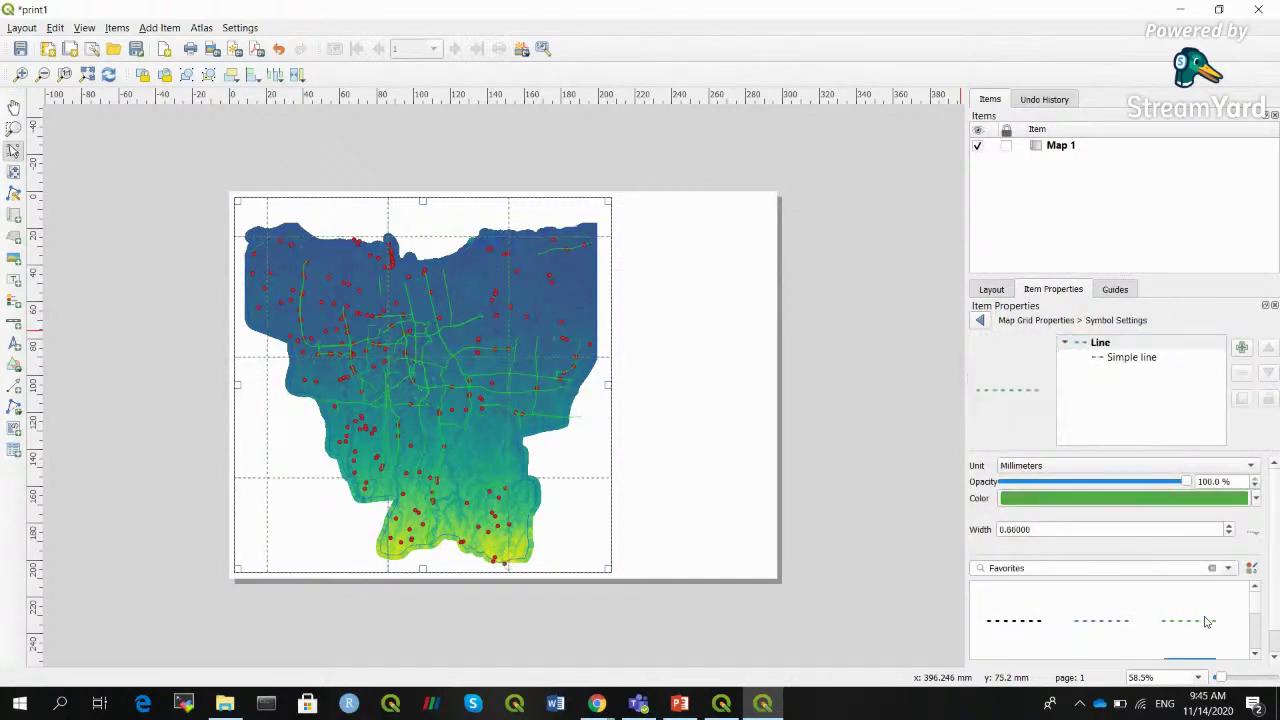
pyautogui.click(1040, 622)
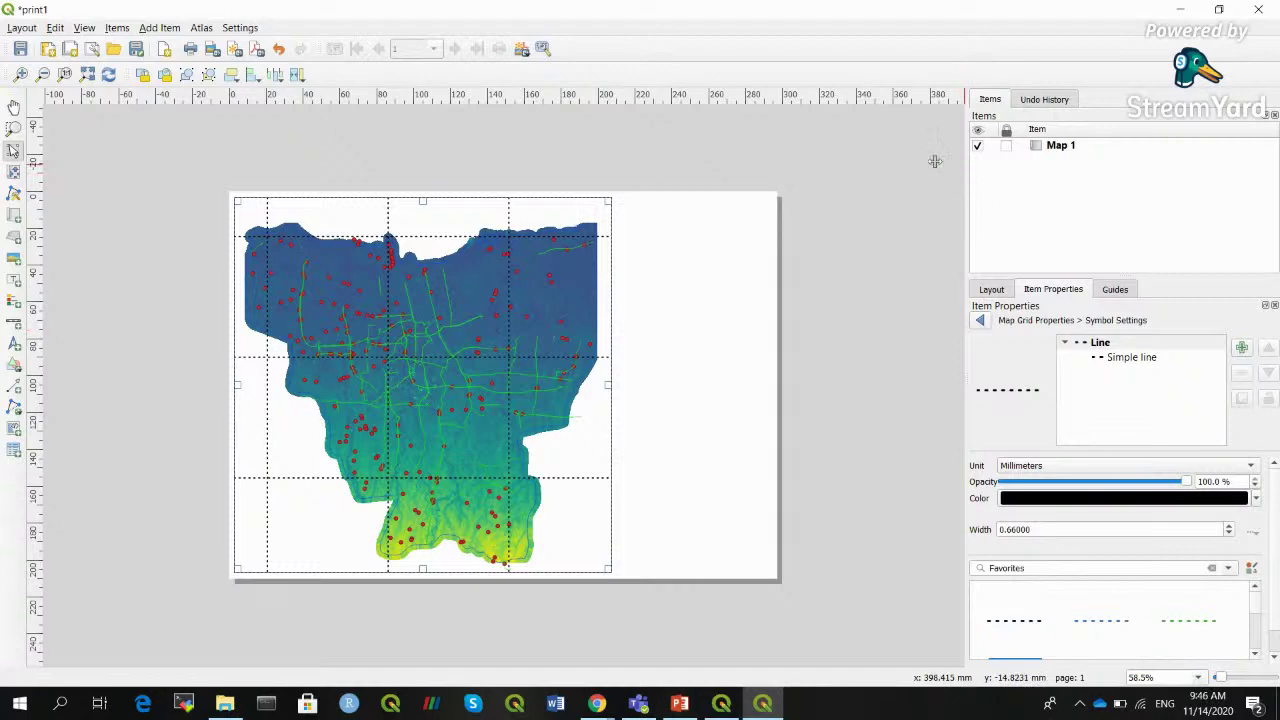
pyautogui.moveTo(964, 165); pyautogui.dragTo(825, 135)
pyautogui.scroll(-1, 1277, 557)
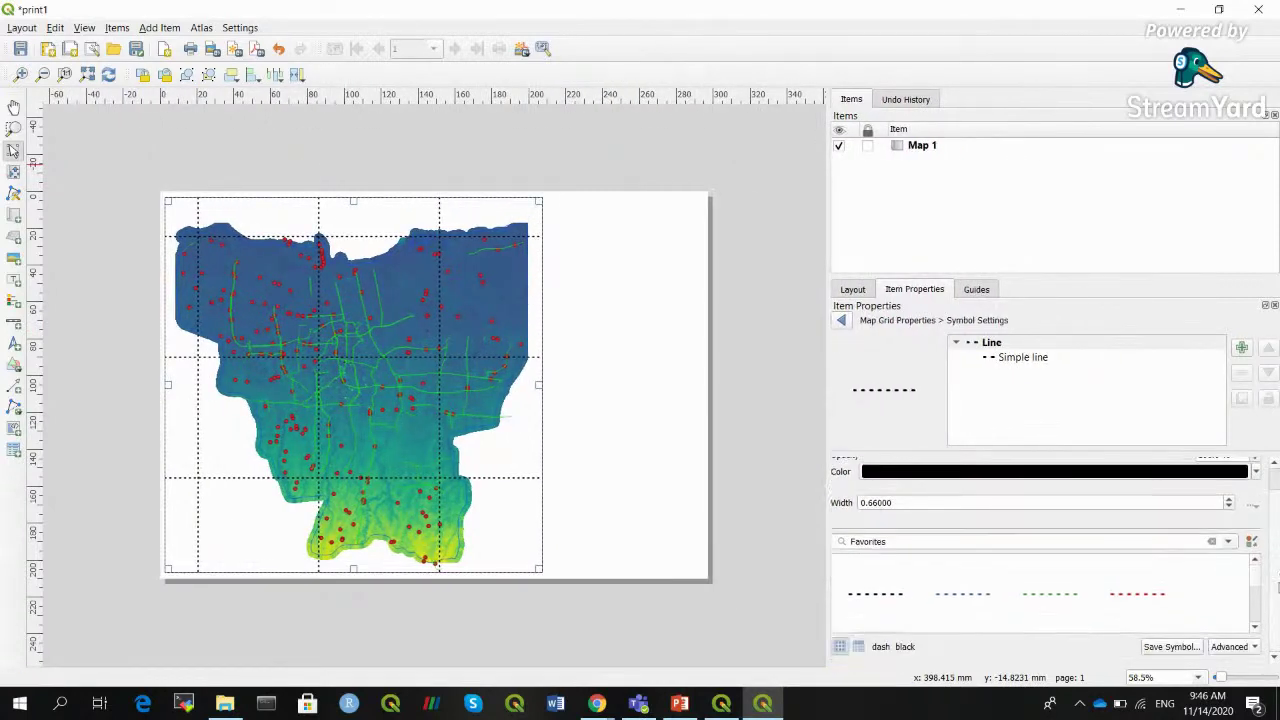
pyautogui.click(842, 322)
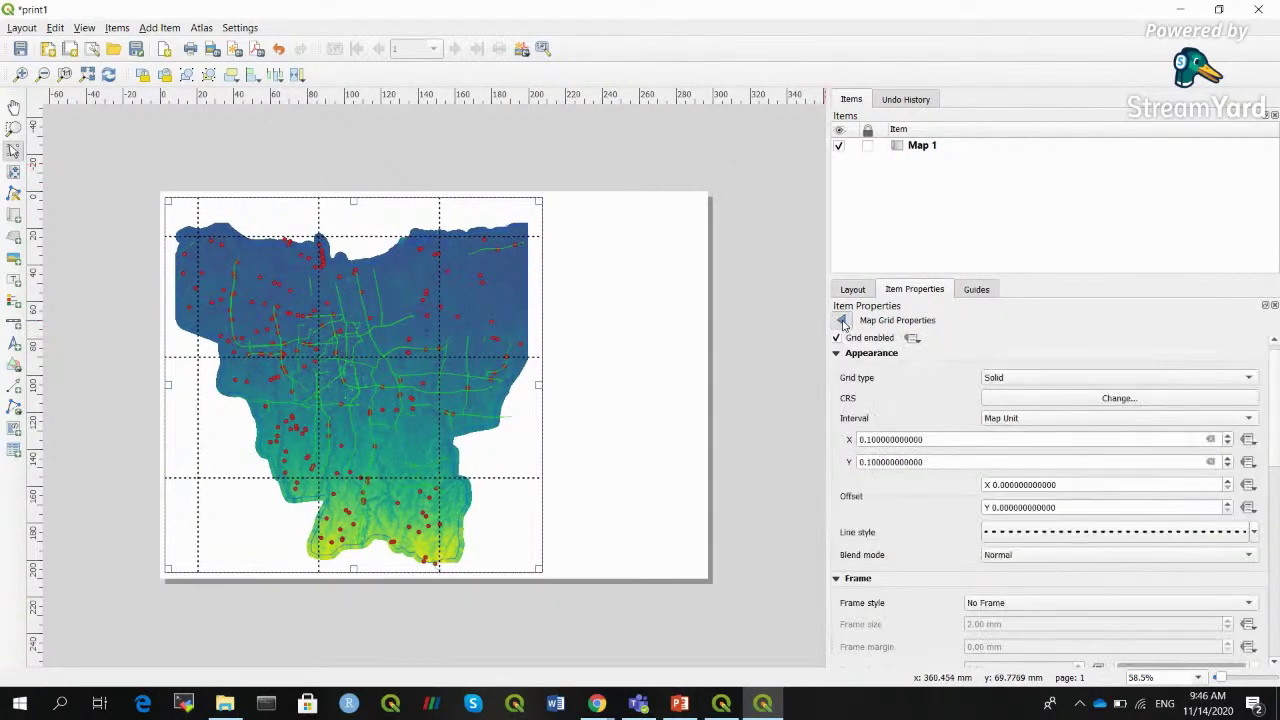
# Set the grid's frame style to Interior Ticks
pyautogui.scroll(-4, 1213, 505)
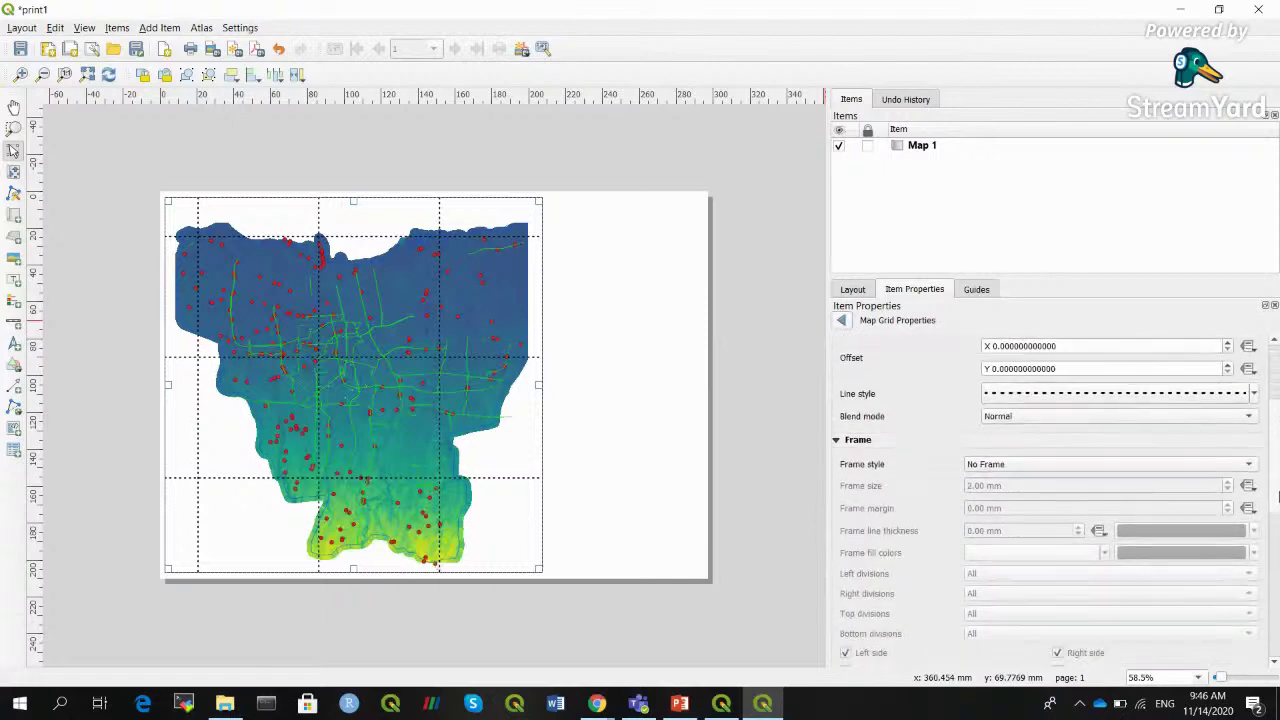
pyautogui.click(987, 406)
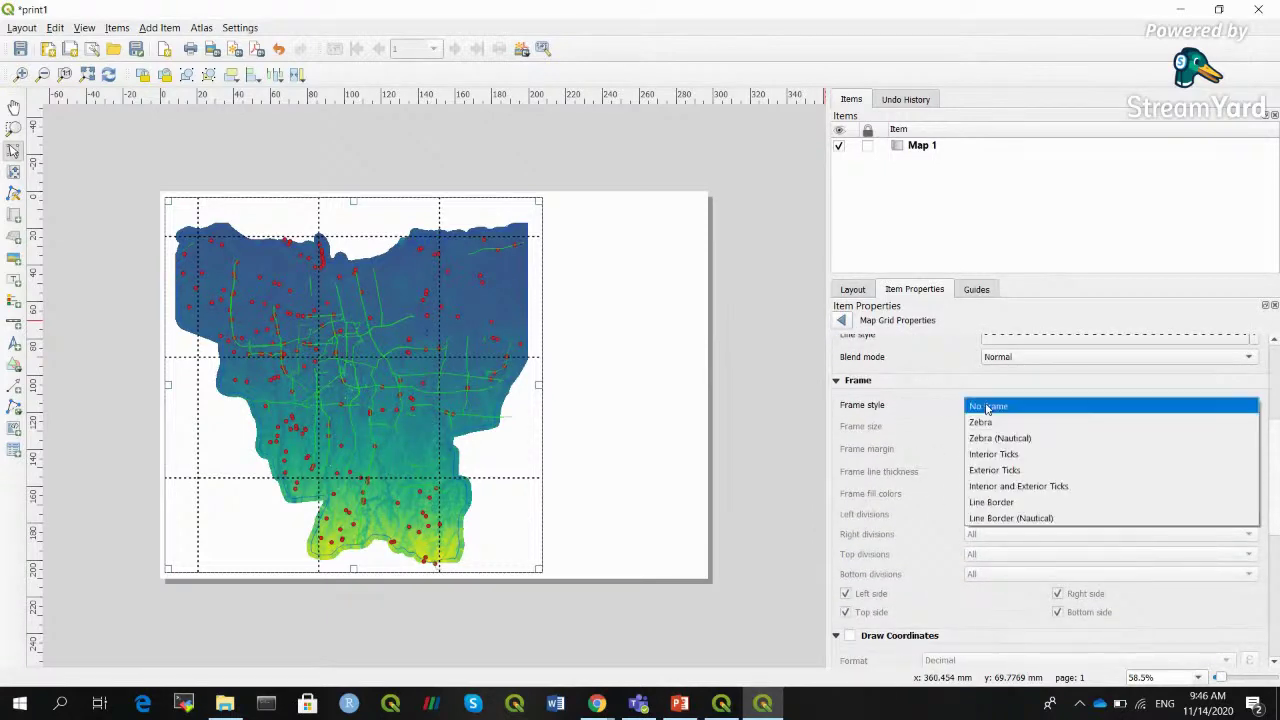
pyautogui.click(1049, 456)
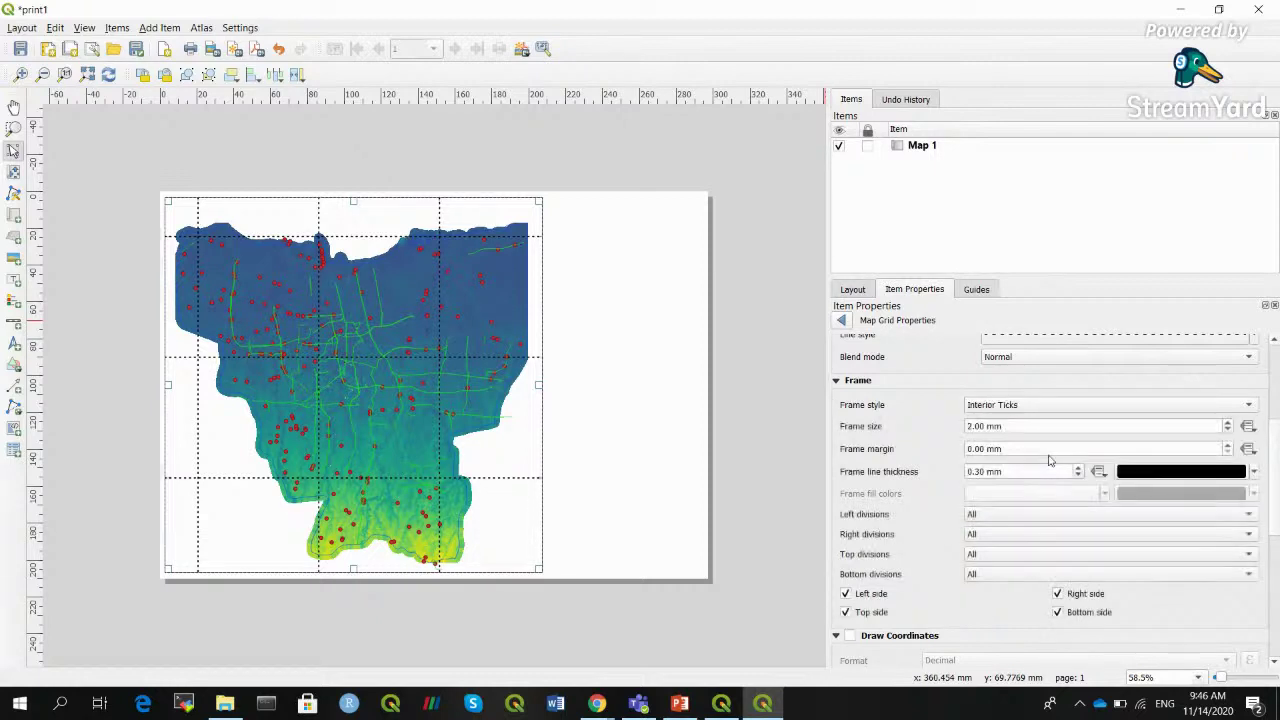
# Try drawing coordinates on the grid and switch them off again
pyautogui.moveTo(1279, 471); pyautogui.dragTo(1278, 532)
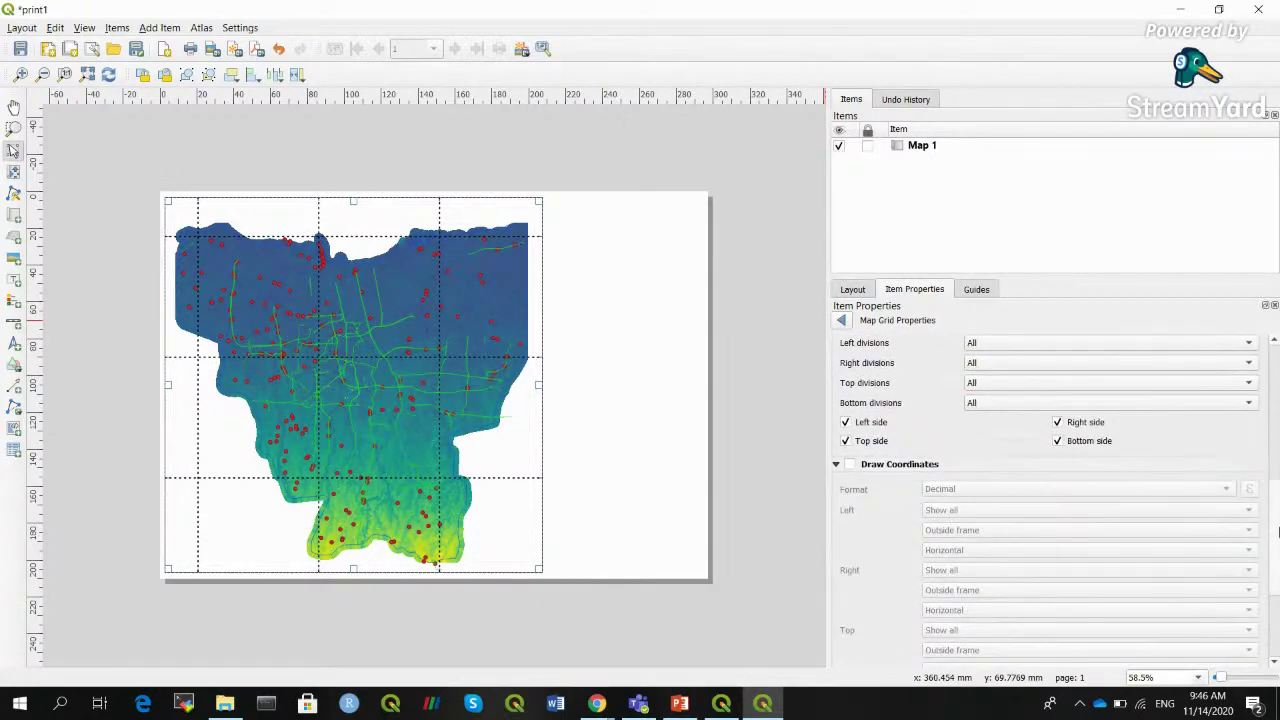
pyautogui.click(850, 464)
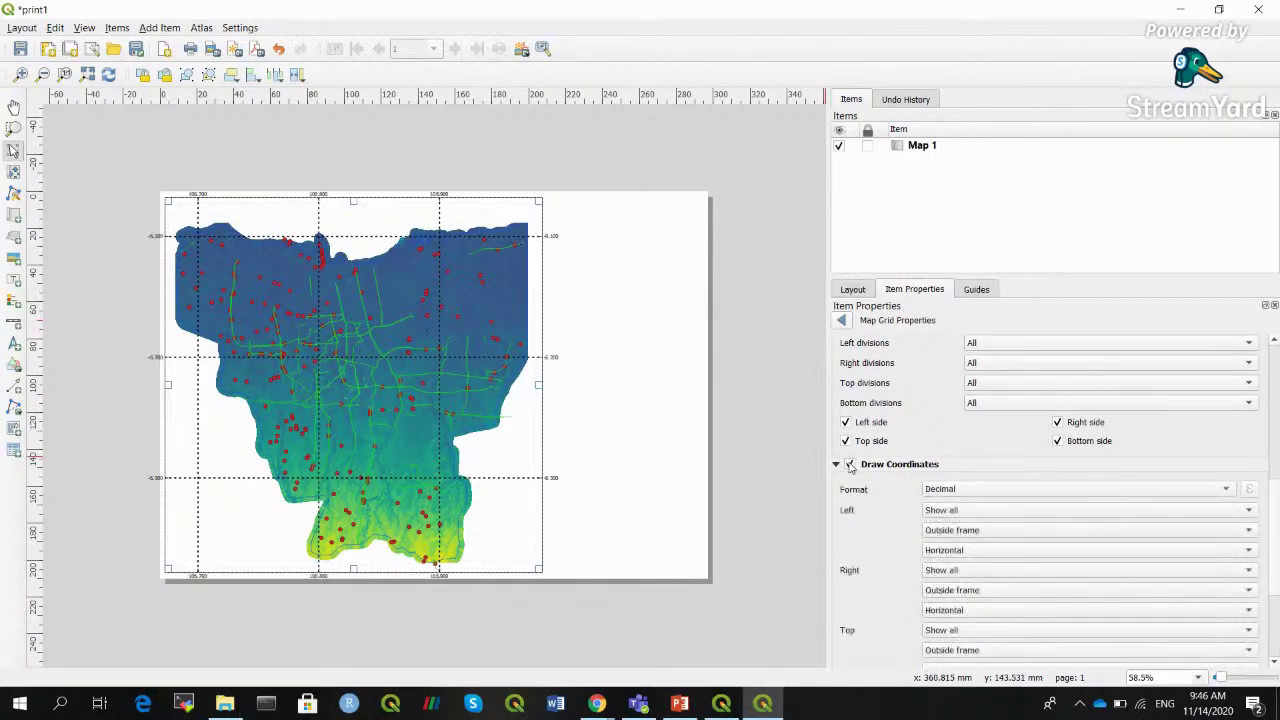
pyautogui.click(850, 464)
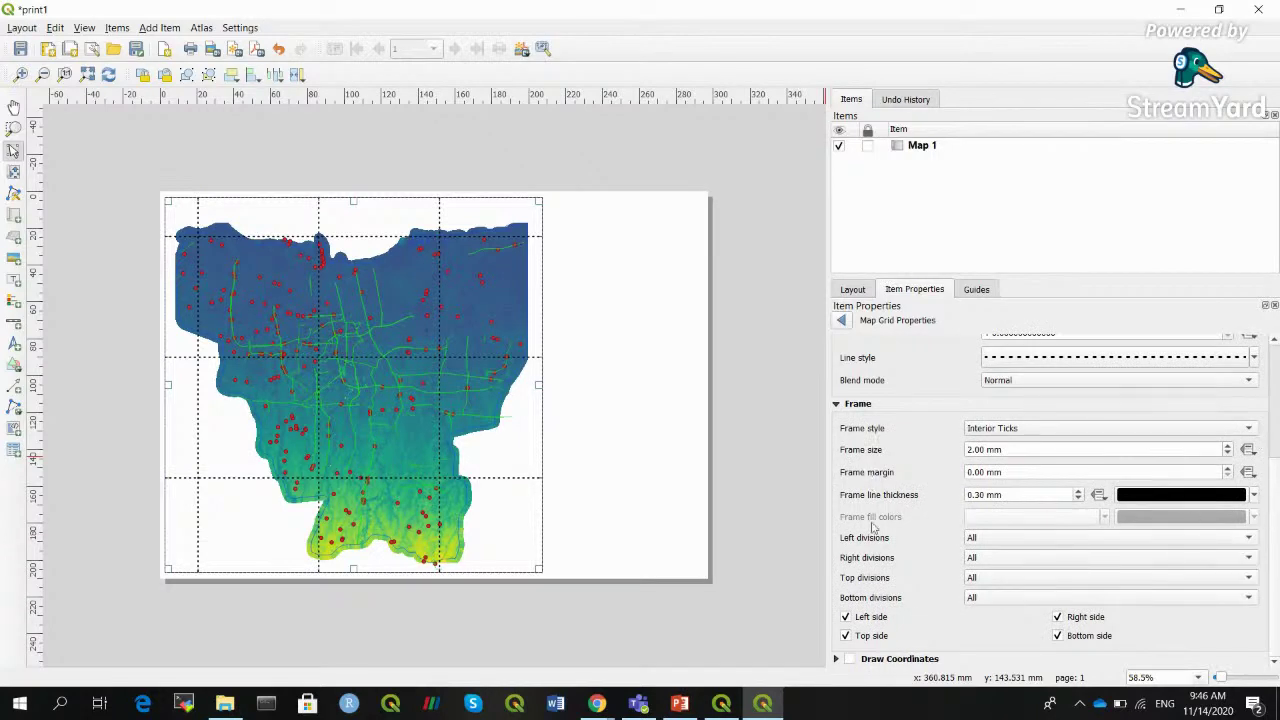
pyautogui.click(838, 404)
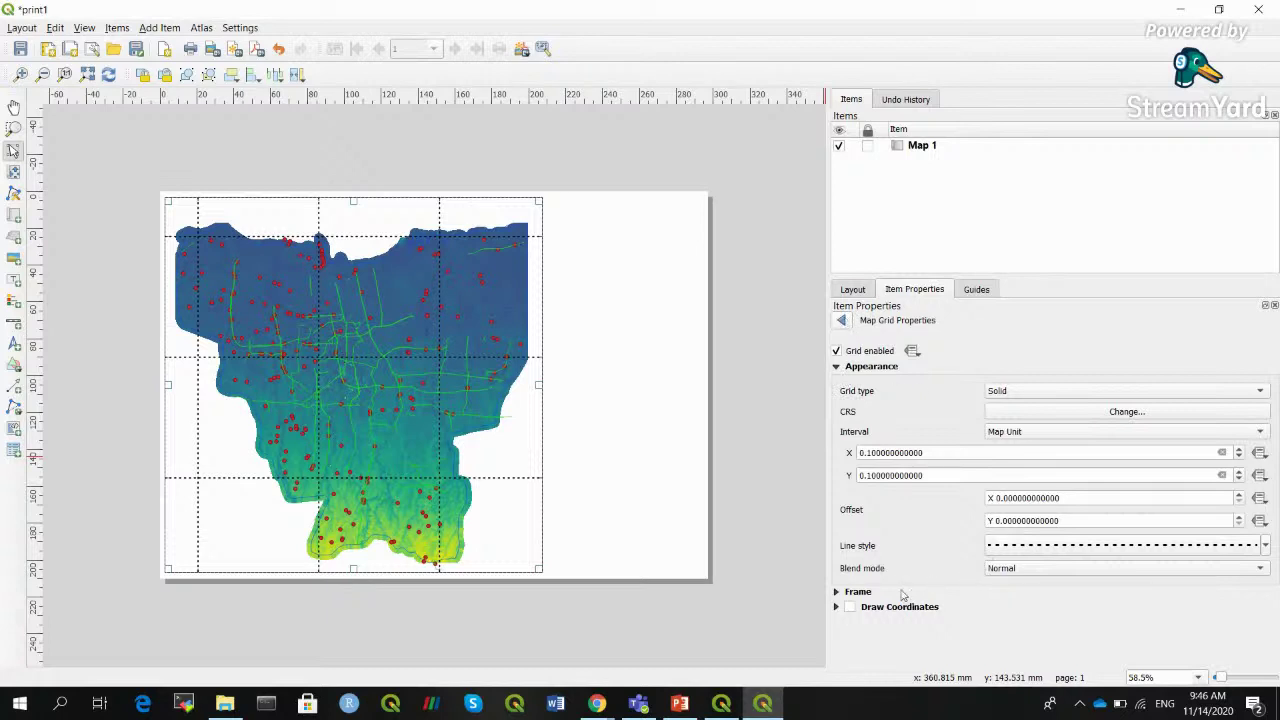
pyautogui.click(836, 592)
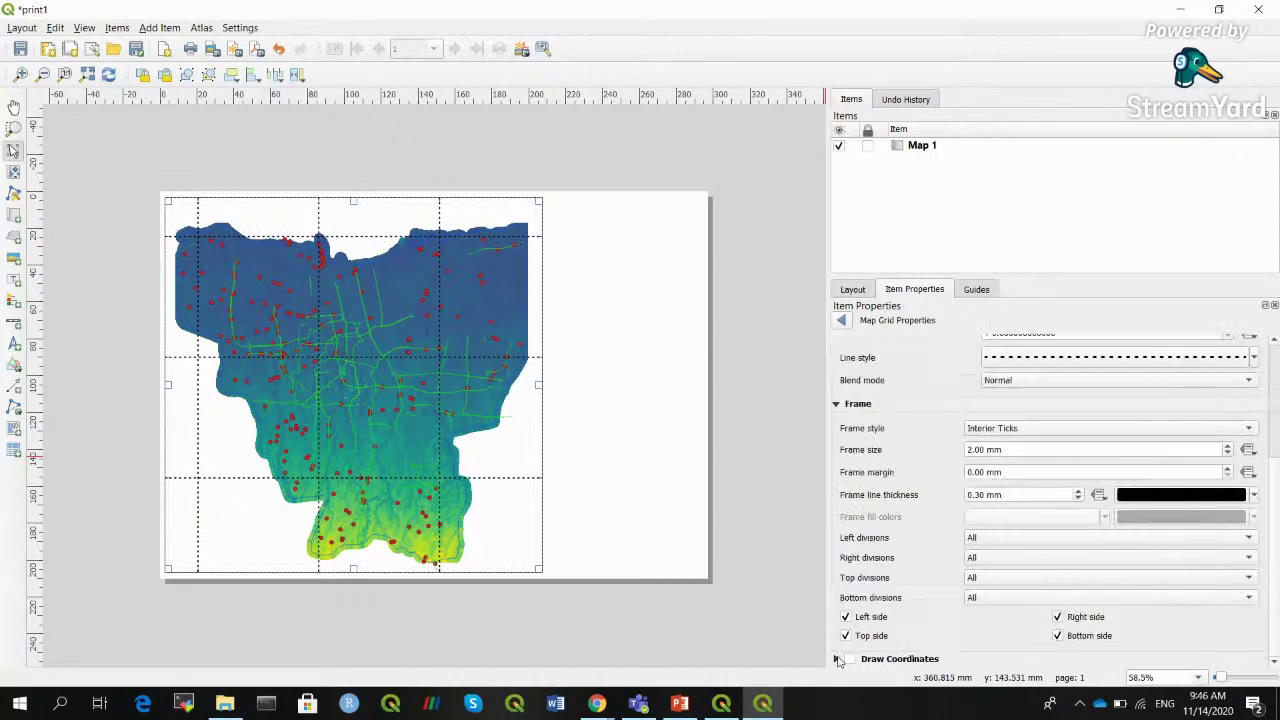
# Enable Draw Coordinates for the map grid and review its per-side coordinate settings
pyautogui.click(849, 660)
pyautogui.moveTo(1274, 540); pyautogui.dragTo(1276, 577)
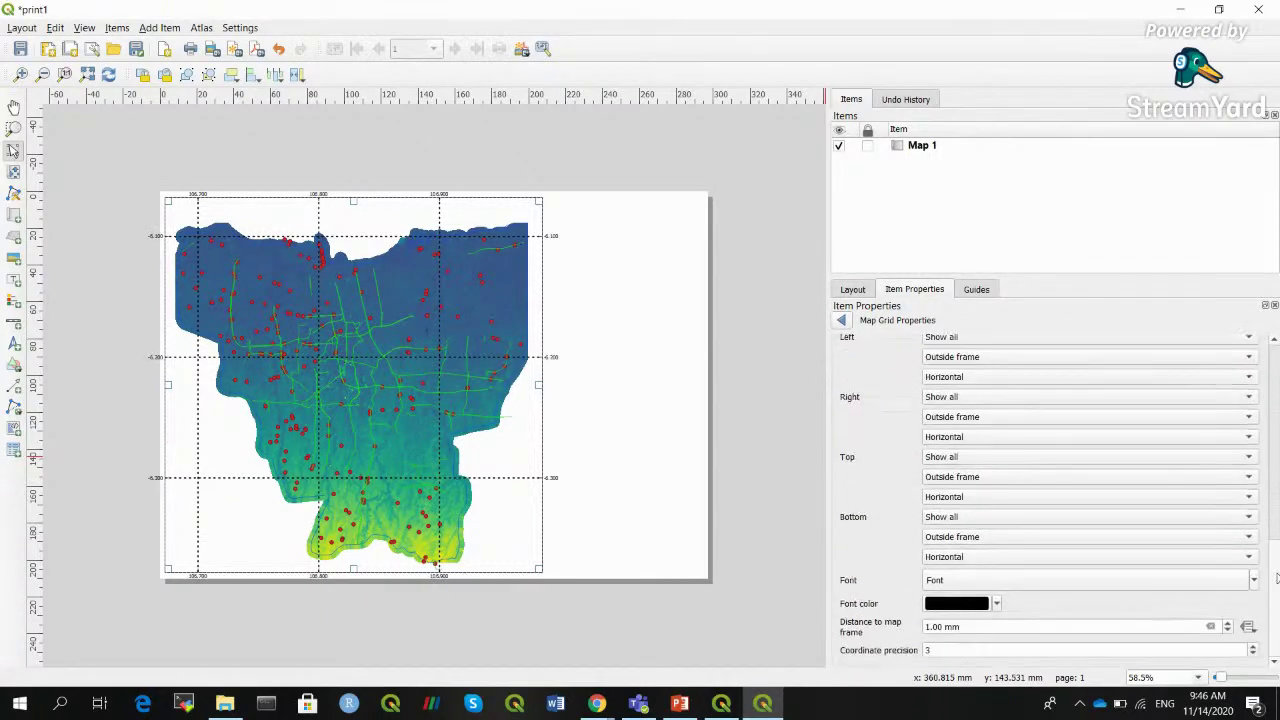
pyautogui.scroll(3, 1276, 587)
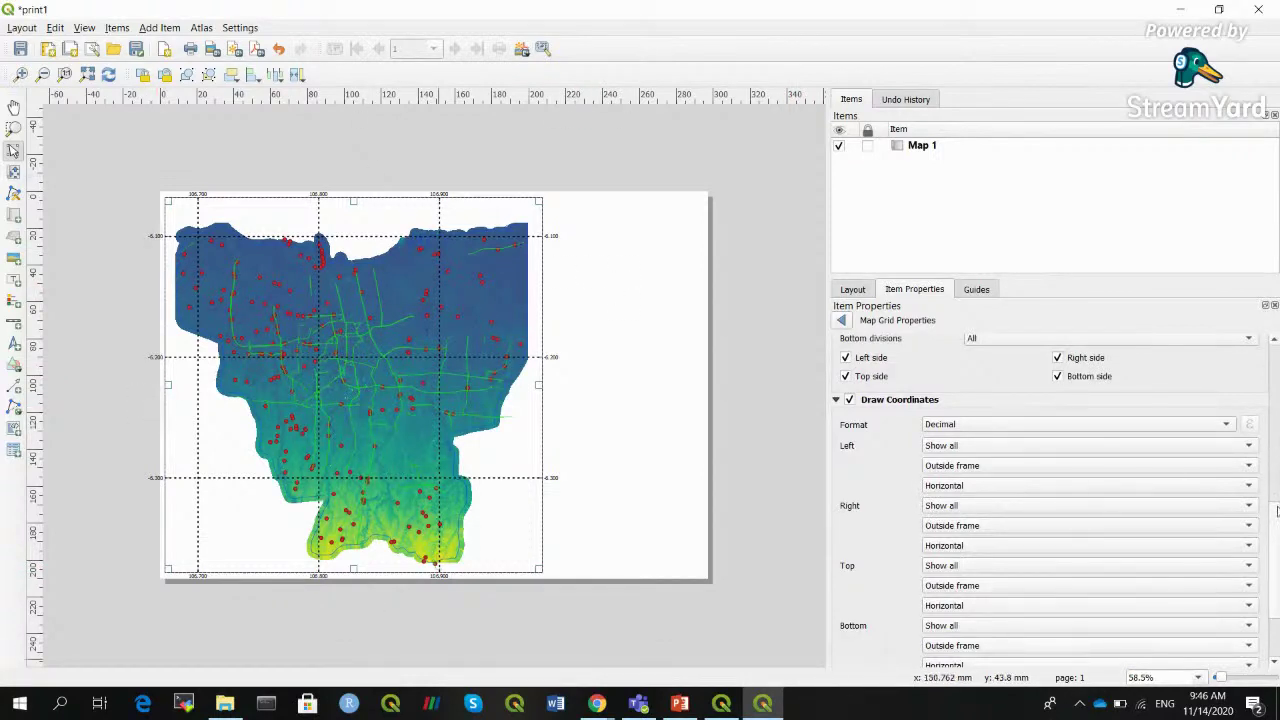
pyautogui.scroll(-1, 1277, 511)
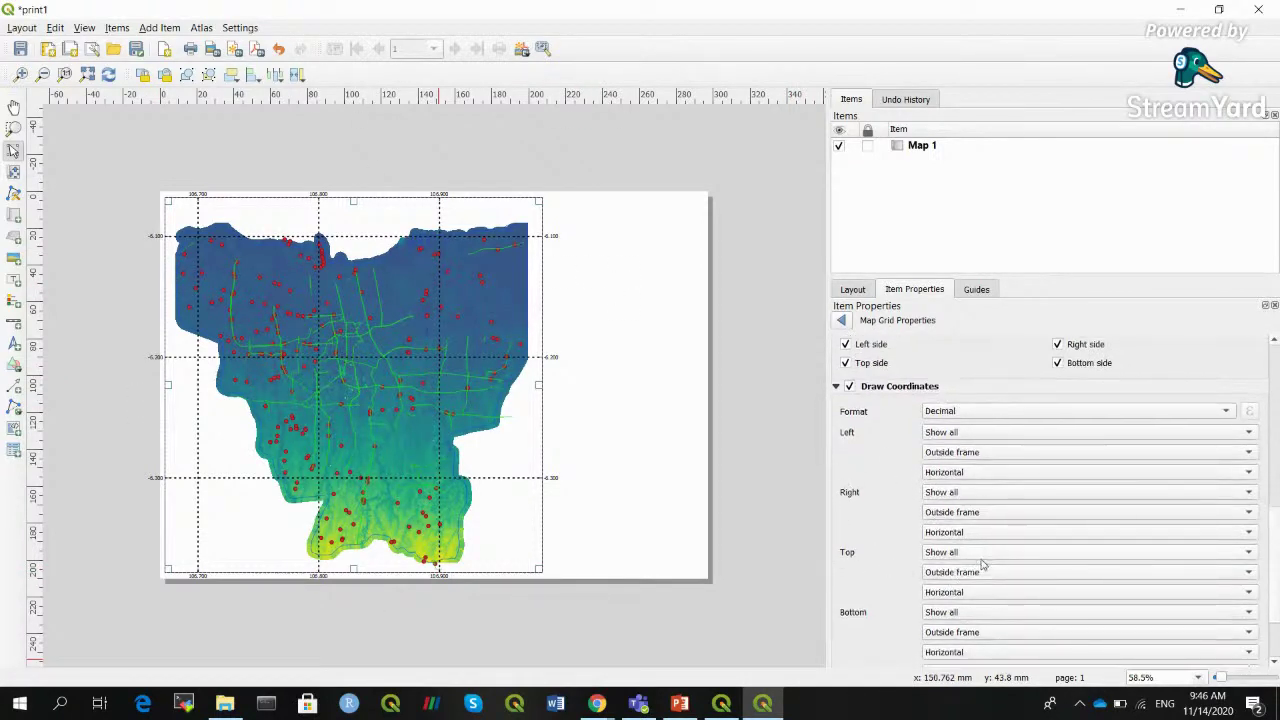
# Disable the grid coordinates on the left and bottom sides of the map
pyautogui.click(955, 437)
pyautogui.click(952, 482)
pyautogui.click(960, 613)
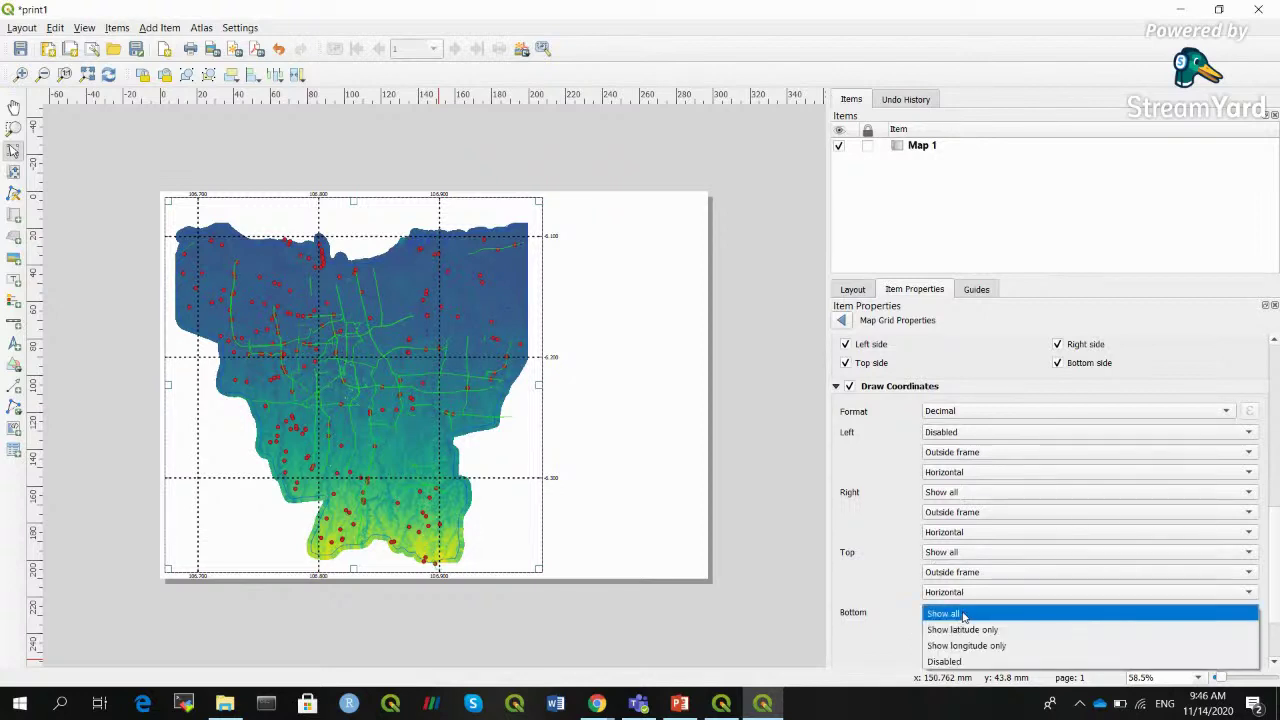
pyautogui.click(962, 663)
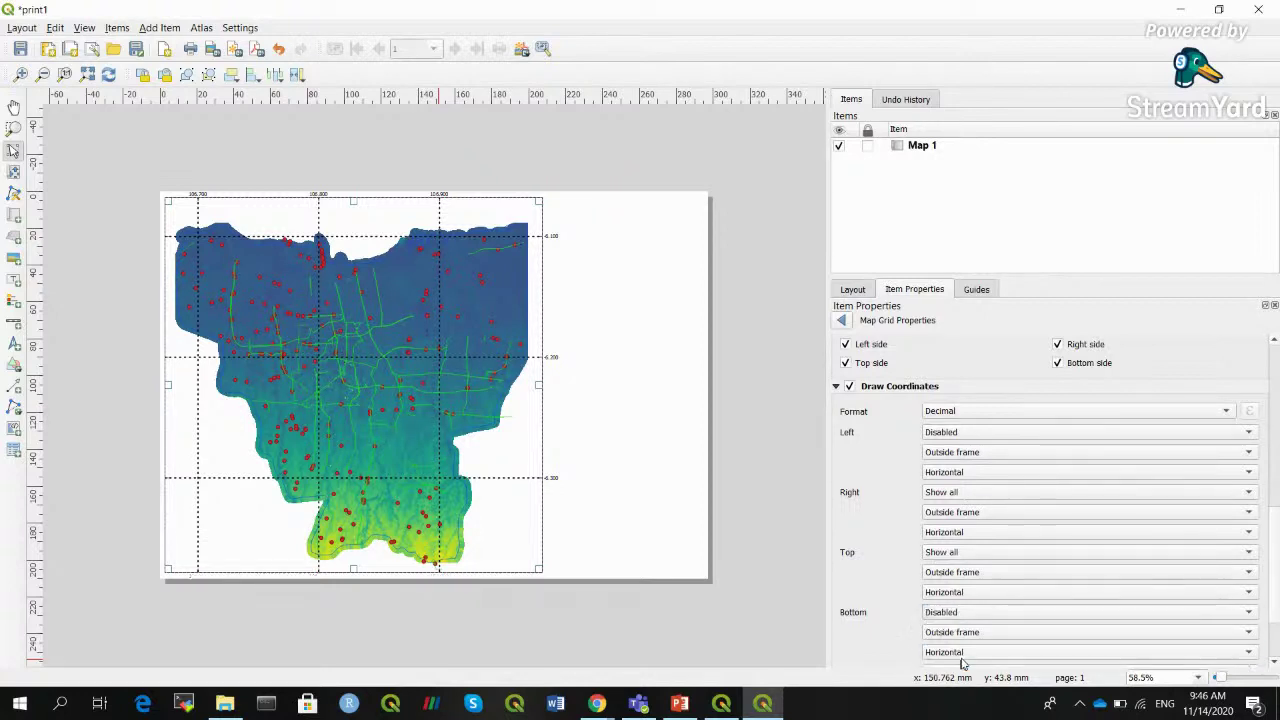
# Return to the properties of Map 1, enable its frame and deselect the map
pyautogui.click(752, 440)
pyautogui.click(532, 362)
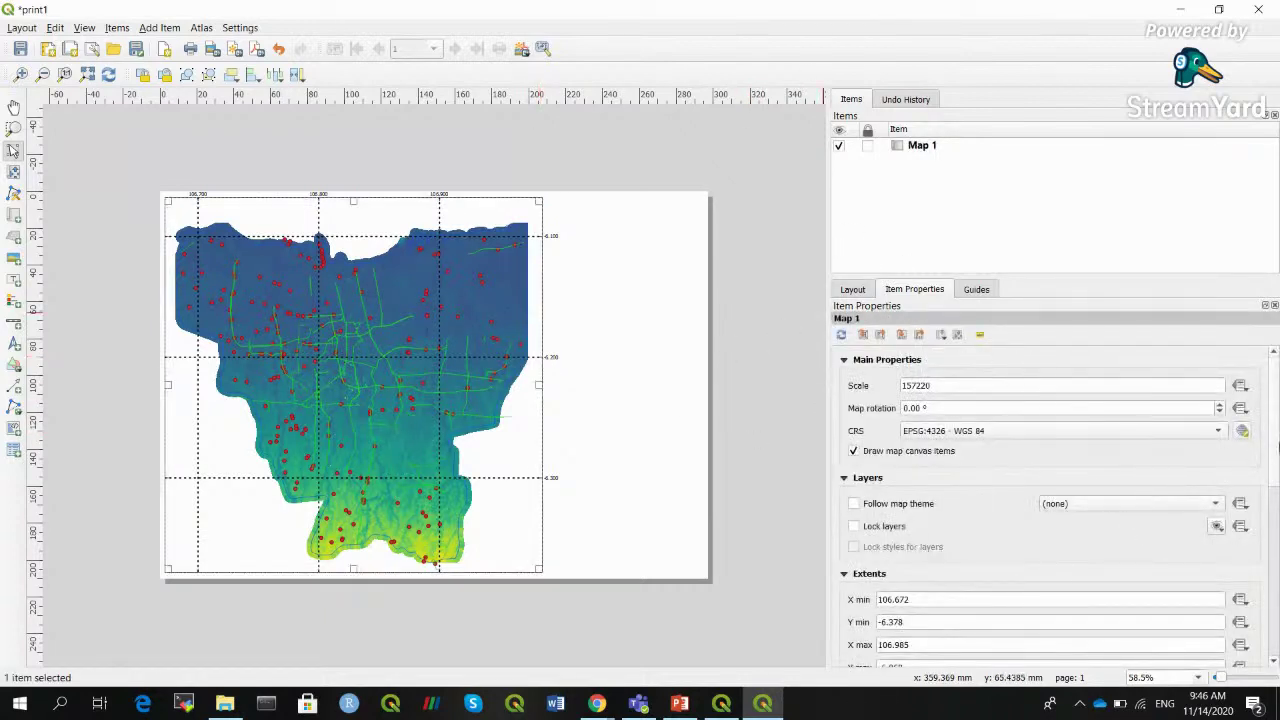
pyautogui.scroll(-5, 1050, 500)
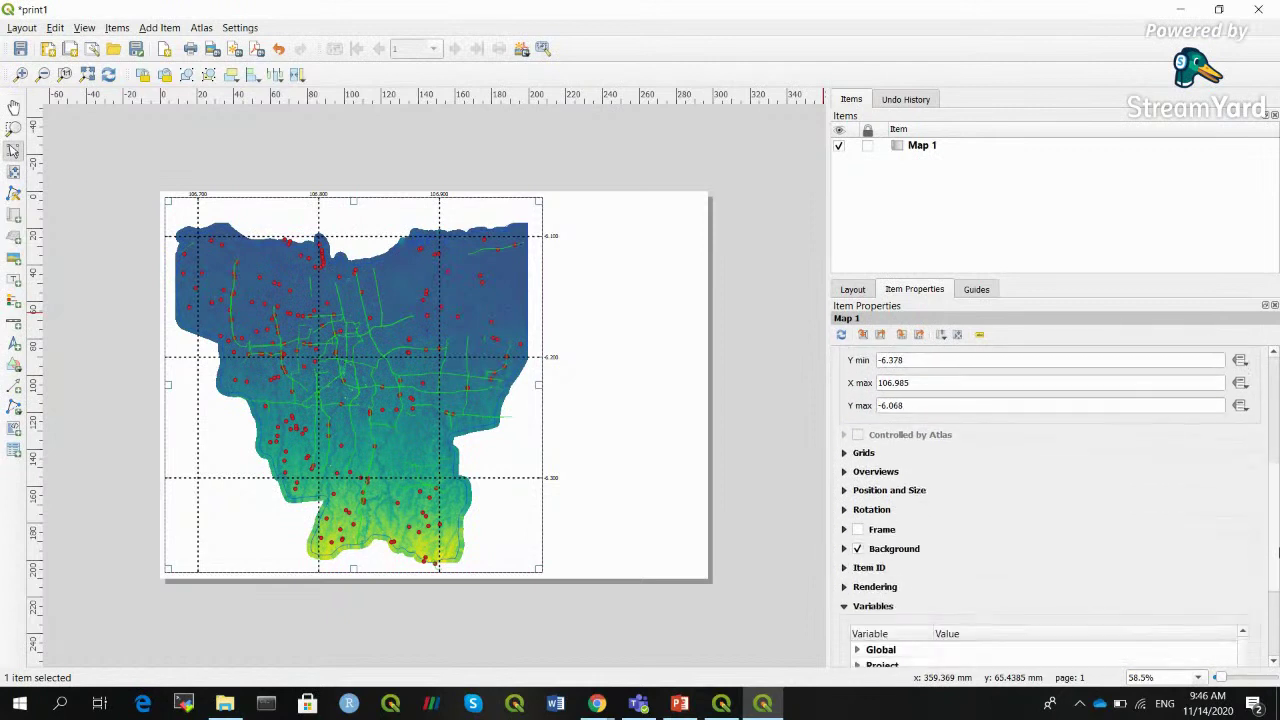
pyautogui.scroll(-3, 843, 443)
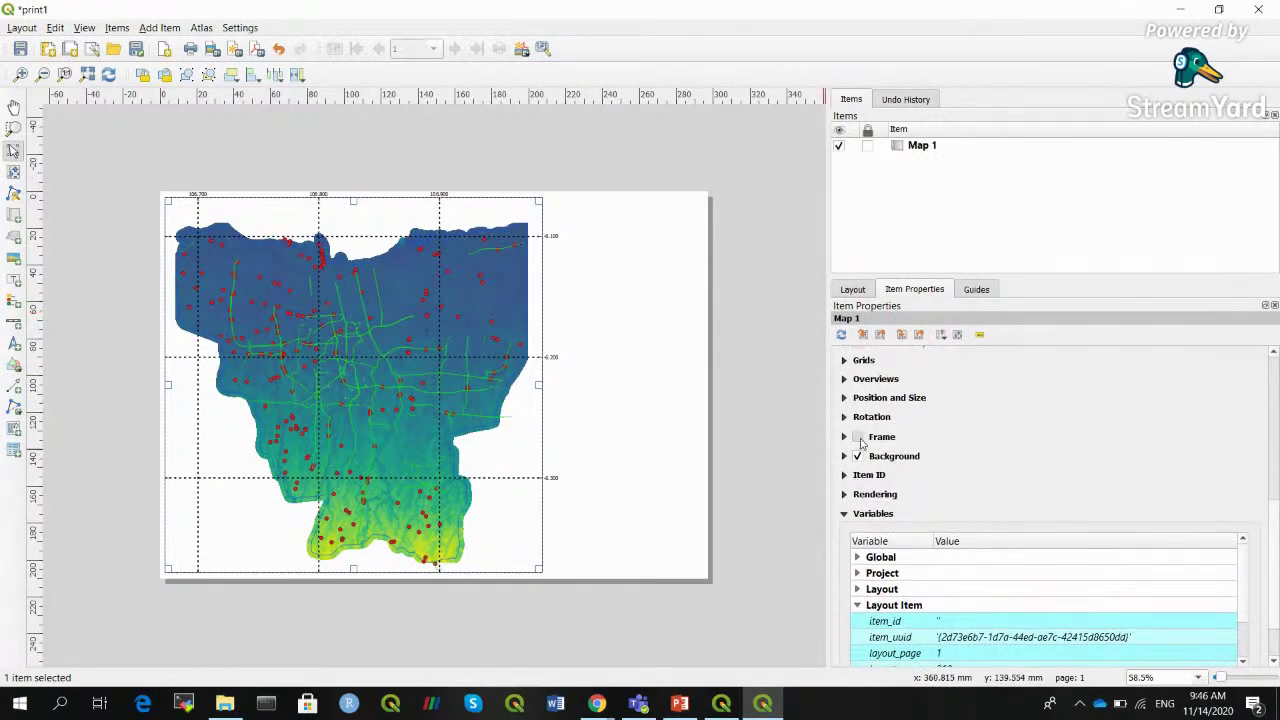
pyautogui.click(858, 437)
pyautogui.scroll(-3, 1268, 530)
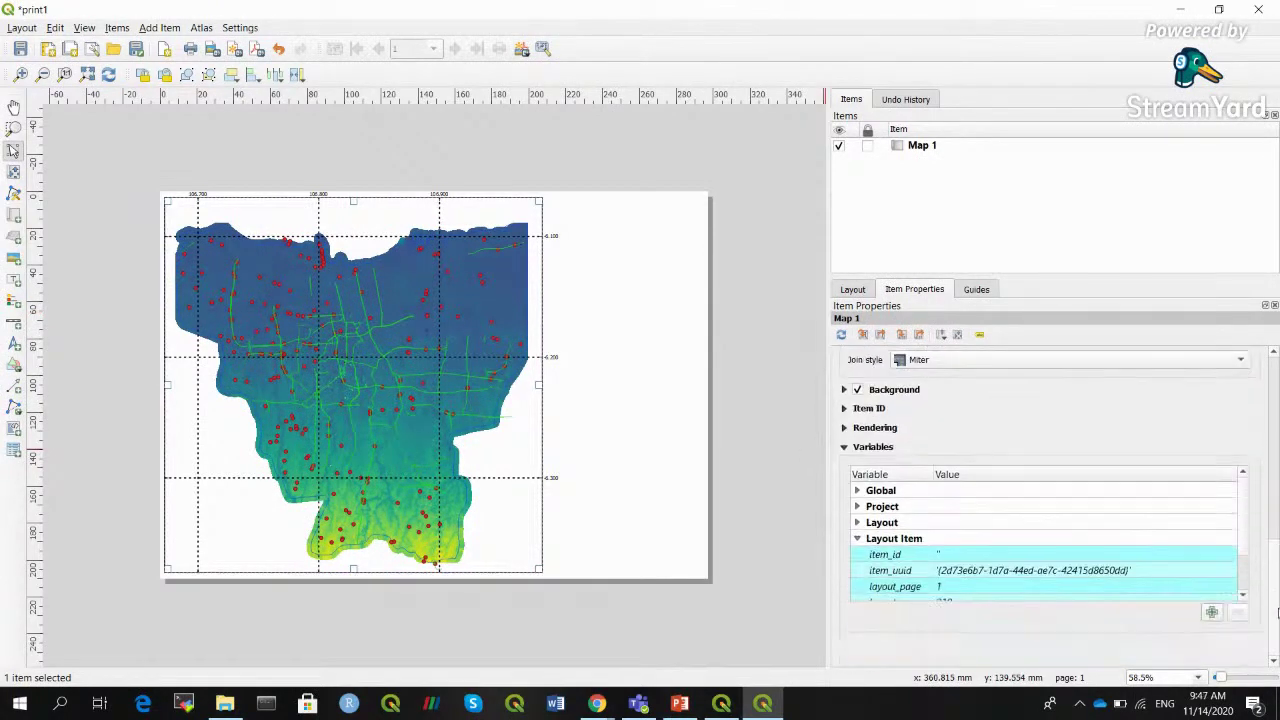
pyautogui.click(753, 317)
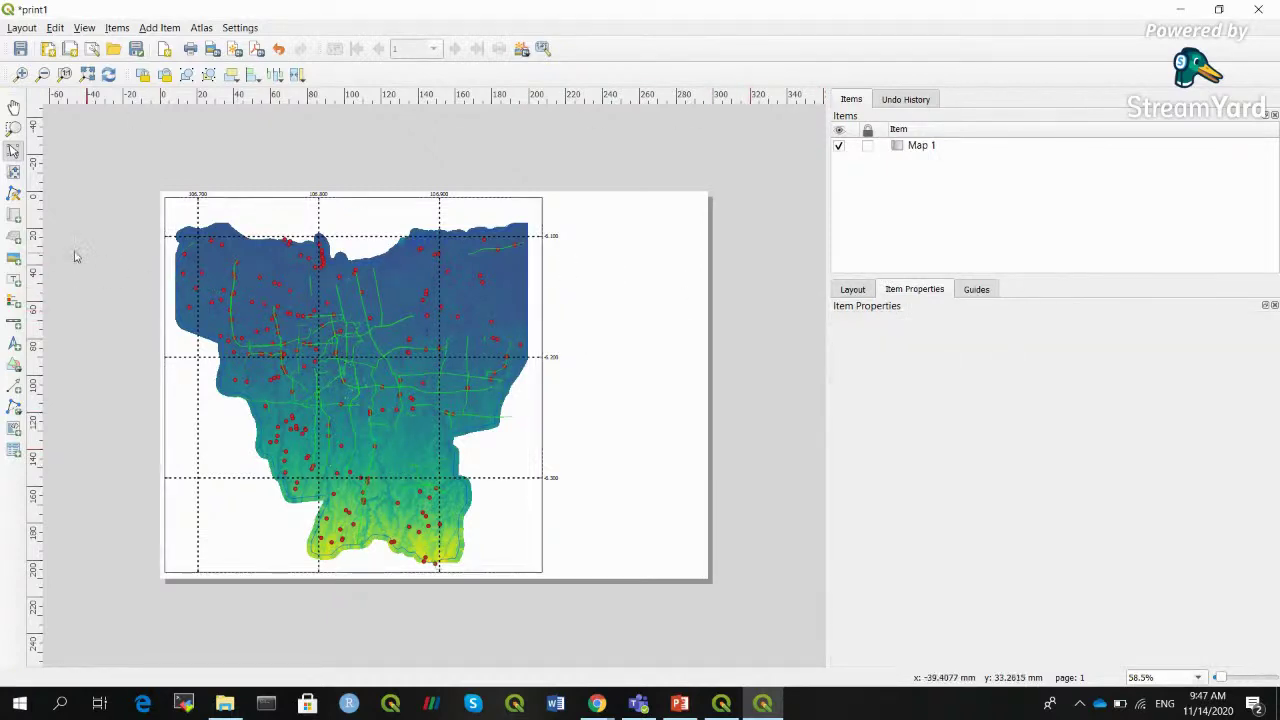
# Add a legend in the blank page area beside the map and move it up to the page's upper edge
pyautogui.click(13, 301)
pyautogui.moveTo(586, 244); pyautogui.dragTo(640, 458)
pyautogui.moveTo(626, 312); pyautogui.dragTo(632, 267)
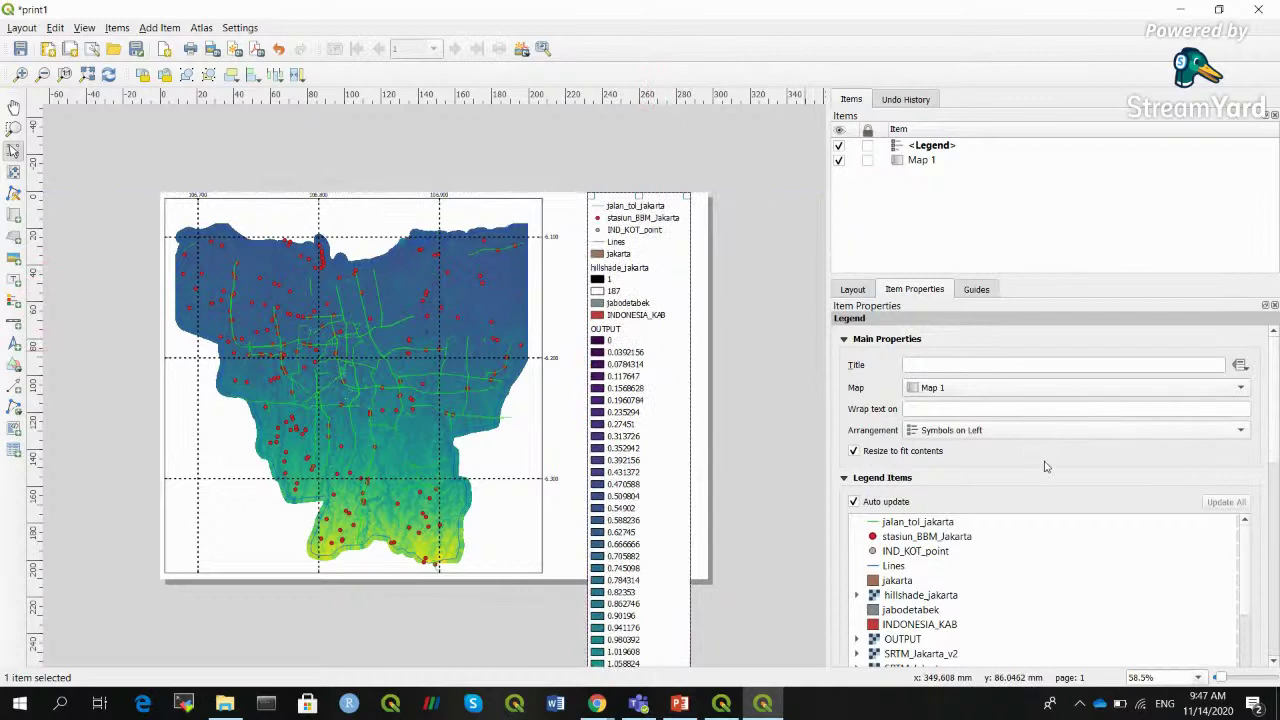
# Turn off Auto update for the legend and remove the IND_KOT_point and jakarta items
pyautogui.click(854, 502)
pyautogui.click(938, 523)
pyautogui.click(952, 538)
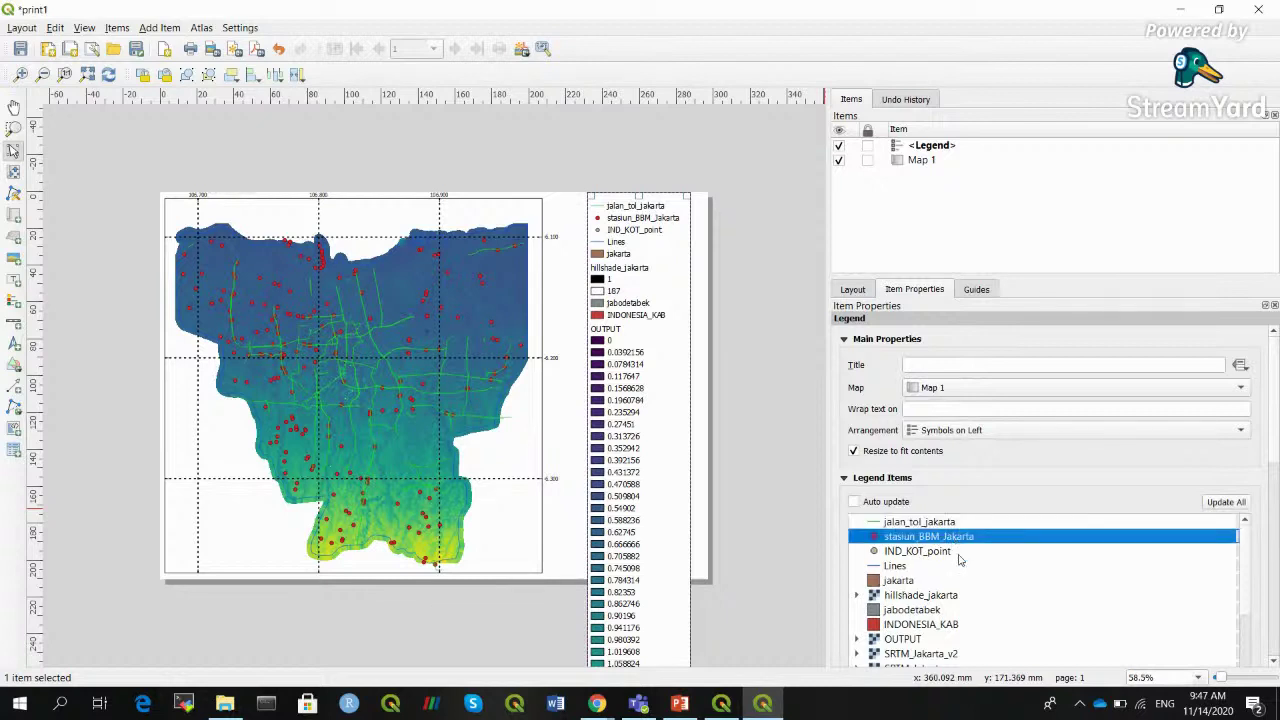
pyautogui.click(951, 559)
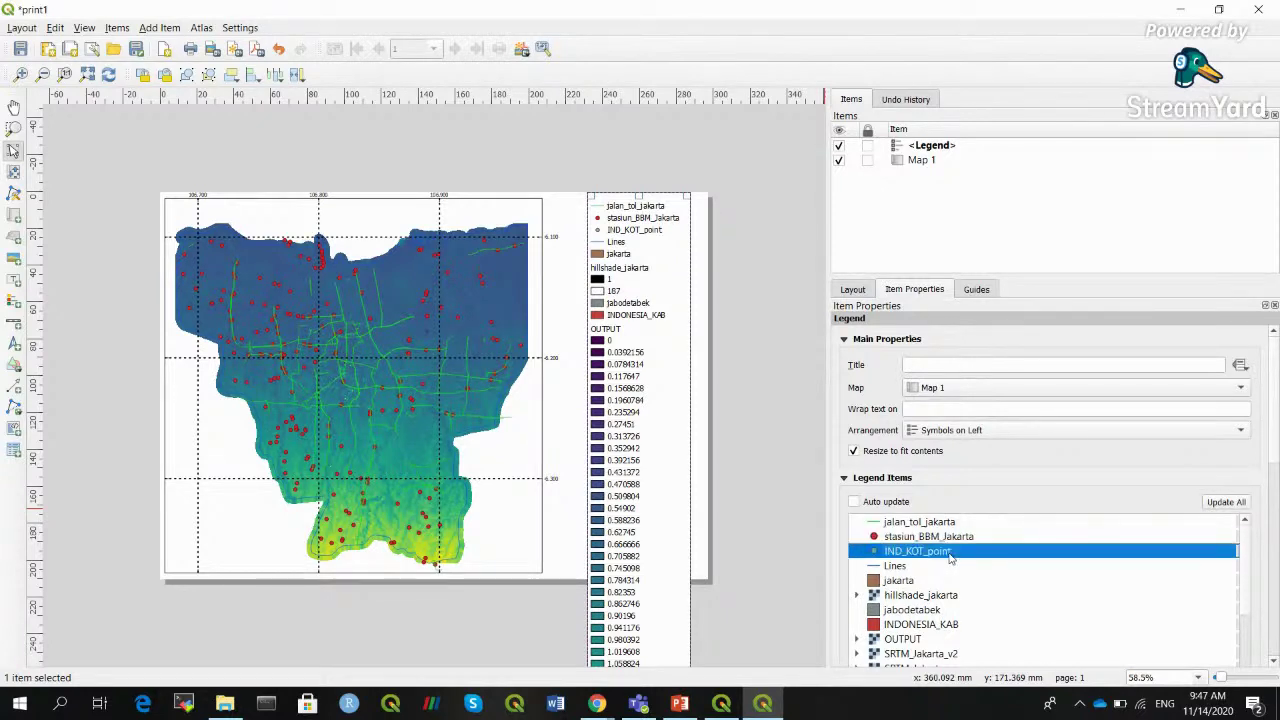
pyautogui.moveTo(1276, 428); pyautogui.dragTo(1276, 482)
pyautogui.click(928, 543)
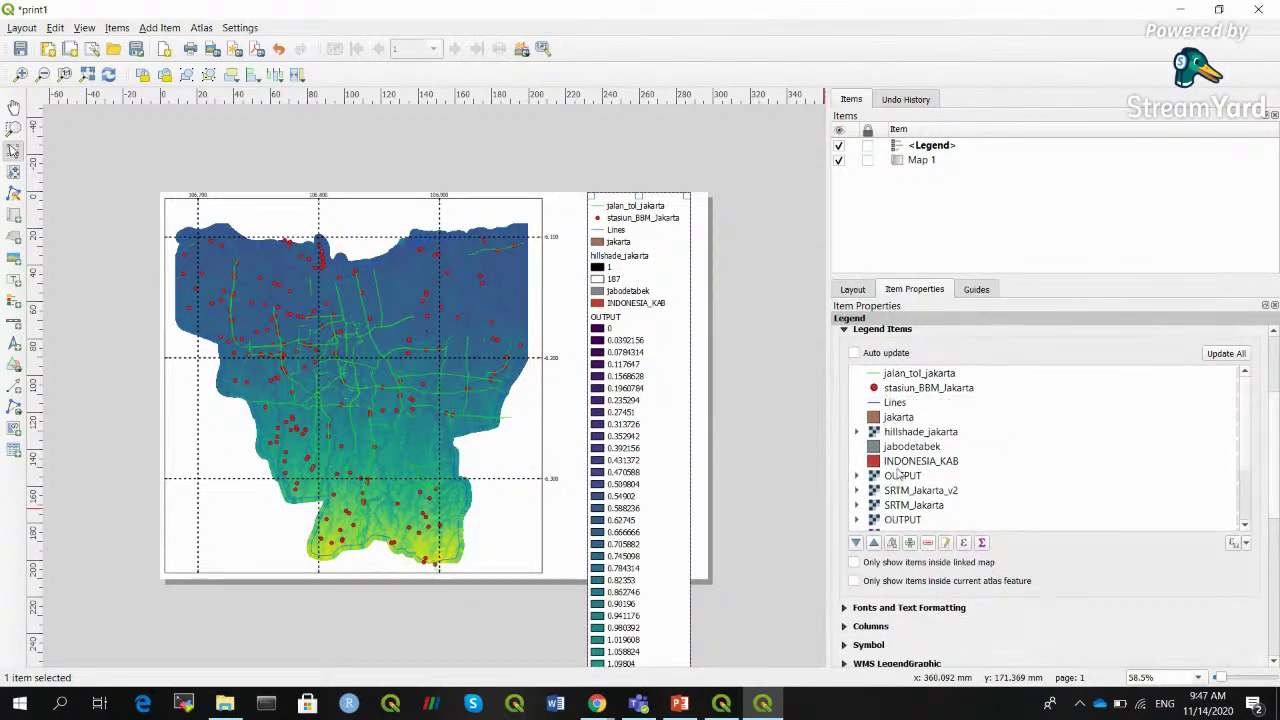
pyautogui.click(901, 419)
pyautogui.click(928, 543)
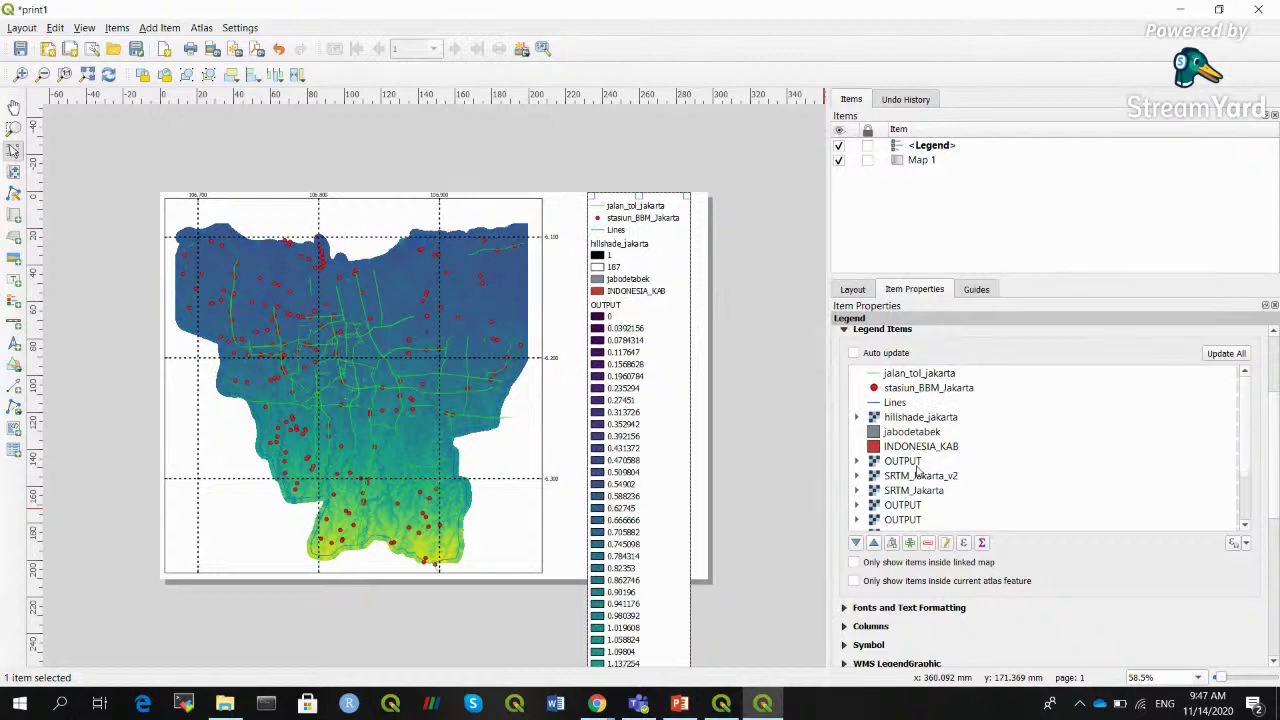
# Remove the legend items from hillshade_jakarta through OUTPUT and from SRTM_Jakarta through OpenStreetMap, keeping SRTM_Jakarta_v2
pyautogui.click(916, 420)
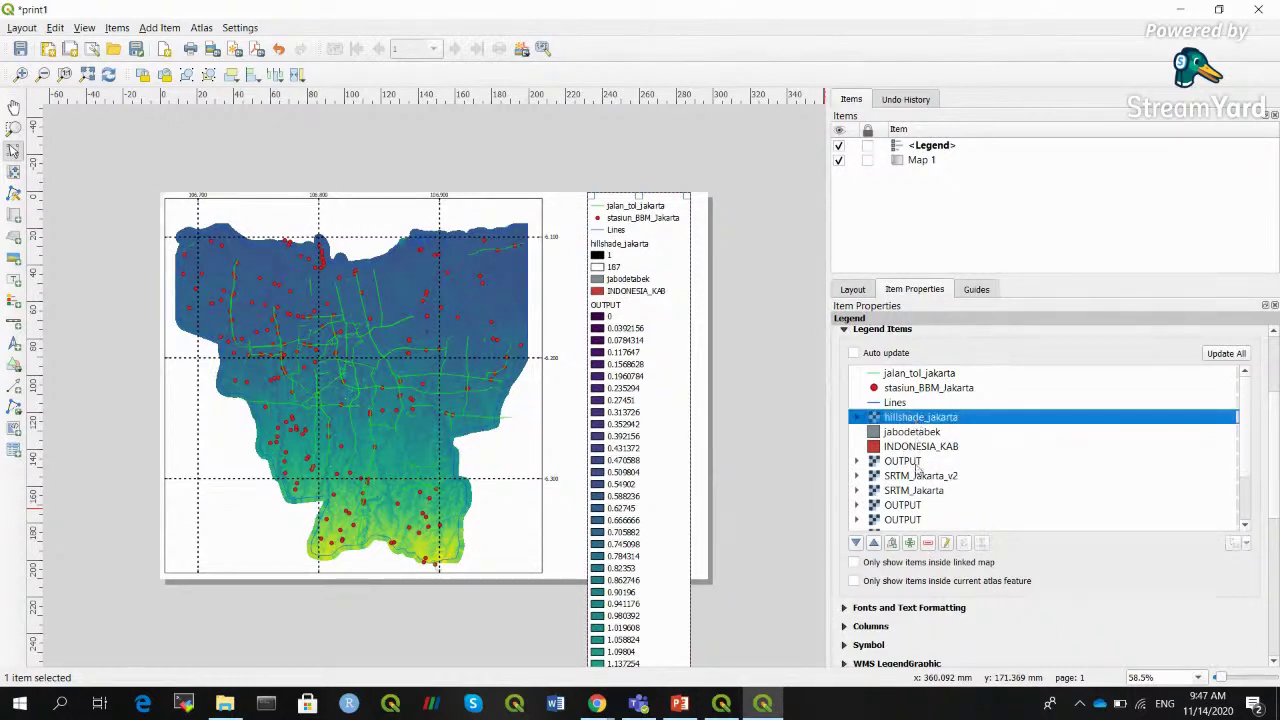
pyautogui.keyDown('shift'); pyautogui.click(913, 466); pyautogui.keyUp('shift')
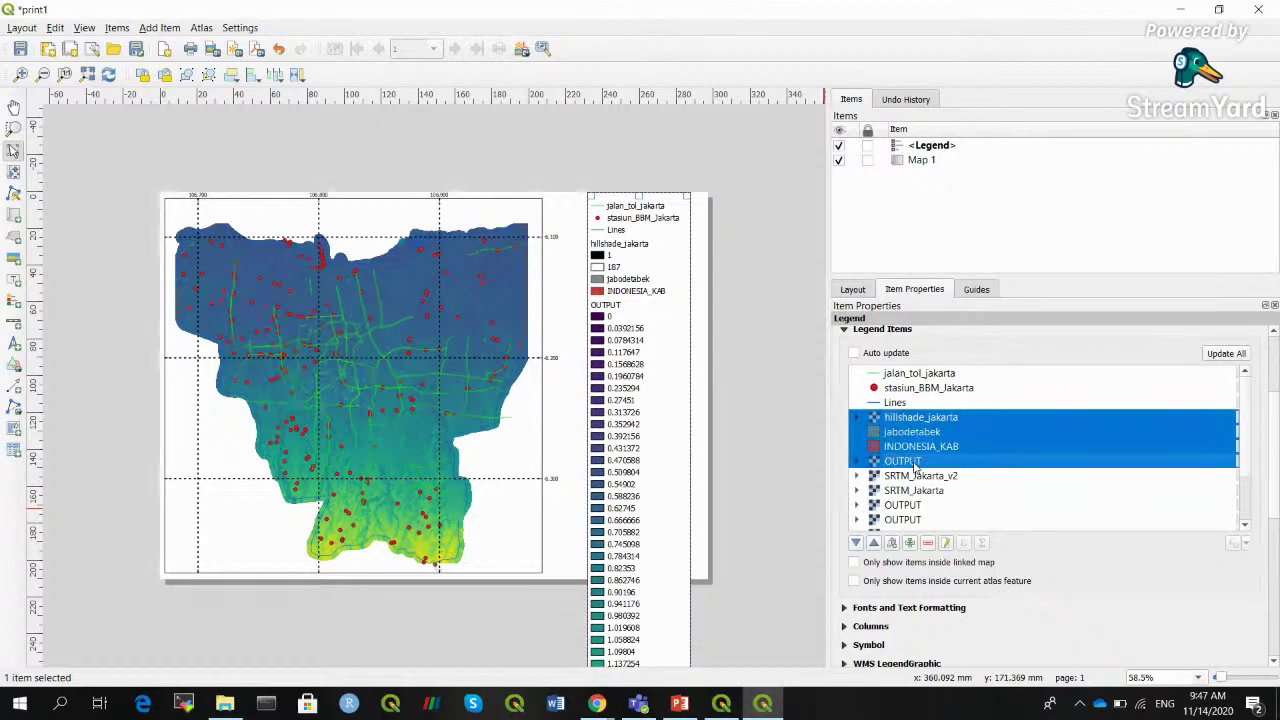
pyautogui.click(928, 543)
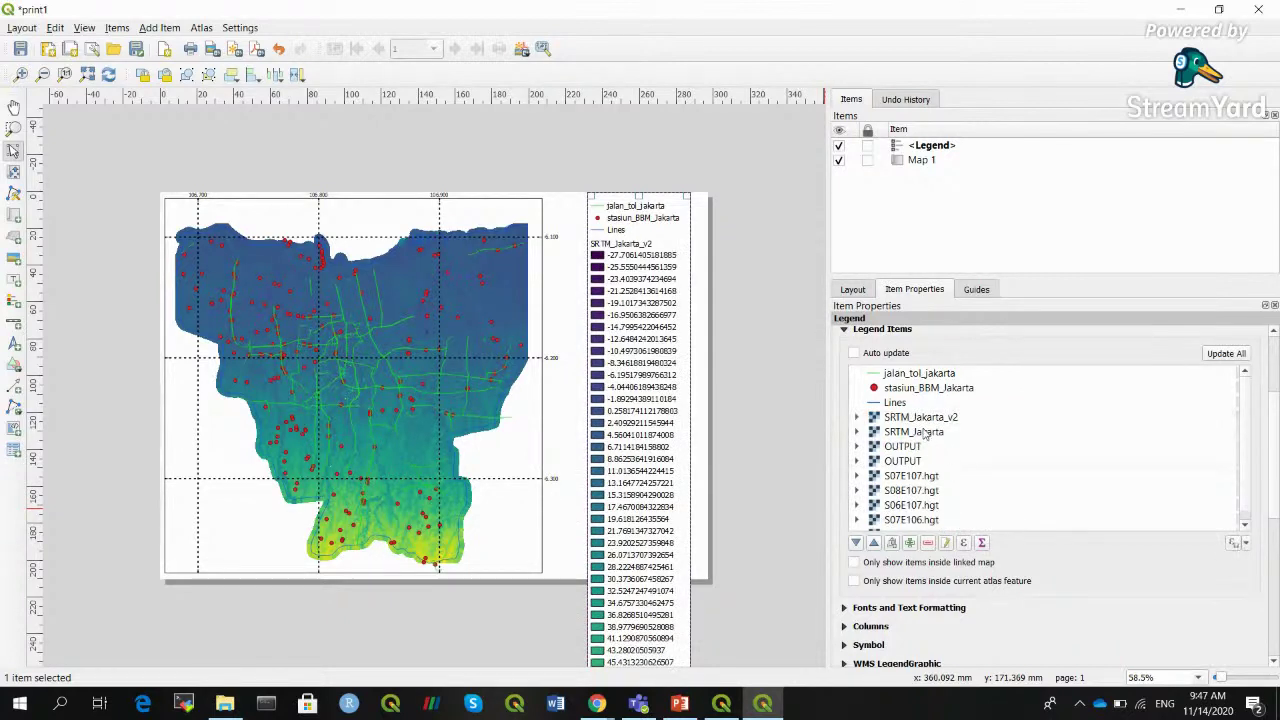
pyautogui.click(928, 432)
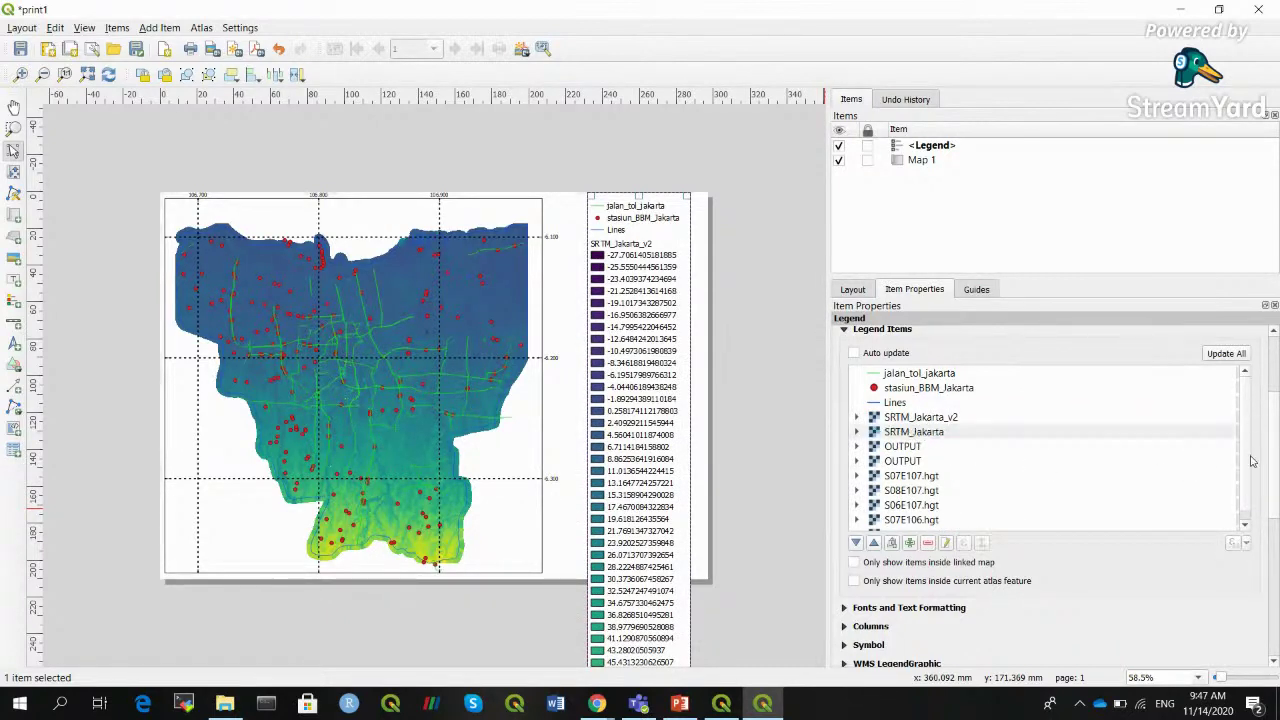
pyautogui.keyDown('shift'); pyautogui.click(921, 521); pyautogui.keyUp('shift')
pyautogui.click(928, 543)
pyautogui.click(920, 434)
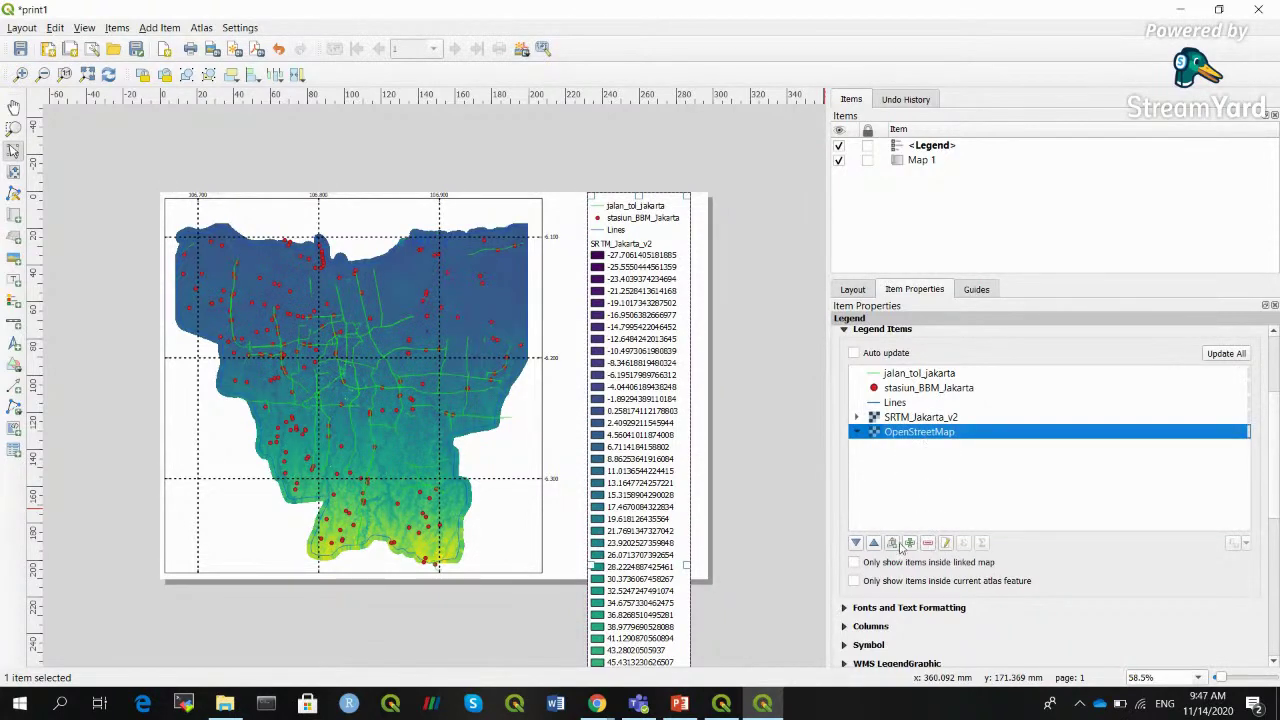
pyautogui.click(928, 543)
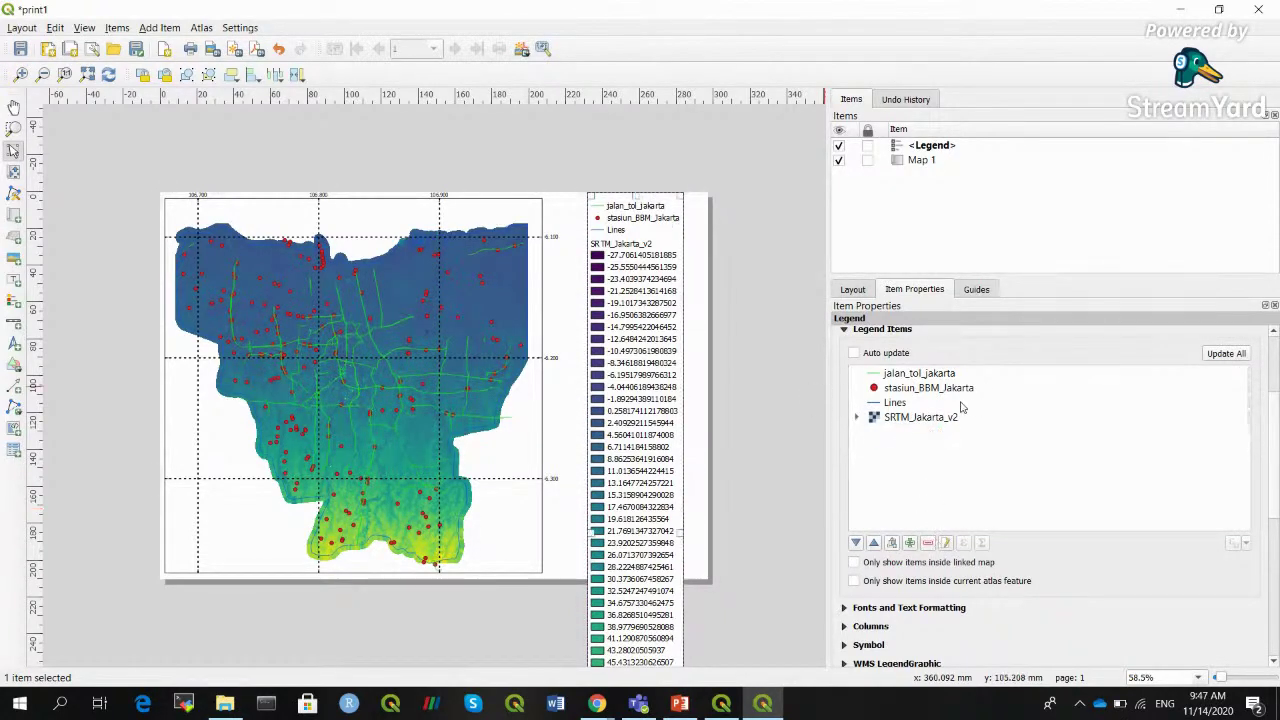
# Switch to the main QGIS window and set the minimum value to 0 in the SRTM_Jakarta_v2 layer's symbology
pyautogui.click(722, 704)
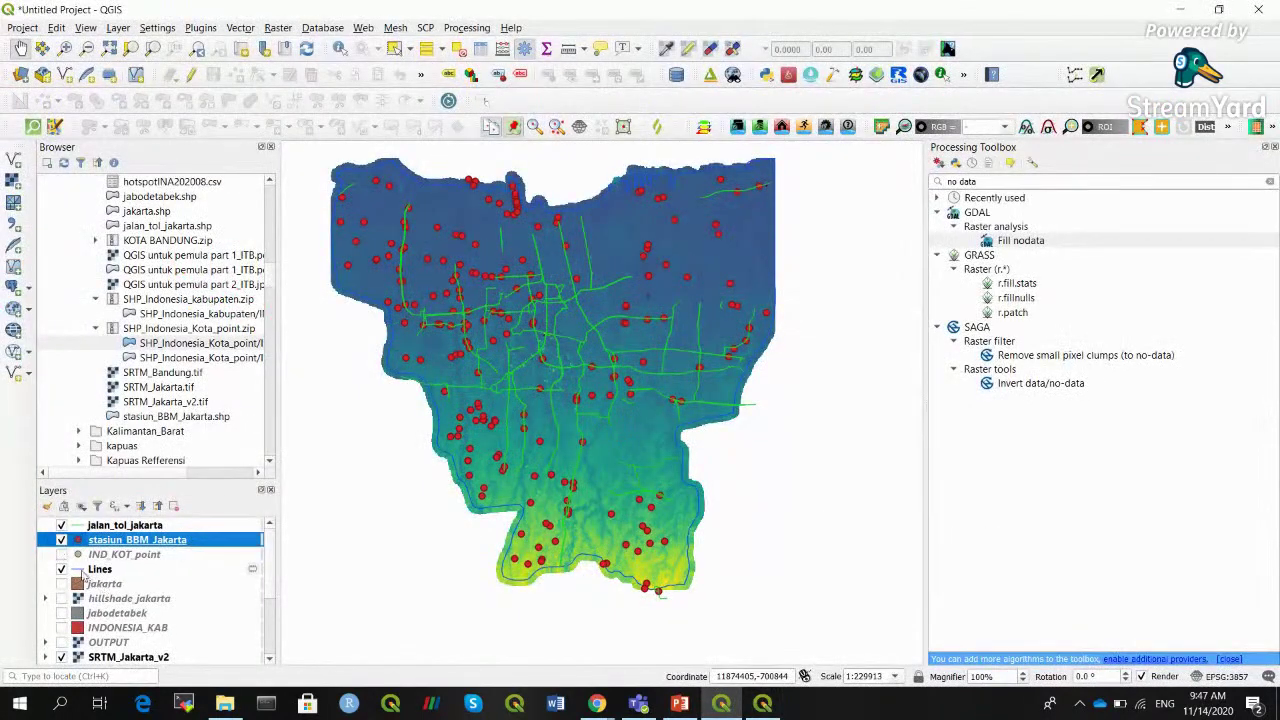
pyautogui.scroll(-1, 270, 576)
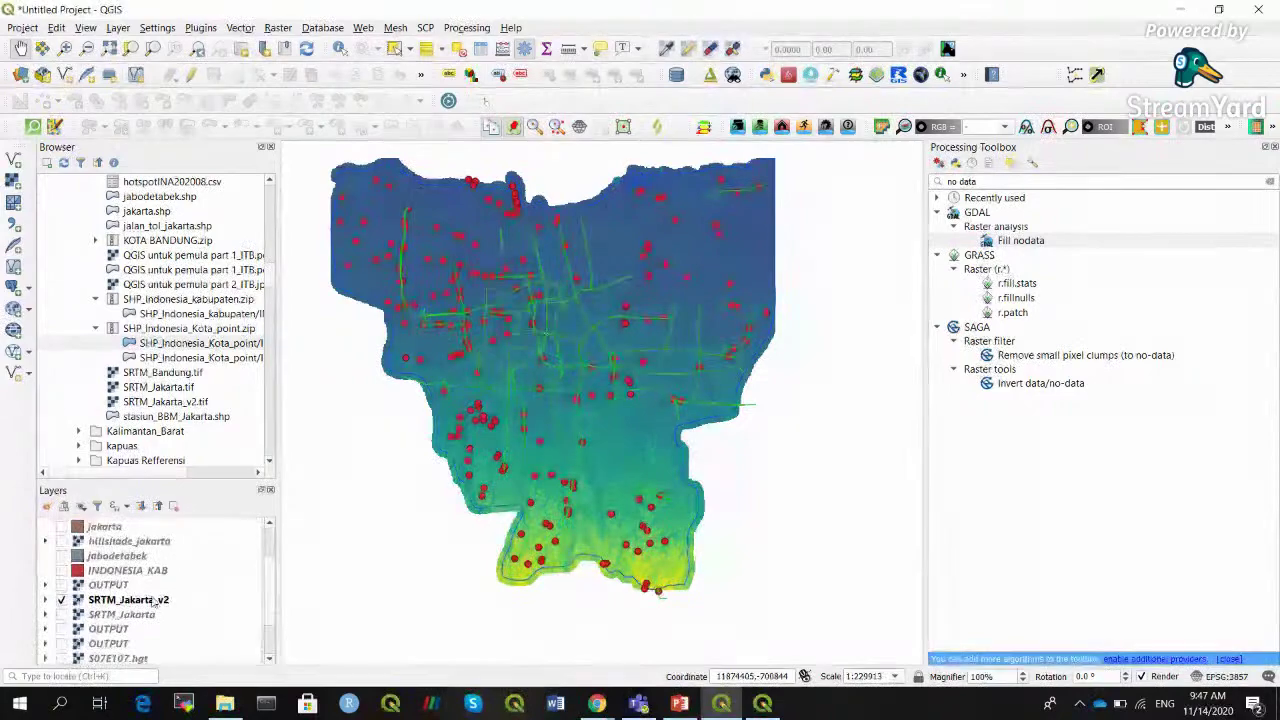
pyautogui.click(45, 600)
pyautogui.click(101, 600)
pyautogui.rightClick(101, 600)
pyautogui.click(140, 591)
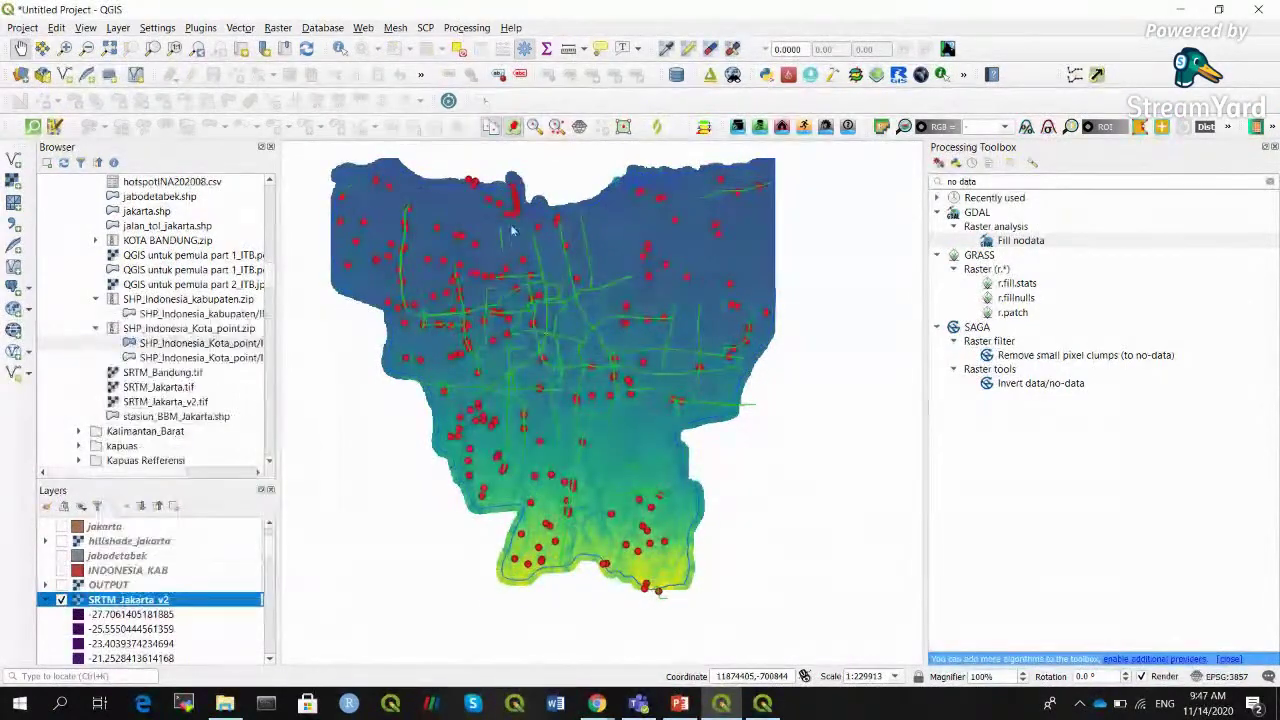
pyautogui.moveTo(428, 116); pyautogui.dragTo(366, 119)
pyautogui.write('0')
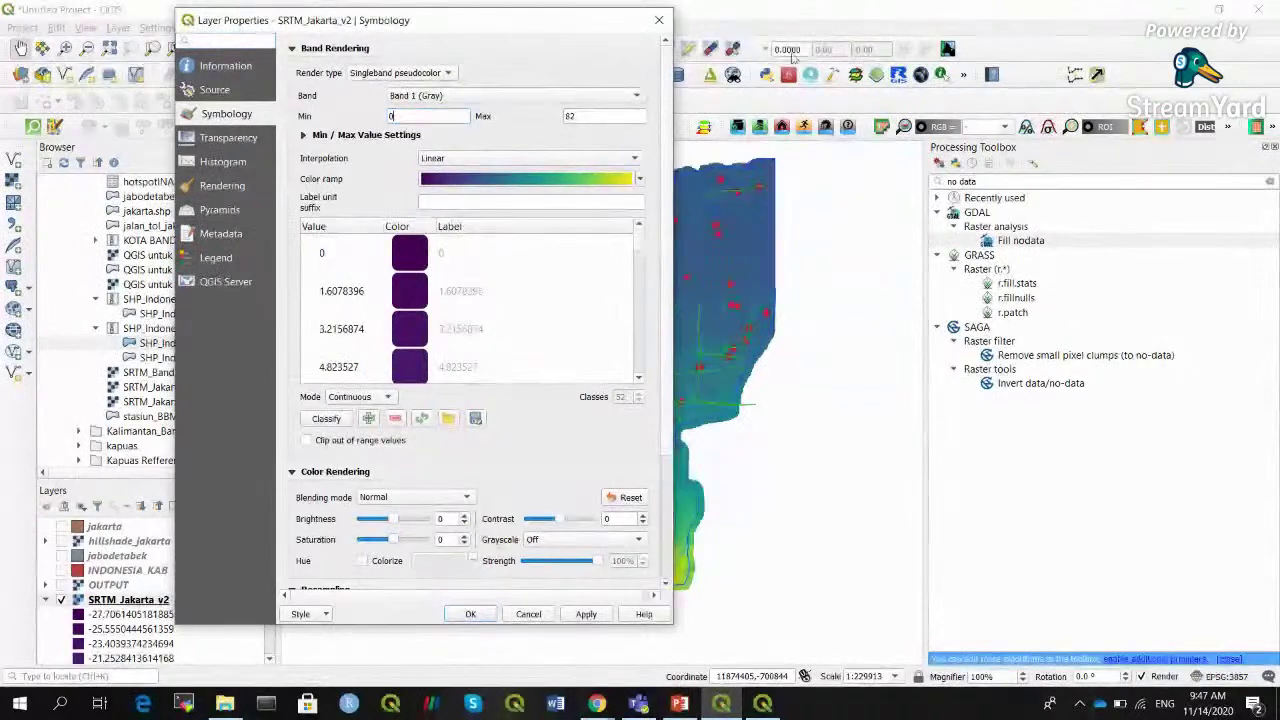
# Classify SRTM_Jakarta_v2 by Equal Interval into nine classes, apply the style and return to the print1 layout
pyautogui.click(390, 396)
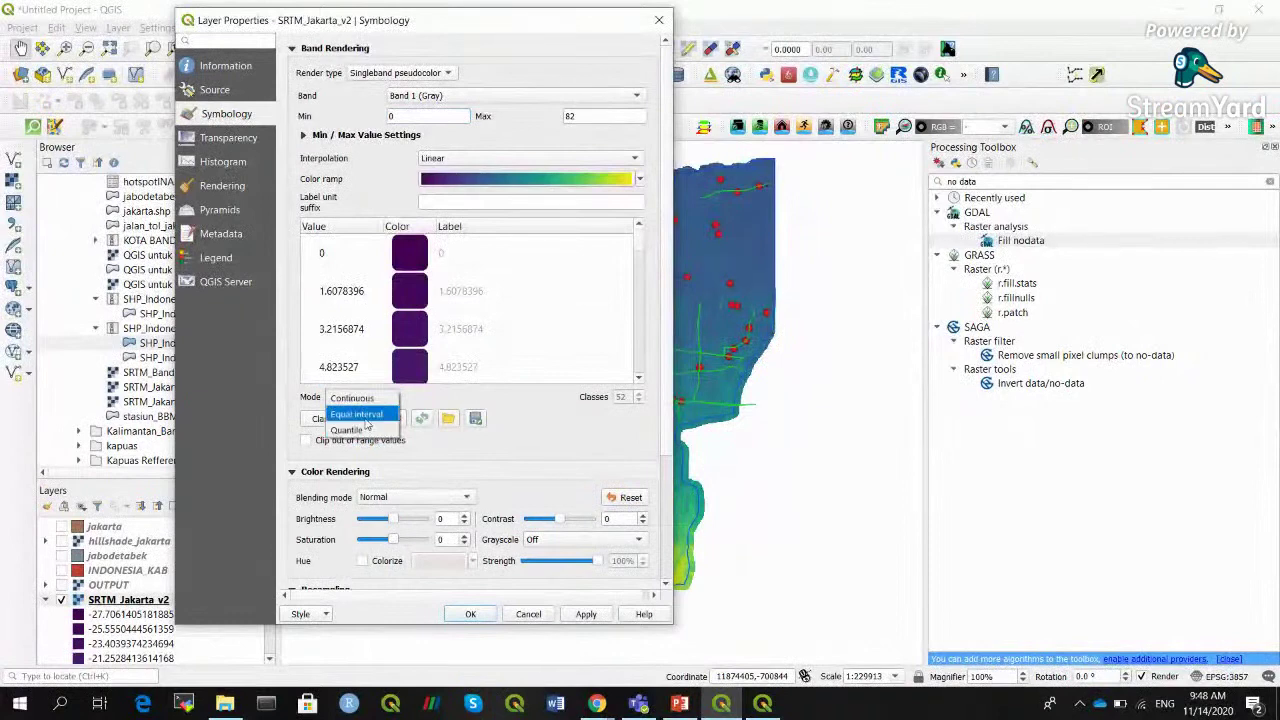
pyautogui.click(366, 414)
pyautogui.write('10')
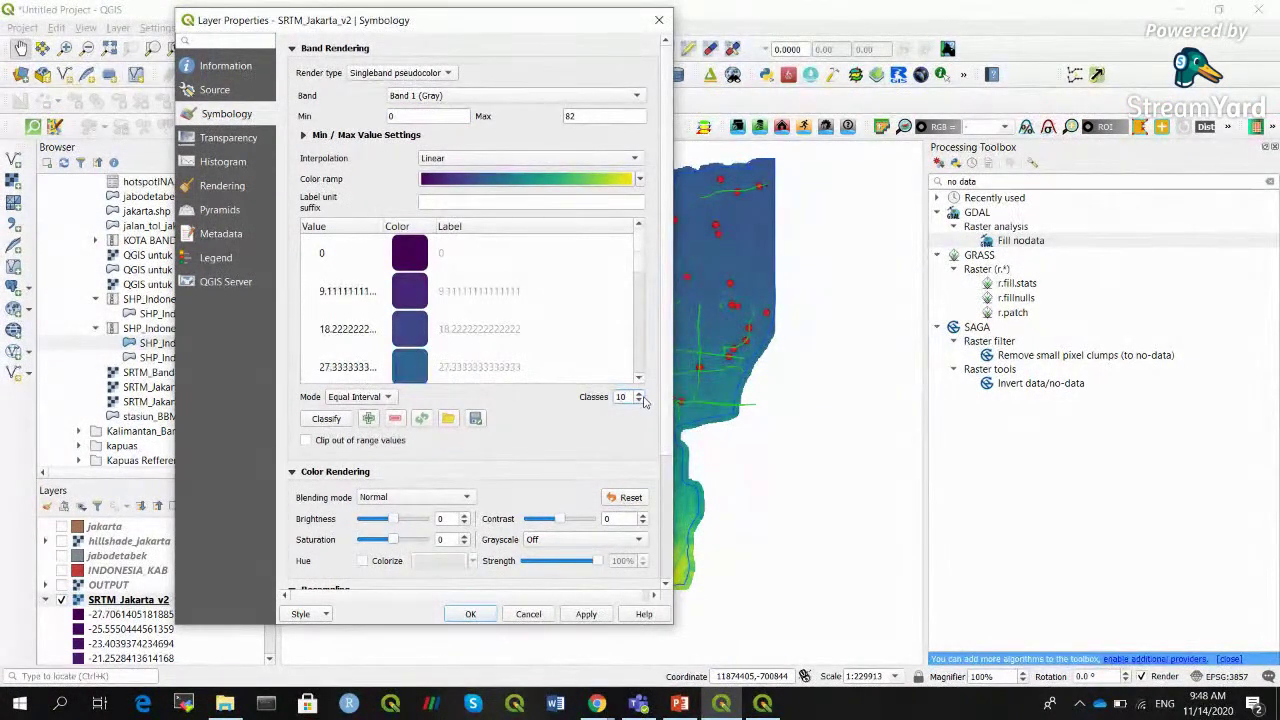
pyautogui.click(639, 400)
pyautogui.click(586, 613)
pyautogui.click(470, 613)
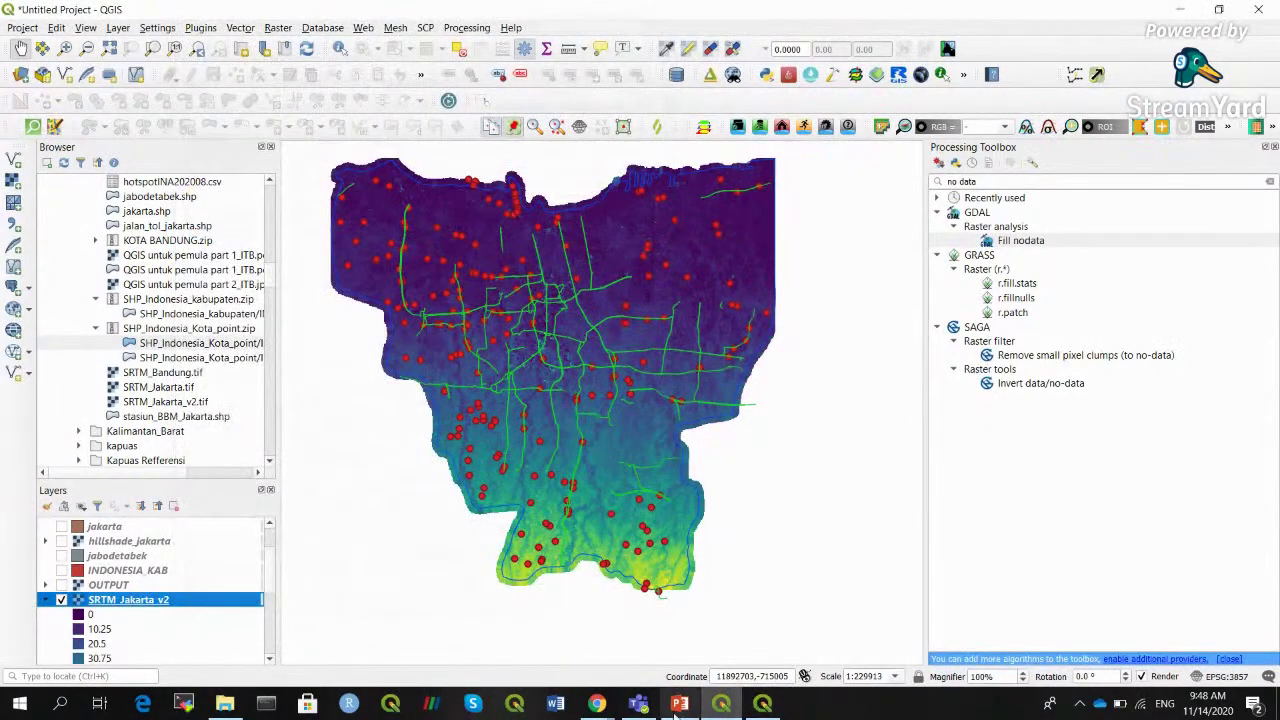
pyautogui.click(762, 704)
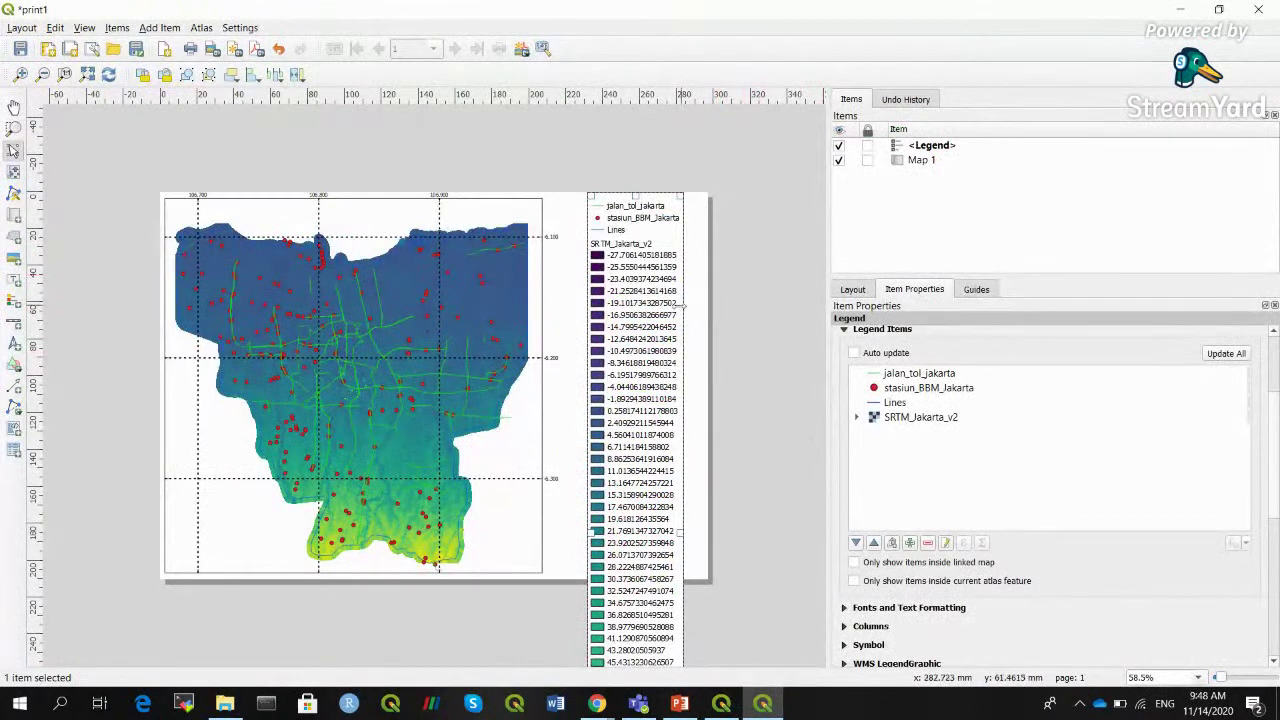
# Turn Auto update back on for the outdated legend and delete the legend from the layout
pyautogui.hotkey('shift', 'Right')
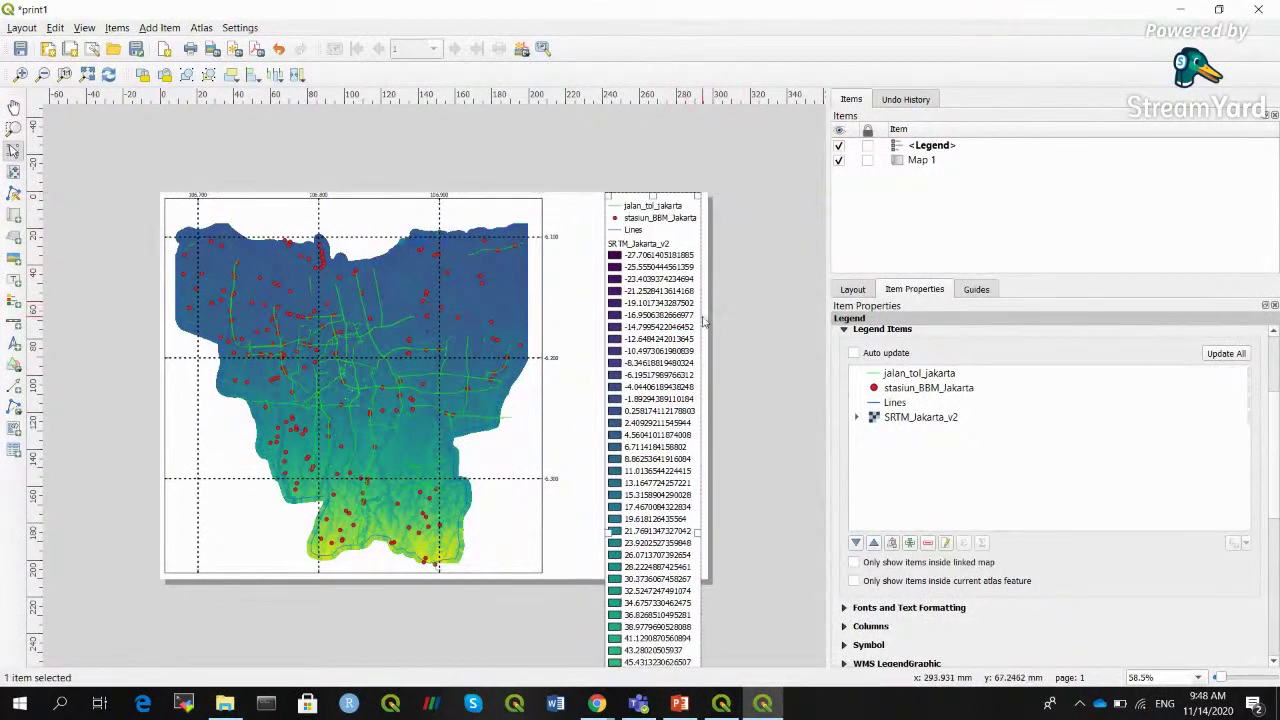
pyautogui.click(854, 353)
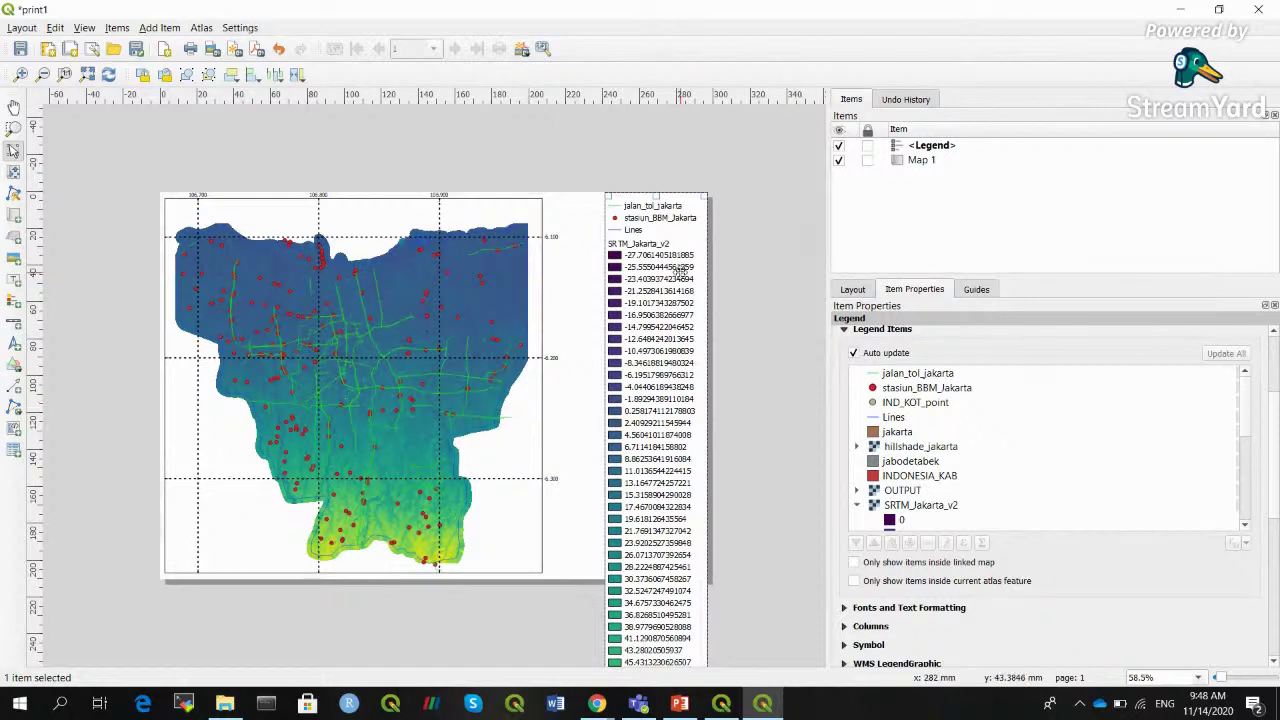
pyautogui.press('Delete')
# Add a new legend in the blank page area beside the map and look through its item list
pyautogui.click(14, 300)
pyautogui.moveTo(574, 222); pyautogui.dragTo(678, 495)
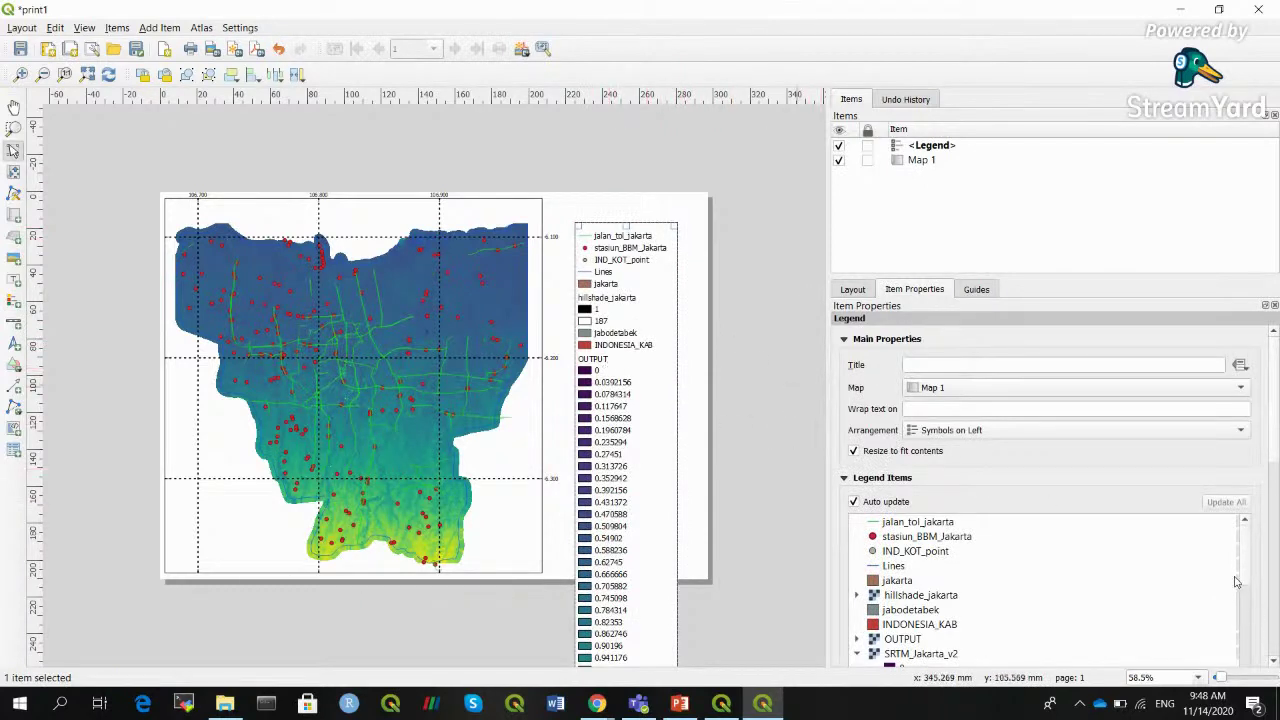
pyautogui.scroll(-2, 1247, 562)
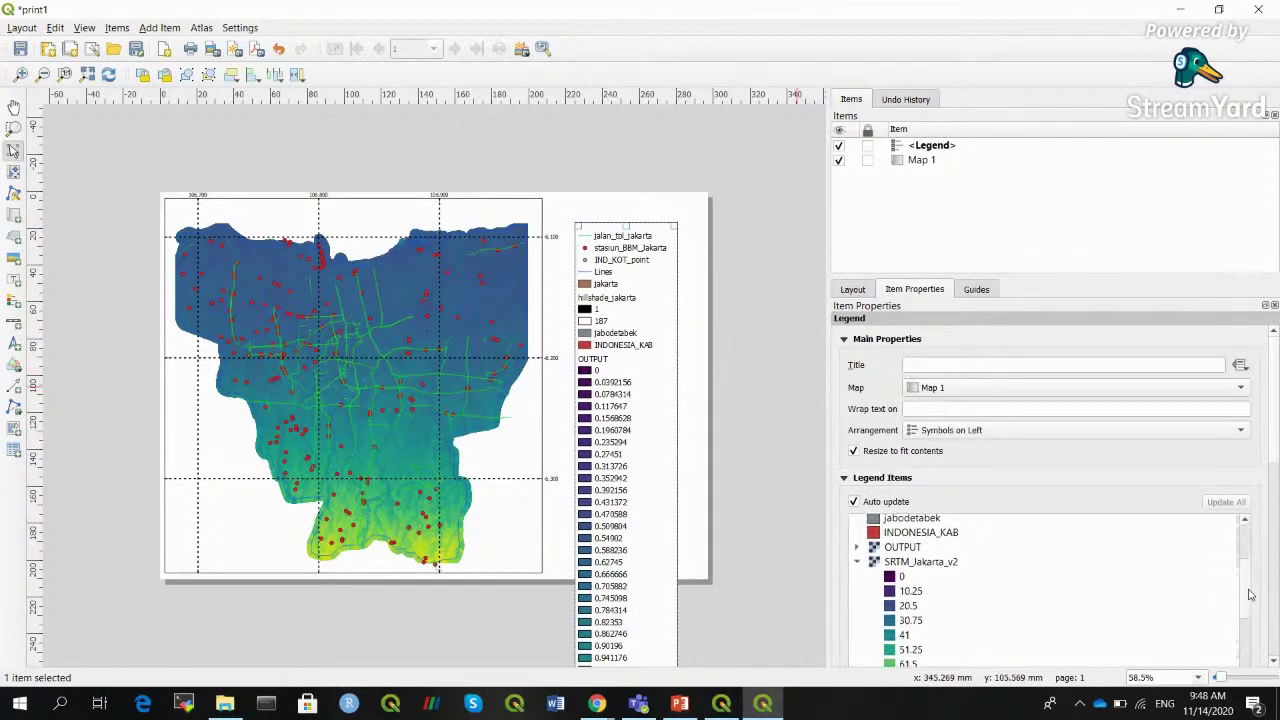
pyautogui.click(903, 546)
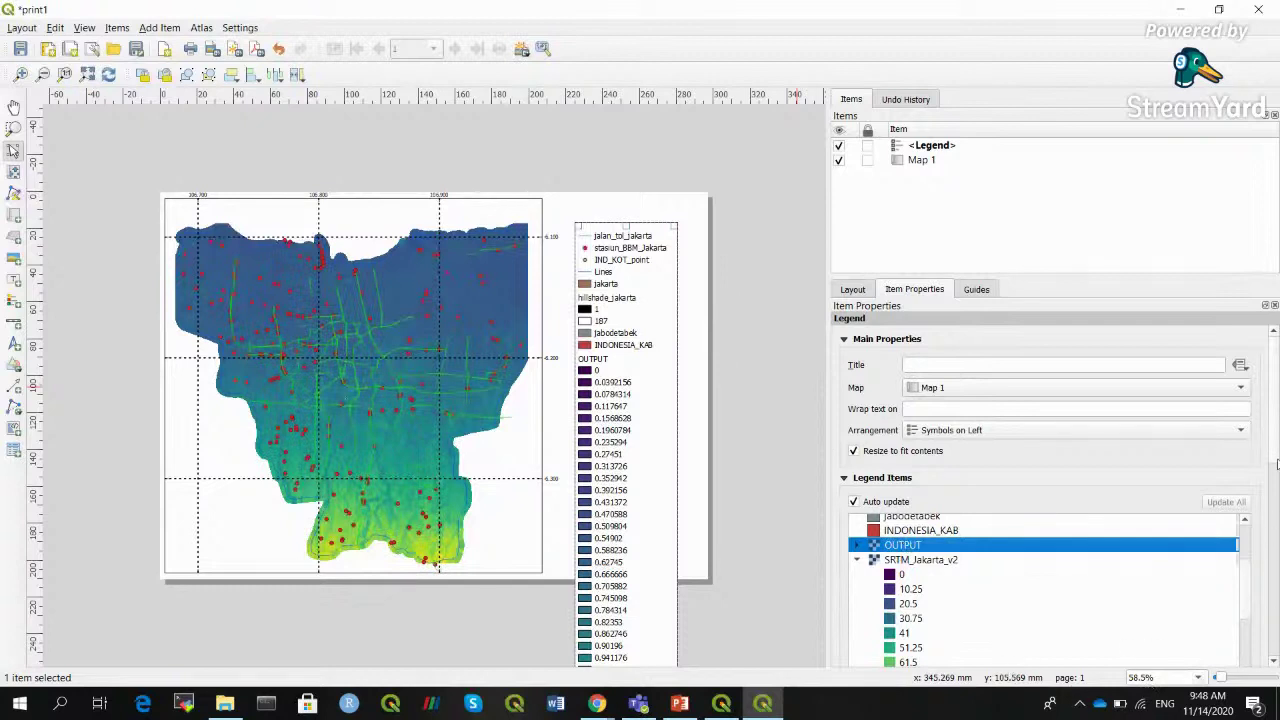
pyautogui.scroll(-5, 1276, 463)
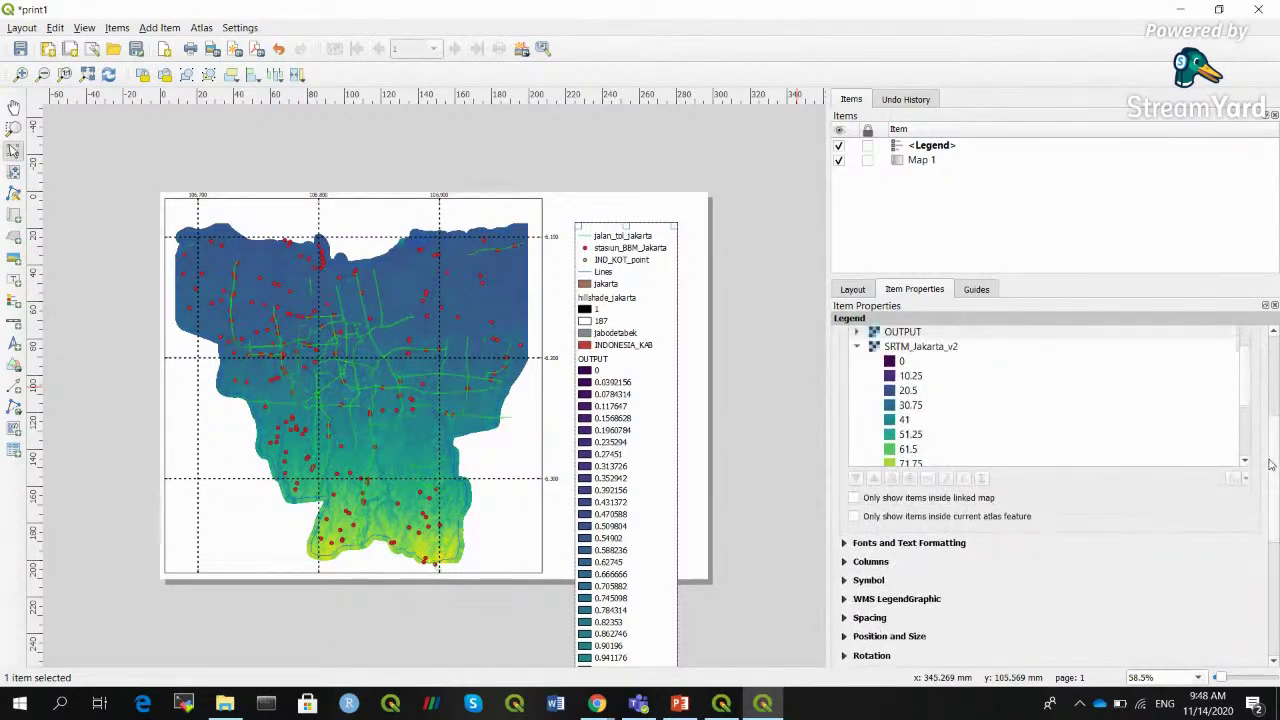
# Turn off Auto update for the new legend and remove the OUTPUT item above SRTM_Jakarta_v2
pyautogui.scroll(3, 1276, 447)
pyautogui.click(853, 434)
pyautogui.click(903, 477)
pyautogui.click(928, 624)
# Collapse the SRTM_Jakarta_v2 entry and remove all legend items from SRTM_Jakarta through OpenStreetMap
pyautogui.click(856, 484)
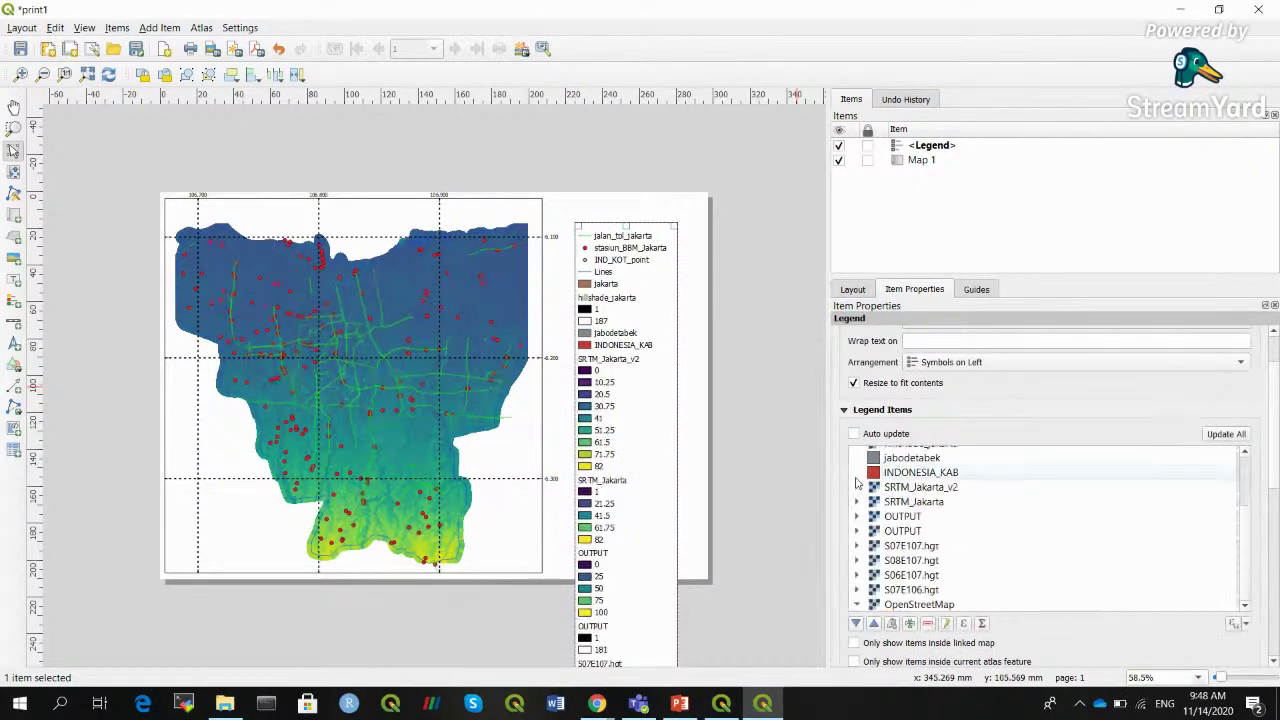
pyautogui.click(902, 502)
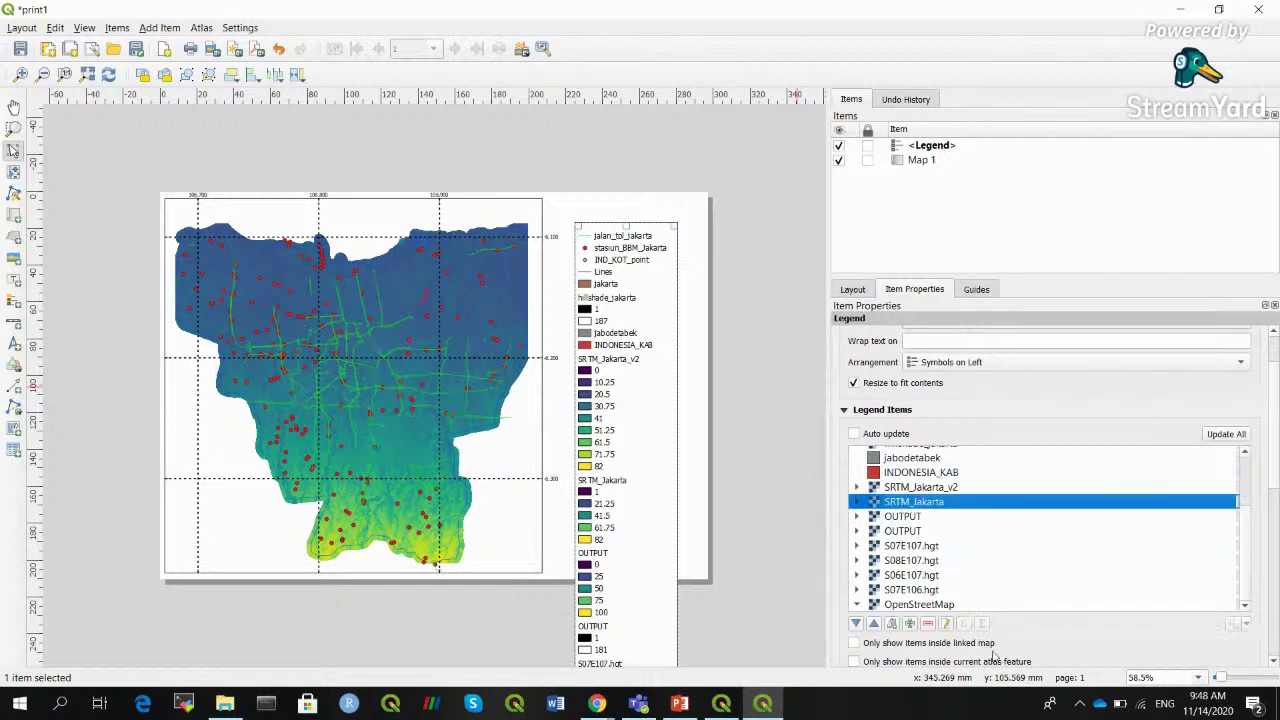
pyautogui.keyDown('shift'); pyautogui.click(935, 606); pyautogui.keyUp('shift')
pyautogui.click(928, 624)
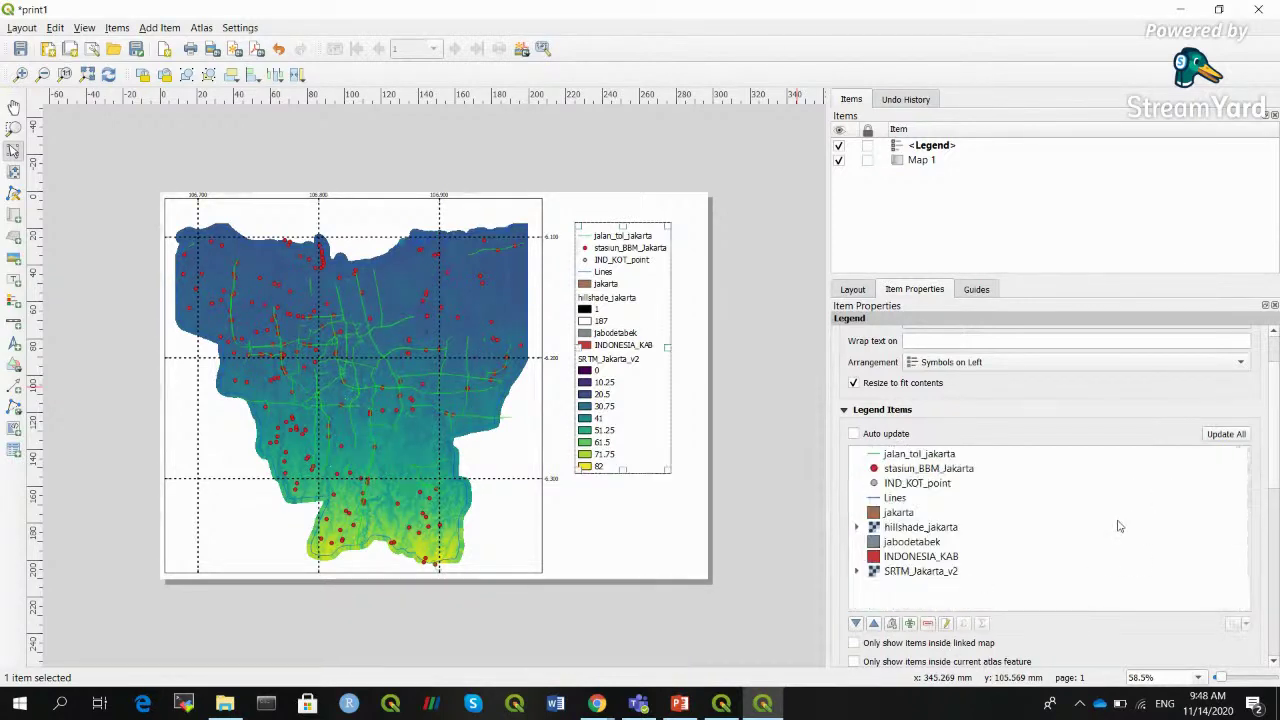
# Remove the jakarta, Lines, IND_KOT_point and hillshade_jakarta items from the legend
pyautogui.click(893, 514)
pyautogui.click(928, 624)
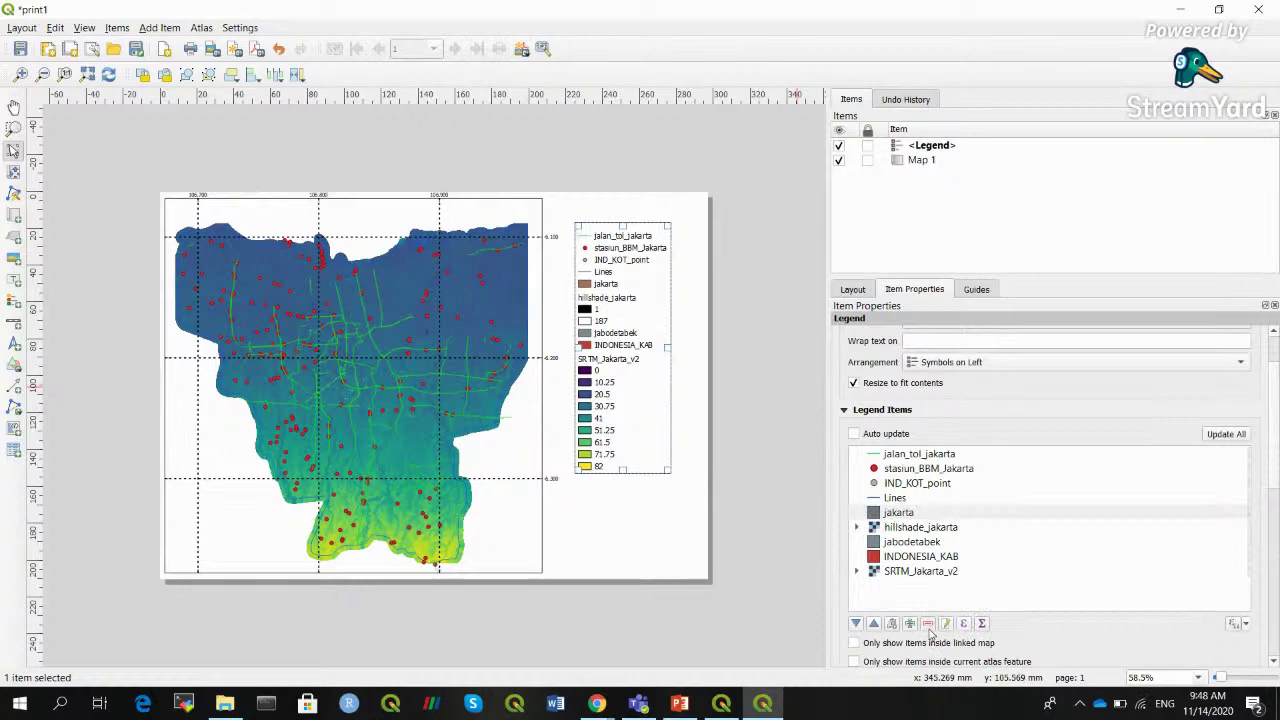
pyautogui.click(904, 499)
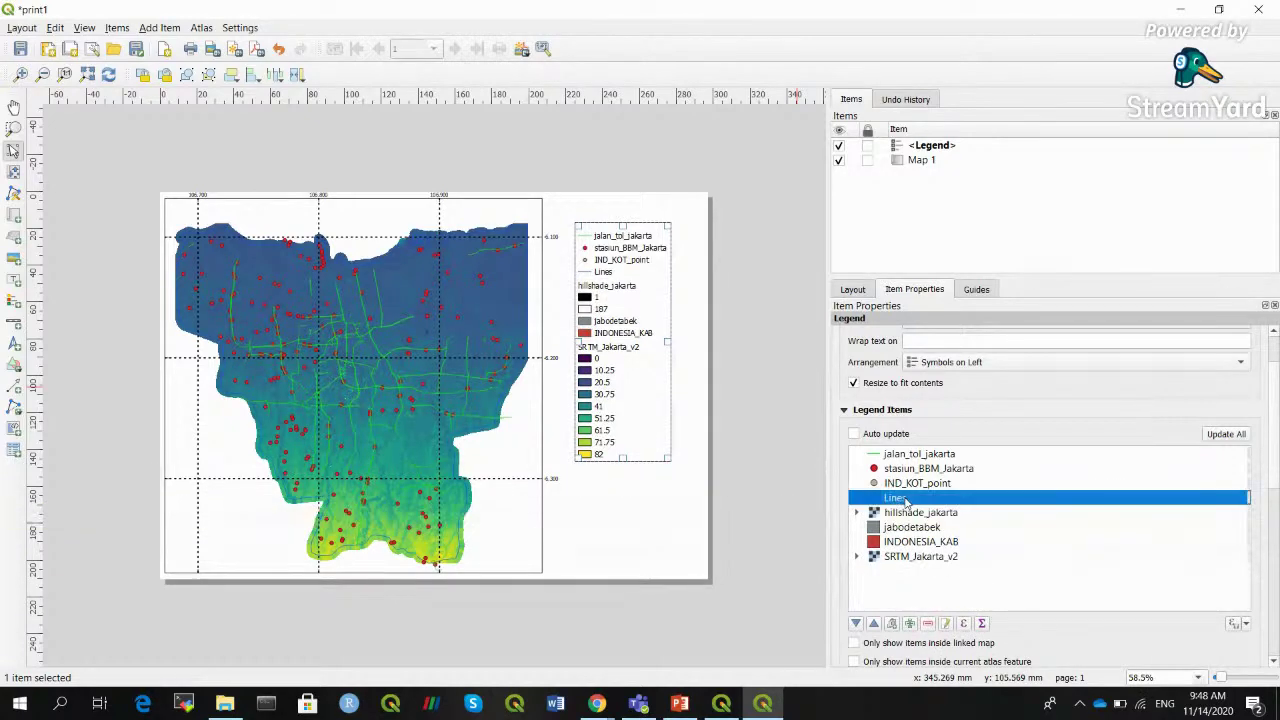
pyautogui.click(928, 623)
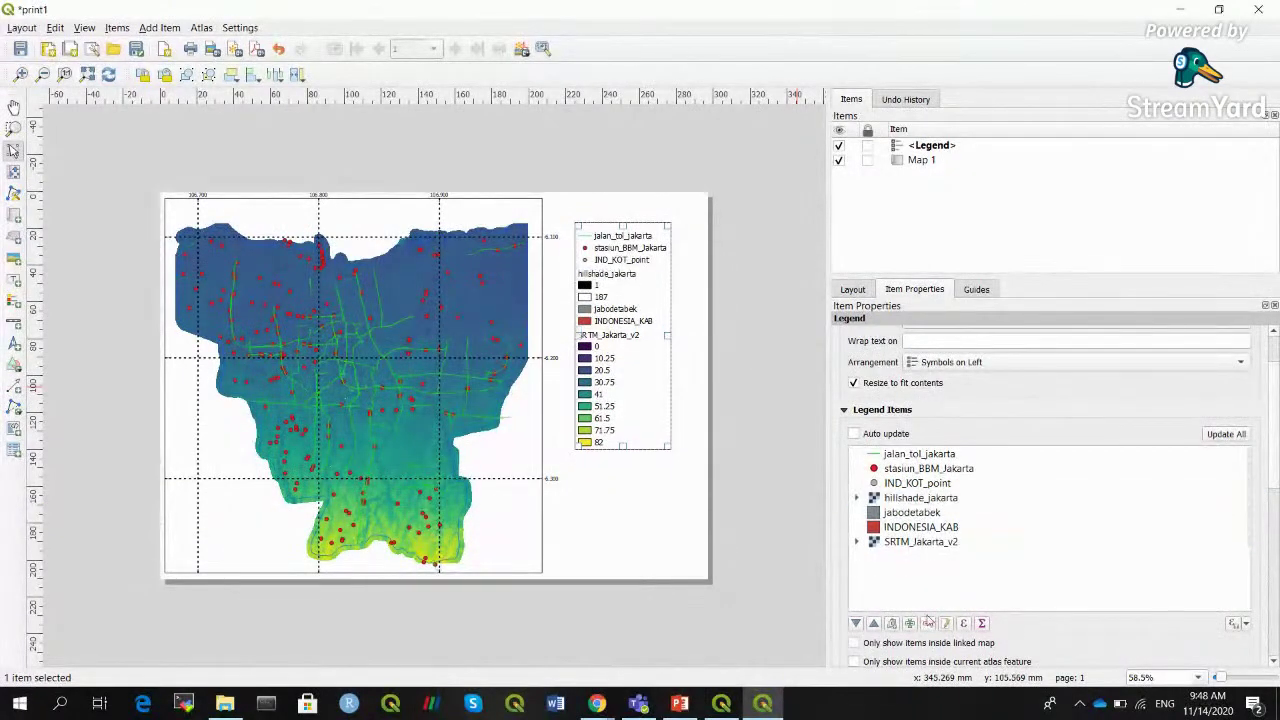
pyautogui.click(917, 485)
pyautogui.click(928, 623)
pyautogui.click(930, 485)
pyautogui.click(928, 623)
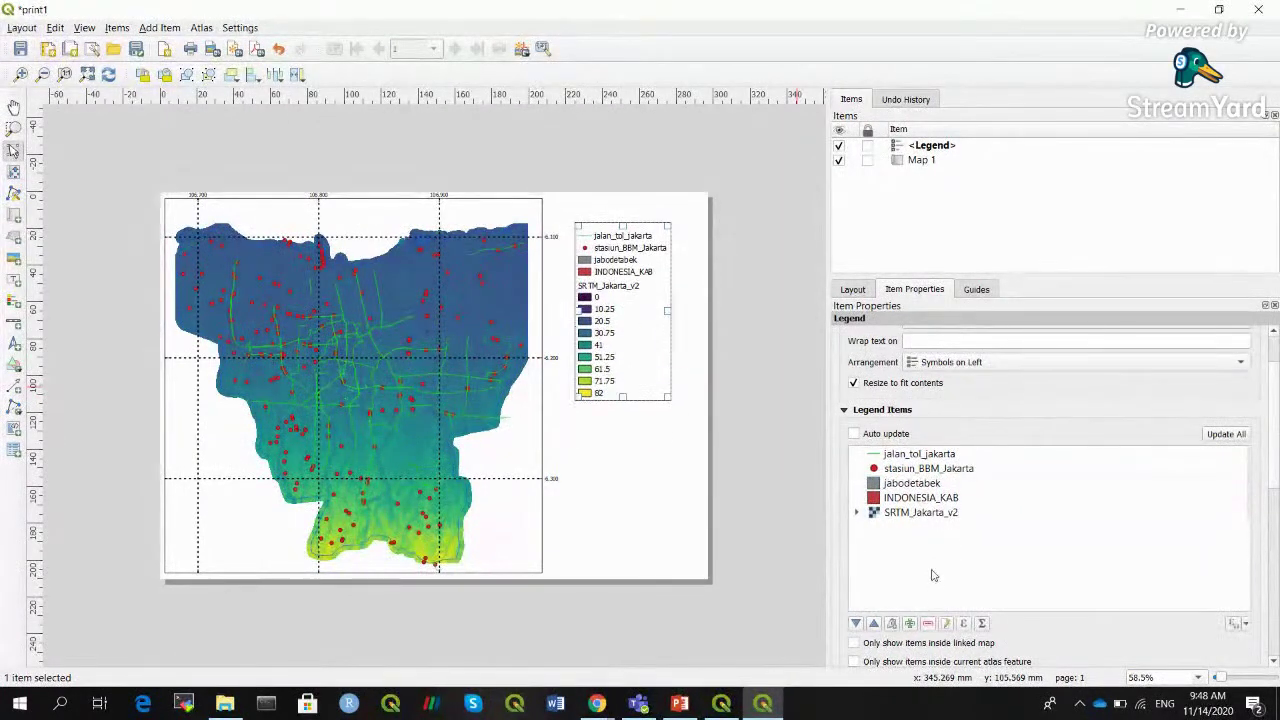
# Remove the jabodetabek and INDONESIA_KAB items from the legend and deselect it
pyautogui.click(912, 484)
pyautogui.keyDown('shift'); pyautogui.click(920, 497); pyautogui.keyUp('shift')
pyautogui.click(928, 623)
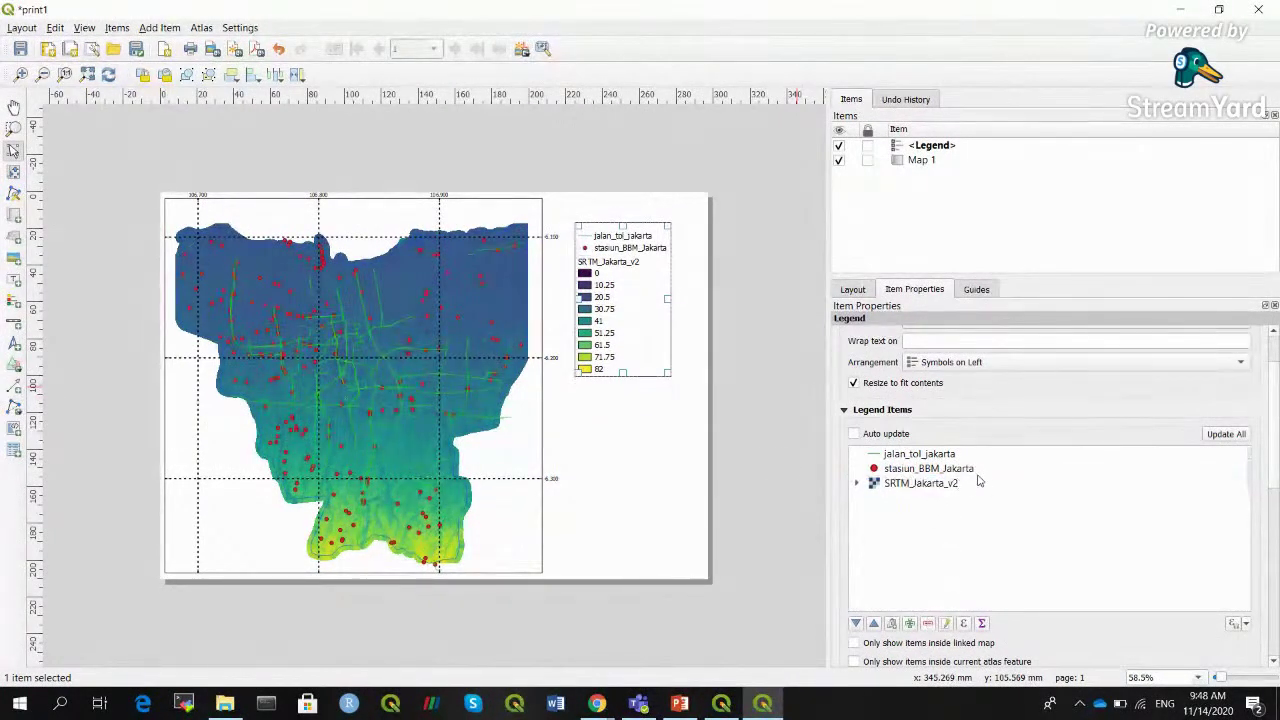
pyautogui.click(738, 351)
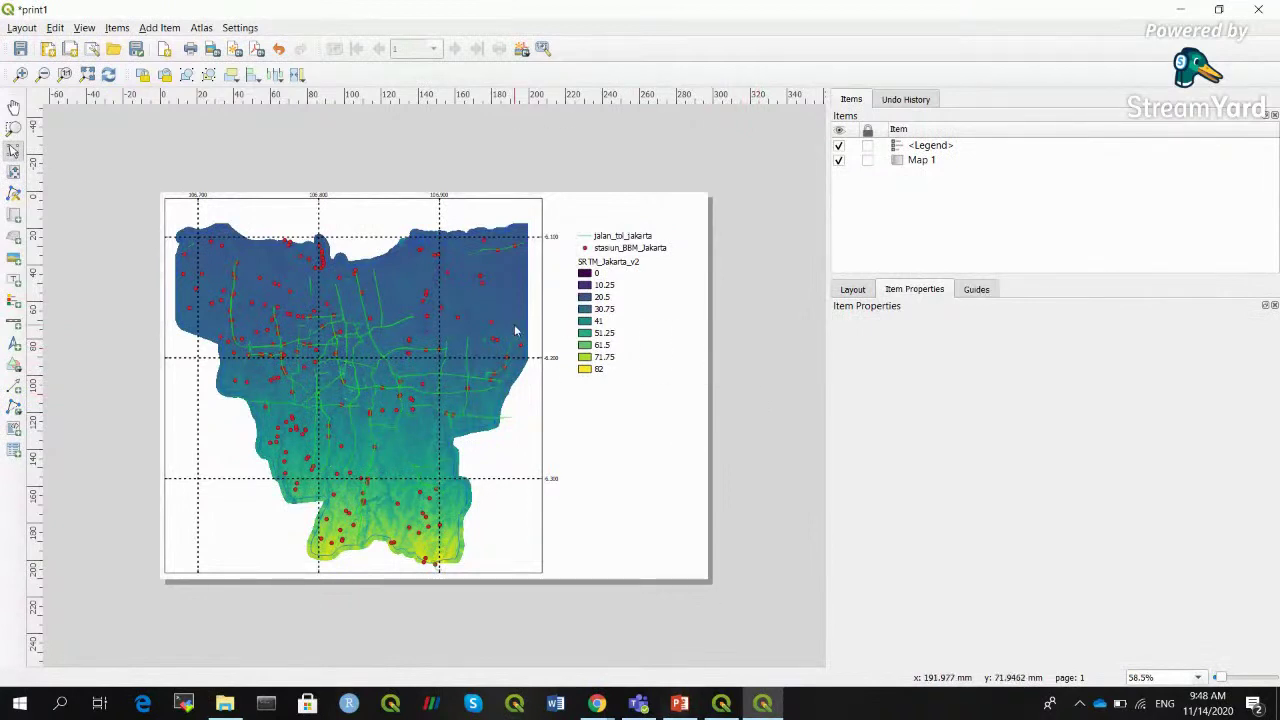
# Enlarge Map 1 to about 218 by 205 mm and shift the legend lower in the blank area beside it
pyautogui.moveTo(601, 281); pyautogui.dragTo(623, 334)
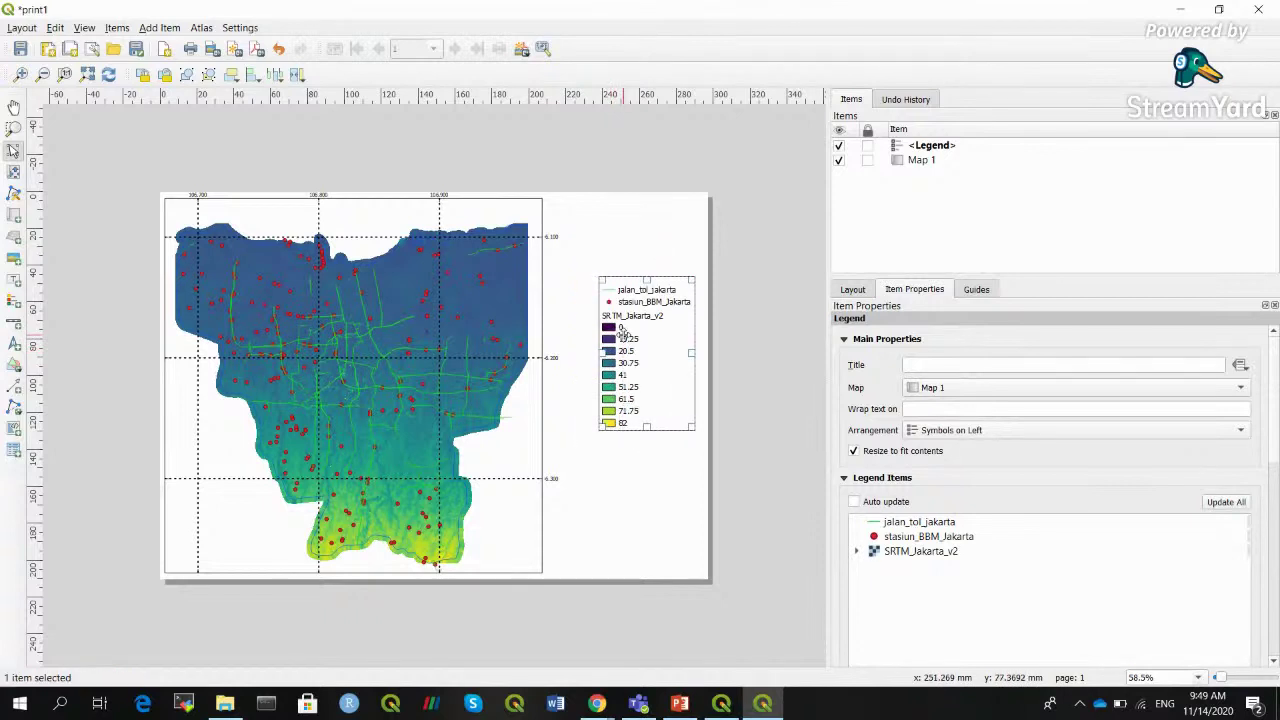
pyautogui.click(518, 322)
pyautogui.moveTo(537, 570); pyautogui.dragTo(565, 576)
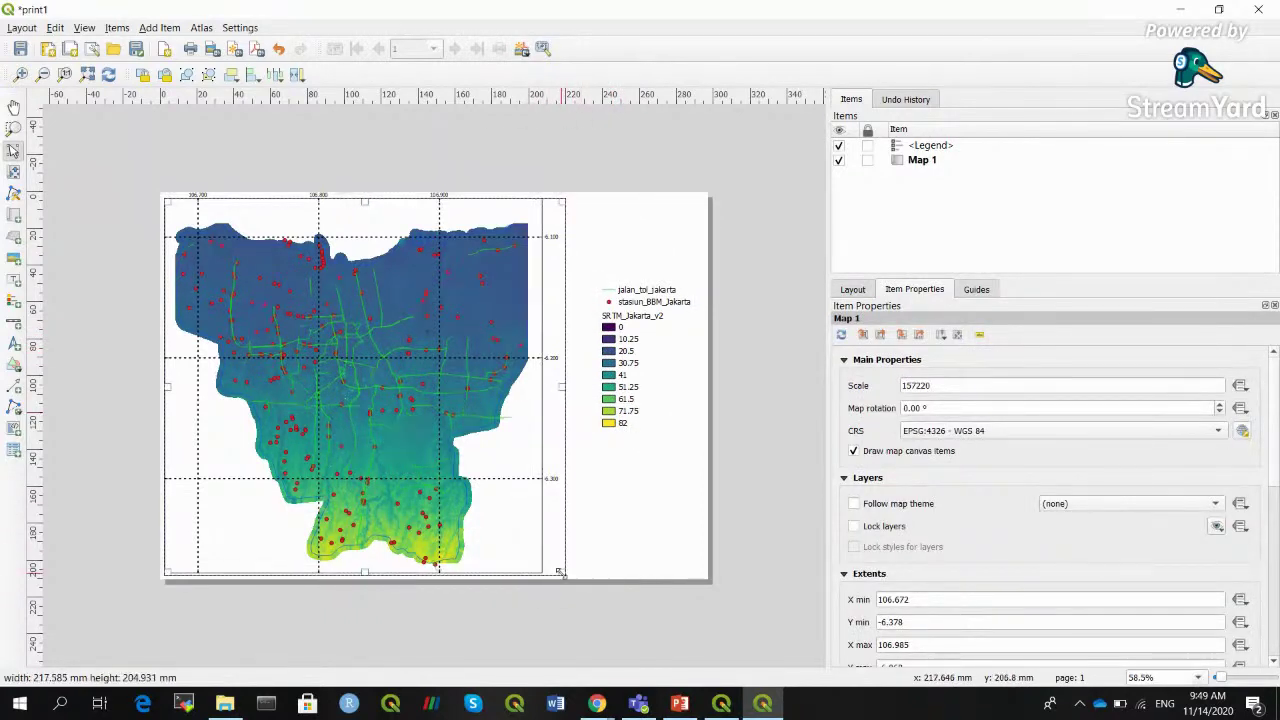
pyautogui.click(727, 414)
pyautogui.moveTo(625, 375); pyautogui.dragTo(625, 445)
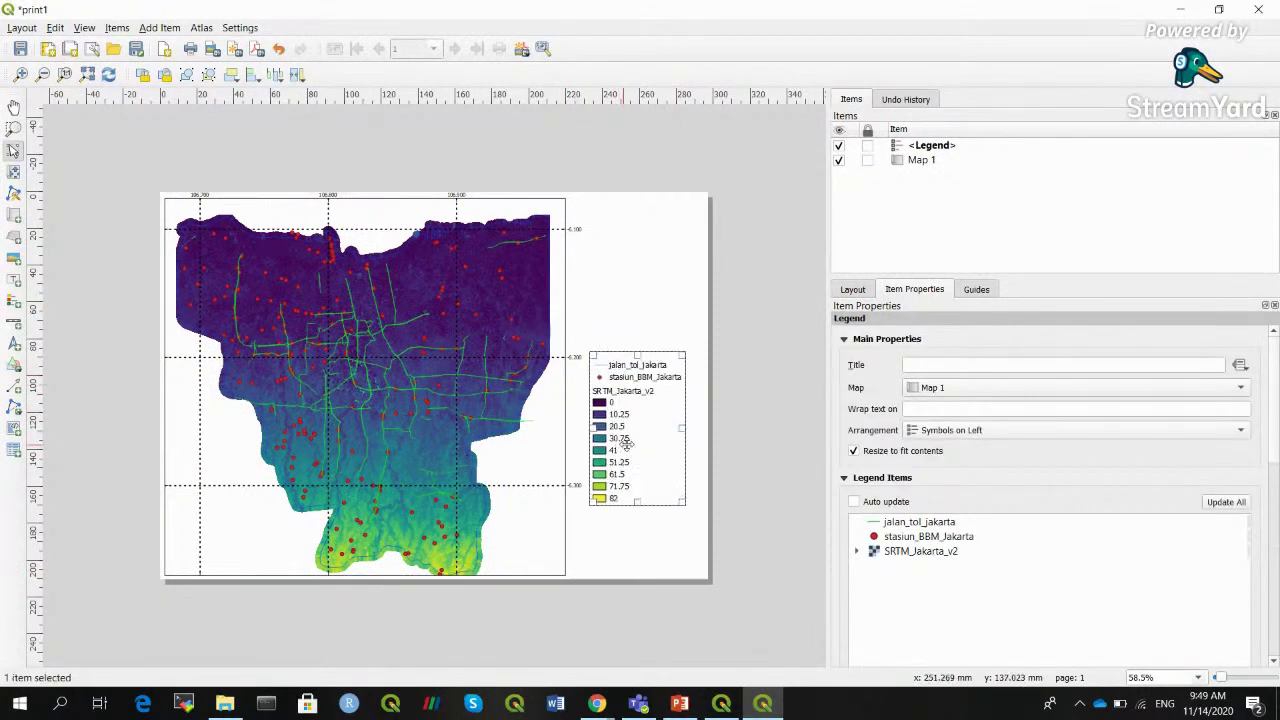
pyautogui.click(743, 412)
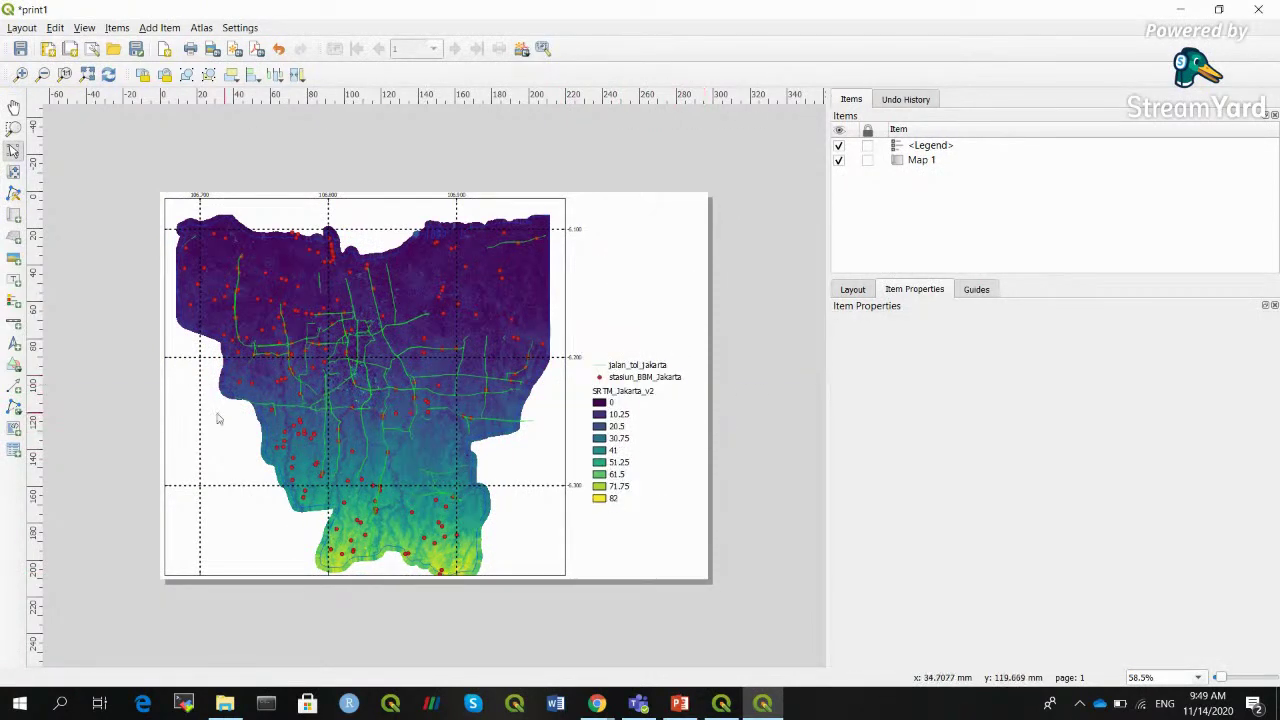
# Add a scale bar to the layout just below the legend
pyautogui.click(12, 325)
pyautogui.moveTo(587, 525); pyautogui.dragTo(658, 517)
pyautogui.click(702, 489)
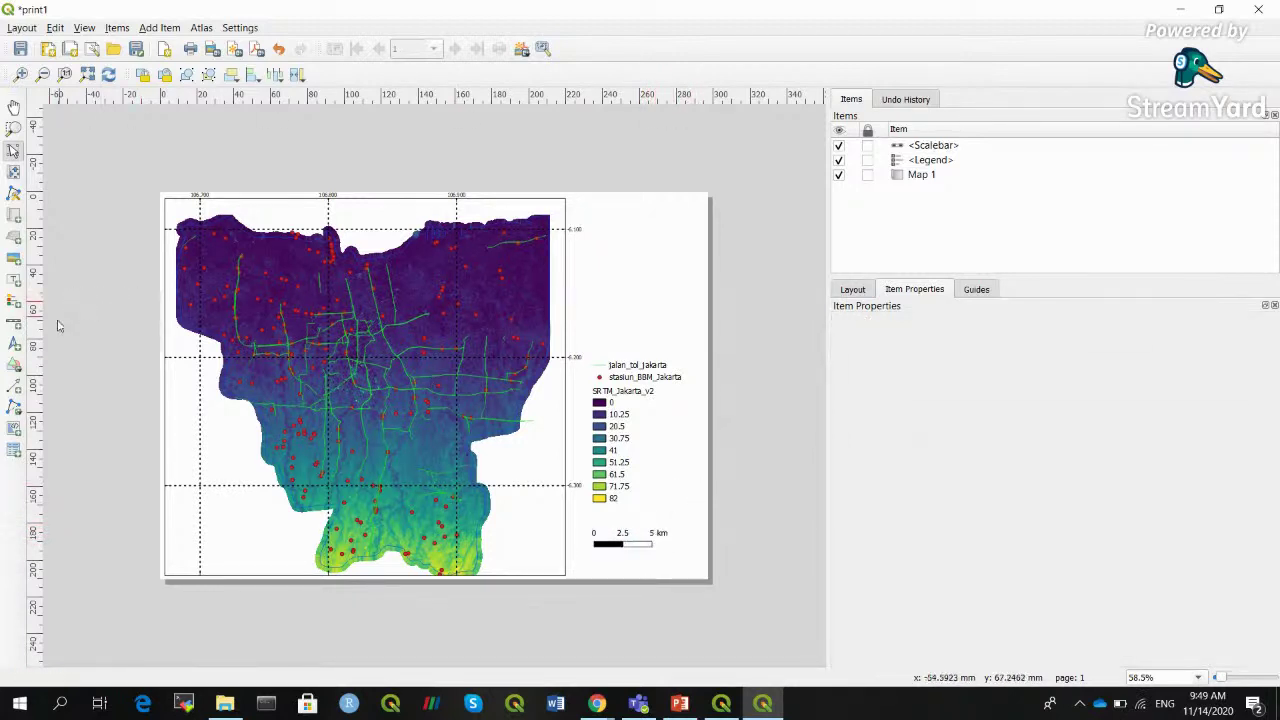
# Add a north arrow in the lower-left corner of the map
pyautogui.click(13, 343)
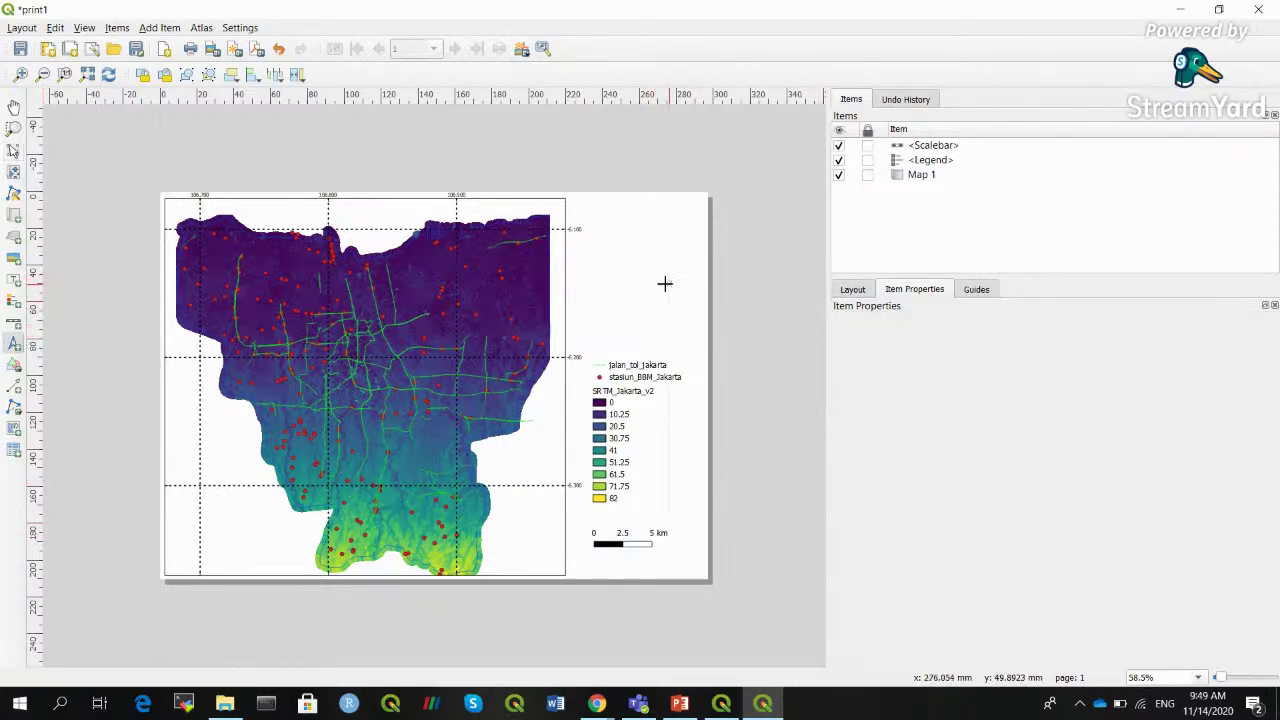
pyautogui.moveTo(621, 244); pyautogui.dragTo(230, 528)
pyautogui.click(108, 398)
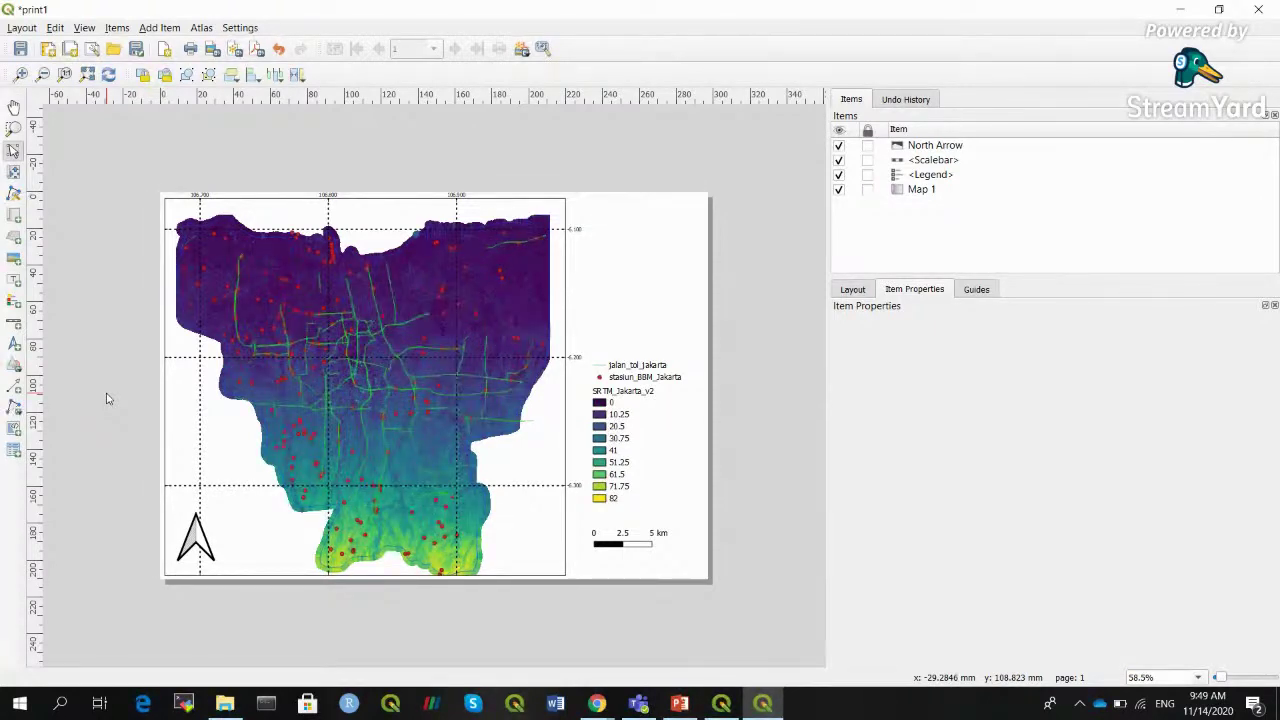
# Move the legend up to about mid-height of the page and place the scale bar directly beneath it
pyautogui.click(440, 225)
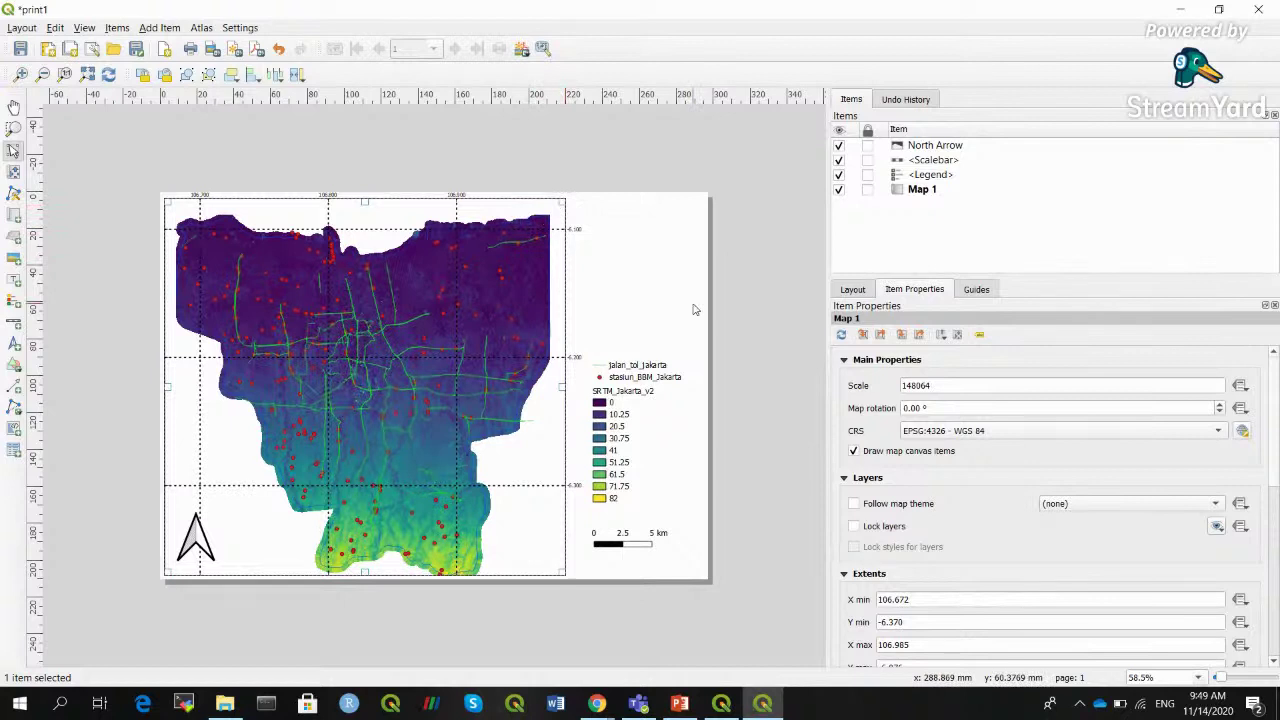
pyautogui.moveTo(629, 425); pyautogui.dragTo(611, 397)
pyautogui.click(631, 539)
pyautogui.moveTo(631, 539); pyautogui.dragTo(628, 465)
pyautogui.click(738, 428)
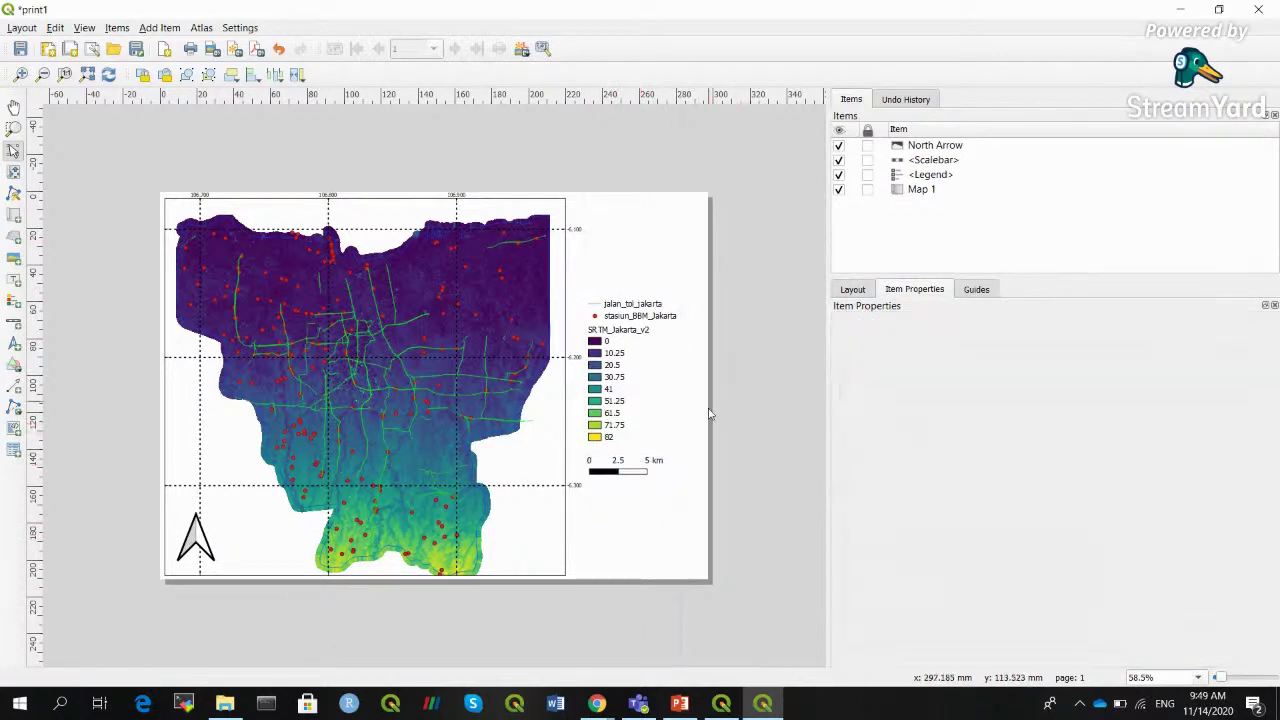
# Rename the SRTM_Jakarta_v2 legend item as DEM (m)
pyautogui.click(621, 360)
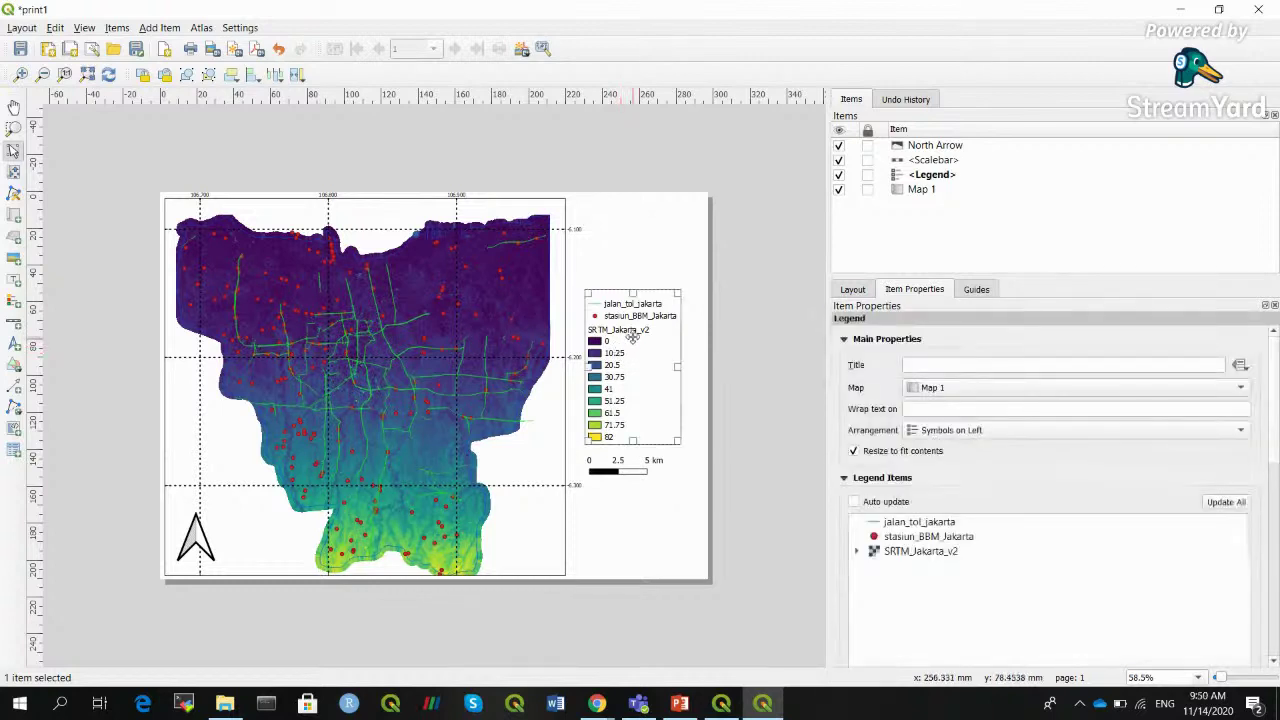
pyautogui.doubleClick(928, 554)
pyautogui.write('DEM (m')
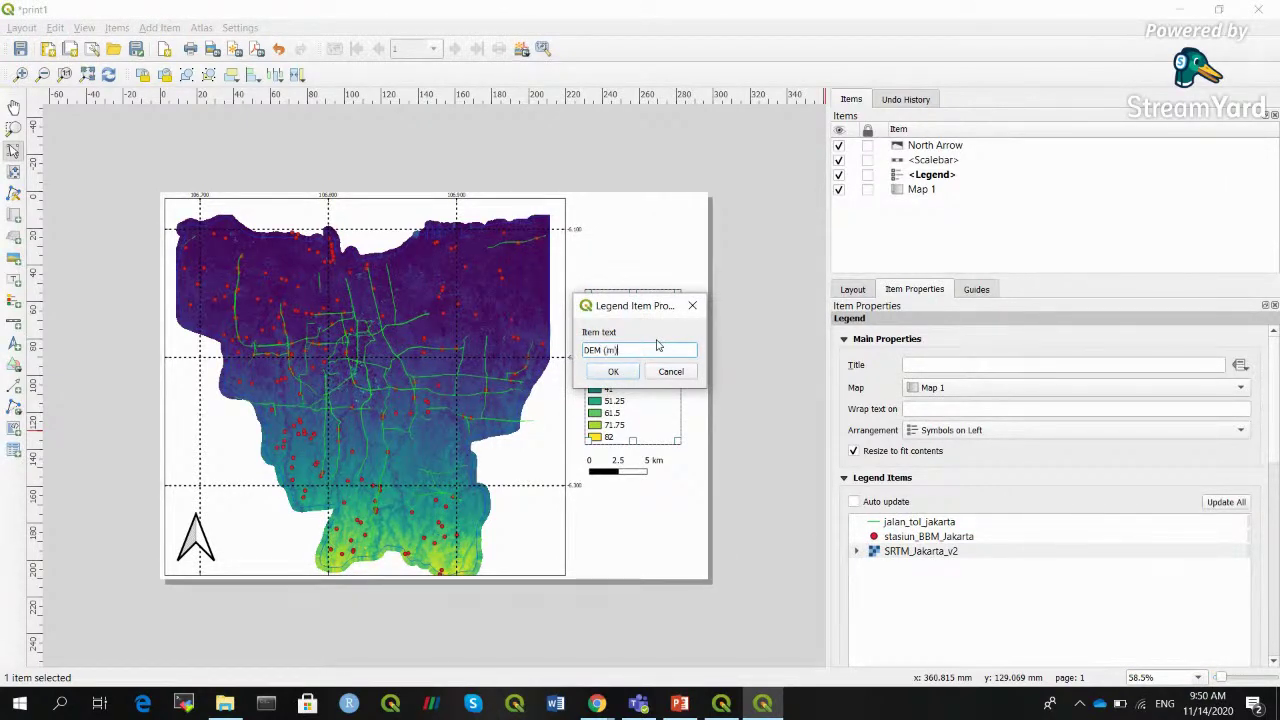
pyautogui.click(614, 372)
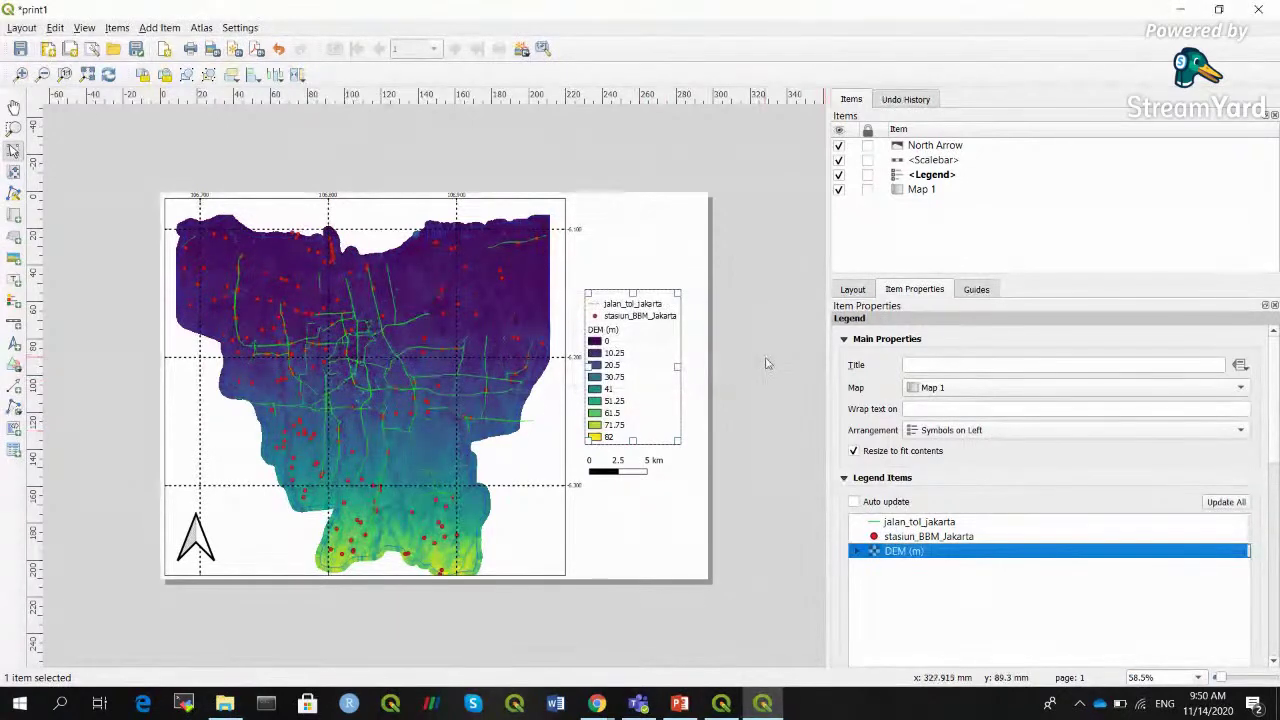
pyautogui.click(763, 363)
# Move the legend to the upper part of the blank area beside the map and the scale bar up below it
pyautogui.click(651, 364)
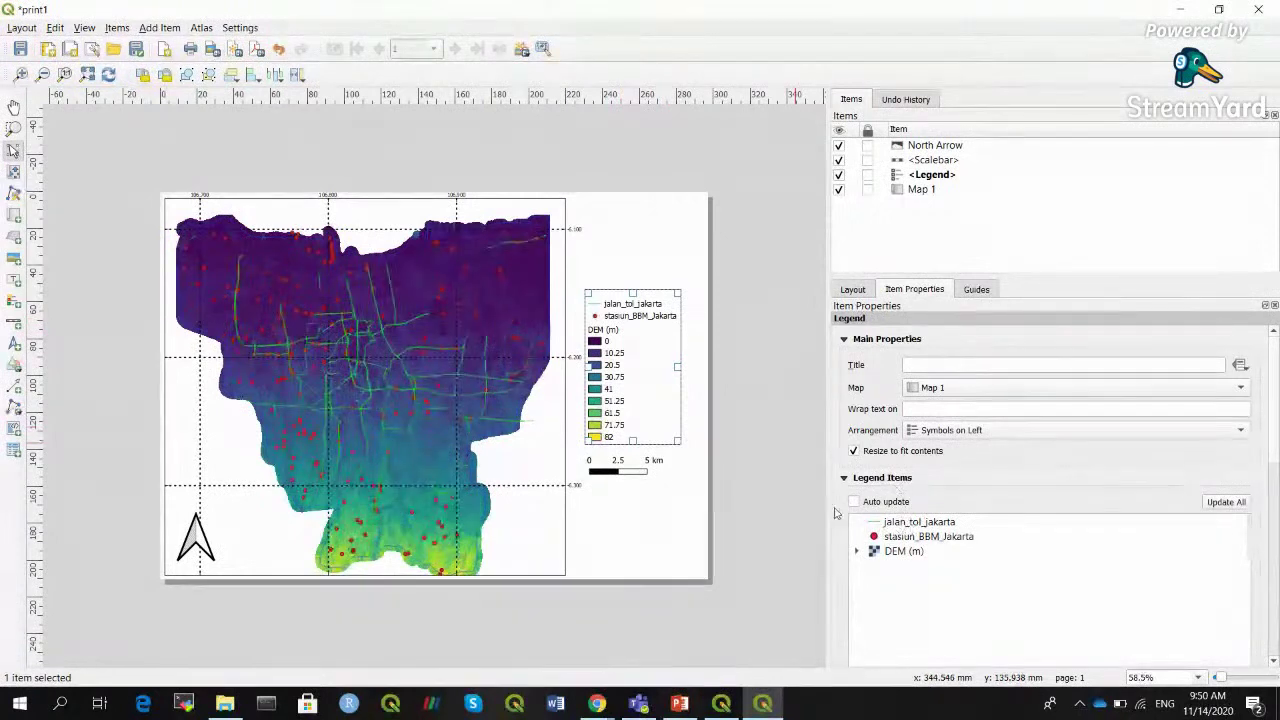
pyautogui.click(638, 253)
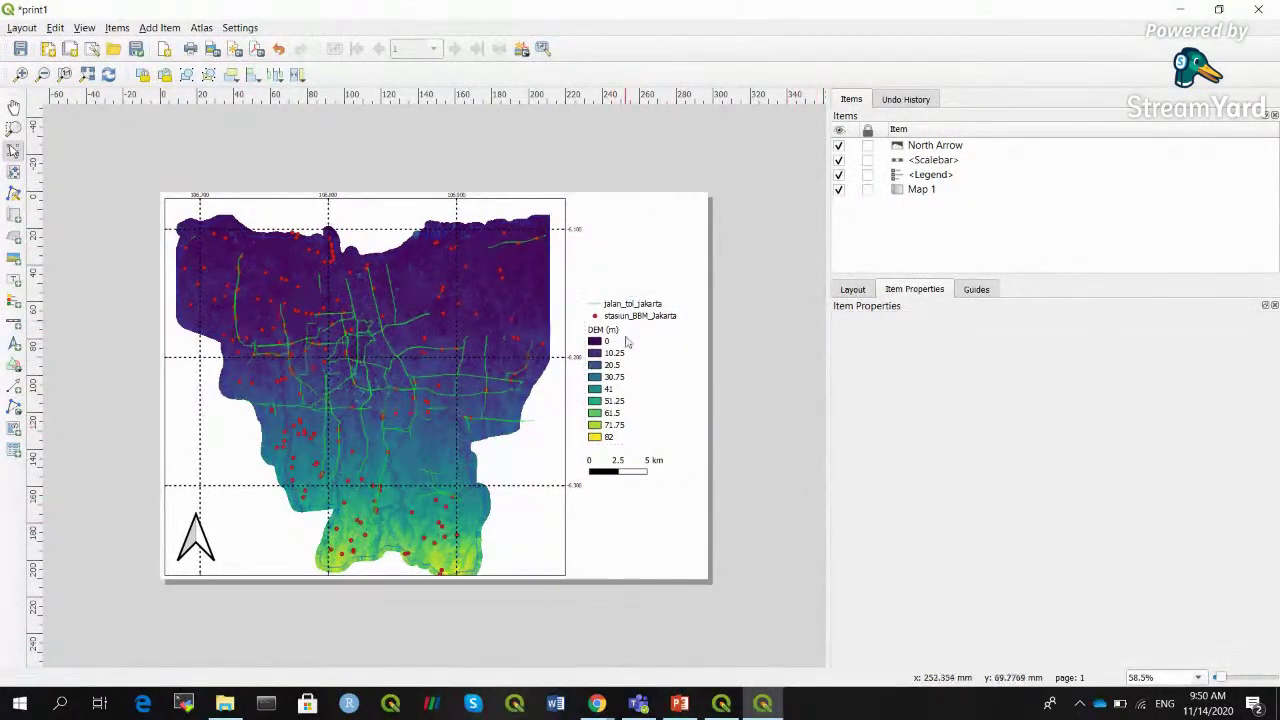
pyautogui.click(621, 469)
pyautogui.moveTo(621, 469)
pyautogui.mouseDown()
pyautogui.moveTo(622, 487)
pyautogui.moveTo(621, 472)
pyautogui.mouseUp()
pyautogui.click(616, 378)
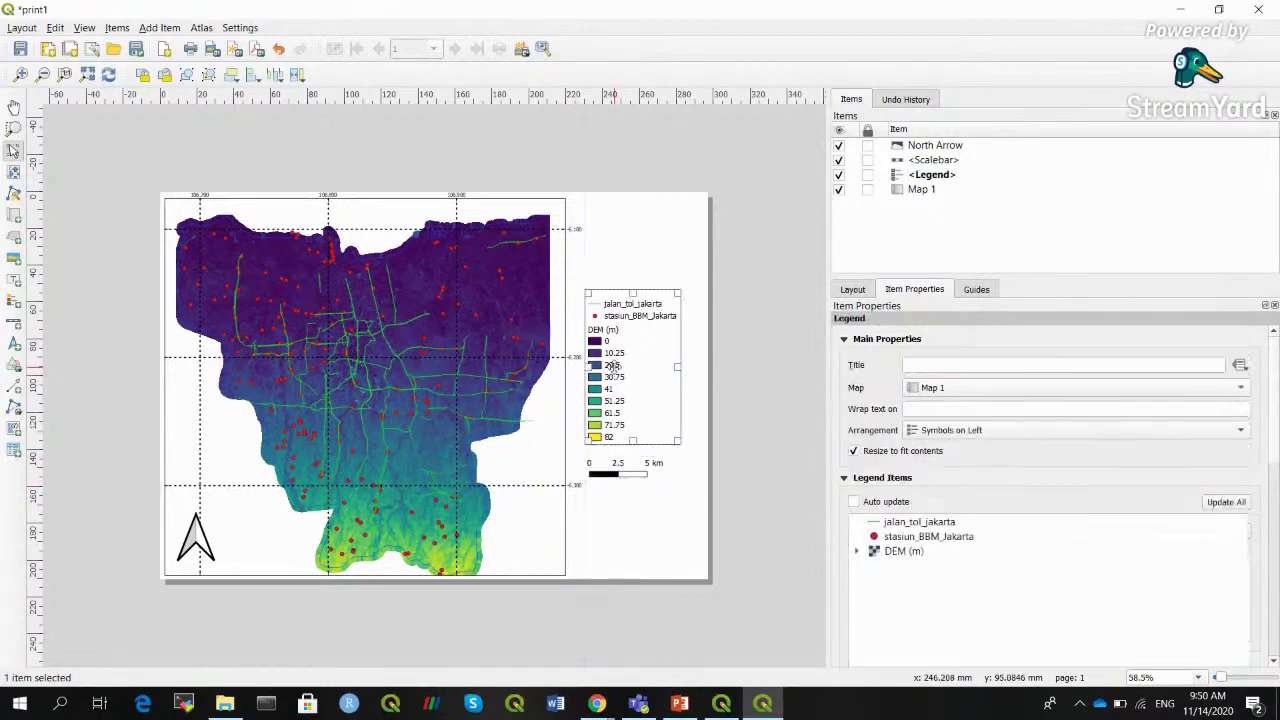
pyautogui.moveTo(616, 378); pyautogui.dragTo(621, 300)
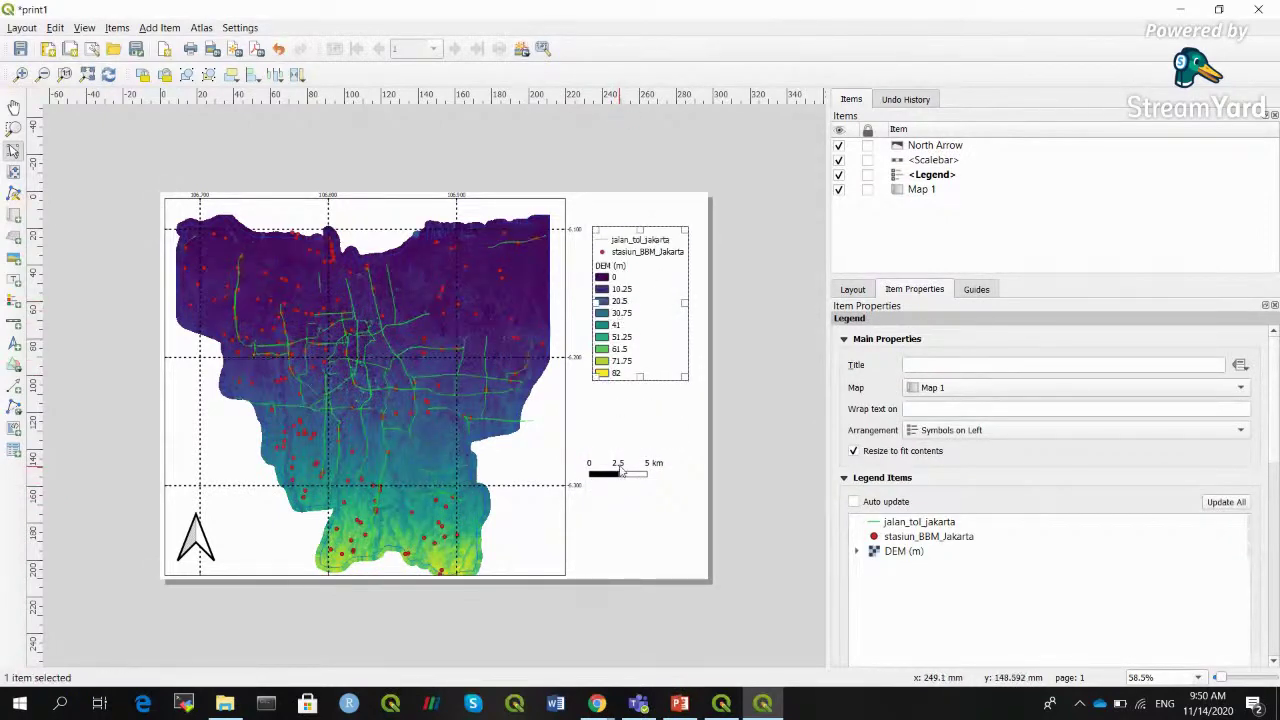
pyautogui.moveTo(618, 464); pyautogui.dragTo(627, 404)
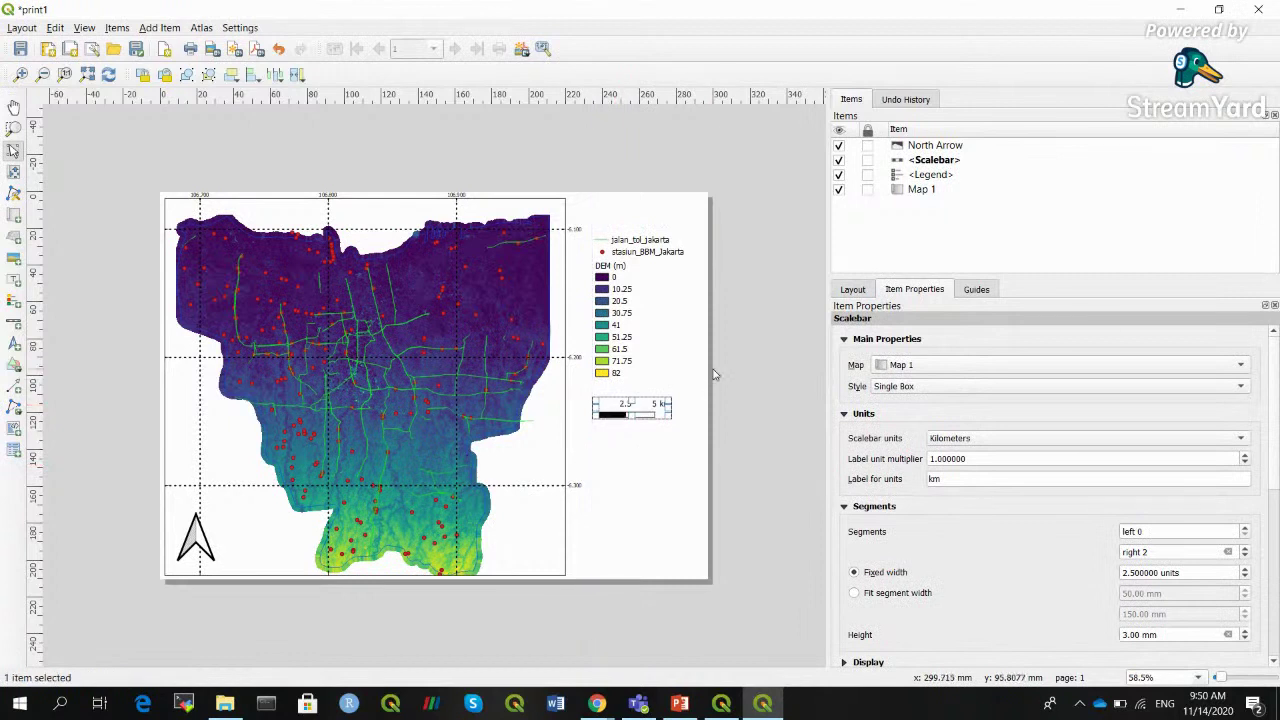
pyautogui.click(716, 375)
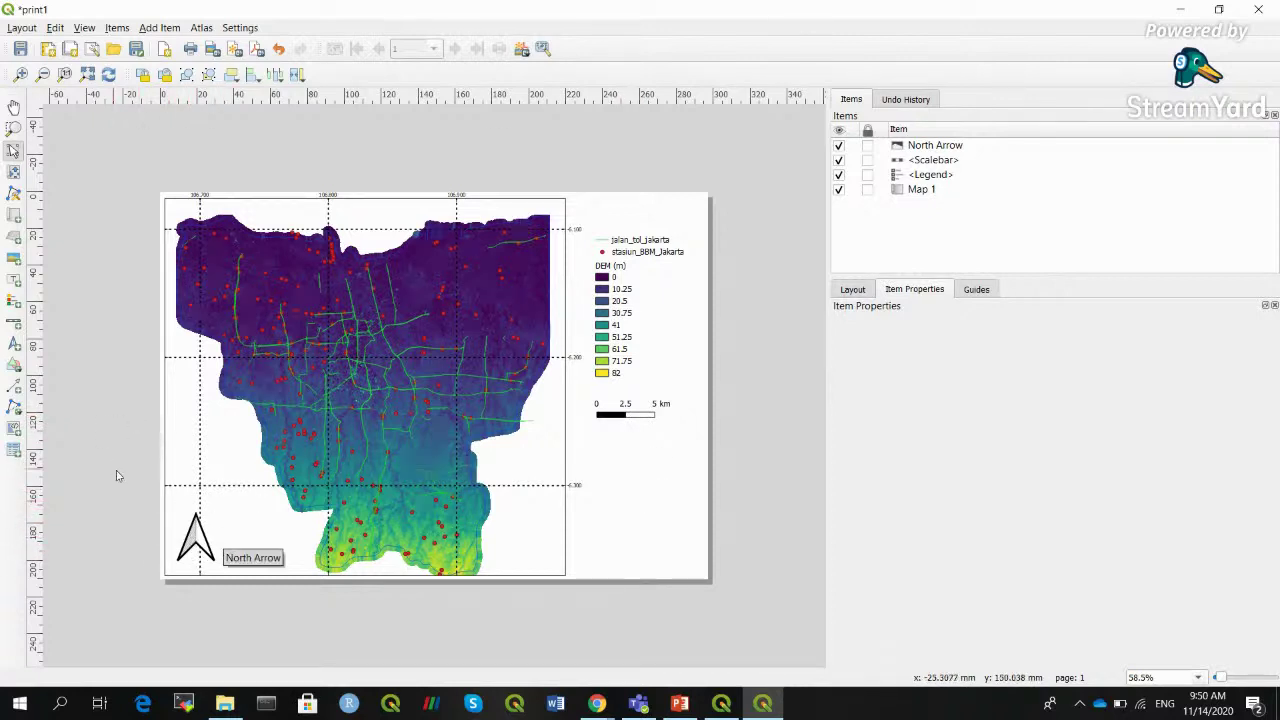
# Add an overview to Map 1 and nudge the map slightly upward on the page
pyautogui.click(385, 208)
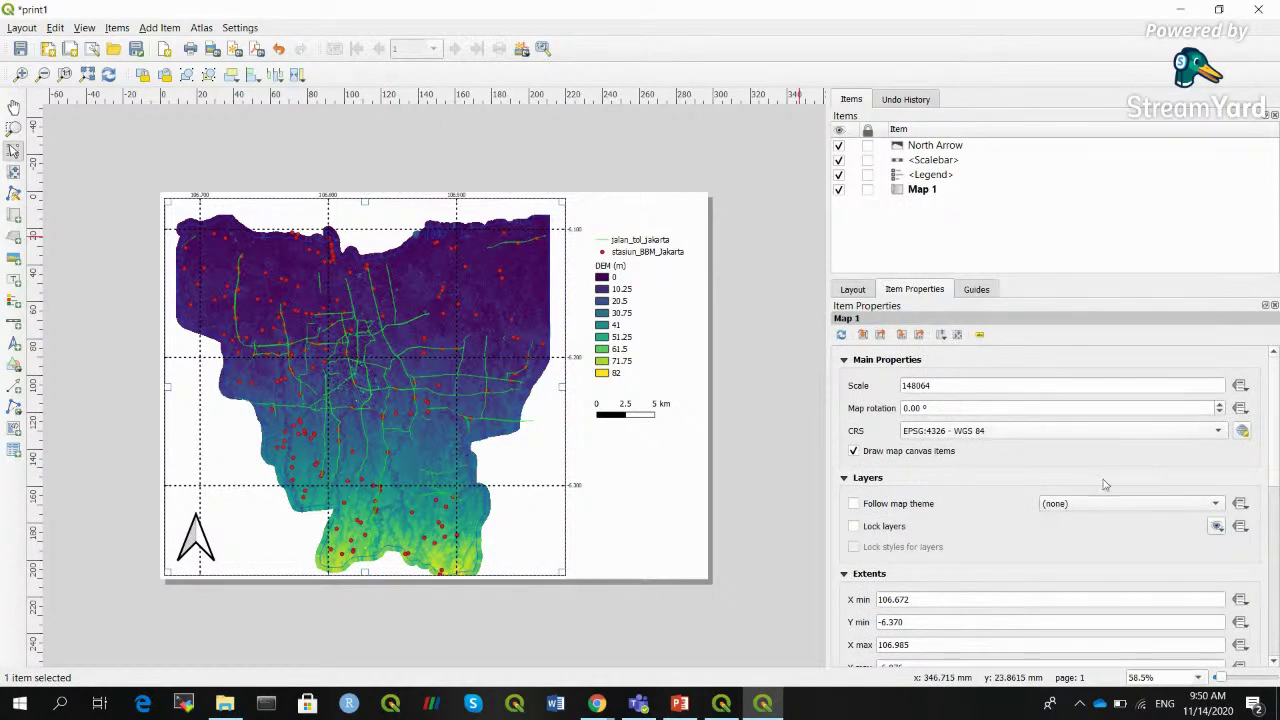
pyautogui.click(843, 360)
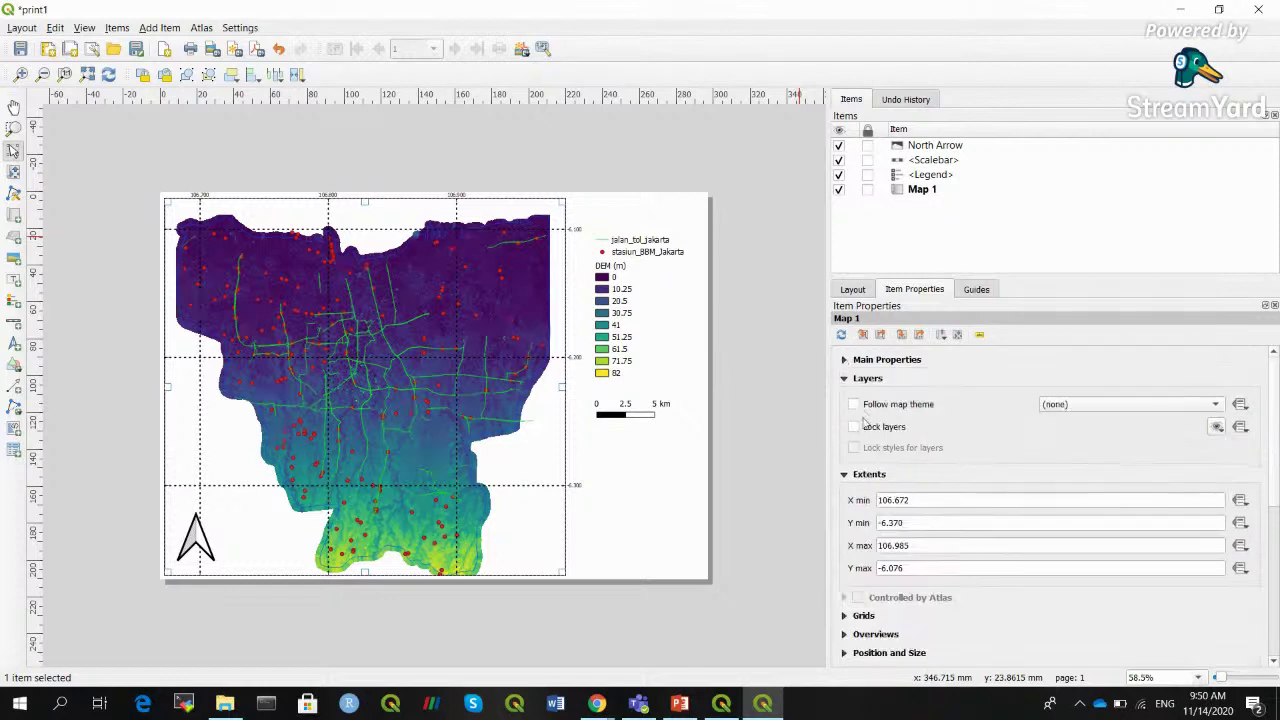
pyautogui.click(843, 378)
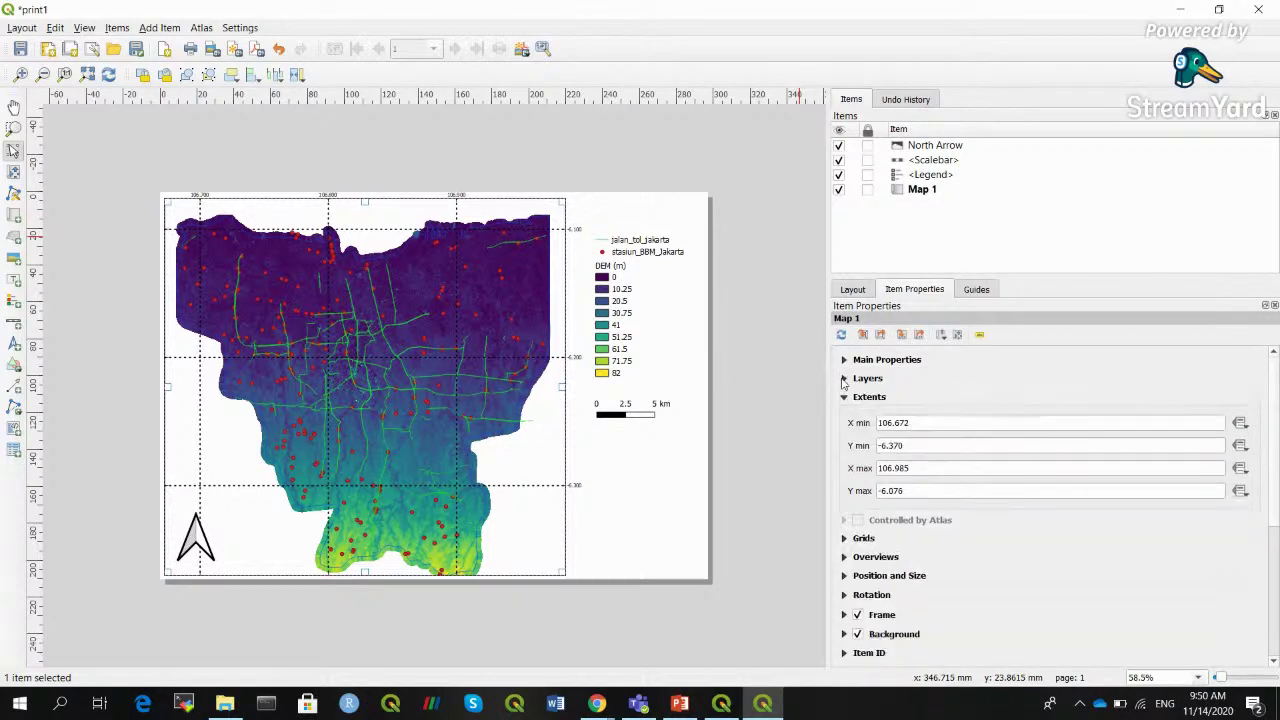
pyautogui.click(843, 557)
pyautogui.click(897, 393)
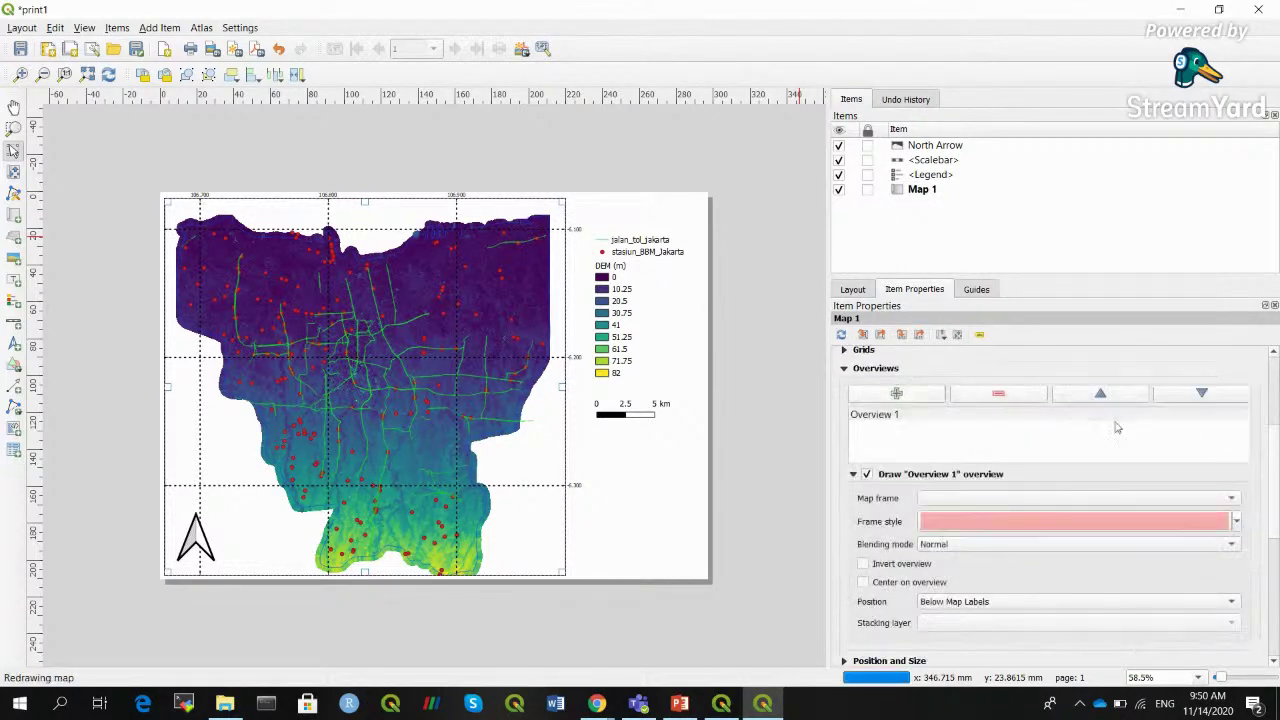
pyautogui.click(889, 416)
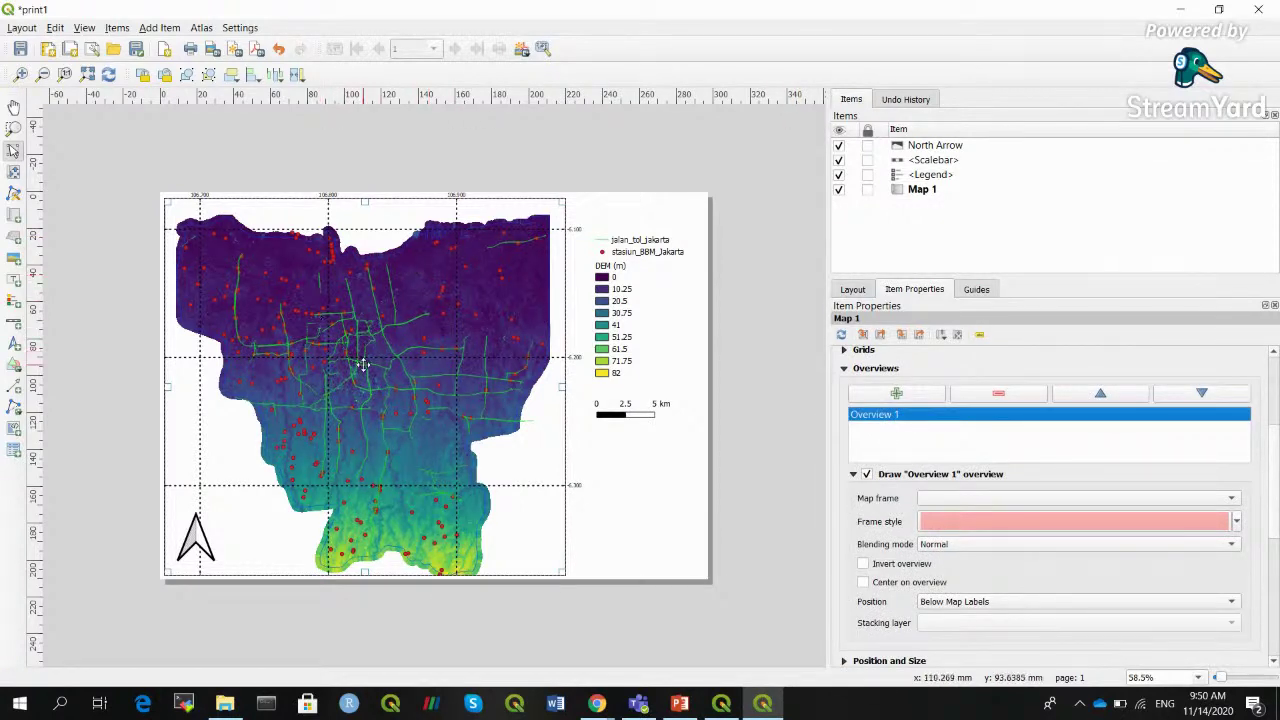
pyautogui.moveTo(306, 312)
pyautogui.mouseDown()
pyautogui.moveTo(330, 334)
pyautogui.moveTo(306, 308)
pyautogui.mouseUp()
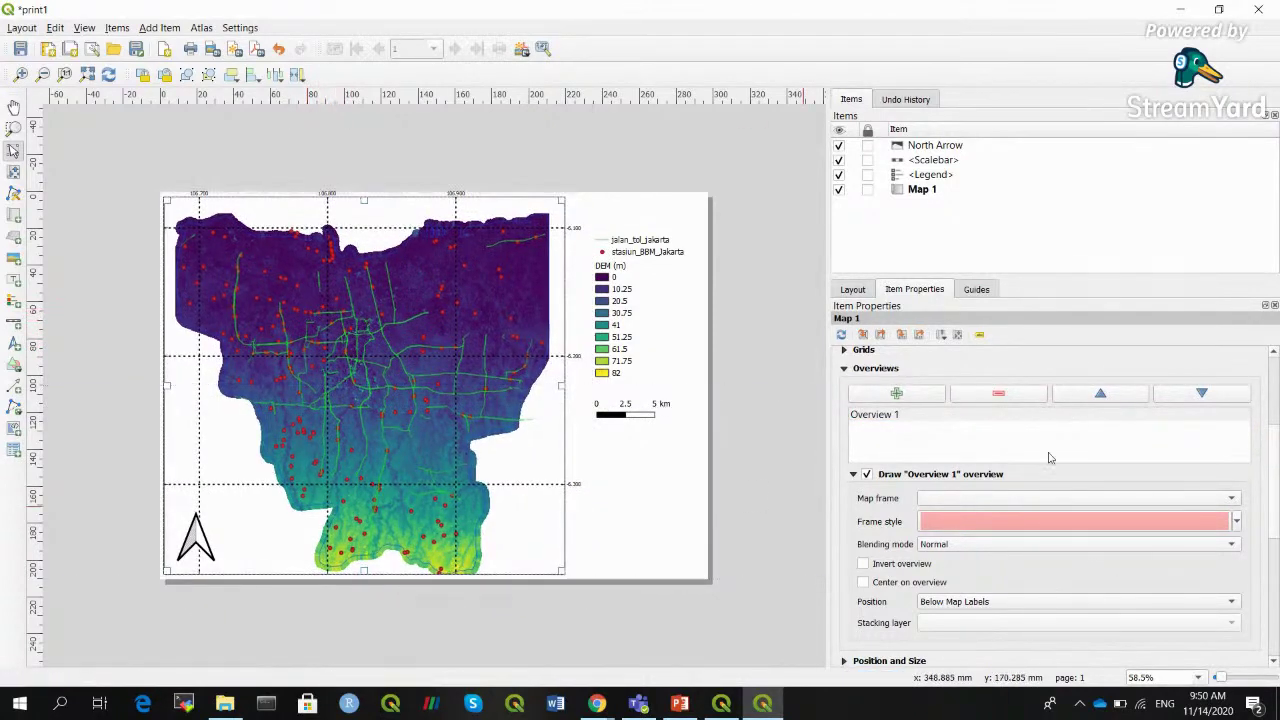
# Set the Overview 1 frame style to the black hatch fill with lines rising to the right
pyautogui.click(910, 416)
pyautogui.moveTo(1273, 446); pyautogui.dragTo(1276, 456)
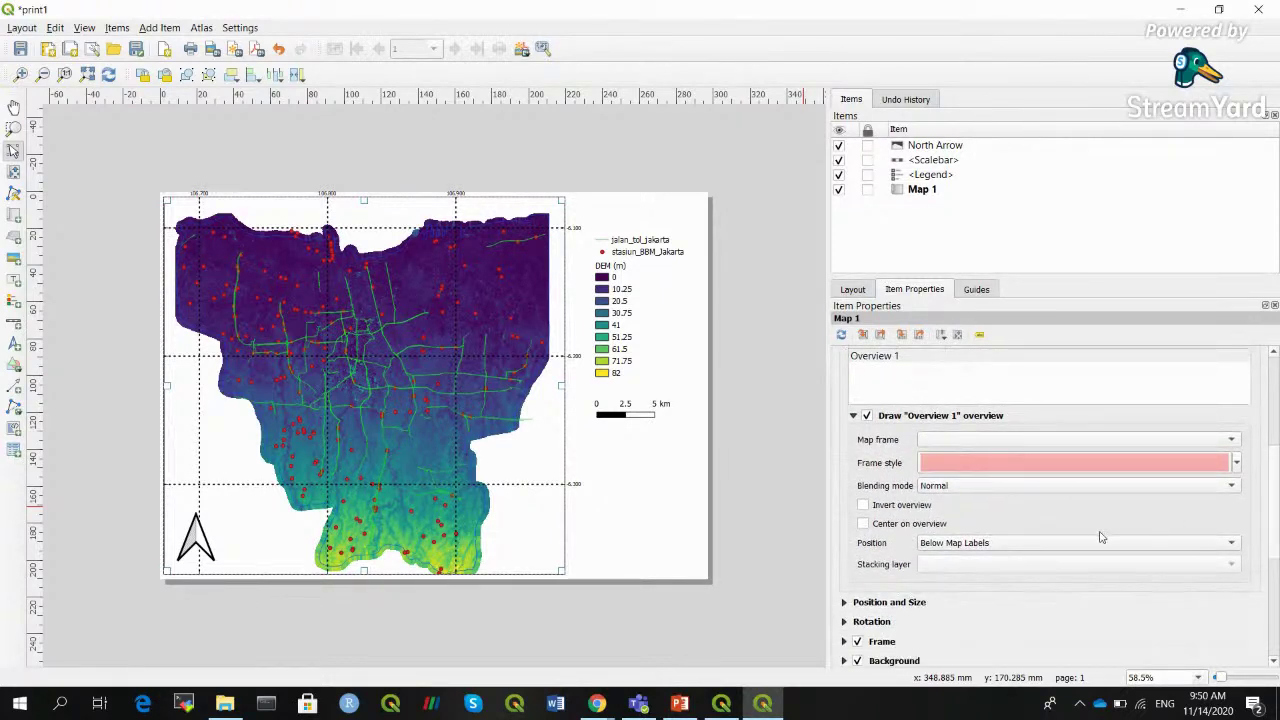
pyautogui.click(1045, 463)
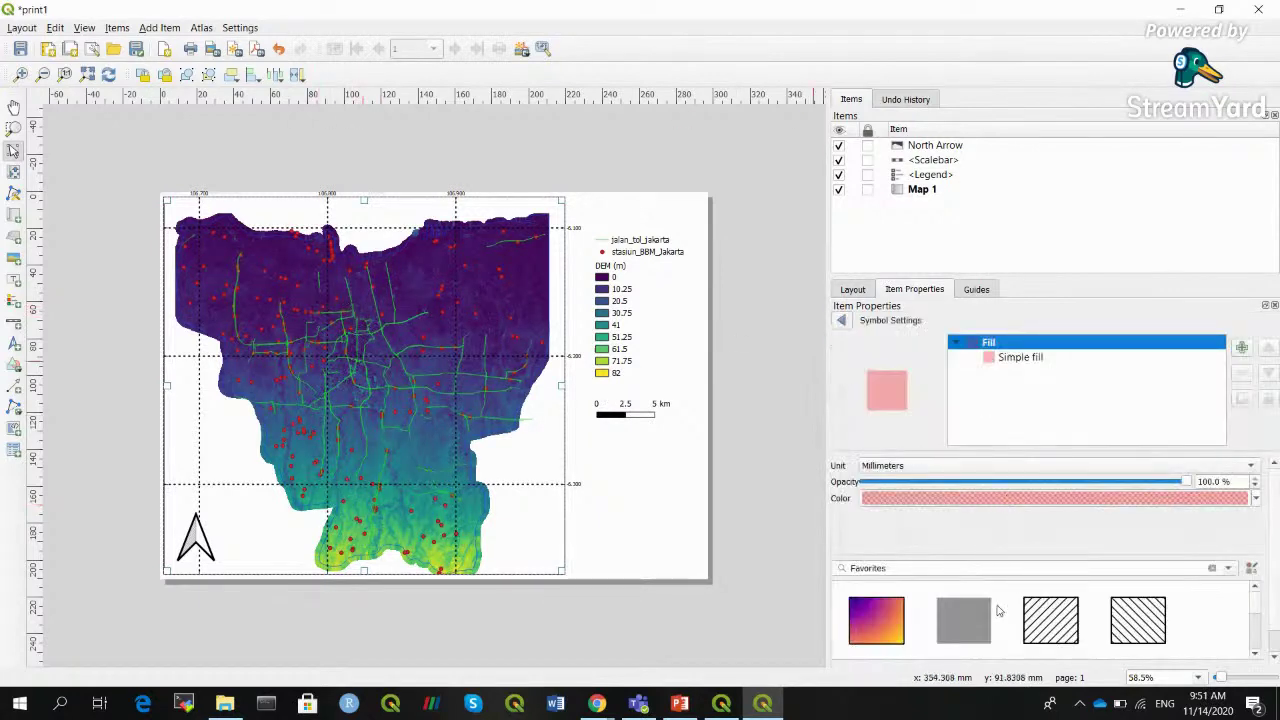
pyautogui.click(1051, 621)
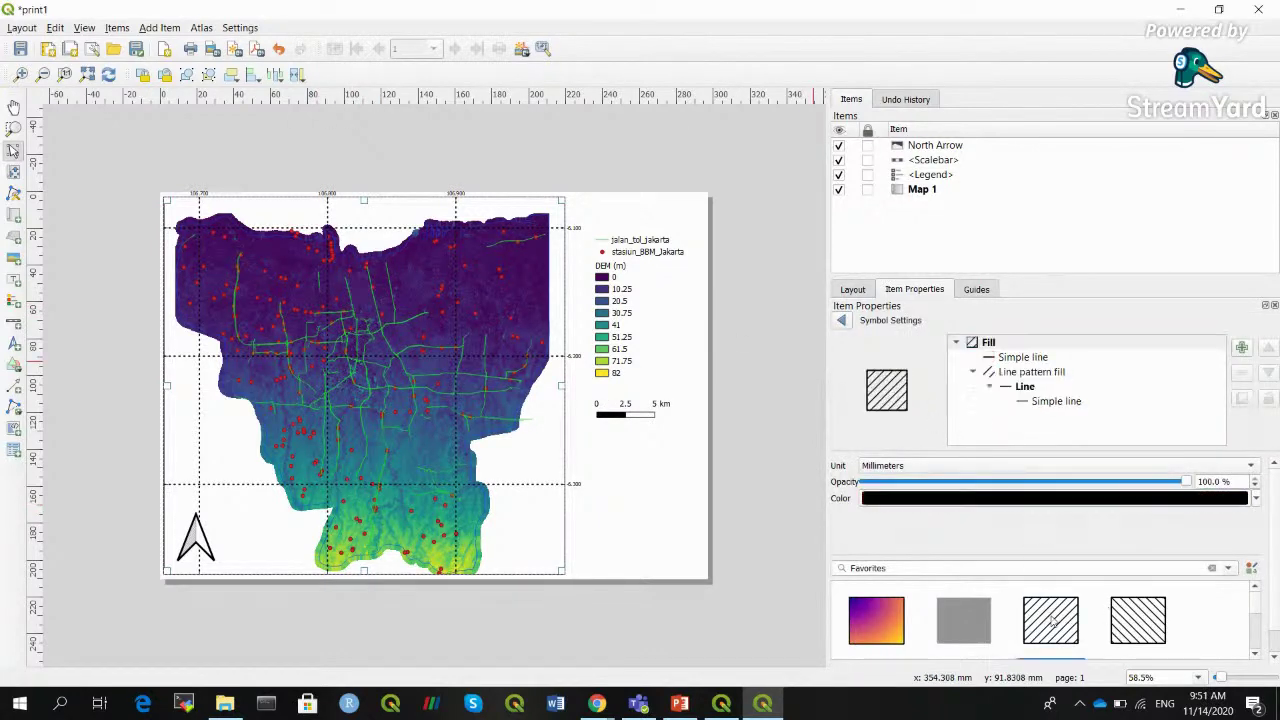
pyautogui.click(842, 320)
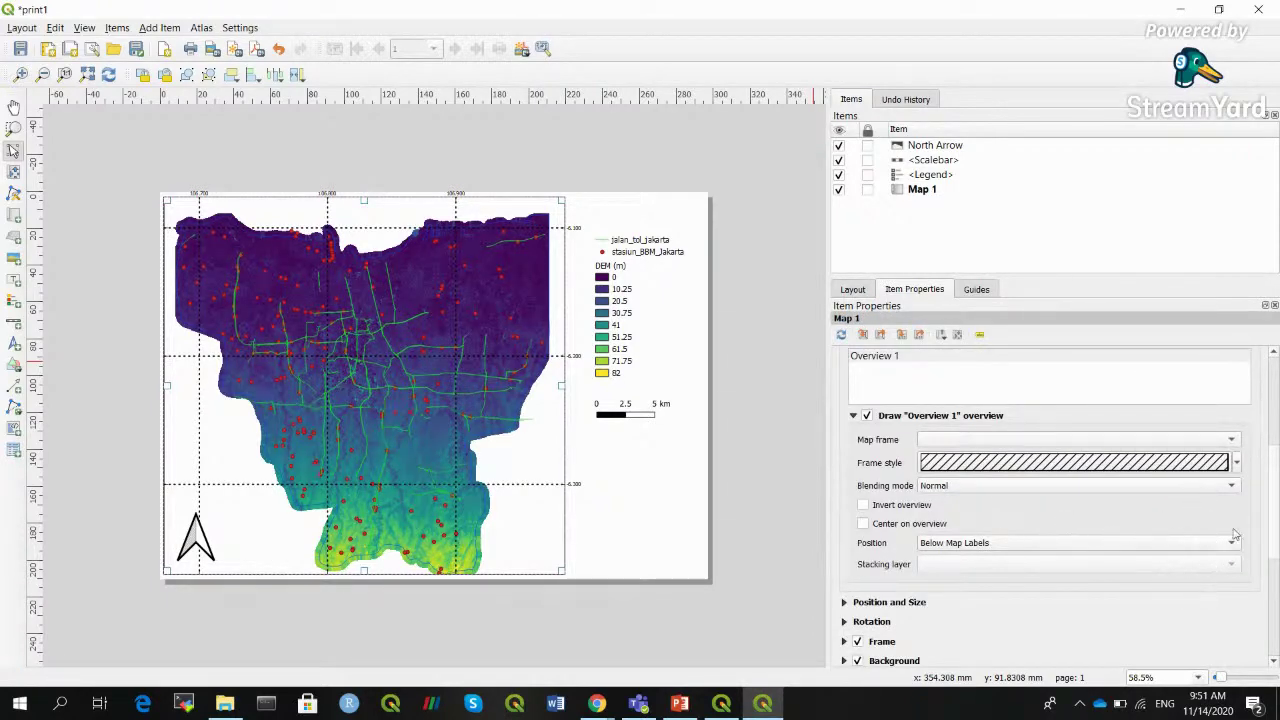
pyautogui.moveTo(1277, 462); pyautogui.dragTo(1278, 436)
pyautogui.click(981, 490)
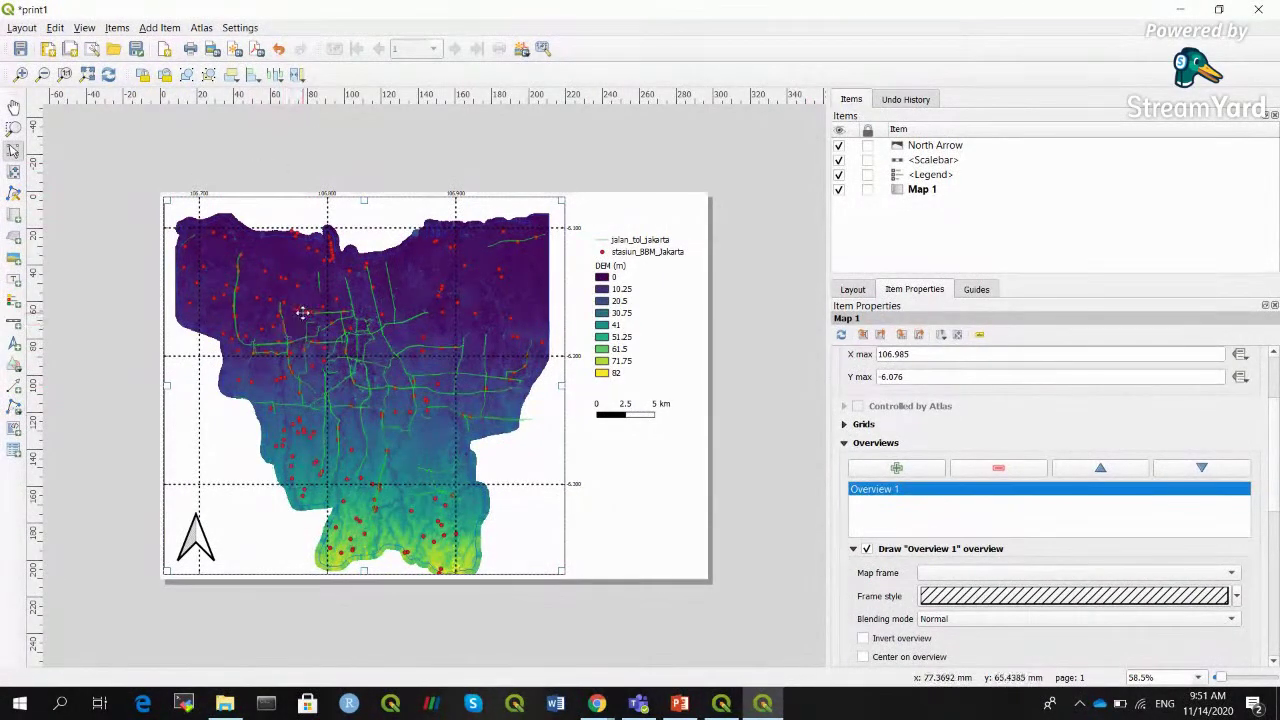
# Center Map 1 on Overview 1 and set the overview's position to Below Map
pyautogui.click(484, 391)
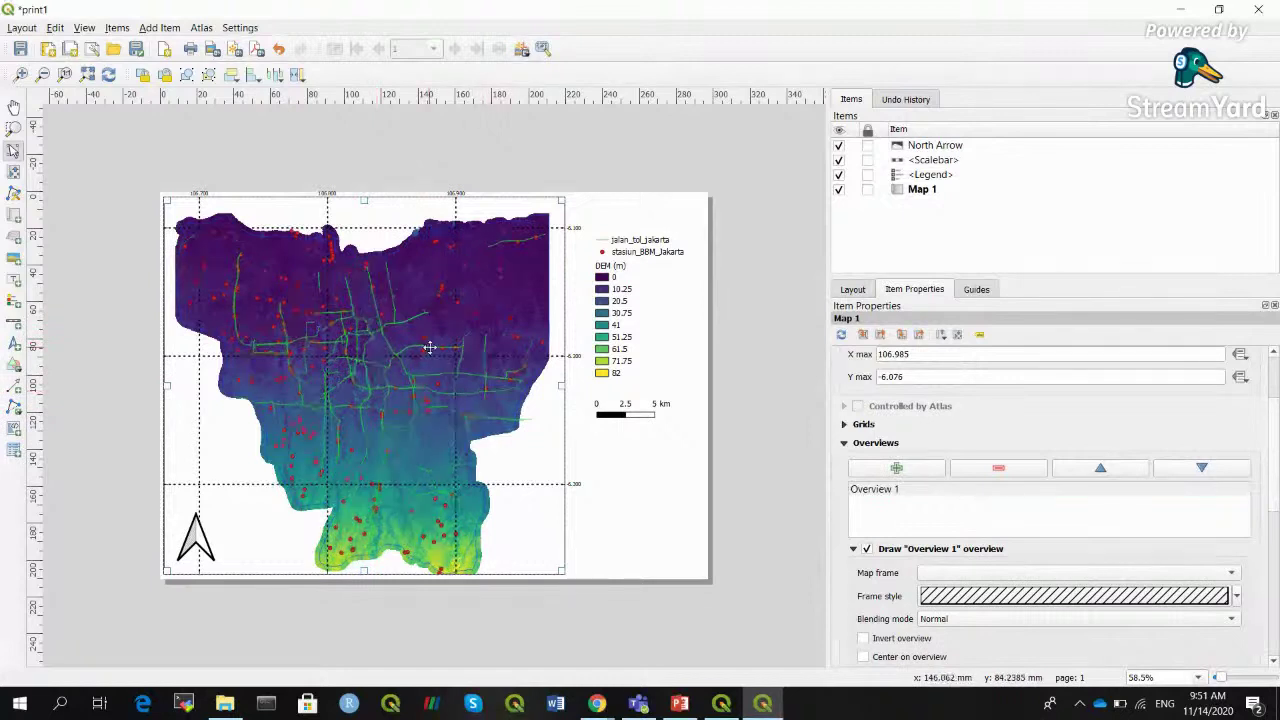
pyautogui.moveTo(1270, 495); pyautogui.dragTo(1277, 568)
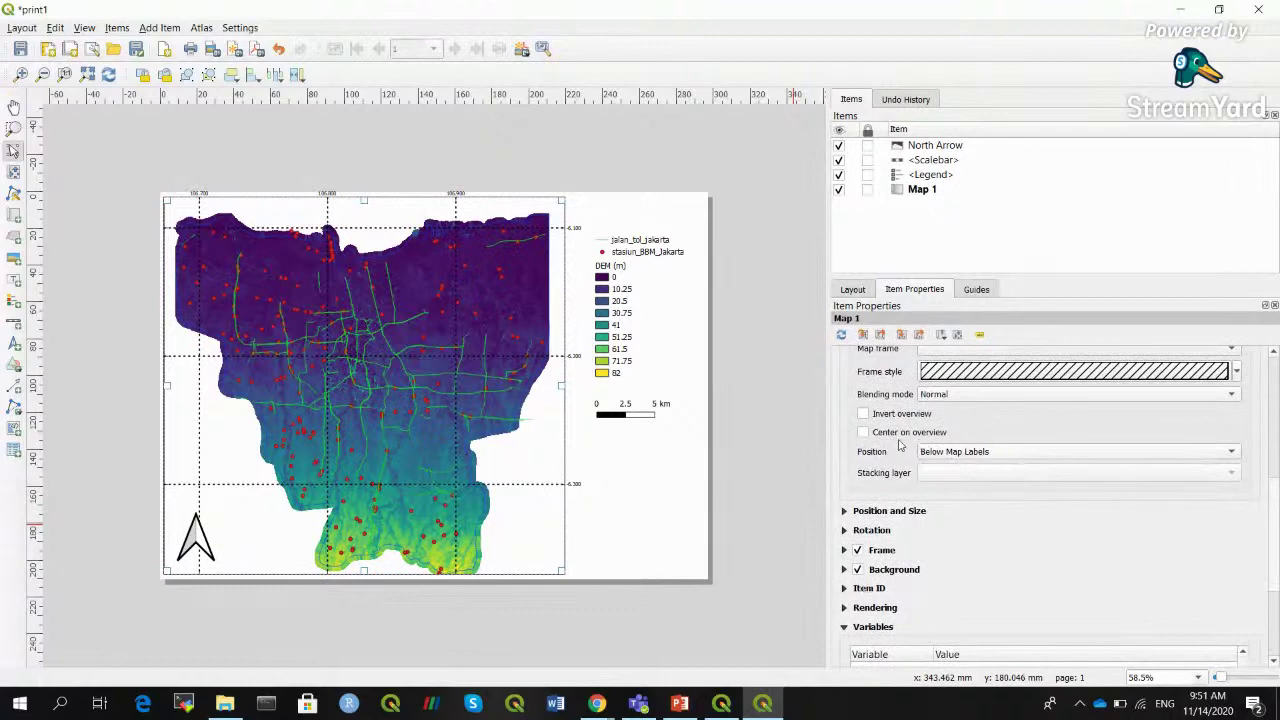
pyautogui.click(976, 456)
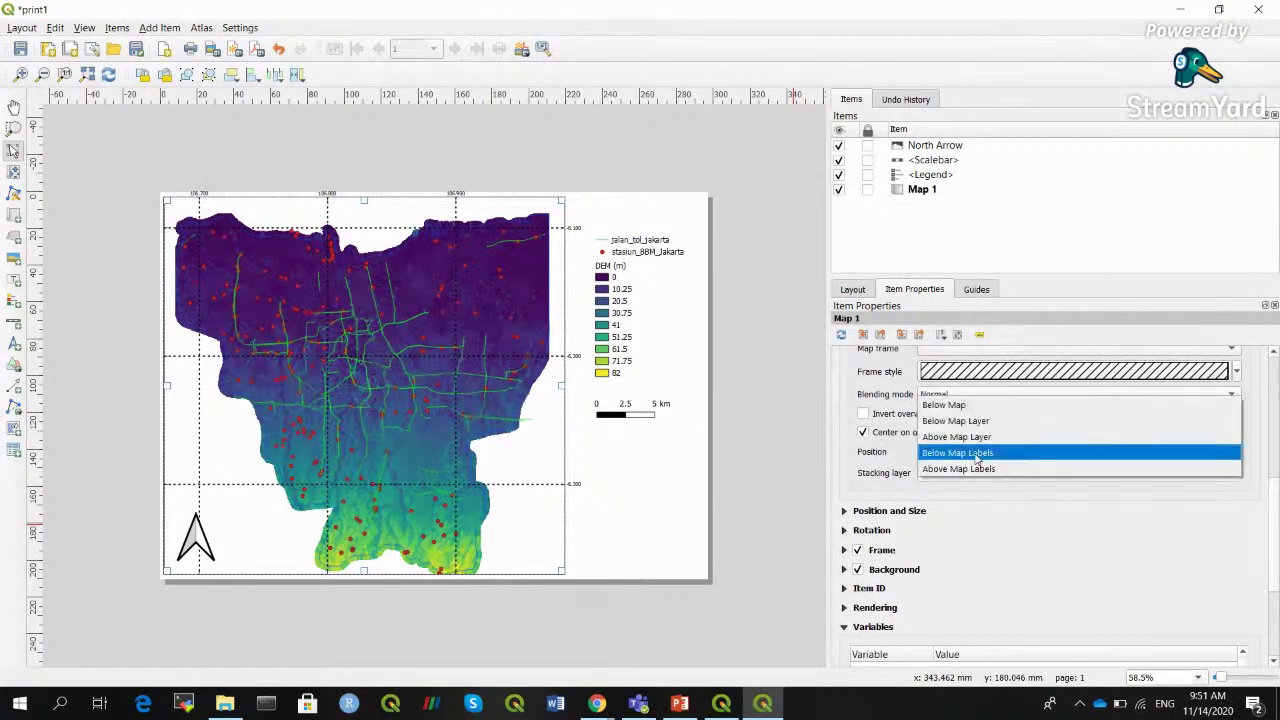
pyautogui.click(987, 407)
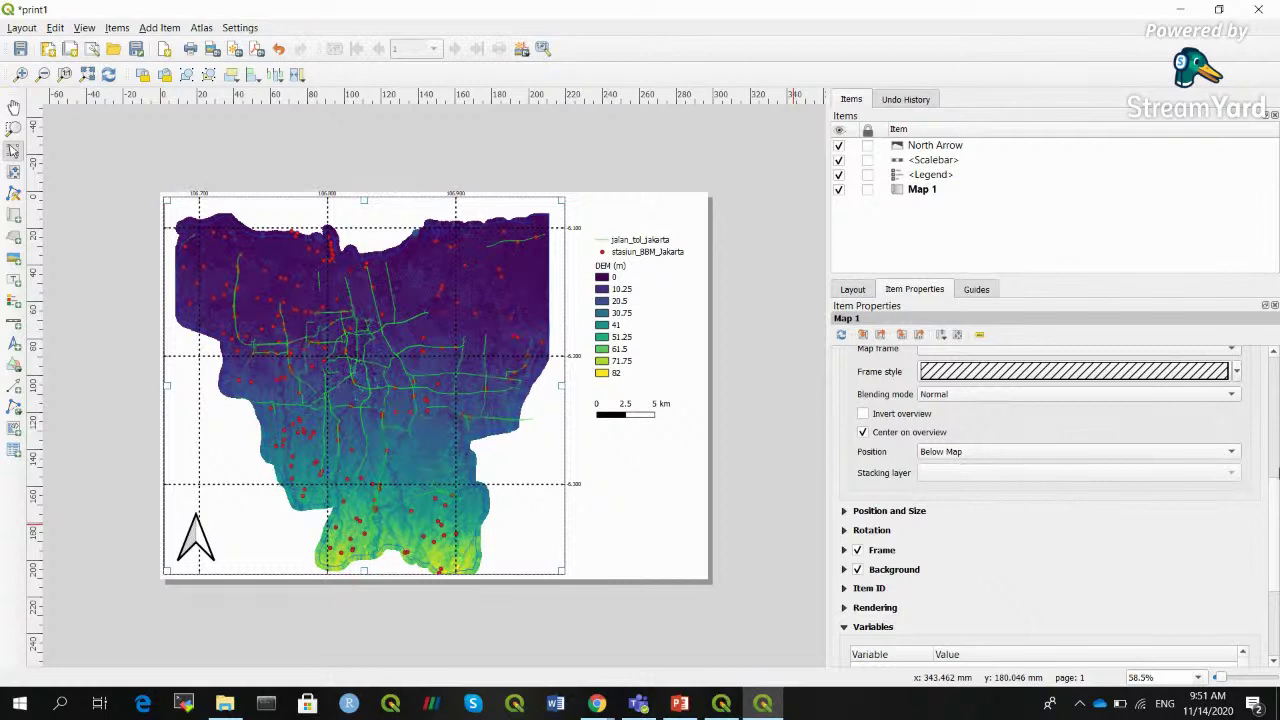
pyautogui.click(1273, 354)
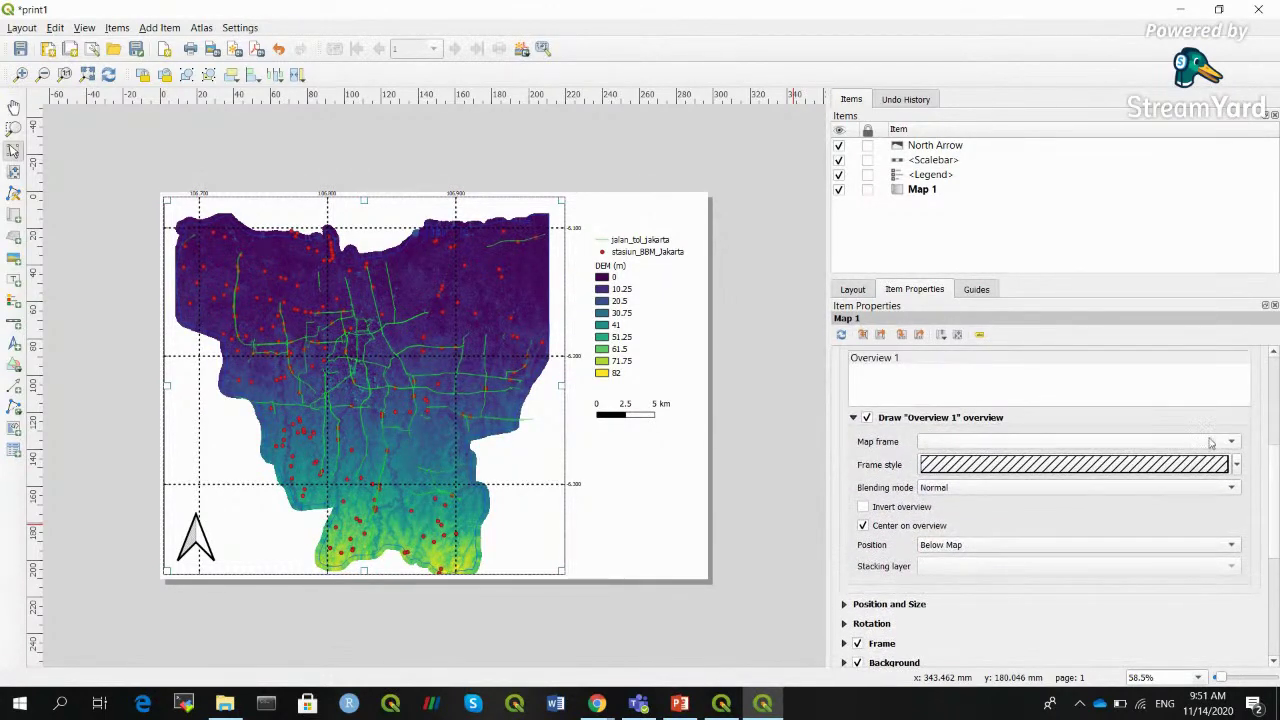
# Match Map 1's extent to the main canvas extent and nudge the map slightly to the right on the page
pyautogui.click(950, 358)
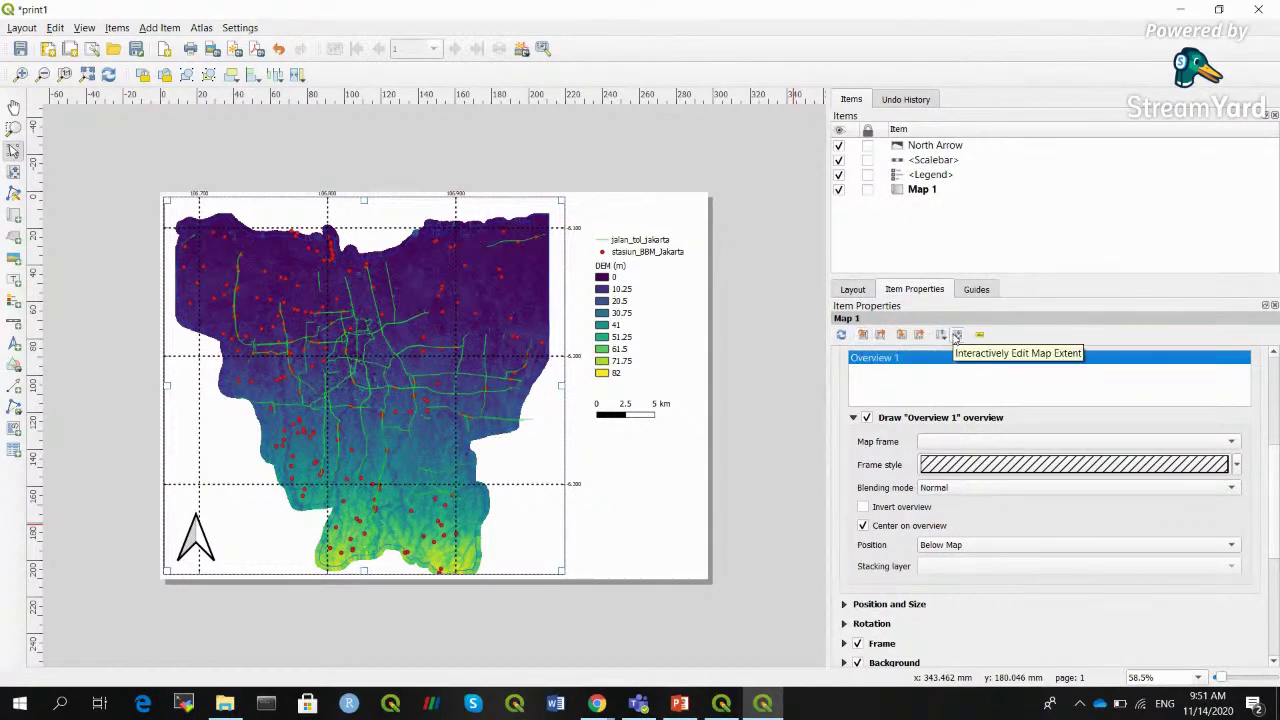
pyautogui.click(862, 336)
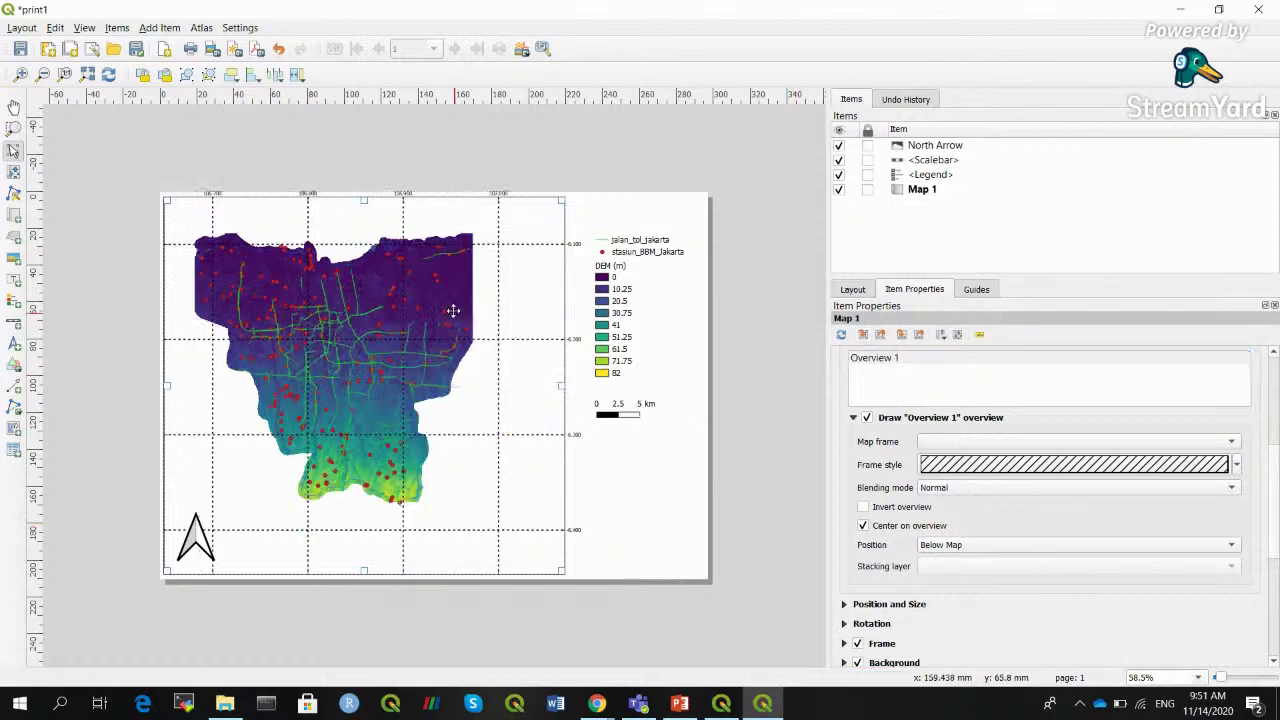
pyautogui.moveTo(433, 288)
pyautogui.mouseDown()
pyautogui.moveTo(477, 309)
pyautogui.moveTo(445, 290)
pyautogui.mouseUp()
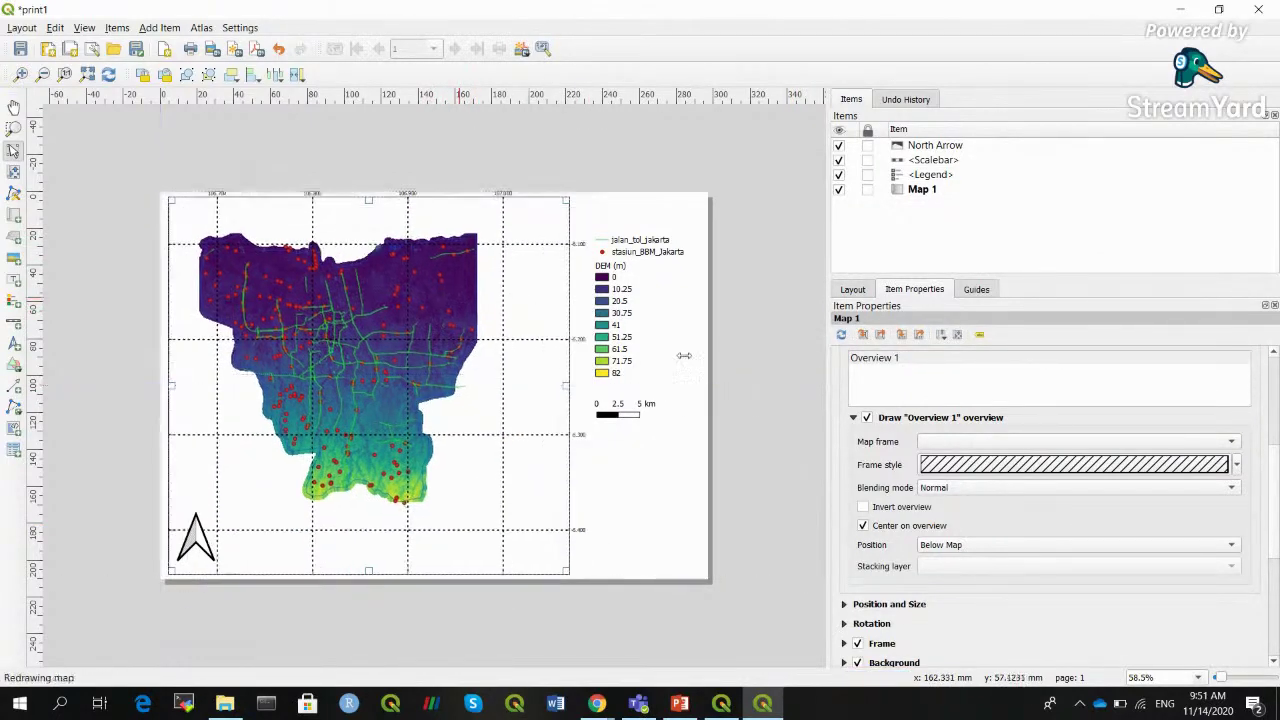
pyautogui.click(854, 417)
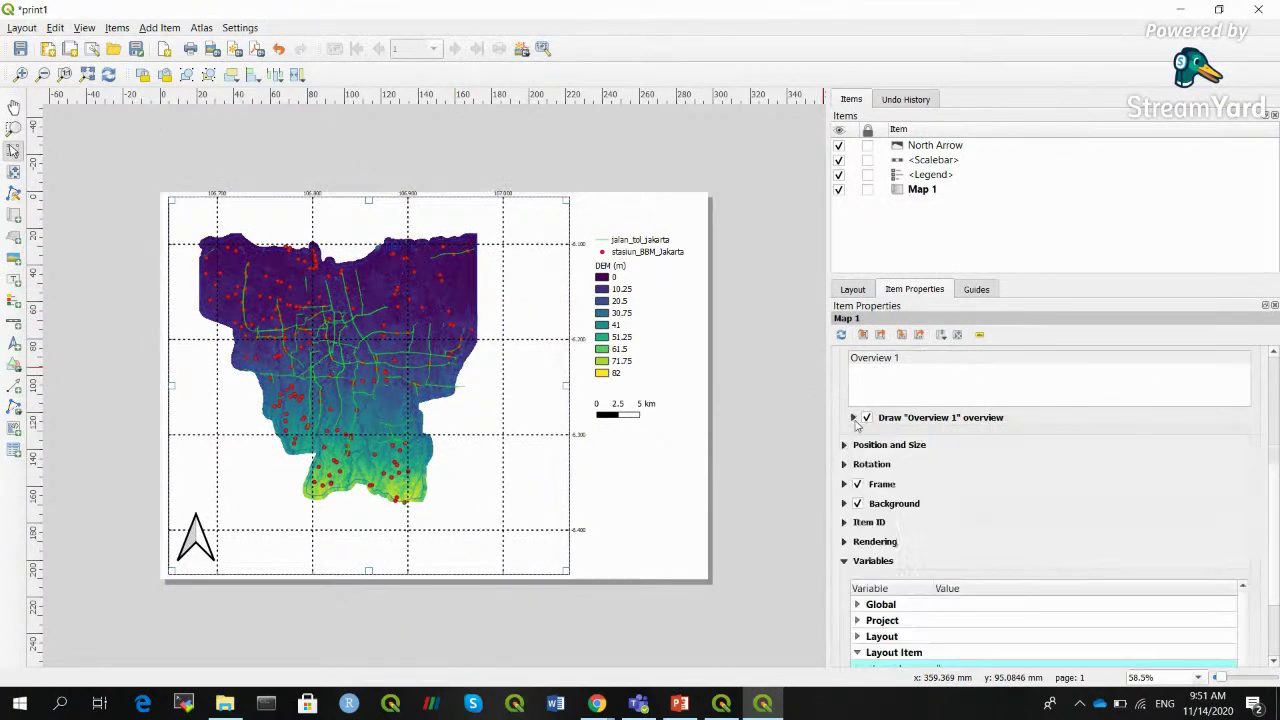
pyautogui.click(875, 360)
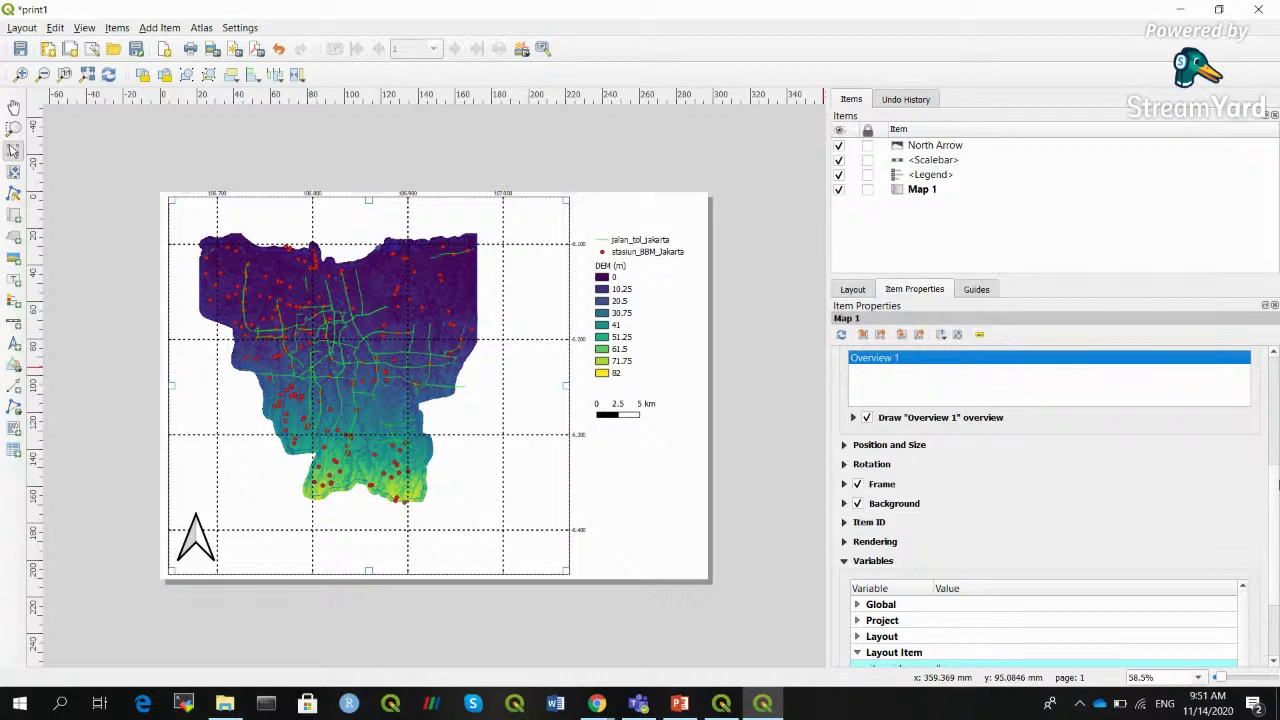
pyautogui.scroll(3, 1275, 485)
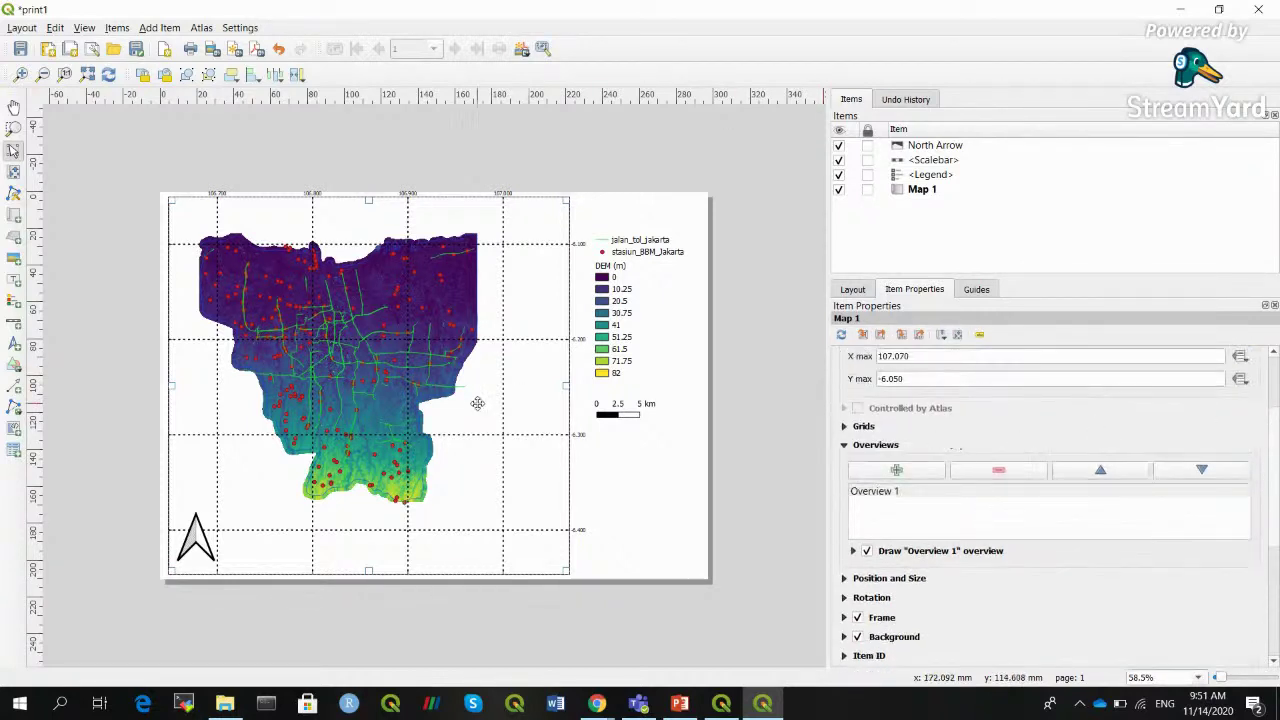
# Draw a small second map in the blank area below the scale bar and nudge it slightly toward the main map
pyautogui.click(15, 218)
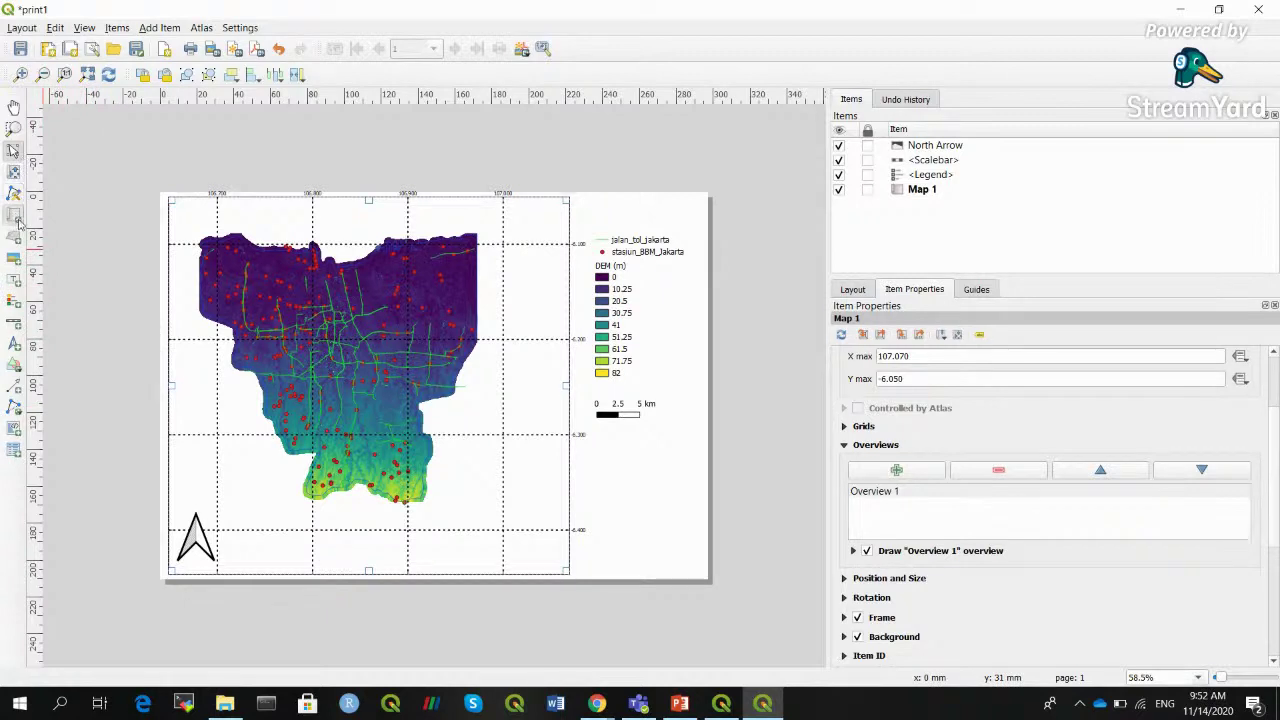
pyautogui.moveTo(593, 449); pyautogui.dragTo(702, 574)
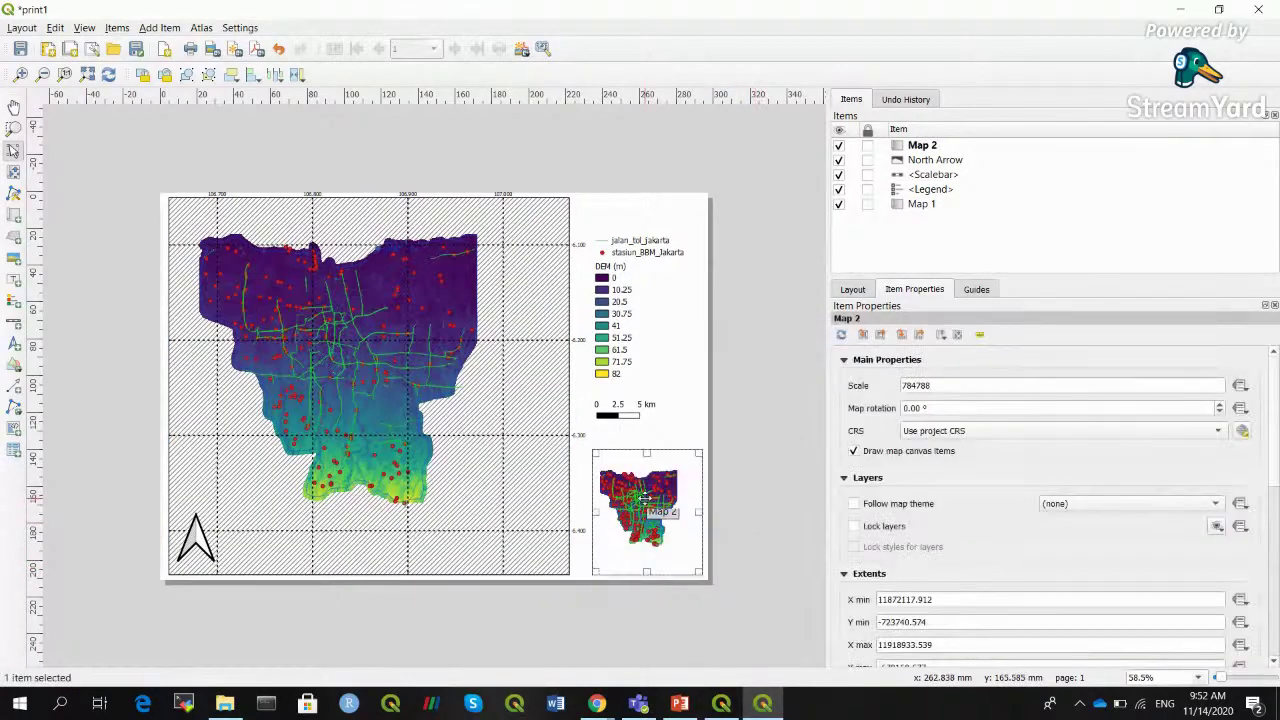
pyautogui.moveTo(645, 500); pyautogui.dragTo(637, 497)
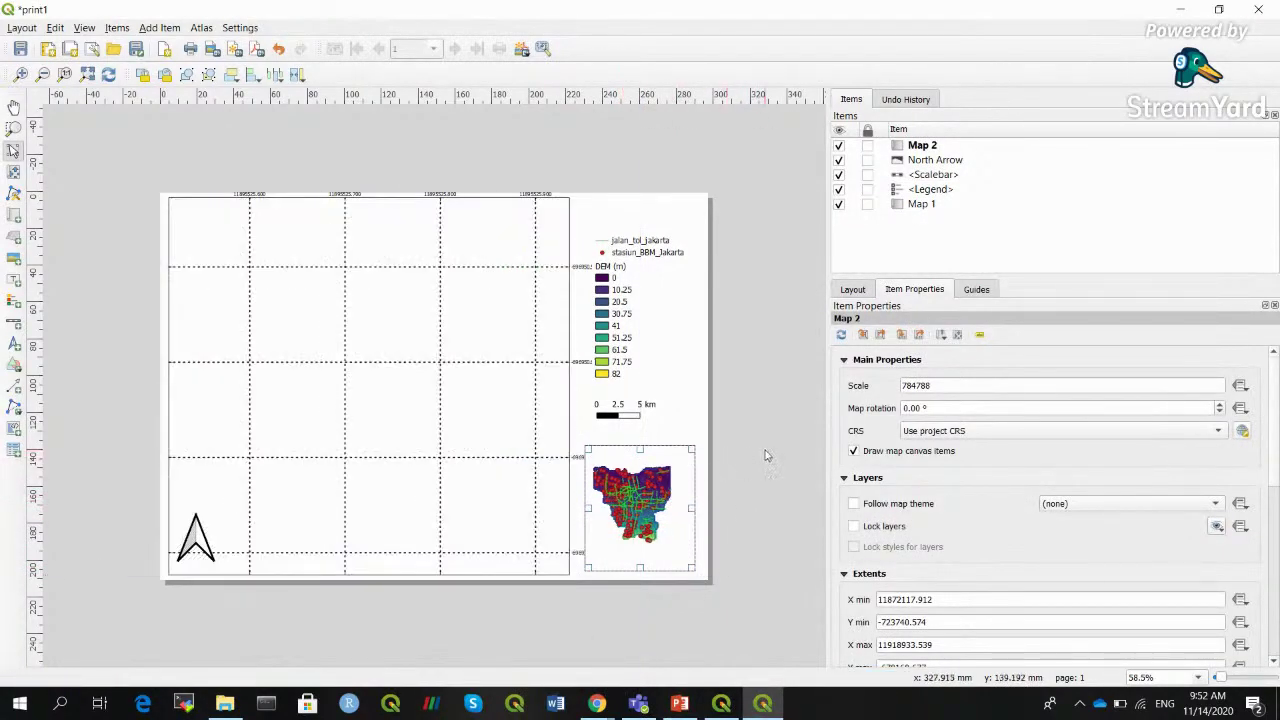
# Shift the small second map toward the page's lower-right corner and delete it from the layout
pyautogui.click(764, 456)
pyautogui.click(346, 375)
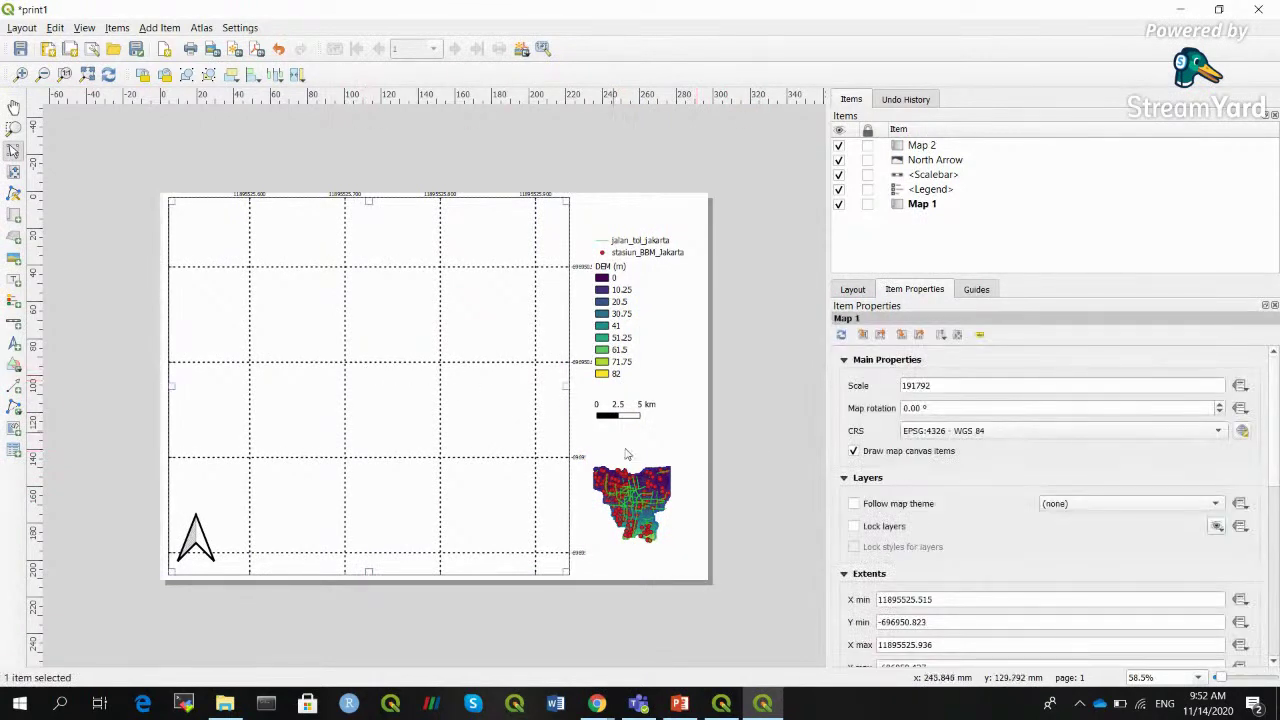
pyautogui.click(614, 484)
pyautogui.click(380, 378)
pyautogui.click(620, 515)
pyautogui.moveTo(620, 513); pyautogui.dragTo(613, 511)
pyautogui.moveTo(469, 440); pyautogui.dragTo(673, 516)
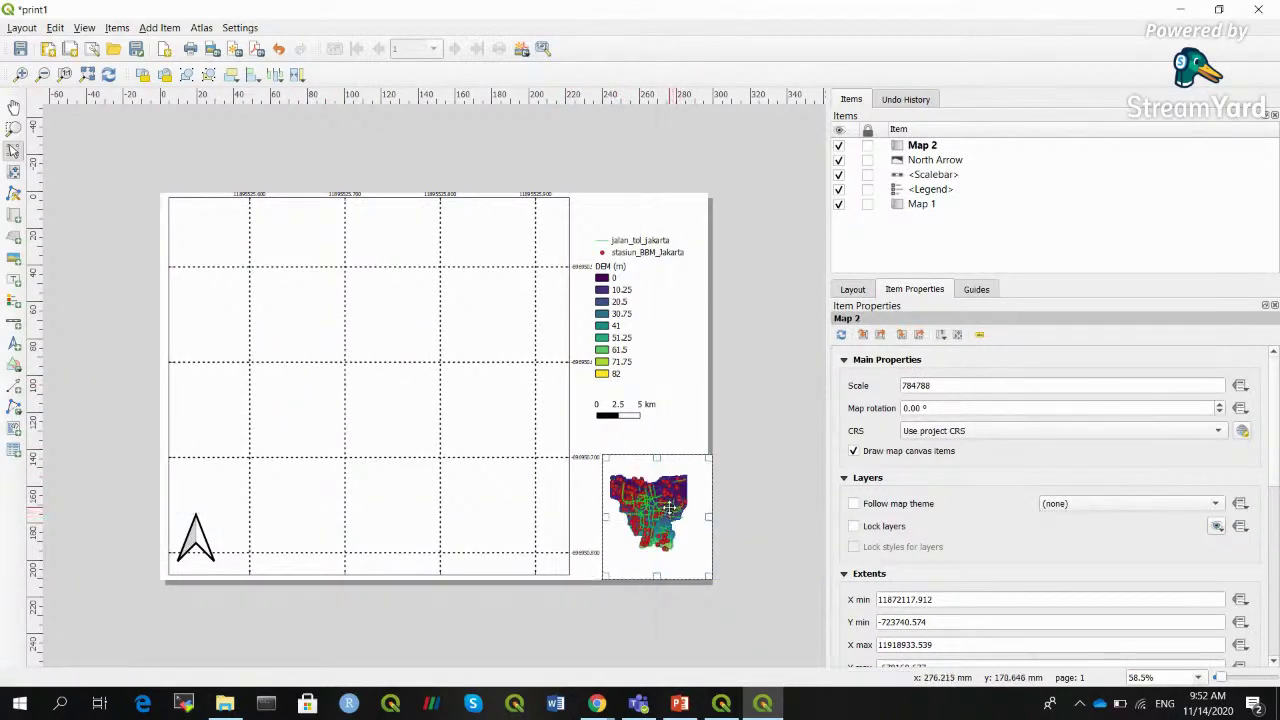
pyautogui.press('Delete')
# Try to bring the terrain back into view by moving Map 1's content, and delete Map 1 from the layout
pyautogui.click(372, 410)
pyautogui.click(494, 340)
pyautogui.click(984, 385)
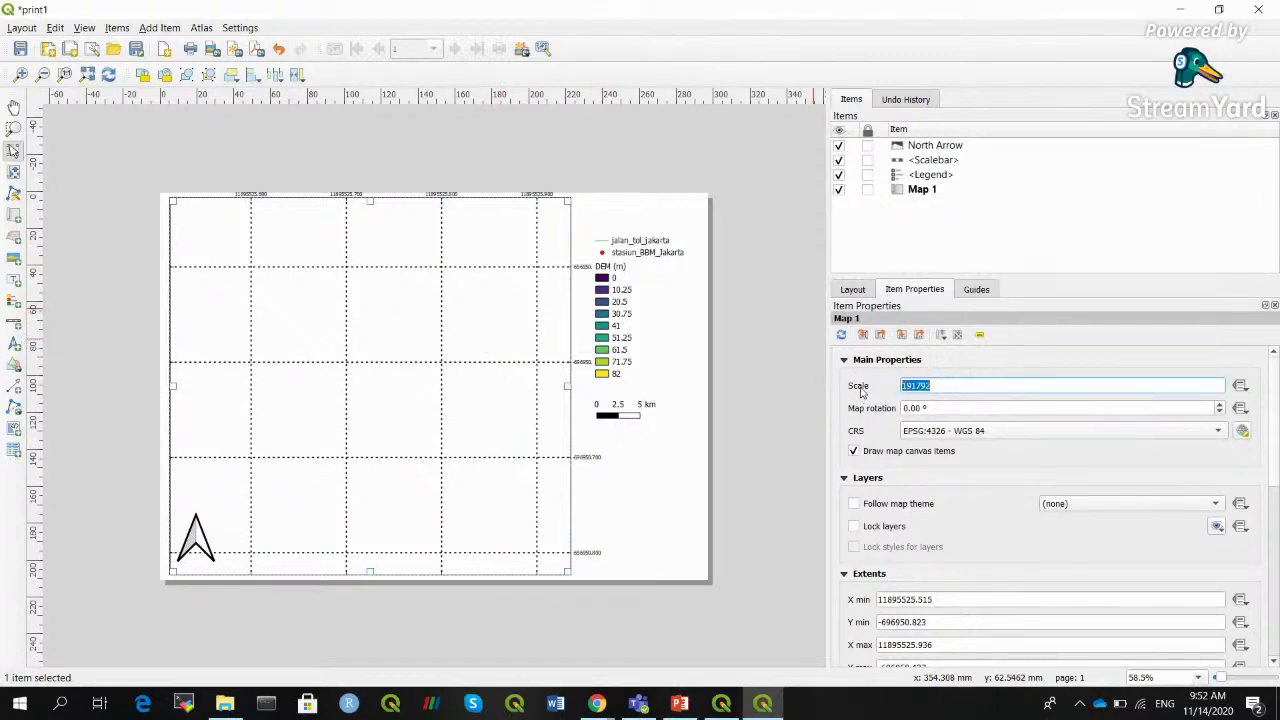
pyautogui.moveTo(935, 385); pyautogui.dragTo(873, 386)
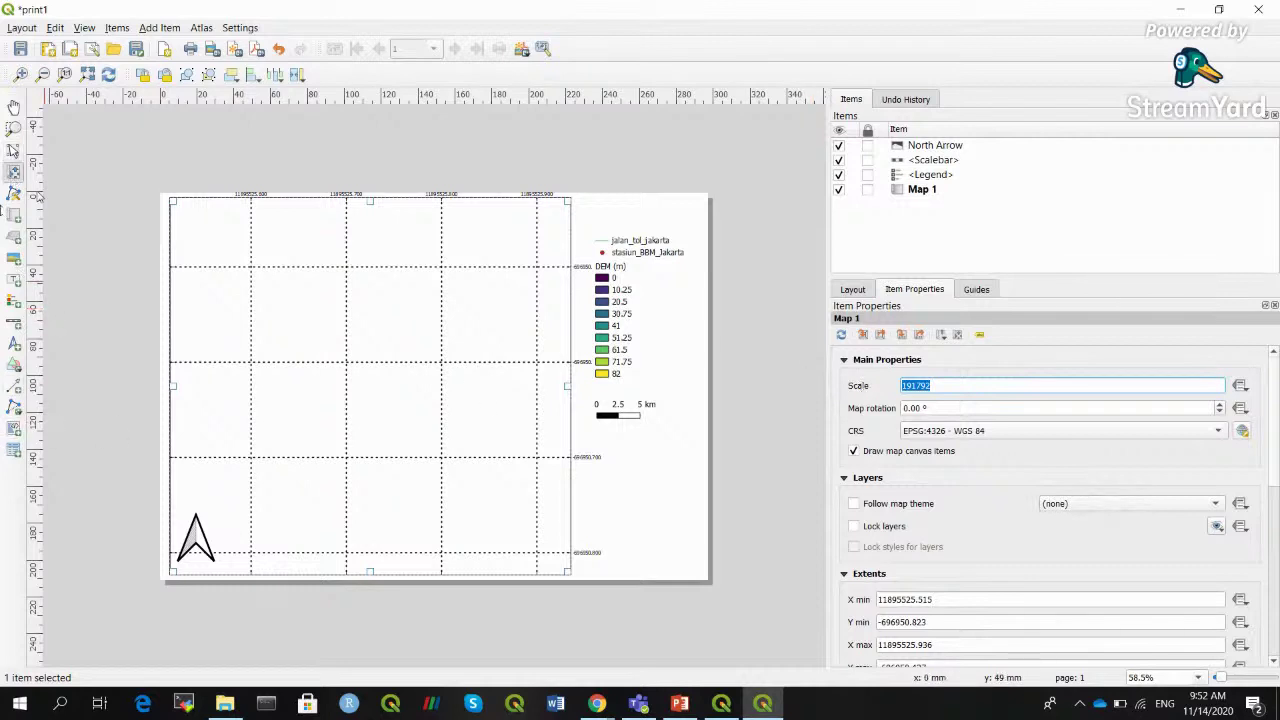
pyautogui.click(14, 172)
pyautogui.moveTo(398, 413); pyautogui.dragTo(385, 413)
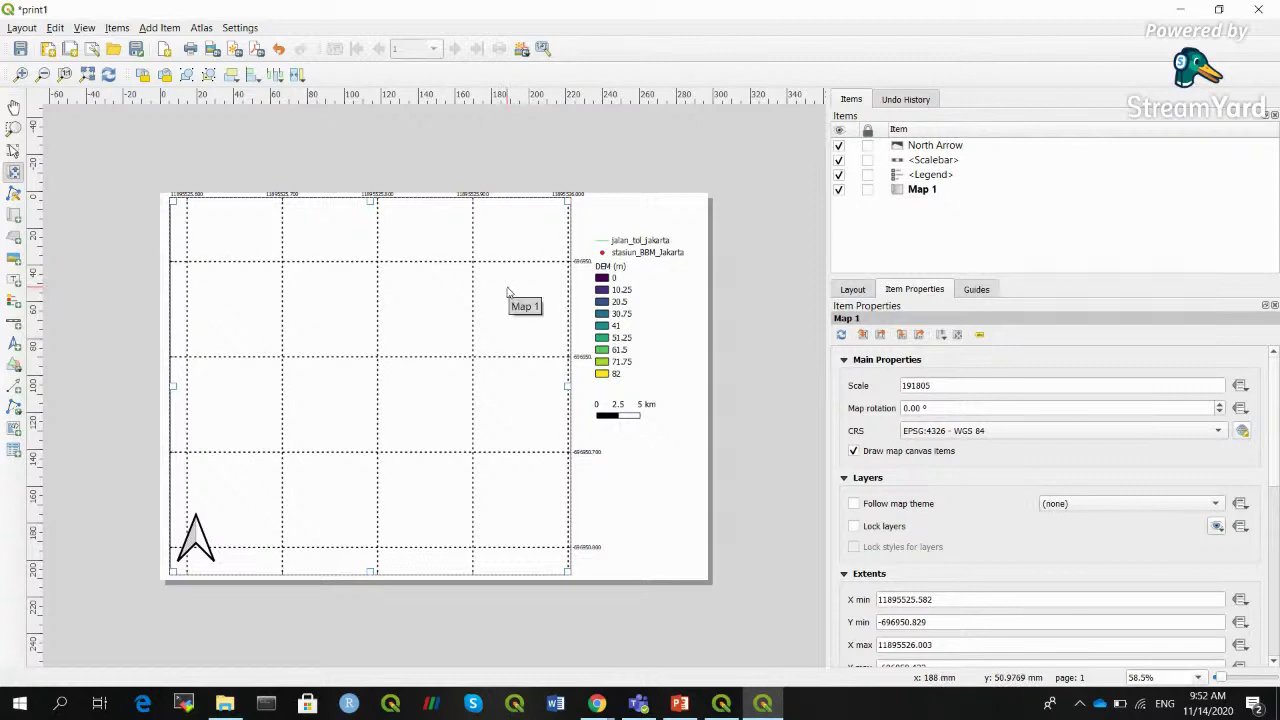
pyautogui.press('Delete')
# Draw a new main map beside the legend and move the north arrow to the blank area below the scale bar
pyautogui.click(14, 215)
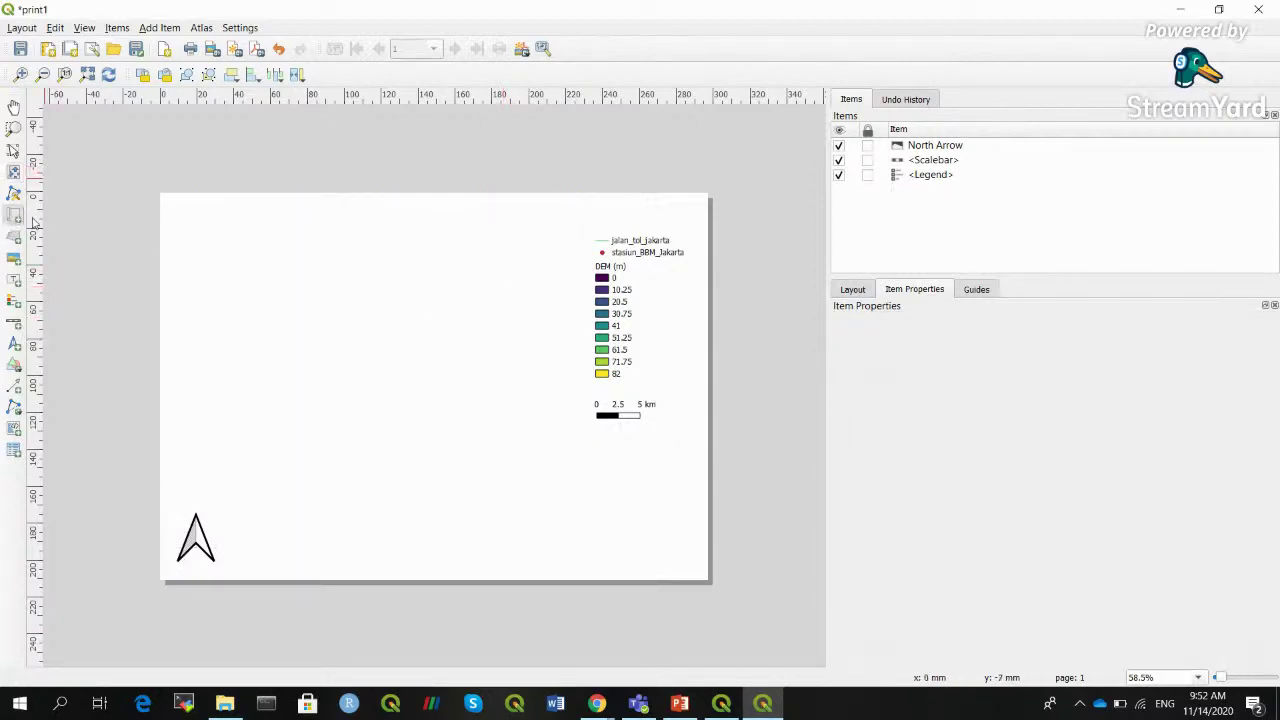
pyautogui.moveTo(170, 204); pyautogui.dragTo(578, 572)
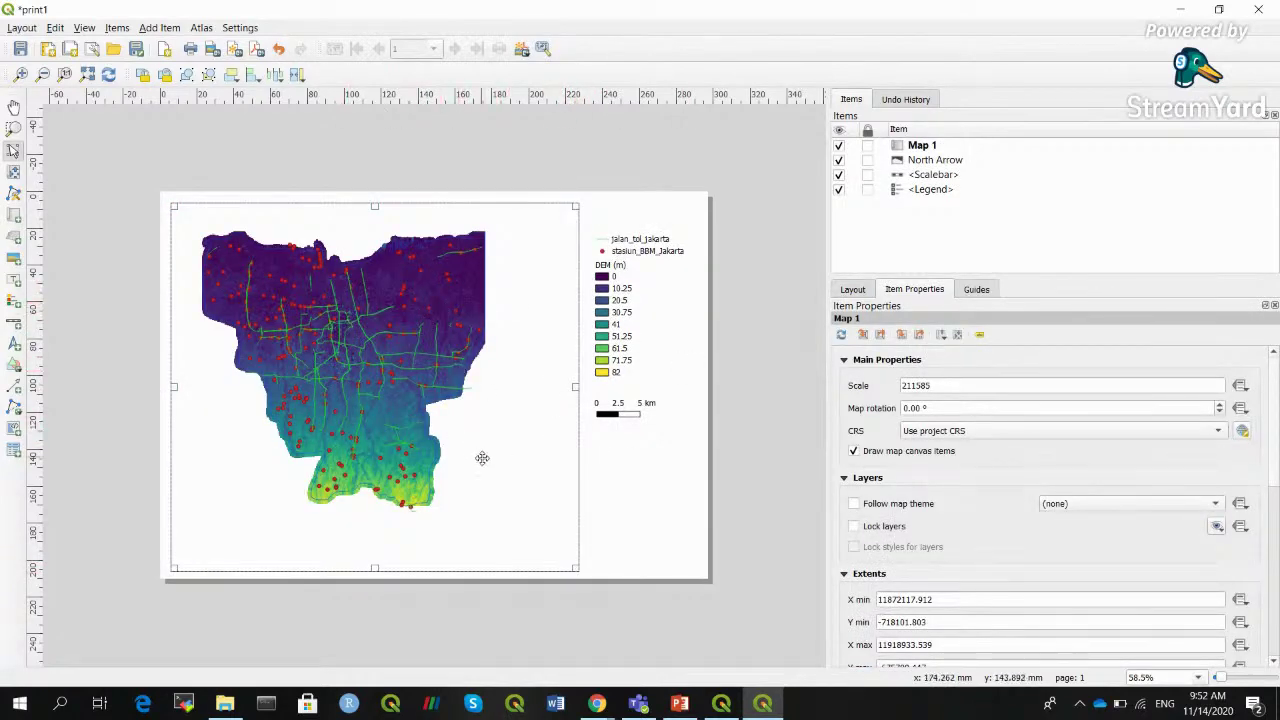
pyautogui.moveTo(300, 462); pyautogui.dragTo(302, 394)
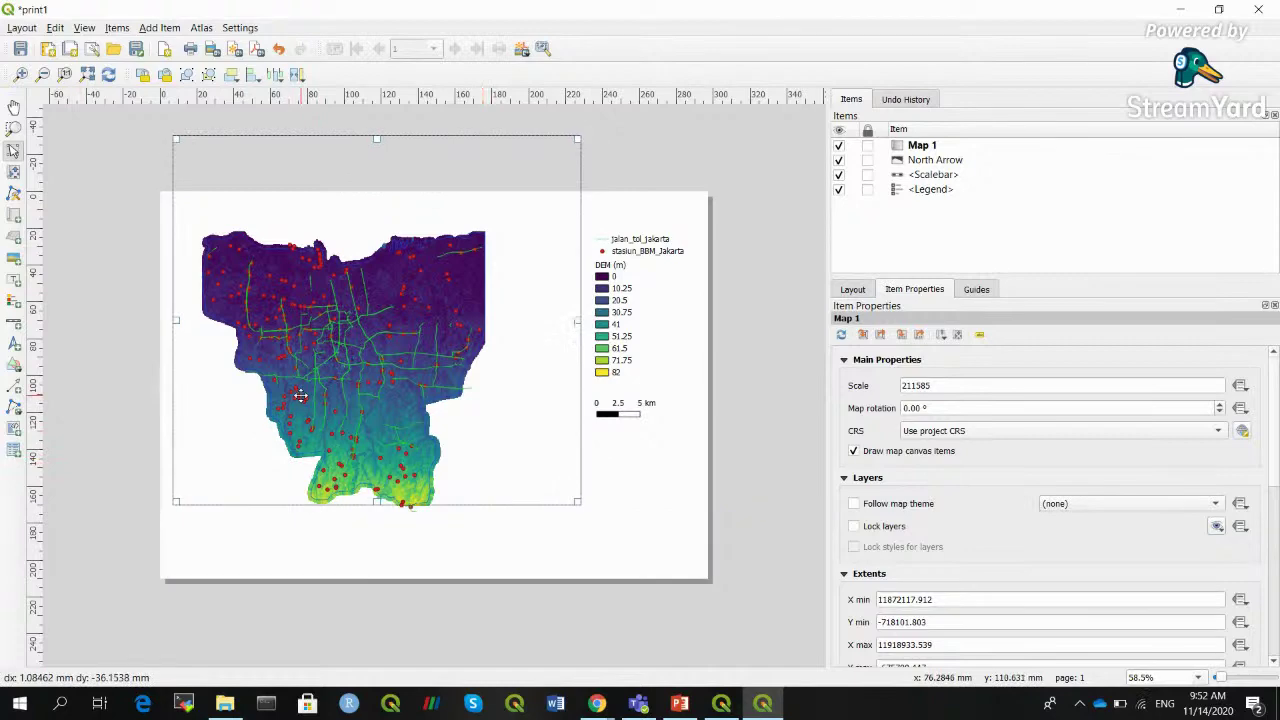
pyautogui.moveTo(200, 545); pyautogui.dragTo(626, 517)
pyautogui.moveTo(316, 349); pyautogui.dragTo(314, 413)
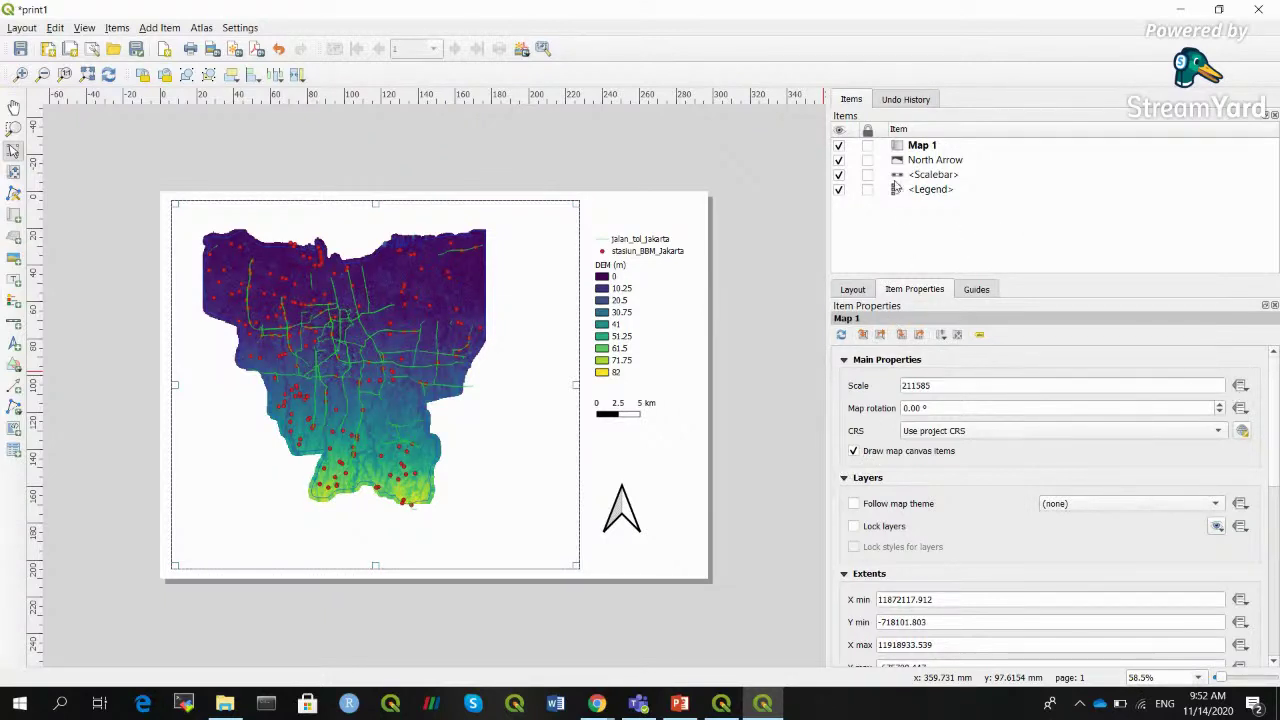
# Add a grid to the new Map 1 with X and Y intervals of 0.1 map units
pyautogui.click(921, 150)
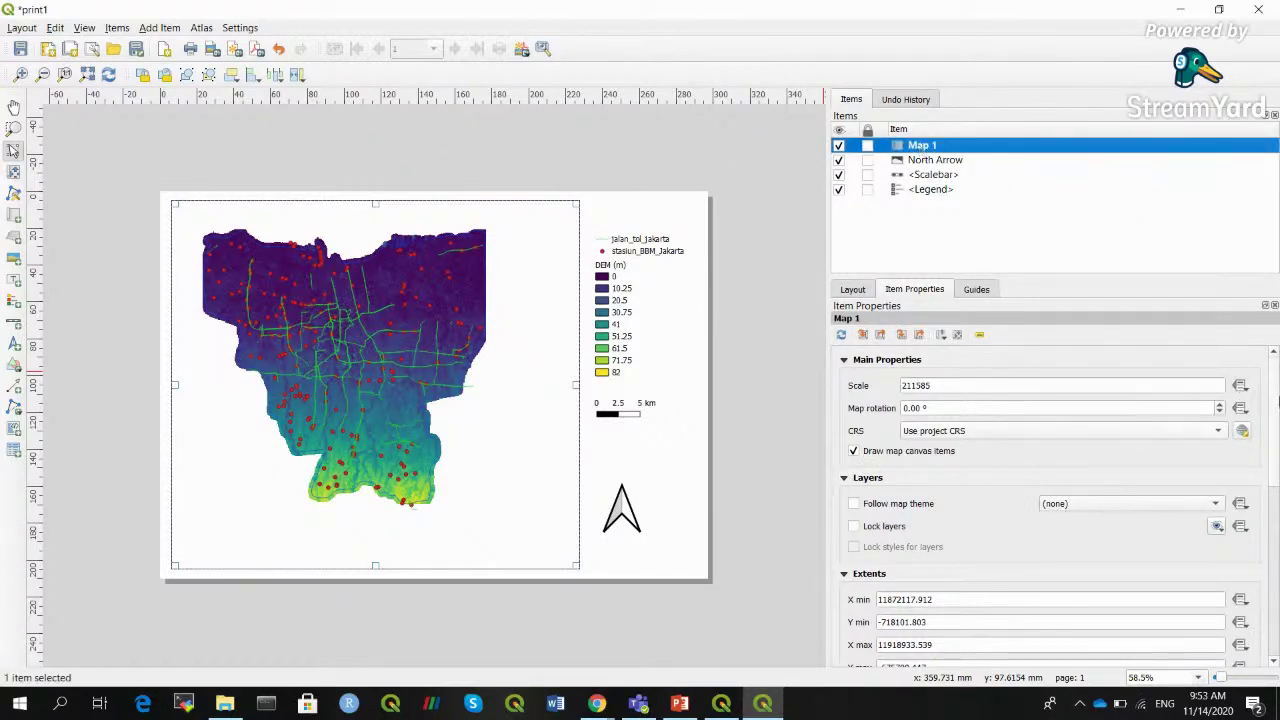
pyautogui.click(843, 361)
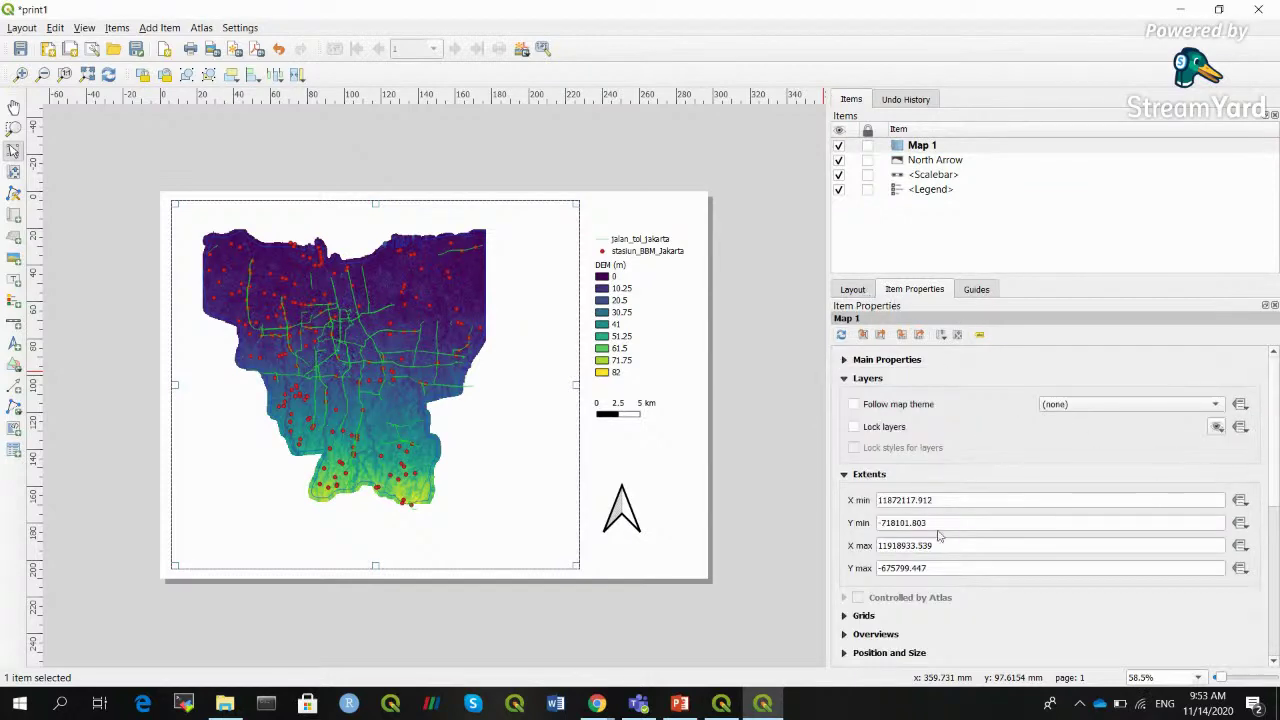
pyautogui.click(843, 616)
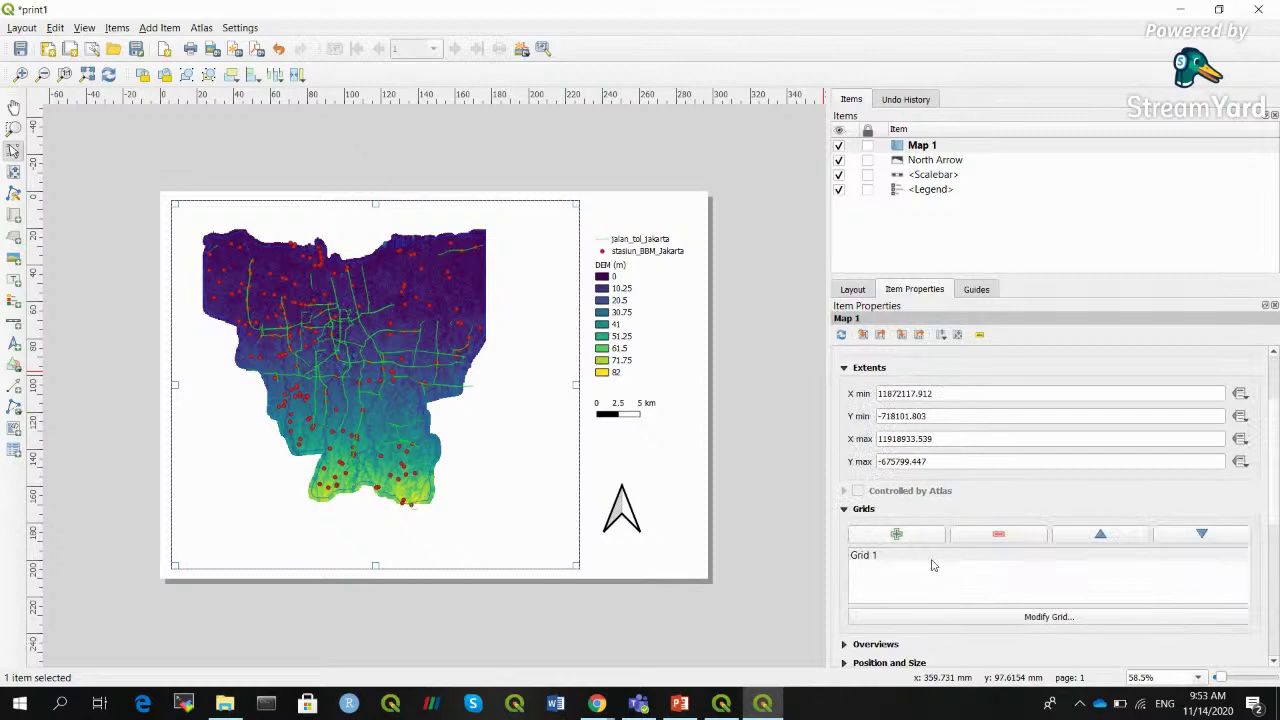
pyautogui.click(900, 556)
pyautogui.click(980, 614)
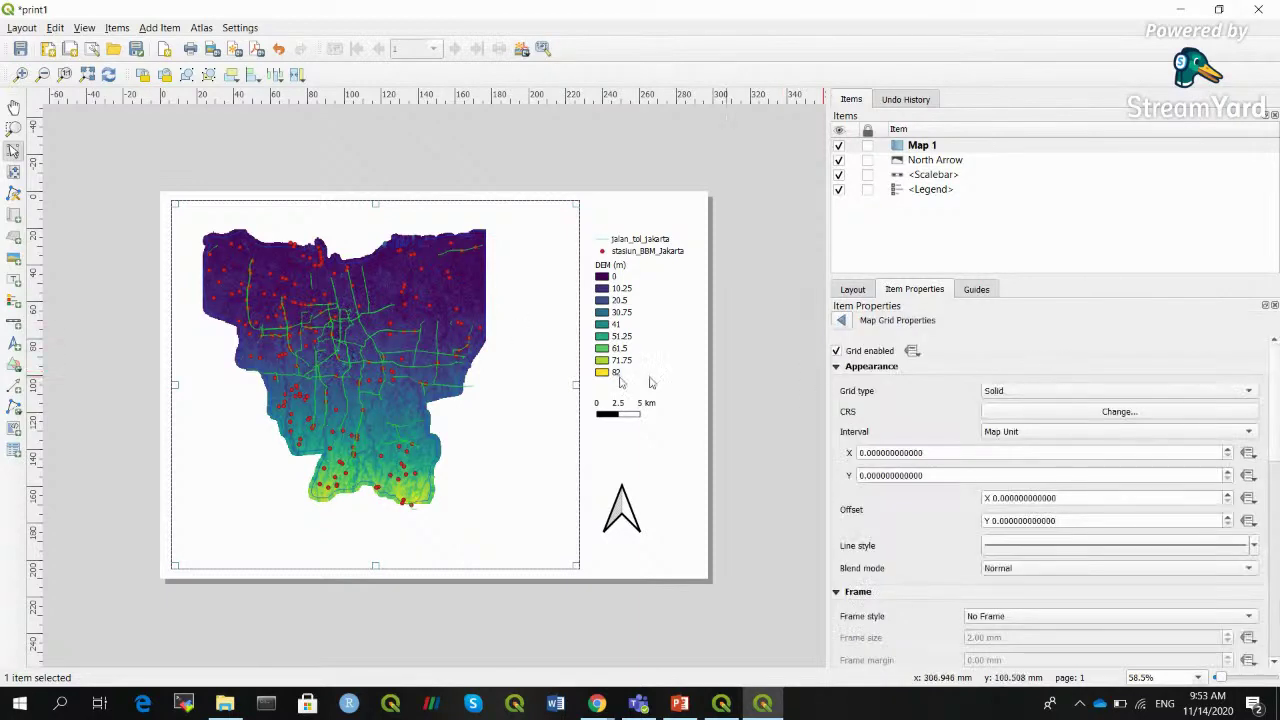
pyautogui.click(868, 453)
pyautogui.write('1')
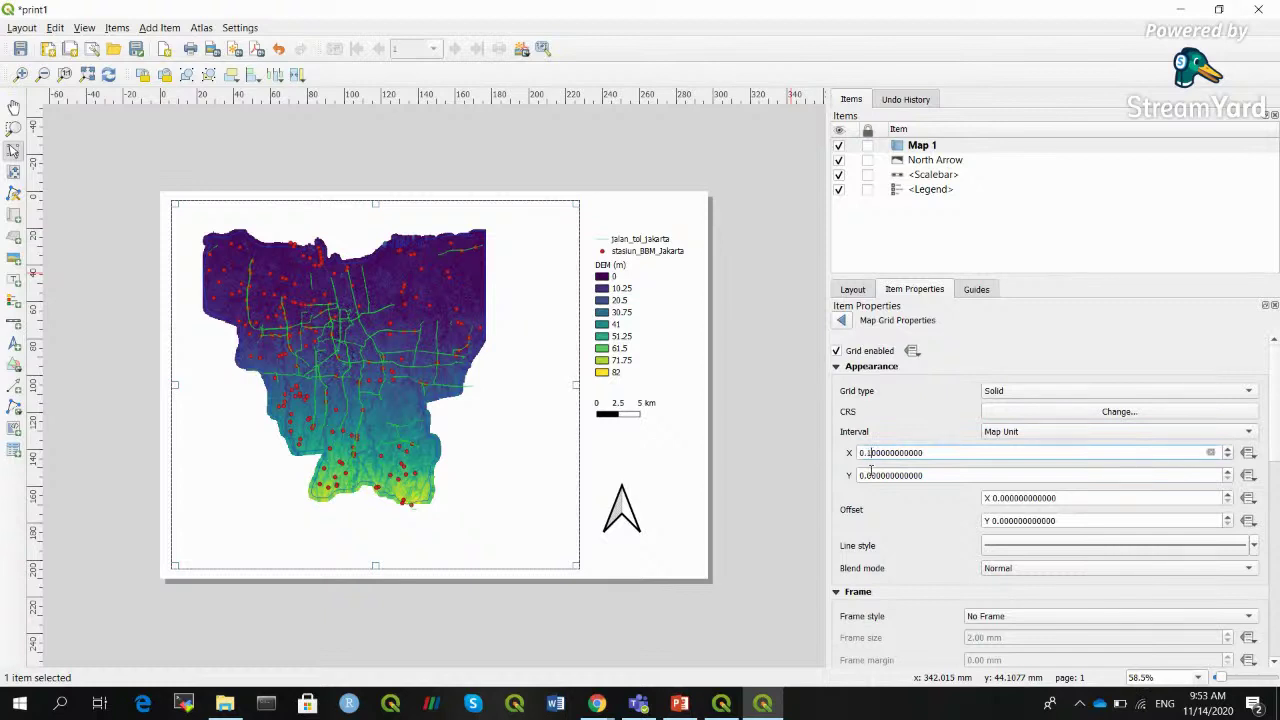
pyautogui.write('1')
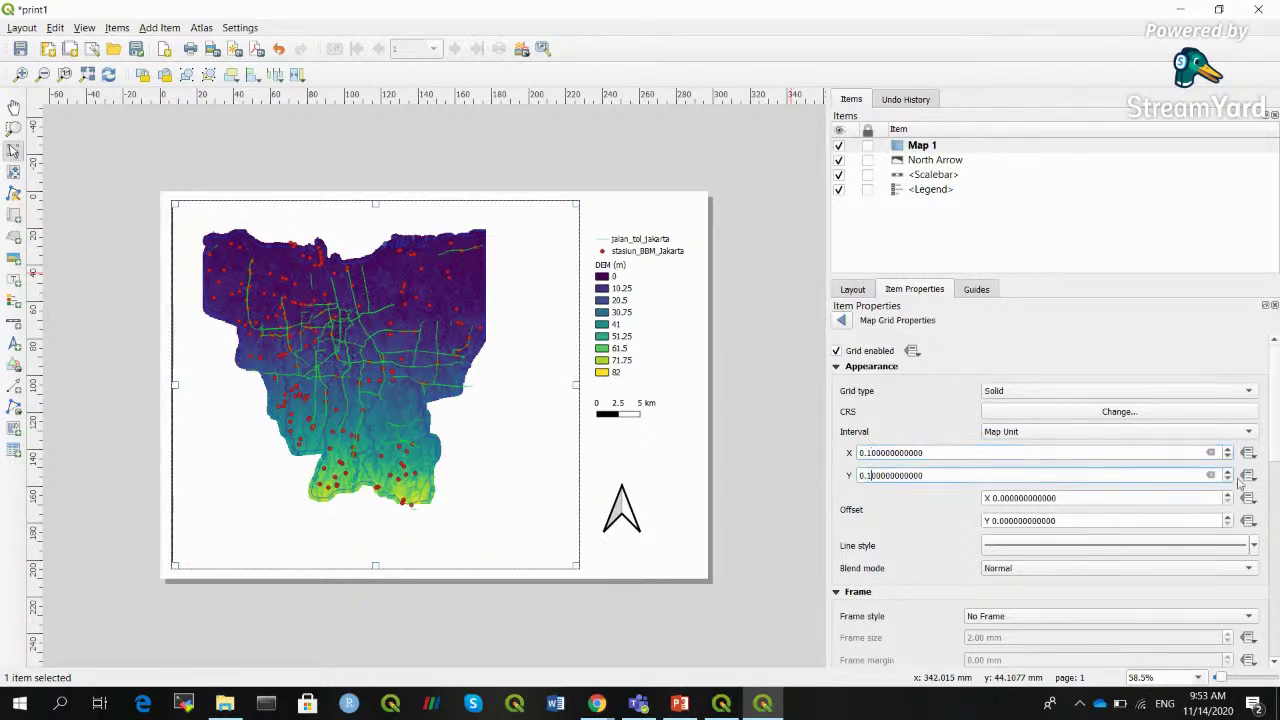
# Set the grid's frame style to Zebra and turn on its coordinate labels
pyautogui.scroll(-3, 1277, 478)
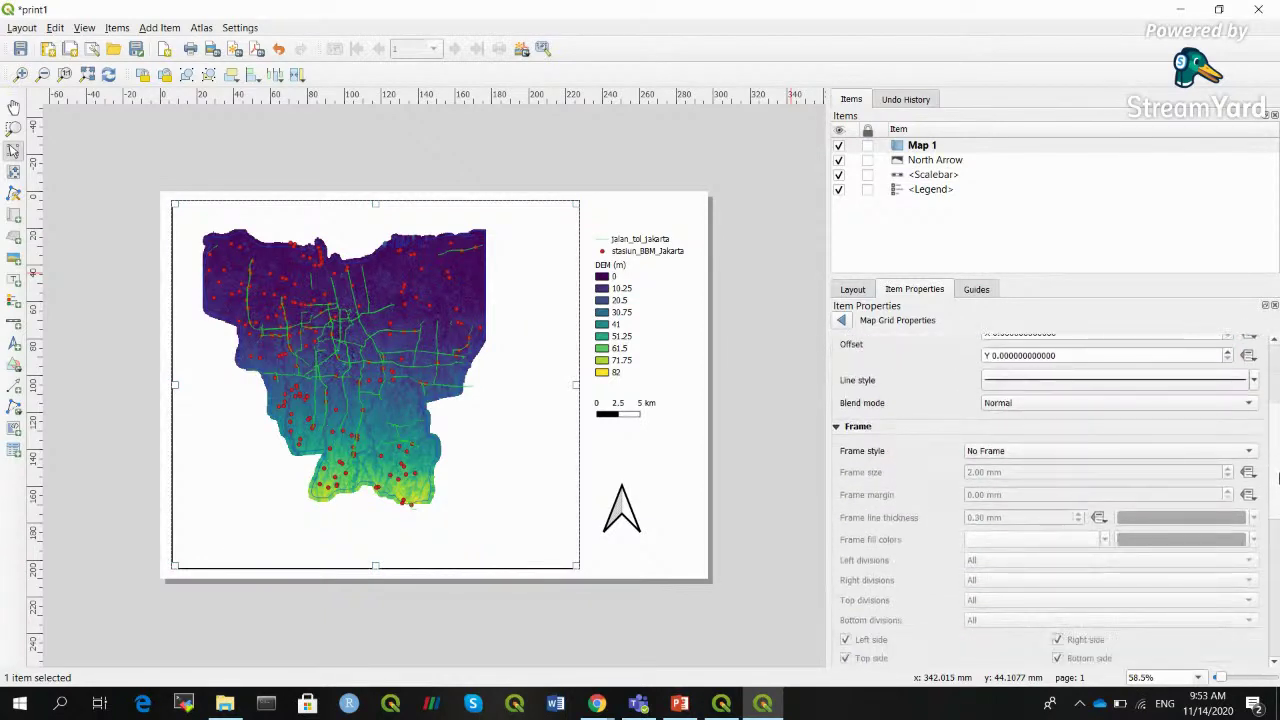
pyautogui.scroll(2, 1277, 478)
pyautogui.scroll(-1, 1230, 478)
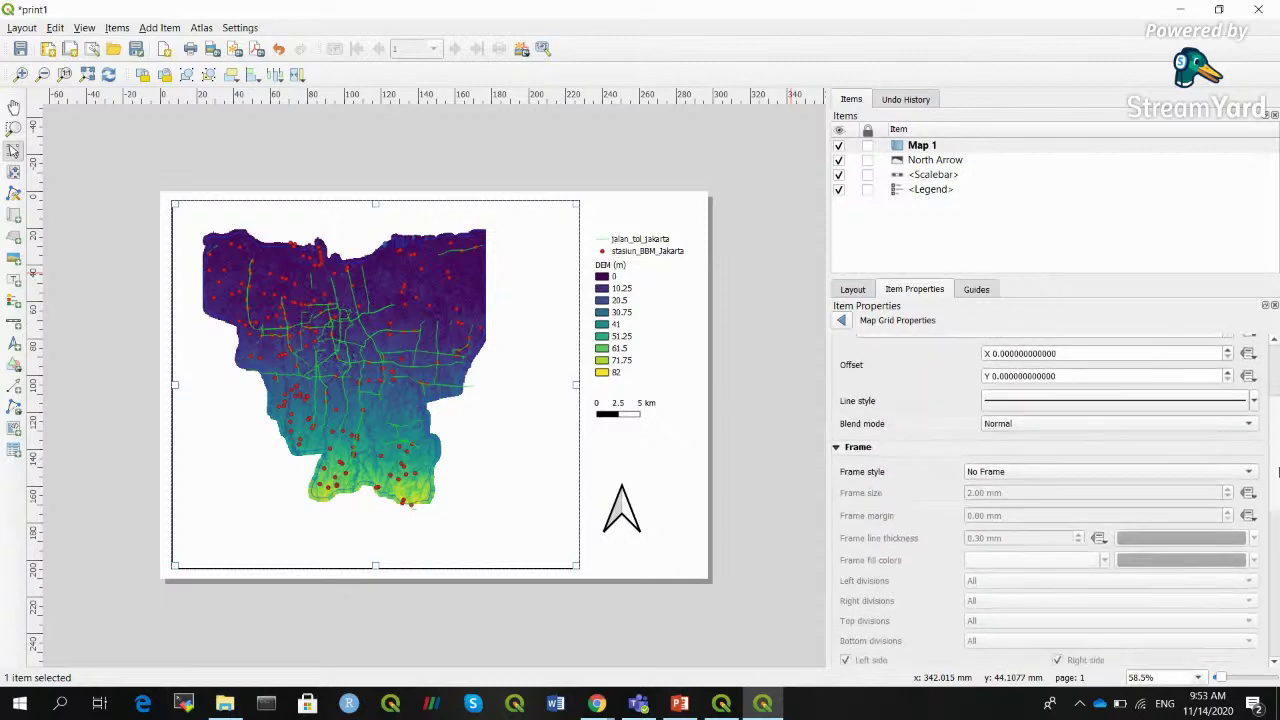
pyautogui.click(1198, 479)
pyautogui.click(1063, 486)
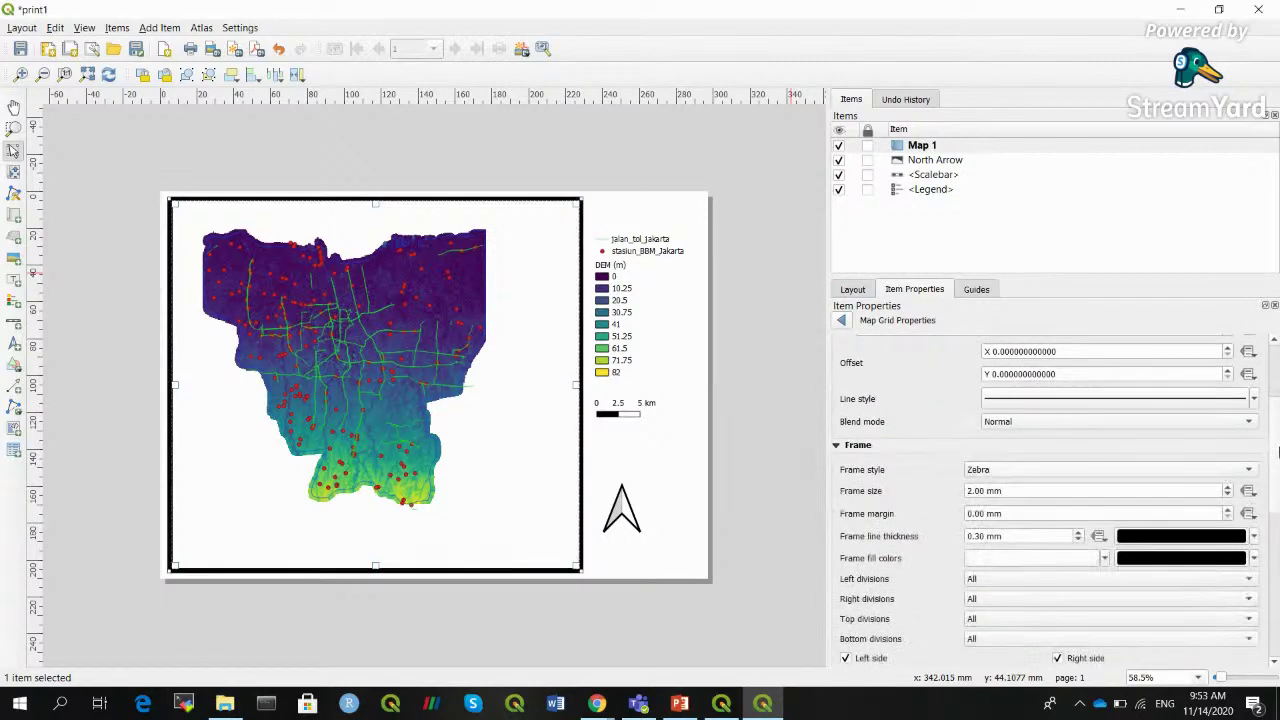
pyautogui.scroll(-5, 1277, 452)
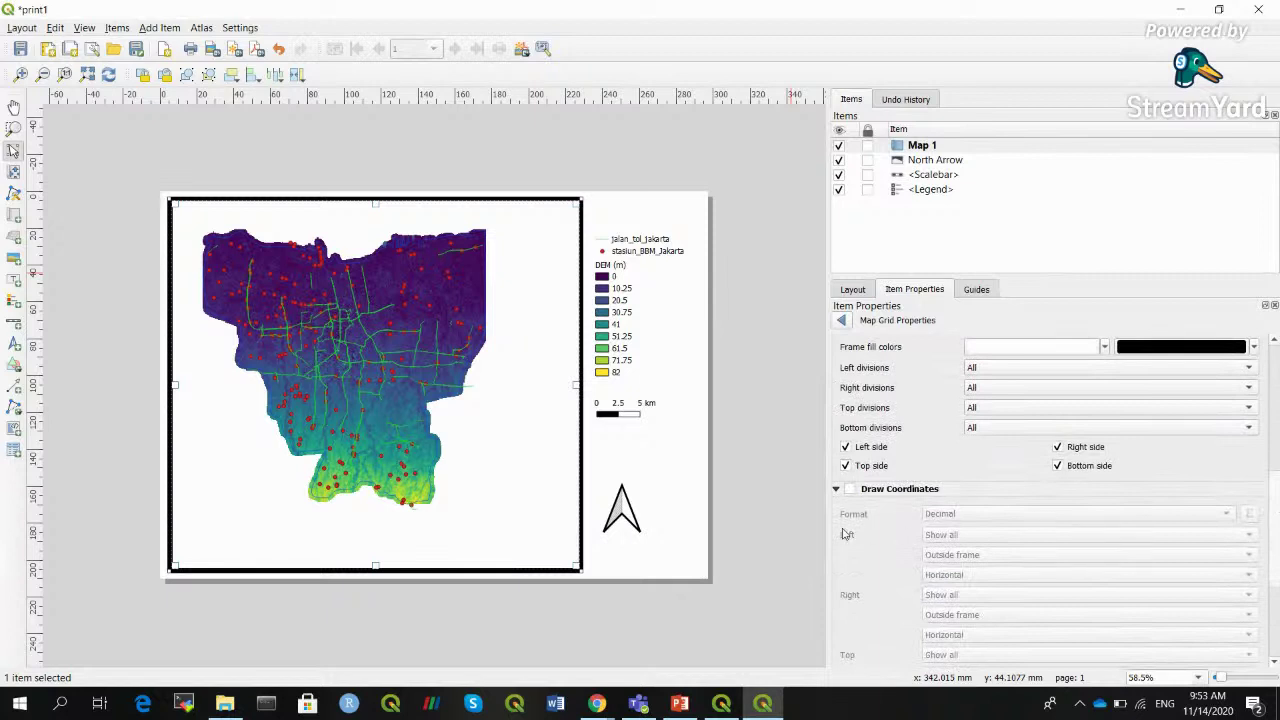
pyautogui.click(849, 489)
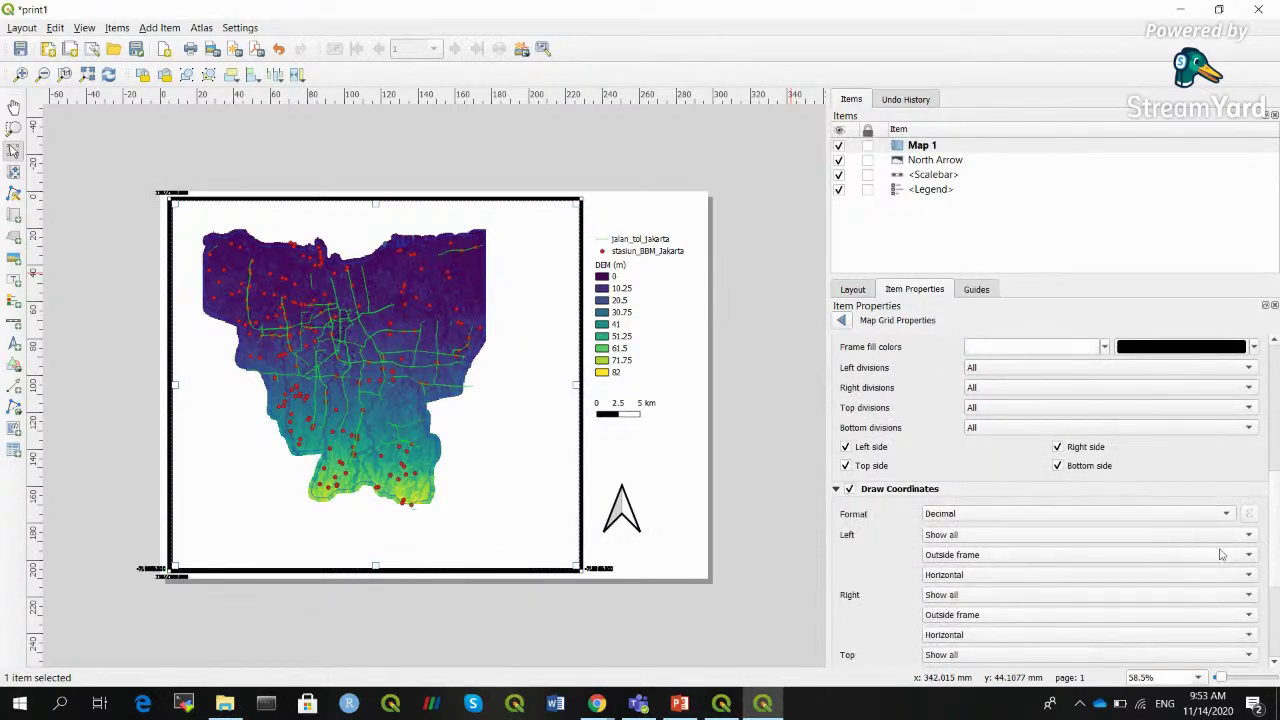
pyautogui.scroll(3, 1277, 510)
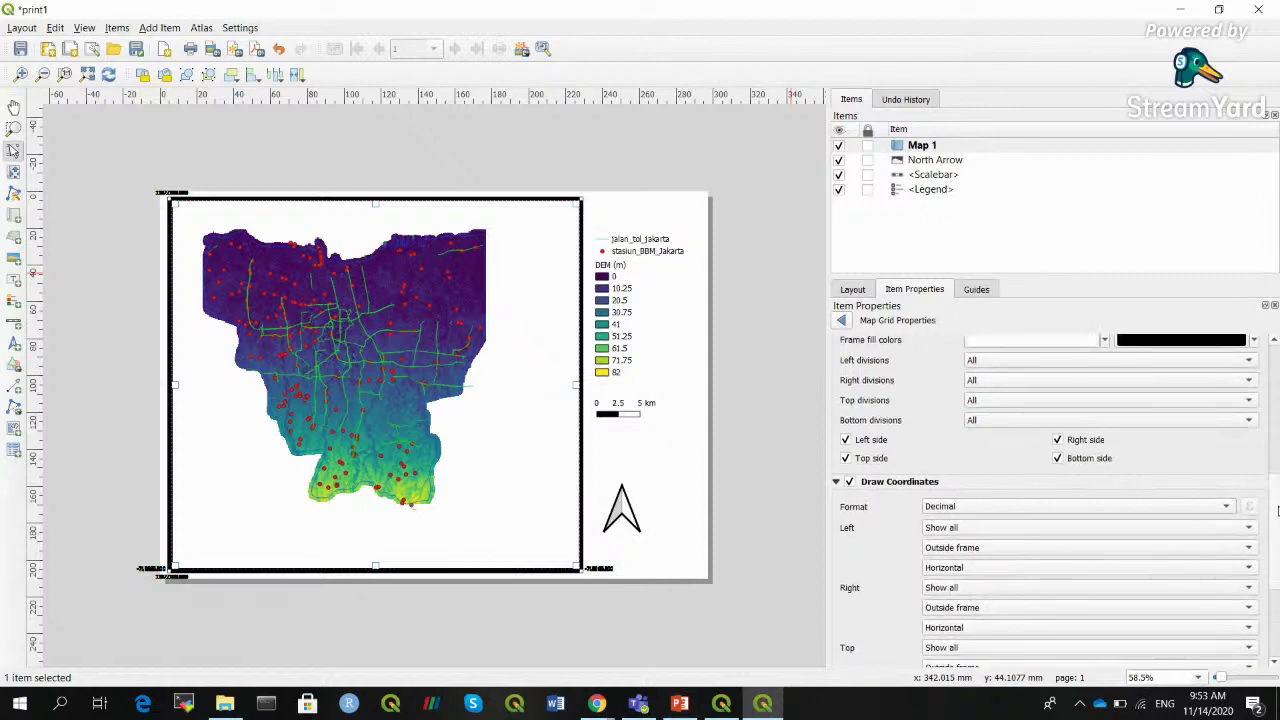
pyautogui.scroll(-5, 1277, 530)
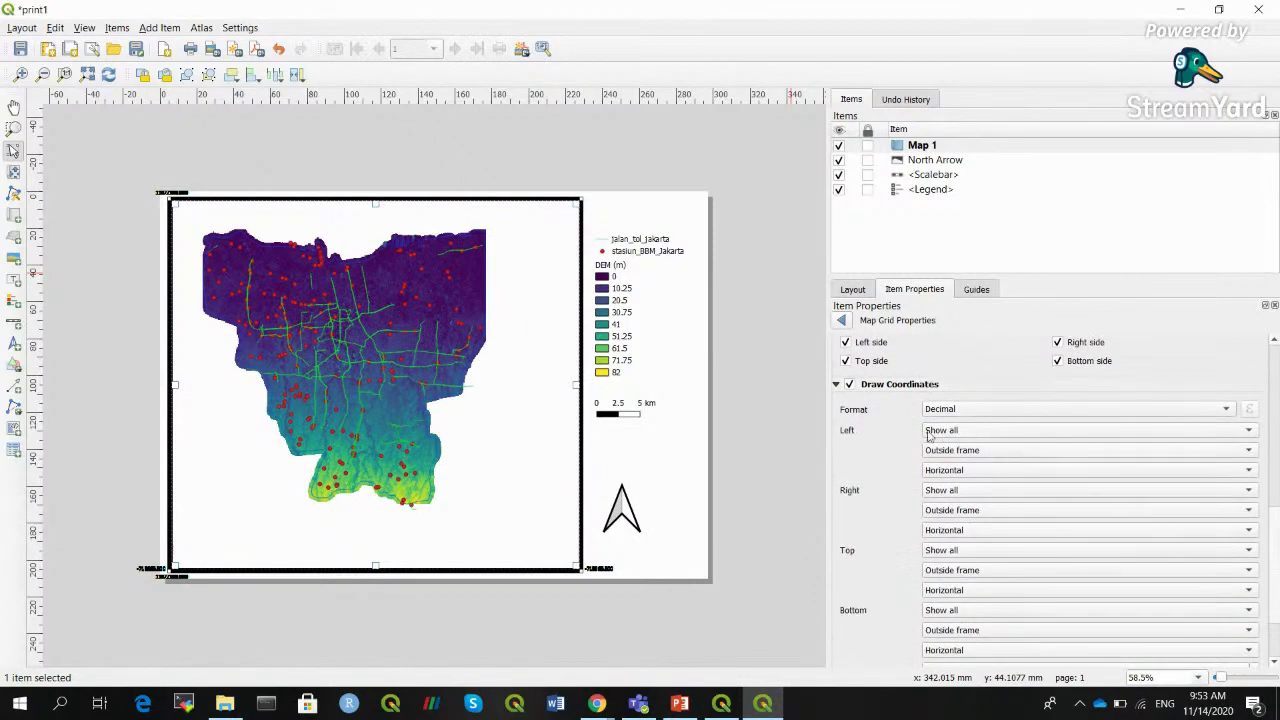
# Collapse the grid's appearance settings and disable the grid on Map 1
pyautogui.scroll(8, 1277, 533)
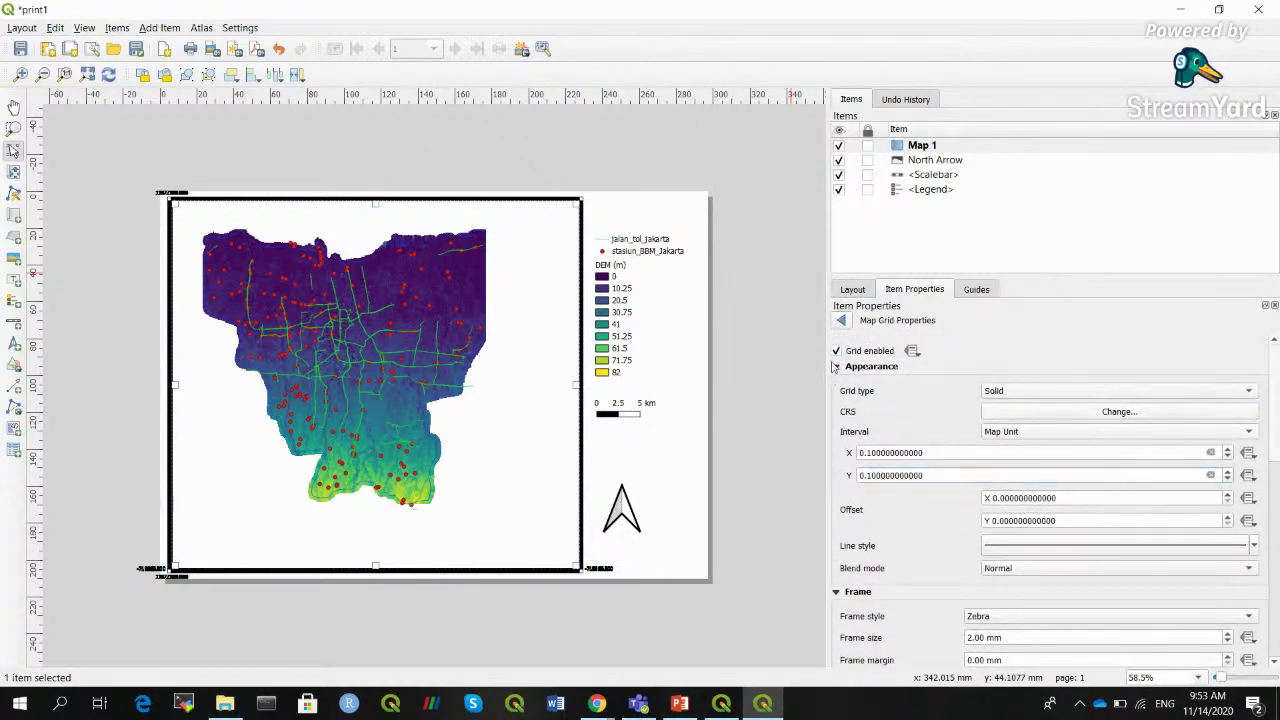
pyautogui.click(836, 367)
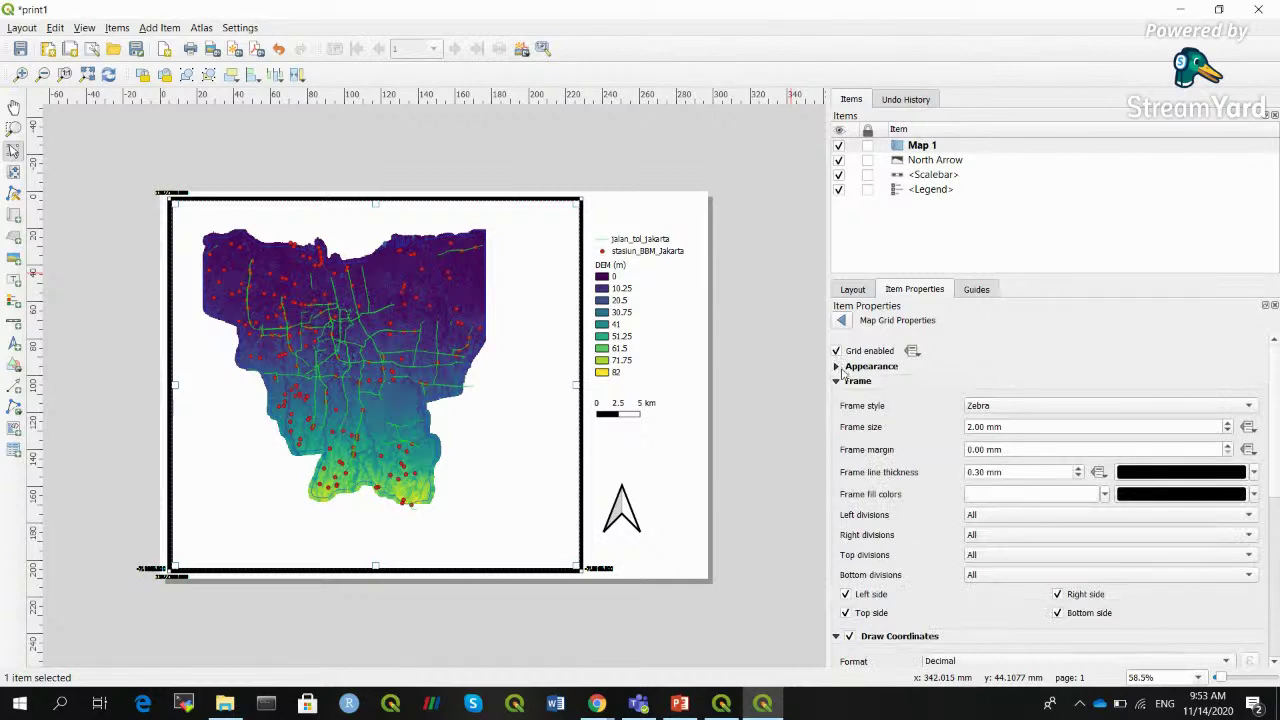
pyautogui.click(838, 352)
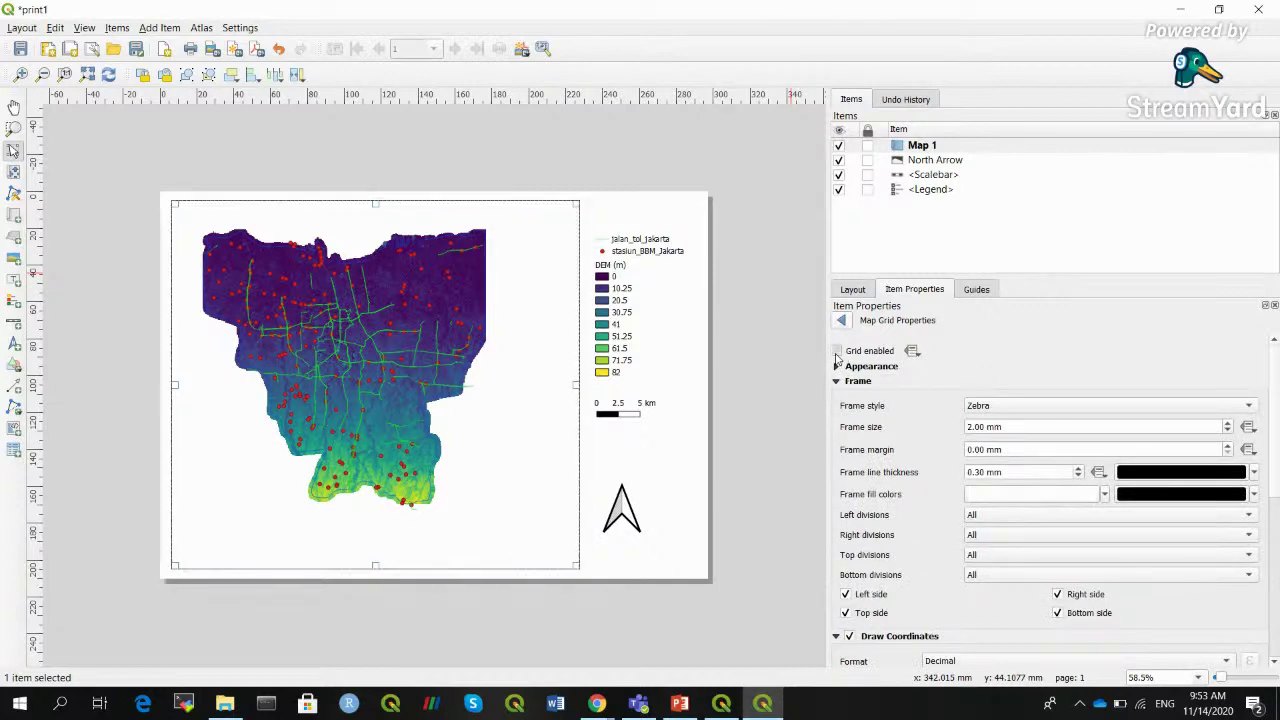
# Enable the grid on Map 1 and review the grid's appearance settings
pyautogui.click(916, 351)
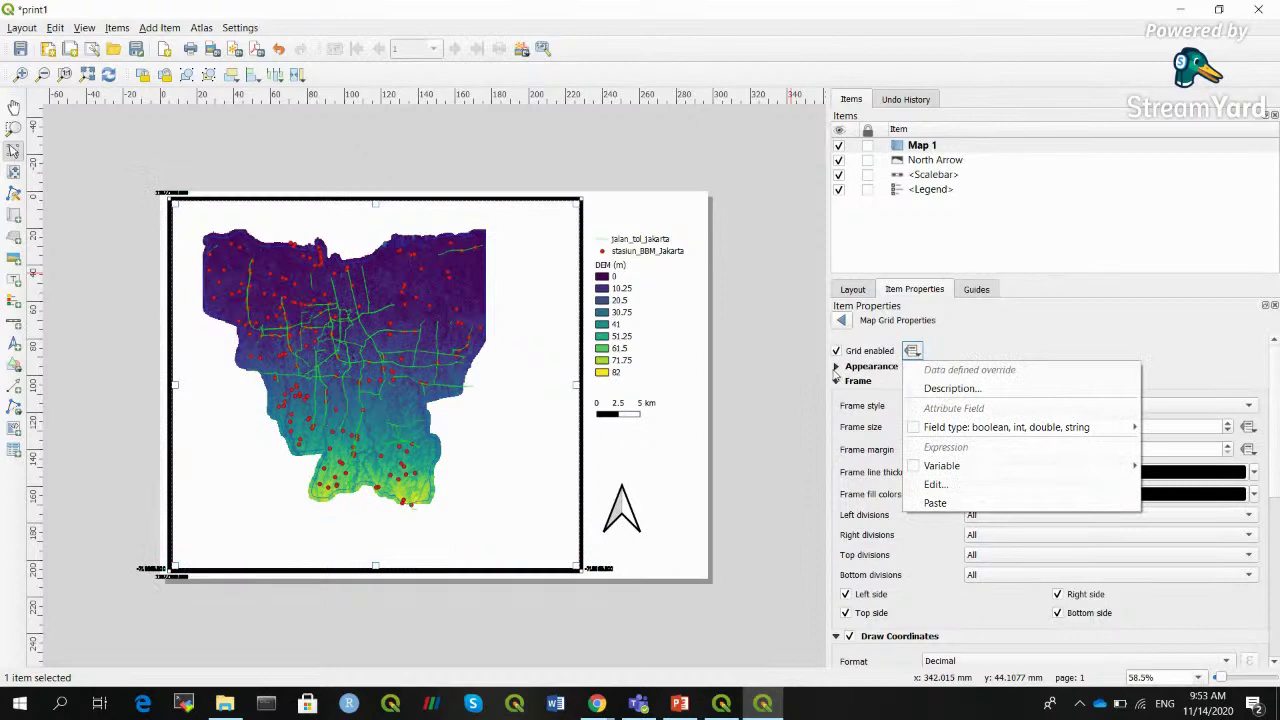
pyautogui.click(841, 320)
pyautogui.click(841, 320)
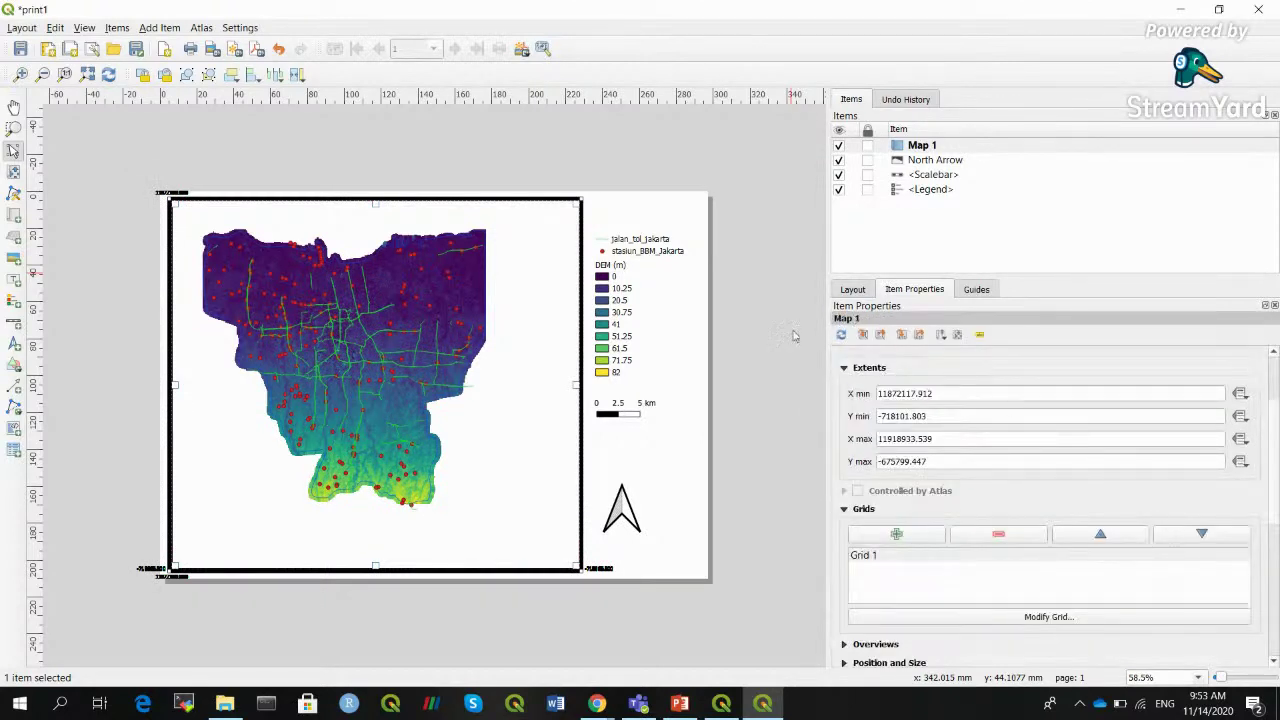
pyautogui.click(898, 558)
pyautogui.click(1008, 616)
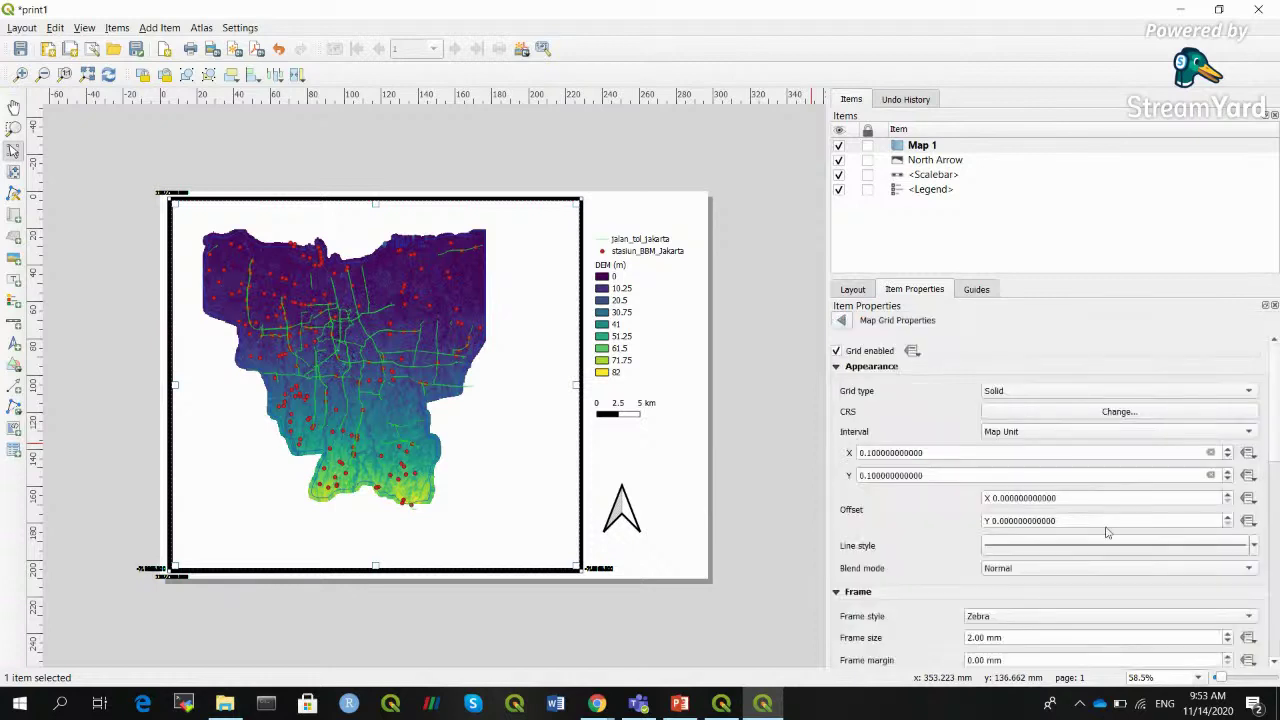
pyautogui.moveTo(1278, 437)
pyautogui.mouseDown()
pyautogui.moveTo(1276, 483)
pyautogui.moveTo(1278, 415)
pyautogui.mouseUp()
pyautogui.click(841, 320)
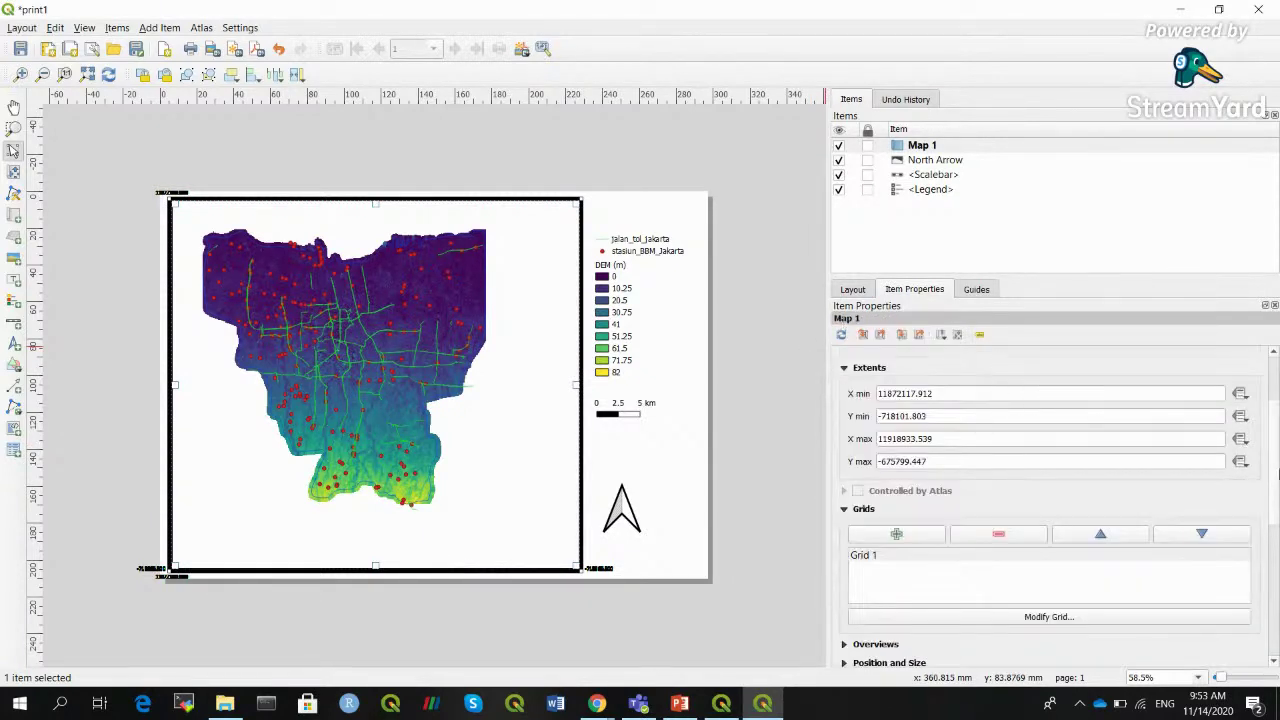
# Set the CRS of Map 1 to EPSG:4326 - WGS 84
pyautogui.moveTo(1277, 441); pyautogui.dragTo(1277, 398)
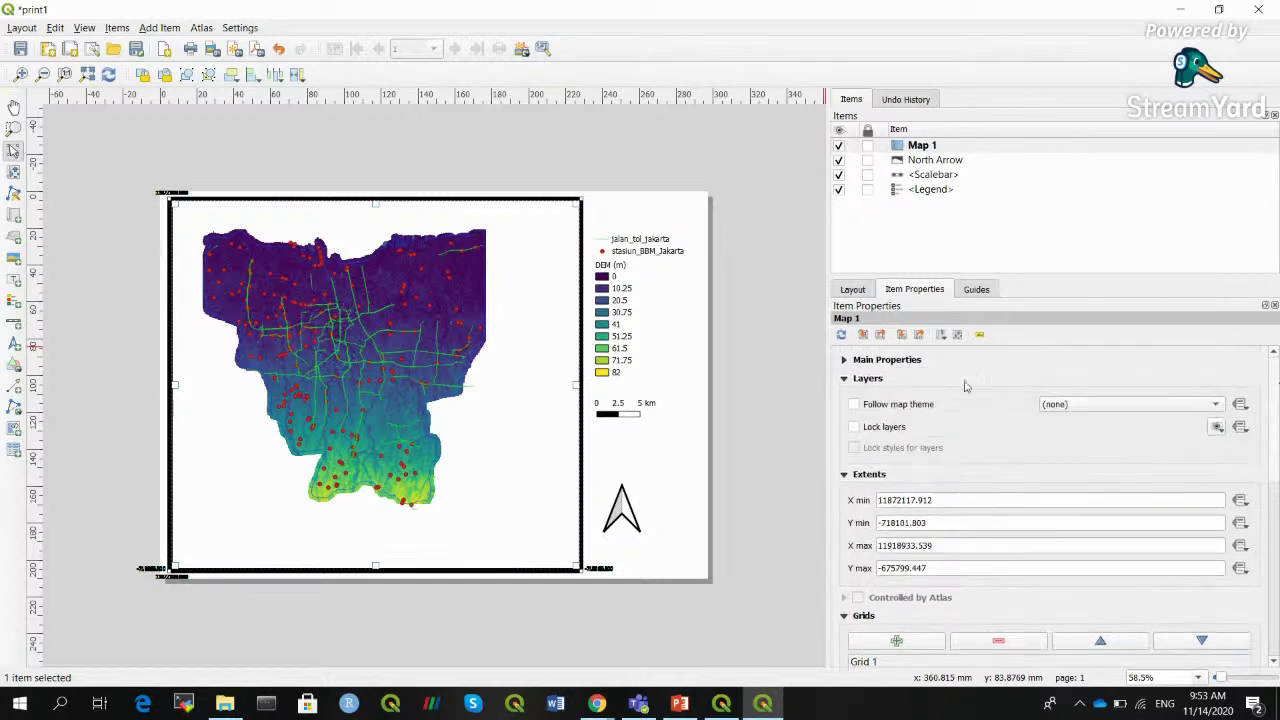
pyautogui.click(844, 360)
pyautogui.click(970, 430)
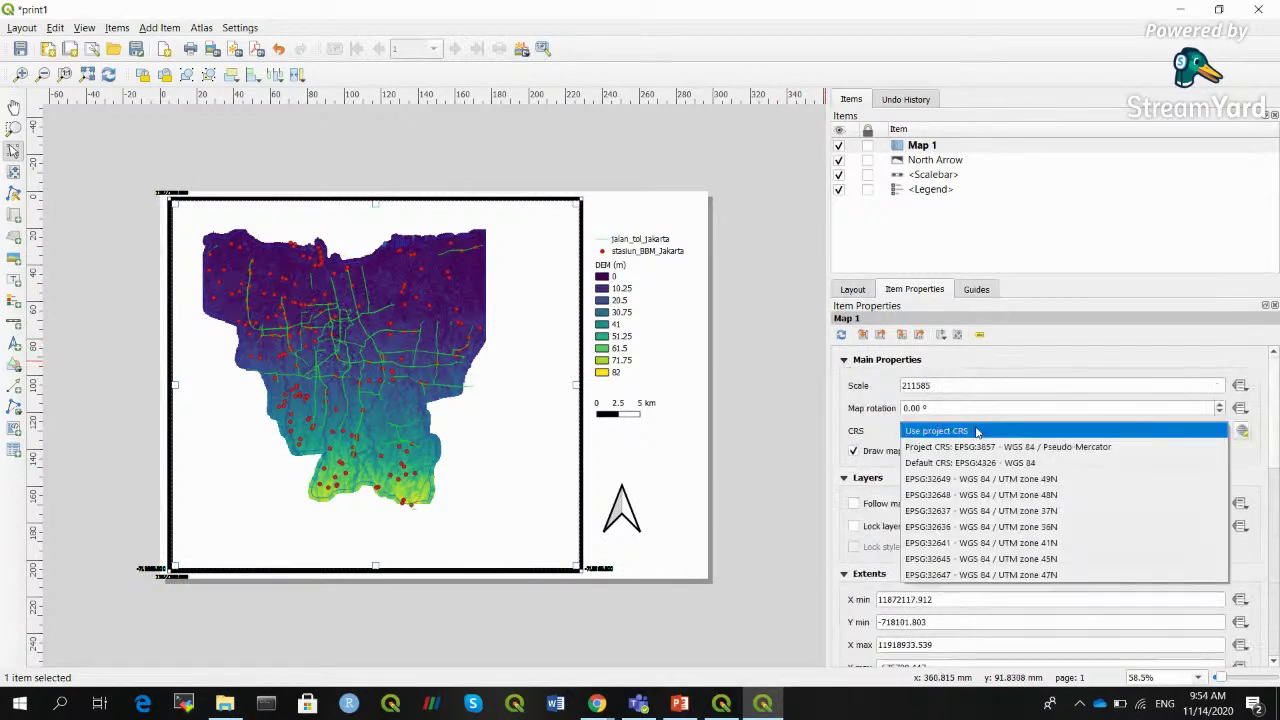
pyautogui.click(972, 463)
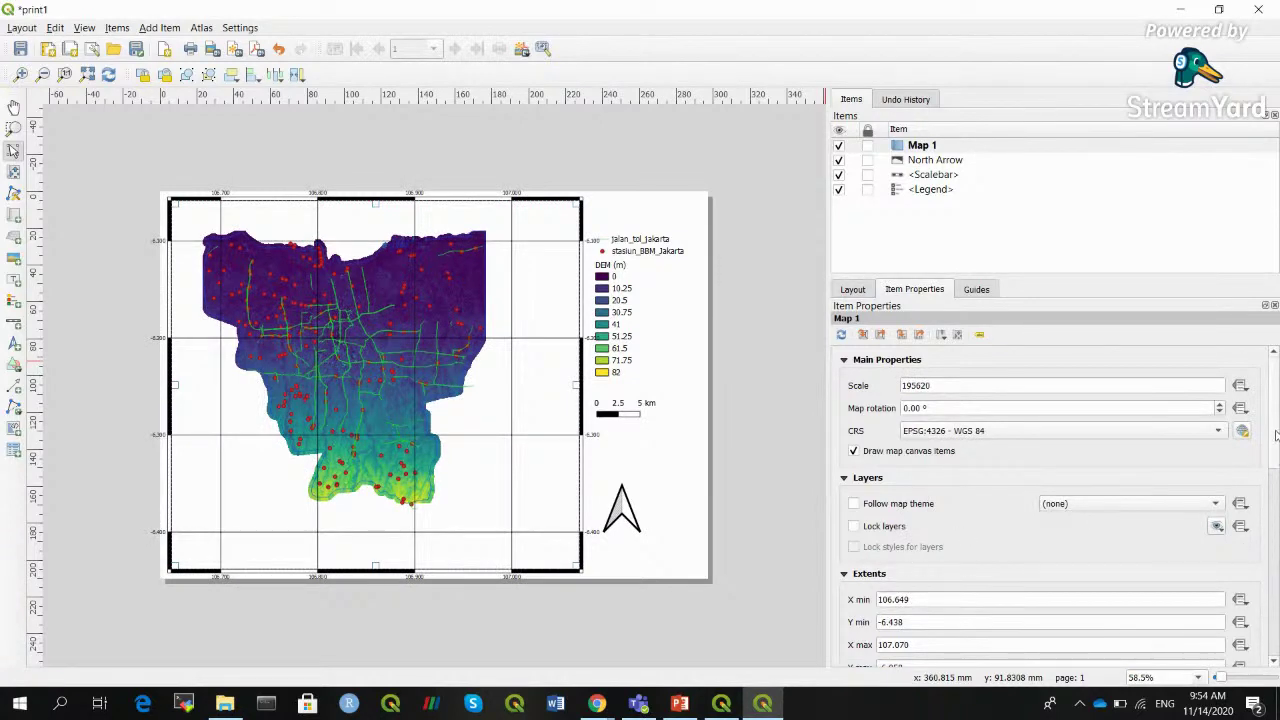
pyautogui.moveTo(1275, 433); pyautogui.dragTo(1275, 478)
pyautogui.click(780, 354)
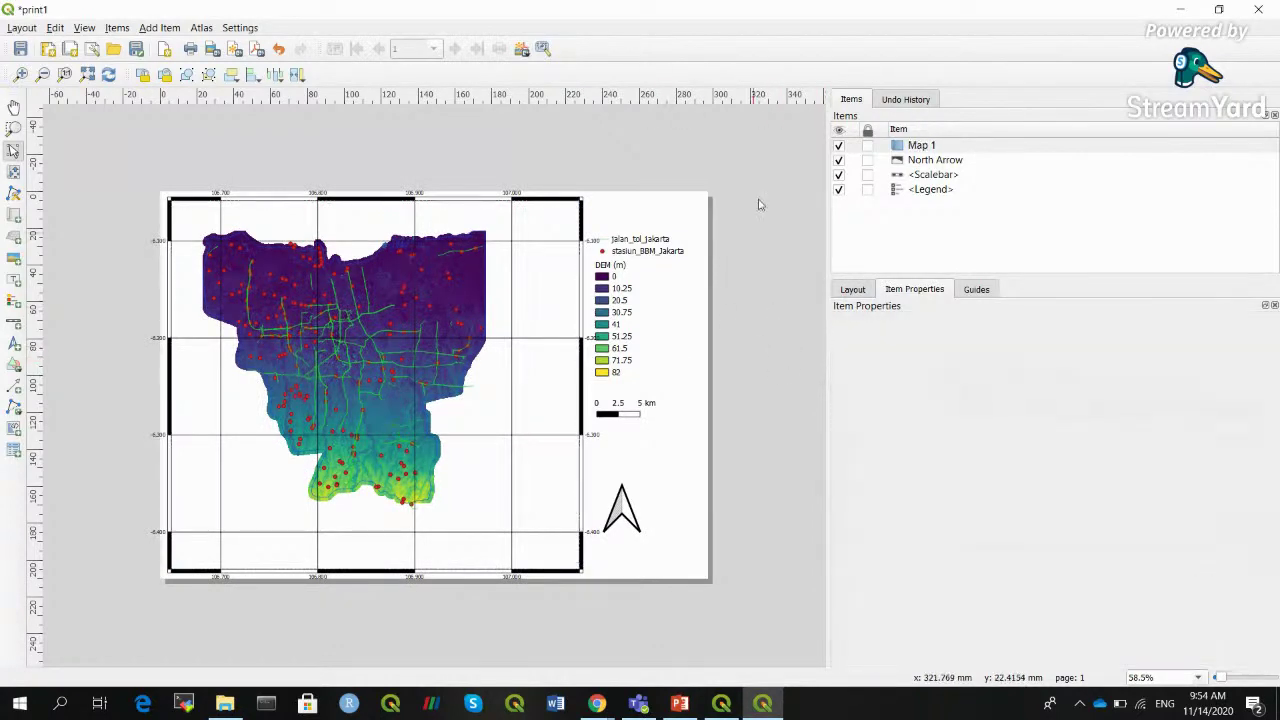
# Disable the left and bottom coordinate labels of Grid 1 on Map 1
pyautogui.click(565, 330)
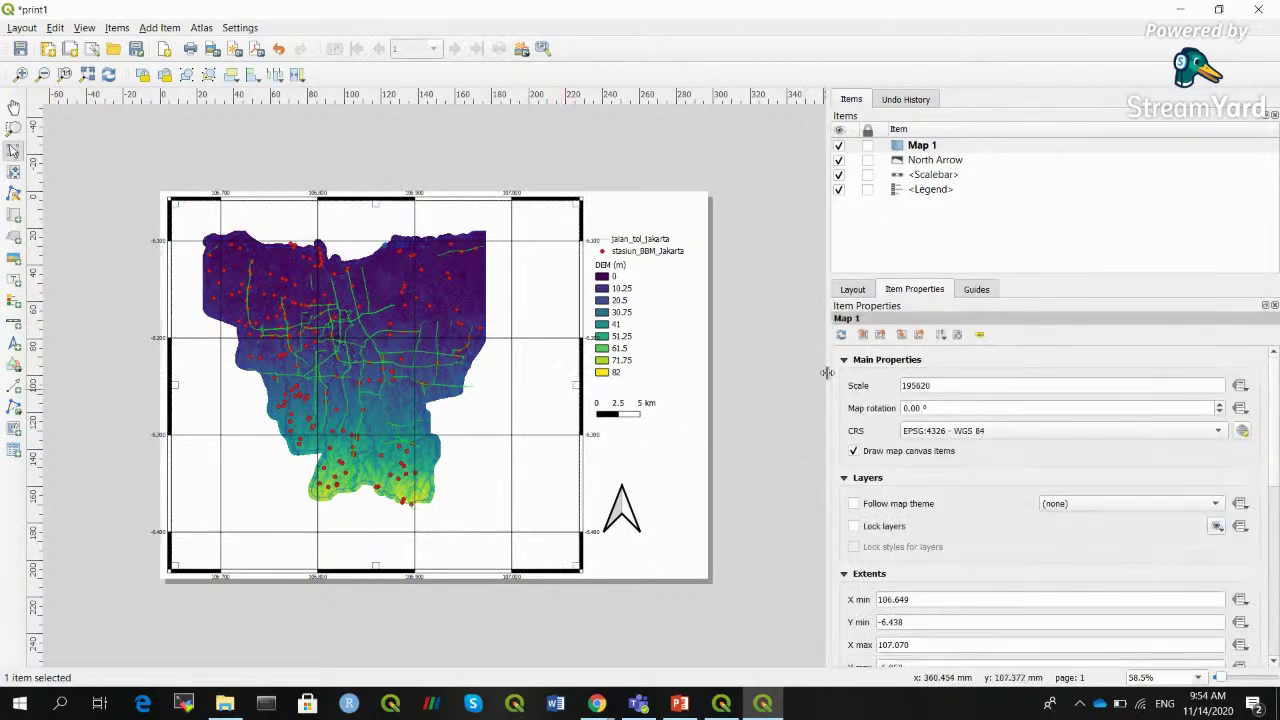
pyautogui.click(844, 360)
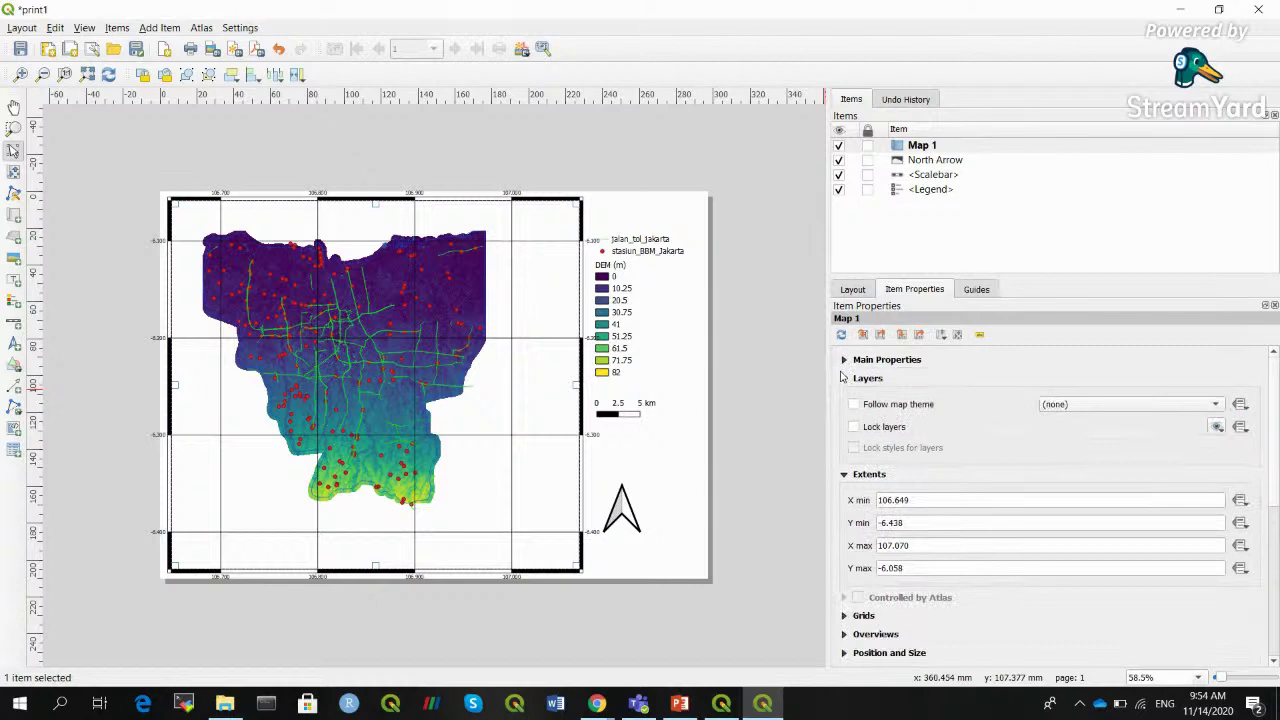
pyautogui.click(844, 615)
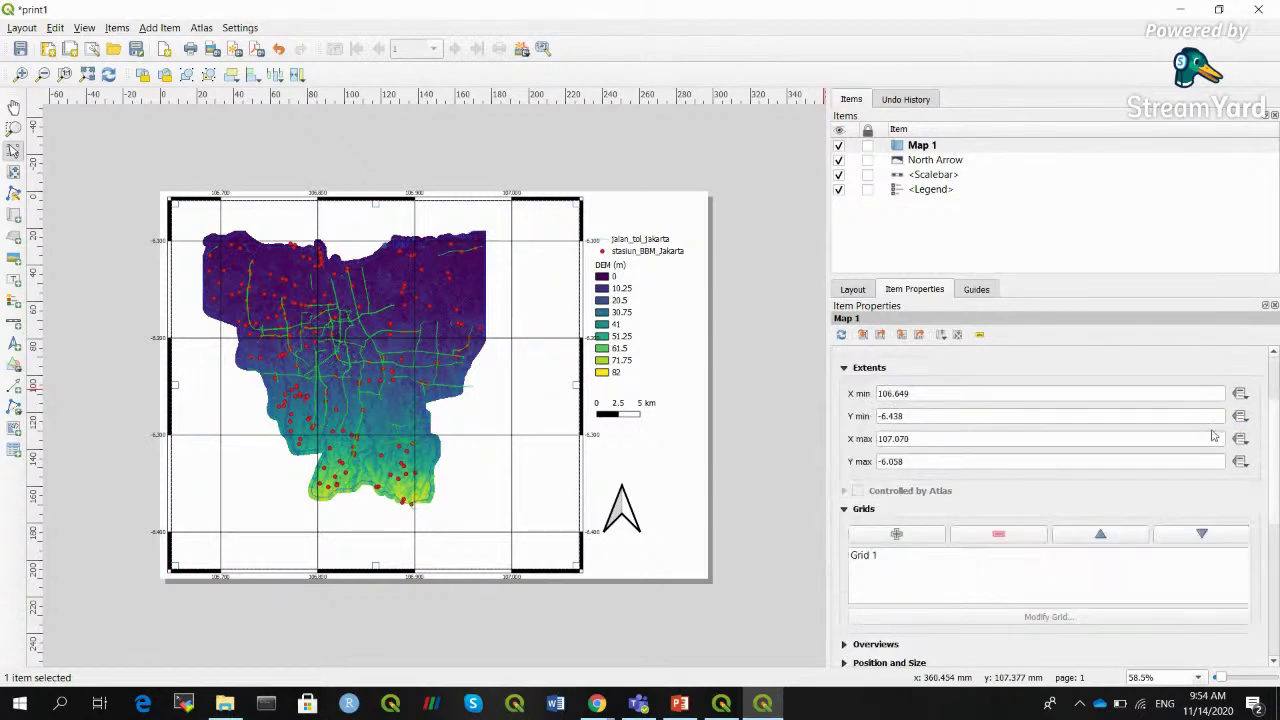
pyautogui.moveTo(1273, 446); pyautogui.dragTo(1277, 504)
pyautogui.click(919, 421)
pyautogui.click(1047, 473)
pyautogui.moveTo(1277, 409); pyautogui.dragTo(1277, 541)
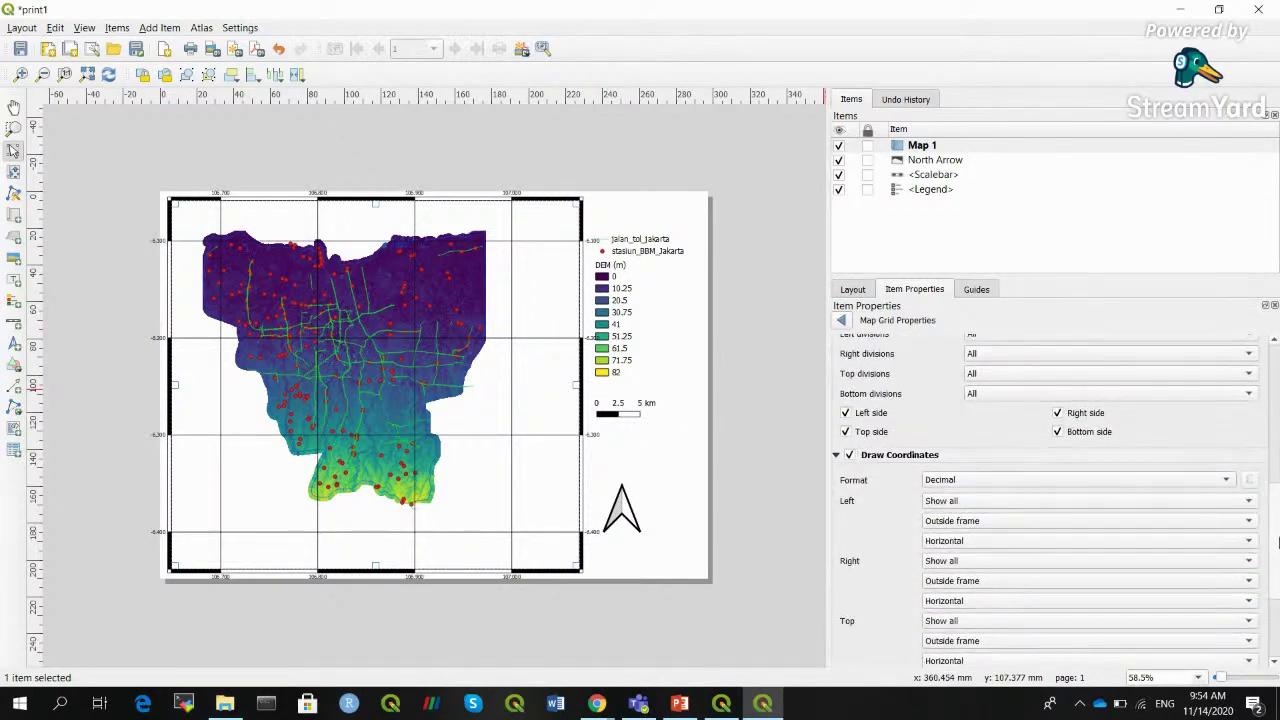
pyautogui.click(985, 497)
pyautogui.click(978, 550)
pyautogui.scroll(-3, 1245, 558)
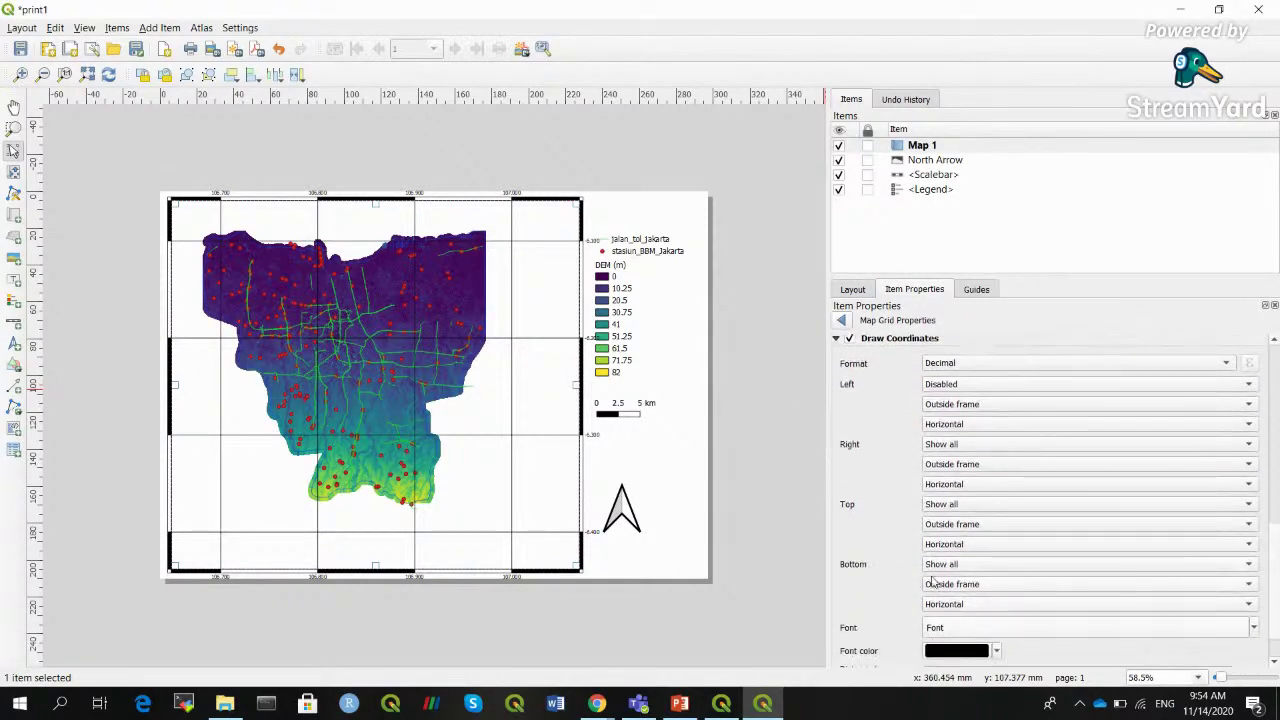
pyautogui.click(984, 566)
pyautogui.click(975, 614)
# Delete the existing north arrow and draw a larger one in the lower-left corner of the map frame
pyautogui.click(628, 515)
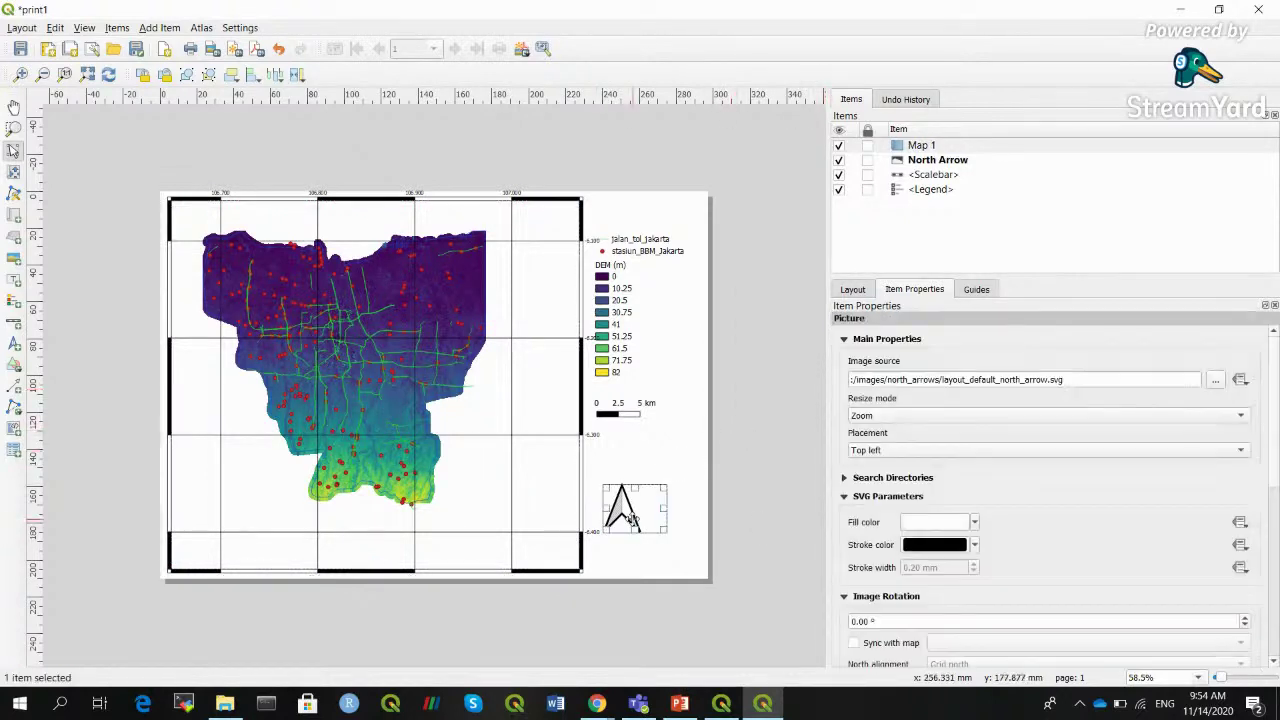
pyautogui.press('Delete')
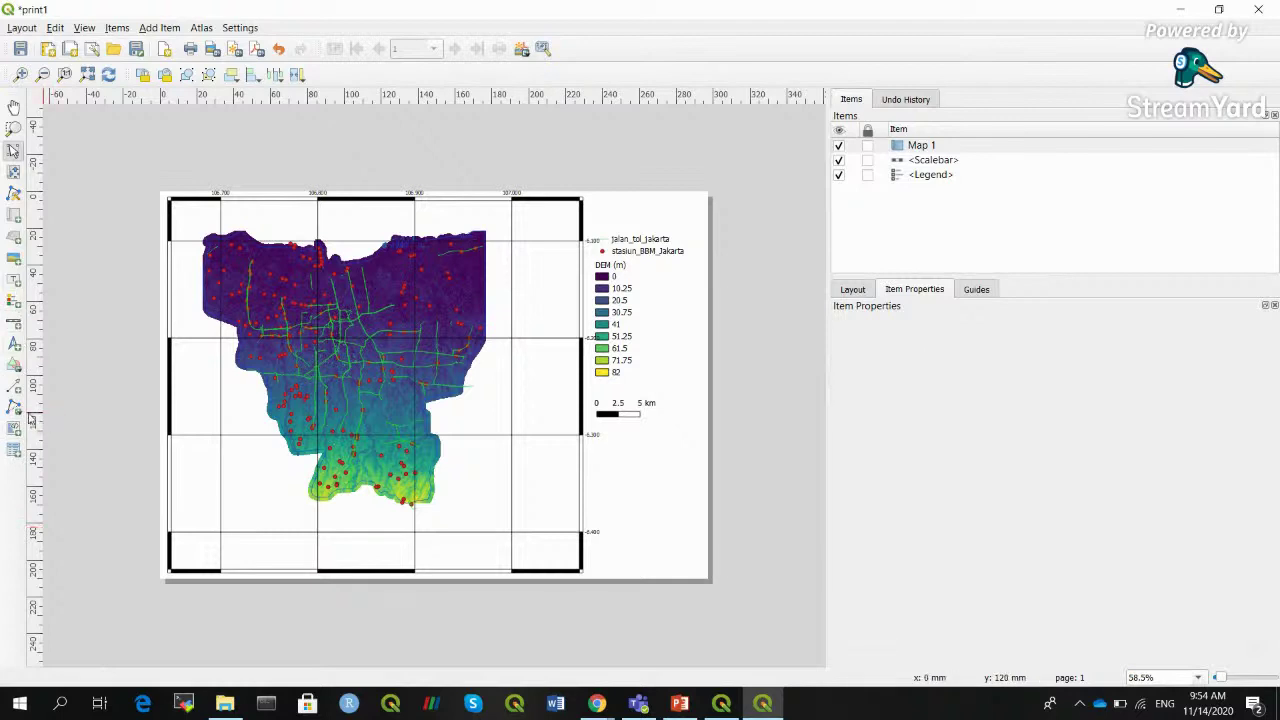
pyautogui.click(14, 343)
pyautogui.moveTo(186, 483); pyautogui.dragTo(271, 557)
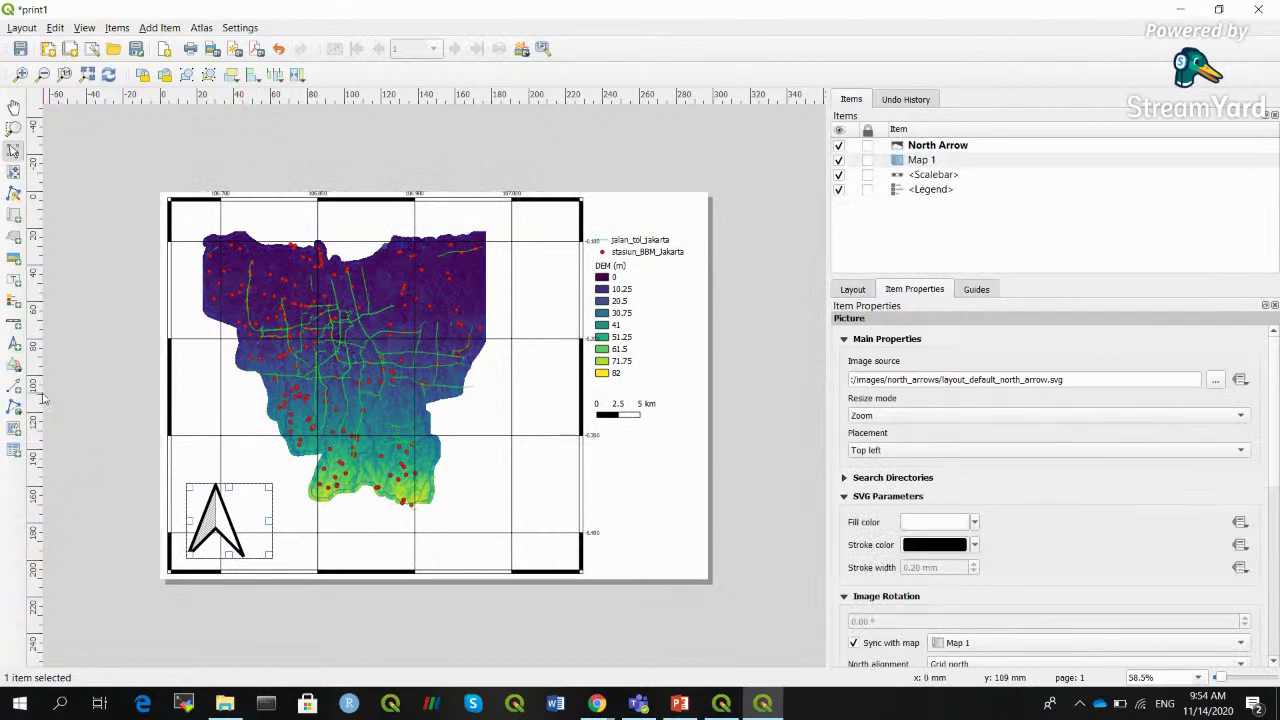
pyautogui.click(731, 253)
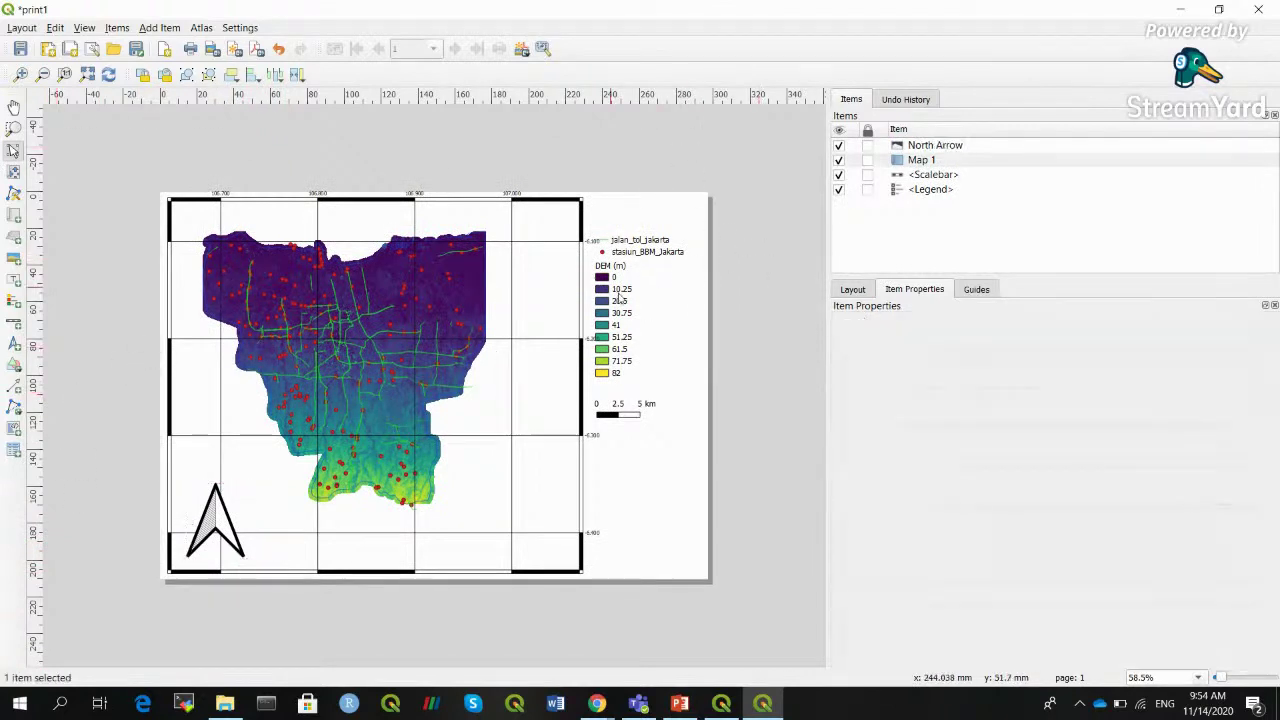
# Move the legend and the scale bar slightly right, away from the map's right-hand coordinate labels
pyautogui.click(624, 297)
pyautogui.moveTo(626, 297); pyautogui.dragTo(634, 300)
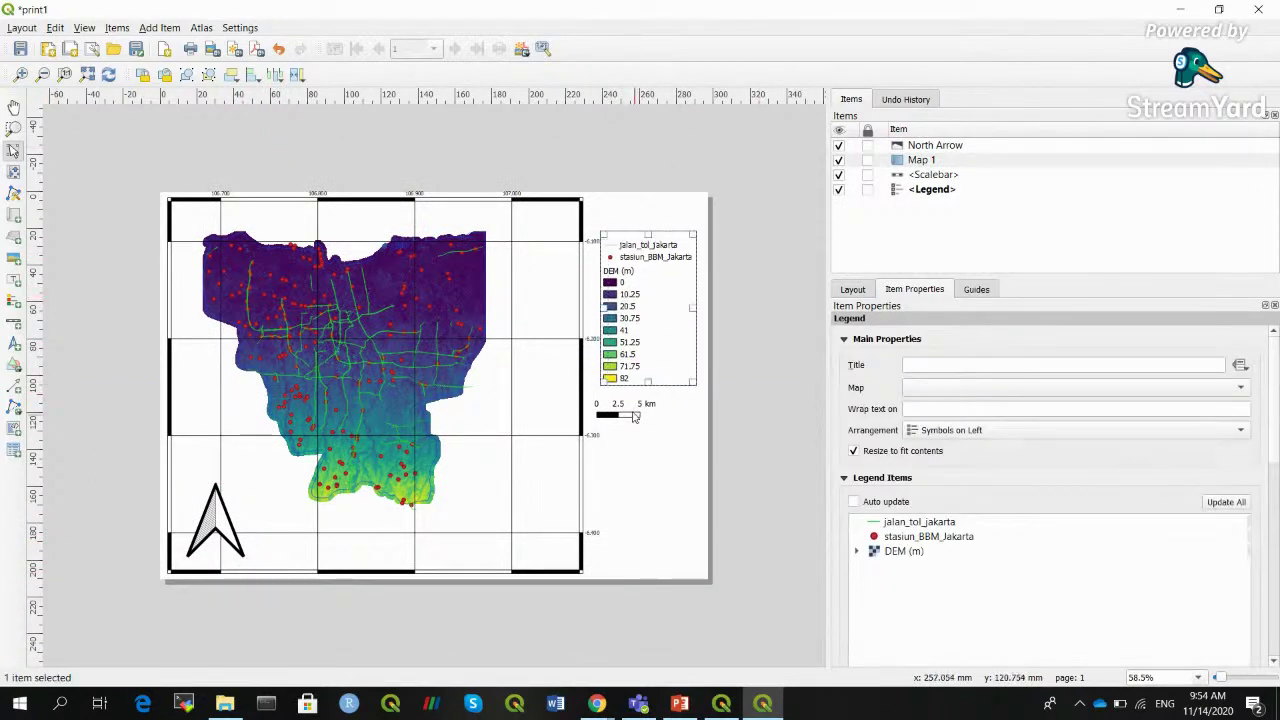
pyautogui.moveTo(633, 417)
pyautogui.mouseDown()
pyautogui.moveTo(655, 418)
pyautogui.moveTo(643, 416)
pyautogui.mouseUp()
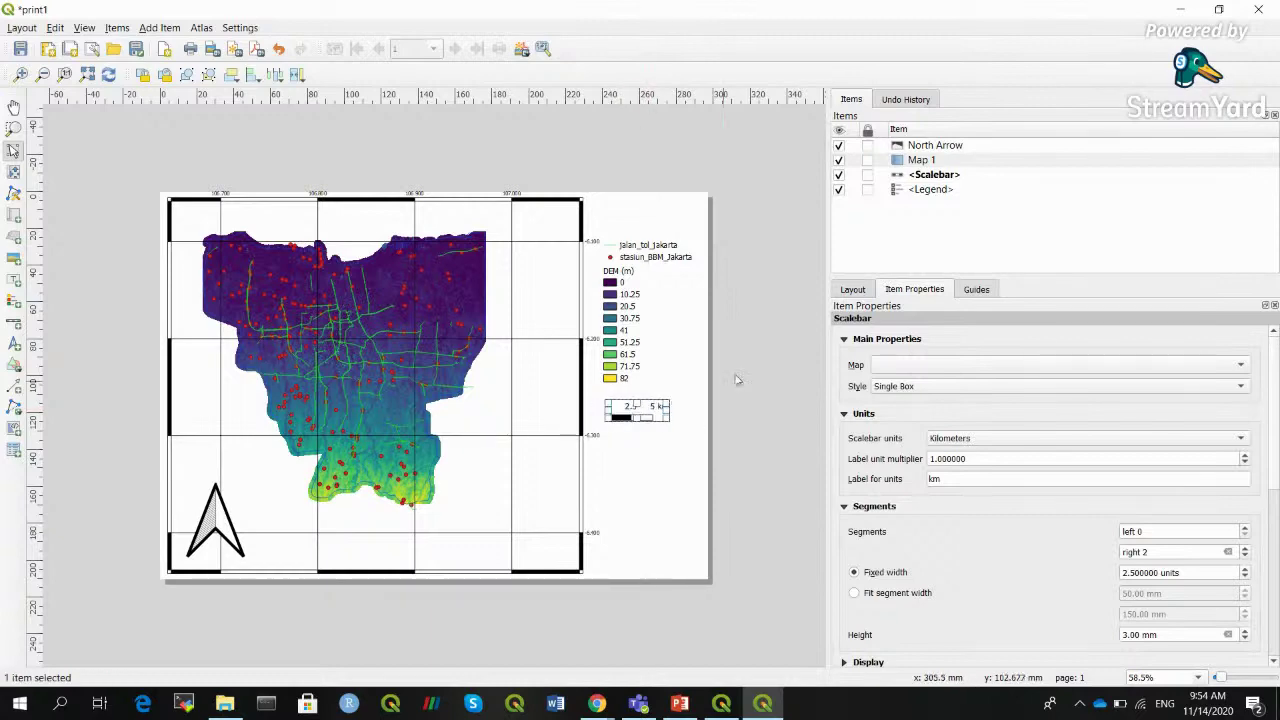
pyautogui.click(737, 326)
pyautogui.click(23, 48)
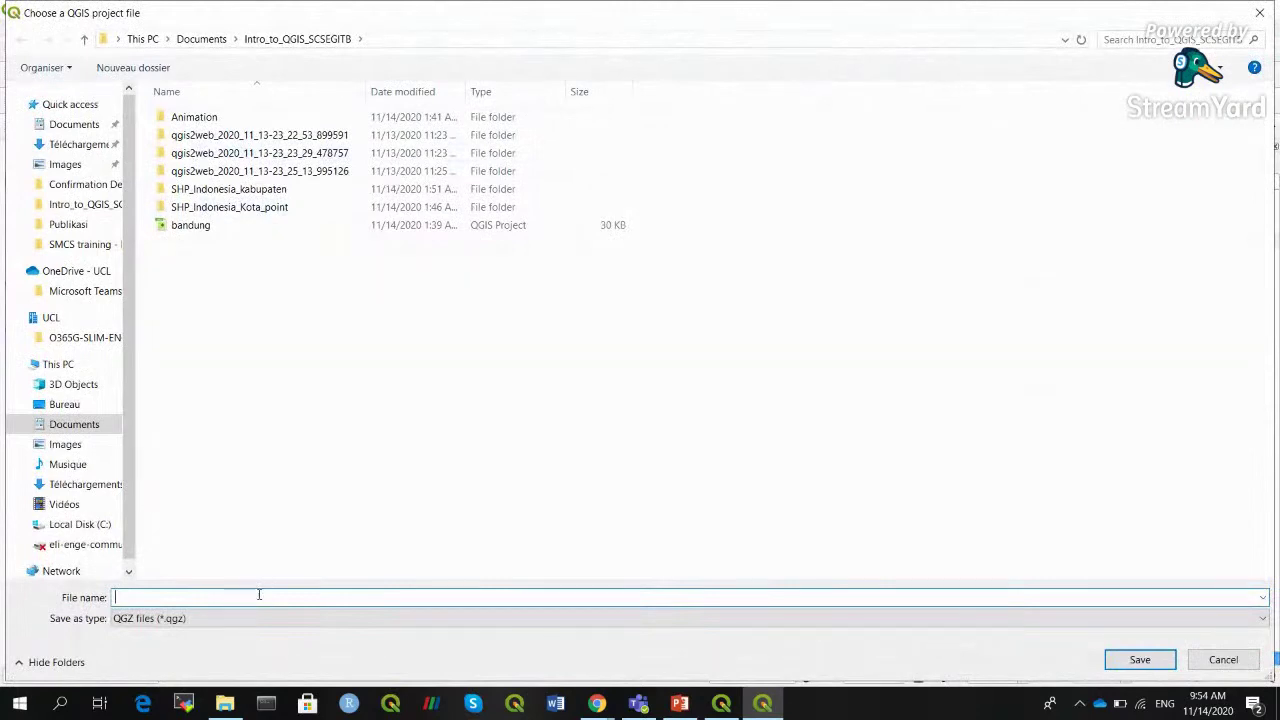
pyautogui.click(1212, 661)
pyautogui.click(20, 28)
pyautogui.moveTo(145, 357)
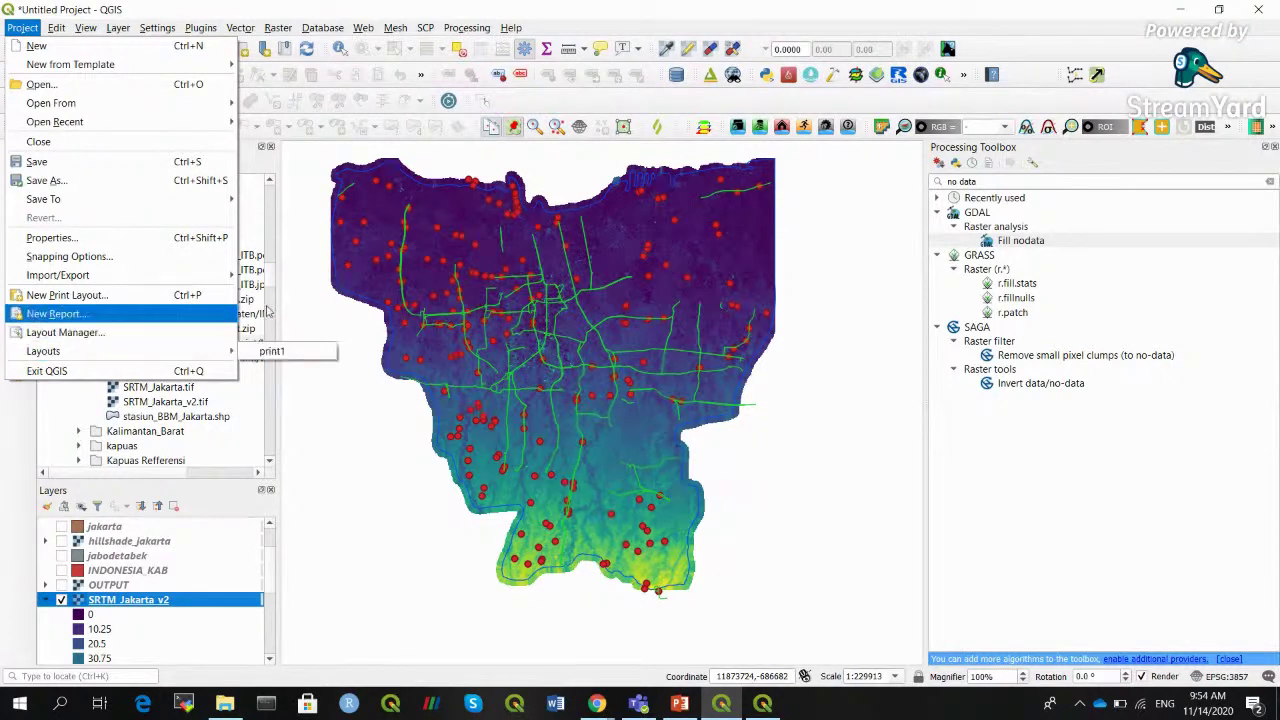
pyautogui.click(48, 180)
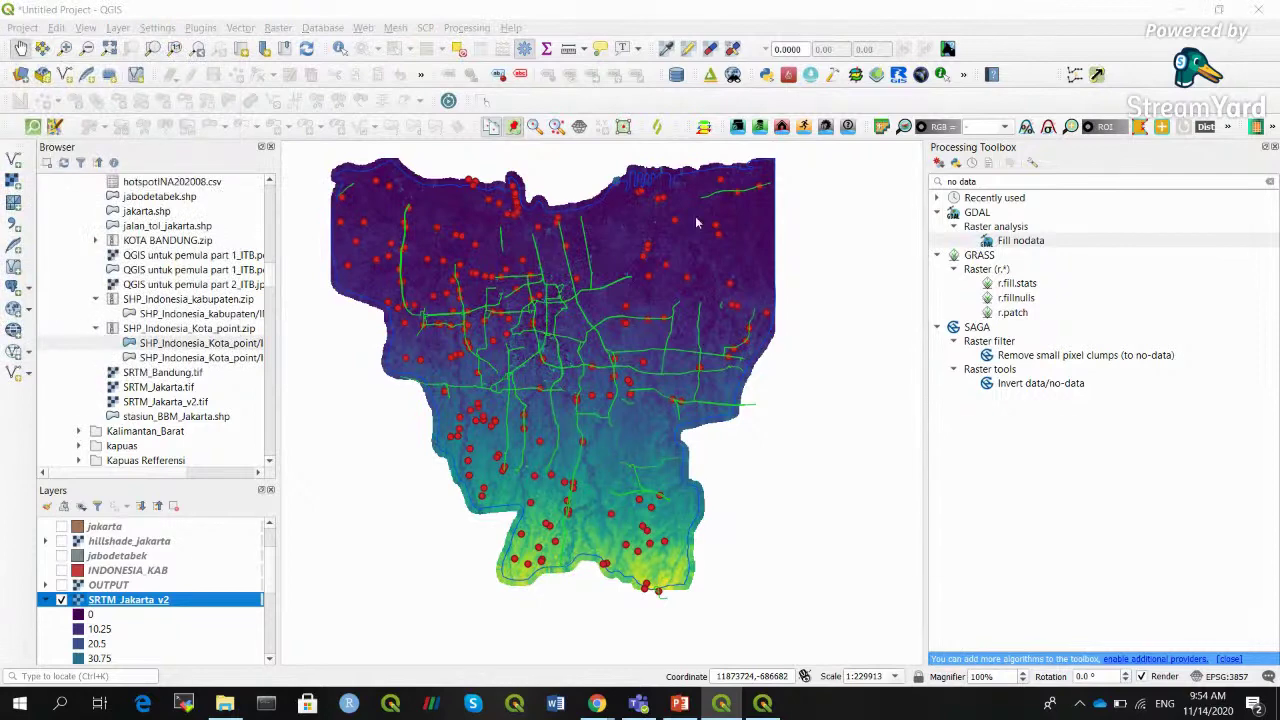
pyautogui.click(353, 619)
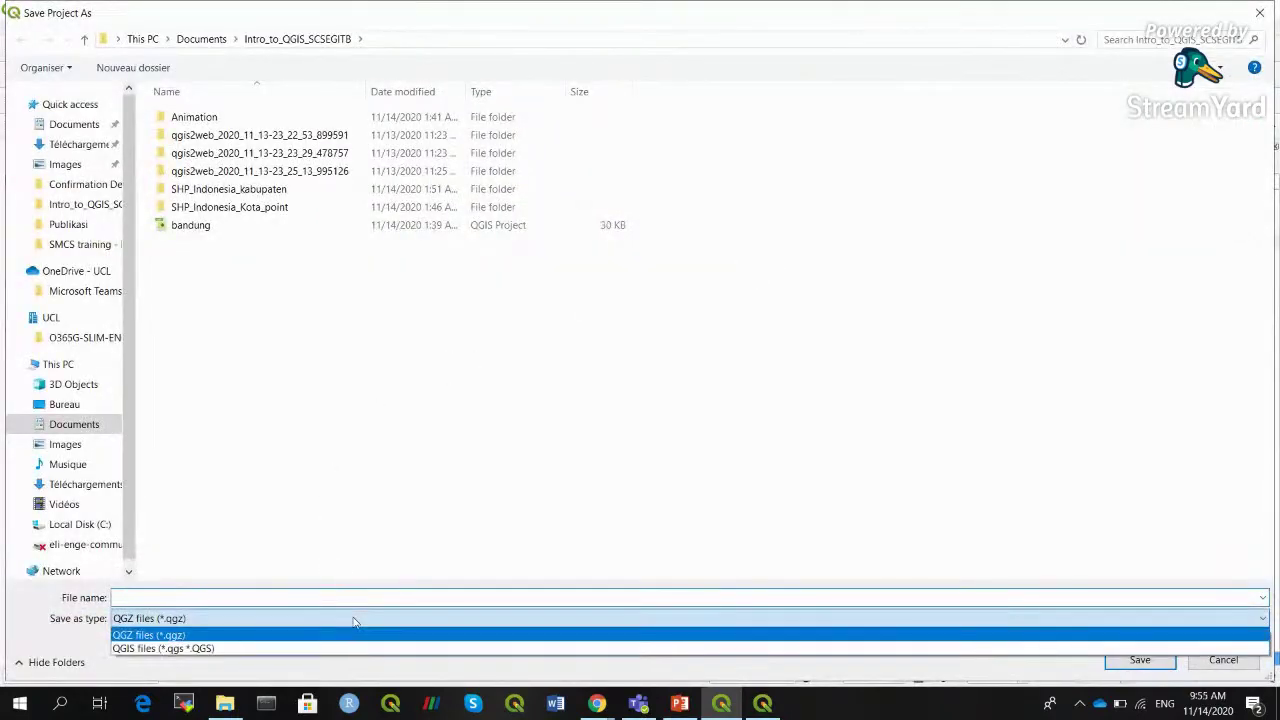
pyautogui.click(1220, 677)
pyautogui.click(1222, 660)
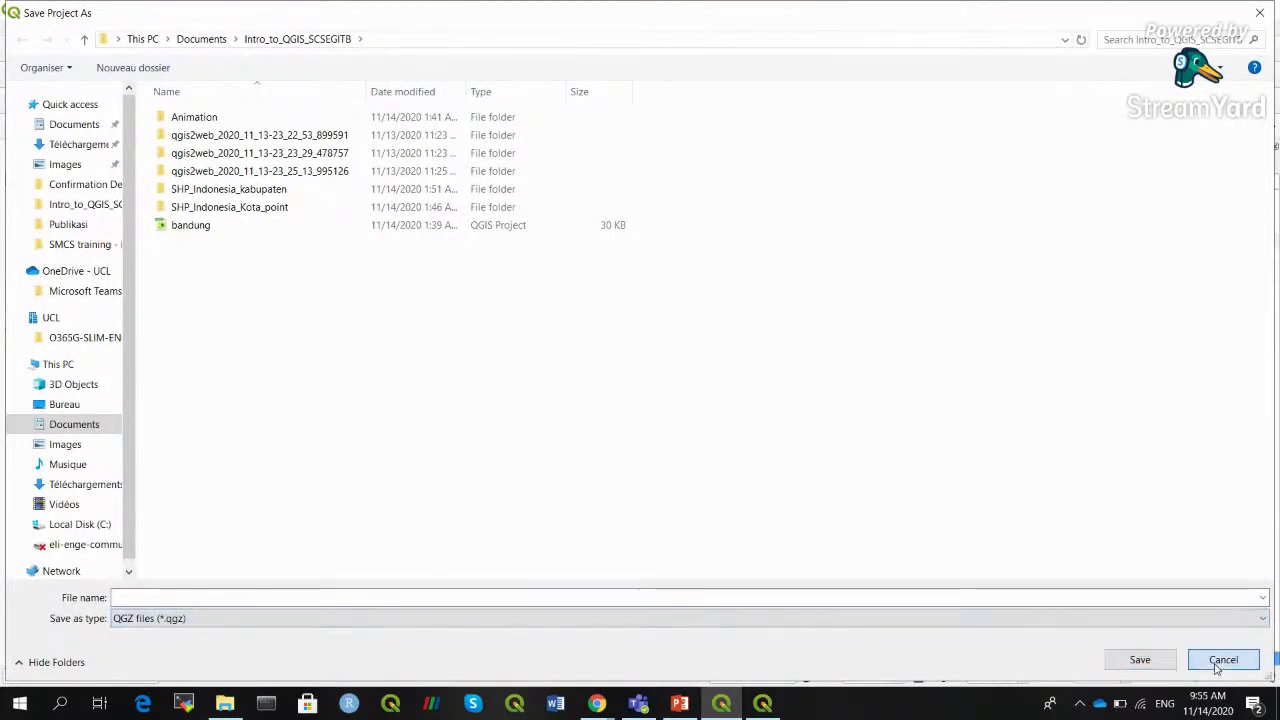
pyautogui.click(762, 703)
# Try to export the layout as an image and review the layout check before cancelling
pyautogui.click(21, 27)
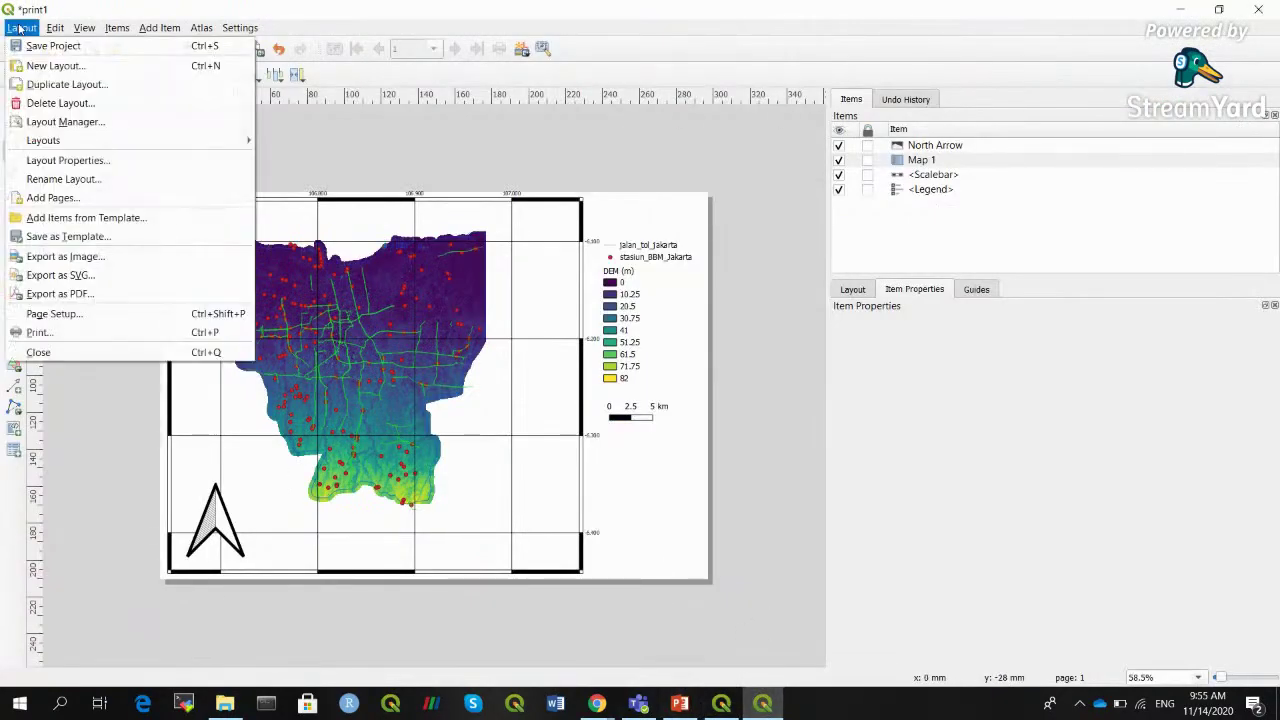
pyautogui.click(100, 257)
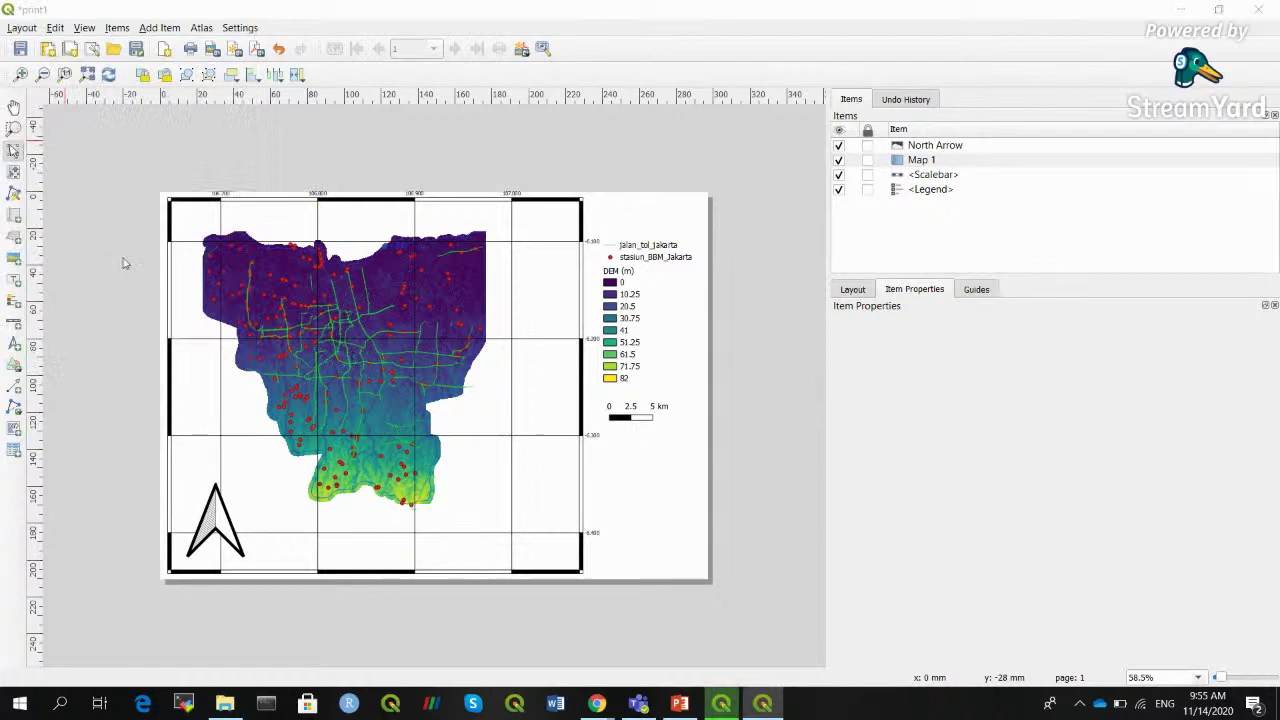
pyautogui.click(488, 235)
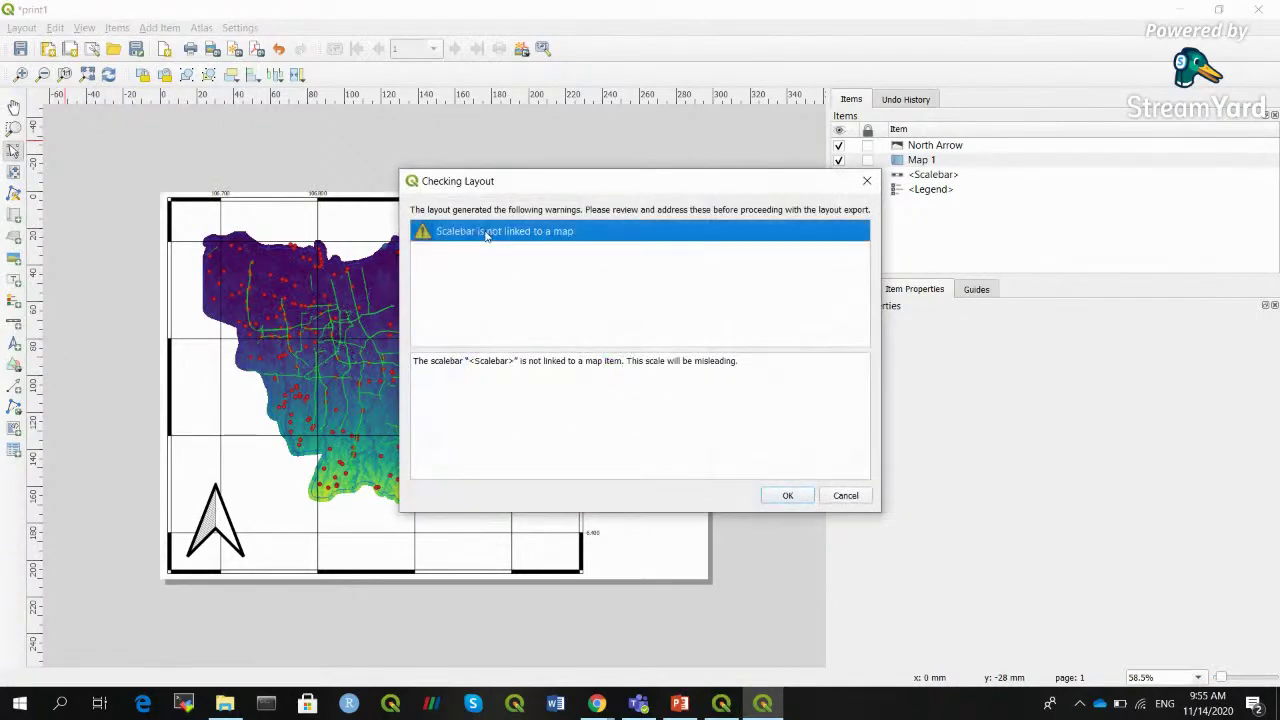
pyautogui.click(845, 496)
# Delete the old legend and draw a new one in the blank area right of the map
pyautogui.click(627, 313)
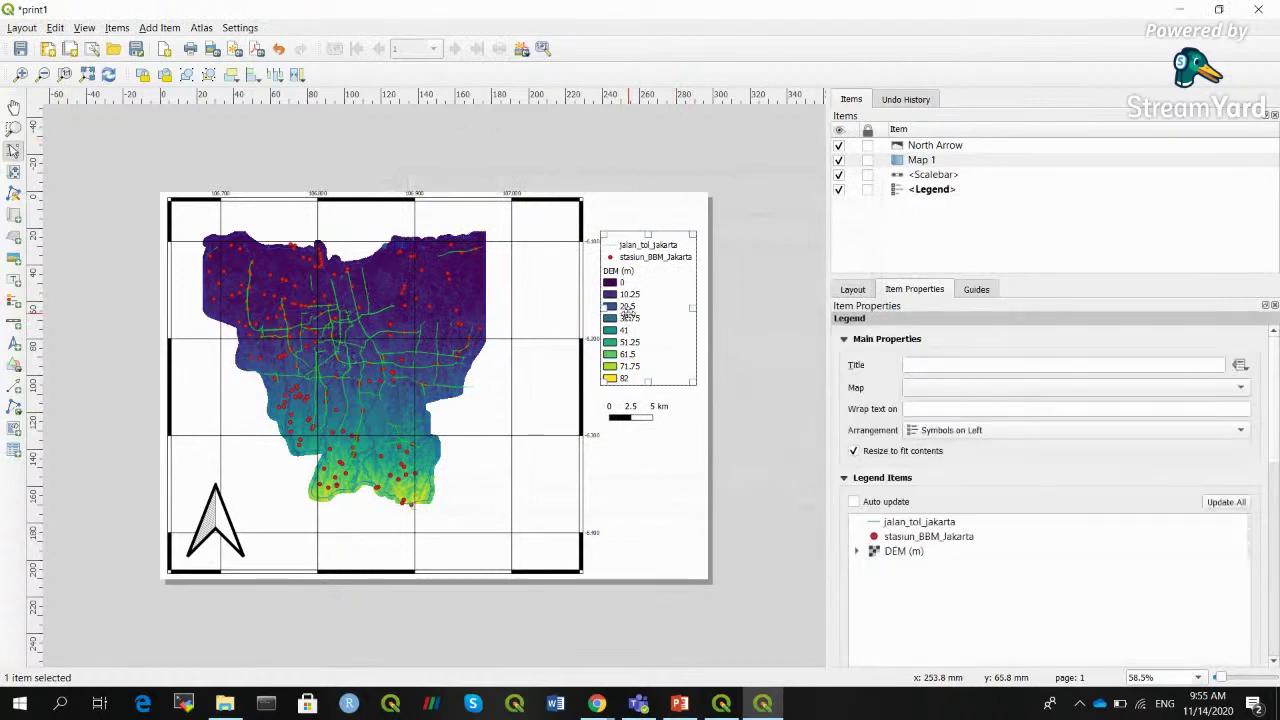
pyautogui.press('Delete')
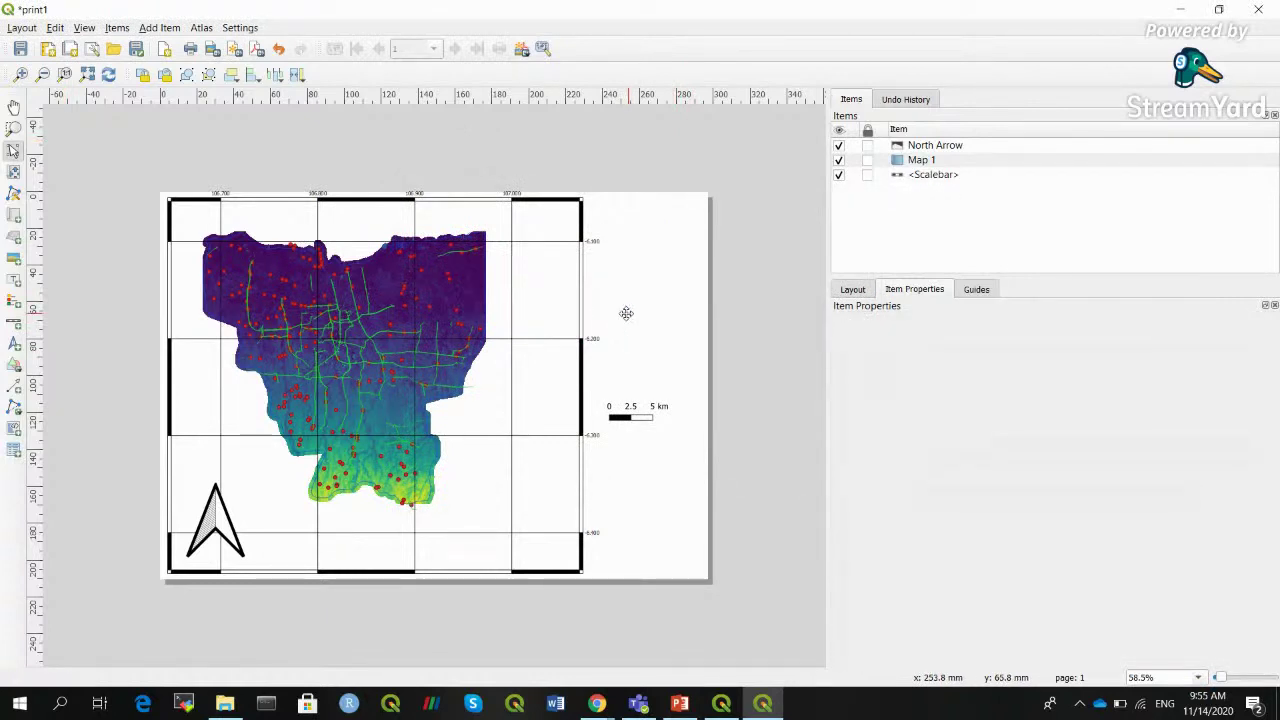
pyautogui.click(17, 302)
pyautogui.moveTo(609, 224); pyautogui.dragTo(660, 356)
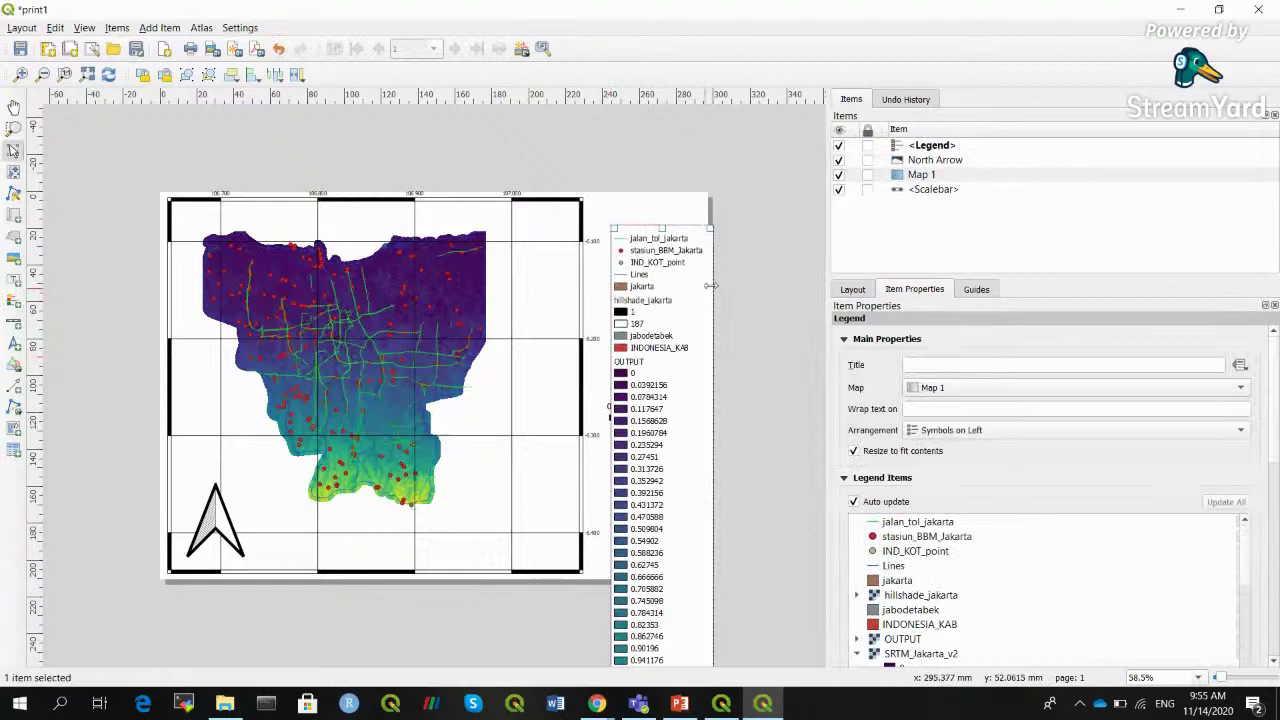
# Turn off the new legend's auto update and remove the OUTPUT entry above SRTM_Jakarta_v2 from its items
pyautogui.click(854, 502)
pyautogui.click(904, 639)
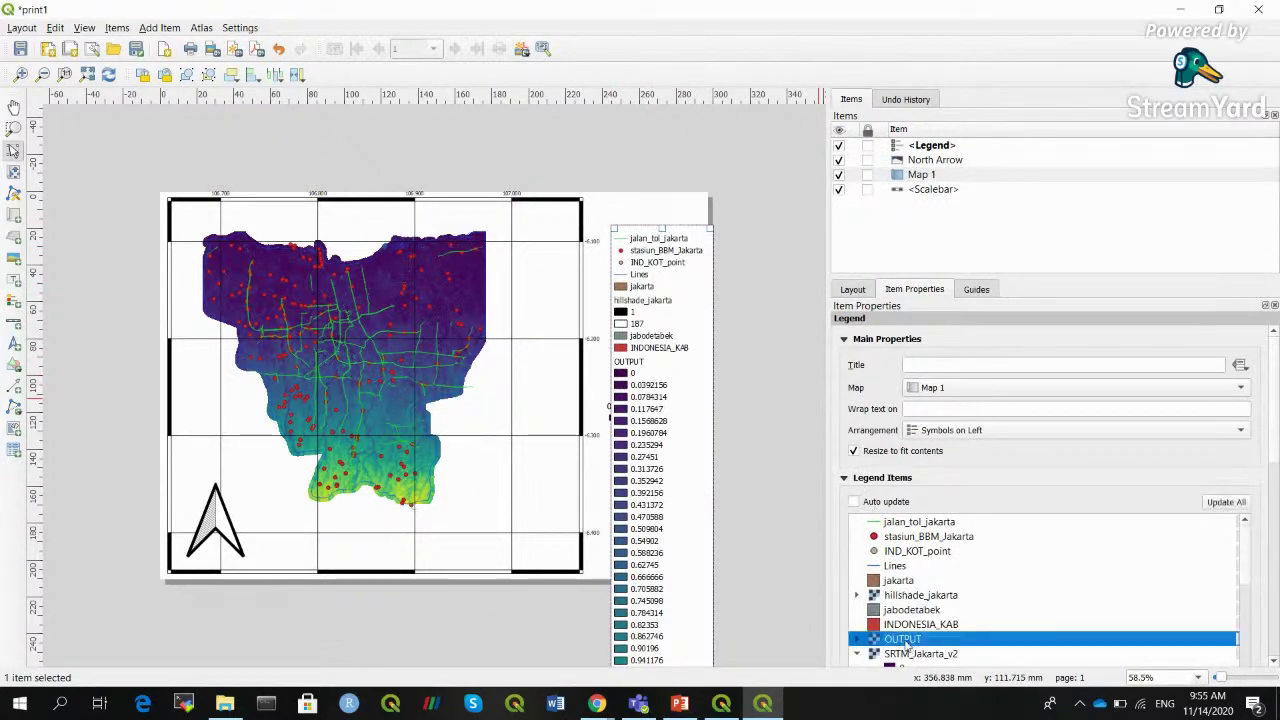
pyautogui.moveTo(1250, 553); pyautogui.dragTo(1268, 608)
pyautogui.scroll(-5, 1100, 450)
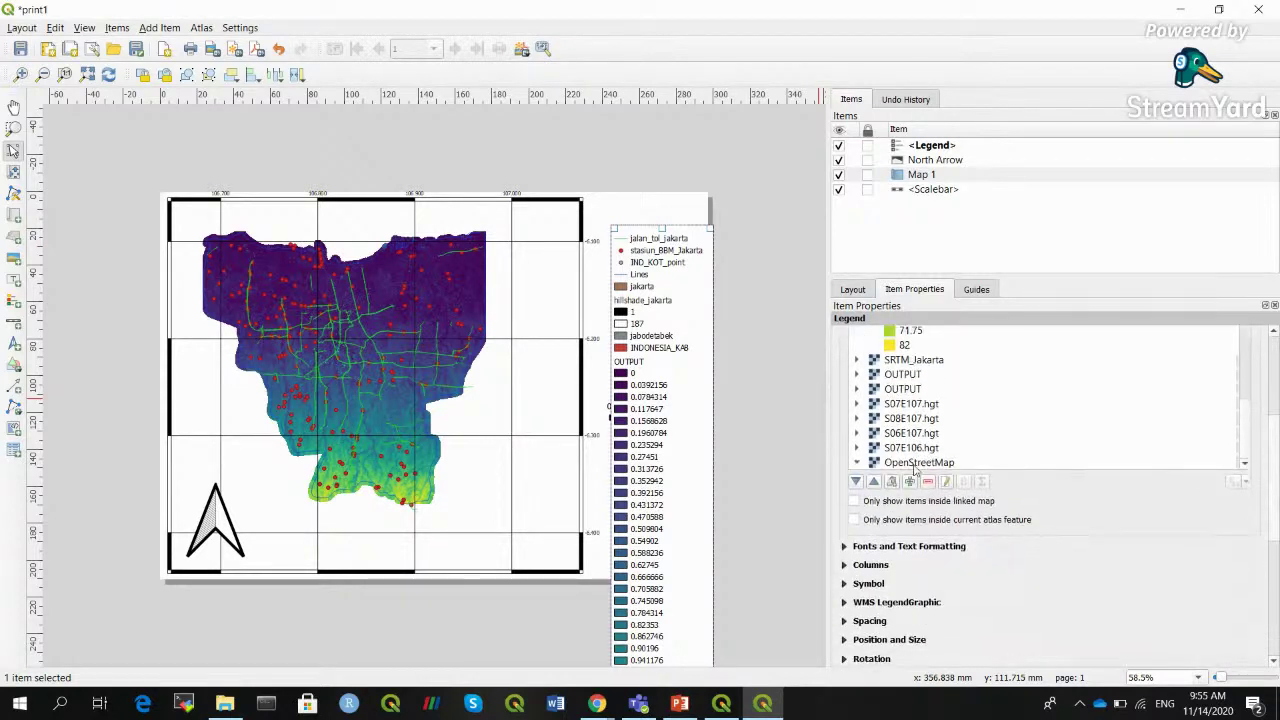
pyautogui.click(928, 482)
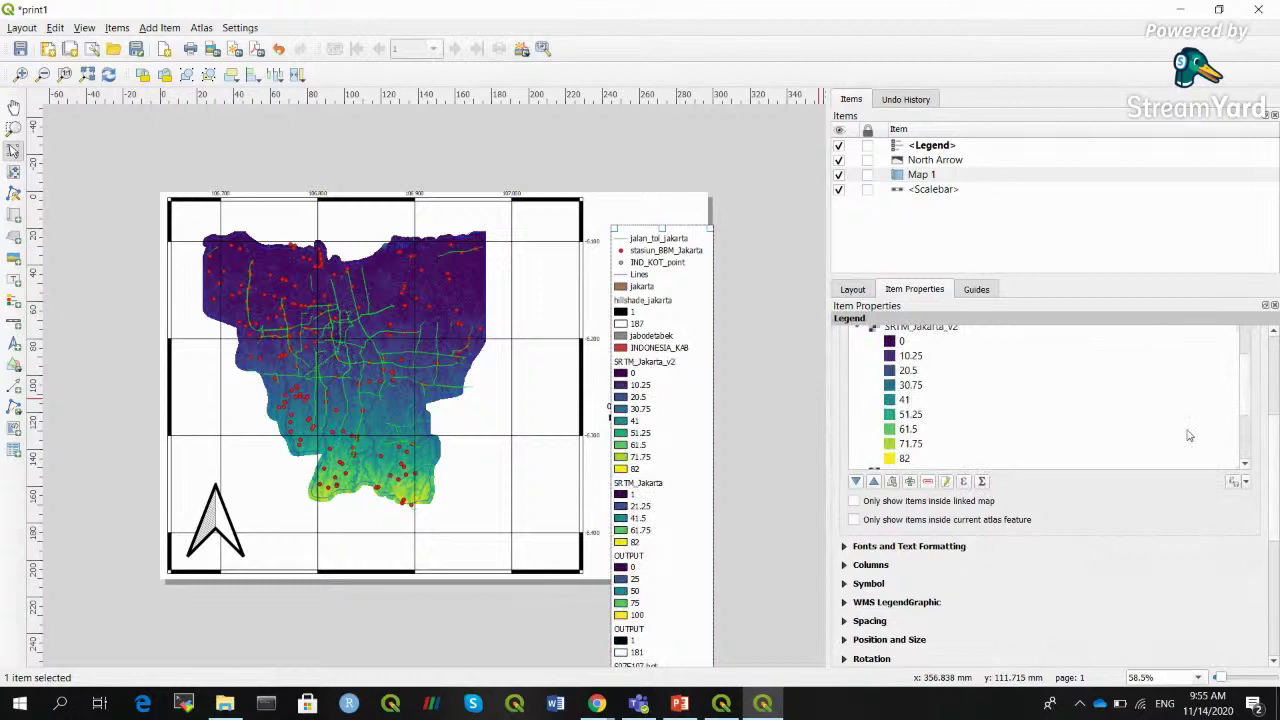
# Remove SRTM_Jakarta and all entries below it, including both OUTPUT and the .hgt layers, from the legend items
pyautogui.scroll(-2, 1240, 405)
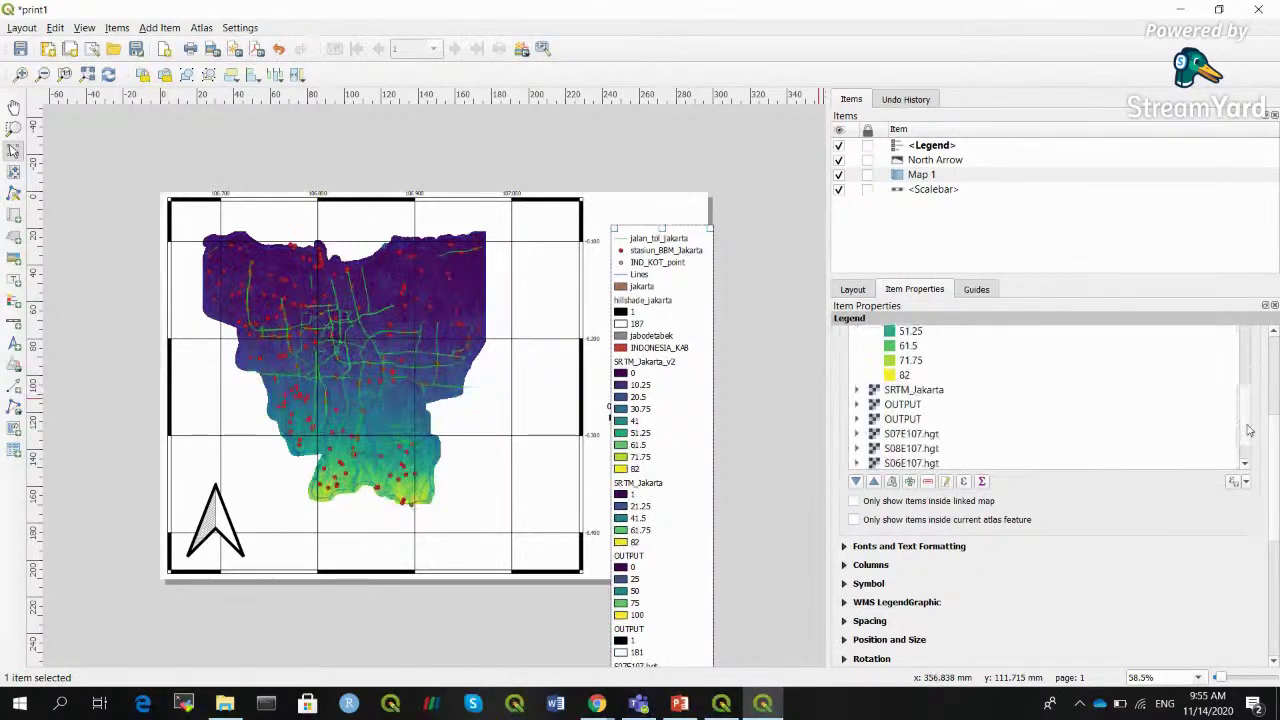
pyautogui.click(1230, 390)
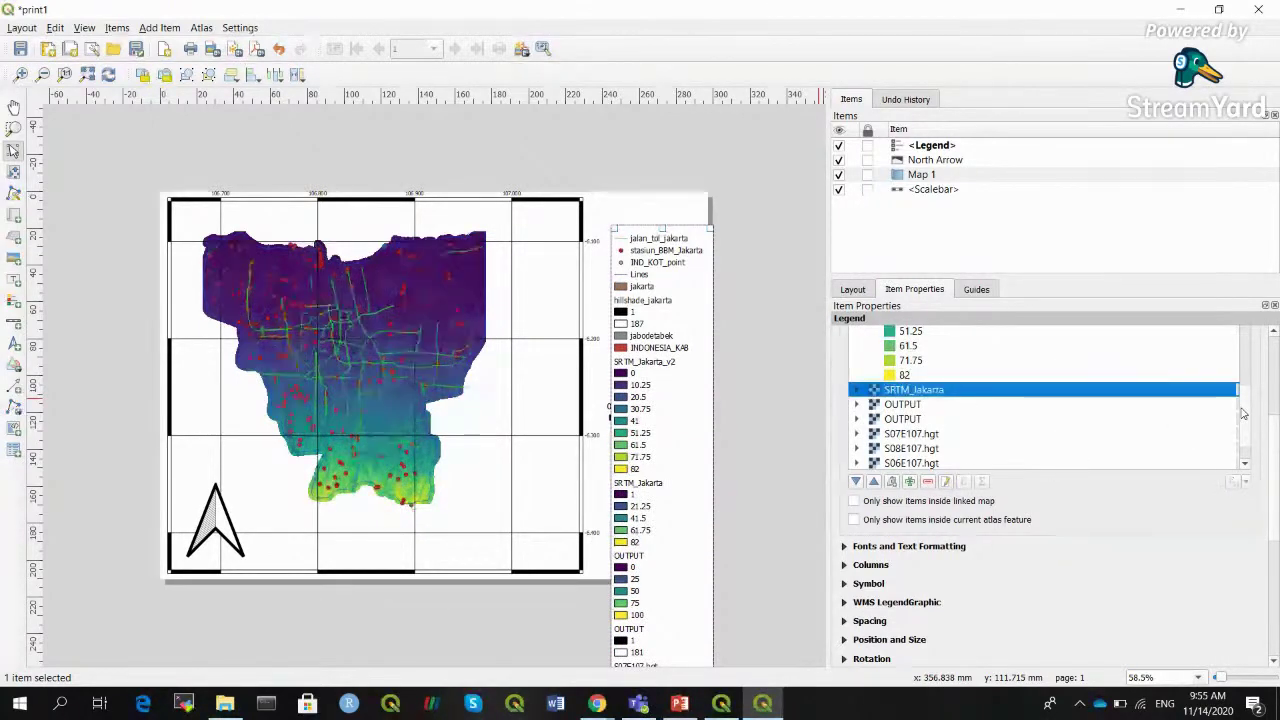
pyautogui.scroll(-1, 1237, 408)
pyautogui.keyDown('shift'); pyautogui.click(975, 463); pyautogui.keyUp('shift')
pyautogui.click(928, 482)
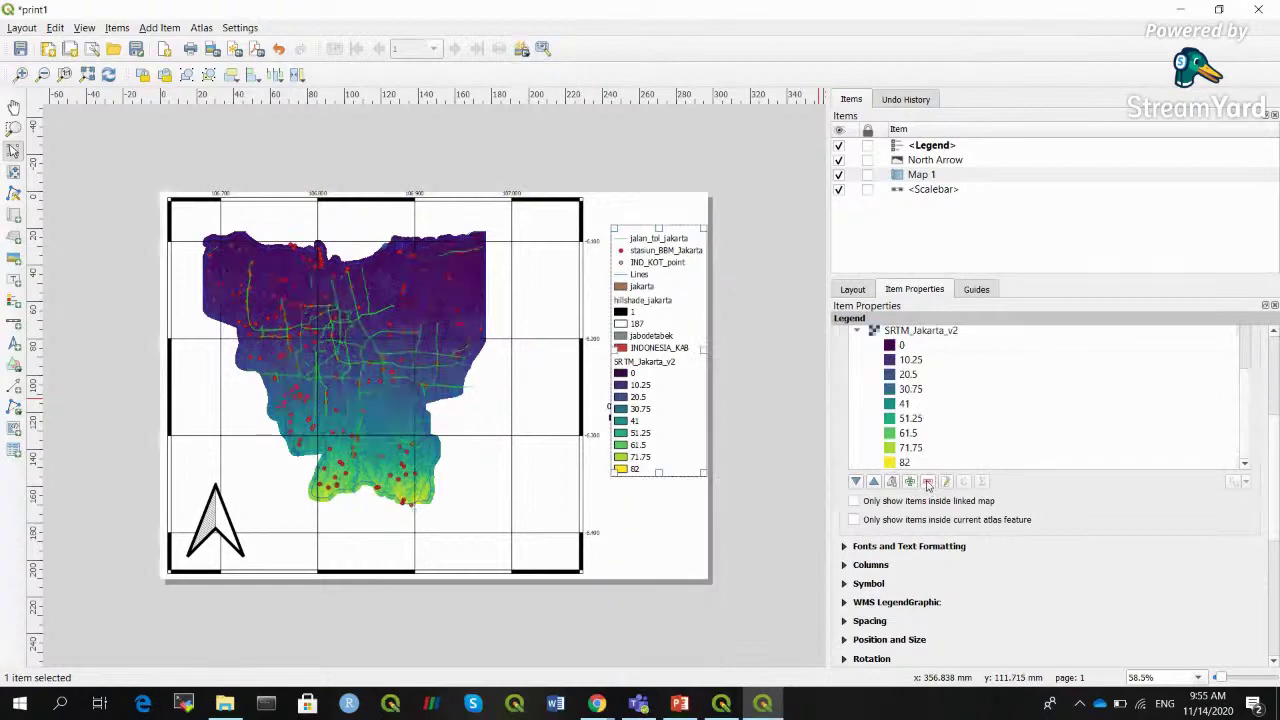
# Move the scale bar out from under the legend to the page's lower right corner and place the legend above it
pyautogui.click(638, 317)
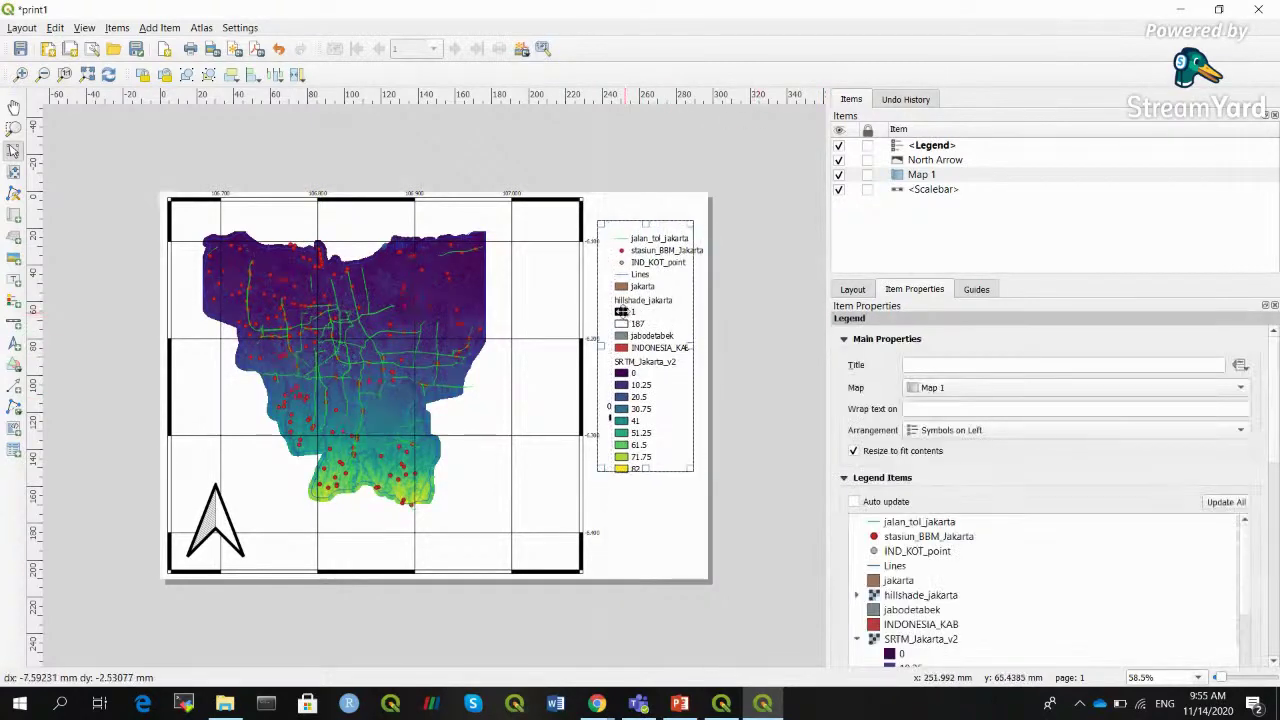
pyautogui.moveTo(648, 386); pyautogui.dragTo(750, 328)
pyautogui.moveTo(627, 416); pyautogui.dragTo(624, 558)
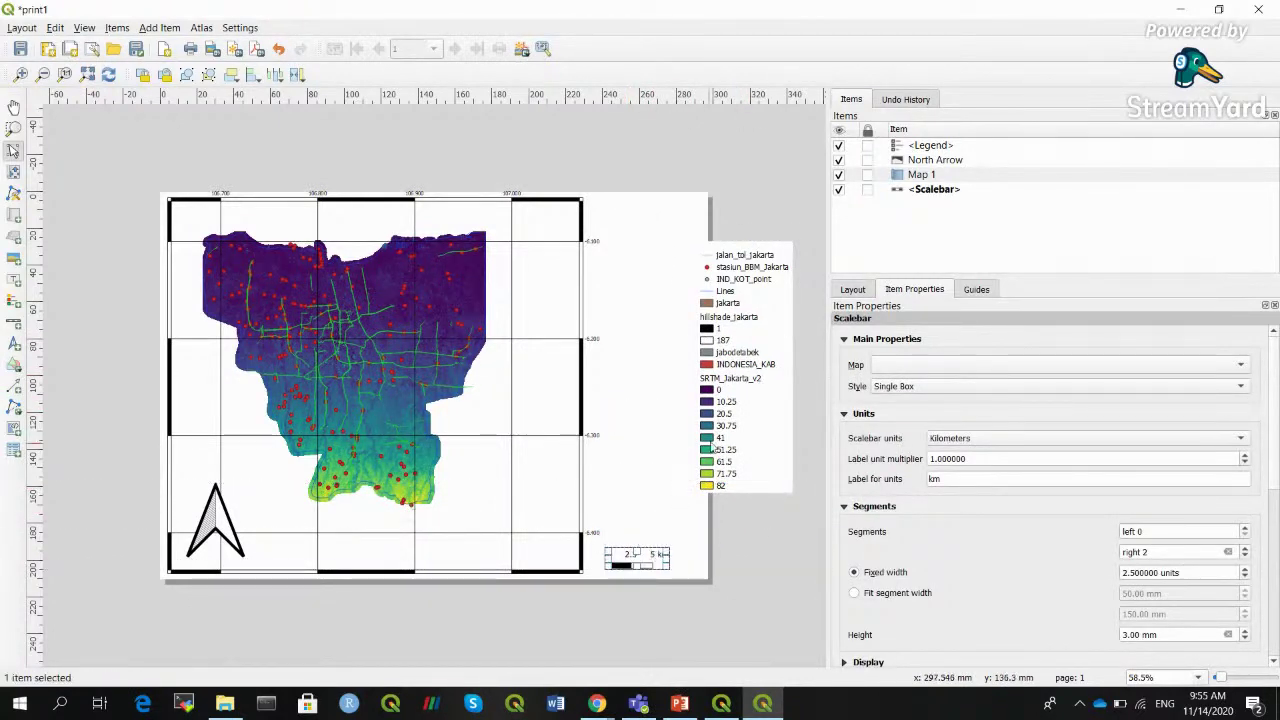
pyautogui.moveTo(724, 392); pyautogui.dragTo(641, 392)
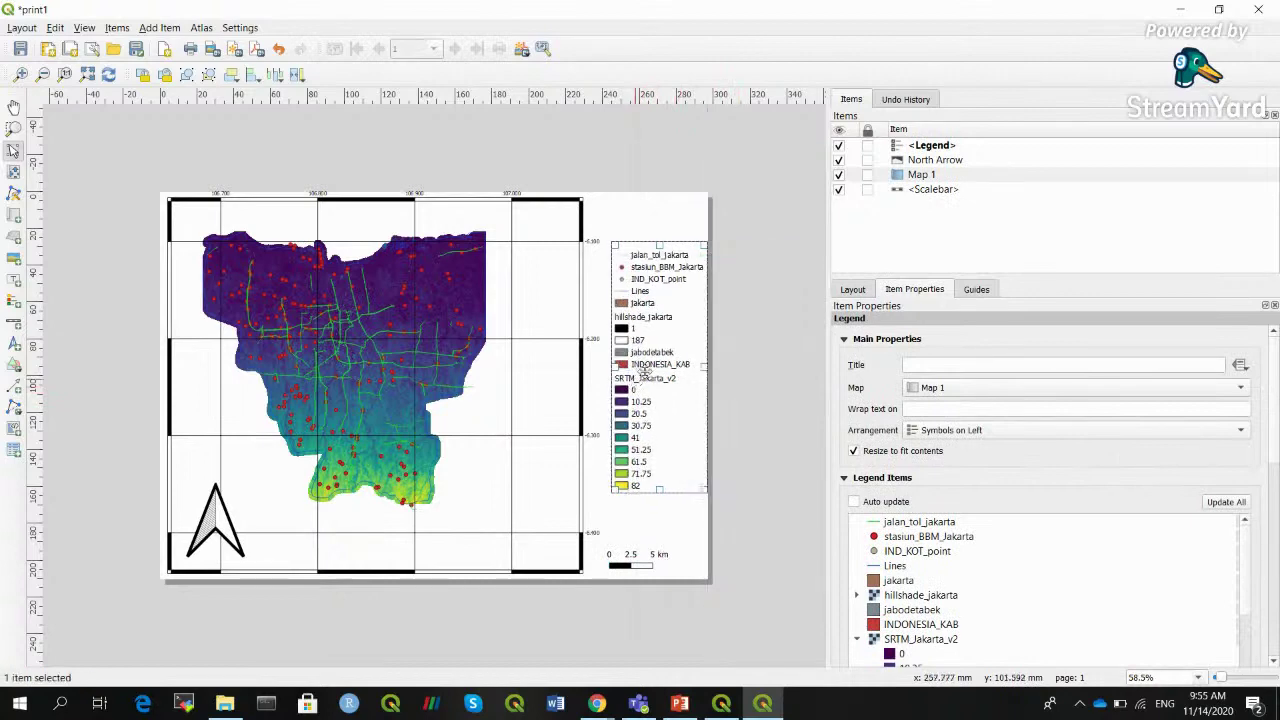
# Try to export the layout as an image and cancel at the layout check
pyautogui.click(80, 120)
pyautogui.click(21, 27)
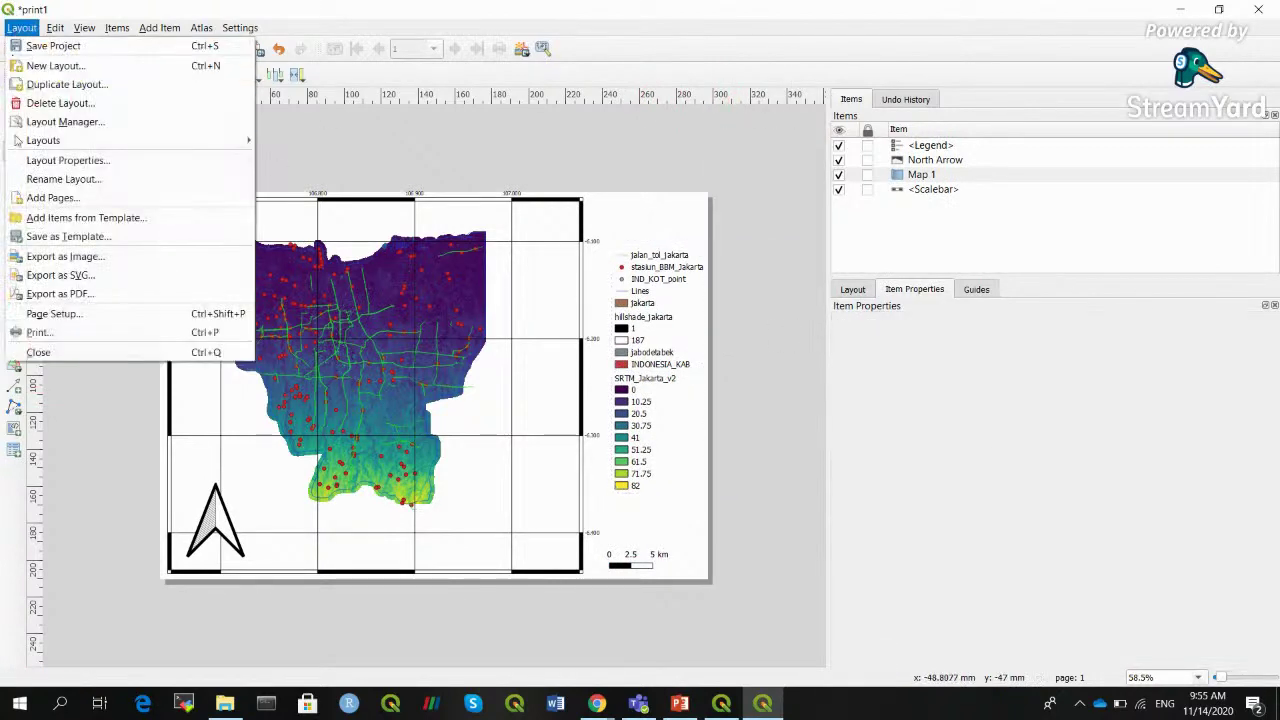
pyautogui.click(45, 249)
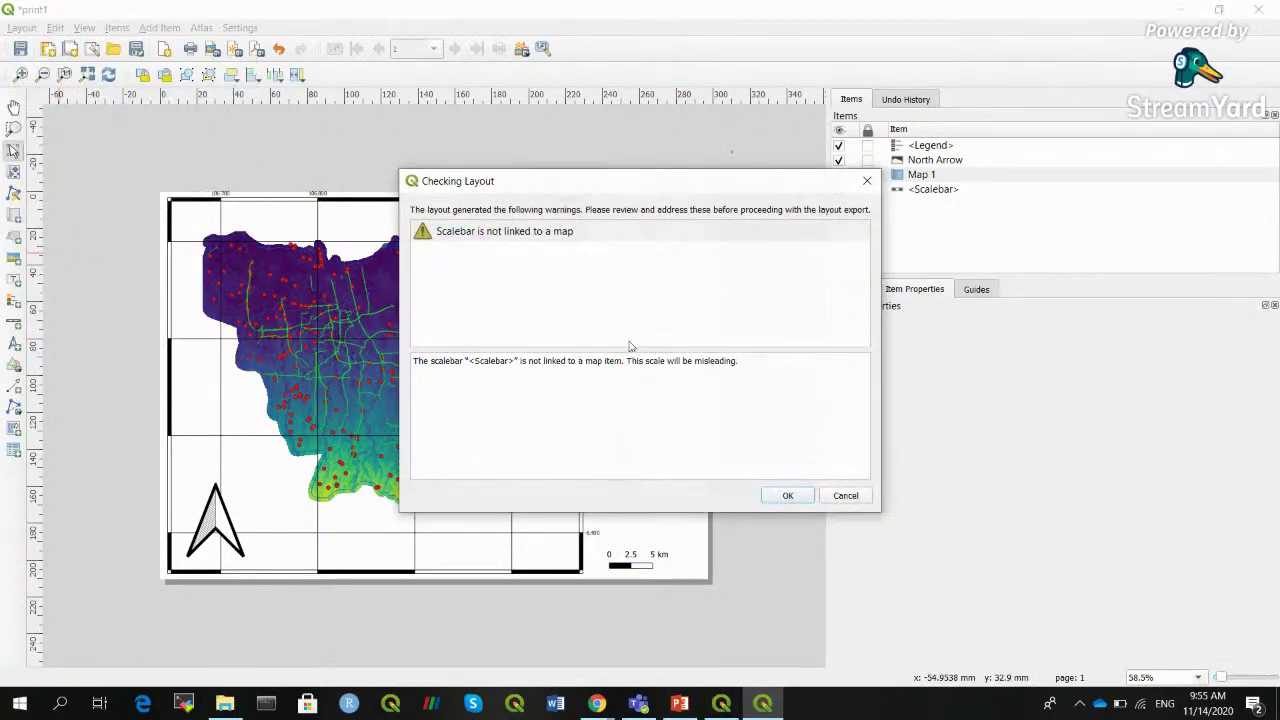
pyautogui.click(843, 496)
# Delete the unlinked scale bar and draw a new one below the legend
pyautogui.click(646, 556)
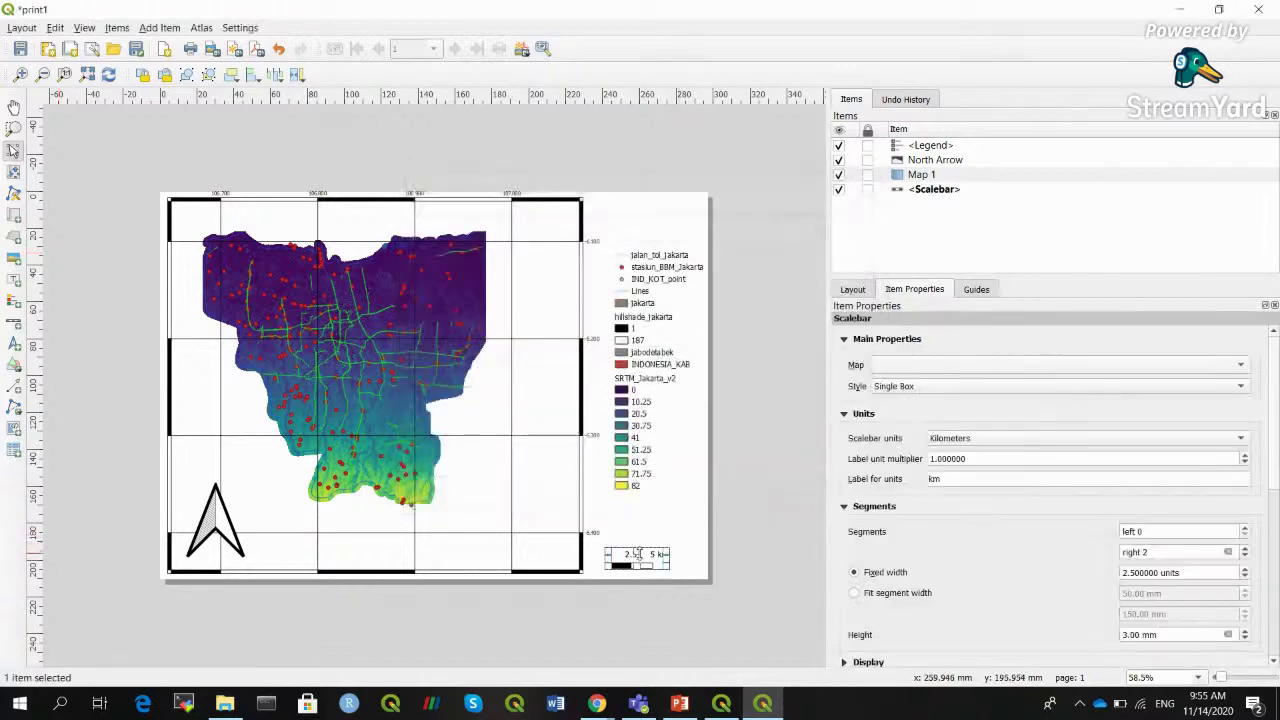
pyautogui.press('Delete')
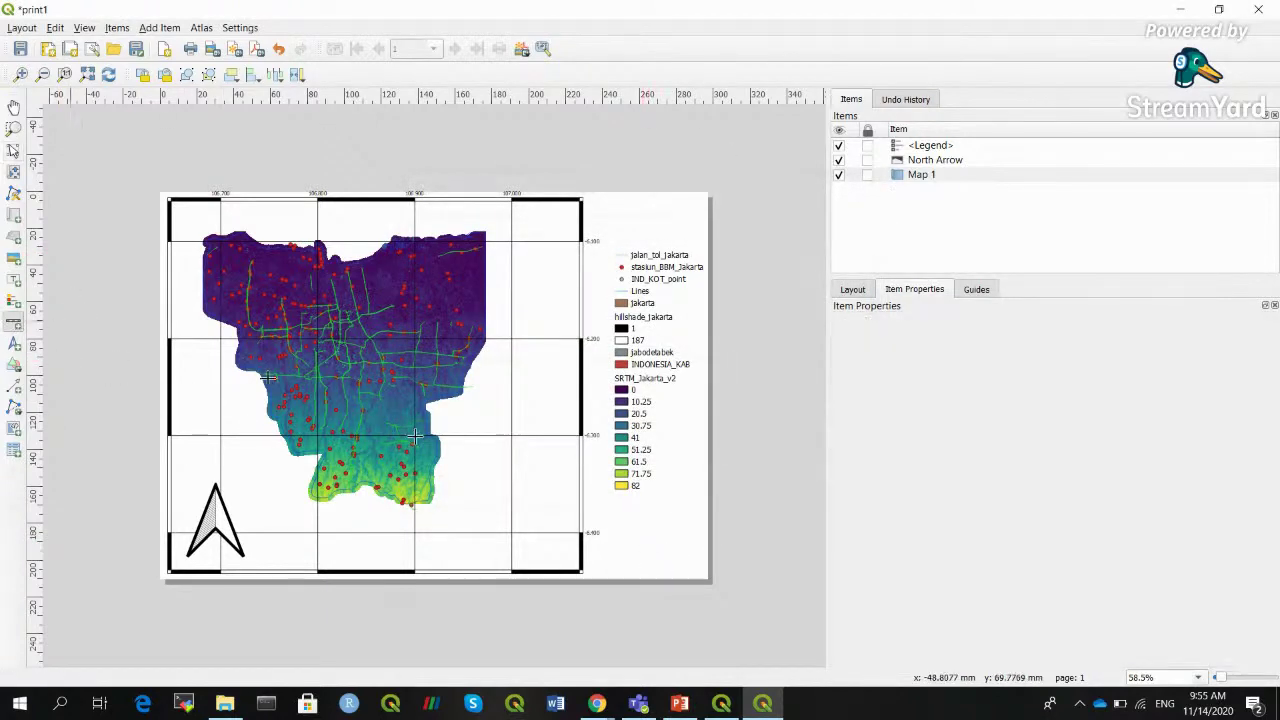
pyautogui.moveTo(613, 531); pyautogui.dragTo(686, 550)
pyautogui.click(740, 462)
# Export the layout as a JPG image named jakarta in the Intro_to_QGIS_SCSEGITB folder with the default export options
pyautogui.click(21, 27)
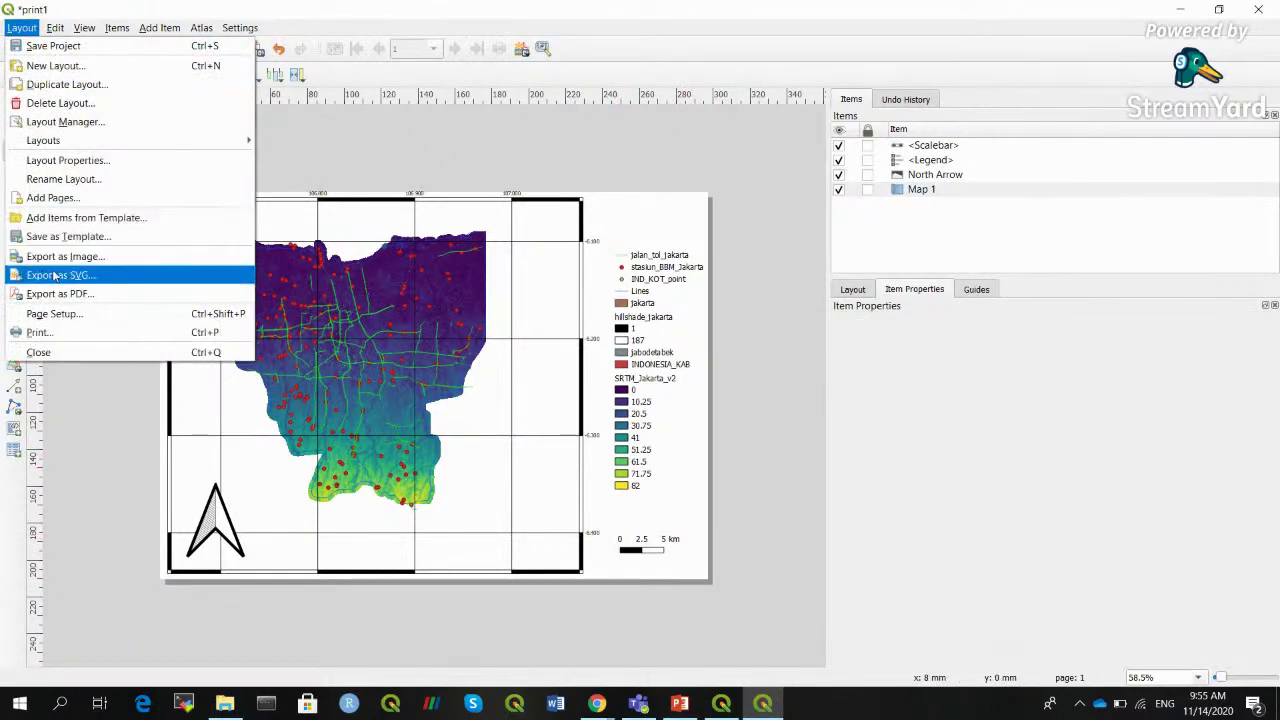
pyautogui.click(80, 249)
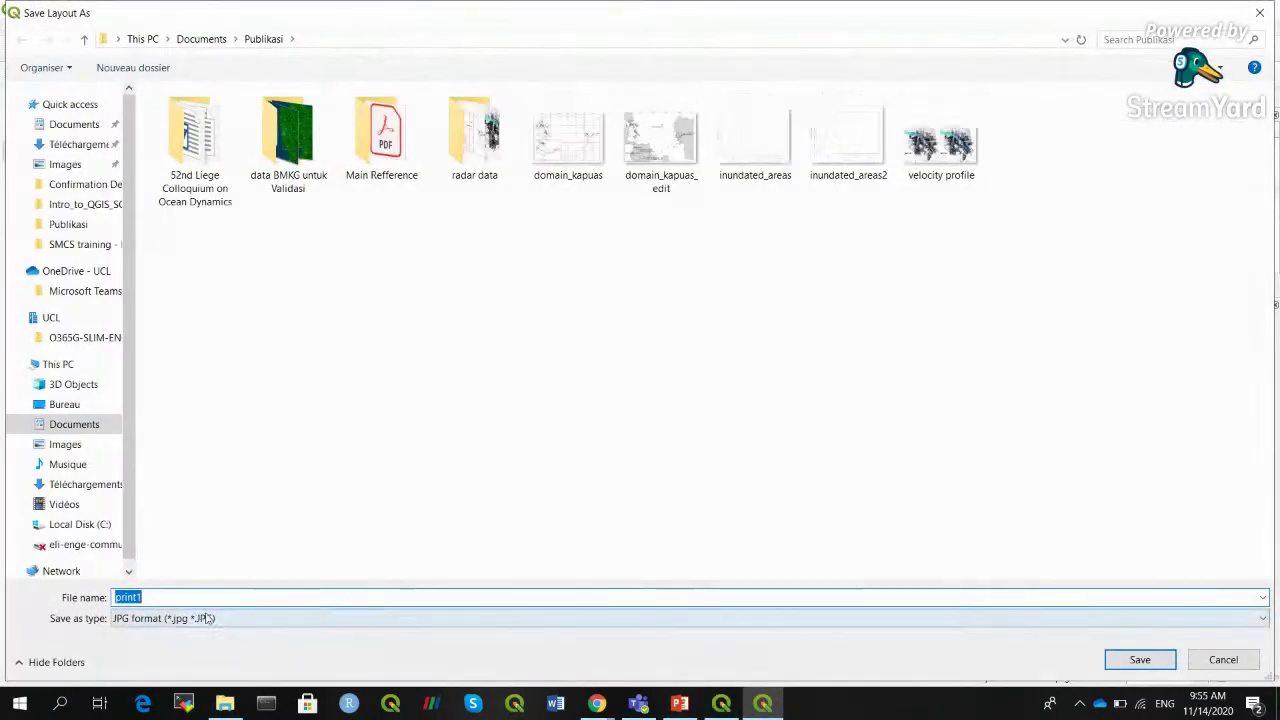
pyautogui.click(207, 622)
pyautogui.click(207, 622)
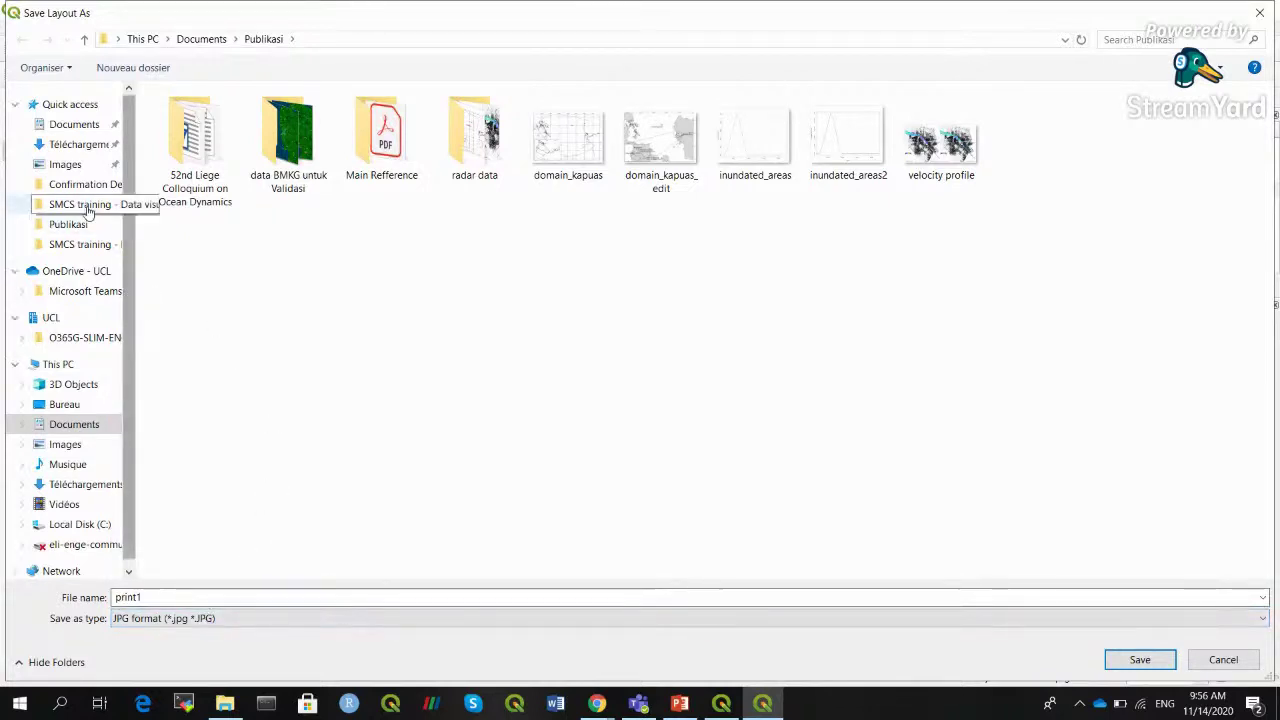
pyautogui.click(85, 204)
pyautogui.click(235, 598)
pyautogui.write('jakarta')
pyautogui.press('Return')
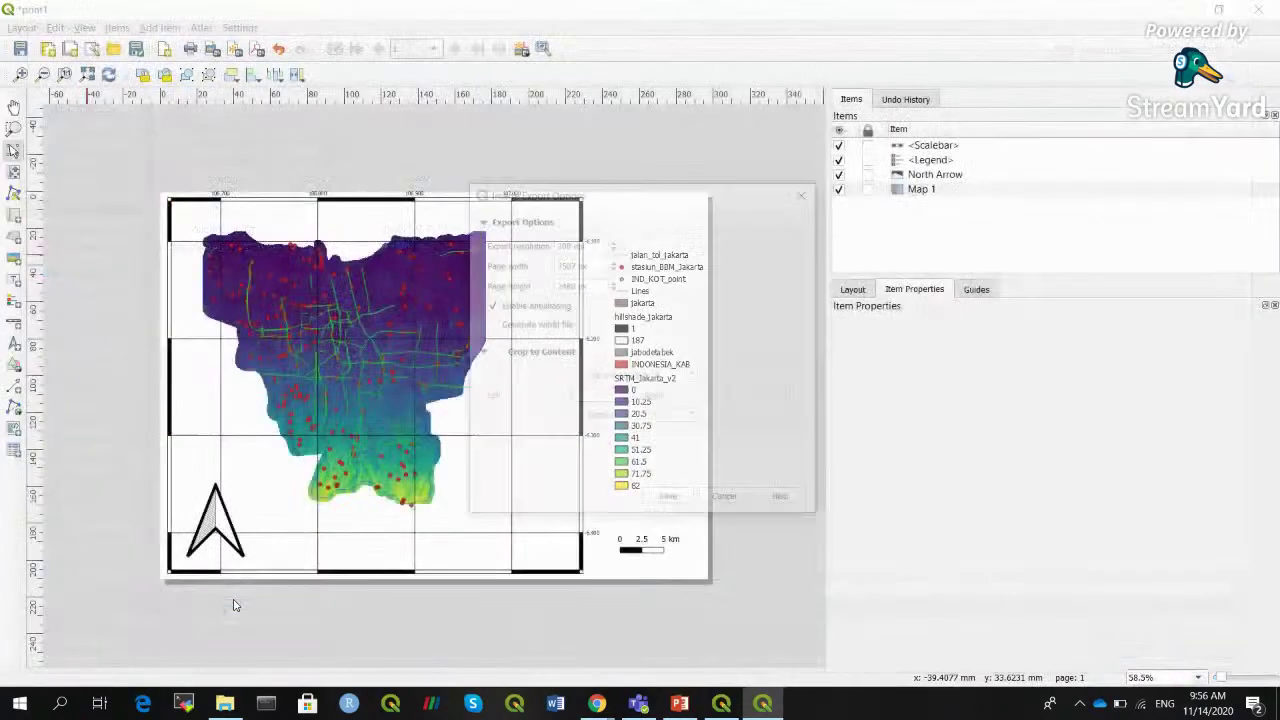
pyautogui.click(666, 502)
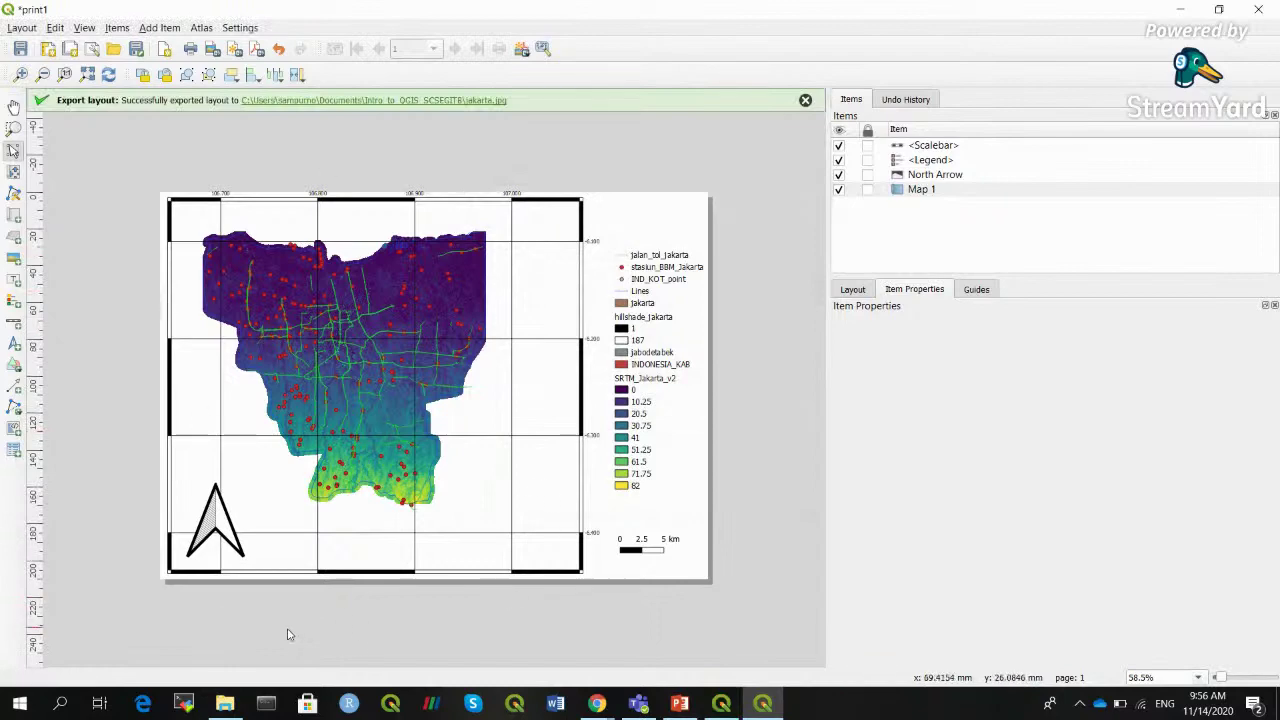
# View the exported jakarta.jpg from its folder in File Explorer and close the image viewer
pyautogui.click(225, 703)
pyautogui.doubleClick(428, 127)
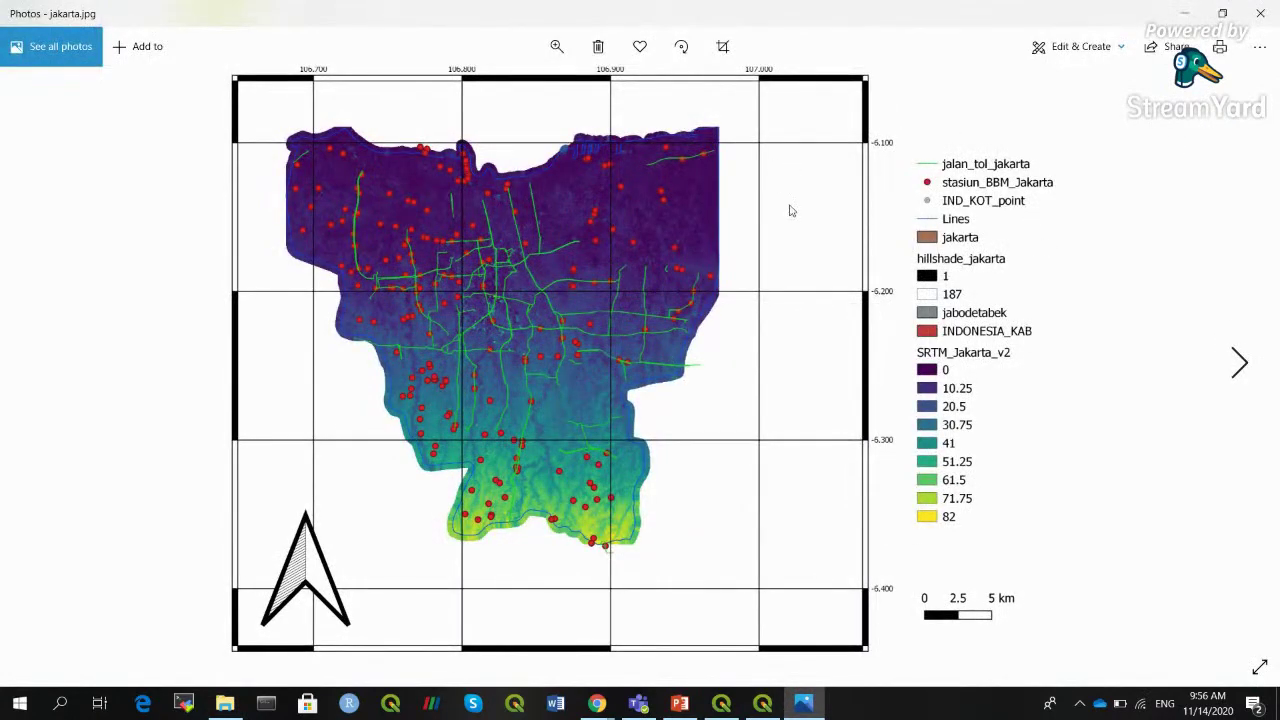
pyautogui.click(1270, 12)
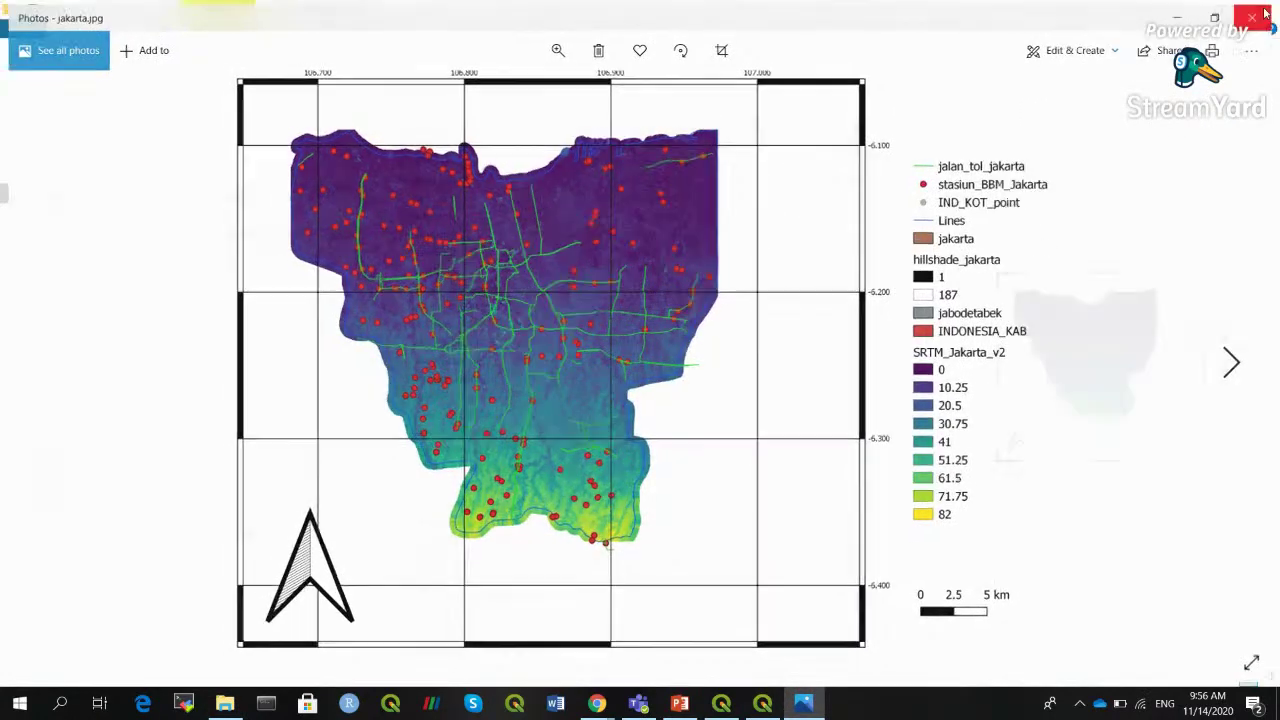
# Switch to PowerPoint, review slides 19 and 20 on the print layout and the web and animation plugins, and minimise it
pyautogui.click(679, 703)
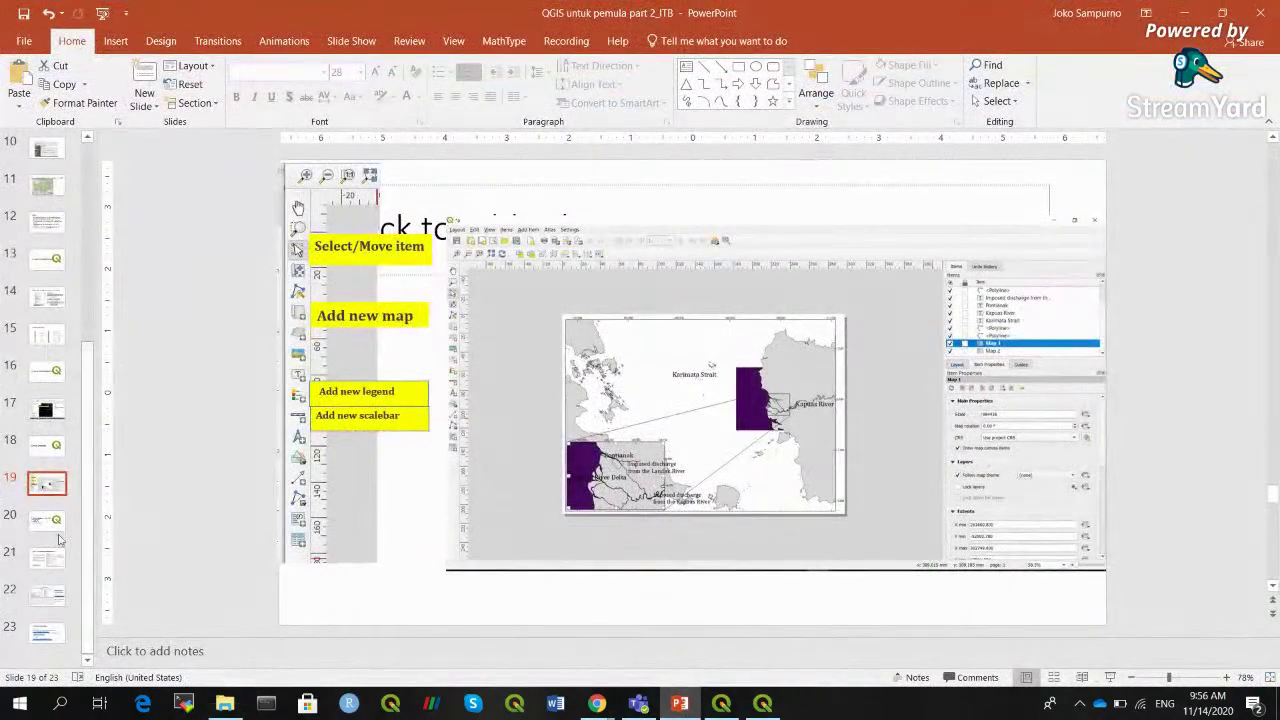
pyautogui.click(47, 520)
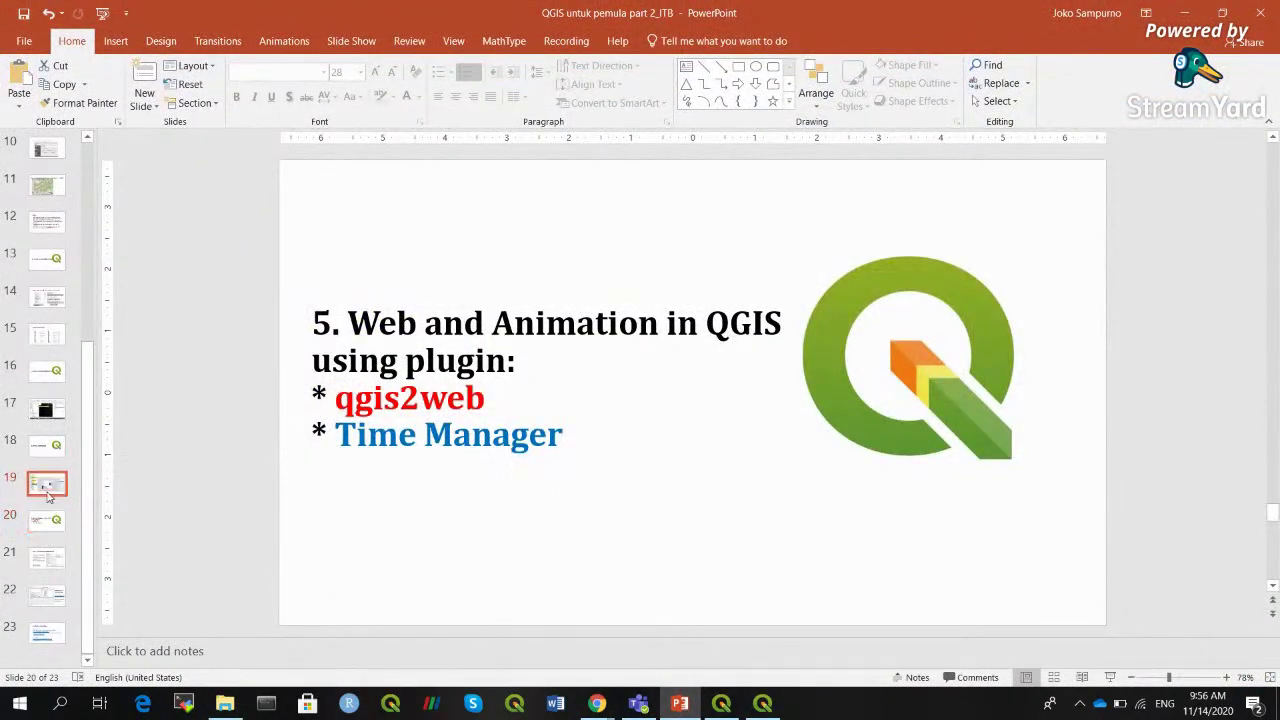
pyautogui.click(47, 490)
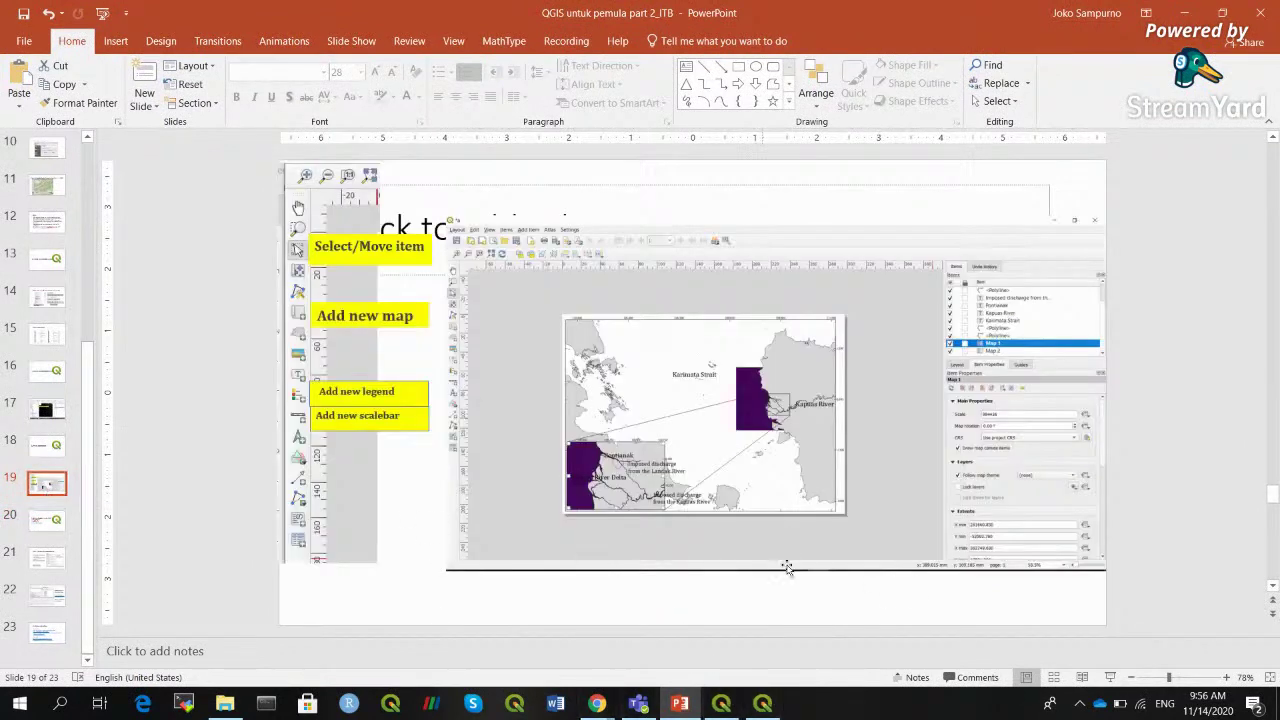
pyautogui.click(45, 520)
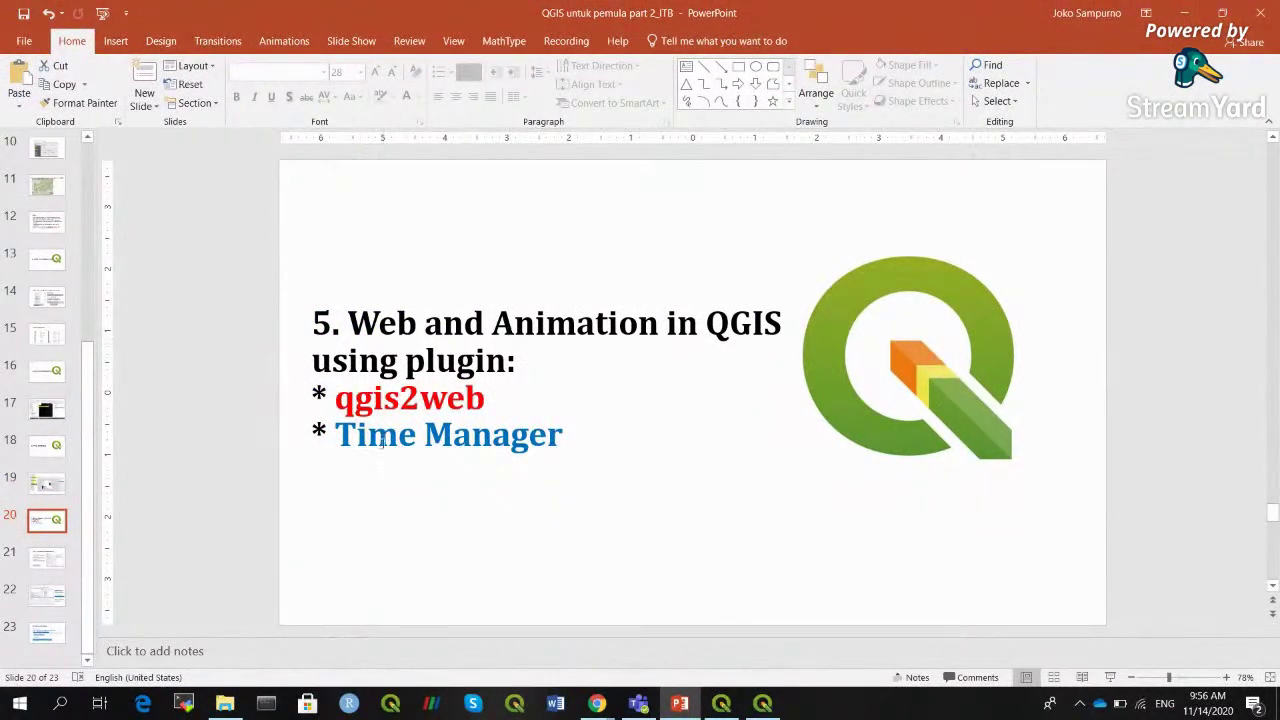
pyautogui.click(1184, 12)
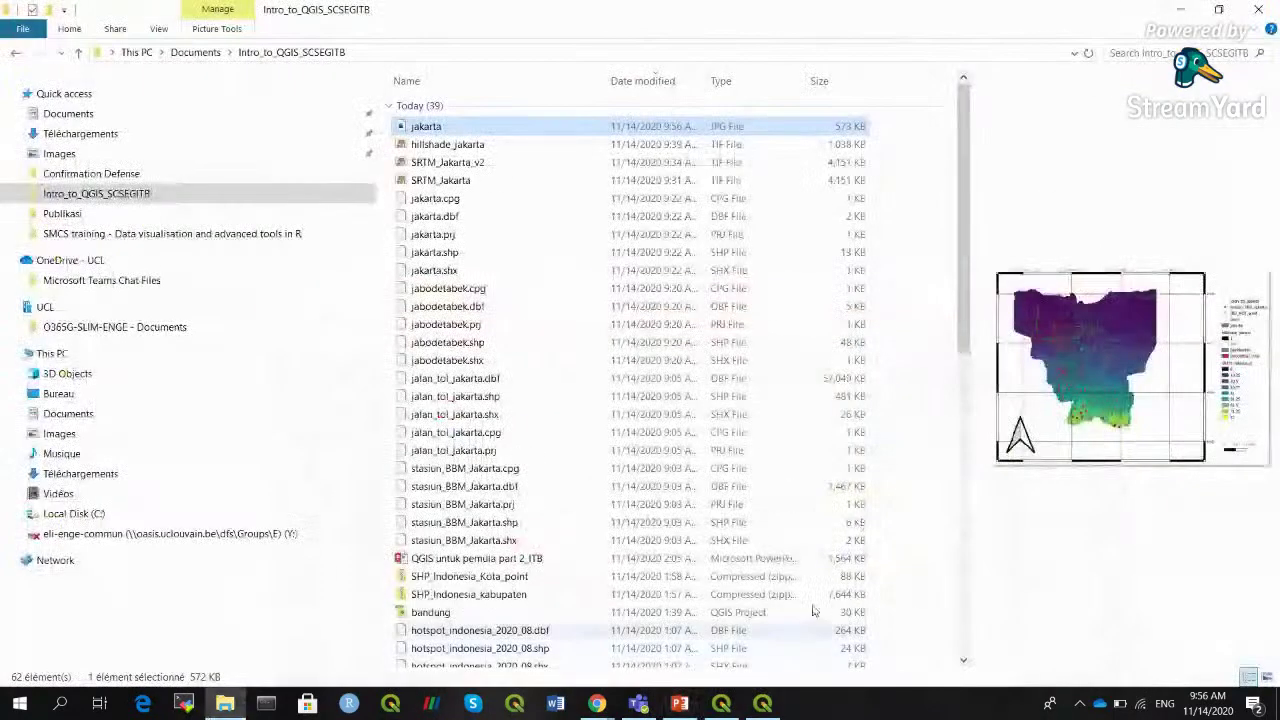
# Minimise the print1 layout window and return to the main QGIS project window
pyautogui.click(764, 703)
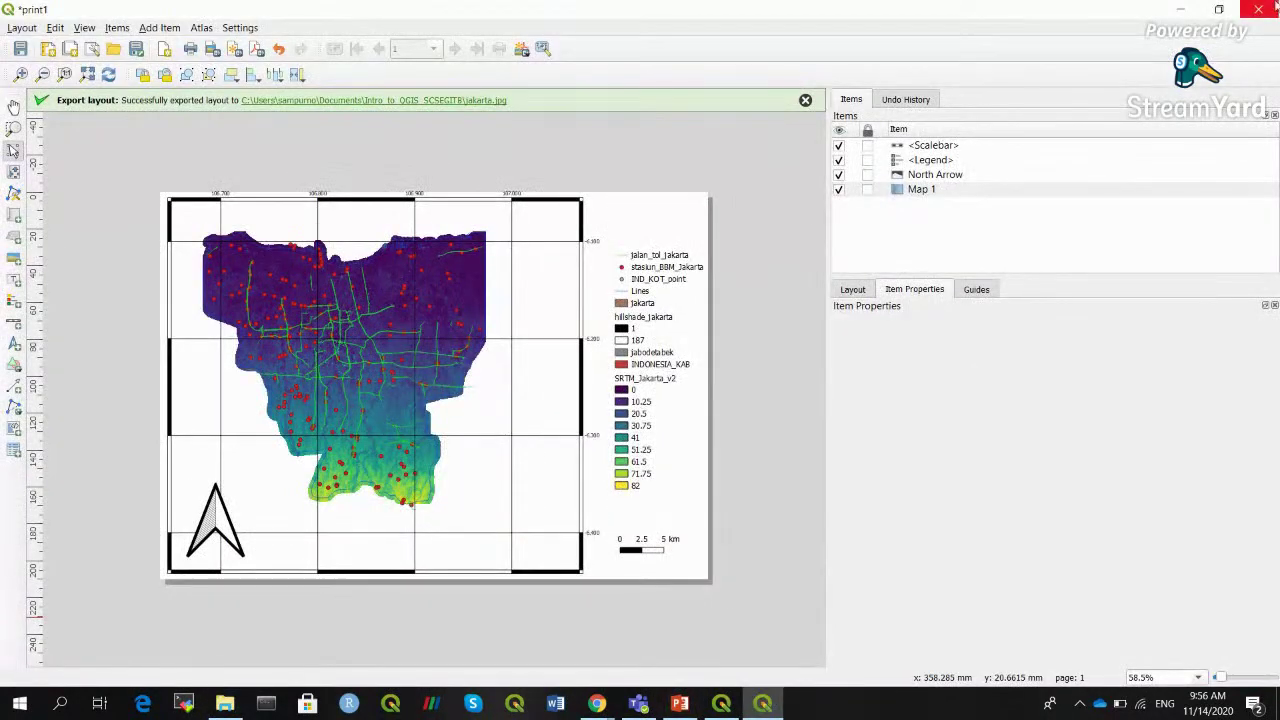
pyautogui.click(1184, 12)
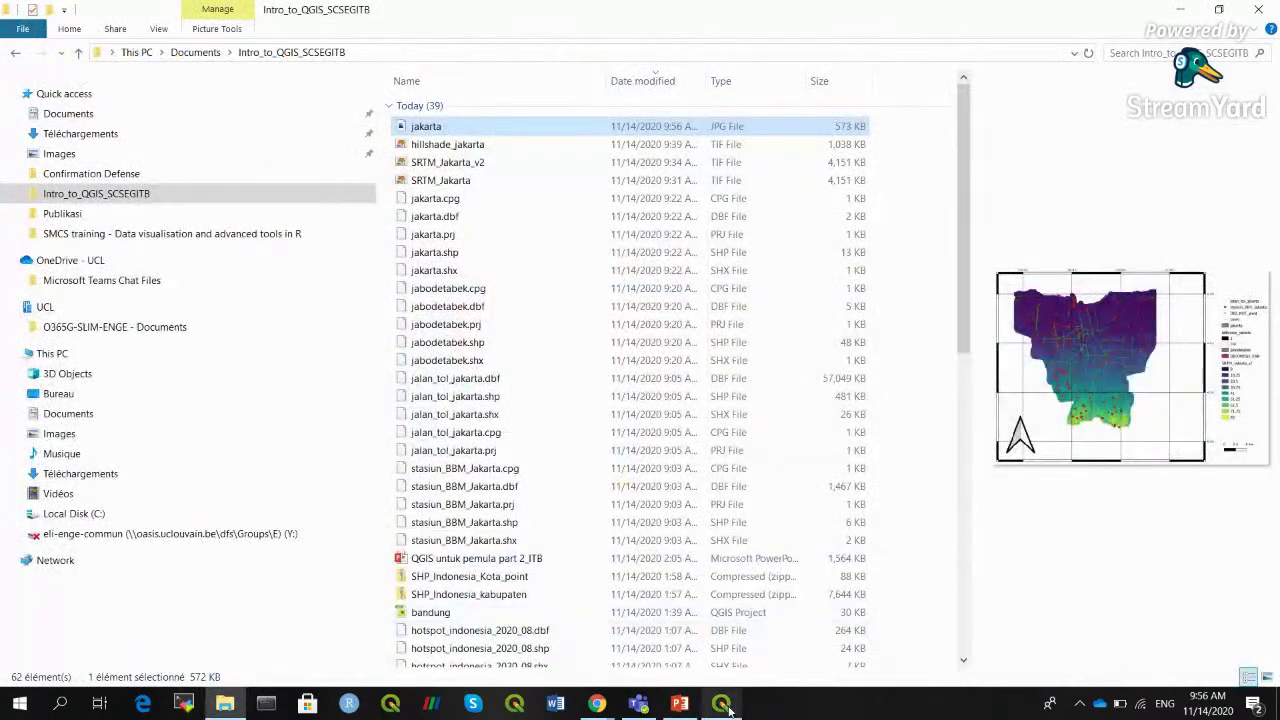
pyautogui.click(721, 703)
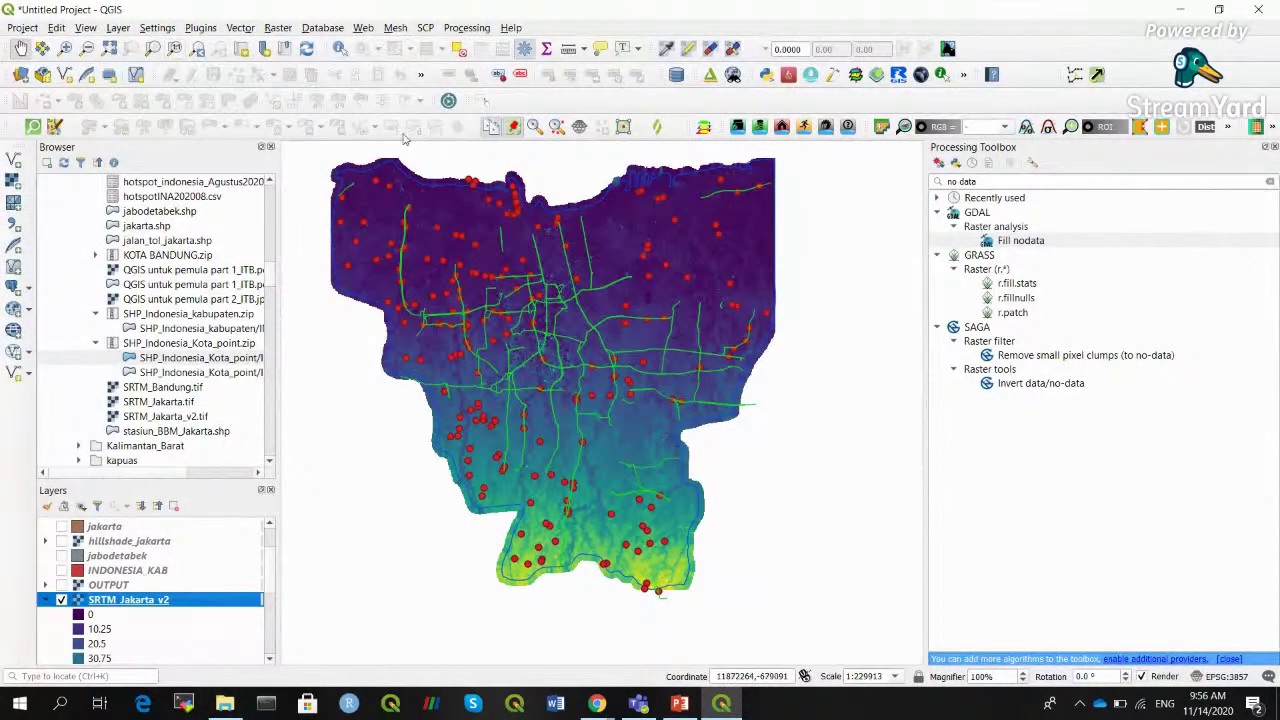
pyautogui.click(203, 28)
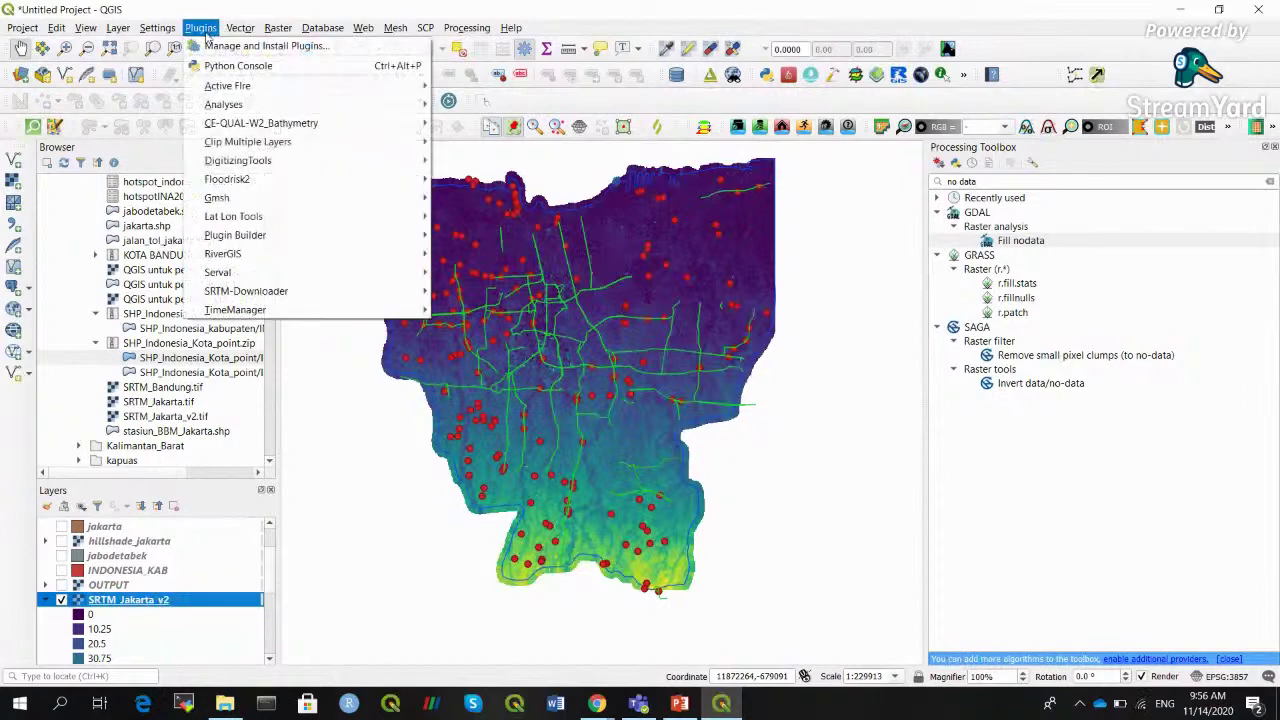
pyautogui.moveTo(337, 234)
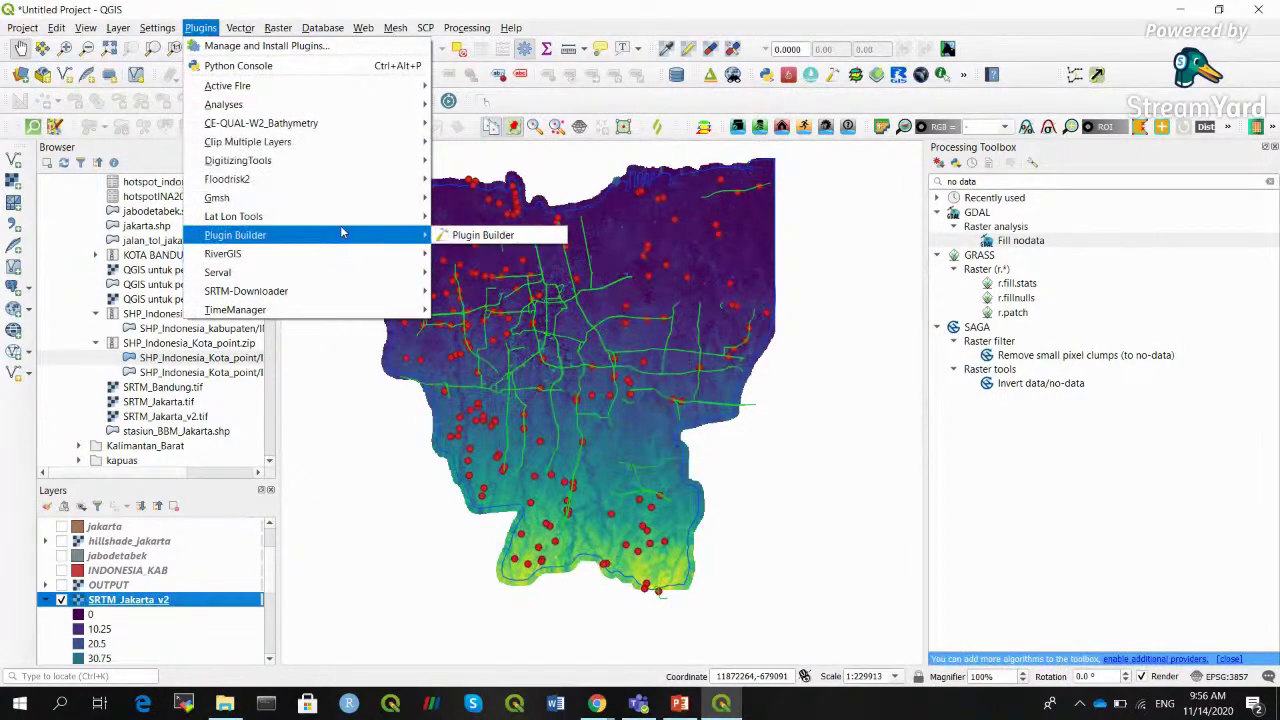
pyautogui.moveTo(366, 26)
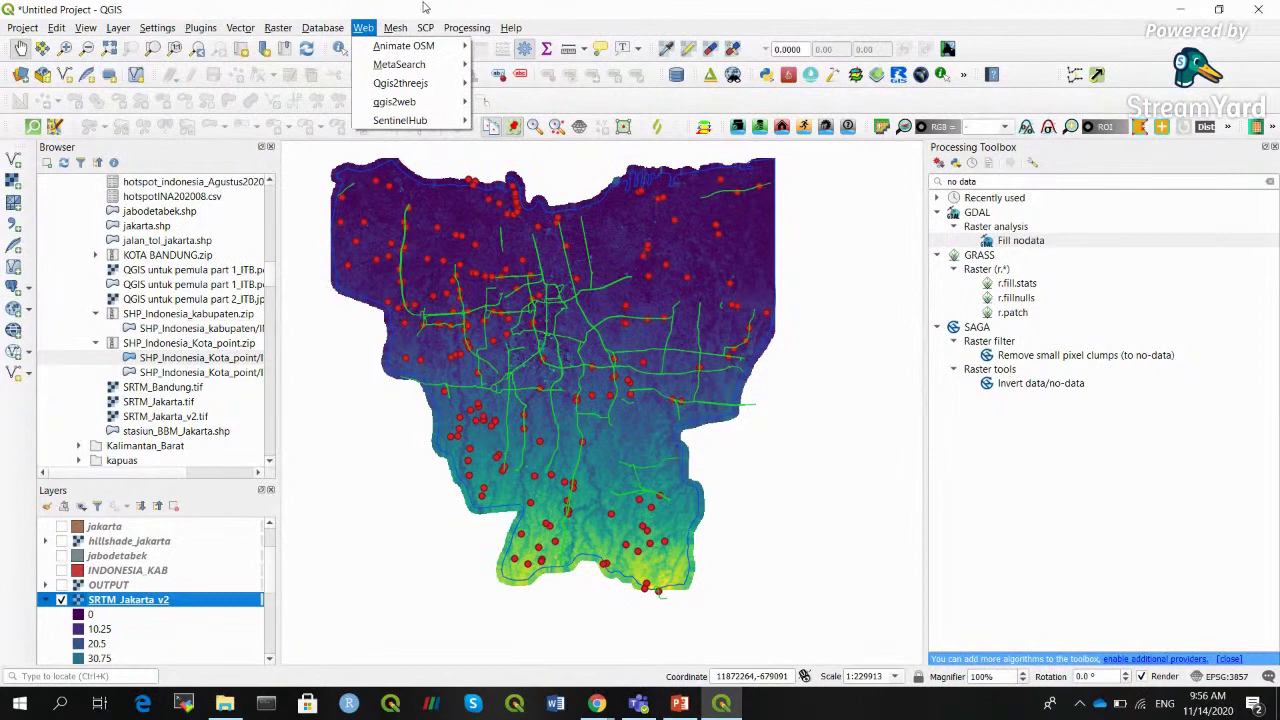
pyautogui.click(424, 8)
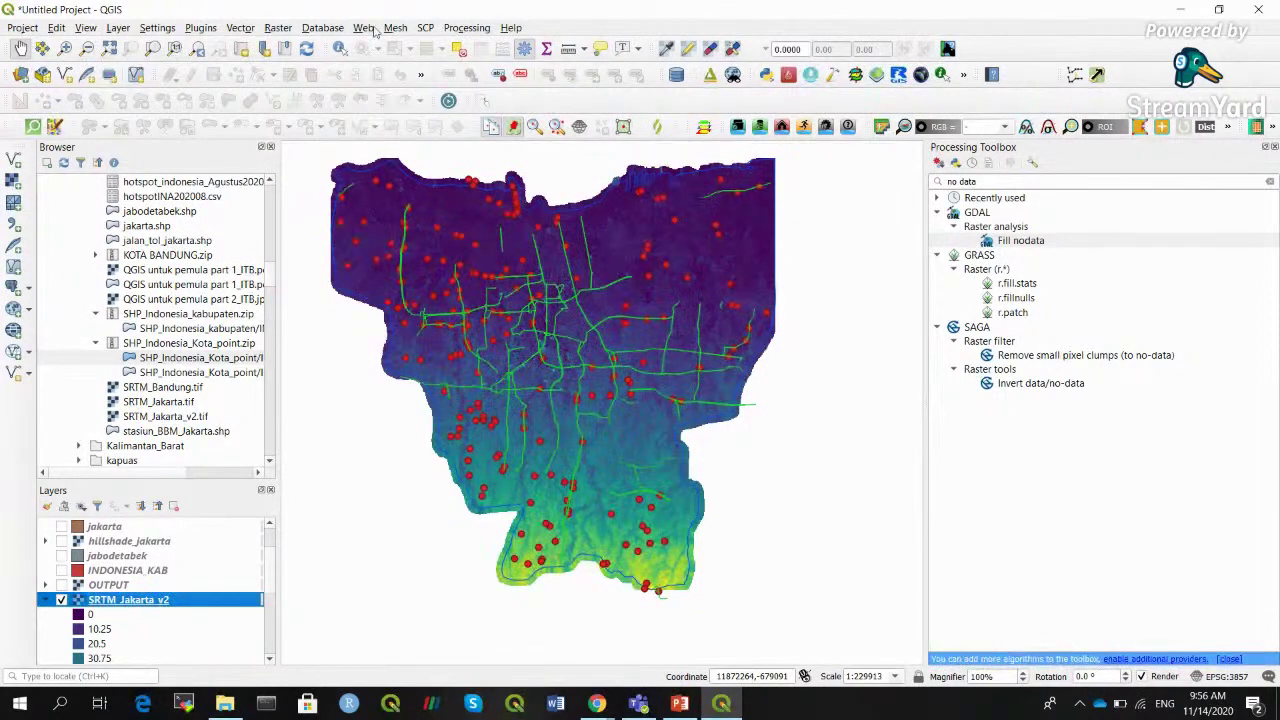
pyautogui.click(203, 28)
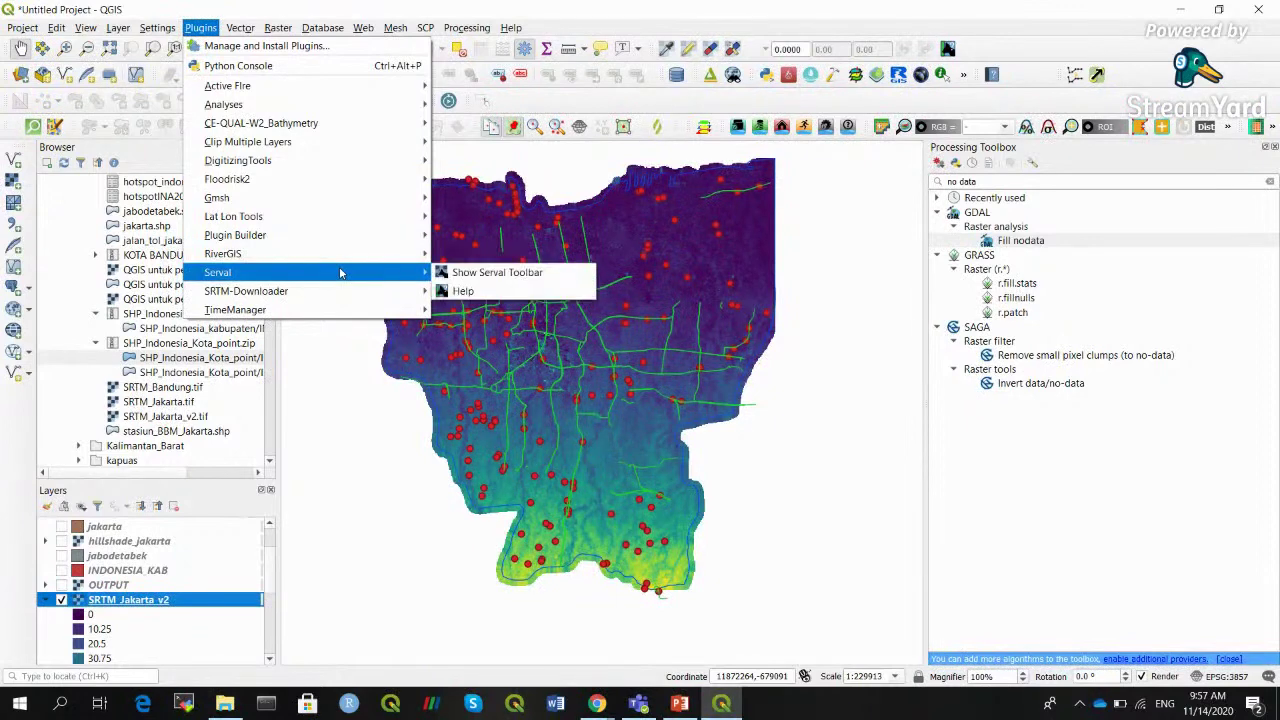
pyautogui.moveTo(395, 27)
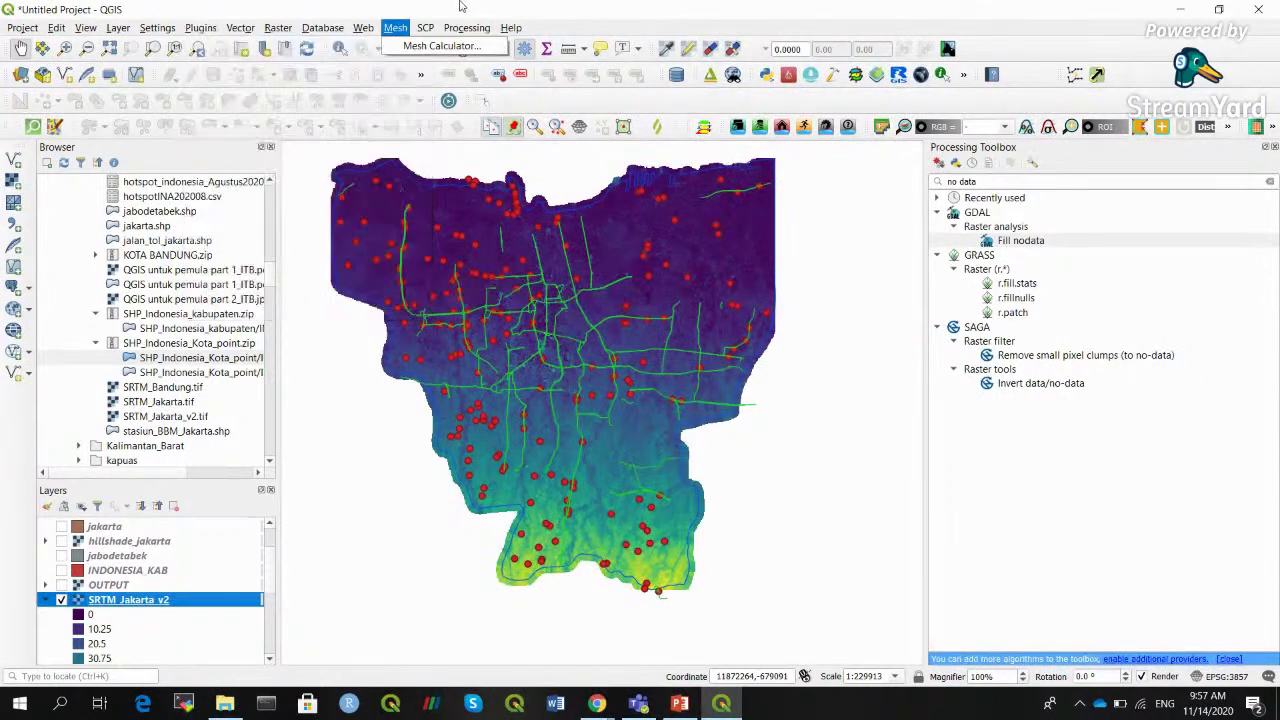
pyautogui.click(461, 6)
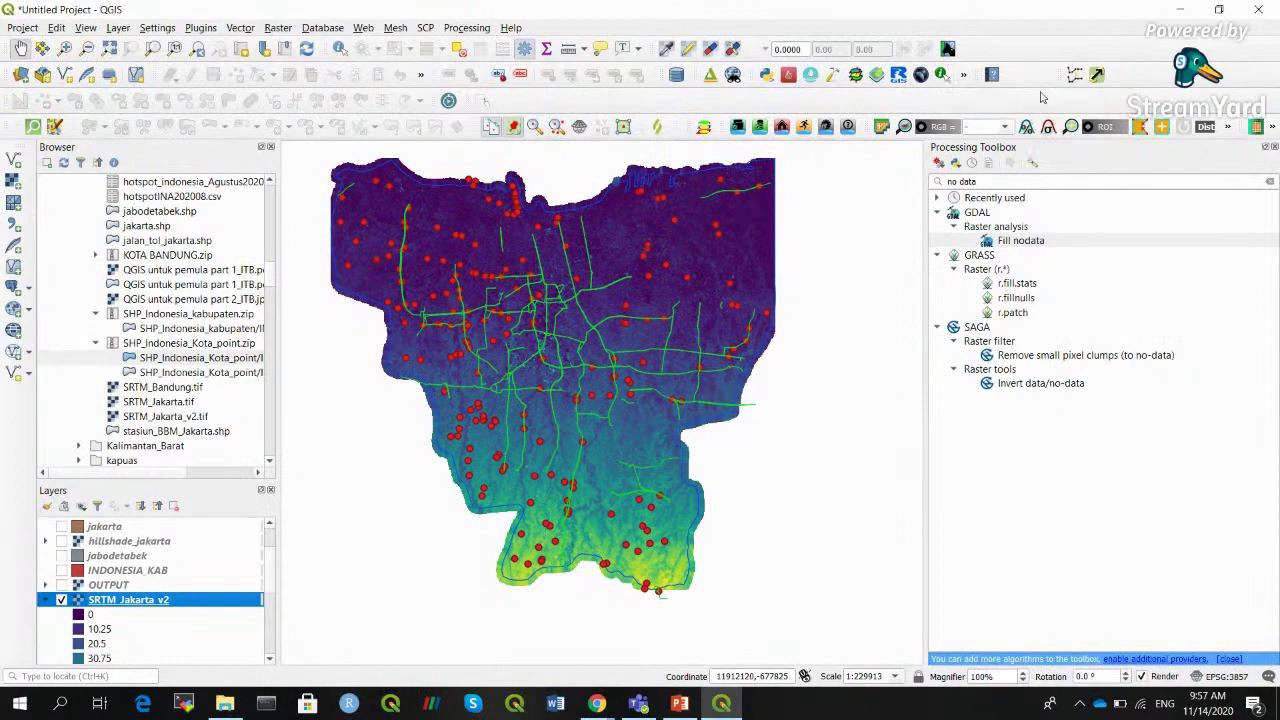
pyautogui.click(690, 703)
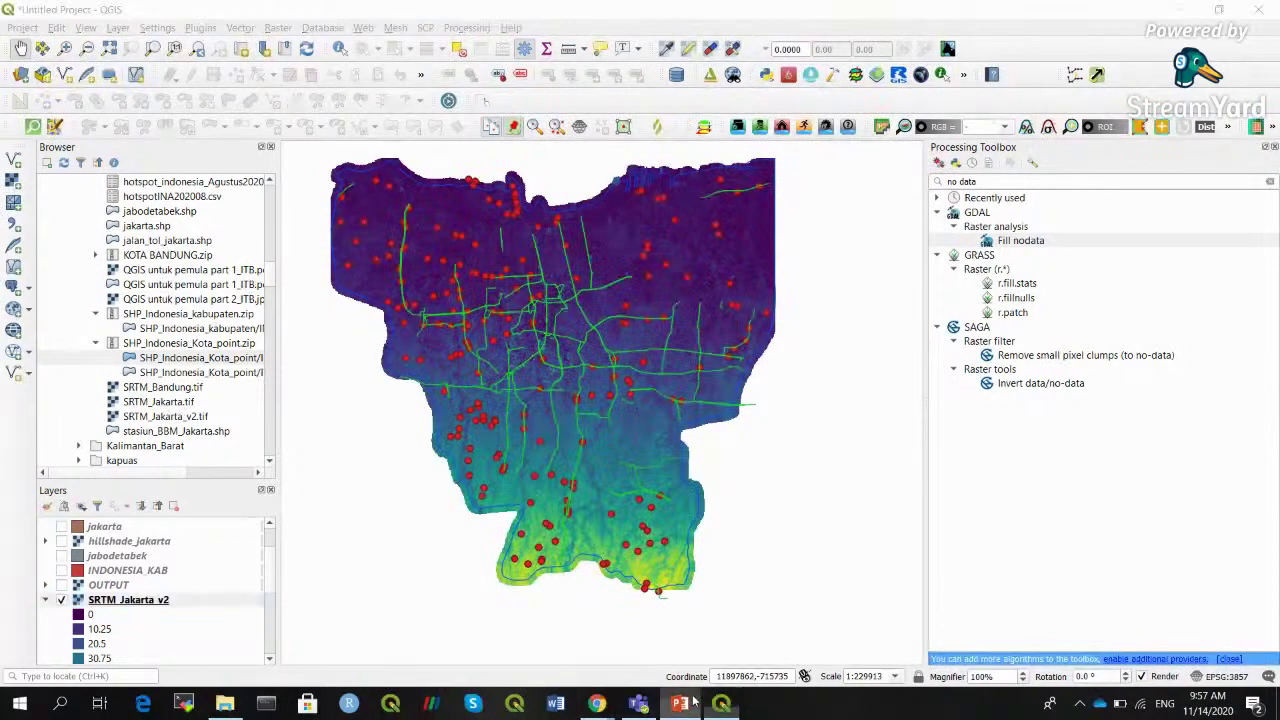
pyautogui.click(721, 703)
# Find the qgis2web plugin among the installed plugins by searching for "qgis", reinstall it and close the plugin manager
pyautogui.click(198, 28)
pyautogui.press('Escape')
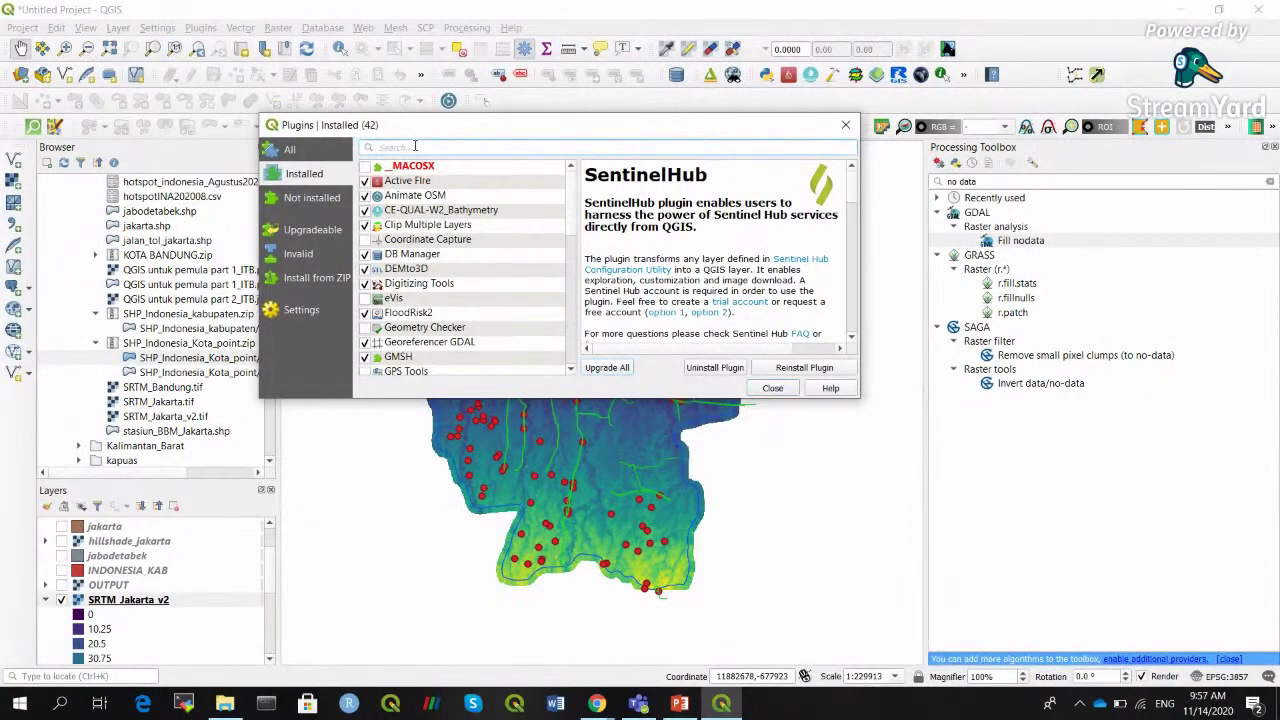
pyautogui.write('qgis')
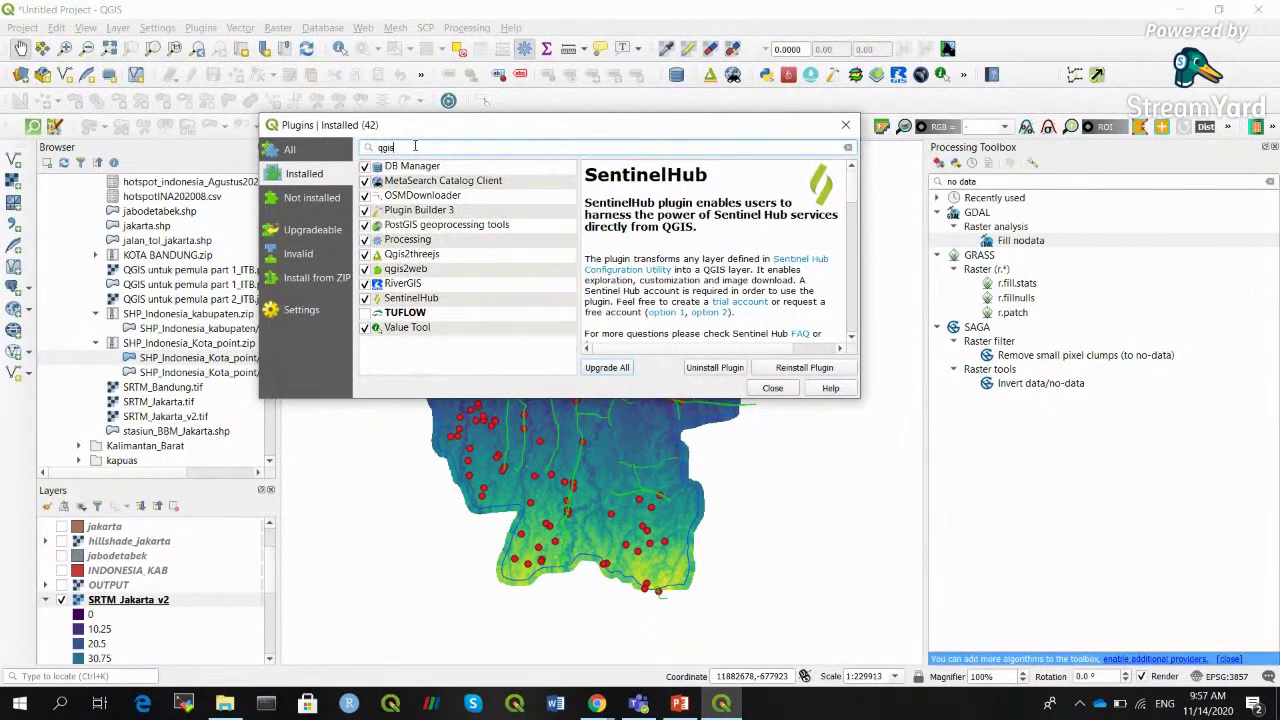
pyautogui.click(426, 272)
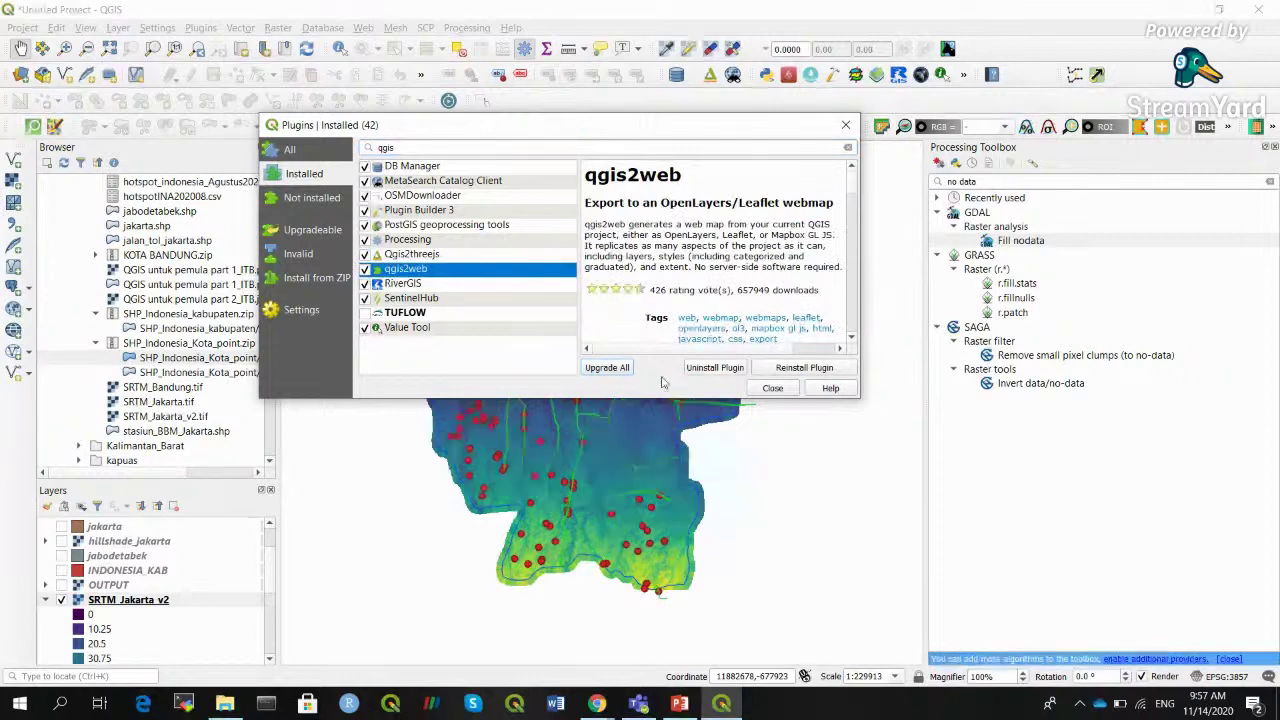
pyautogui.click(785, 370)
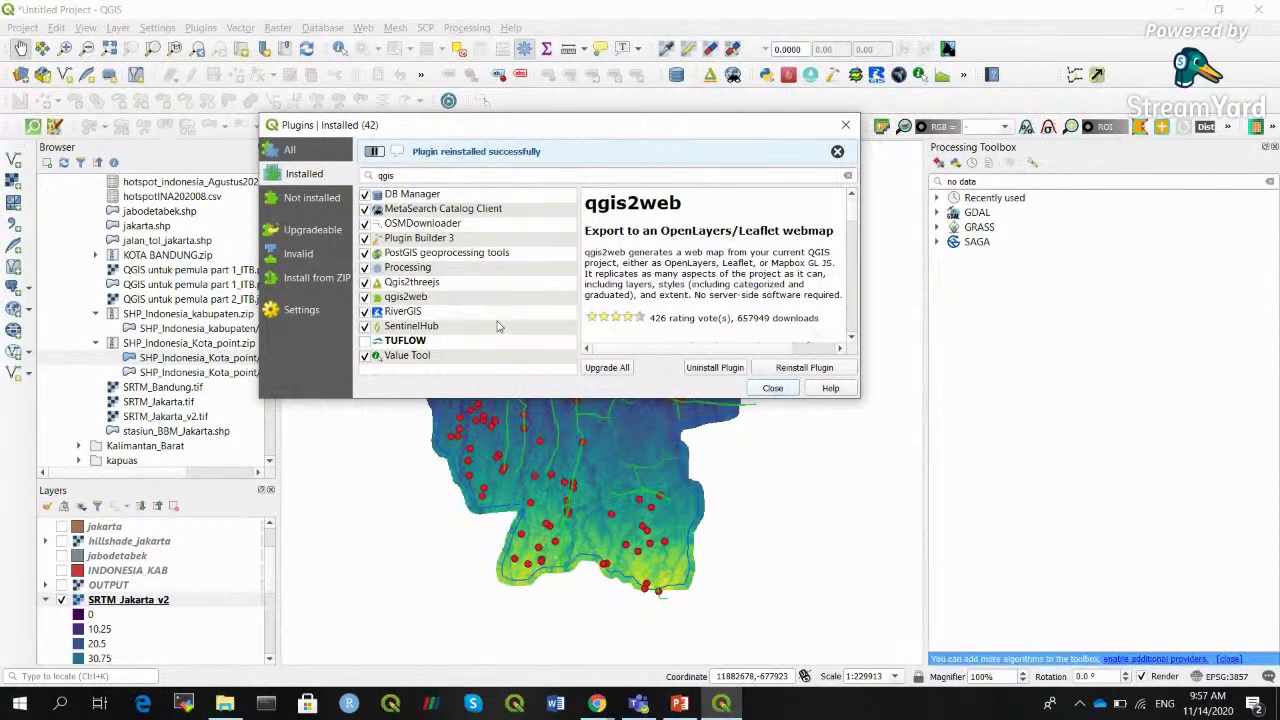
pyautogui.click(772, 388)
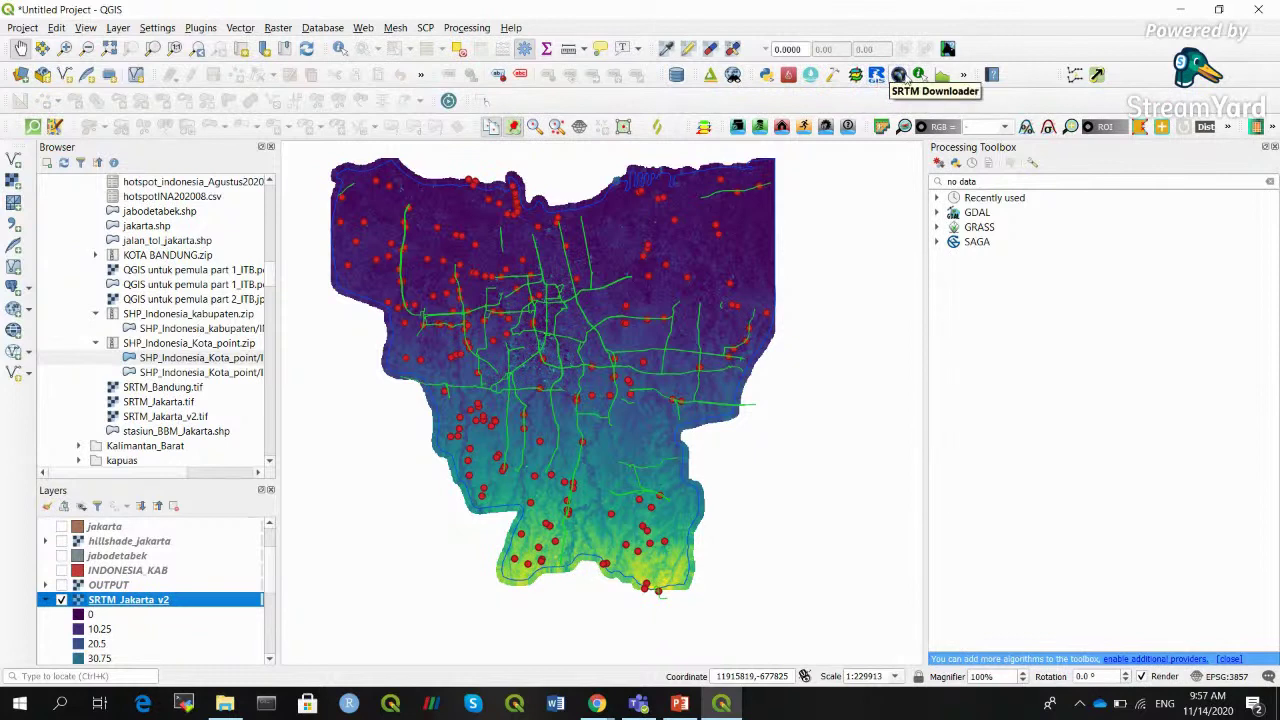
pyautogui.click(709, 78)
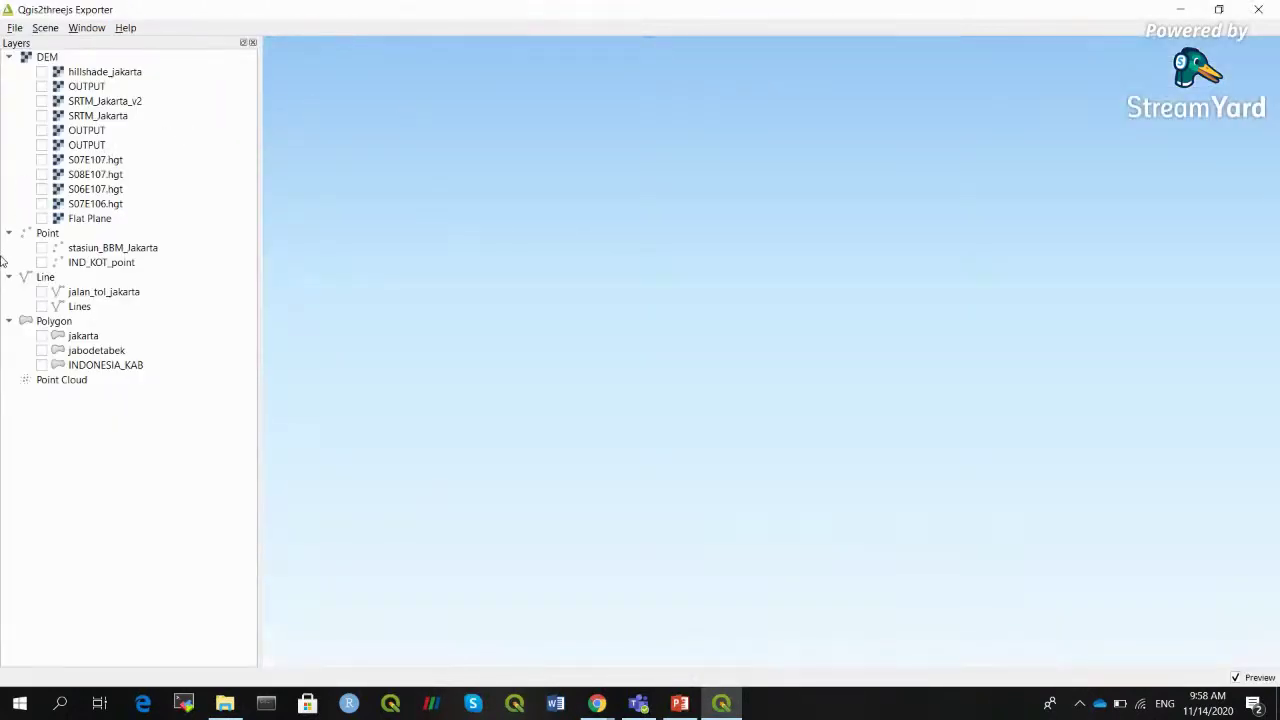
pyautogui.click(1258, 9)
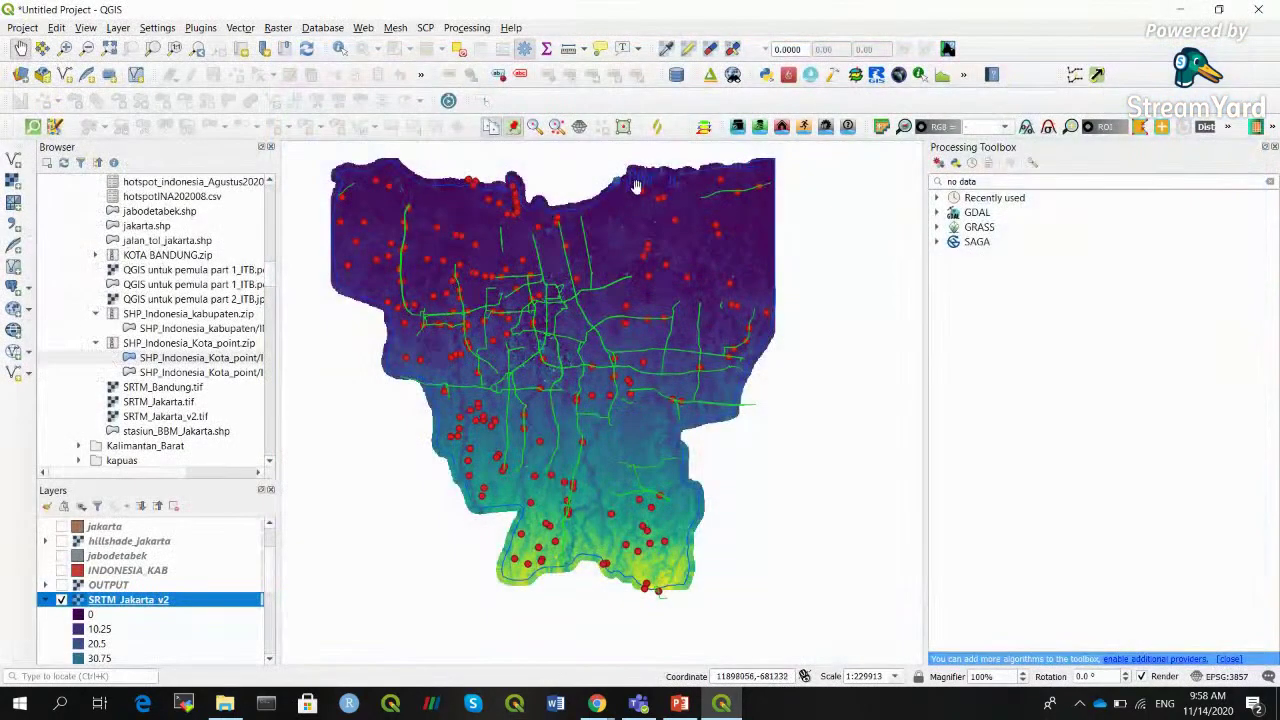
pyautogui.click(200, 28)
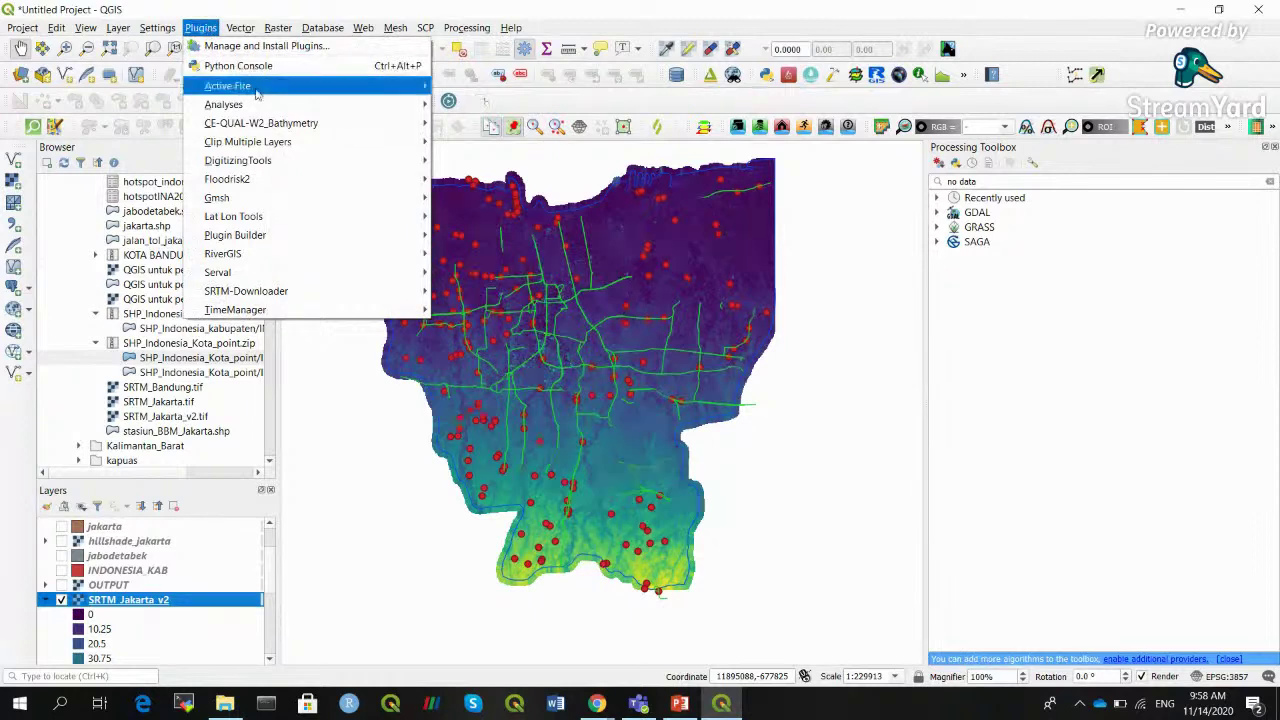
pyautogui.moveTo(281, 122)
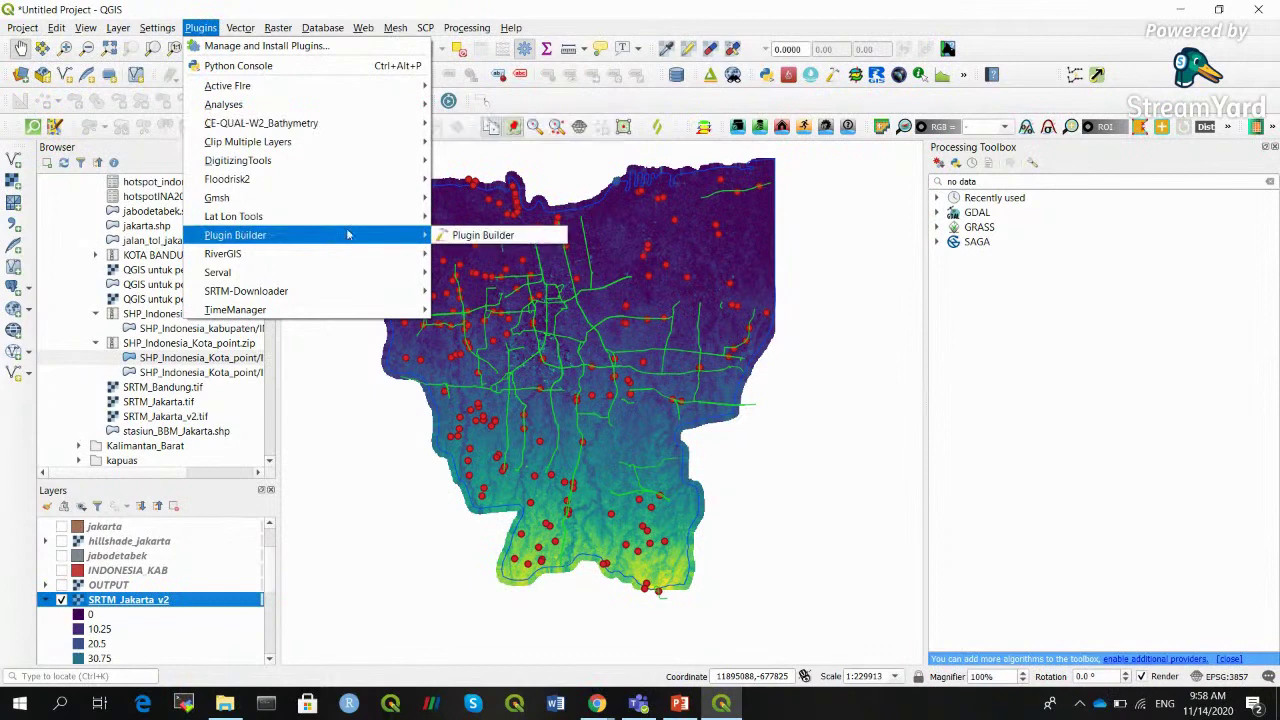
pyautogui.click(572, 13)
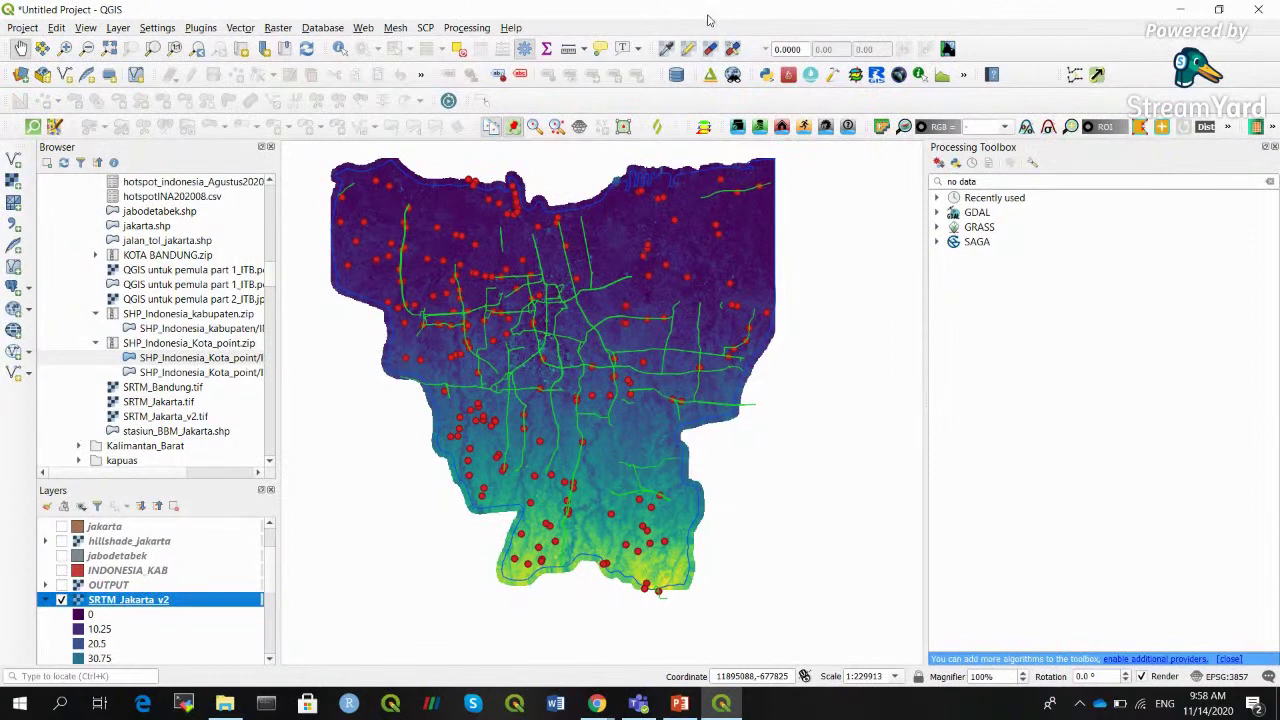
# Open the qgis2web web map export and collapse the popup settings of the jalan_tol_jakarta, stasiun_BBM_Jakarta and Lines layers
pyautogui.click(365, 29)
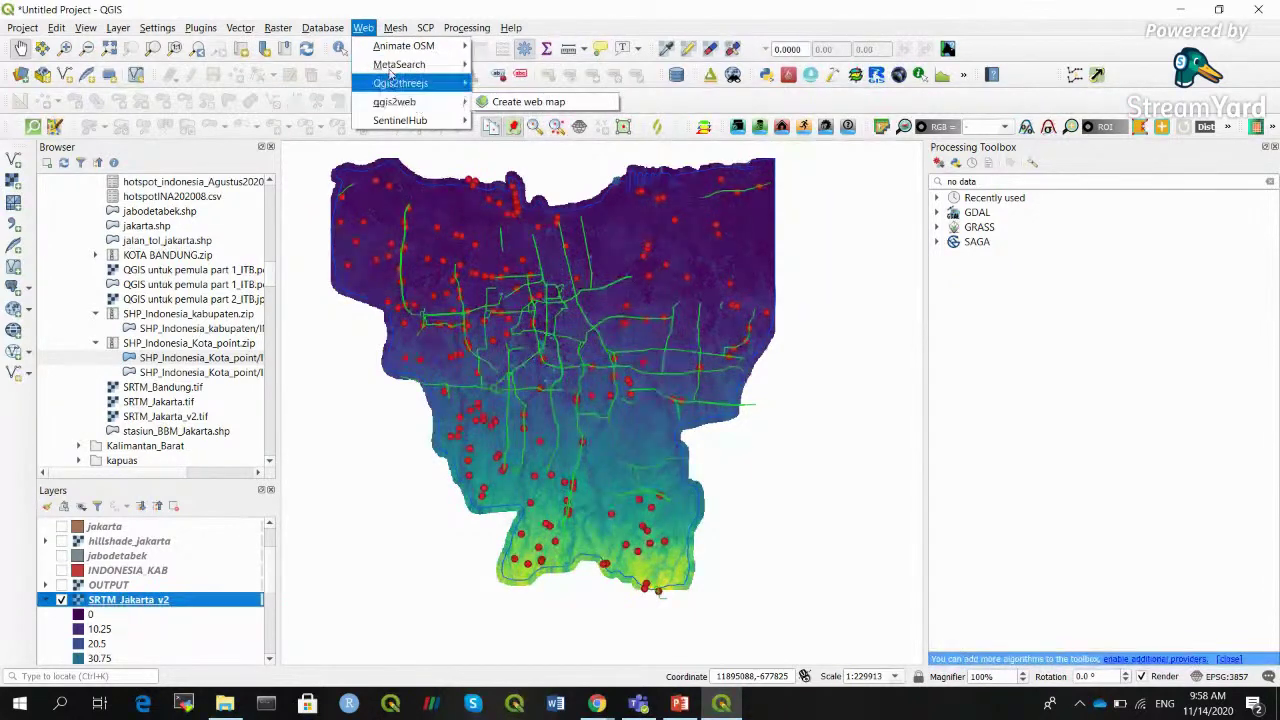
pyautogui.moveTo(400, 102)
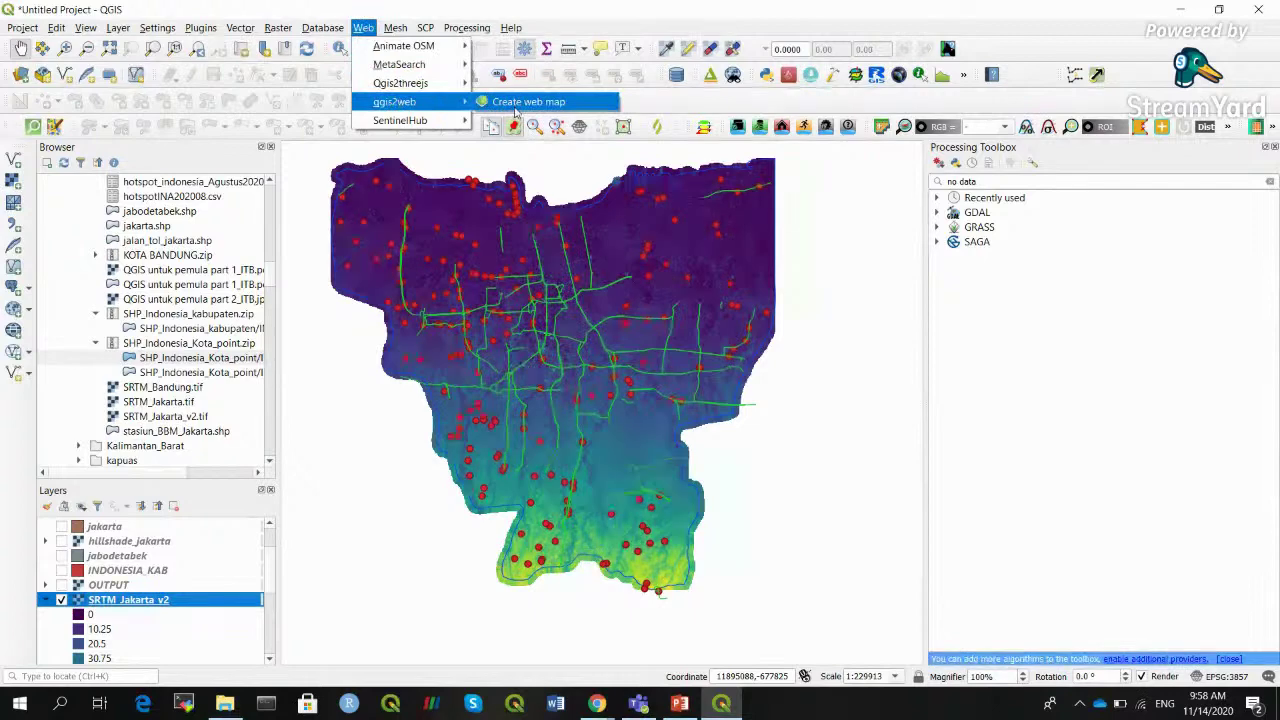
pyautogui.click(524, 102)
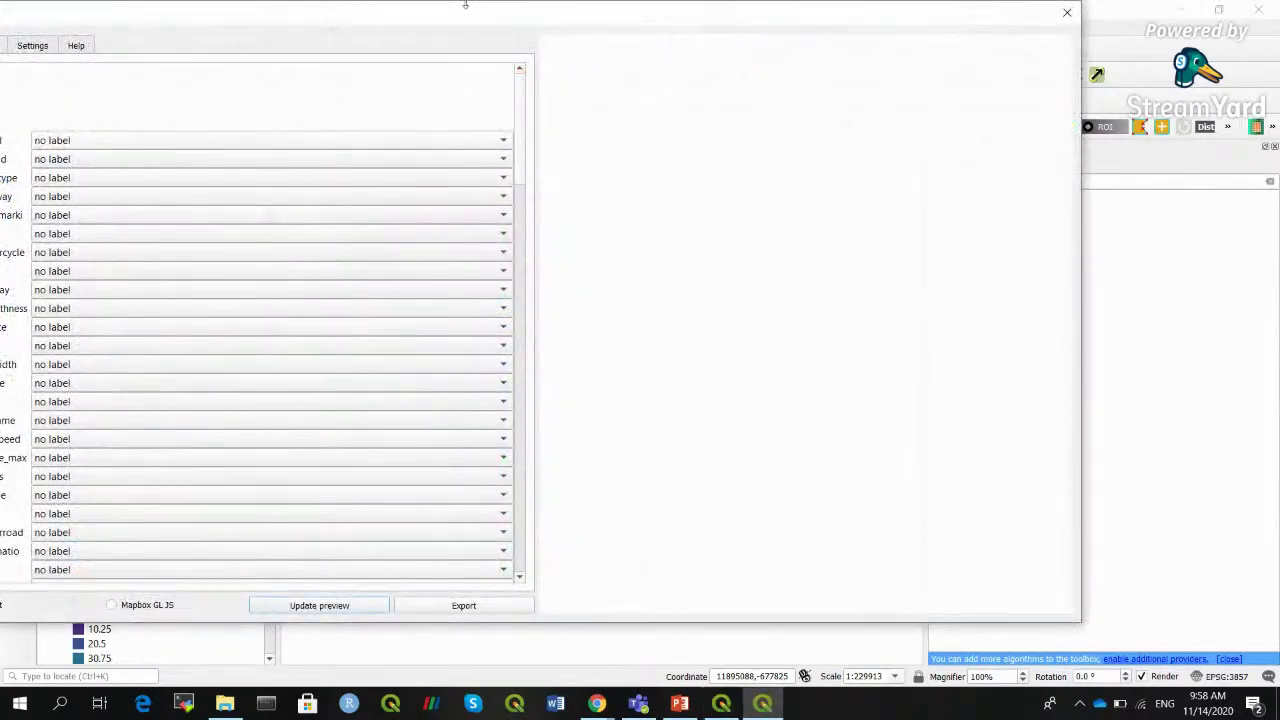
pyautogui.moveTo(462, 12); pyautogui.dragTo(666, 40)
pyautogui.scroll(-1, 735, 150)
pyautogui.scroll(1, 735, 150)
pyautogui.click(491, 142)
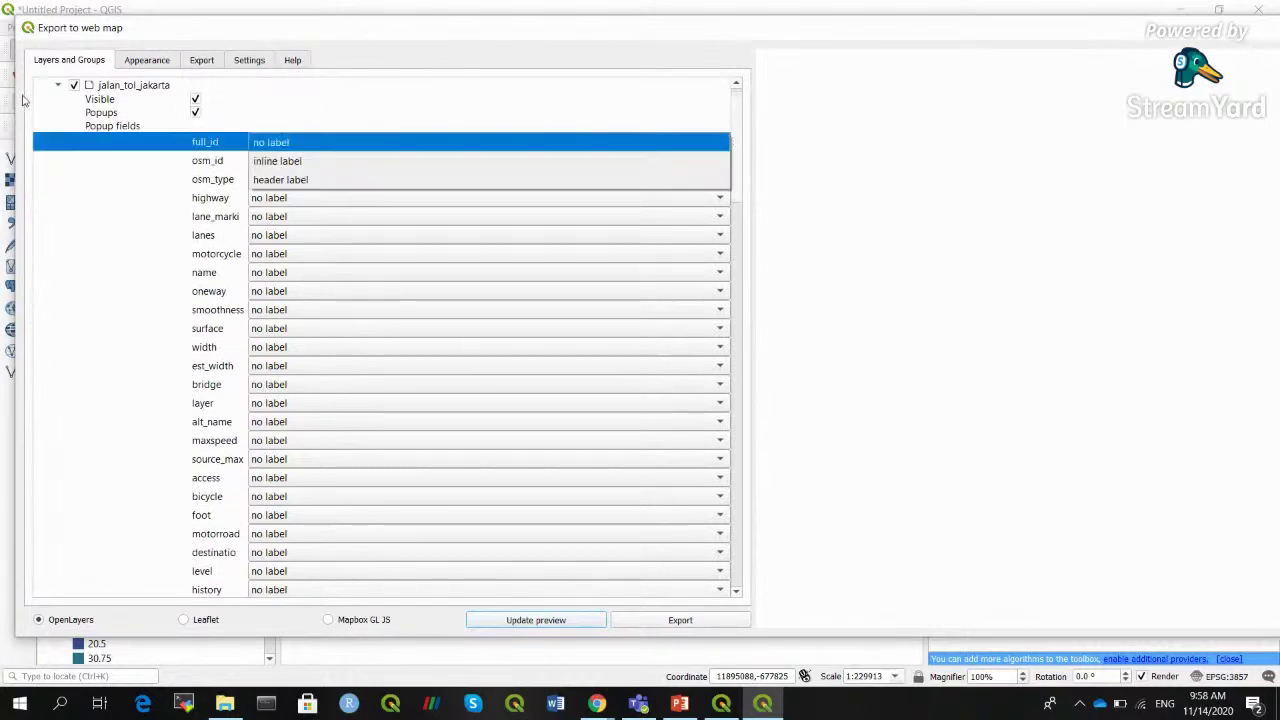
pyautogui.click(58, 86)
pyautogui.click(58, 100)
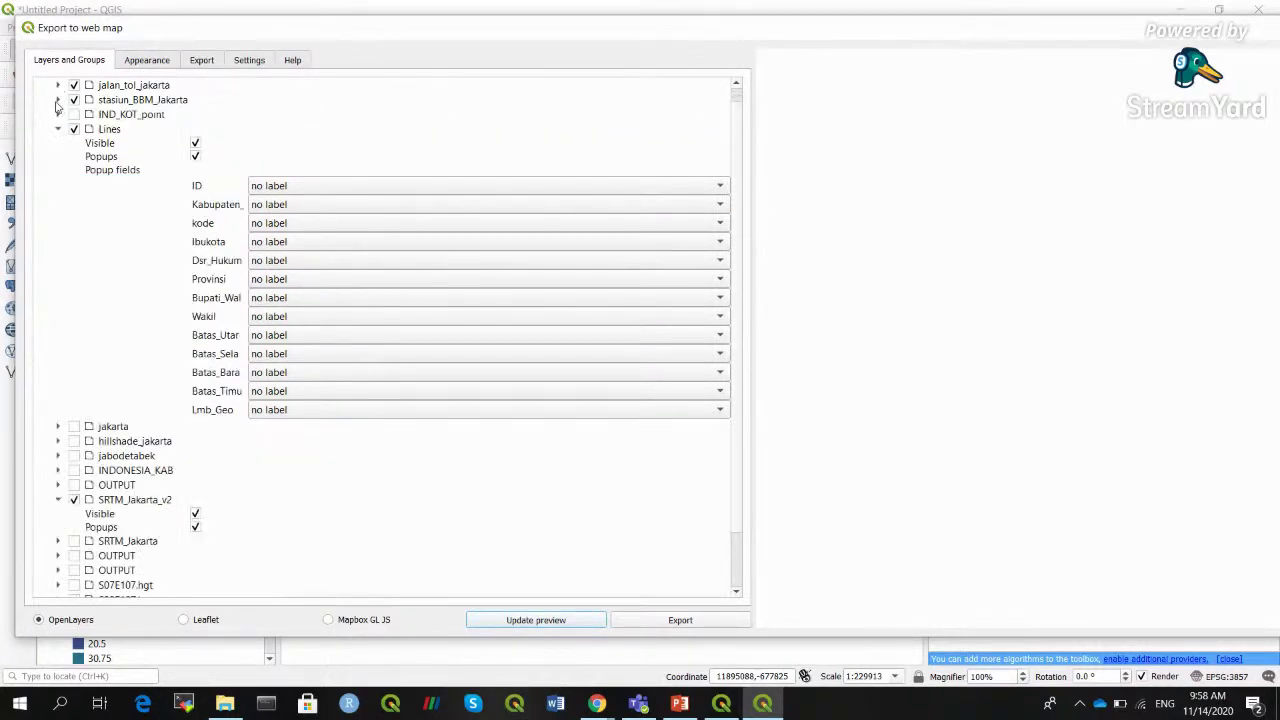
pyautogui.click(58, 129)
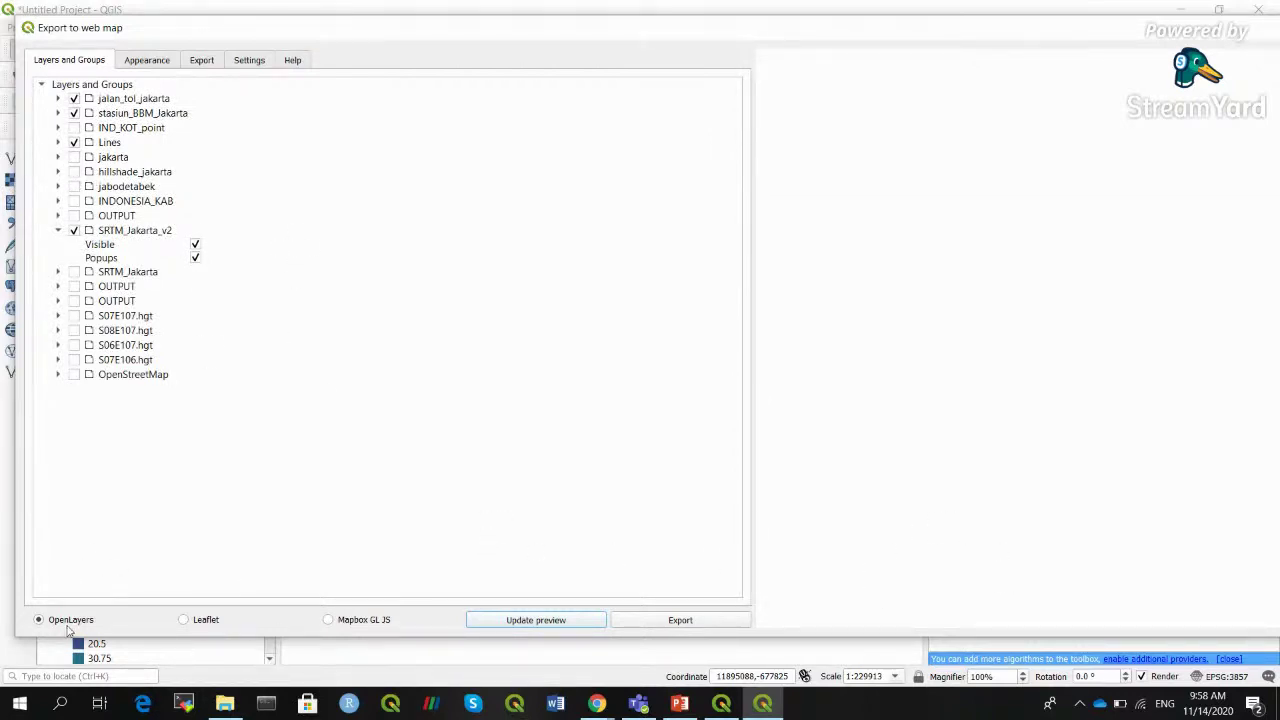
# Set the web map format to Mapbox GL JS and update the map preview
pyautogui.click(330, 620)
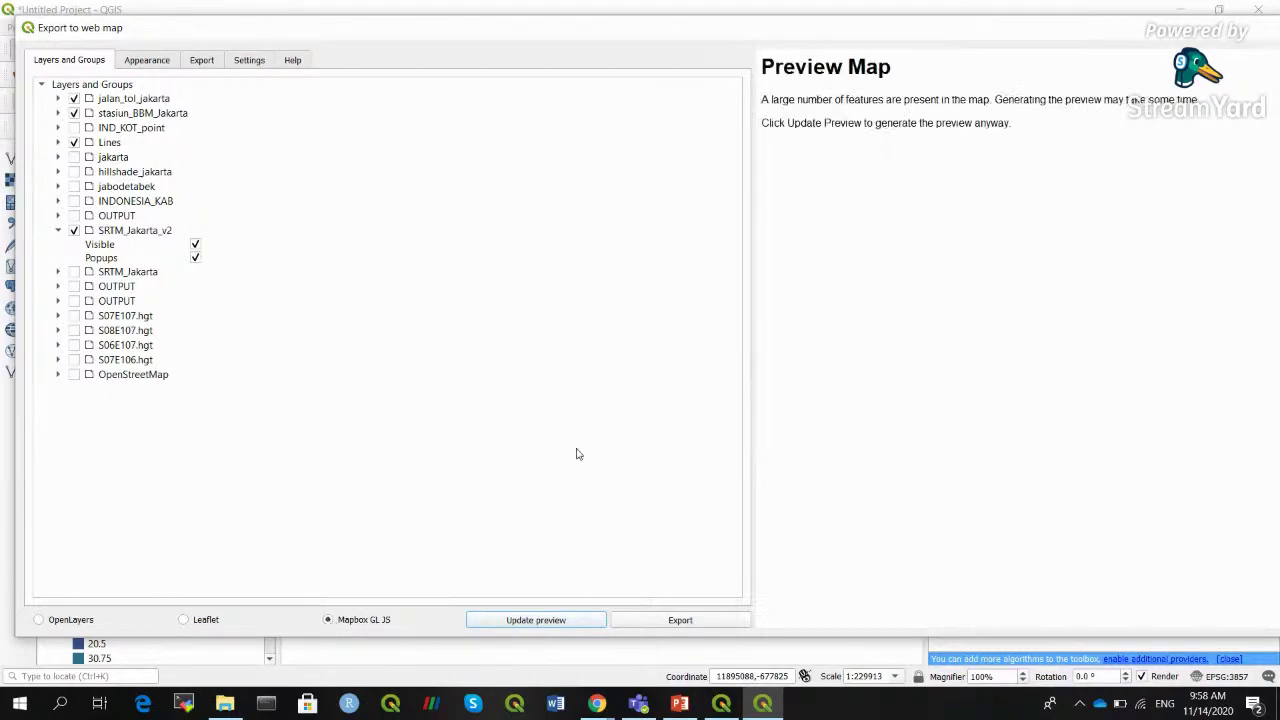
pyautogui.click(563, 621)
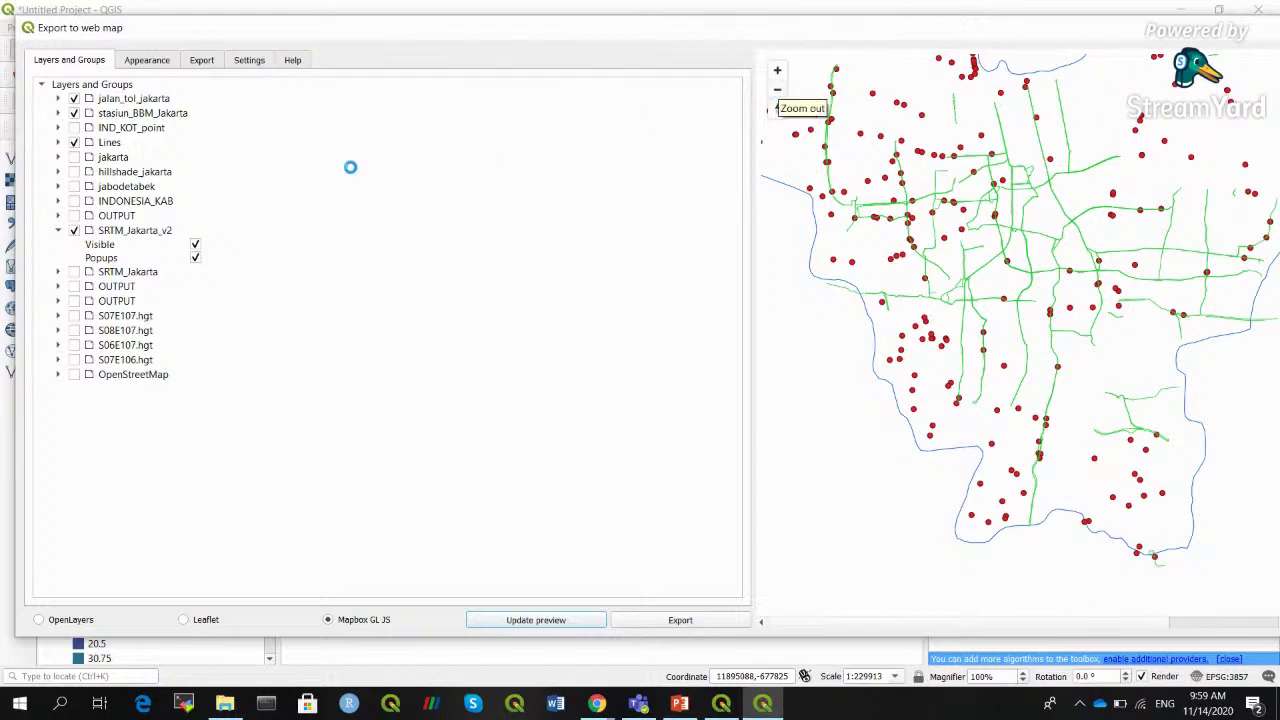
# Try to switch on clustering for the stasiun_BBM_Jakarta points, then collapse that layer's settings
pyautogui.click(58, 113)
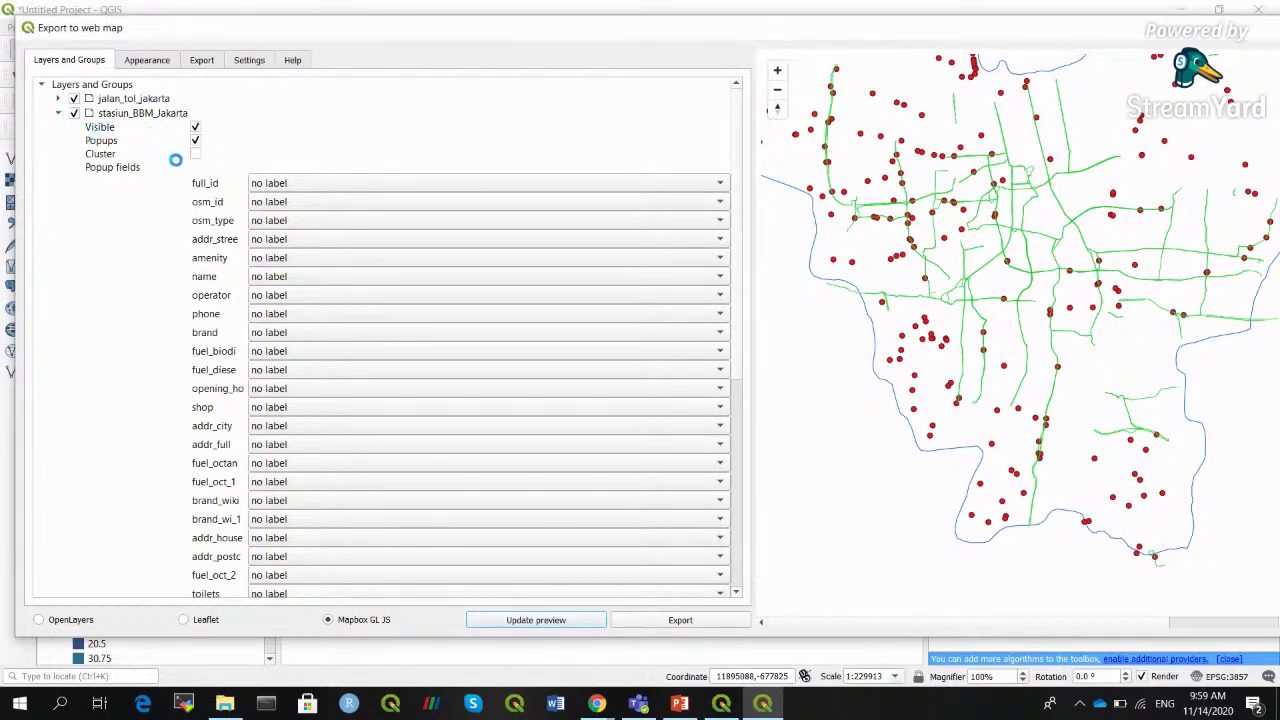
pyautogui.moveTo(742, 120); pyautogui.dragTo(743, 91)
pyautogui.click(195, 154)
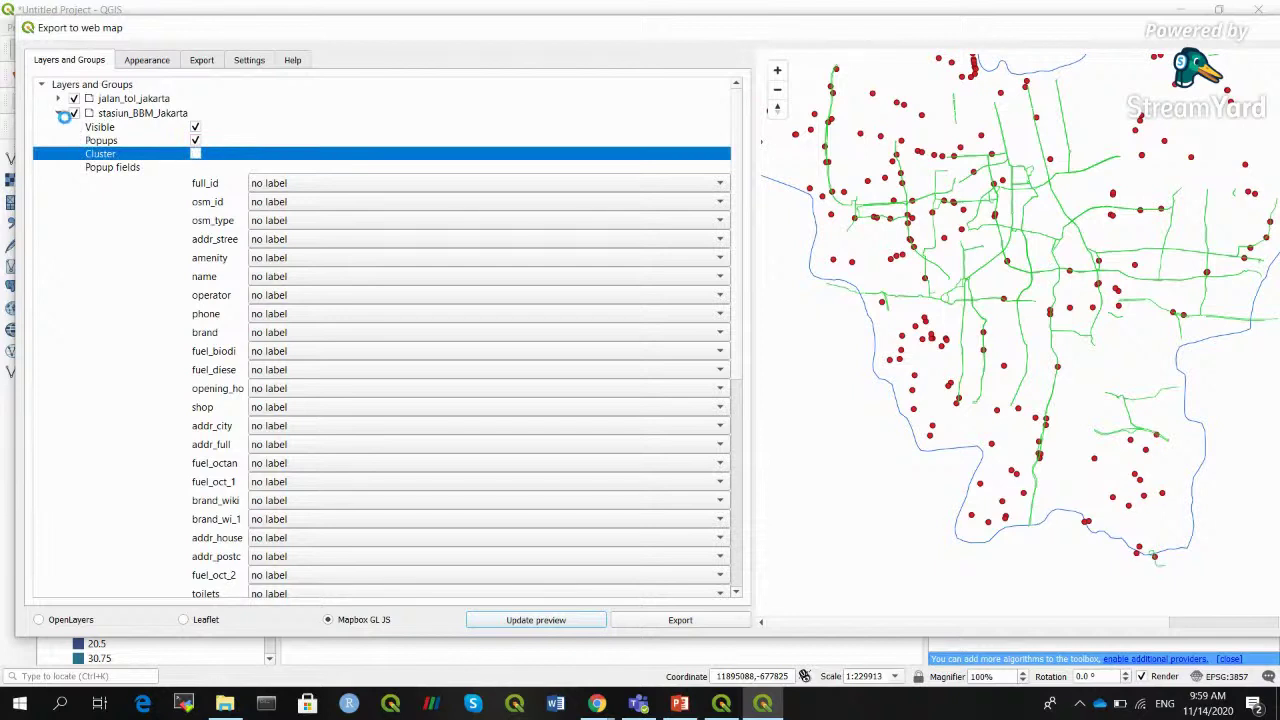
pyautogui.click(58, 113)
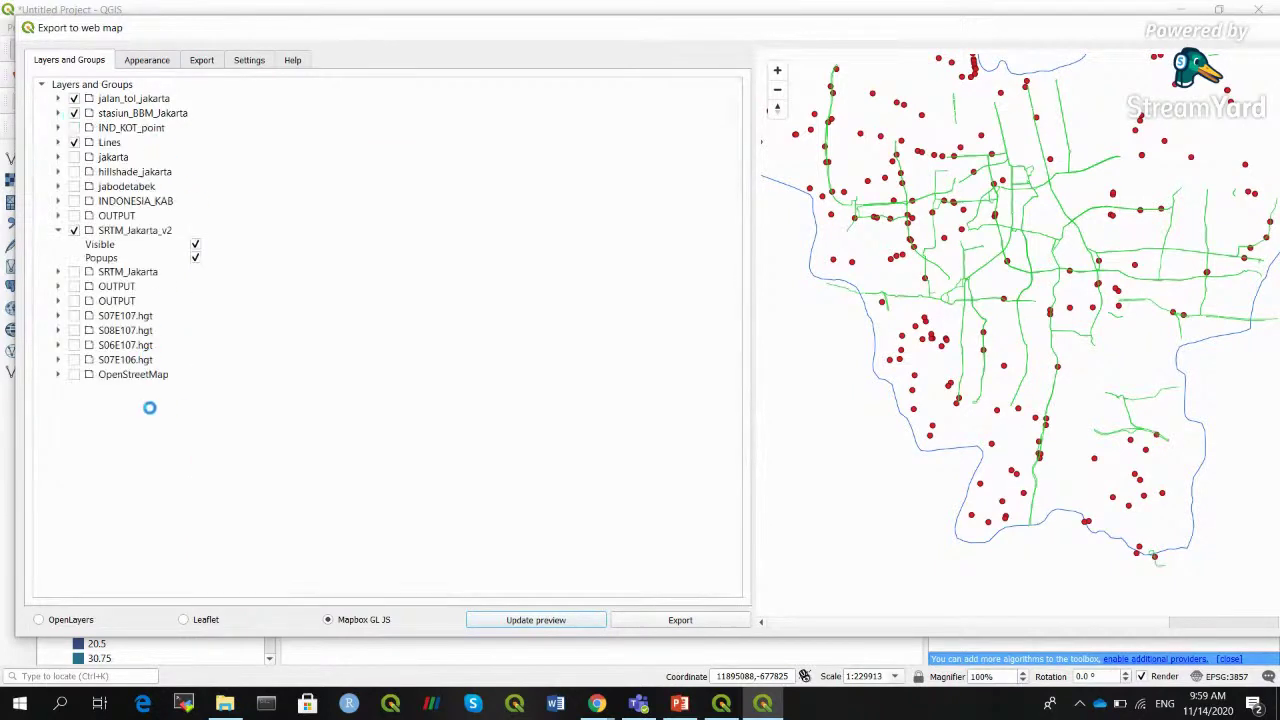
# Collapse the SRTM_Jakarta_v2 settings, try to include the OpenStreetMap layer, and export the web map
pyautogui.click(58, 230)
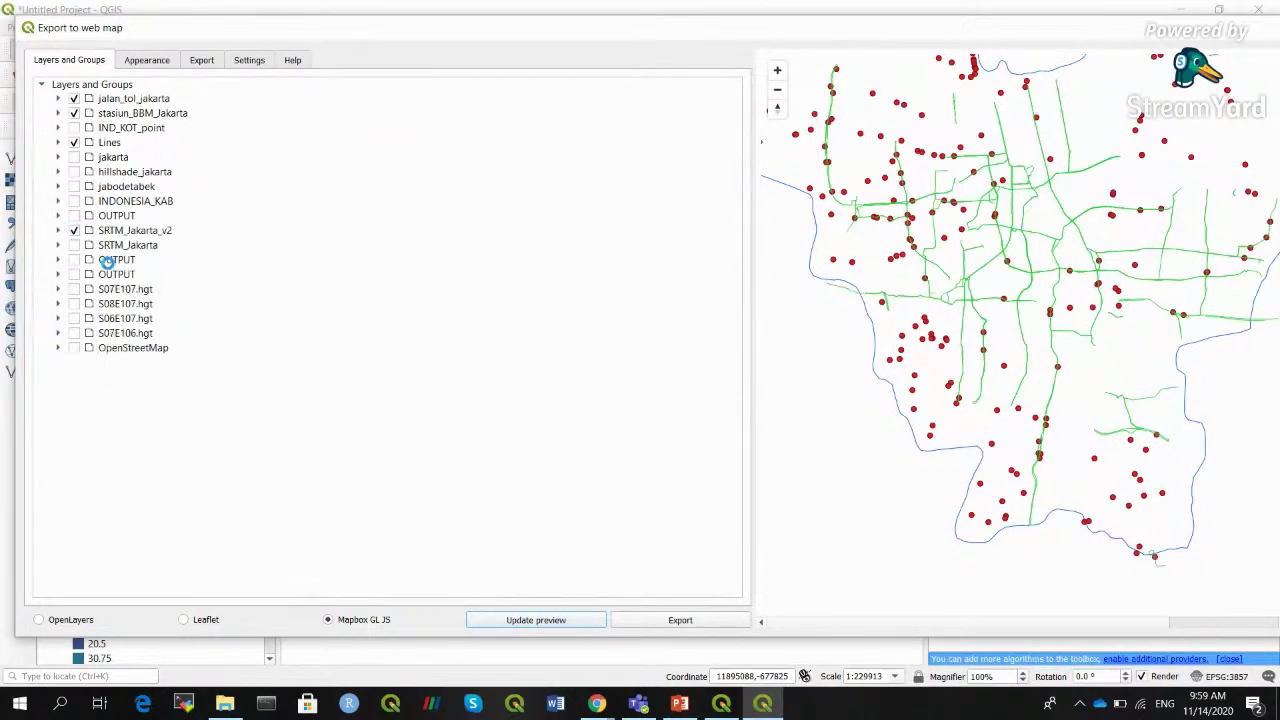
pyautogui.click(73, 348)
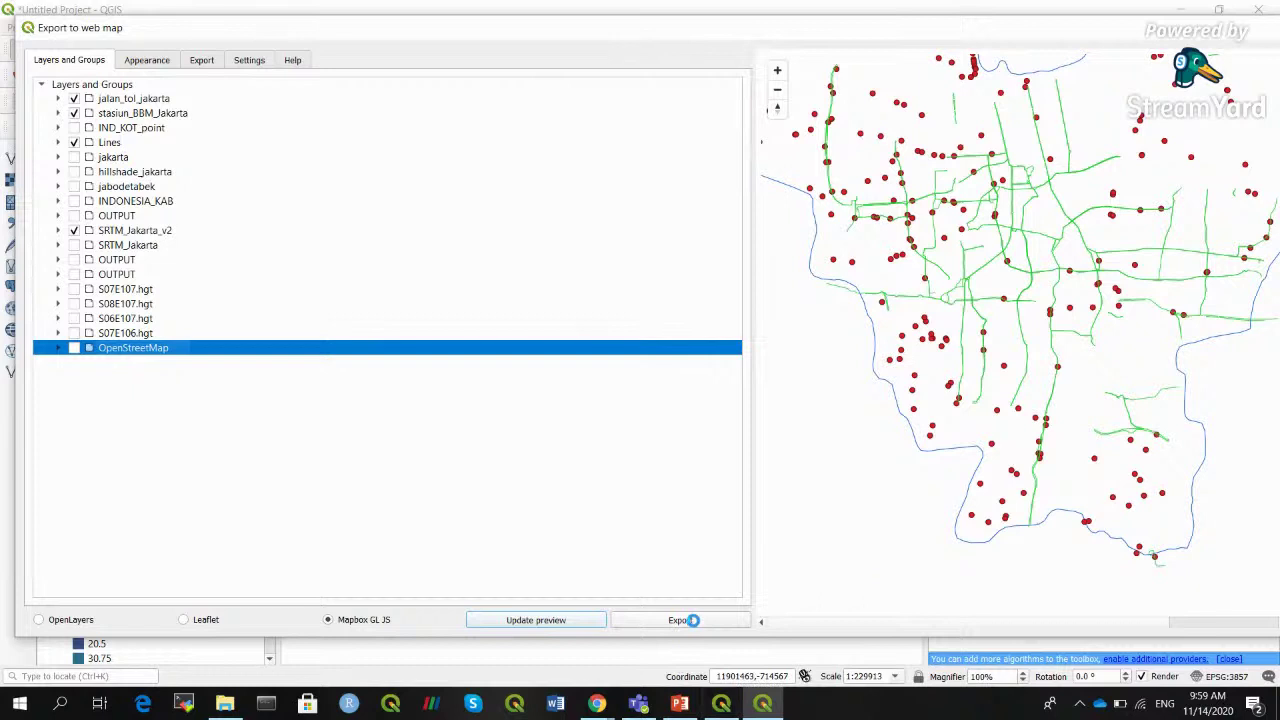
pyautogui.click(680, 620)
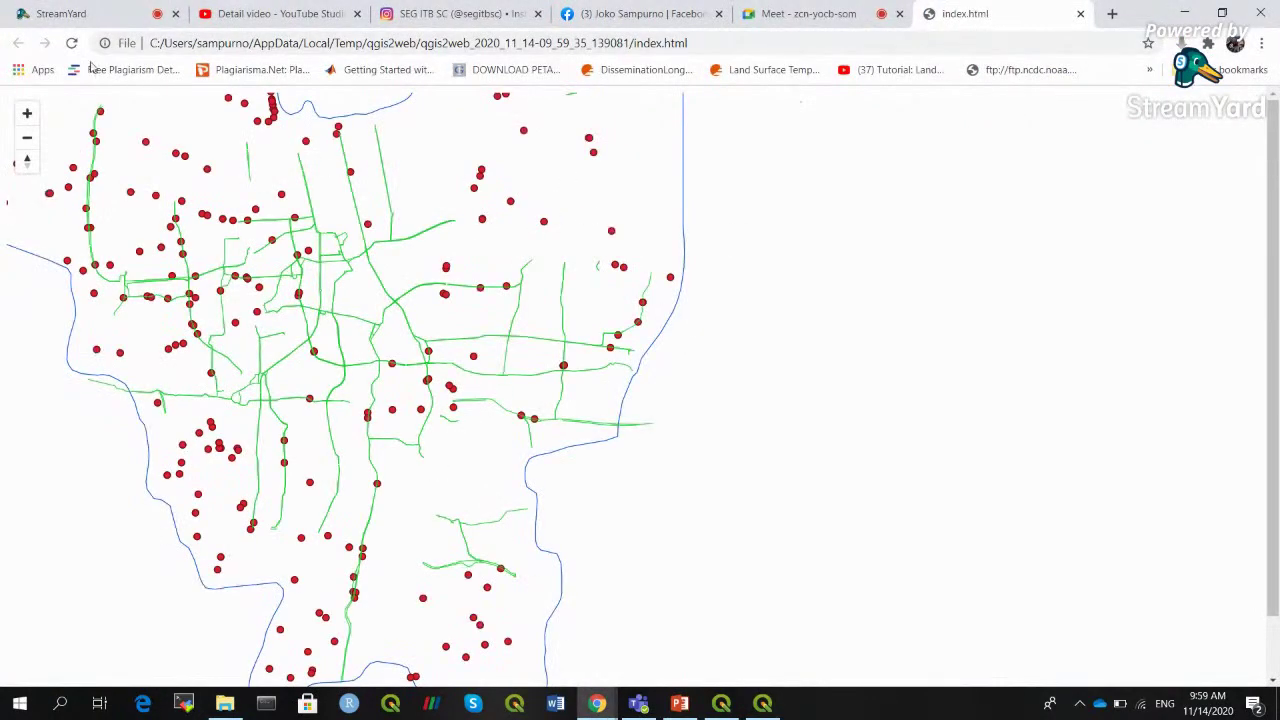
# Examine the exported Jakarta web map in the browser at several zoom levels
pyautogui.click(27, 137)
pyautogui.click(27, 113)
pyautogui.click(27, 113)
pyautogui.click(26, 137)
pyautogui.click(26, 137)
pyautogui.click(26, 137)
pyautogui.click(27, 113)
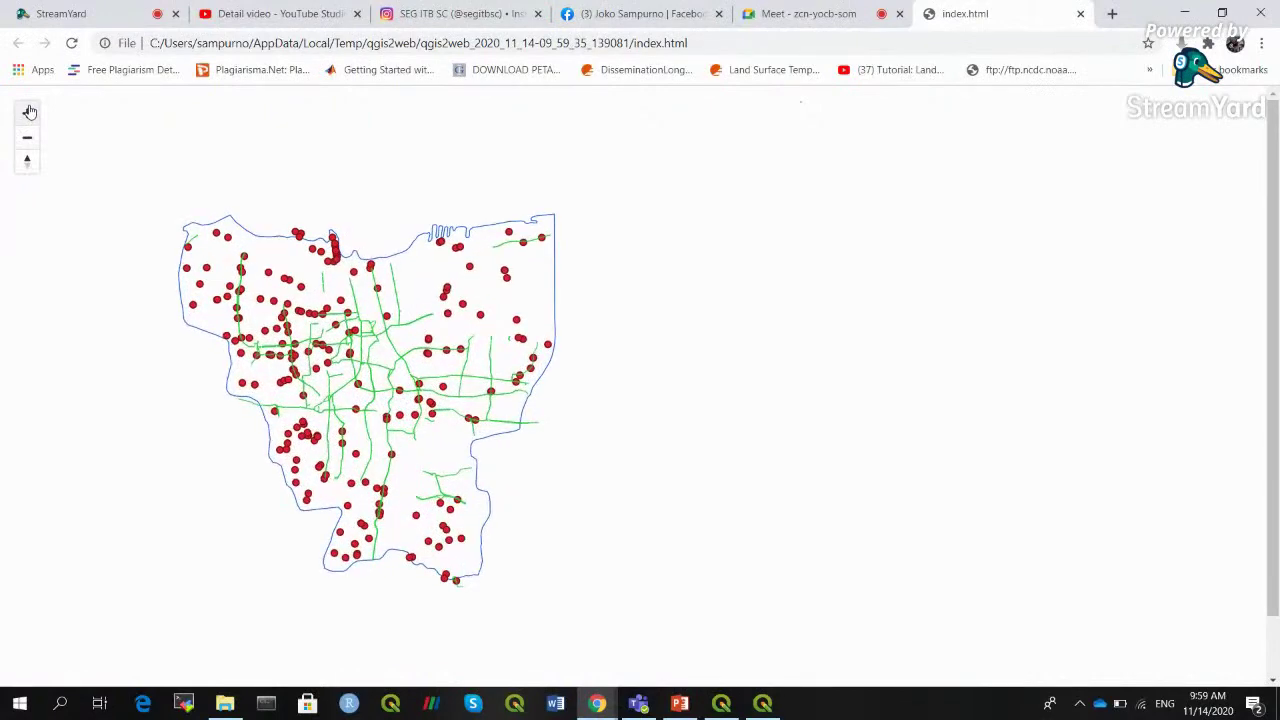
pyautogui.click(27, 113)
pyautogui.scroll(-1, 250, 178)
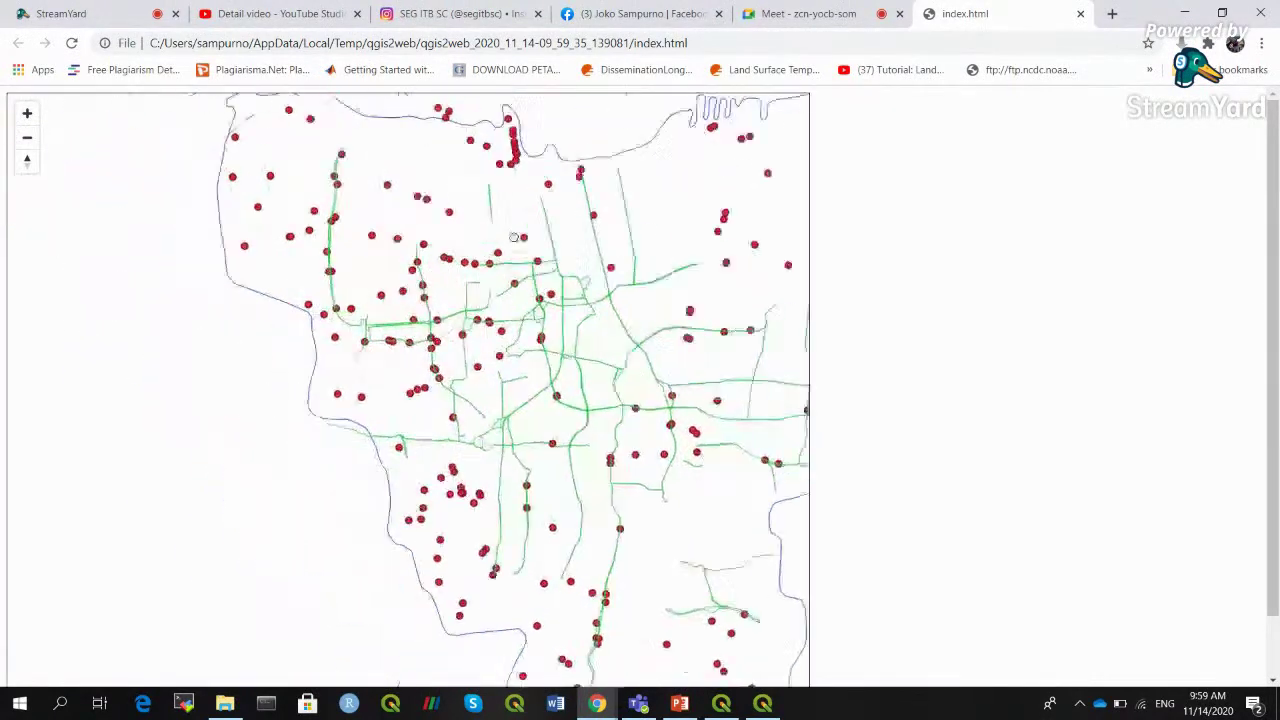
pyautogui.click(27, 140)
pyautogui.click(28, 150)
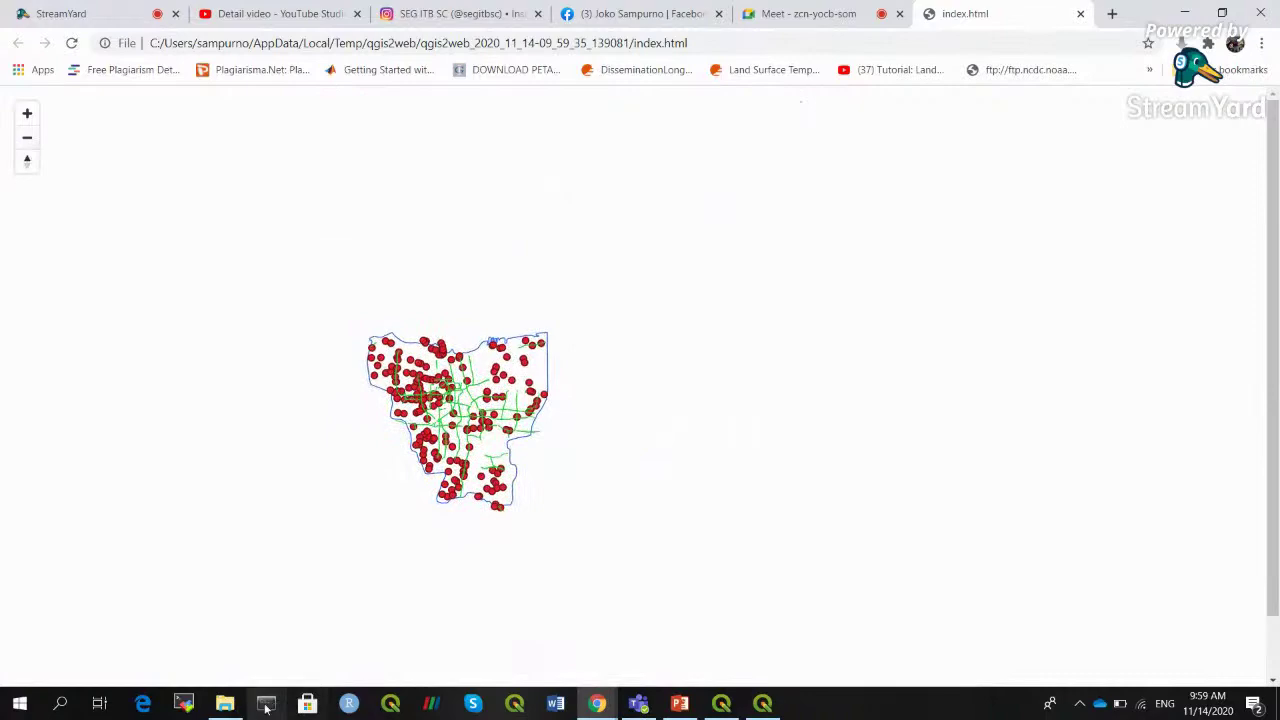
# Open the index page from the qgis2web_2020_11_13-23_25_13_995126 folder in Intro_to_QGIS_SCSEGITB and examine its web map at different zoom levels
pyautogui.click(225, 703)
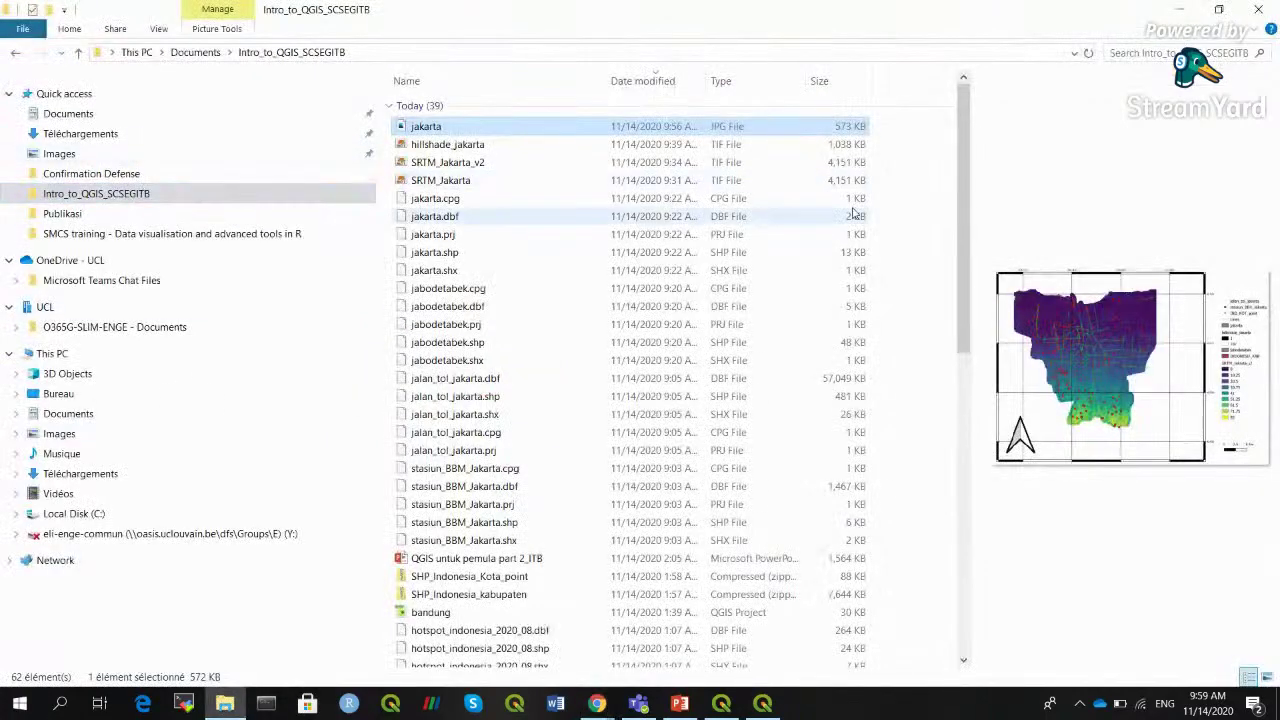
pyautogui.moveTo(966, 130); pyautogui.dragTo(966, 396)
pyautogui.doubleClick(501, 330)
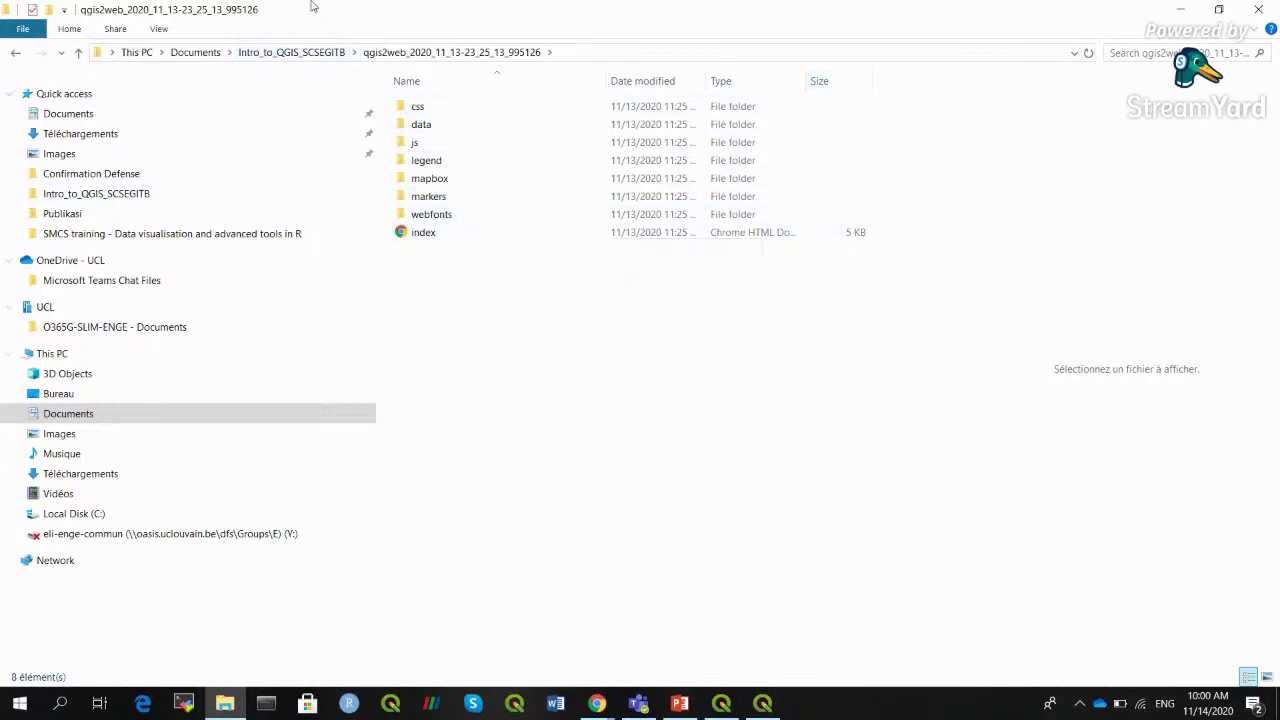
pyautogui.doubleClick(446, 232)
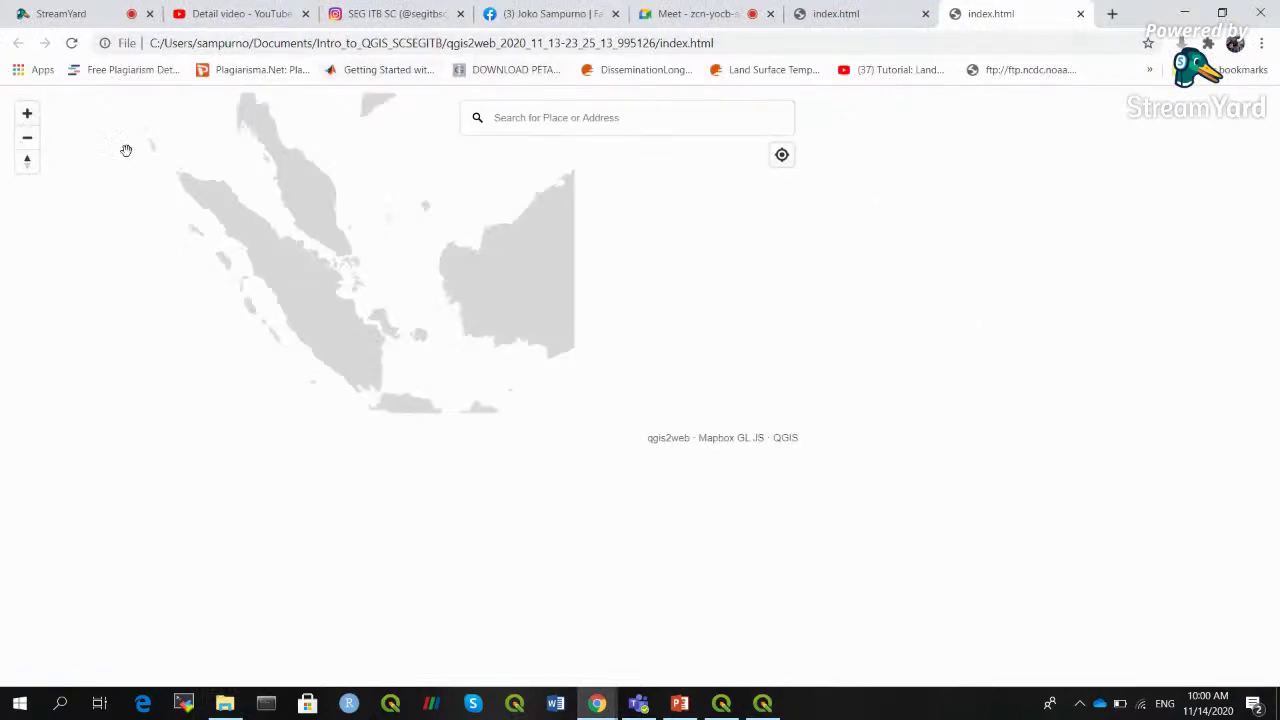
pyautogui.click(27, 138)
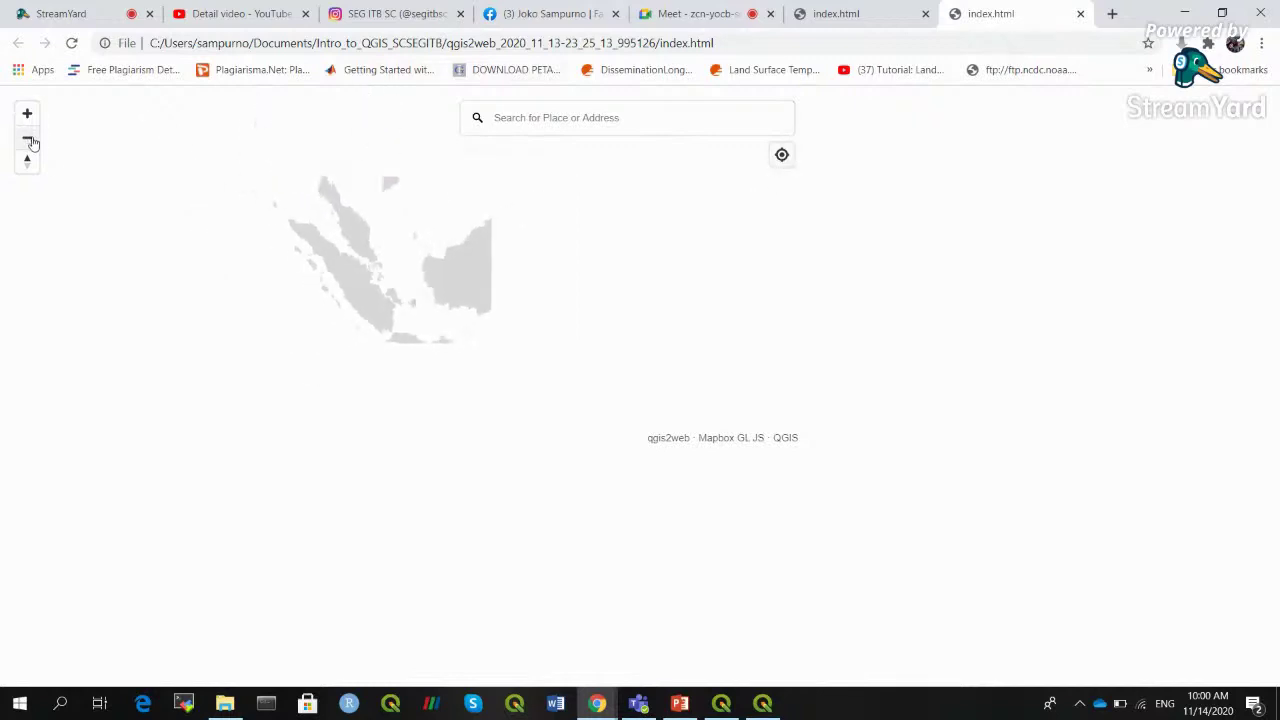
pyautogui.click(27, 115)
pyautogui.scroll(2, 382, 426)
pyautogui.scroll(2, 382, 426)
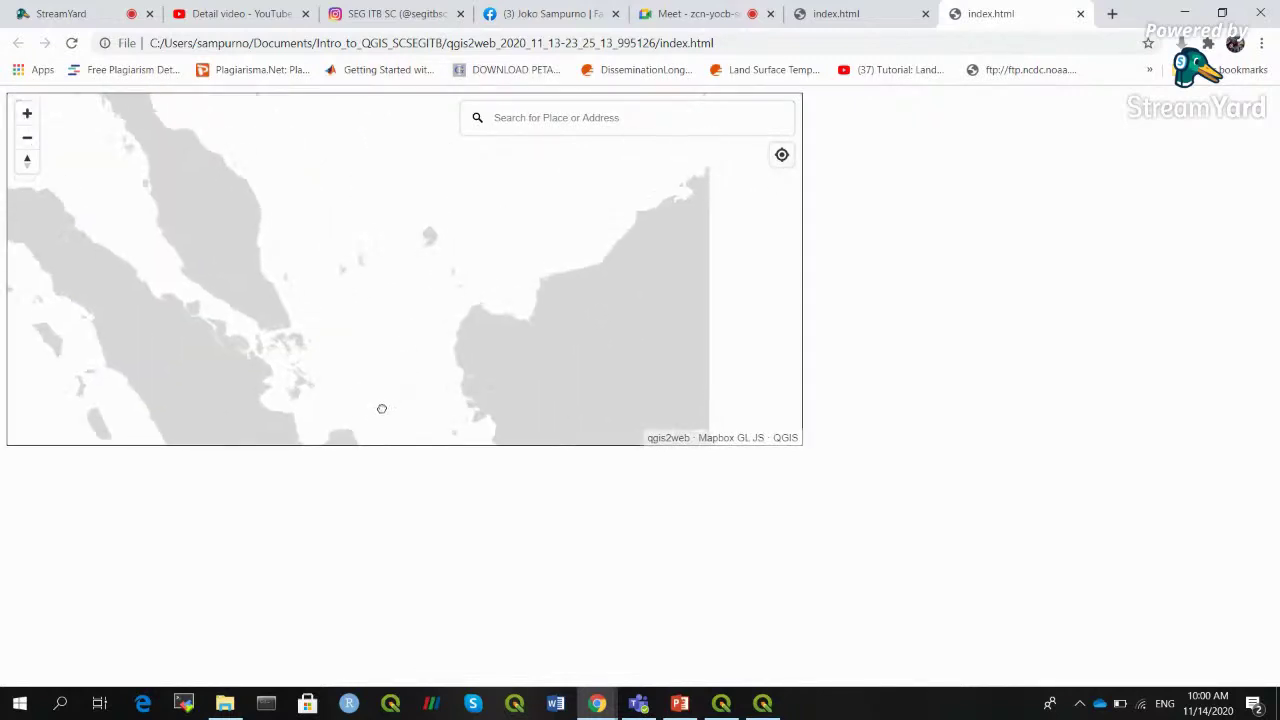
# Open the index page from the qgis2web_2020_11_13-23_22_53_899591 folder in Intro_to_QGIS_SCSEGITB and show the current location on its web map
pyautogui.click(225, 705)
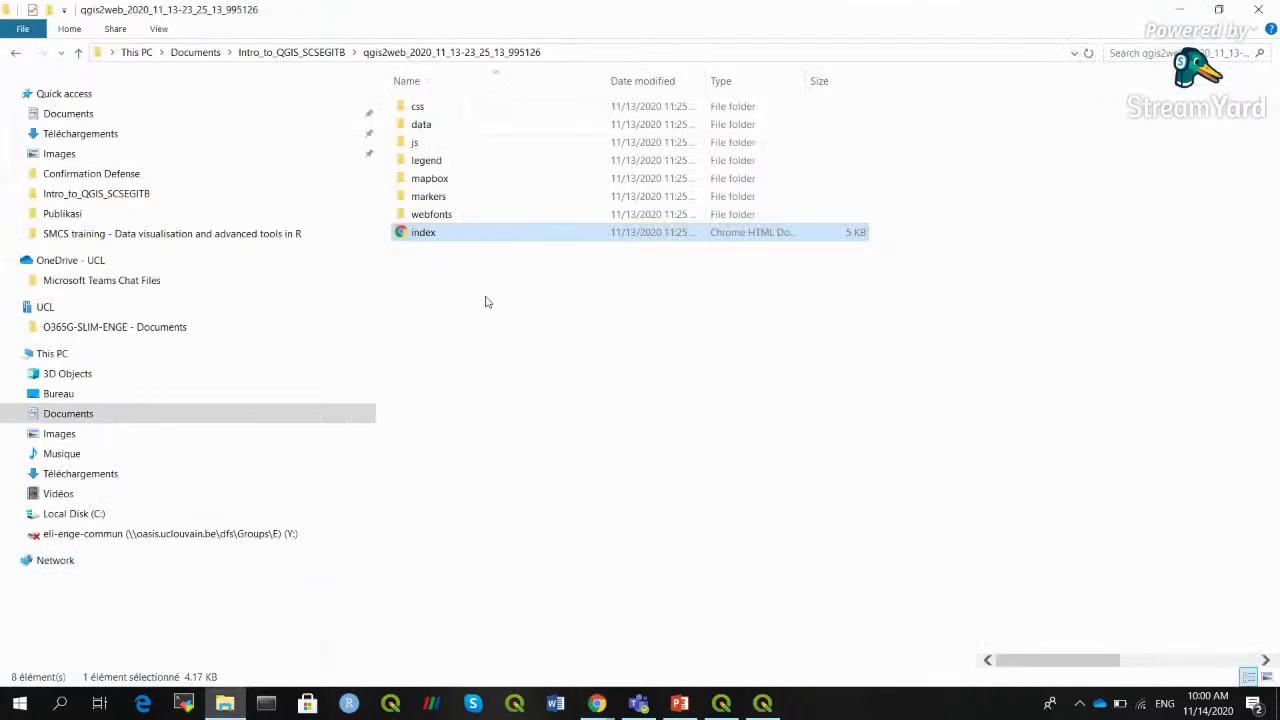
pyautogui.click(310, 55)
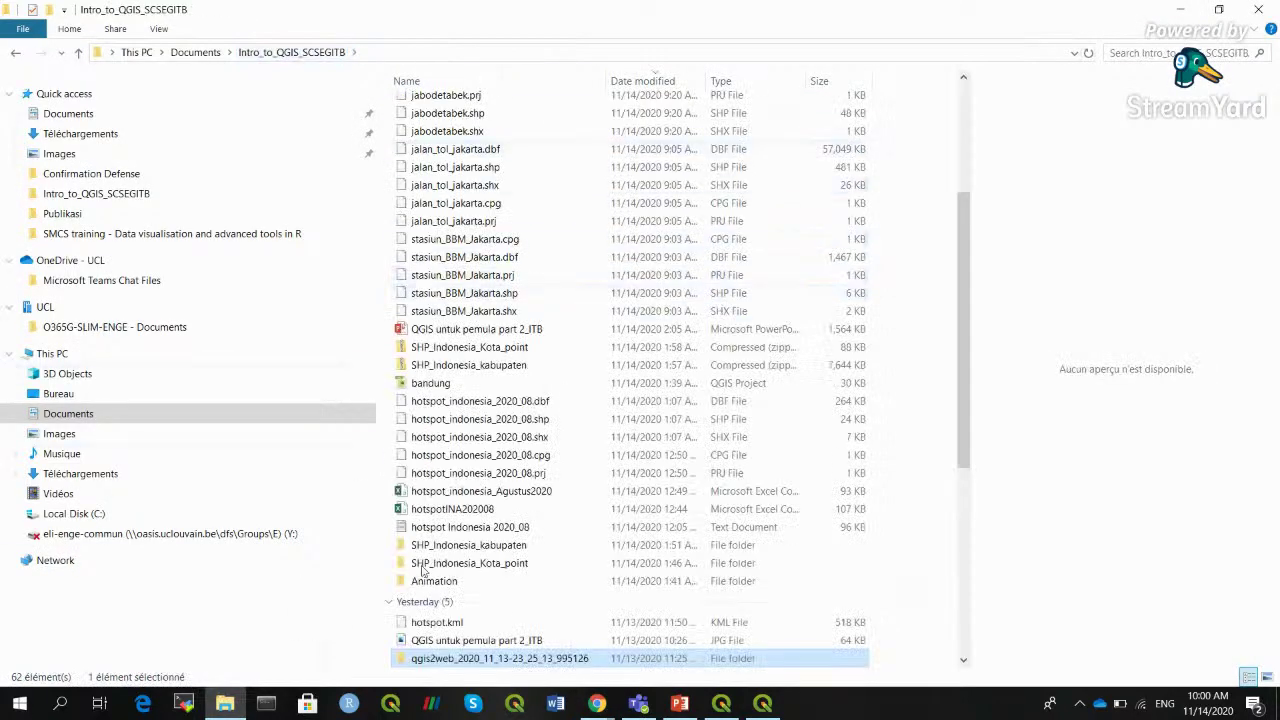
pyautogui.moveTo(966, 369); pyautogui.dragTo(955, 645)
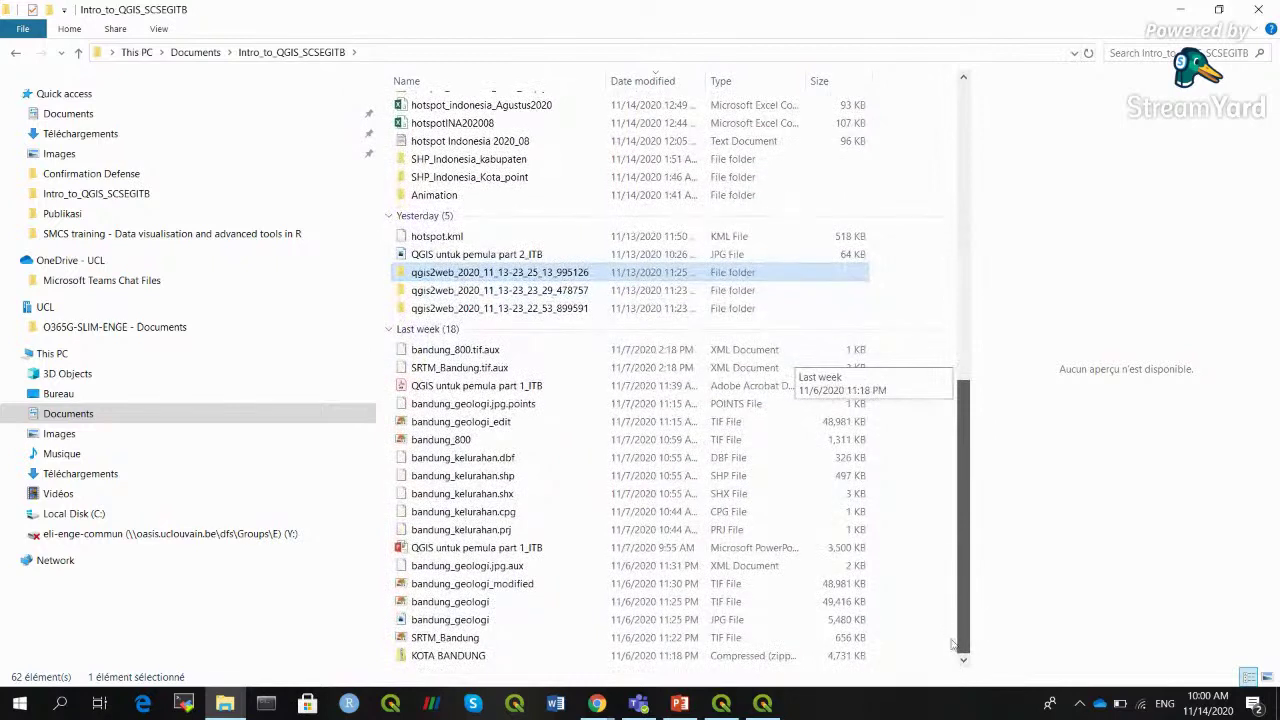
pyautogui.doubleClick(458, 308)
pyautogui.doubleClick(426, 197)
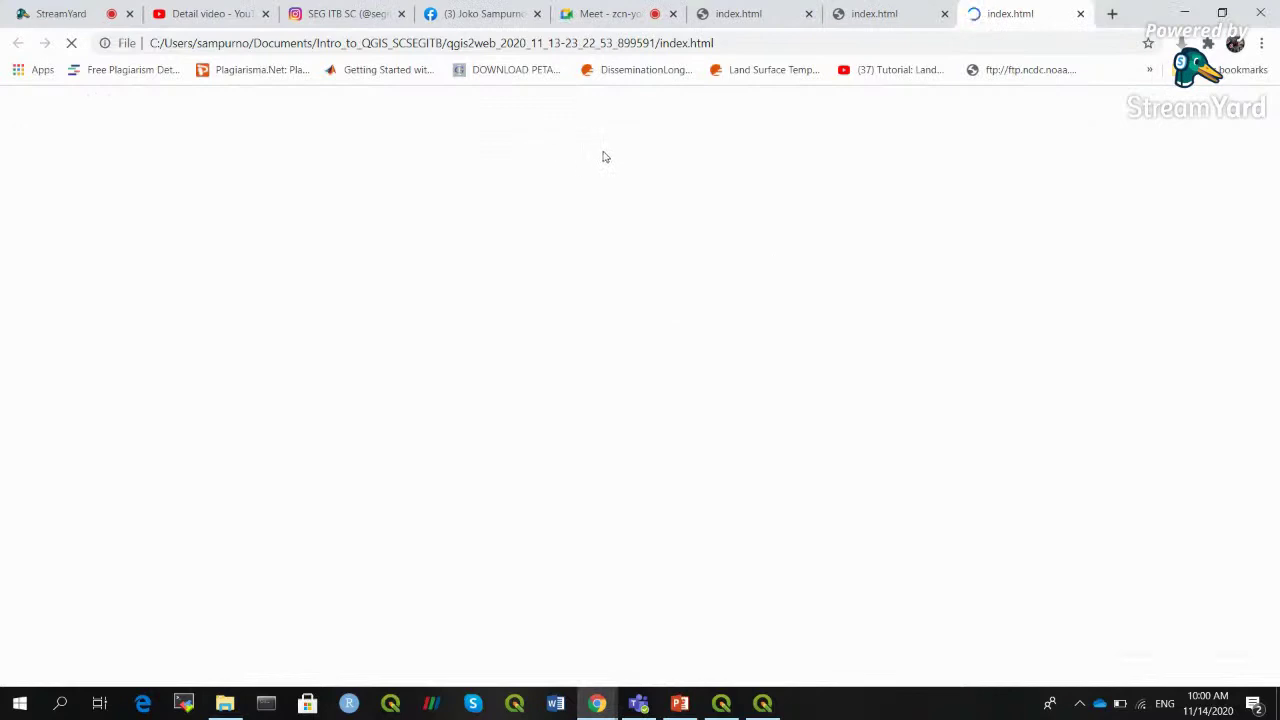
pyautogui.click(257, 136)
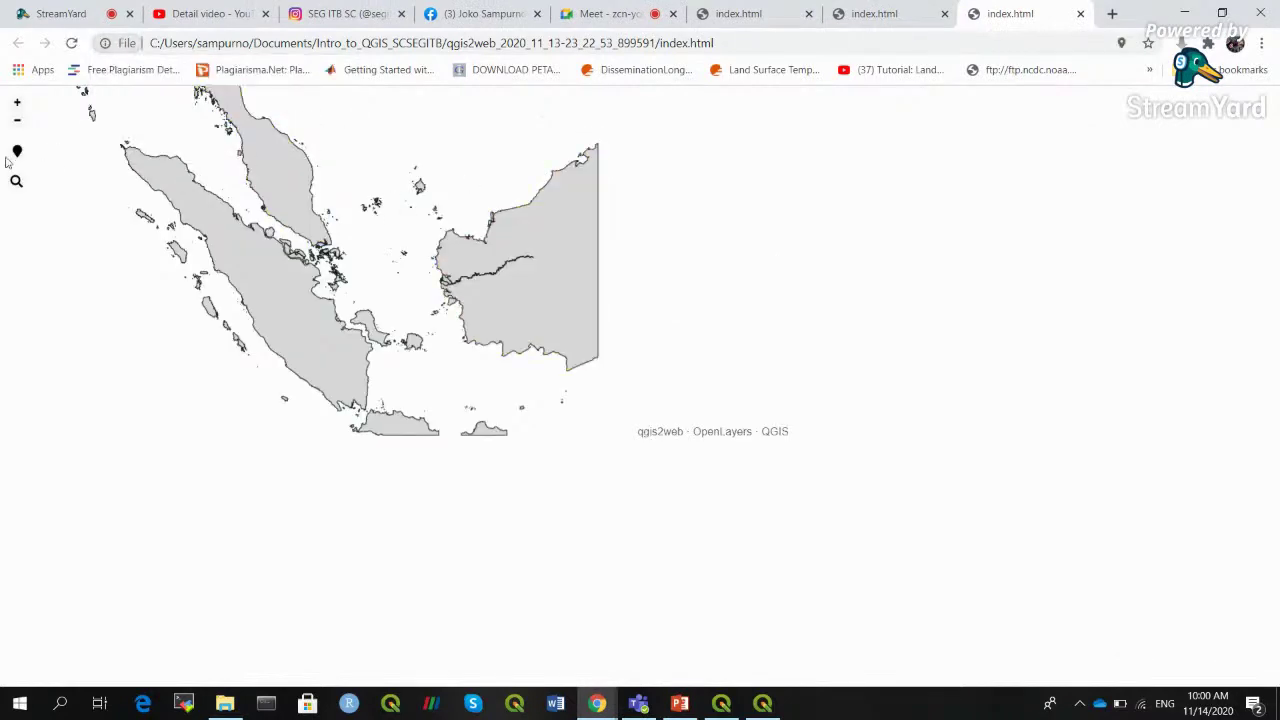
pyautogui.click(15, 153)
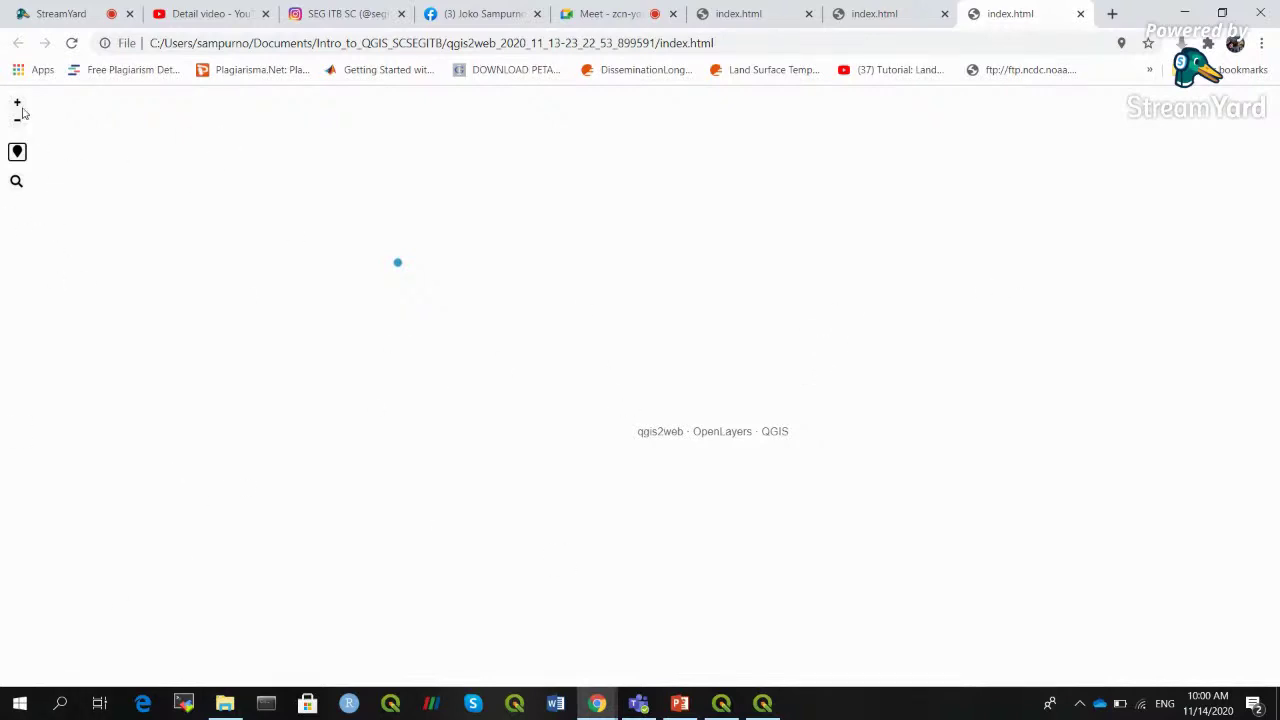
# Switch to the PowerPoint presentation and review slide 21 on qgis2web and slide 22 on the Time Manager plugin
pyautogui.click(1184, 12)
pyautogui.click(679, 703)
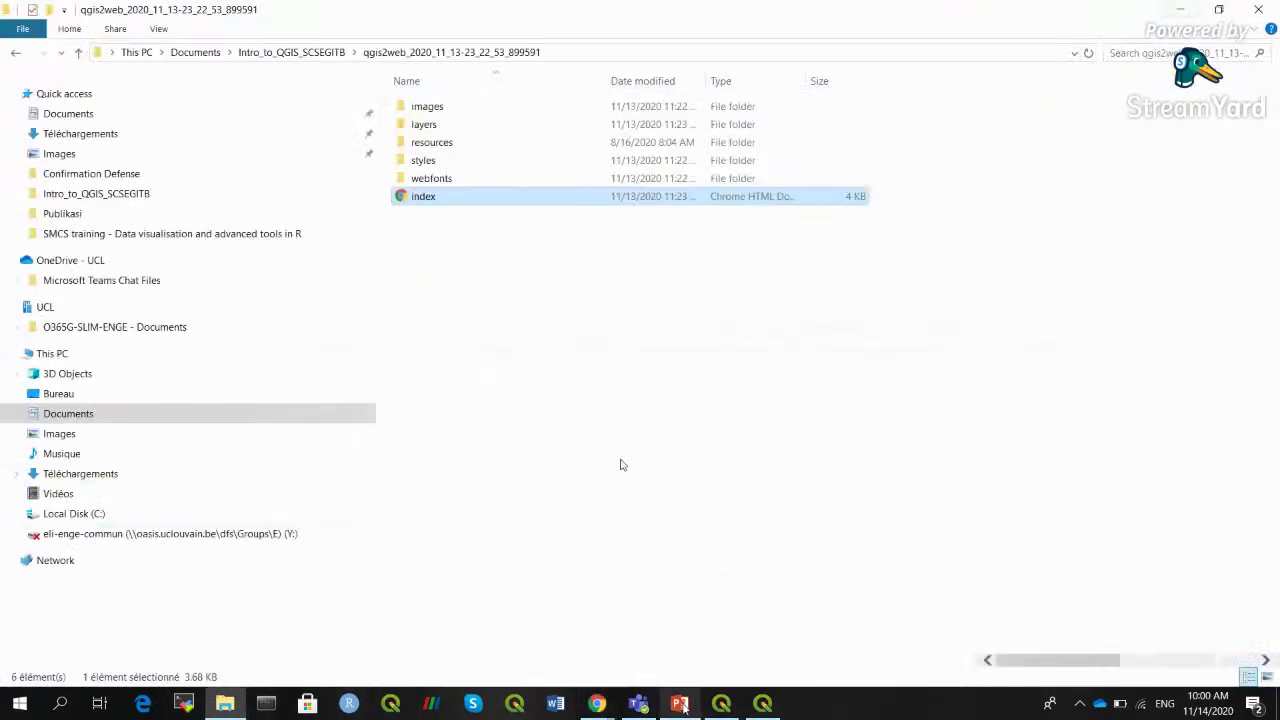
pyautogui.click(57, 562)
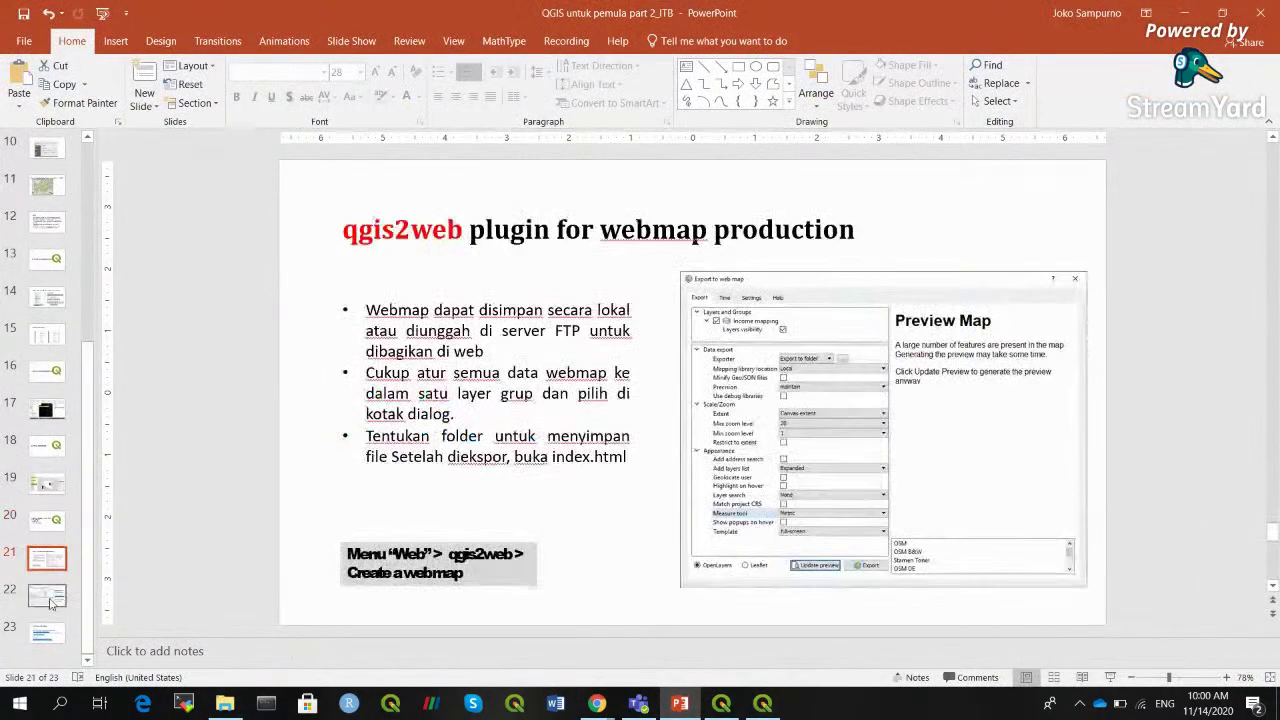
pyautogui.click(51, 605)
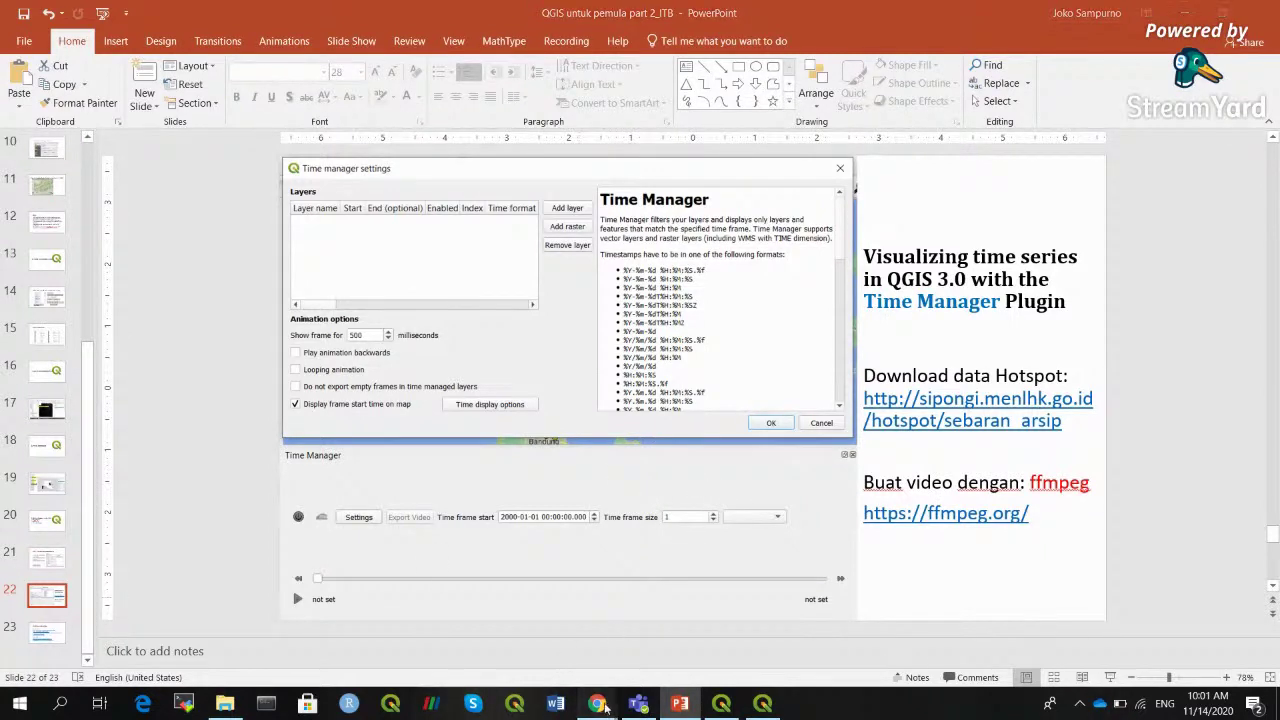
pyautogui.moveTo(596, 703)
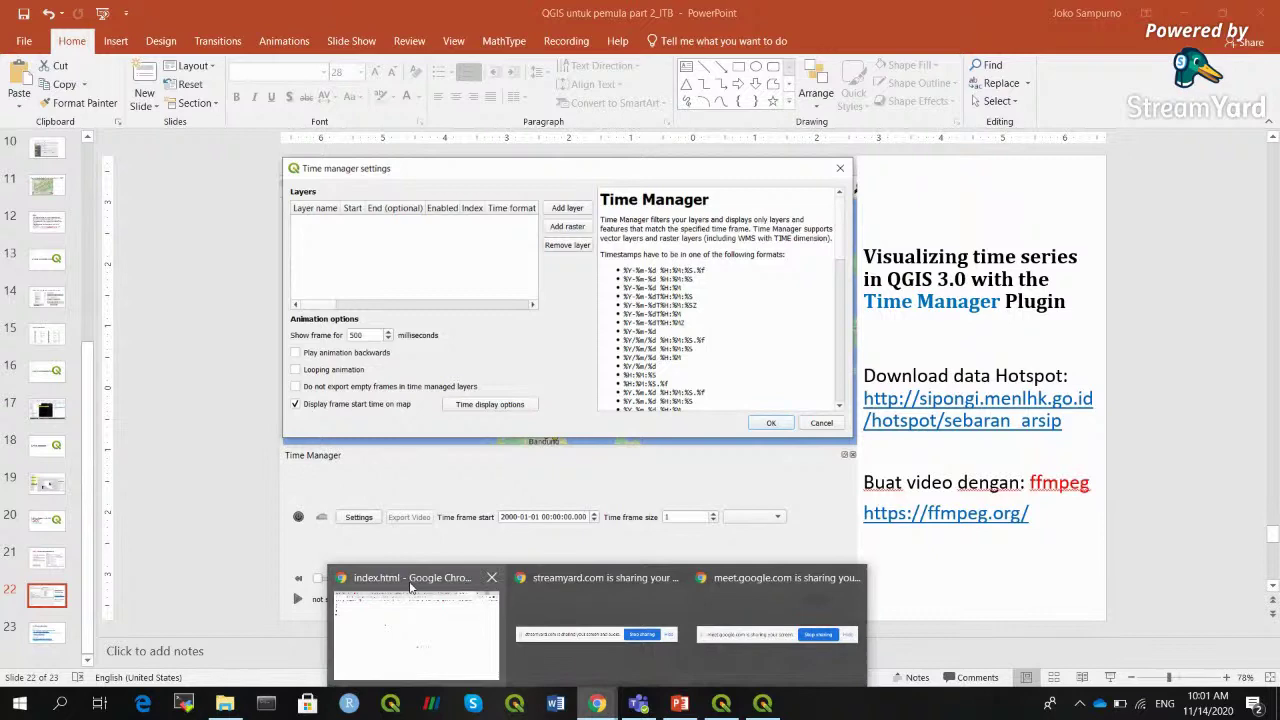
# Return to QGIS, dismiss the finished export progress report and close the web map export window
pyautogui.click(721, 703)
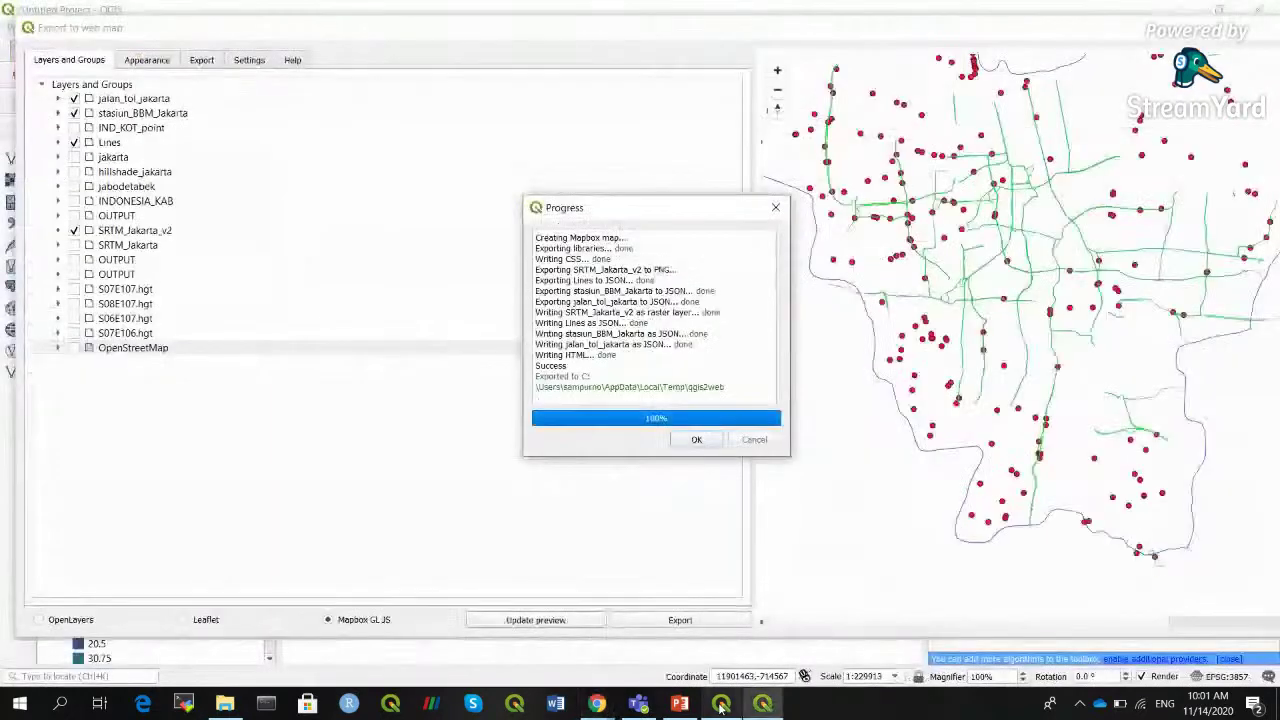
pyautogui.click(696, 439)
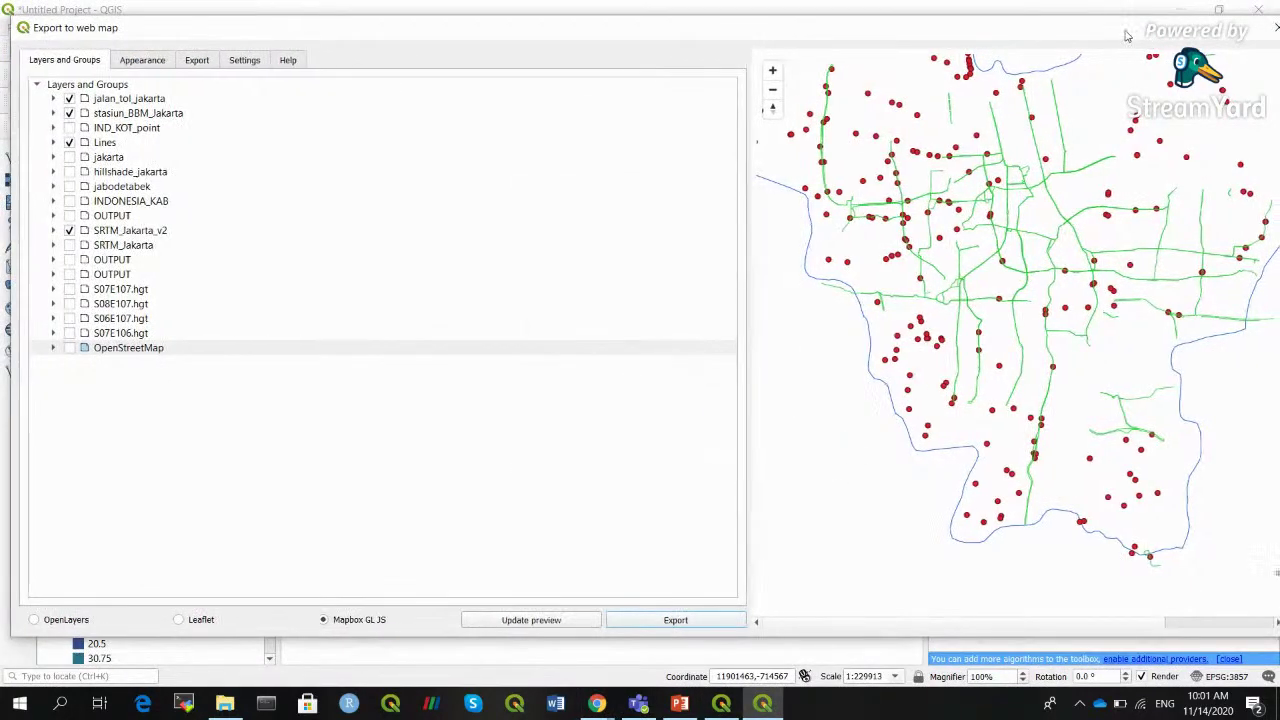
pyautogui.doubleClick(1129, 36)
pyautogui.click(1093, 37)
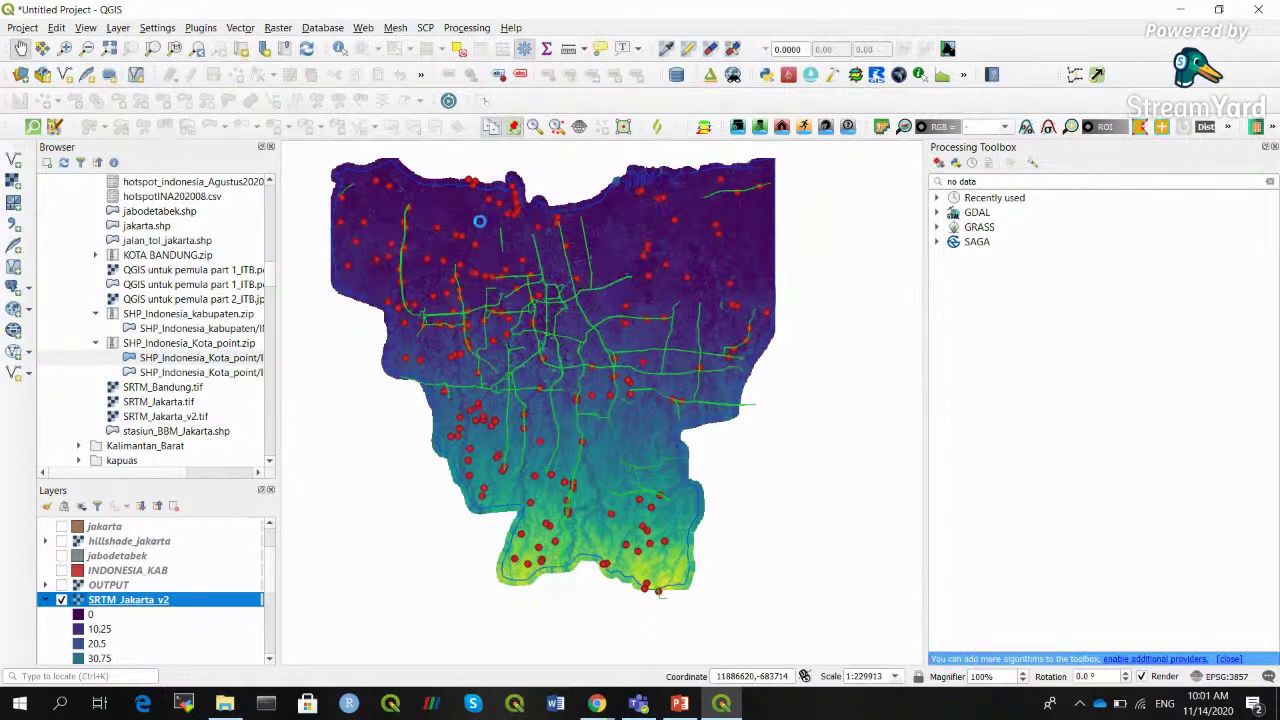
# Bring the Chrome browser window forward and show the Google Meet call
pyautogui.click(596, 704)
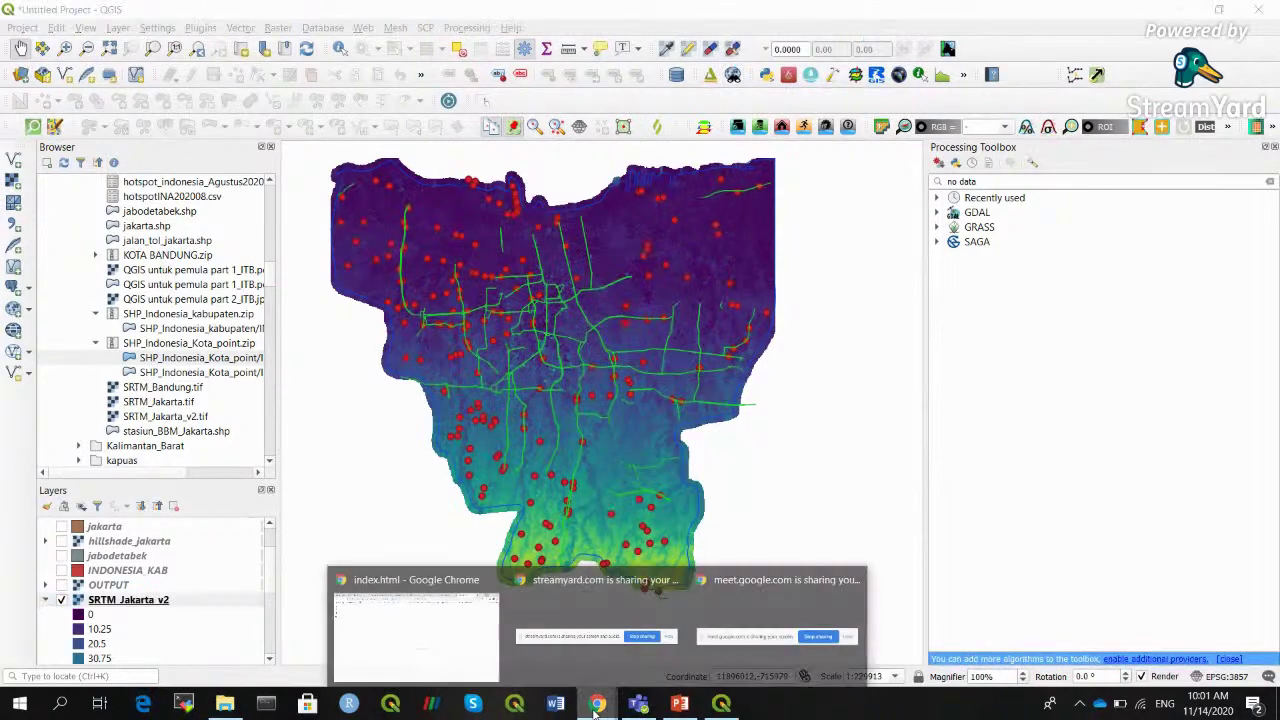
pyautogui.click(840, 6)
pyautogui.click(596, 704)
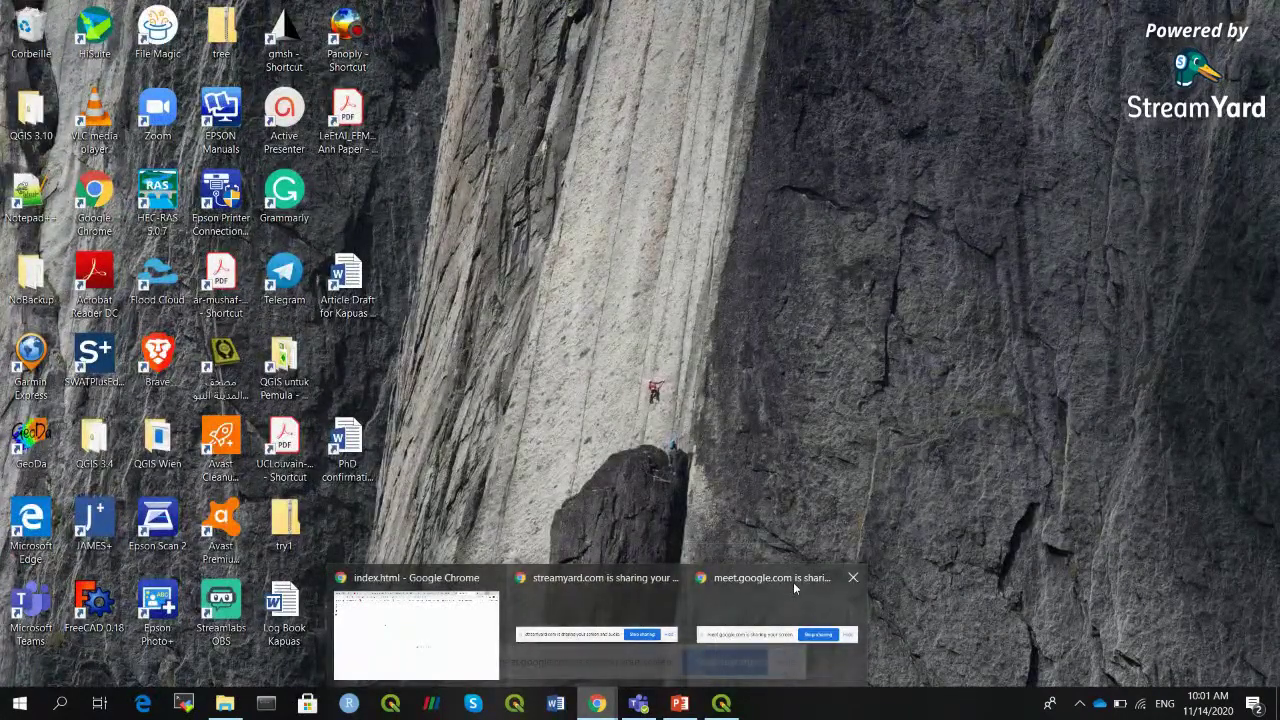
pyautogui.click(788, 597)
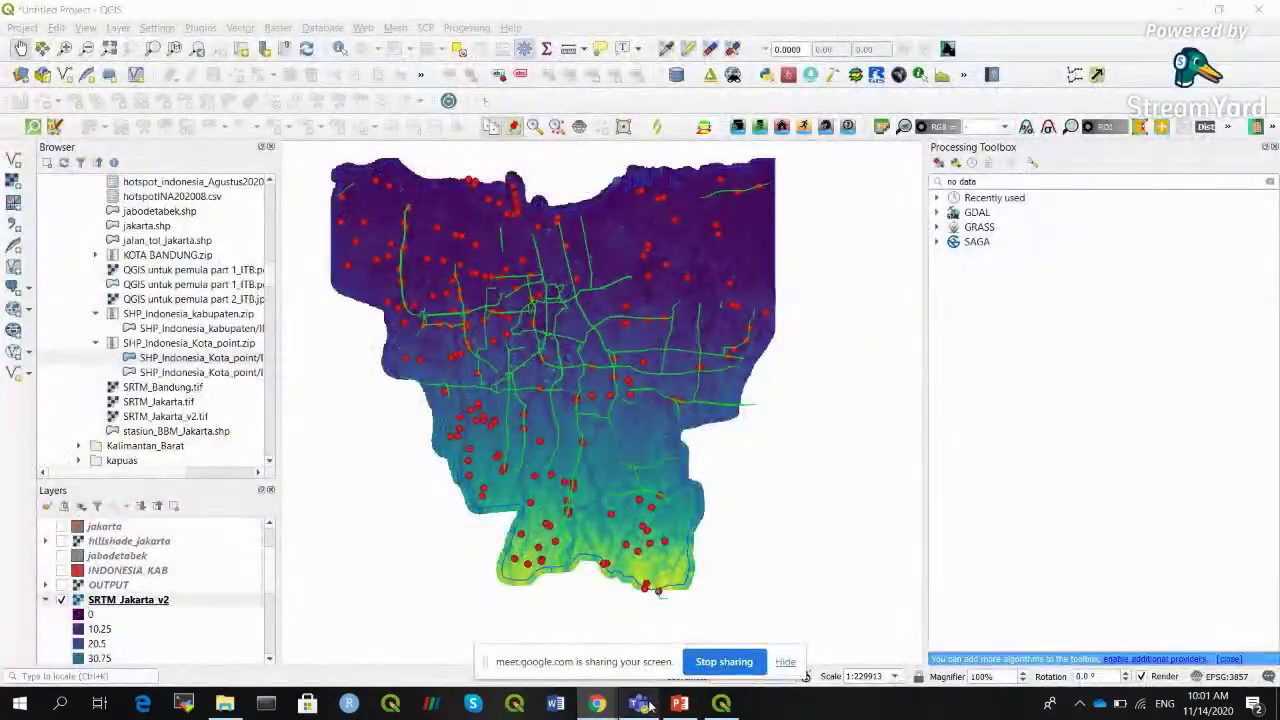
pyautogui.moveTo(650, 700)
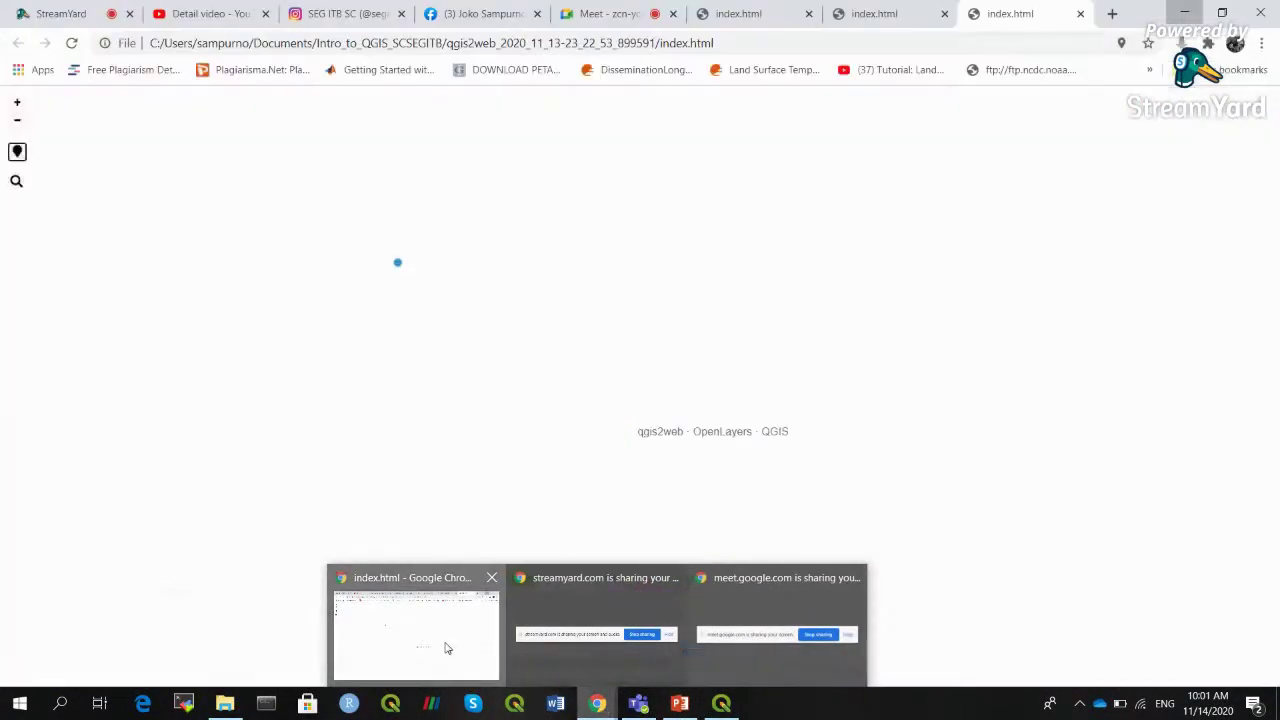
pyautogui.click(443, 651)
pyautogui.click(620, 13)
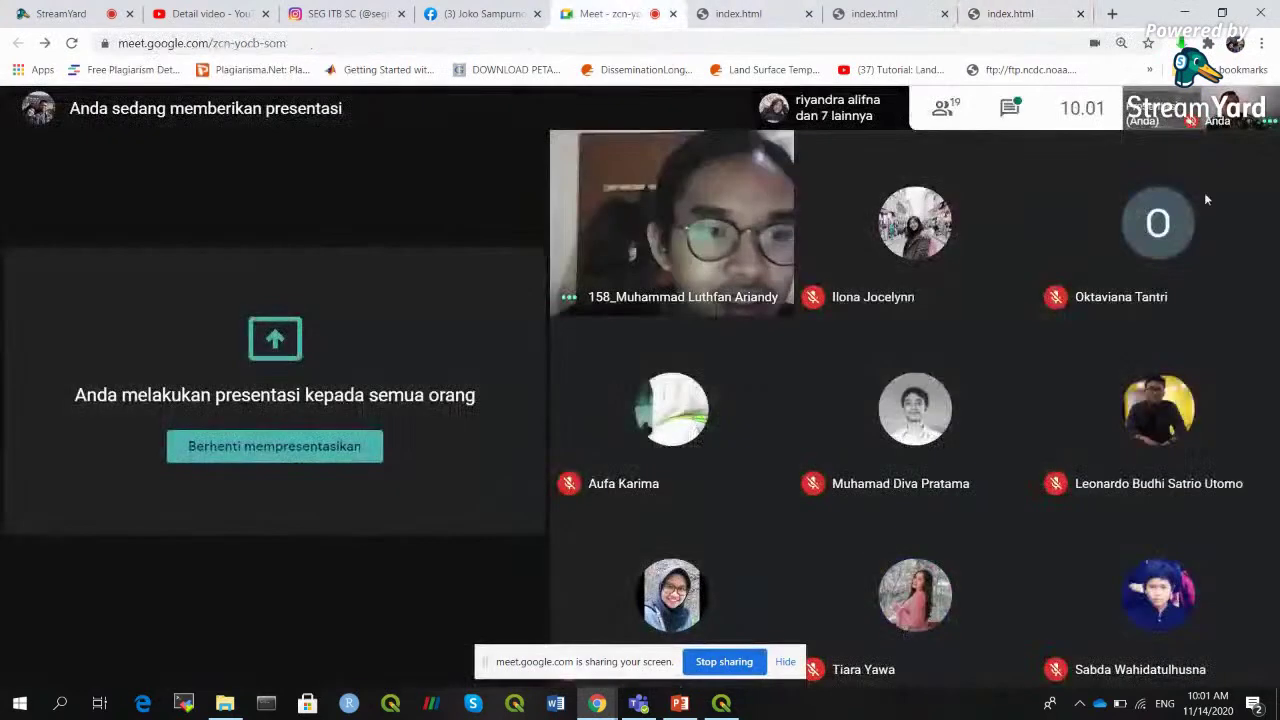
# Stop the current presentation in the call and start presenting the entire screen again
pyautogui.click(255, 446)
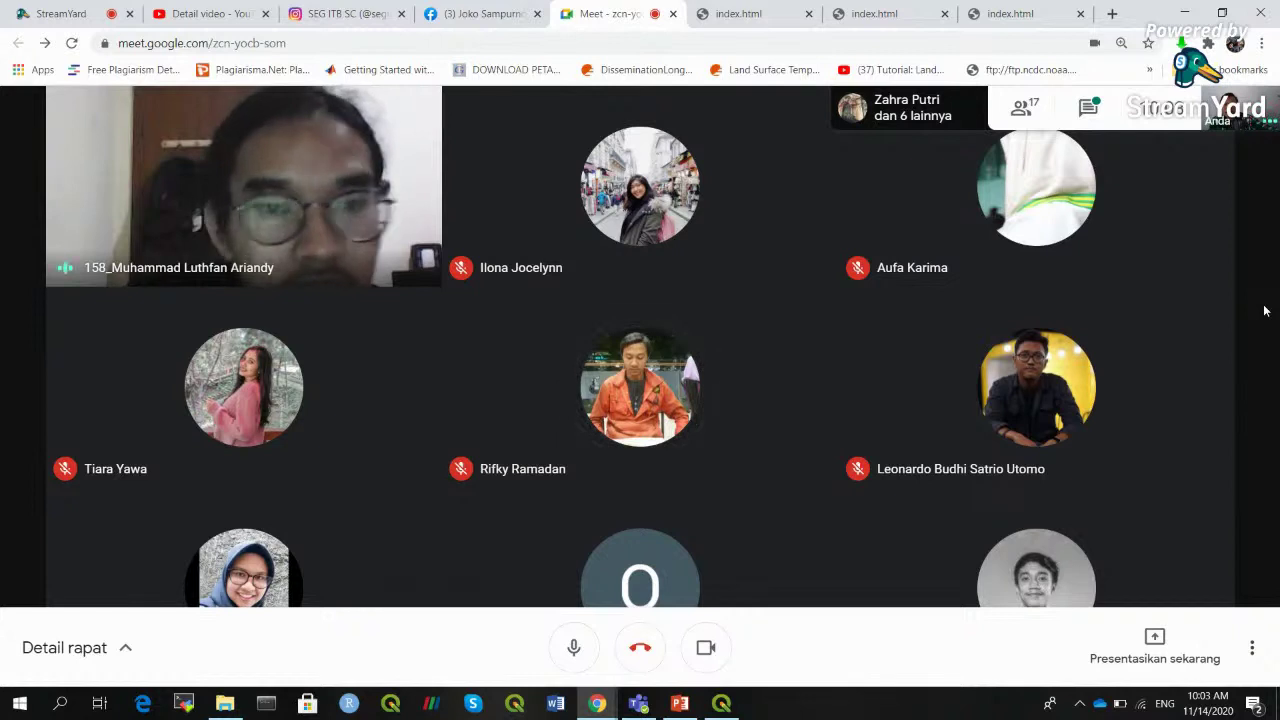
pyautogui.click(1140, 650)
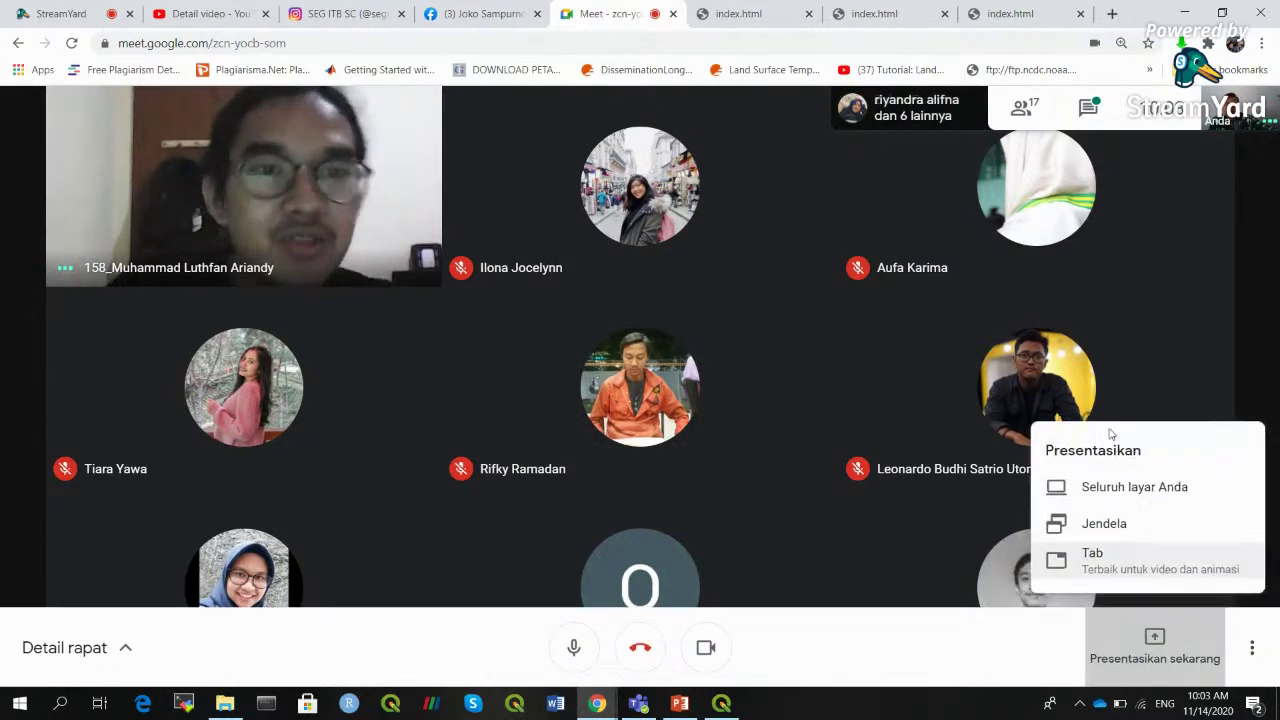
pyautogui.click(1140, 489)
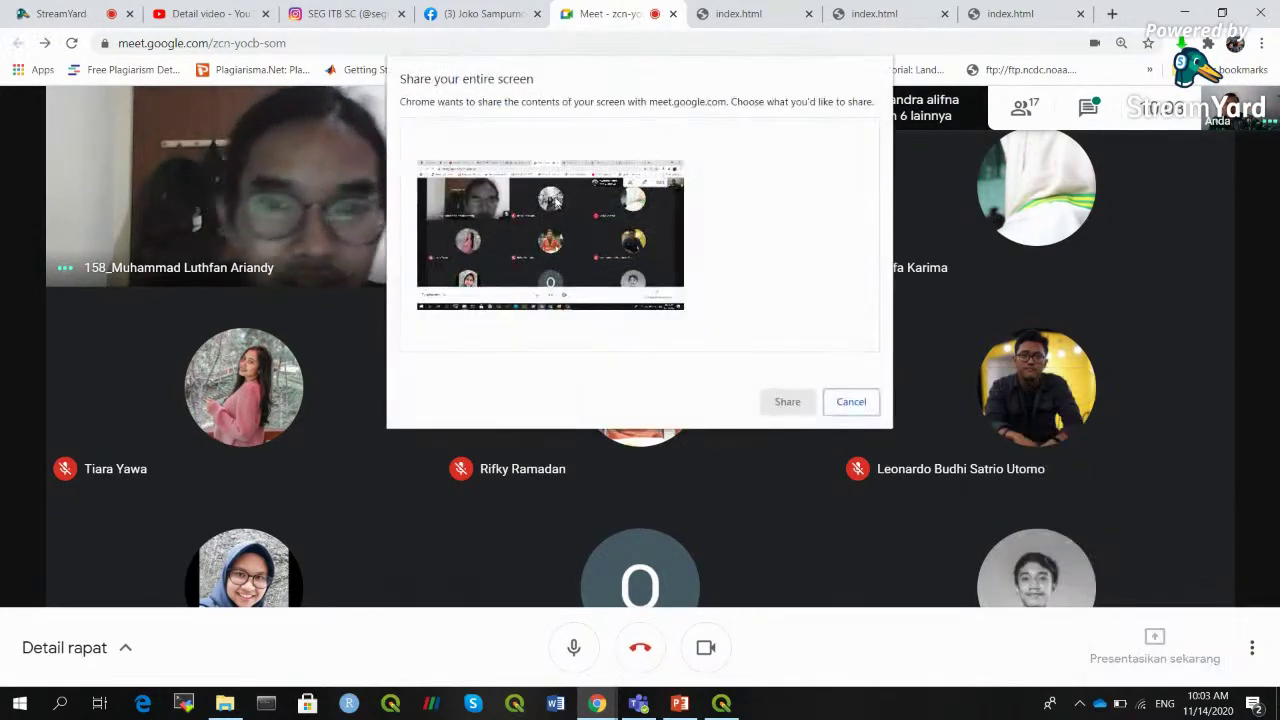
pyautogui.click(787, 401)
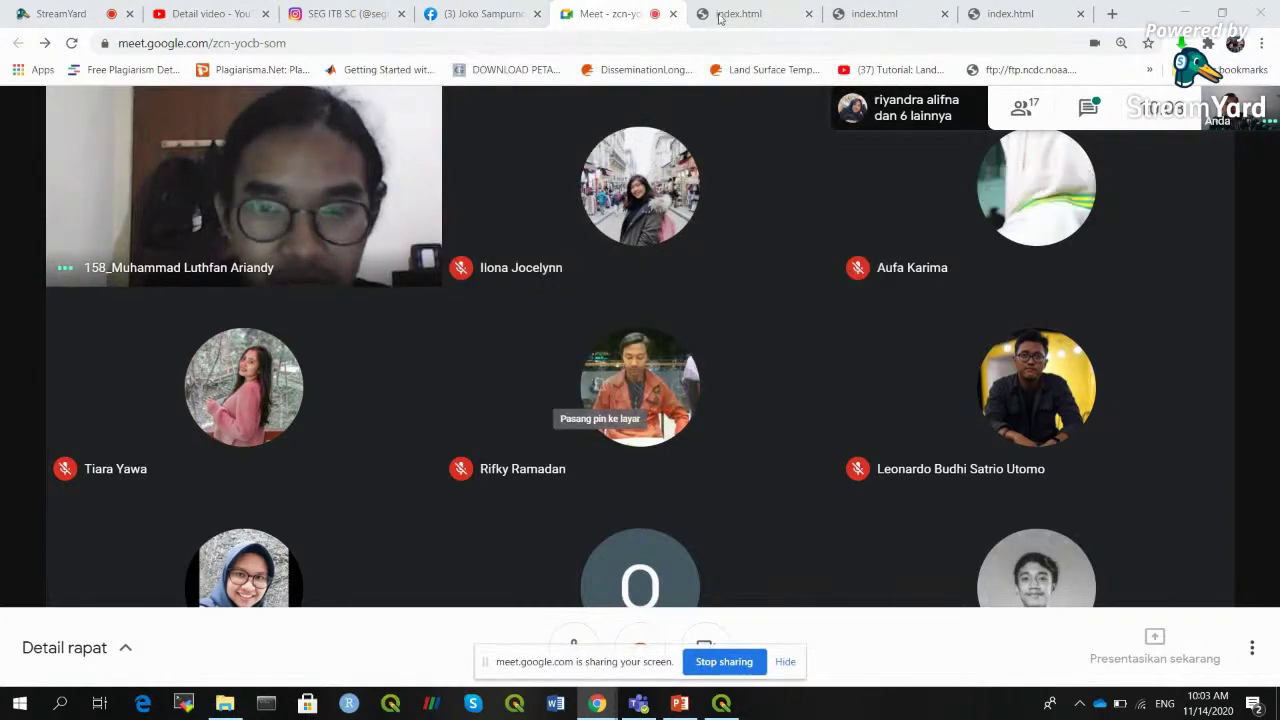
# Return to QGIS, hide the SRTM_Jakarta_v2 layer and dismiss the screen-sharing notice
pyautogui.click(720, 704)
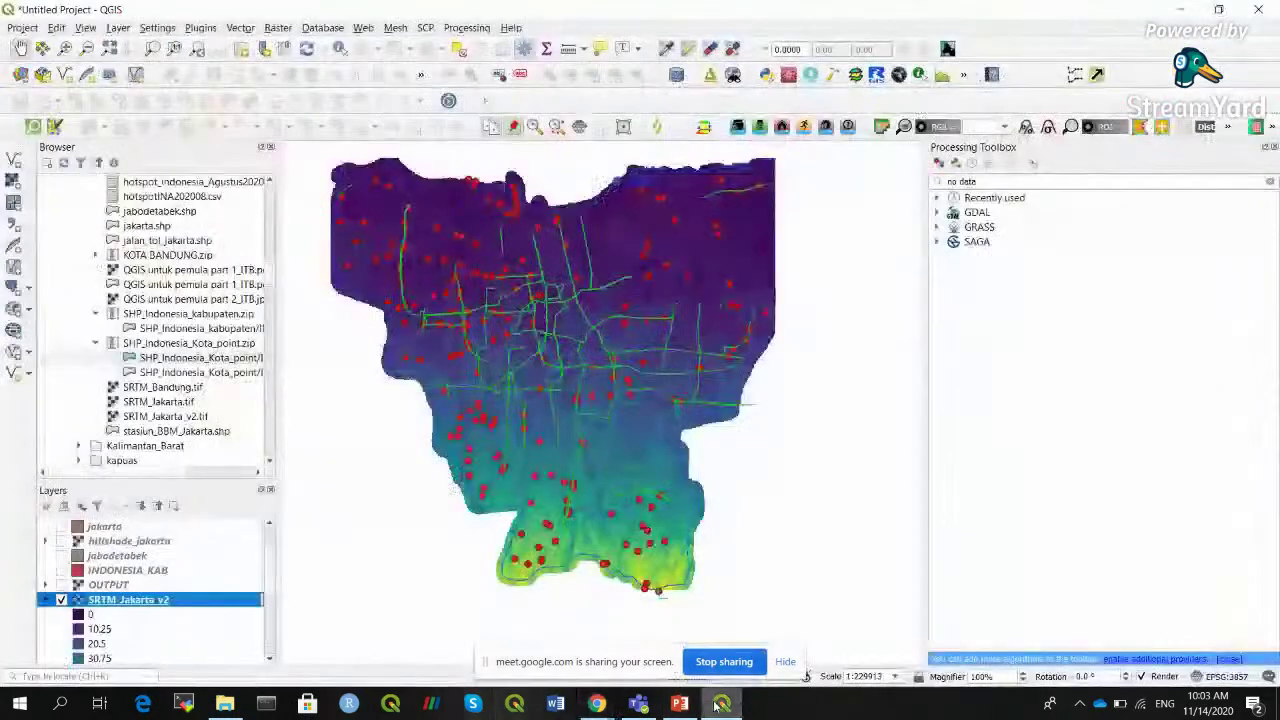
pyautogui.click(61, 600)
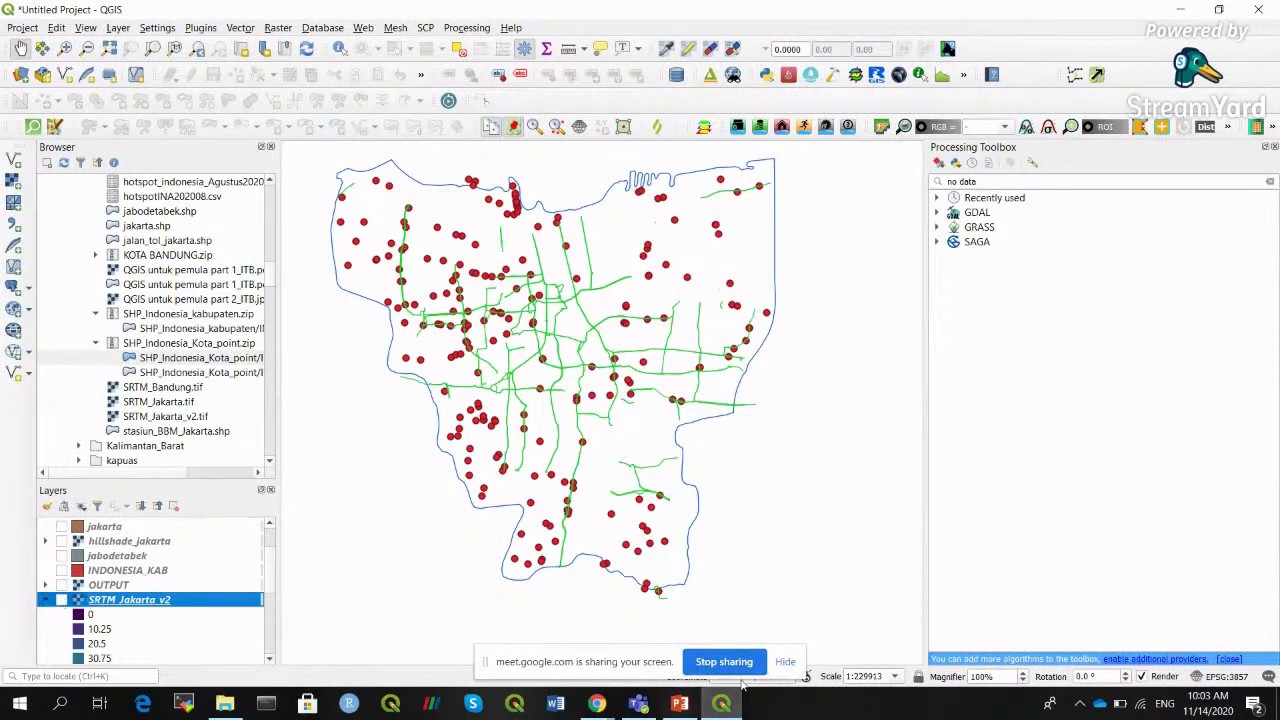
pyautogui.click(785, 662)
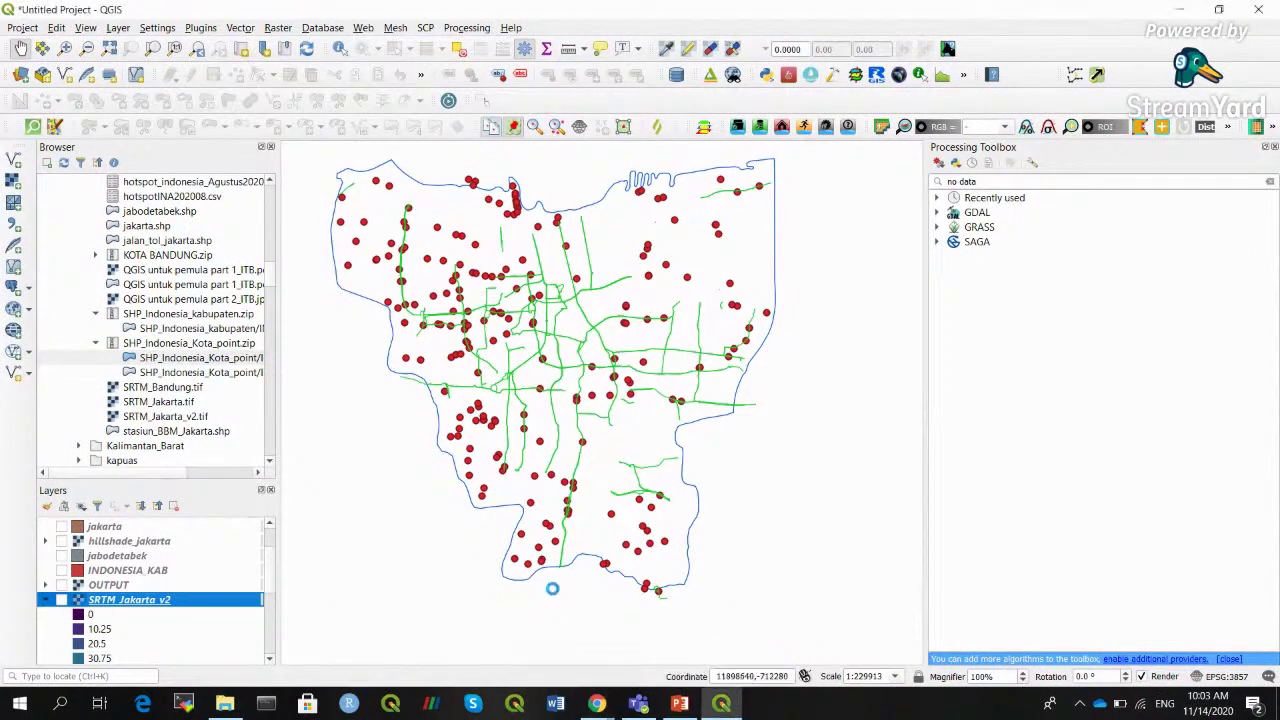
pyautogui.scroll(2, 271, 571)
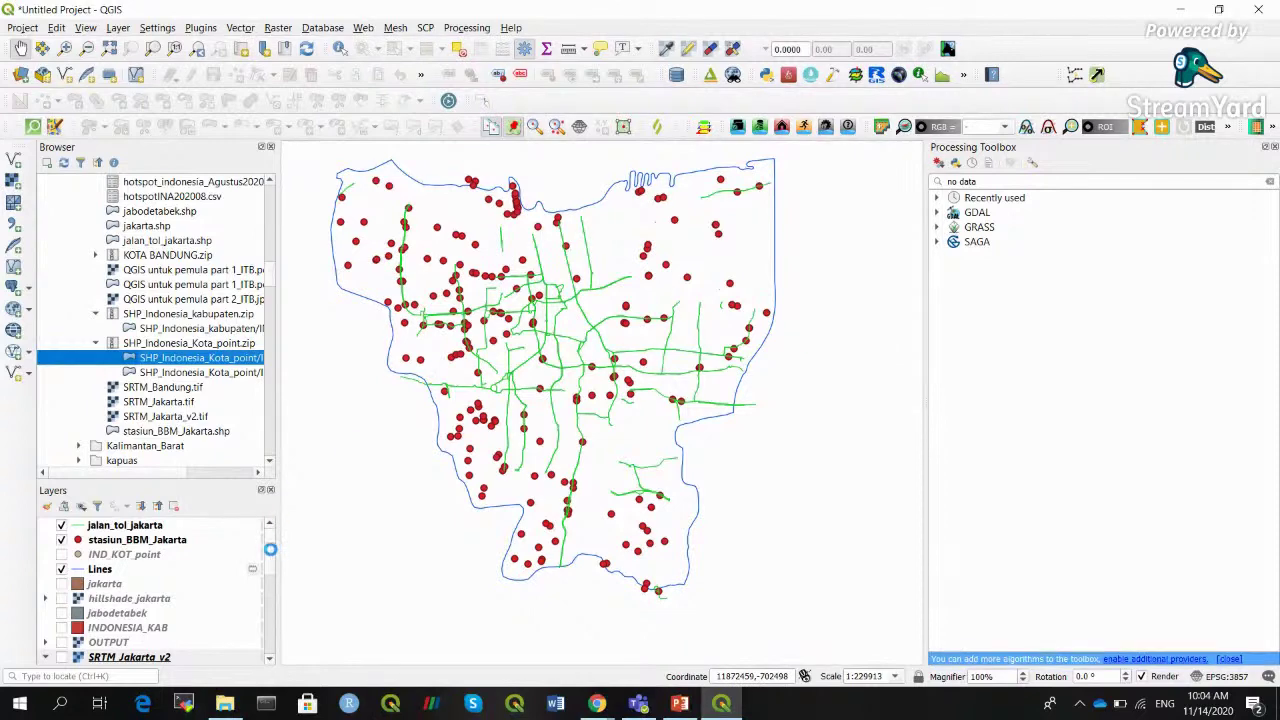
# Open the hotspot Indonesia 2020_08 text file from the Intro_to_QGIS_SCSEGITB folder, examine its columns and close it
pyautogui.click(236, 698)
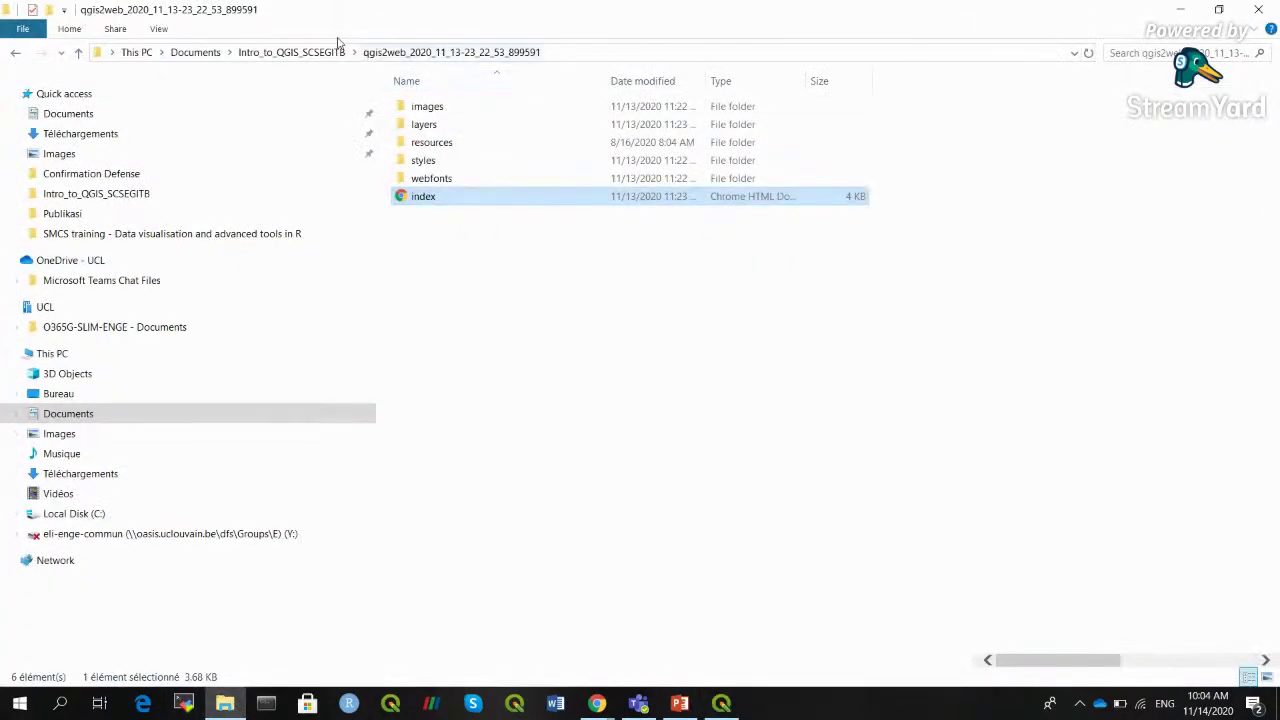
pyautogui.click(289, 55)
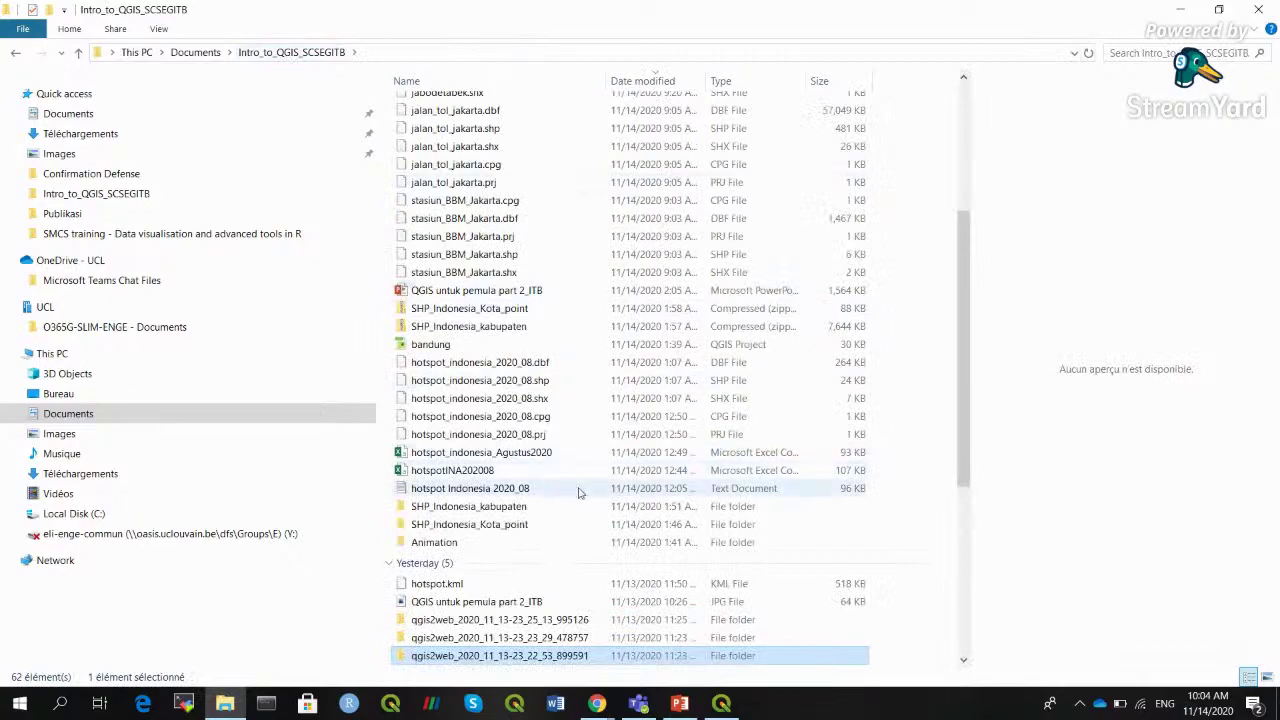
pyautogui.doubleClick(530, 490)
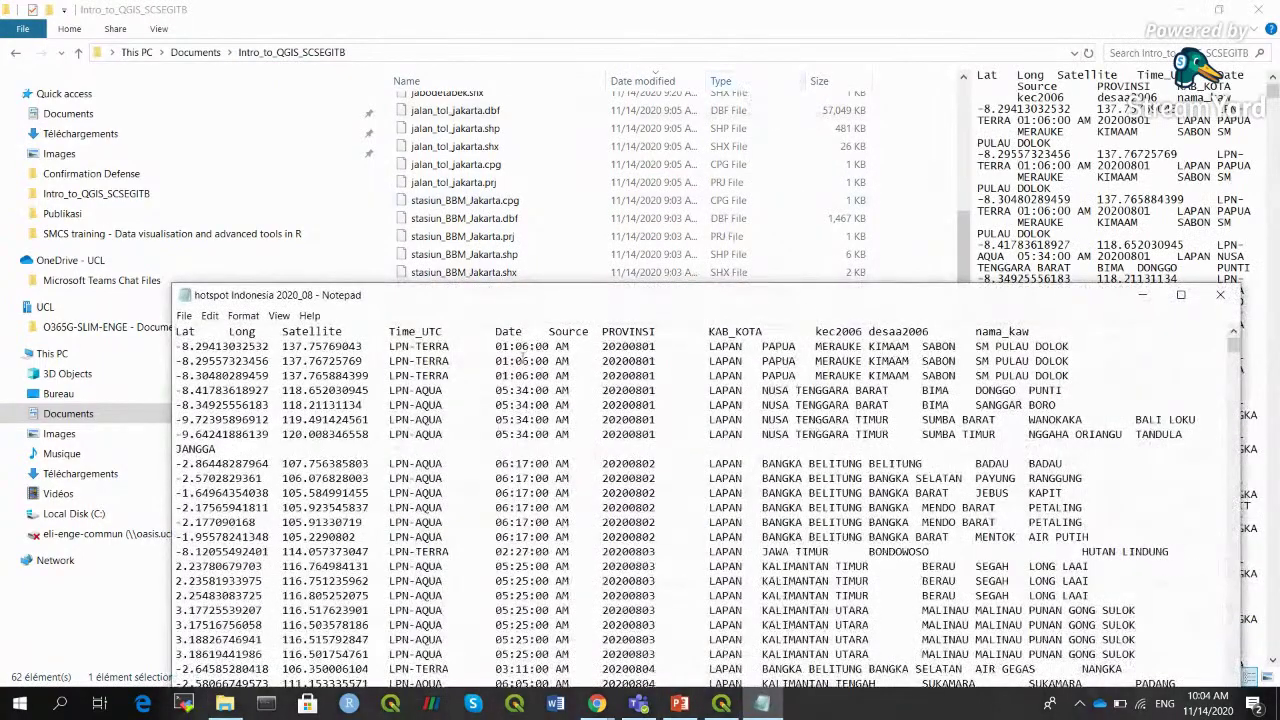
pyautogui.moveTo(539, 298); pyautogui.dragTo(495, 96)
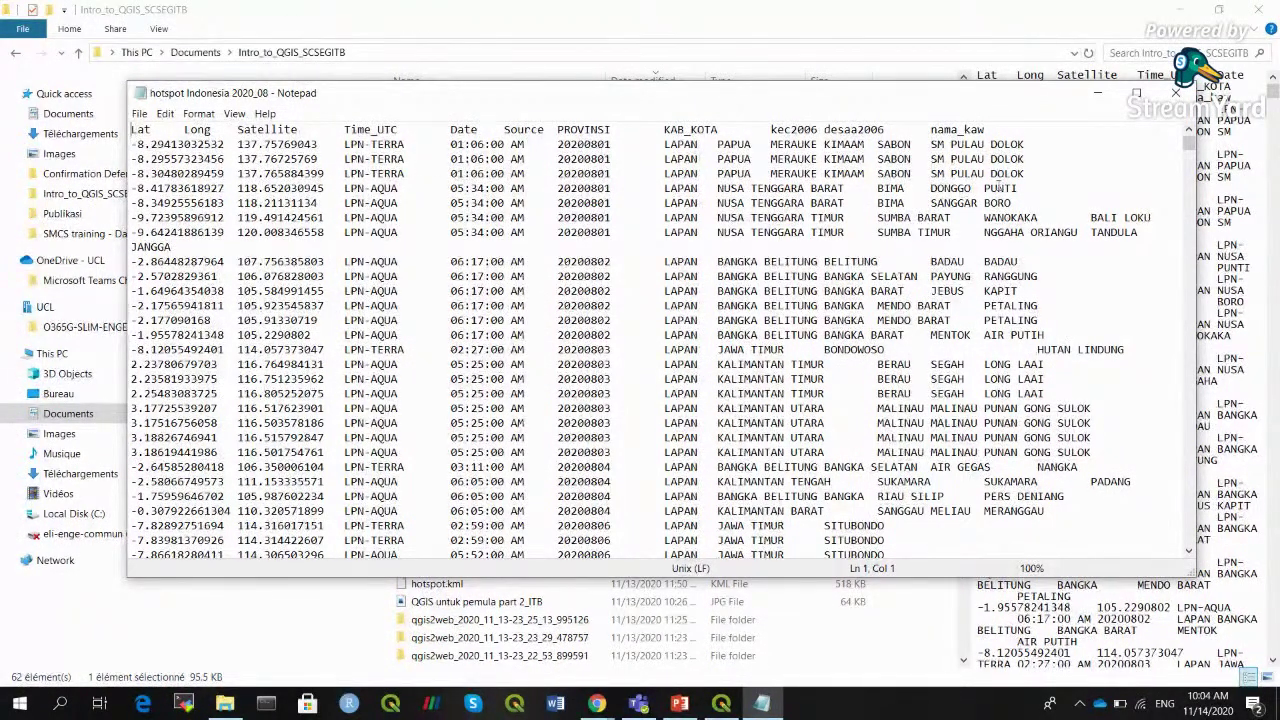
pyautogui.click(1176, 93)
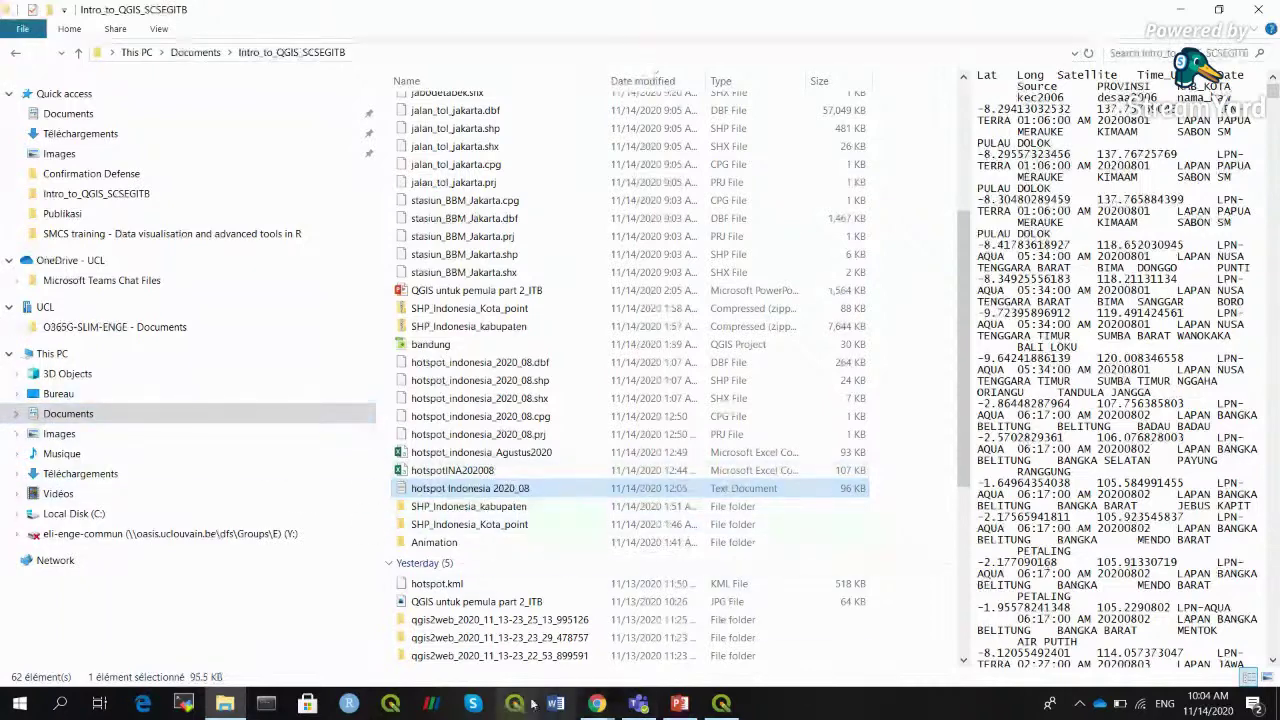
# Switch to QGIS and start a delimited text layer from the hotspot Indonesia 2020_08 text file in Intro_to_QGIS_SCSEGITB
pyautogui.click(721, 703)
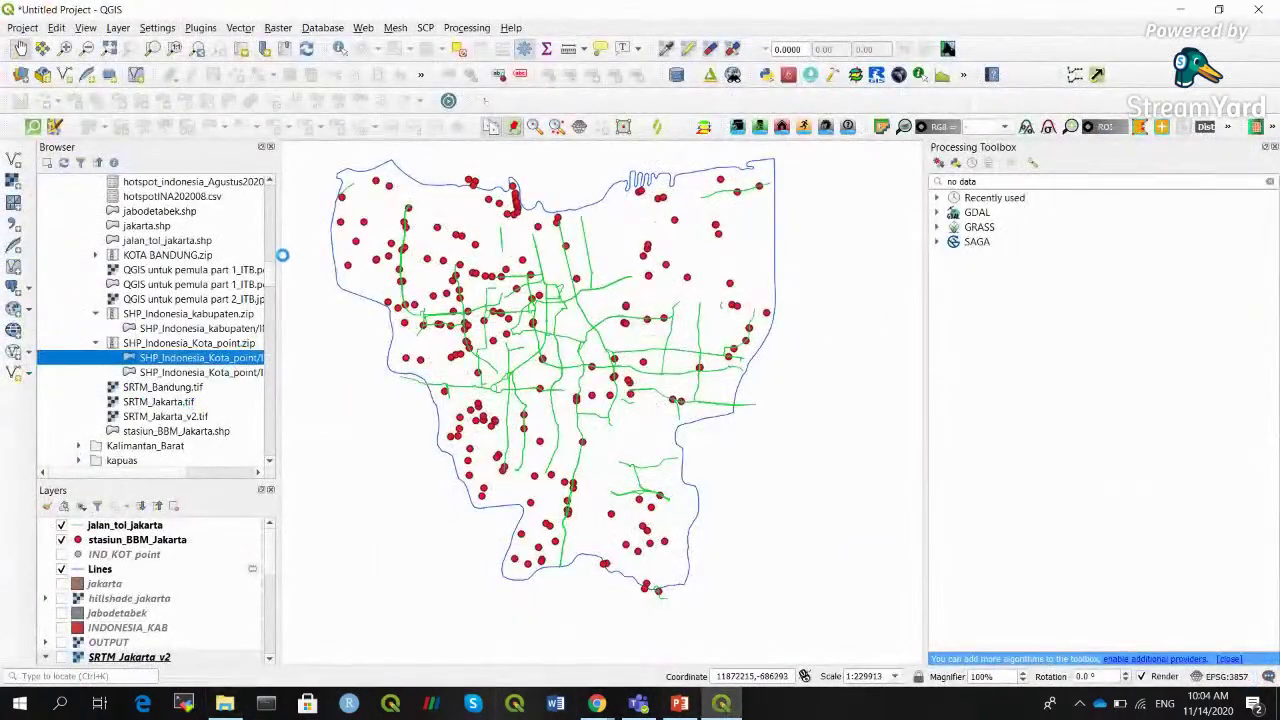
pyautogui.click(81, 372)
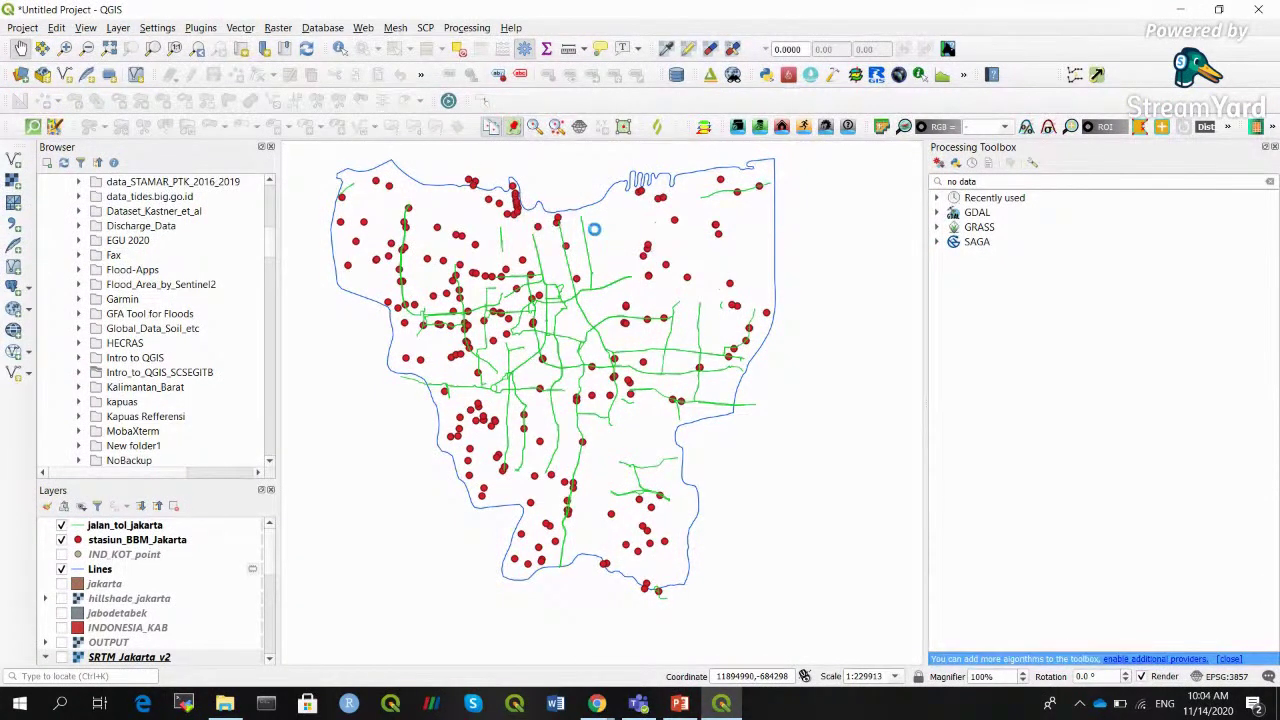
pyautogui.click(118, 27)
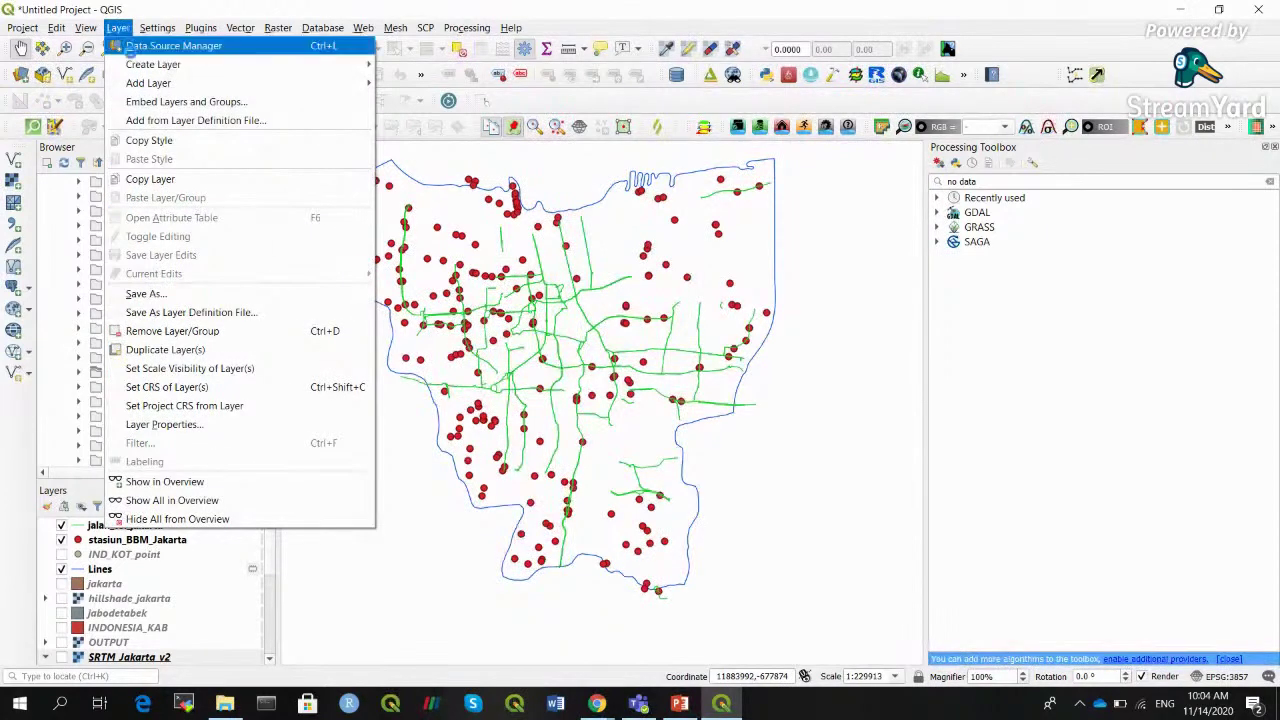
pyautogui.moveTo(241, 87)
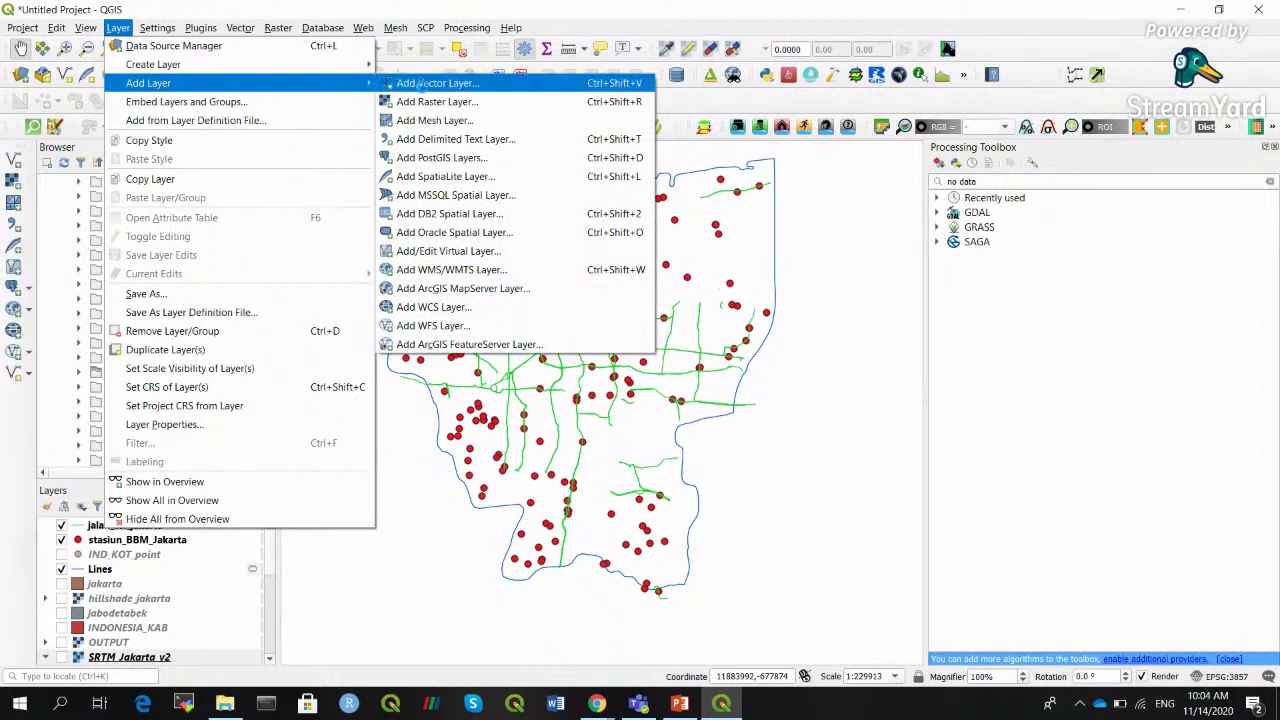
pyautogui.click(487, 140)
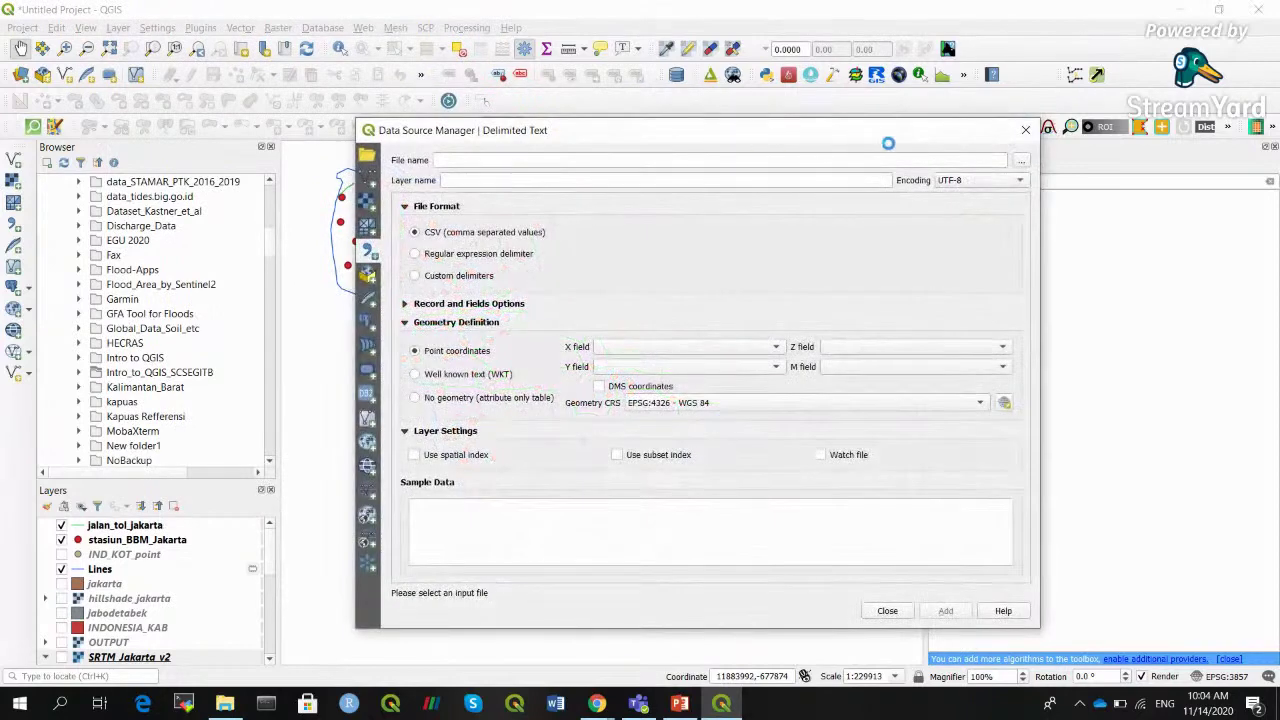
pyautogui.click(1021, 162)
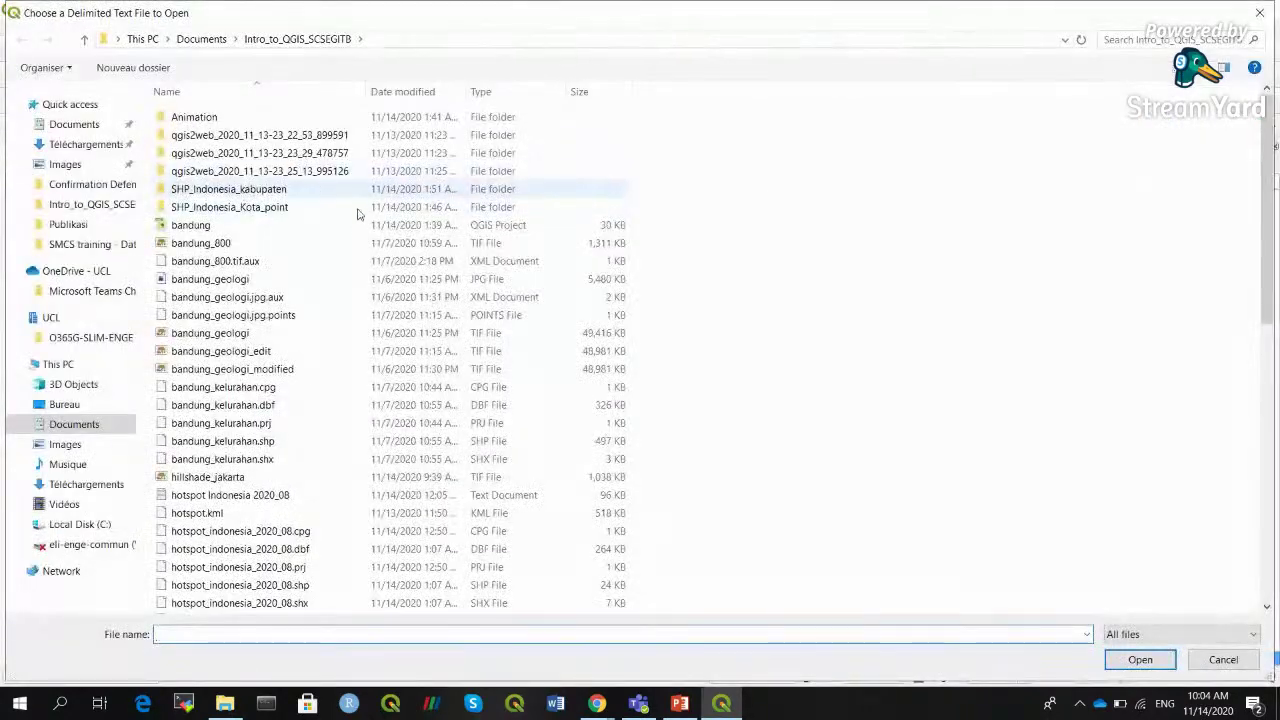
pyautogui.click(292, 496)
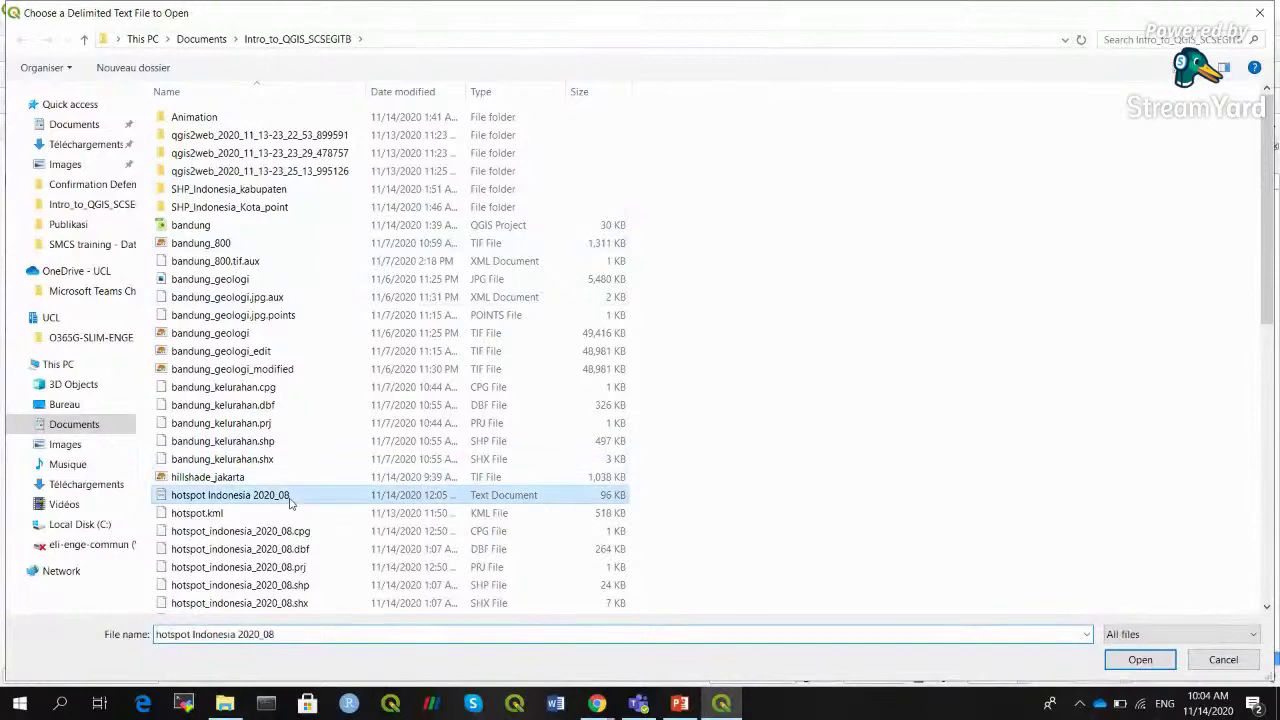
pyautogui.click(1152, 663)
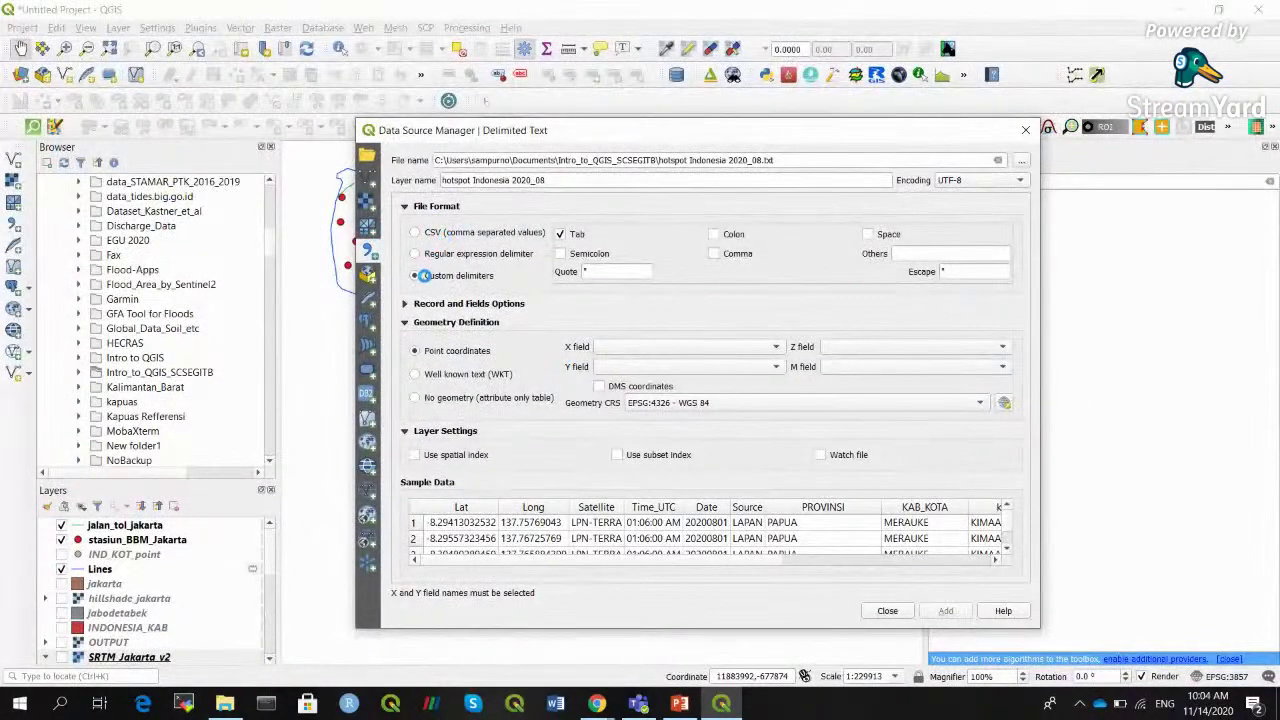
# Preview the hotspot file as CSV, set its format back to custom delimiters with Tab, and check the sample data
pyautogui.click(414, 231)
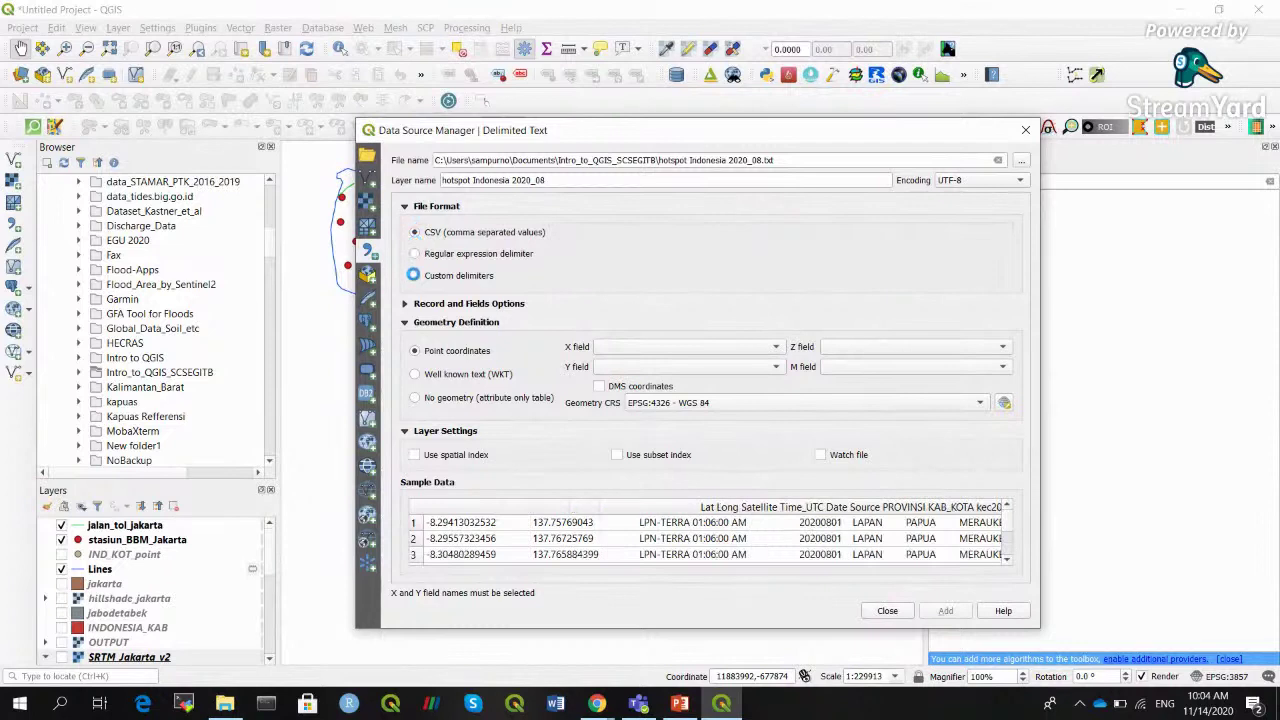
pyautogui.click(418, 275)
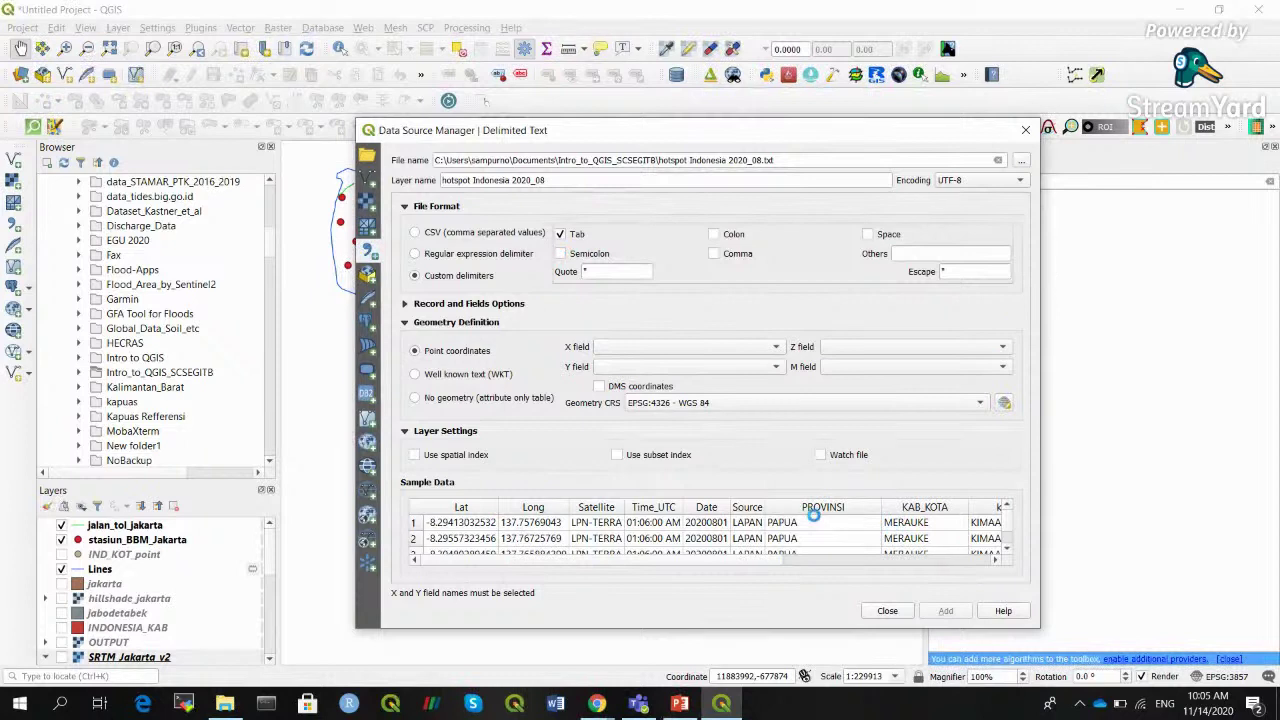
pyautogui.moveTo(502, 558)
pyautogui.mouseDown()
pyautogui.moveTo(778, 572)
pyautogui.moveTo(502, 565)
pyautogui.mouseUp()
# Define the point coordinates with Long as the X field, Lat as the Y field and EPSG:4326 - WGS 84 as the geometry CRS
pyautogui.click(737, 345)
pyautogui.click(748, 312)
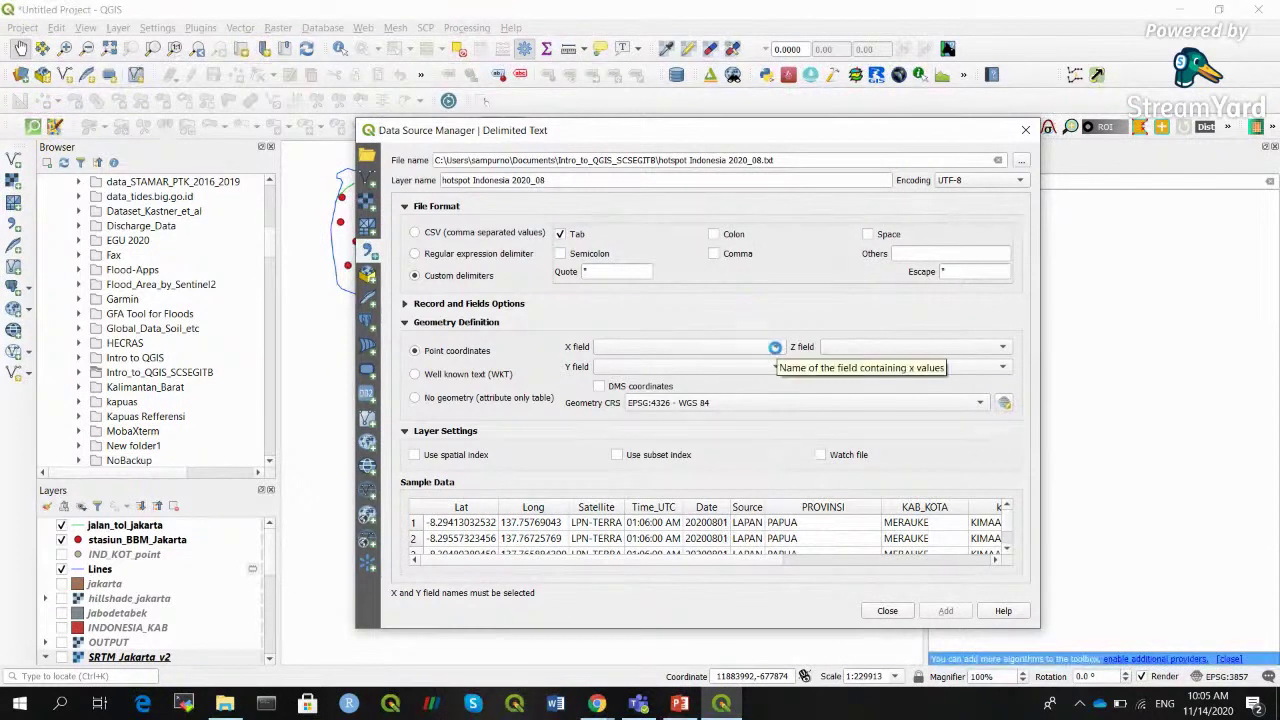
pyautogui.click(775, 346)
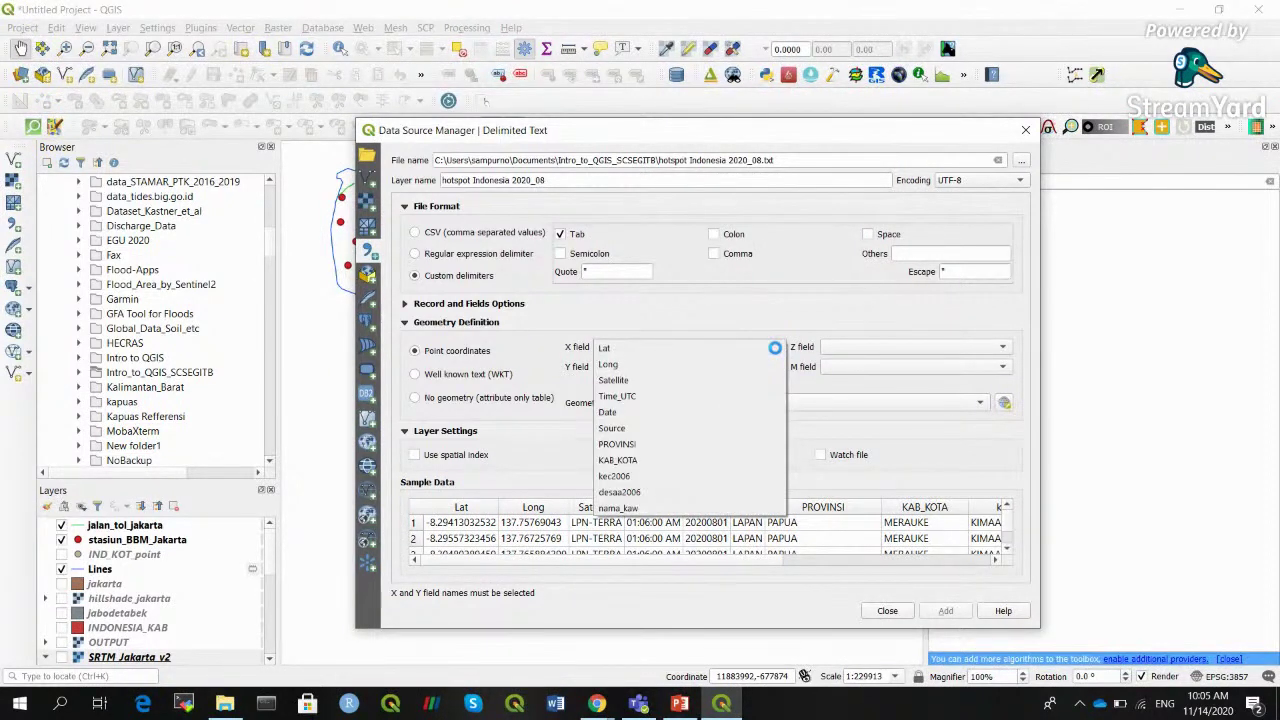
pyautogui.click(752, 363)
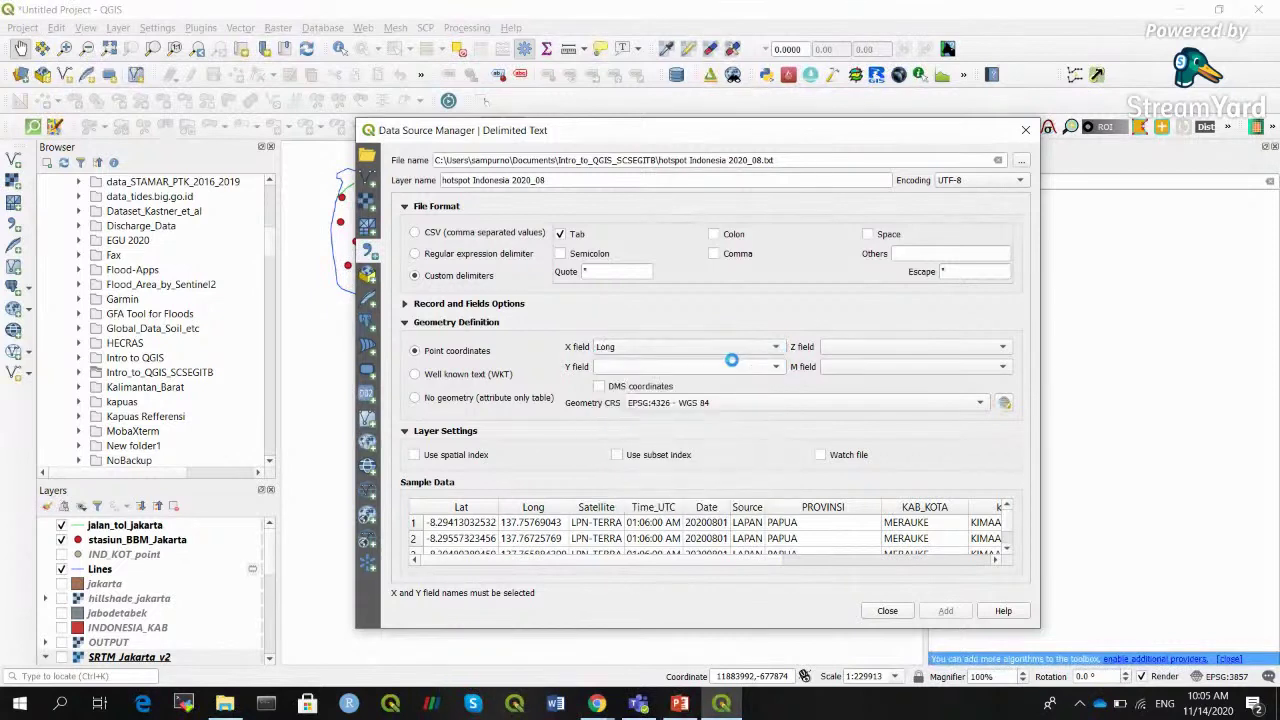
pyautogui.click(693, 366)
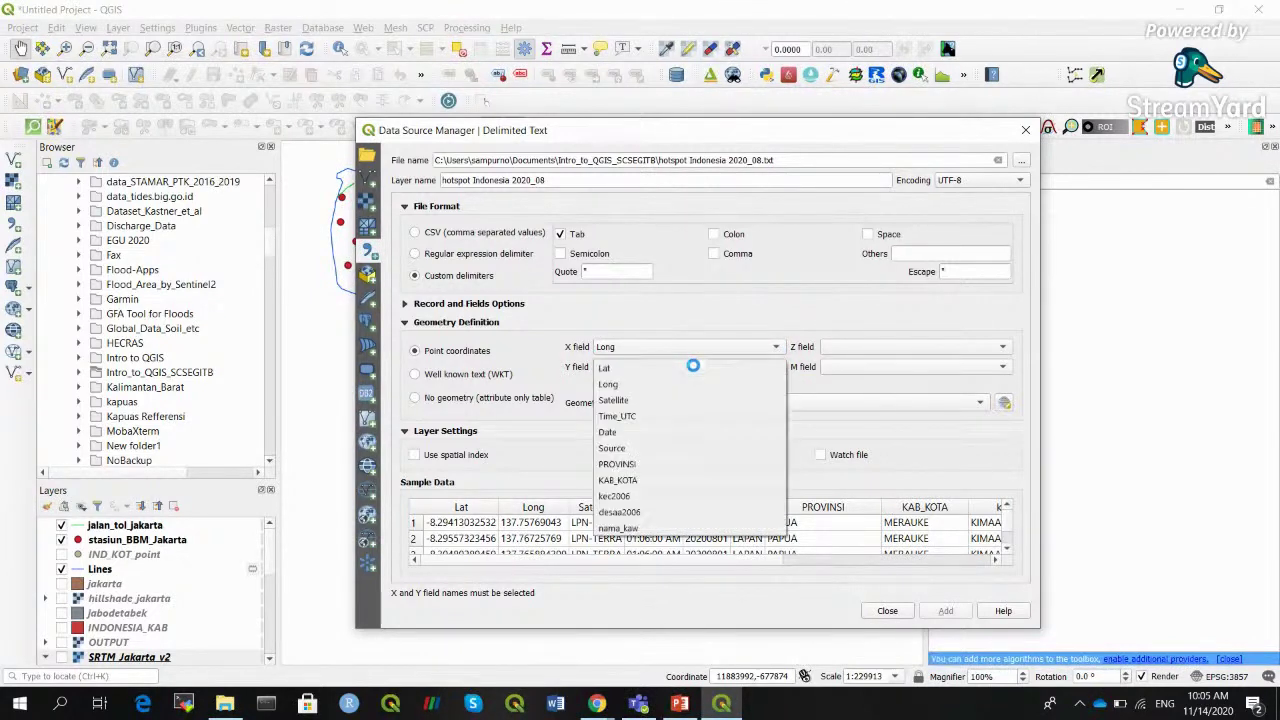
pyautogui.click(690, 370)
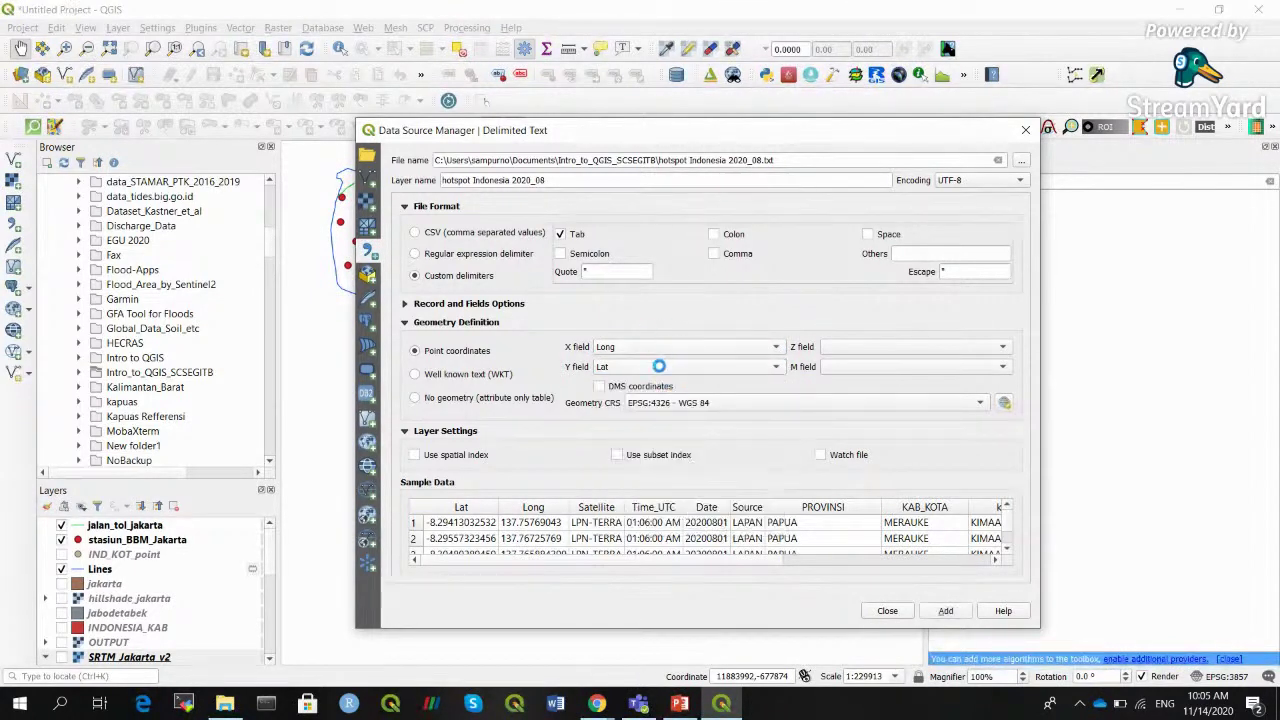
pyautogui.click(722, 404)
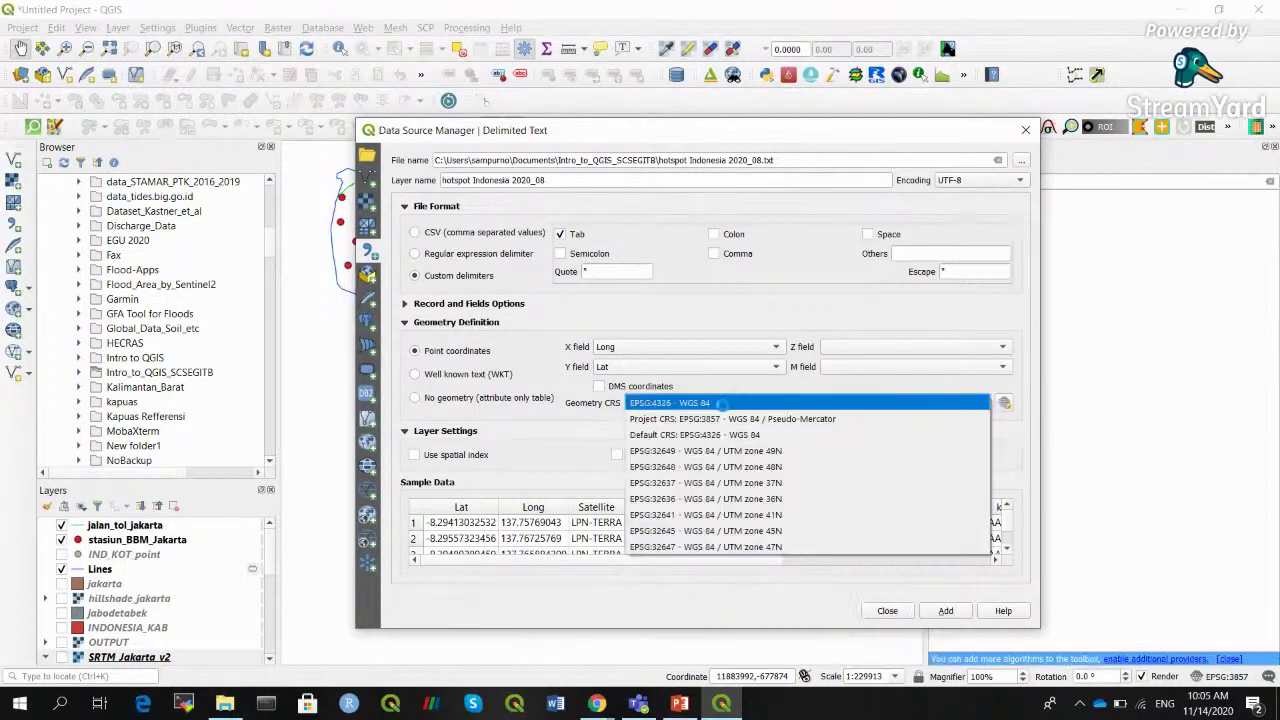
pyautogui.click(722, 404)
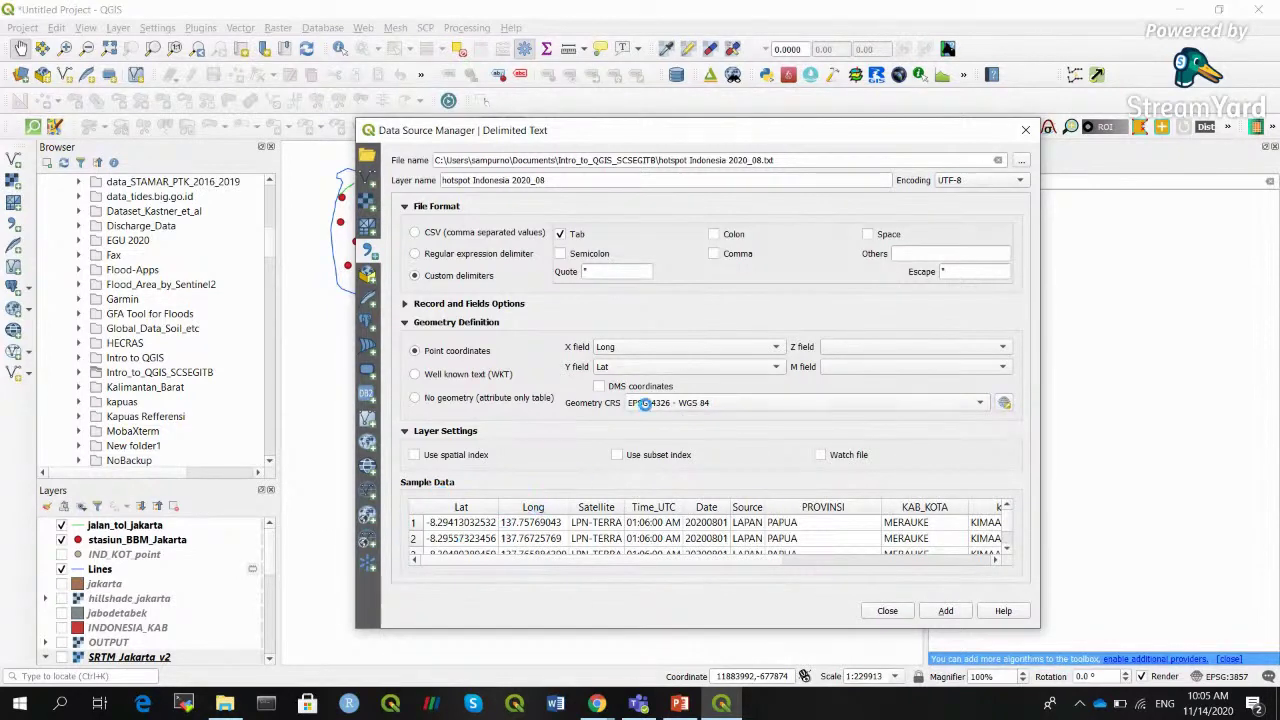
pyautogui.click(698, 402)
pyautogui.click(698, 402)
# Look through the Z and M field choices, leave both empty, and add the hotspot layer to the project
pyautogui.click(881, 341)
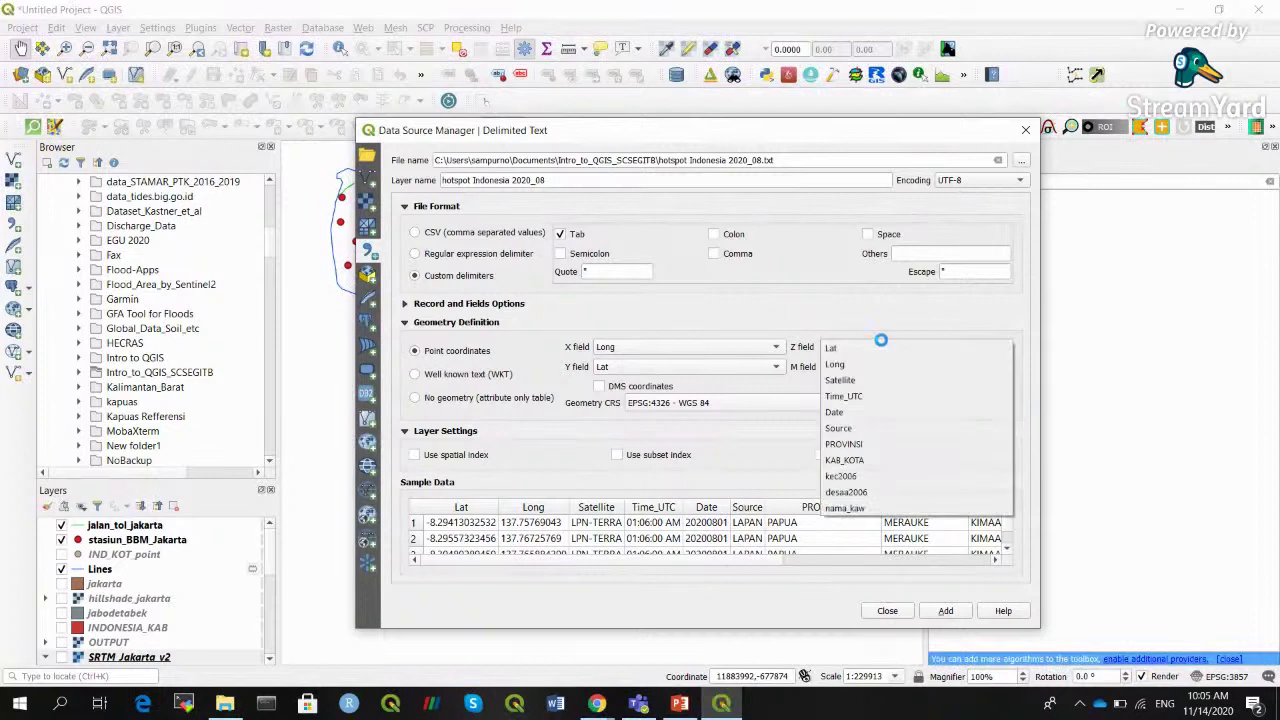
pyautogui.click(881, 321)
pyautogui.click(881, 347)
pyautogui.click(880, 320)
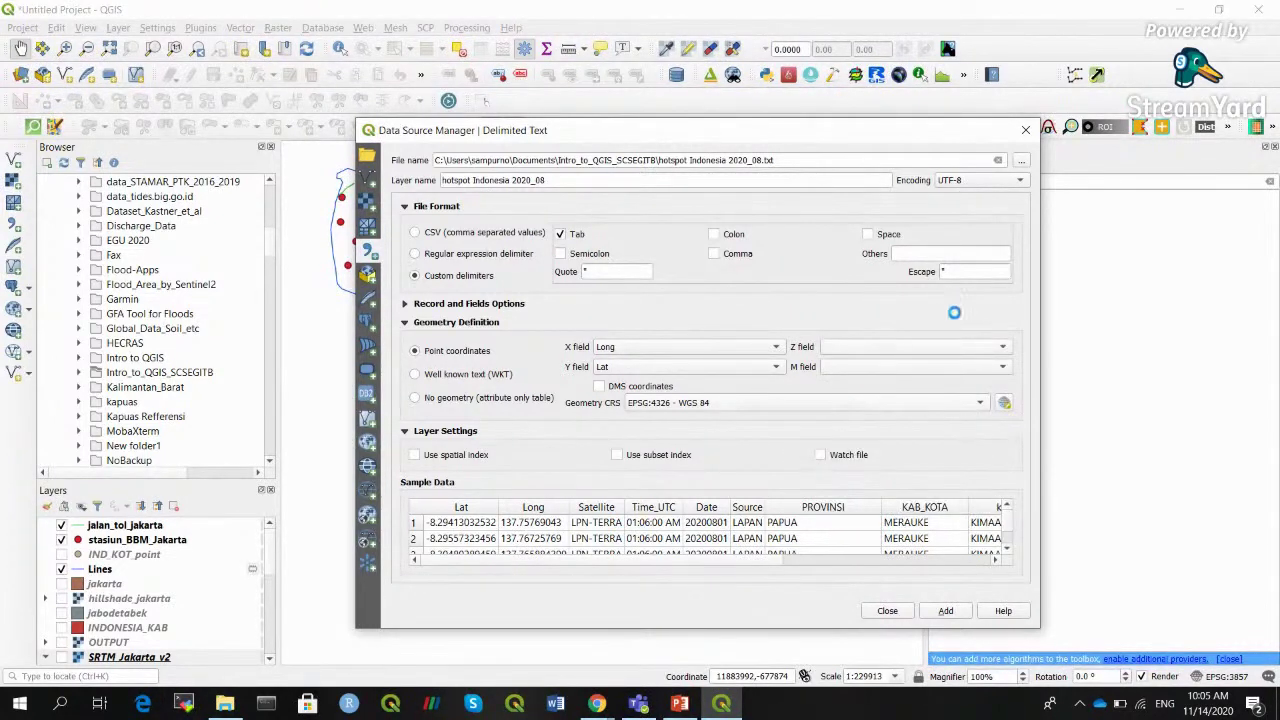
pyautogui.click(854, 367)
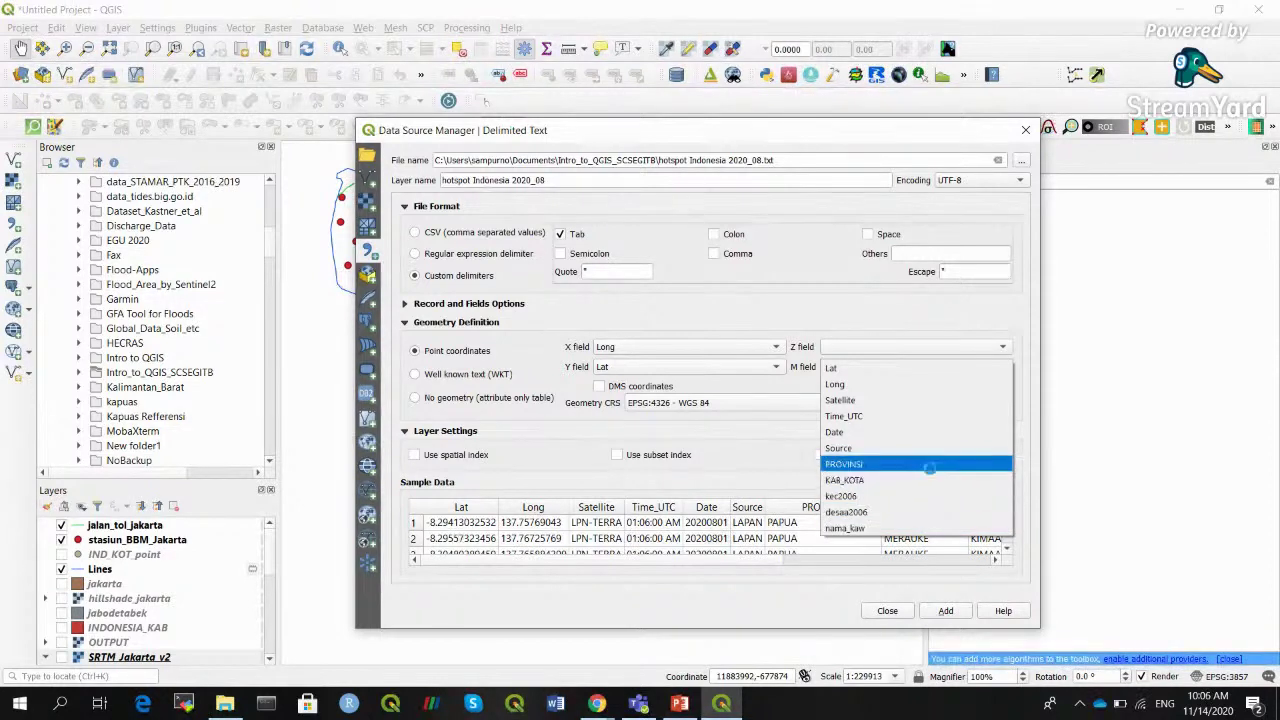
pyautogui.click(867, 316)
pyautogui.click(945, 611)
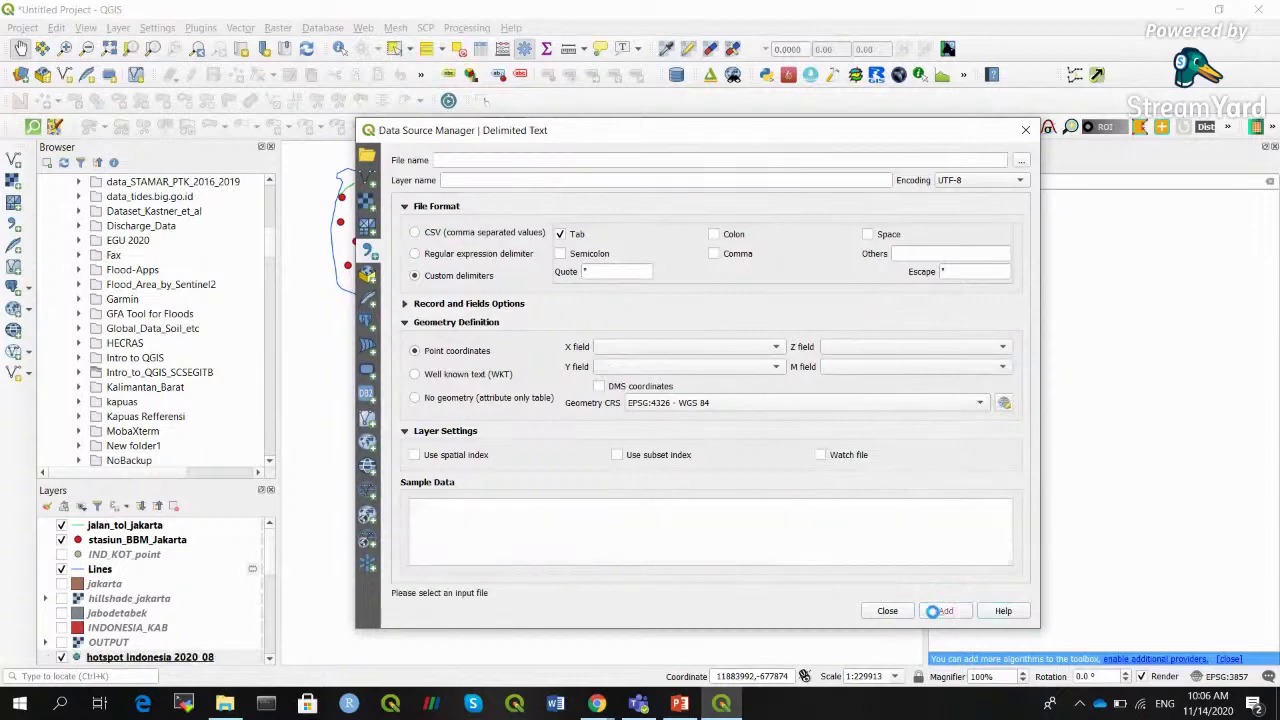
pyautogui.click(889, 610)
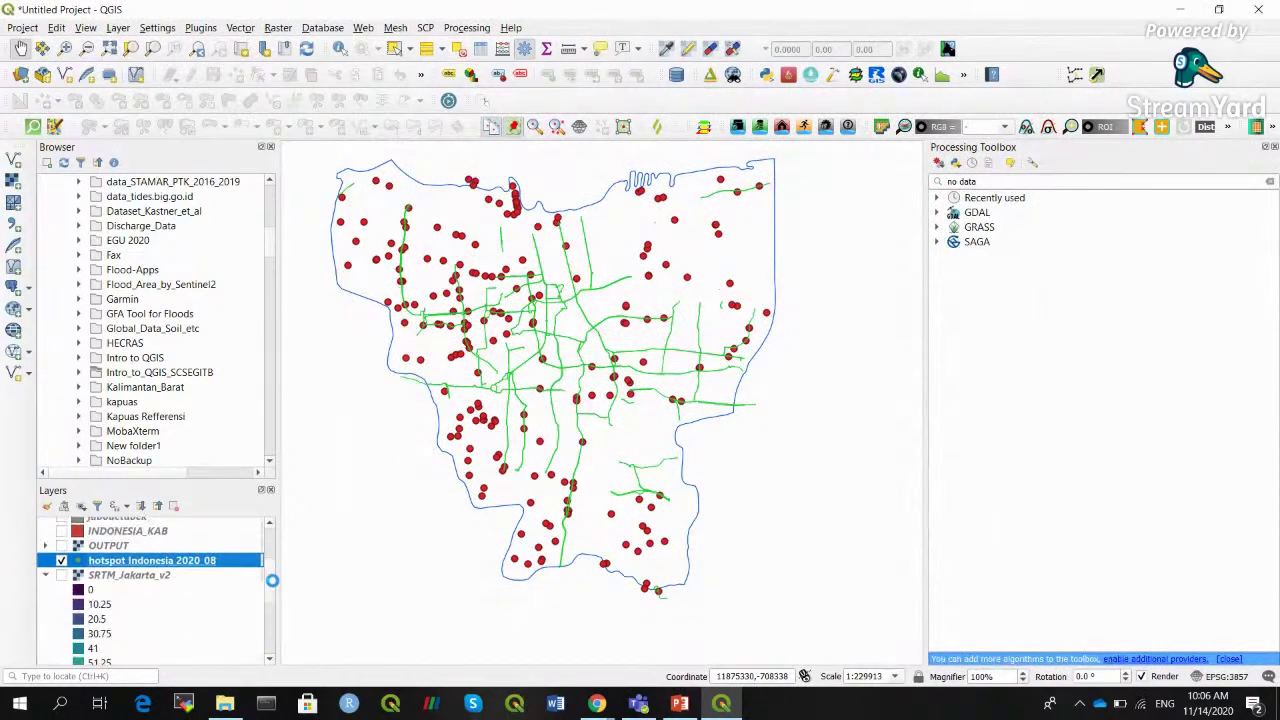
# Hide the Lines, stasiun_BBM_Jakarta and jalan_tol_jakarta layers and zoom the map to the full extent
pyautogui.moveTo(269, 574); pyautogui.dragTo(270, 522)
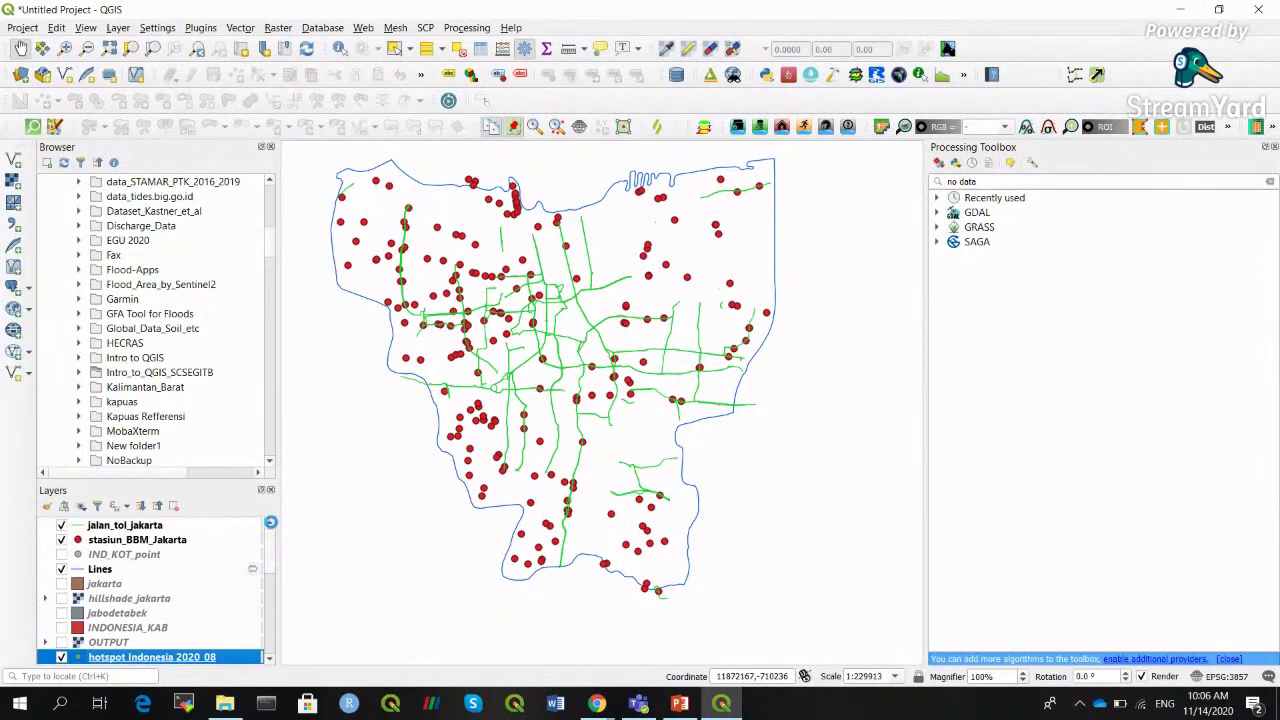
pyautogui.click(62, 569)
pyautogui.click(61, 540)
pyautogui.click(61, 525)
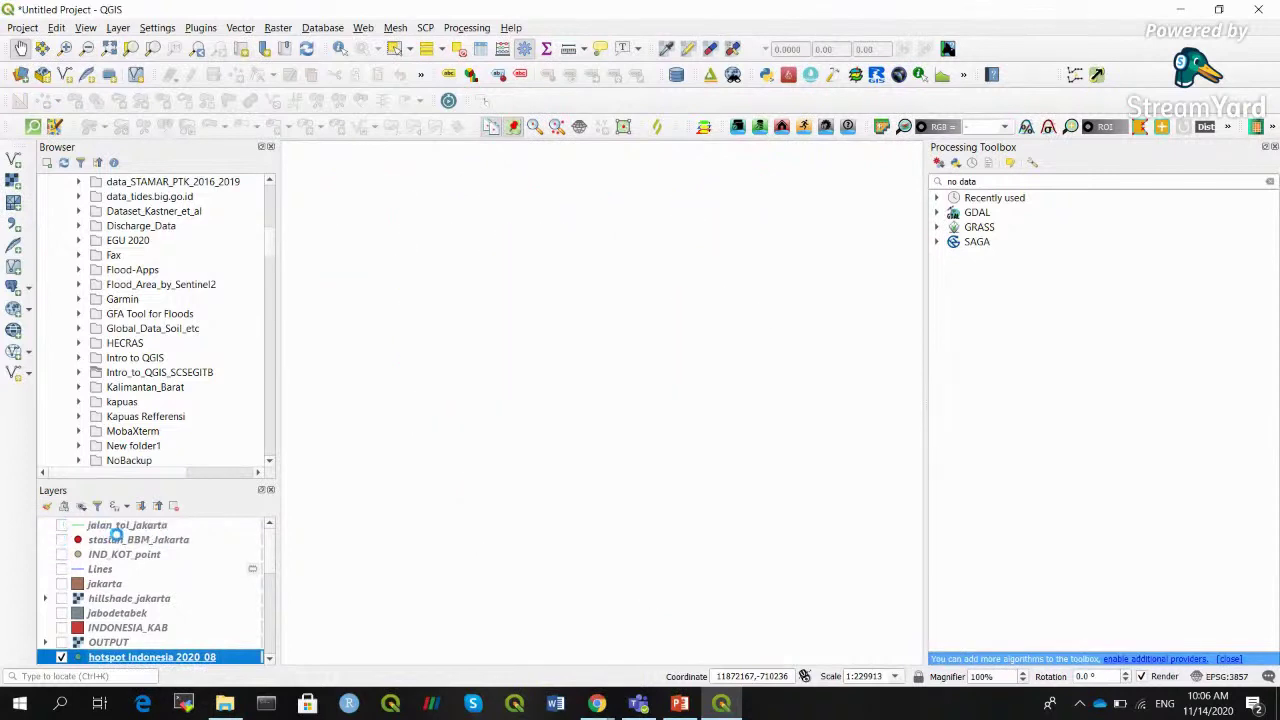
pyautogui.click(109, 48)
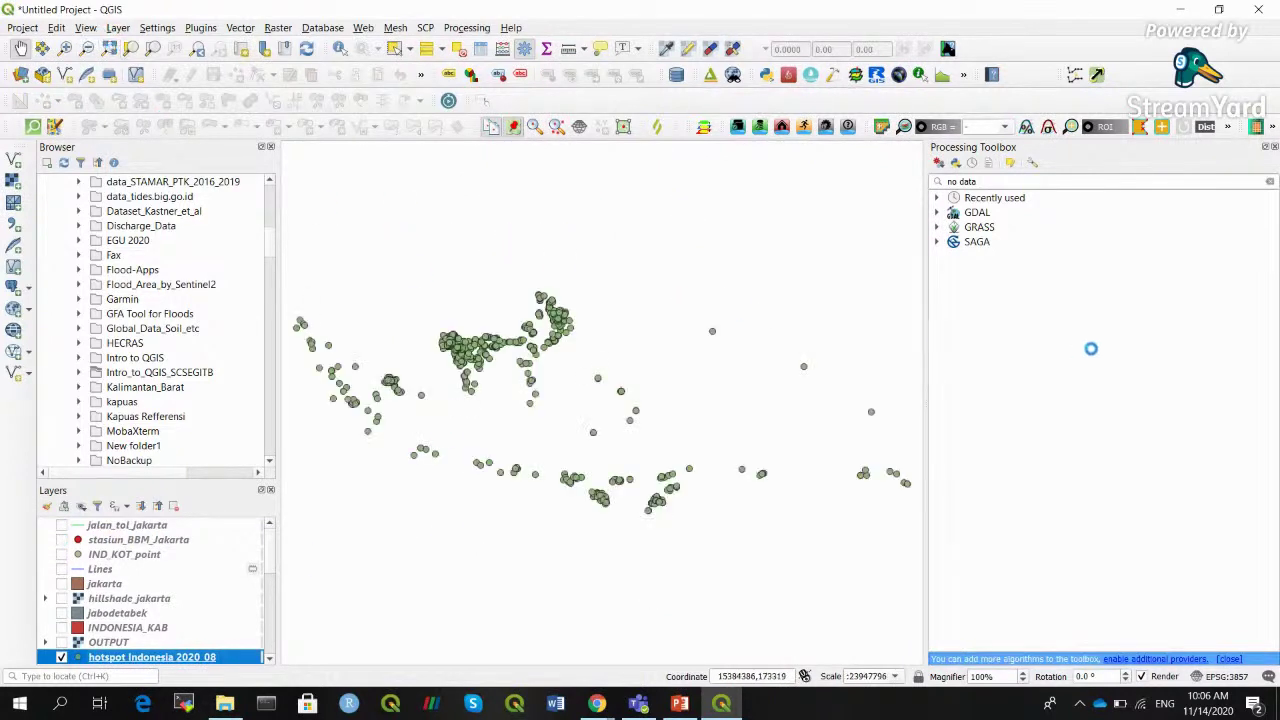
# Show the INDONESIA_KAB layer and move it below the hotspot Indonesia 2020_08 layer
pyautogui.scroll(-2, 274, 563)
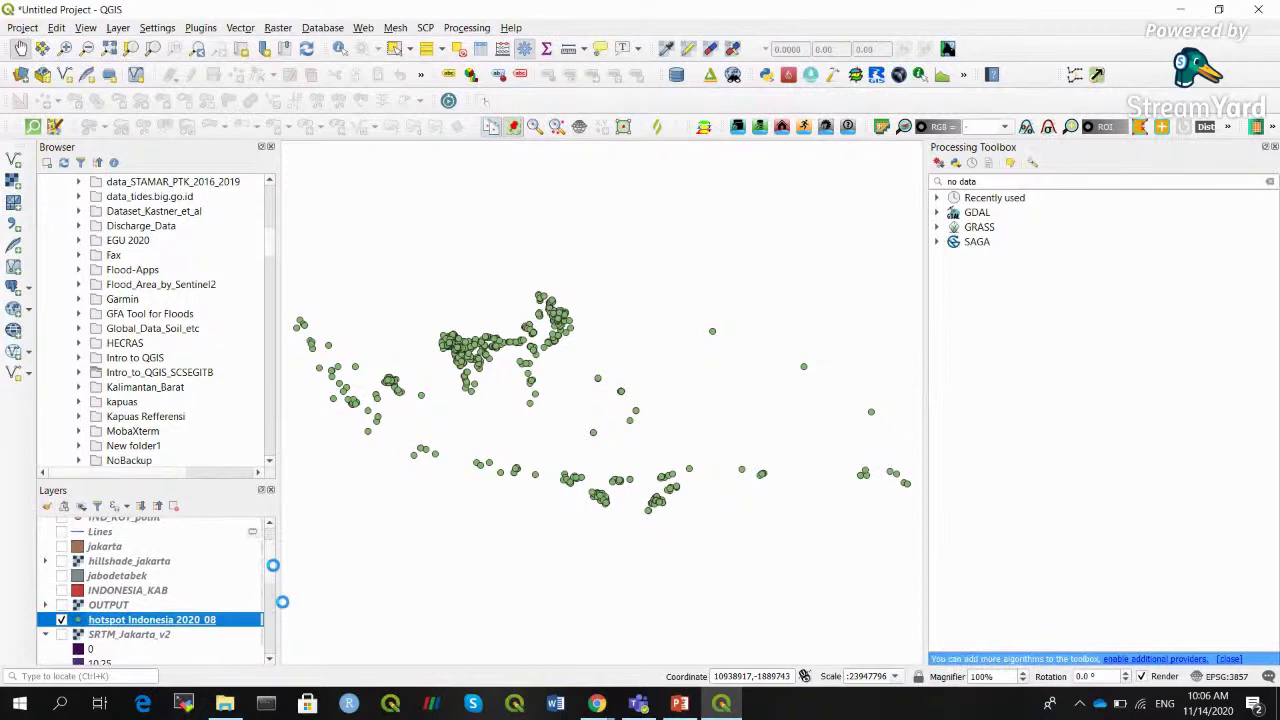
pyautogui.scroll(1, 274, 574)
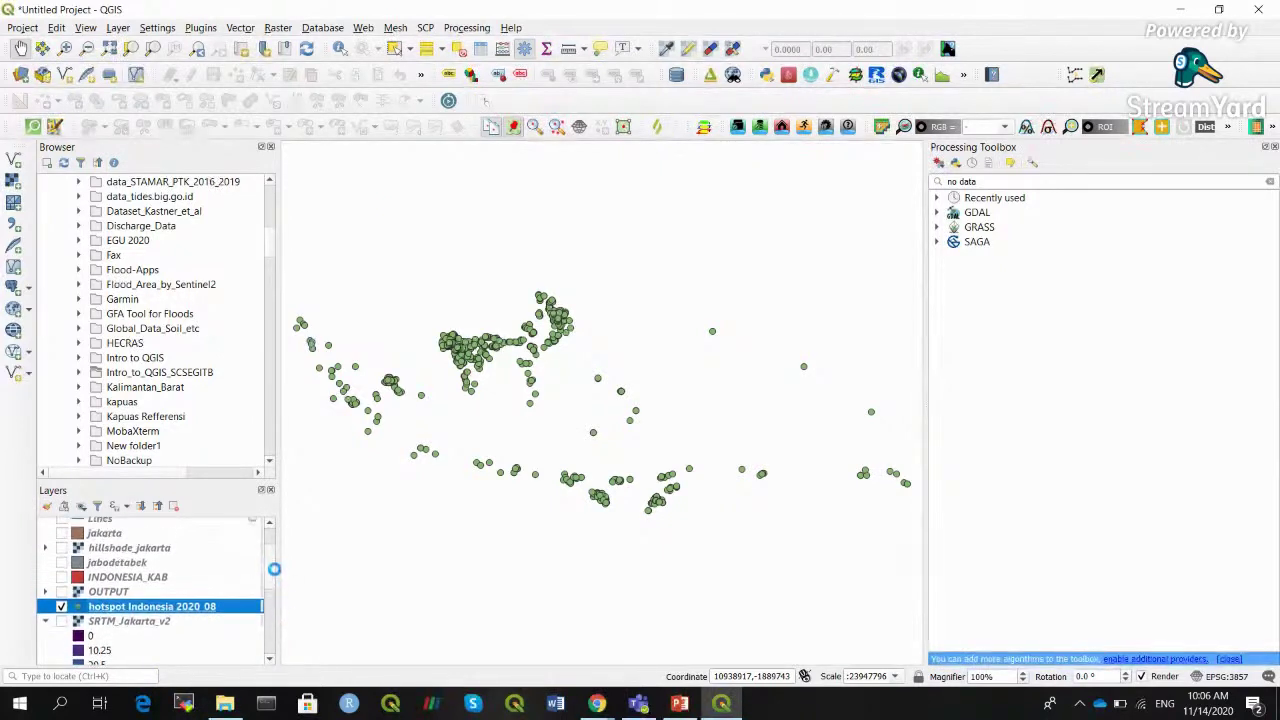
pyautogui.click(61, 566)
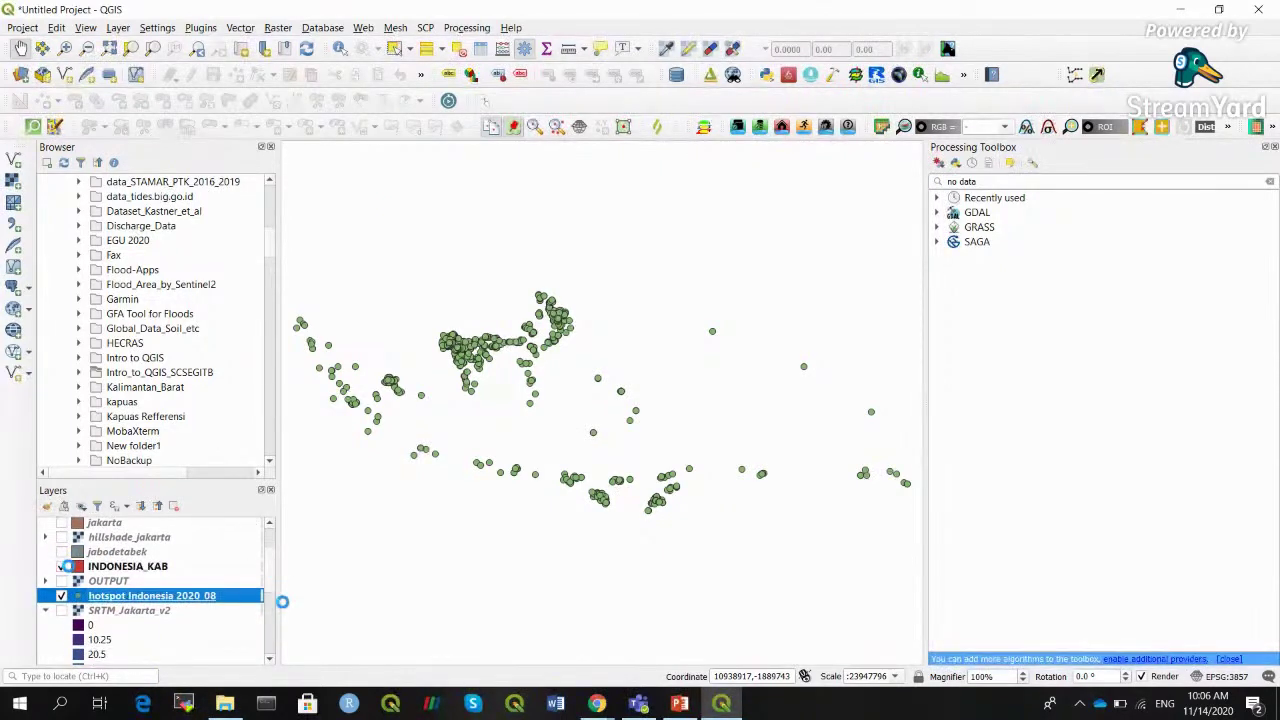
pyautogui.moveTo(120, 566); pyautogui.dragTo(120, 600)
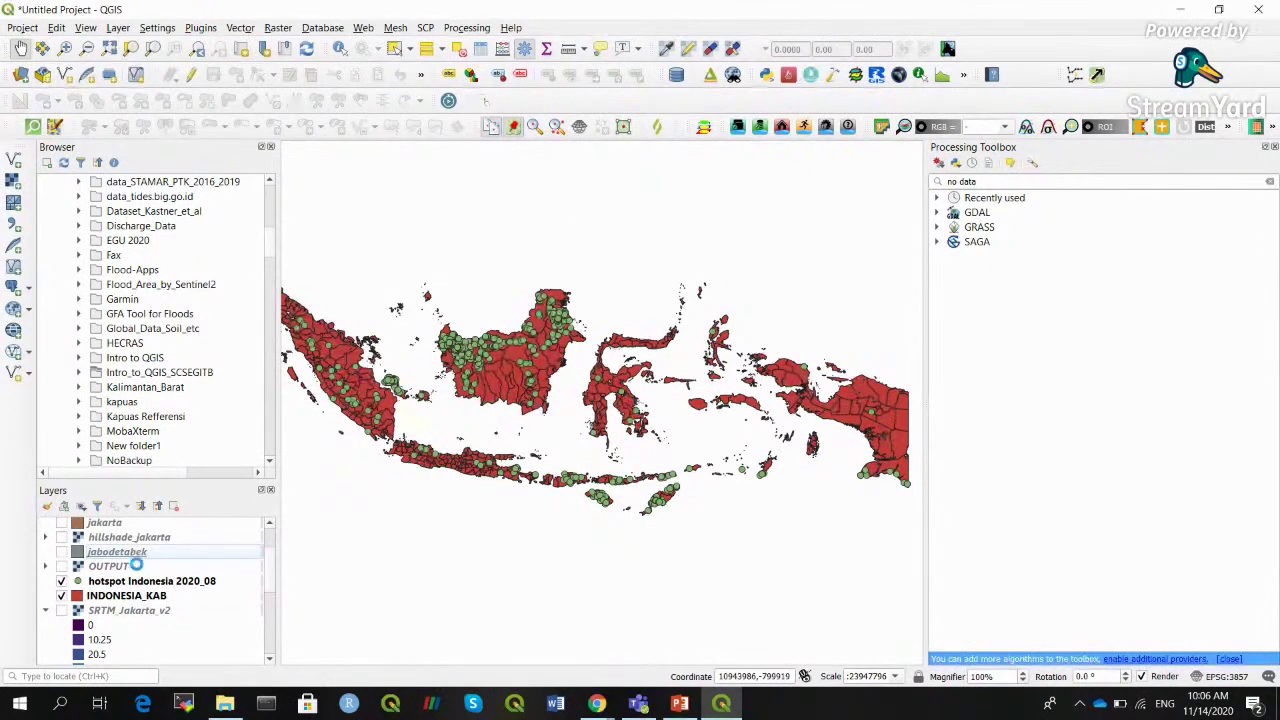
# Switch to Chrome, view the SiPongi daily hotspot report at sipongi.menlhk.go.id/peta/harian in a new tab, and return to QGIS
pyautogui.click(149, 581)
pyautogui.rightClick(149, 581)
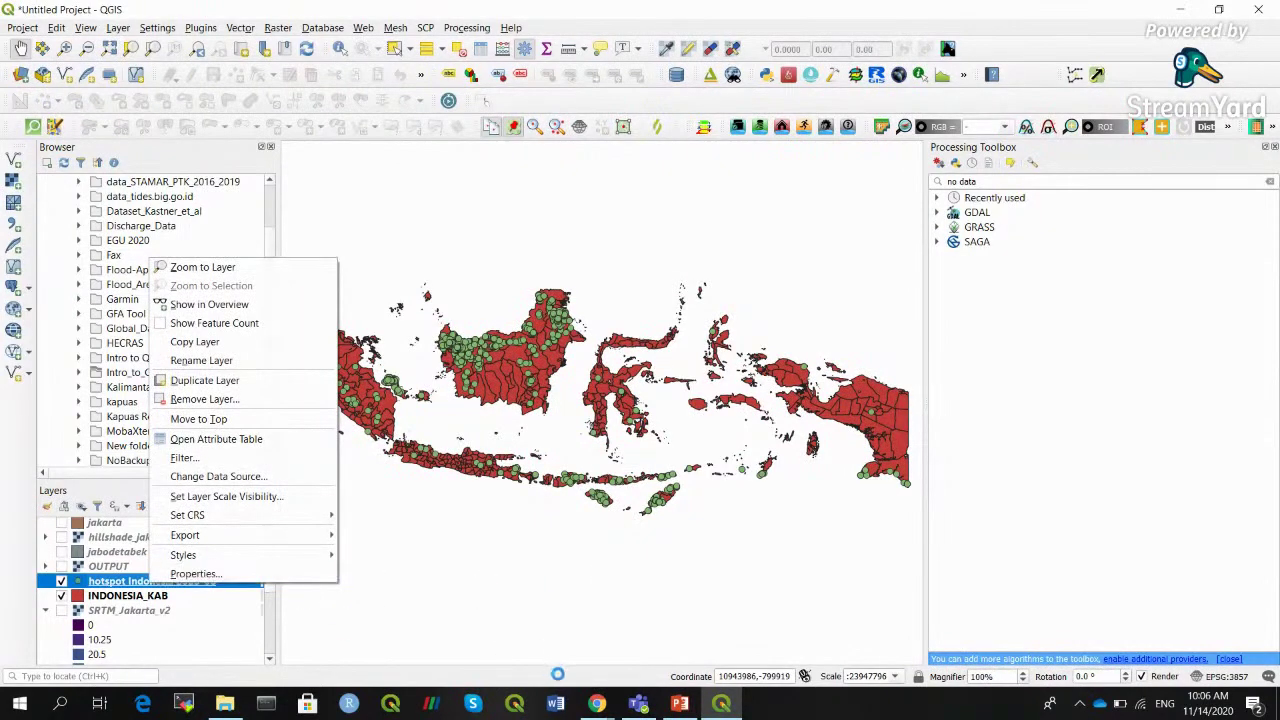
pyautogui.click(597, 703)
pyautogui.click(418, 625)
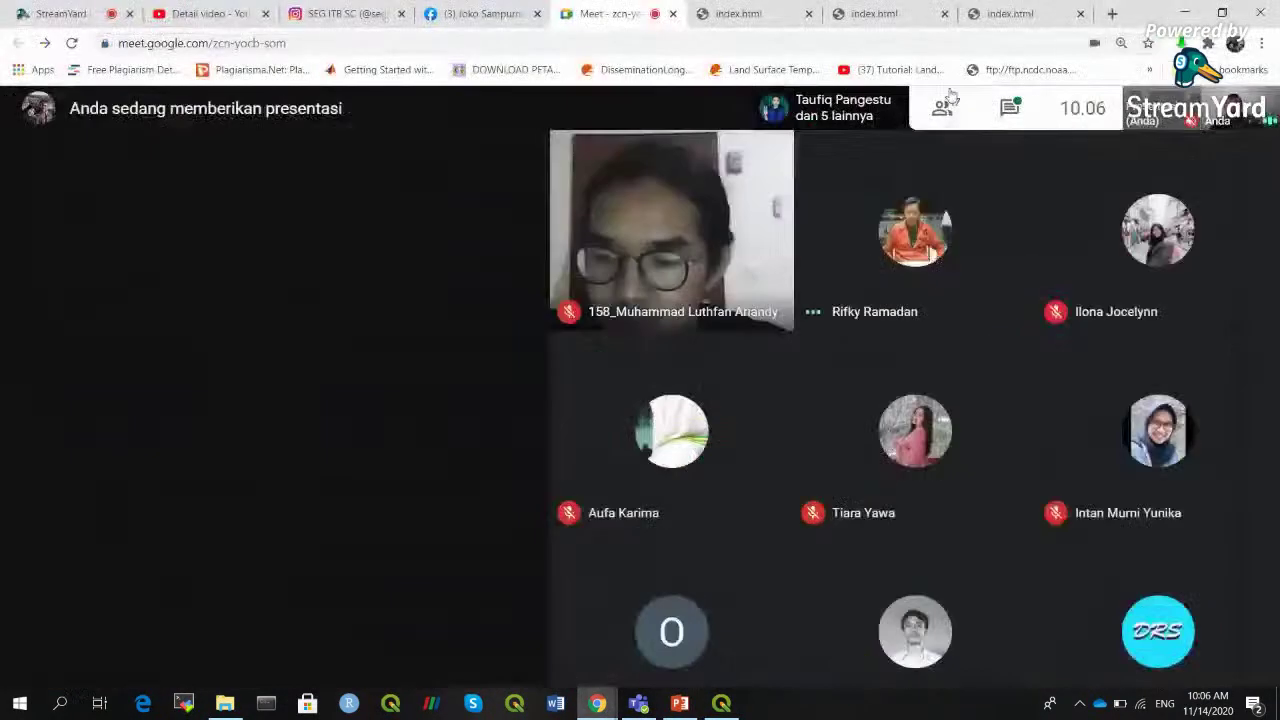
pyautogui.click(1113, 14)
pyautogui.write('sipong')
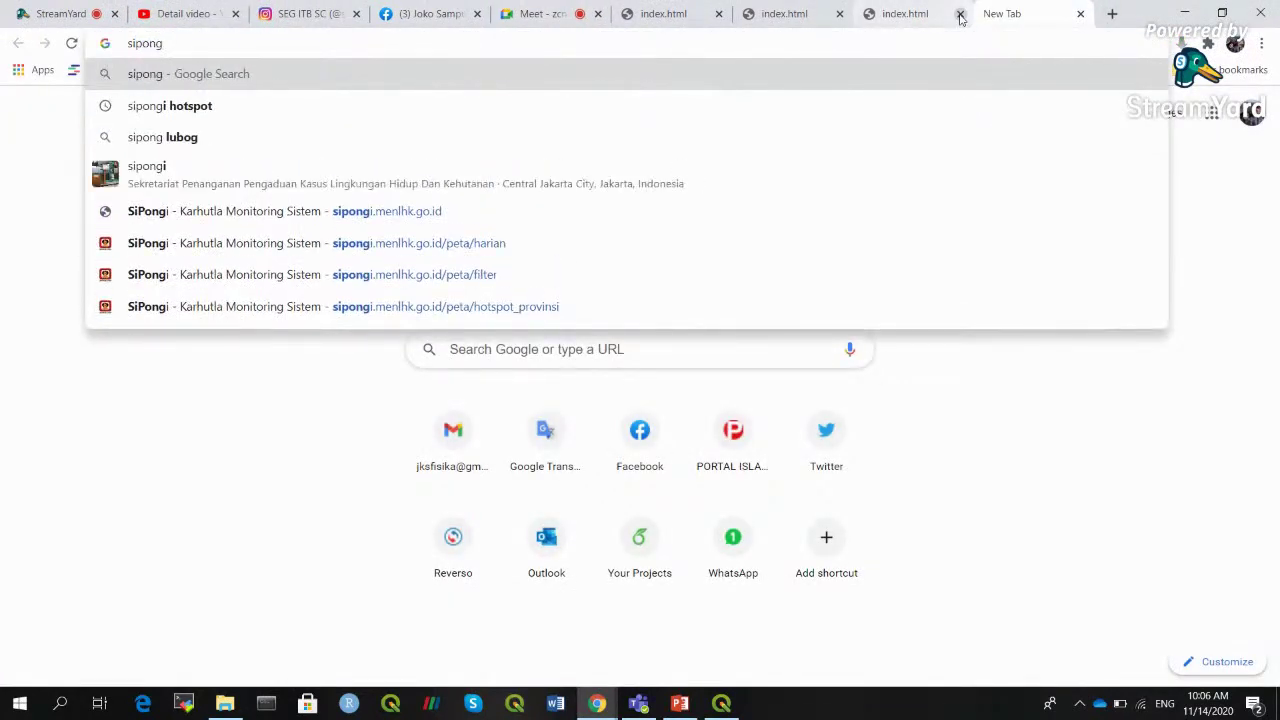
pyautogui.click(580, 246)
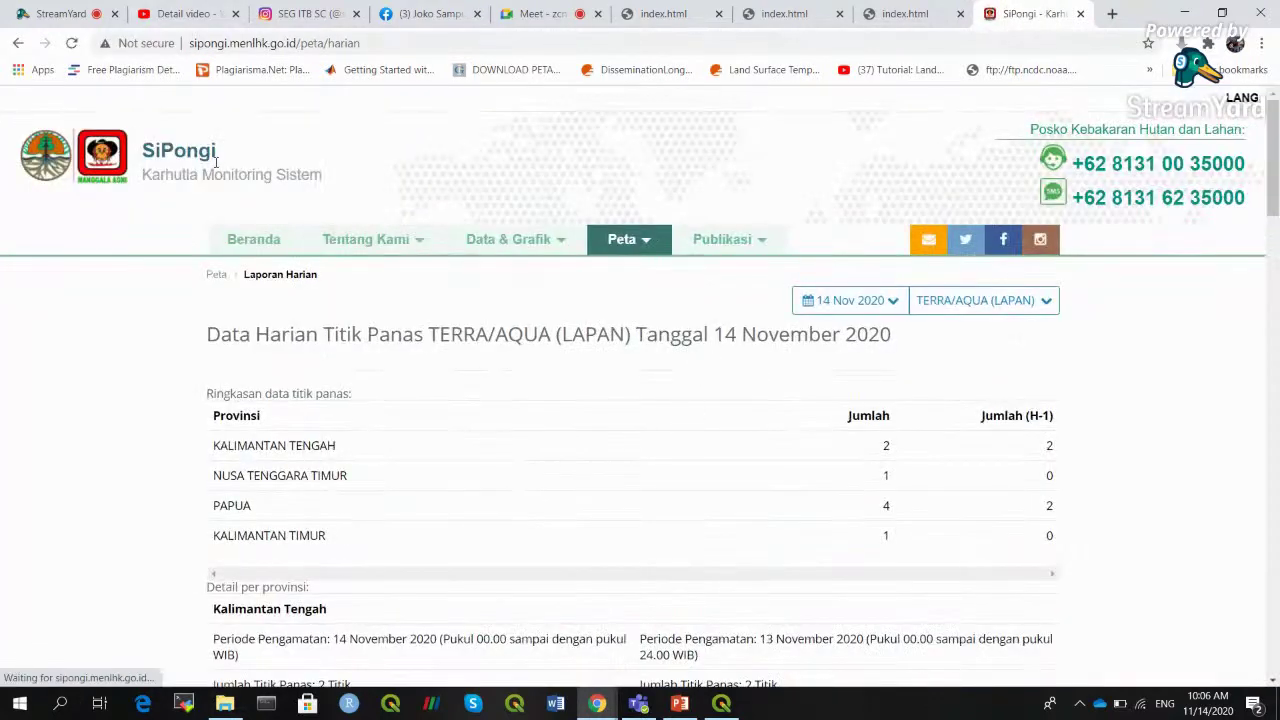
pyautogui.click(1184, 10)
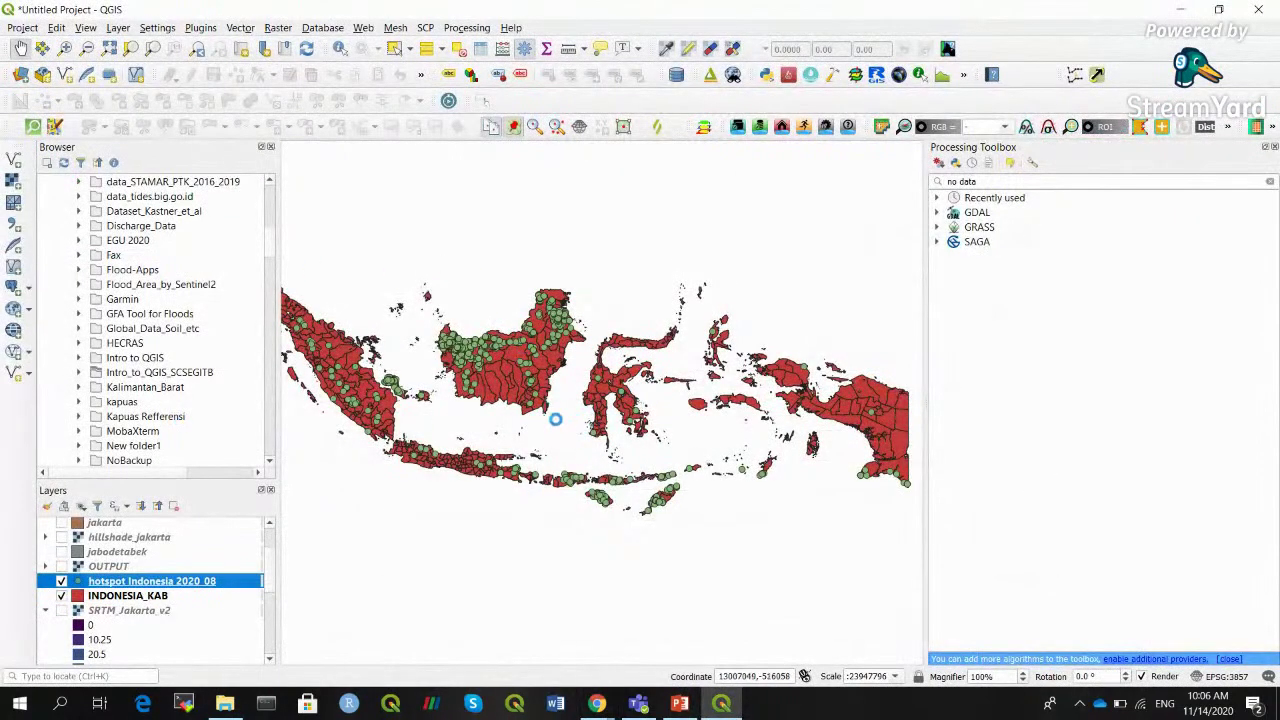
# Style the INDONESIA_KAB layer with the gray 3 fill preset symbol
pyautogui.click(110, 596)
pyautogui.rightClick(115, 597)
pyautogui.click(140, 586)
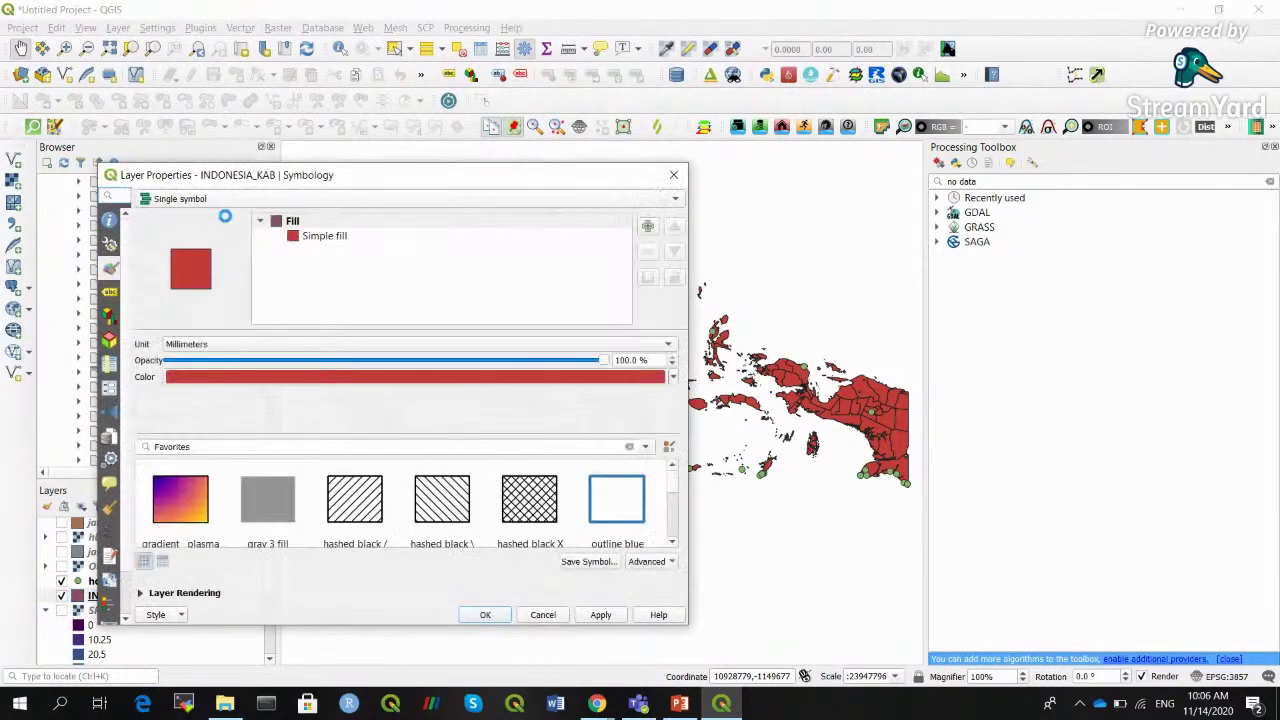
pyautogui.click(285, 488)
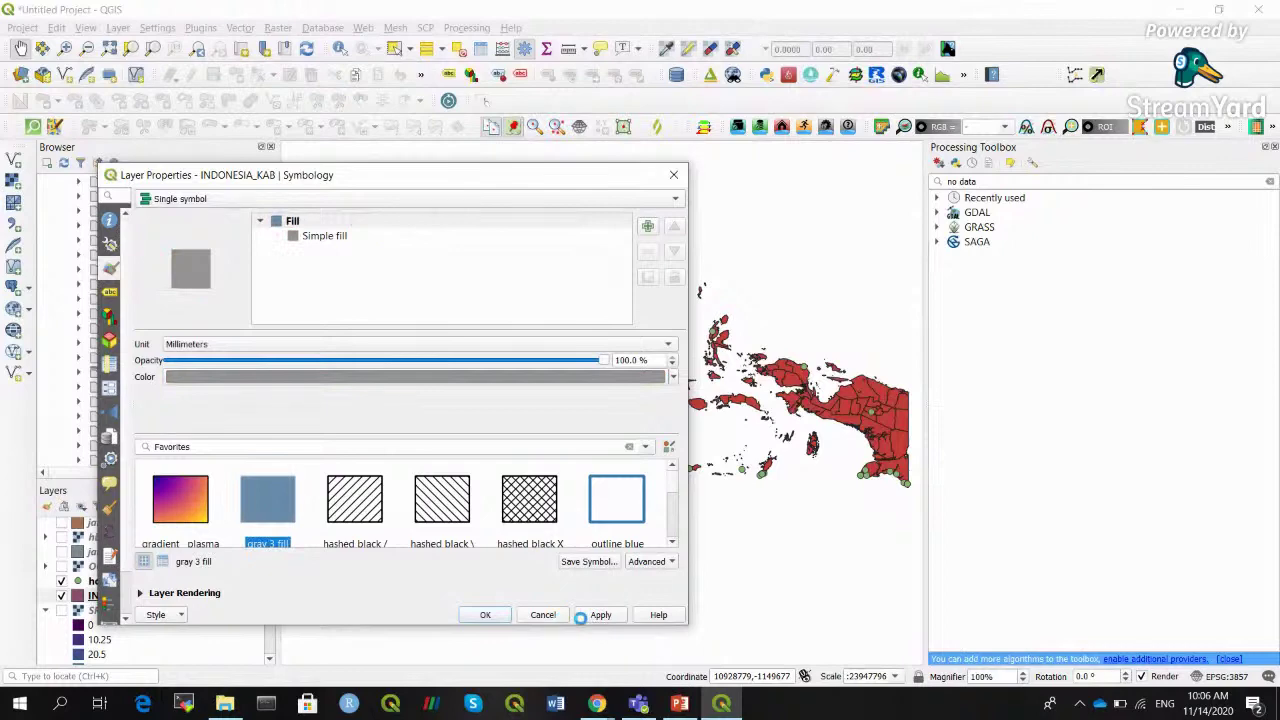
pyautogui.click(485, 615)
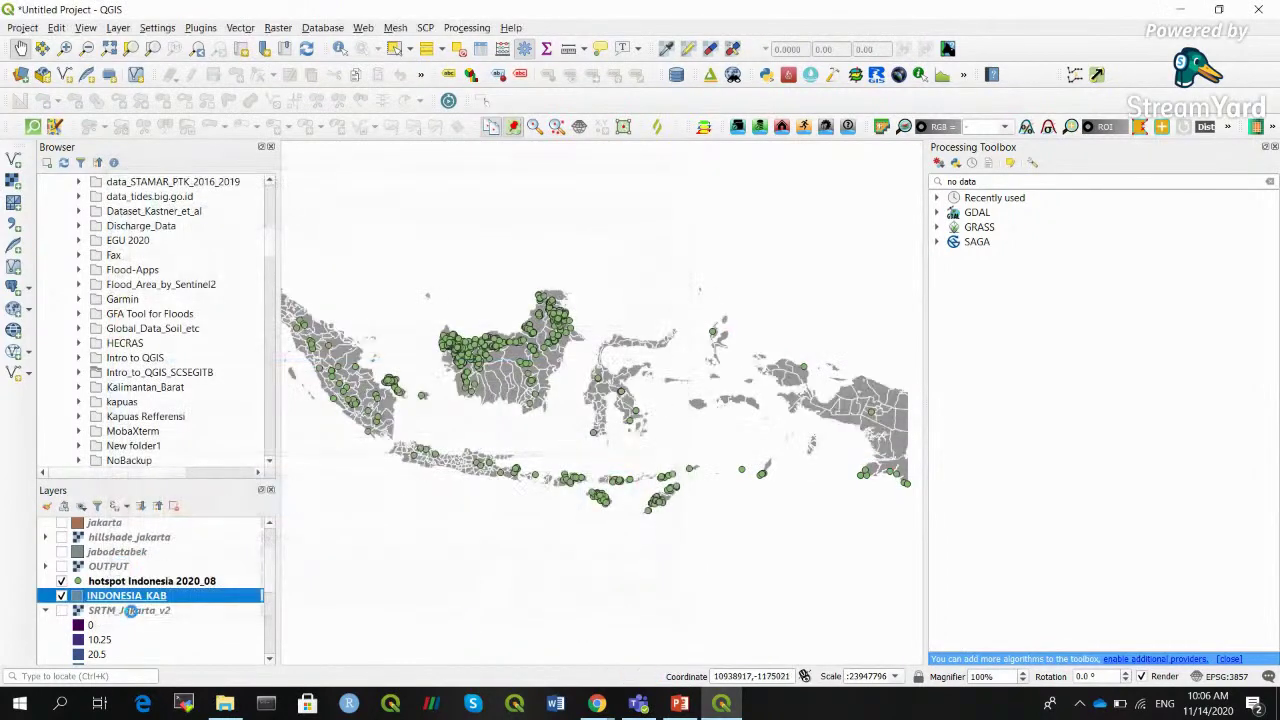
# Style the hotspot Indonesia 2020_08 points with the dot red preset marker
pyautogui.click(122, 581)
pyautogui.rightClick(122, 581)
pyautogui.click(160, 570)
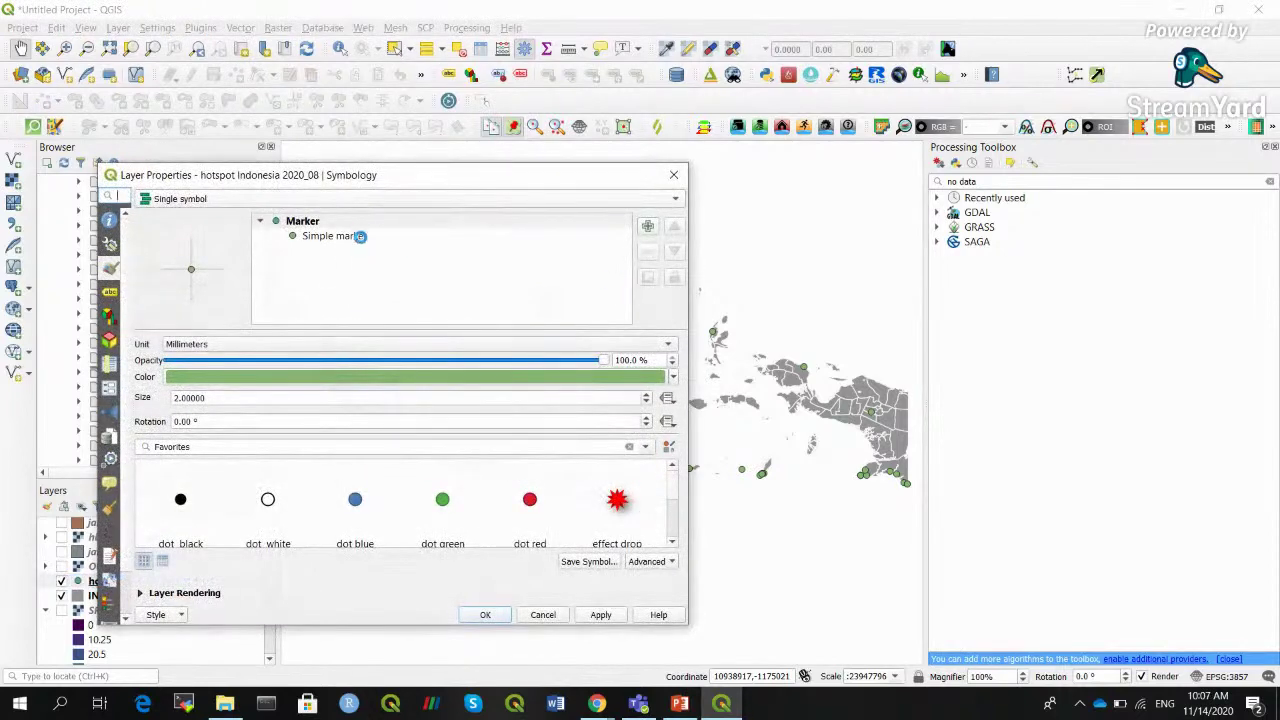
pyautogui.click(533, 501)
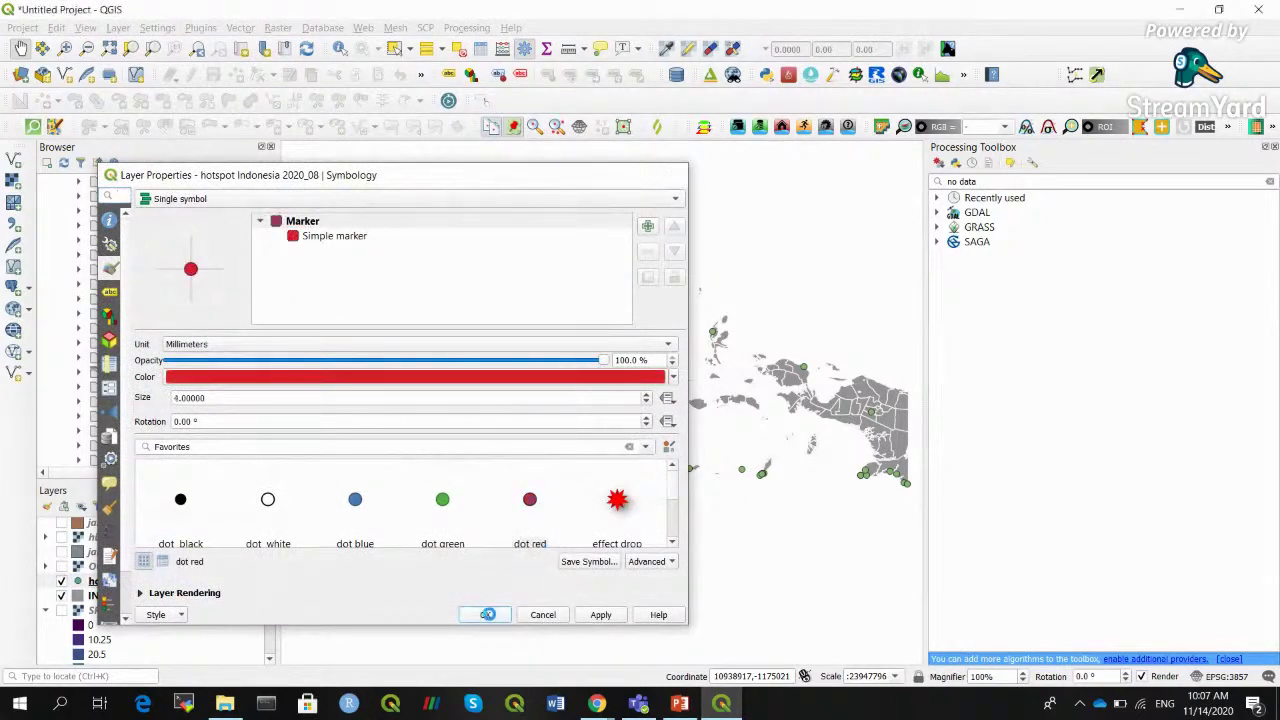
pyautogui.click(485, 614)
# Set the marker size of the hotspot Indonesia 2020_08 layer to 2.4 millimetres
pyautogui.rightClick(135, 582)
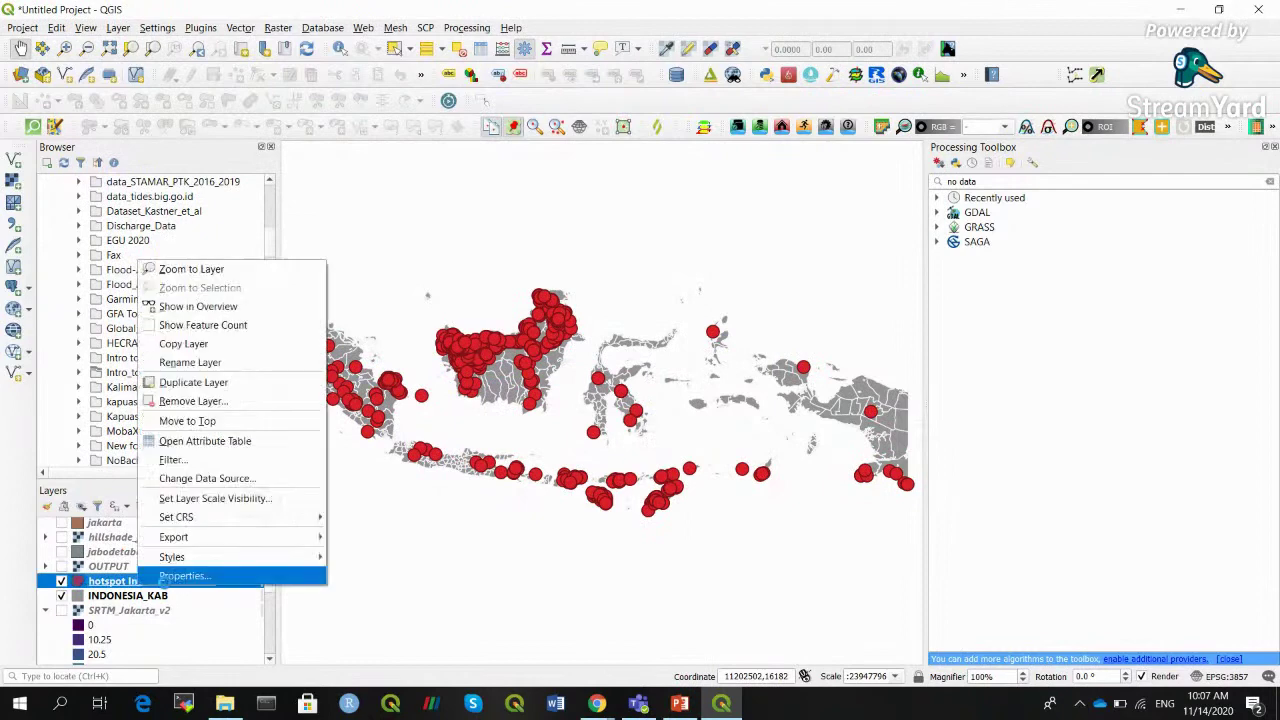
pyautogui.click(185, 576)
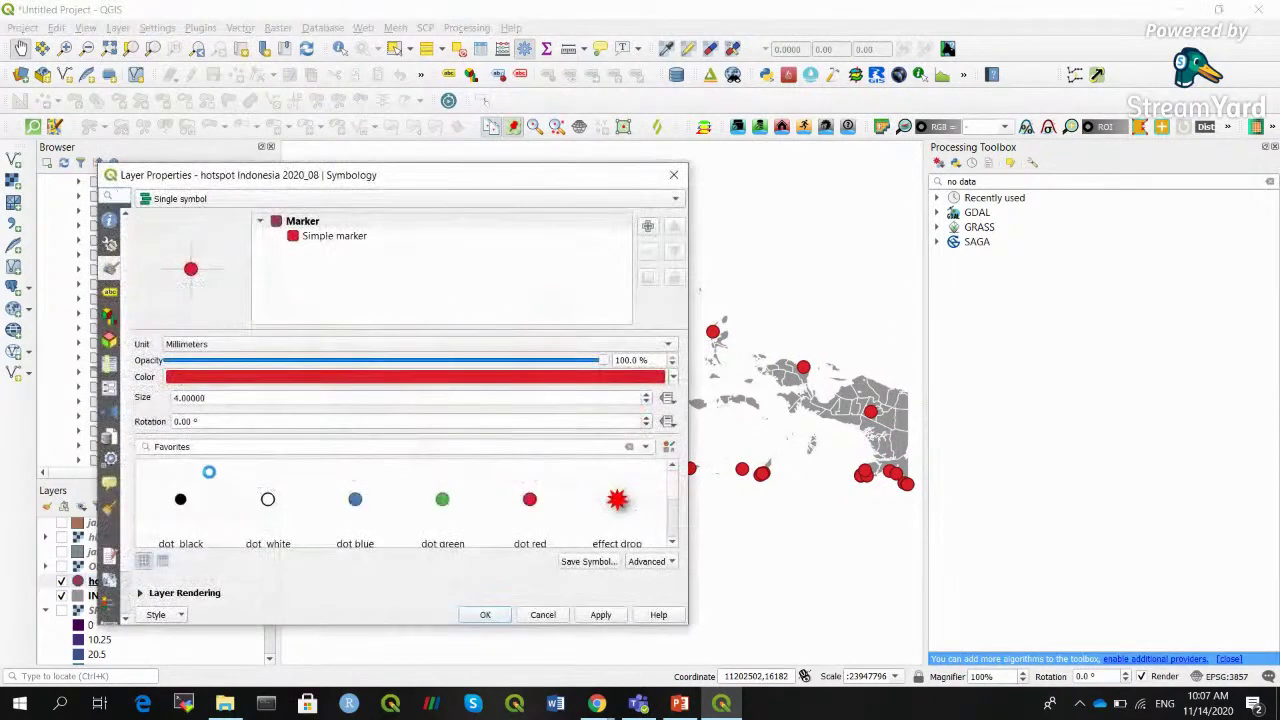
pyautogui.click(646, 401)
pyautogui.click(179, 398)
pyautogui.press('BackSpace')
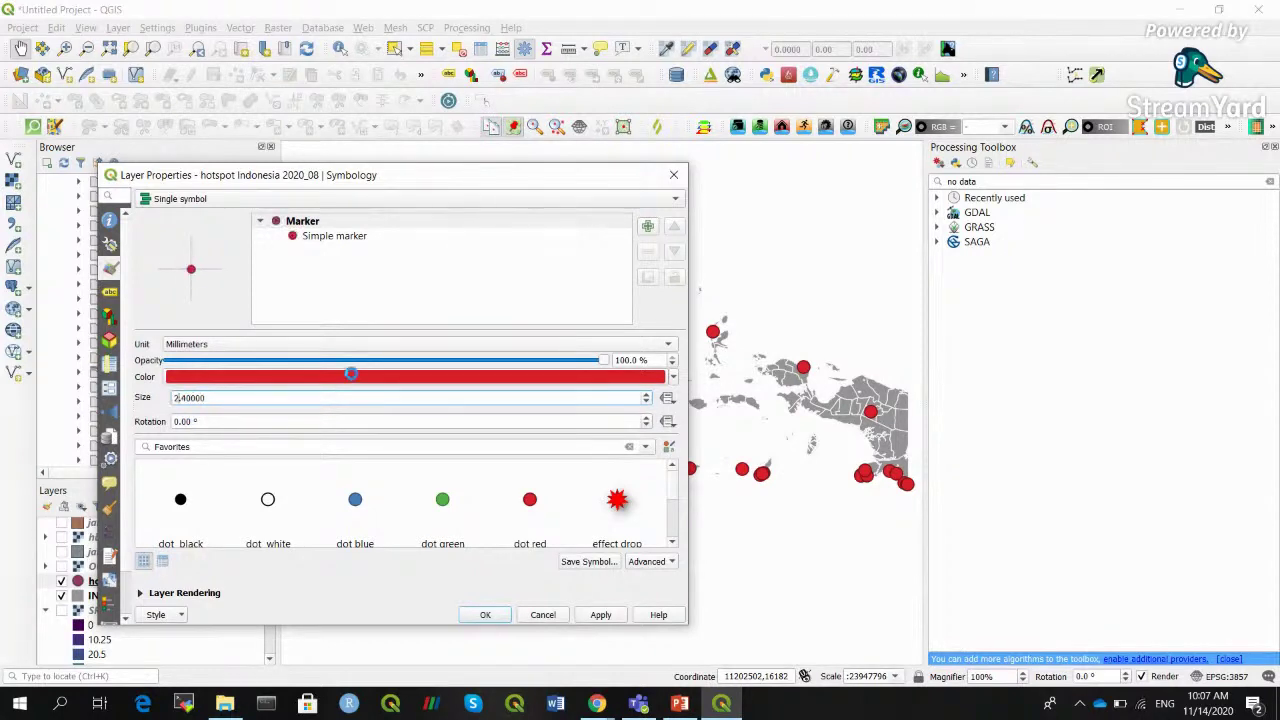
pyautogui.click(485, 614)
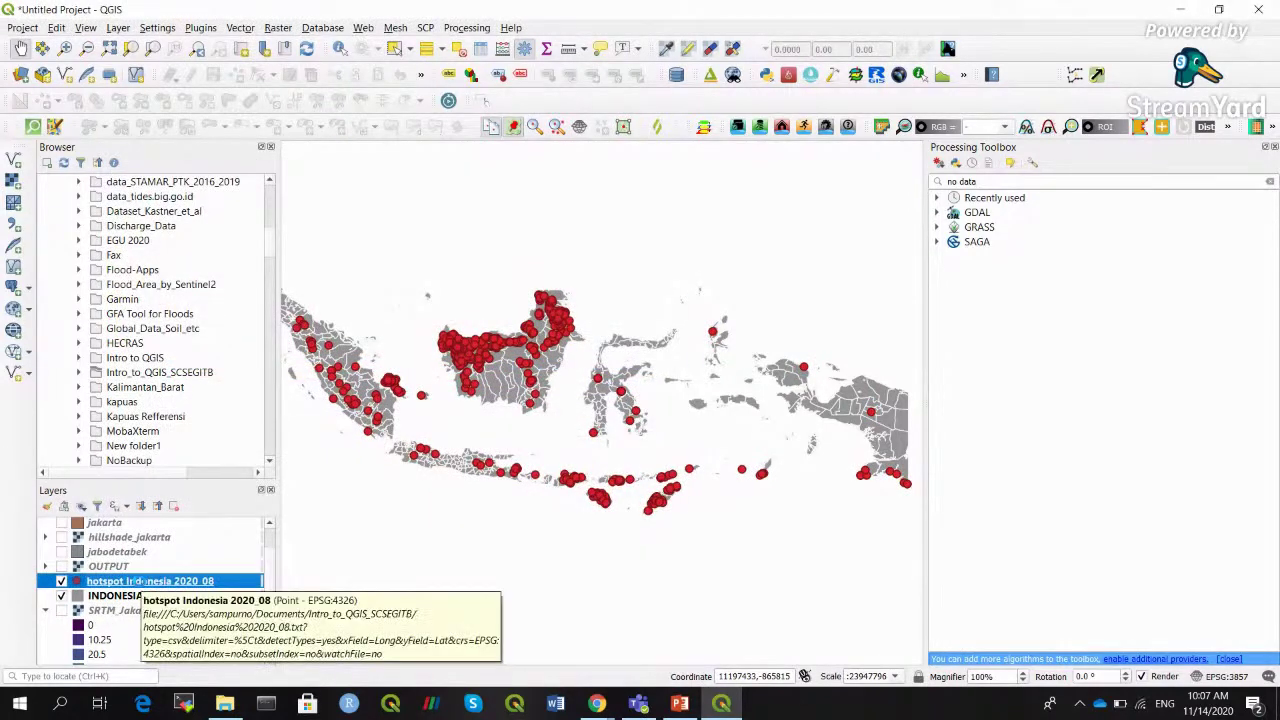
# Export the hotspot Indonesia 2020_08 layer as an ESRI Shapefile named kebakaran_IND_2020_08 in Intro_to_QGIS_SCSEGITB and add it to the map
pyautogui.rightClick(136, 581)
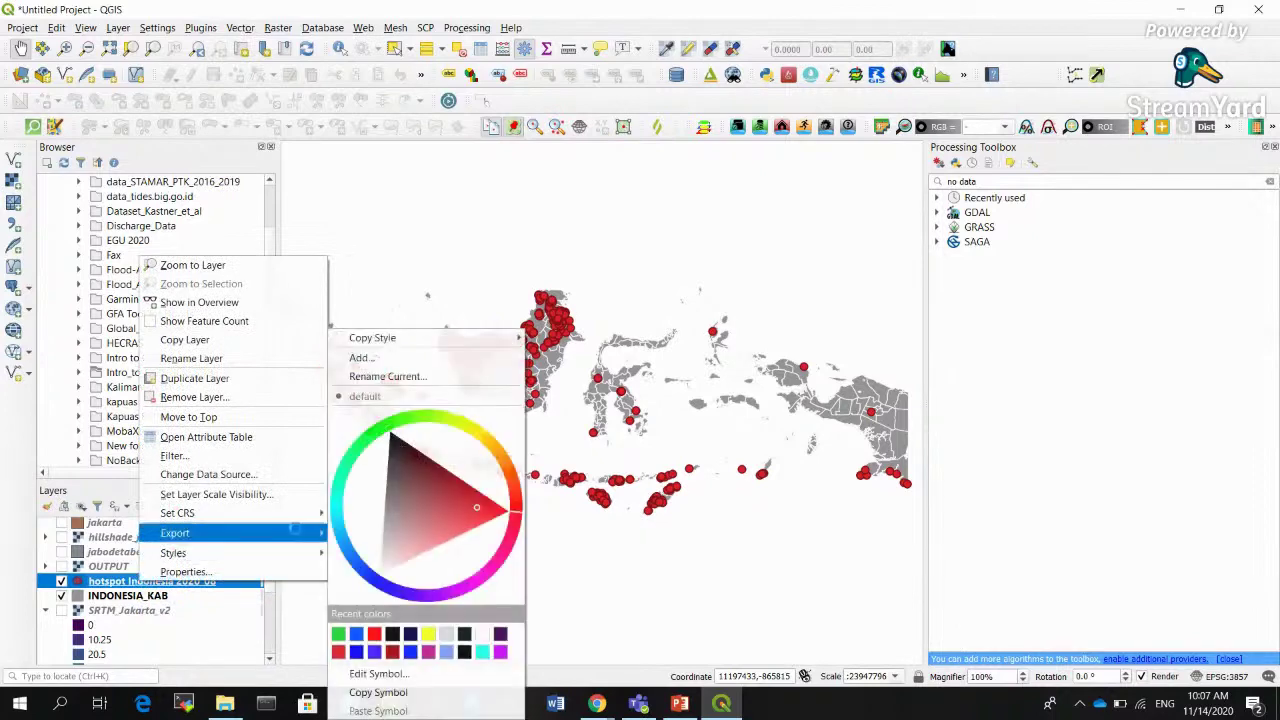
pyautogui.moveTo(250, 533)
pyautogui.click(425, 532)
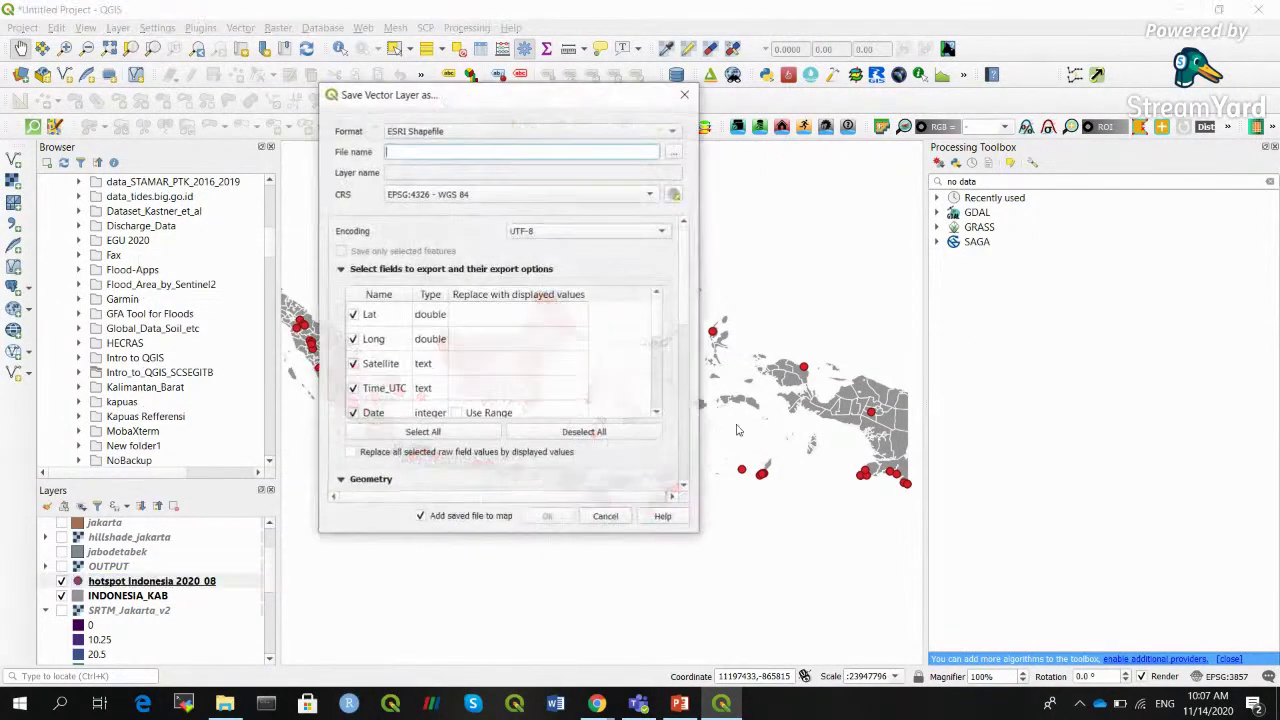
pyautogui.click(673, 151)
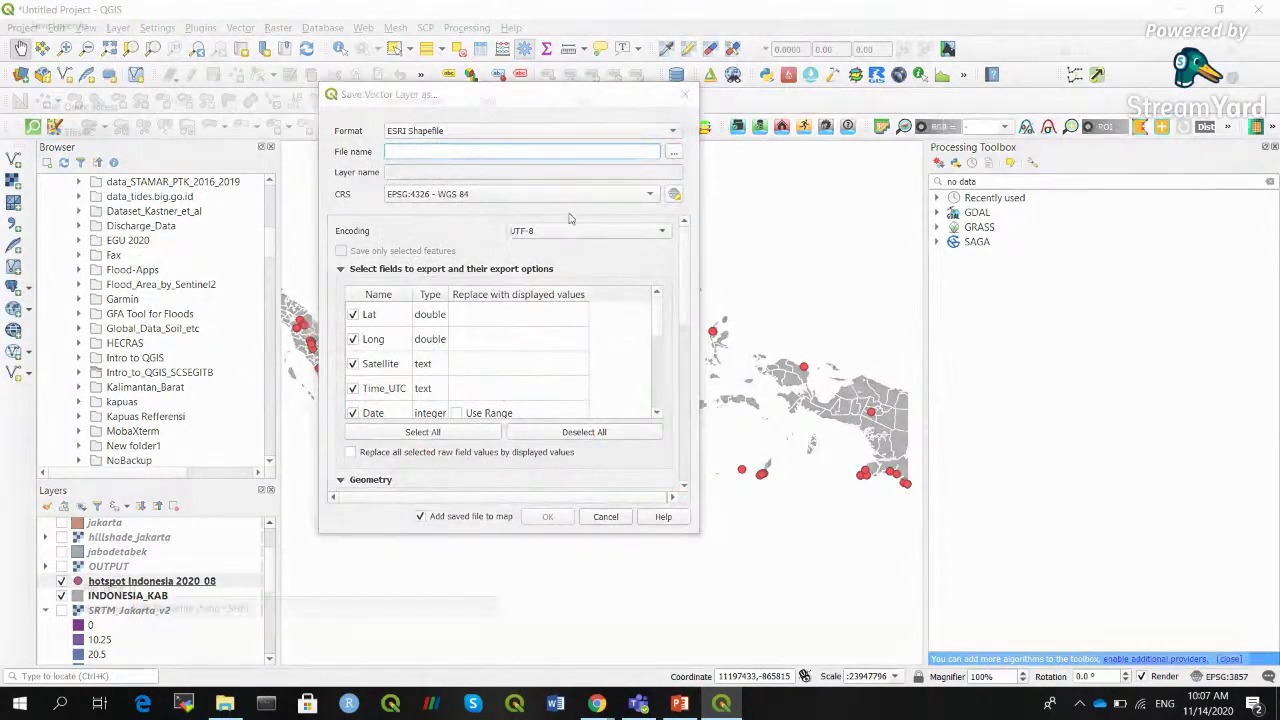
pyautogui.write('kebakaran_IND_2020_08')
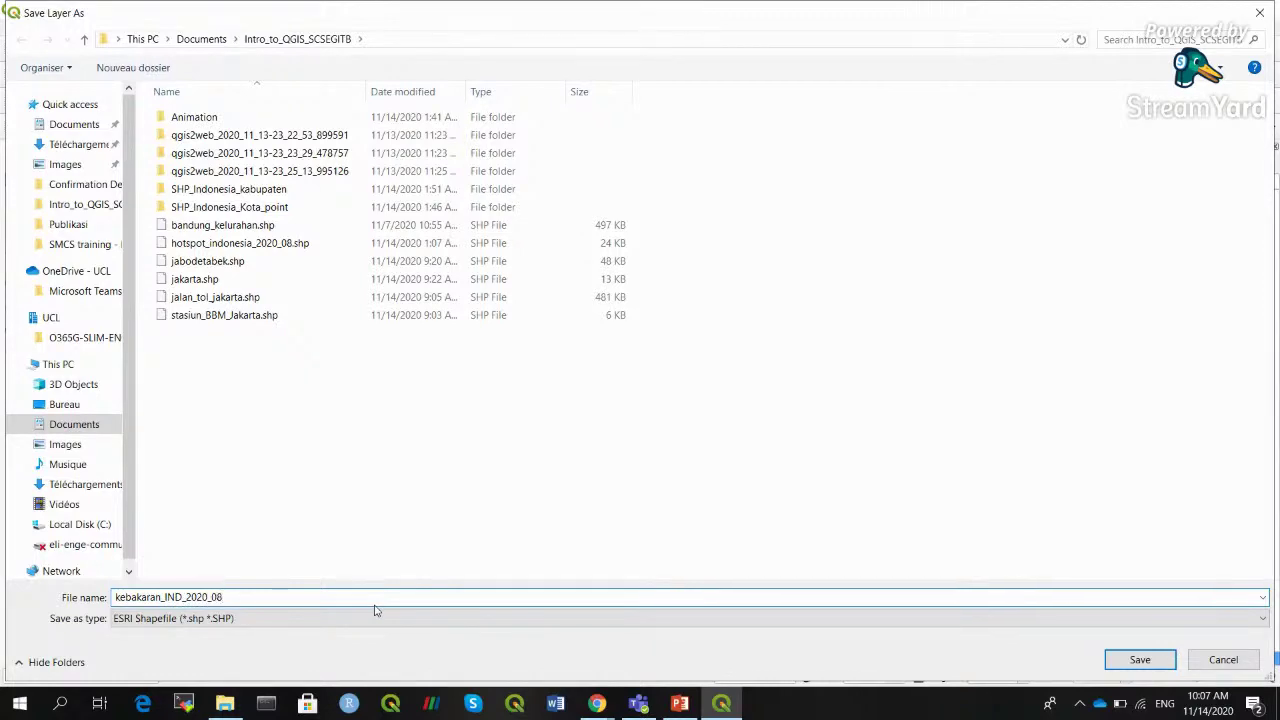
pyautogui.press('Return')
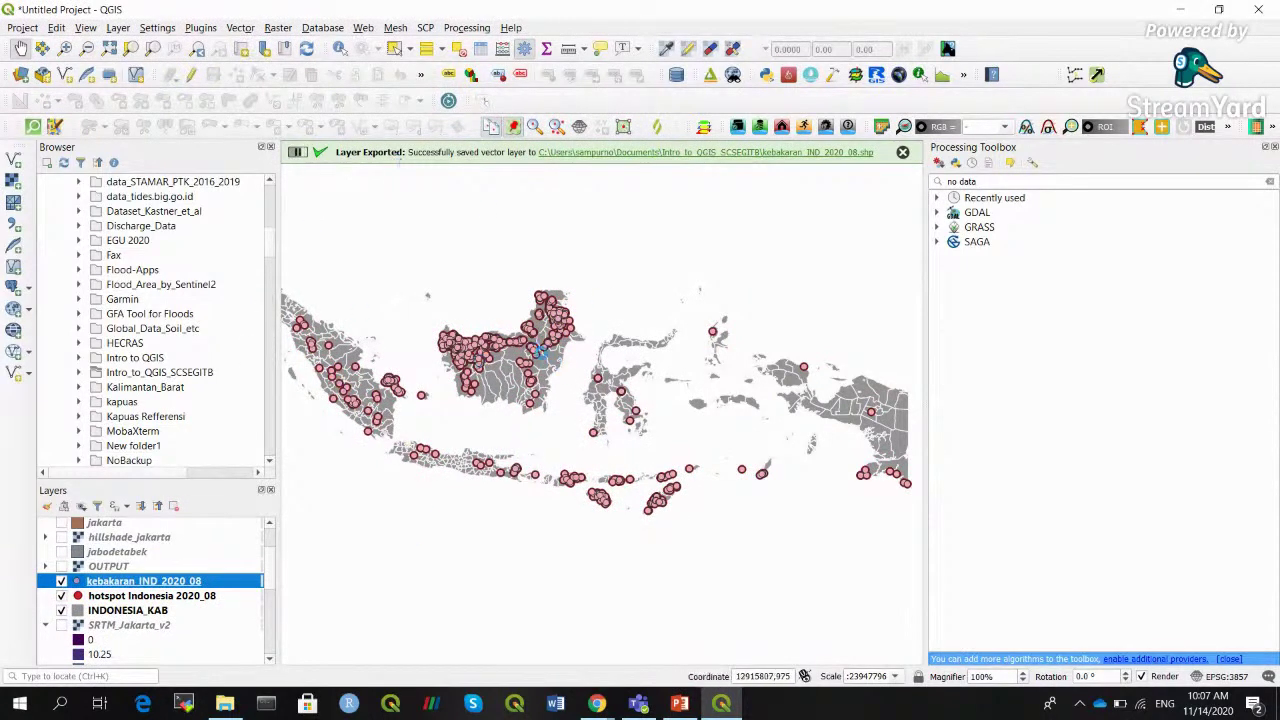
# Inspect the dense hotspot cluster in northwestern Kalimantan at a closer scale on the map
pyautogui.click(64, 48)
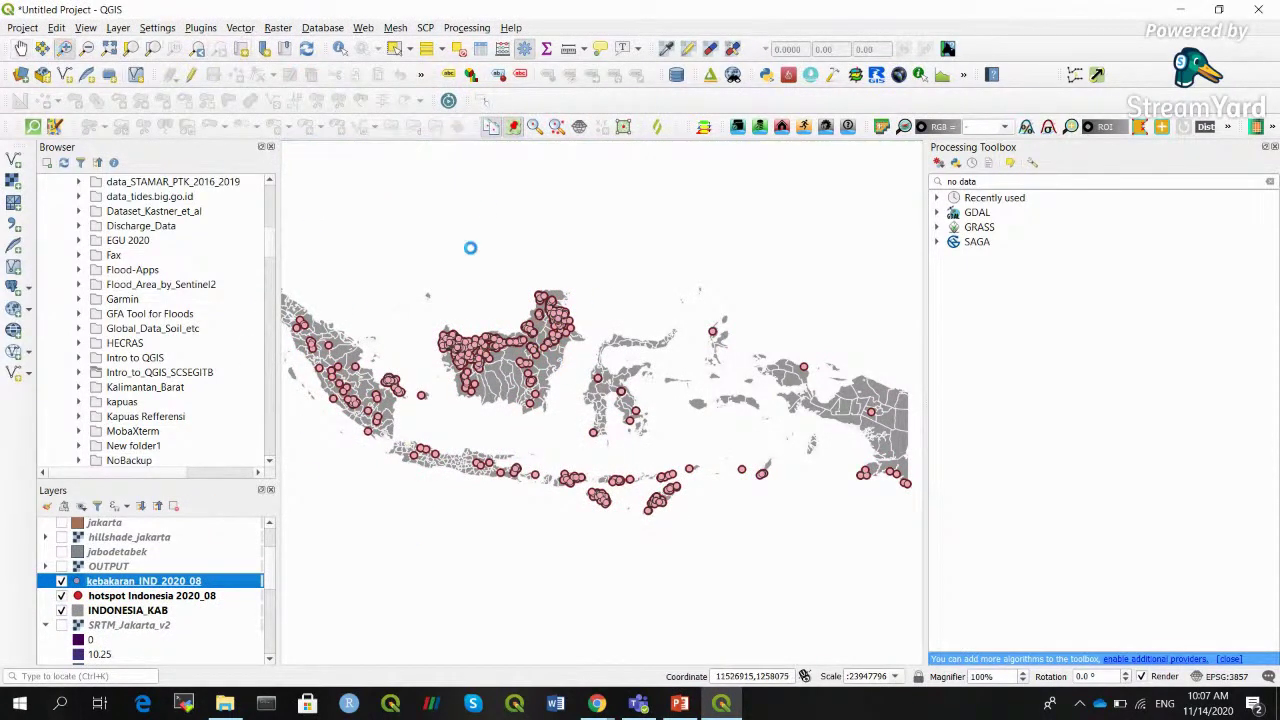
pyautogui.moveTo(420, 311); pyautogui.dragTo(504, 400)
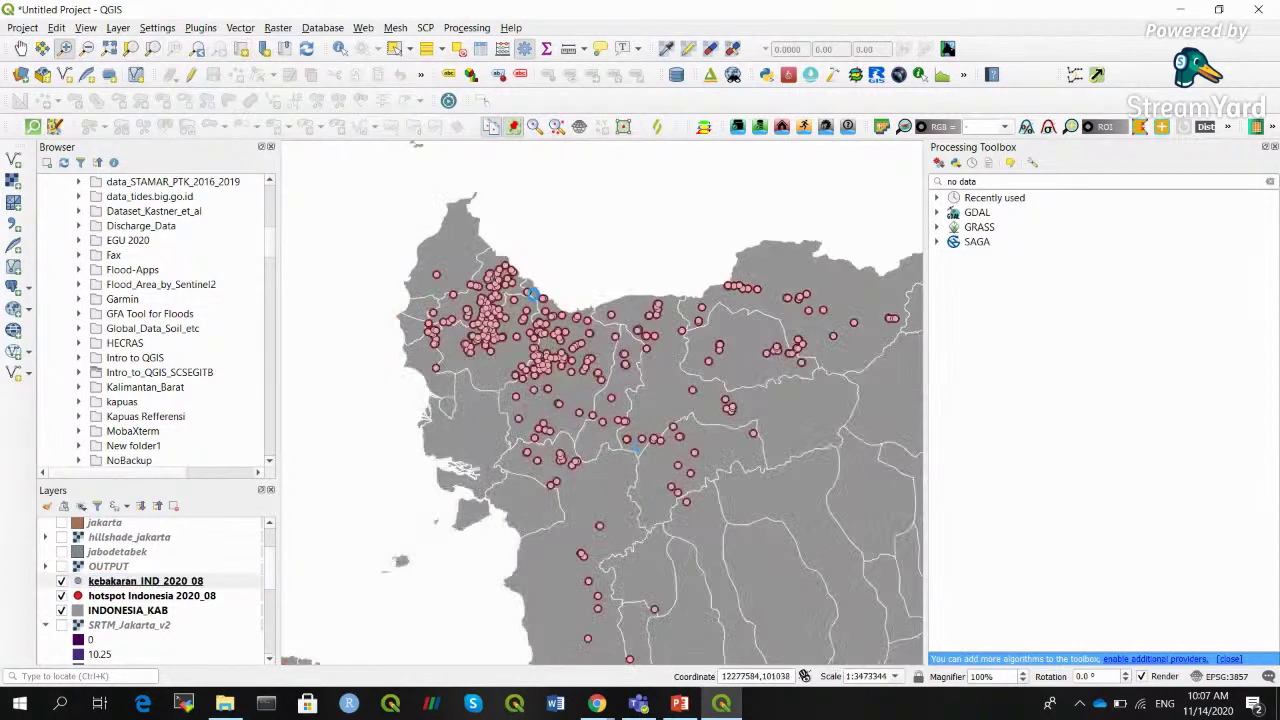
pyautogui.moveTo(386, 240); pyautogui.dragTo(820, 622)
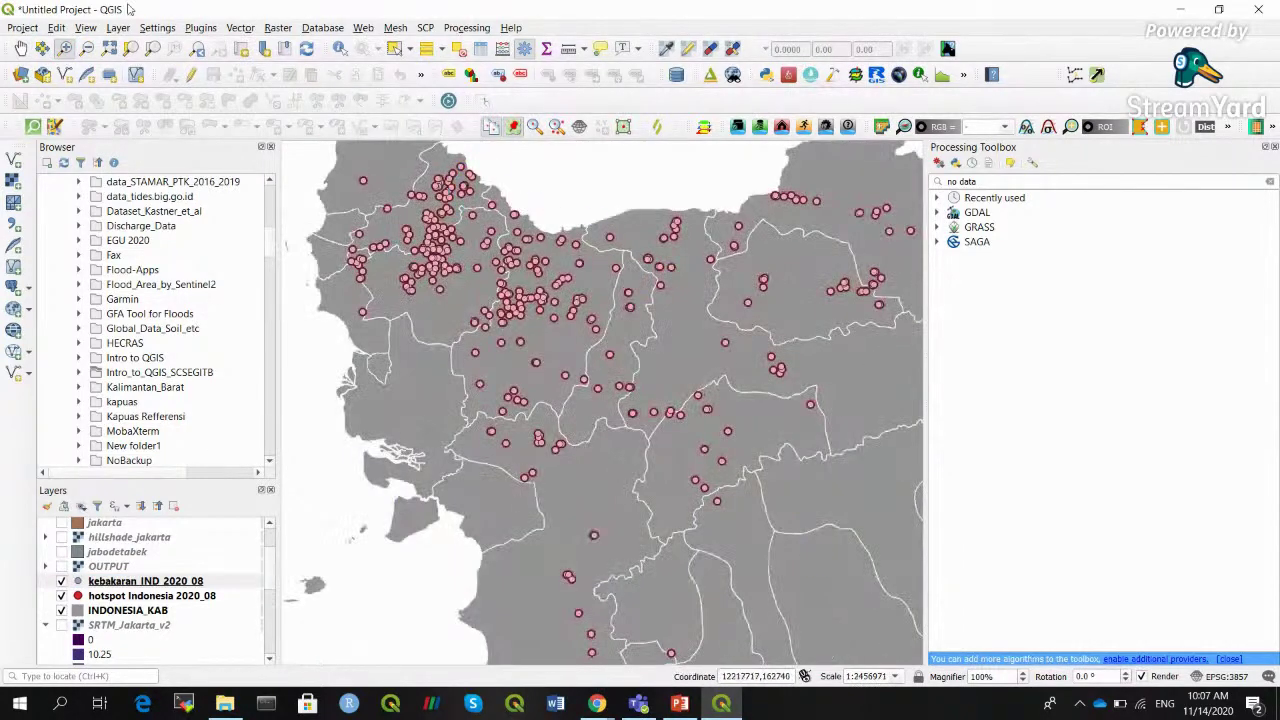
pyautogui.click(18, 48)
pyautogui.moveTo(552, 227); pyautogui.dragTo(560, 293)
pyautogui.moveTo(586, 240); pyautogui.dragTo(566, 271)
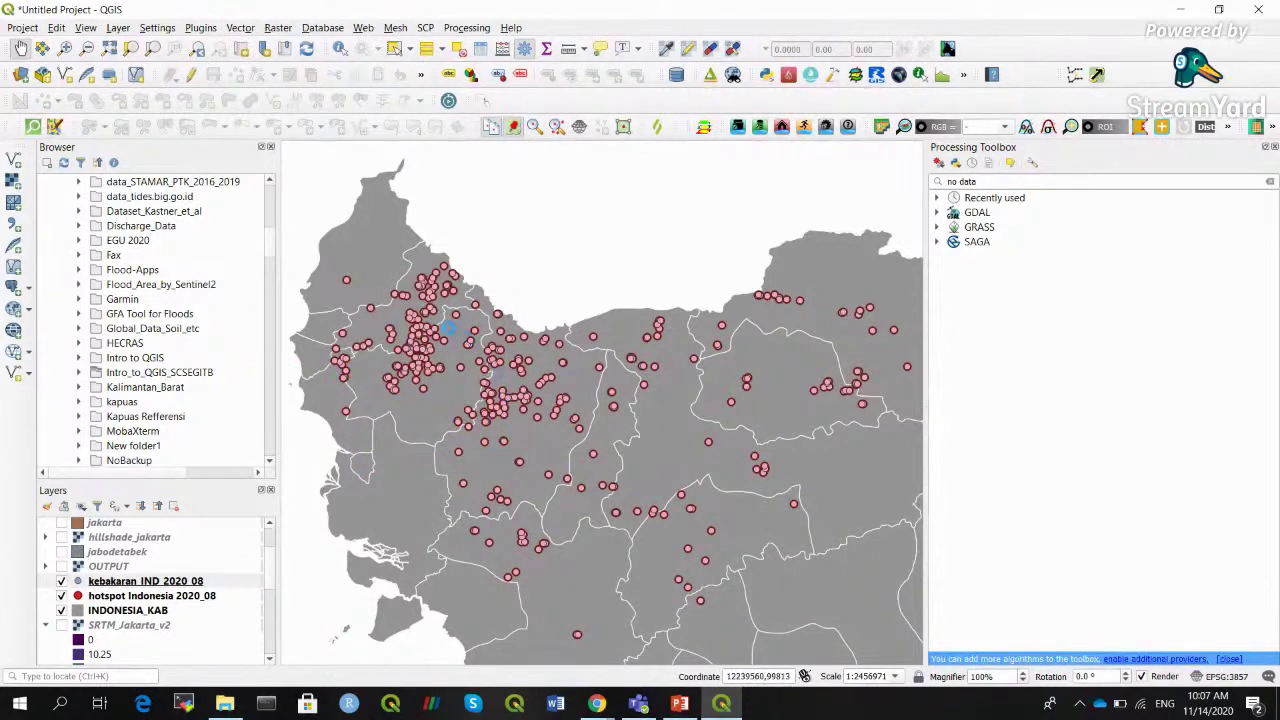
# Search the processing algorithms for "interp" and view the TIN interpolation parameters, closing them without running the tool
pyautogui.click(988, 182)
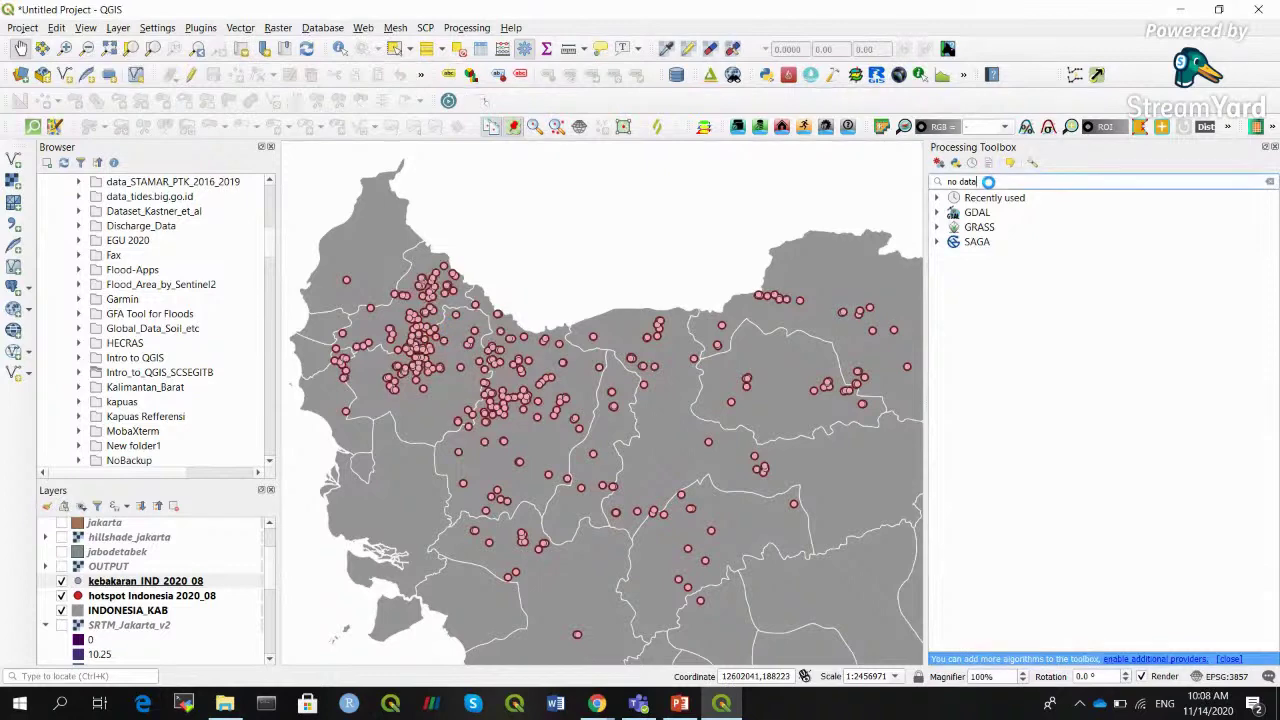
pyautogui.press('BackSpace')
pyautogui.press('BackSpace')
pyautogui.press('BackSpace')
pyautogui.press('BackSpace')
pyautogui.press('BackSpace')
pyautogui.press('BackSpace')
pyautogui.press('BackSpace')
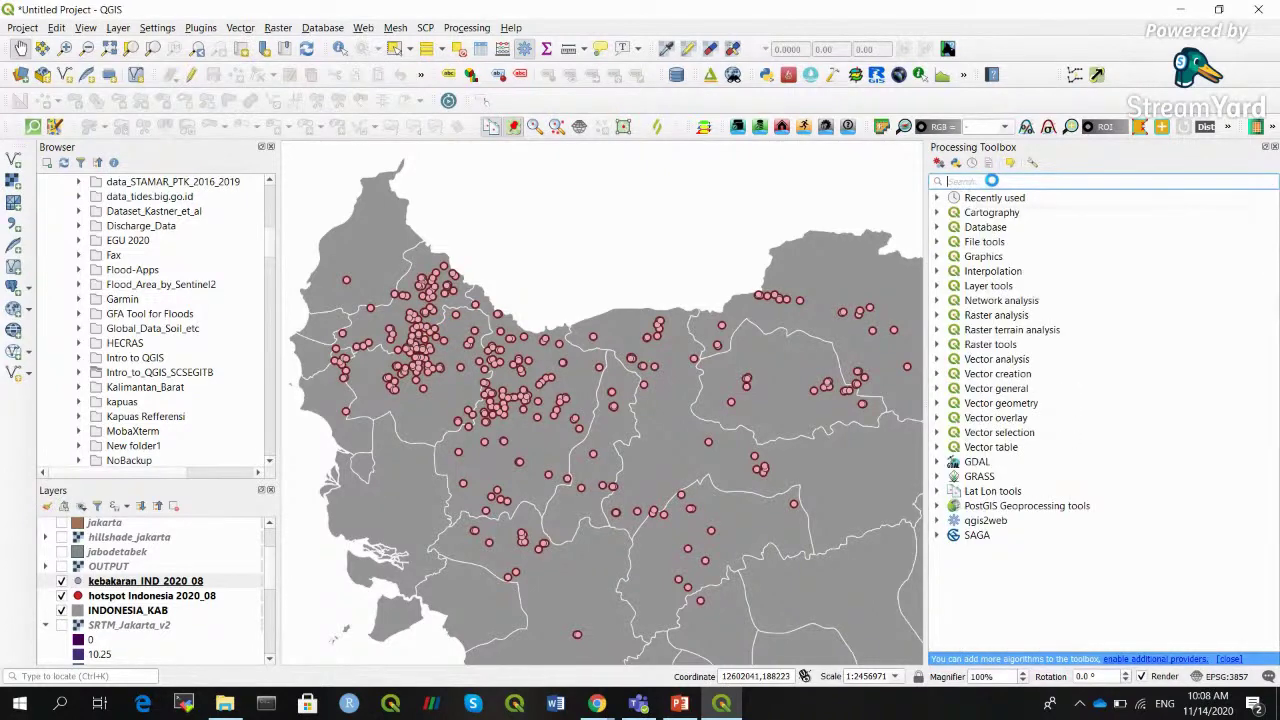
pyautogui.write('interp')
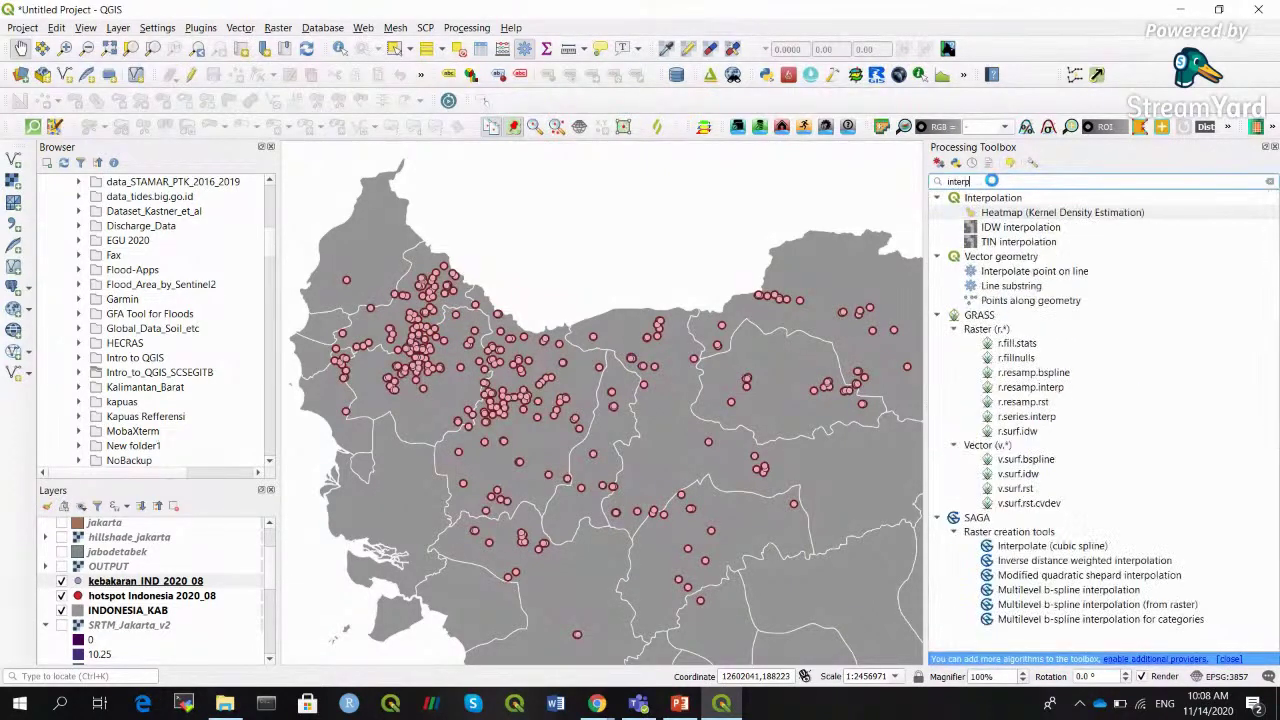
pyautogui.doubleClick(1033, 242)
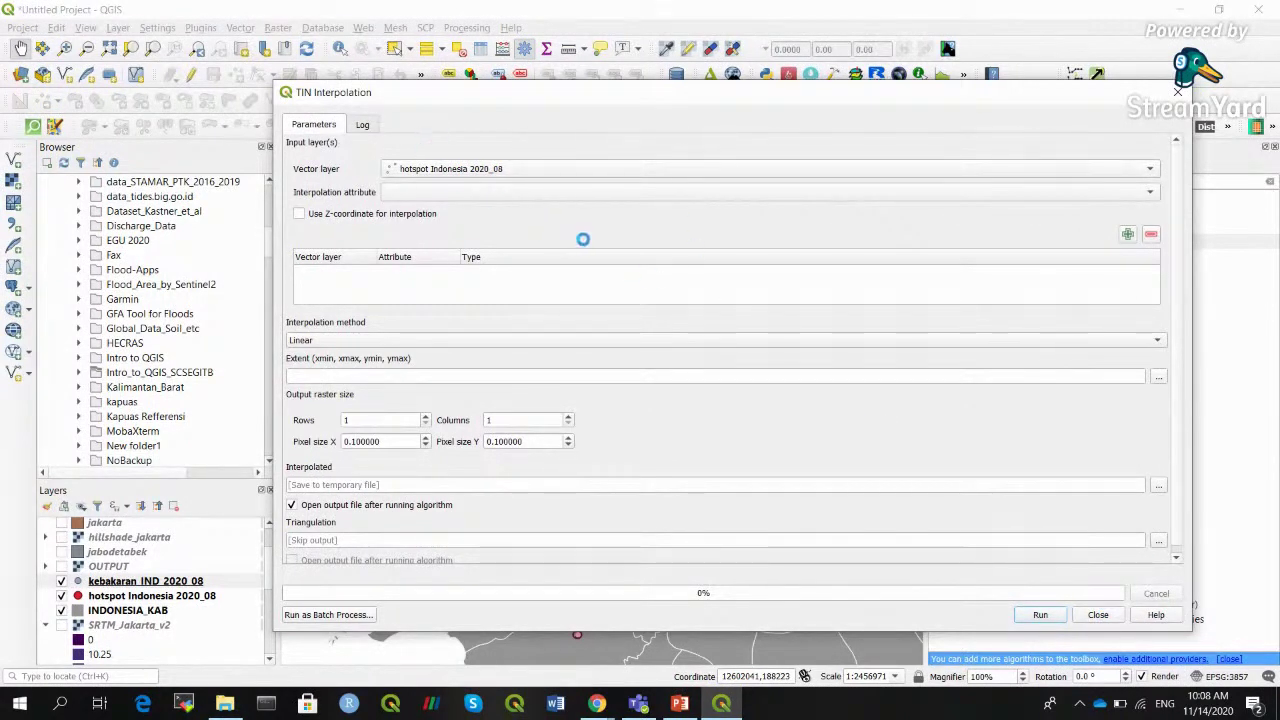
pyautogui.click(1088, 618)
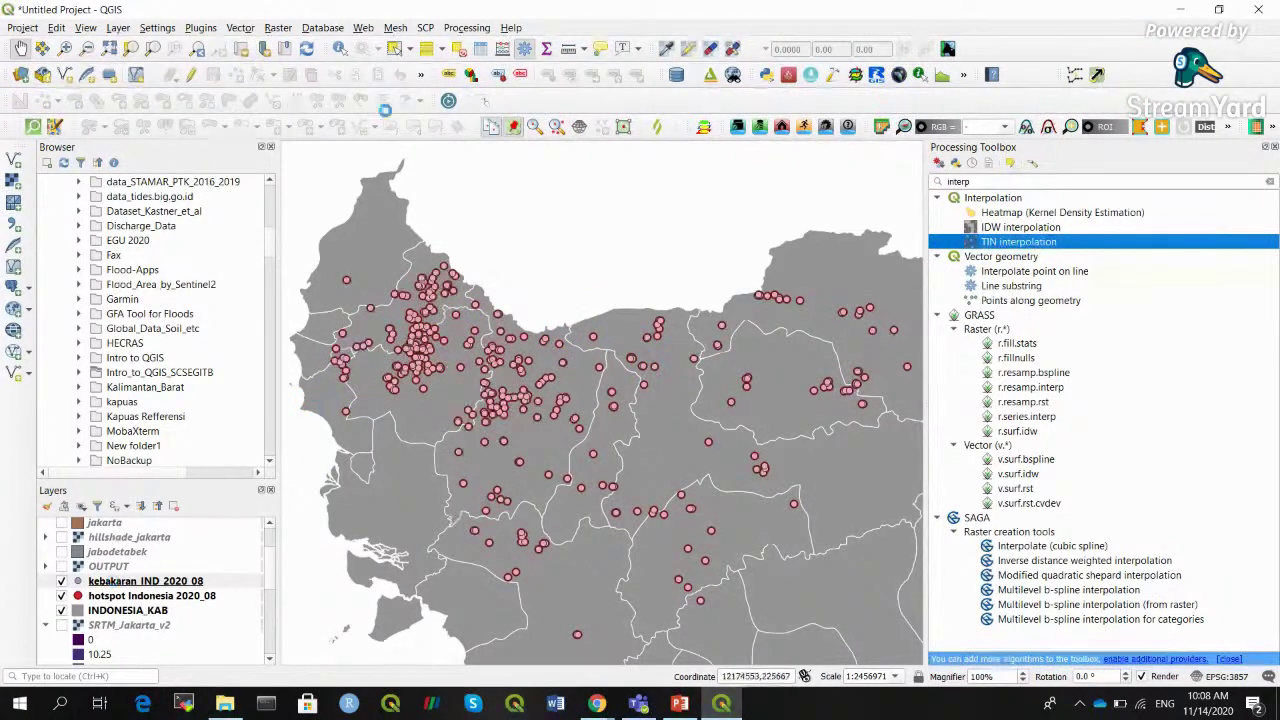
# Open the kebakaran_IND_2020_08 attribute table in edit mode and add a whole-number field named magnitude with length 10
pyautogui.click(481, 49)
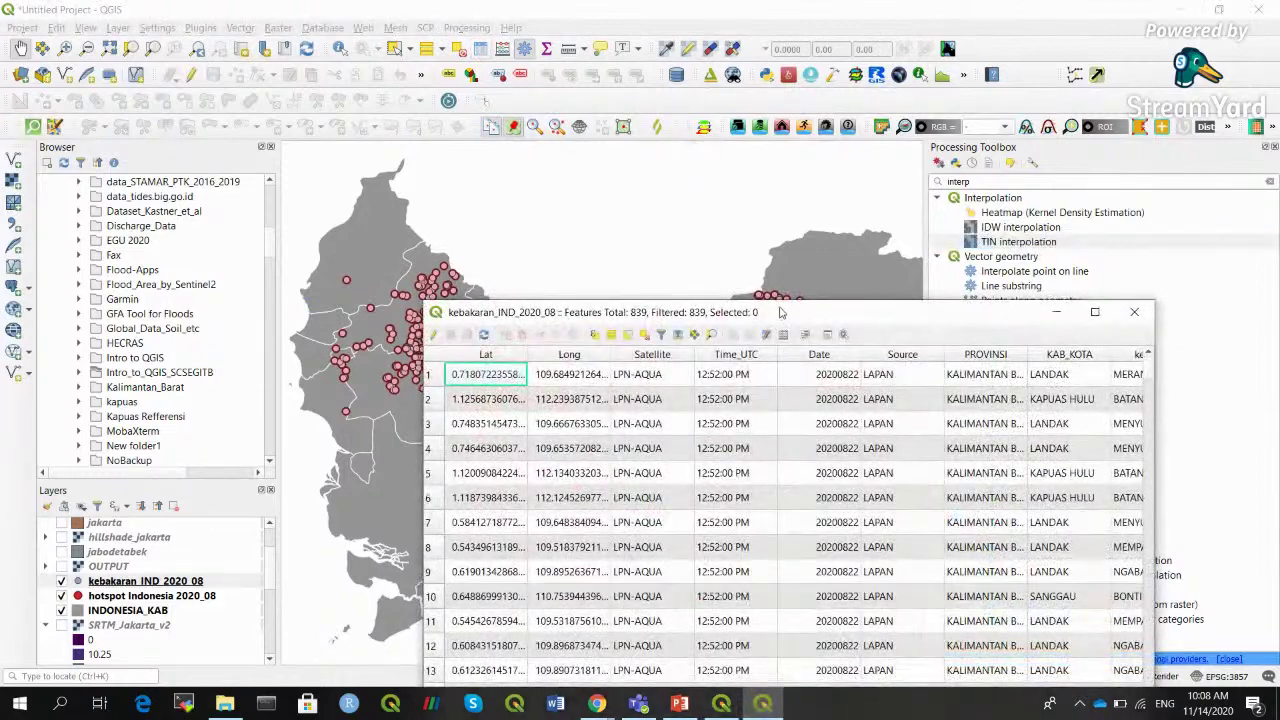
pyautogui.moveTo(792, 299); pyautogui.dragTo(689, 249)
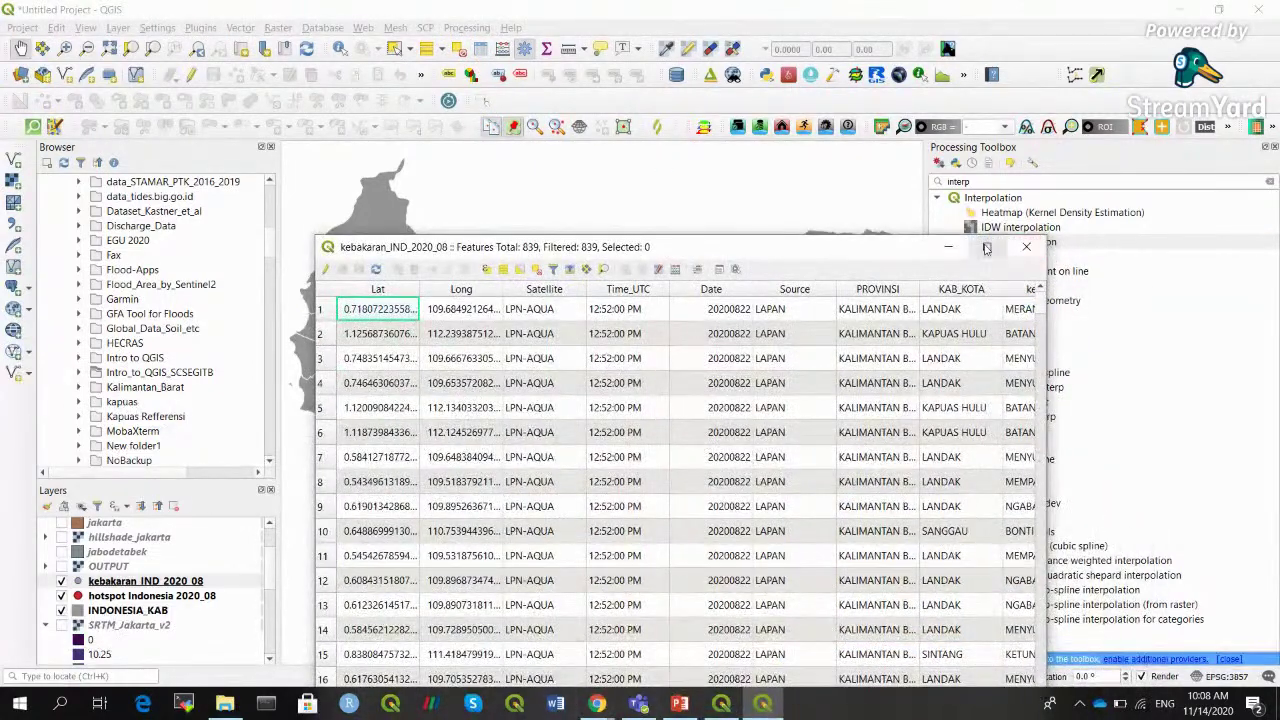
pyautogui.click(326, 269)
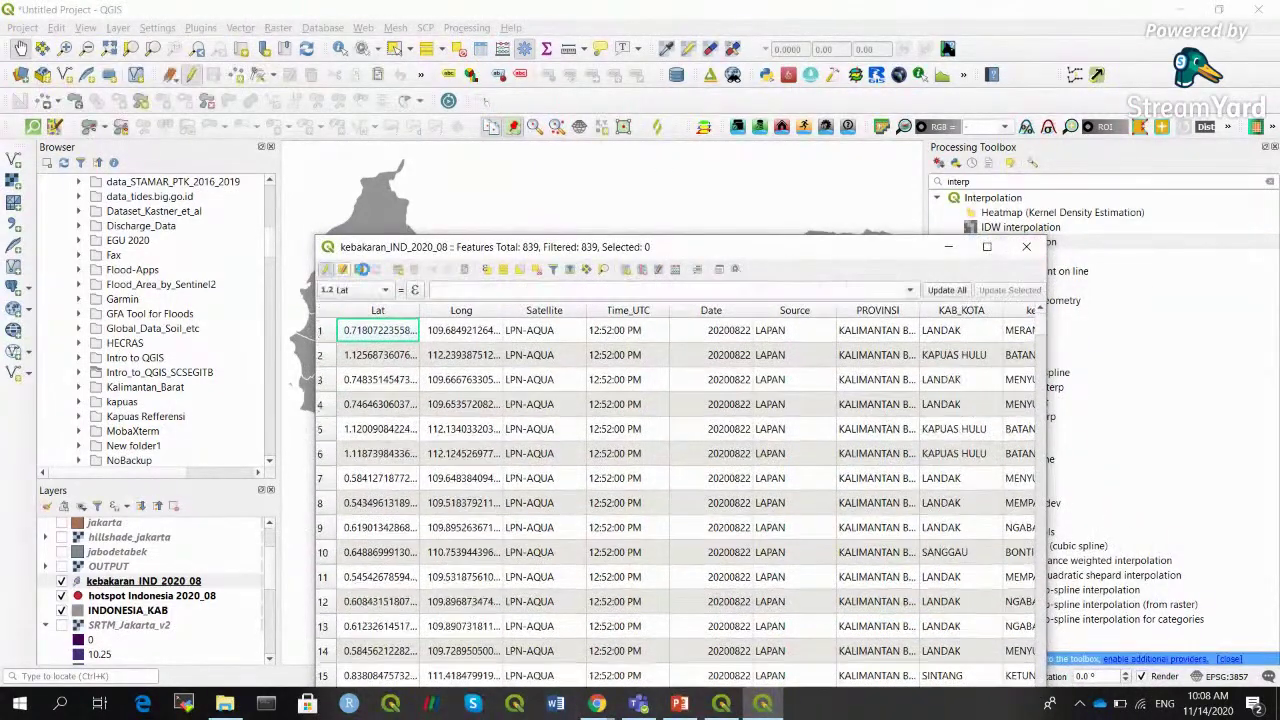
pyautogui.click(642, 269)
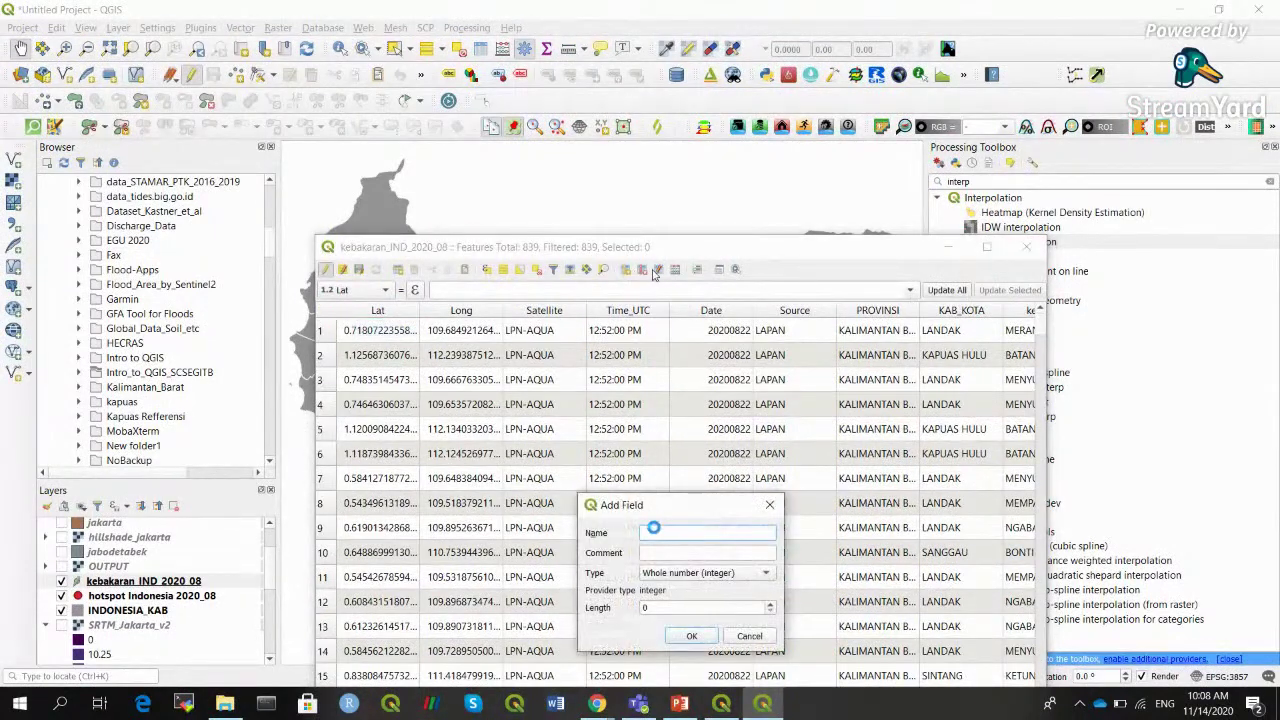
pyautogui.write('magnitude')
pyautogui.write('10')
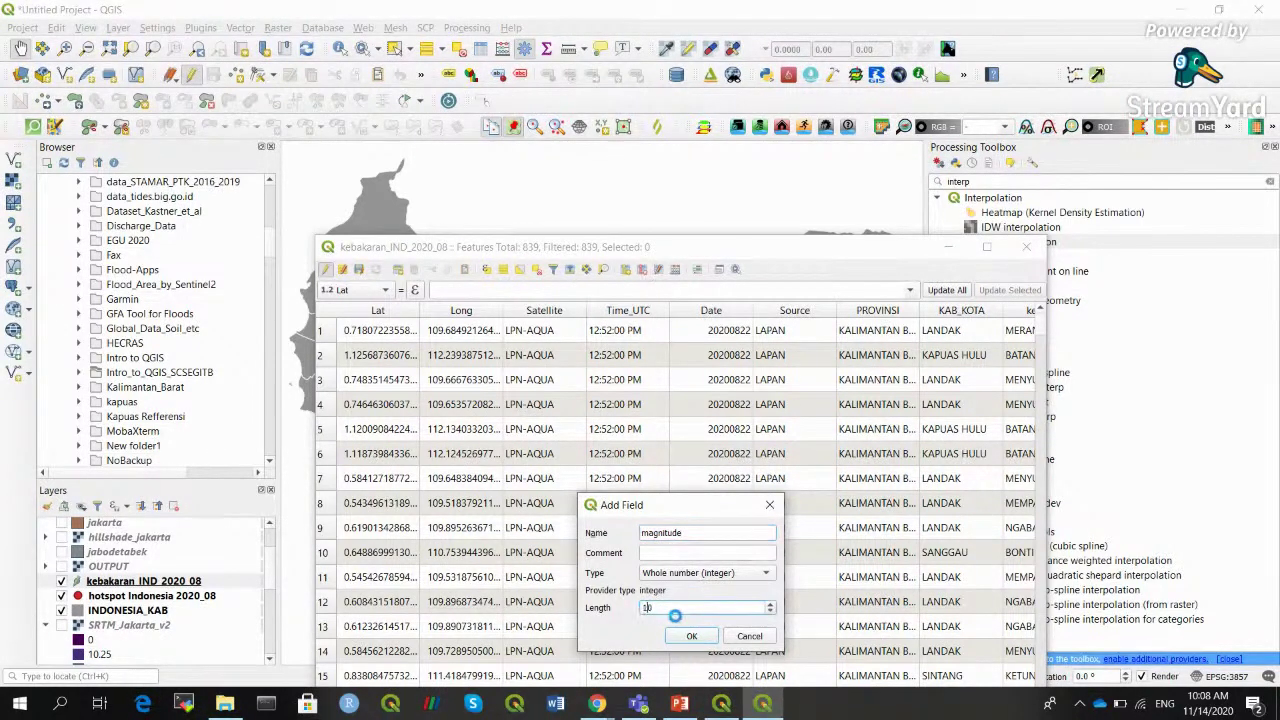
pyautogui.click(690, 635)
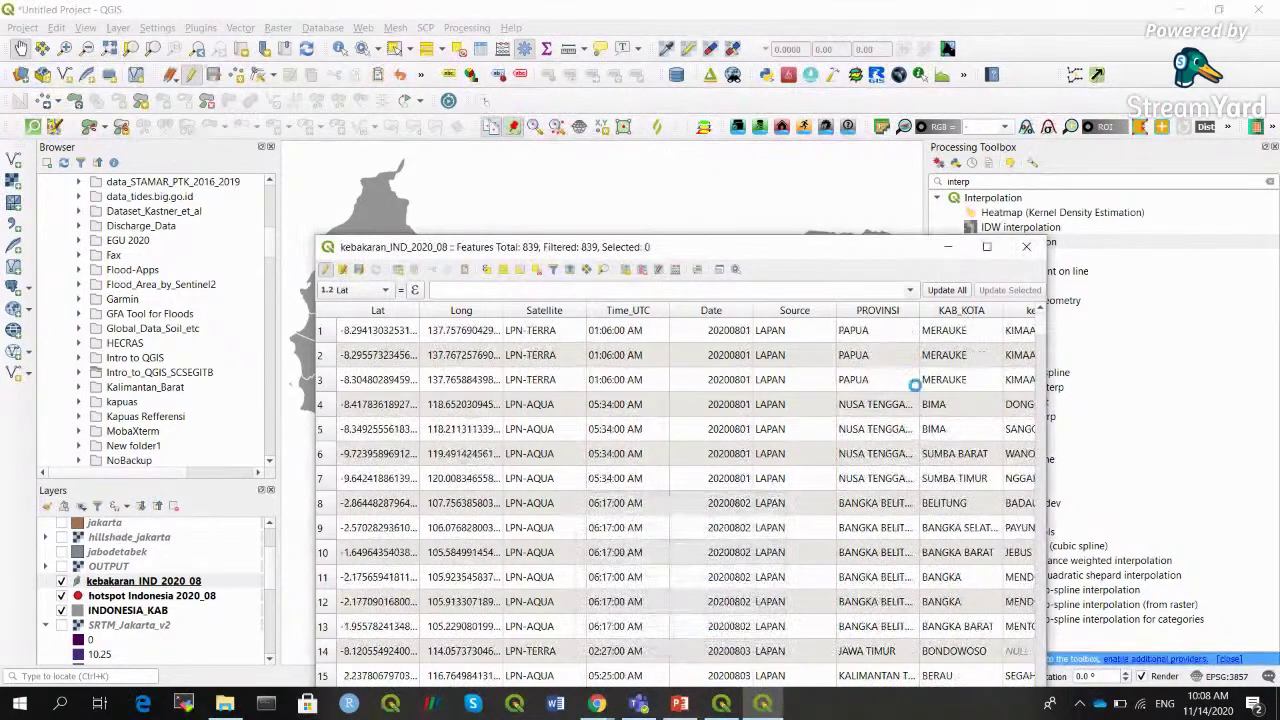
# Maximize the attribute table and set the magnitude field to 1 for the records in rows 1 to 17
pyautogui.click(987, 247)
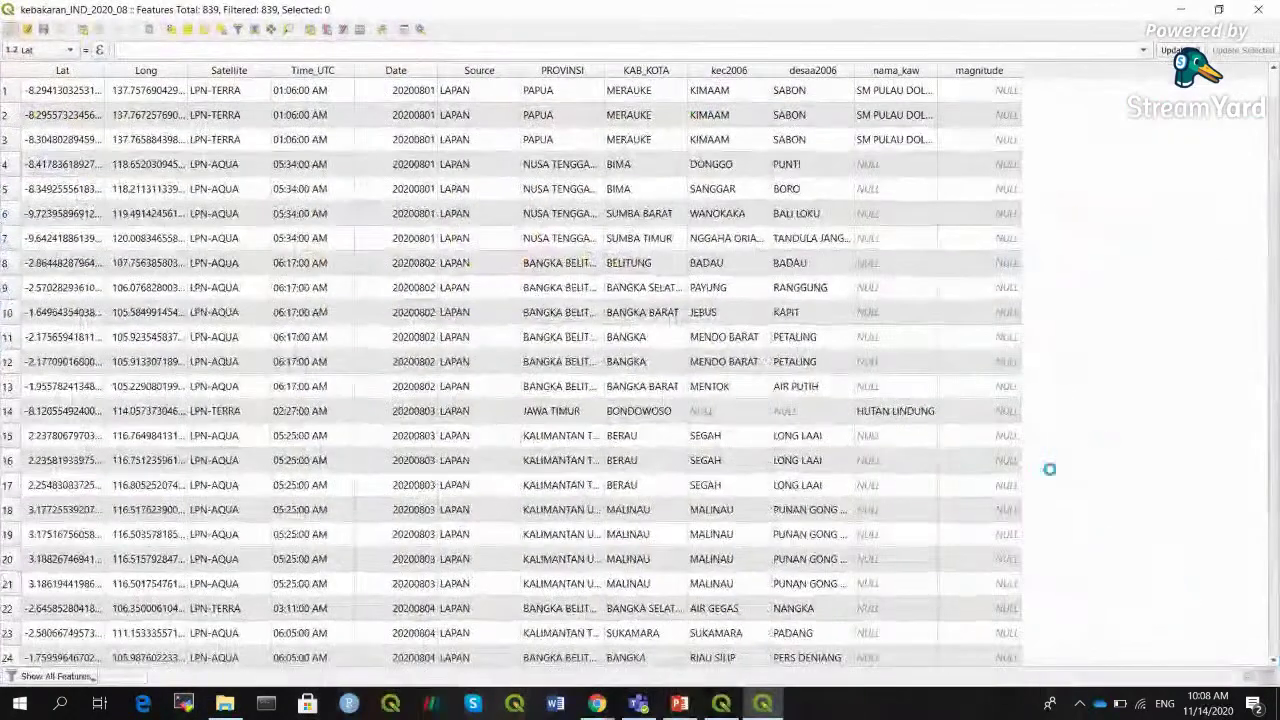
pyautogui.click(40, 49)
pyautogui.click(30, 226)
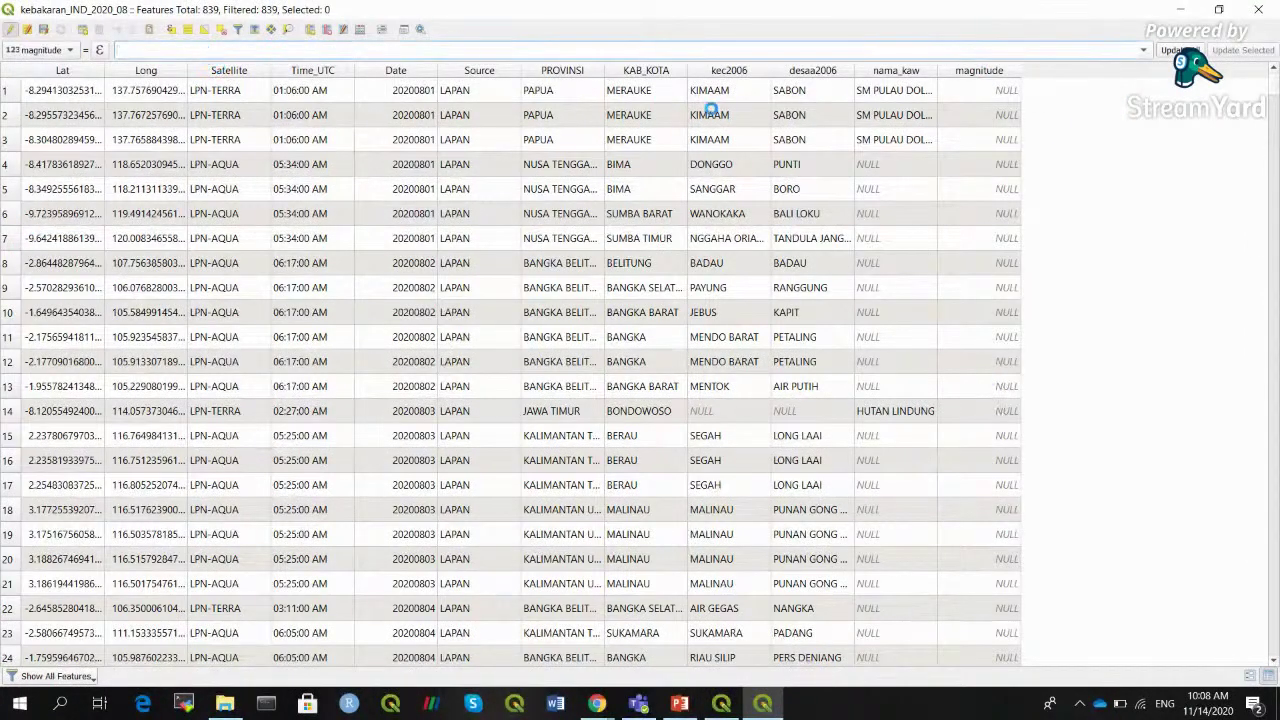
pyautogui.click(5, 90)
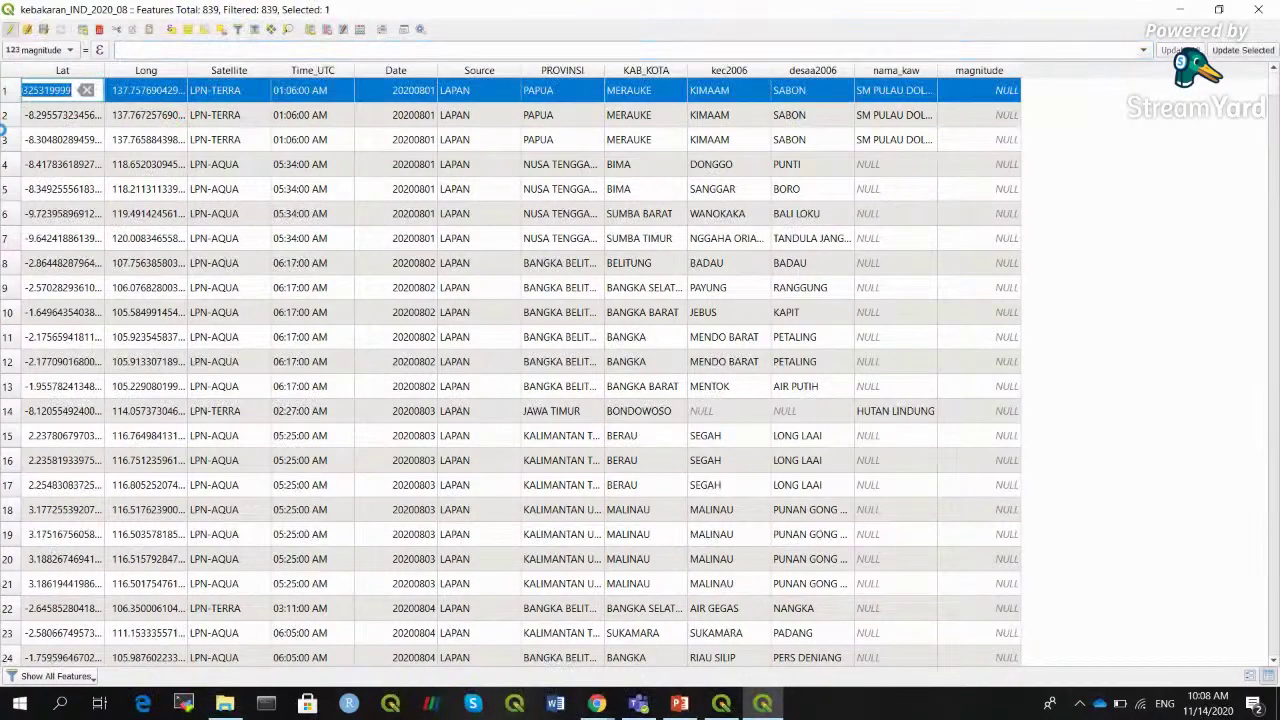
pyautogui.keyDown('shift'); pyautogui.click(5, 484); pyautogui.keyUp('shift')
pyautogui.write('1')
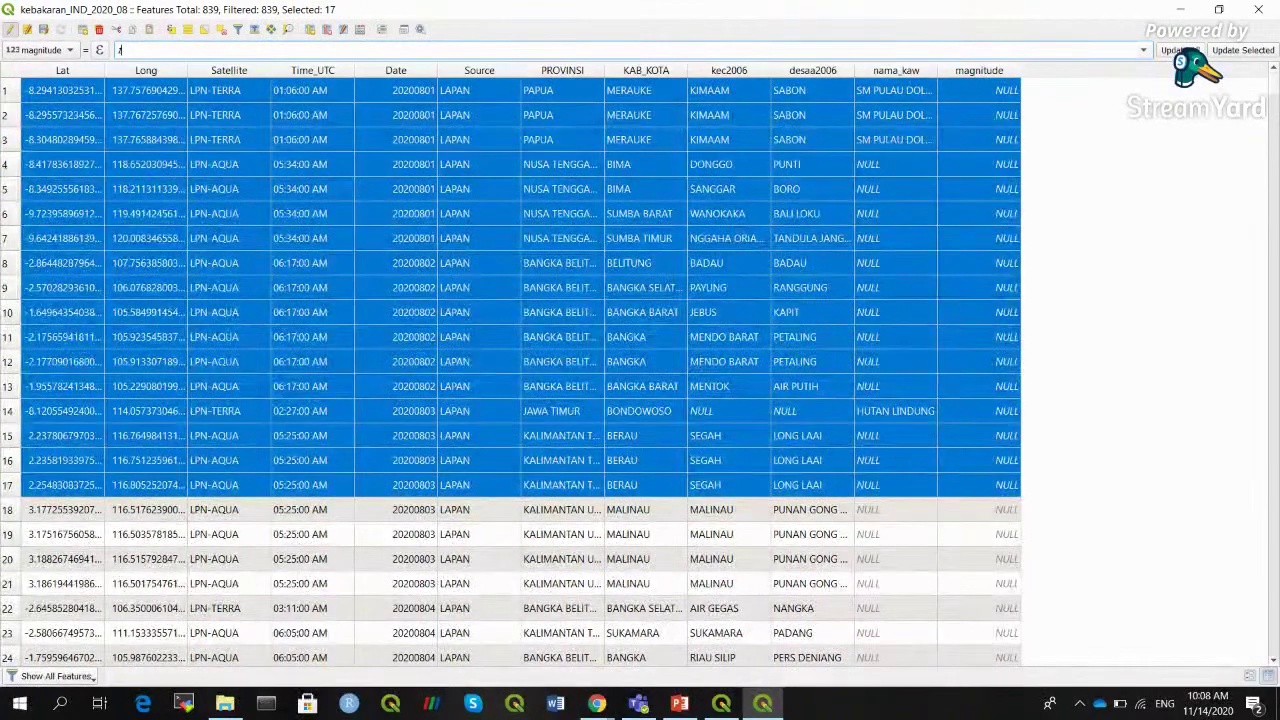
pyautogui.click(1250, 50)
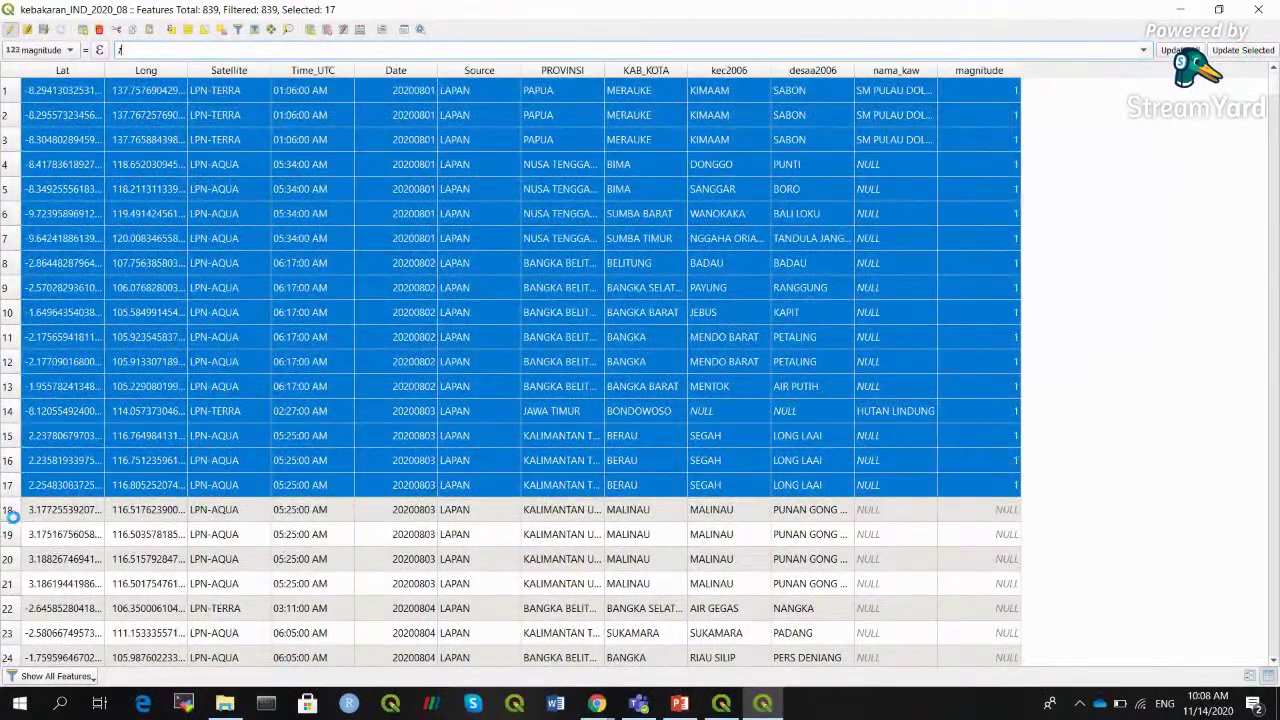
# Set the magnitude field to 3 for the records in rows 18 to 69
pyautogui.doubleClick(40, 509)
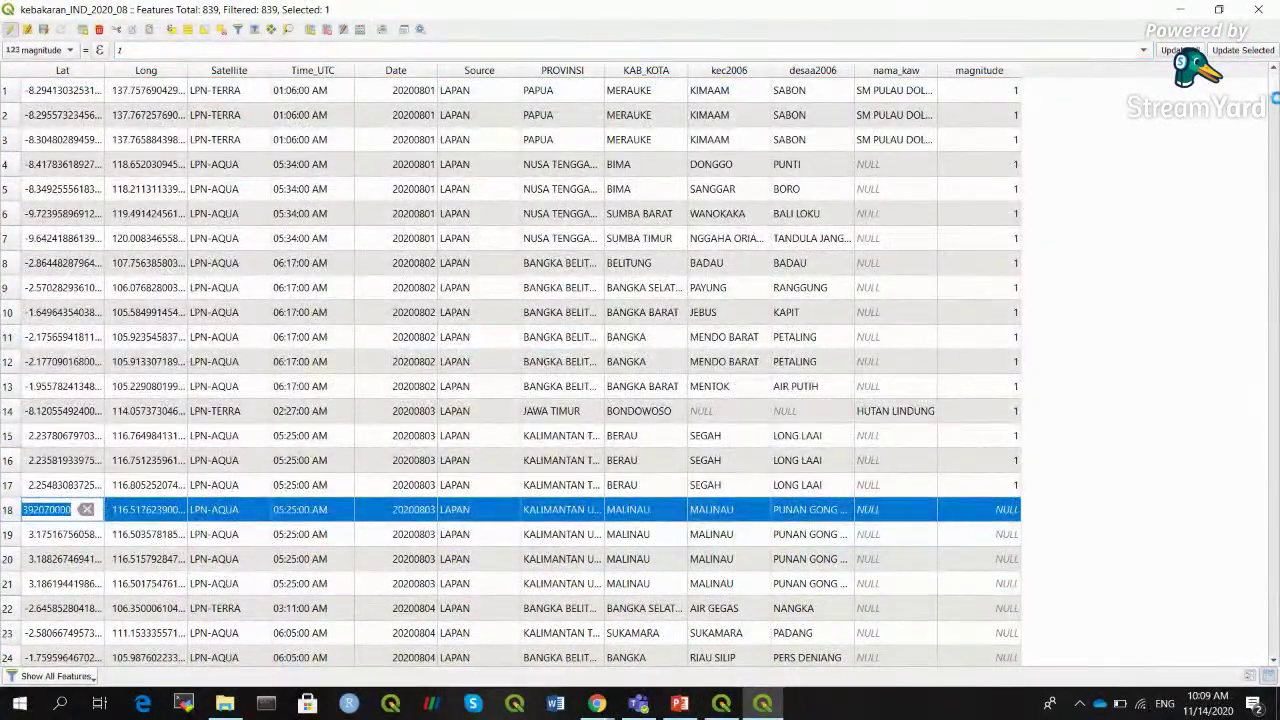
pyautogui.scroll(-15, 40, 520)
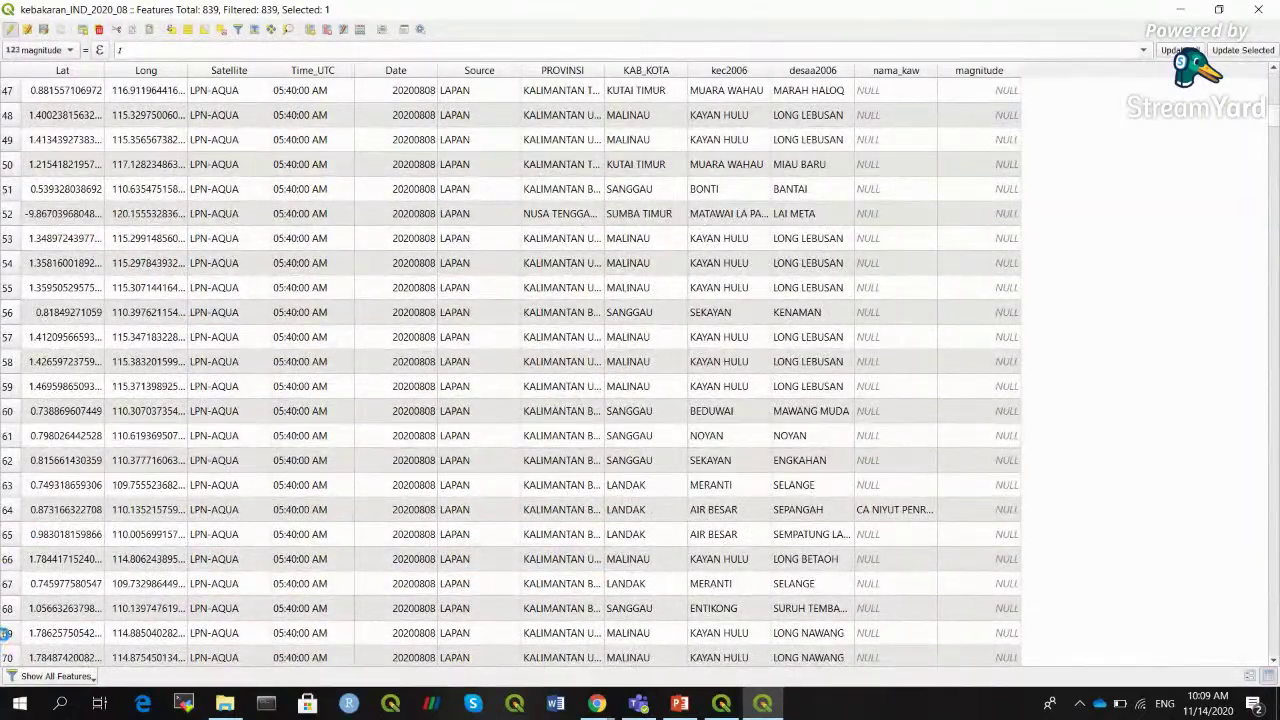
pyautogui.keyDown('shift'); pyautogui.click(6, 633); pyautogui.keyUp('shift')
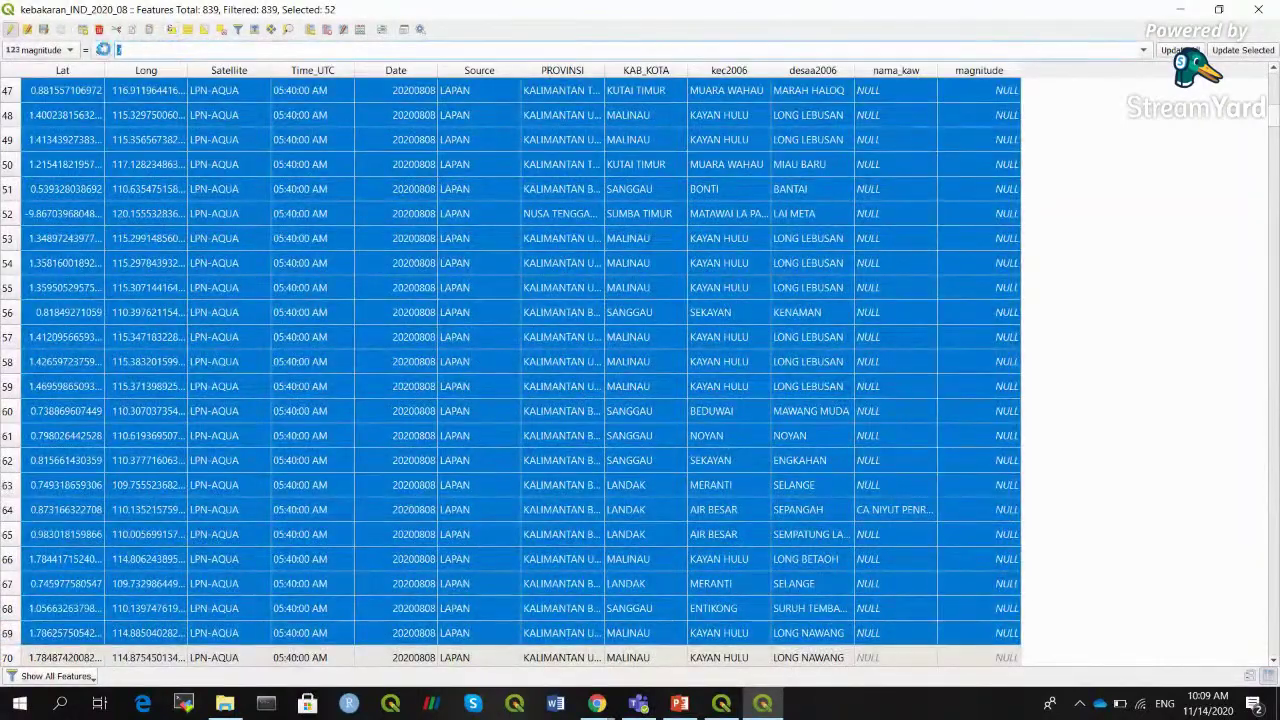
pyautogui.click(1213, 50)
# Set the magnitude field to 5 for all remaining records, rows 70 to 839
pyautogui.scroll(-20, 1271, 162)
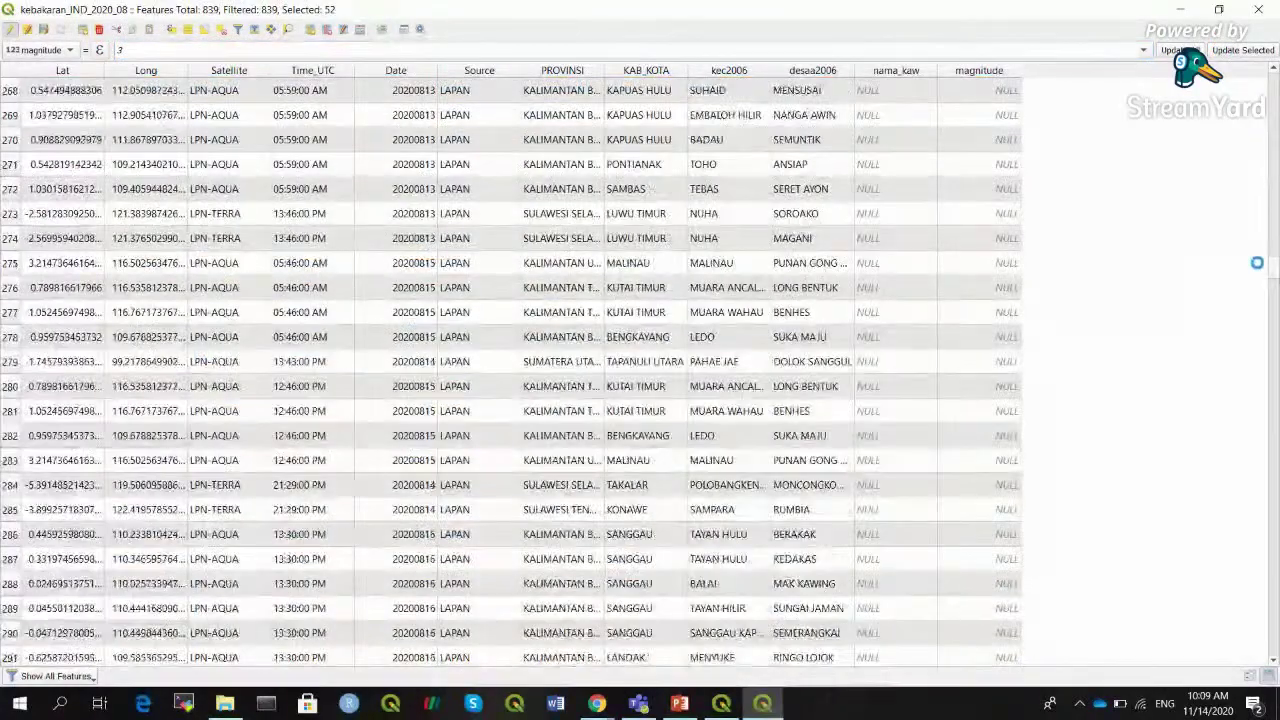
pyautogui.scroll(20, 1271, 162)
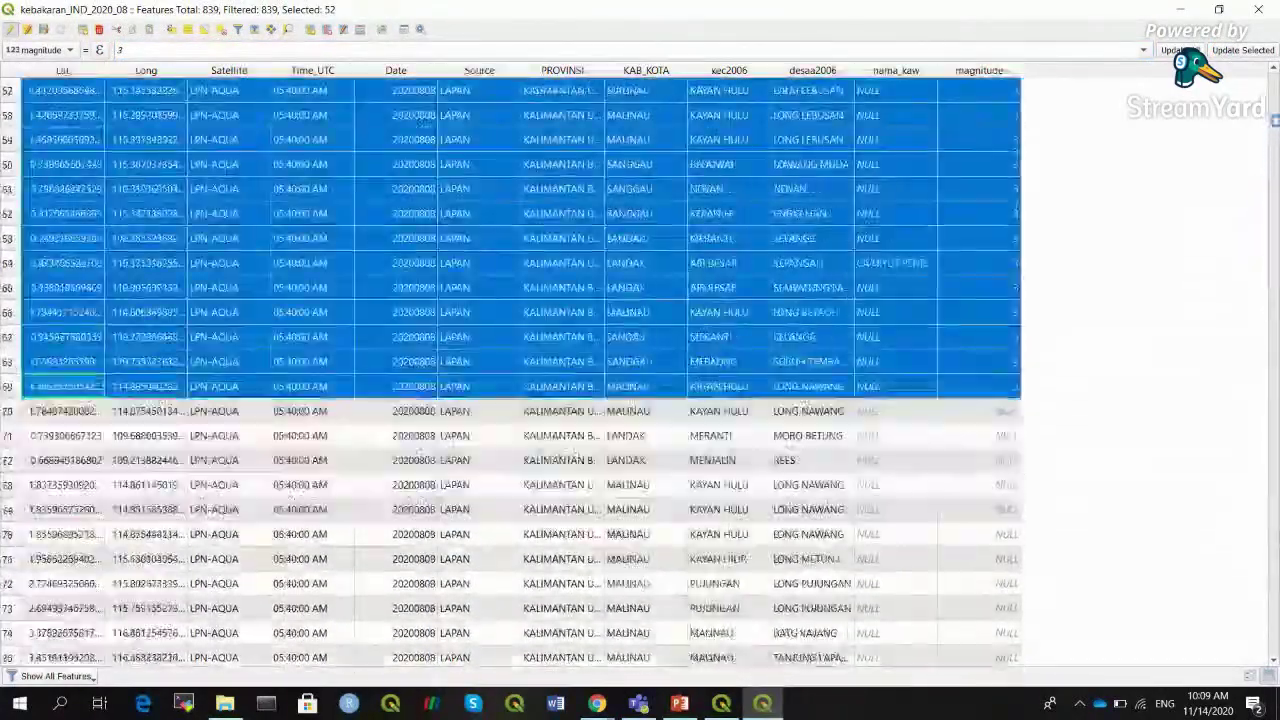
pyautogui.click(11, 311)
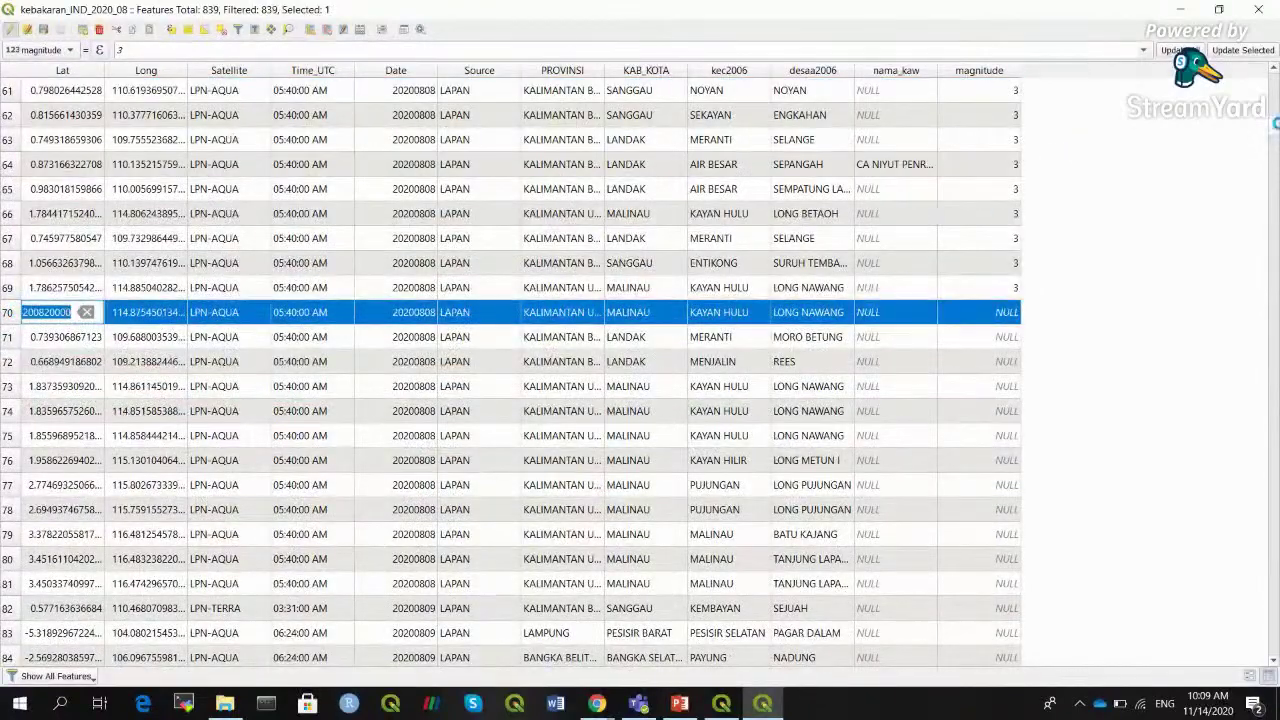
pyautogui.moveTo(1273, 147); pyautogui.dragTo(1272, 655)
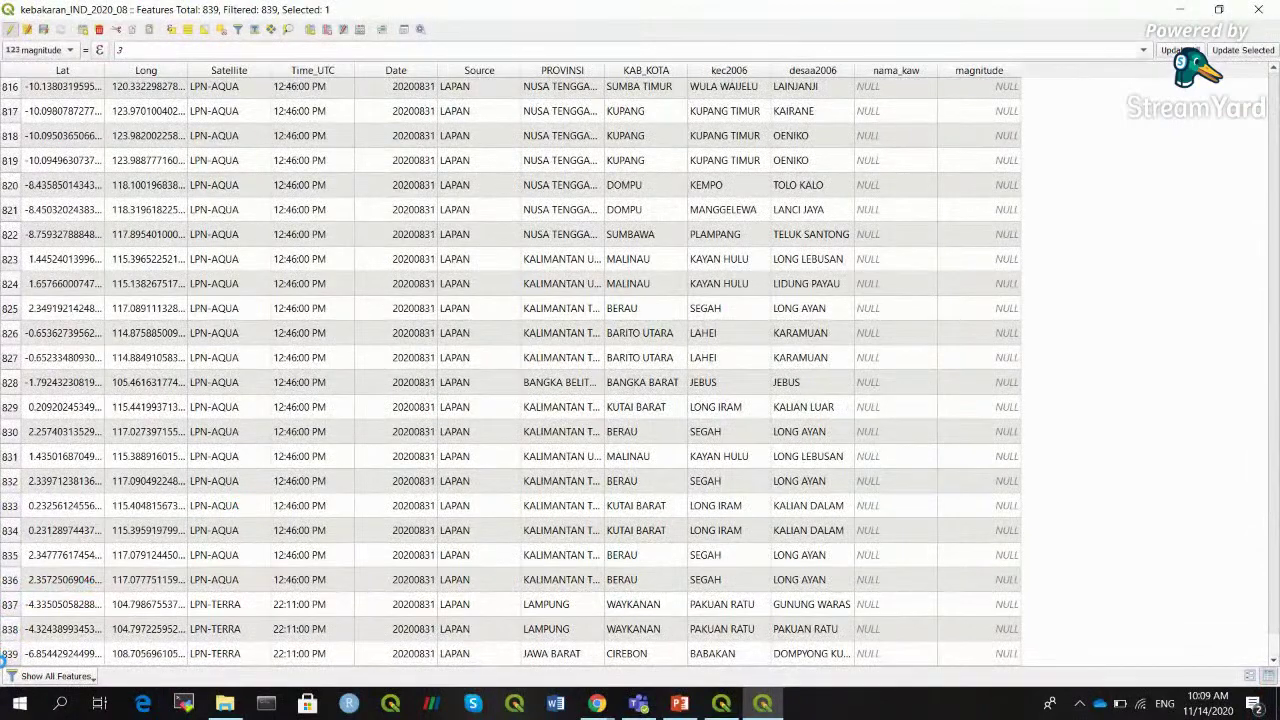
pyautogui.keyDown('shift'); pyautogui.click(8, 653); pyautogui.keyUp('shift')
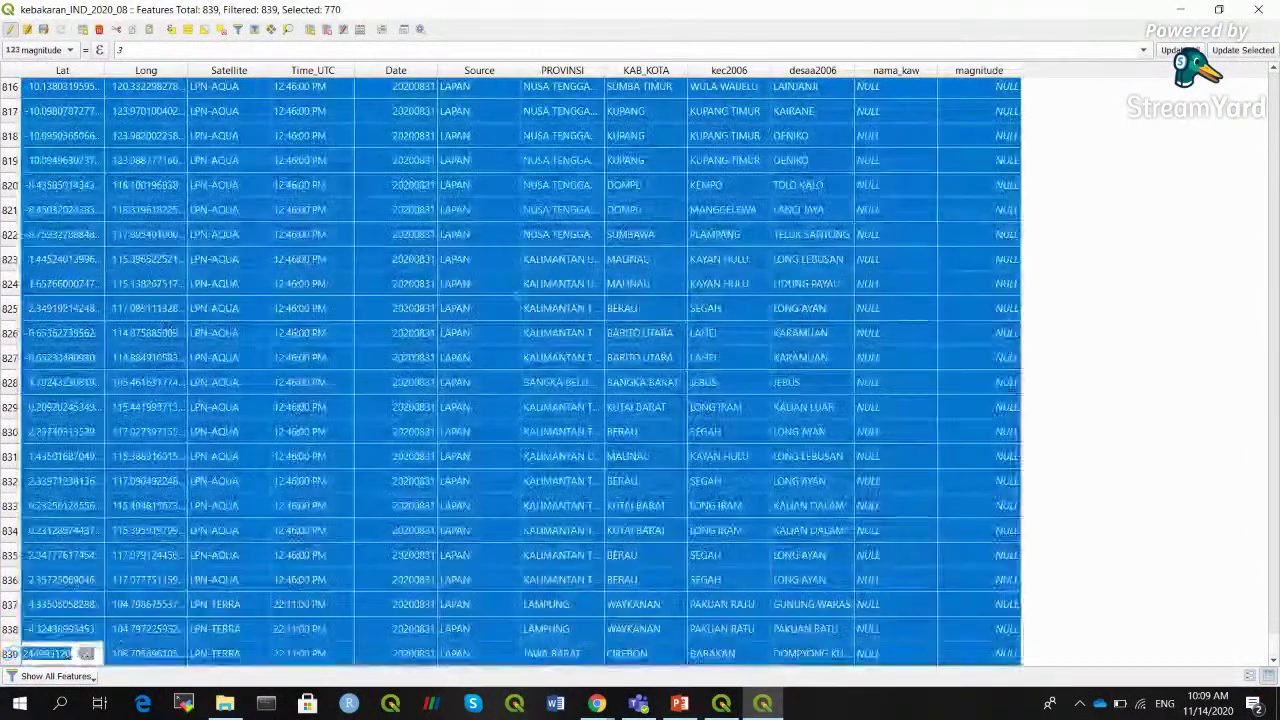
pyautogui.click(116, 50)
pyautogui.write('5')
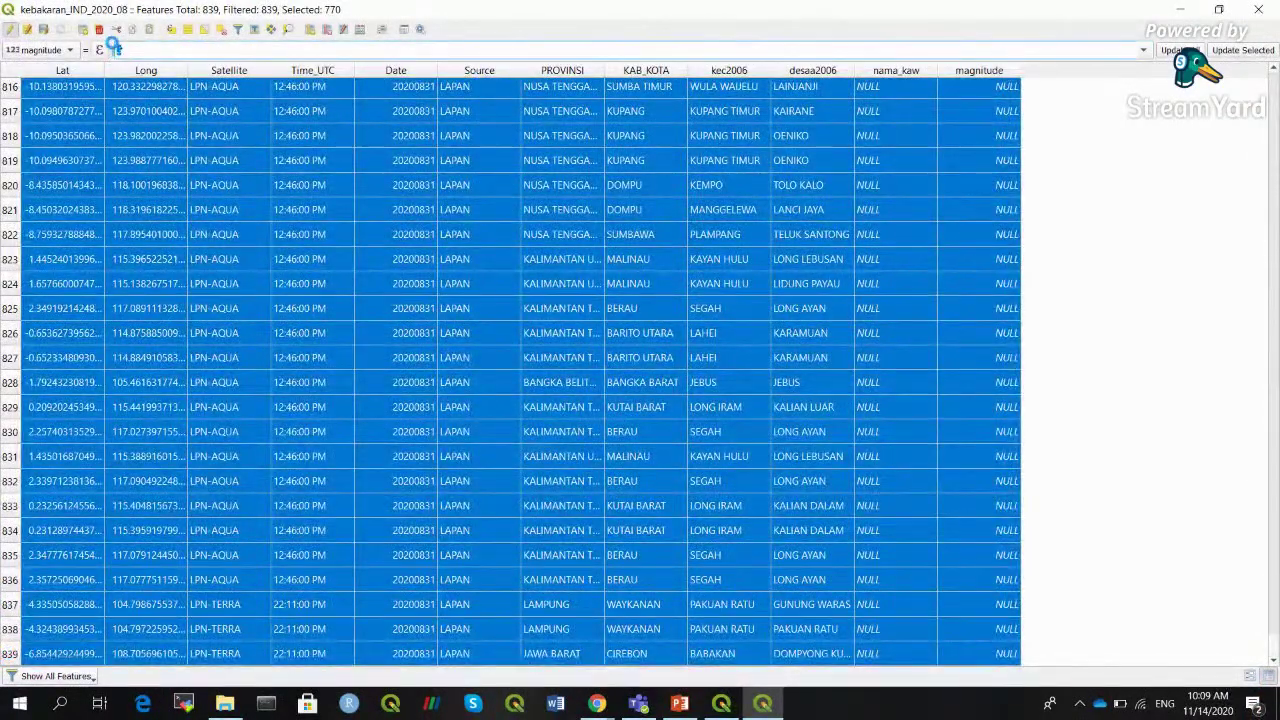
pyautogui.click(1240, 50)
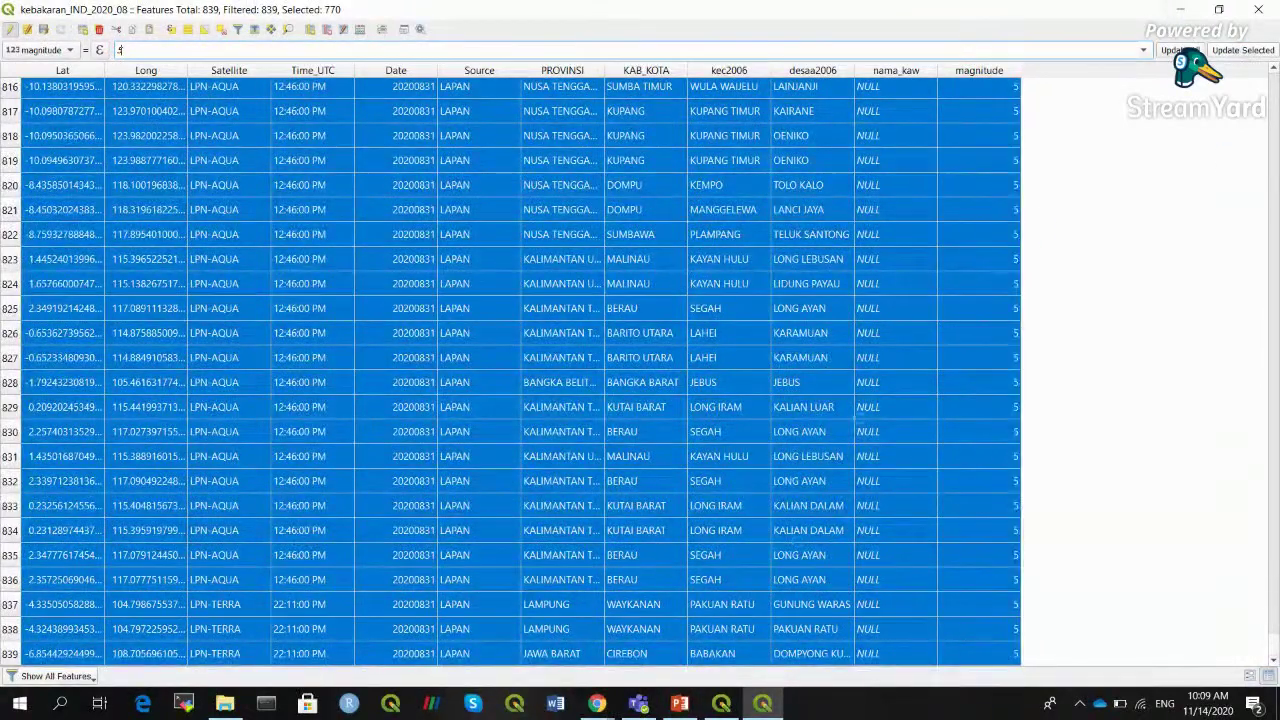
# Stop editing kebakaran_IND_2020_08, save the changes to the layer, and close its attribute table
pyautogui.click(10, 29)
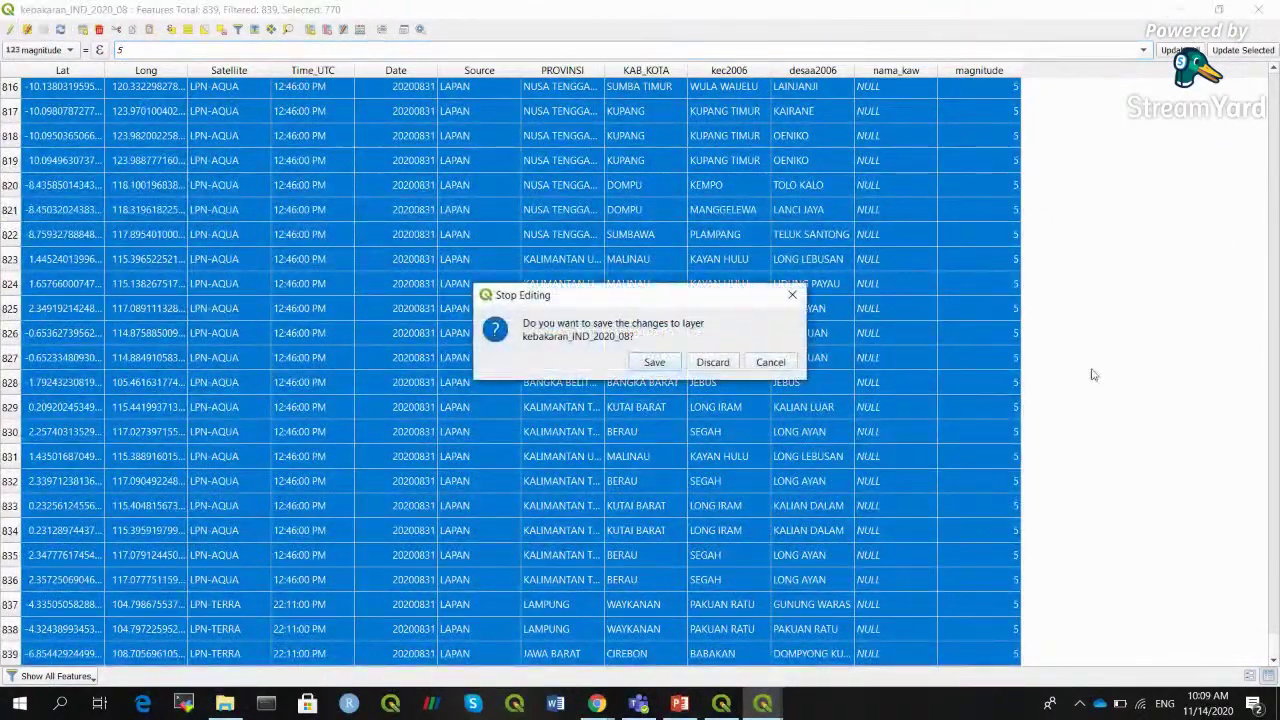
pyautogui.click(645, 363)
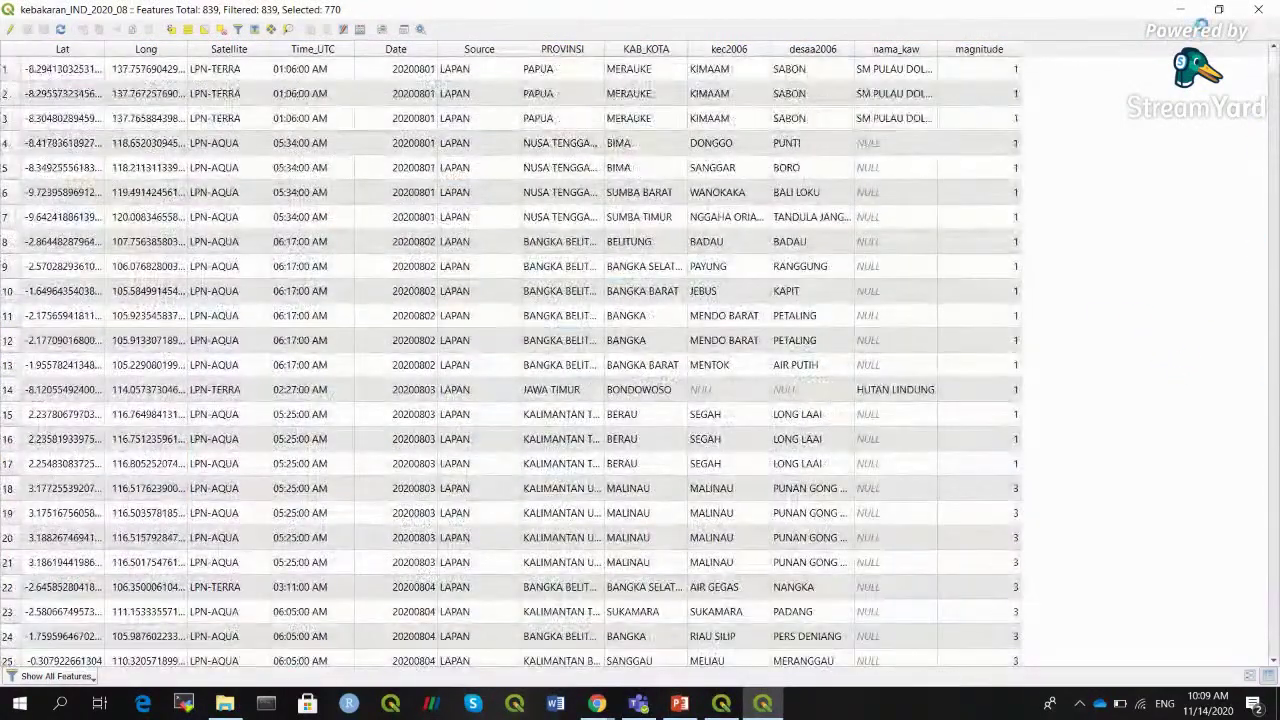
pyautogui.click(1258, 9)
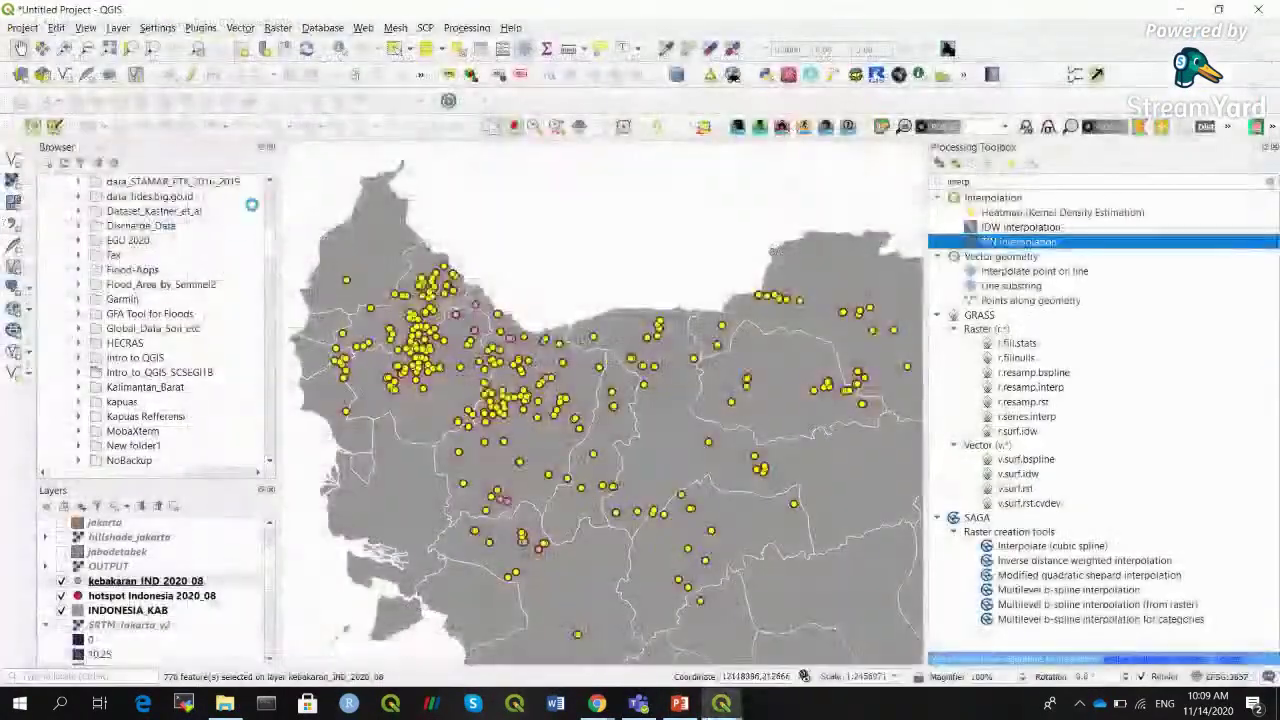
# Try to run a linear TIN interpolation on kebakaran_IND_2020_08 with magnitude as the interpolation attribute, and close the tool
pyautogui.doubleClick(1040, 242)
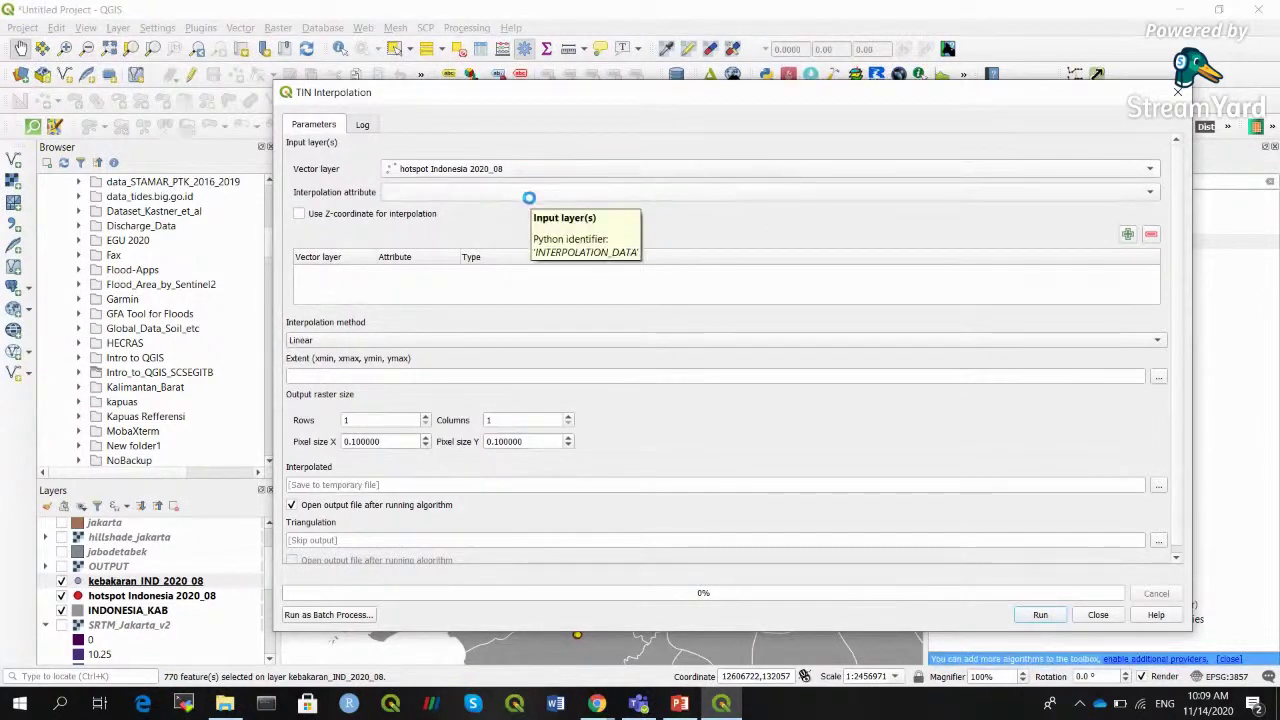
pyautogui.click(507, 169)
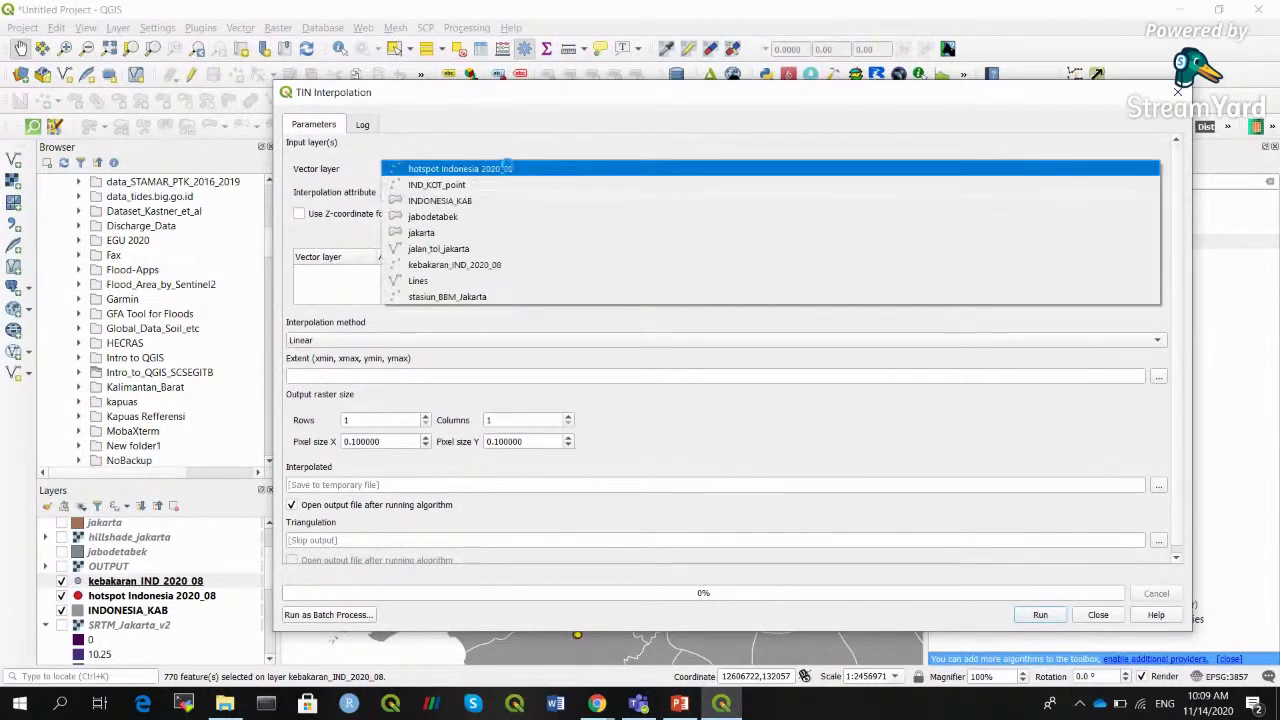
pyautogui.click(497, 265)
pyautogui.click(497, 192)
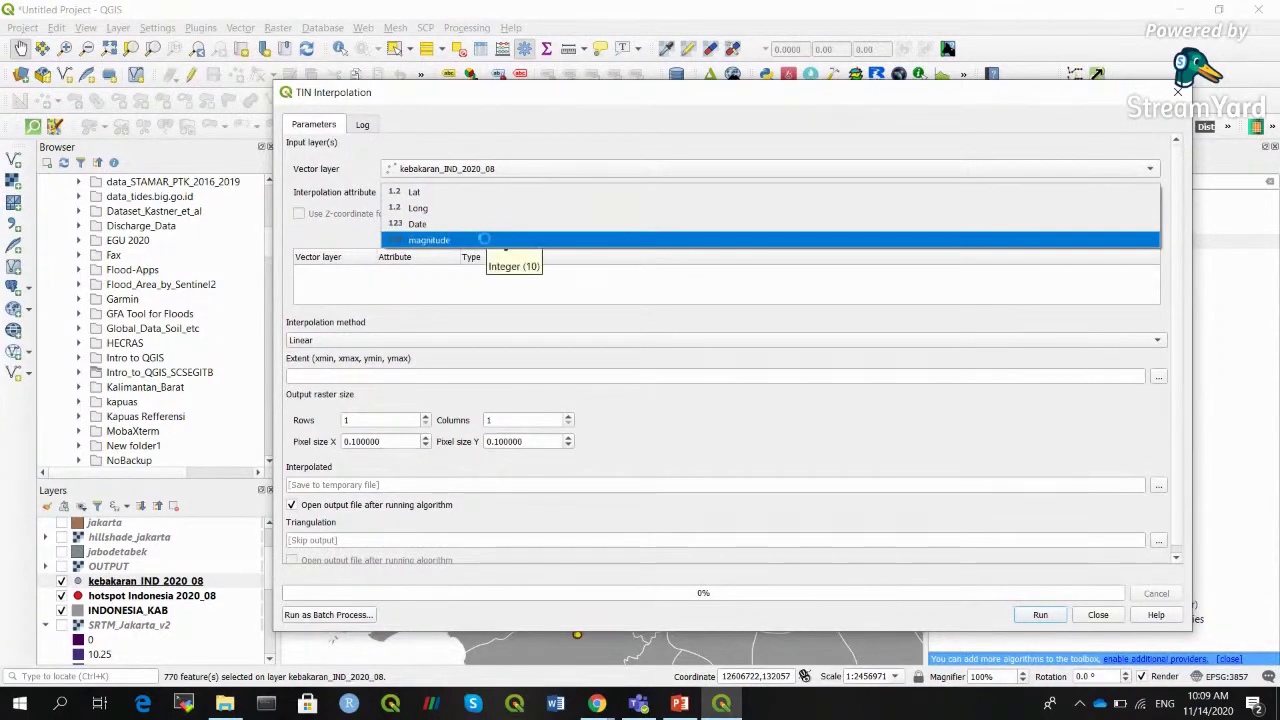
pyautogui.click(484, 240)
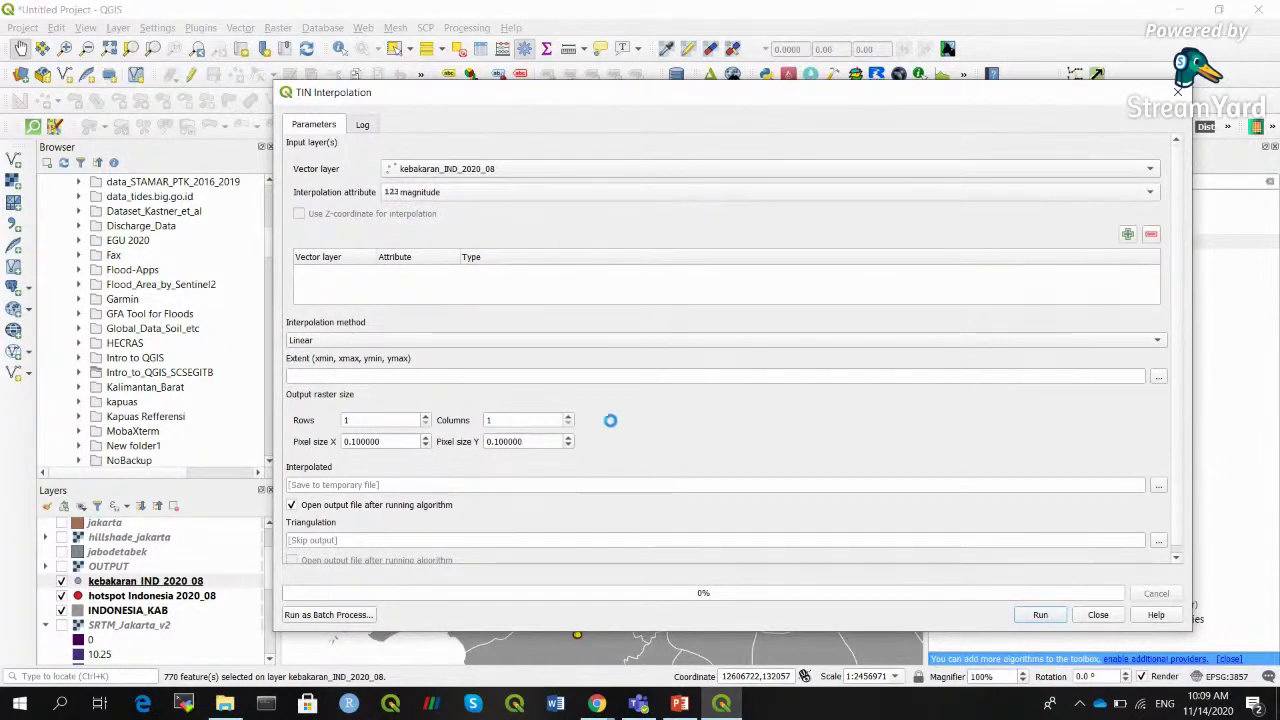
pyautogui.click(1041, 614)
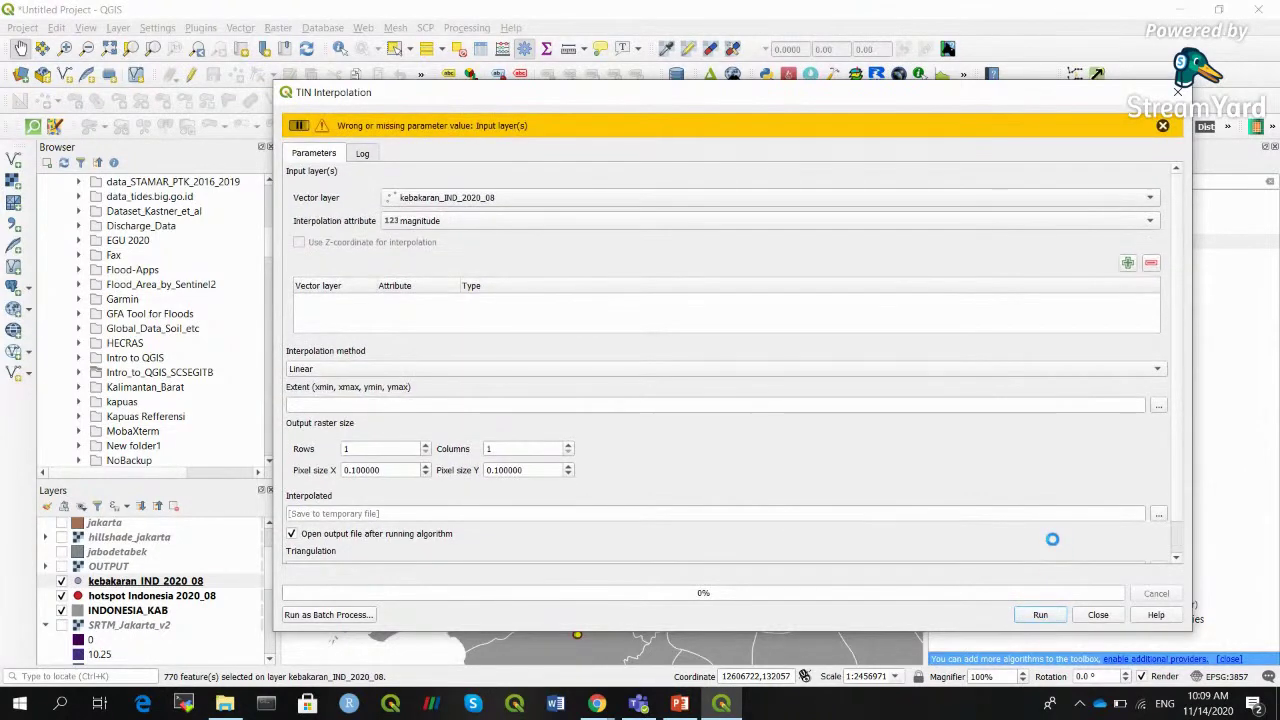
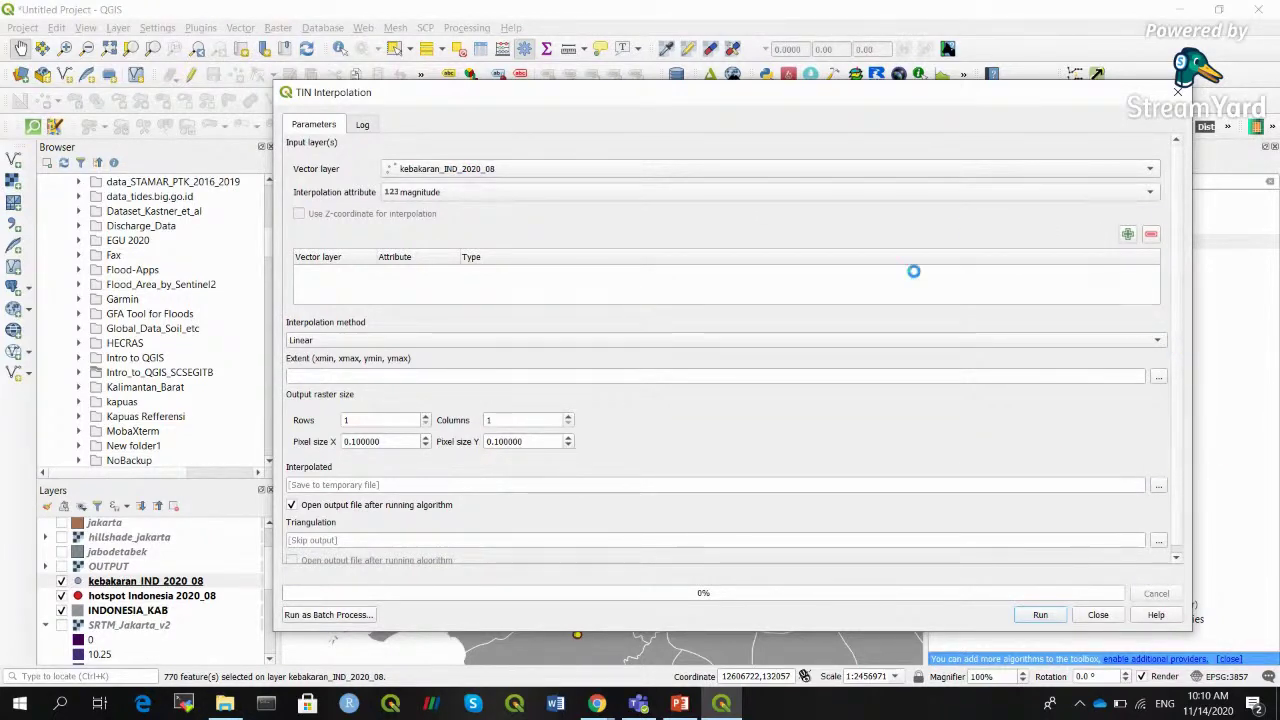
pyautogui.click(626, 186)
pyautogui.click(626, 186)
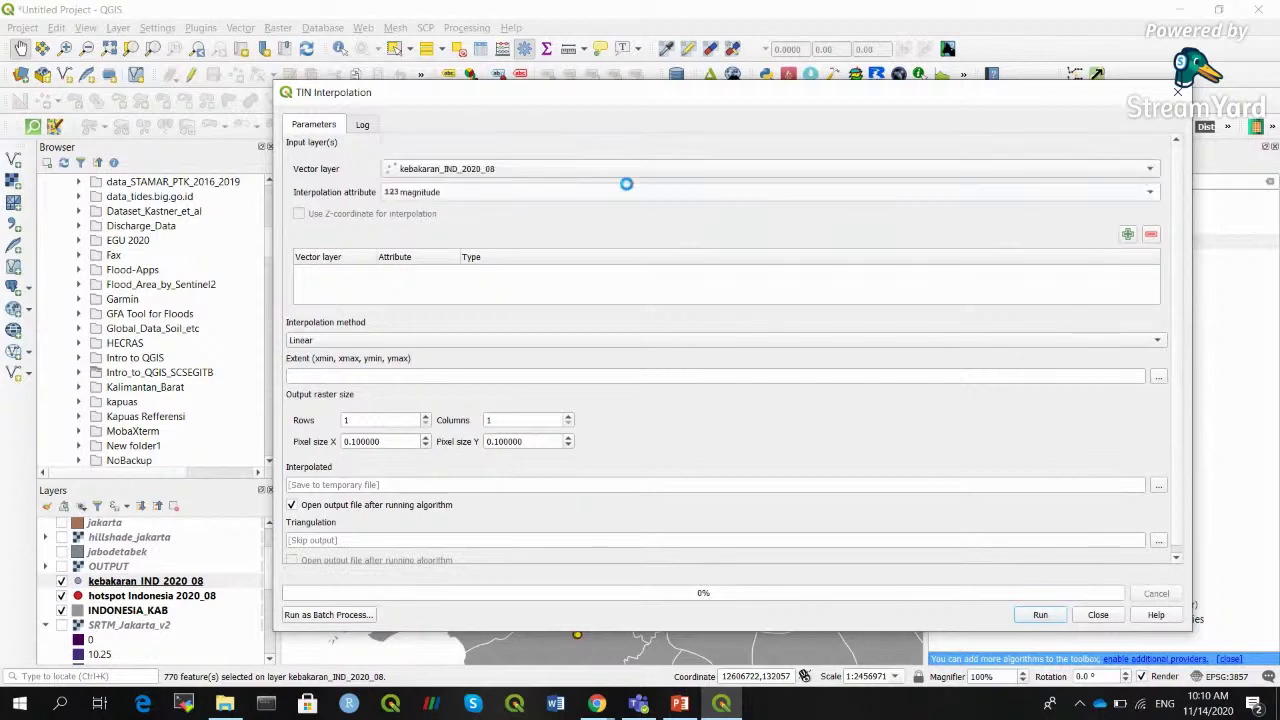
pyautogui.click(557, 191)
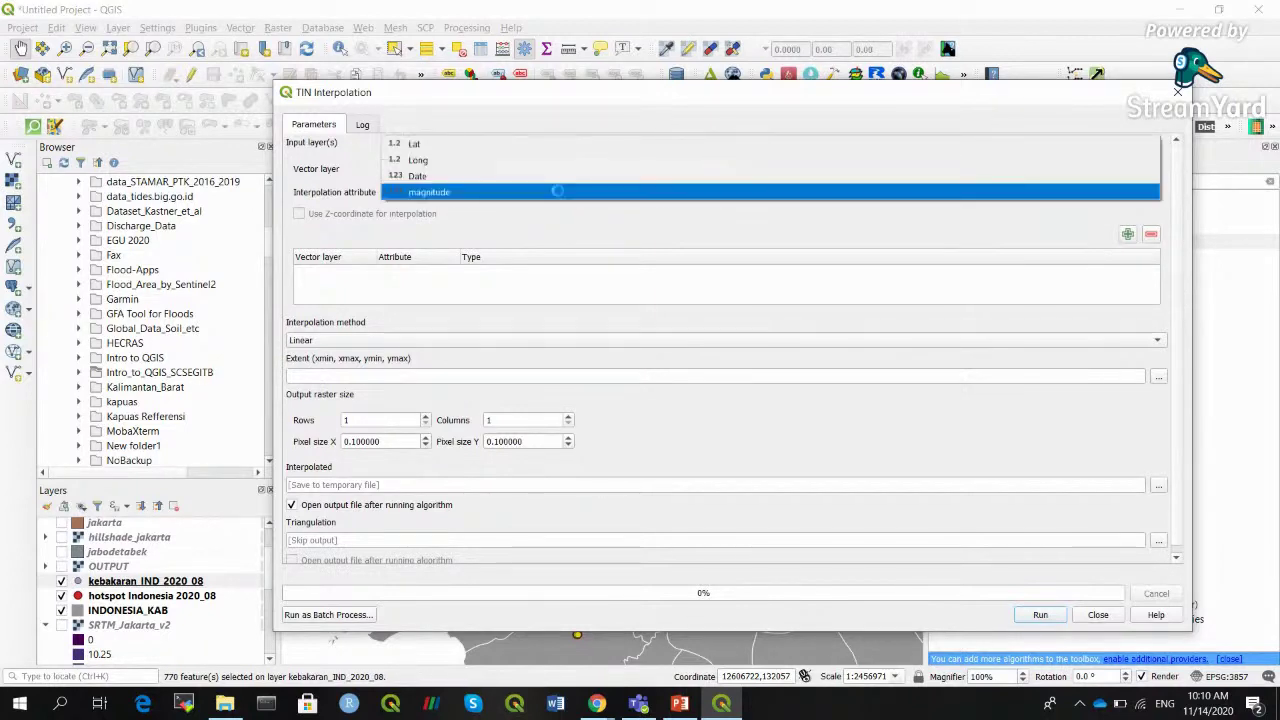
pyautogui.click(320, 164)
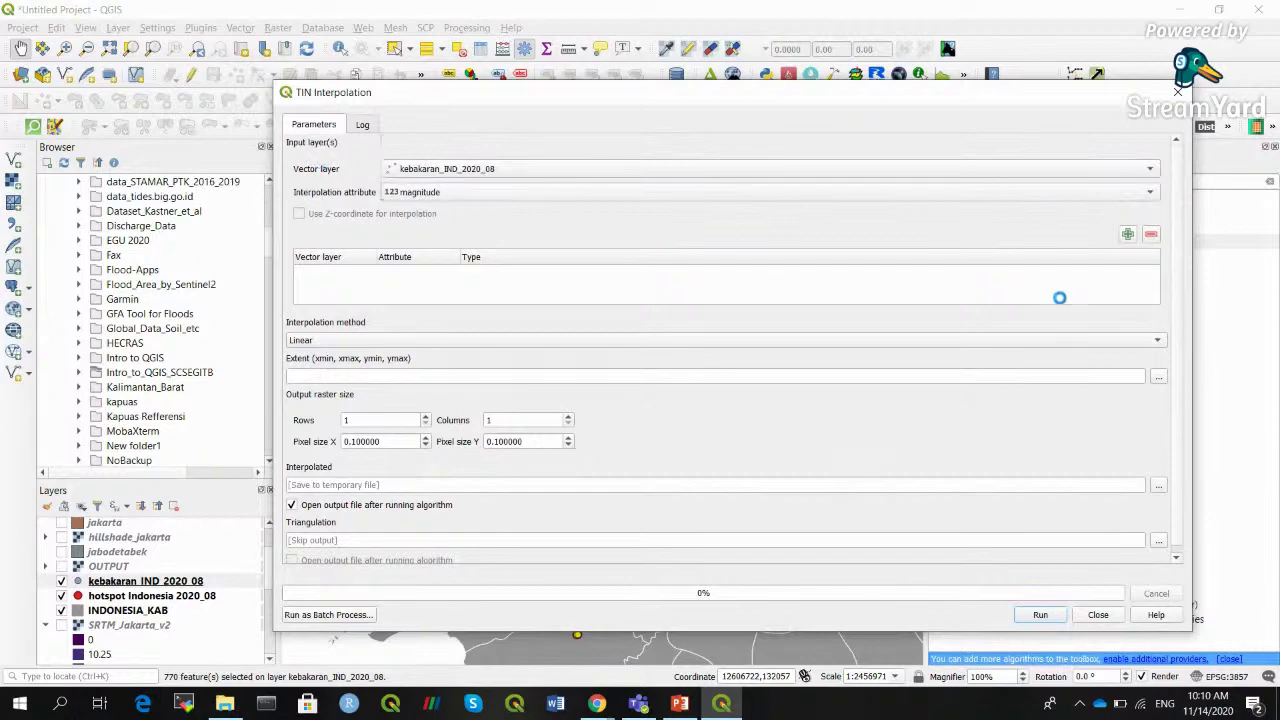
pyautogui.click(1098, 614)
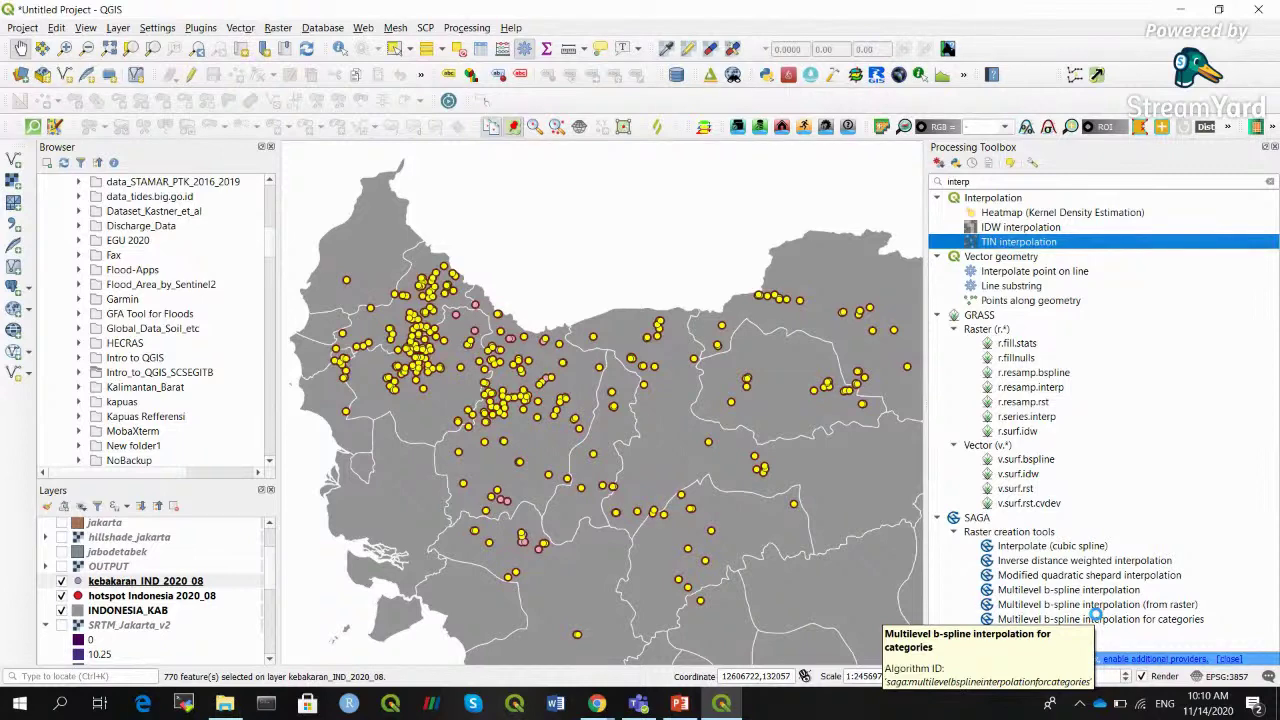
# Style the kebakaran_IND_2020_08 layer as a heatmap with the Magma color ramp
pyautogui.rightClick(145, 581)
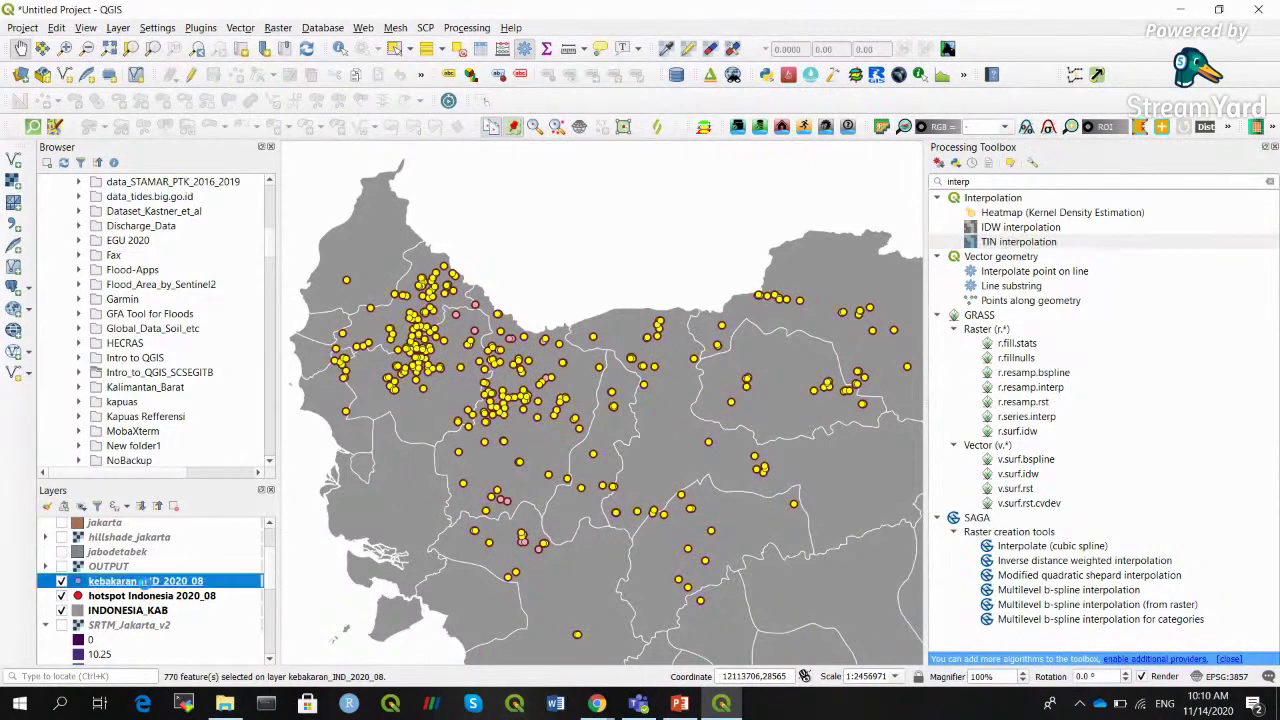
pyautogui.click(160, 577)
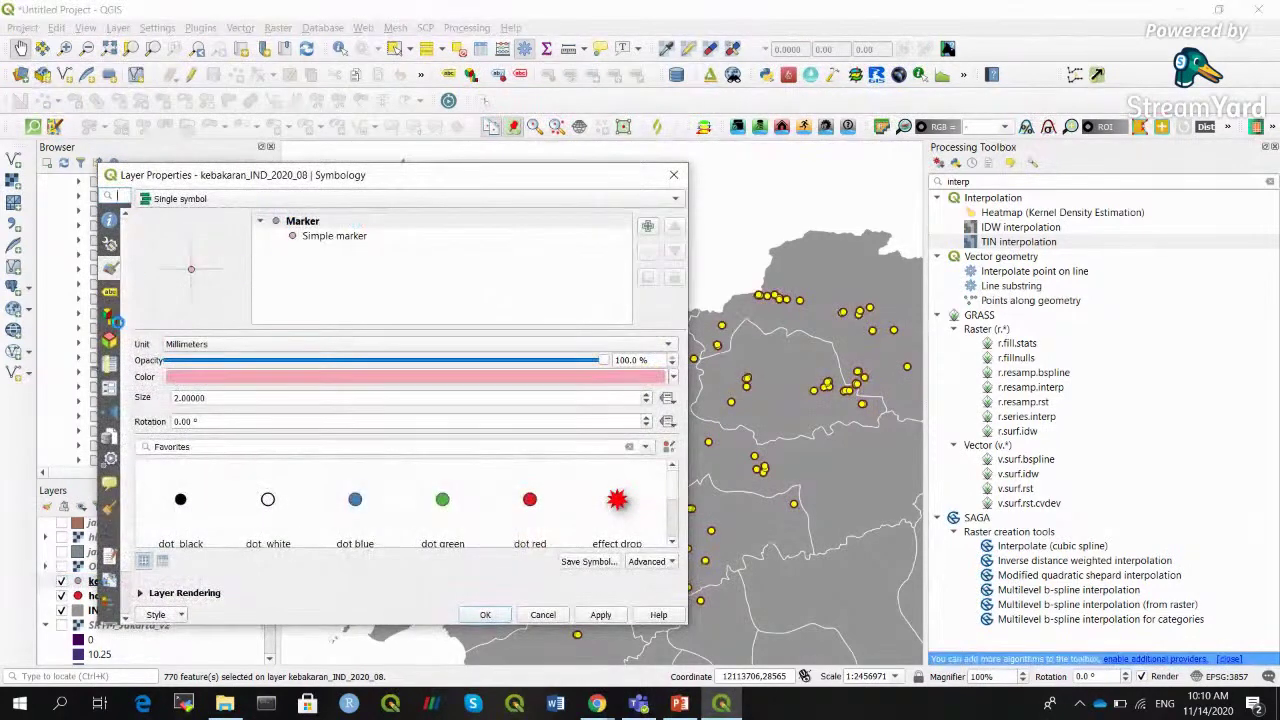
pyautogui.click(321, 204)
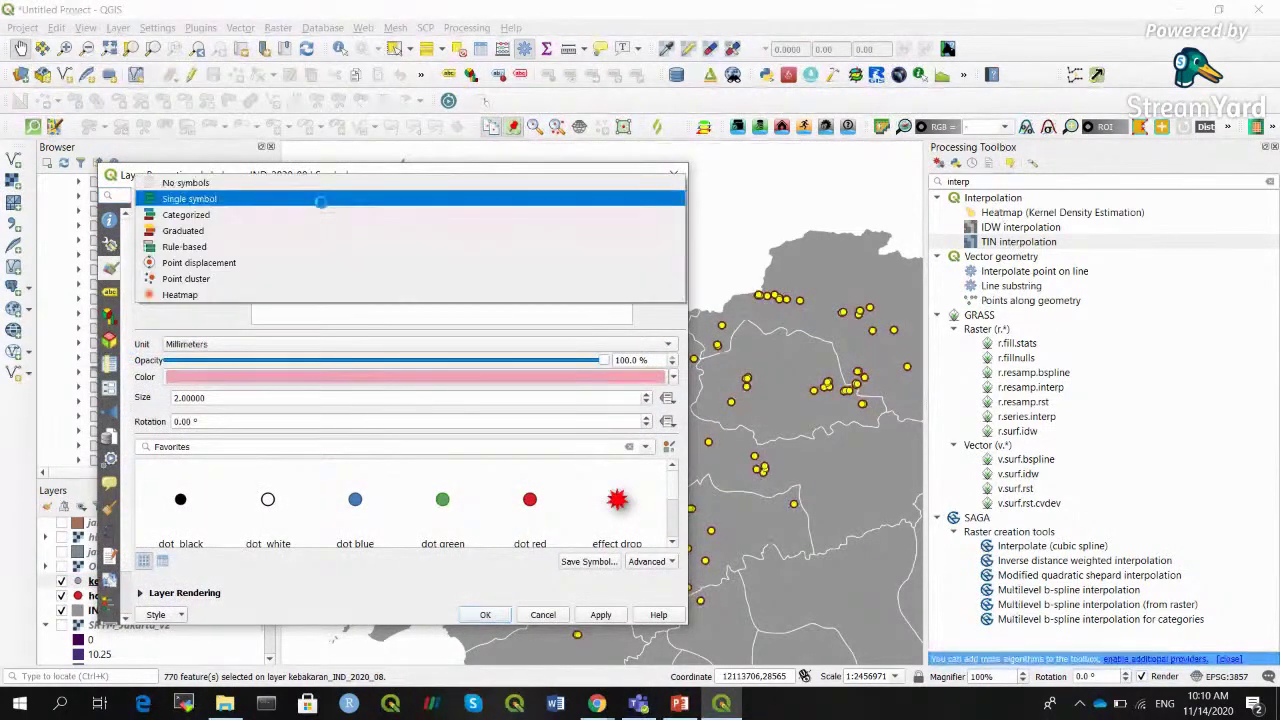
pyautogui.click(295, 291)
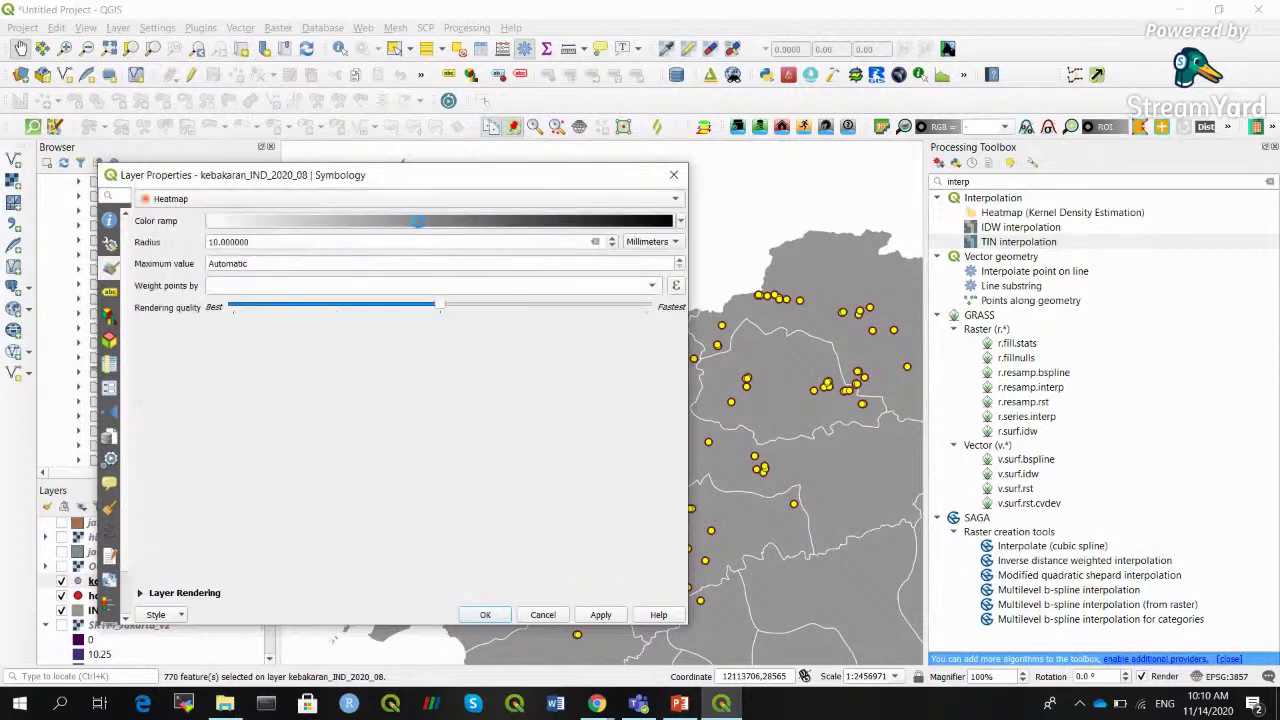
pyautogui.click(427, 227)
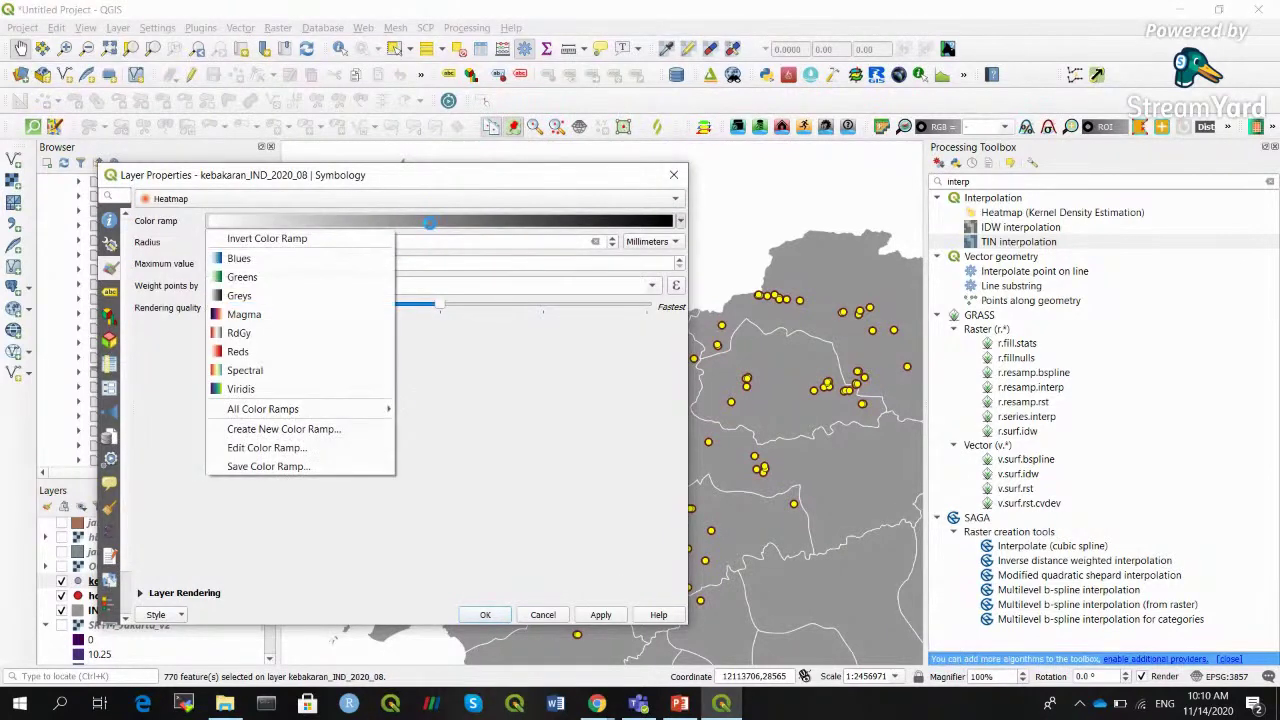
pyautogui.click(300, 314)
pyautogui.click(603, 615)
pyautogui.click(484, 614)
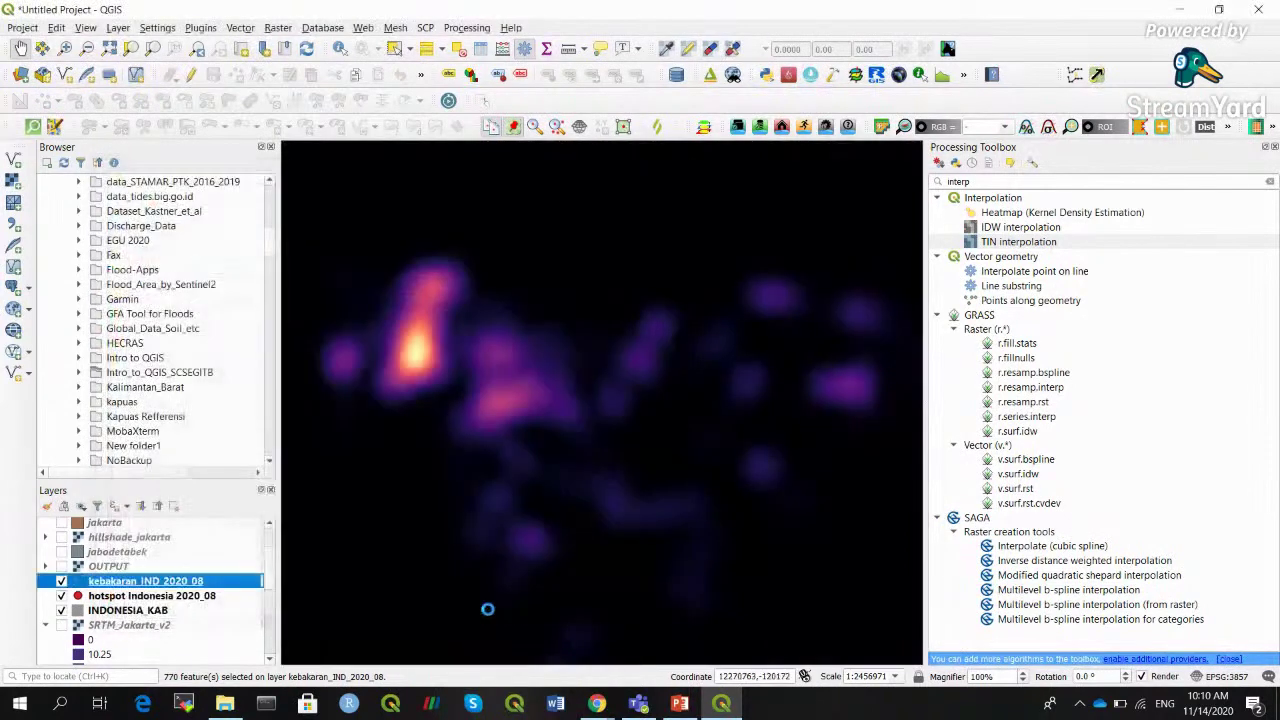
# Set the kebakaran_IND_2020_08 heatmap's layer opacity to 51.9 %
pyautogui.rightClick(92, 581)
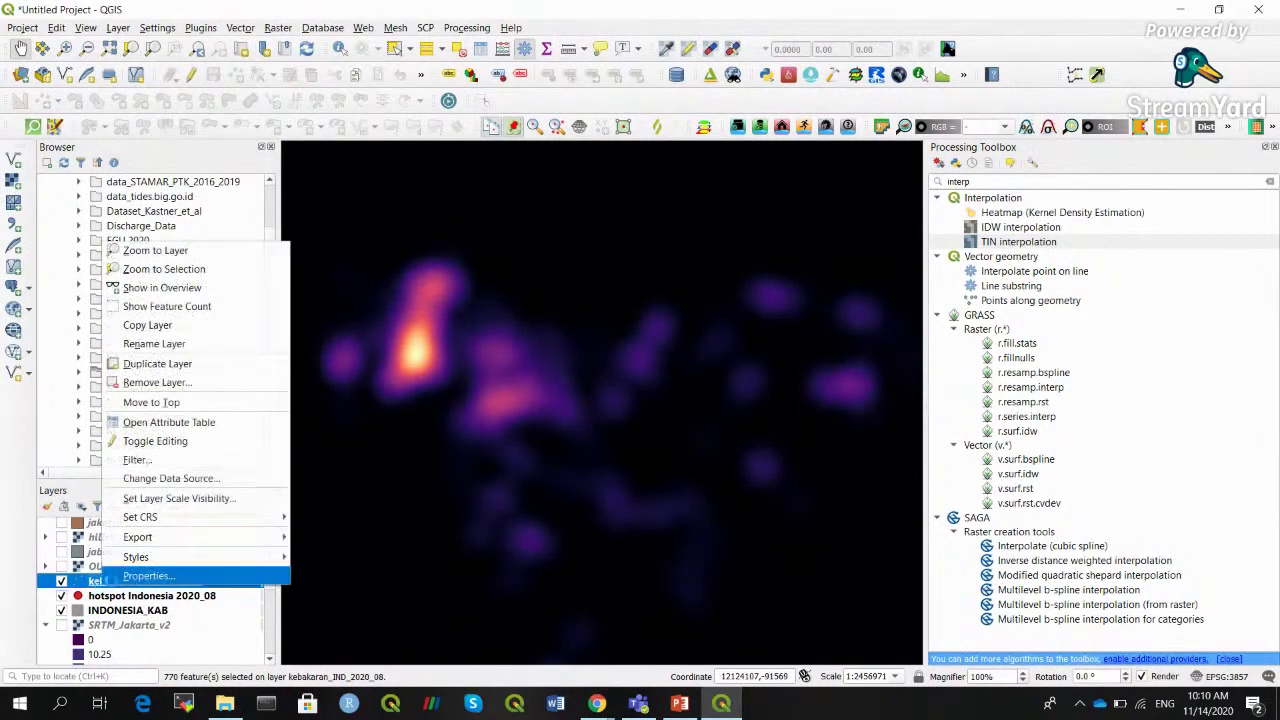
pyautogui.click(148, 576)
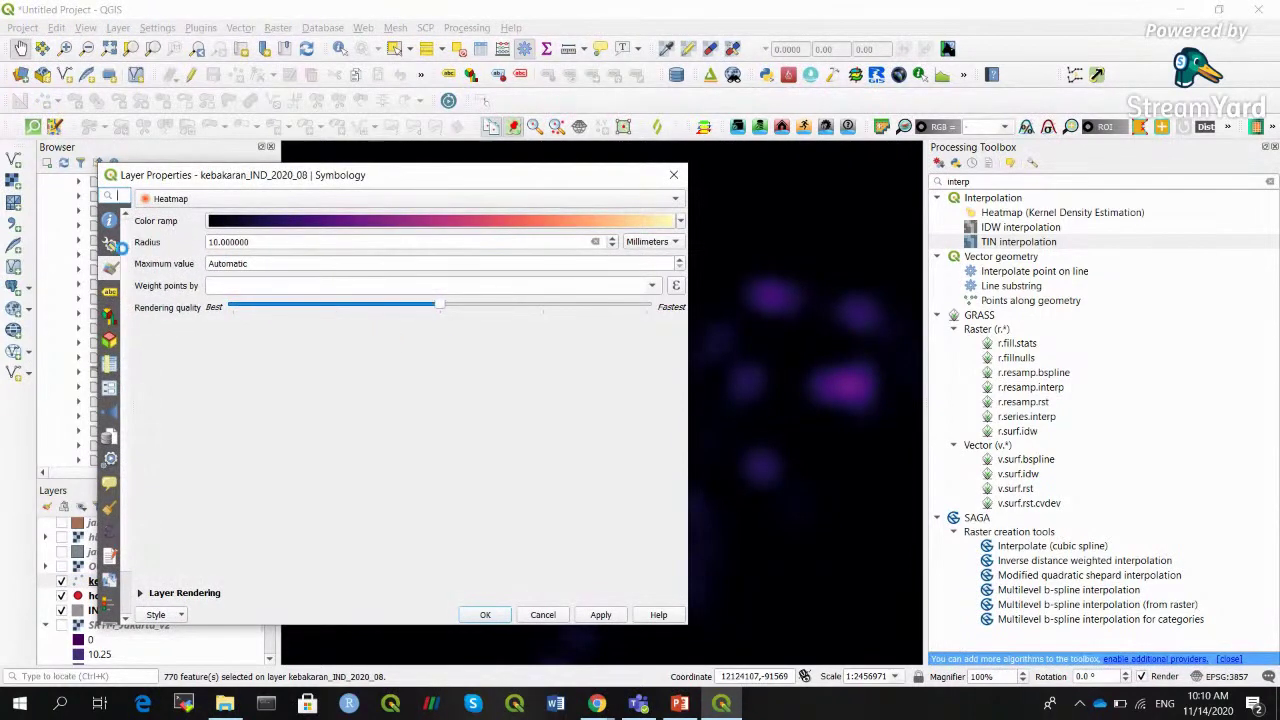
pyautogui.click(143, 594)
pyautogui.moveTo(603, 507); pyautogui.dragTo(472, 509)
pyautogui.click(600, 615)
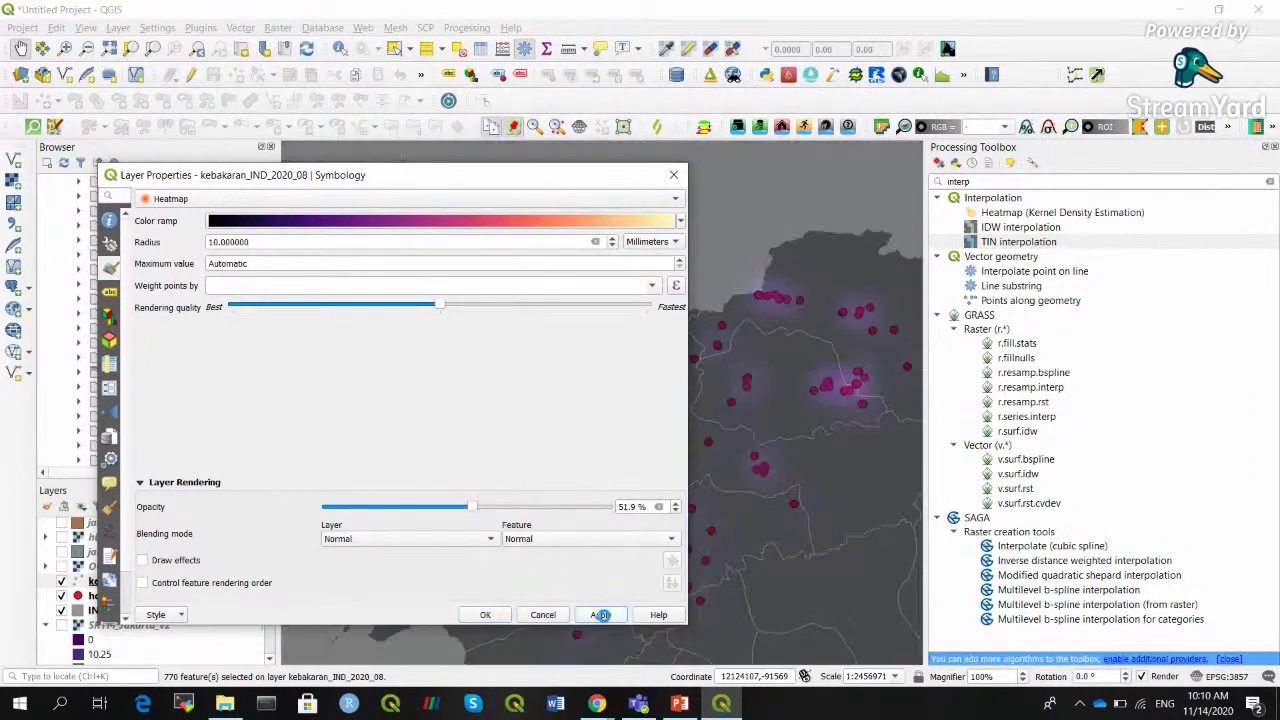
pyautogui.click(485, 615)
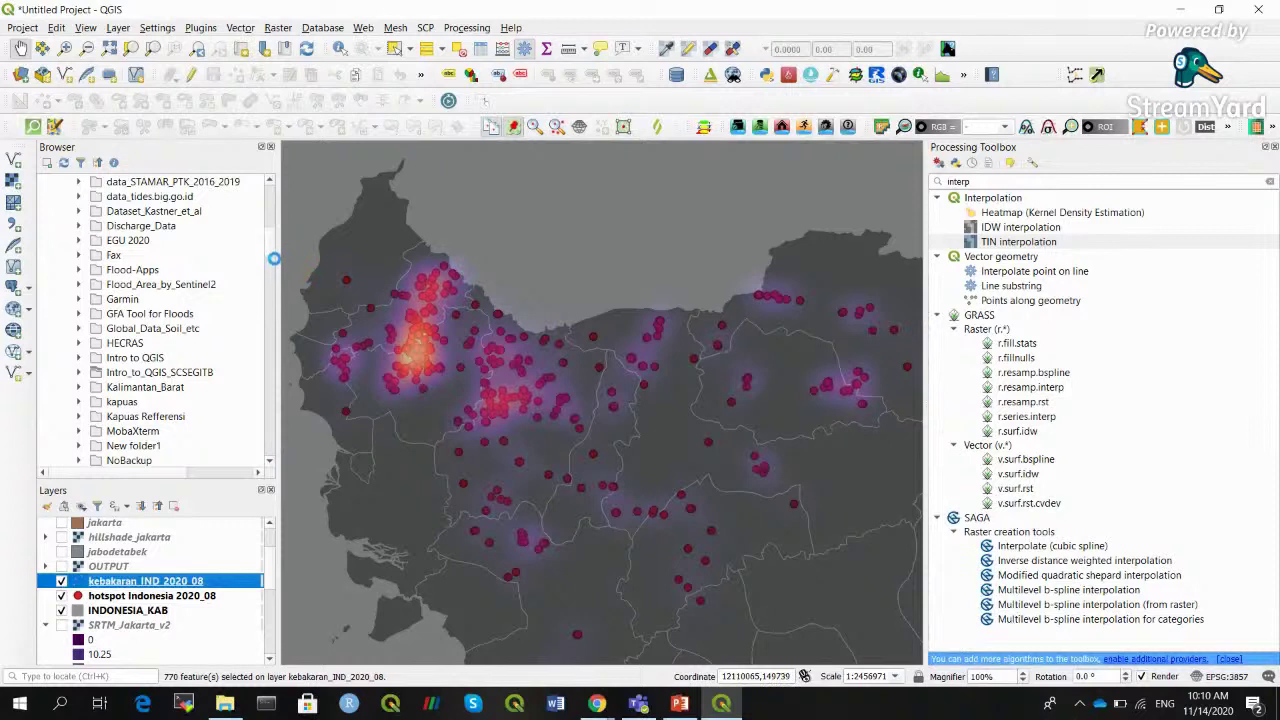
# Select the regency polygon in the INDONESIA_KAB layer that holds the brightest hotspot concentration of the heatmap
pyautogui.moveTo(277, 258); pyautogui.dragTo(239, 250)
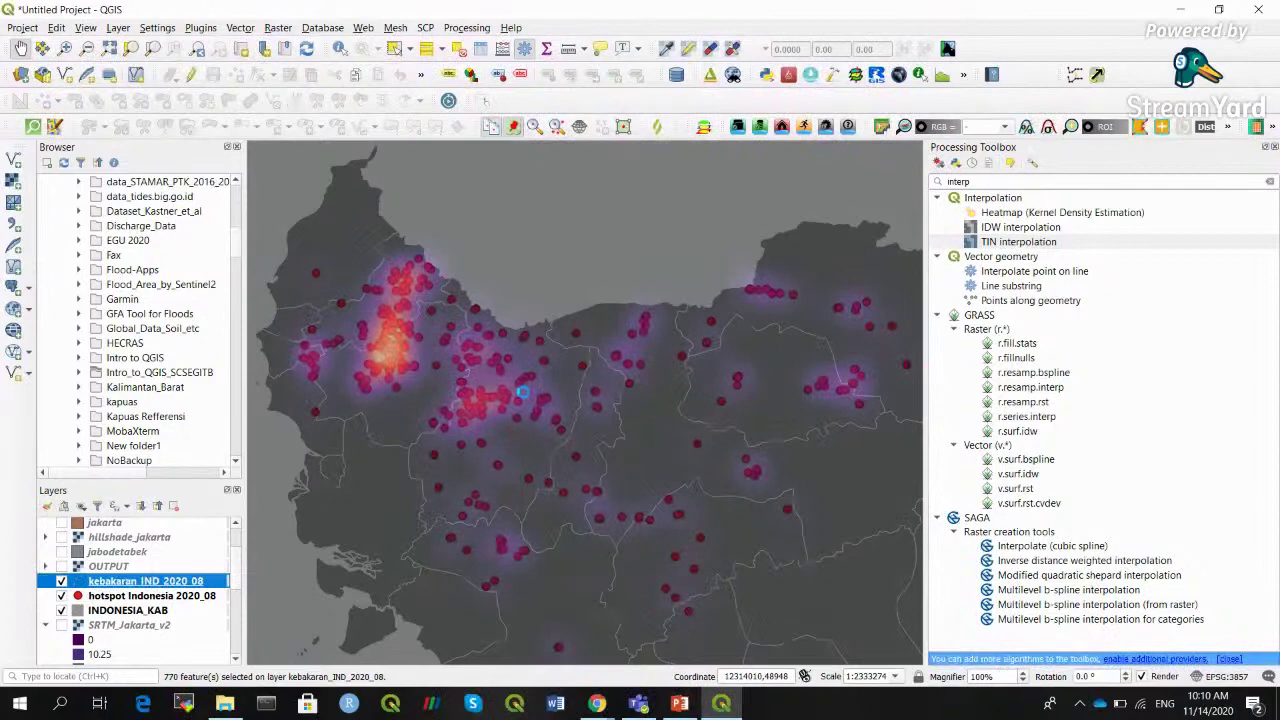
pyautogui.click(64, 48)
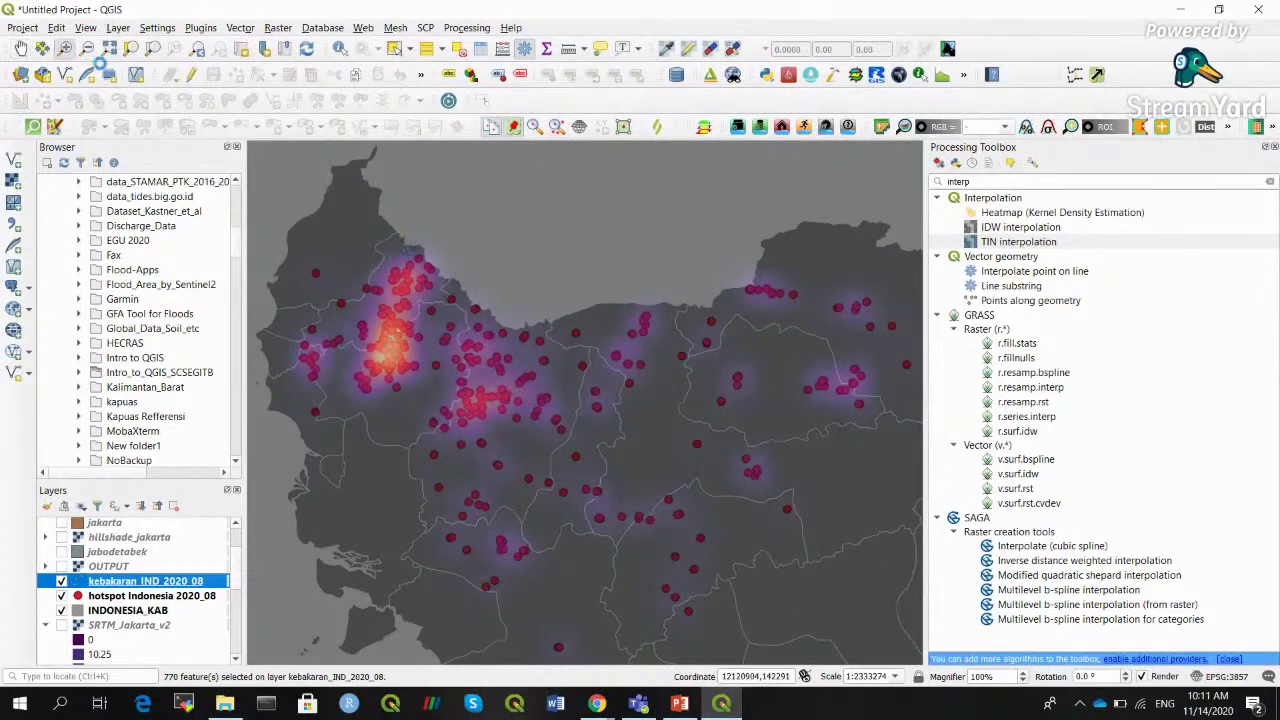
pyautogui.moveTo(299, 253); pyautogui.dragTo(760, 570)
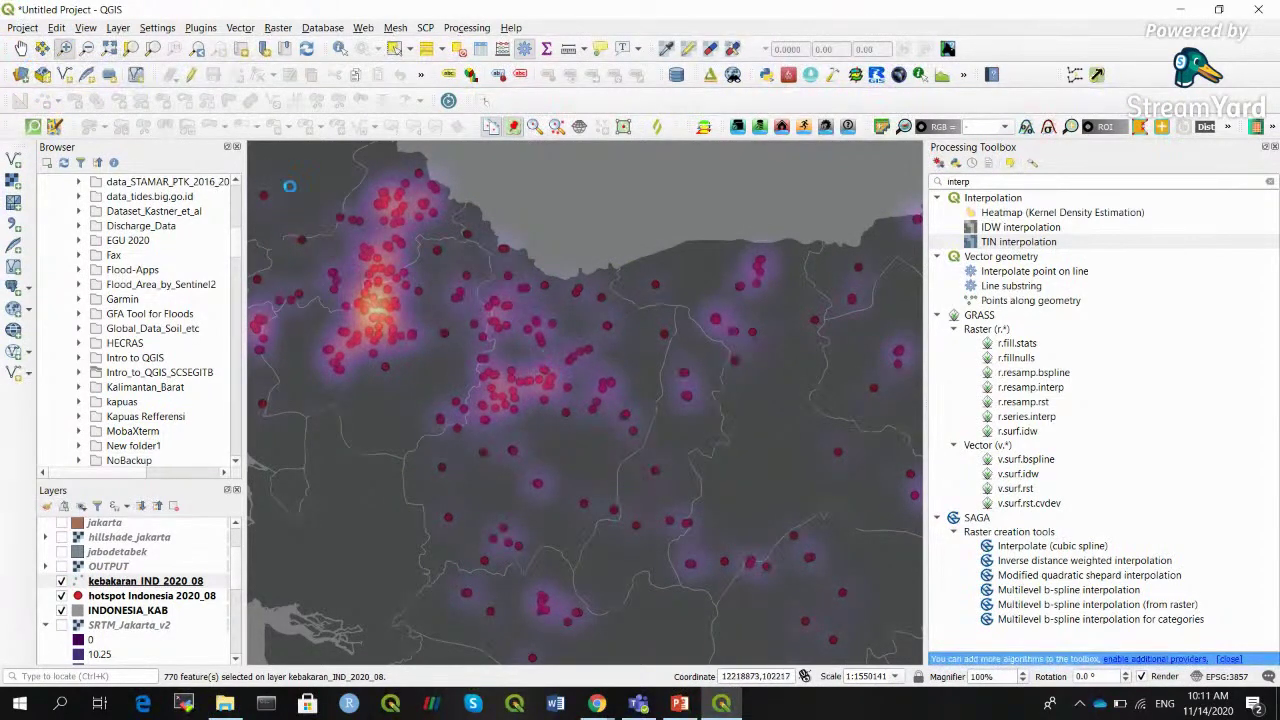
pyautogui.click(393, 49)
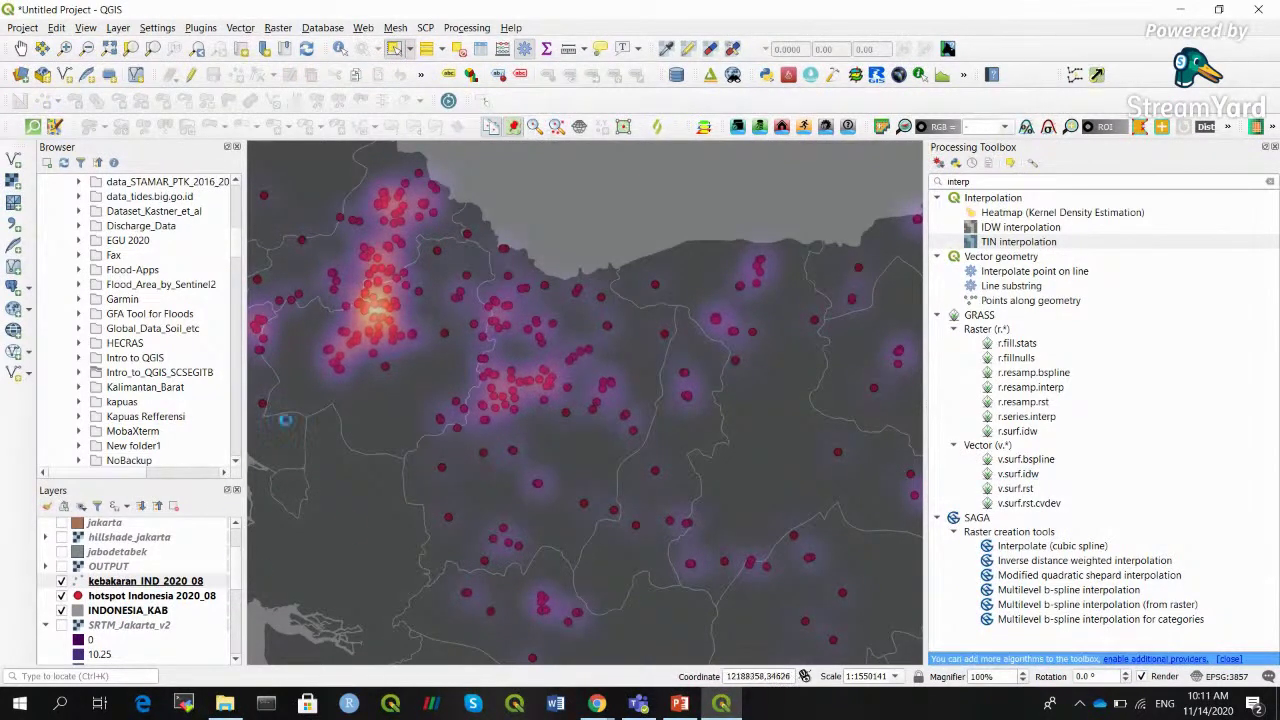
pyautogui.click(147, 613)
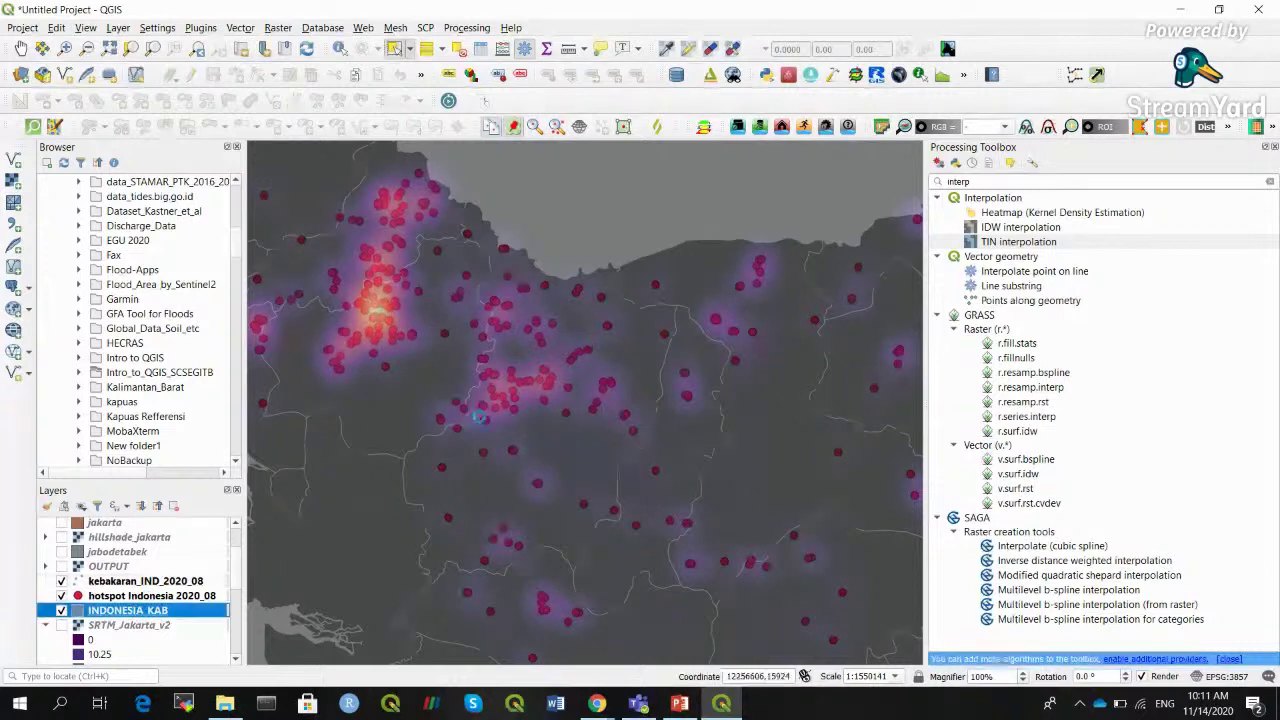
pyautogui.click(425, 371)
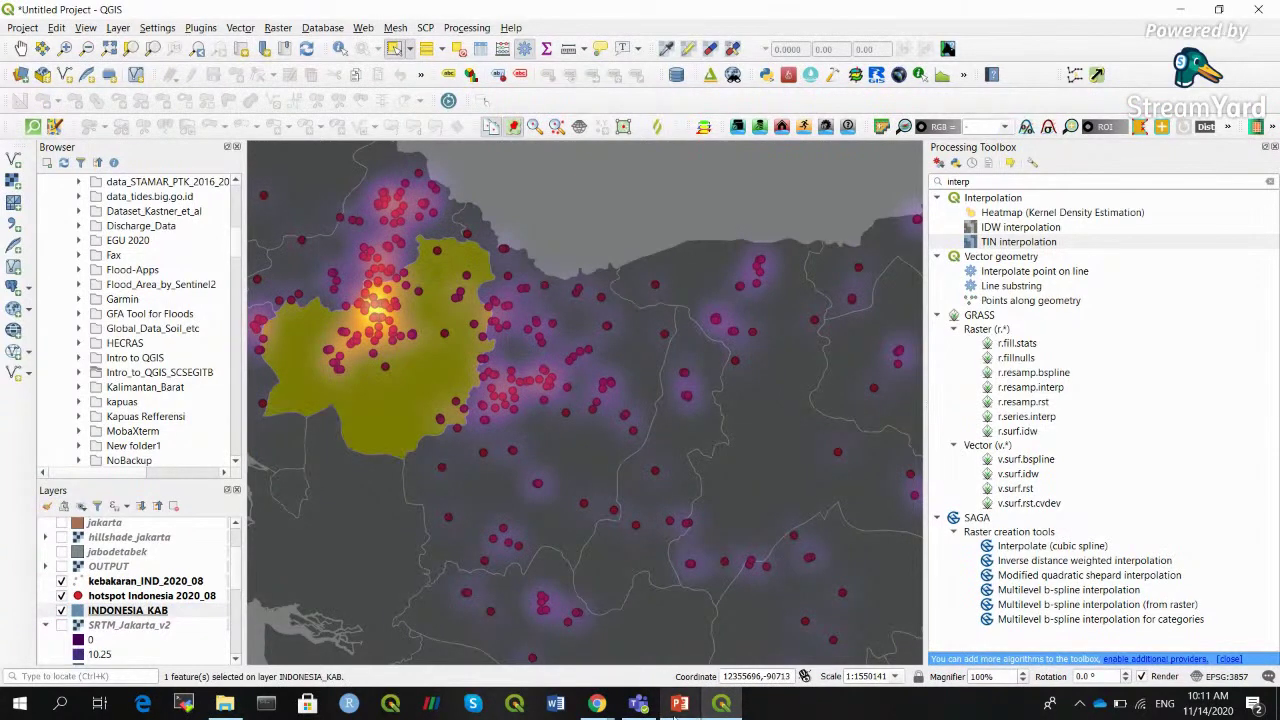
# Switch to Chrome, close the index.html pages, and return to QGIS
pyautogui.moveTo(597, 703)
pyautogui.click(455, 617)
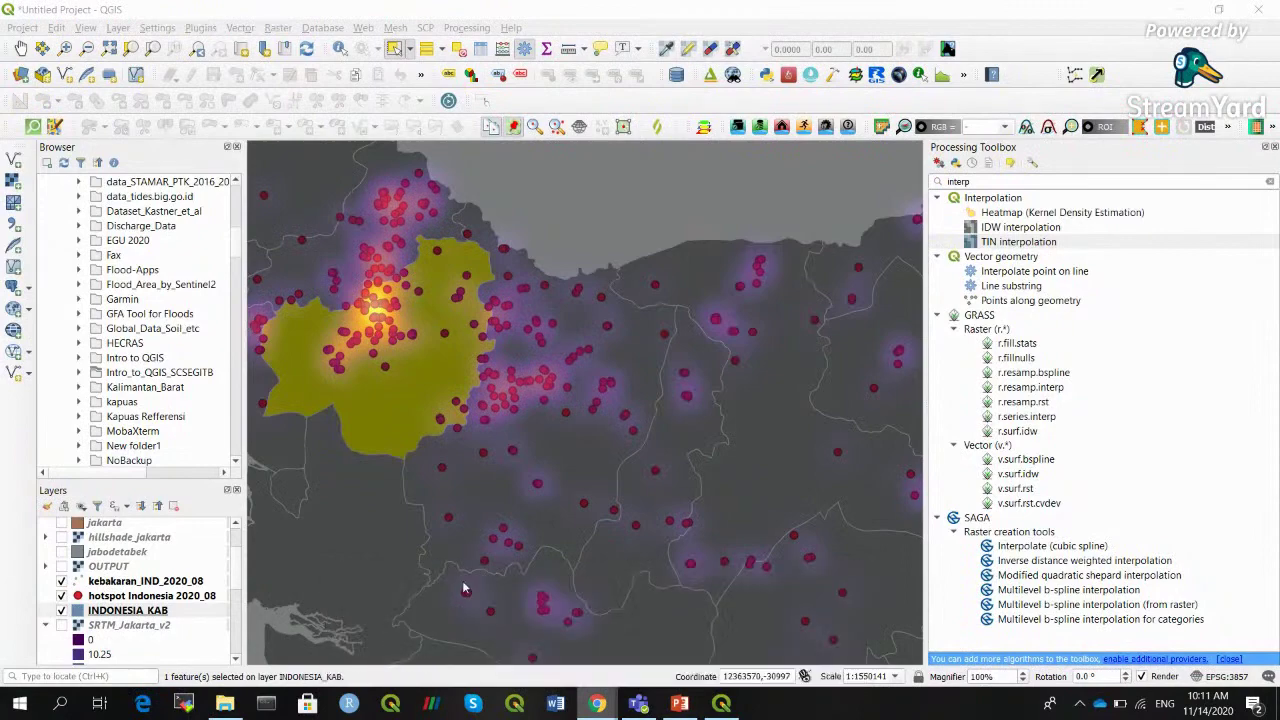
pyautogui.click(838, 14)
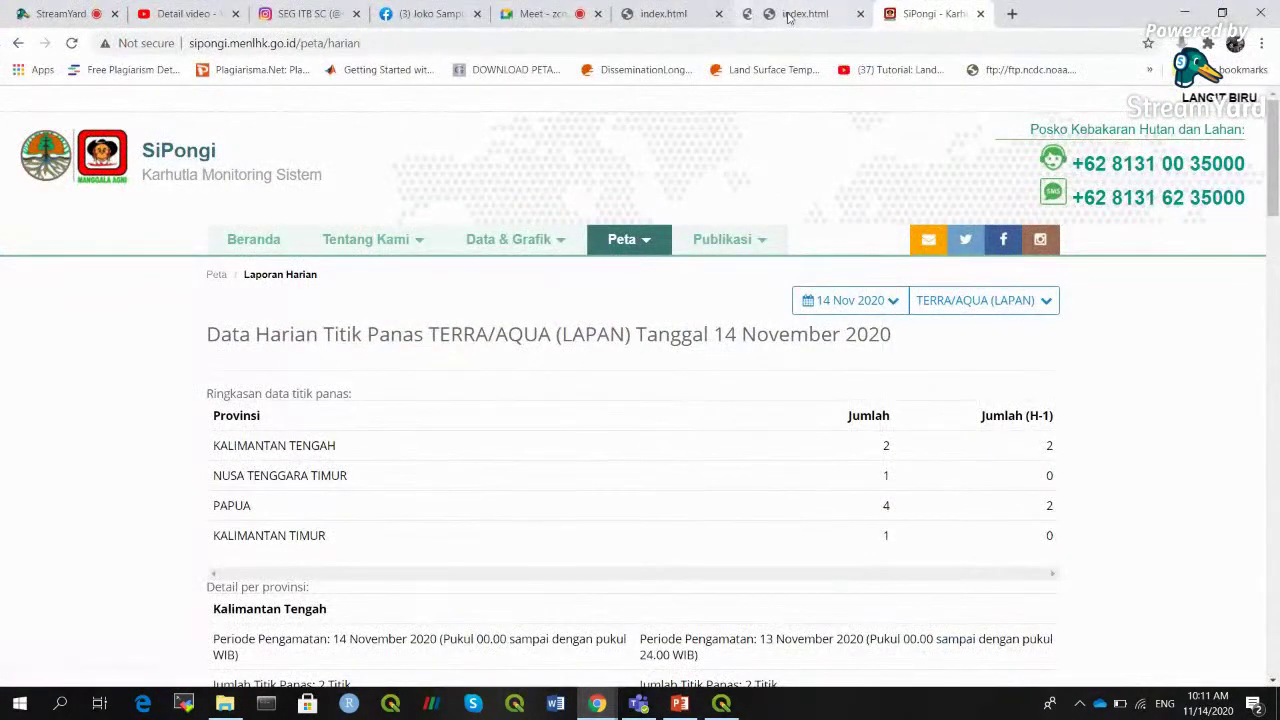
pyautogui.click(718, 14)
pyautogui.click(718, 14)
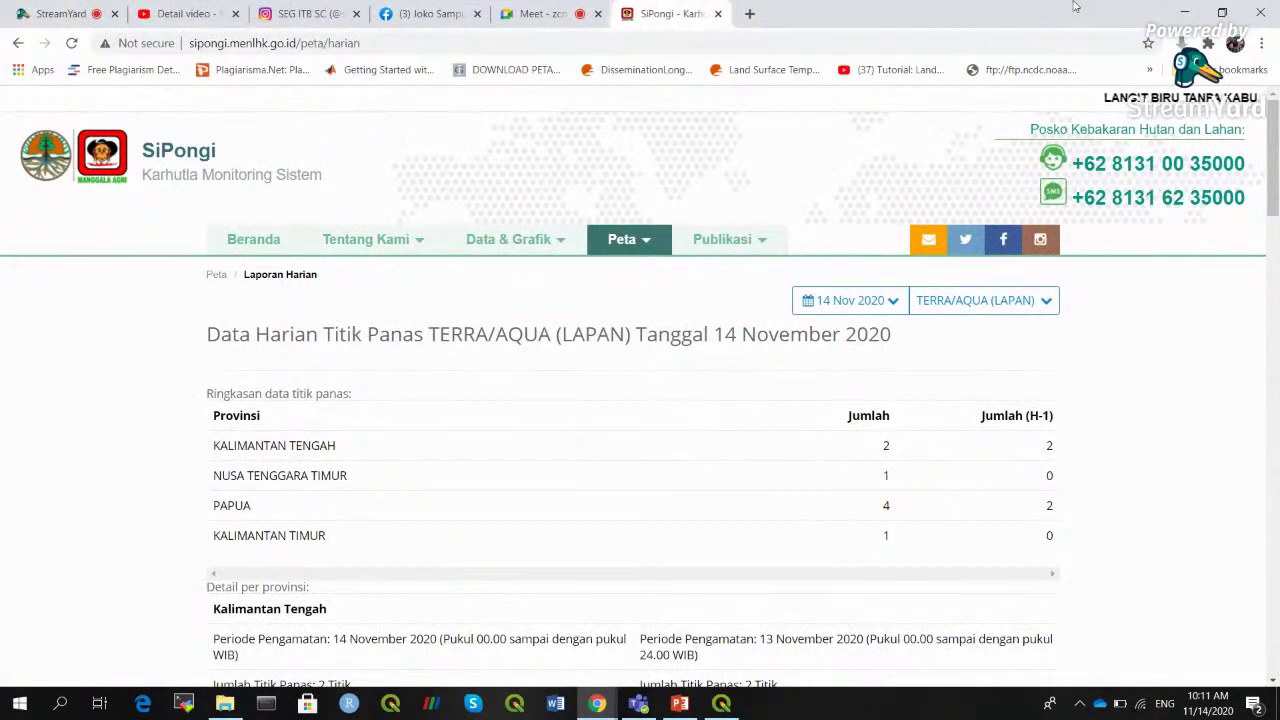
pyautogui.click(1184, 13)
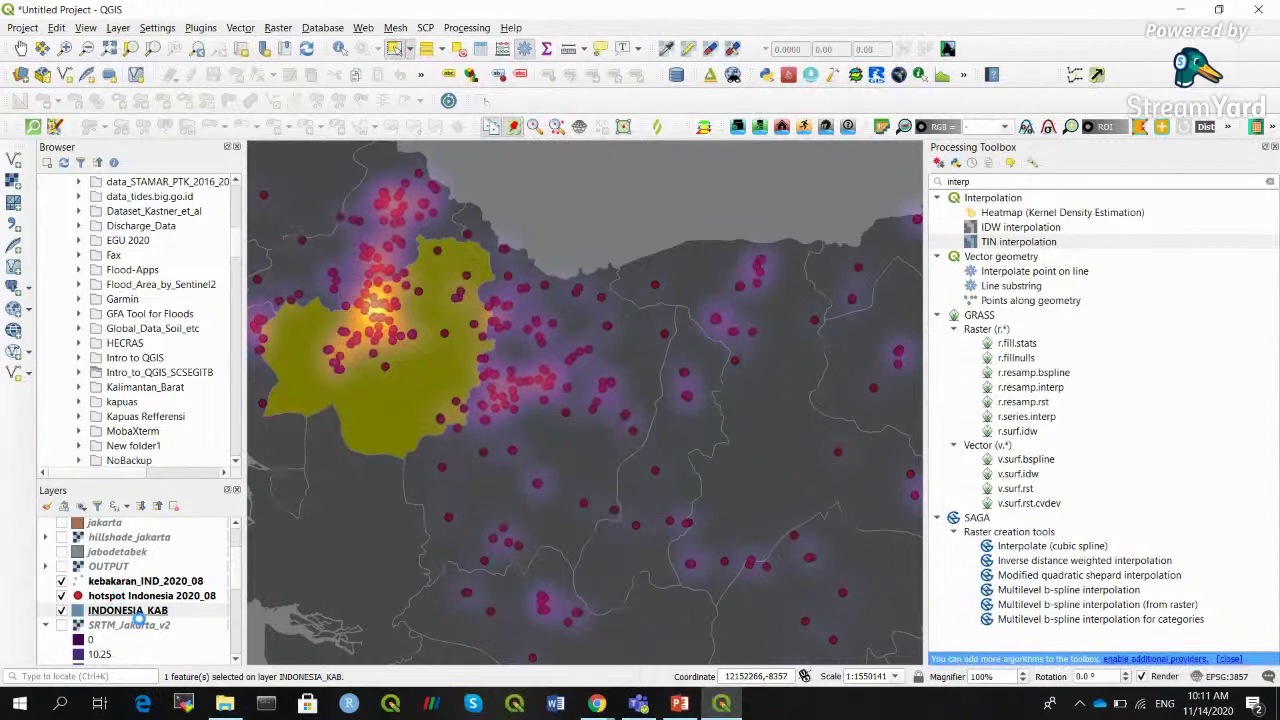
# Copy the selected INDONESIA_KAB polygon and paste it as a new ESRI Shapefile layer named kabA in the Intro_to_QGIS_SCSEGITB folder
pyautogui.click(56, 27)
pyautogui.click(85, 104)
pyautogui.click(56, 27)
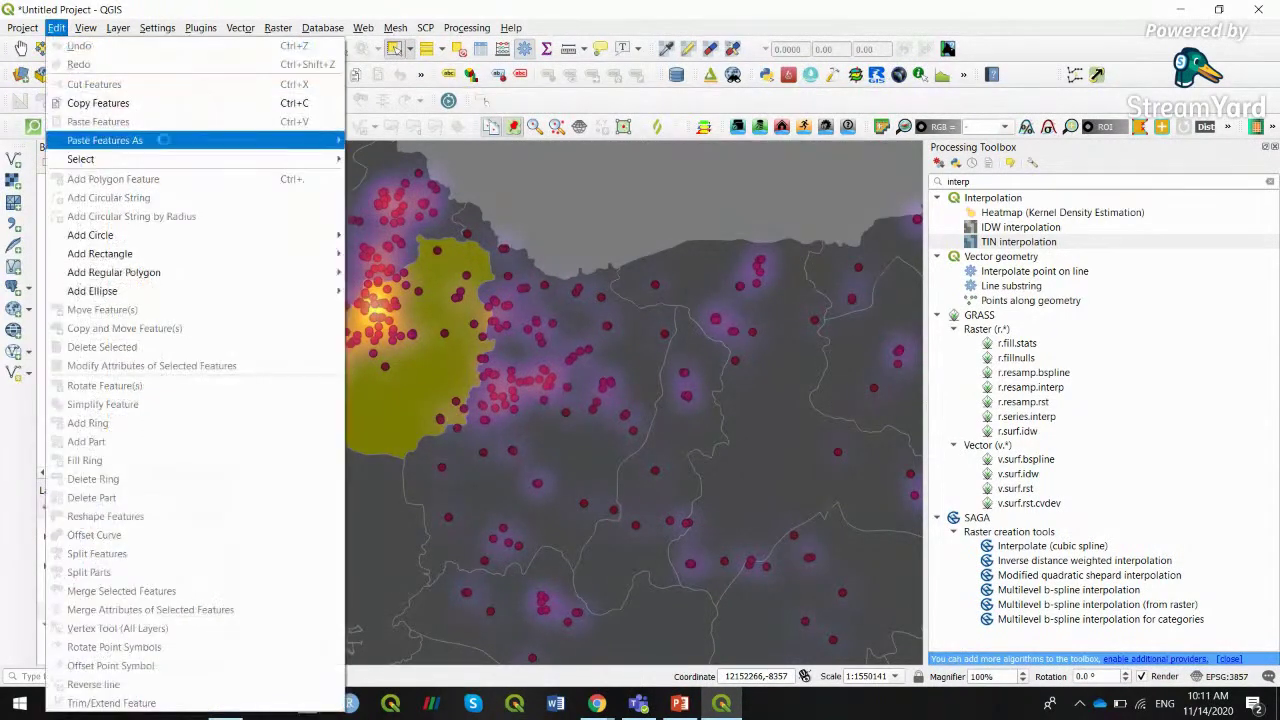
pyautogui.moveTo(299, 147)
pyautogui.click(410, 140)
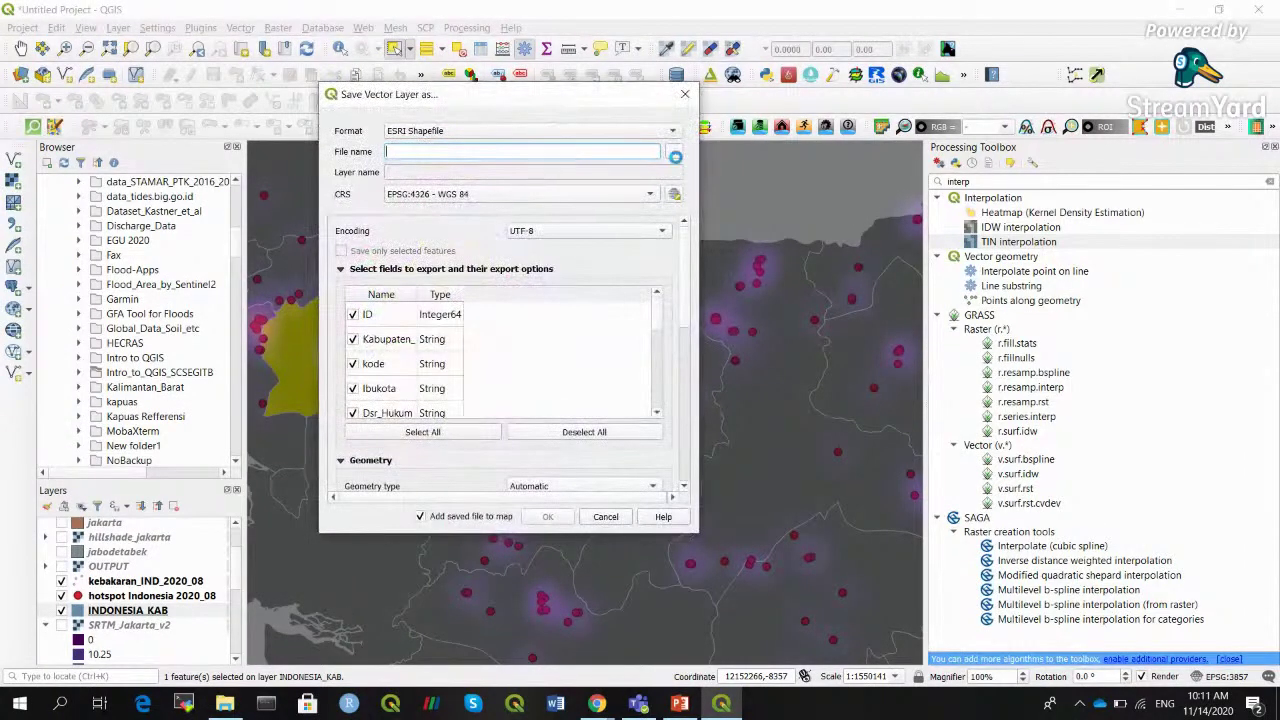
pyautogui.click(673, 152)
pyautogui.write('kabA')
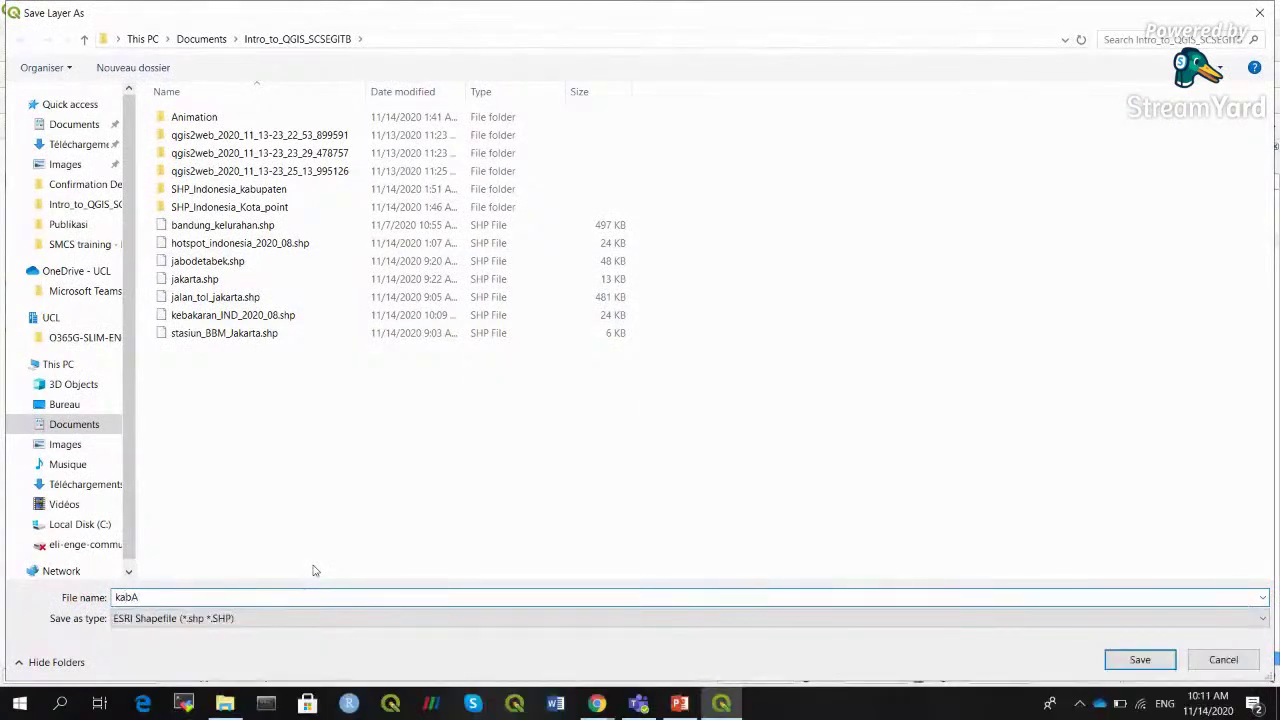
pyautogui.click(1140, 660)
pyautogui.click(549, 518)
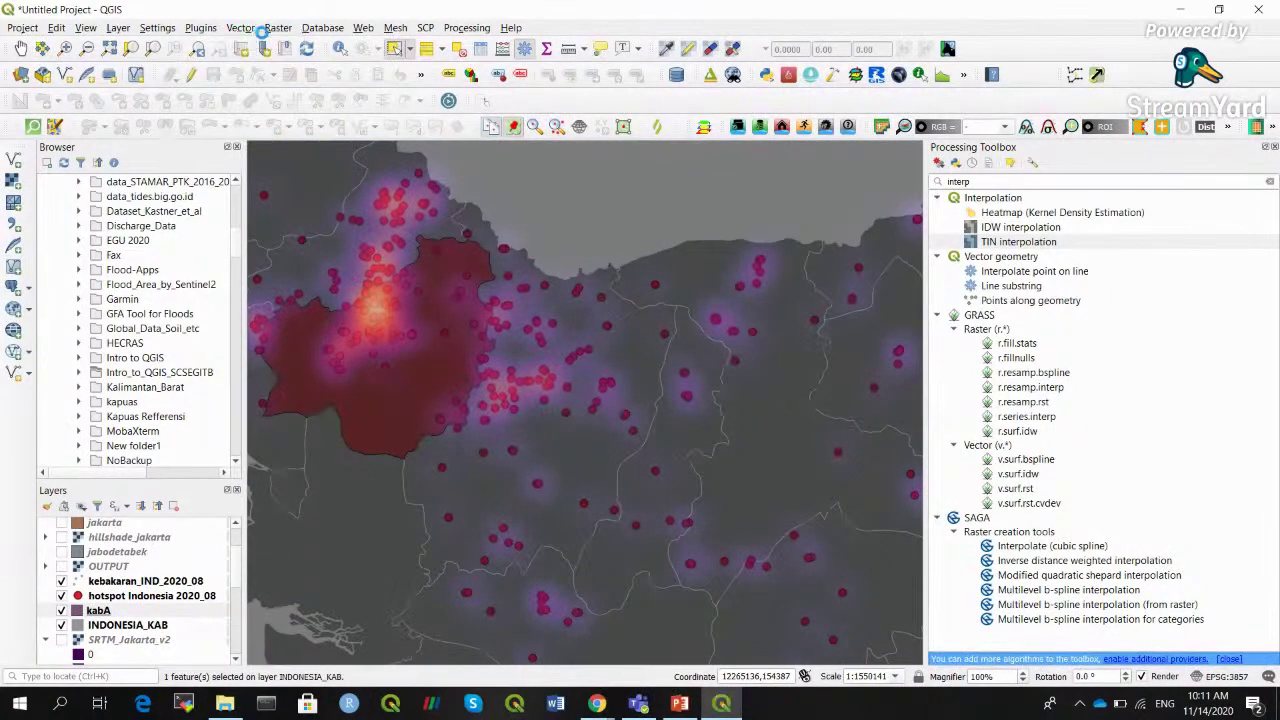
# Clip kebakaran_IND_2020_08 with kabA as the overlay layer into a temporary layer, and close the tool
pyautogui.click(250, 28)
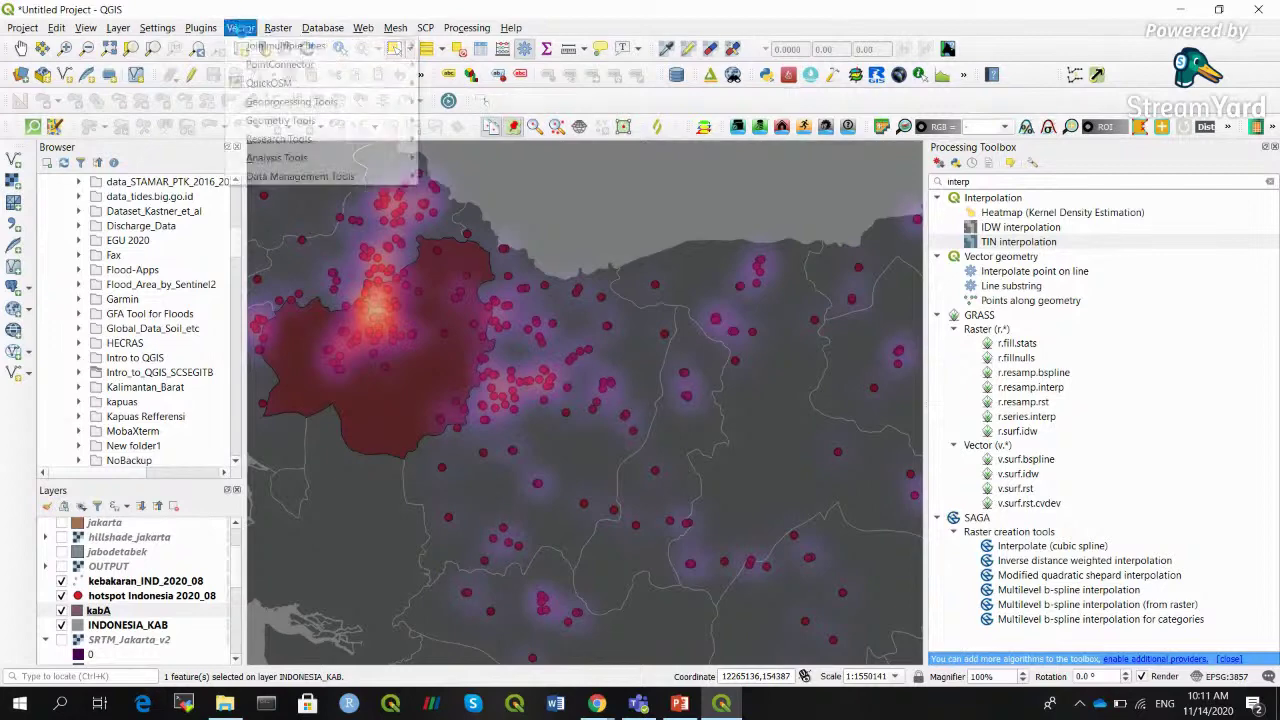
pyautogui.moveTo(378, 103)
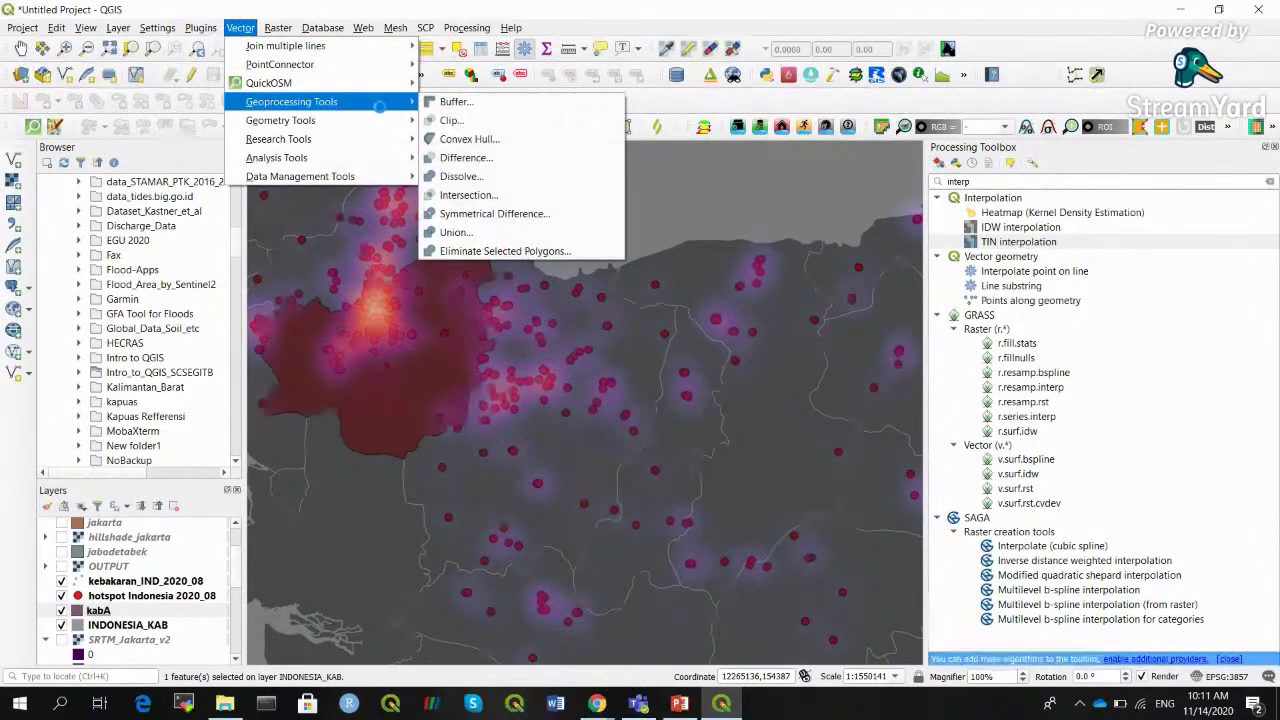
pyautogui.click(451, 120)
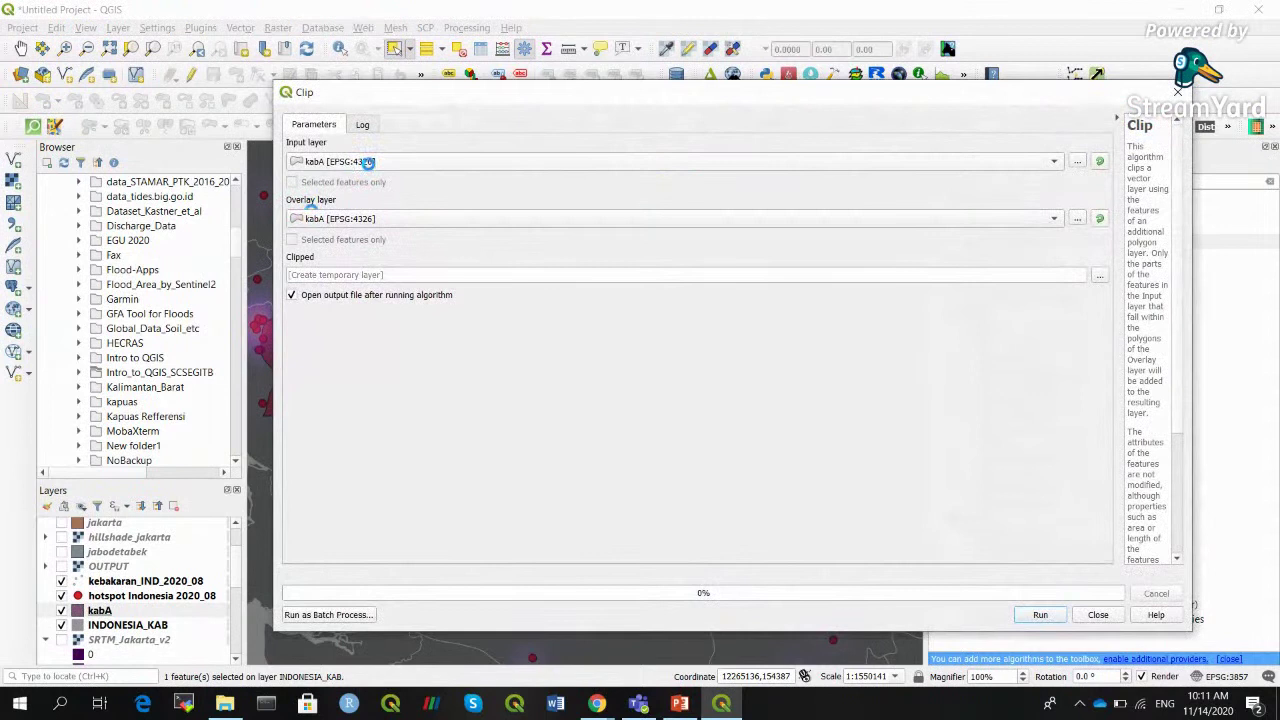
pyautogui.click(368, 162)
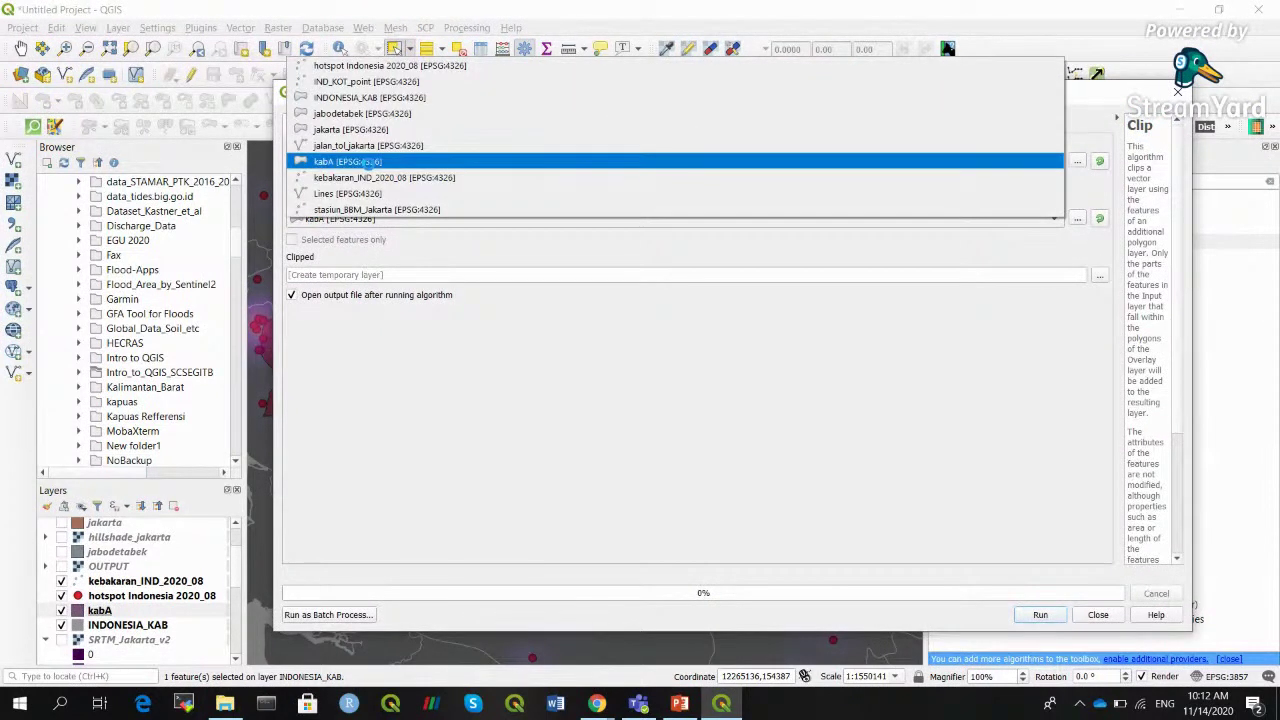
pyautogui.click(372, 177)
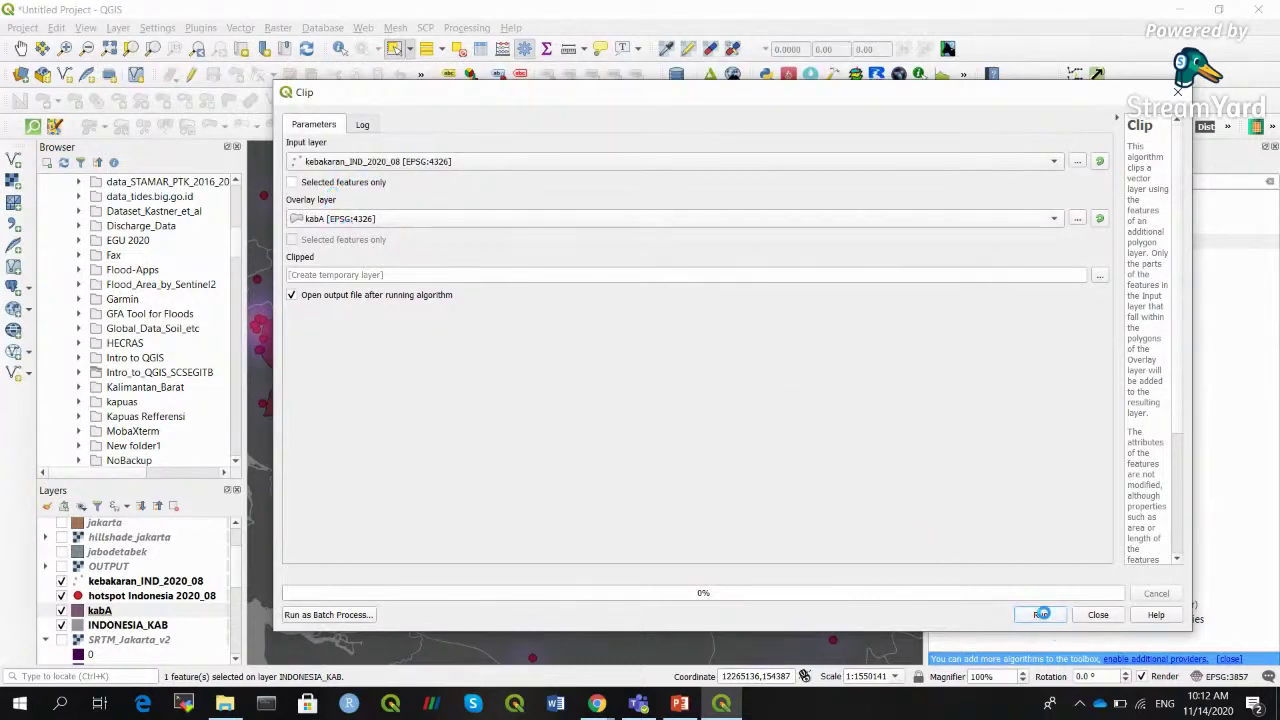
pyautogui.click(1041, 614)
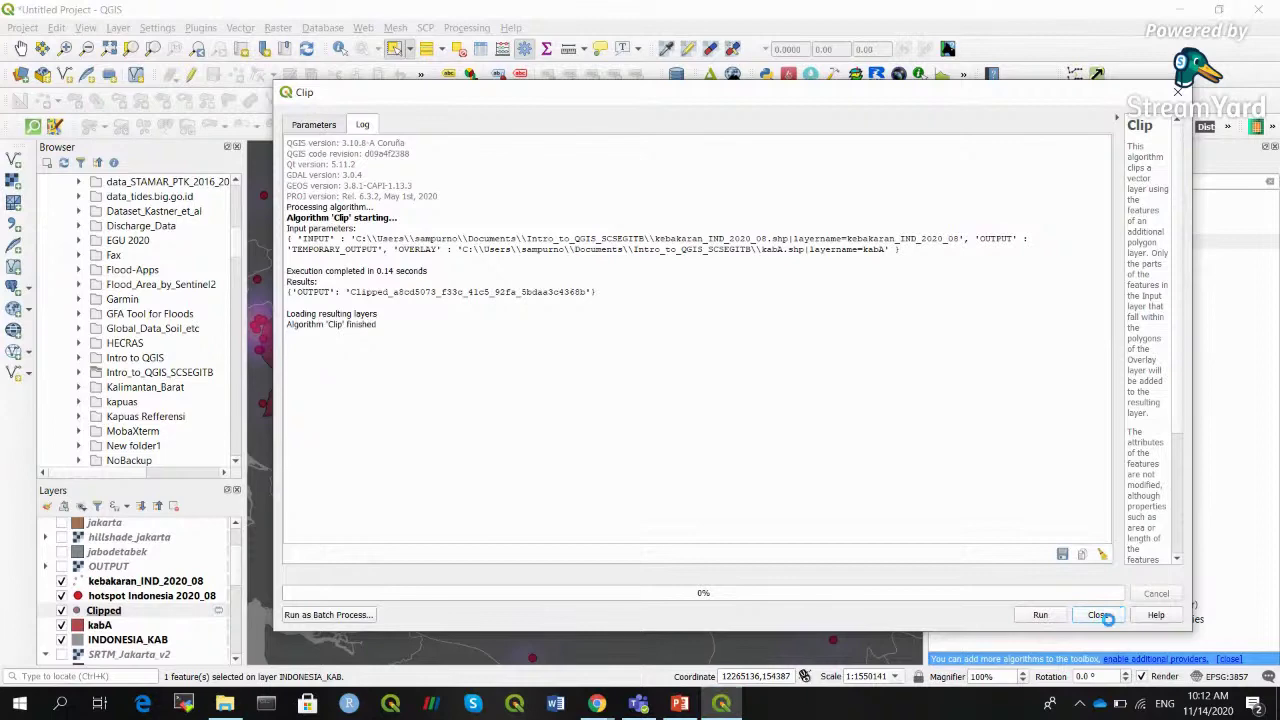
pyautogui.click(1098, 615)
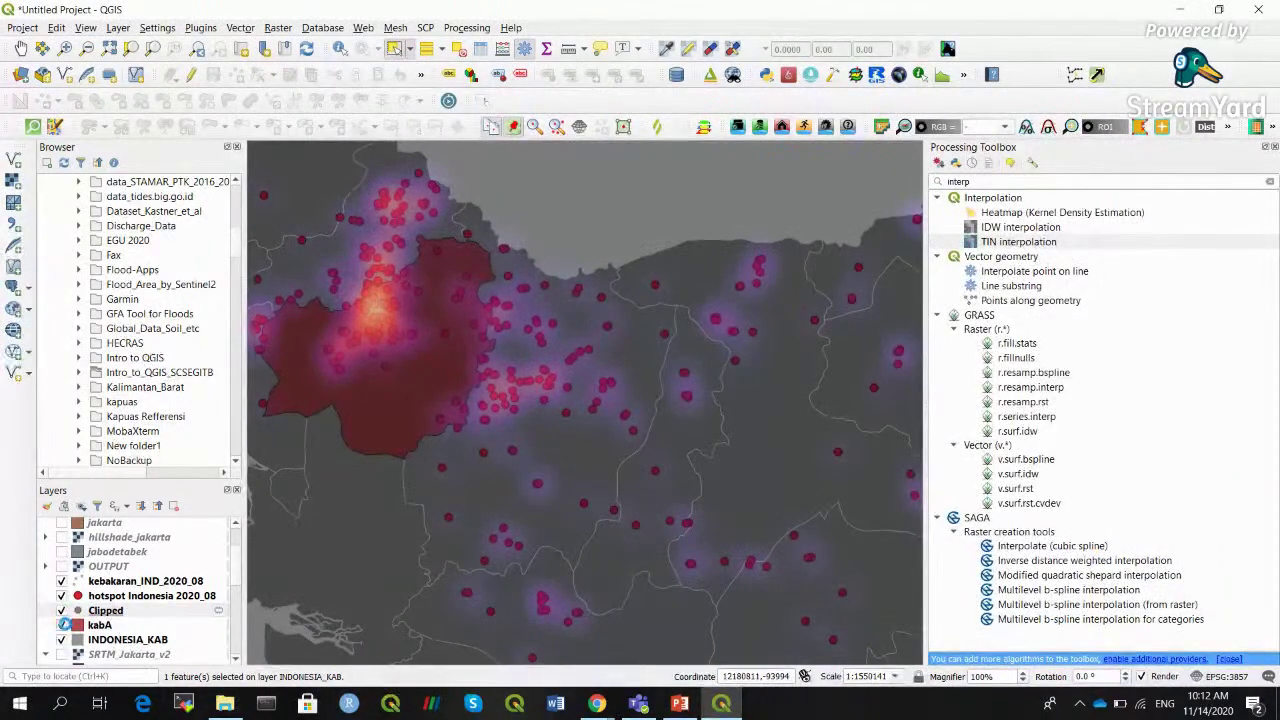
# Hide the hotspot Indonesia 2020_08, kebakaran_IND_2020_08 and INDONESIA_KAB layers
pyautogui.click(64, 614)
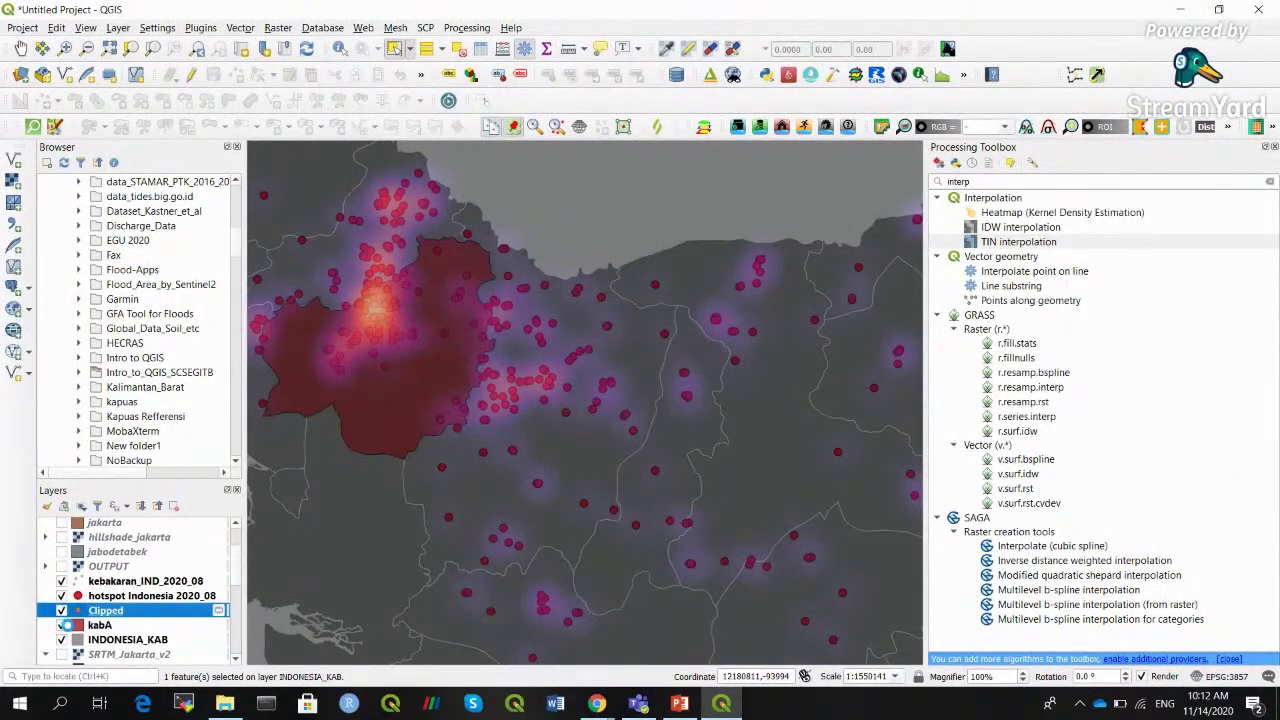
pyautogui.click(62, 595)
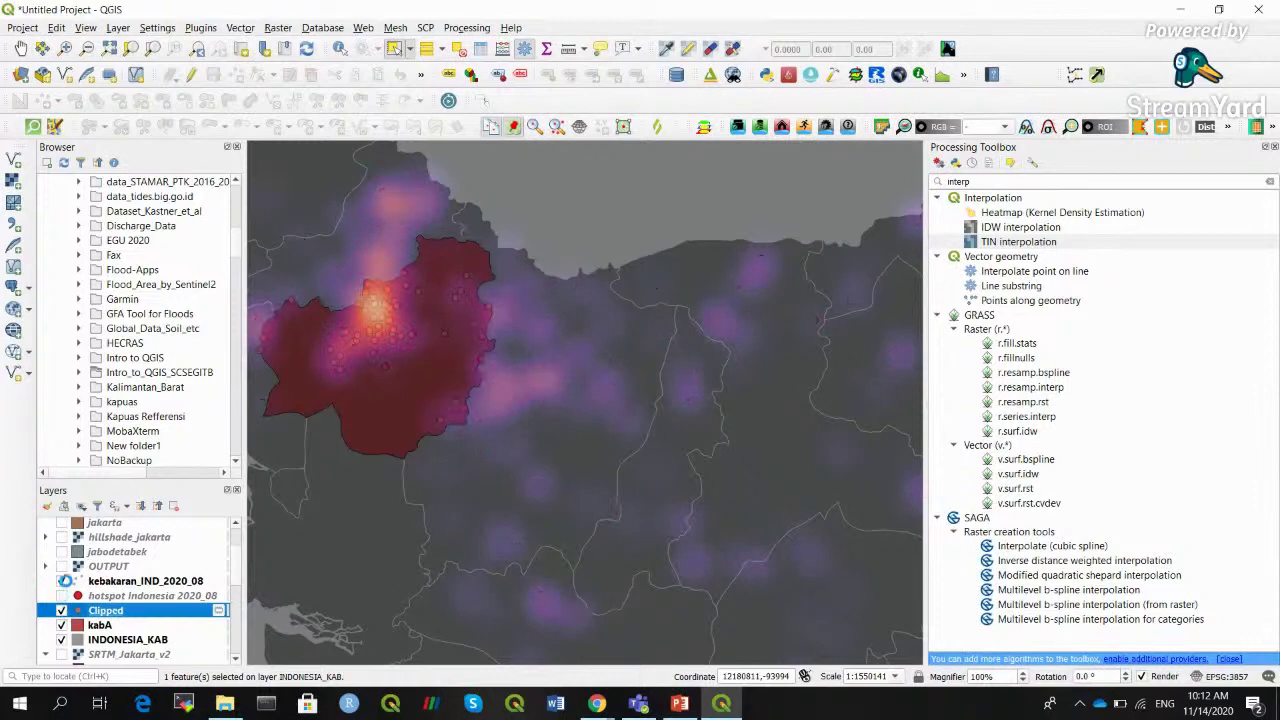
pyautogui.click(63, 581)
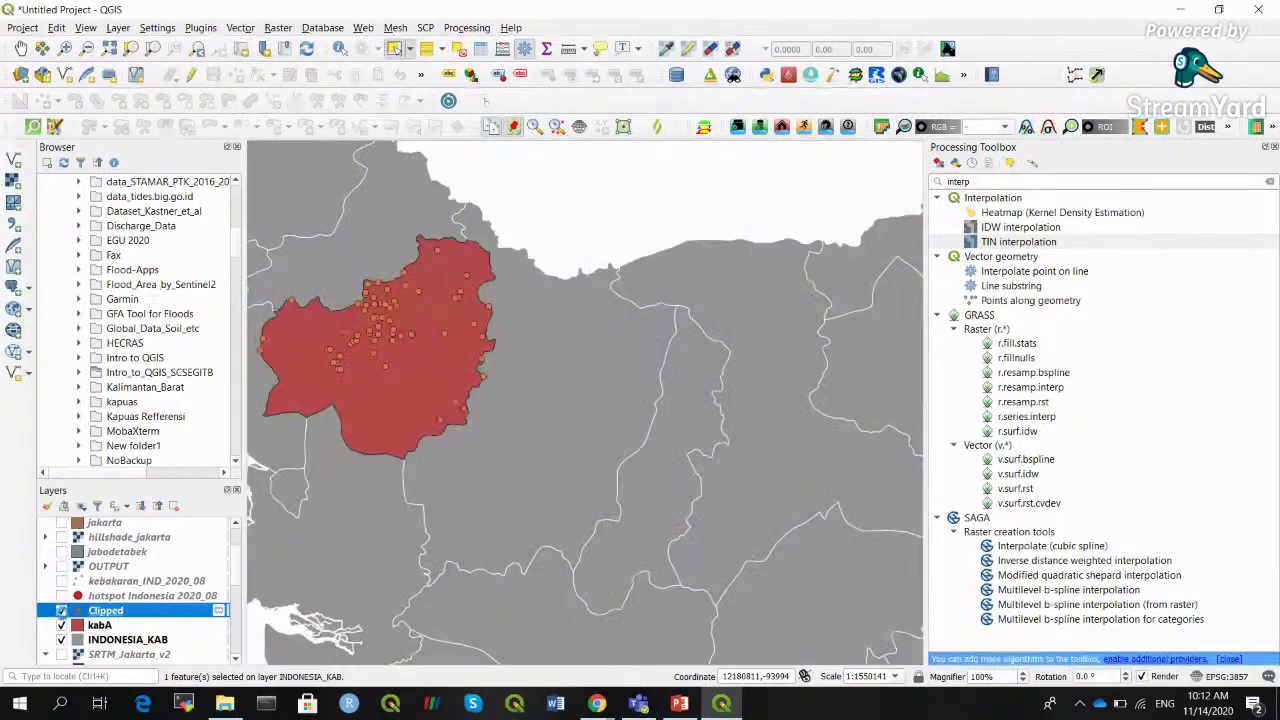
pyautogui.click(62, 639)
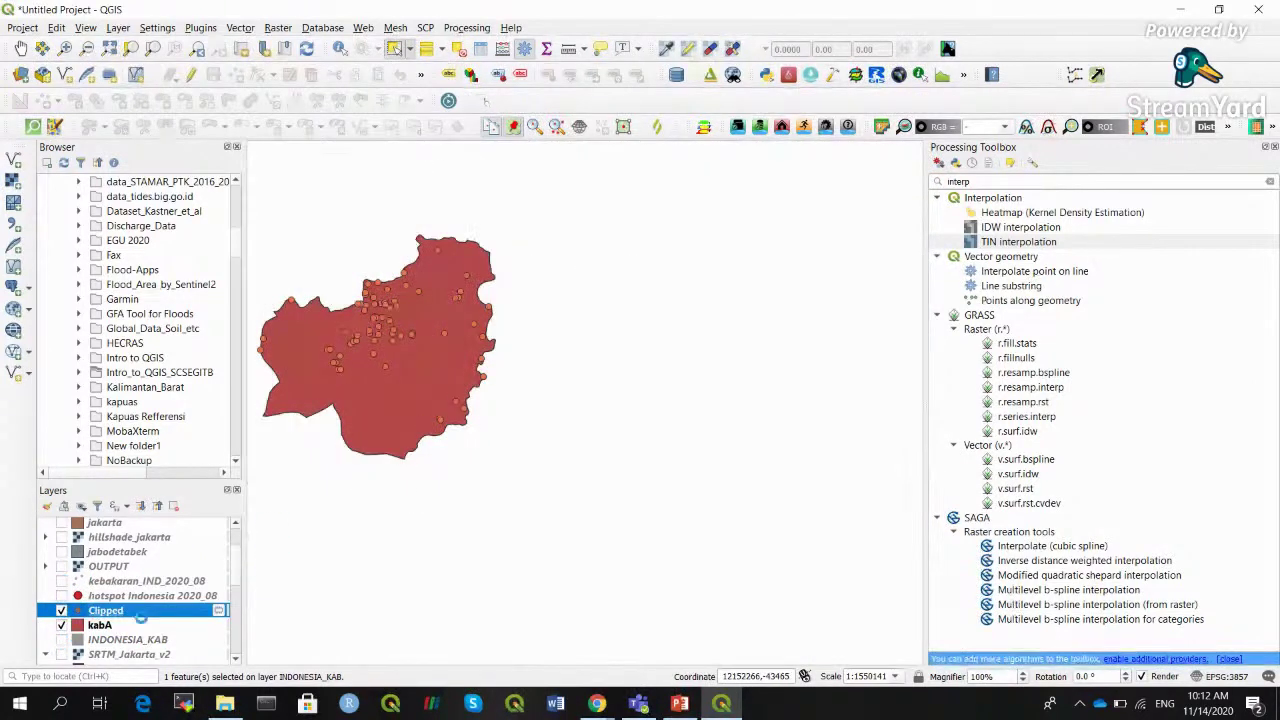
# Style the kabA polygon with the hashed black \ fill symbol
pyautogui.rightClick(103, 626)
pyautogui.click(170, 617)
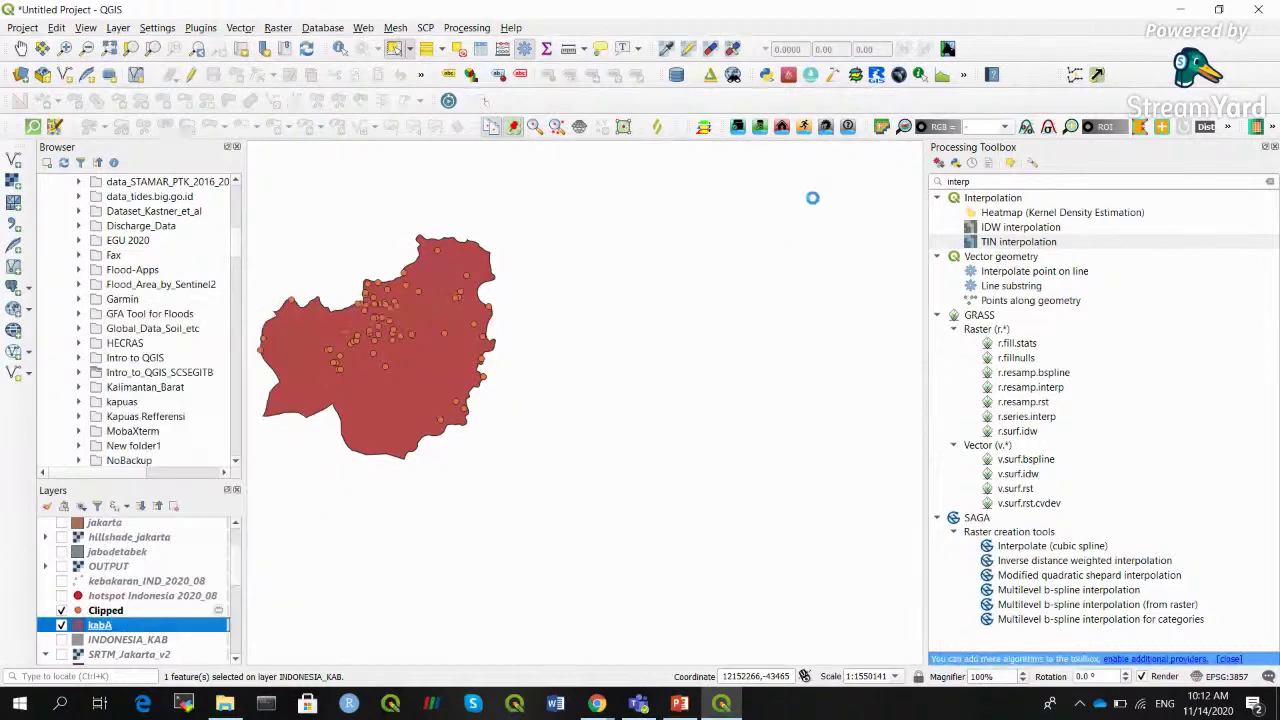
pyautogui.click(450, 495)
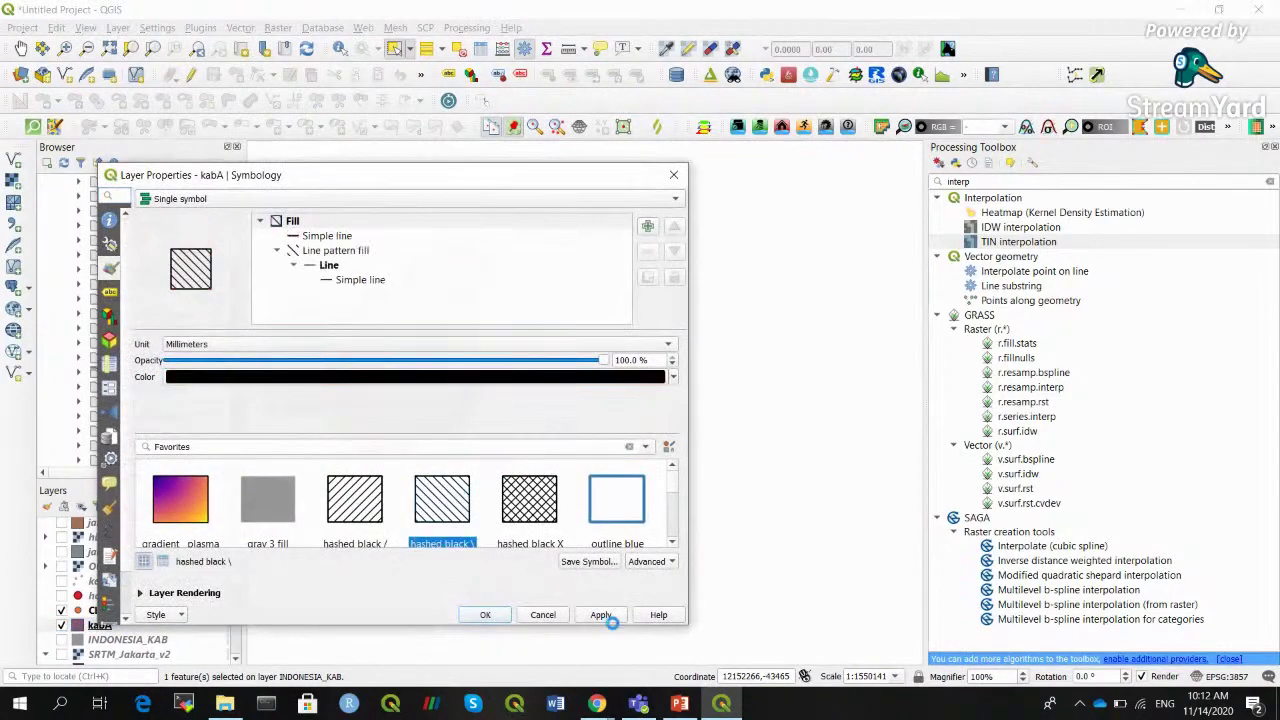
pyautogui.click(485, 615)
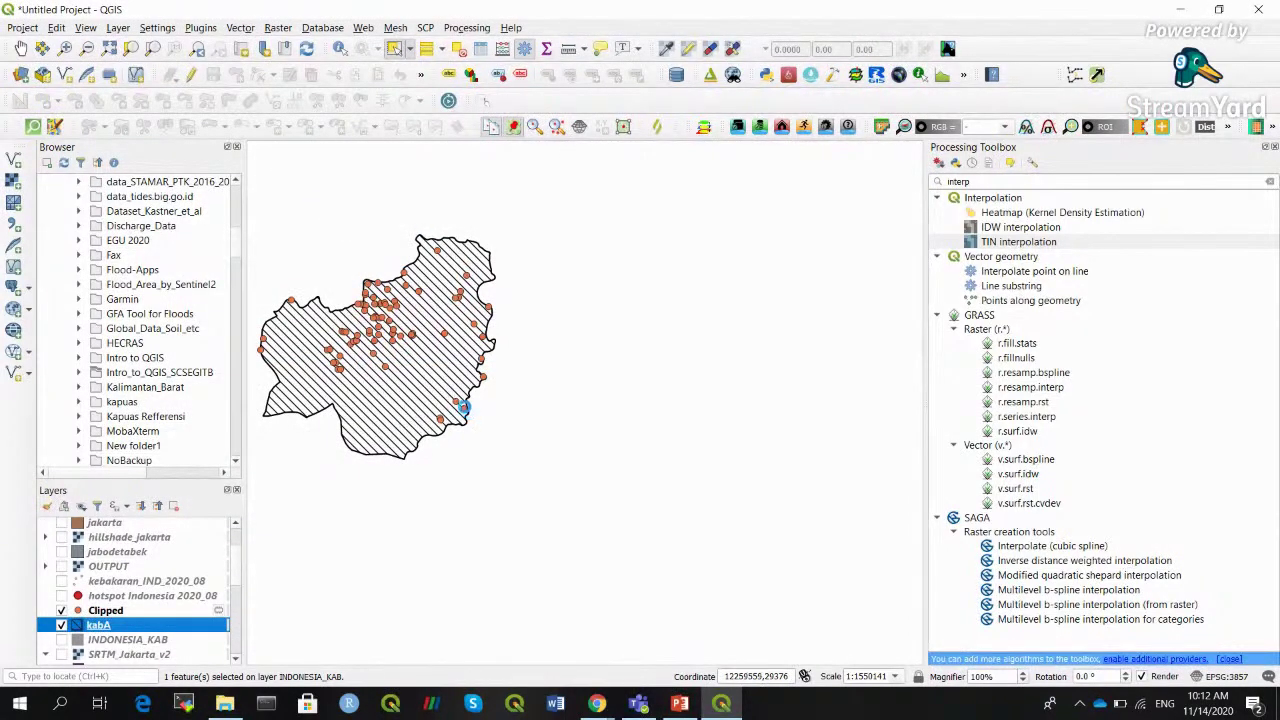
# Create a new shapefile layer named batas in EPSG:4326 - WGS 84, saved in the Intro_to_QGIS_SCSEGITB folder
pyautogui.click(64, 48)
pyautogui.moveTo(254, 229); pyautogui.dragTo(525, 496)
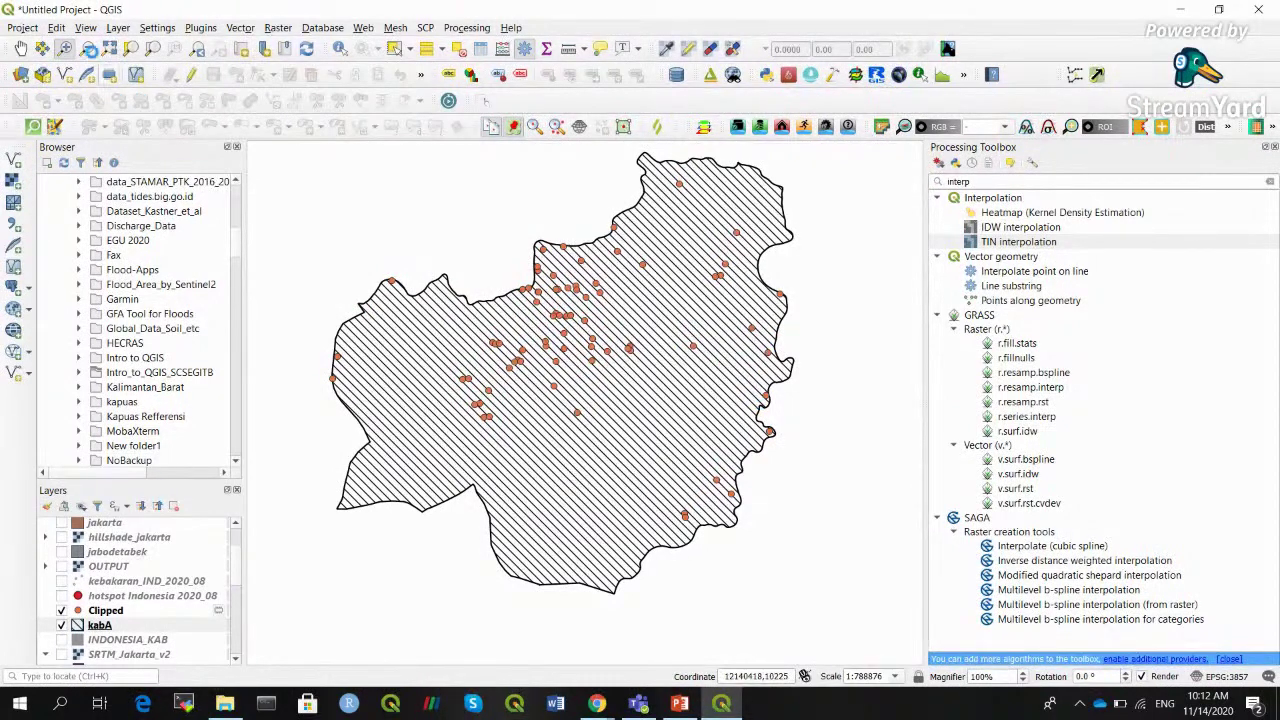
pyautogui.click(118, 28)
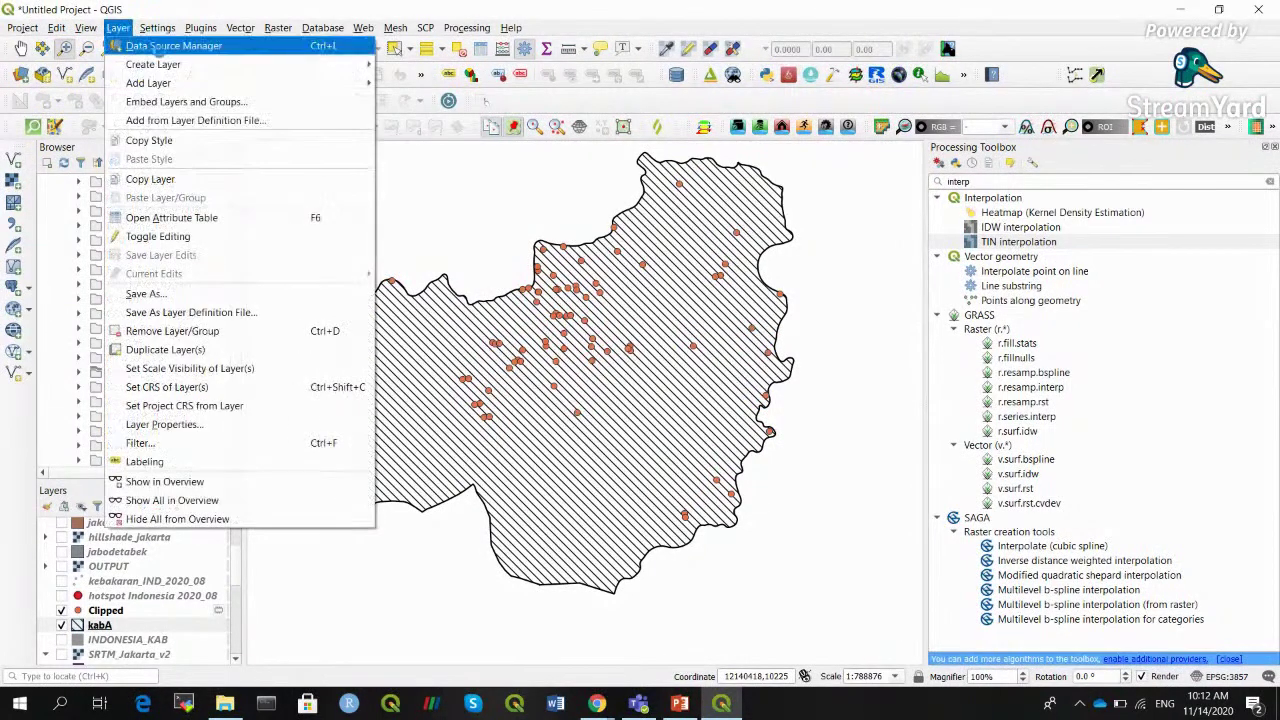
pyautogui.moveTo(310, 64)
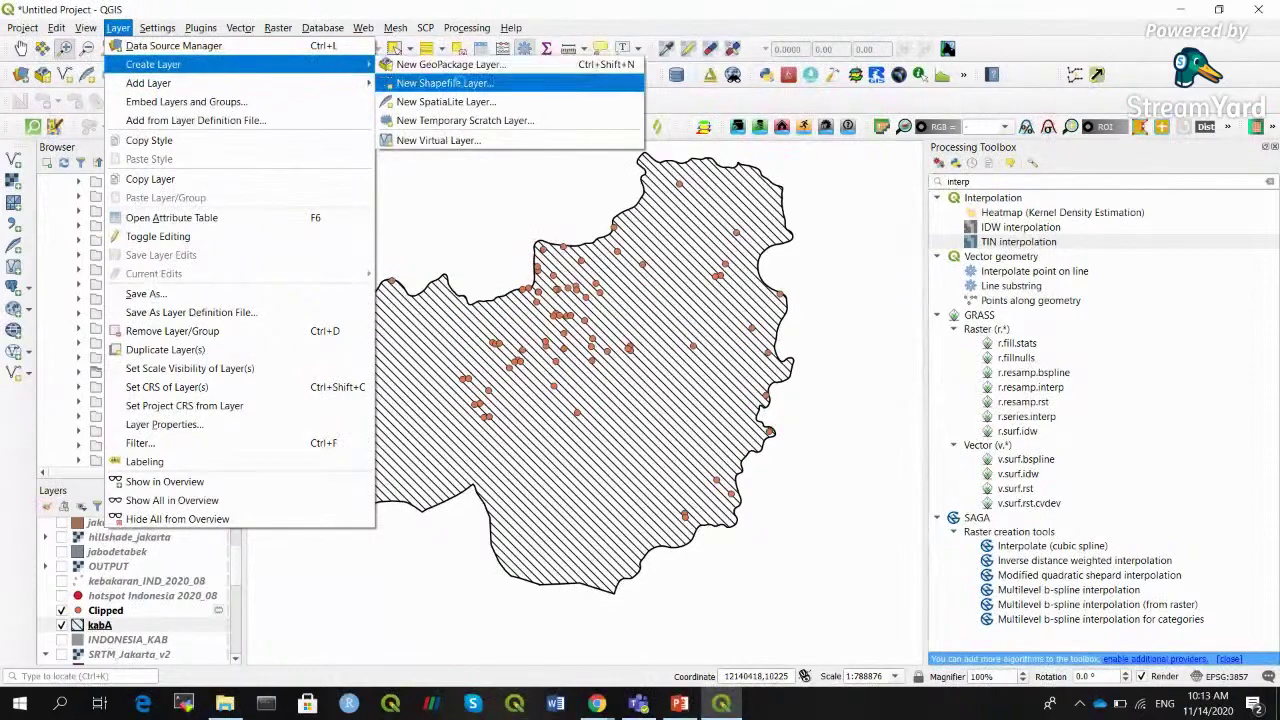
pyautogui.click(452, 83)
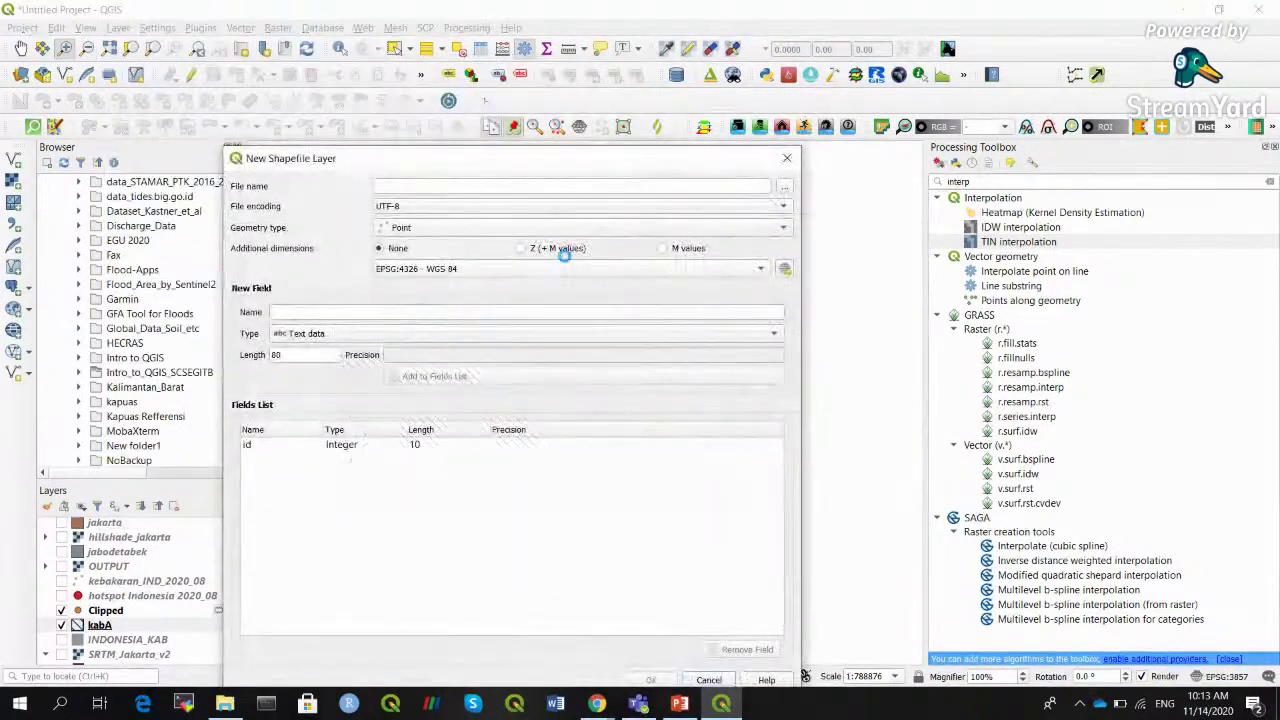
pyautogui.click(786, 187)
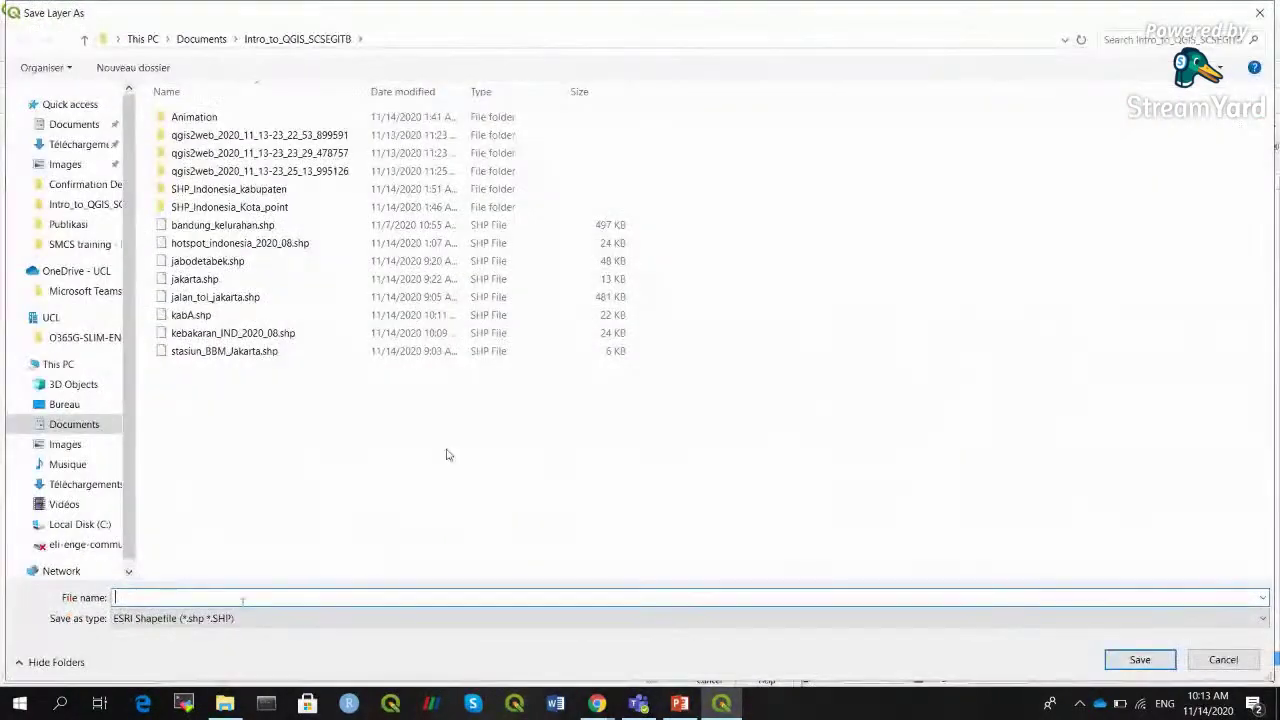
pyautogui.write('batas')
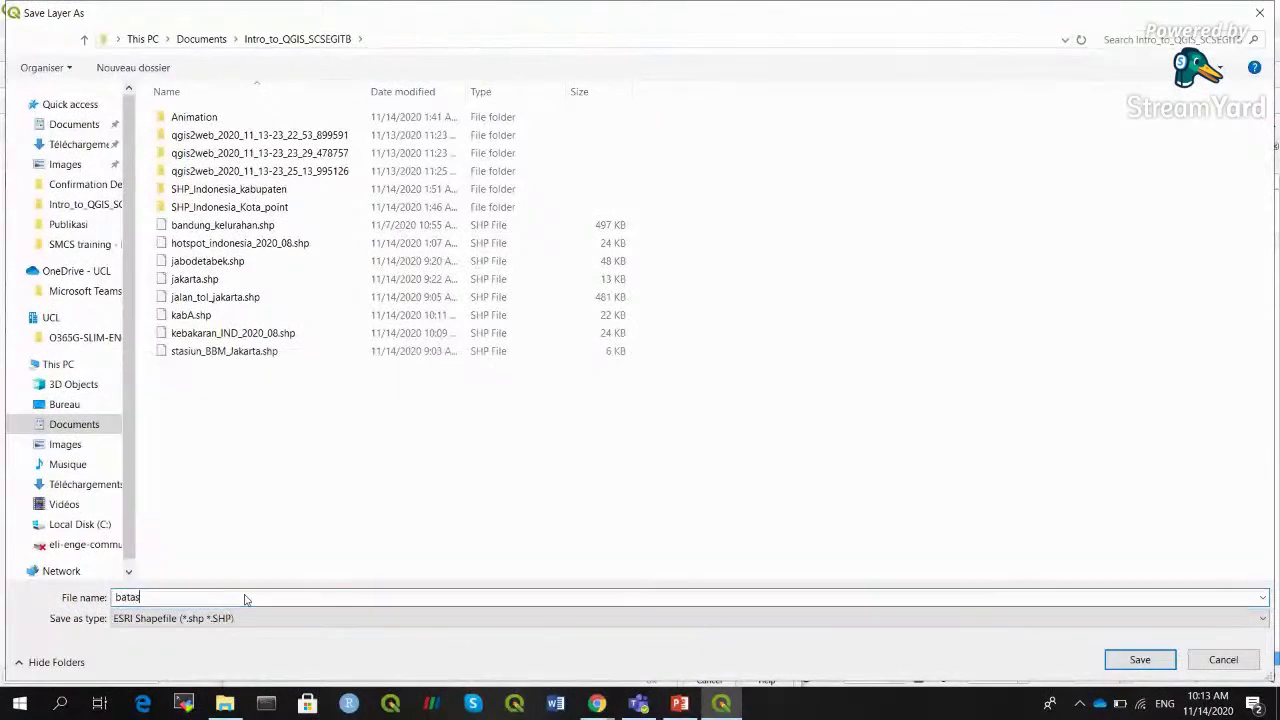
pyautogui.click(1140, 659)
pyautogui.click(651, 680)
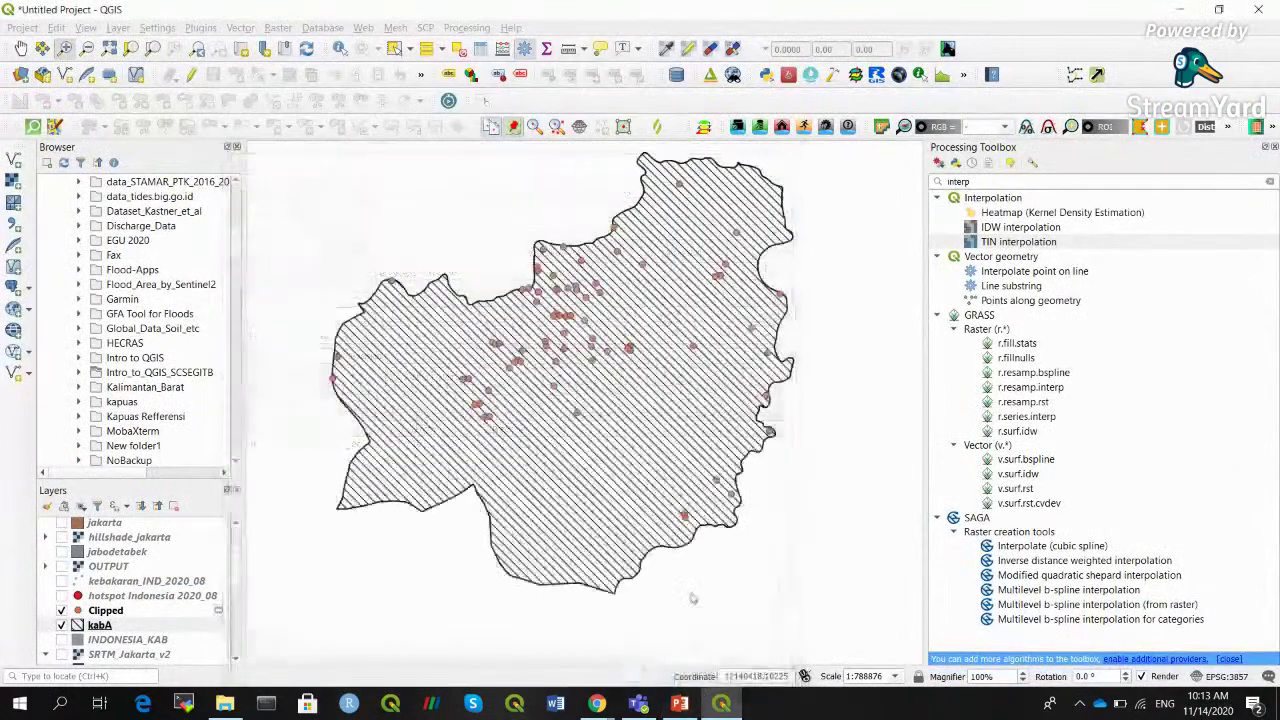
pyautogui.click(99, 625)
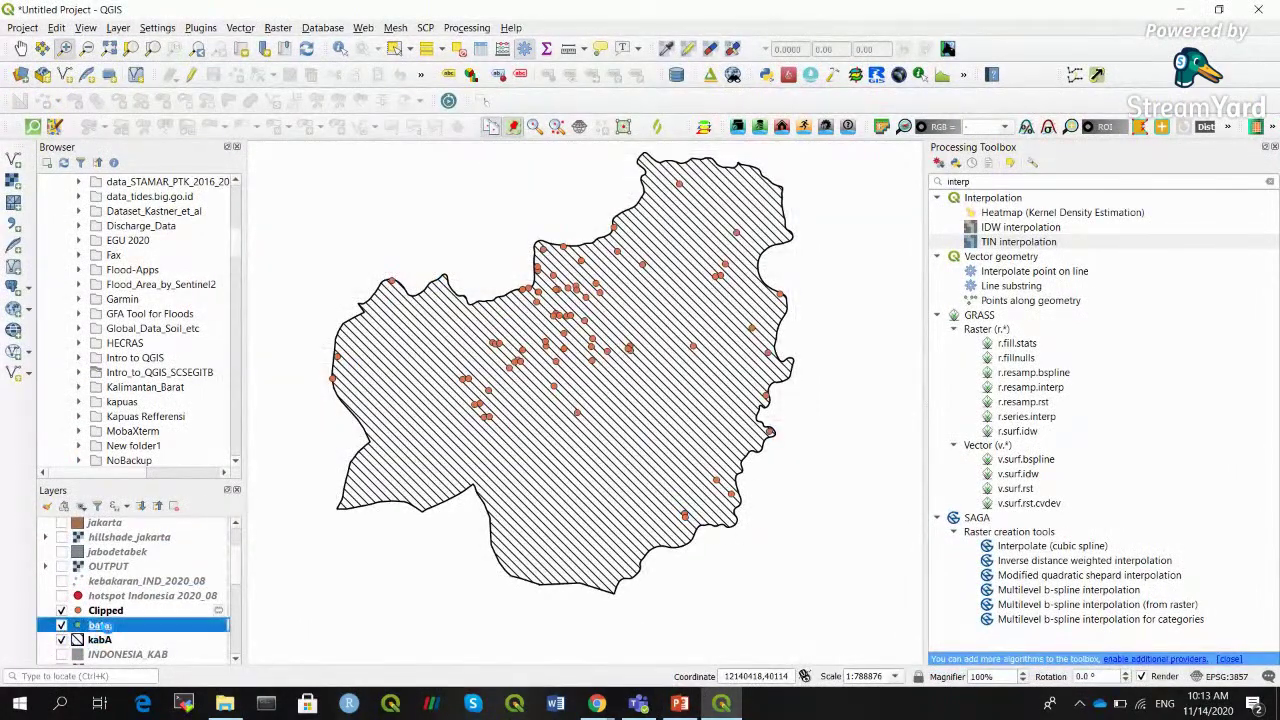
pyautogui.rightClick(99, 625)
pyautogui.click(150, 618)
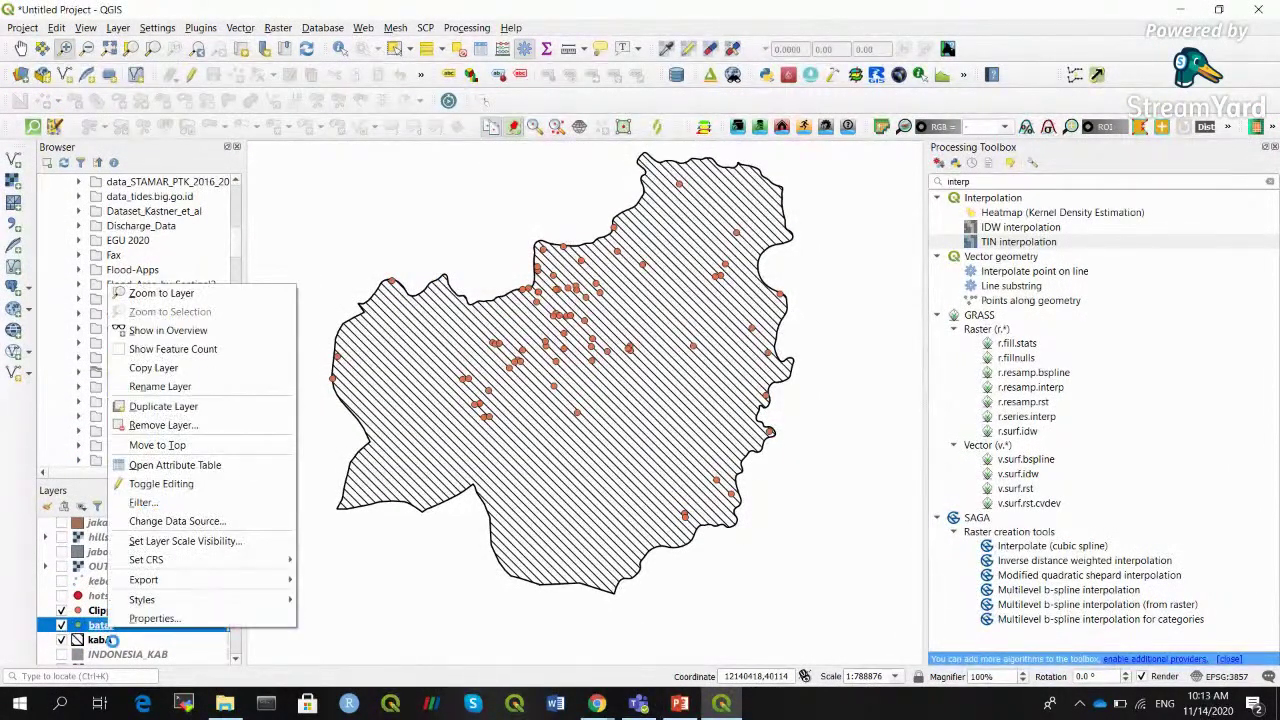
# Create a new polygon shapefile layer named batas2 in EPSG:4326 - WGS 84, saved in the Intro_to_QGIS_SCSEGITB folder
pyautogui.click(118, 27)
pyautogui.moveTo(300, 64)
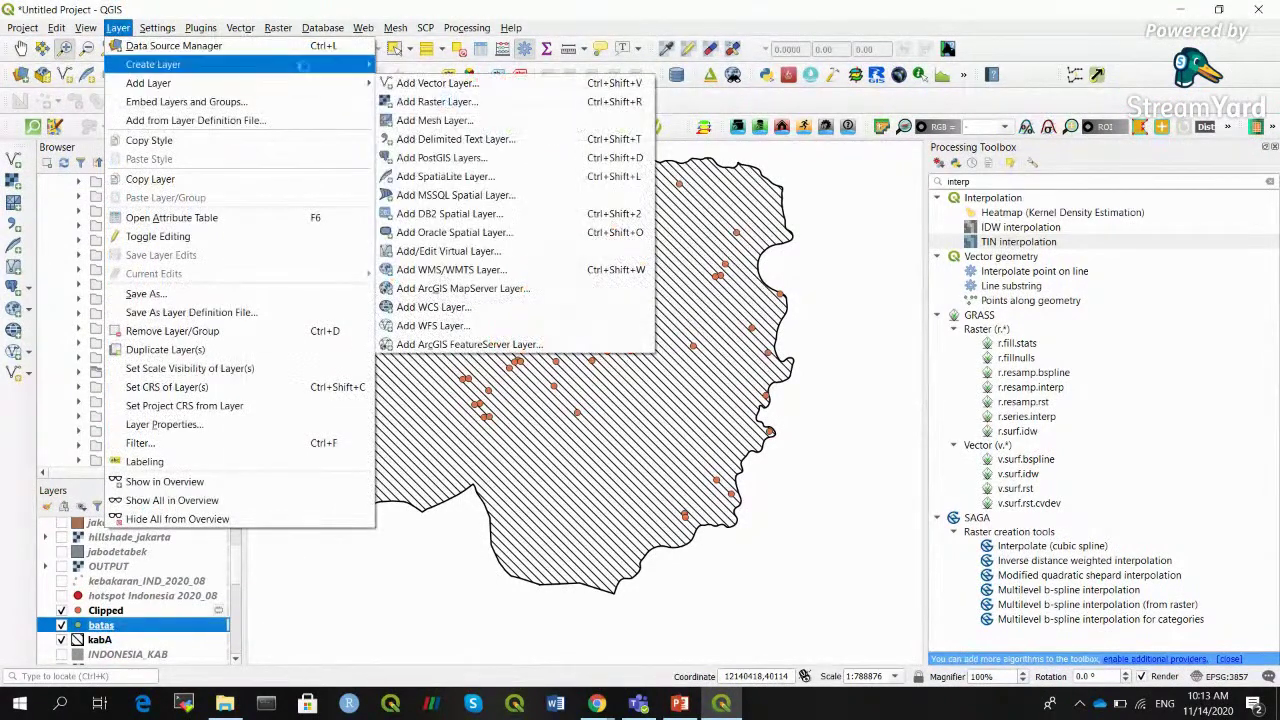
pyautogui.click(424, 83)
pyautogui.click(458, 228)
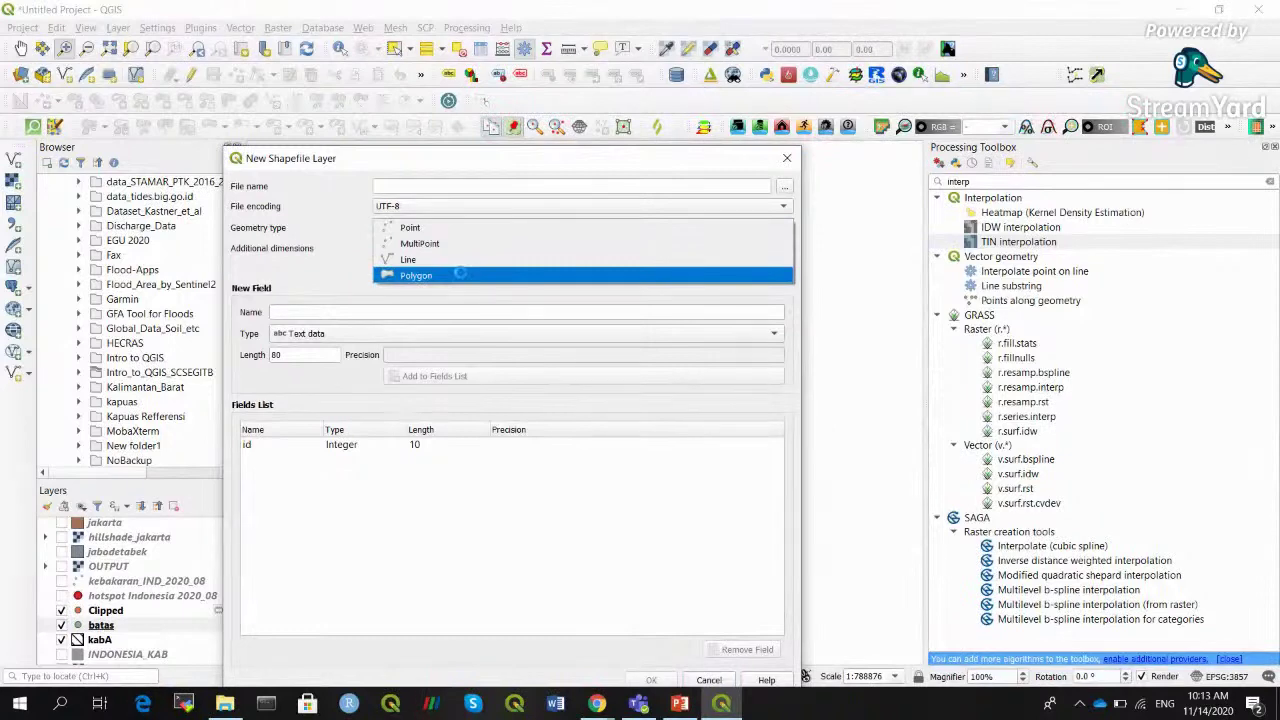
pyautogui.click(460, 274)
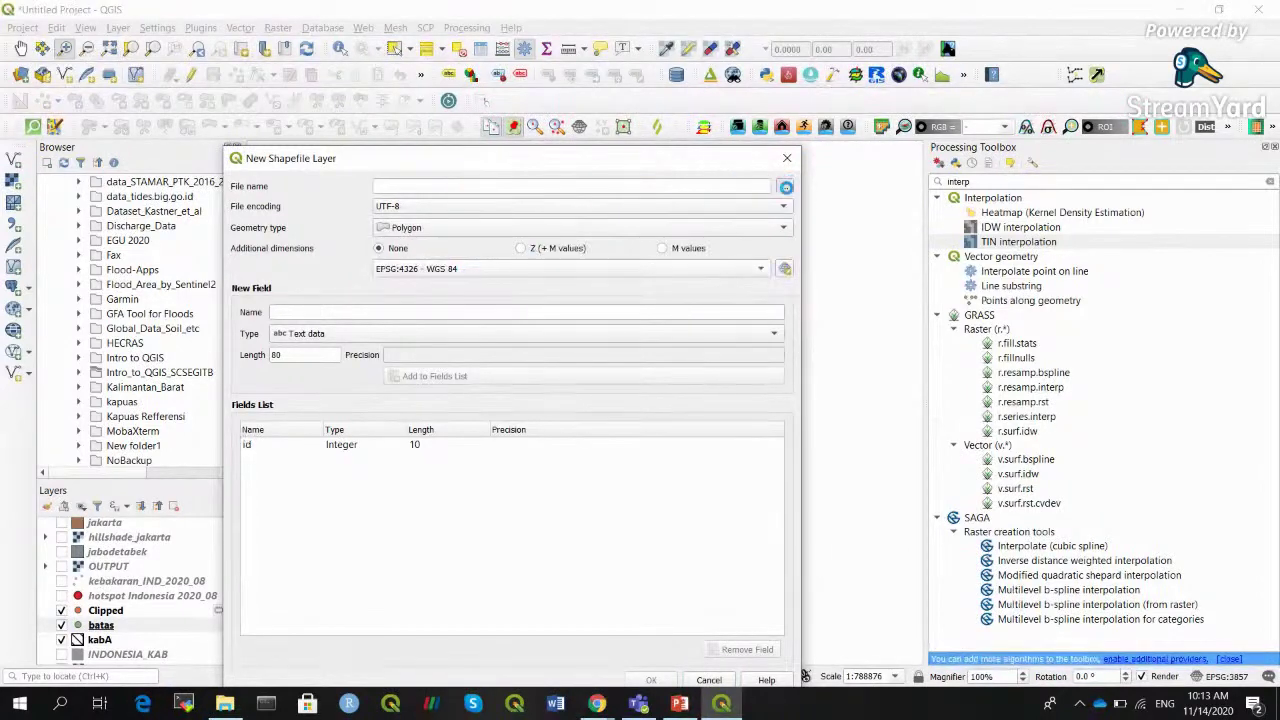
pyautogui.write('bat')
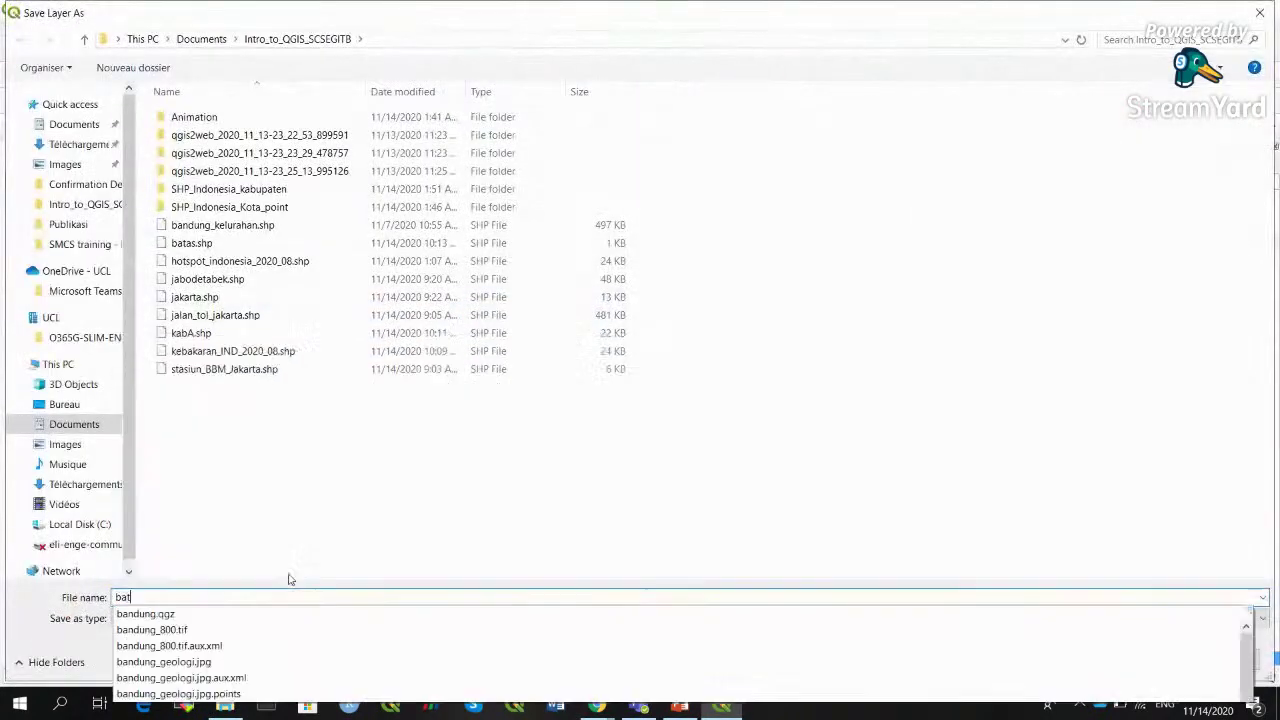
pyautogui.write('as2')
pyautogui.press('Return')
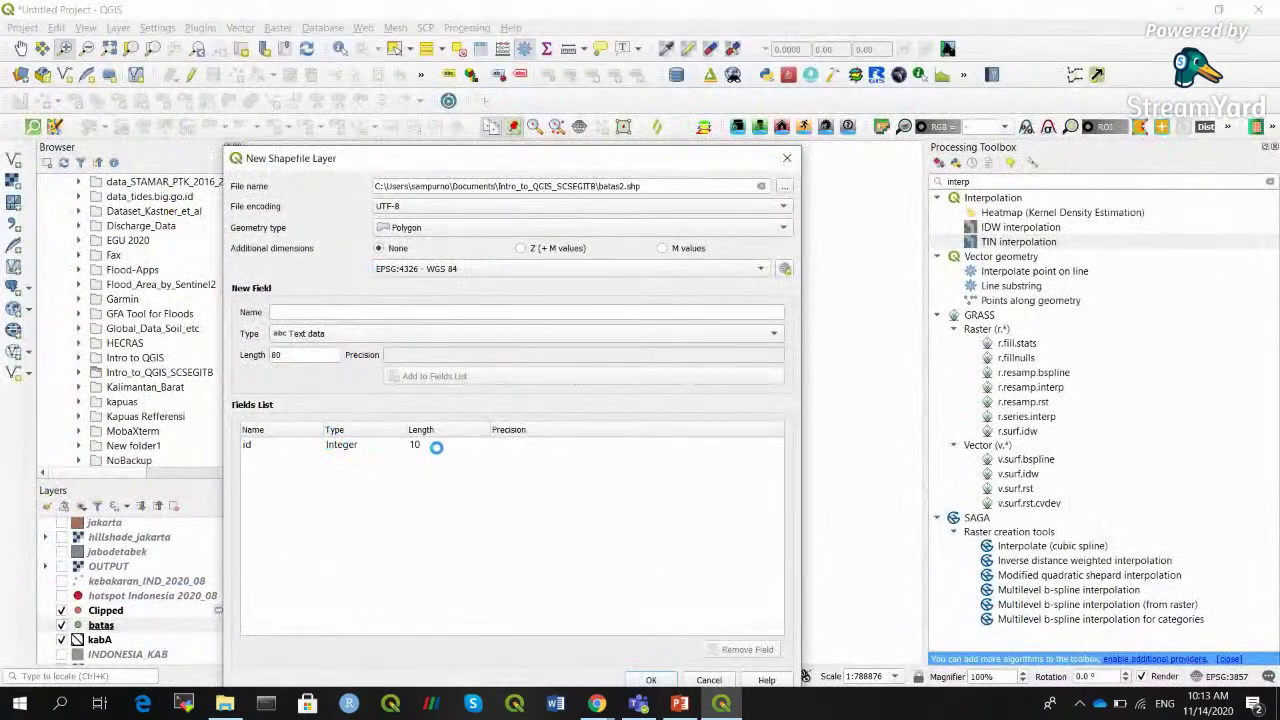
pyautogui.click(651, 680)
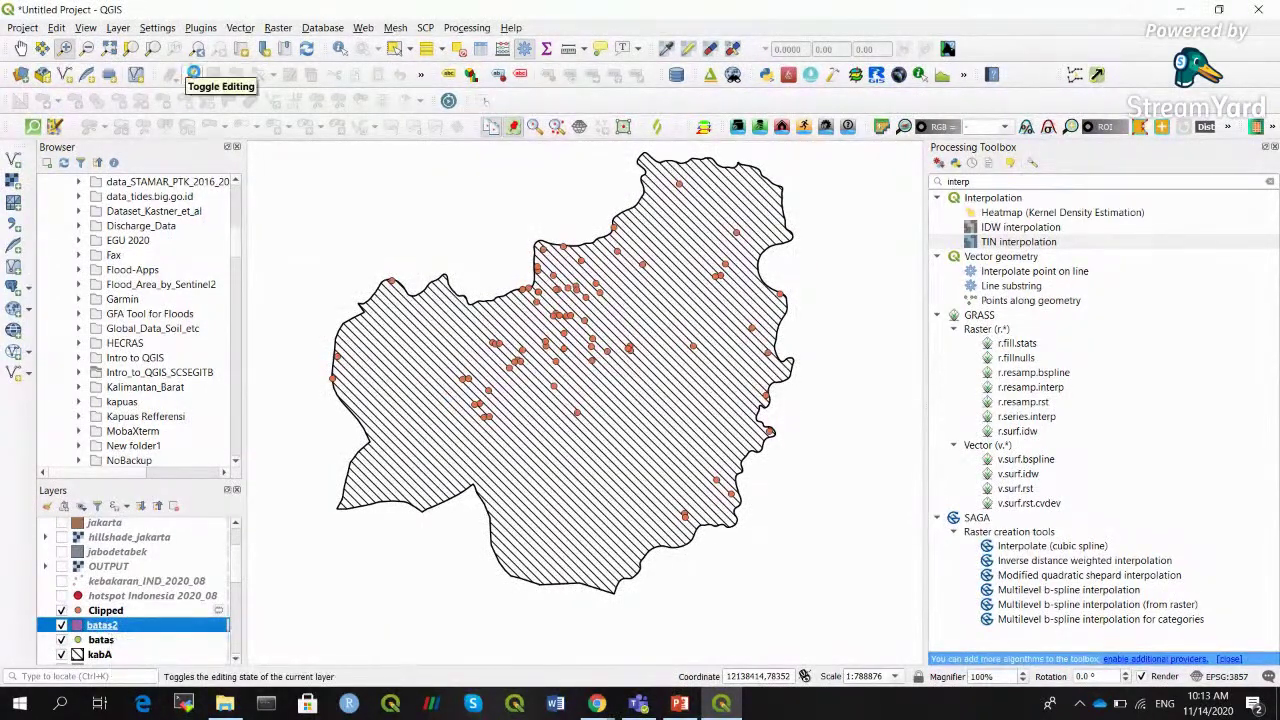
# Start editing batas2 and digitize a five-vertex polygon with id 1 over the hotspots in the west-central part of kabA
pyautogui.click(170, 75)
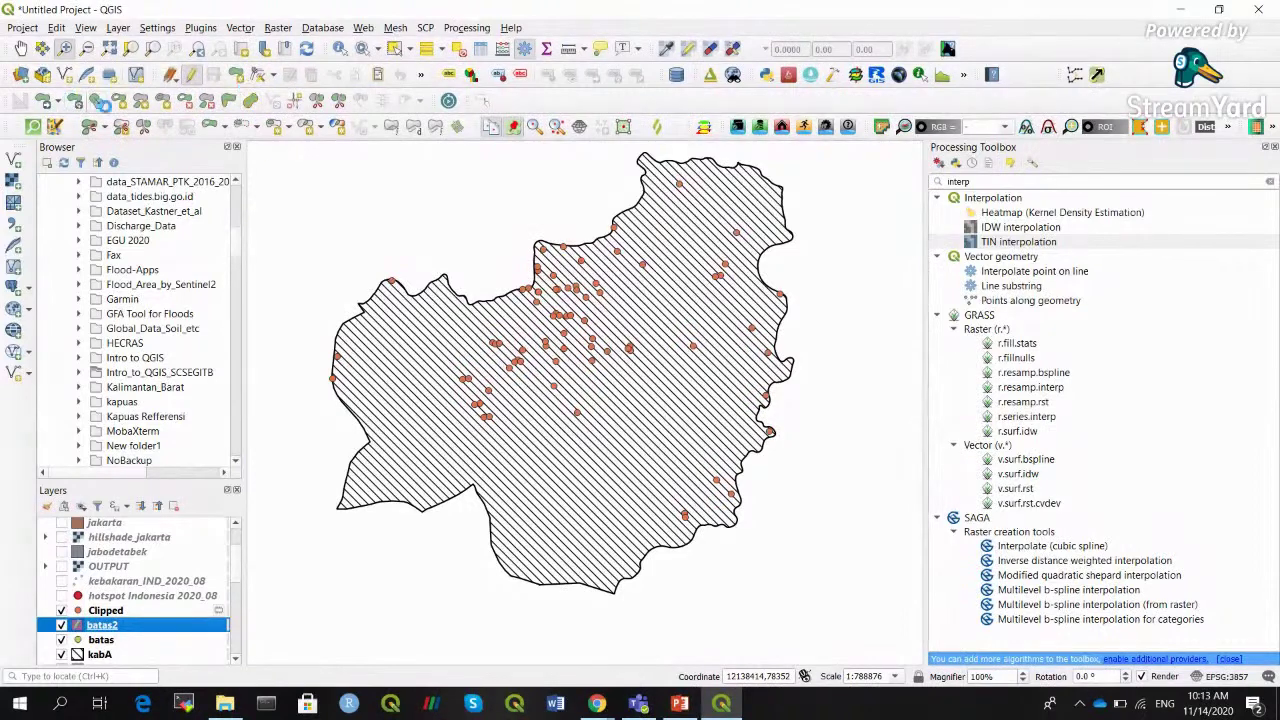
pyautogui.click(20, 100)
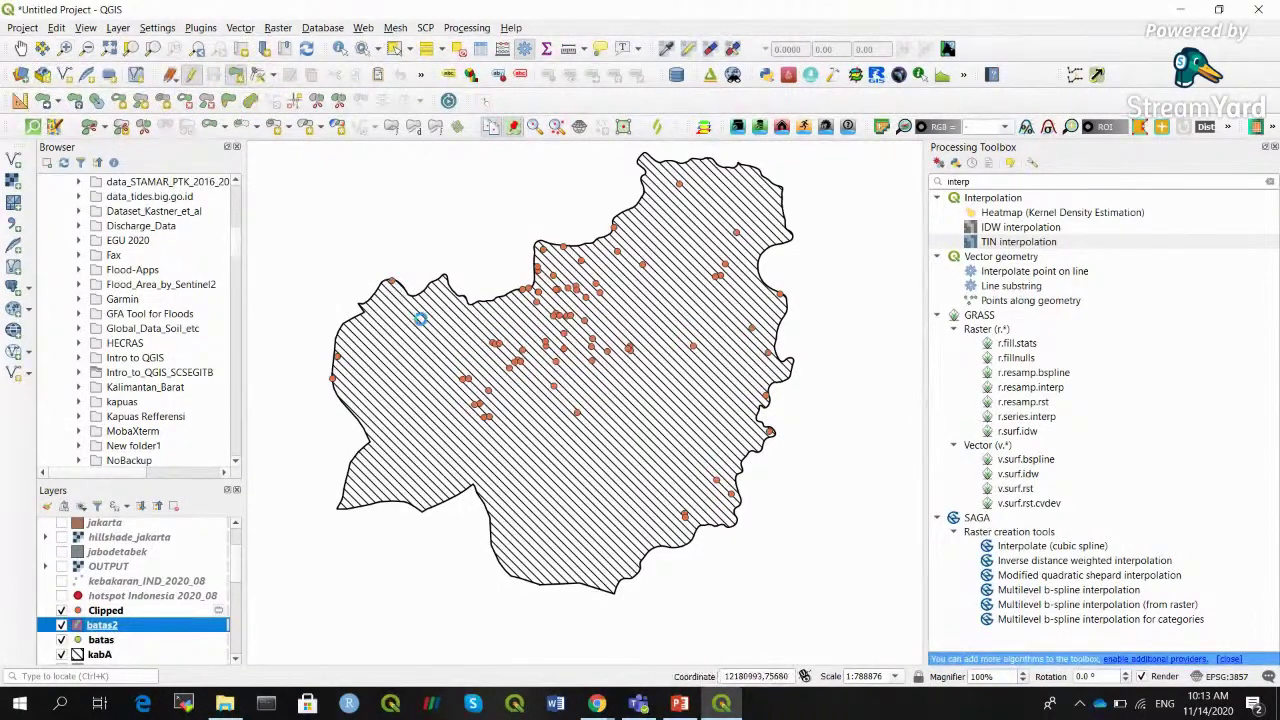
pyautogui.click(420, 318)
pyautogui.click(664, 313)
pyautogui.click(578, 488)
pyautogui.click(446, 449)
pyautogui.rightClick(422, 381)
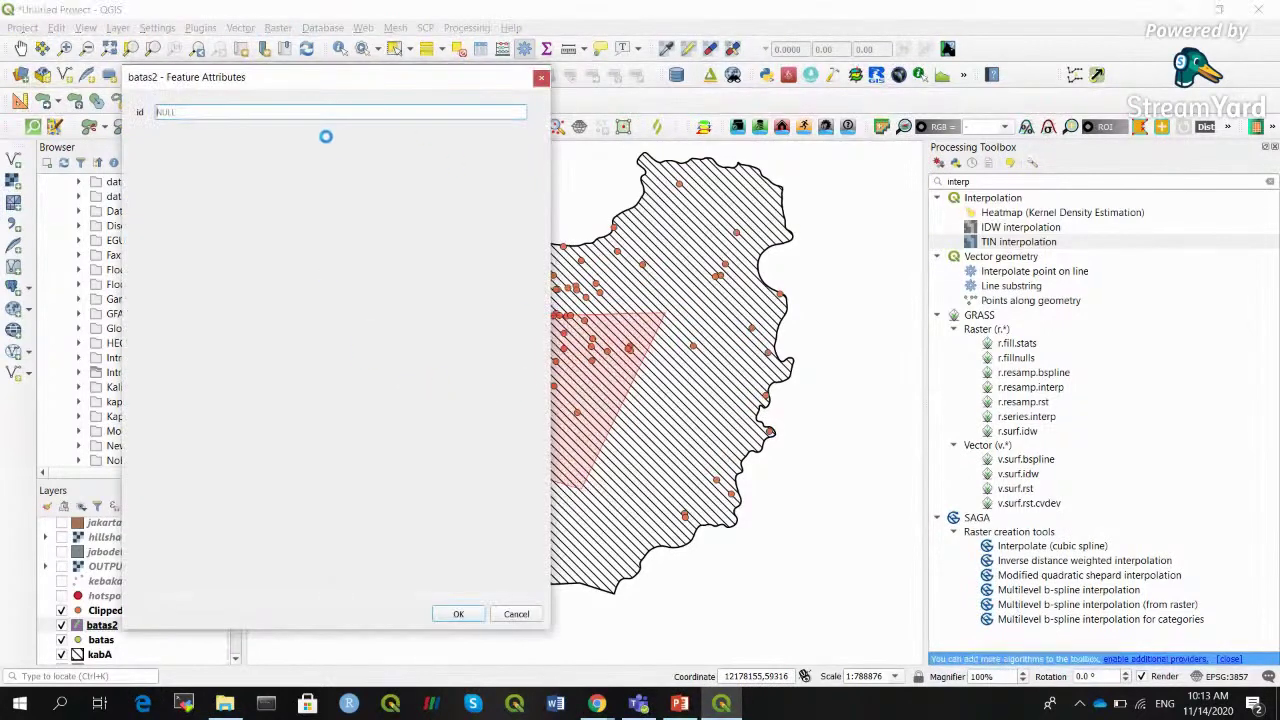
pyautogui.write('1')
pyautogui.click(458, 613)
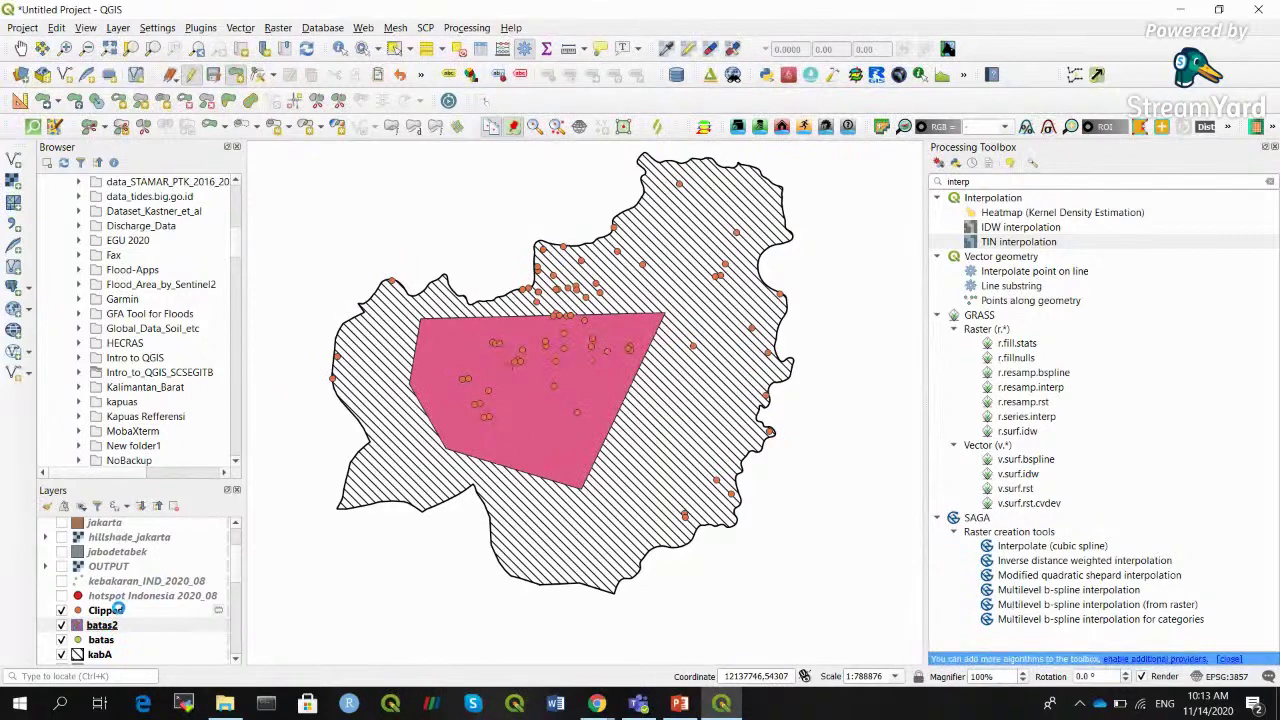
pyautogui.click(258, 75)
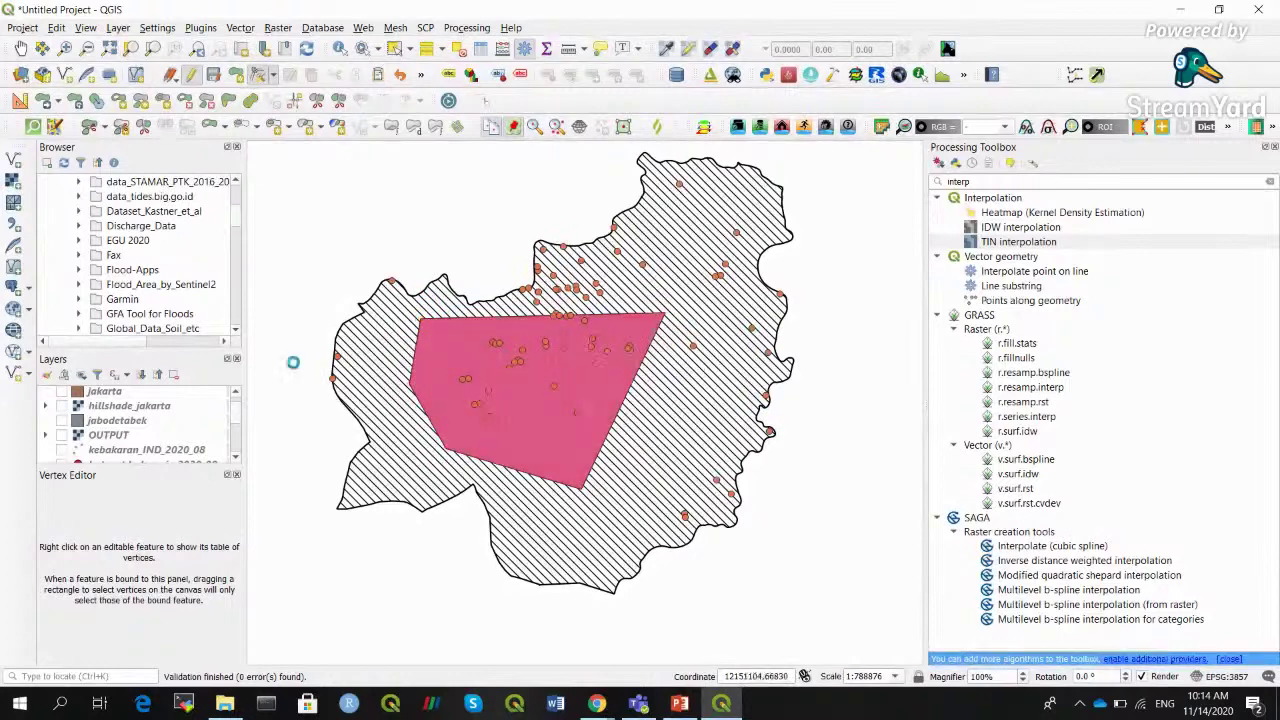
pyautogui.click(237, 476)
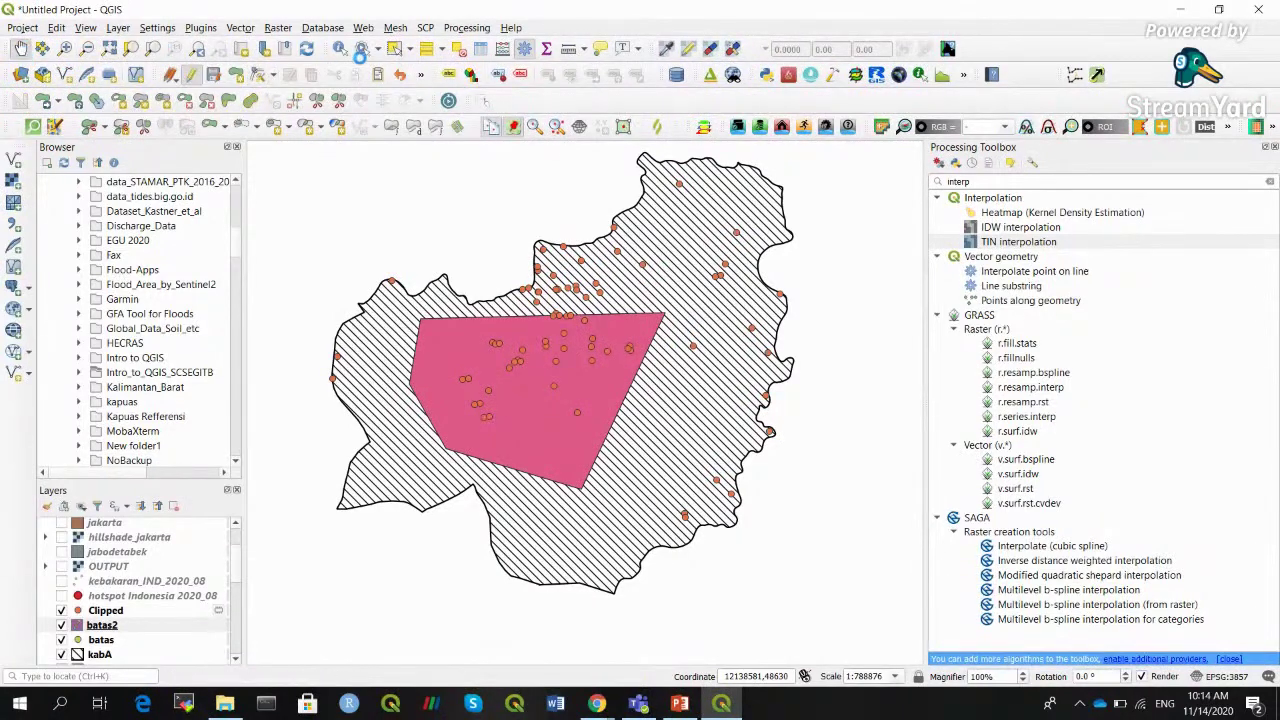
pyautogui.click(193, 75)
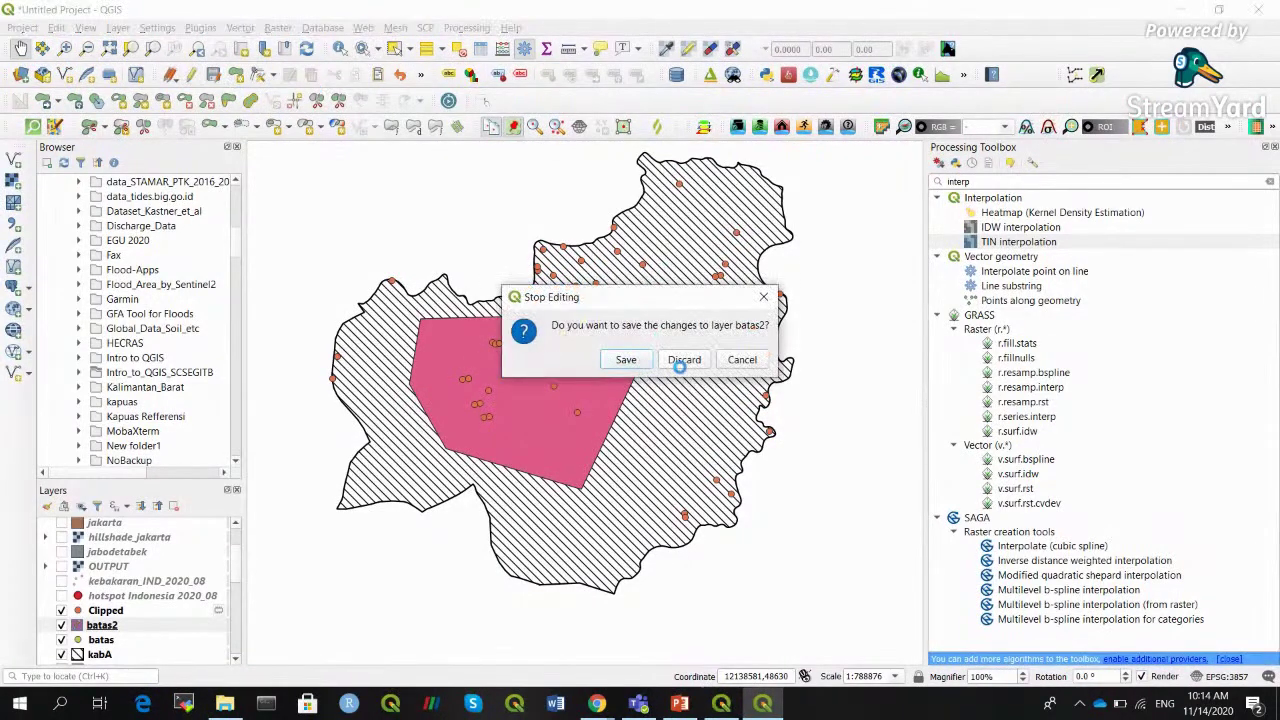
pyautogui.click(742, 359)
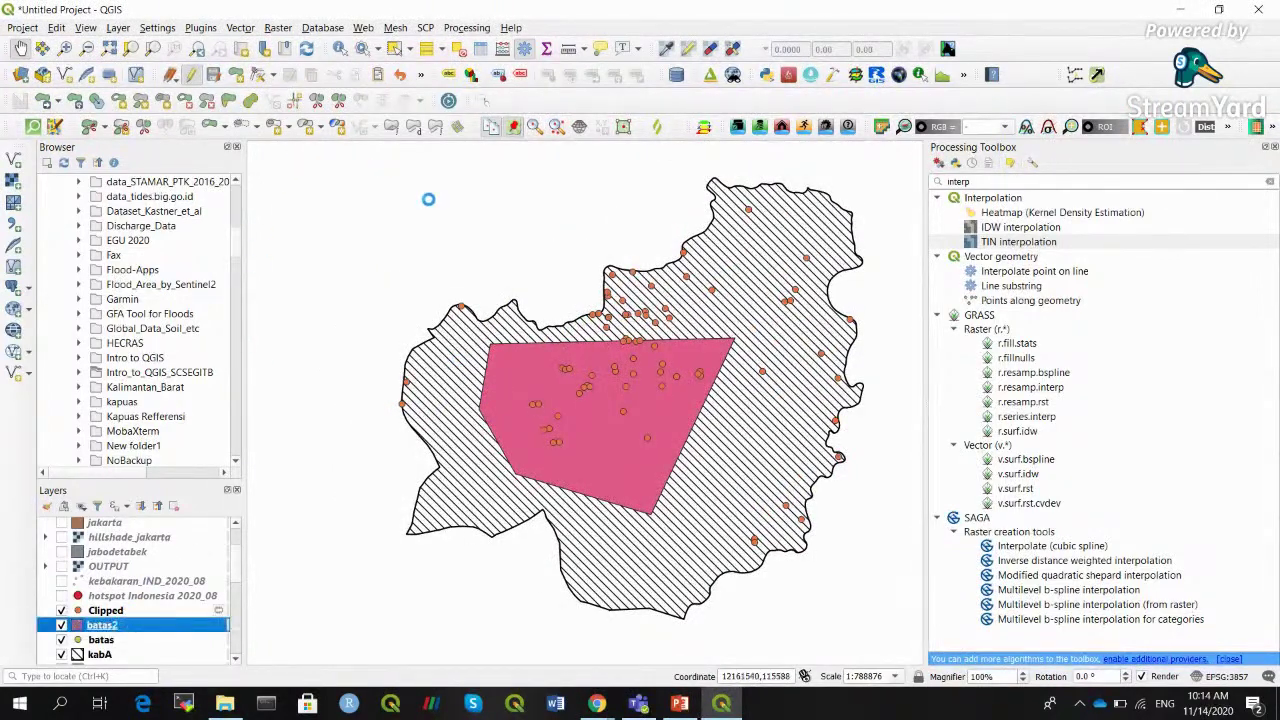
# Select the batas2 polygon and list its vertices in the Vertex Editor, highlighting the first vertex
pyautogui.moveTo(486, 326); pyautogui.dragTo(536, 364)
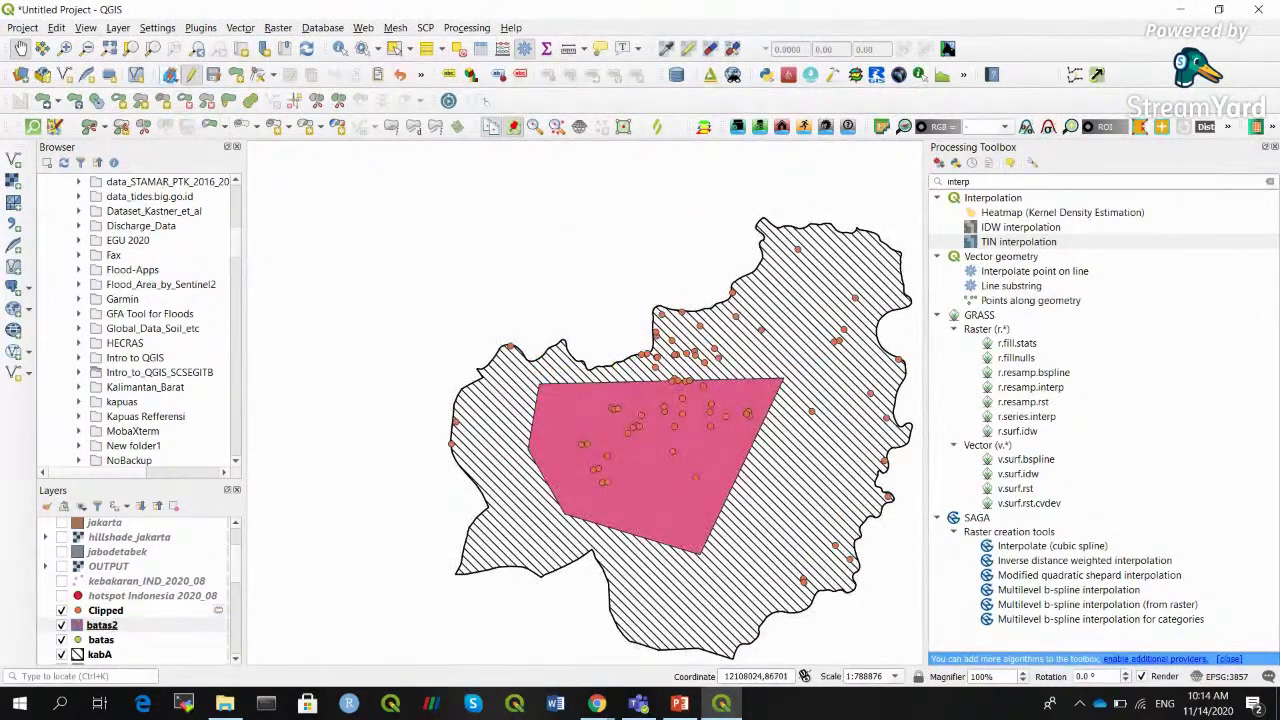
pyautogui.click(394, 49)
pyautogui.click(575, 420)
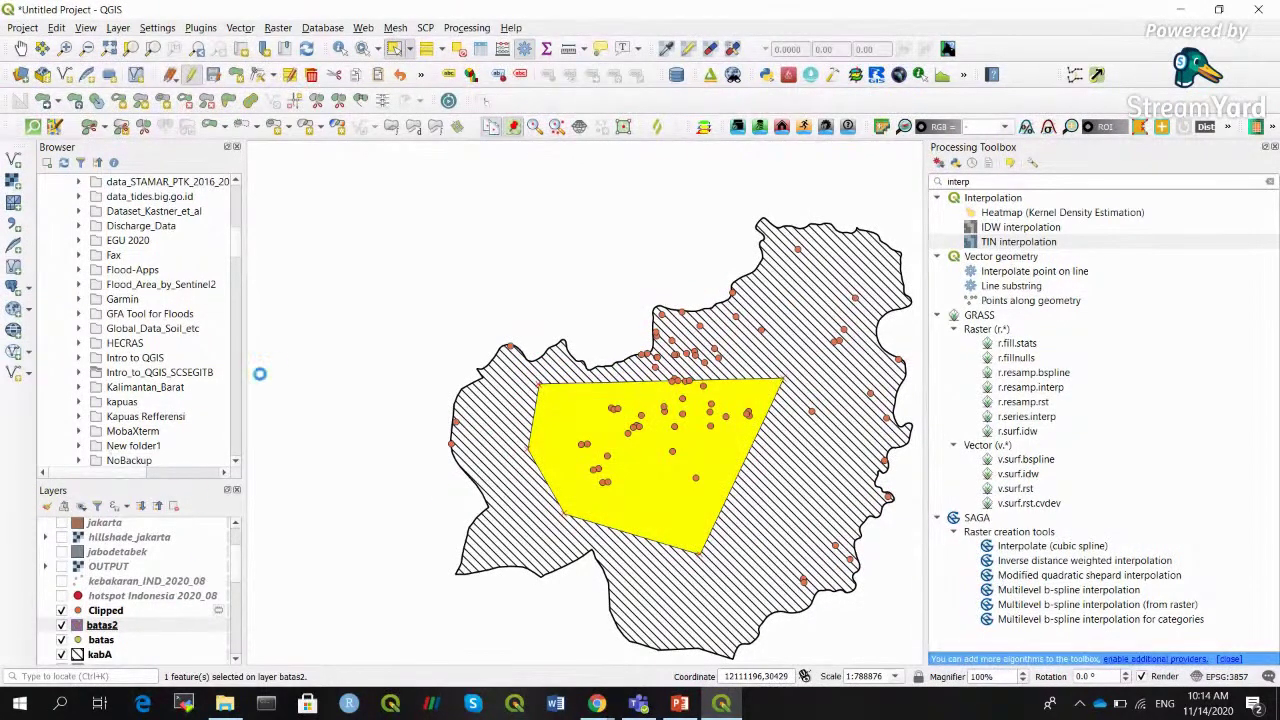
pyautogui.click(259, 75)
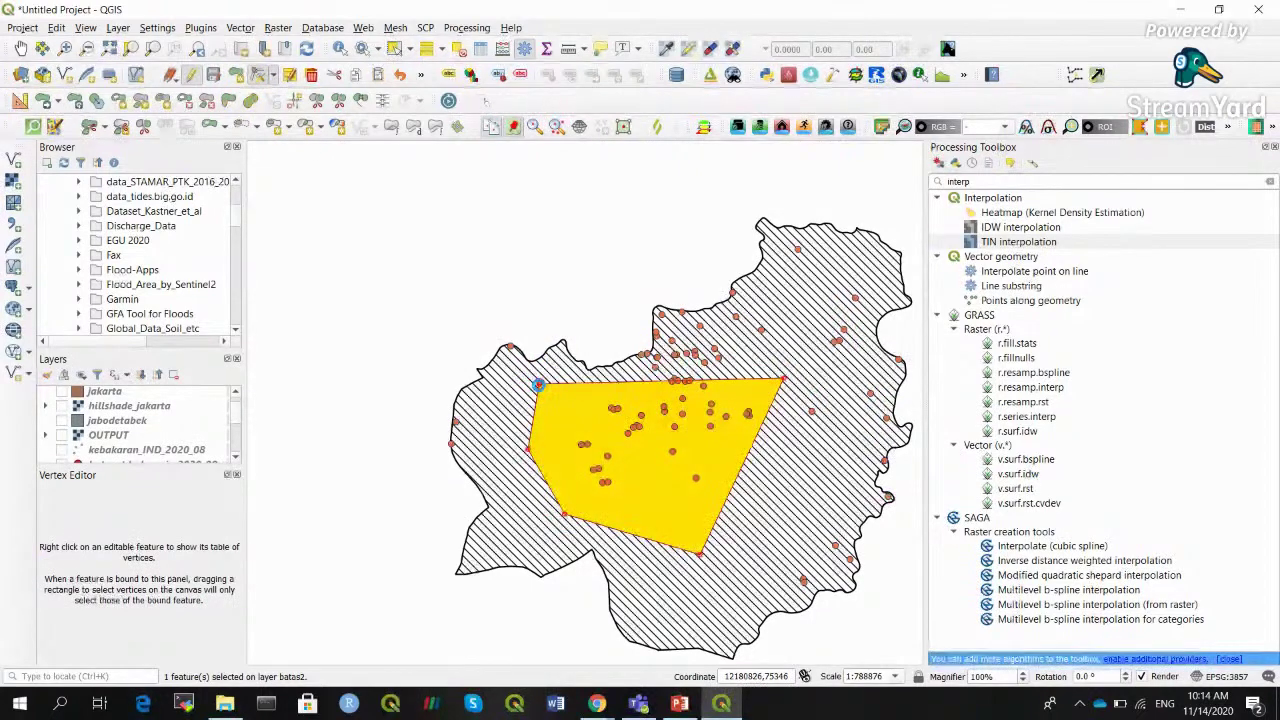
pyautogui.rightClick(539, 386)
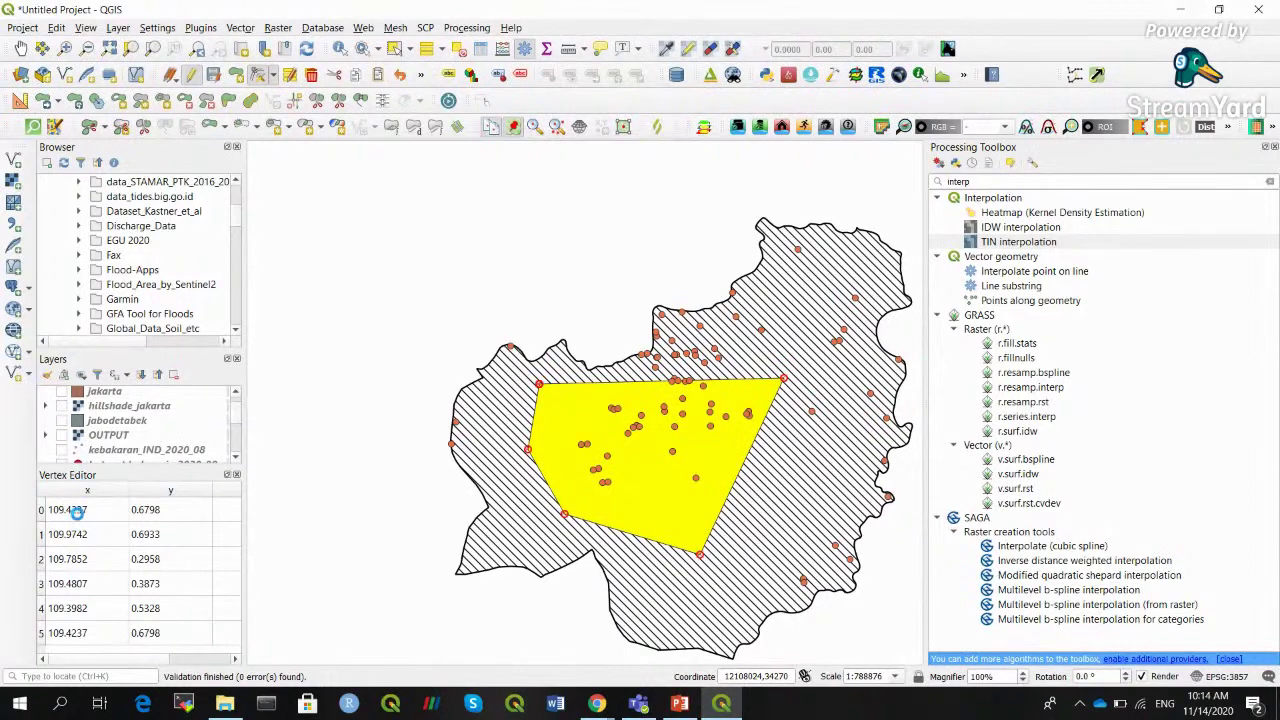
pyautogui.click(78, 512)
pyautogui.click(110, 533)
pyautogui.click(90, 510)
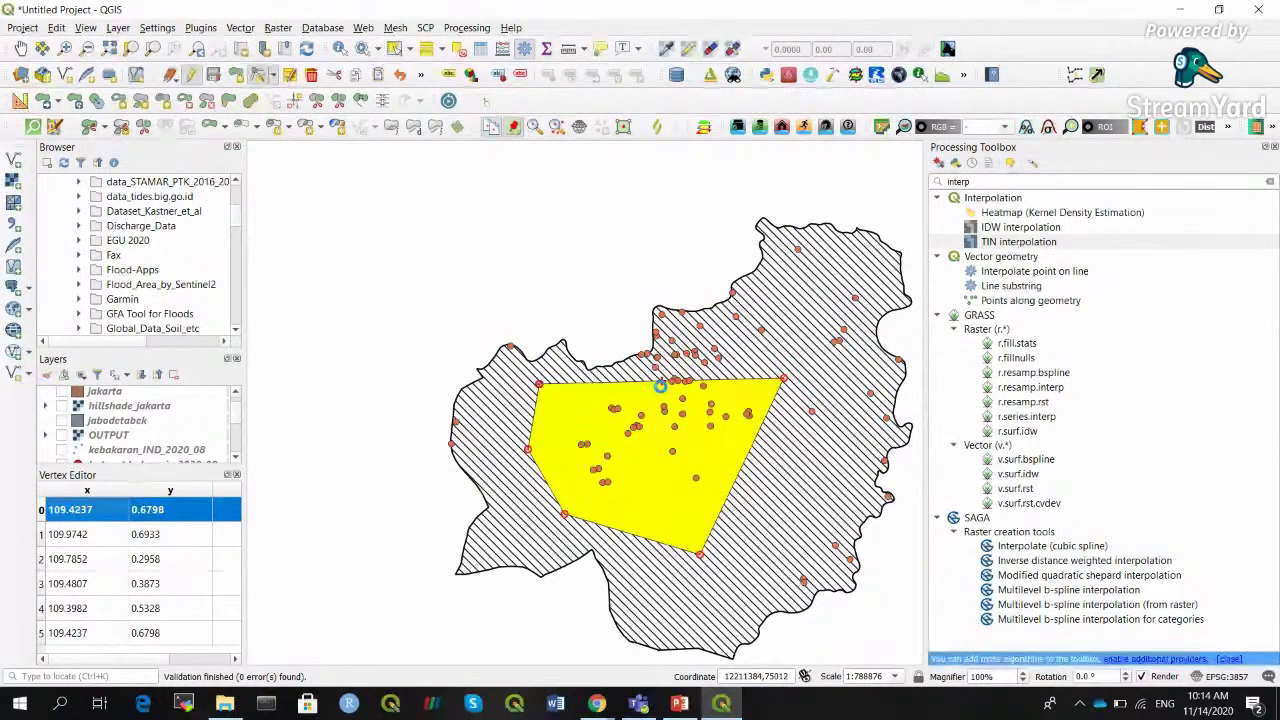
# Reshape the batas2 polygon by adding a vertex on its northern edge and pulling the southeast, northeast and southwest corners inward
pyautogui.click(662, 377)
pyautogui.click(655, 357)
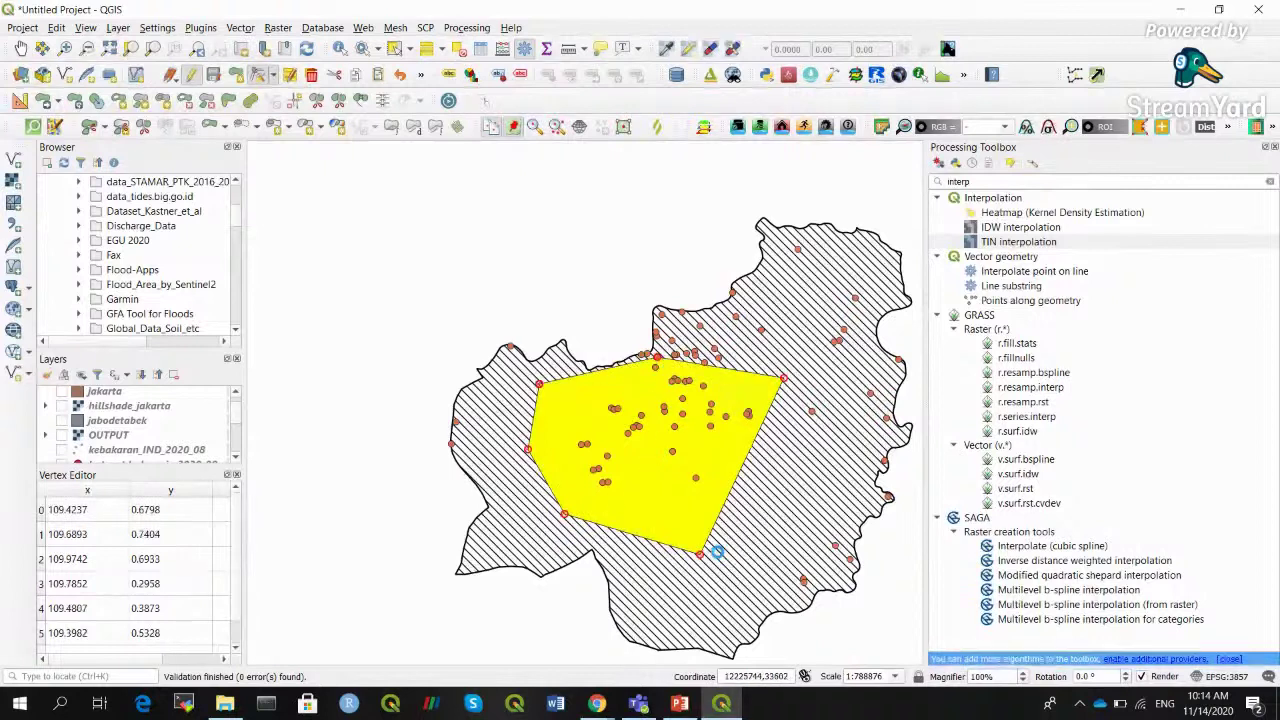
pyautogui.click(703, 550)
pyautogui.click(684, 511)
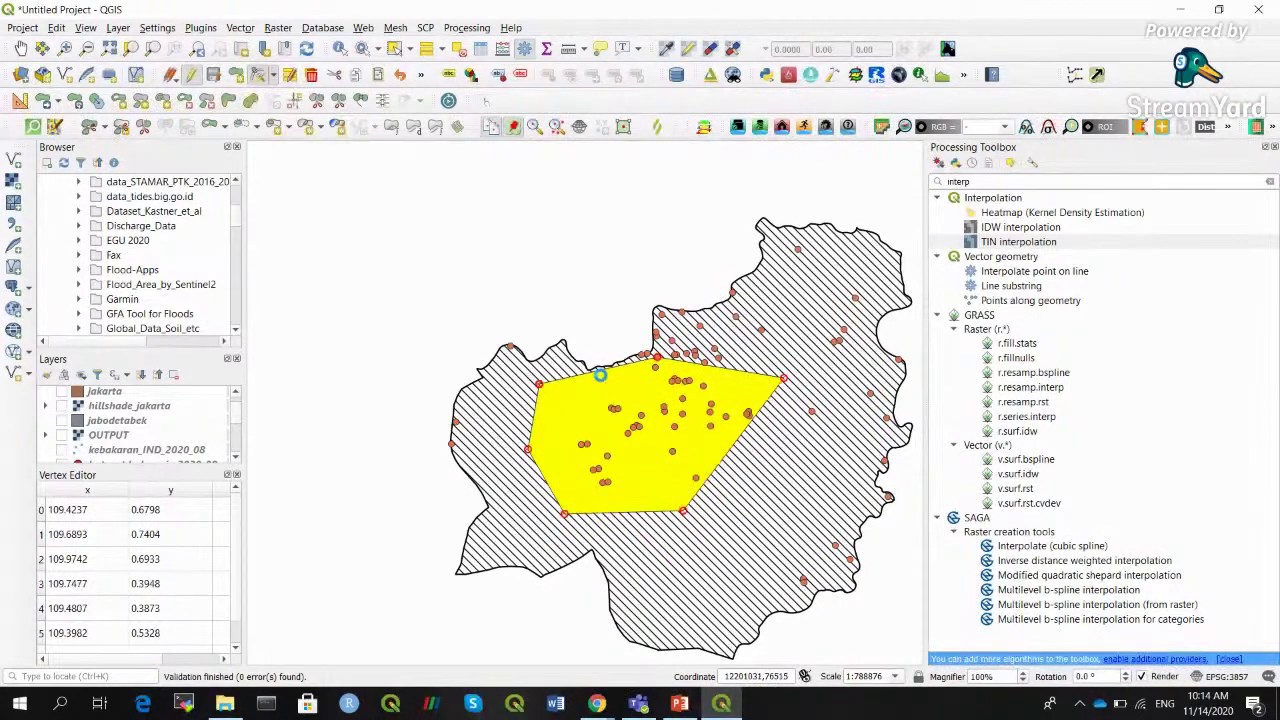
pyautogui.click(788, 373)
pyautogui.click(699, 416)
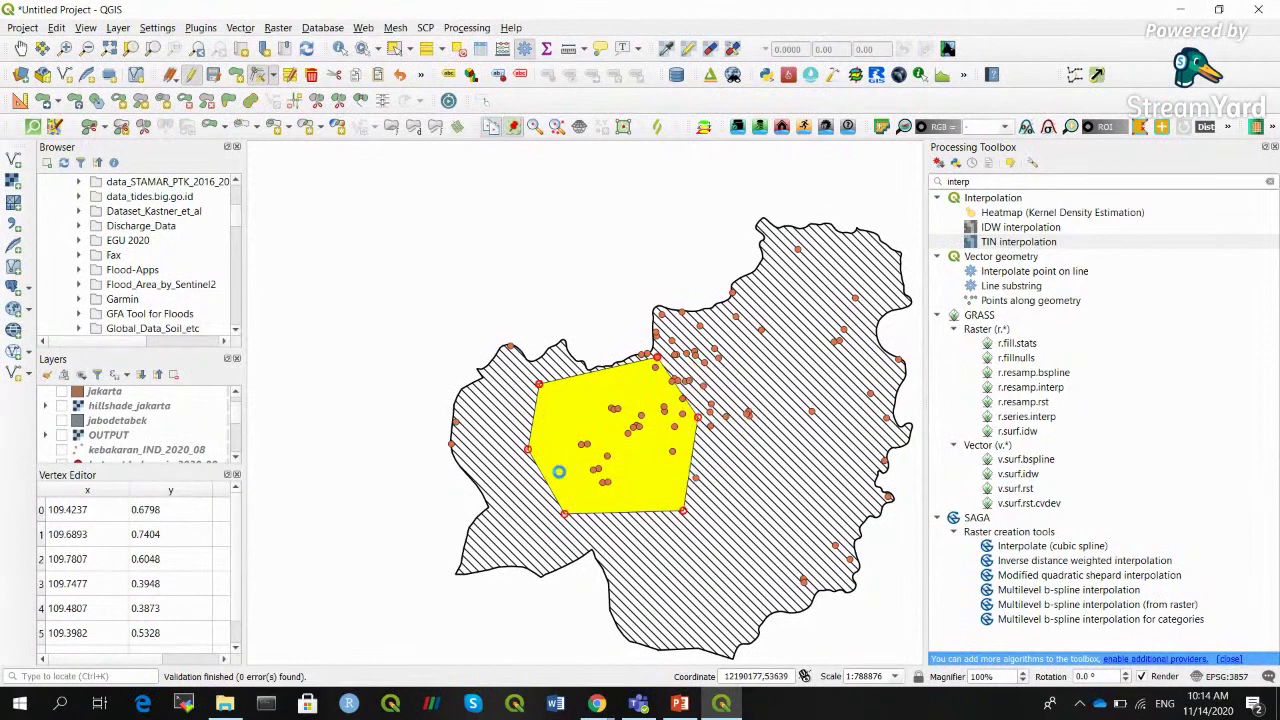
pyautogui.click(574, 493)
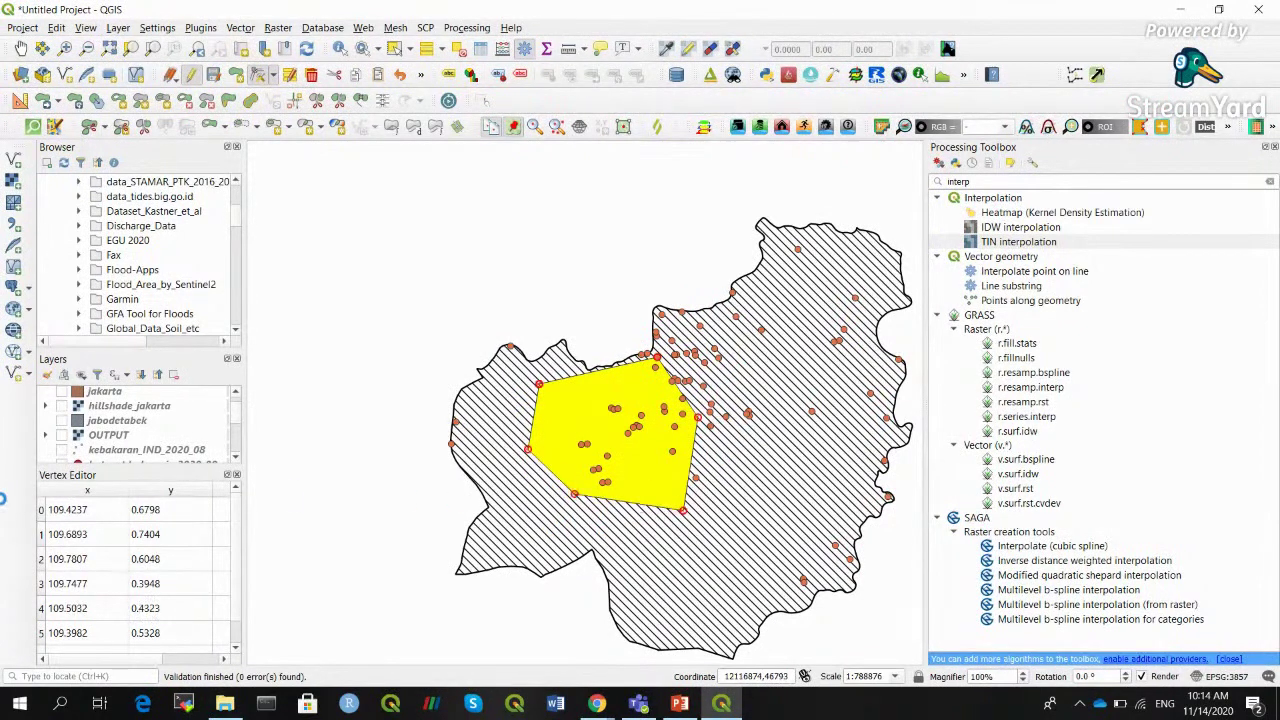
# Adjust the batas2 polygon's north-middle, southwest and southeast vertices, and save the layer edits
pyautogui.click(80, 510)
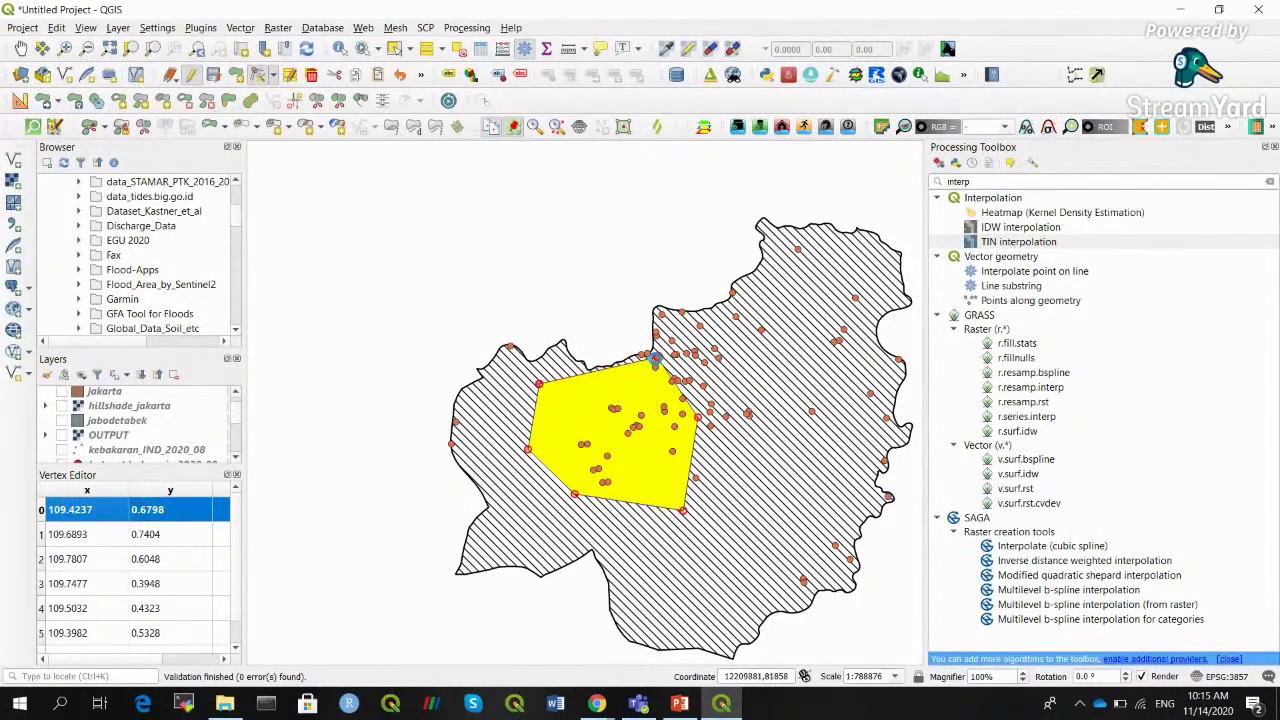
pyautogui.click(655, 358)
pyautogui.click(651, 378)
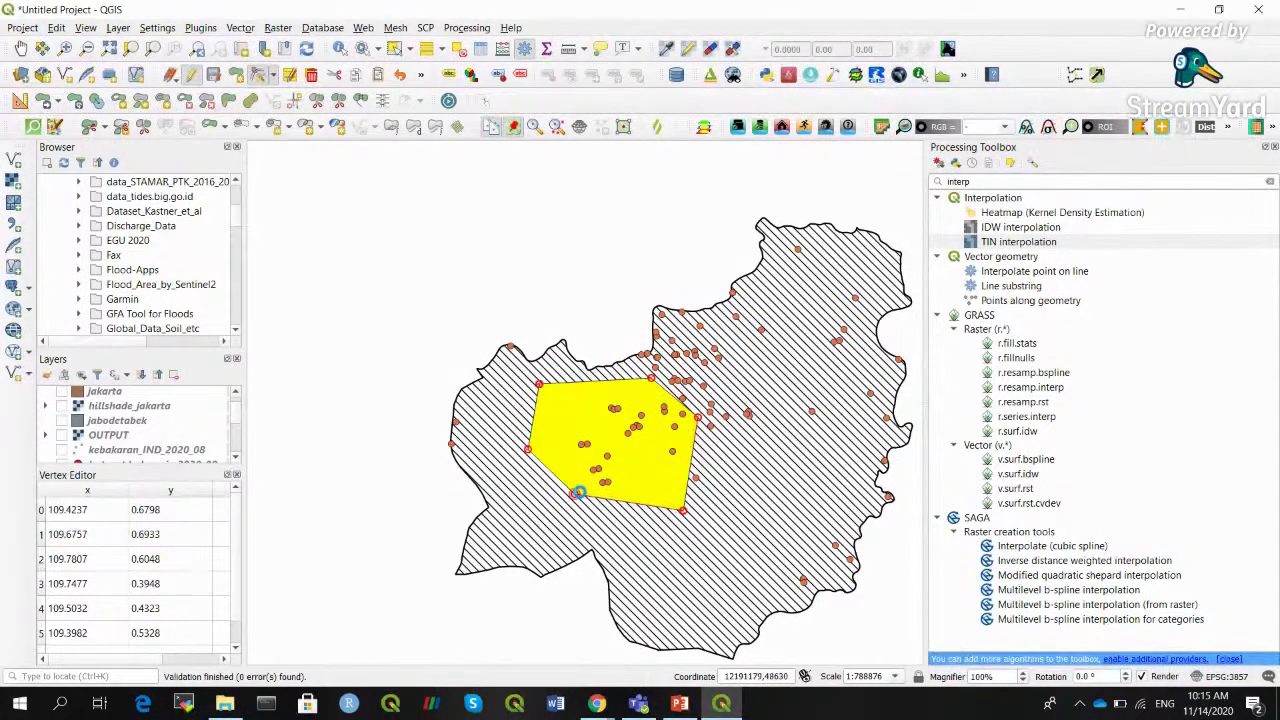
pyautogui.click(596, 507)
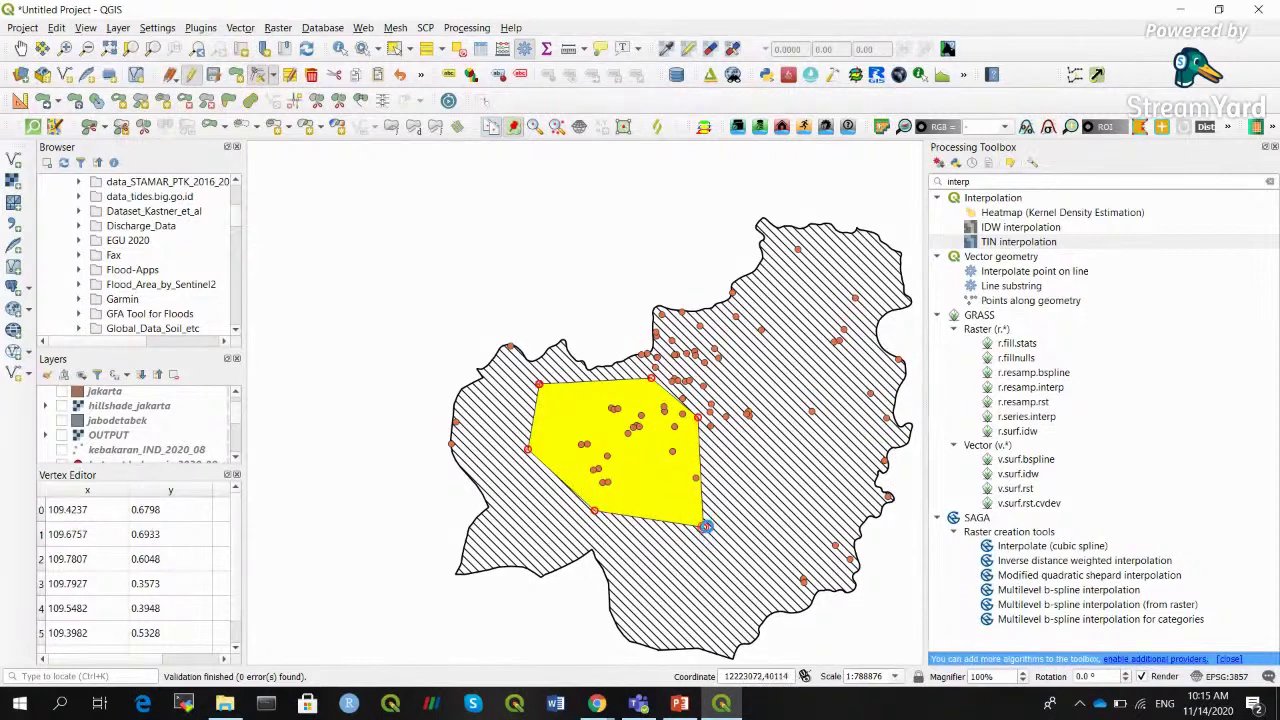
pyautogui.click(698, 504)
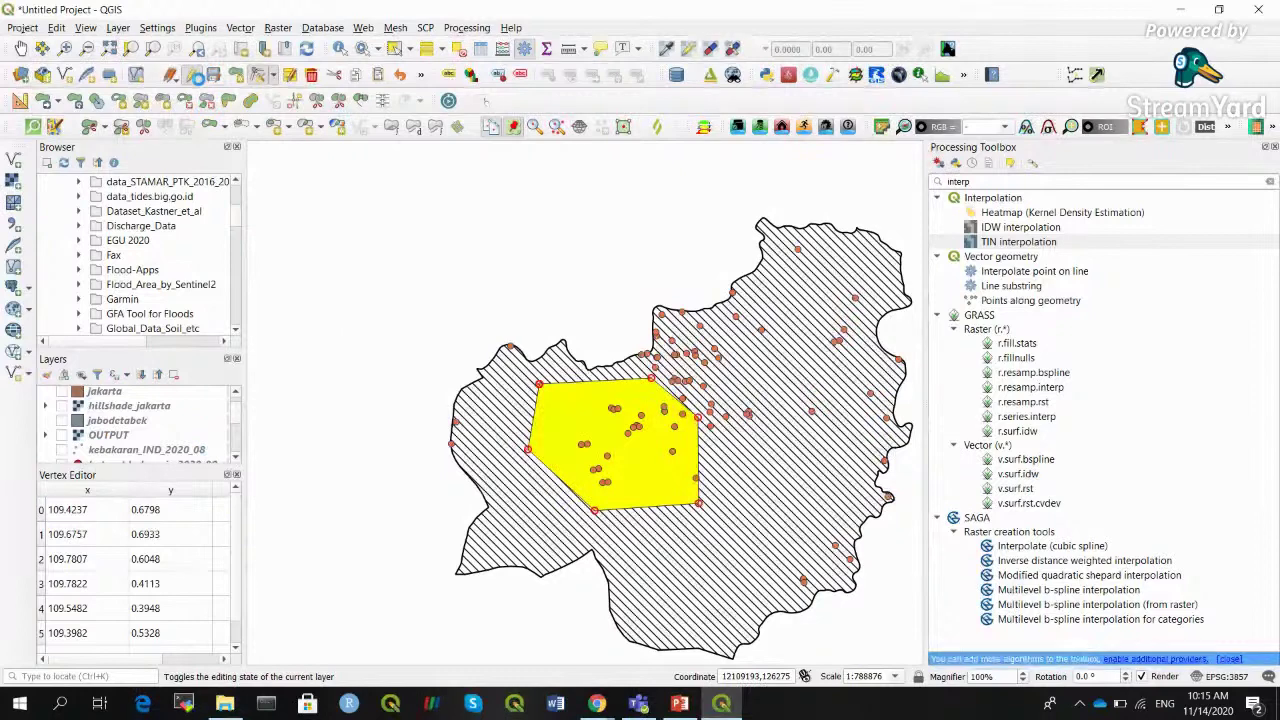
pyautogui.click(190, 75)
pyautogui.click(627, 360)
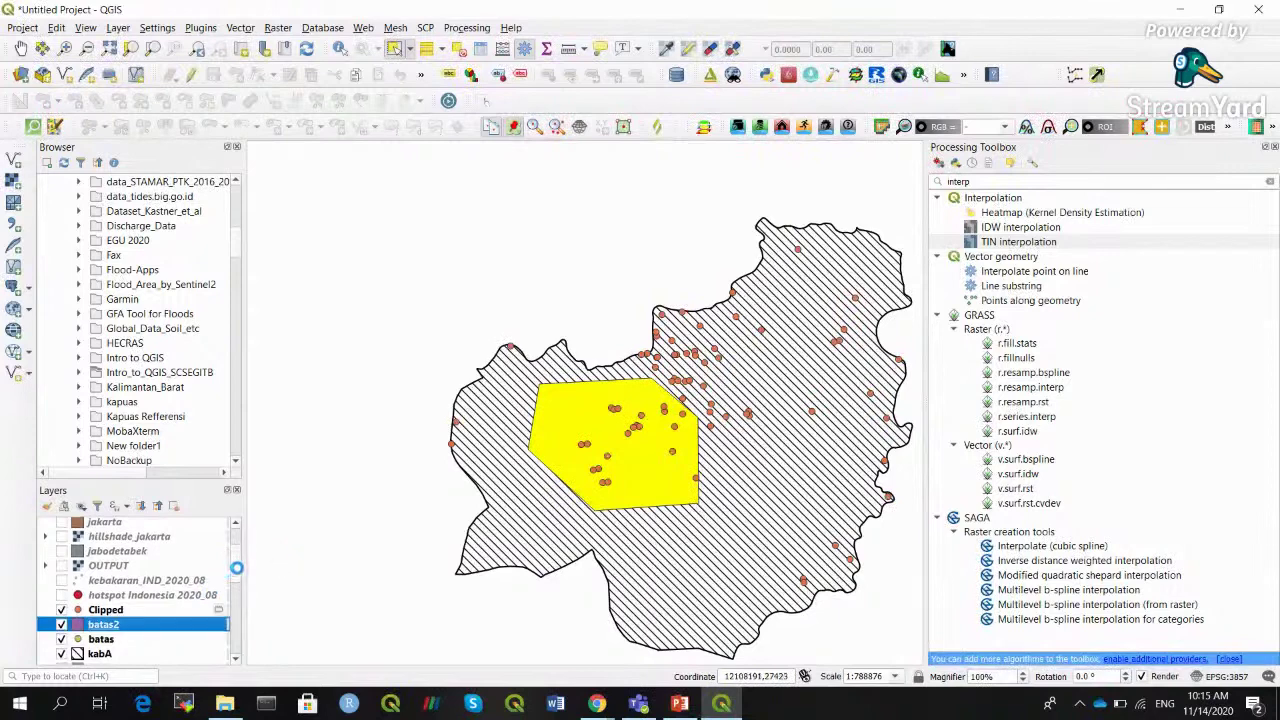
# Hide the kabA, batas and Clipped layers and show the OpenStreetMap base layer beneath batas2
pyautogui.scroll(-1, 241, 561)
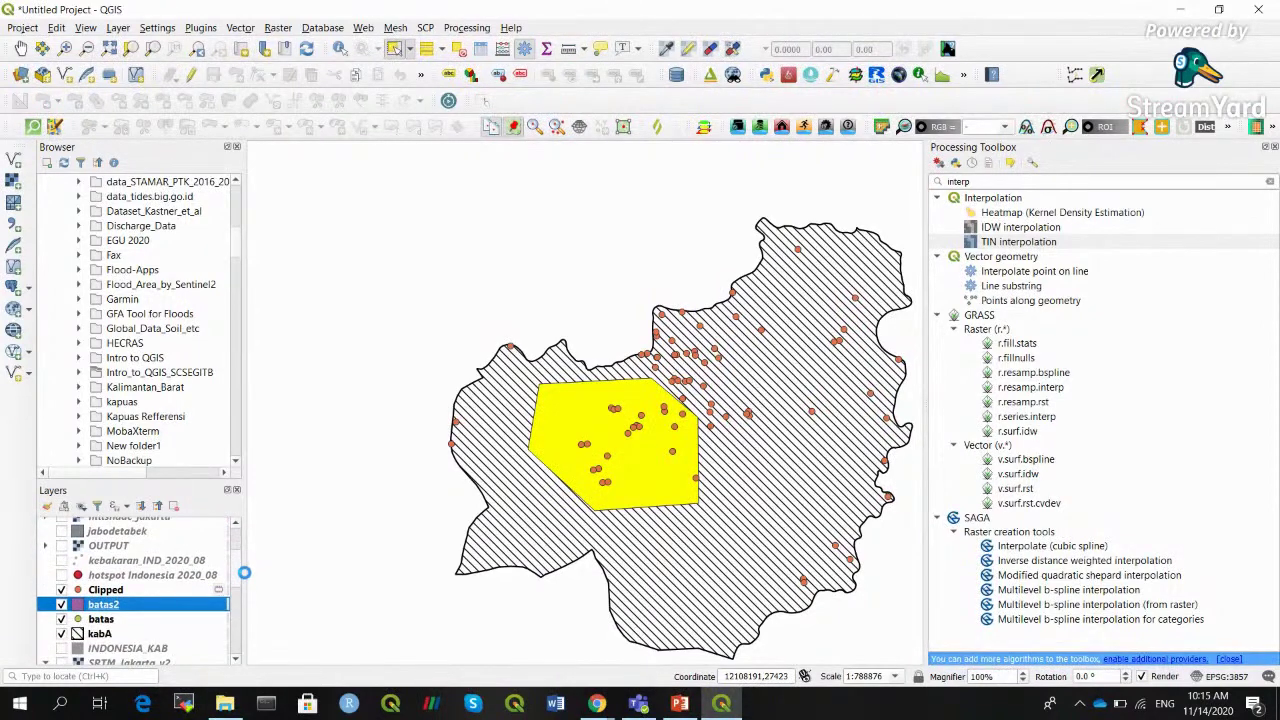
pyautogui.click(60, 634)
pyautogui.click(60, 619)
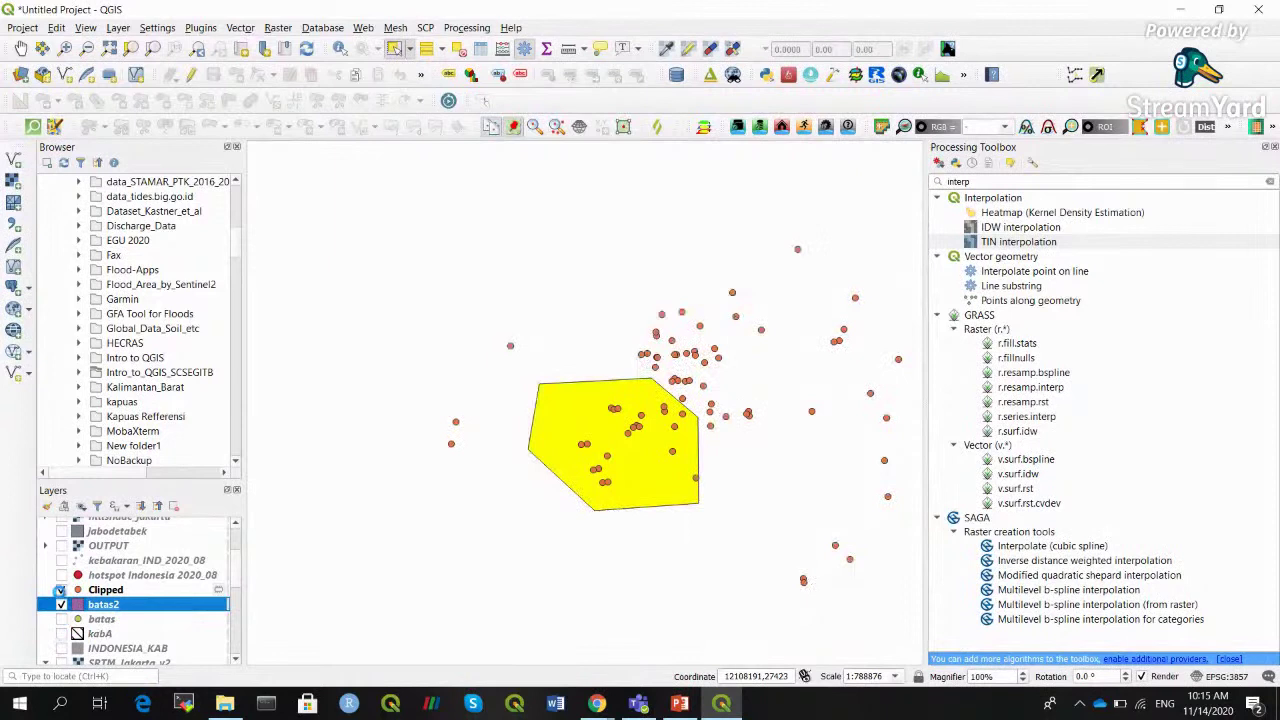
pyautogui.click(61, 590)
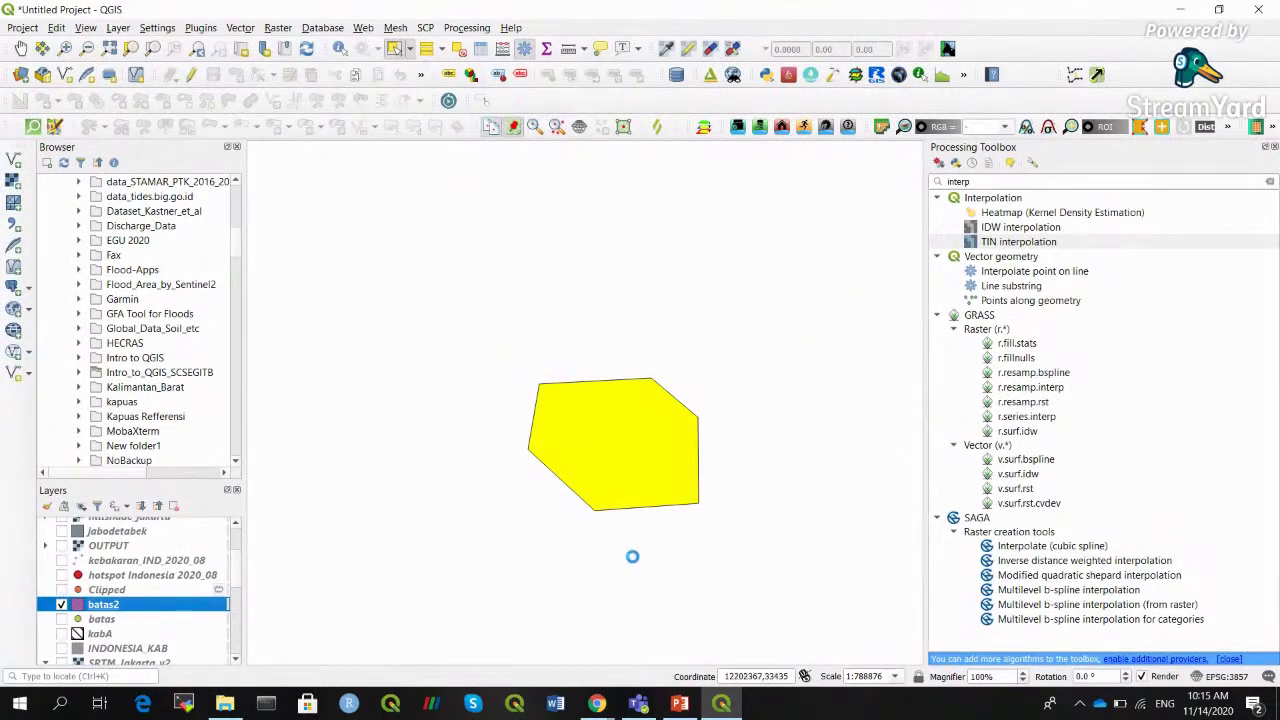
pyautogui.moveTo(231, 560); pyautogui.dragTo(241, 642)
pyautogui.click(62, 658)
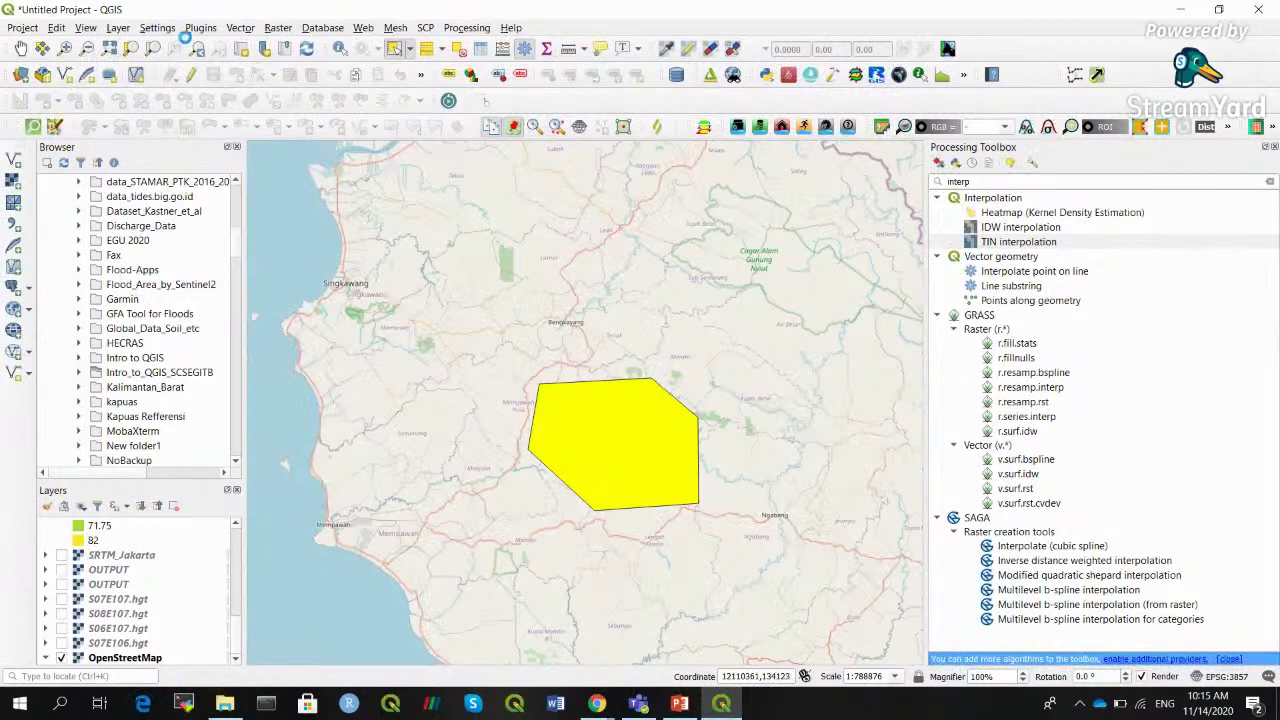
pyautogui.click(118, 27)
pyautogui.moveTo(150, 83)
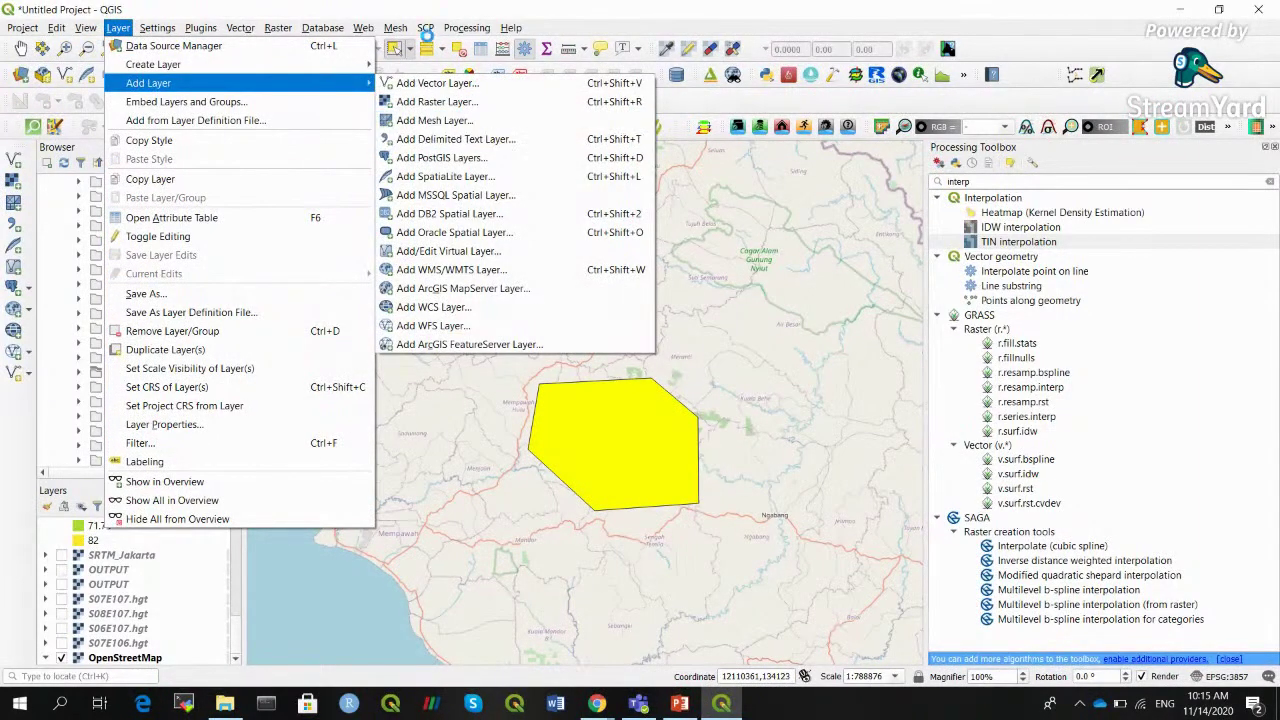
pyautogui.moveTo(395, 27)
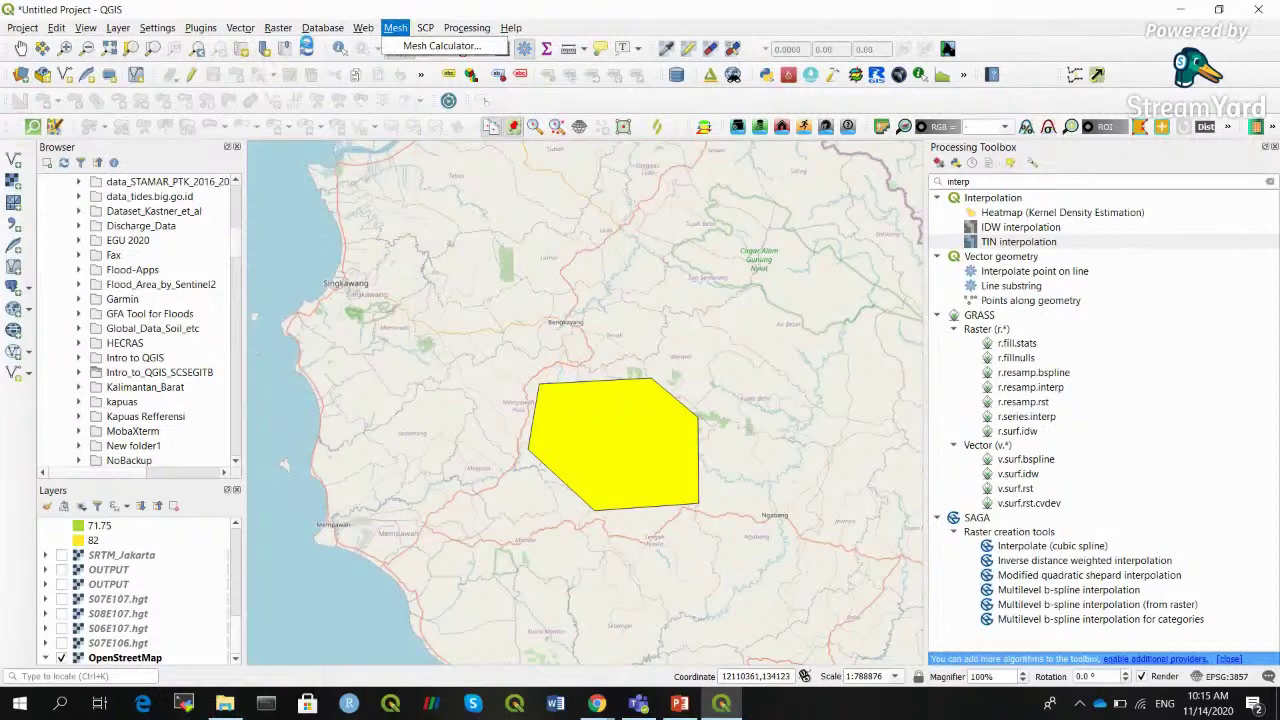
pyautogui.moveTo(467, 27)
pyautogui.click(501, 10)
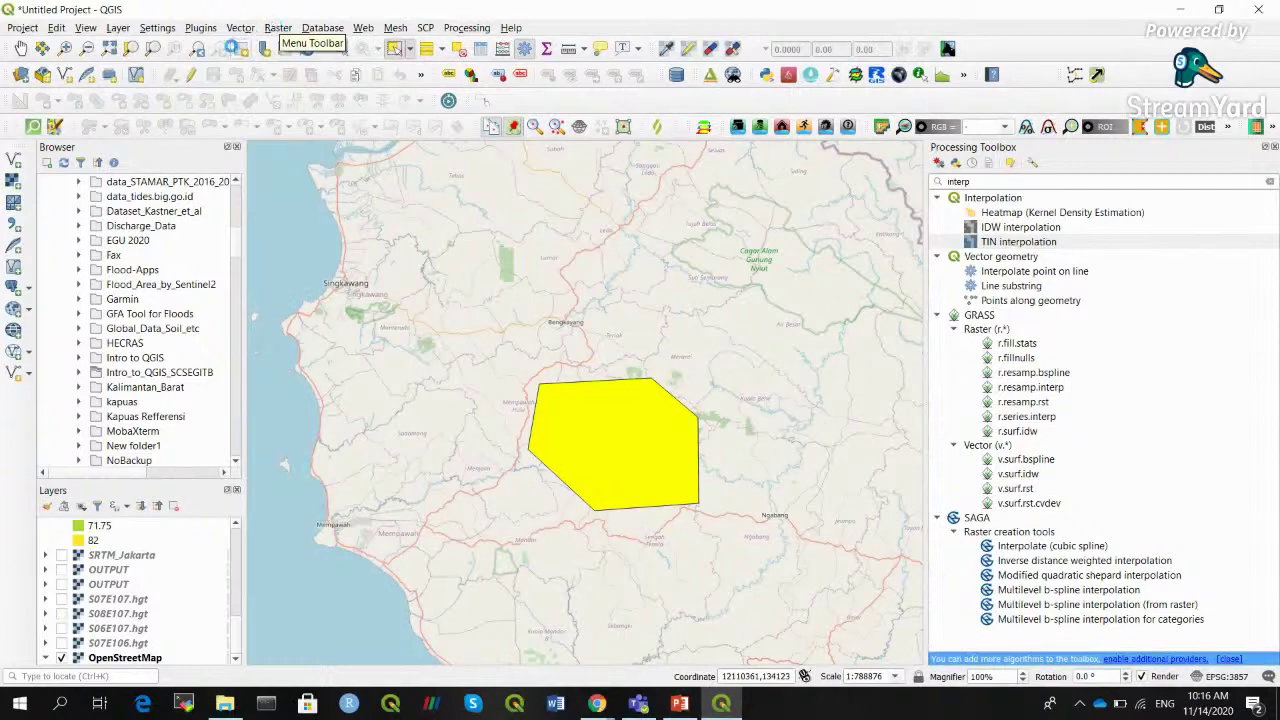
pyautogui.click(198, 28)
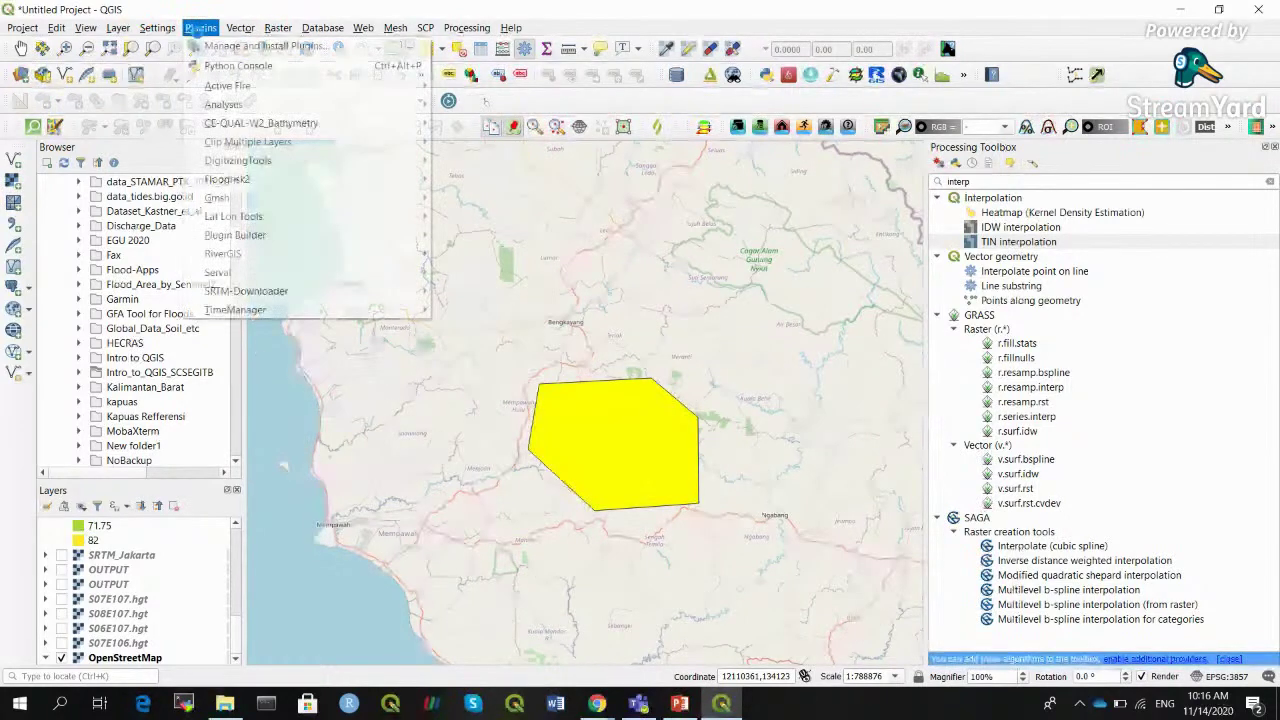
pyautogui.moveTo(372, 298)
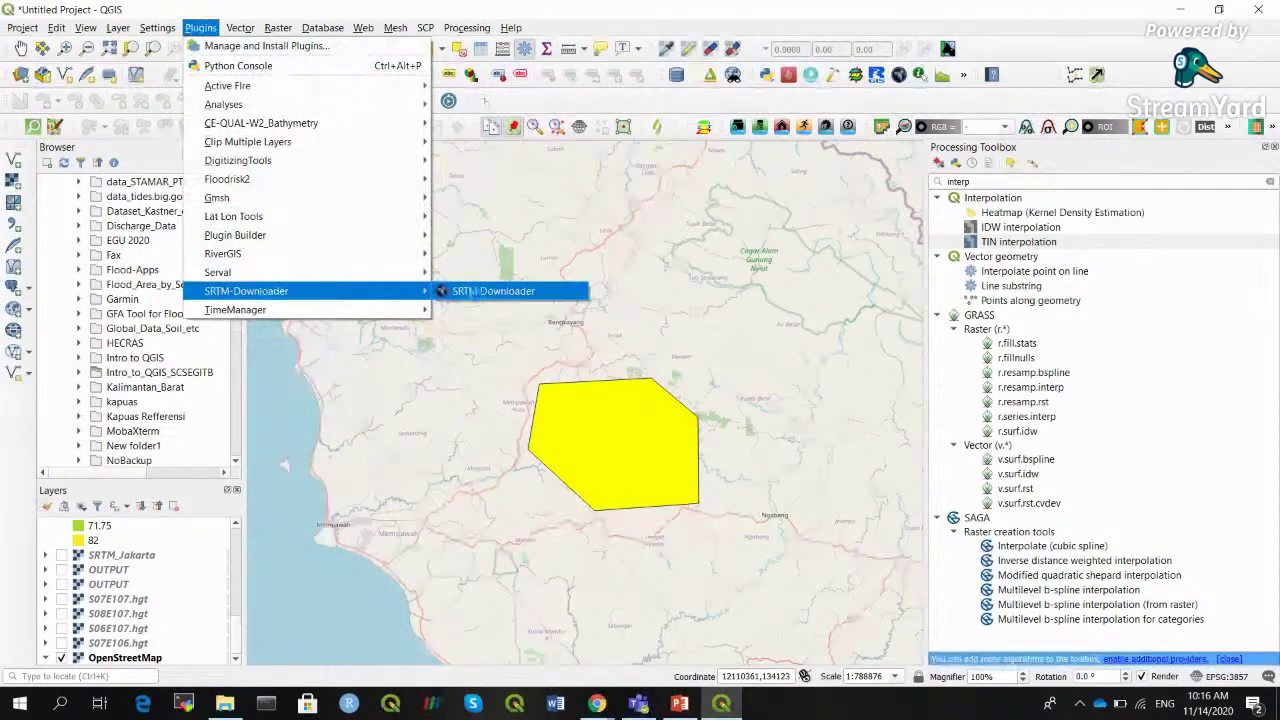
pyautogui.click(472, 291)
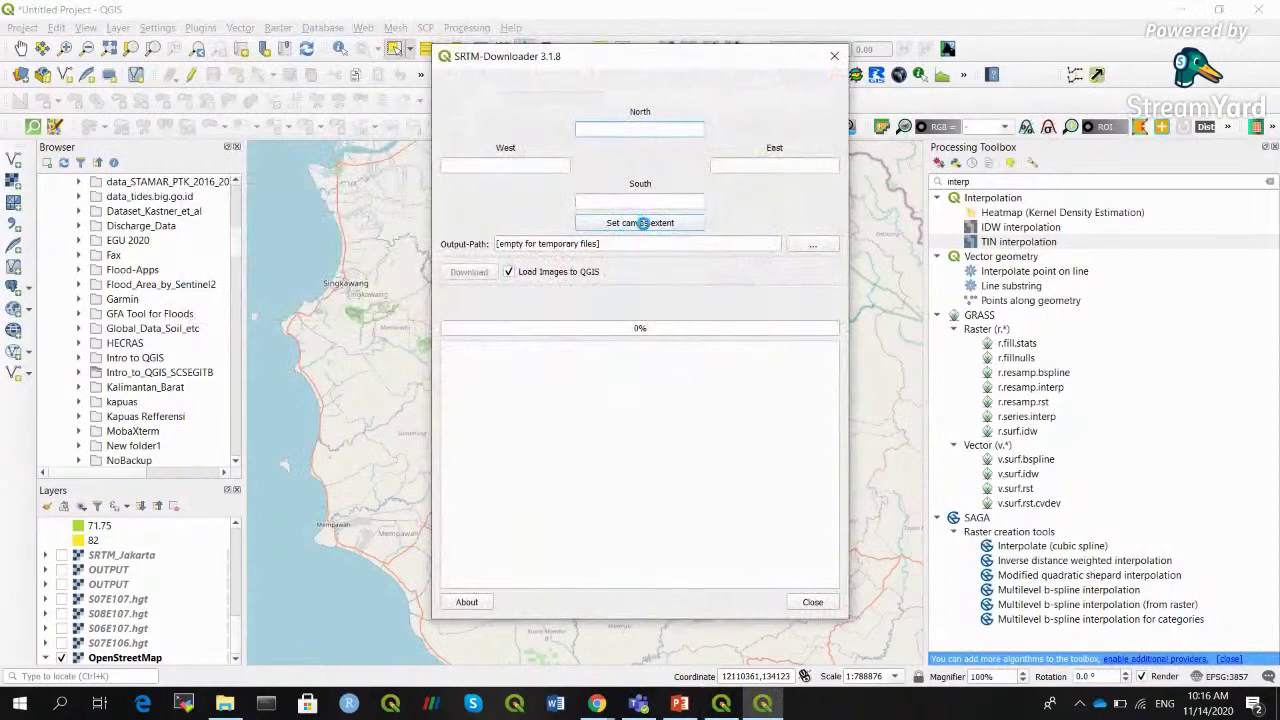
pyautogui.click(811, 602)
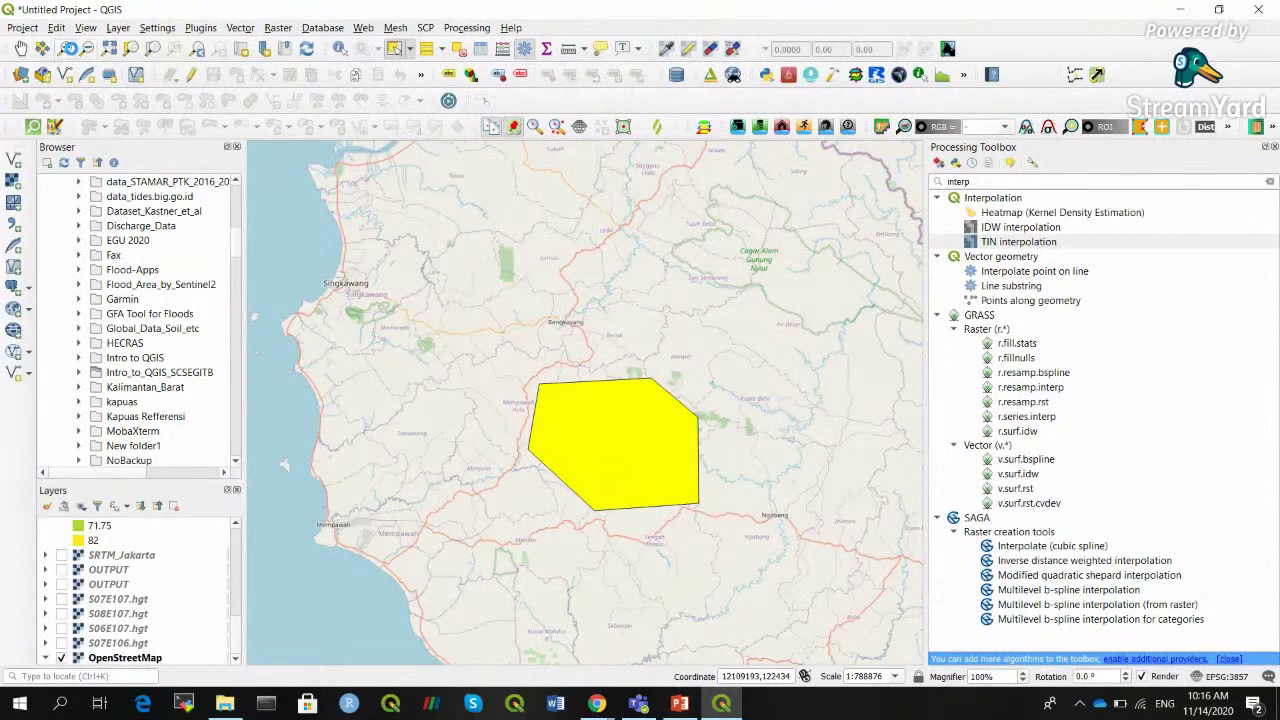
# Hide the OpenStreetMap base layer and fit the map view to the batas2 polygon
pyautogui.click(61, 658)
pyautogui.click(109, 49)
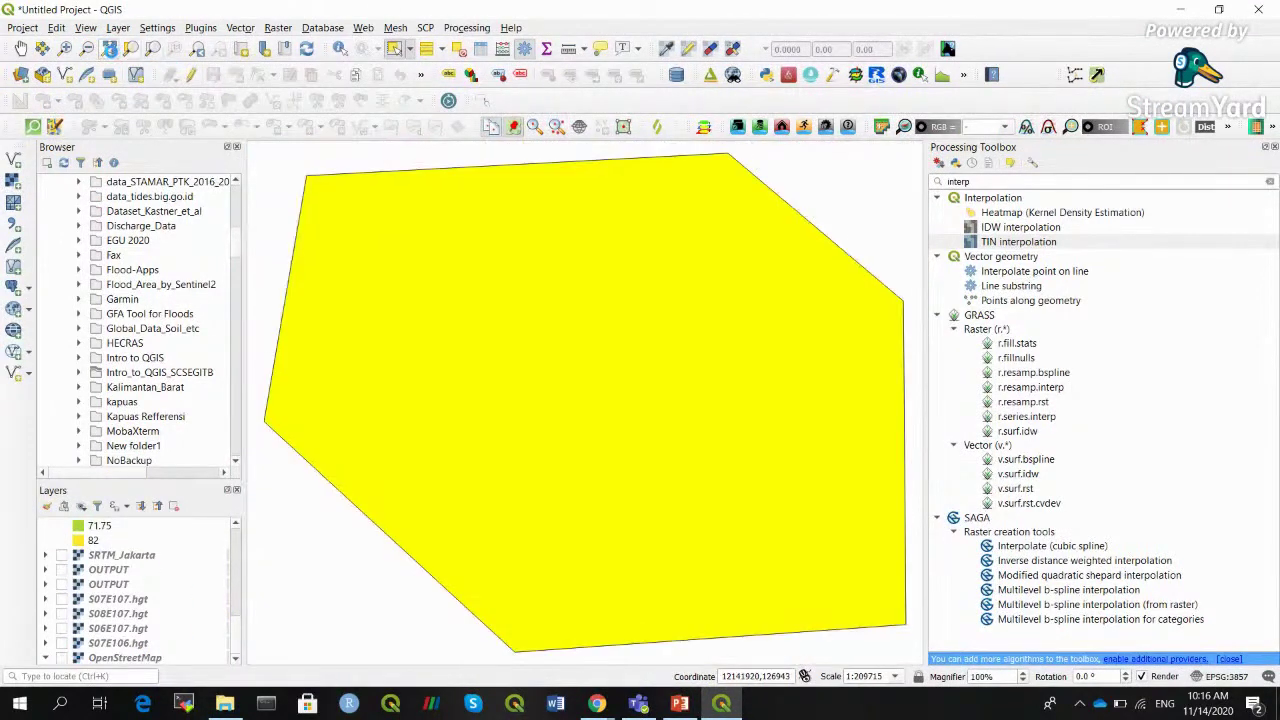
# Open SRTM-Downloader and take the bounds from the map canvas: north 1, south 0, west 109, east 110
pyautogui.click(278, 27)
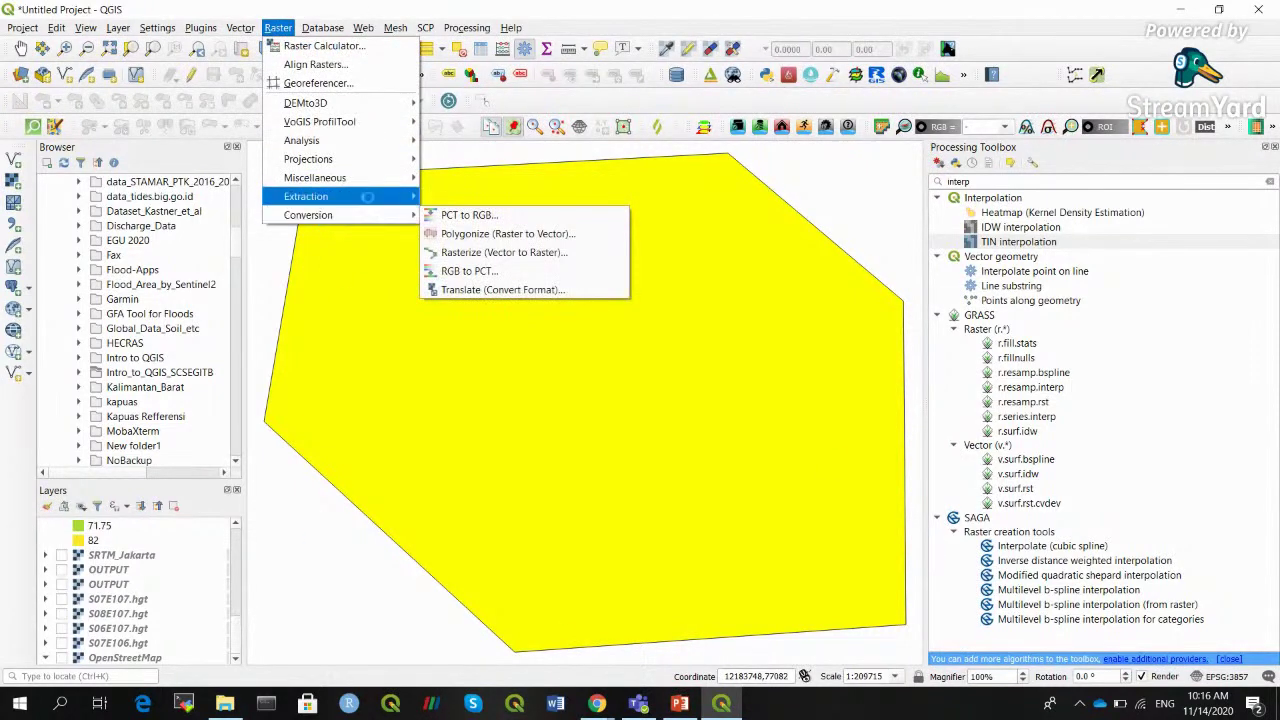
pyautogui.moveTo(368, 197)
pyautogui.click(276, 28)
pyautogui.click(270, 32)
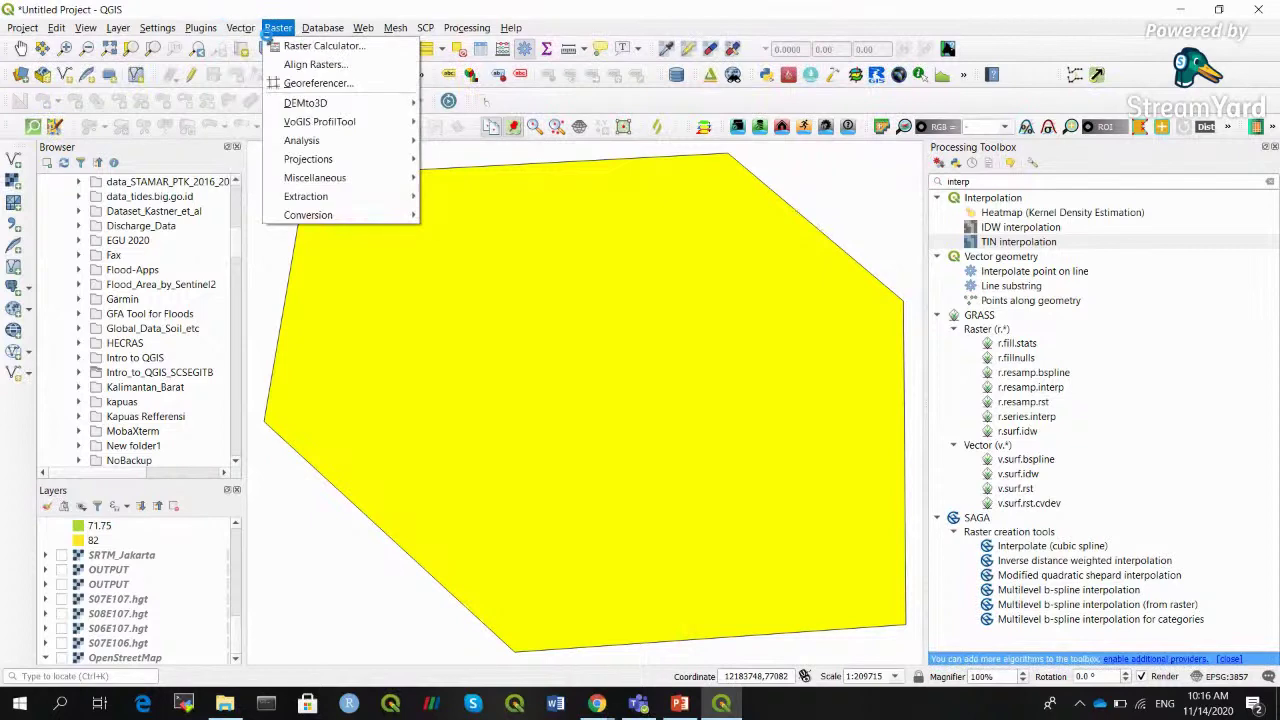
pyautogui.moveTo(205, 28)
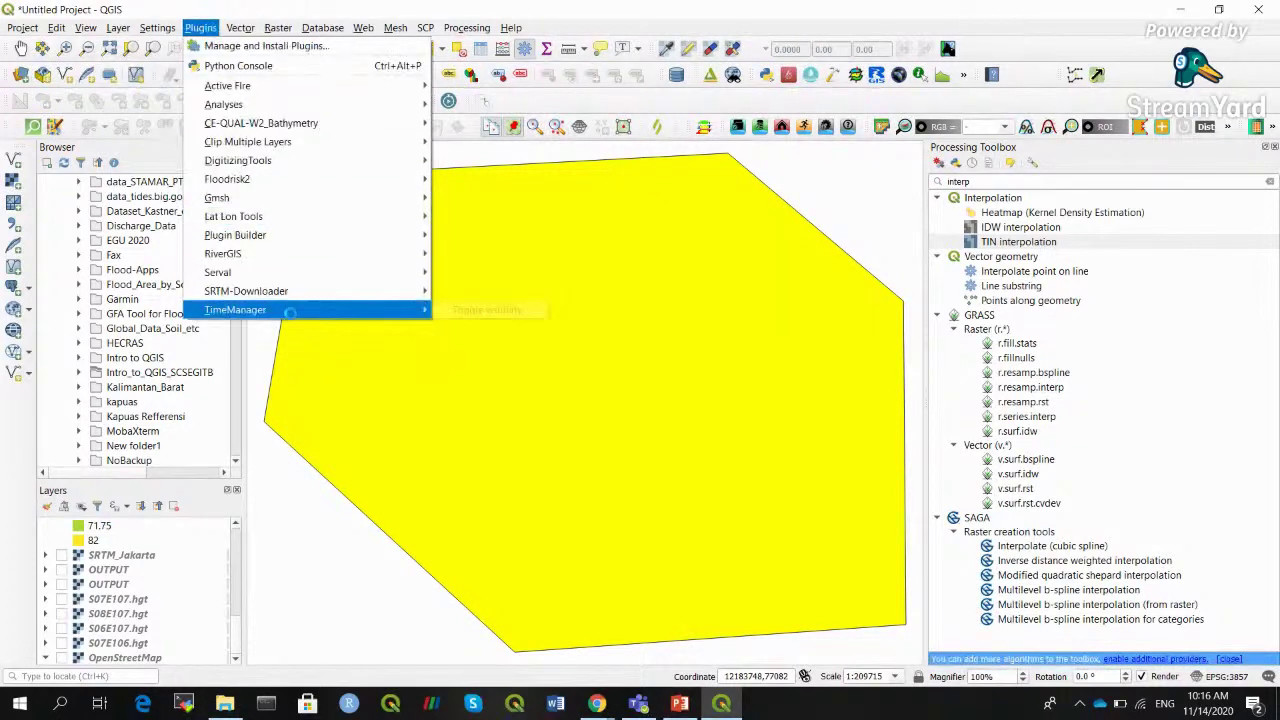
pyautogui.moveTo(366, 296)
pyautogui.click(456, 291)
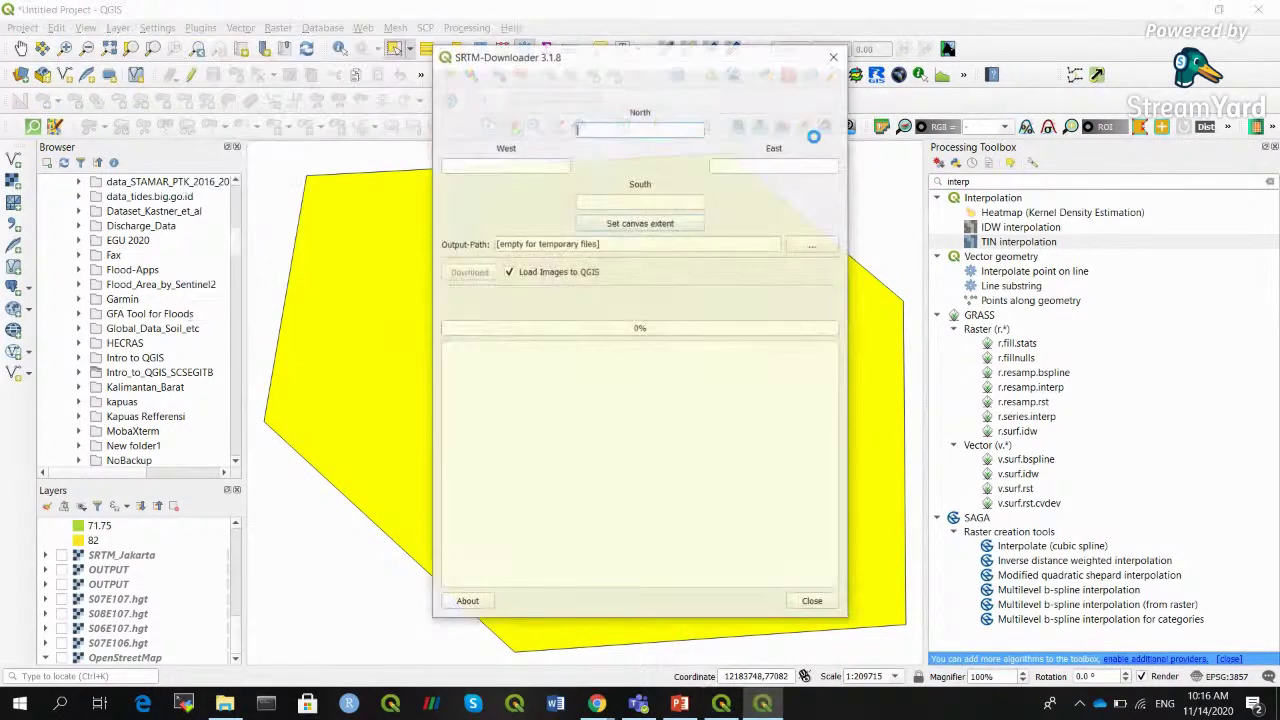
pyautogui.click(650, 224)
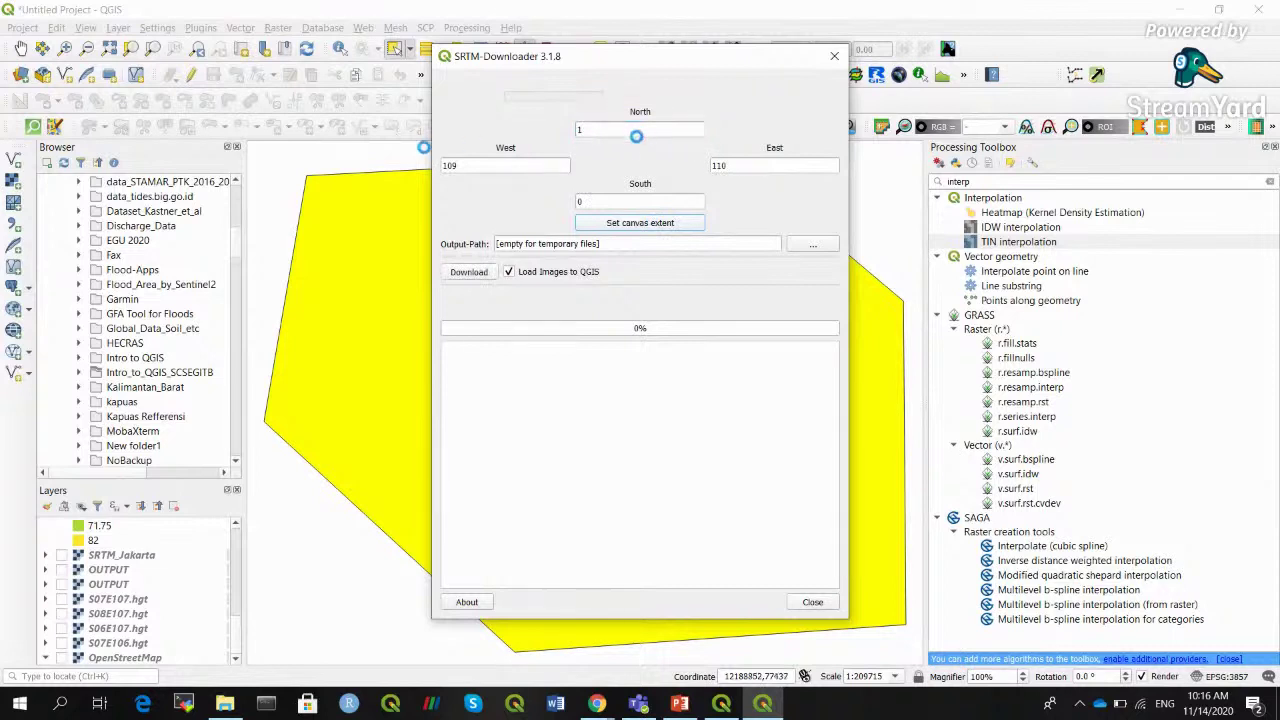
# Download the SRTM tile N00E109.hgt as a temporary file loaded into the project, confirming the Earthdata login
pyautogui.click(470, 272)
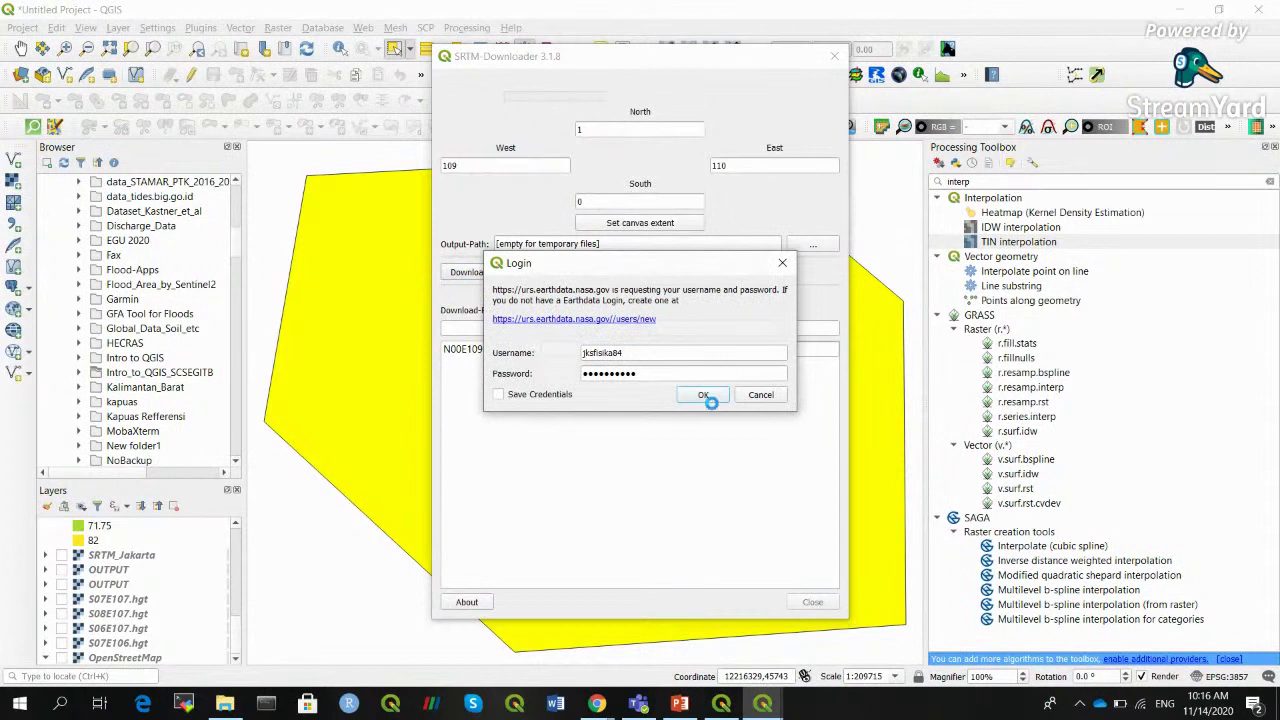
pyautogui.click(705, 396)
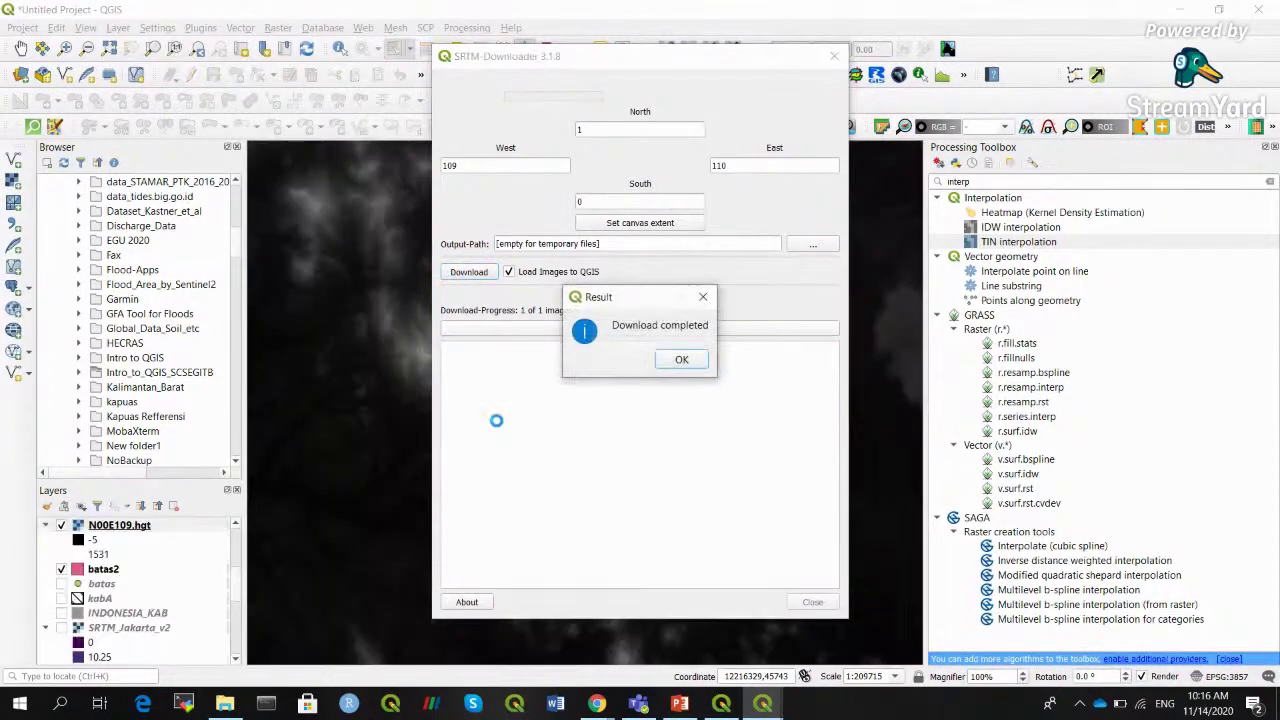
pyautogui.click(682, 359)
pyautogui.click(813, 601)
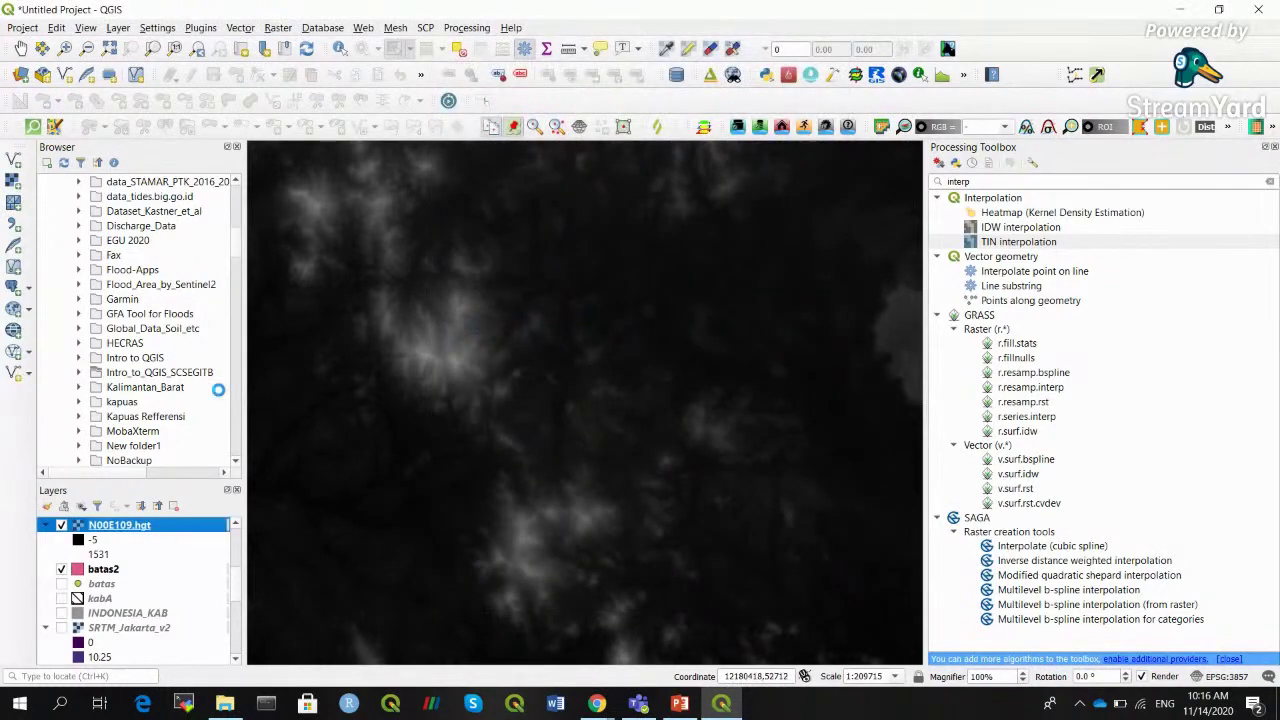
# Move the batas2 layer above the N00E109.hgt raster in the layer order
pyautogui.click(107, 568)
pyautogui.moveTo(130, 568); pyautogui.dragTo(132, 526)
pyautogui.moveTo(135, 566); pyautogui.dragTo(128, 535)
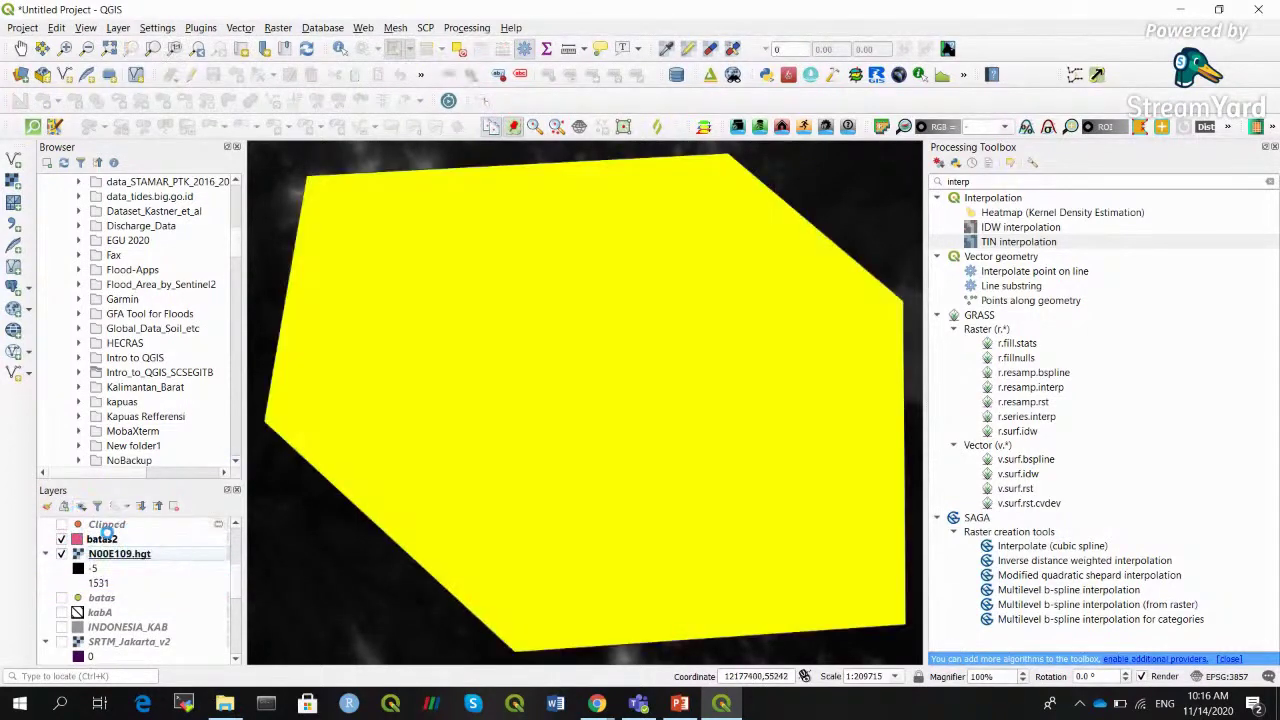
# Style the batas2 layer with the outline blue symbol preset so that the polygon has no fill
pyautogui.click(105, 539)
pyautogui.rightClick(105, 539)
pyautogui.click(307, 470)
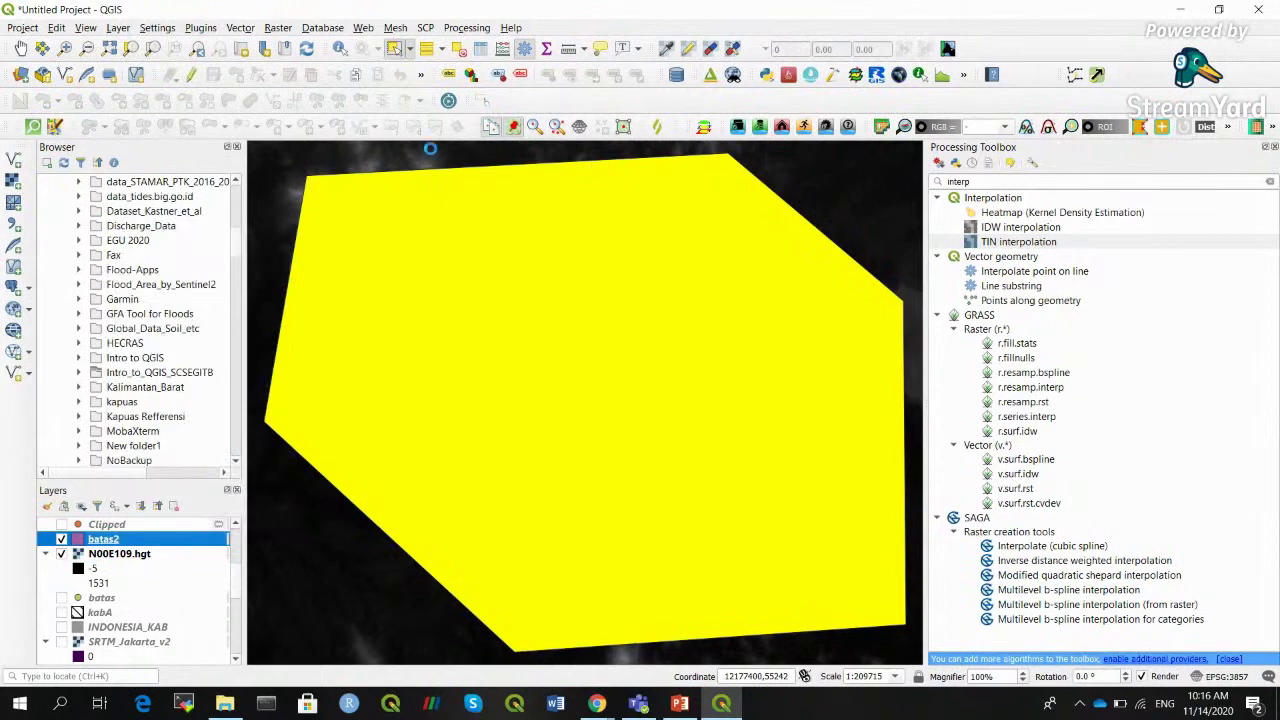
pyautogui.click(375, 503)
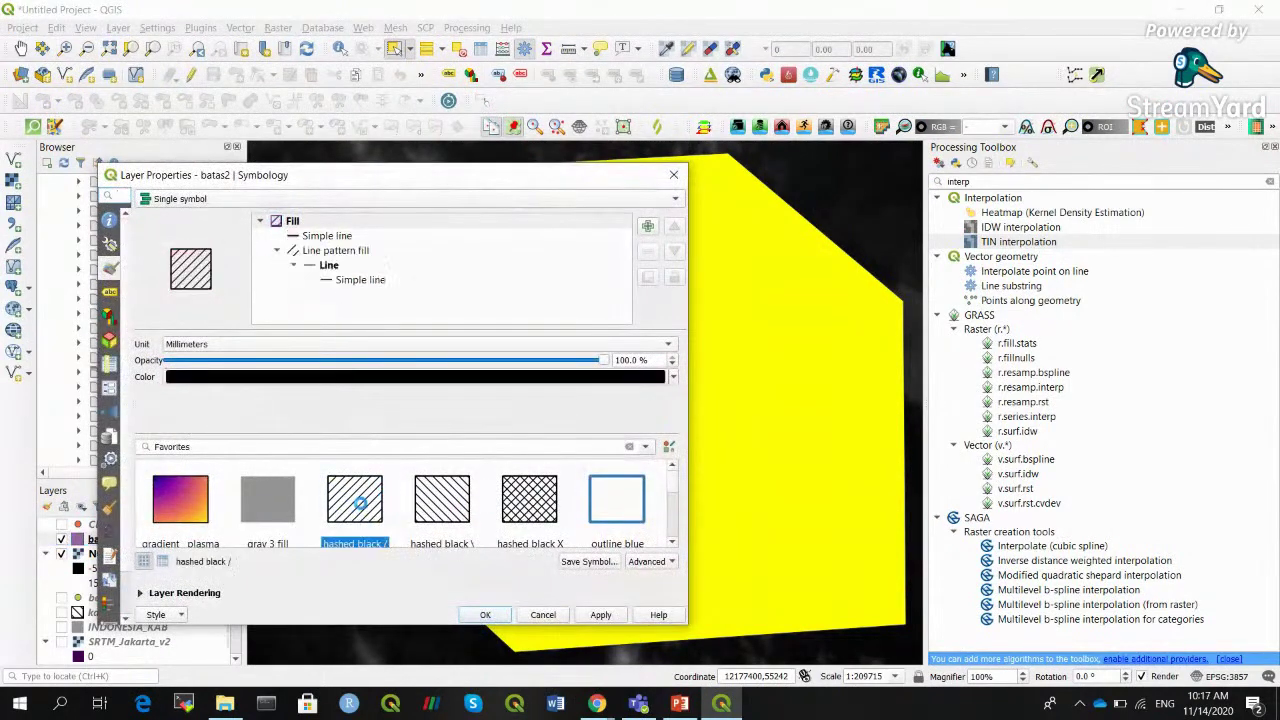
pyautogui.click(617, 510)
pyautogui.click(600, 615)
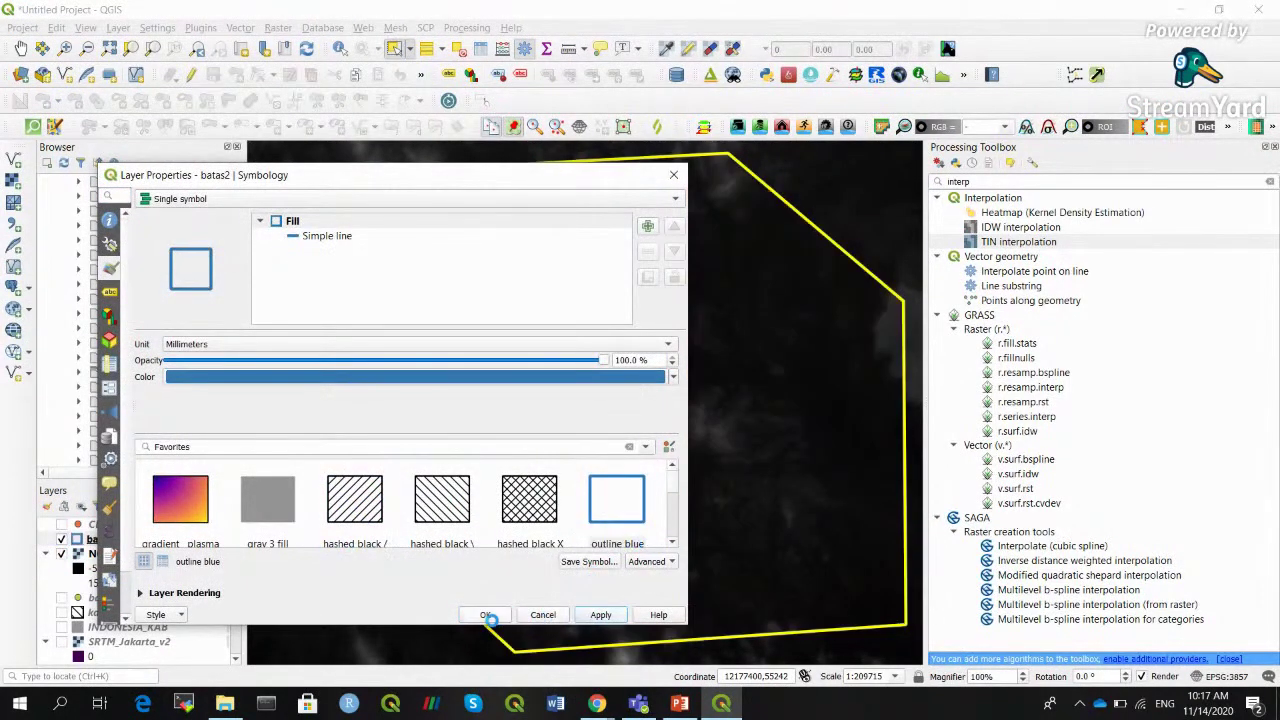
pyautogui.click(485, 615)
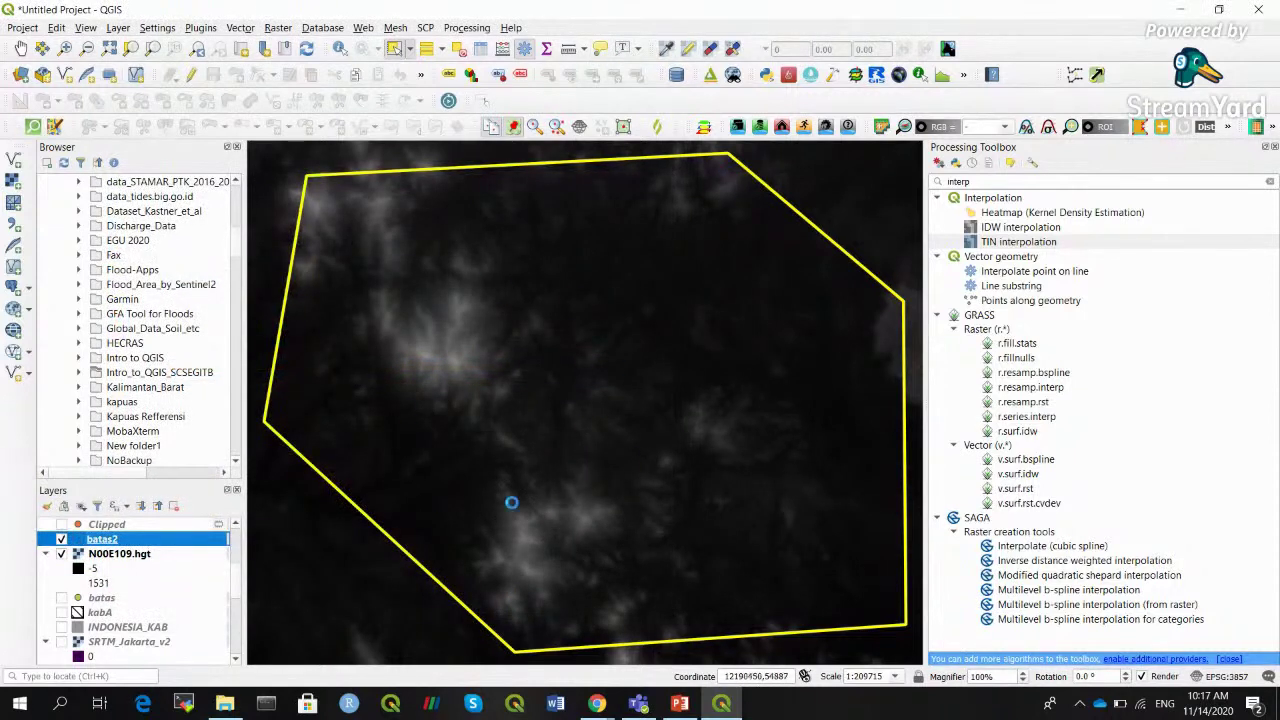
# Render the N00E109.hgt raster as singleband pseudocolor with the existing color ramp and equal interval classification
pyautogui.click(104, 556)
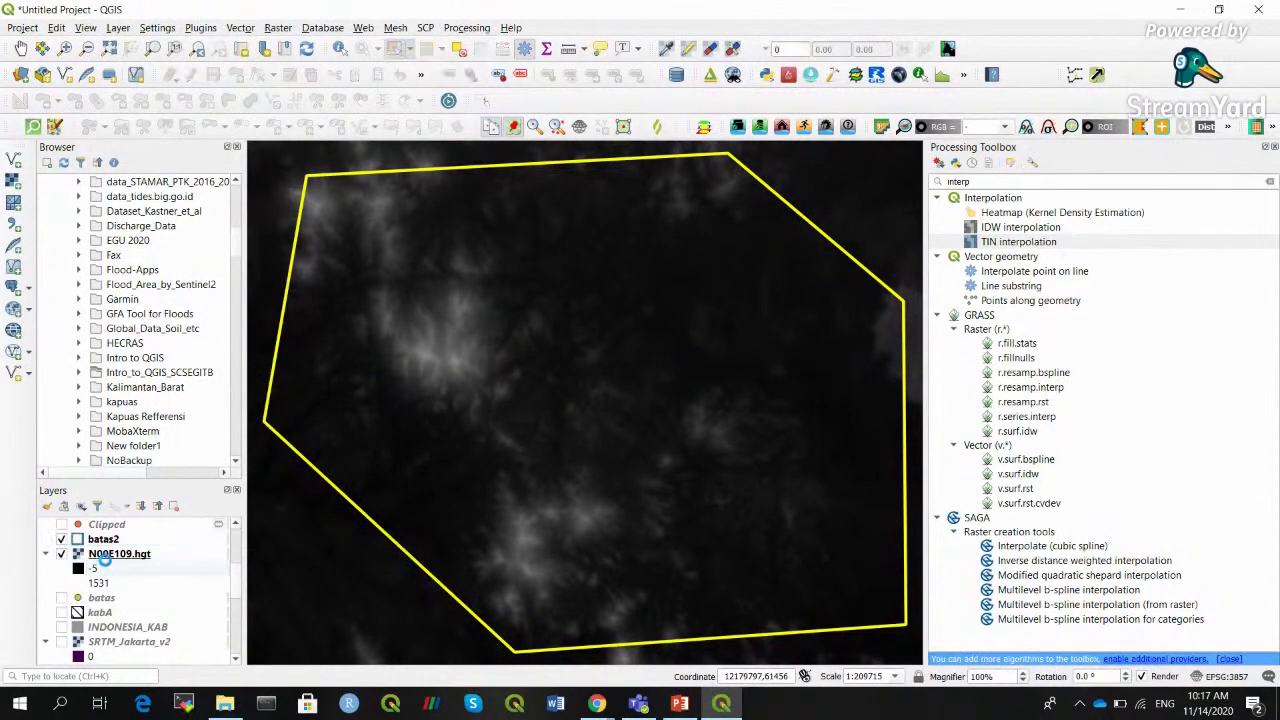
pyautogui.rightClick(108, 555)
pyautogui.click(130, 546)
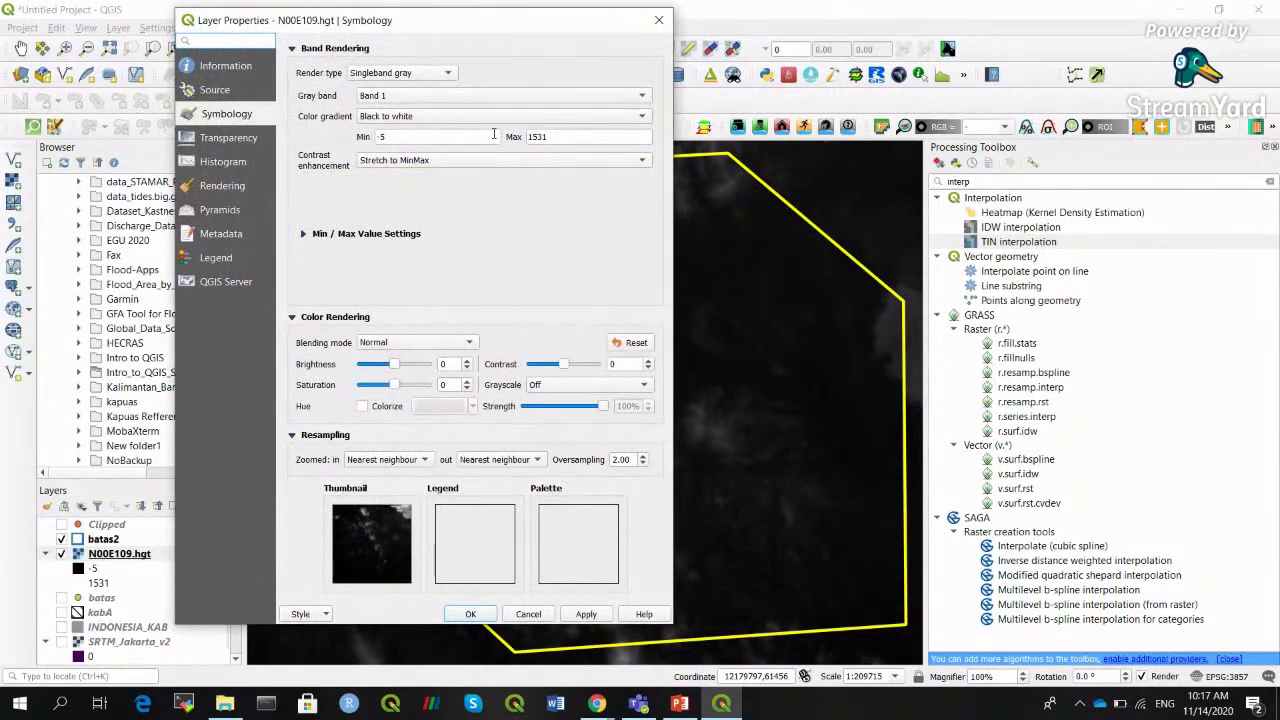
pyautogui.click(440, 72)
pyautogui.click(395, 90)
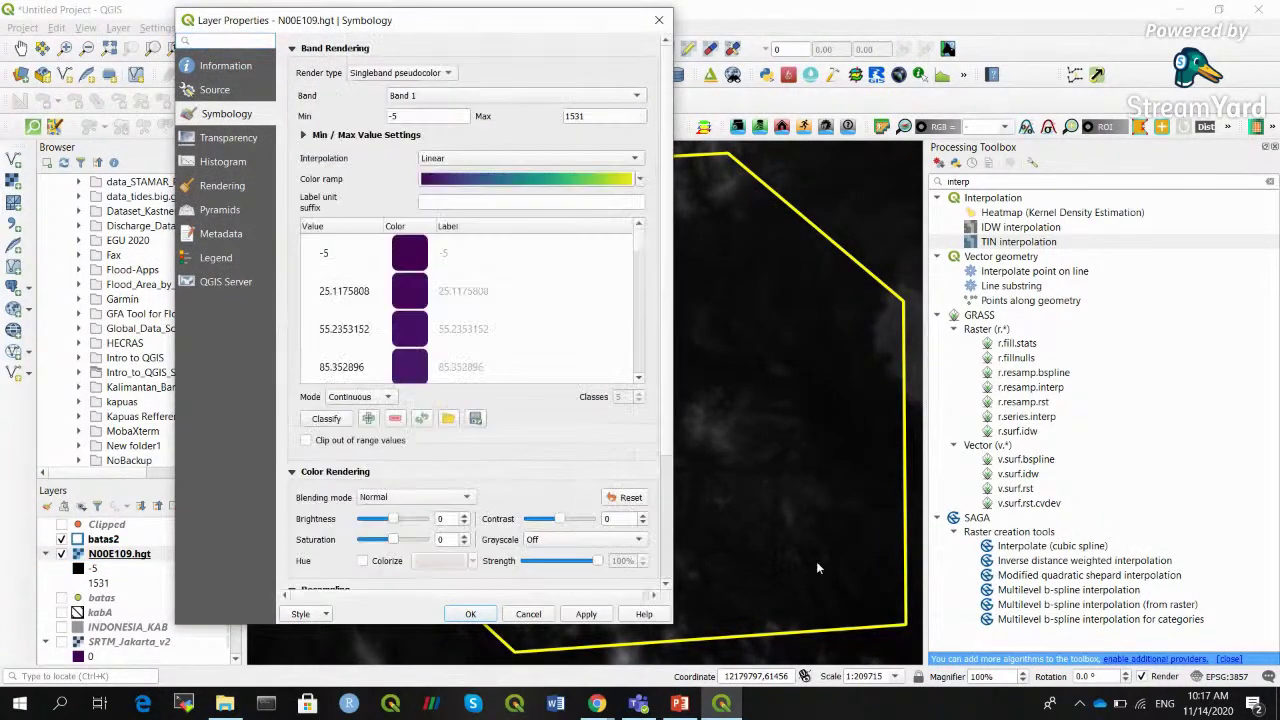
pyautogui.click(596, 616)
pyautogui.click(345, 396)
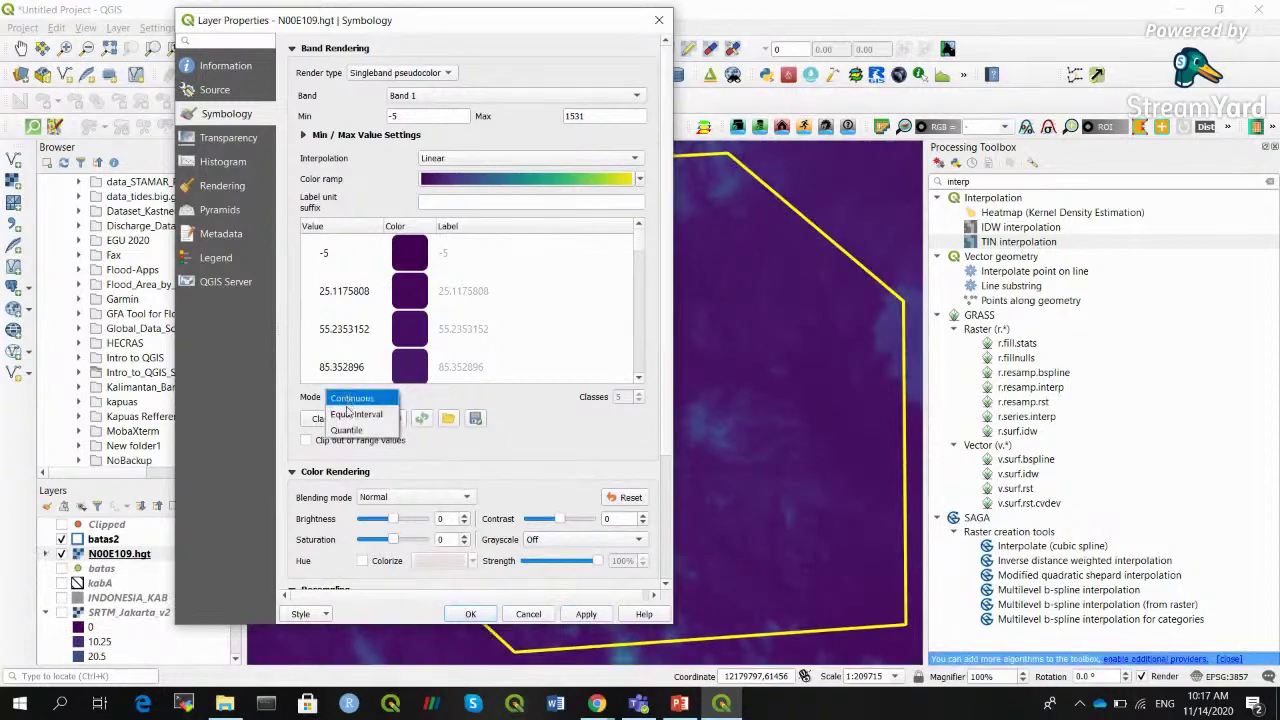
pyautogui.click(357, 414)
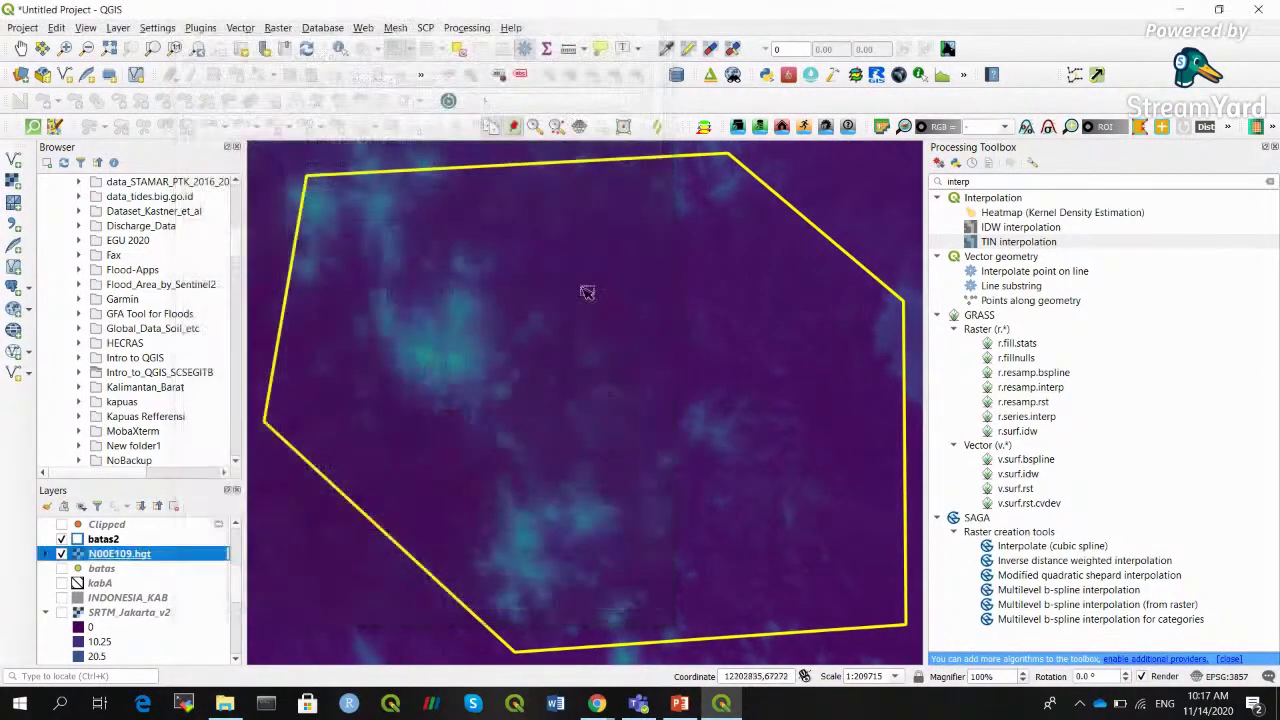
pyautogui.click(470, 614)
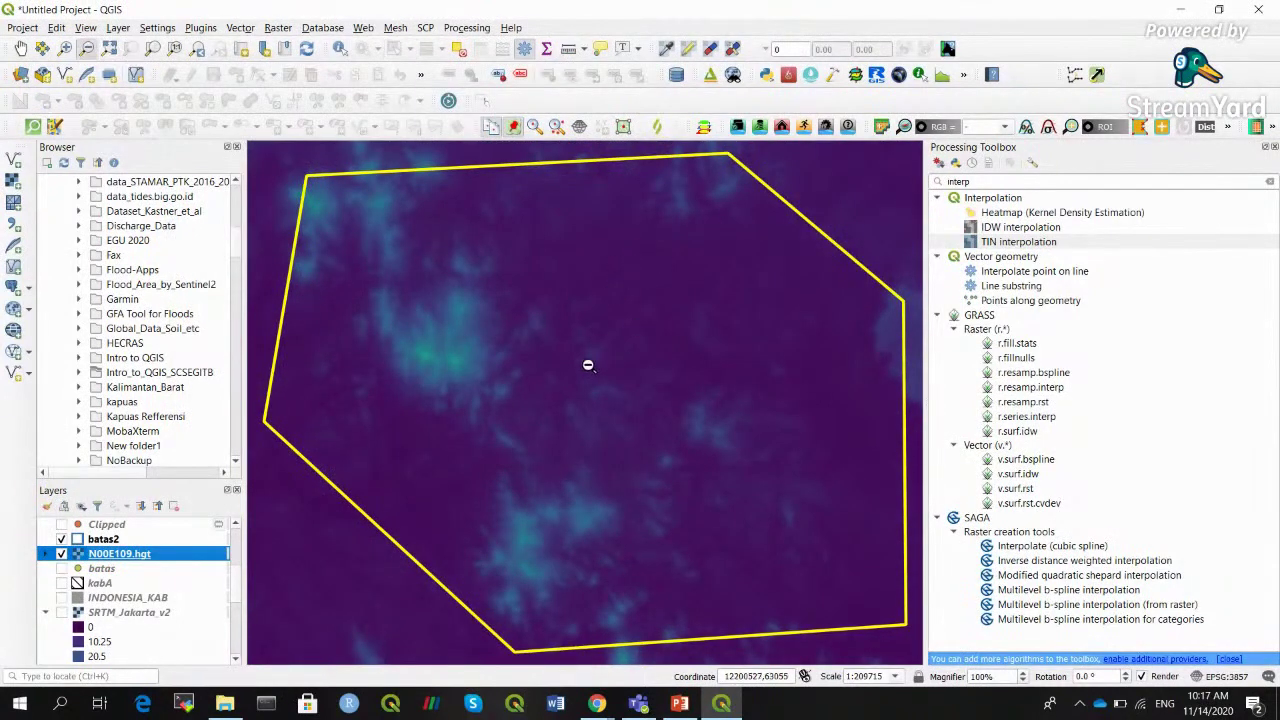
pyautogui.click(278, 27)
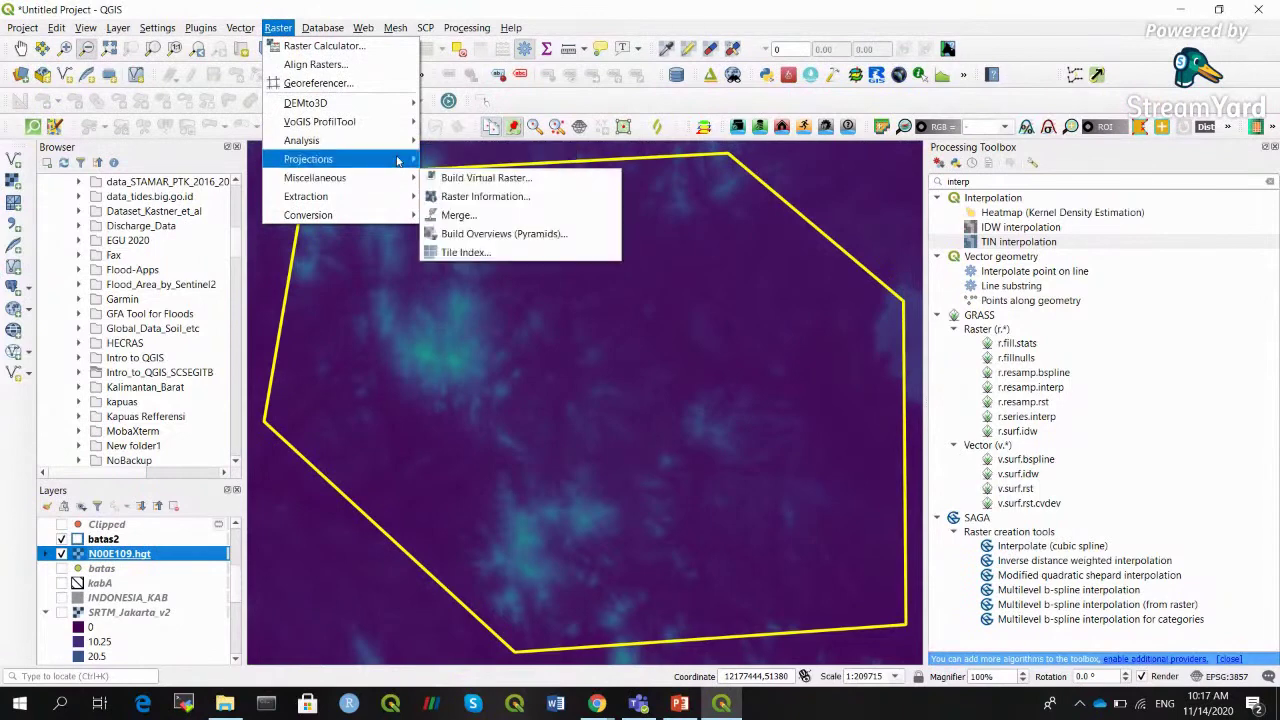
pyautogui.moveTo(407, 161)
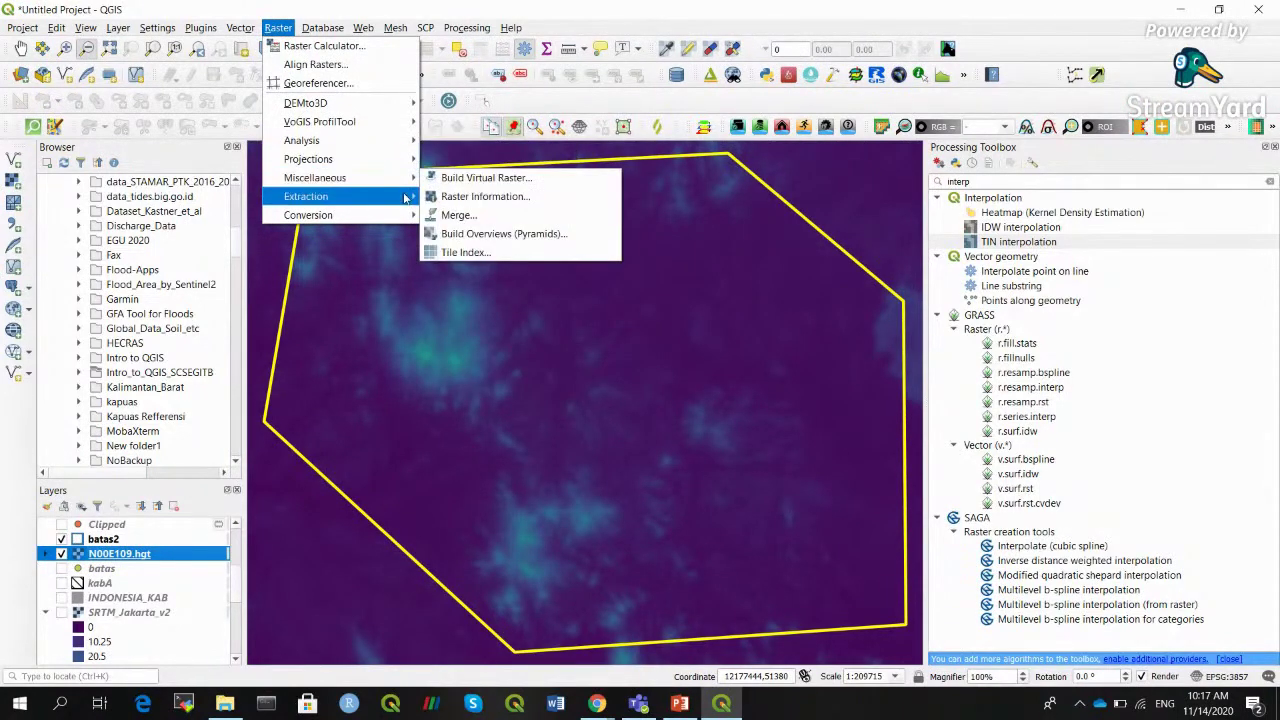
pyautogui.moveTo(407, 196)
pyautogui.click(476, 218)
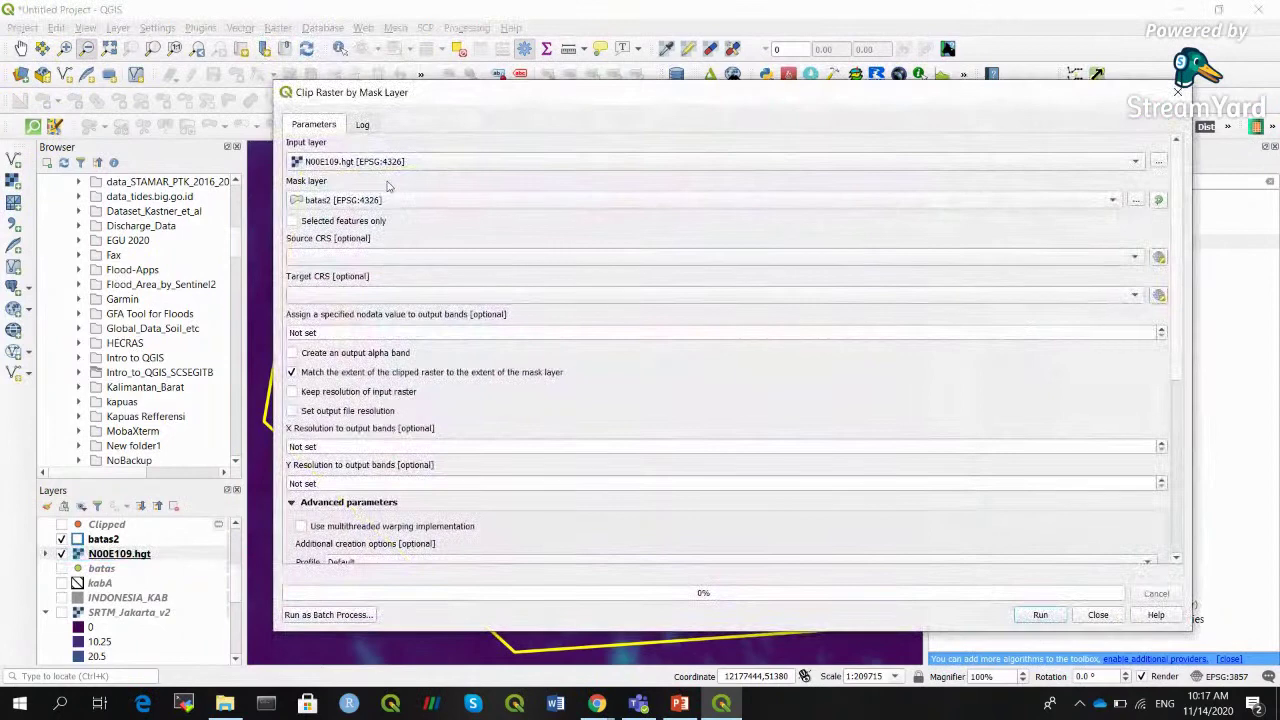
pyautogui.click(404, 200)
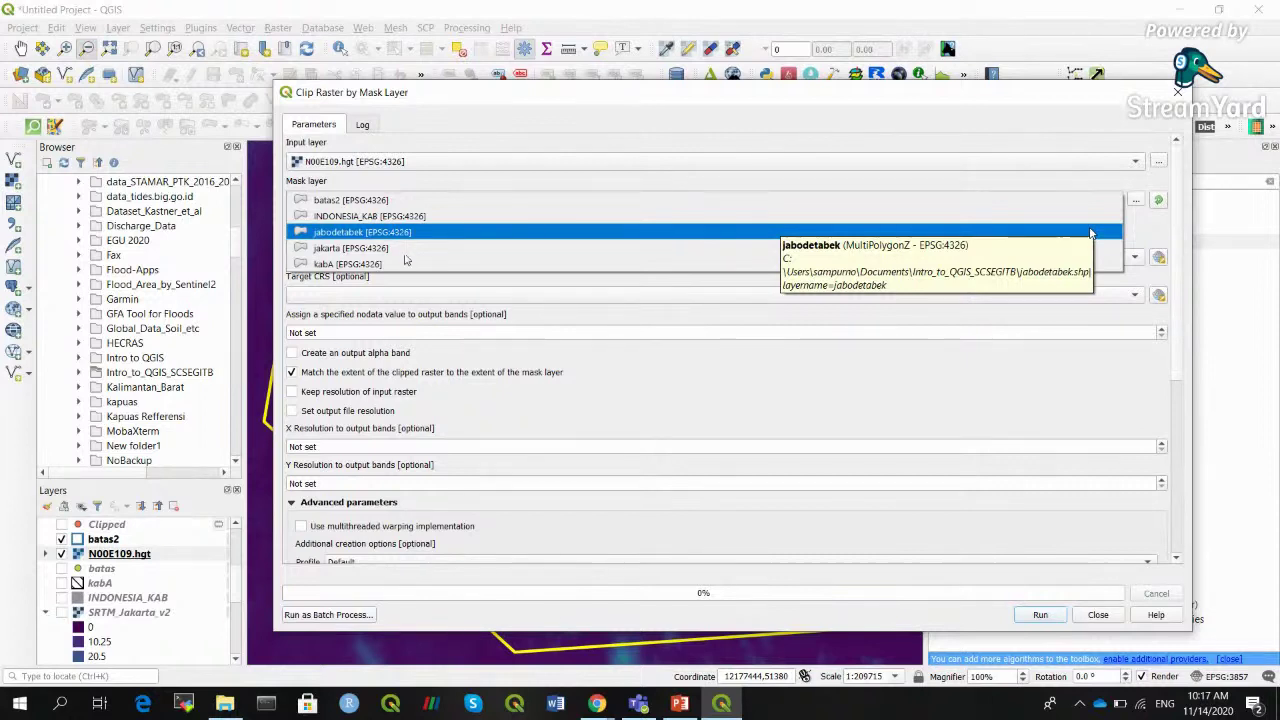
pyautogui.click(778, 121)
pyautogui.click(730, 204)
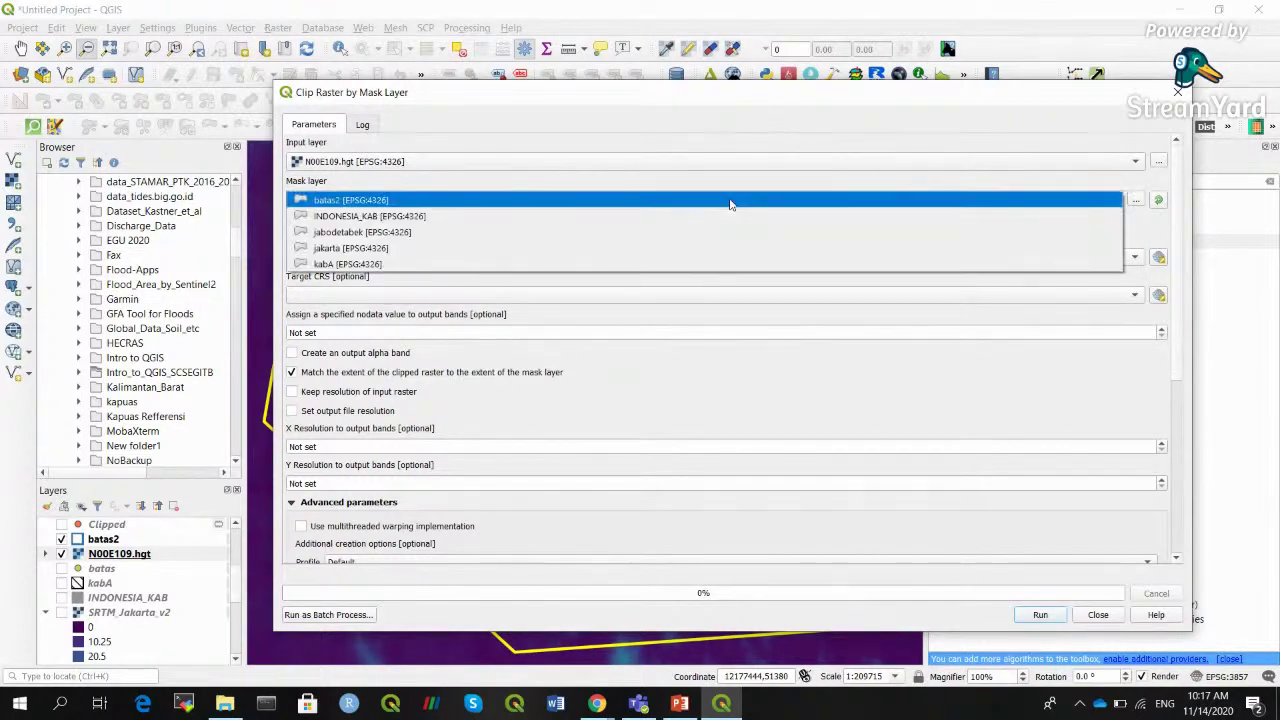
pyautogui.click(1097, 610)
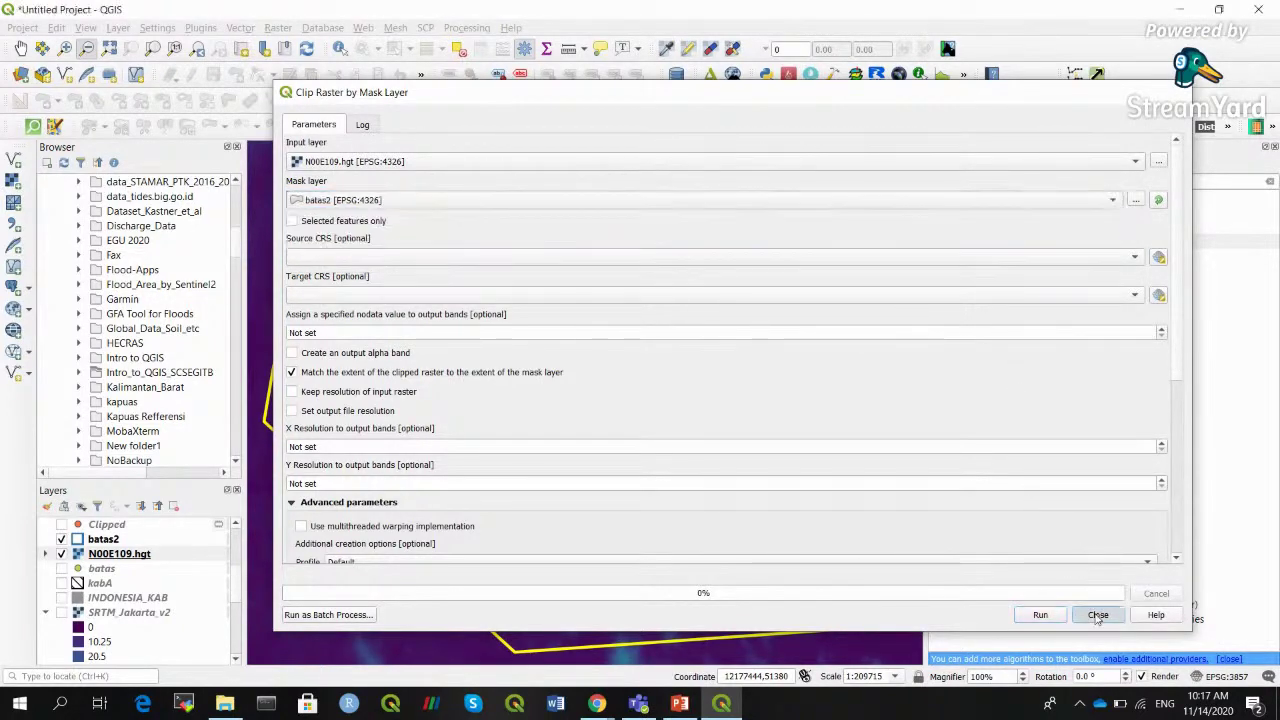
pyautogui.click(1097, 614)
# Select the batas2 layer and view its boundary within the full N00E109.hgt elevation tile
pyautogui.click(103, 540)
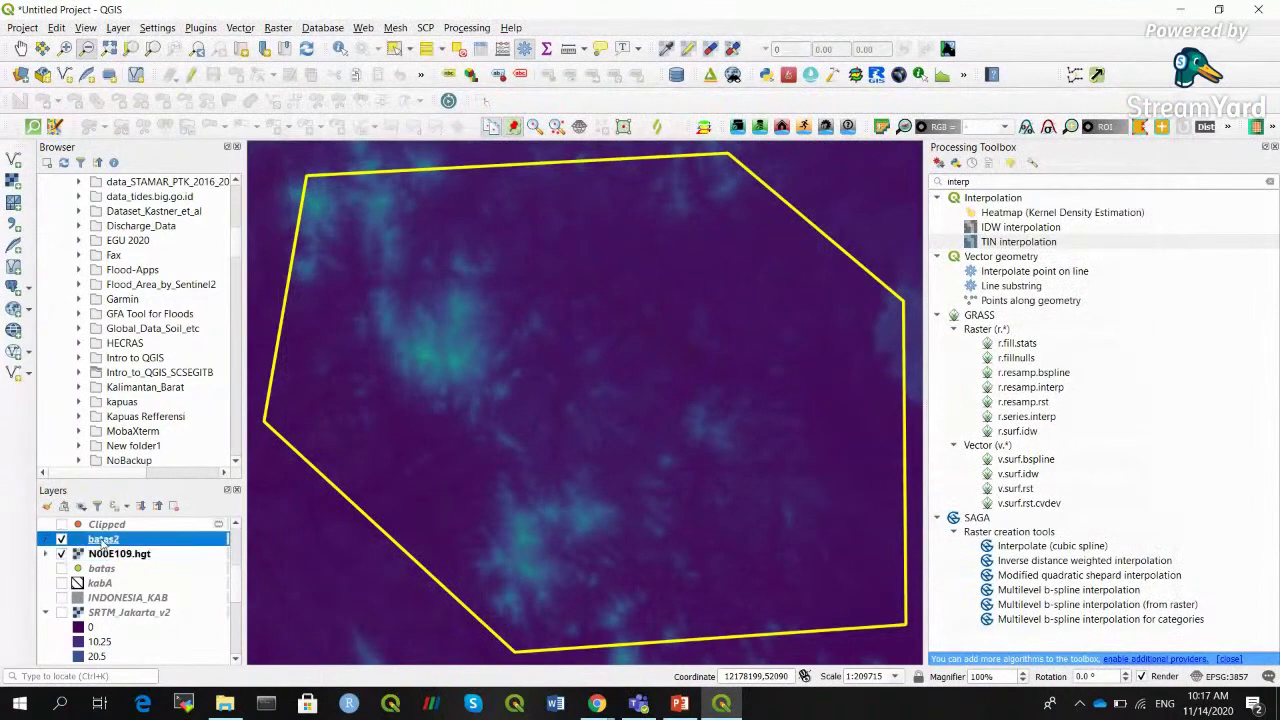
pyautogui.click(691, 401)
pyautogui.click(691, 401)
pyautogui.click(631, 393)
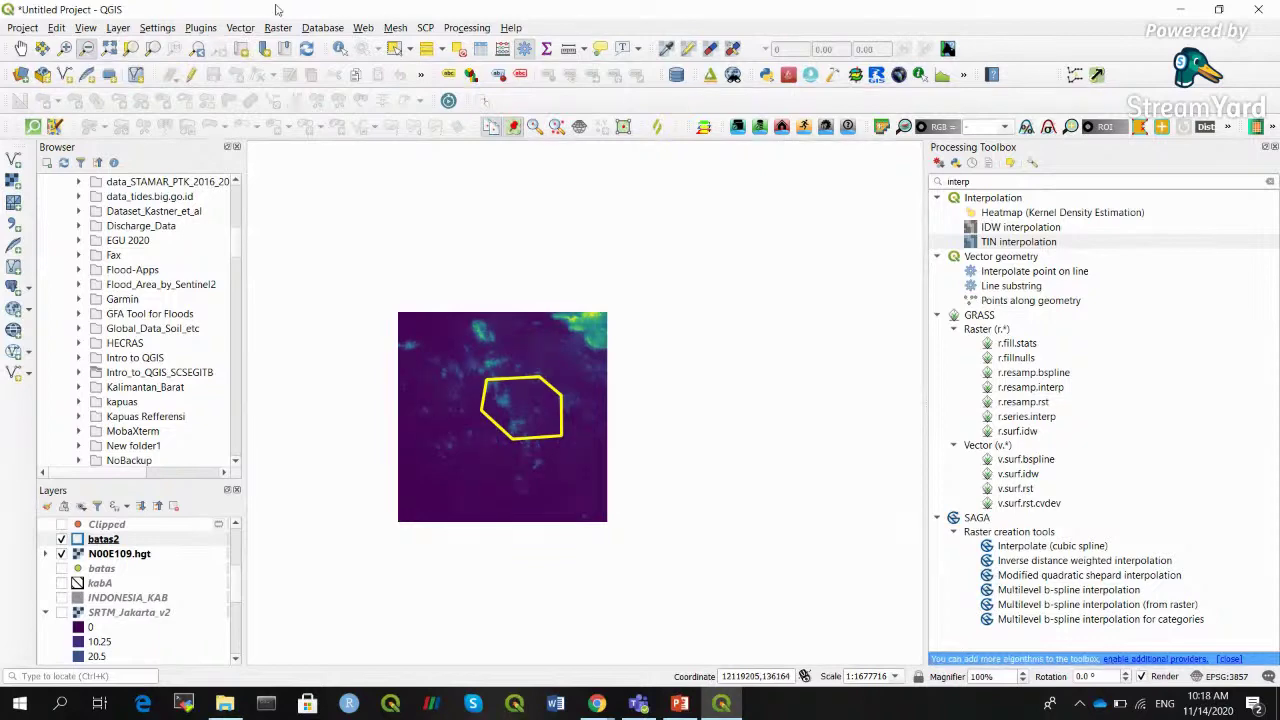
pyautogui.click(118, 28)
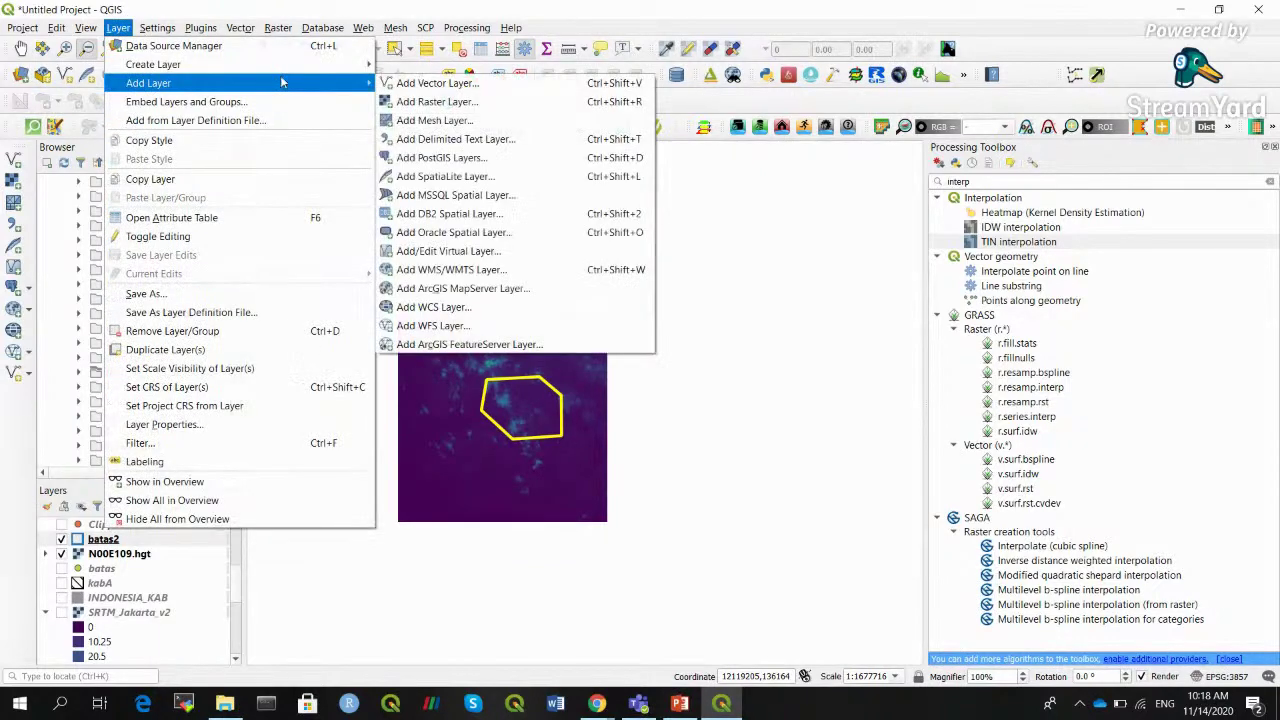
pyautogui.moveTo(318, 72)
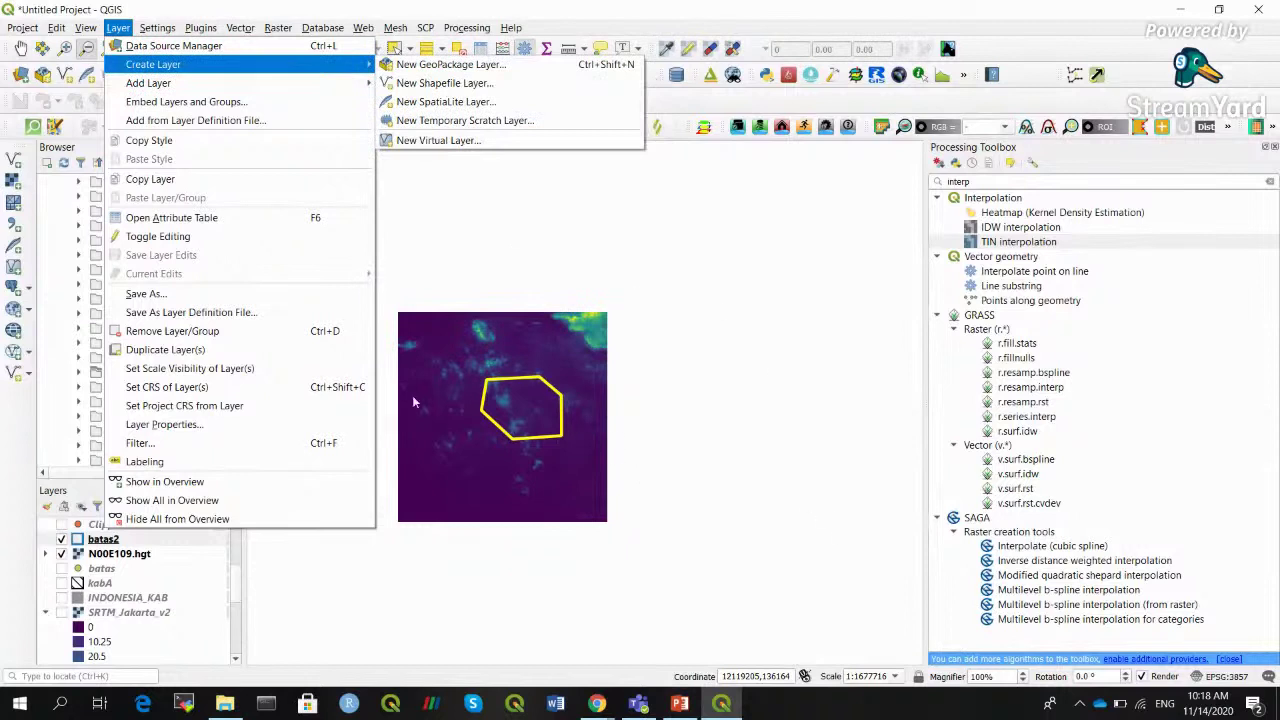
pyautogui.click(547, 428)
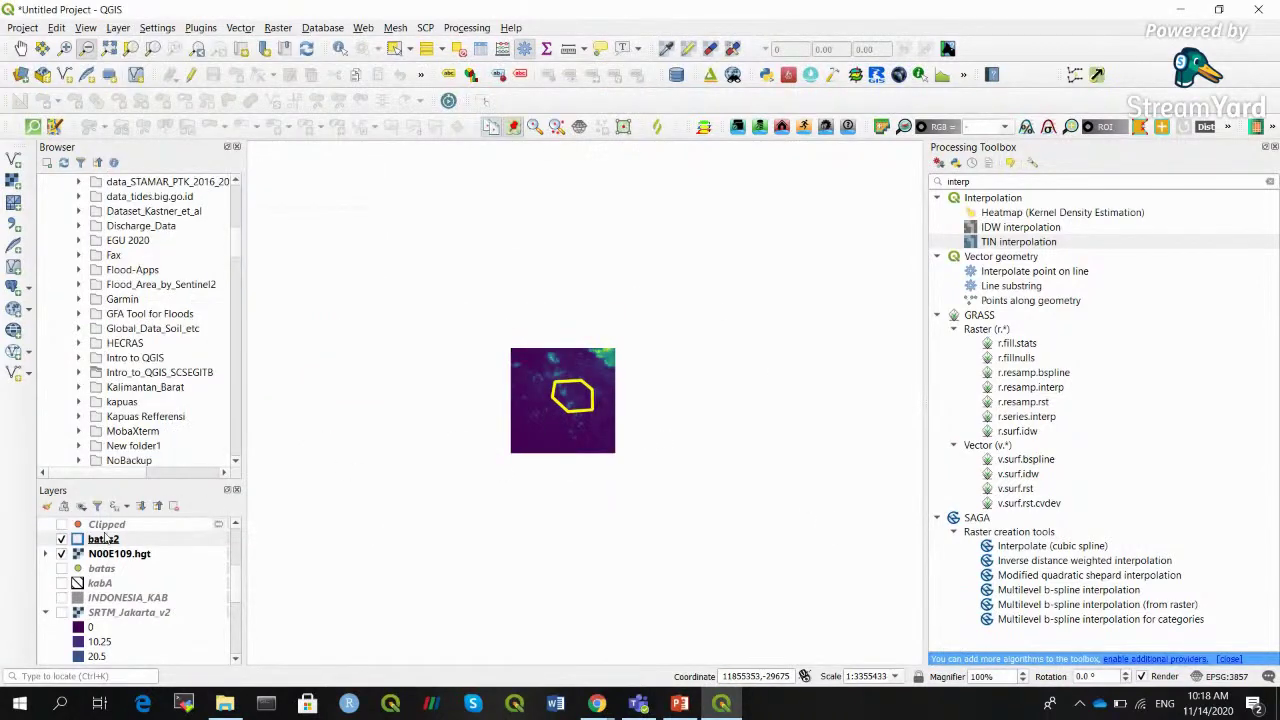
# Enable editing on the batas2 layer and load the boundary polygon's coordinates into the Vertex Editor with the Vertex tool
pyautogui.click(190, 74)
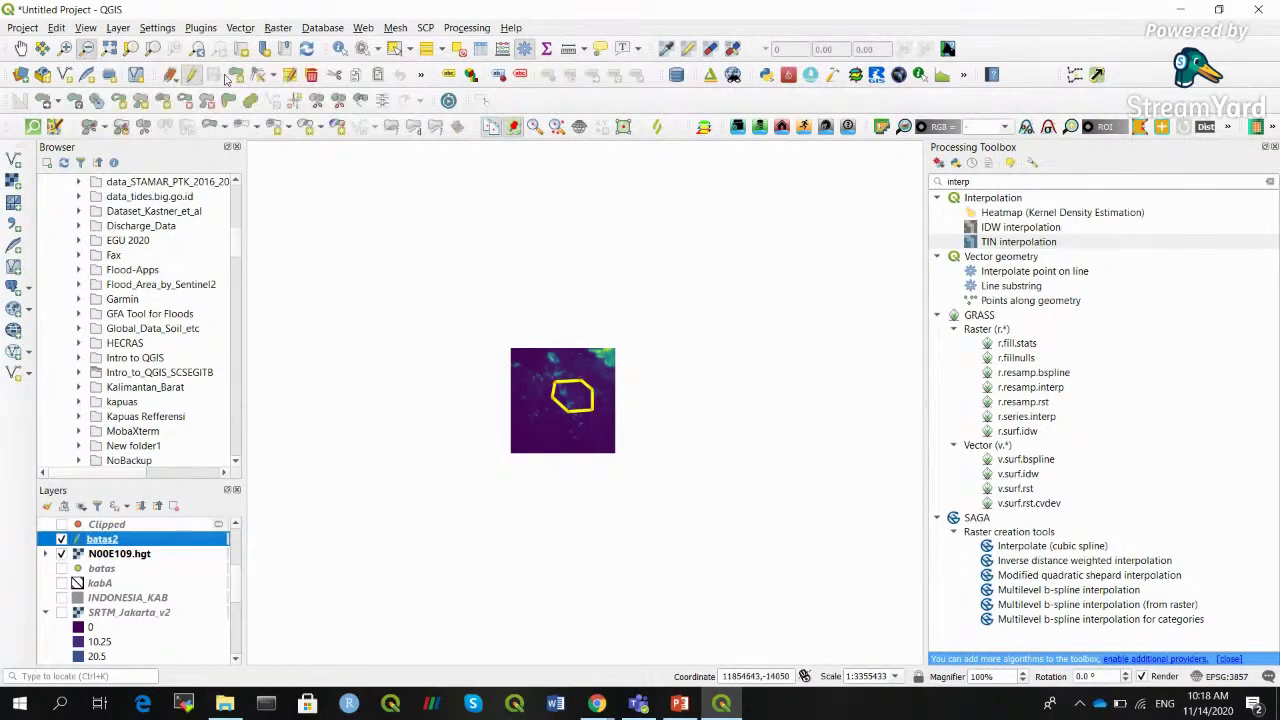
pyautogui.click(258, 74)
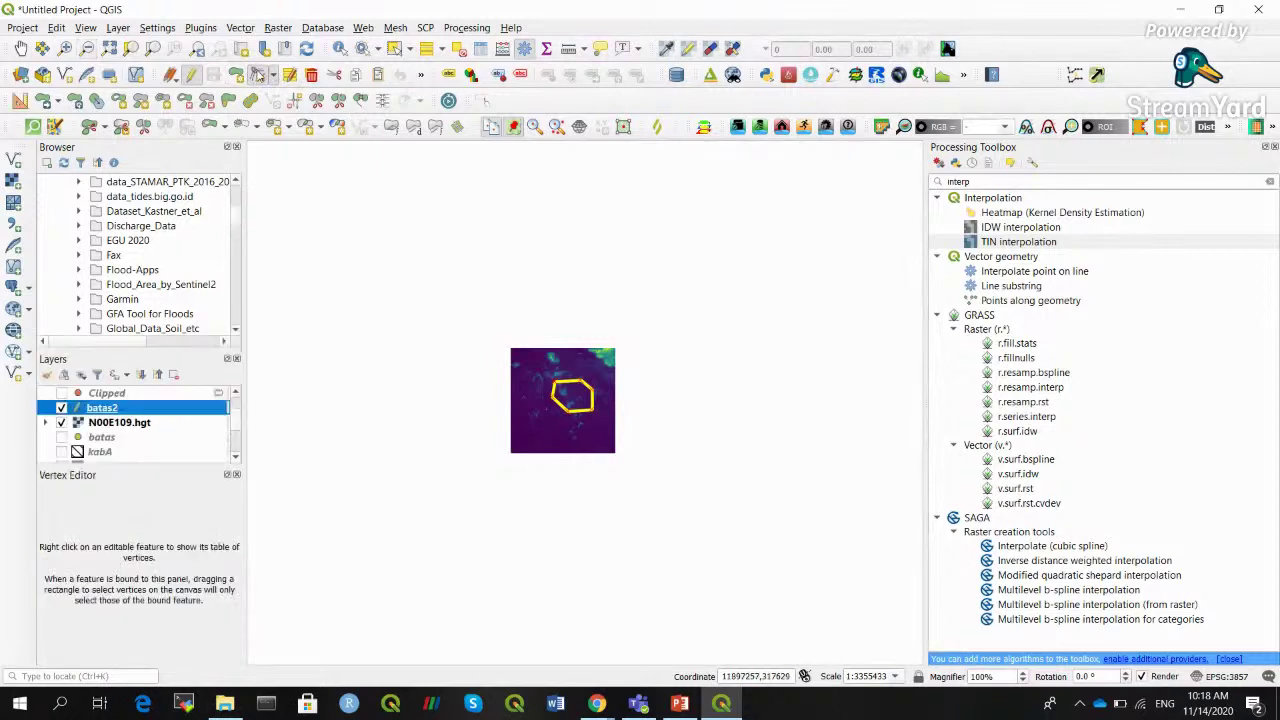
pyautogui.click(512, 352)
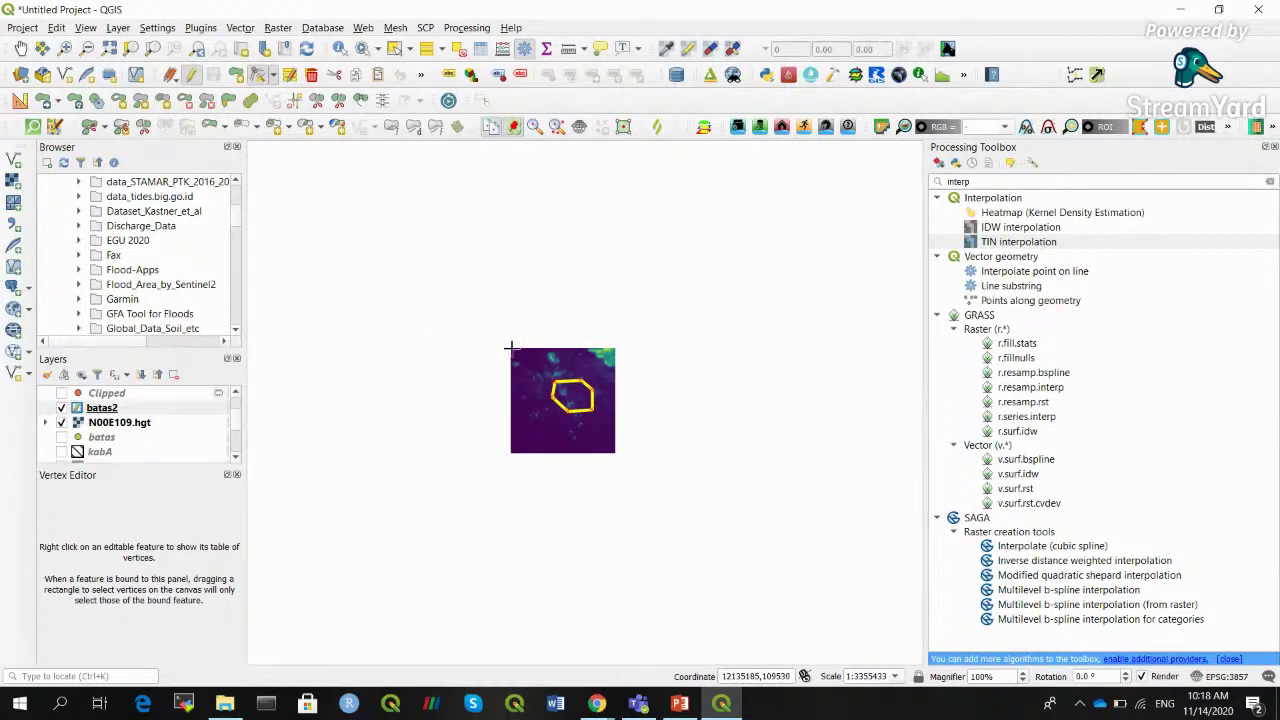
pyautogui.rightClick(554, 397)
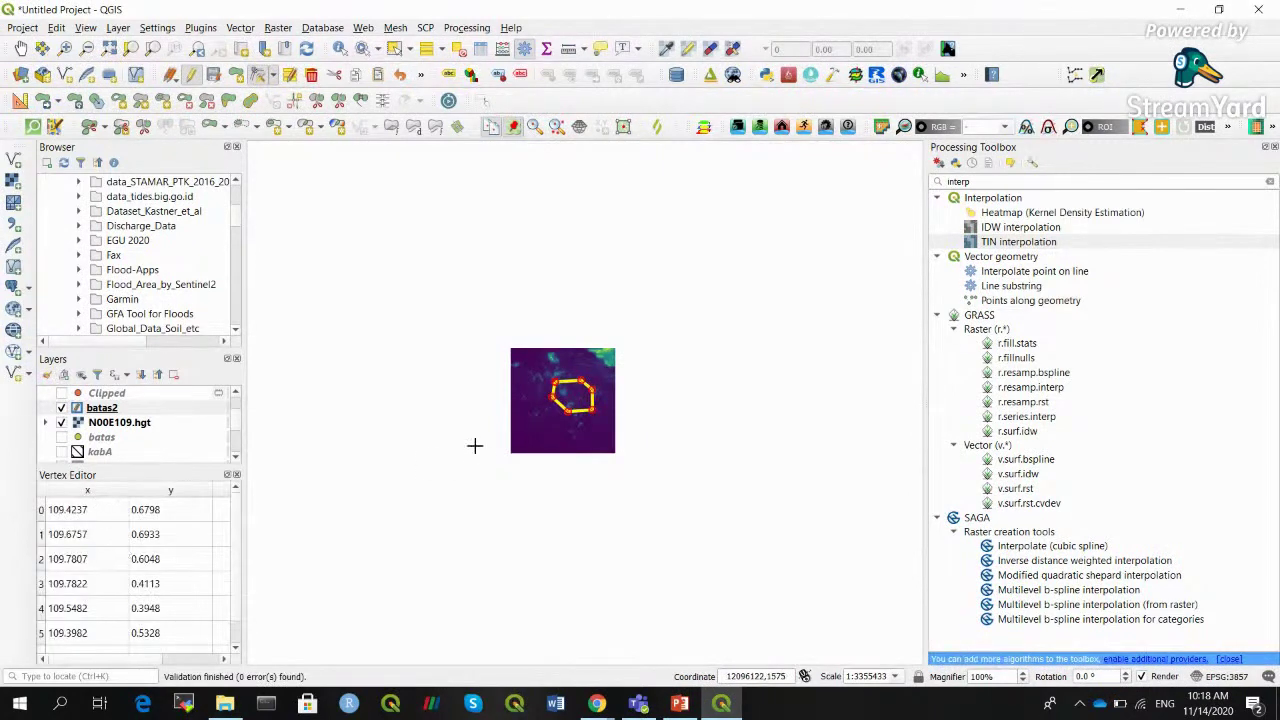
# Examine the x and y coordinates of the batas2 polygon's vertices one by one and match them to its corners on the map
pyautogui.click(114, 515)
pyautogui.click(117, 534)
pyautogui.click(118, 559)
pyautogui.click(113, 585)
pyautogui.click(114, 609)
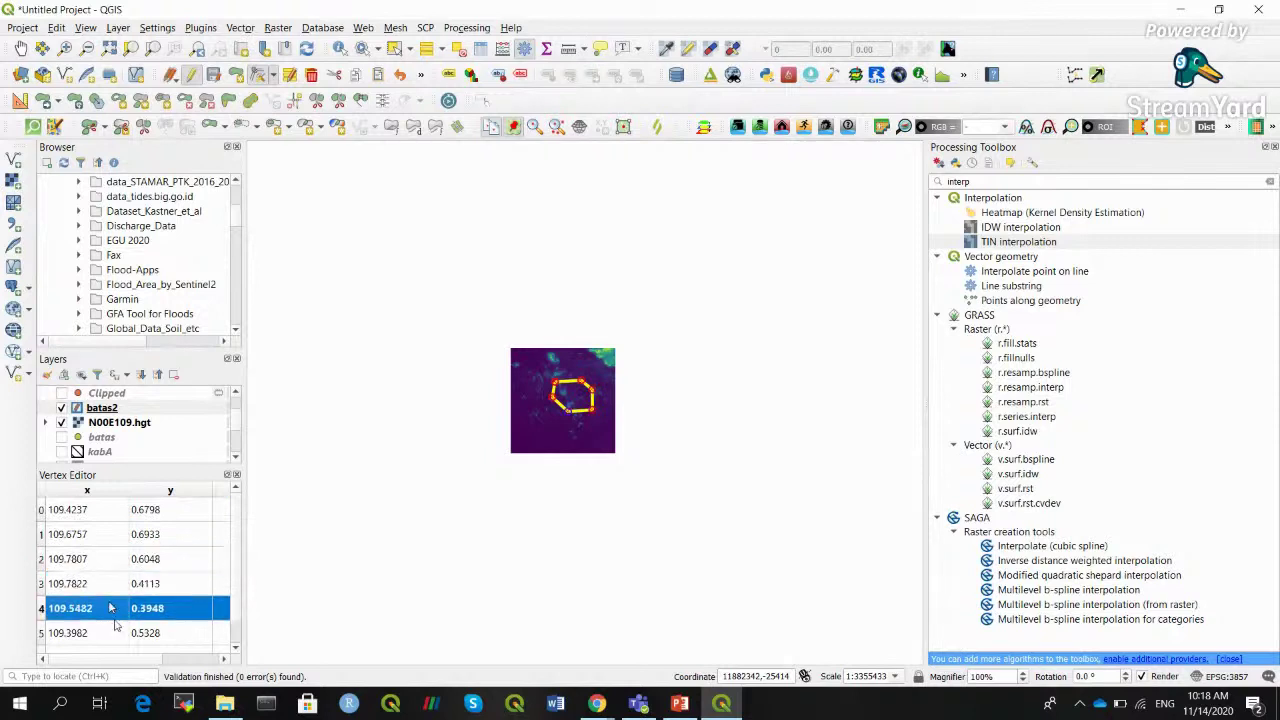
pyautogui.click(114, 633)
pyautogui.scroll(-1, 236, 560)
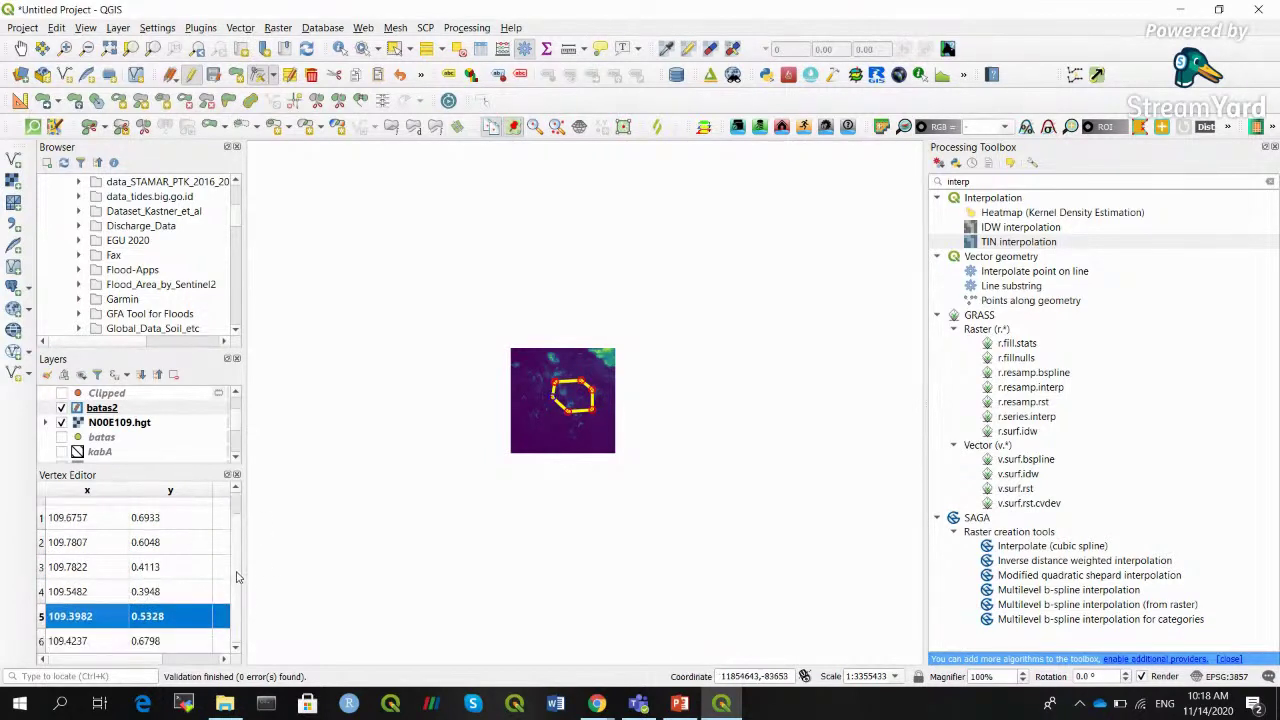
pyautogui.click(150, 643)
pyautogui.click(166, 518)
pyautogui.click(160, 543)
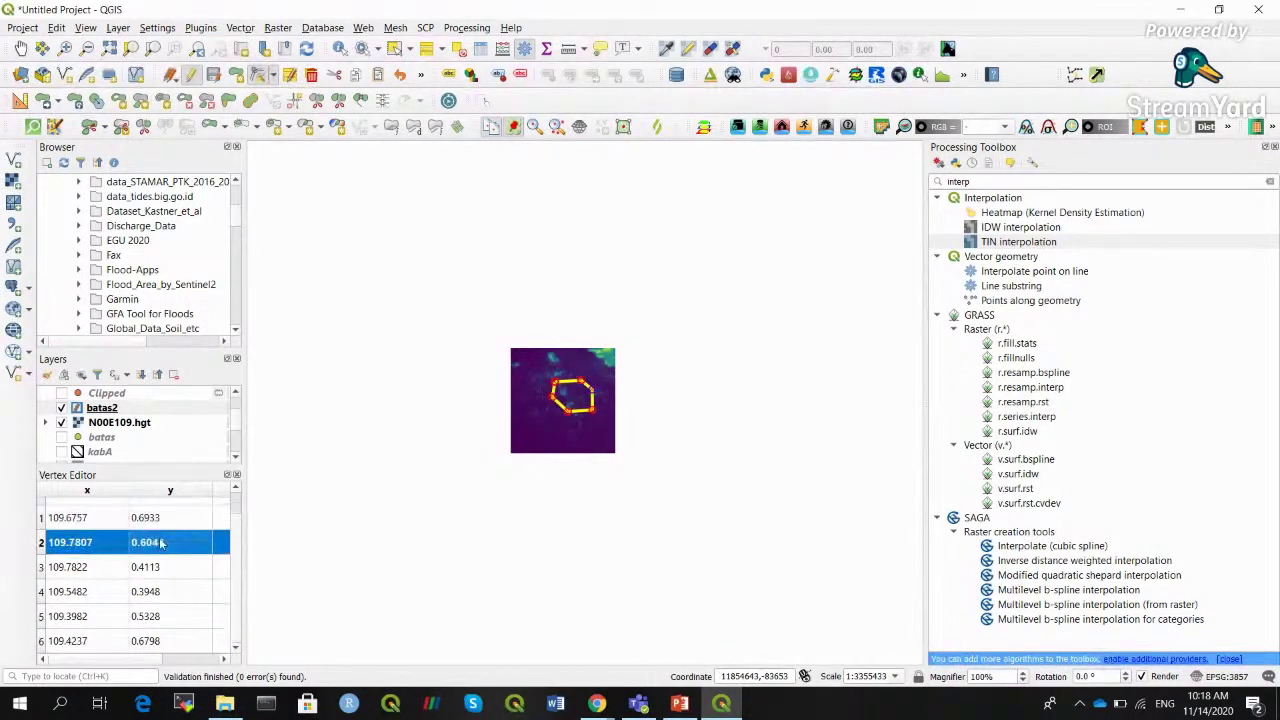
pyautogui.click(155, 567)
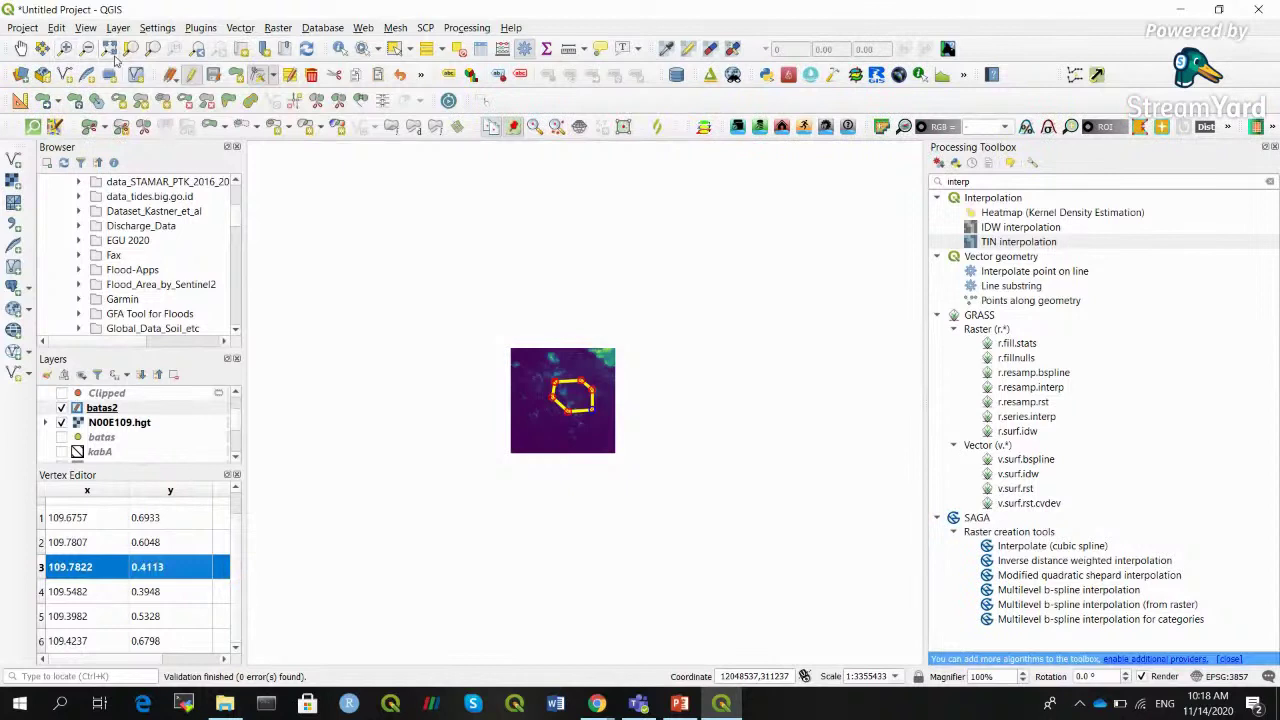
pyautogui.click(104, 54)
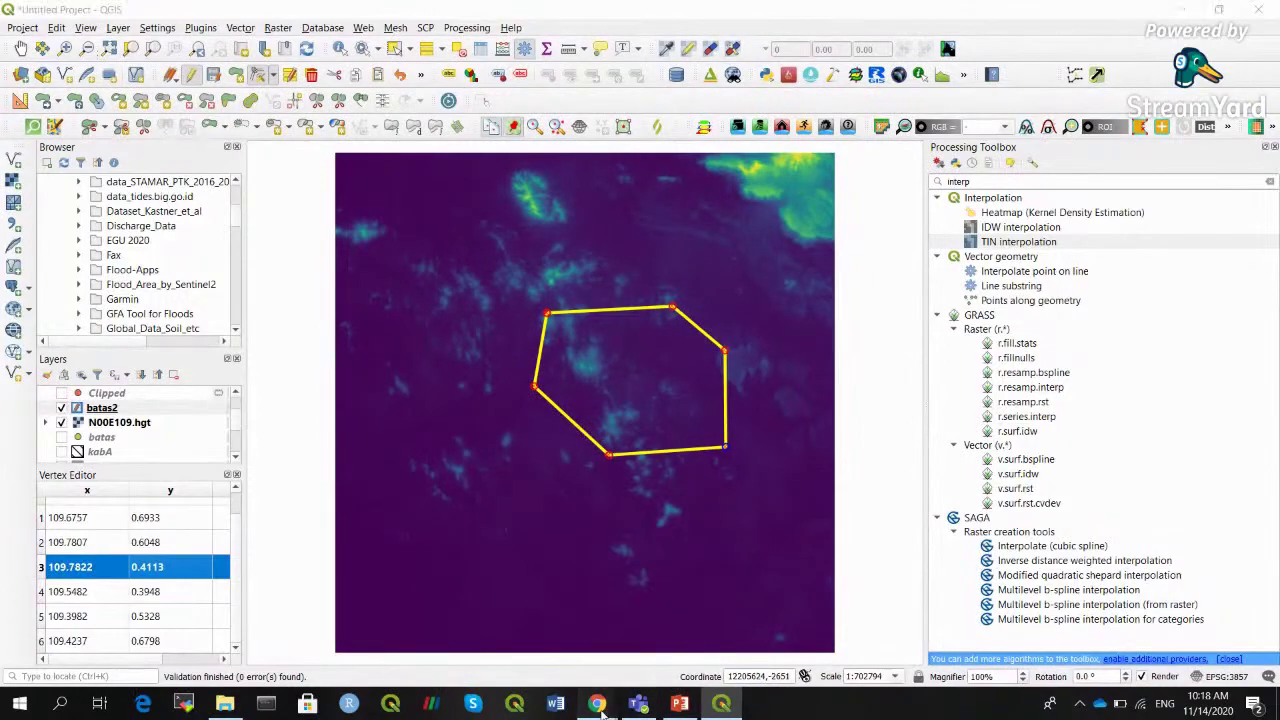
# Switch to the Google Meet call in Chrome to check on the meeting participants
pyautogui.moveTo(598, 706)
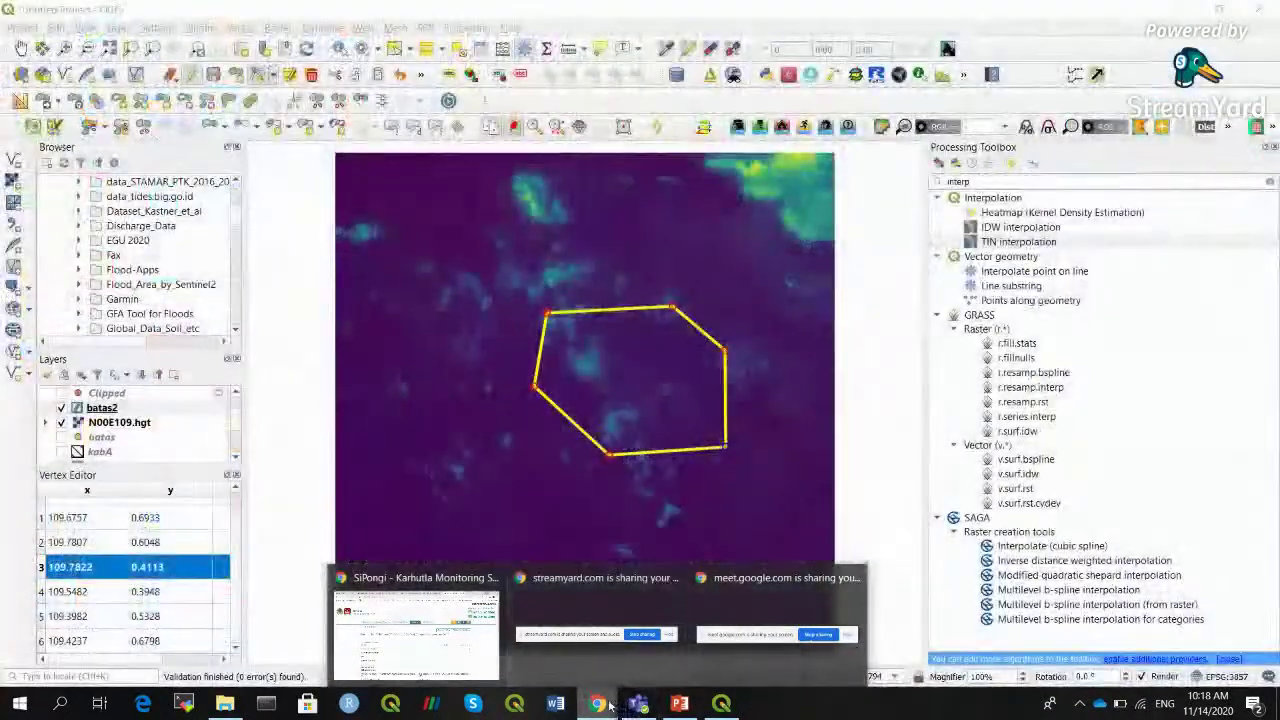
pyautogui.click(478, 655)
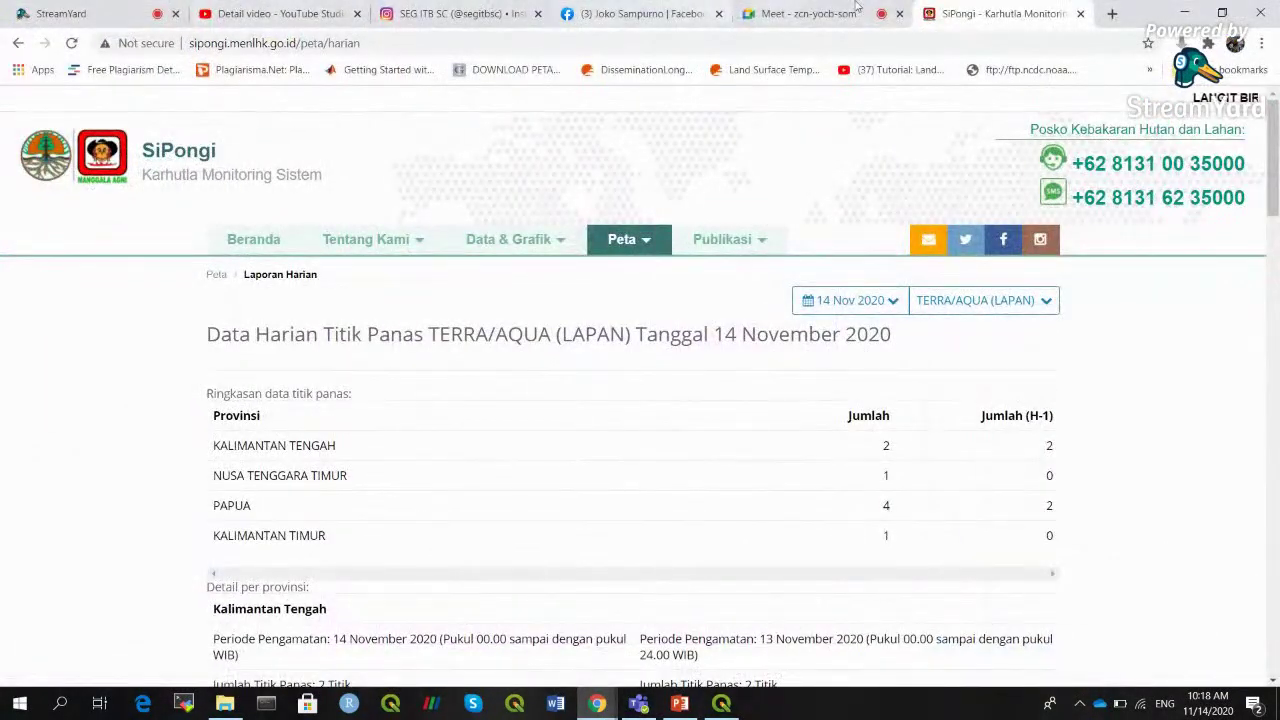
pyautogui.click(800, 13)
pyautogui.click(297, 447)
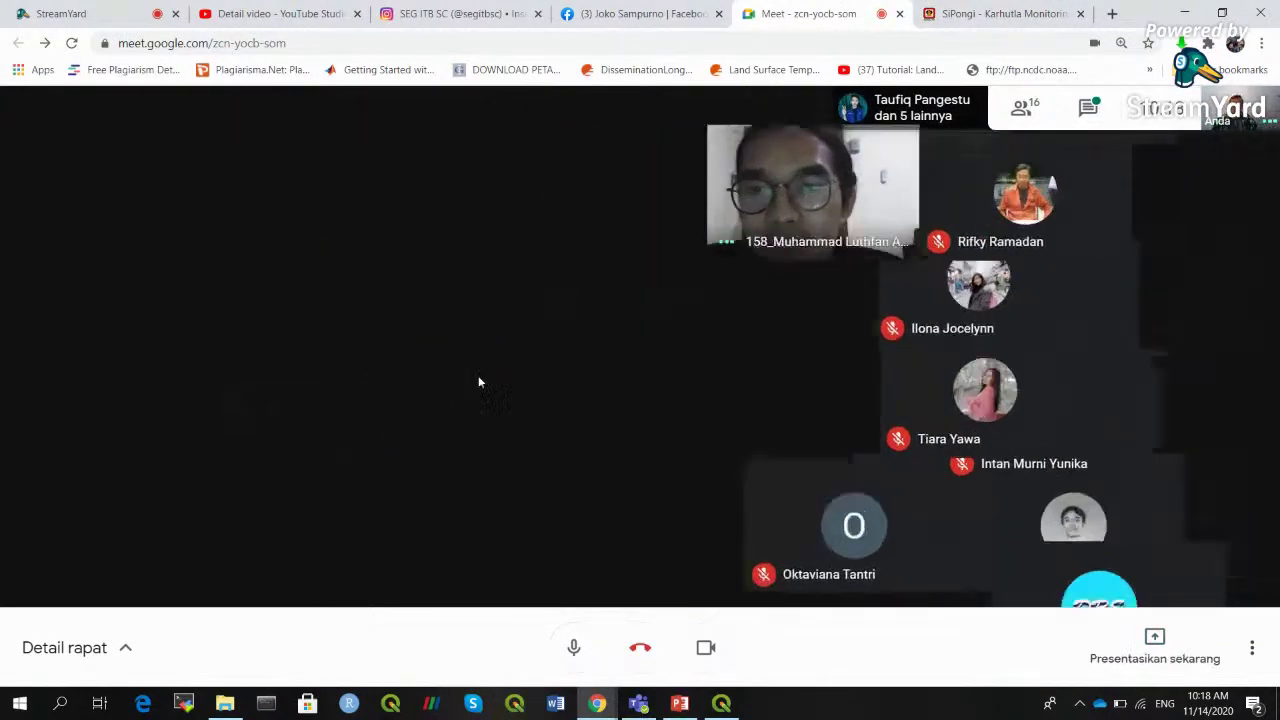